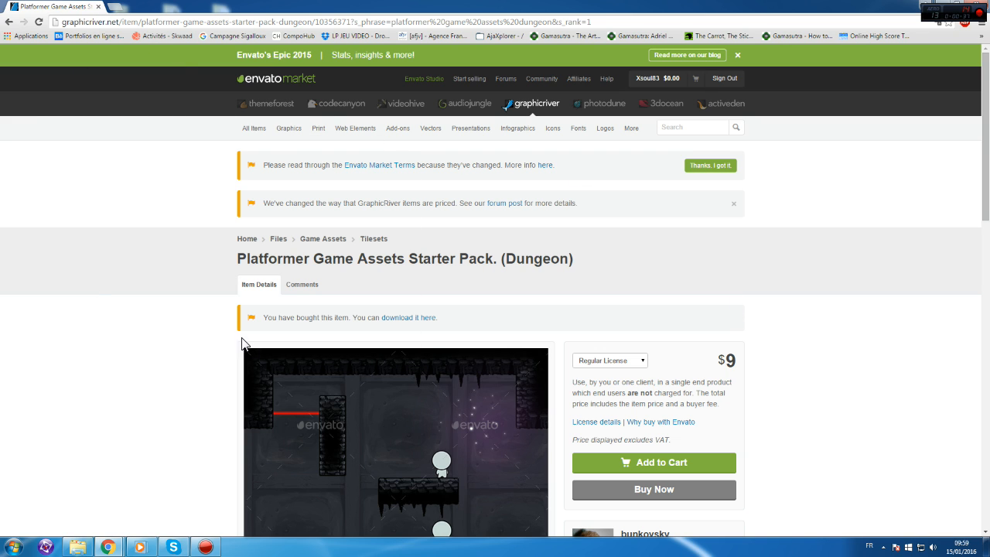
- Look through the preview image and details of the Platformer Game Assets Starter Pack (Dungeon) page
scroll(205, 324, "down", 3)
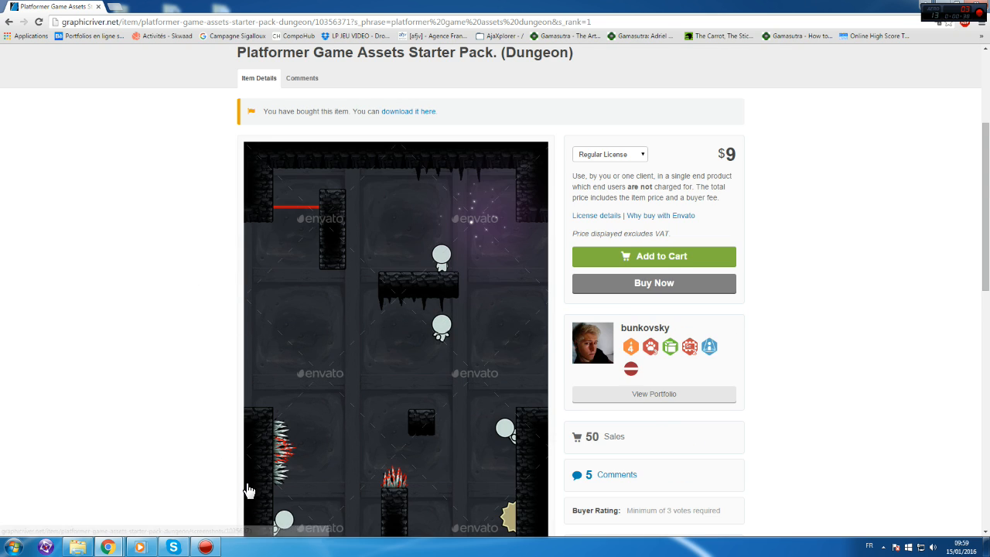
scroll(250, 495, "down", 2)
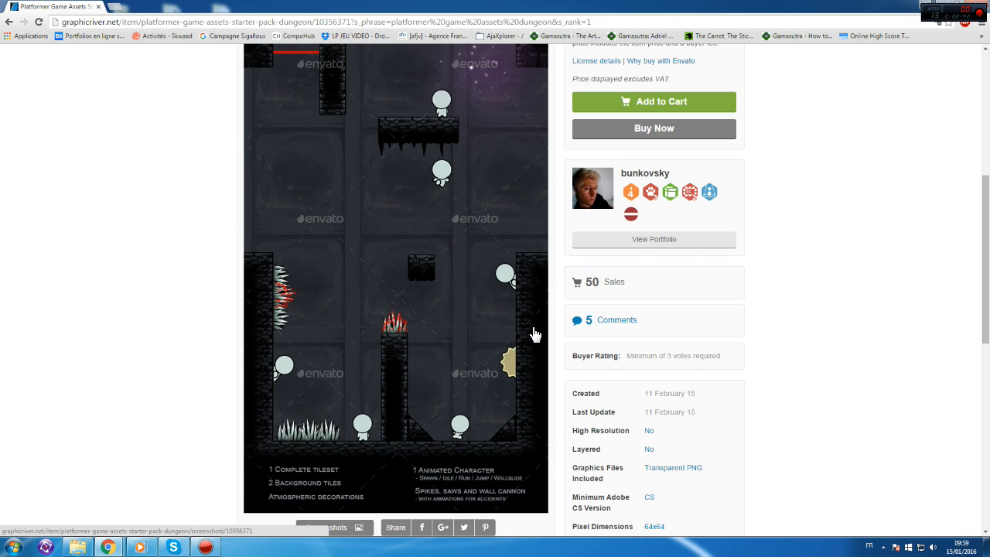
scroll(528, 338, "up", 1)
scroll(525, 338, "up", 3)
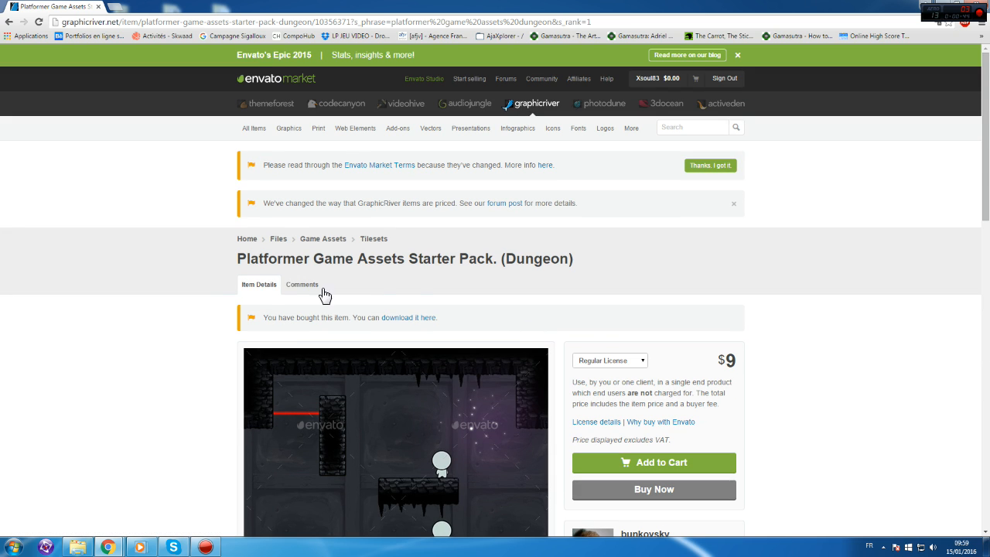
- Search GraphicRiver for "platformer game assets dungeon" and view the Platformer Game Assets Starter Pack (Dungeon) item's preview
left_click(690, 126)
type("platformer")
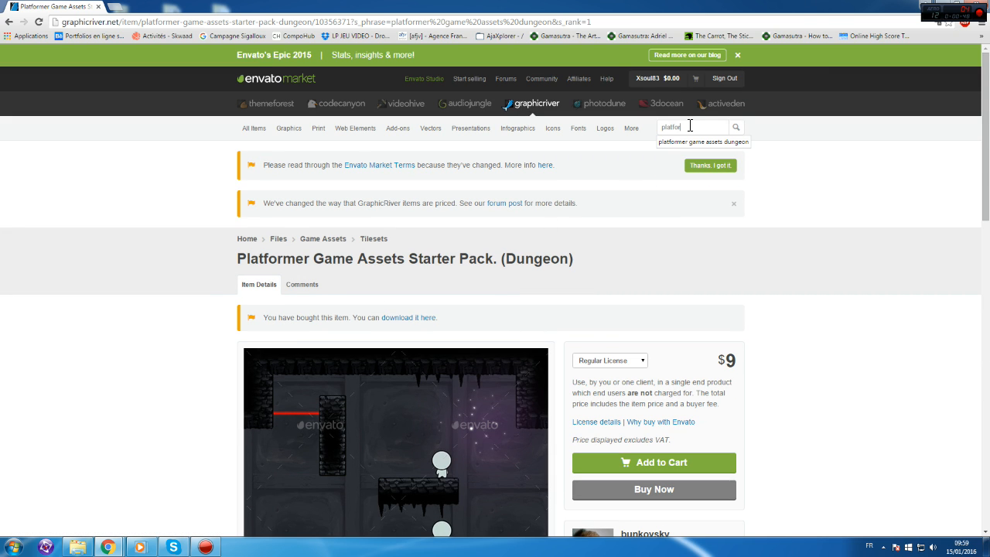
left_click(730, 146)
left_click(737, 128)
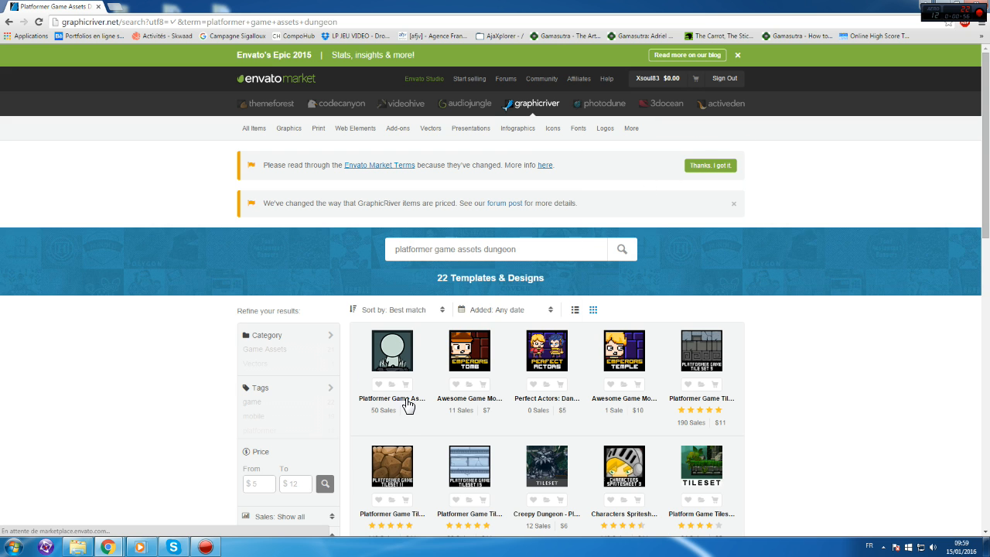
left_click(403, 364)
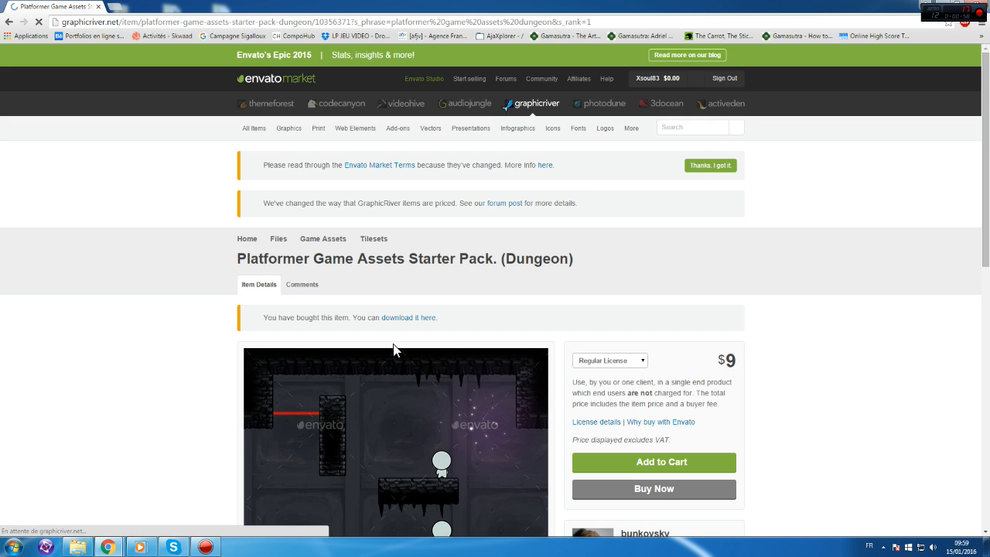
scroll(338, 325, "down", 4)
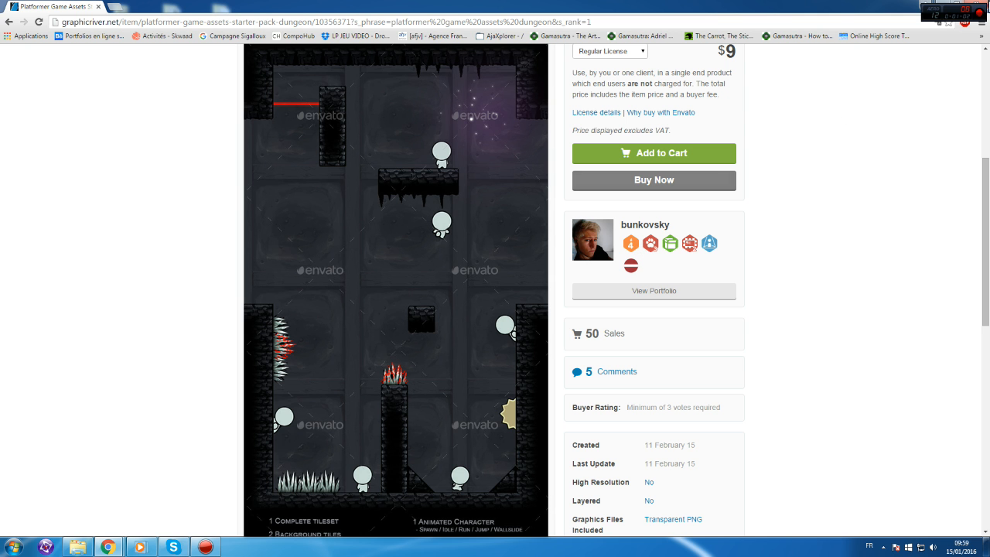
- Switch to the desktop and open the graphicriver platformer assets folder to see its contents
left_click(943, 7)
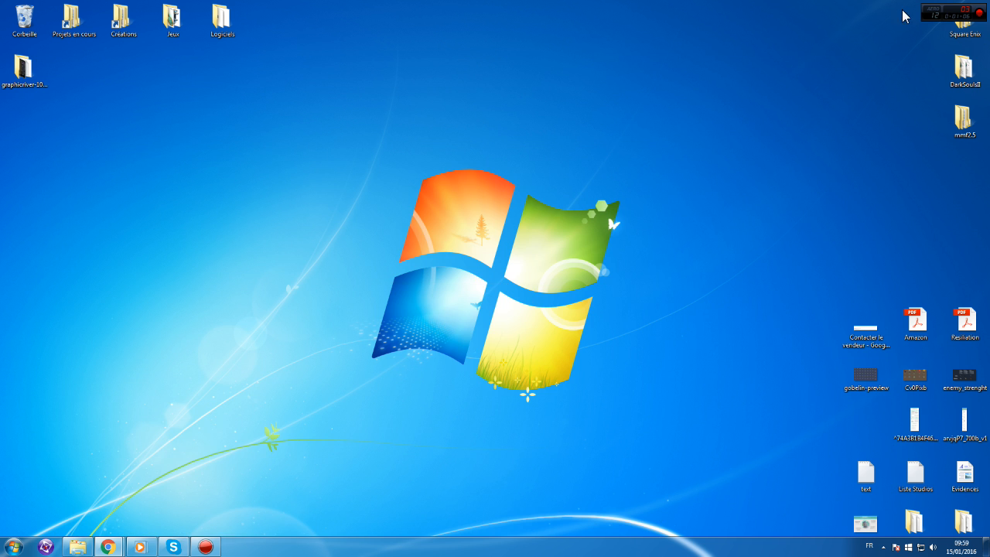
double_click(33, 85)
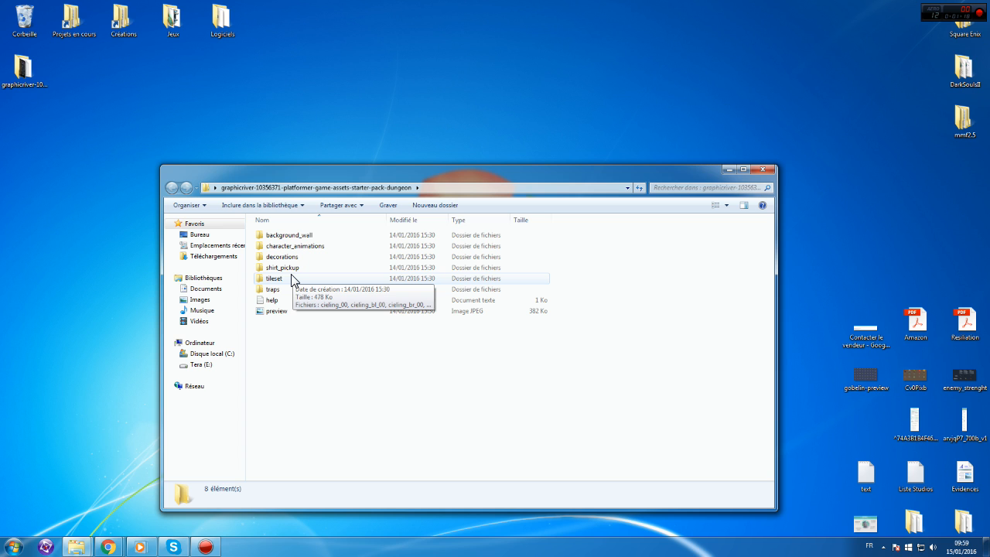
- Switch to Clickteam Fusion Developer 2.5, create a new application and name it Tutoriel Platformer
left_click(45, 547)
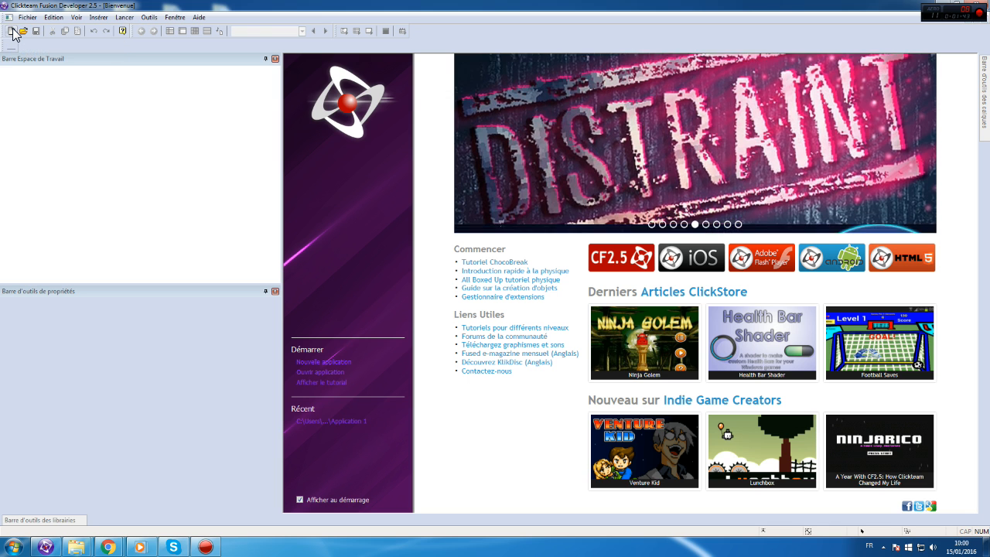
left_click(10, 31)
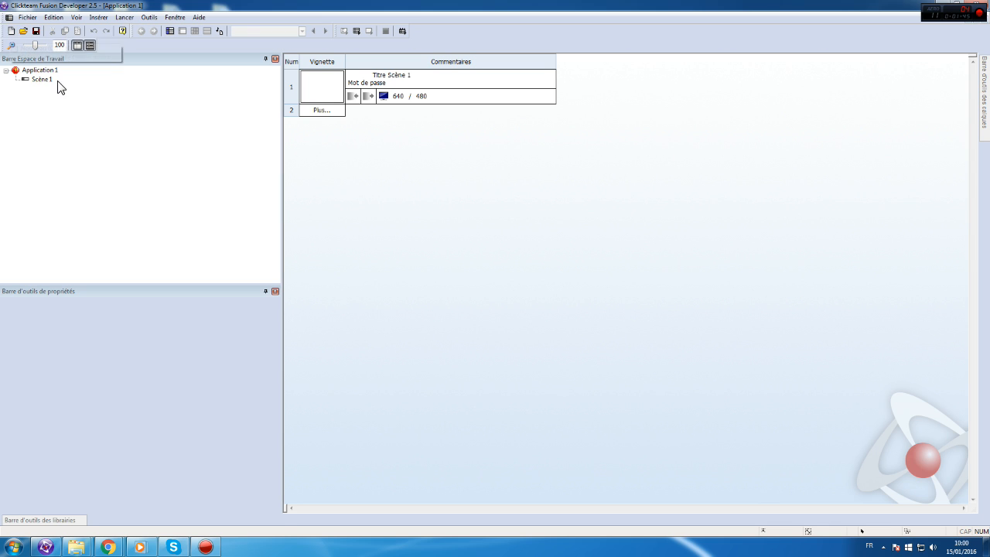
right_click(41, 70)
left_click(83, 90)
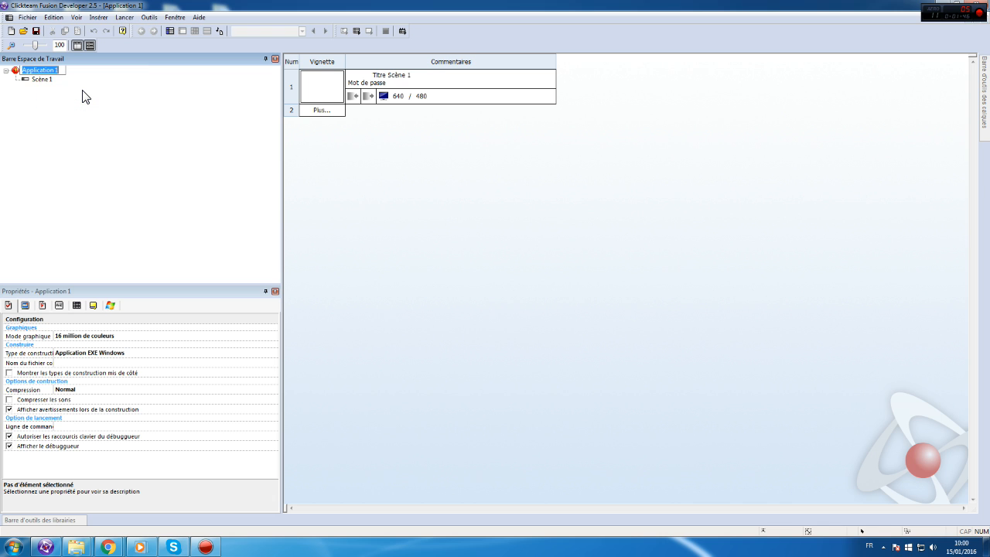
type("Tutoriel Platformer")
key("Return")
- Open Scène 1 in the scene editor and select the Tutoriel Platformer application in the workspace
left_click(38, 80)
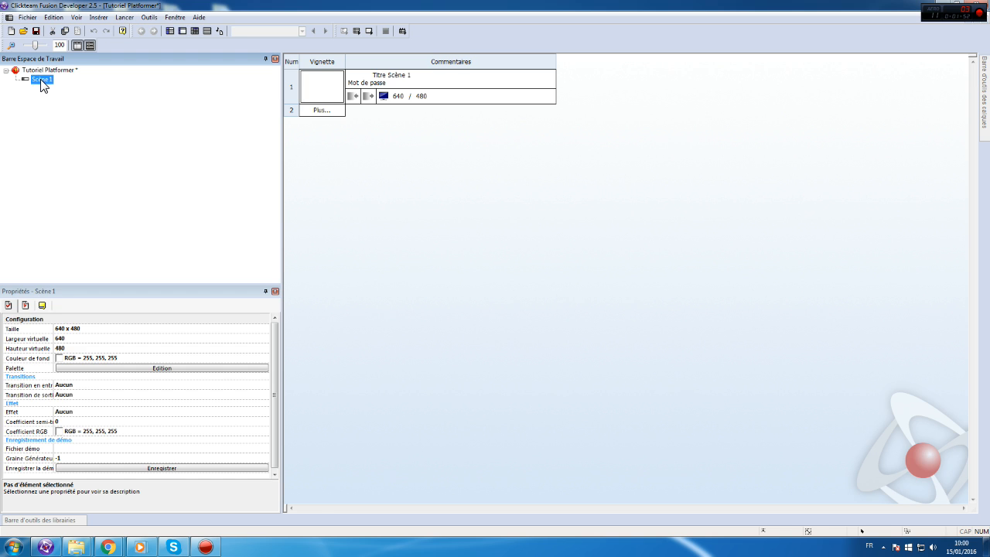
double_click(41, 81)
left_click(46, 71)
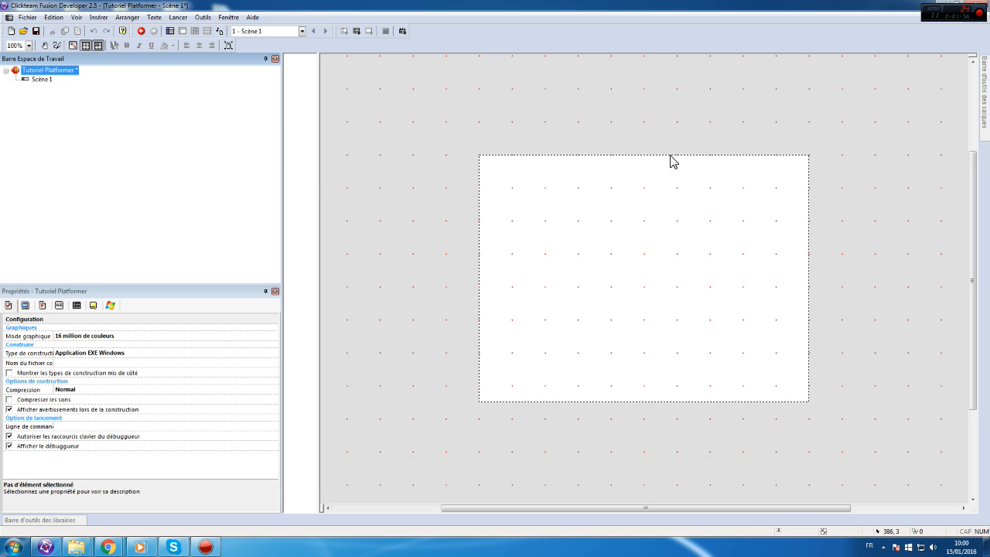
- Set the size of Scène 1 to 1920 x 1080
left_click(42, 80)
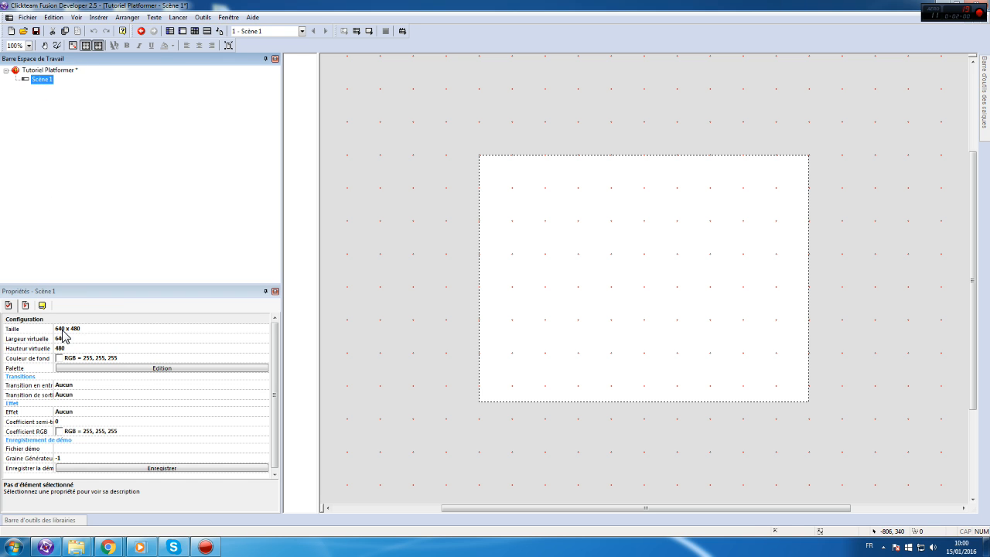
left_click(96, 328)
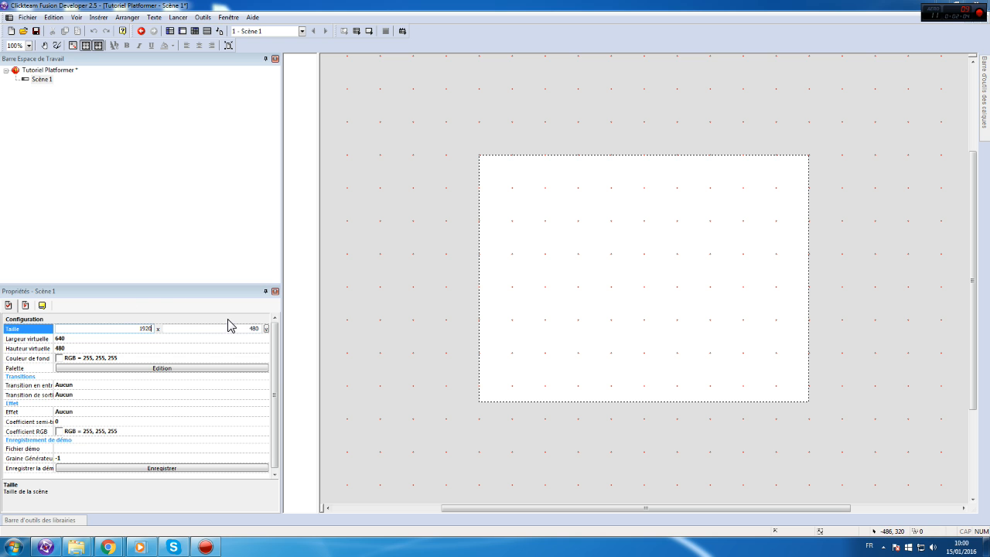
left_click_drag(248, 331, 299, 331)
type("1080")
key("Return")
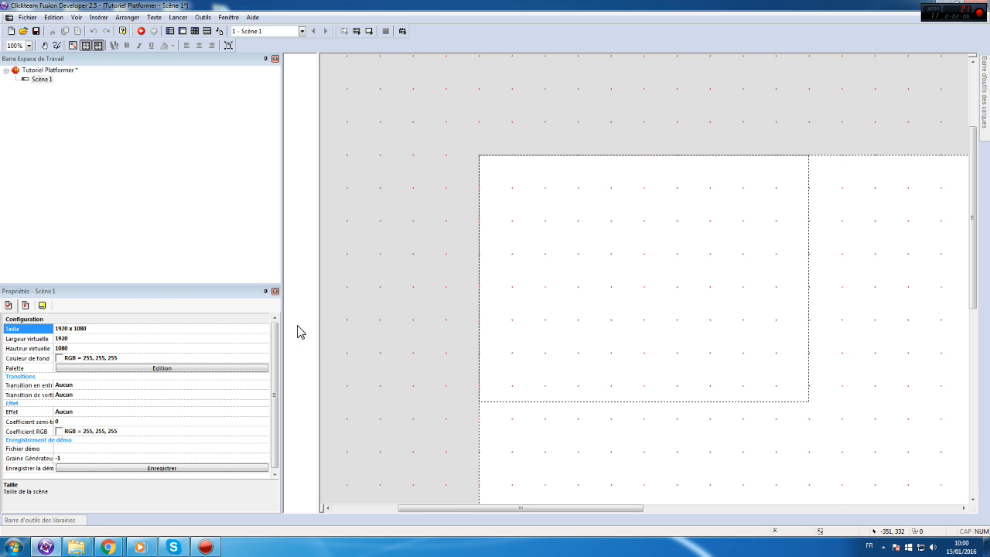
- Check the extent of the scene area, then run the project as a test and close its window
scroll(537, 254, "down", 2)
scroll(518, 139, "up", 3)
scroll(451, 263, "down", 6)
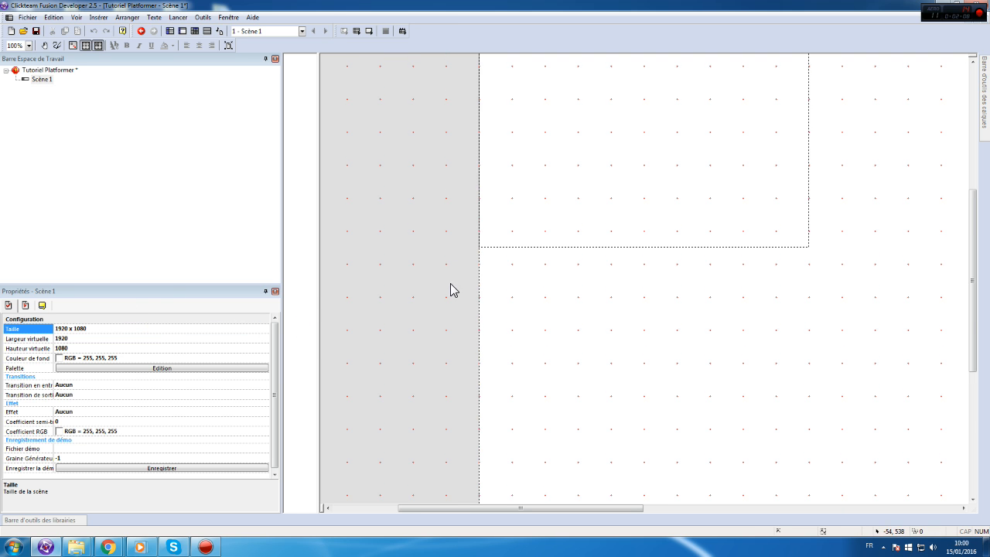
scroll(491, 447, "up", 10)
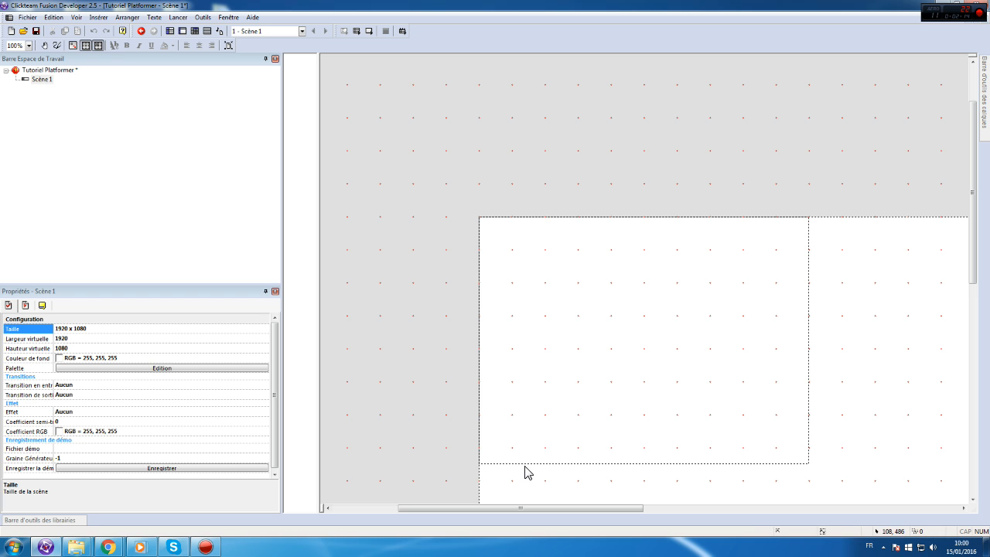
left_click(178, 17)
left_click(208, 48)
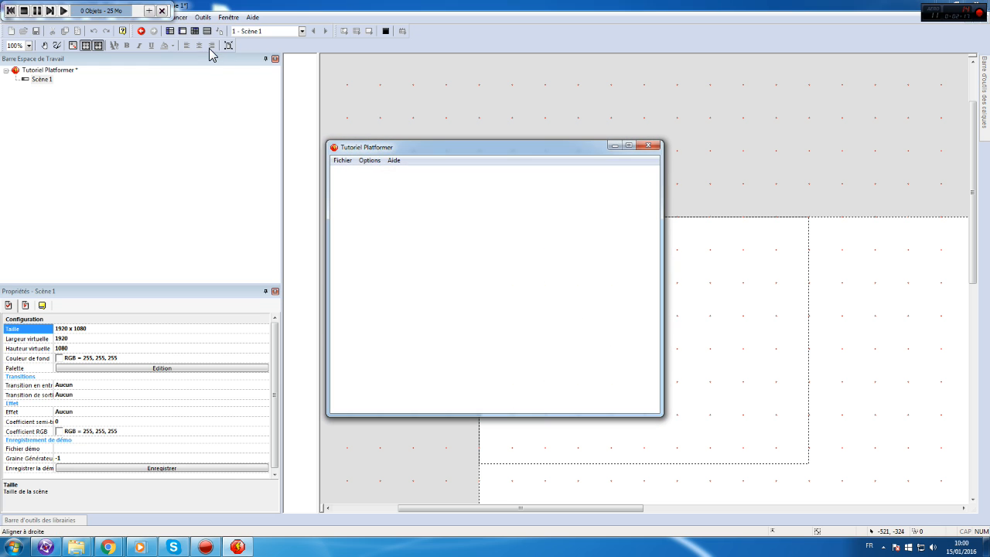
left_click(650, 146)
- Set the window size of the Tutoriel Platformer application to 1920 x 1080
left_click(34, 71)
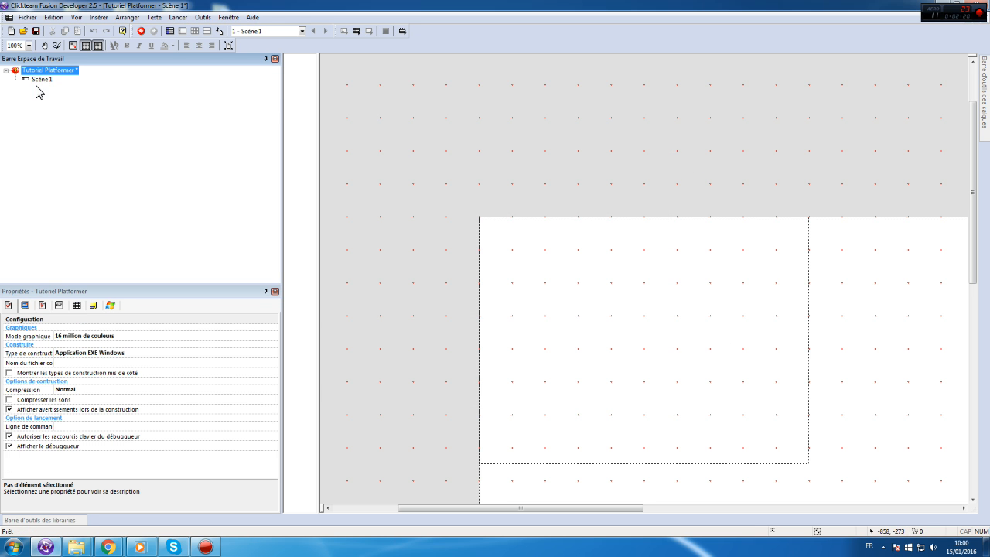
left_click(9, 306)
left_click(25, 306)
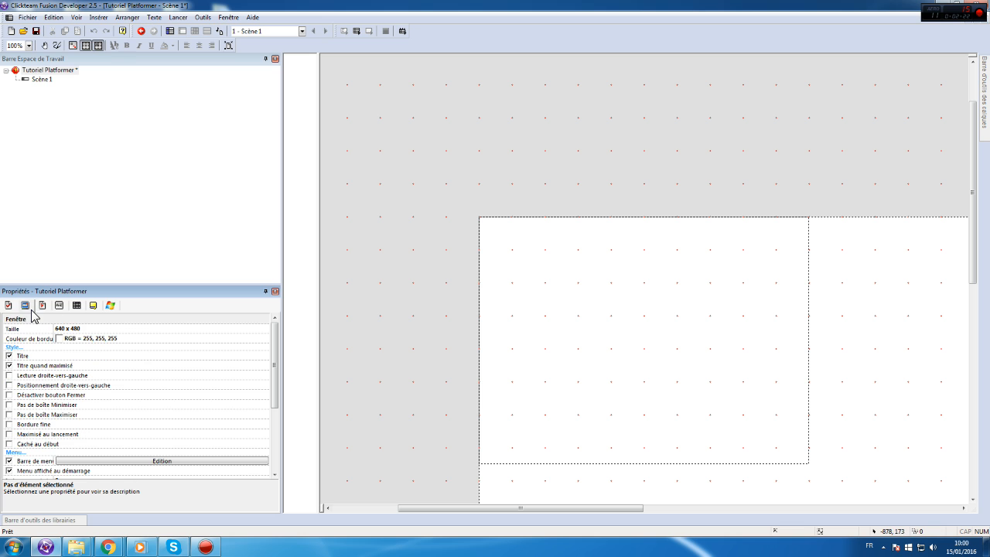
left_click(66, 329)
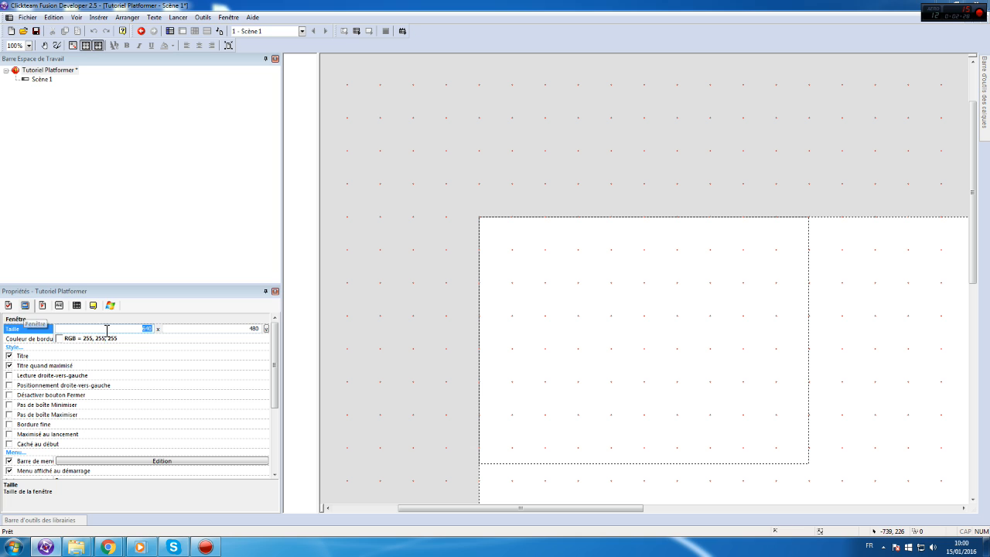
double_click(144, 329)
double_click(254, 329)
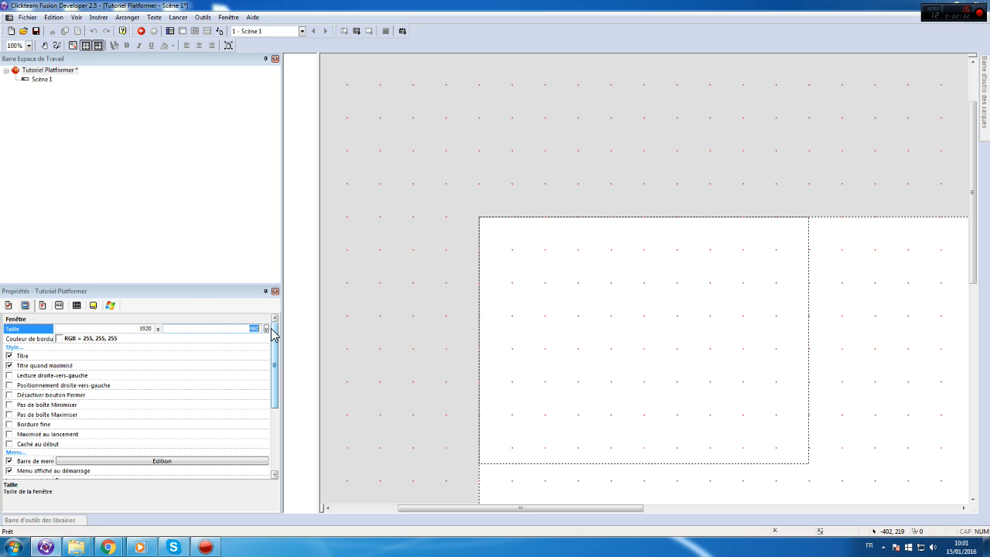
key("Return")
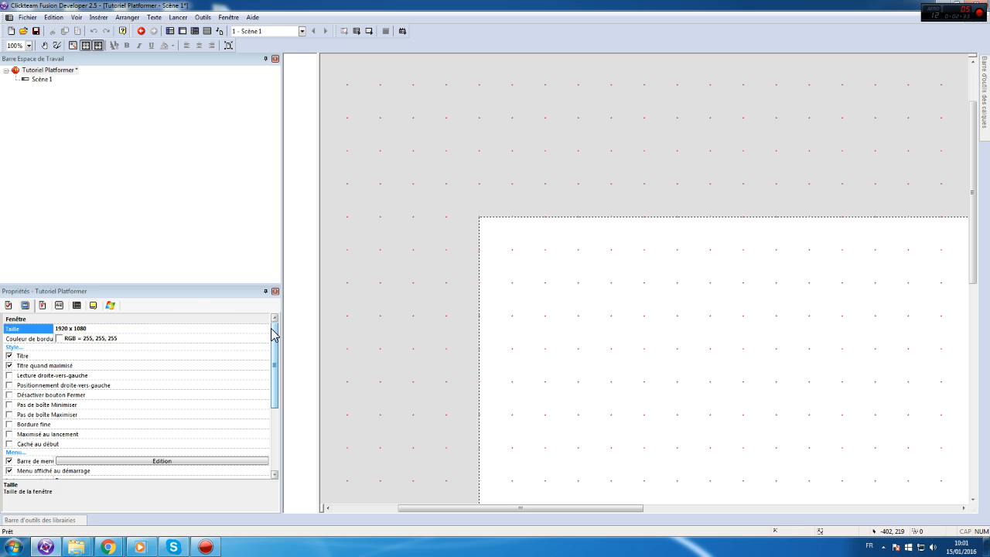
- Turn off the grid display in the Scène 1 editor
left_click(38, 80)
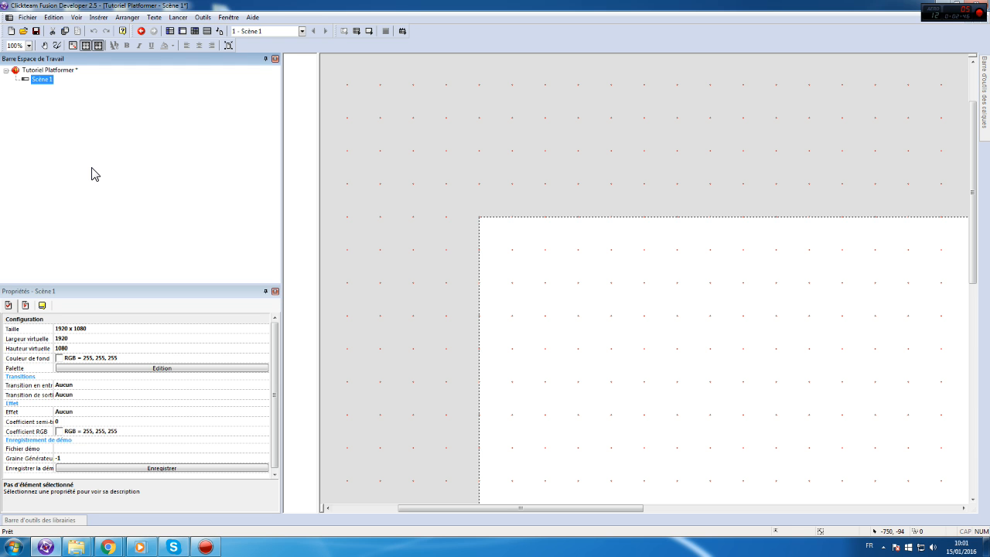
left_click_drag(492, 509, 572, 489)
scroll(568, 387, "down", 10)
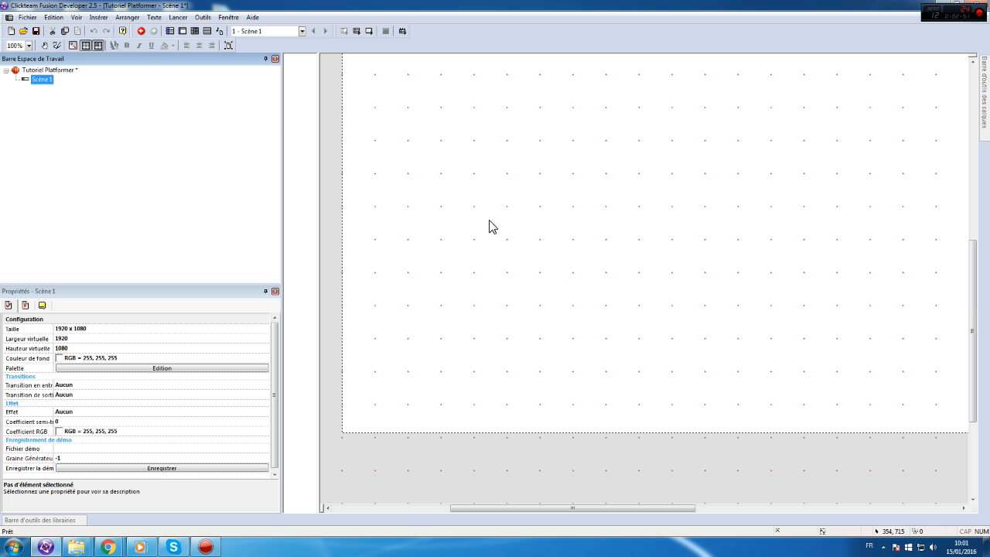
left_click(95, 46)
scroll(508, 261, "up", 10)
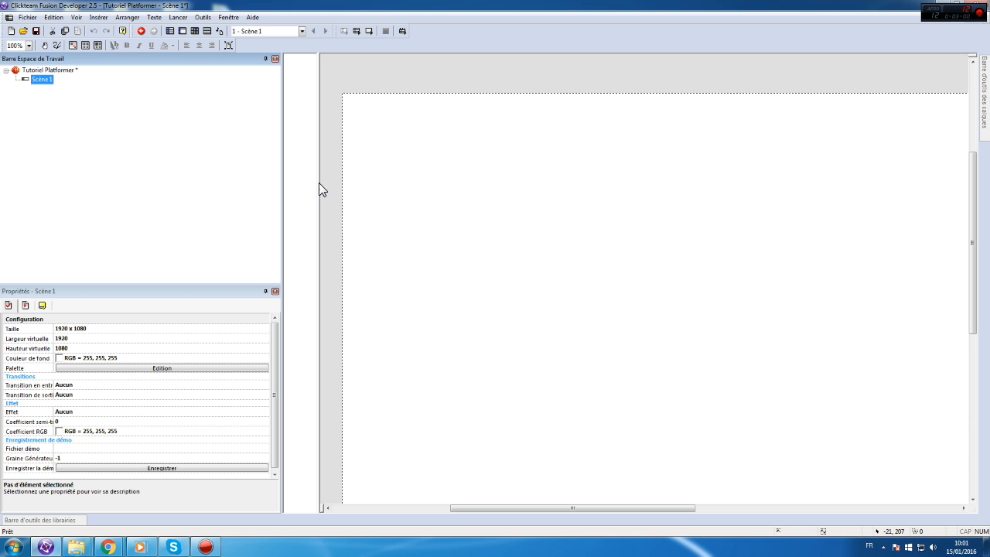
- Restore the Fusion window to a smaller floating size and open the graphicriver assets folder from the desktop
left_click_drag(411, 4, 523, 51)
double_click(24, 68)
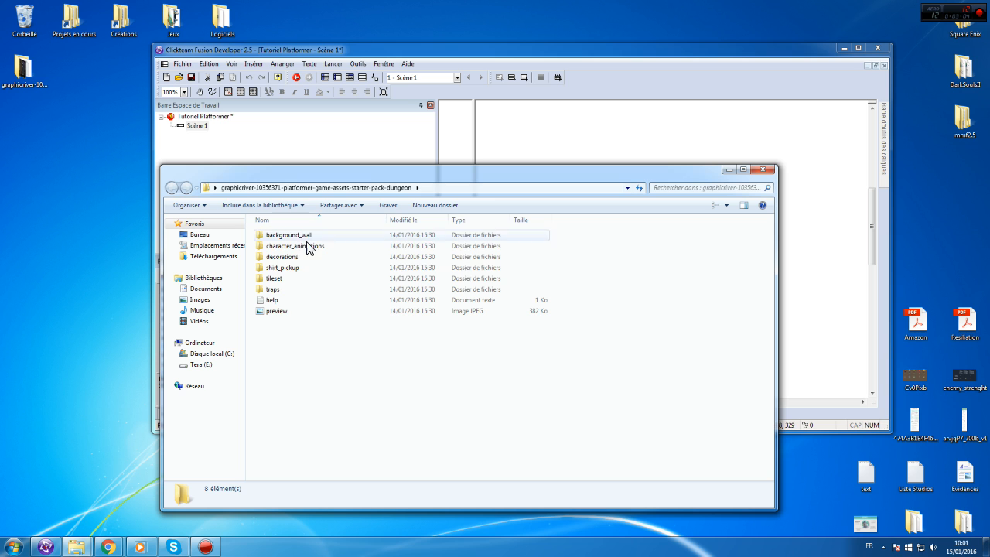
- Browse the asset pack's decorations and tileset folders, then open the background_wall folder
double_click(285, 257)
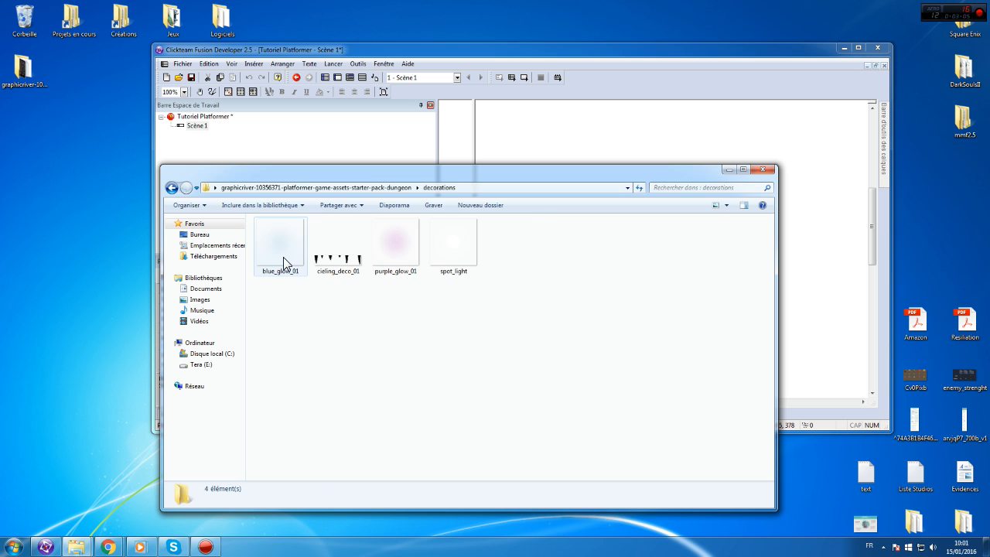
left_click(173, 188)
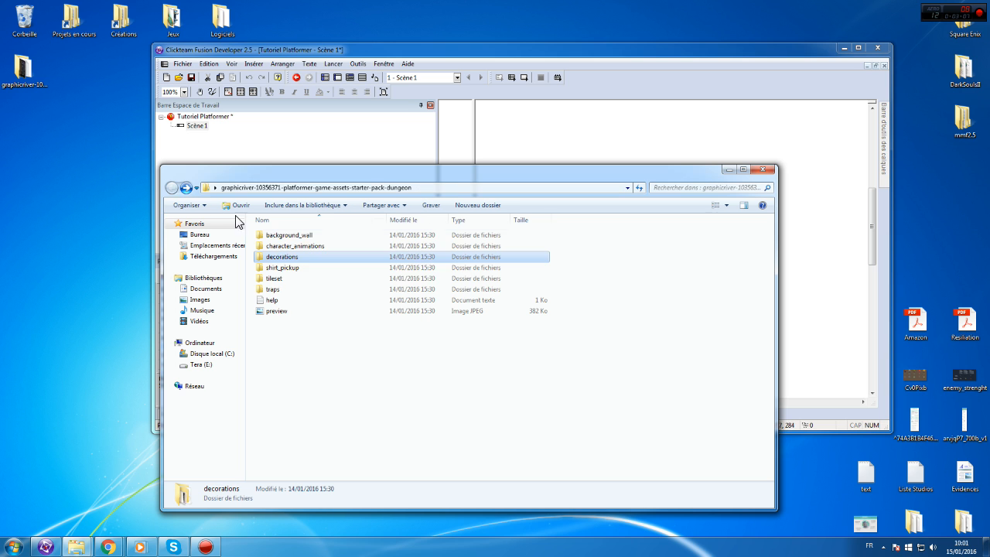
double_click(291, 280)
left_click(172, 188)
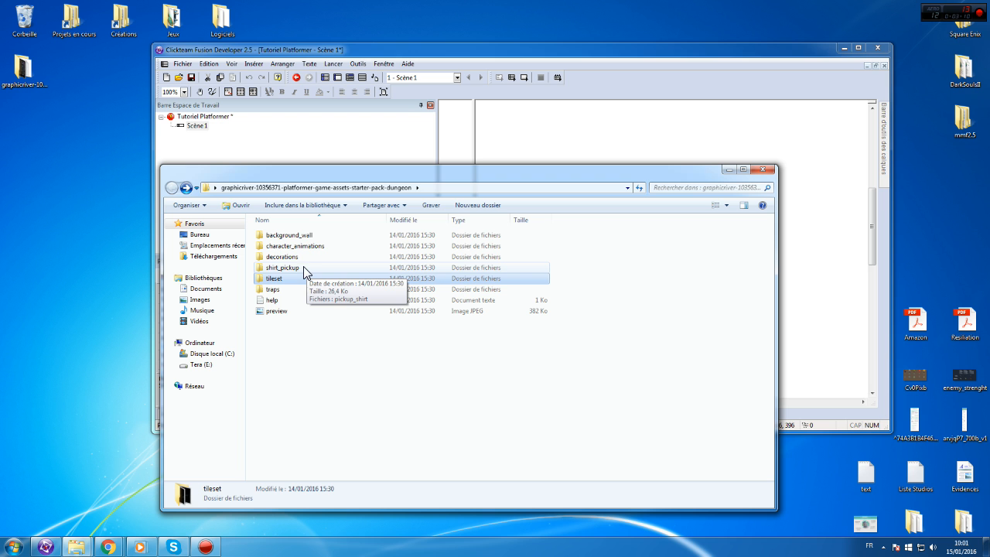
double_click(295, 235)
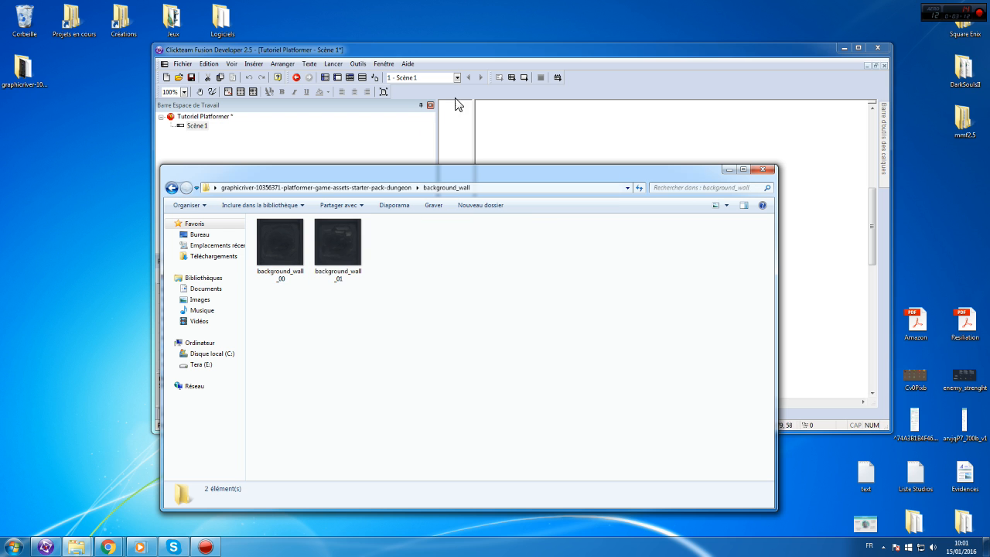
- Switch to Chrome and examine how the background walls are used in the dungeon asset pack's preview image
left_click(108, 547)
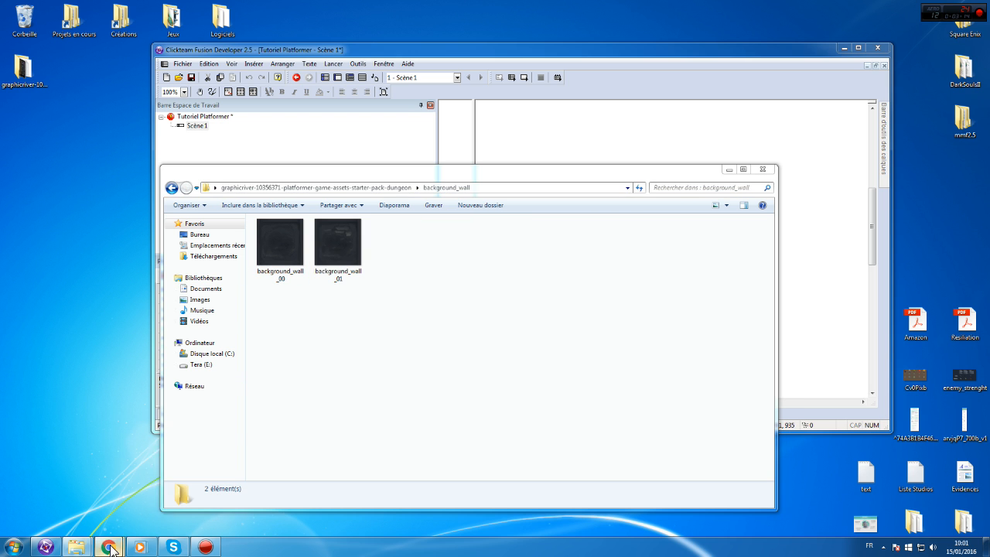
left_click(86, 488)
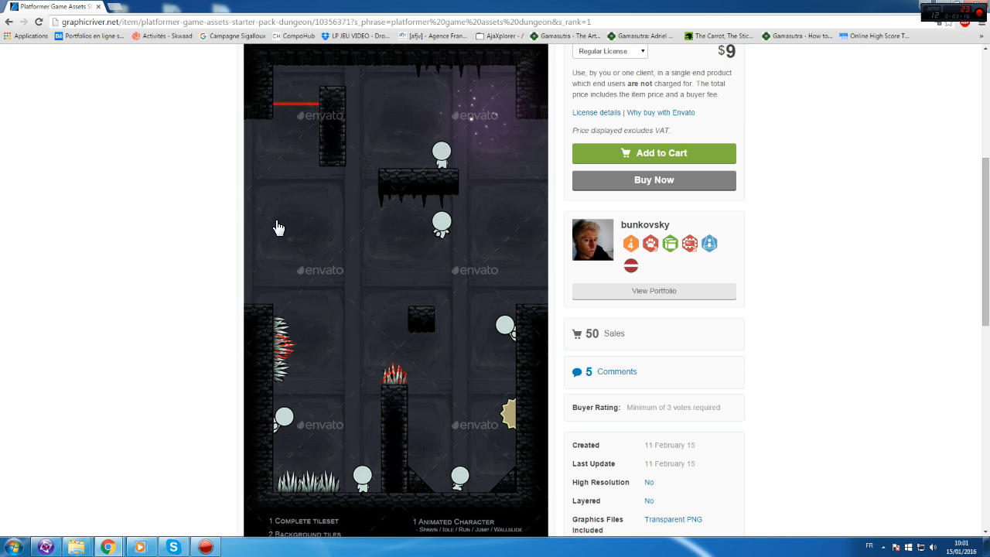
- Insert background_wall_00 from the asset folder into the Scène 1 frame in Clickteam Fusion as an Actif object
left_click(947, 7)
left_click_drag(378, 173, 231, 127)
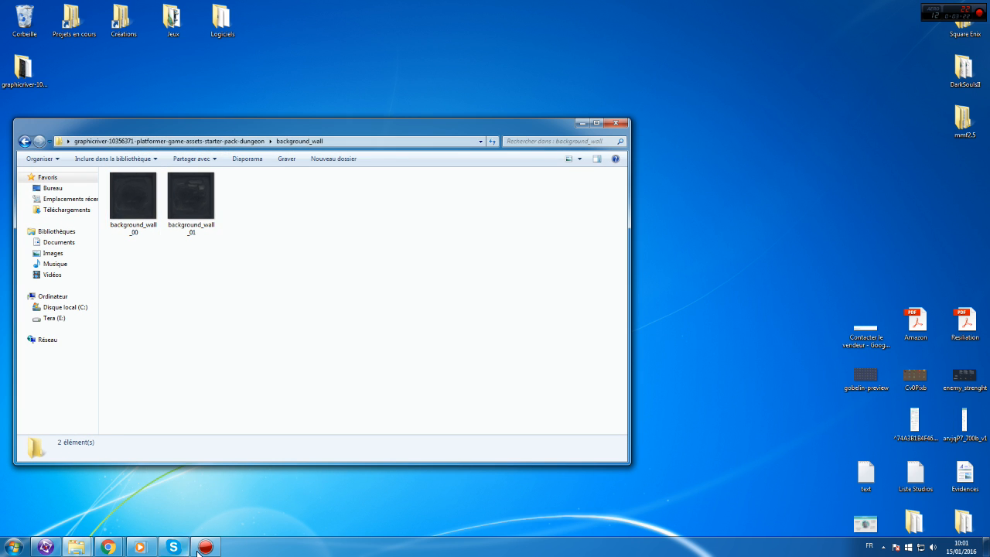
left_click(45, 547)
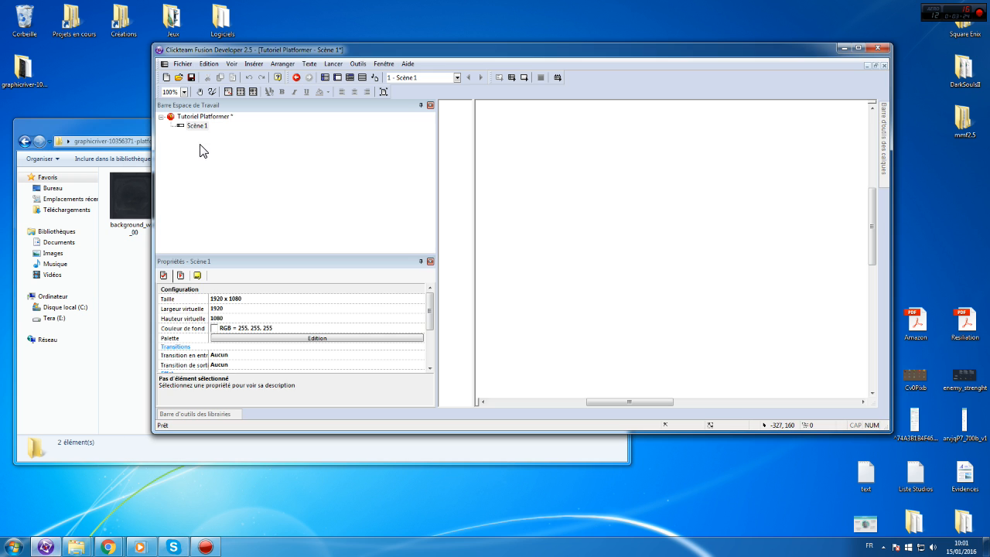
left_click(137, 206)
left_click_drag(130, 205, 746, 208)
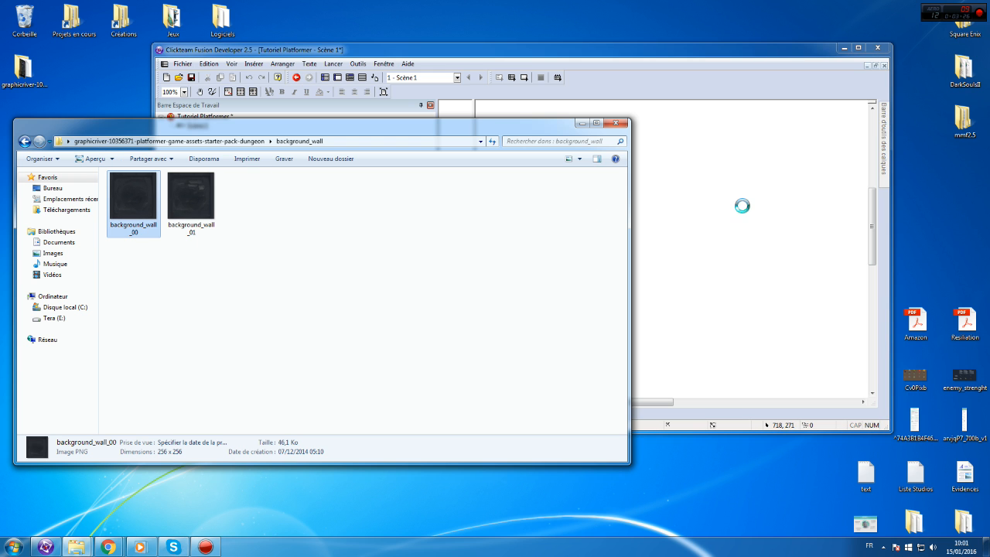
left_click(582, 123)
left_click(456, 214)
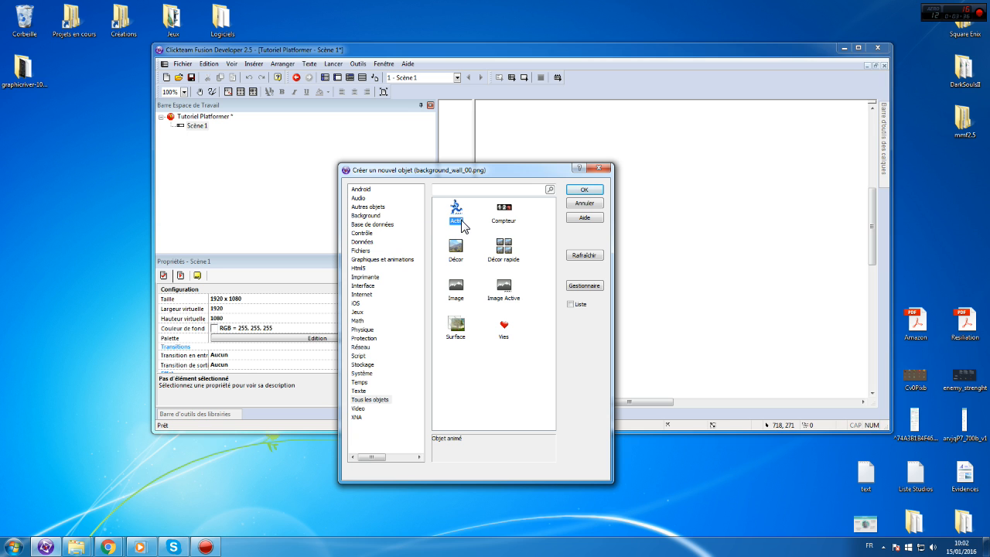
double_click(458, 220)
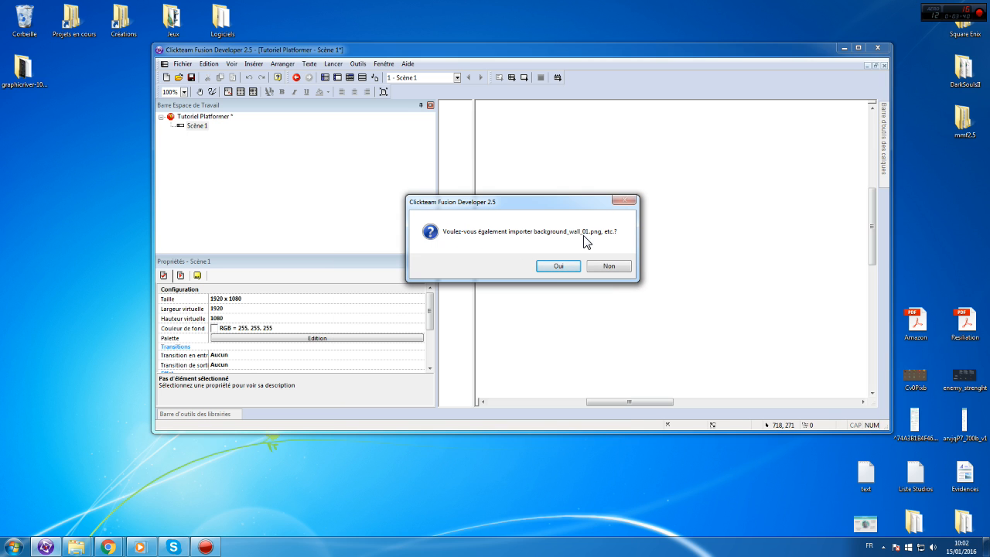
- Import background_wall_01 into the same object too, maximize the Fusion window and move the object to about 238, 192
mouse_move(83, 547)
left_click(181, 490)
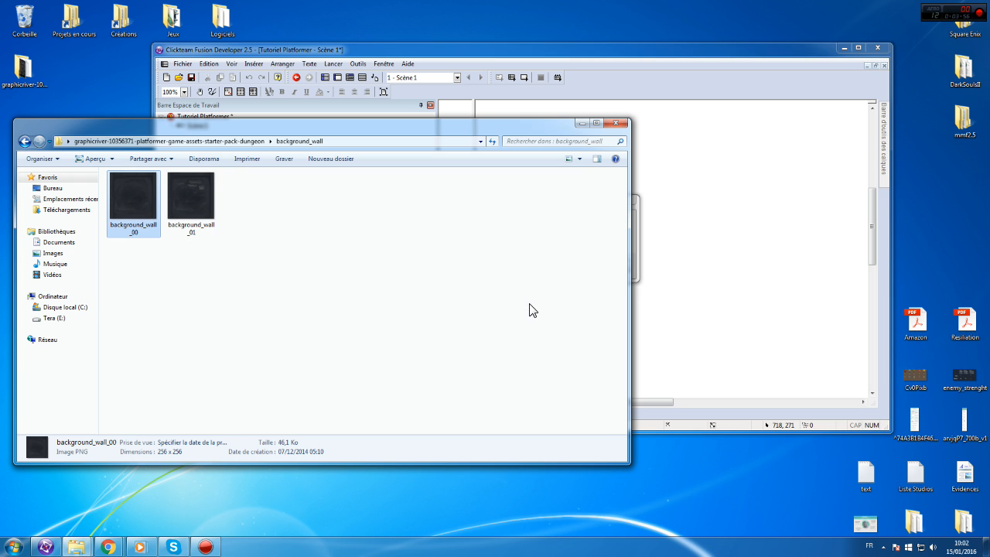
left_click(580, 124)
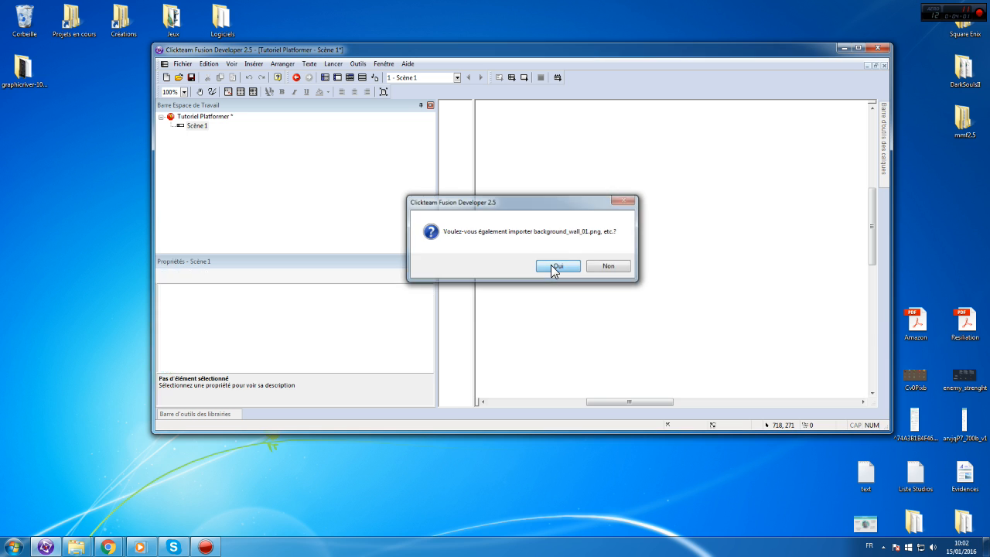
left_click(551, 265)
left_click(858, 48)
left_click_drag(712, 261, 523, 254)
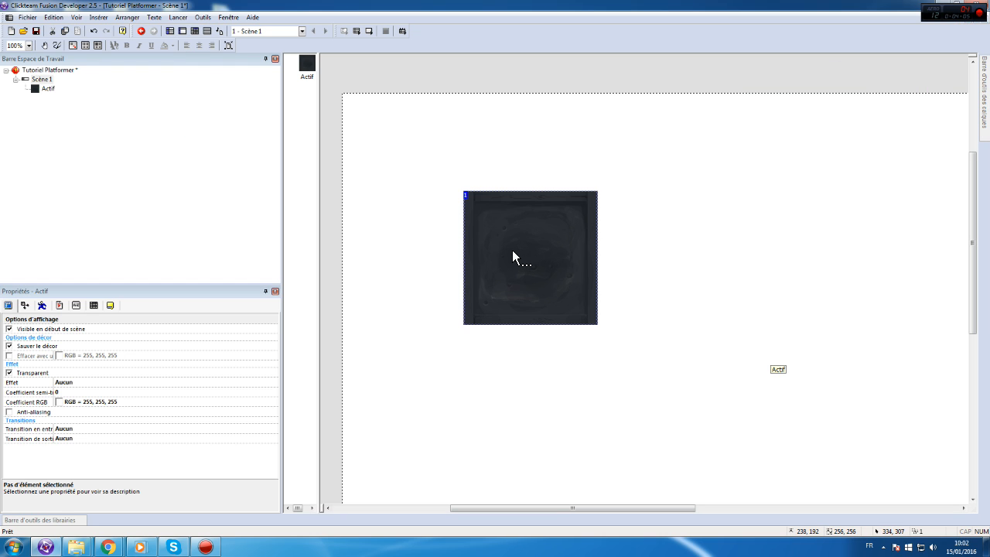
- Open the wall object's image editor and compare its two imported images
double_click(512, 249)
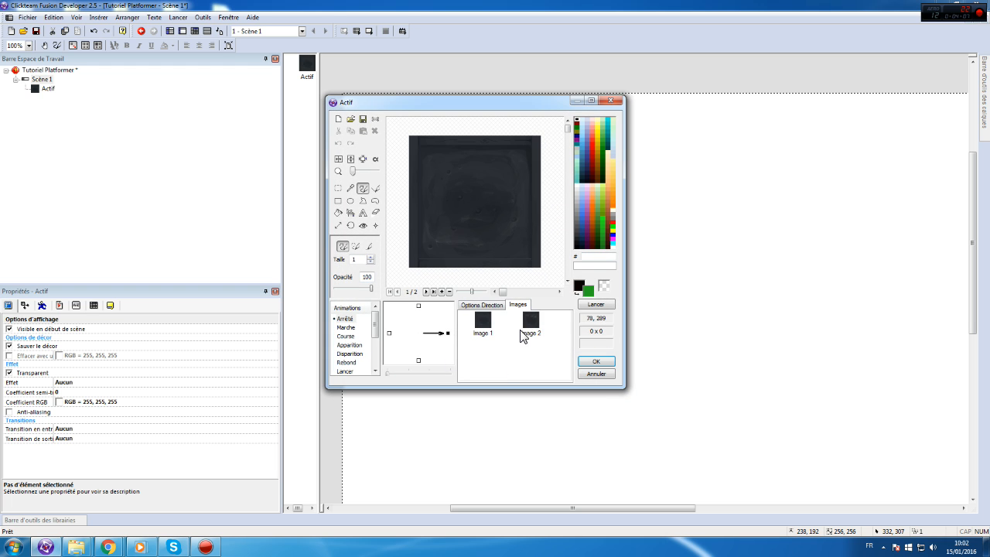
left_click(527, 328)
left_click(487, 328)
left_click(525, 328)
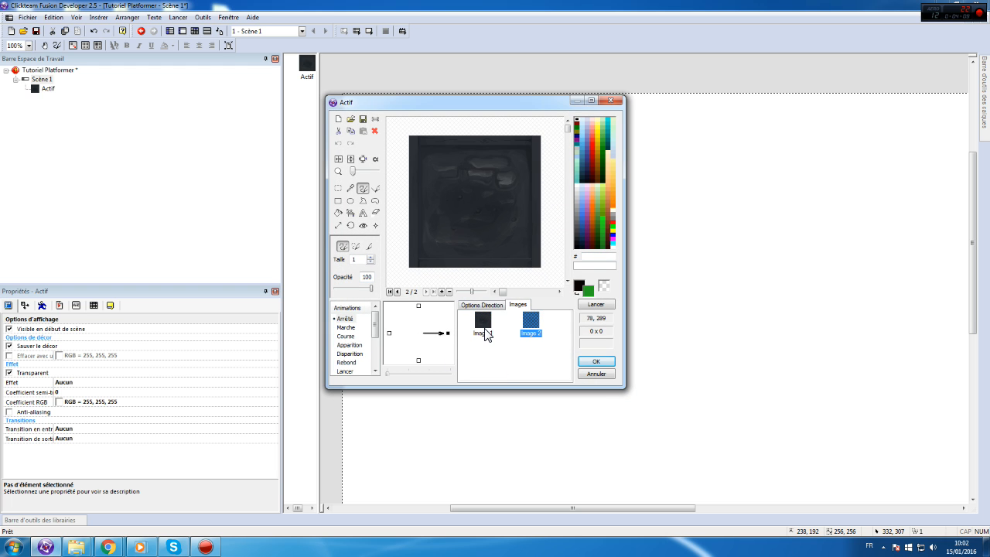
left_click(486, 332)
left_click(531, 323)
- Set the wall object's animation speed (Vitesse) to 0 and confirm the image editor
left_click(470, 305)
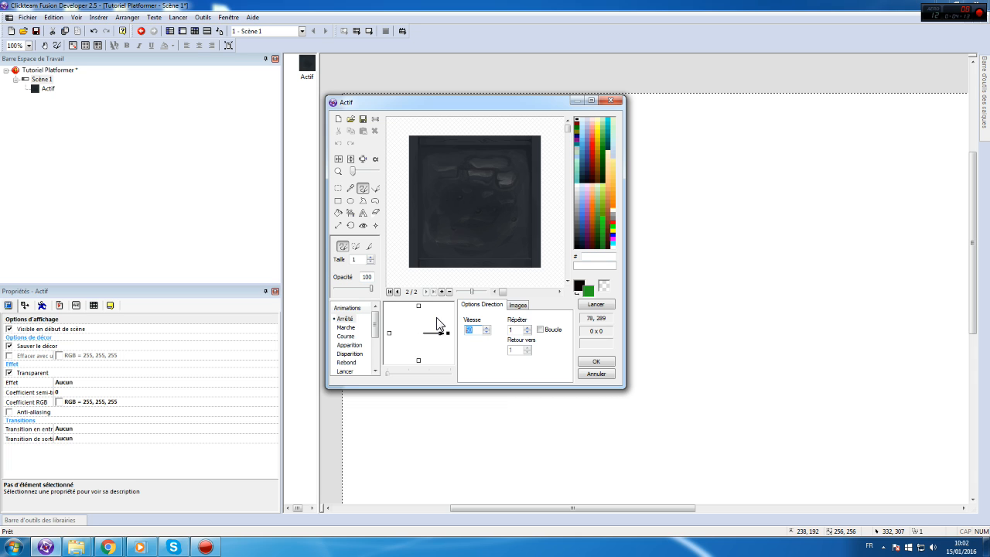
left_click(517, 305)
left_click(483, 306)
left_click(516, 306)
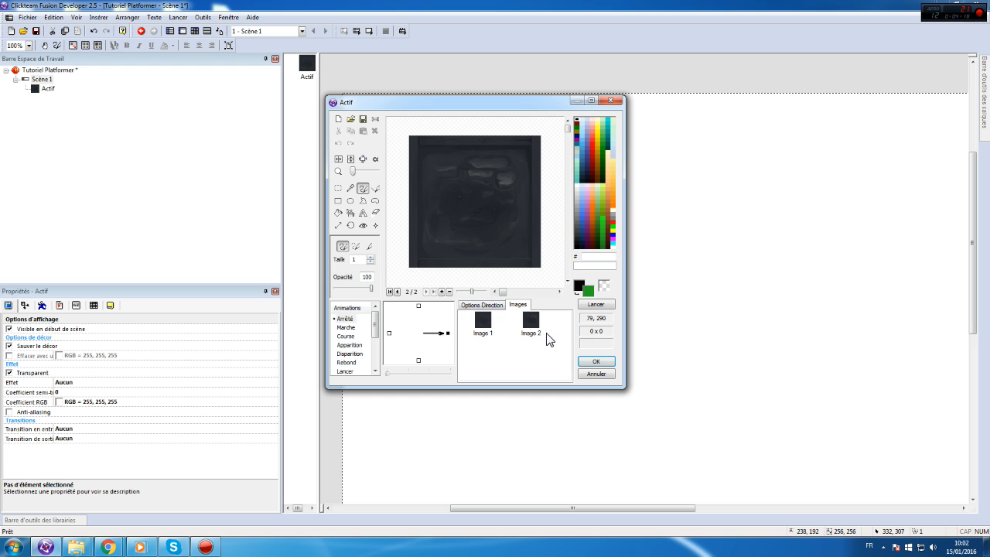
left_click(597, 362)
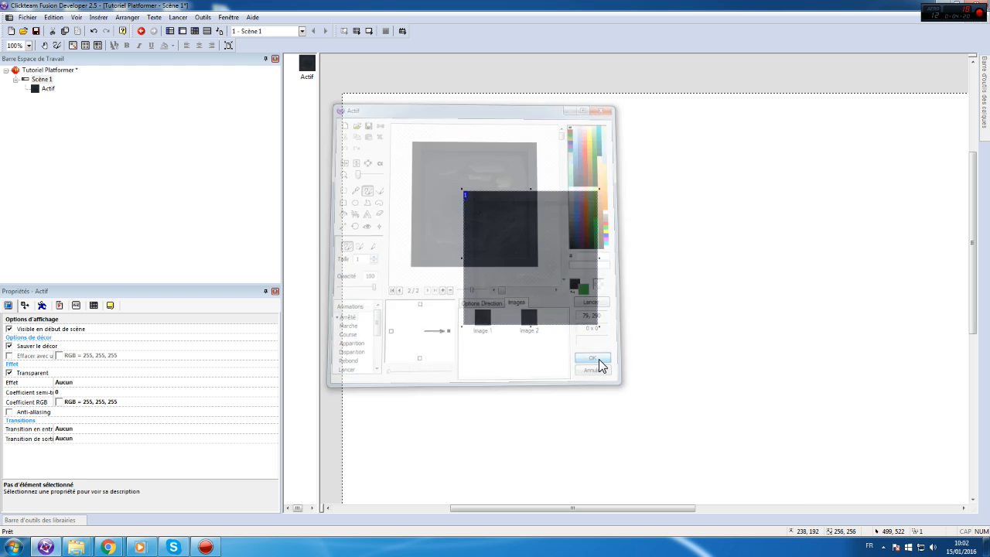
- Rename the wall object as "Mur de fond" and move it to about 29, 23, near the scene's origin
left_click(482, 369)
left_click(500, 246)
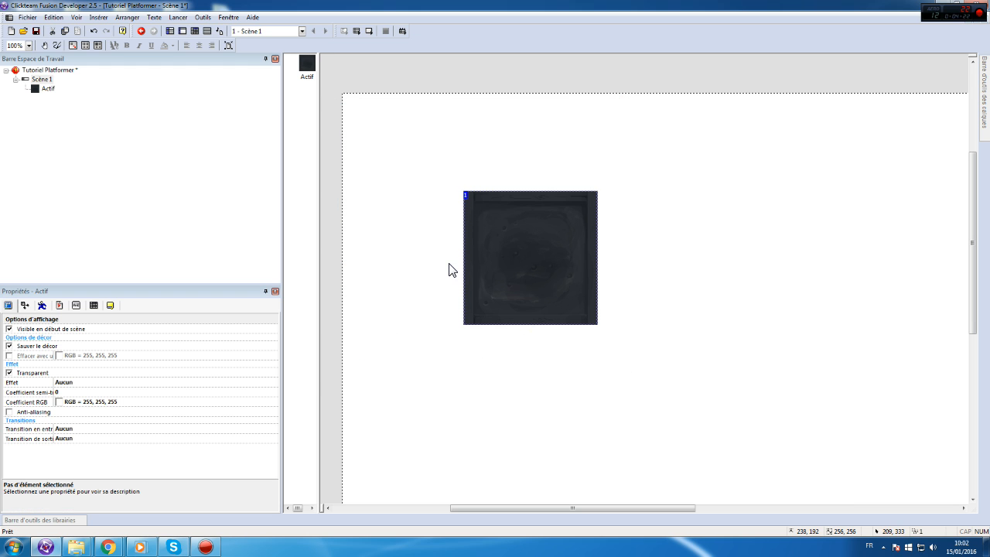
right_click(497, 257)
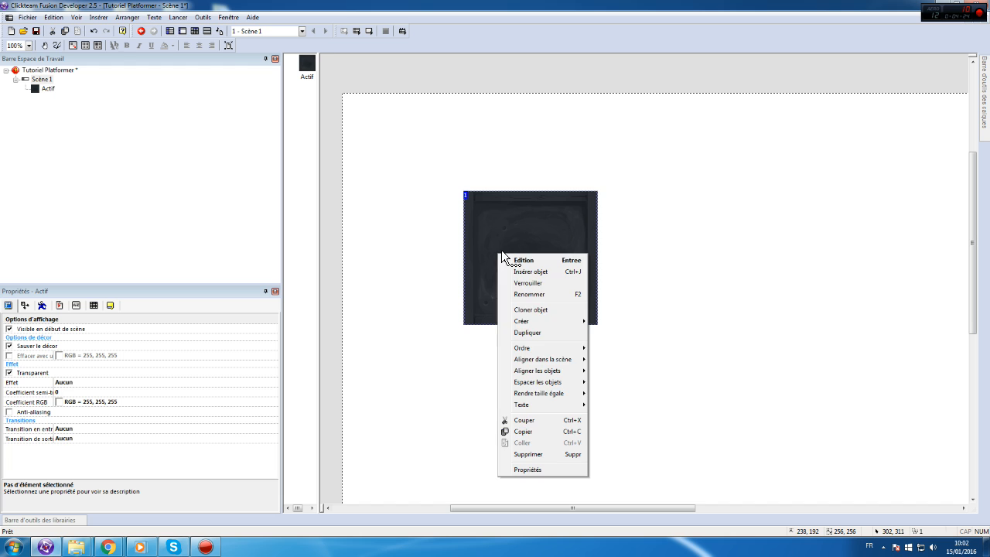
left_click(534, 293)
type("Mur de fond")
key("Return")
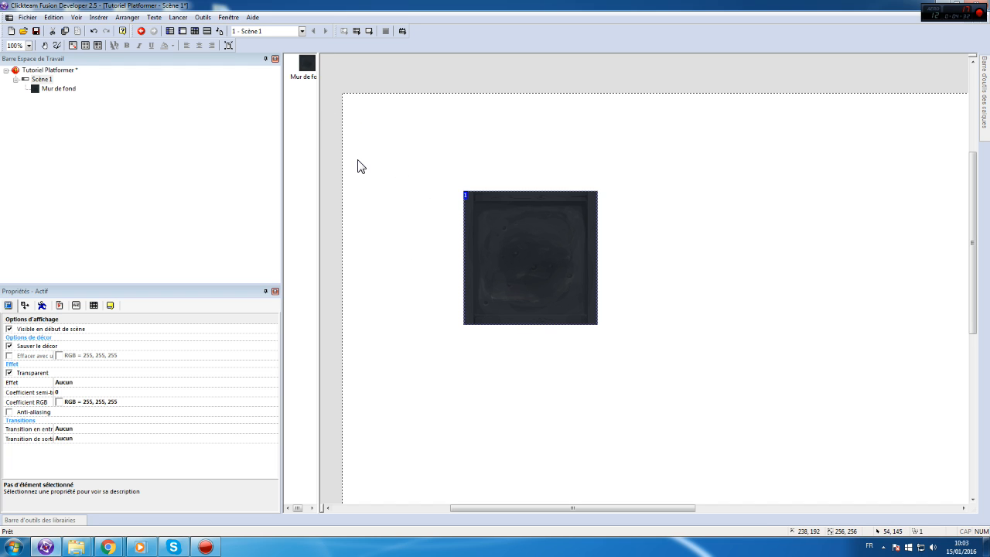
left_click_drag(470, 215, 363, 127)
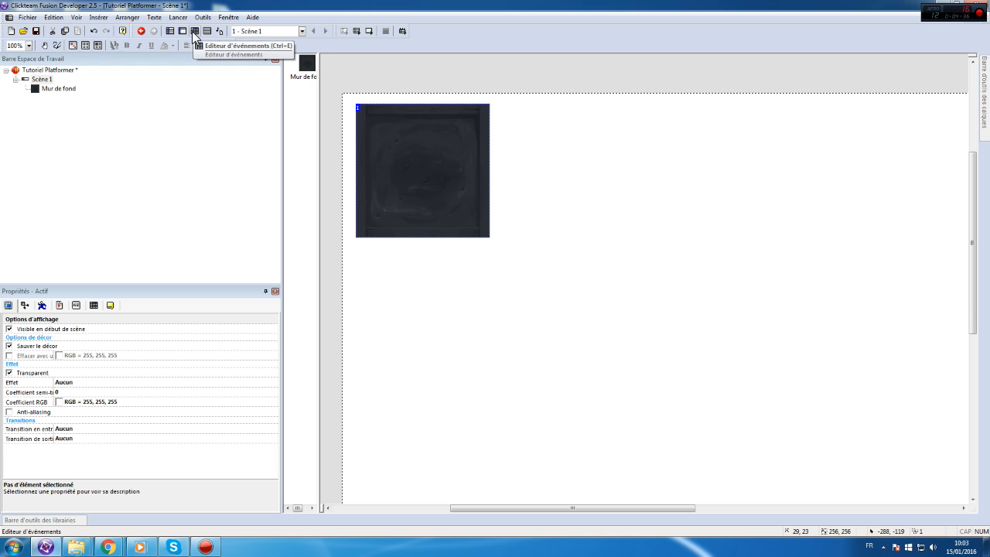
- Insert the comment "Aleatoire sur les graphismes du fond" at the first line of the event editor
left_click(195, 30)
right_click(290, 75)
mouse_move(371, 105)
left_click(526, 104)
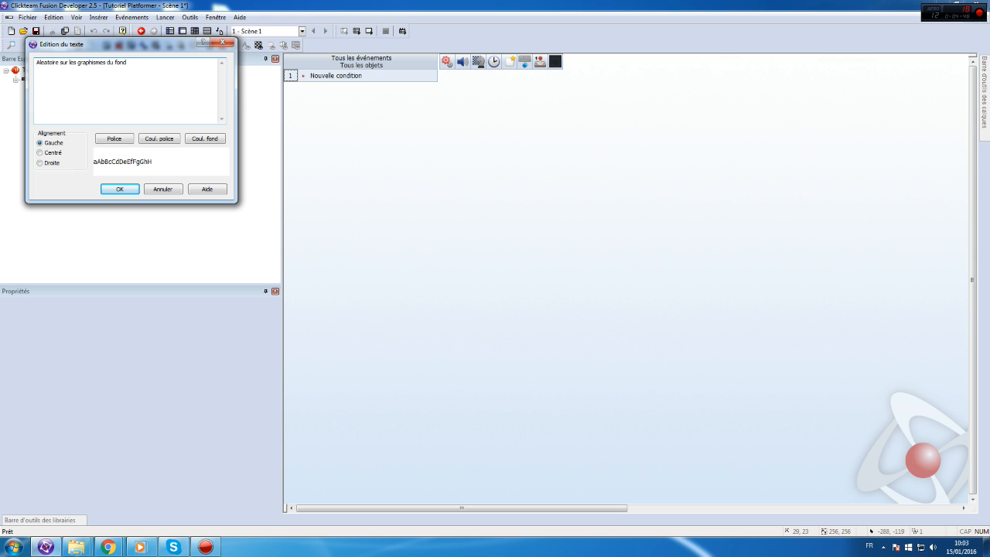
left_click(116, 191)
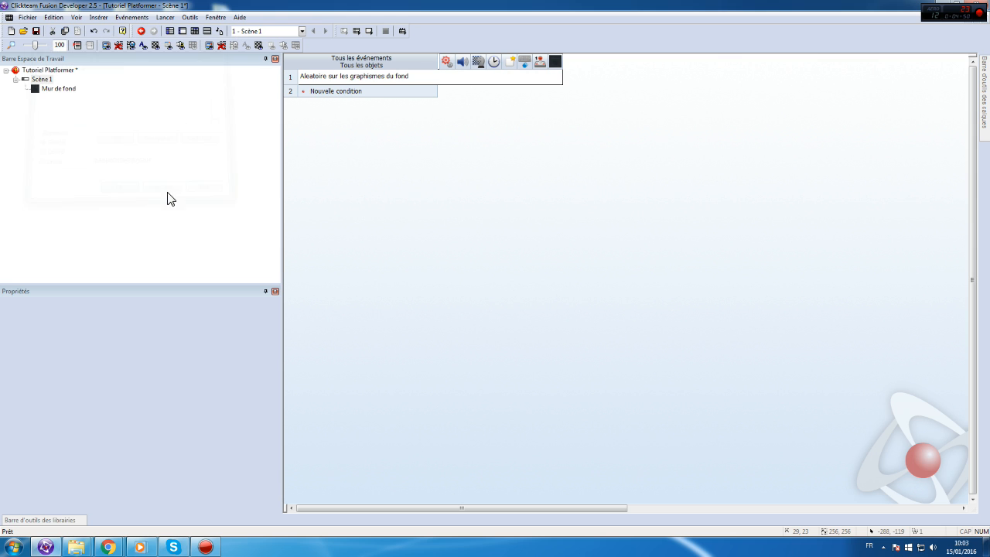
- Add a new "En début de scène" condition below the comment
double_click(316, 93)
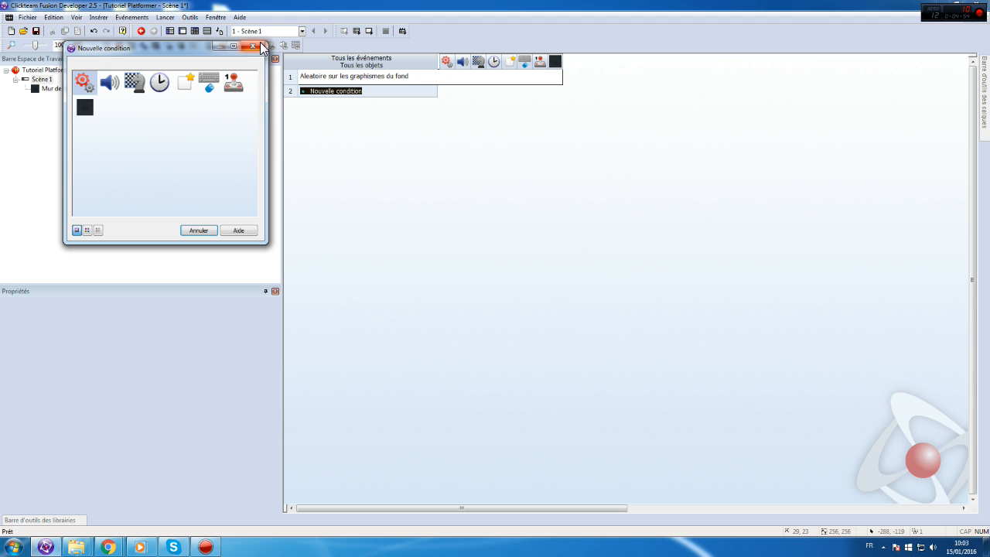
left_click(135, 82)
left_click(159, 91)
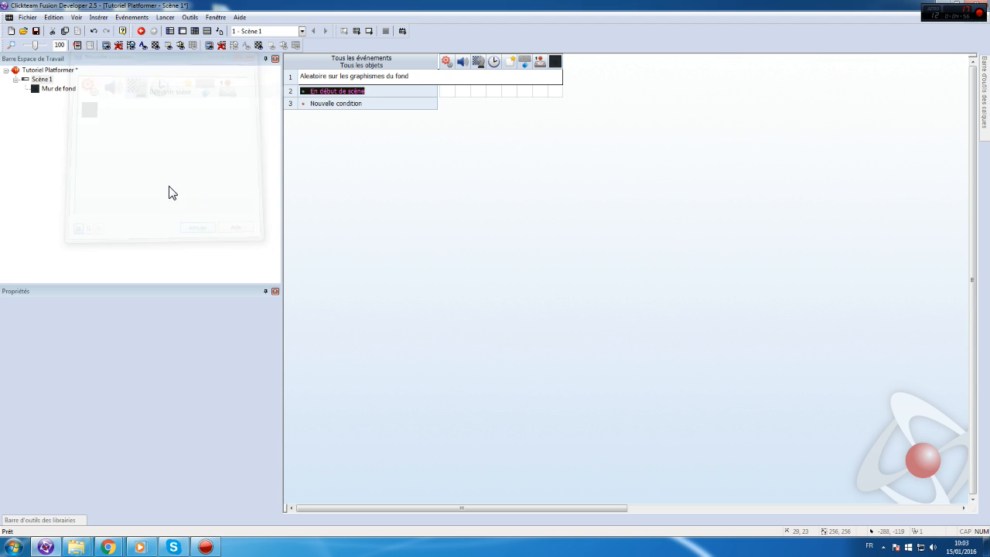
- Start an action for Mur de fond in the scene-start event that changes its animation image, using the expression Random(1)
left_click(554, 91)
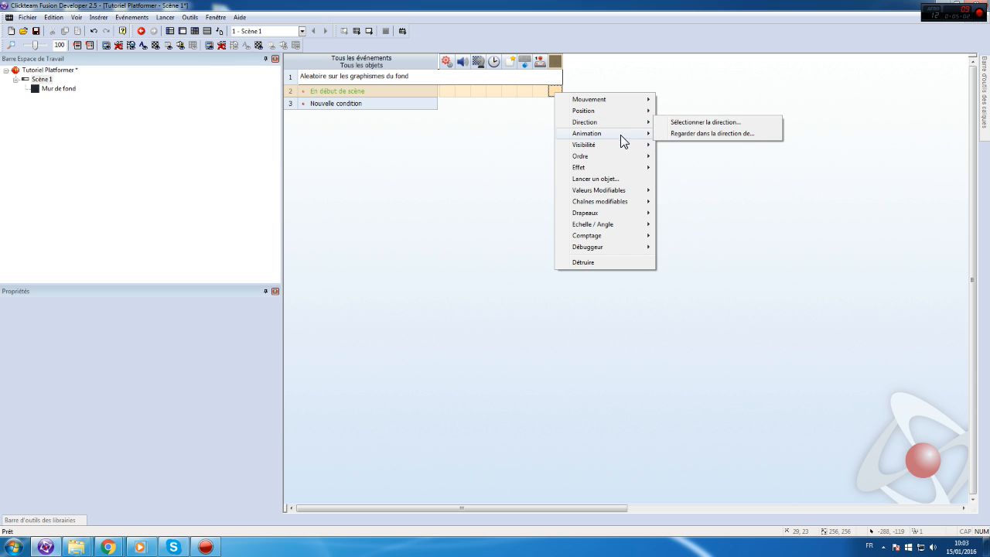
mouse_move(613, 133)
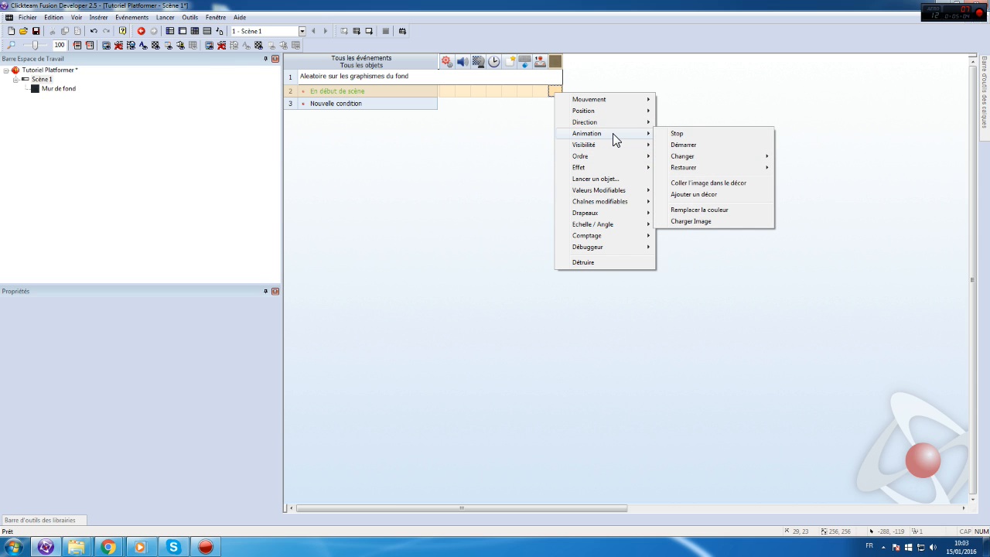
mouse_move(682, 158)
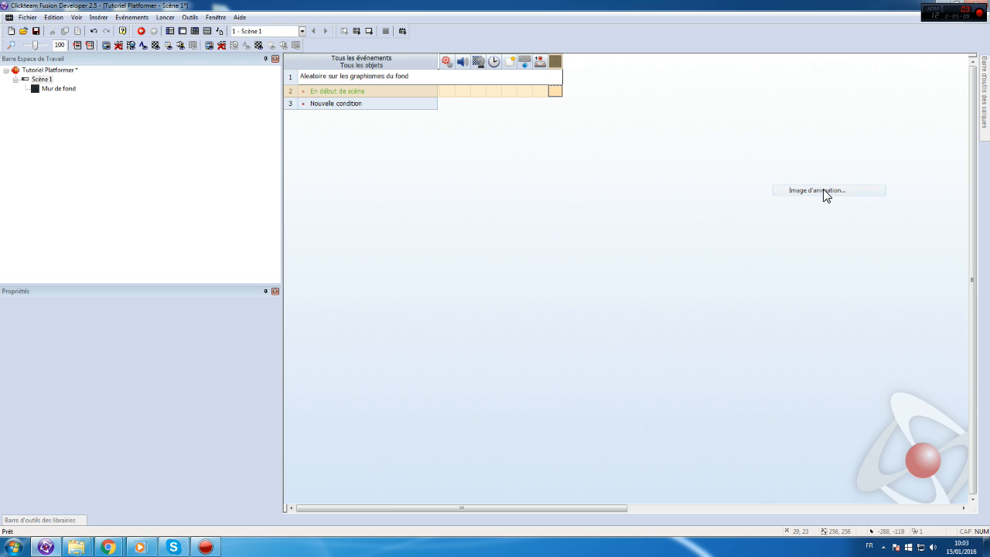
left_click(823, 192)
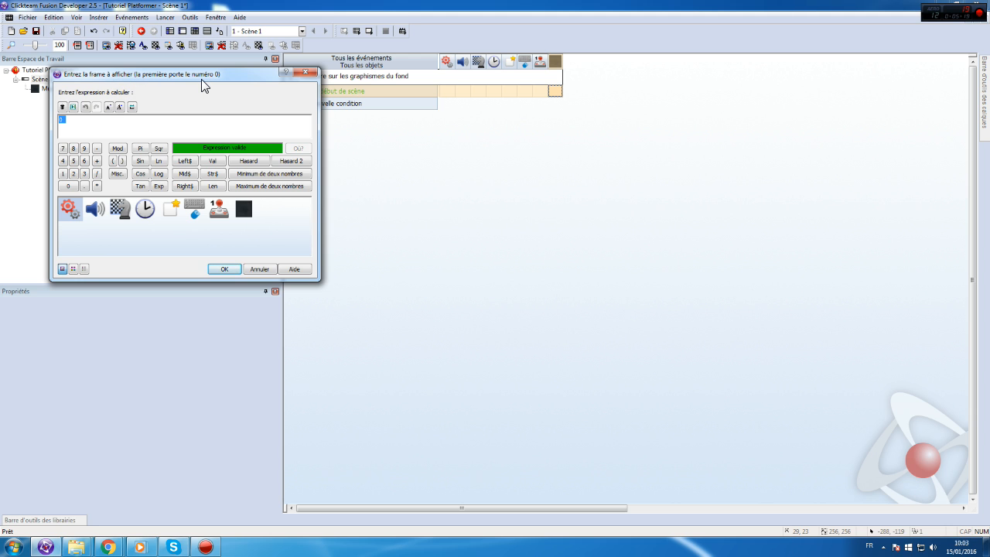
left_click(246, 161)
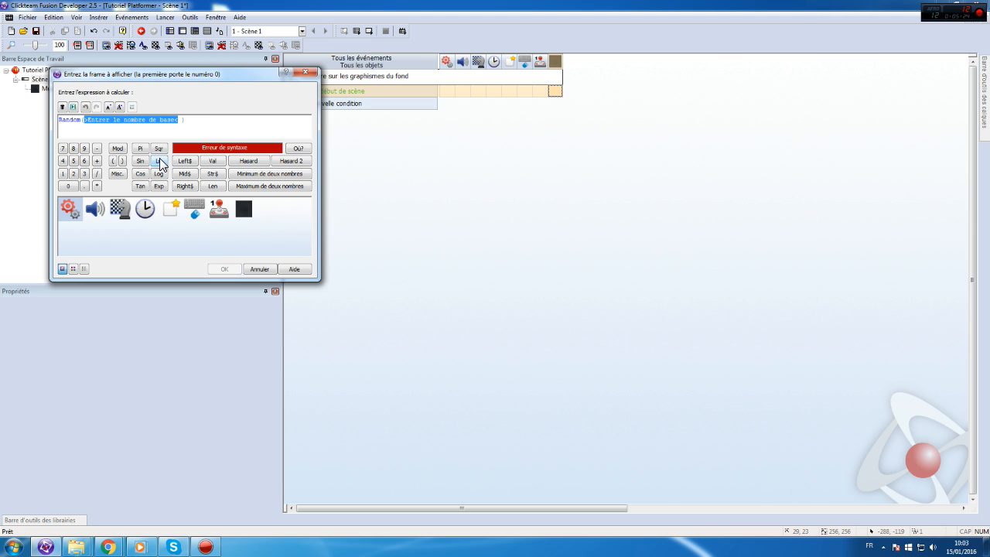
type("1")
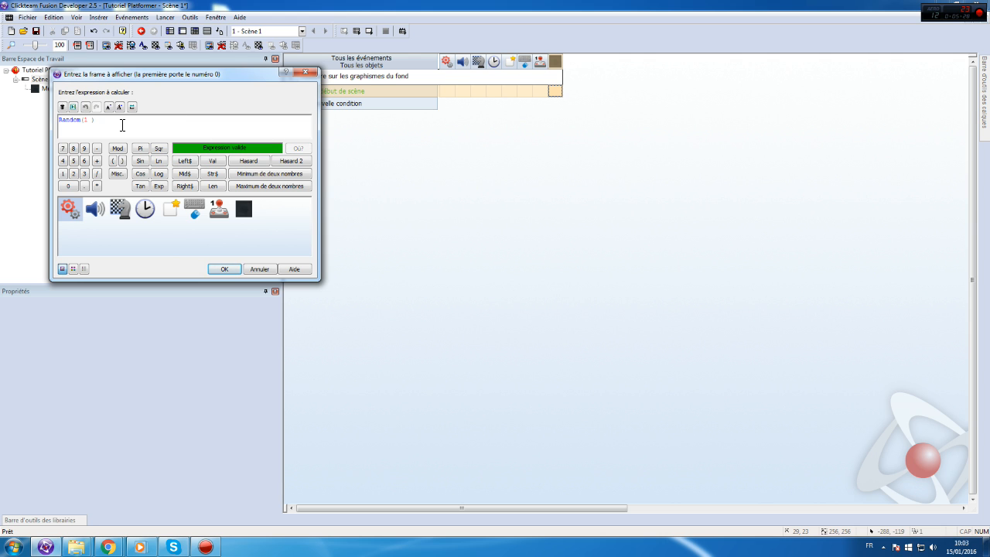
- Replace the animation image expression with RRandom(0,1) and validate the action
left_click_drag(152, 124, 20, 119)
left_click(291, 161)
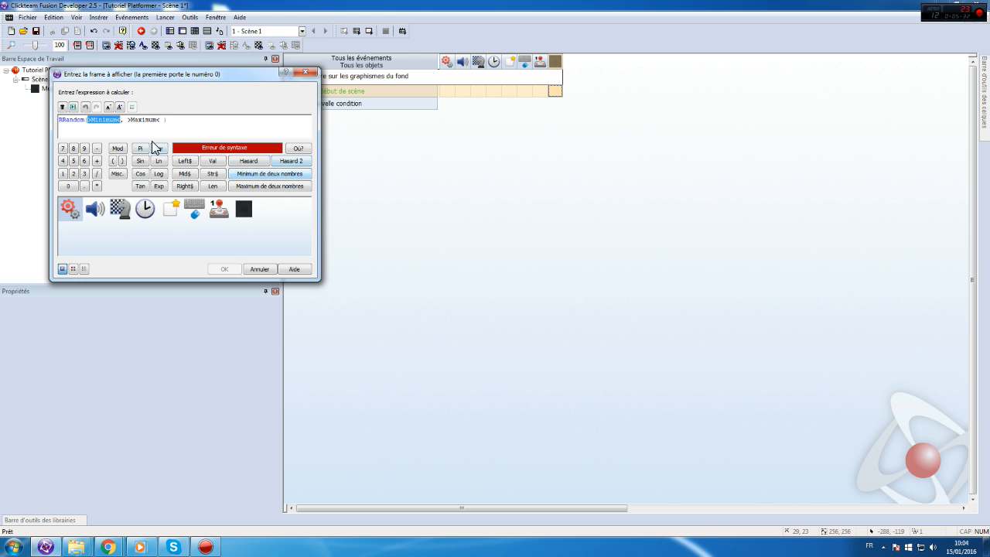
type("0")
left_click_drag(134, 124, 101, 124)
type("1")
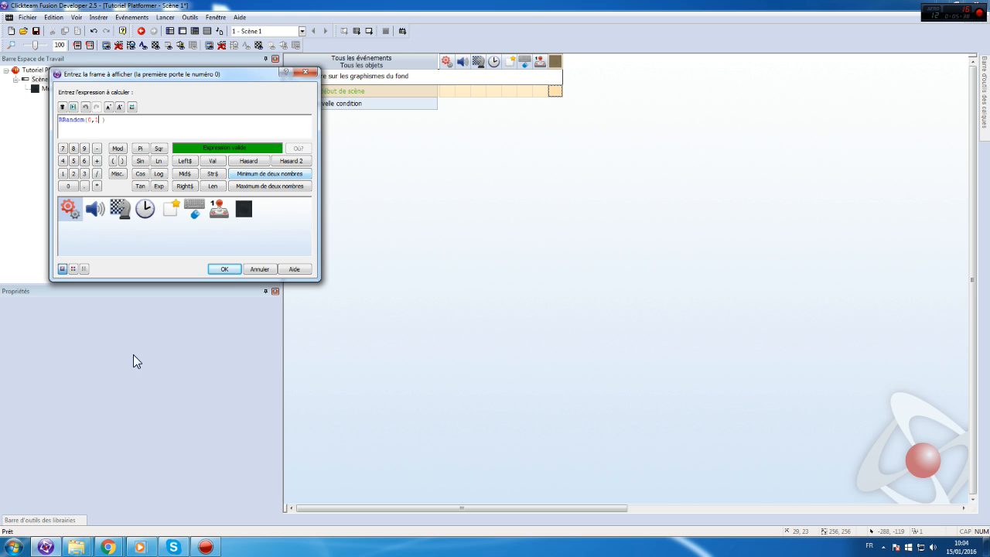
left_click(223, 269)
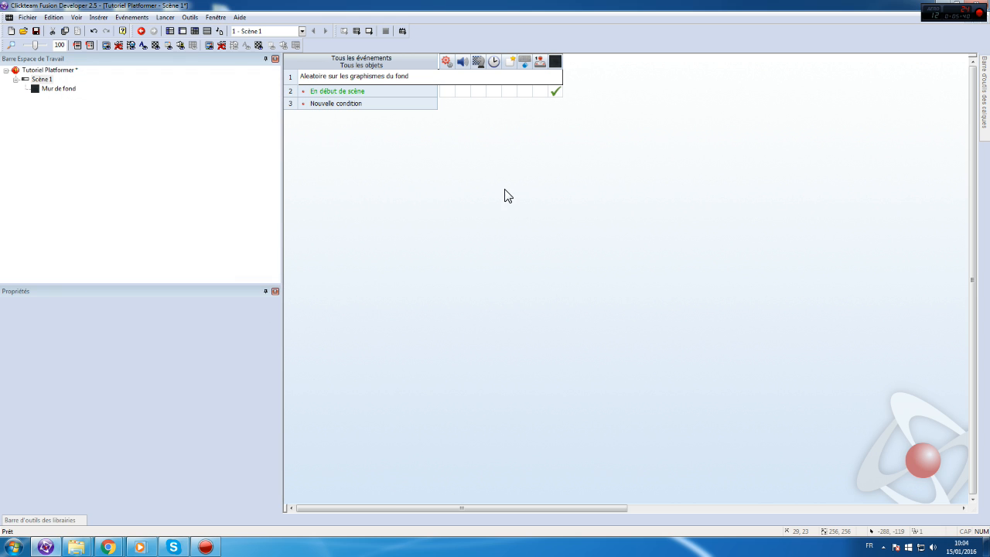
- Return to the Scène 1 editor, snap Mur de fond to the grid at 0, 0 and show the grid
double_click(36, 81)
left_click_drag(450, 207, 437, 198)
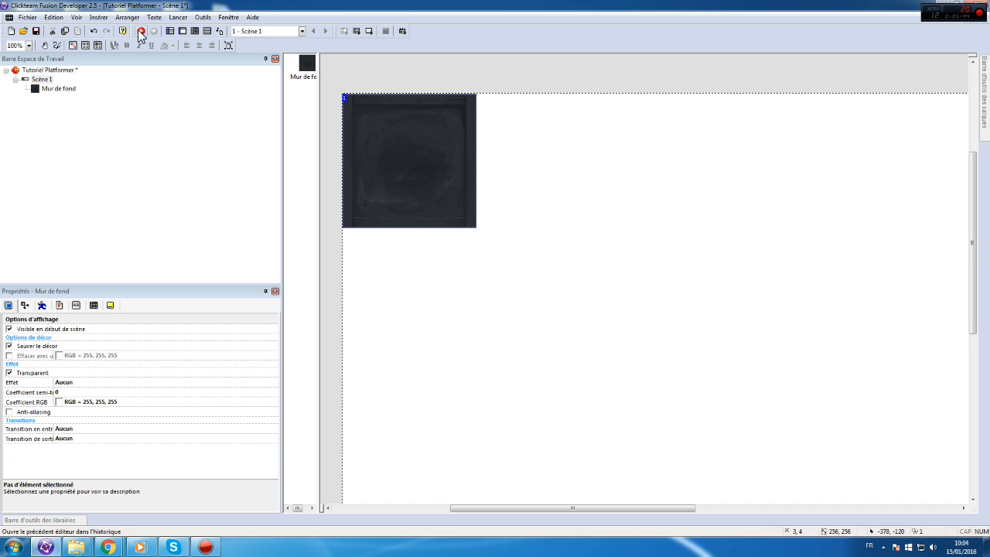
left_click(97, 45)
mouse_move(382, 170)
left_mouse_down()
mouse_move(579, 178)
mouse_move(379, 170)
left_mouse_up()
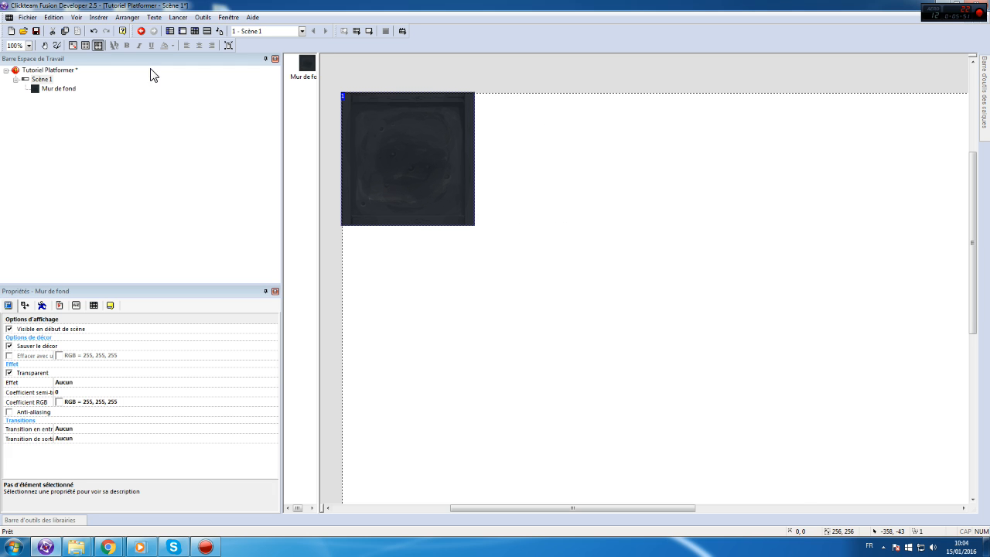
left_click(85, 46)
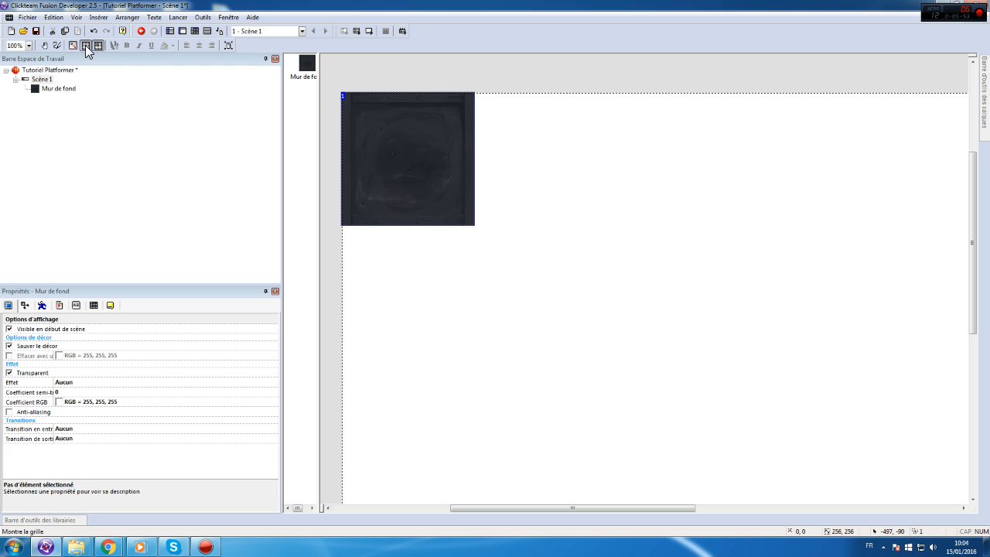
- Open Mur de fond in the image editor and check its animation speed and image dimensions with the Size tool
double_click(466, 187)
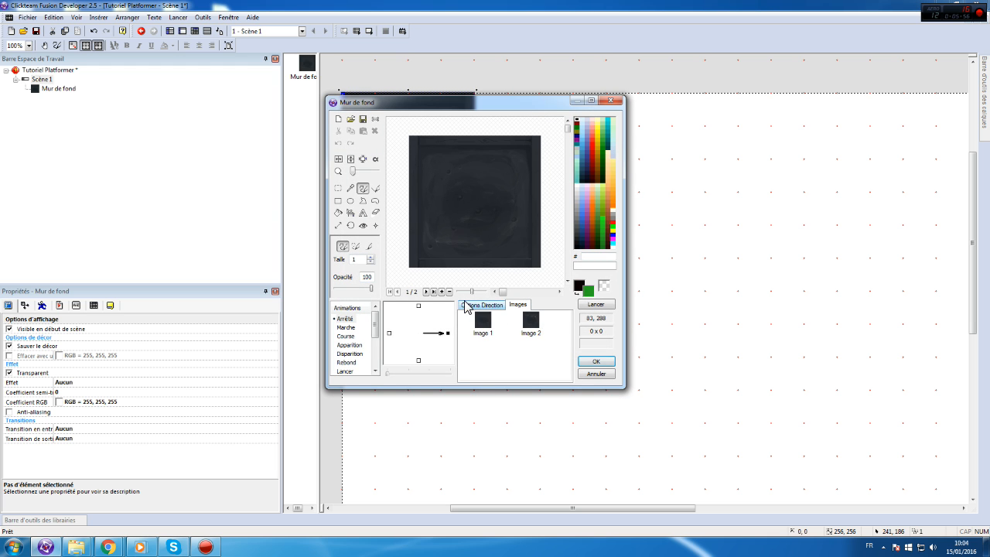
left_click(467, 305)
left_click(338, 226)
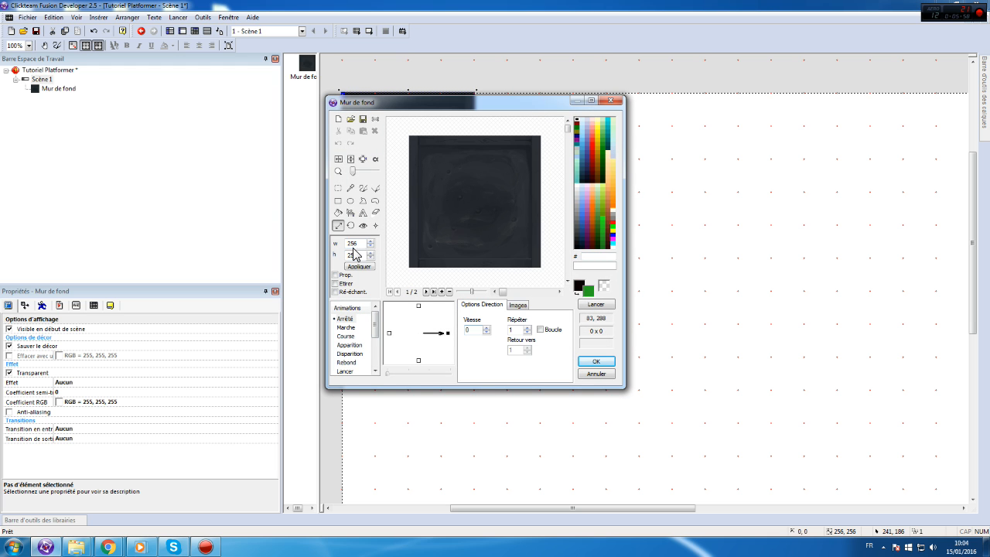
- Close the image editor and set the scene grid size to 256 wide by 256 high
left_click(597, 362)
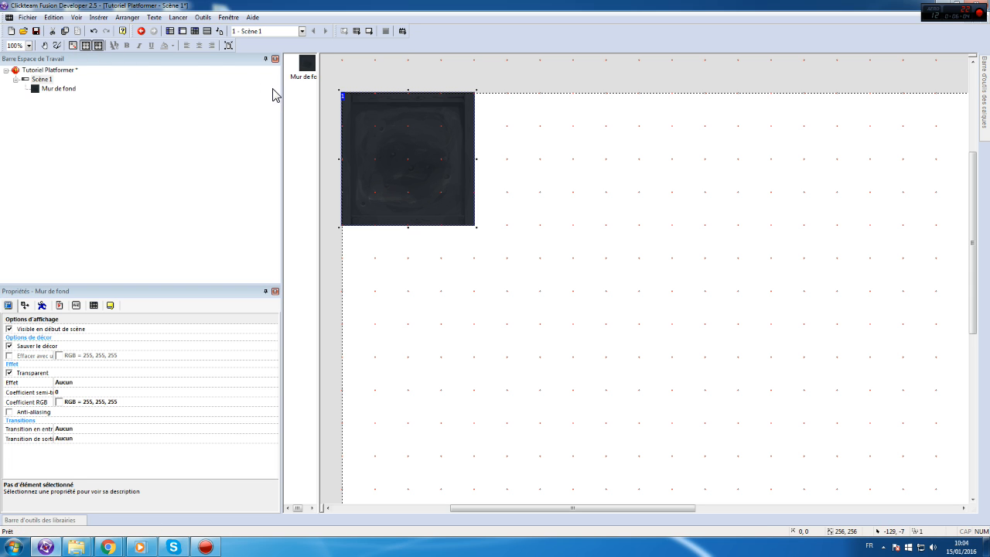
left_click(71, 46)
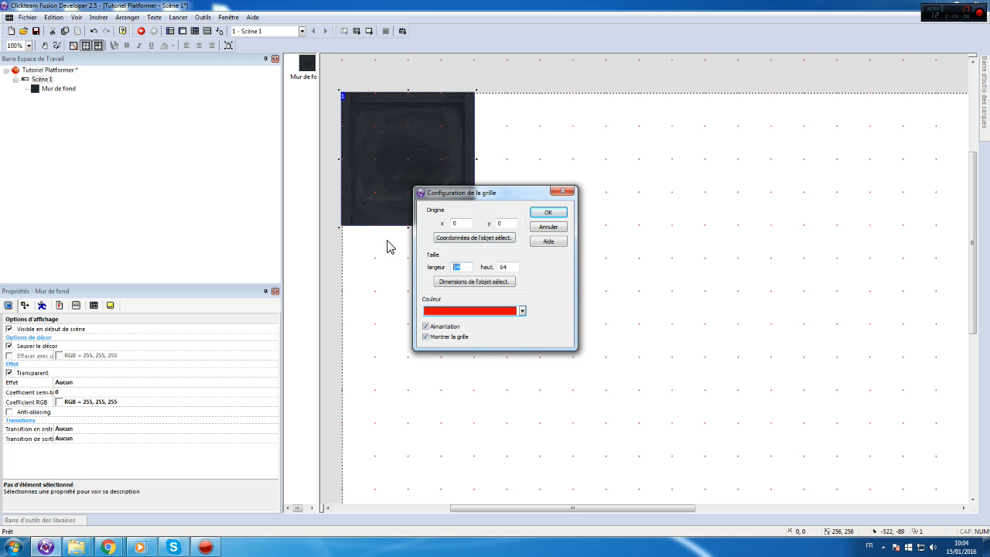
type("256")
double_click(504, 267)
type("256")
left_click(551, 213)
- Duplicate the Mur de fond tile into 4 rows and 4 columns with zero row and column spacing
left_click(419, 147)
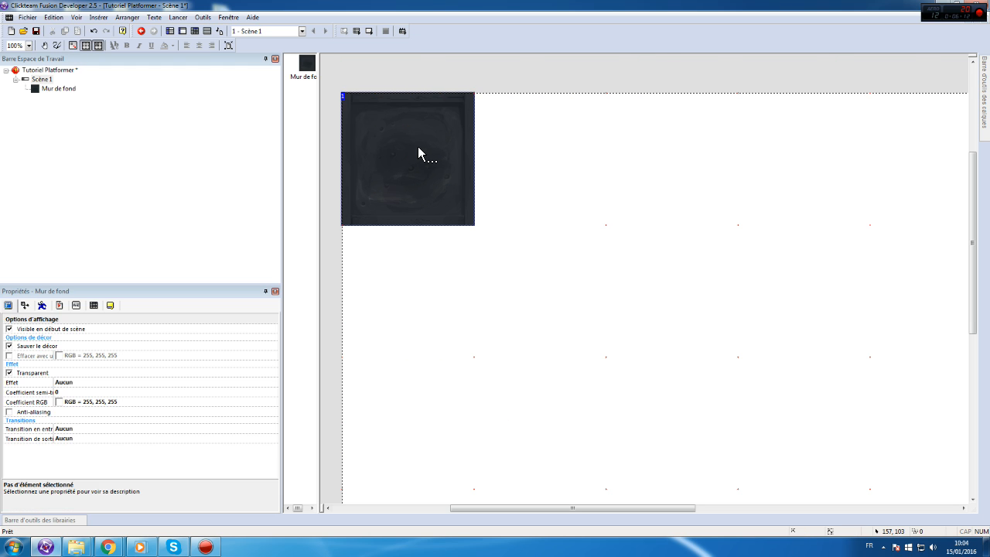
right_click(418, 146)
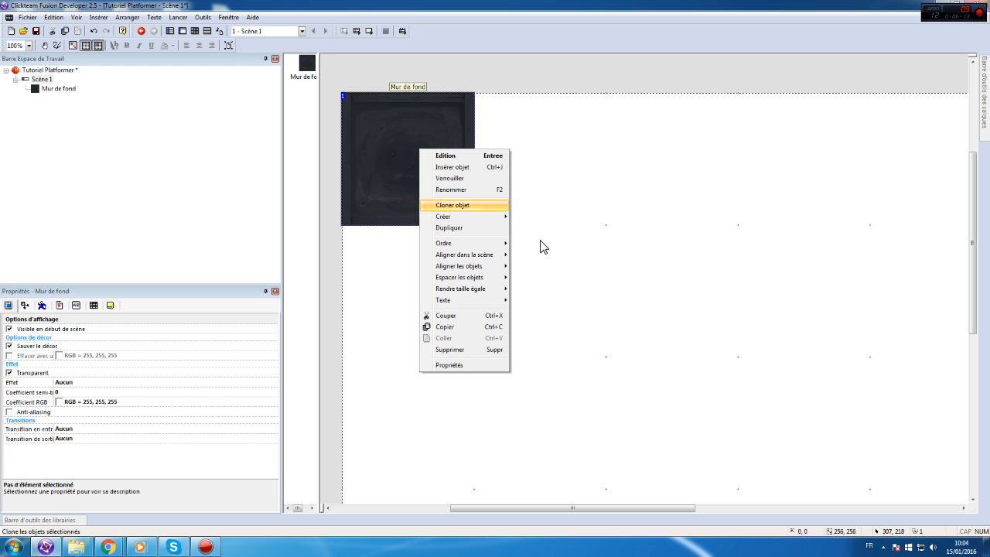
left_click(471, 227)
type("2")
key("Tab")
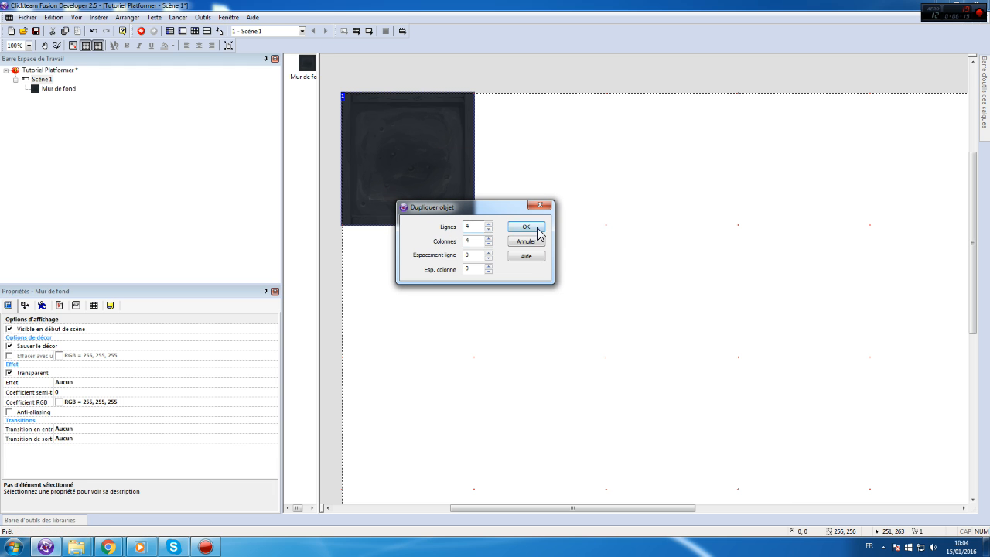
left_click(539, 232)
scroll(495, 279, "down", 3)
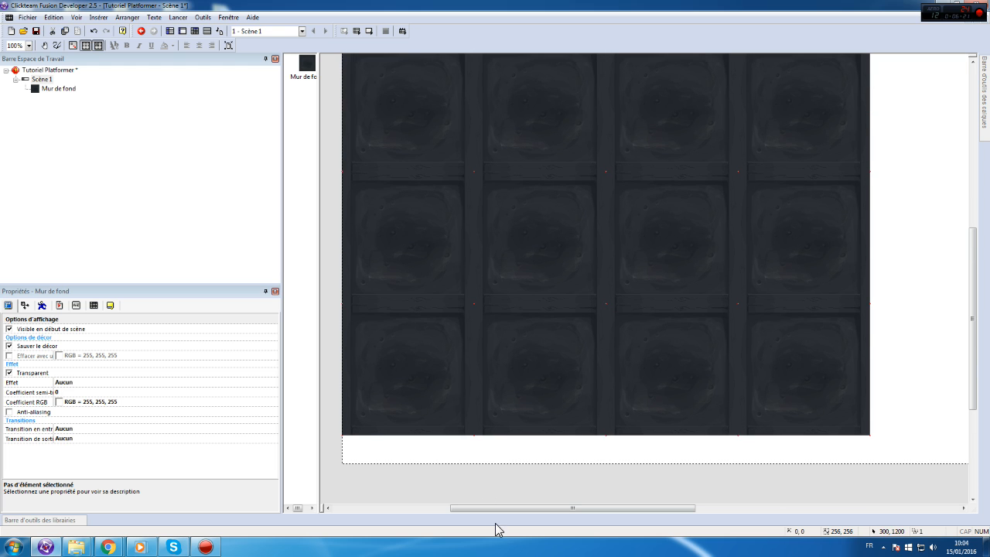
- Copy each of the four tiles in the lowest row one grid cell down to form a fifth row
left_click(418, 382)
left_click_drag(365, 328, 427, 457, "ctrl")
left_click_drag(499, 340, 543, 469, "ctrl")
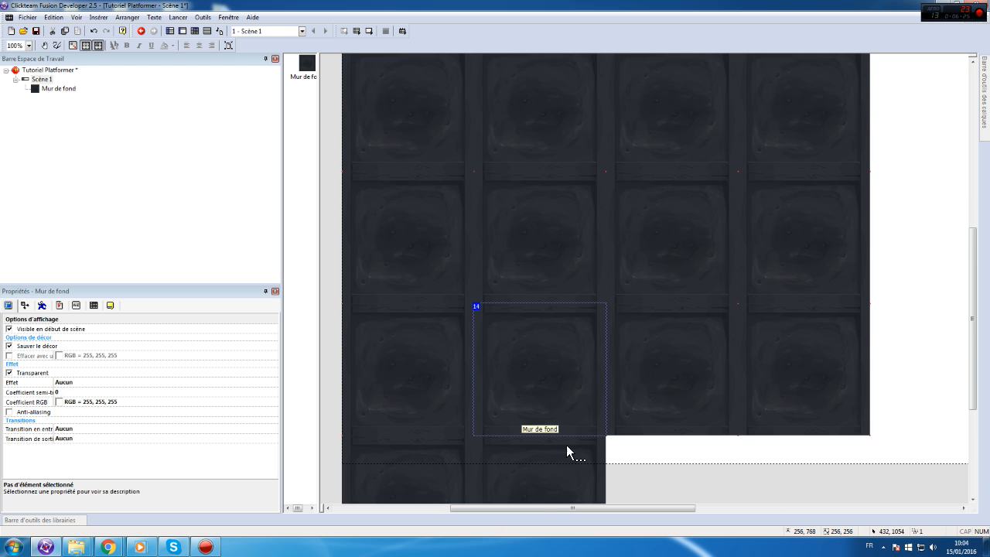
left_click_drag(648, 382, 642, 464, "ctrl")
left_click_drag(809, 388, 796, 471, "ctrl")
- Show the scene at 50% and copy the wall tiles alongside to cover the empty part of the scene with four more columns
left_click_drag(678, 508, 836, 456)
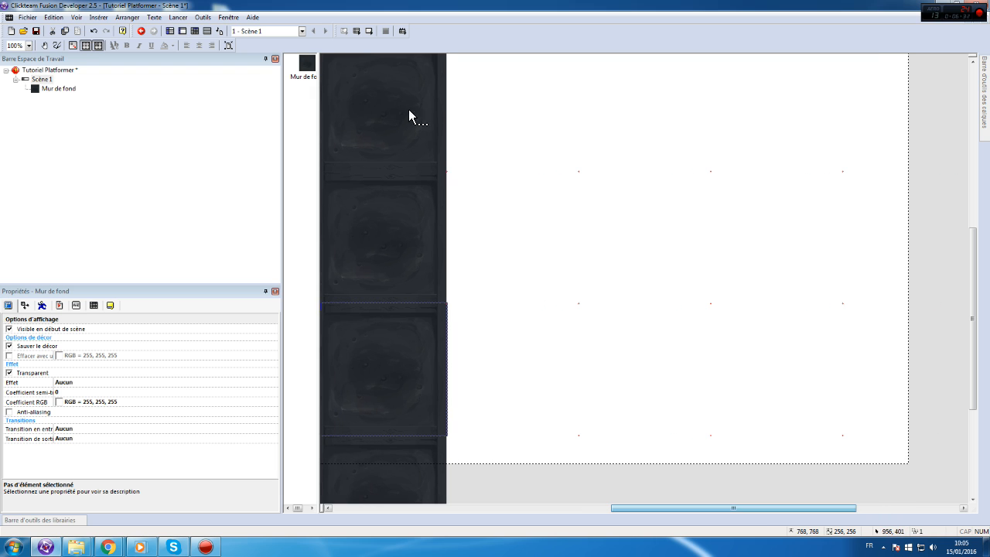
left_click(28, 45)
left_click(15, 74)
scroll(731, 407, "up", 2)
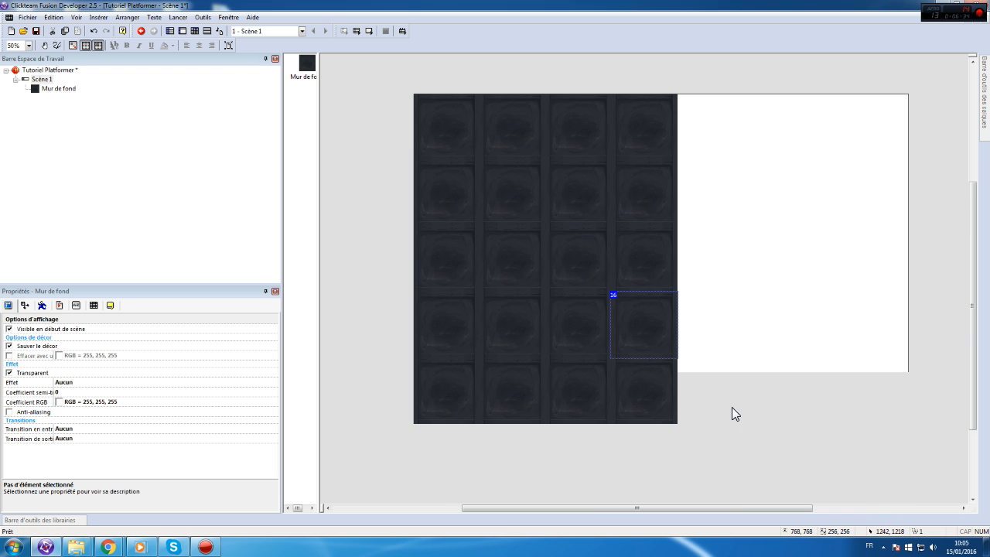
left_click_drag(706, 493, 707, 172)
left_click(722, 98)
- Run the scene to check the random variation of the wall tiles, and close the test window
left_click(178, 17)
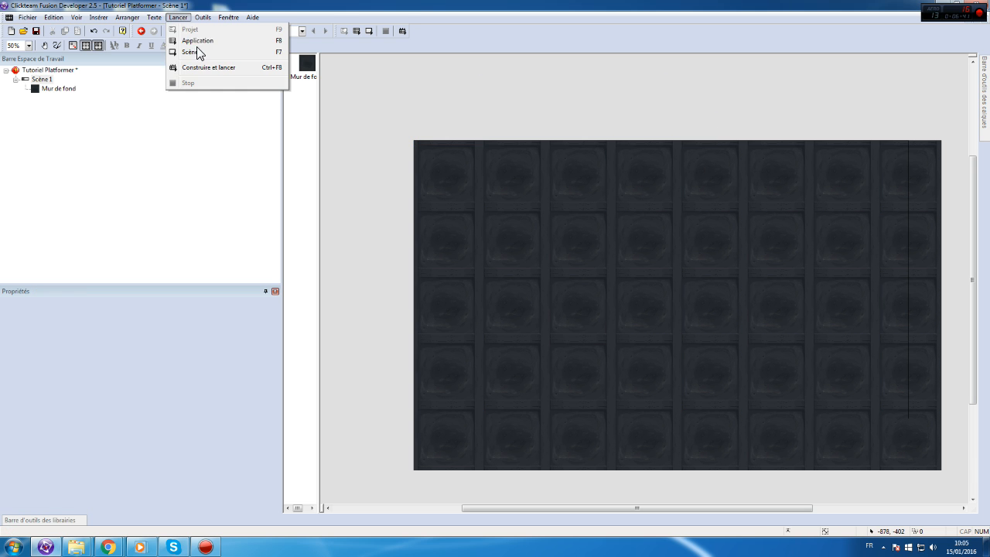
left_click(205, 49)
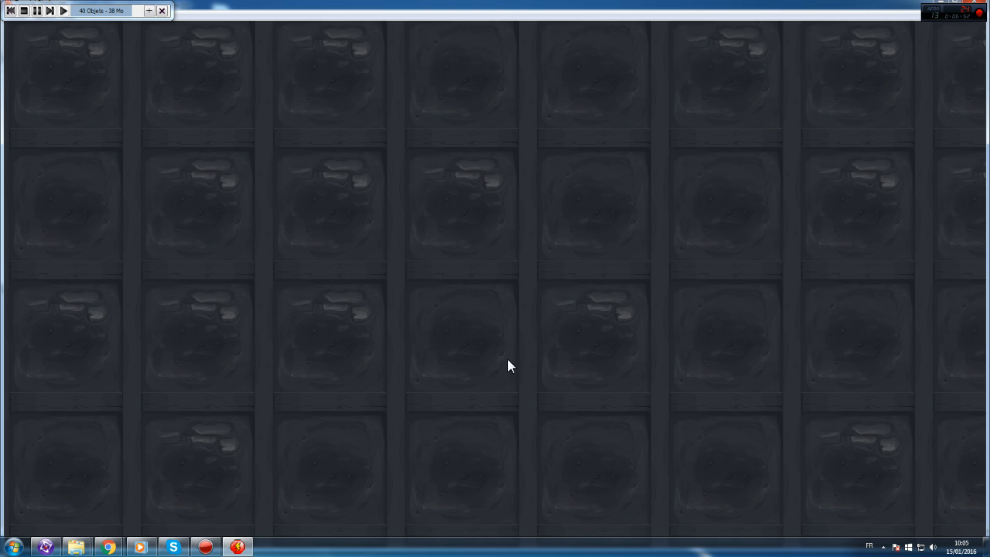
left_click(979, 3)
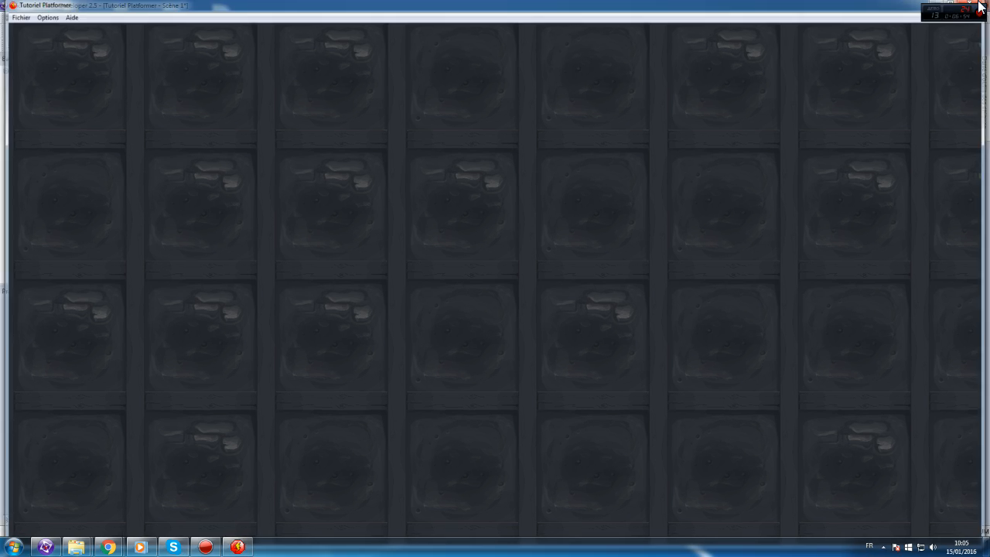
- Review Image 1 and Image 2 of the Mur de fond animation in the image editor and close it
double_click(470, 227)
left_click(483, 320)
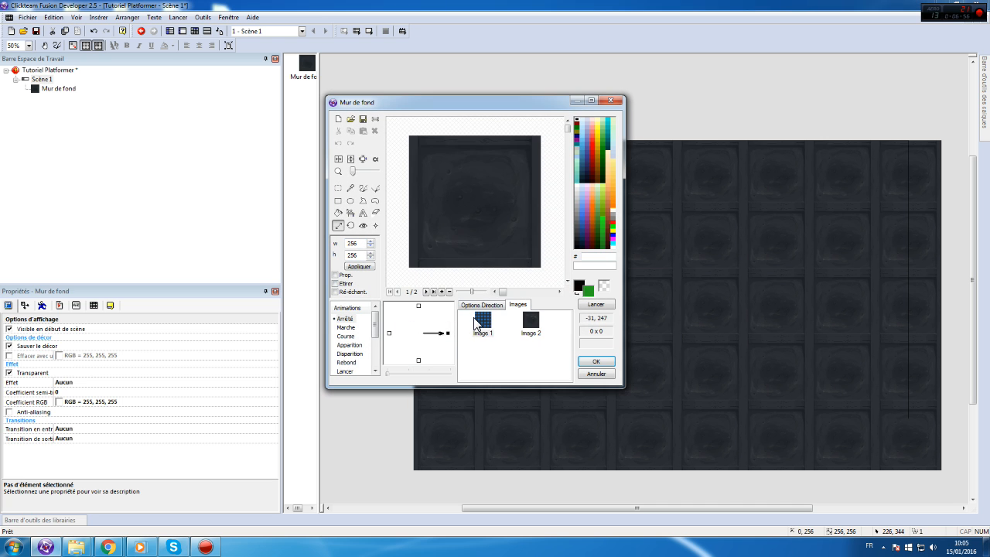
left_click(531, 320)
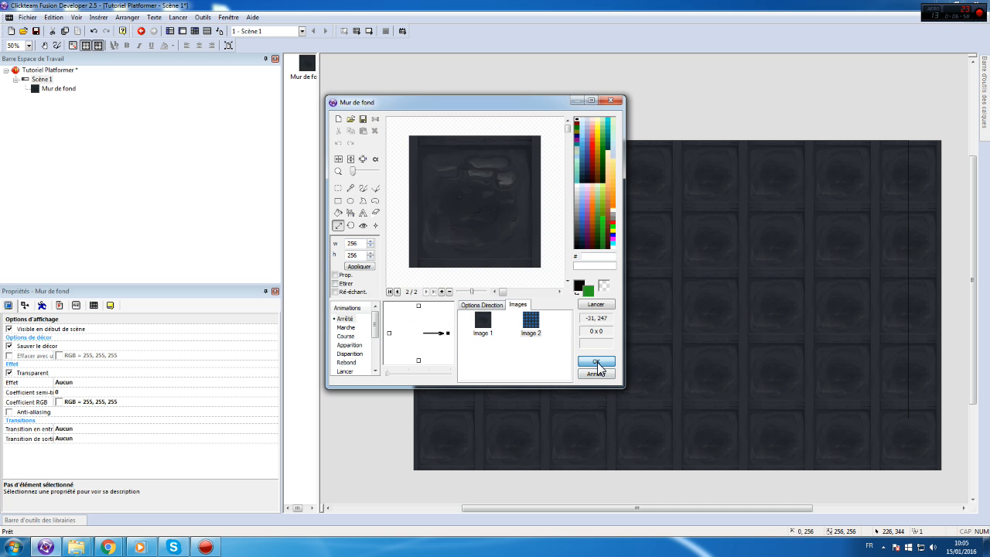
left_click(597, 362)
left_click(387, 328)
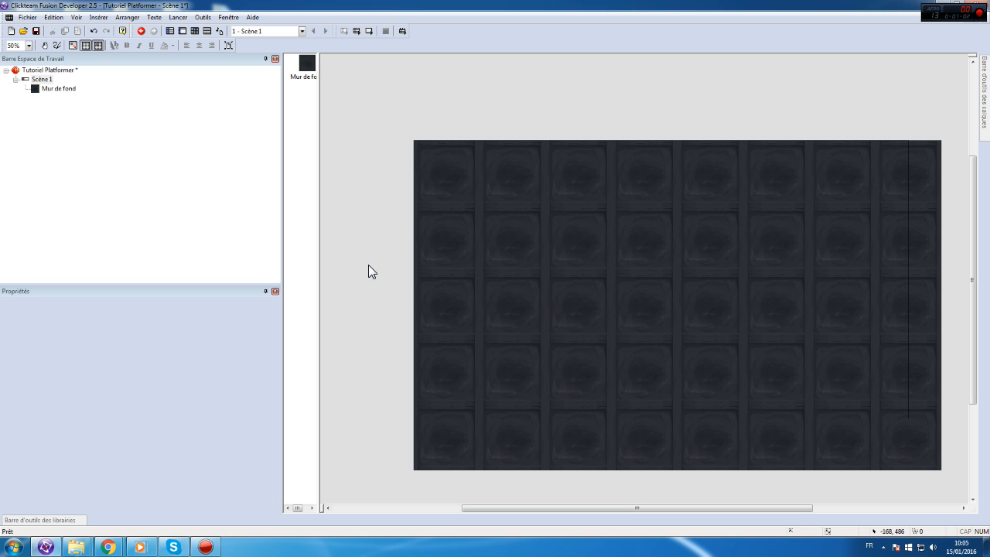
- Insert a new Actif object and move it onto the scene's edge at 0, 256
right_click(380, 235)
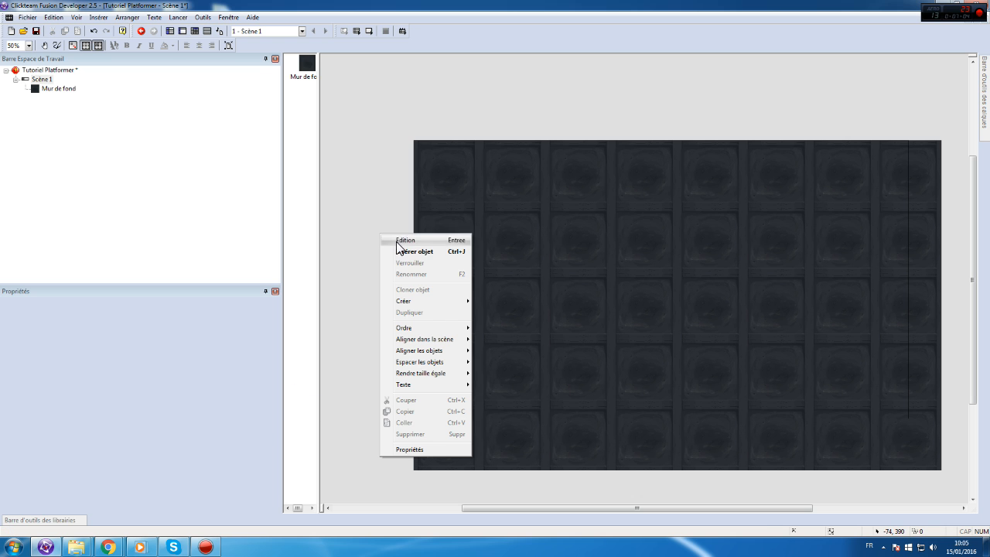
left_click(412, 253)
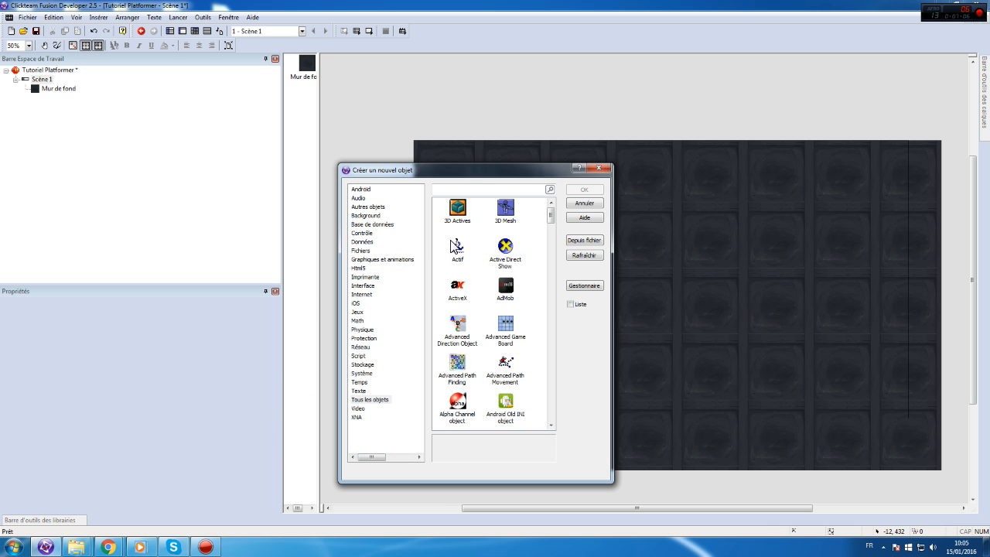
double_click(457, 250)
left_click(348, 206)
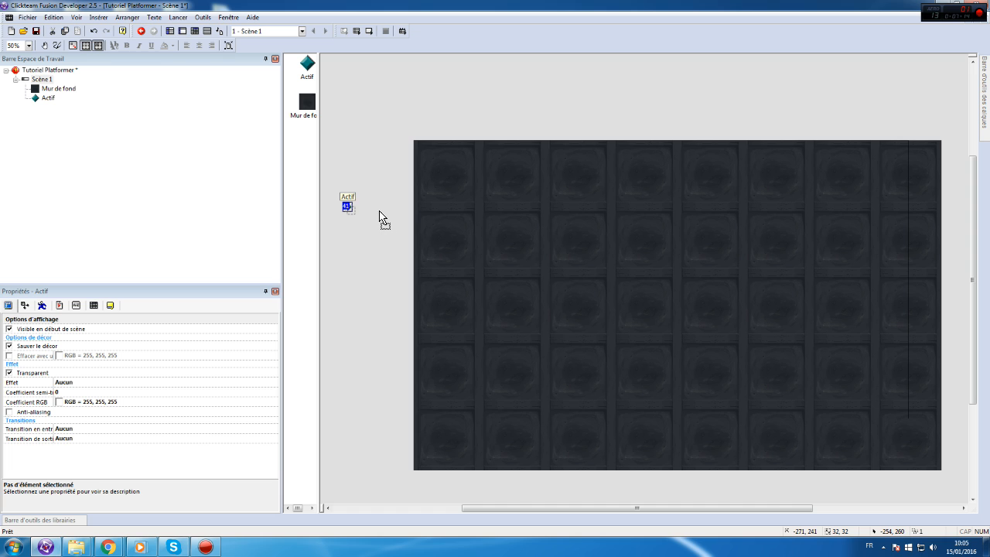
left_click_drag(370, 211, 352, 211)
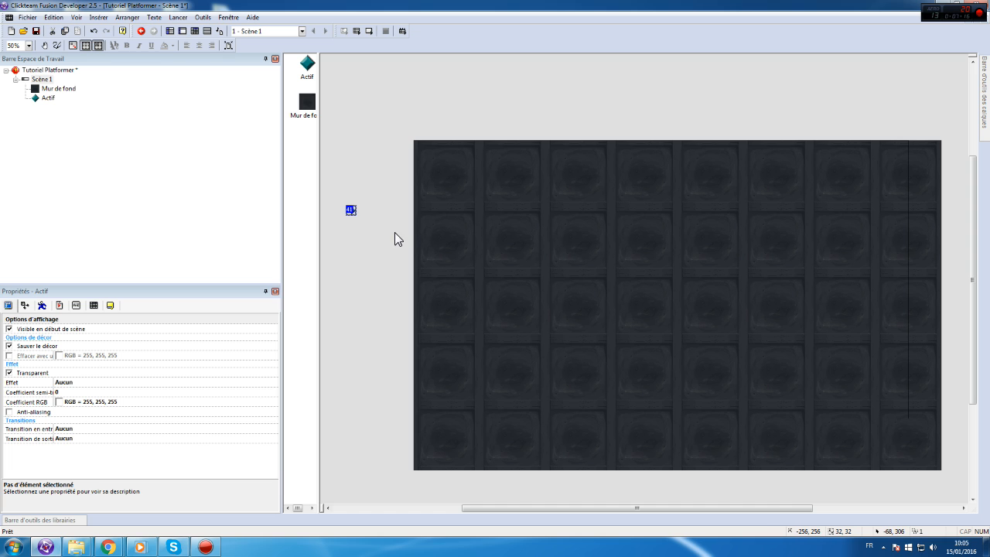
left_click(347, 222)
left_click(350, 210)
left_click_drag(351, 211, 417, 210)
- Rename the new active object as Sol 1
right_click(414, 210)
left_click(450, 251)
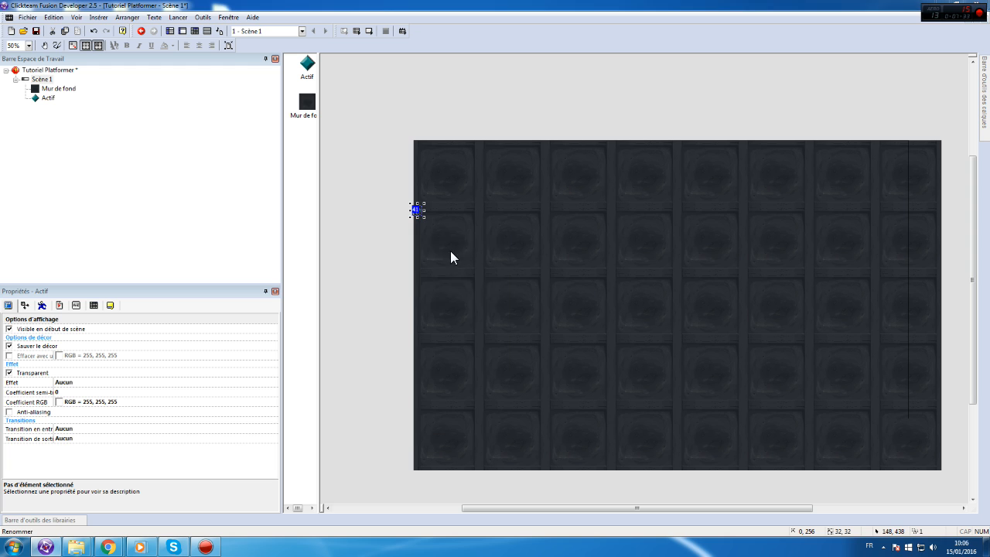
type("Sol")
key("Return")
right_click(414, 210)
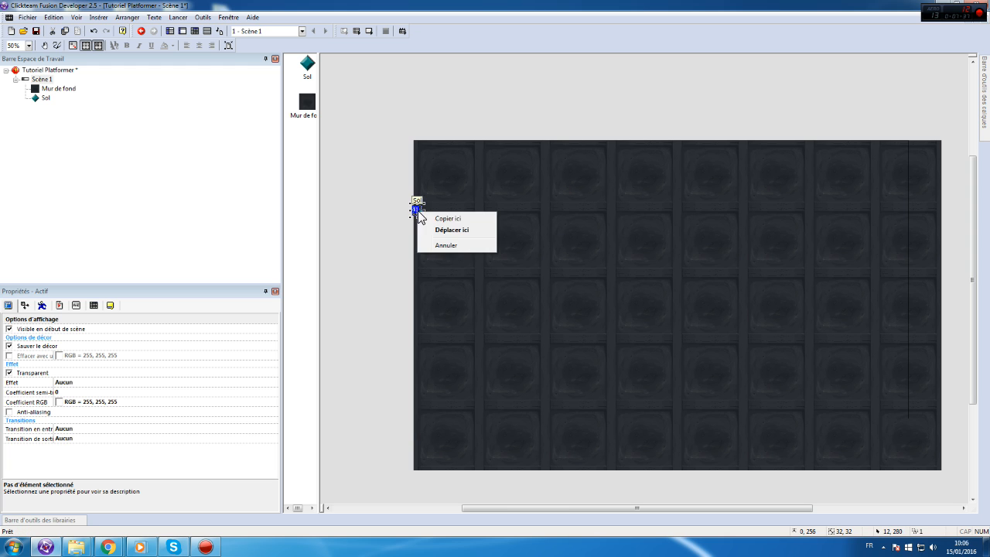
left_click(393, 202)
right_click(415, 211)
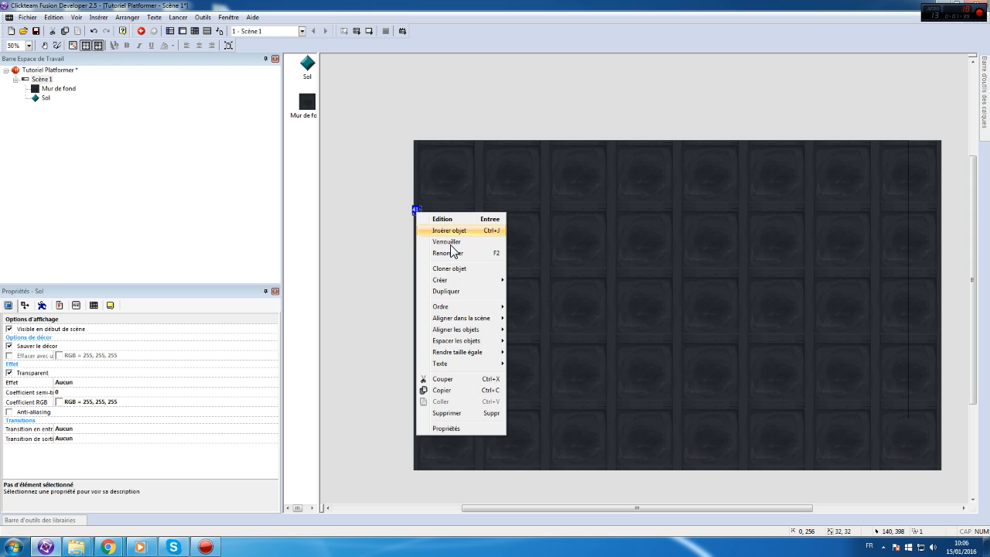
left_click(450, 252)
type("1")
left_click(466, 282)
- Add the Obstacles qualifier to Sol 1
left_click(421, 210)
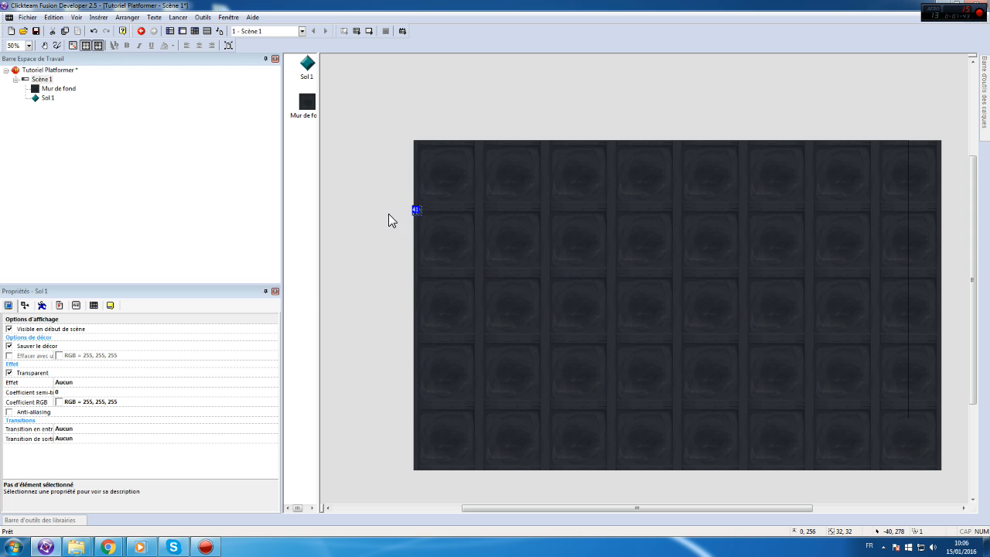
left_click(94, 306)
left_click(106, 331)
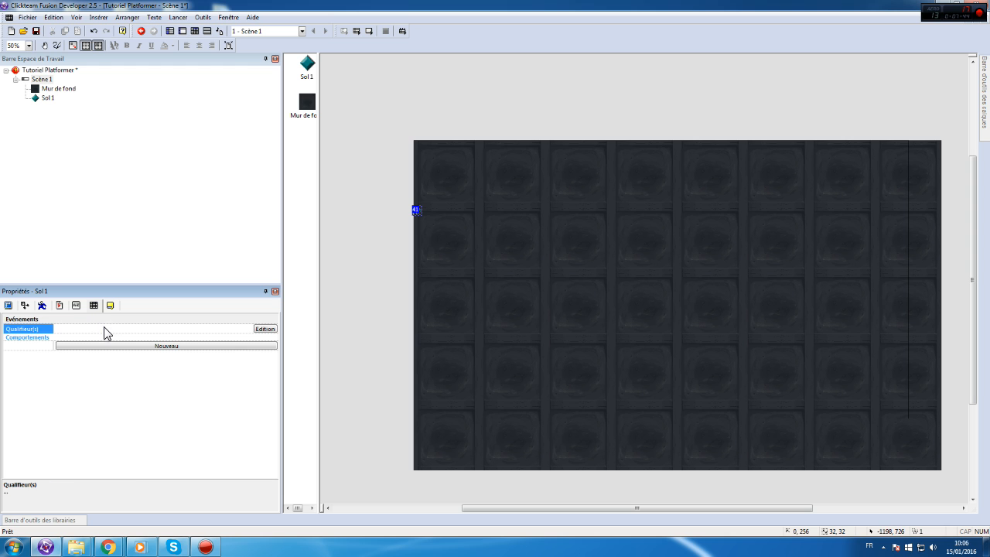
left_click(265, 329)
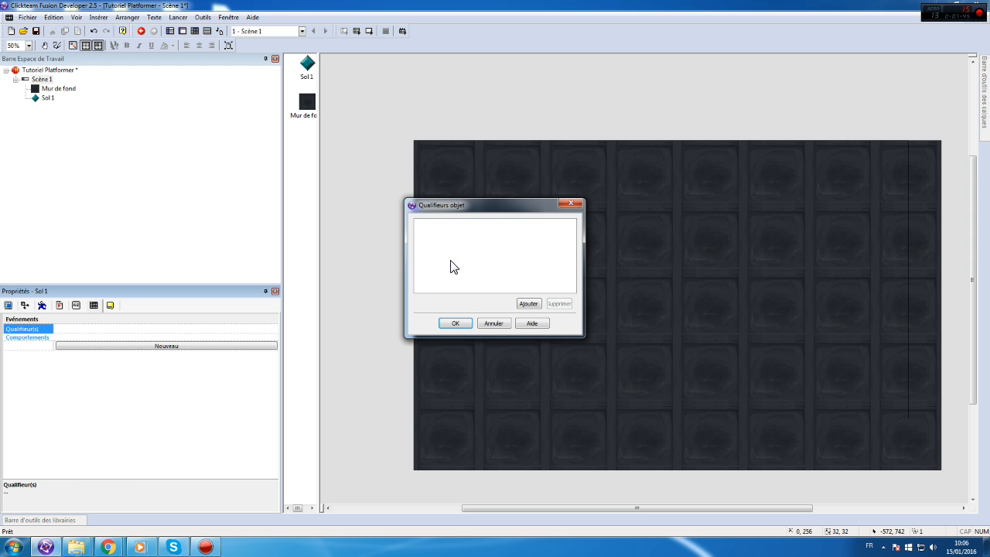
left_click(531, 307)
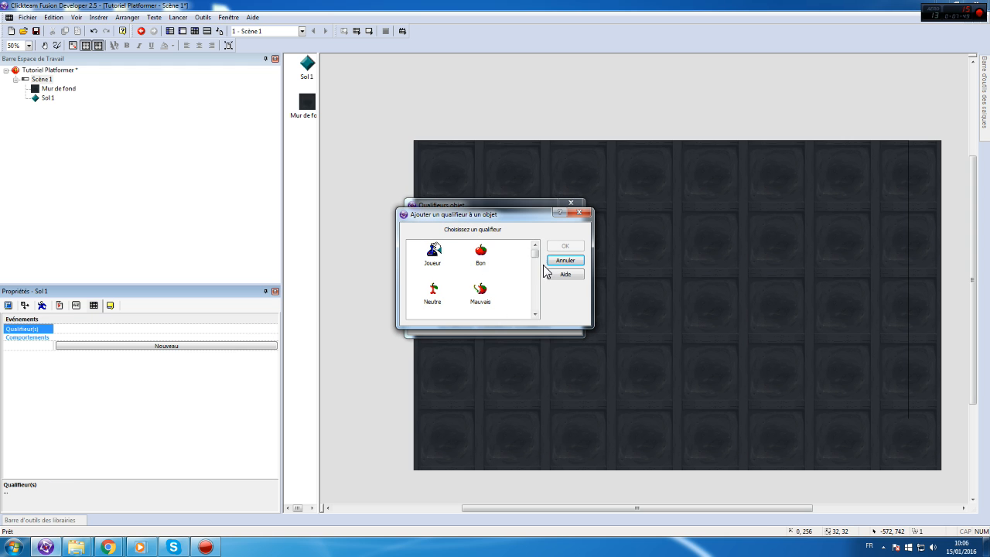
scroll(507, 290, "down", 6)
scroll(479, 307, "down", 5)
scroll(495, 296, "down", 4)
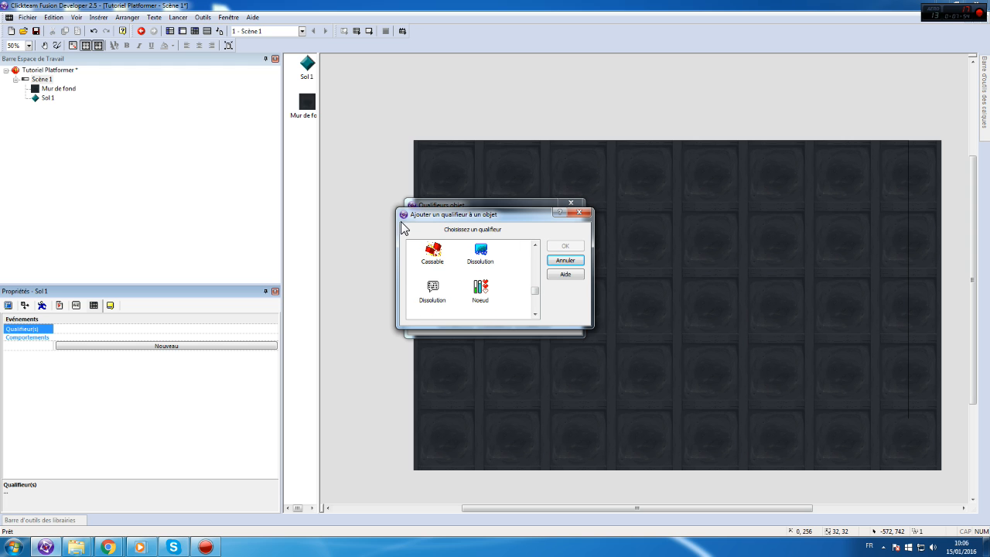
left_click_drag(400, 214, 16, 213)
left_click_drag(370, 212, 370, 8)
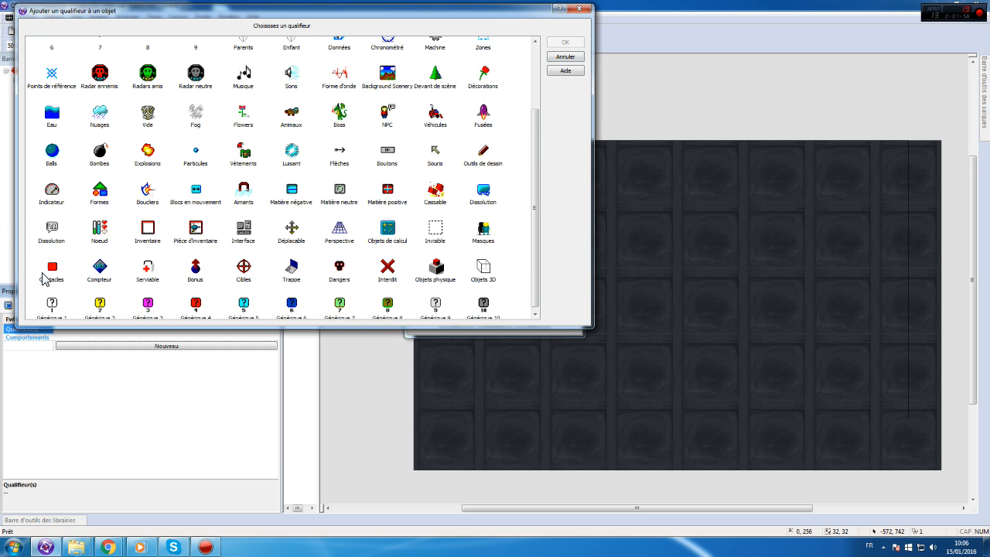
double_click(52, 273)
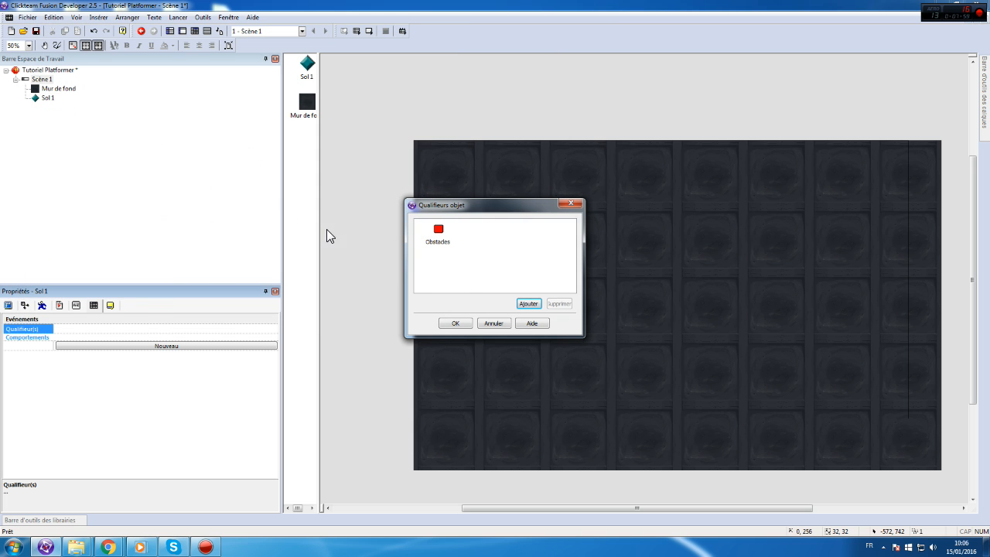
left_click(455, 323)
- Open Sol 1's image editor and browse to the tileset folder for an image to import
left_click(415, 206)
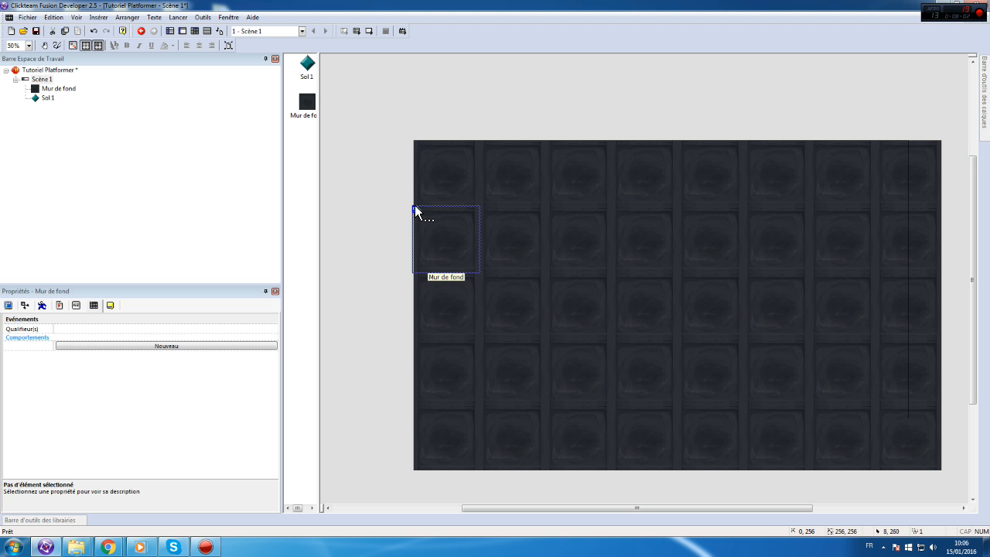
double_click(418, 208)
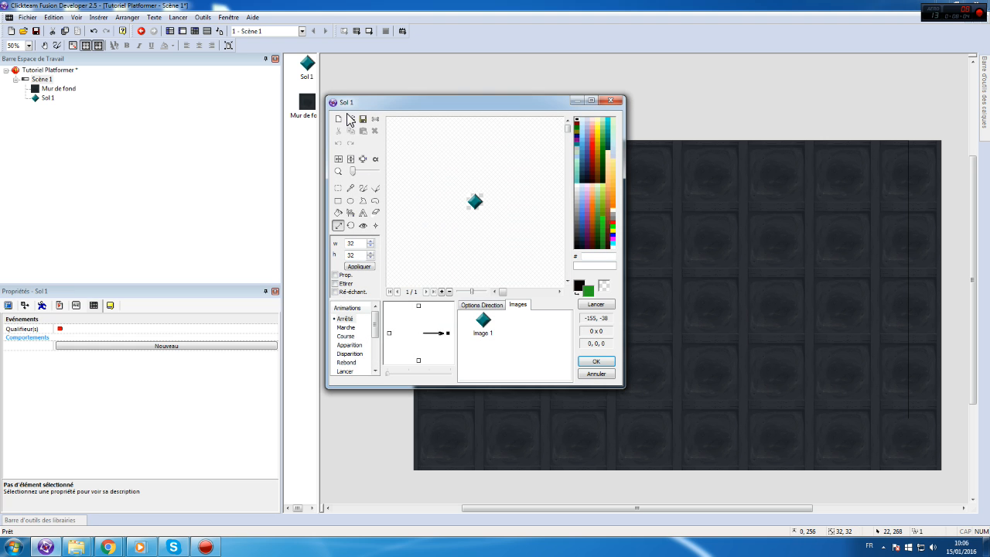
left_click(350, 120)
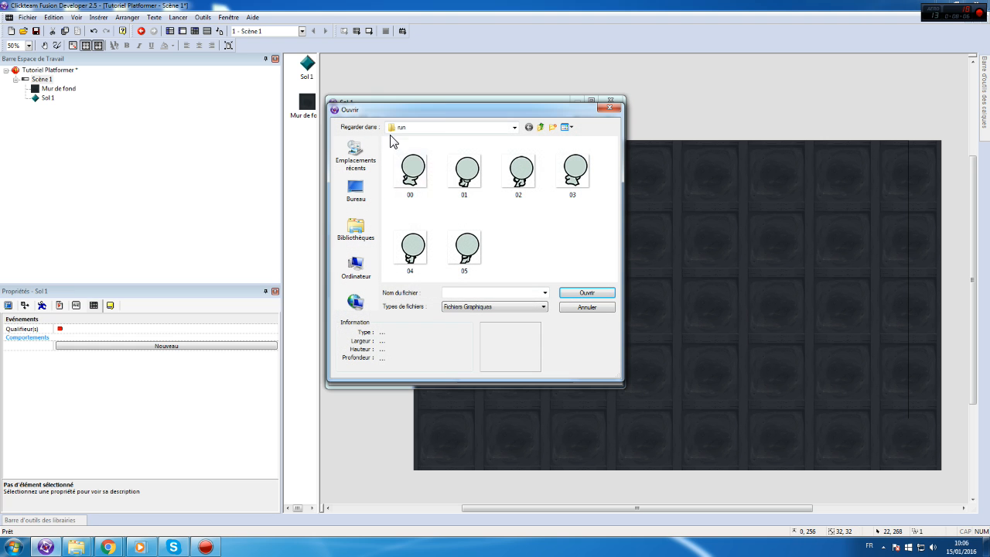
left_click(541, 129)
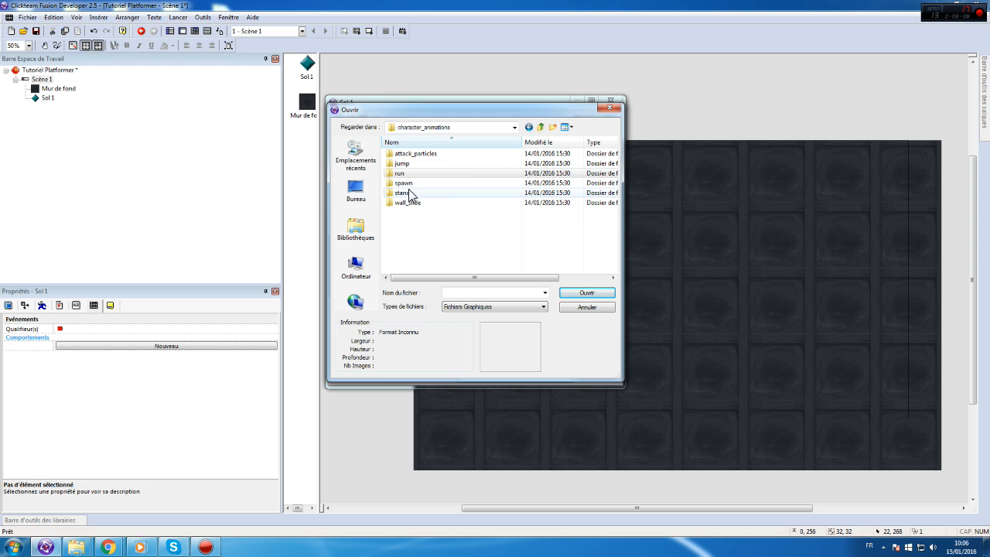
left_click(539, 127)
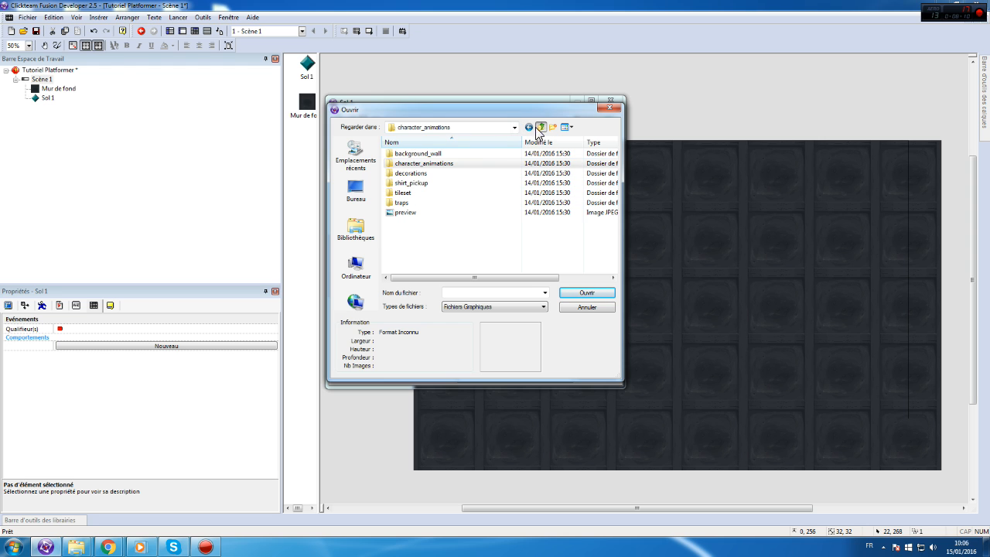
left_click(414, 195)
double_click(414, 193)
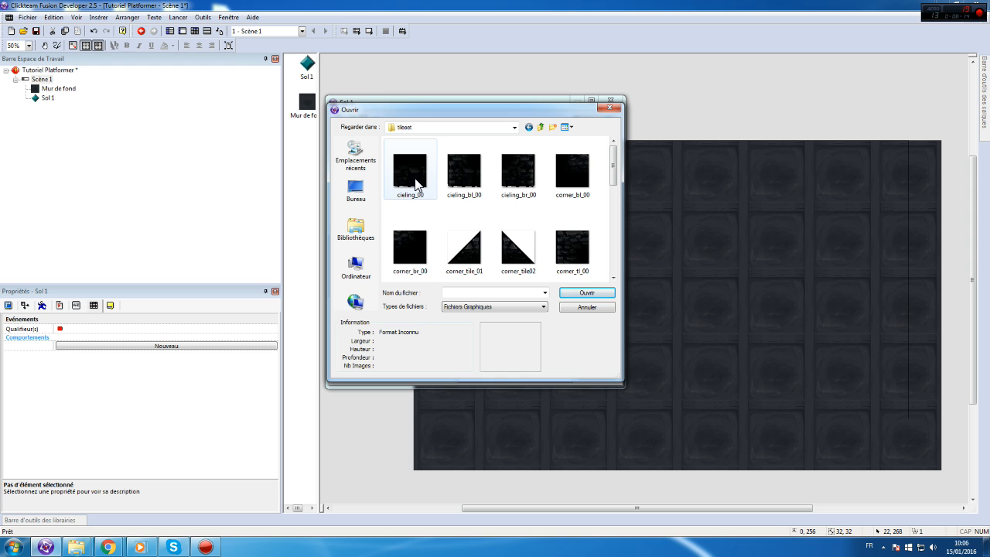
- Import floor_00 as Sol 1's image with black (0,0,0) as the transparent colour
scroll(433, 189, "down", 1)
scroll(452, 232, "down", 1)
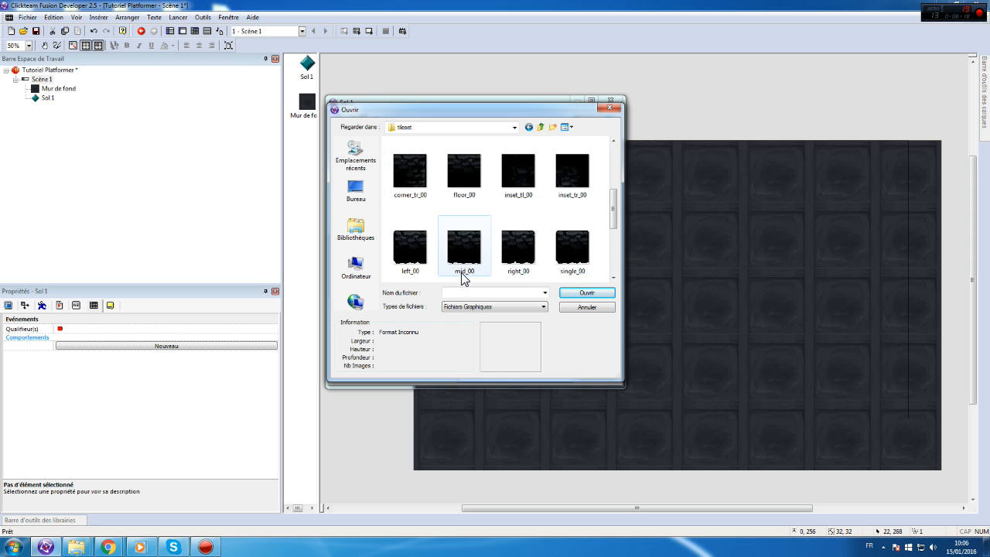
scroll(468, 267, "down", 1)
scroll(496, 218, "up", 3)
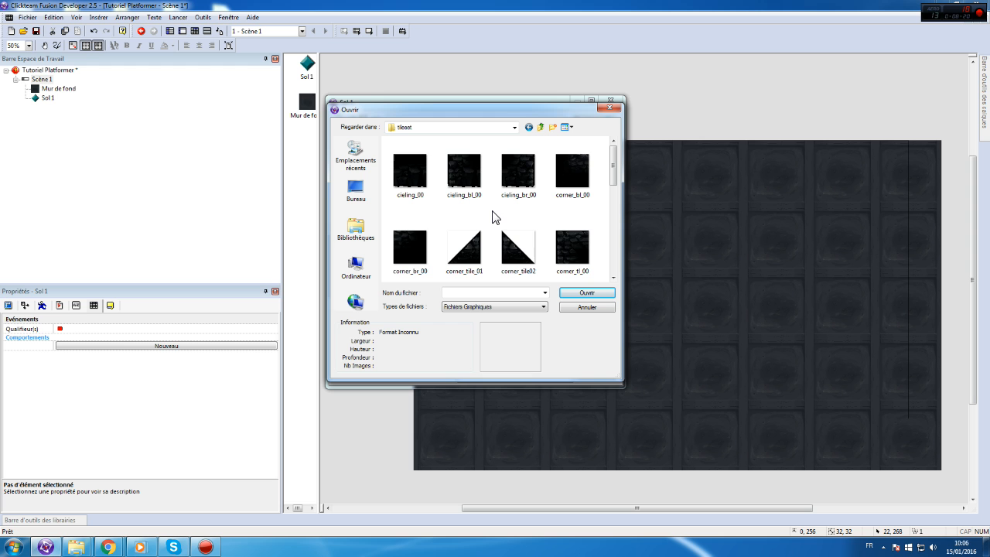
scroll(483, 236, "down", 2)
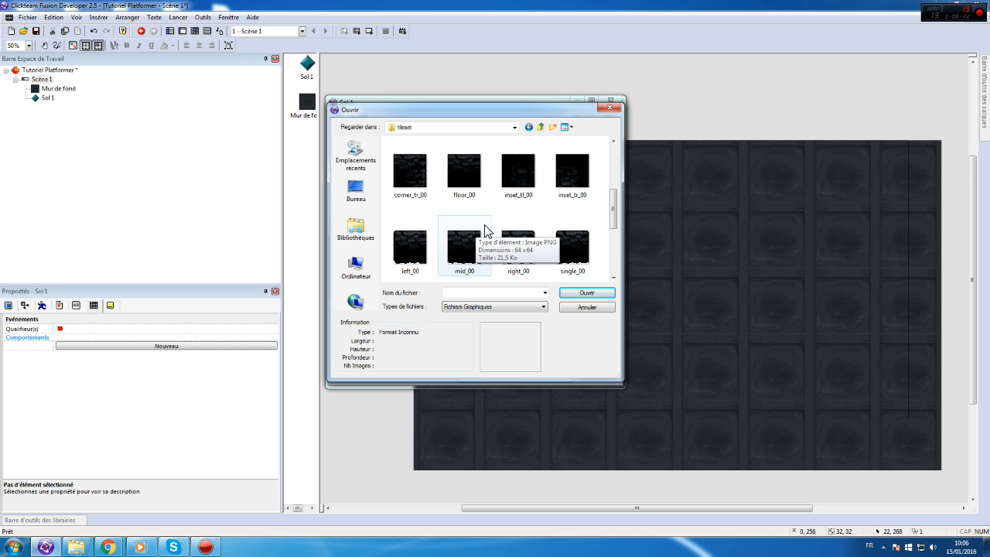
double_click(467, 188)
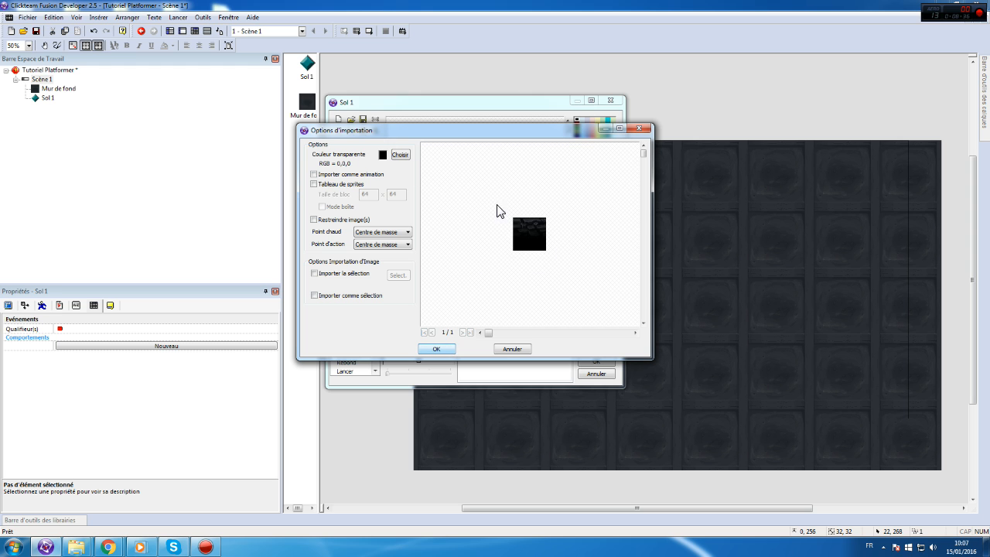
left_click(437, 349)
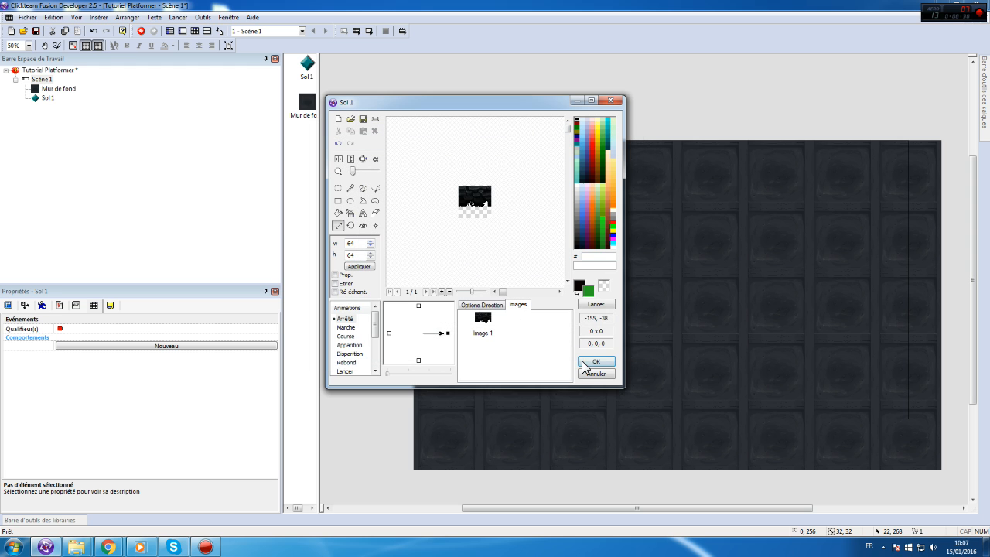
- Reimport floor_00 as Sol 1's image with the transparent colour set to green (87,255,87) and accept the image
left_click(352, 120)
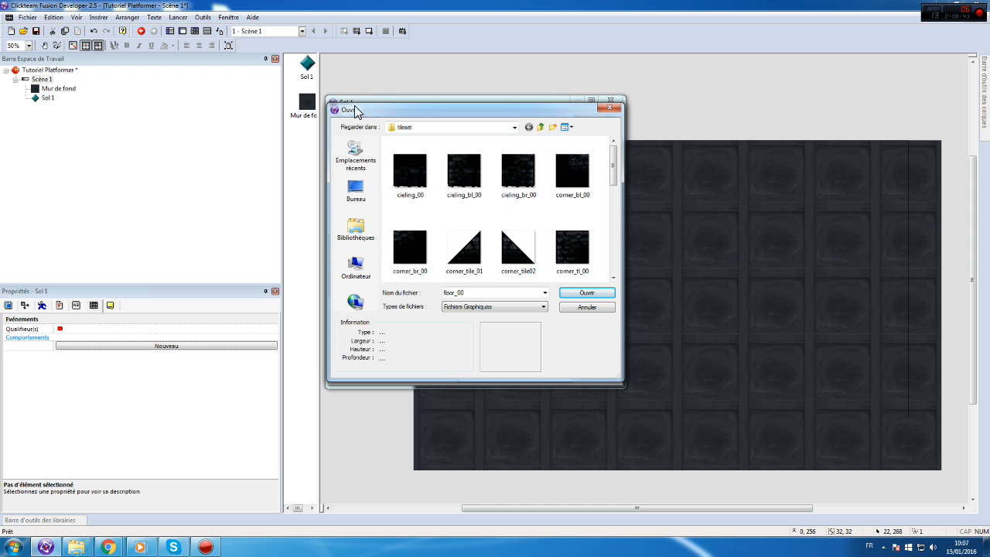
left_click(448, 246)
scroll(508, 234, "down", 3)
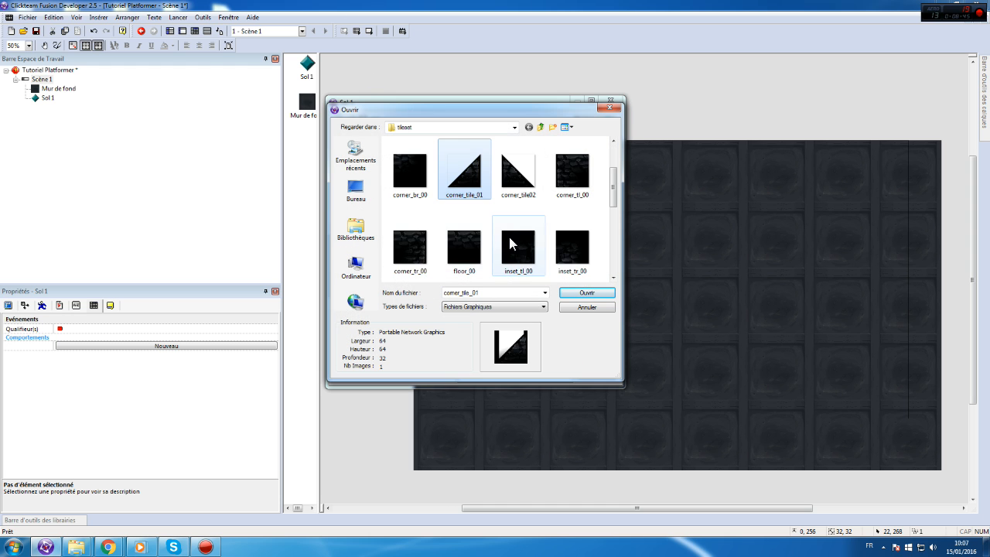
double_click(471, 181)
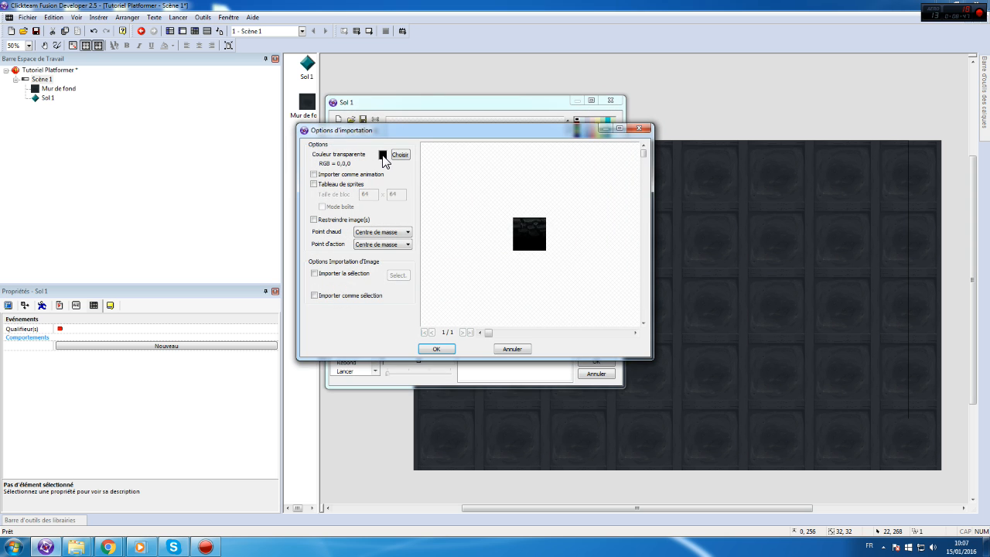
left_click(383, 156)
left_click(441, 265)
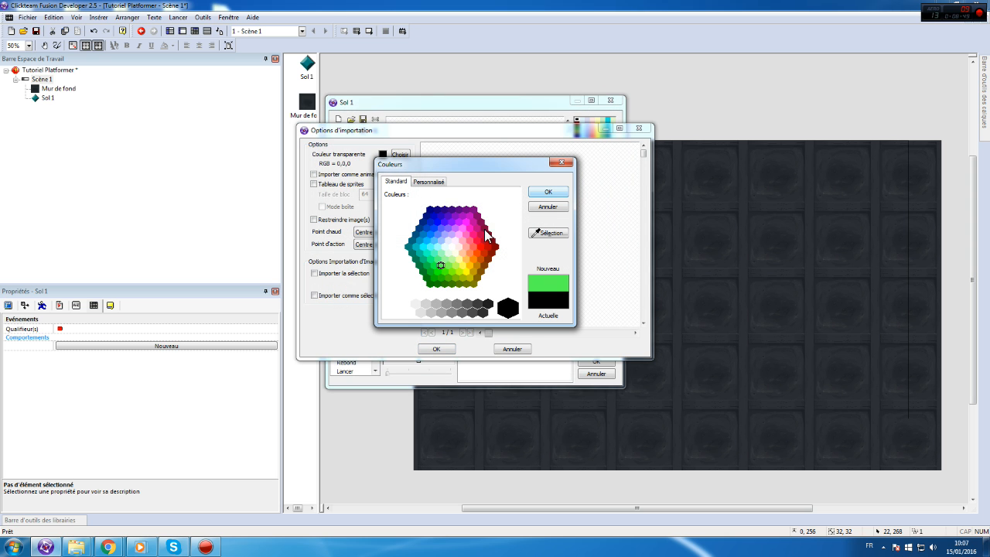
left_click(547, 193)
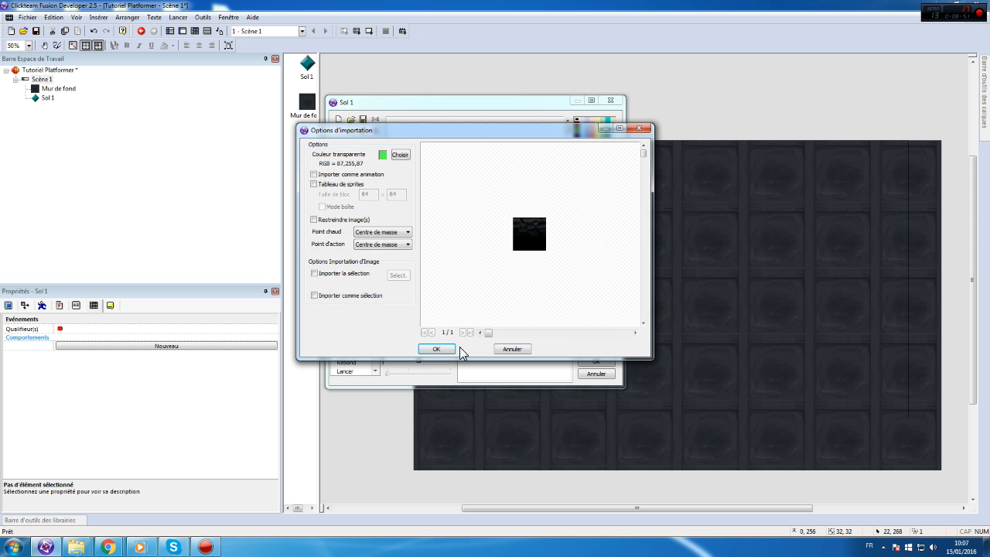
left_click(438, 349)
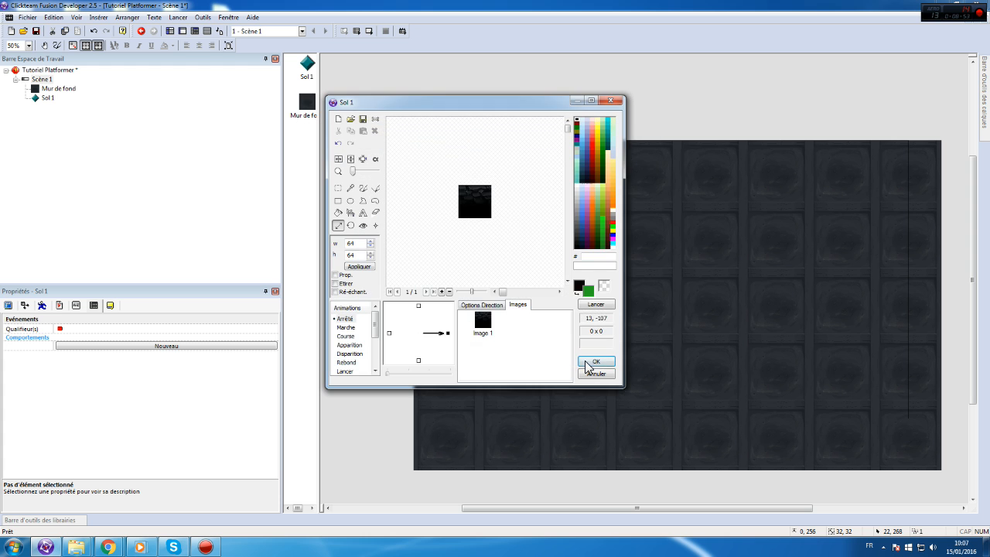
left_click(596, 362)
- Move Sol 1 down along the scene's left edge to 0, 768
left_click(379, 245)
left_click_drag(415, 215, 421, 285)
left_click(423, 297)
left_click(417, 287)
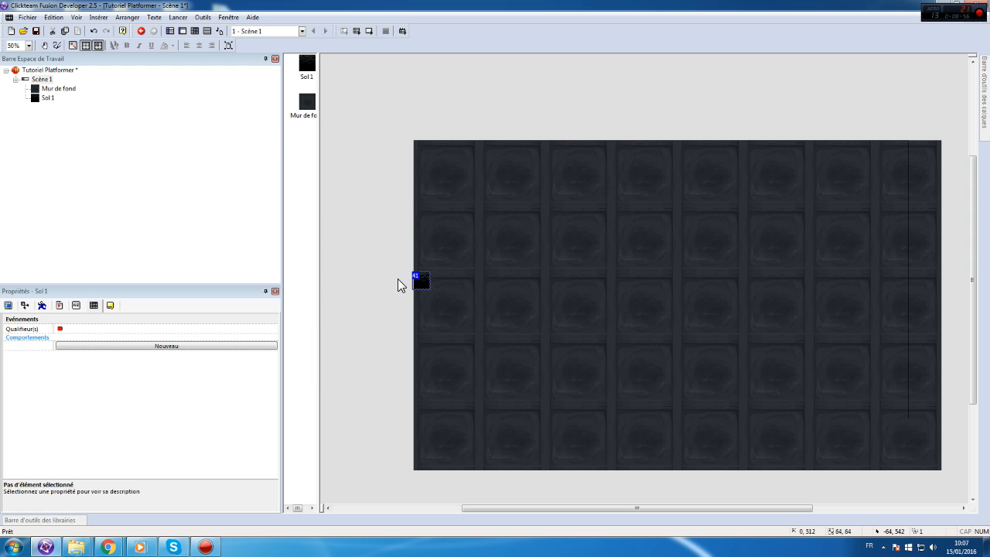
left_click_drag(423, 314, 424, 314)
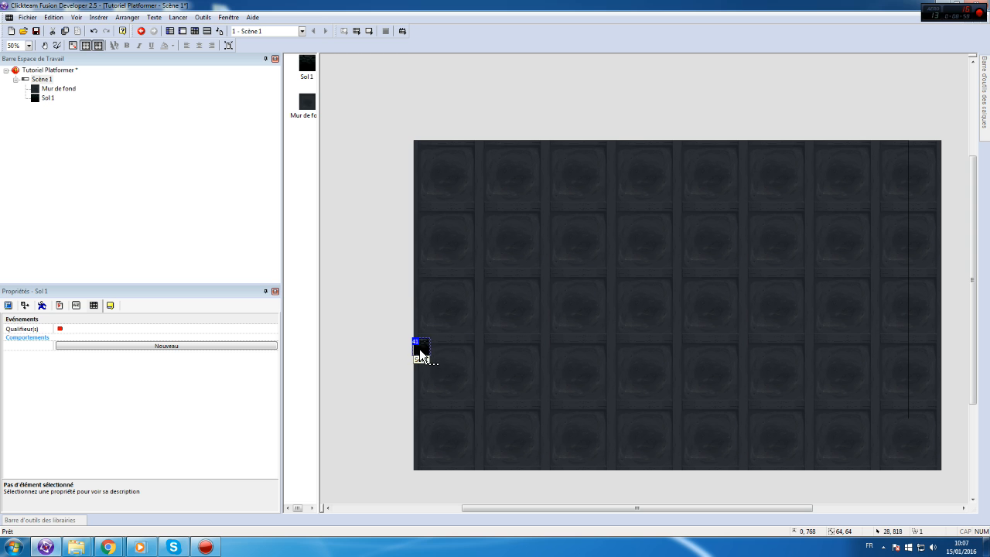
double_click(421, 345)
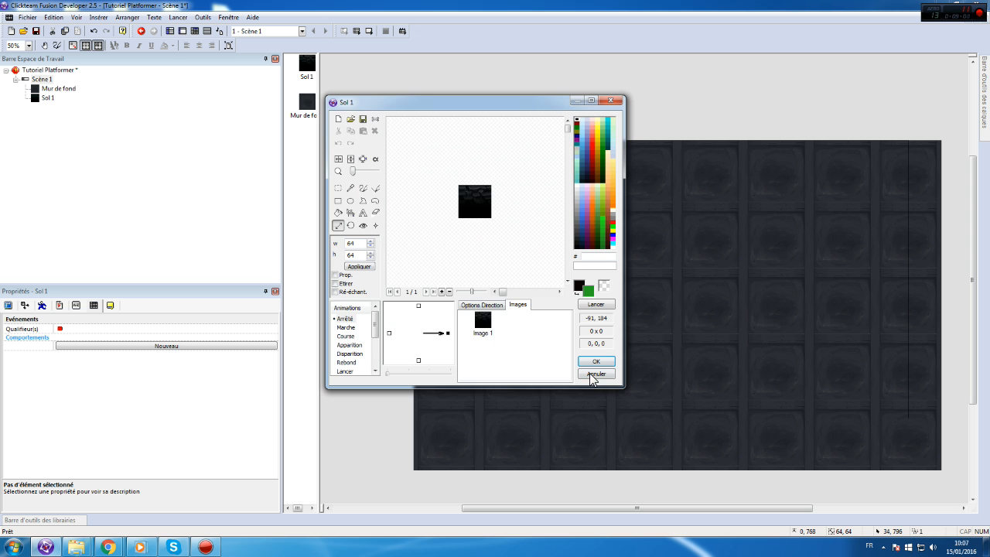
left_click(592, 368)
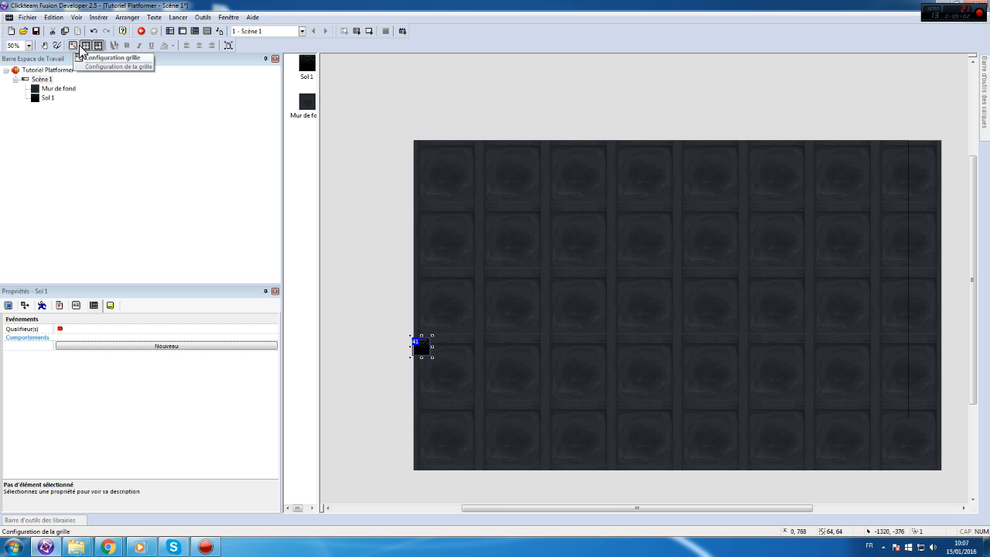
- Examine the Sol 1 tile in the scene at 100% zoom and its image in the image editor
left_click(29, 44)
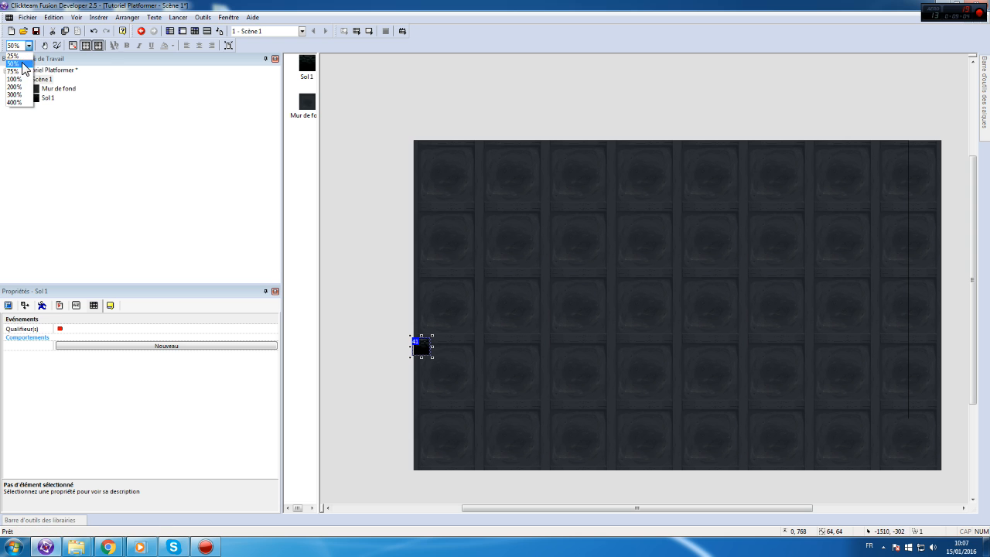
left_click(19, 82)
left_click(507, 345)
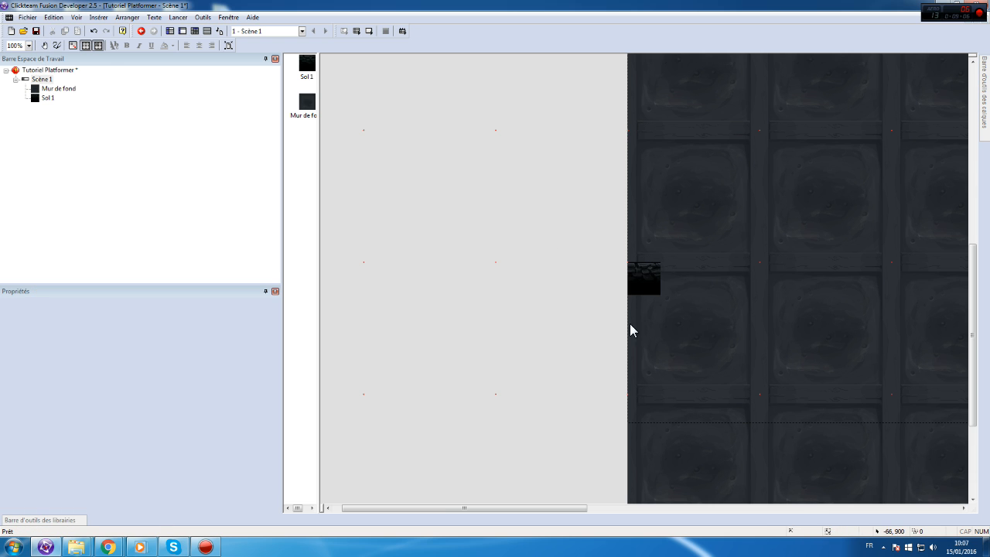
left_click(652, 288)
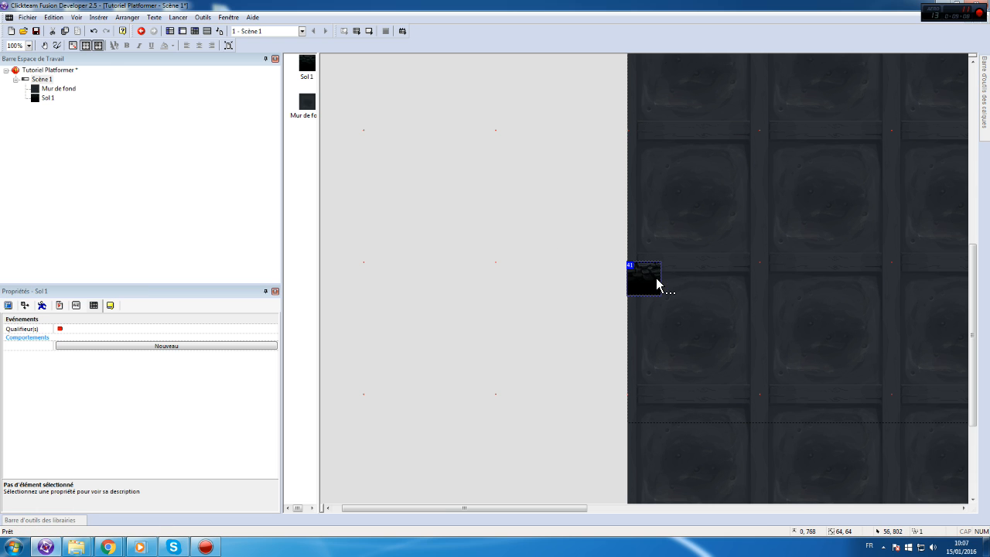
double_click(656, 285)
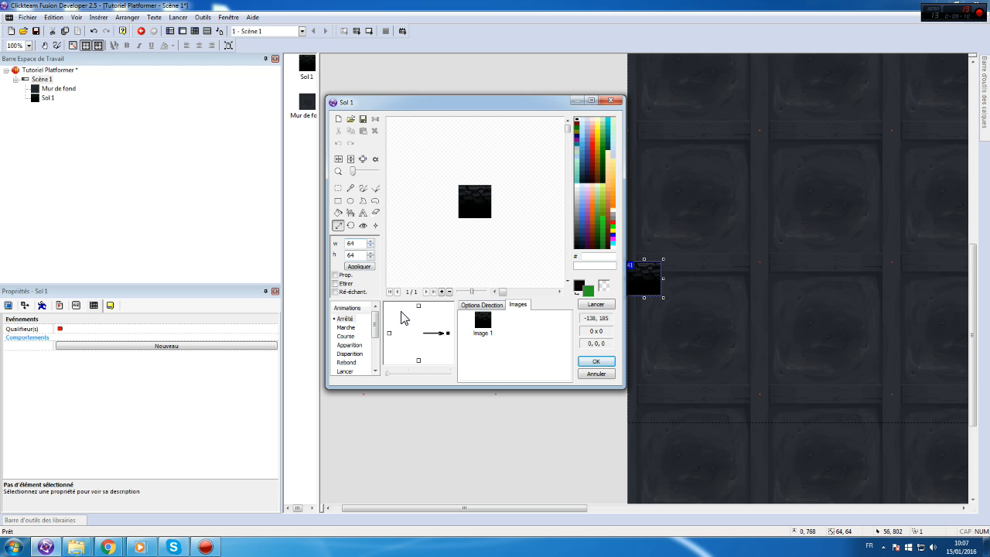
left_click(596, 361)
- Set the scene grid's width and height to 64 x 64
left_click(73, 45)
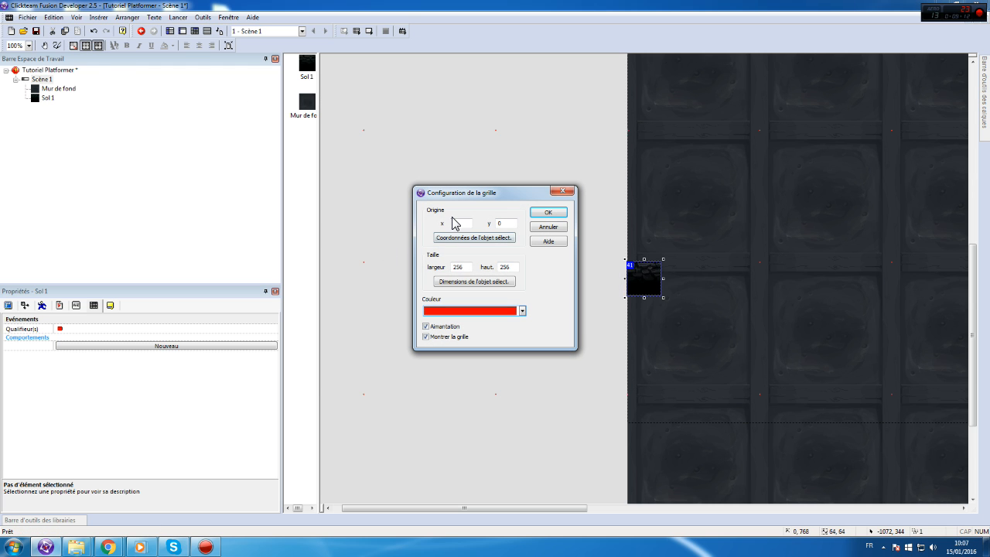
type("64")
left_click(548, 212)
mouse_move(650, 284)
left_mouse_down()
mouse_move(674, 290)
mouse_move(655, 287)
left_mouse_up()
left_click(553, 305)
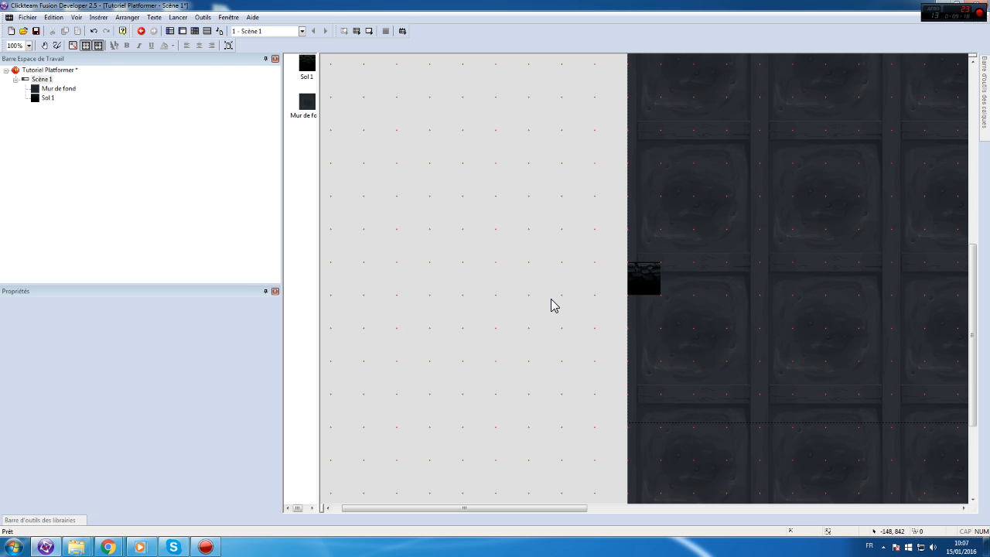
- Check the movement properties of Sol 1
left_click_drag(559, 508, 603, 508)
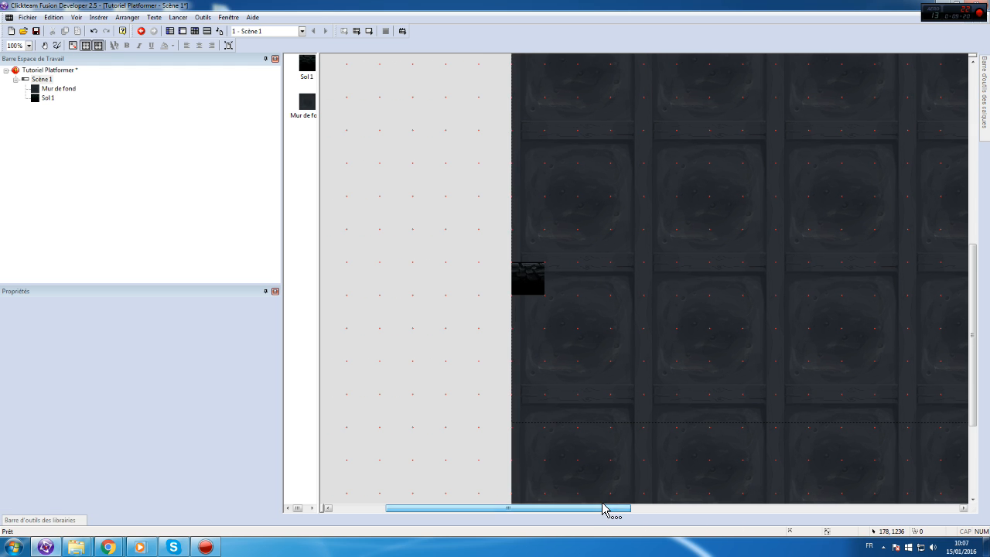
left_click(531, 279)
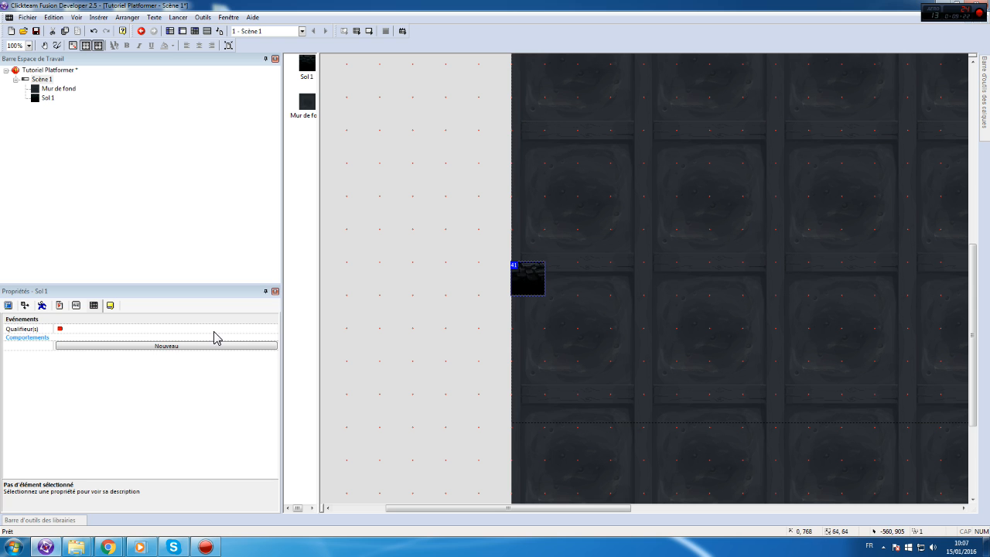
left_click(43, 307)
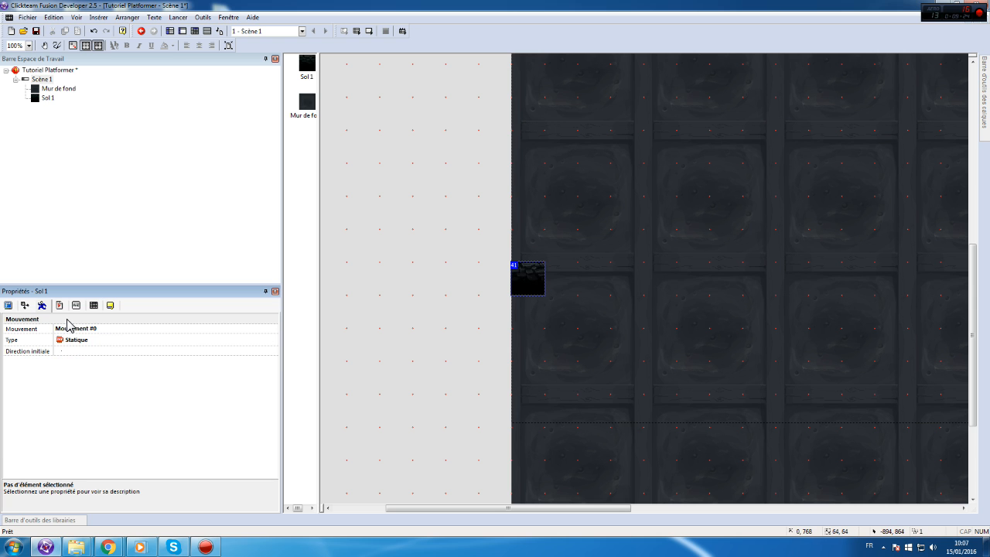
- Insert a new Actif object in the empty area outside the scene at about -207, 625
right_click(464, 203)
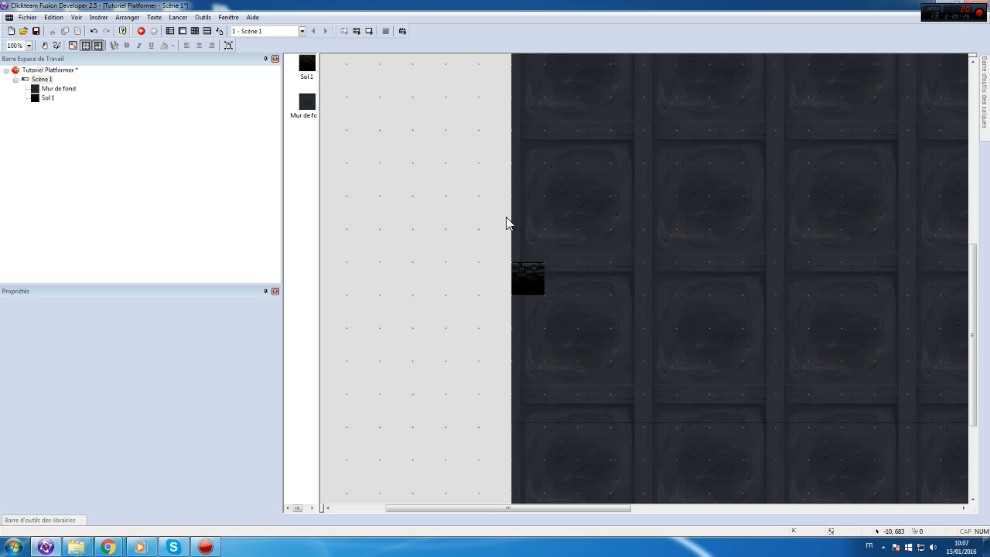
left_click(507, 220)
double_click(461, 256)
left_click(413, 197)
left_click(420, 209)
left_click(410, 198)
- Load the character's standing frames from the stand folder in character_animations as an animation import for the new Actif object
double_click(410, 198)
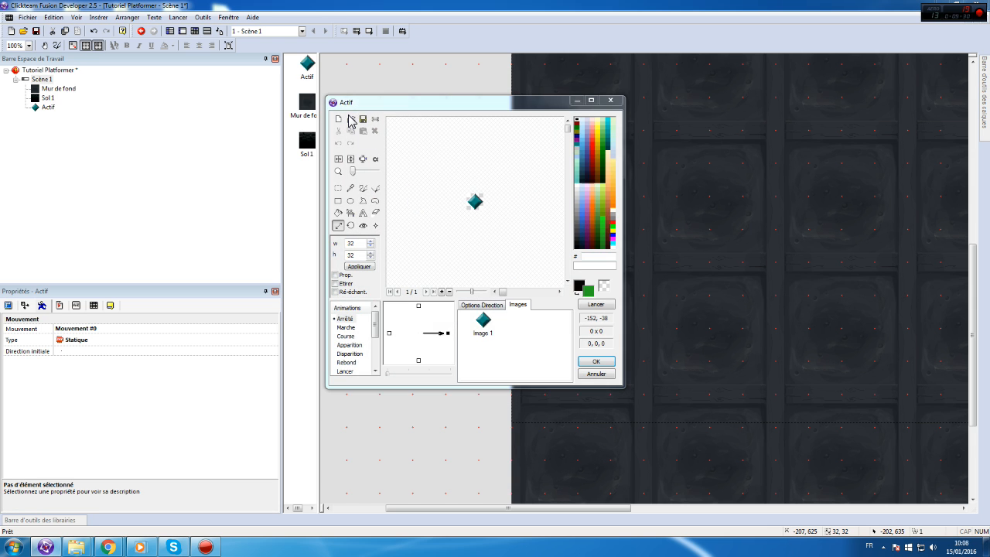
left_click(360, 120)
left_click(540, 126)
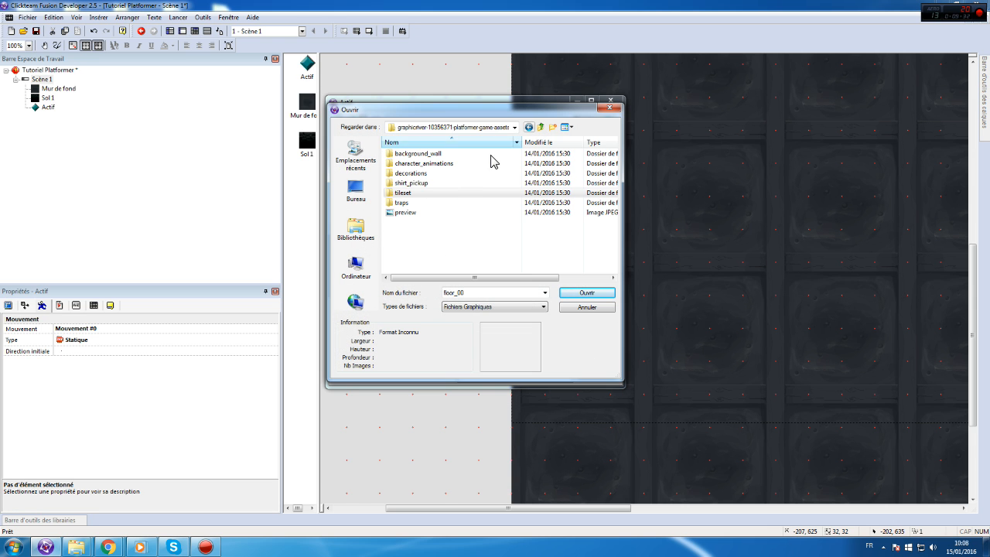
double_click(421, 165)
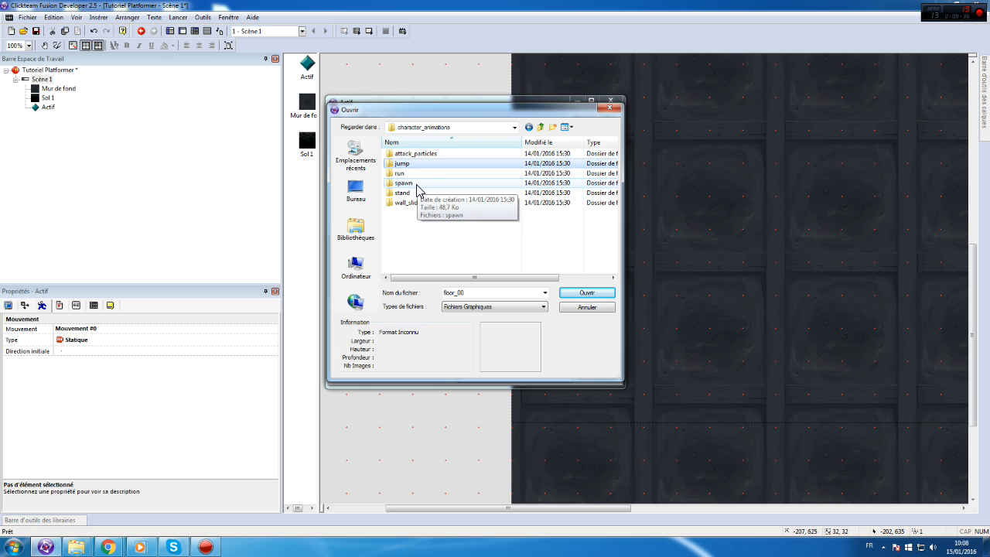
double_click(422, 193)
left_click(415, 181)
double_click(416, 180)
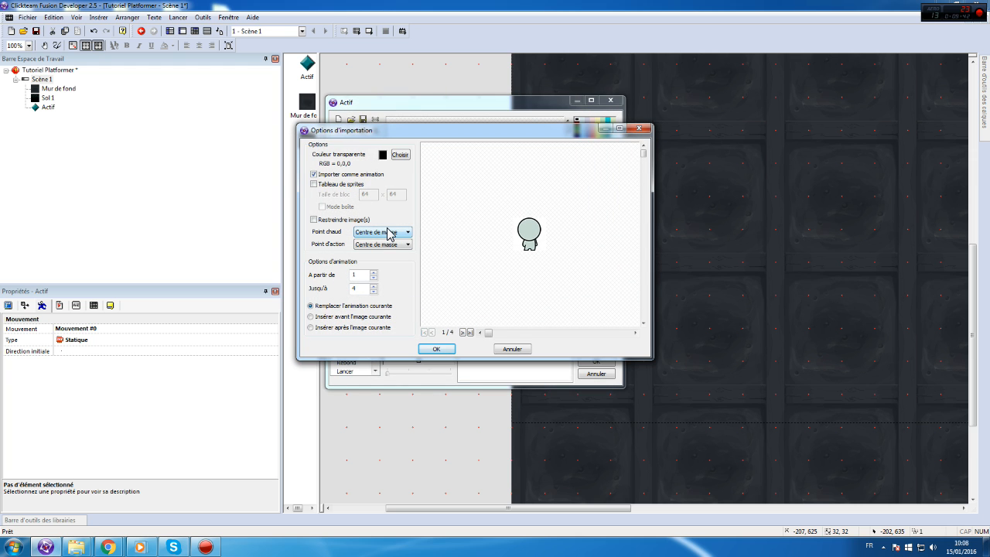
- Set both the hot spot and the action point of the imported frames to Bas-milieu
left_click(391, 232)
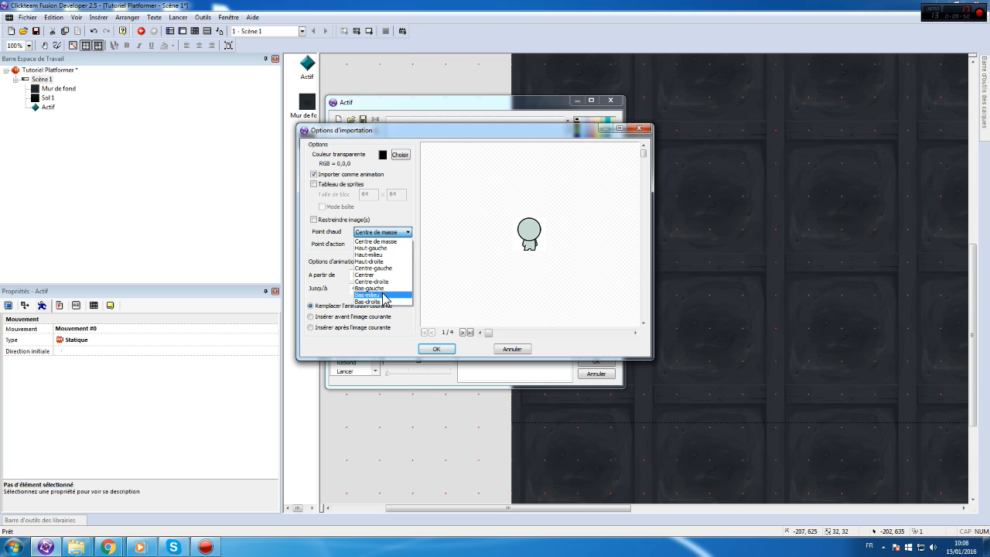
left_click(384, 296)
left_click(386, 244)
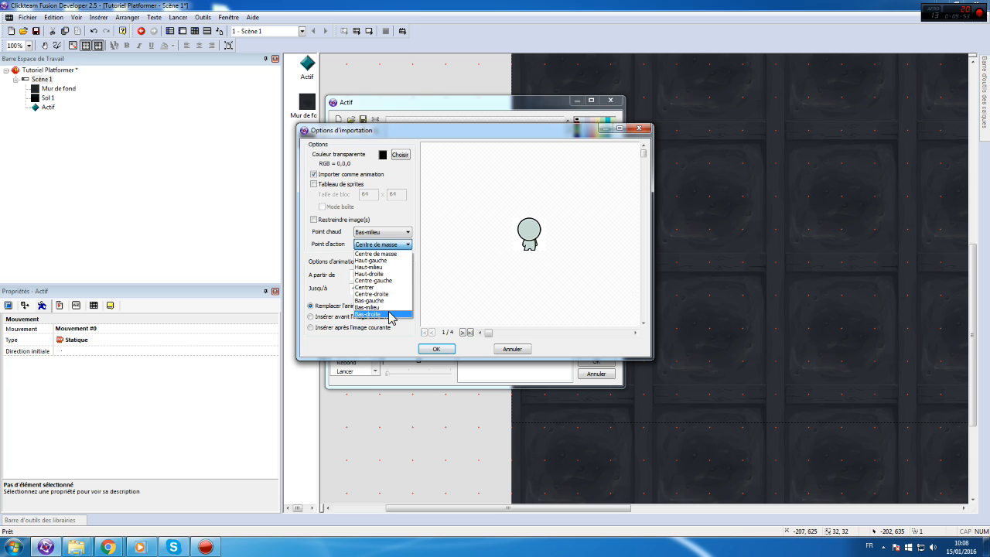
left_click(380, 311)
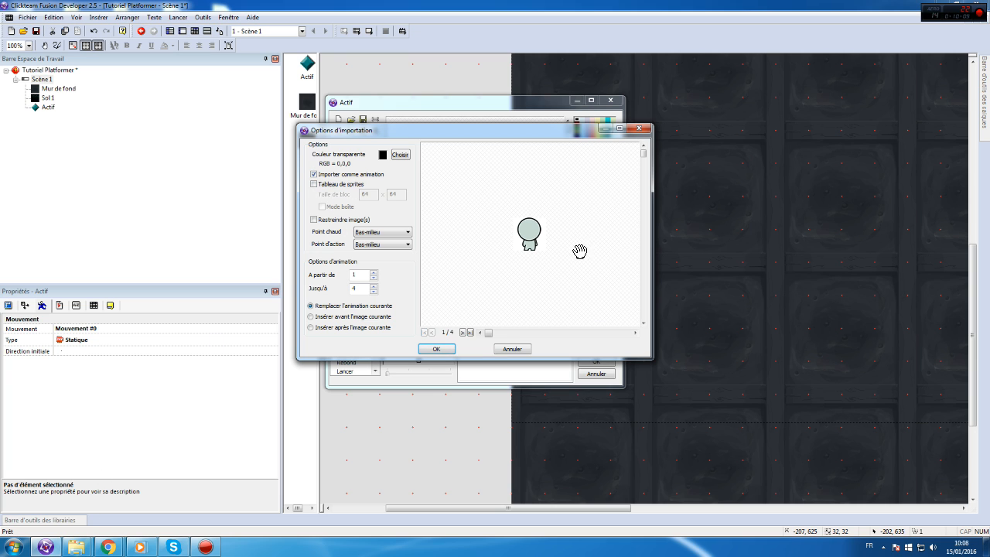
- Examine the image files in the character's stand animation folder in Windows Explorer
mouse_move(76, 547)
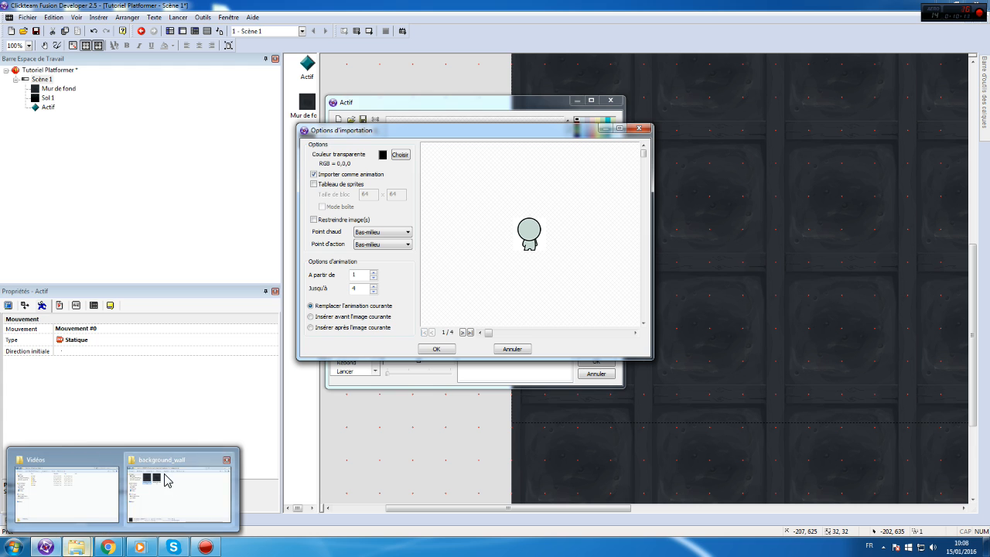
left_click(167, 481)
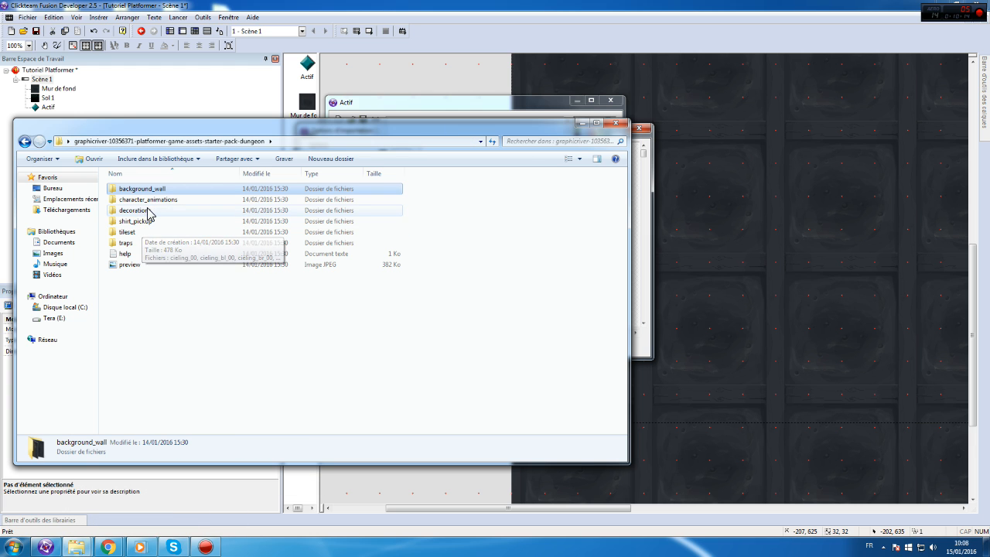
double_click(140, 199)
double_click(136, 224)
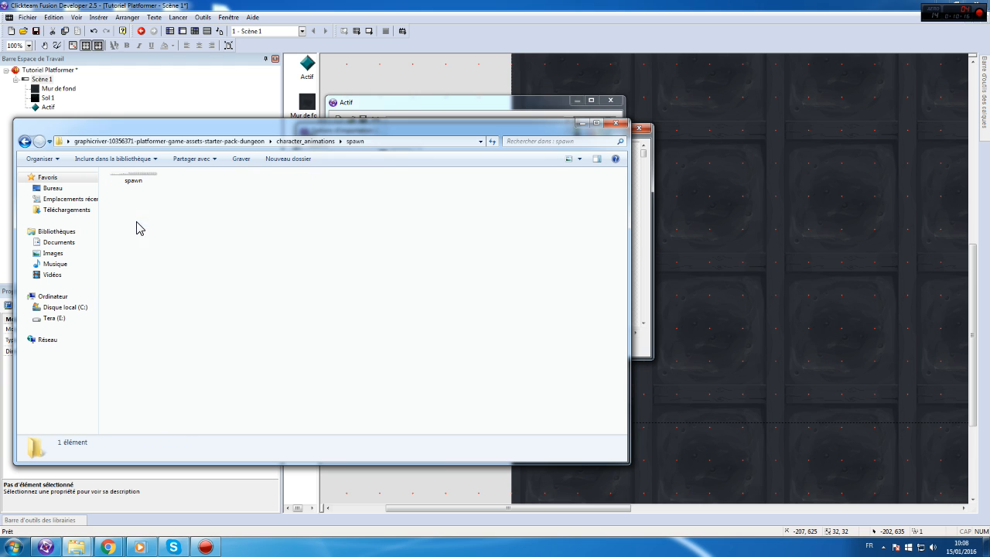
left_click(25, 140)
double_click(128, 232)
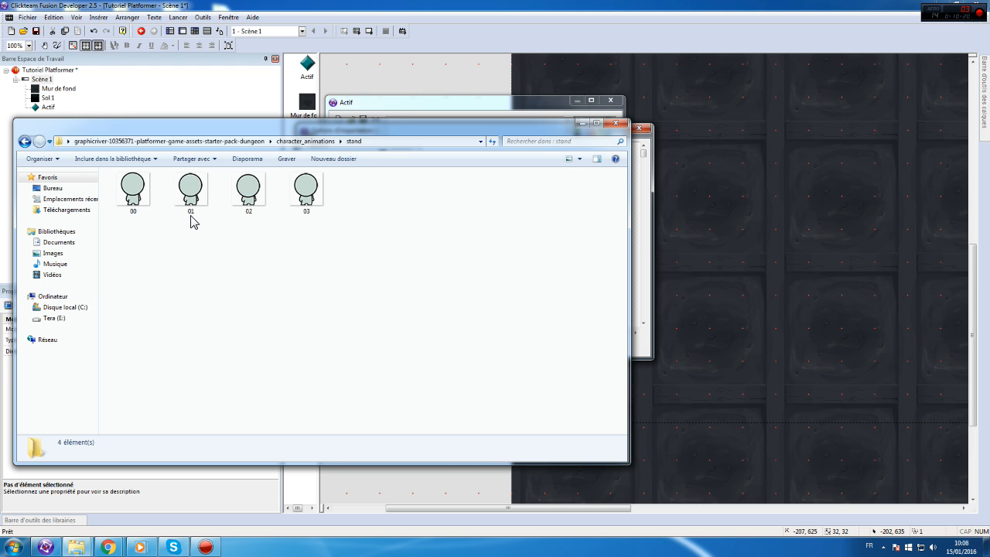
left_click(582, 124)
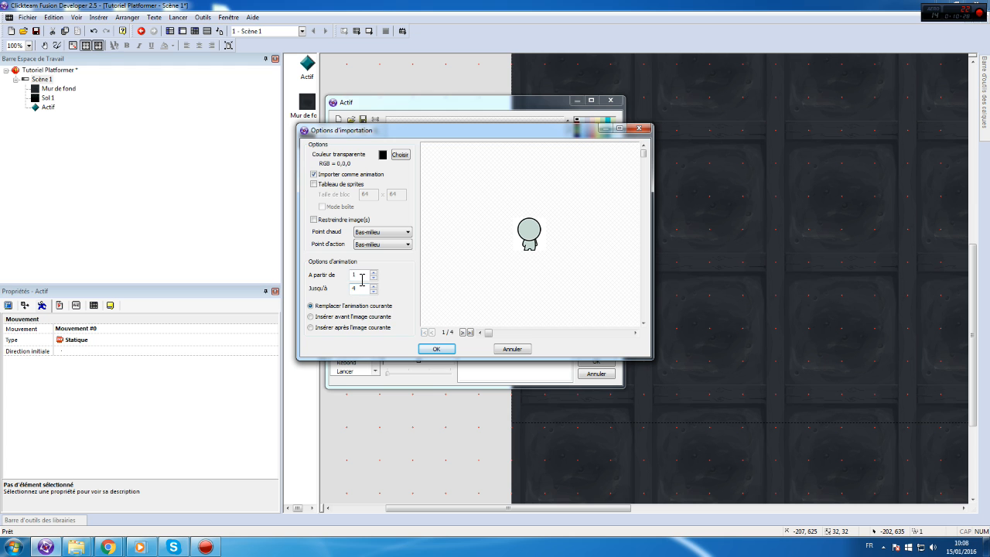
- Import frames 1 to 4 into the Arrêté animation and set it to loop at speed 20
left_click(436, 349)
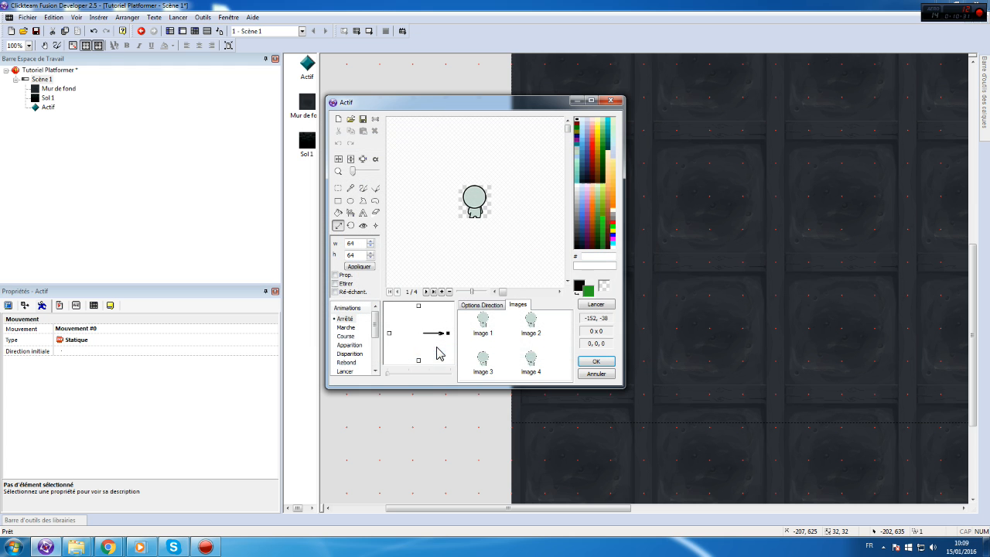
left_click(483, 308)
left_click(516, 306)
left_click(526, 361)
left_click(482, 361)
left_click(486, 338)
left_click(526, 327)
left_click(482, 304)
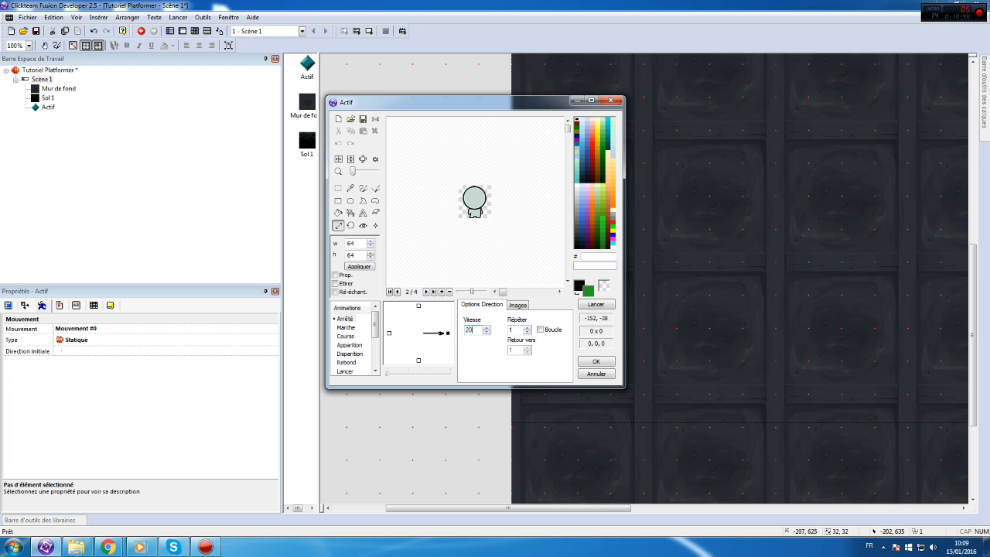
left_click(597, 361)
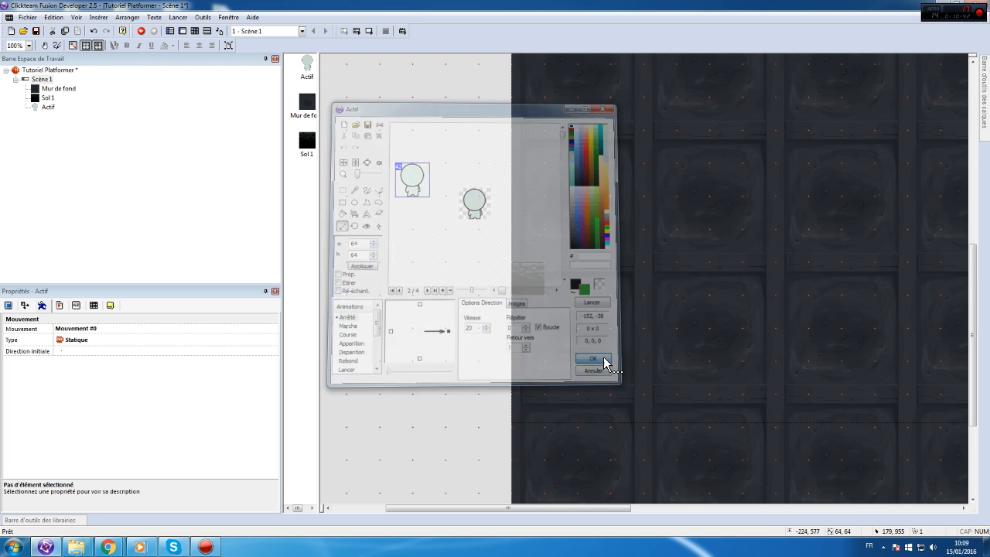
- Move the character to 0, 576 above the Sol 1 tile and run the scene to preview its standing animation
left_click_drag(412, 180, 547, 198)
left_click(178, 18)
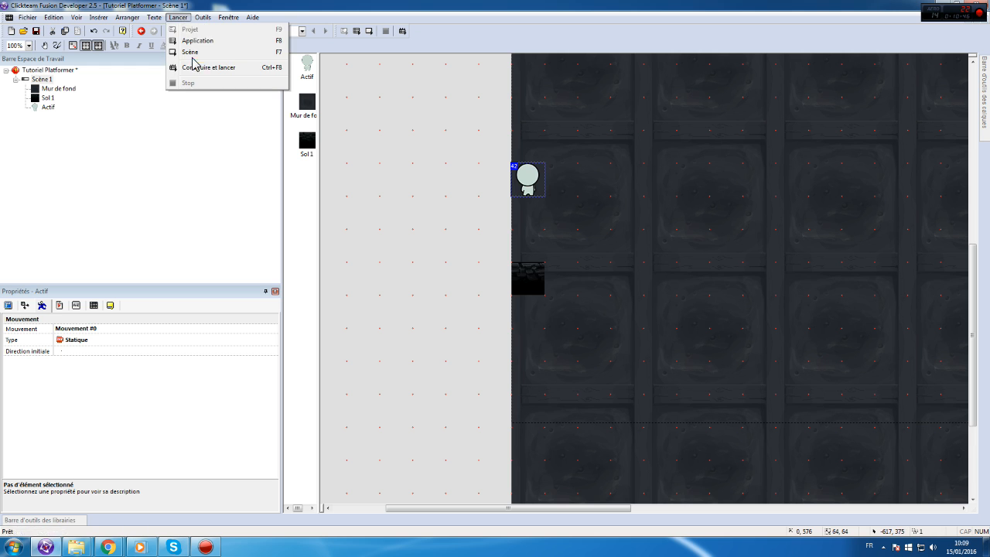
left_click(192, 62)
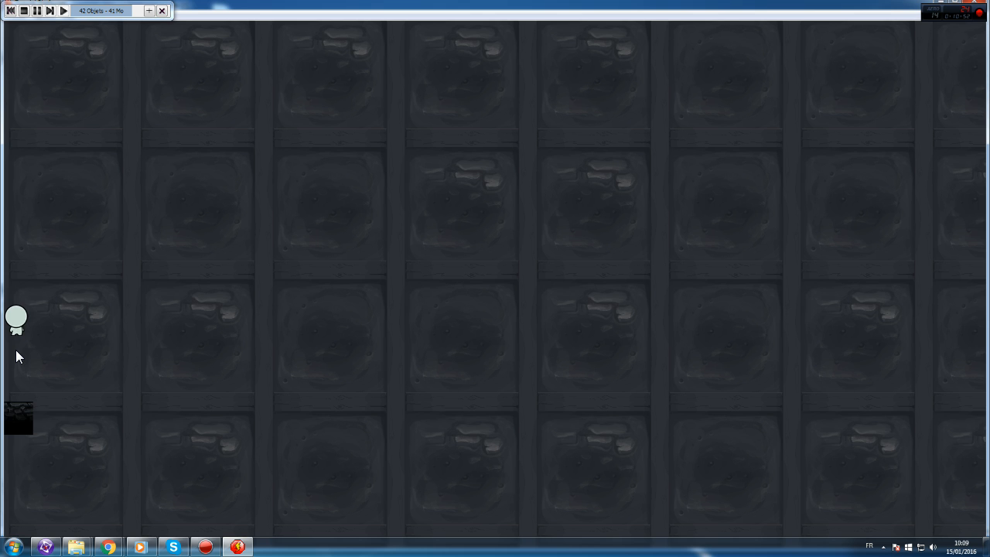
left_click(979, 6)
- Compare the movement properties of the character and the Sol 1 tile
left_click(462, 218)
left_click(526, 177)
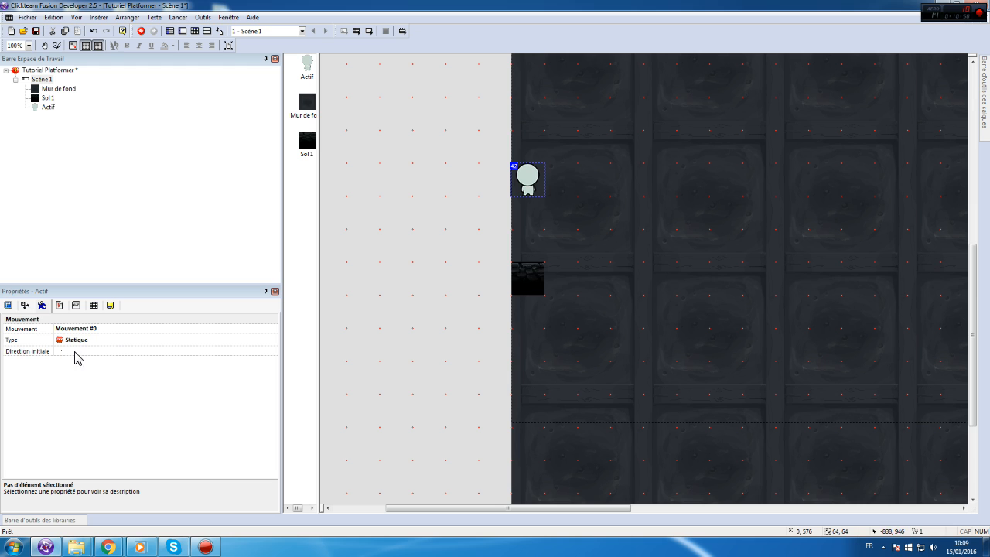
left_click(543, 277)
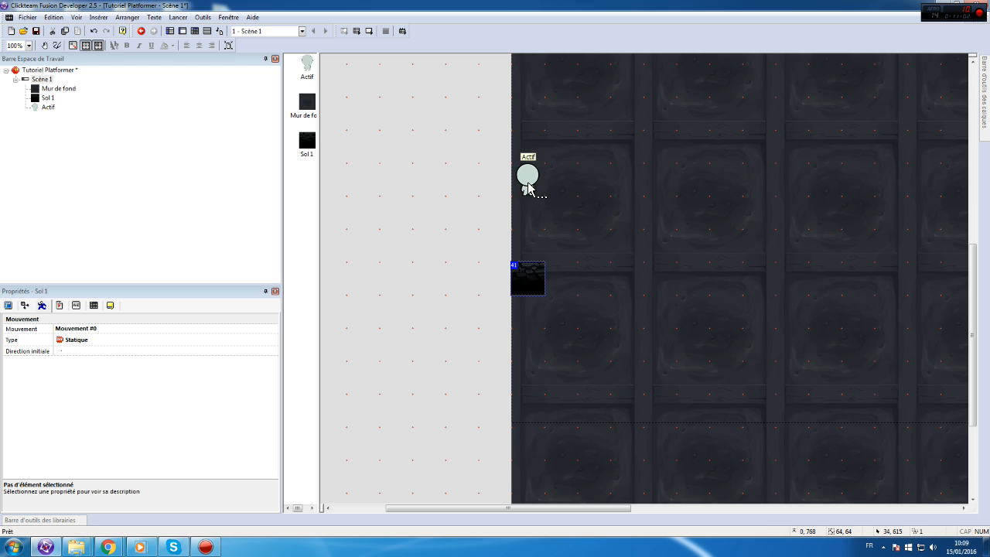
left_click(464, 214)
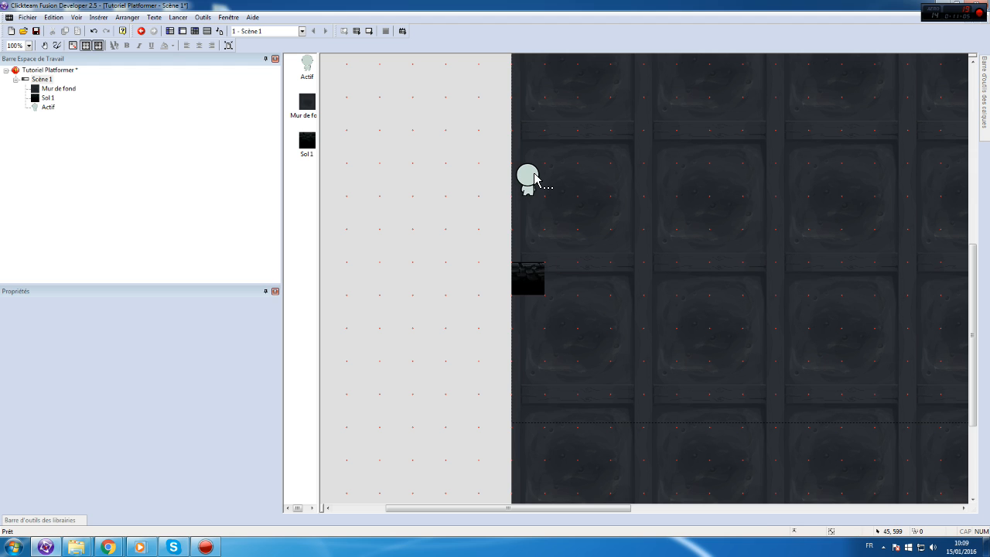
left_click(533, 178)
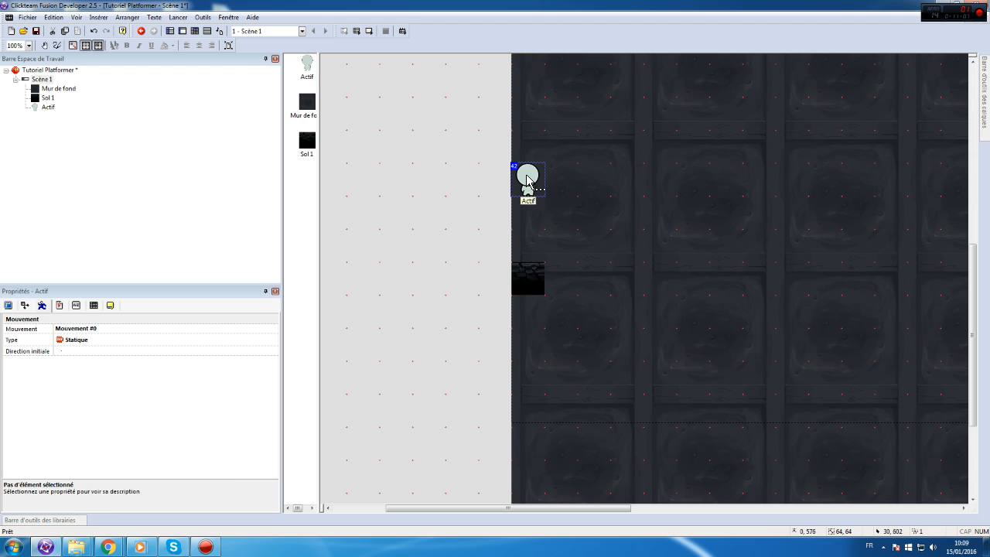
left_click(526, 278)
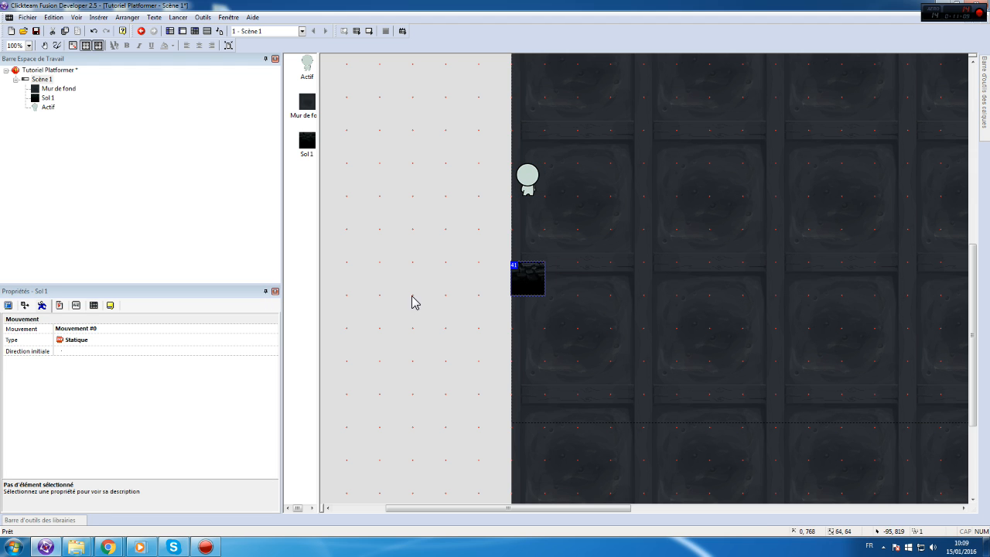
- Insert a Physique - Moteur object and position it outside the scene at -128, 448
left_click(426, 208)
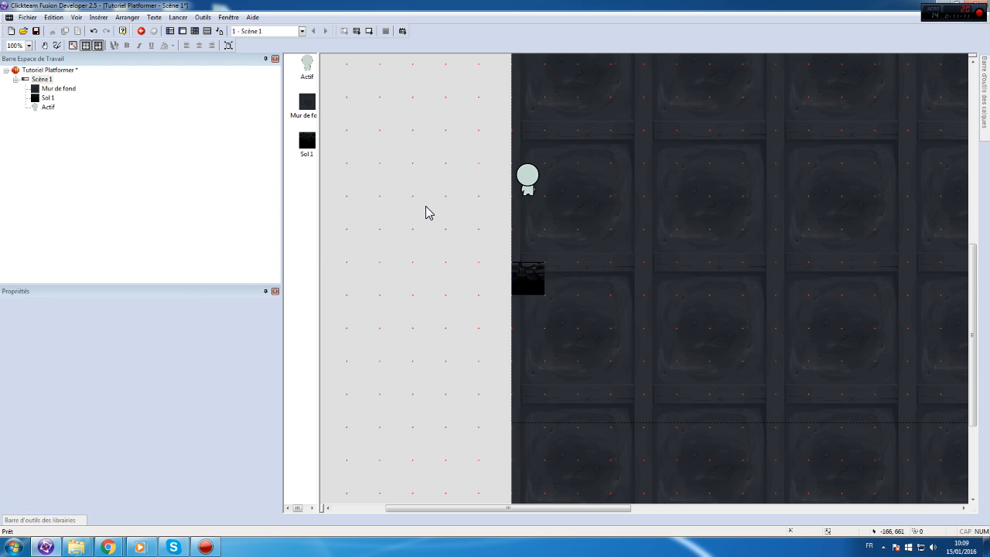
right_click(426, 208)
left_click(475, 226)
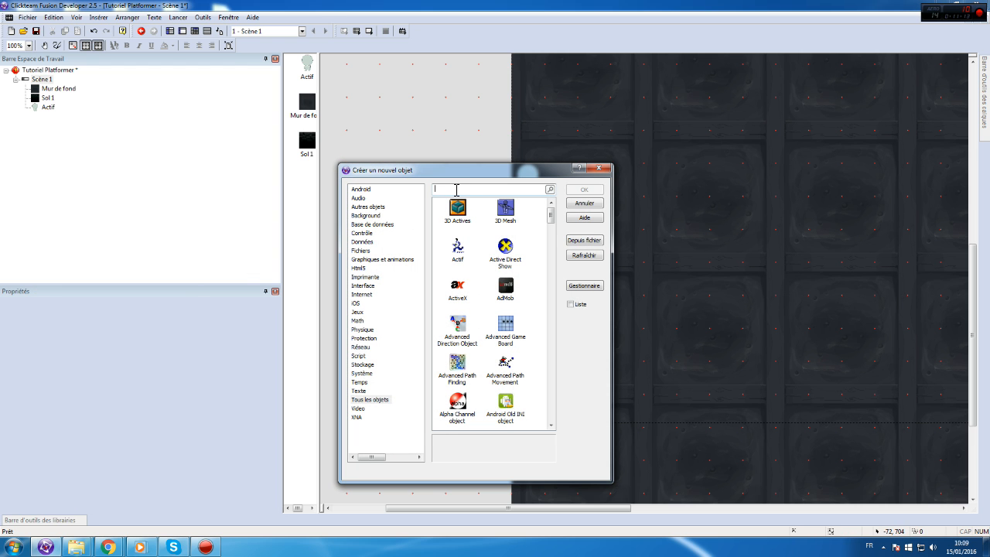
type("moteur")
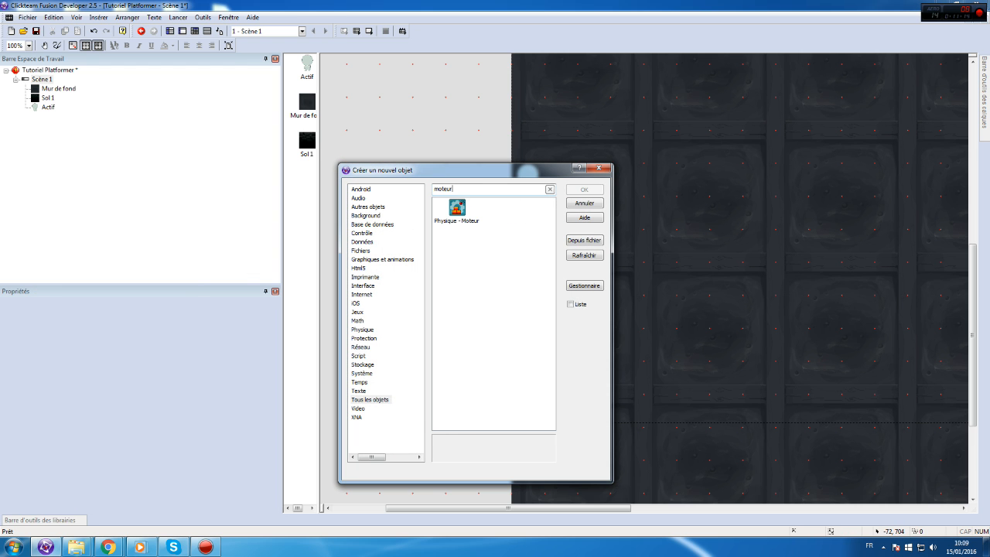
double_click(472, 223)
left_click(454, 137)
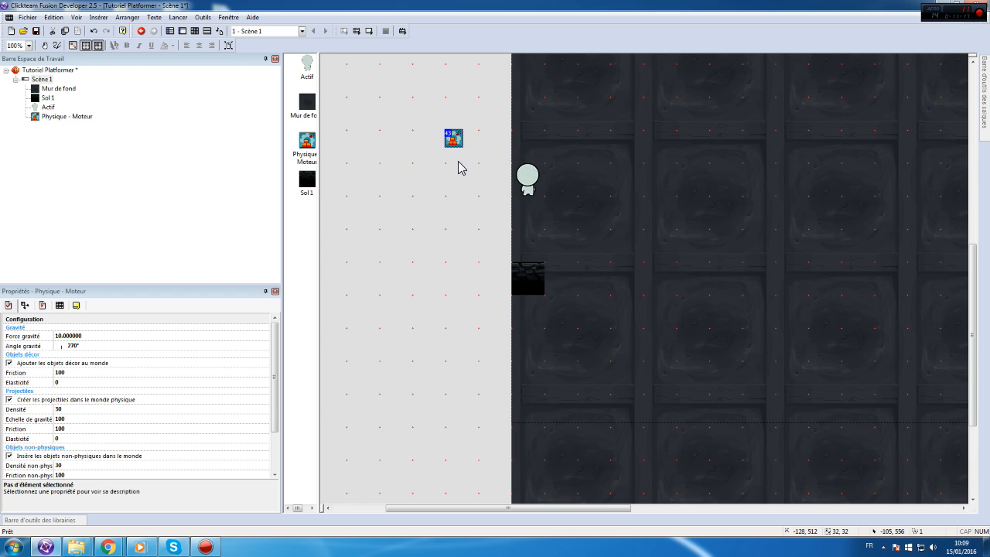
left_click_drag(457, 140, 454, 109)
left_click(442, 213)
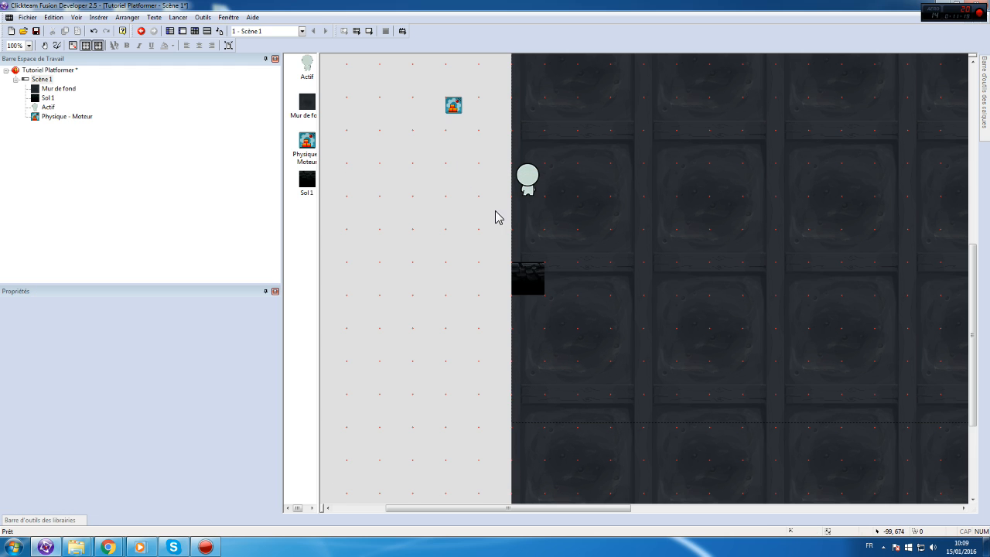
- Review the Physique - Moteur object's gravity, background, projectile, non-physics object and advanced settings
left_click(454, 103)
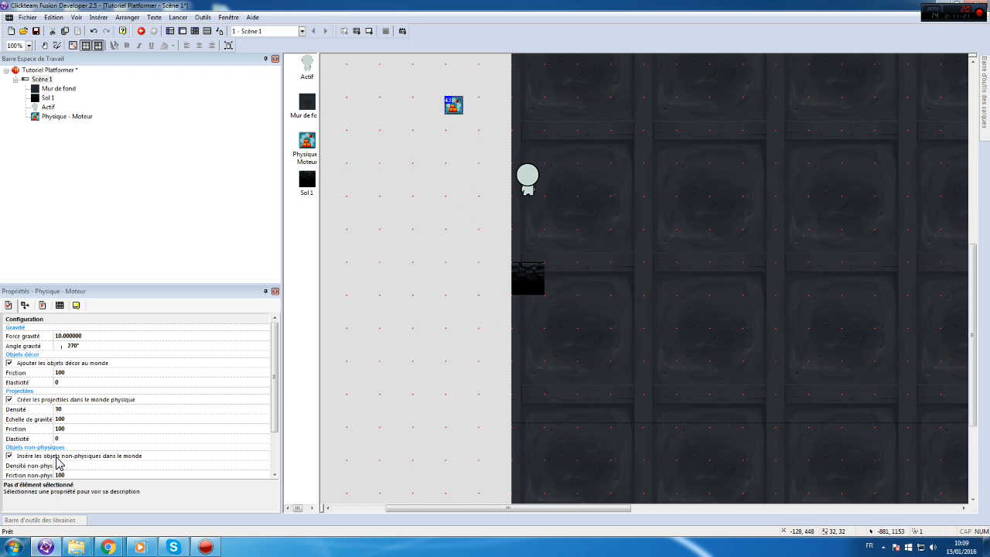
left_click(476, 215)
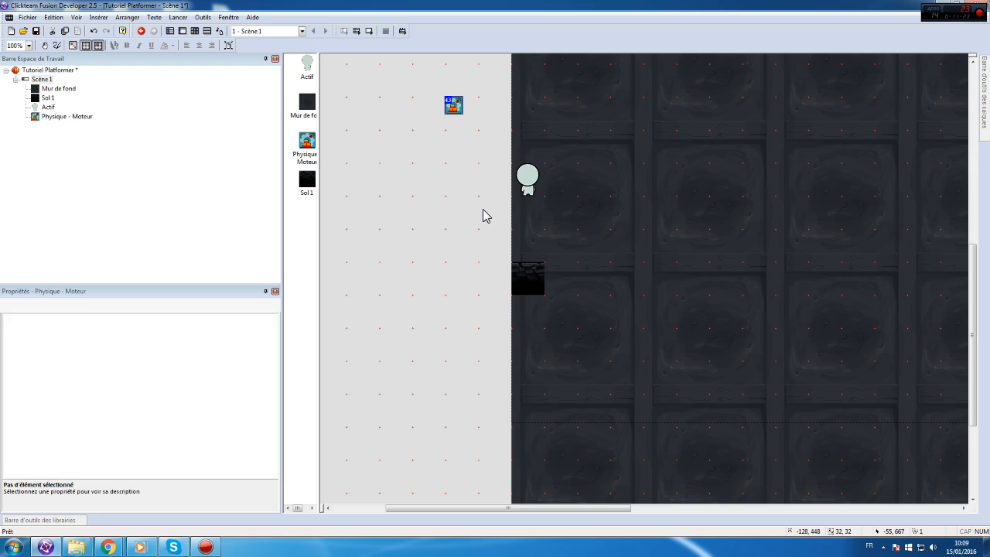
left_click(519, 279)
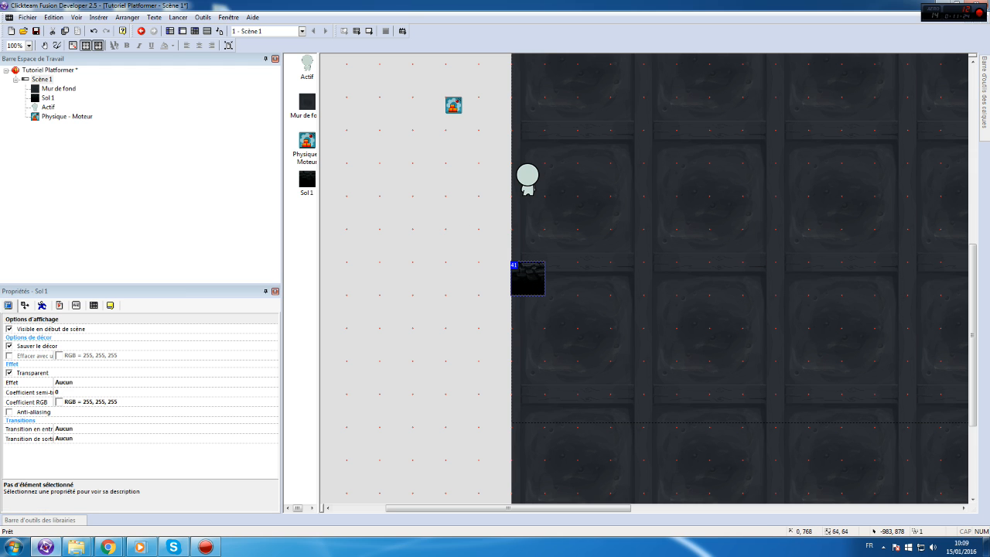
left_click(457, 107)
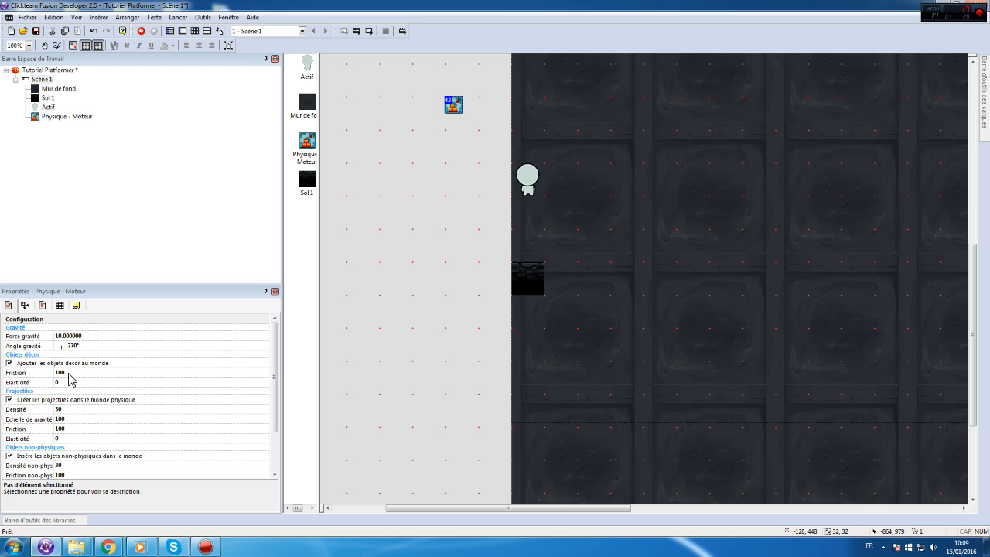
scroll(58, 451, "down", 3)
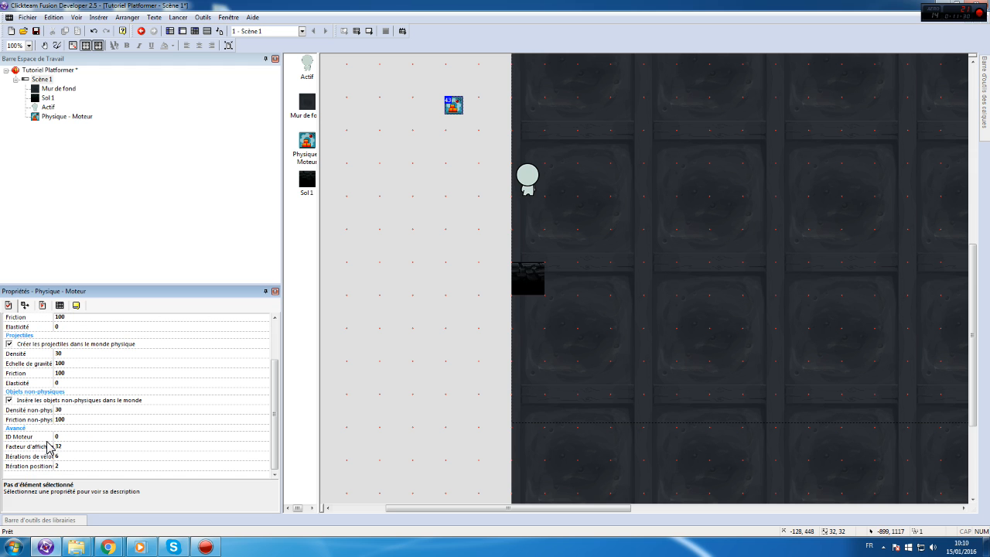
left_click(474, 185)
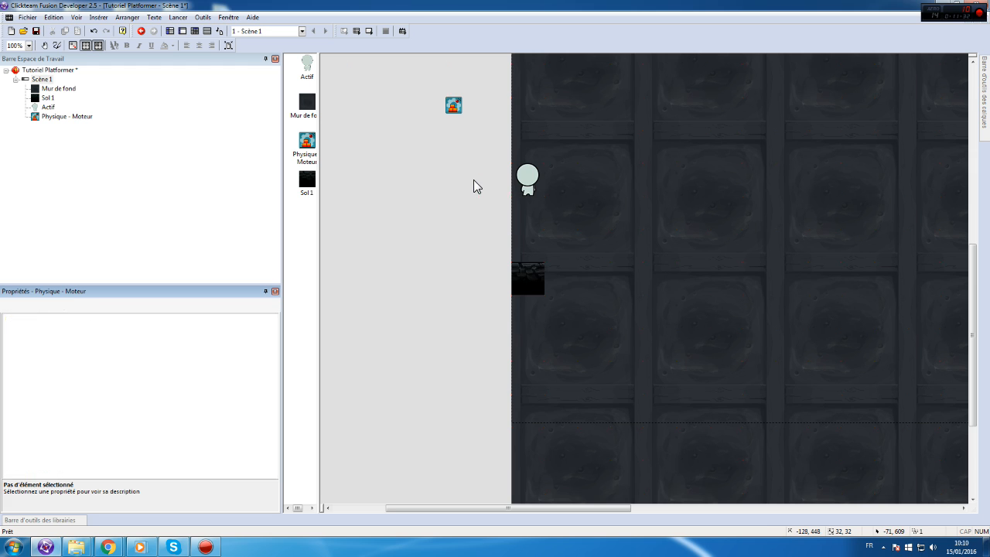
- Set the Sol 1 tile's movement type to Physique - Décor and its obstacle behaviour to Obstacle
left_click(531, 273)
left_click(58, 305)
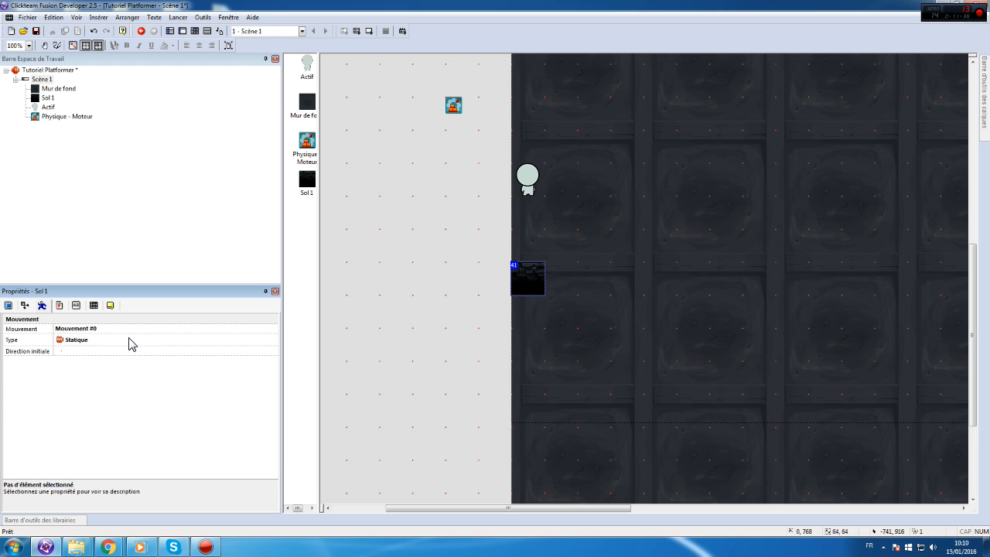
left_click(129, 342)
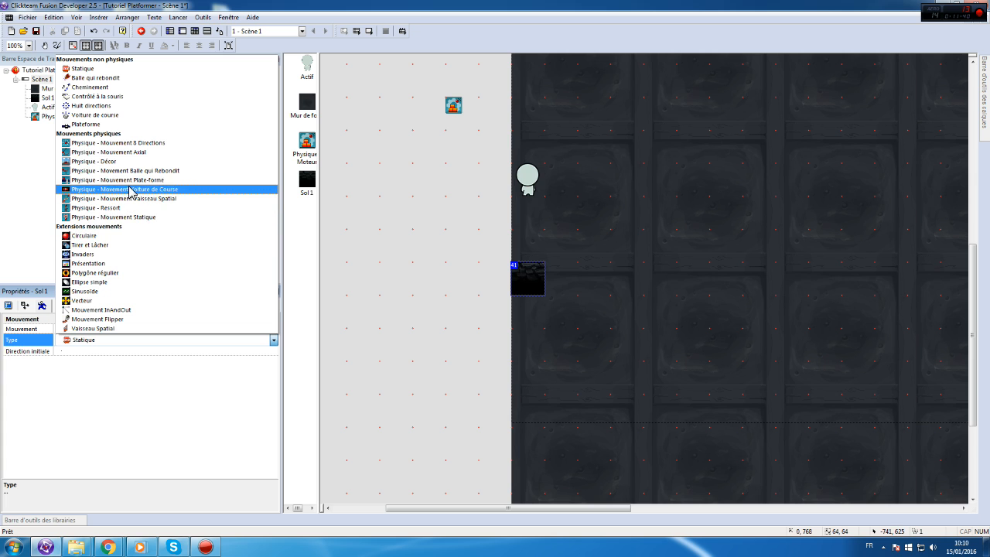
left_click(126, 164)
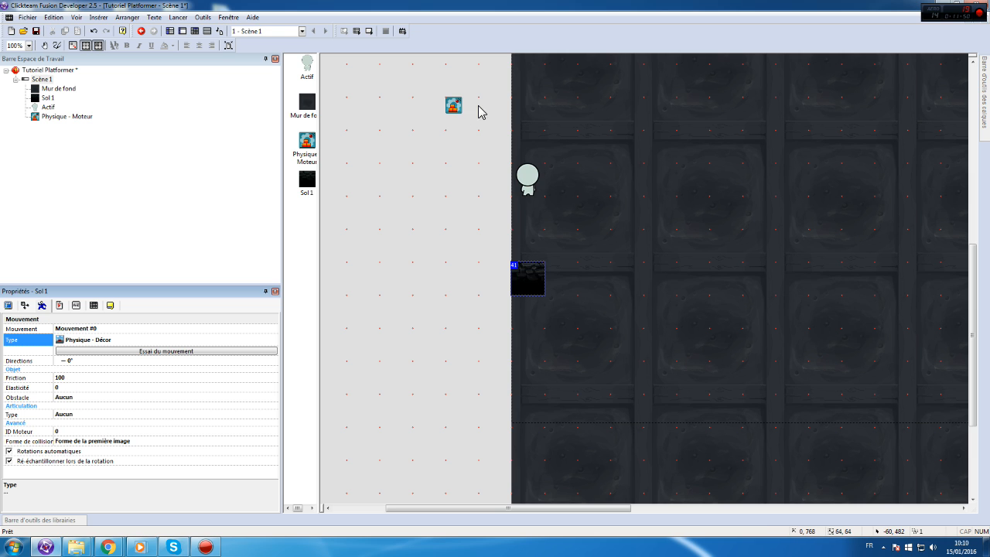
left_click(78, 398)
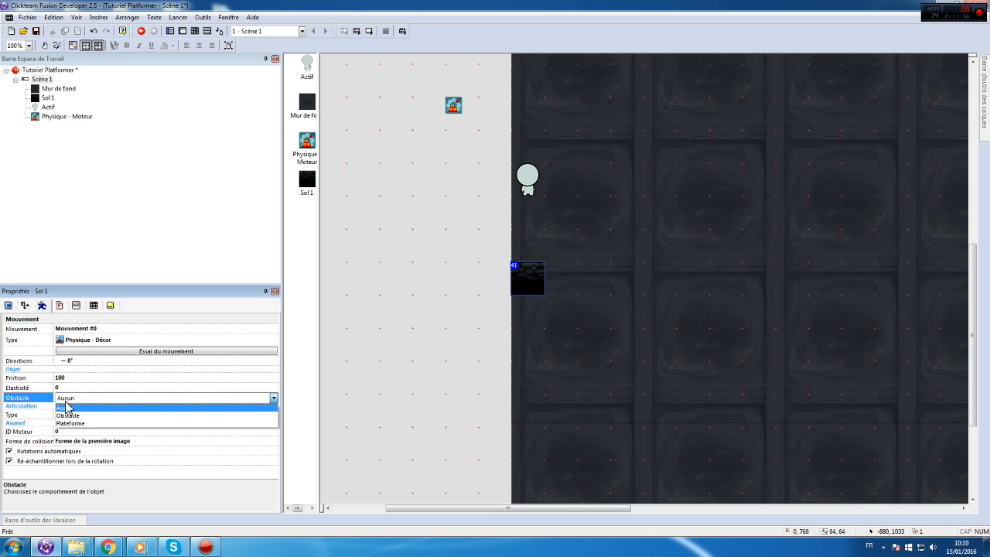
left_click(78, 416)
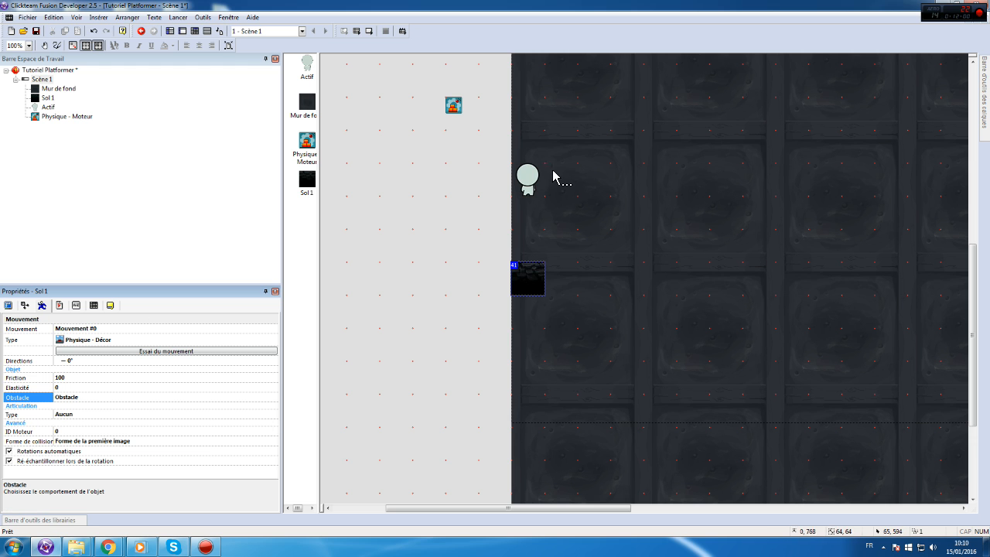
- Review the Sol 1 tile's image, display options and runtime options, including its fine collision detection
double_click(523, 286)
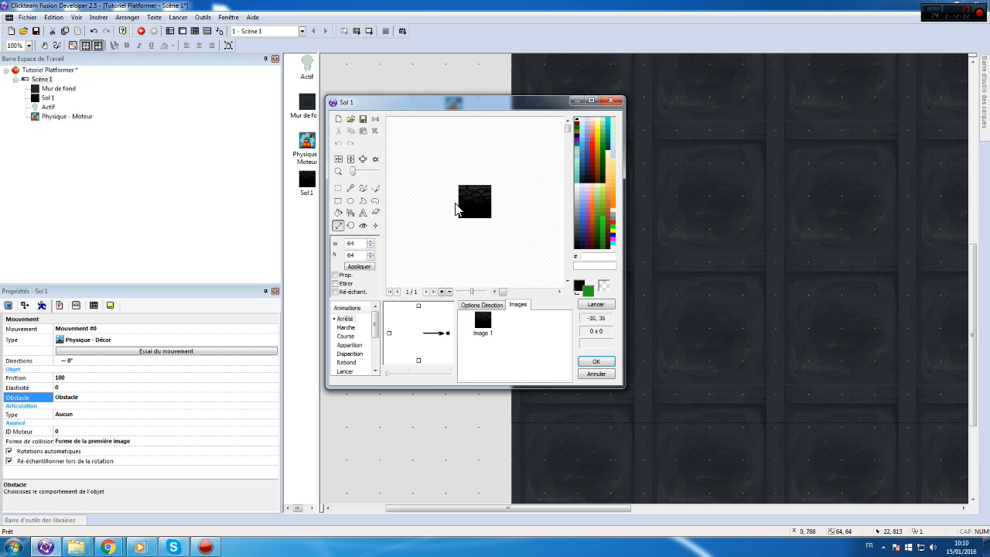
left_click(596, 374)
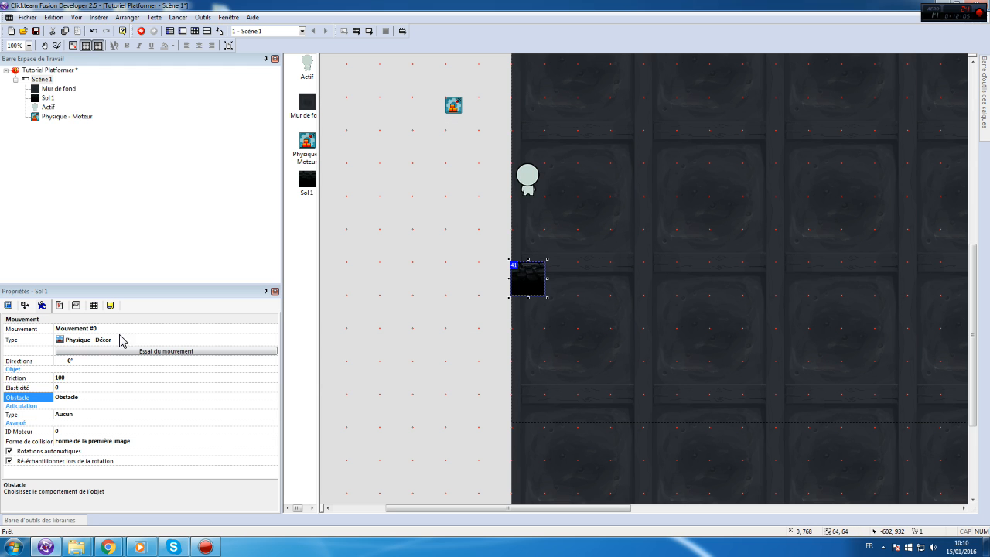
left_click(24, 305)
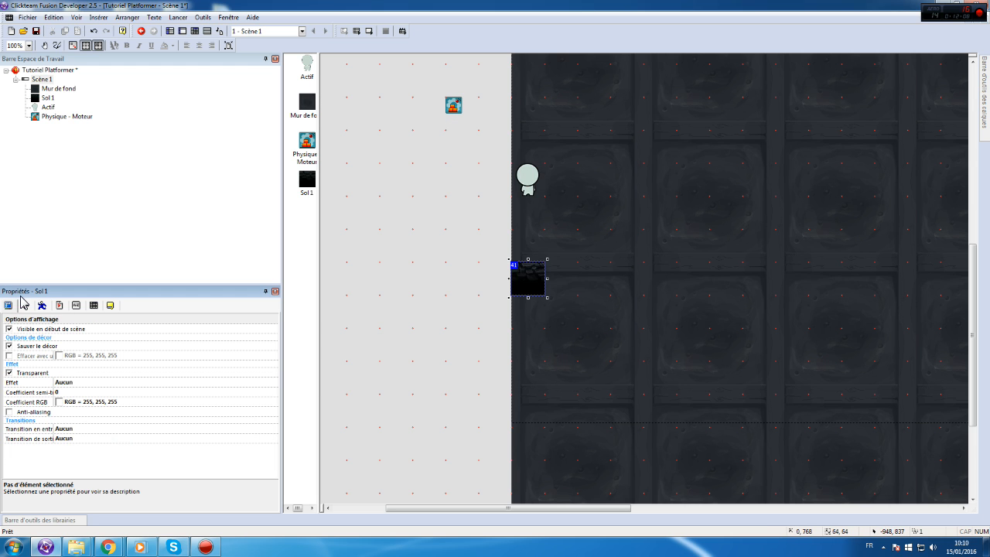
left_click(24, 304)
left_click(9, 306)
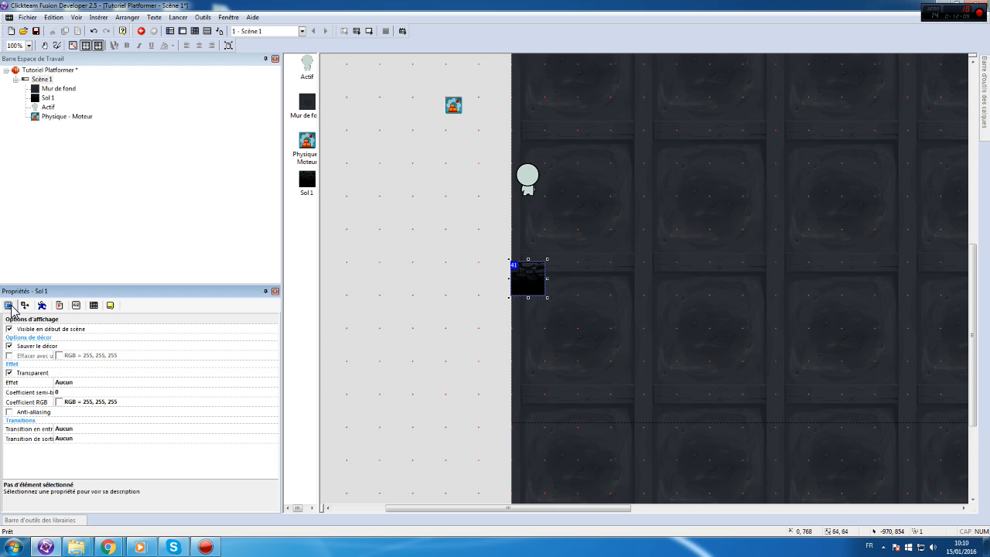
left_click(58, 306)
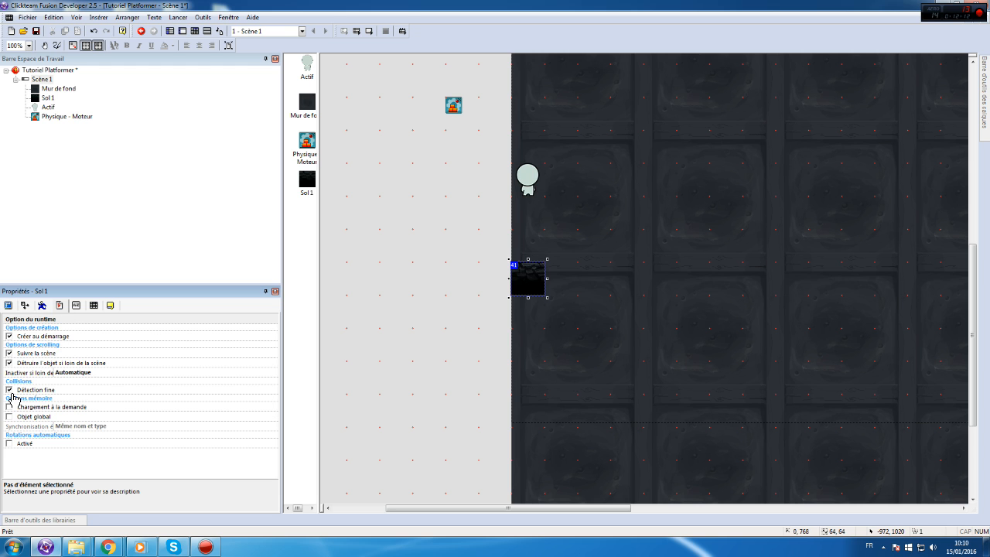
double_click(527, 283)
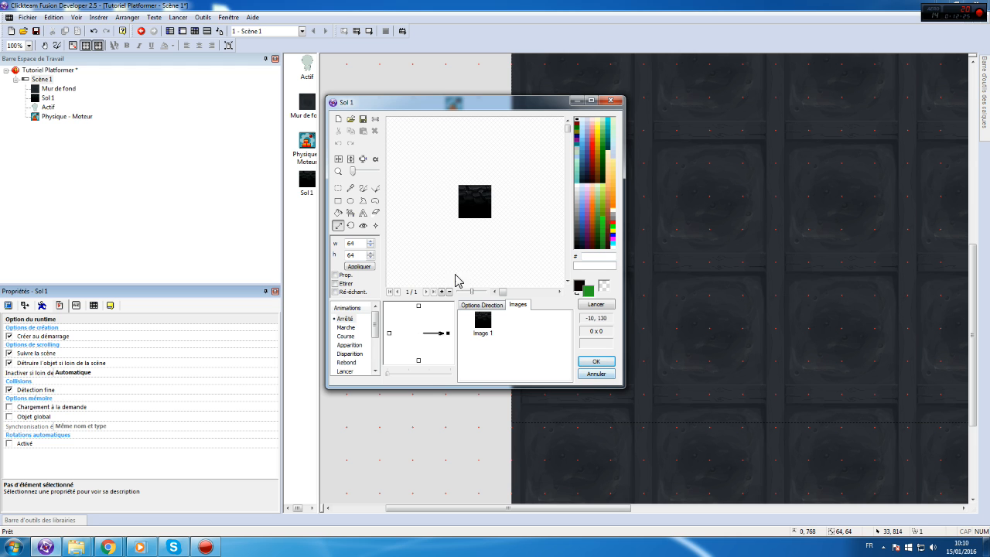
left_click(588, 376)
left_click(465, 319)
left_click(530, 275)
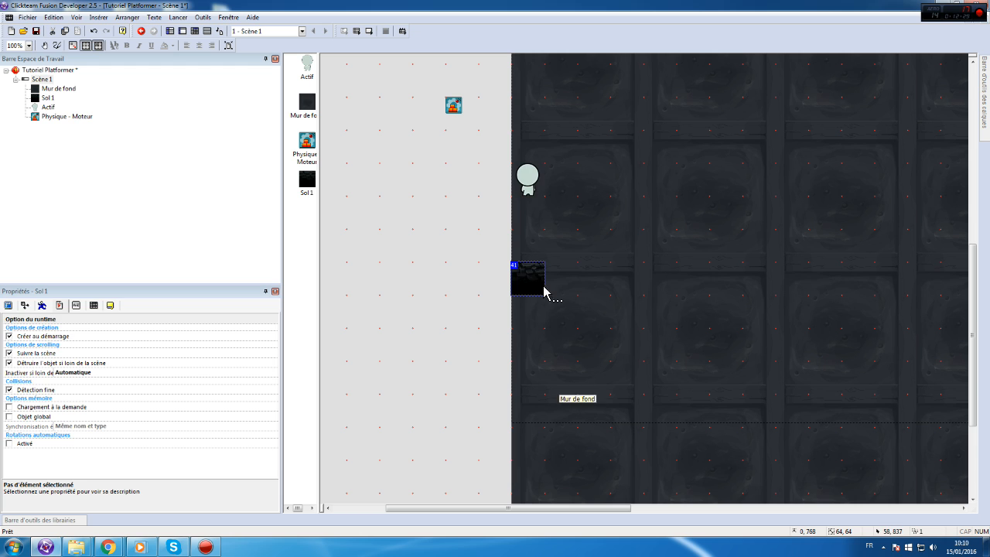
- Rename the Actif character object as Joueur
left_click(526, 188)
right_click(526, 188)
left_click(579, 220)
type("JJueur")
key("Return")
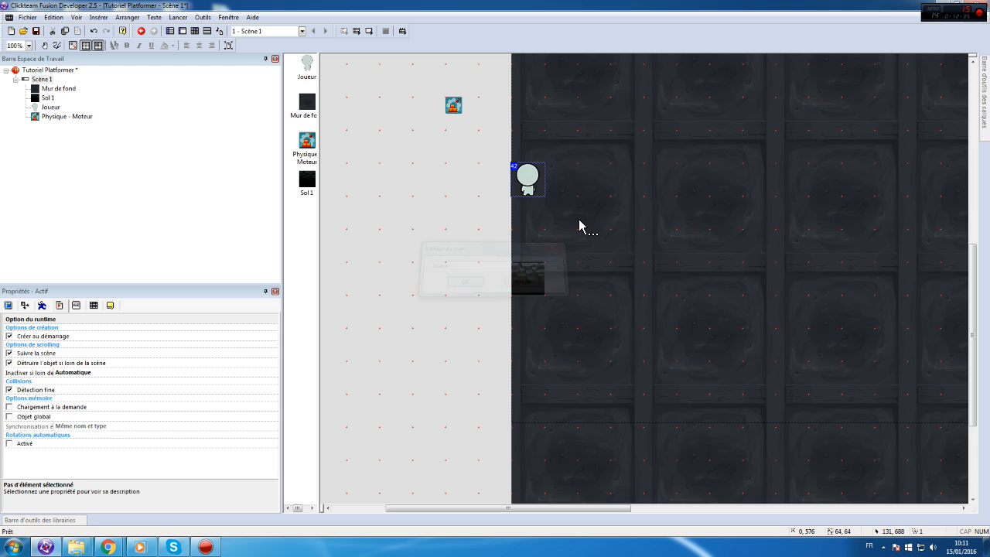
- Duplicate the Sol 1 tile into one row of 10 columns without spacing, and move Joueur to 128, 576 above it
left_click(523, 287)
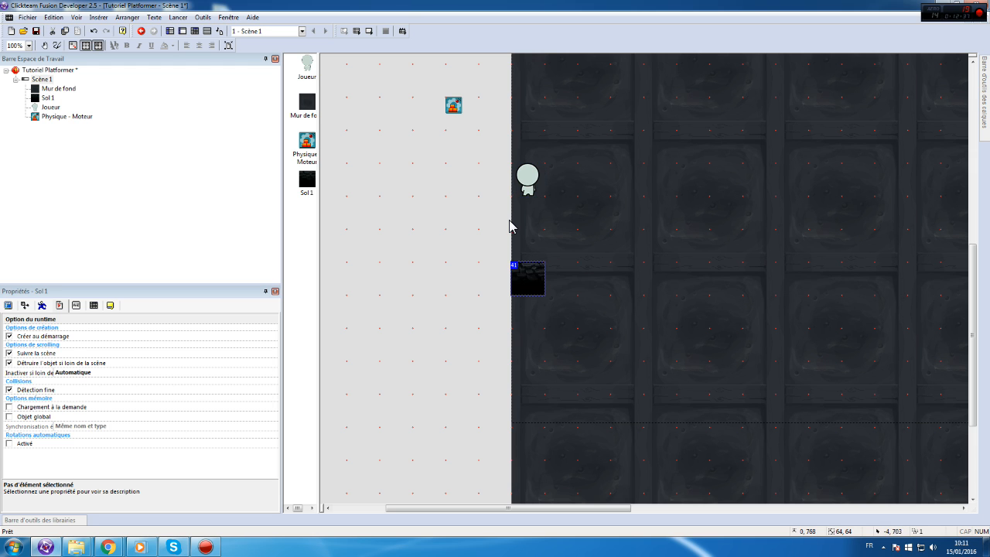
right_click(531, 269)
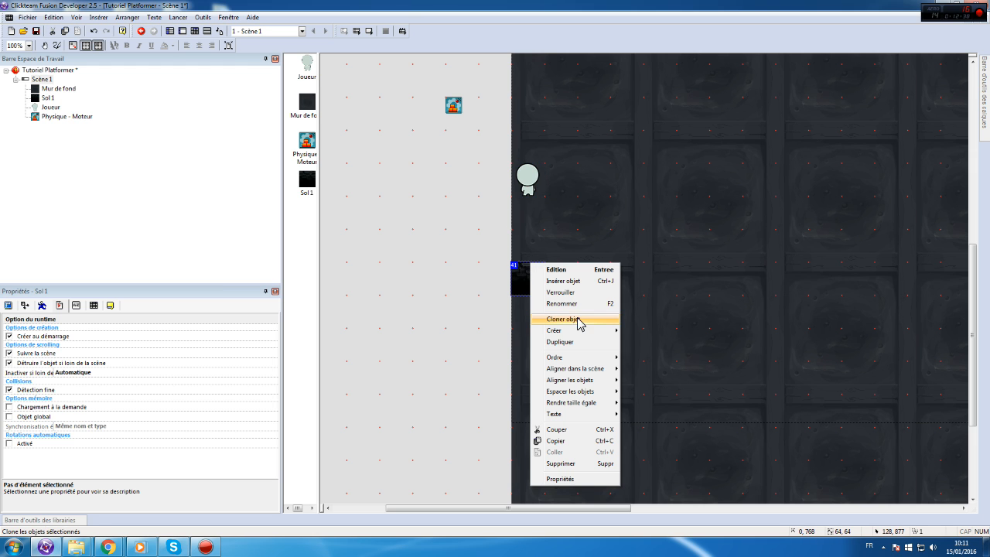
left_click(568, 343)
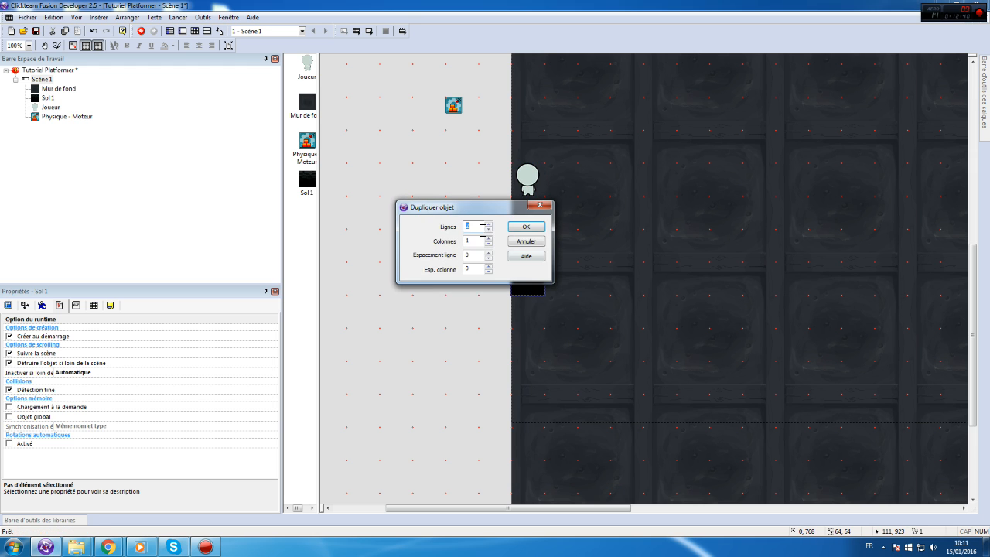
key("Tab")
left_click(526, 226)
left_click(431, 348)
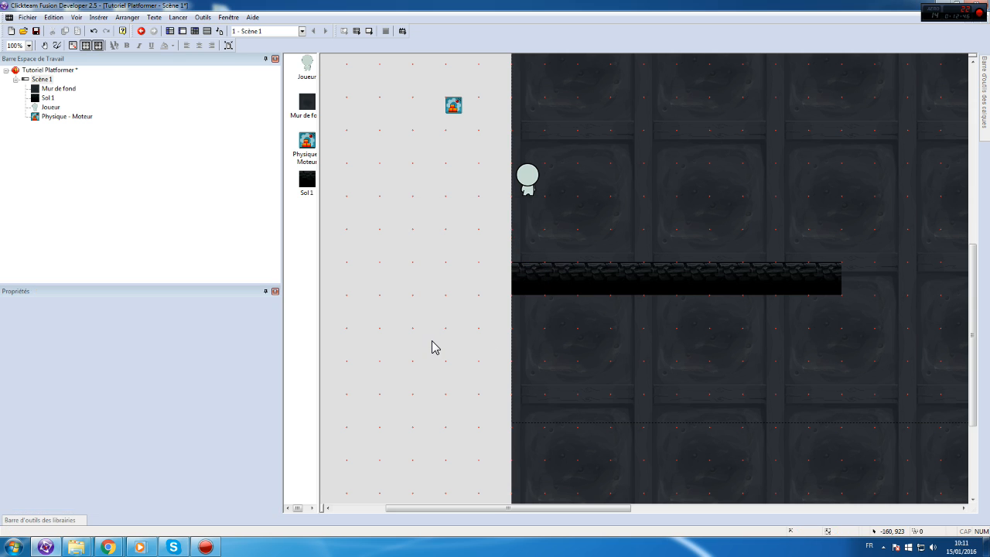
left_click_drag(528, 183, 593, 182)
- Clone the Sol 1 tile at 384, 768 as a separate object placed directly below it at 384, 832
left_click(713, 286)
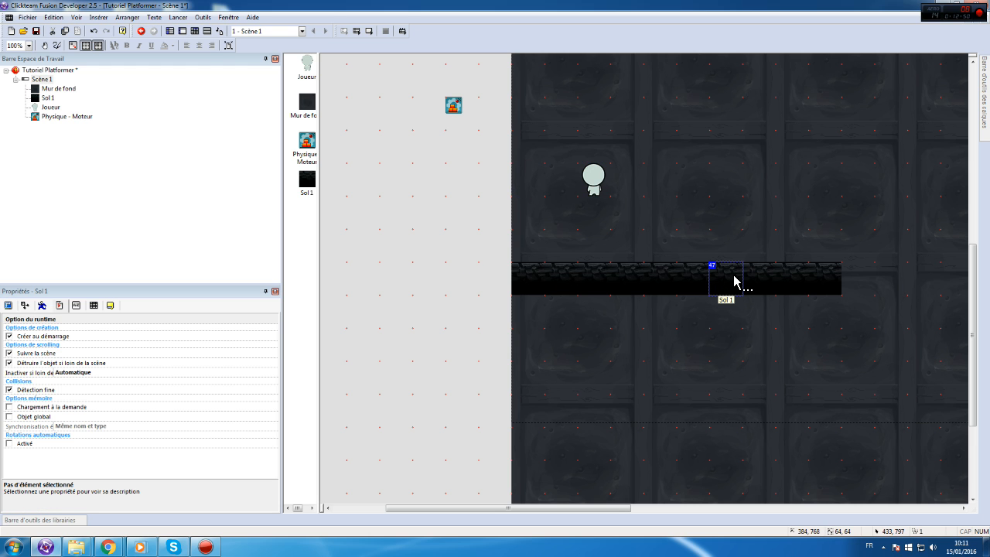
right_click(734, 280)
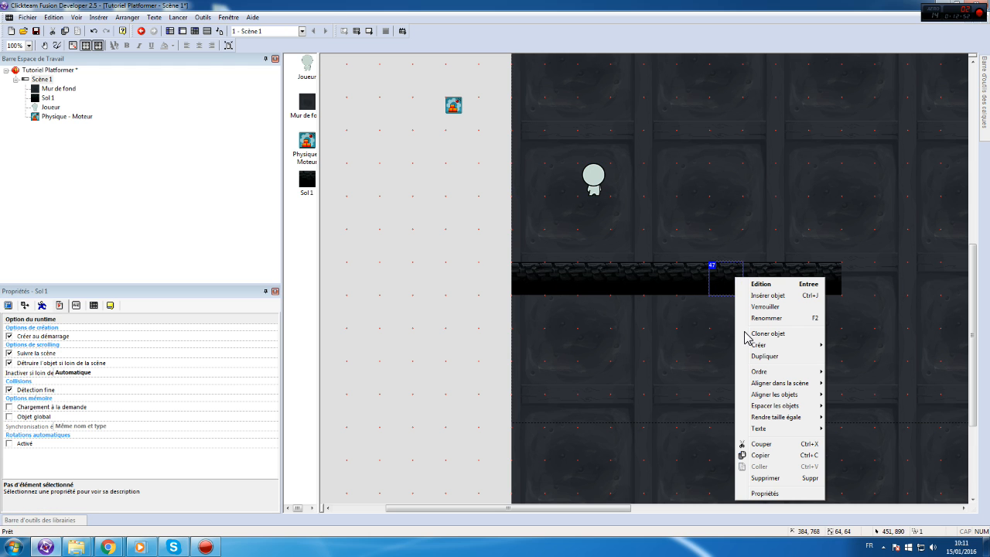
left_click(696, 278)
left_click(728, 276)
right_click(736, 287)
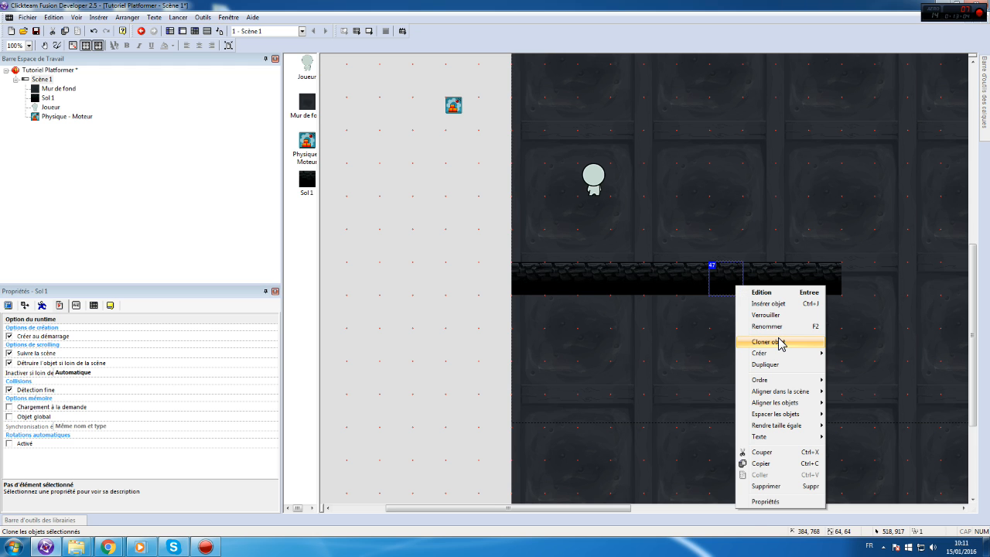
left_click(780, 343)
left_click(526, 232)
left_click(721, 315)
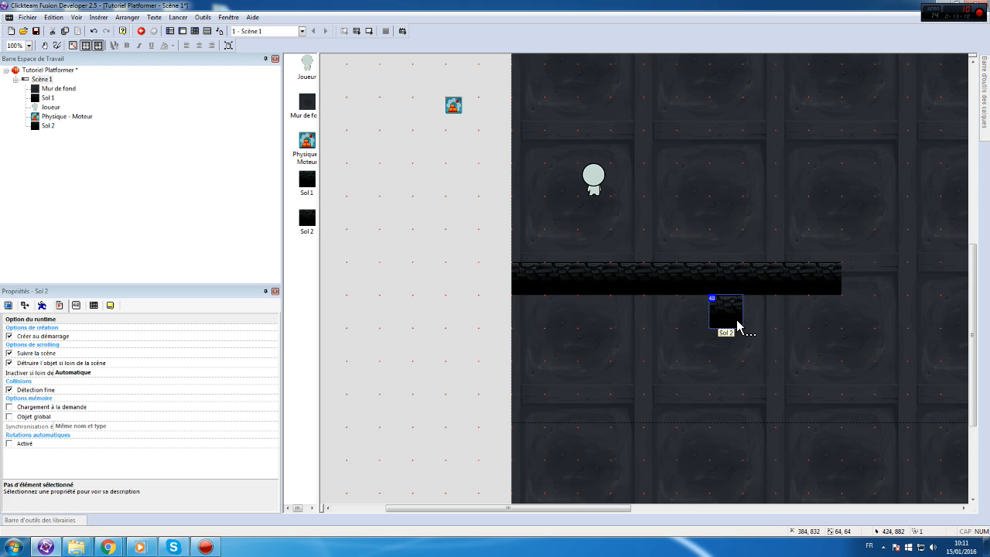
- Scribble green freehand strokes over the cloned tile's image, apply them, and delete the clone from the scene
double_click(727, 323)
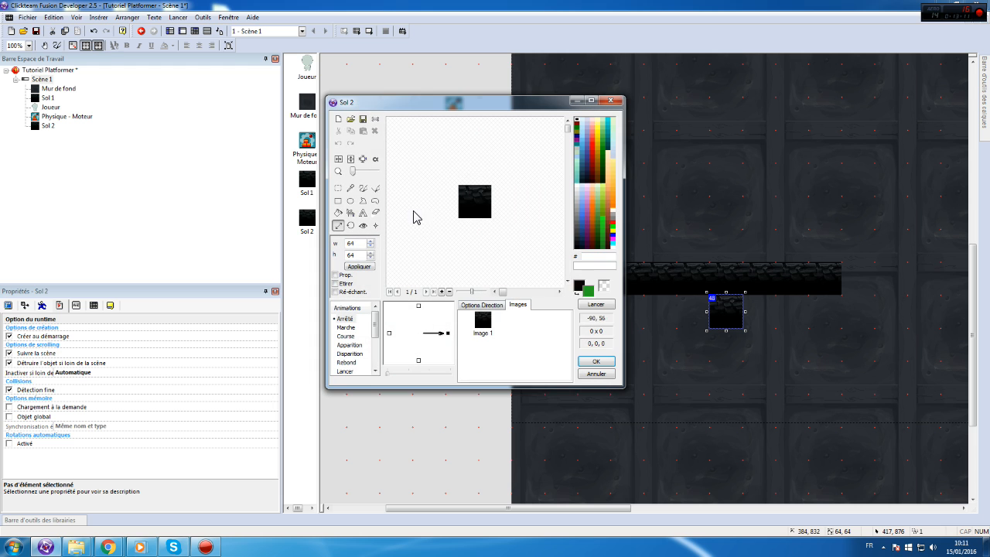
left_click(375, 189)
left_click(363, 189)
mouse_move(479, 210)
right_mouse_down()
mouse_move(482, 203)
mouse_move(447, 225)
right_mouse_up()
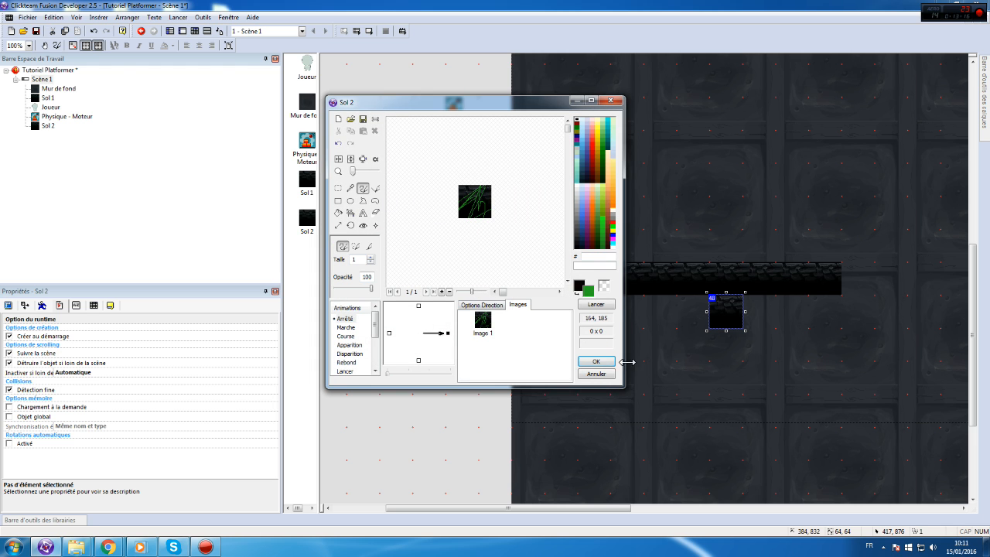
left_click(595, 374)
left_click(545, 271)
left_click(595, 362)
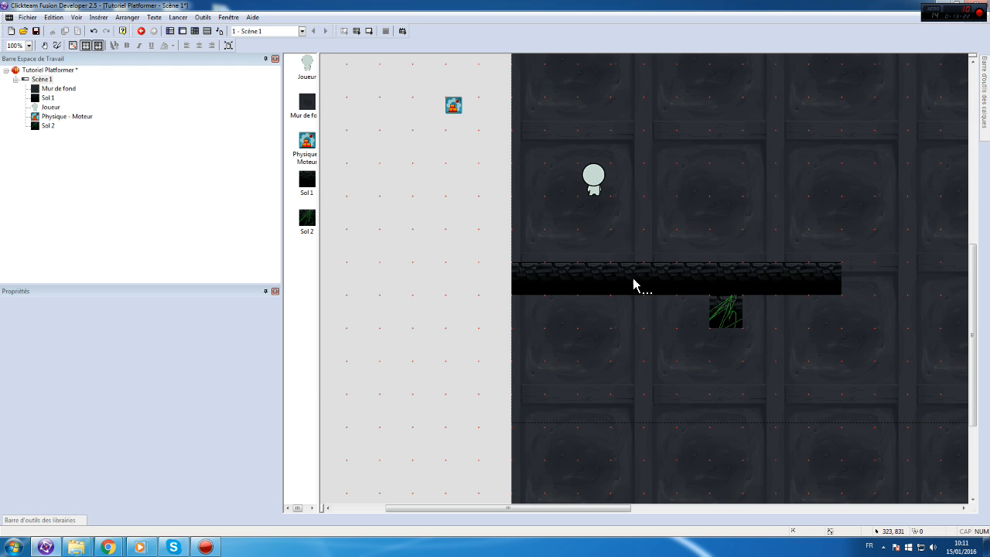
left_click(718, 315)
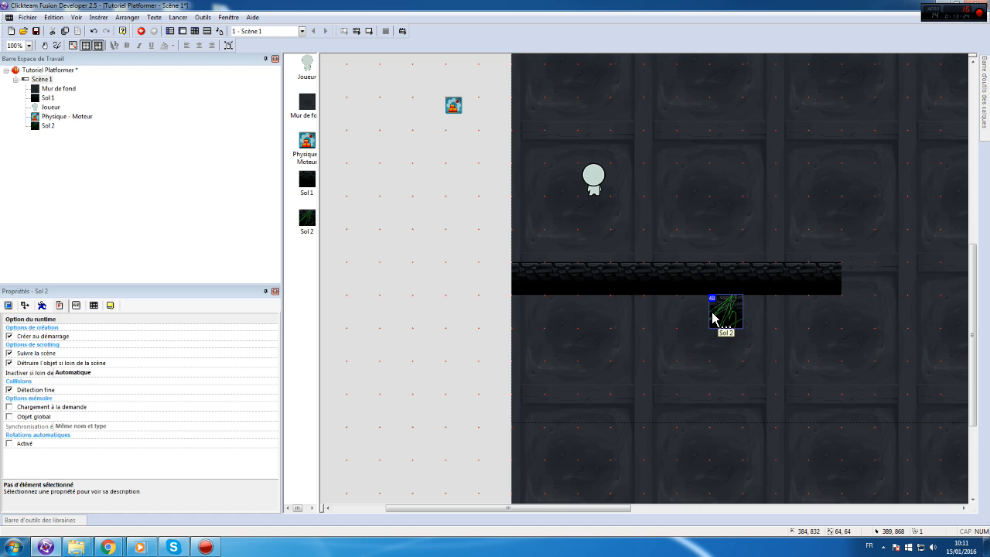
key("Delete")
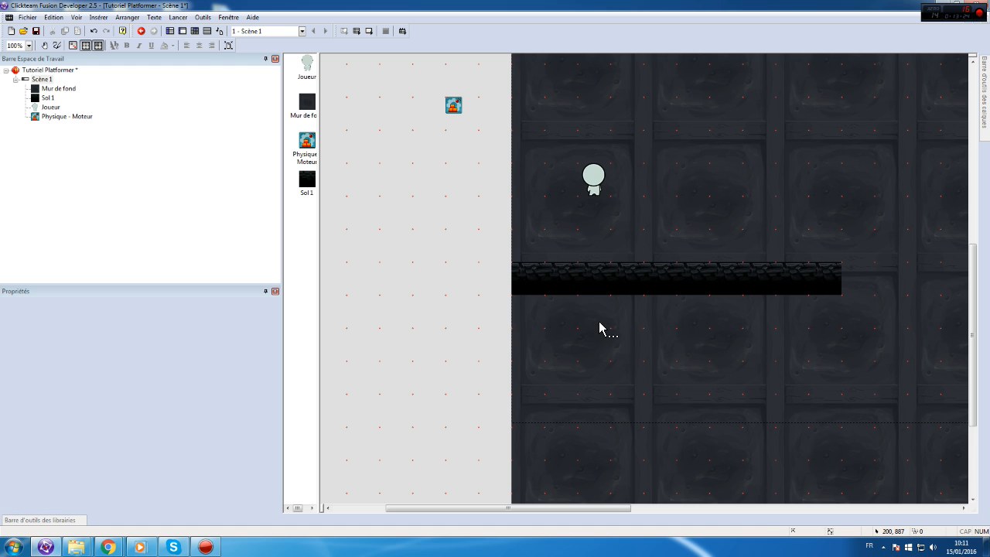
- Set Joueur's movement type to Physique - Mouvement Plate-forme
left_click(594, 192)
left_click(41, 306)
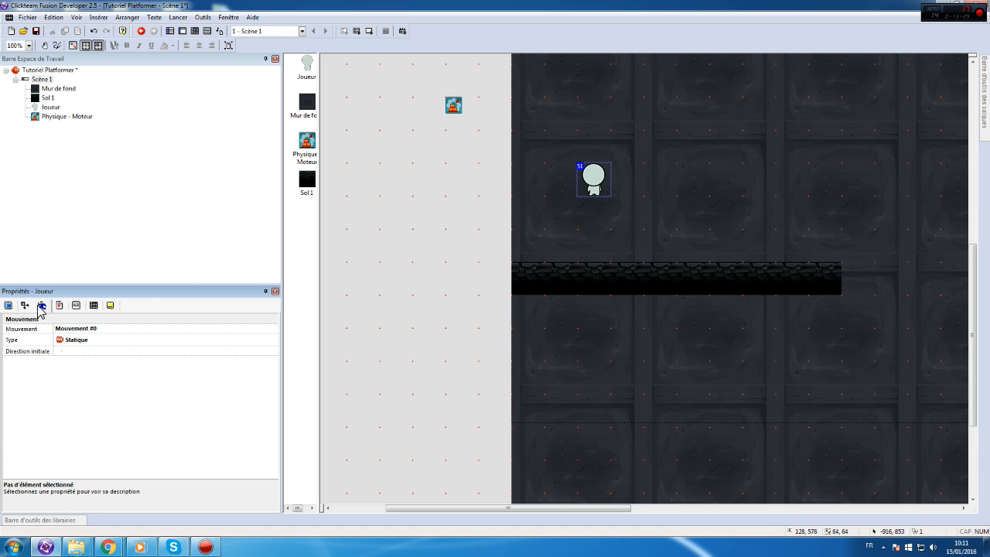
left_click(92, 340)
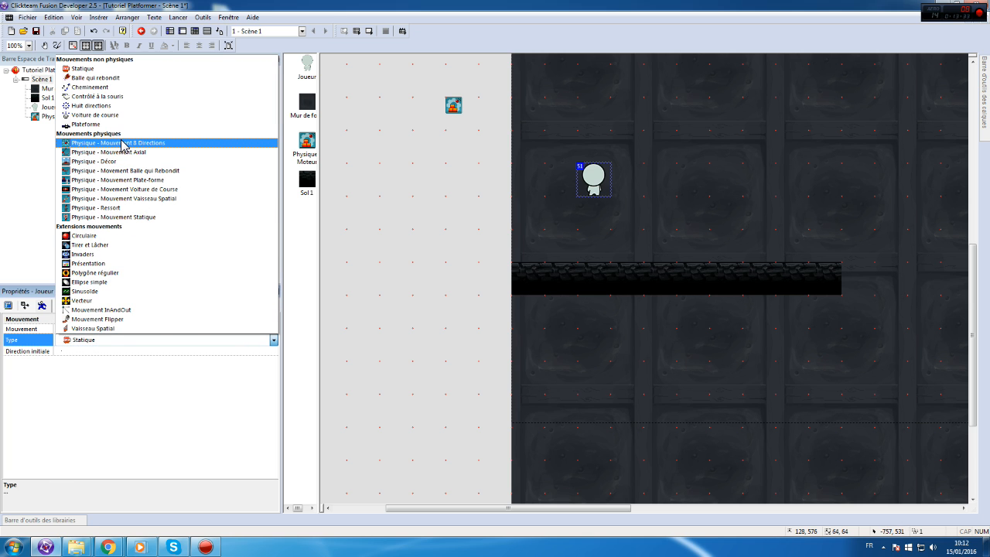
left_click(145, 180)
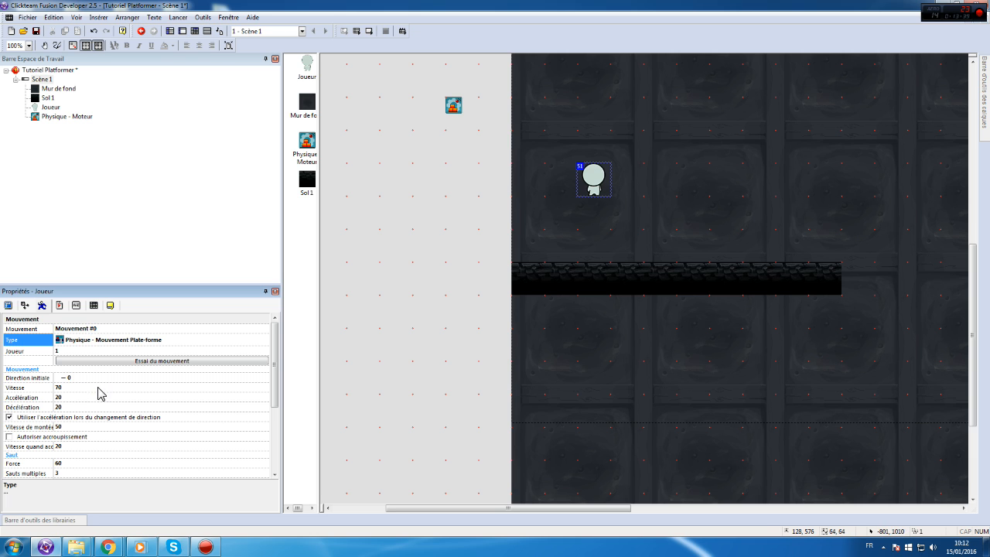
- Set Joueur's movement speed to 50, acceleration to 35 and deceleration to 25
left_click(72, 389)
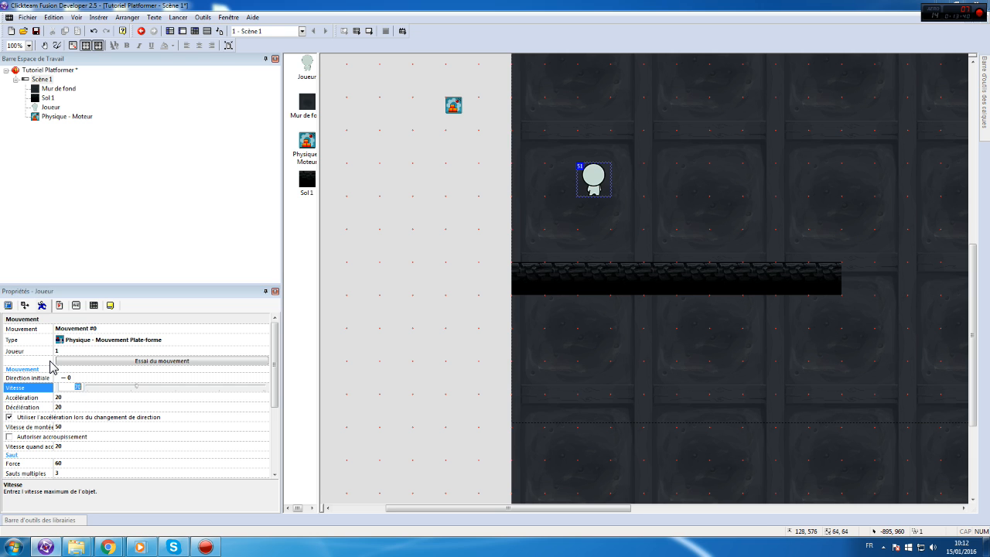
left_click(79, 397)
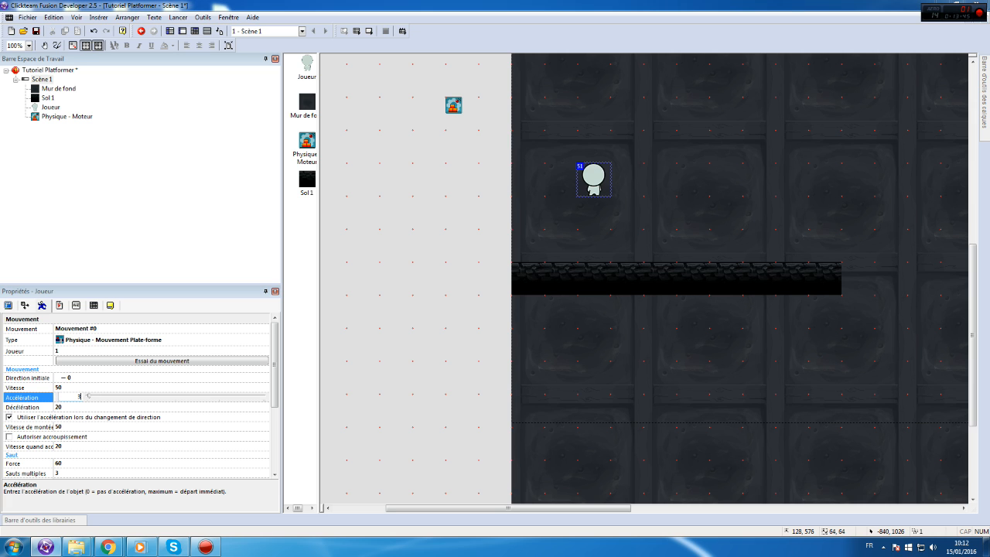
key("Return")
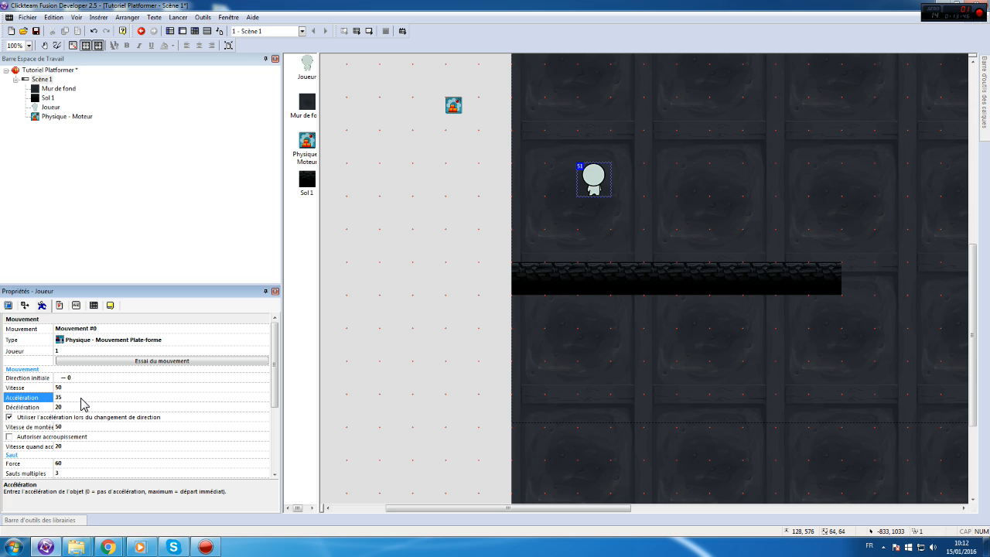
left_click(70, 407)
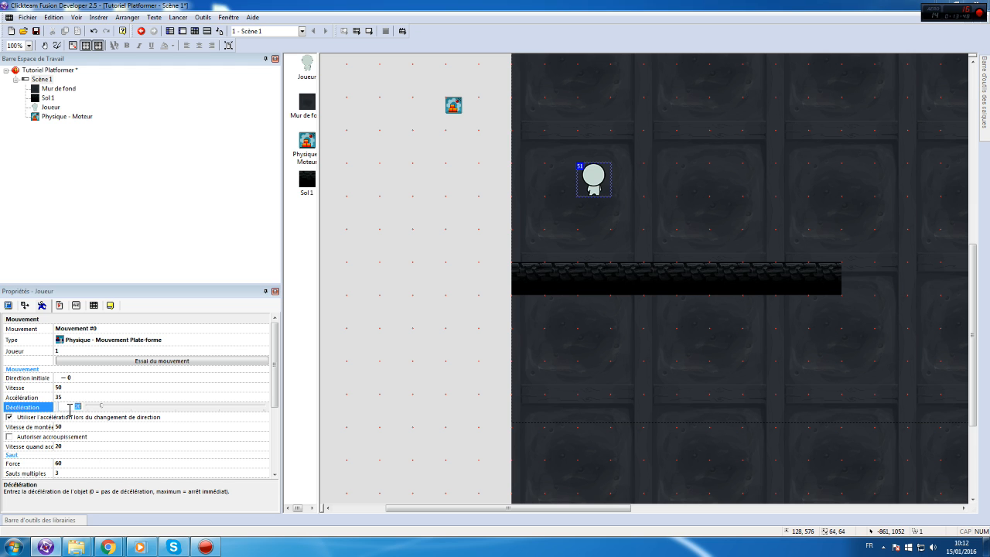
key("Return")
- Set Joueur's jump force to 70
scroll(72, 411, "down", 2)
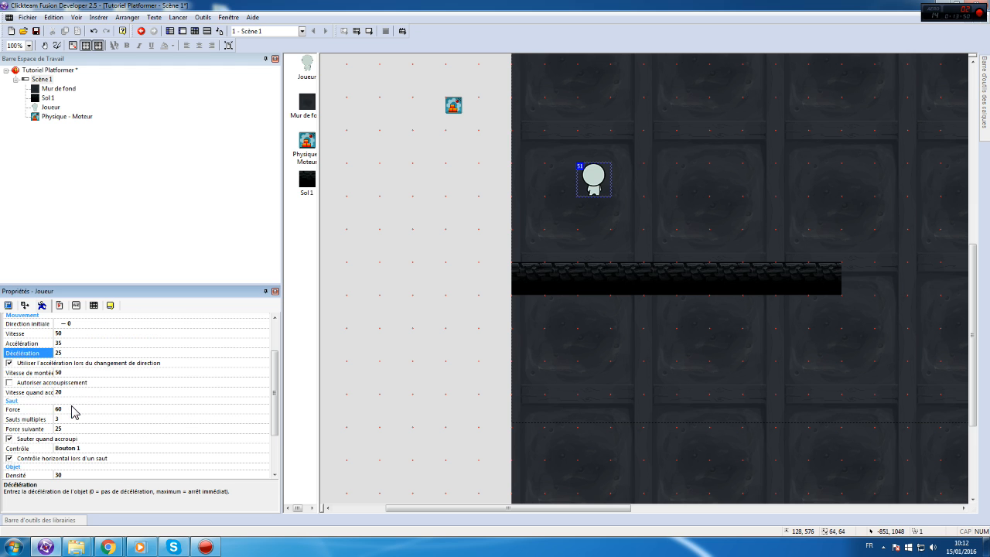
left_click(78, 410)
type("7")
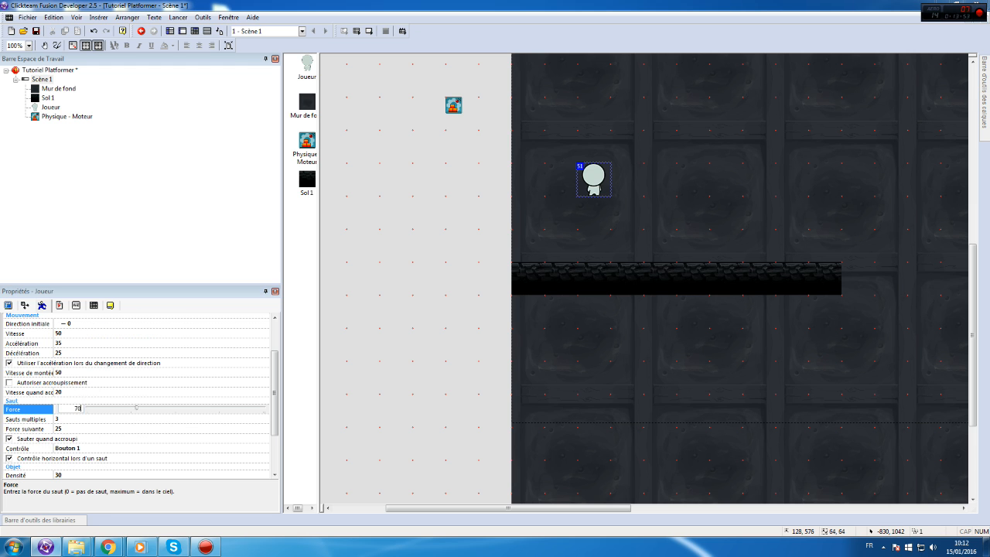
type("0")
key("Return")
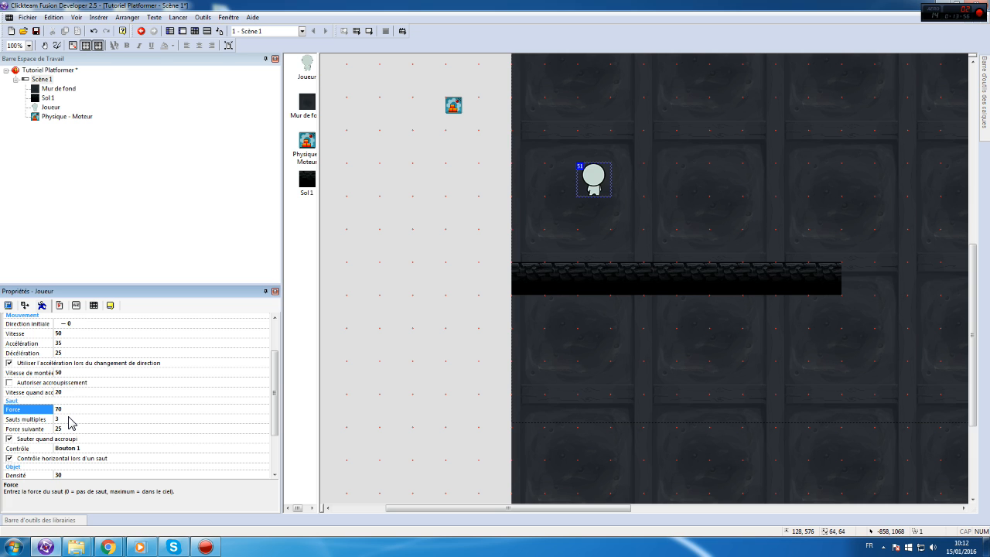
- Test-run the scene to check how Joueur behaves on the floor, and close the run
left_click(480, 226)
left_click(590, 178)
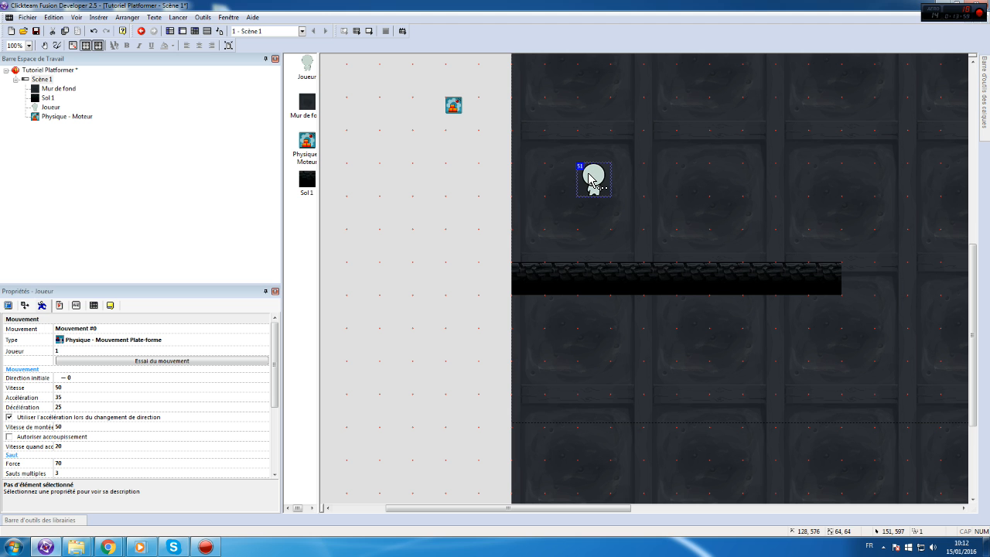
left_click(177, 17)
left_click(206, 54)
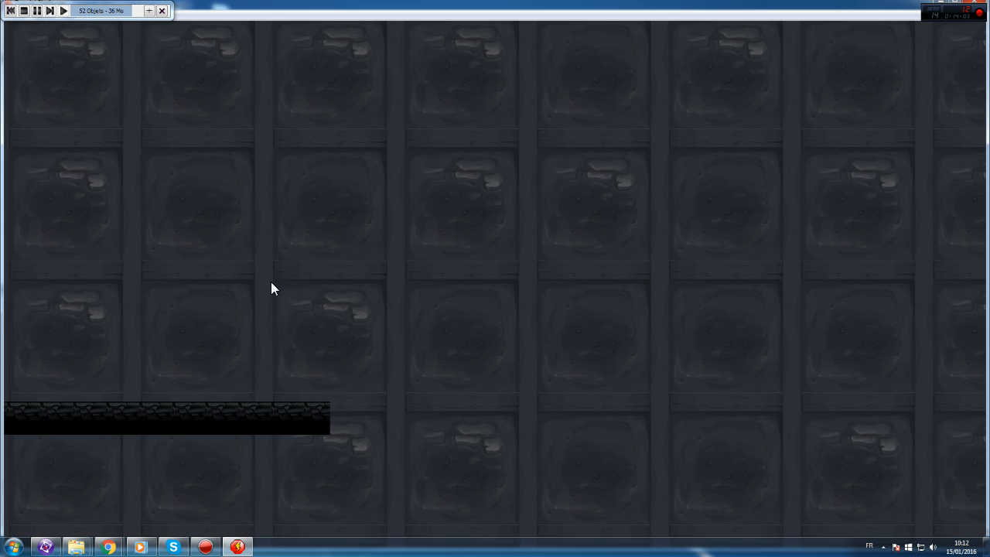
left_click(162, 11)
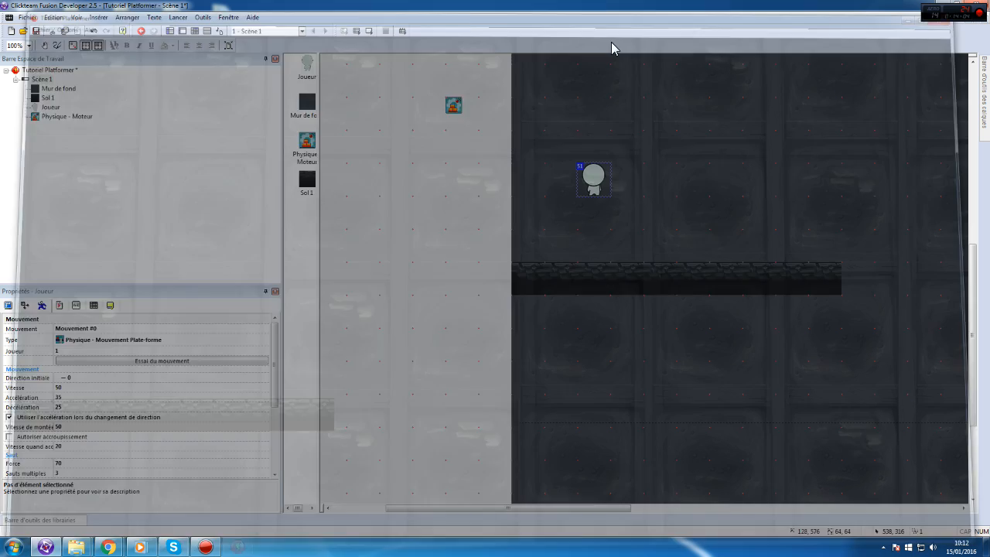
- In the scene's event editor, insert an event group titled "Gestion joueur" after the existing start-of-scene event
left_click(186, 31)
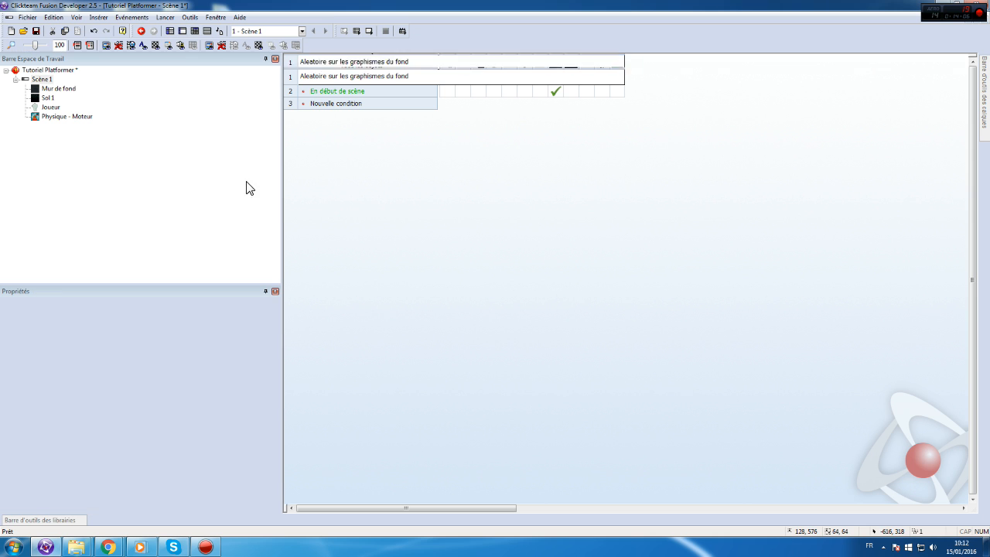
right_click(290, 105)
right_click(290, 75)
left_click(286, 91)
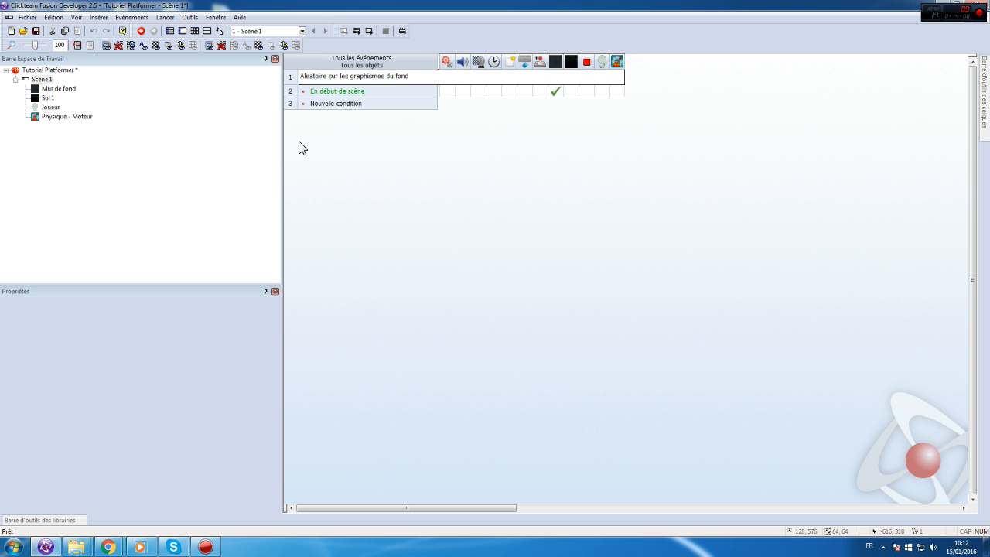
right_click(294, 101)
mouse_move(346, 133)
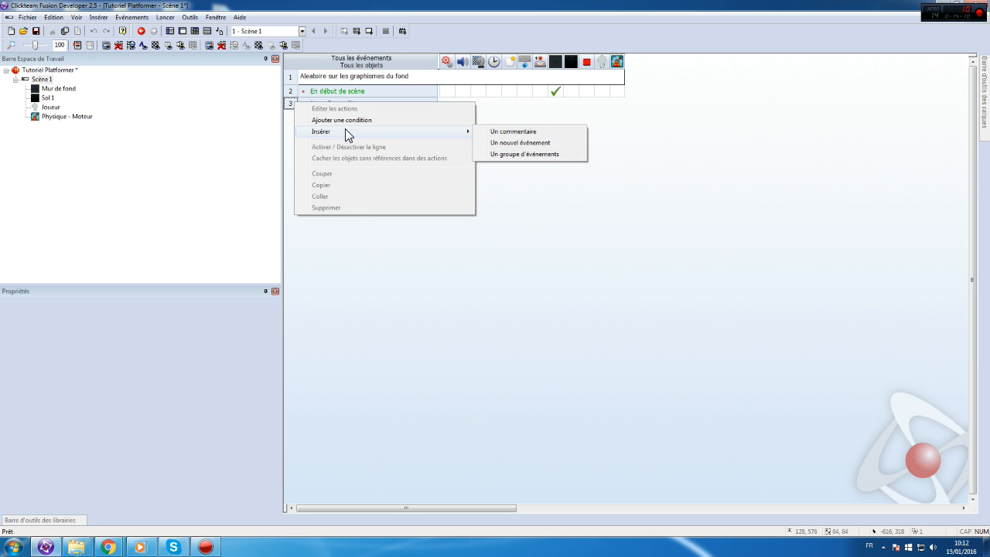
left_click(531, 157)
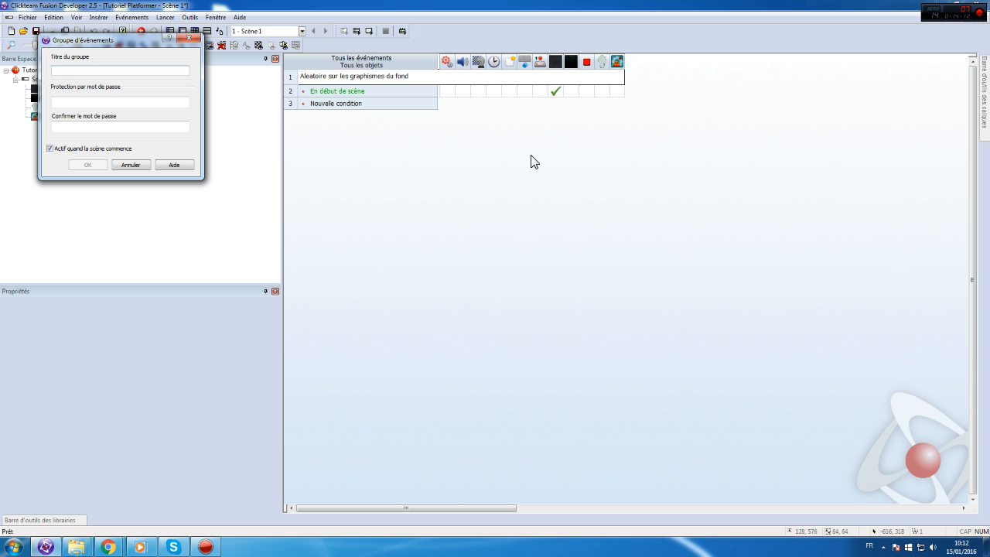
type("Gestion joueur")
key("Return")
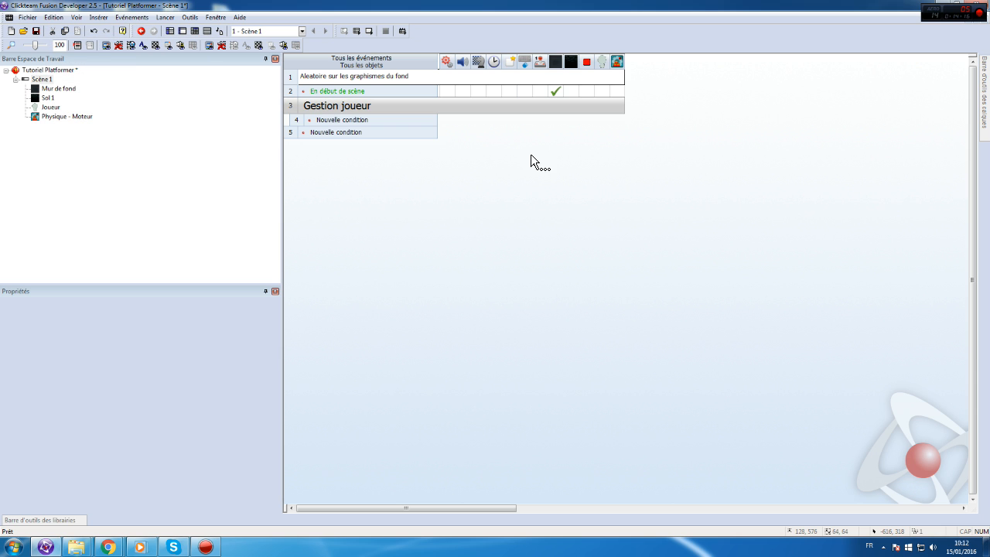
- Insert a second event group titled "Decors" below the Gestion joueur group
right_click(290, 133)
mouse_move(349, 167)
left_click(502, 192)
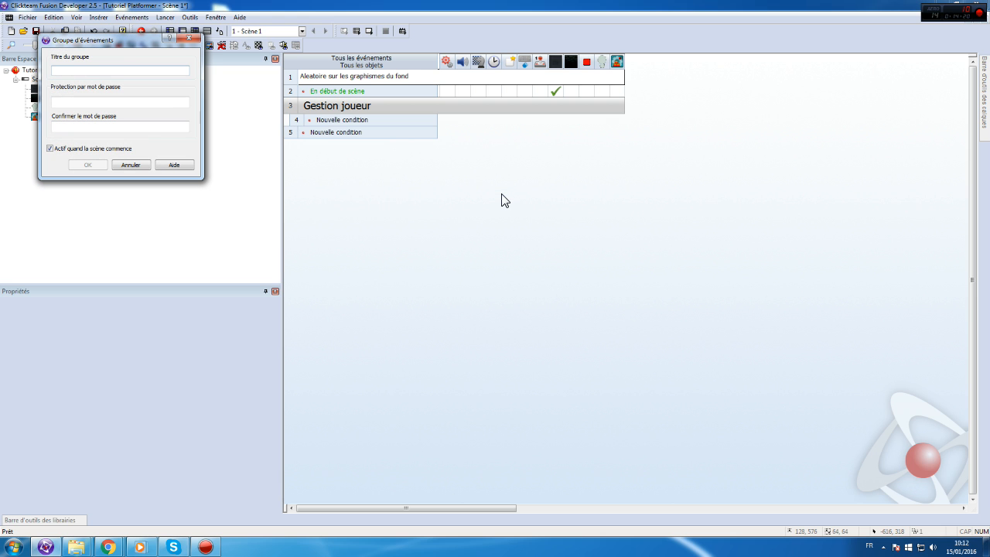
type("Decors")
key("Return")
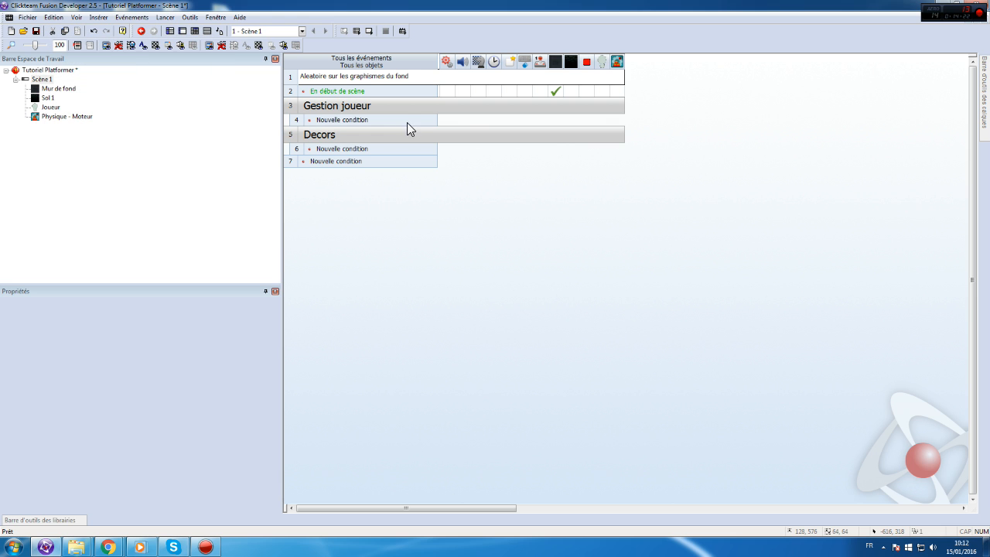
- Move the background randomising comment and its "En début de scène" event into the Decors group
left_click(291, 79)
left_click(291, 91, "ctrl")
key("ctrl+x")
left_click(298, 120)
key("ctrl+v")
left_click(337, 93)
left_click(253, 45)
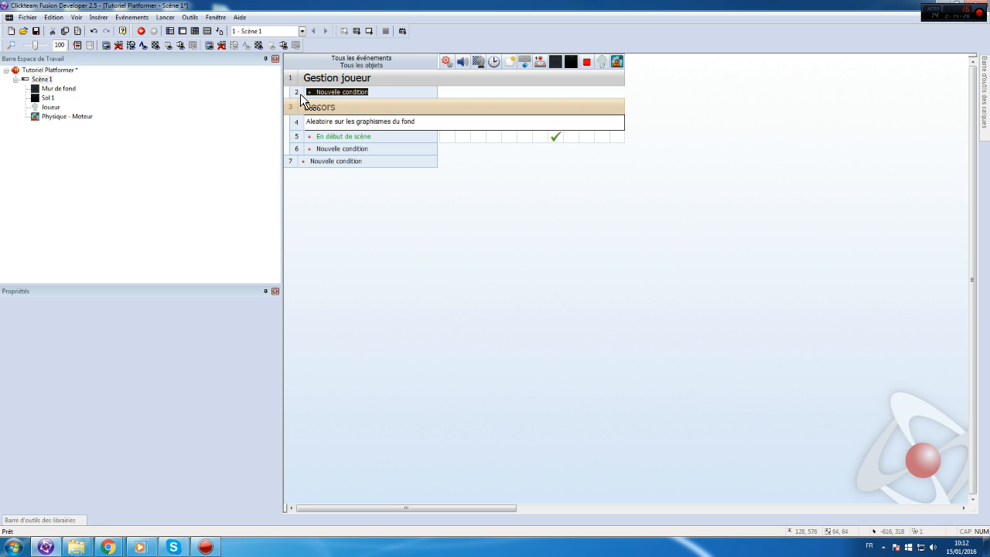
- Insert the comment "Collision joueur et sol" in the Gestion joueur group
right_click(299, 94)
mouse_move(343, 122)
left_click(581, 126)
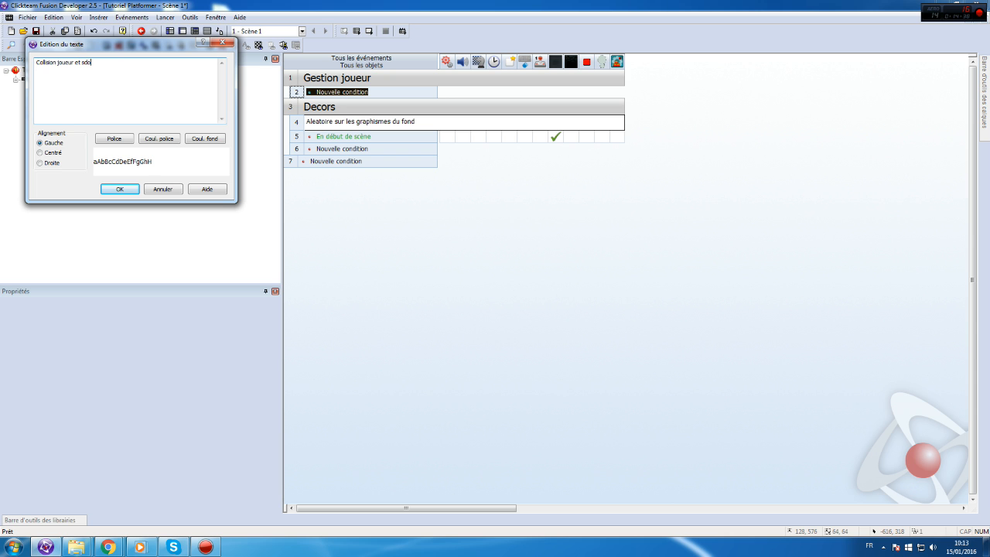
left_click(120, 189)
- Add a condition under the collision comment testing whether Joueur collides with the décor
double_click(347, 107)
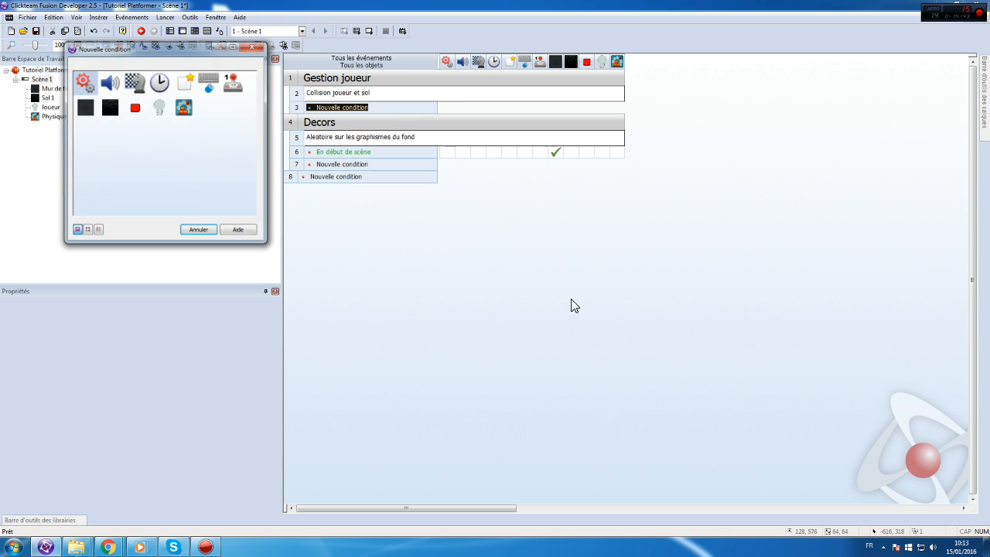
left_click(157, 115)
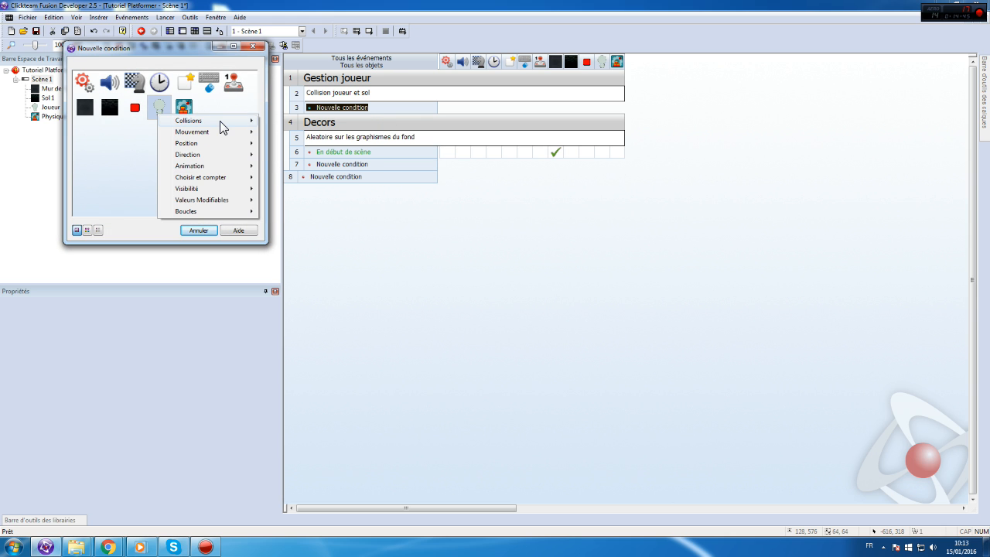
mouse_move(223, 122)
left_click(327, 153)
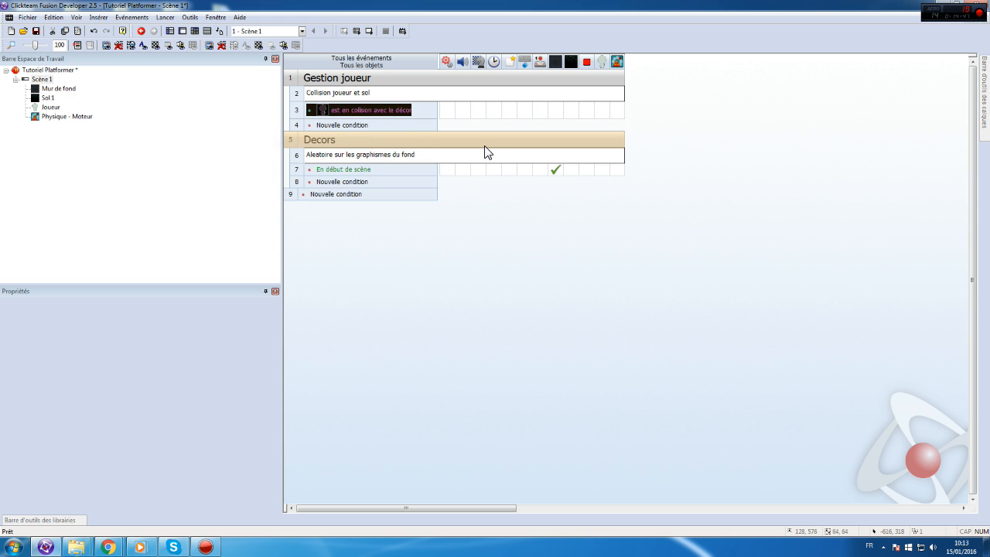
- Give the décor collision event the Stop movement action on Joueur
left_click(607, 106)
mouse_move(685, 114)
left_click(753, 113)
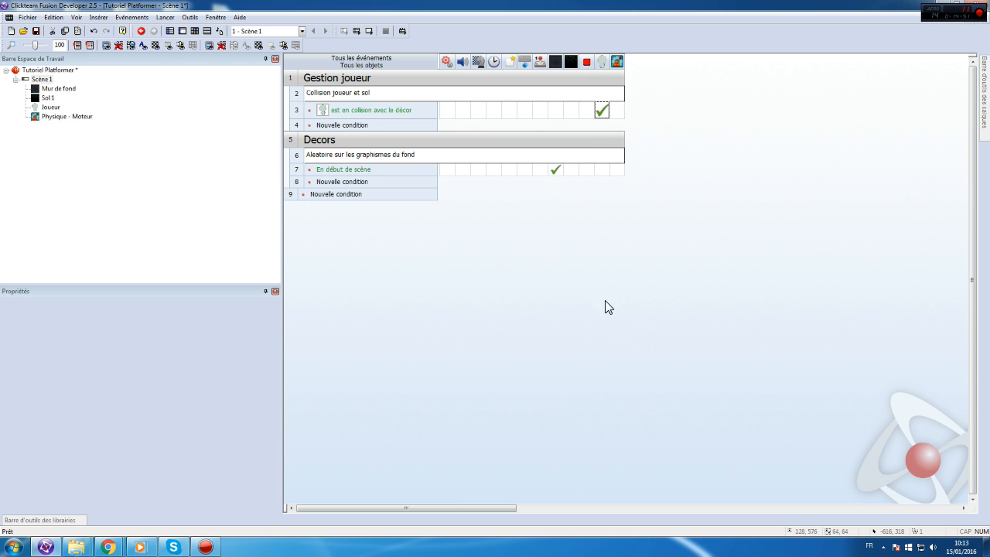
left_click(601, 111)
mouse_move(650, 114)
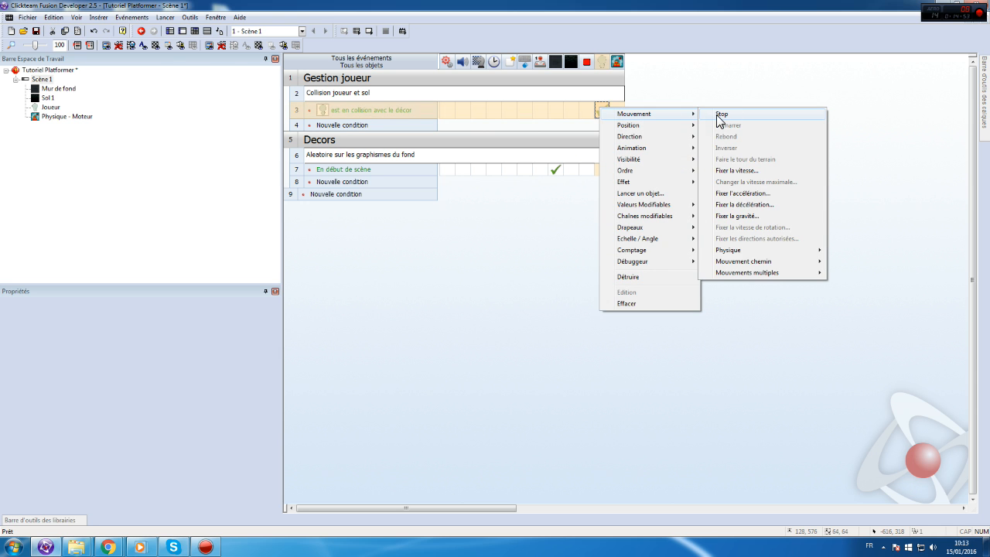
left_click(731, 117)
- Run the scene from its editor, test Joueur walking both ways and jumping on the floor, and close the run
double_click(40, 79)
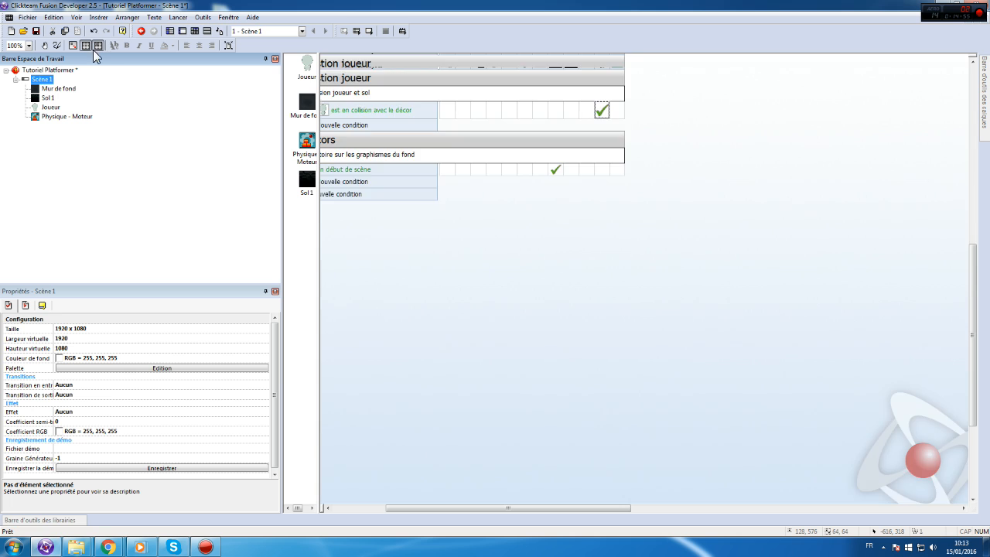
left_click(165, 17)
left_click(193, 53)
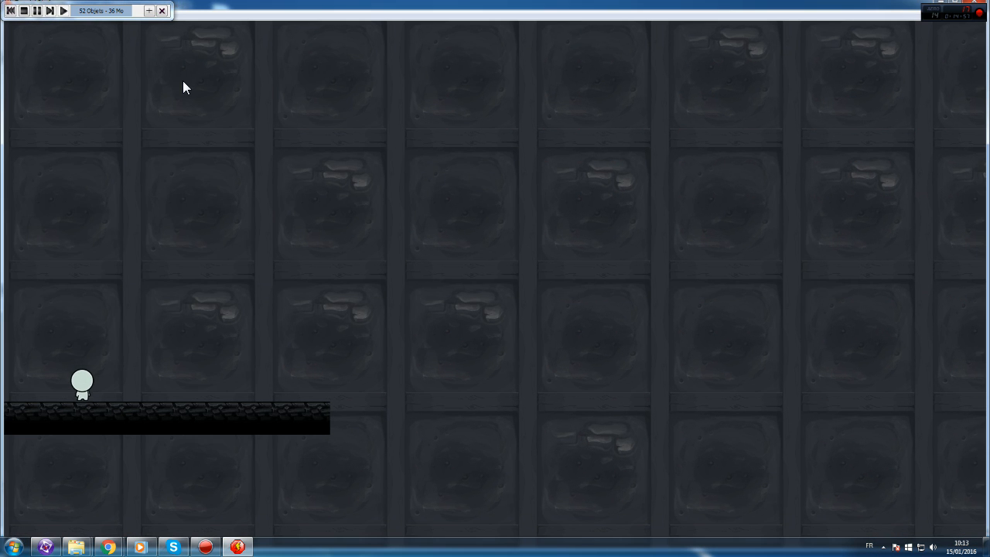
key("Right")
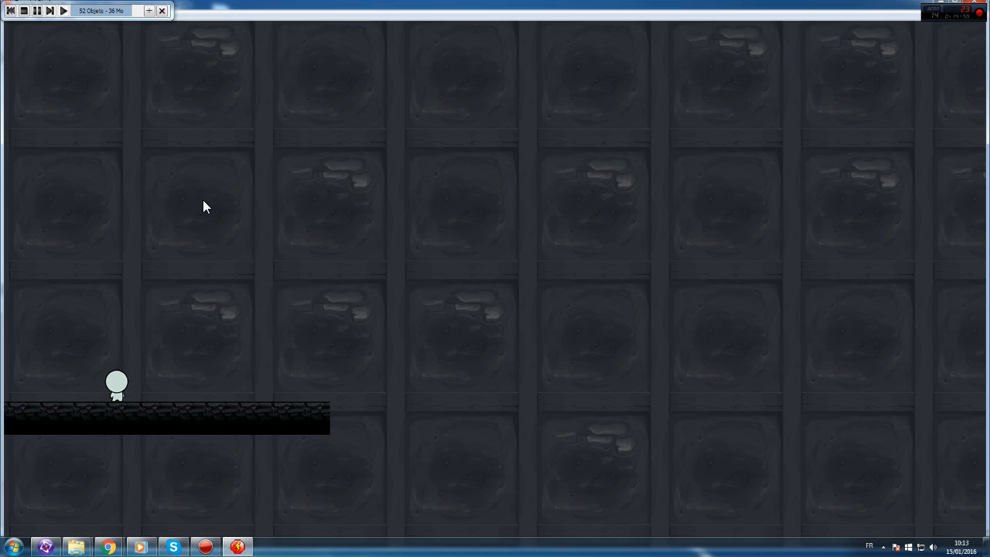
key("space")
key("Left")
key("space")
key("Right")
key("Right")
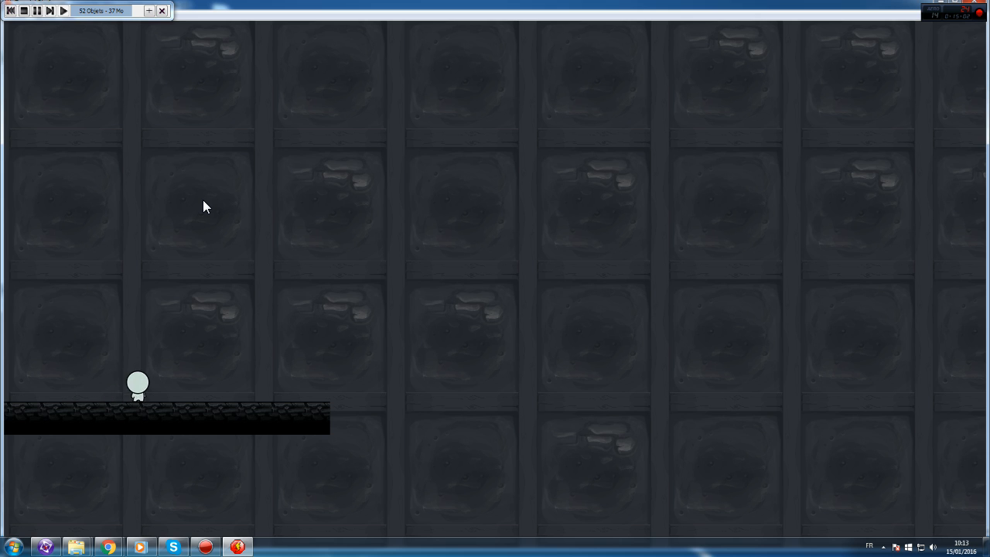
key("space")
key("Left")
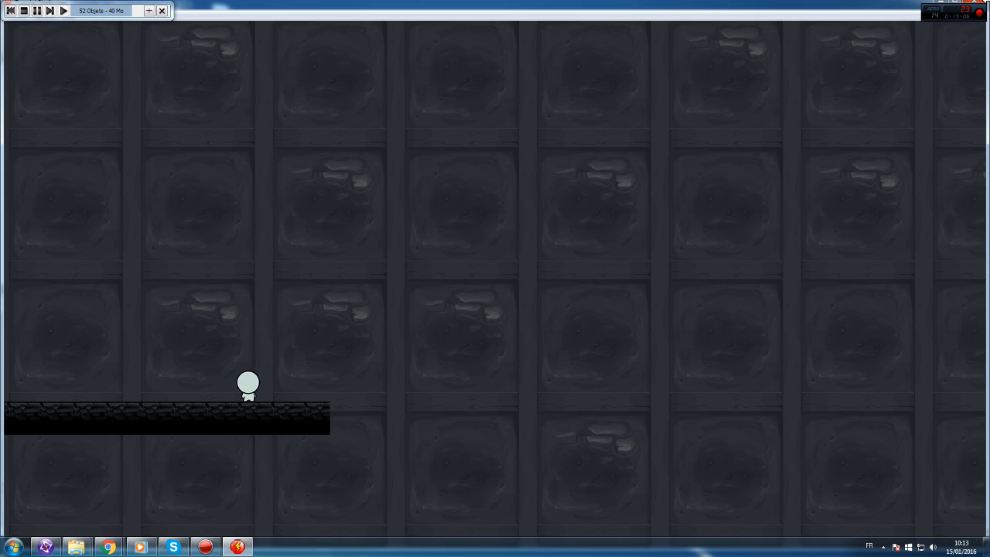
left_click(975, 2)
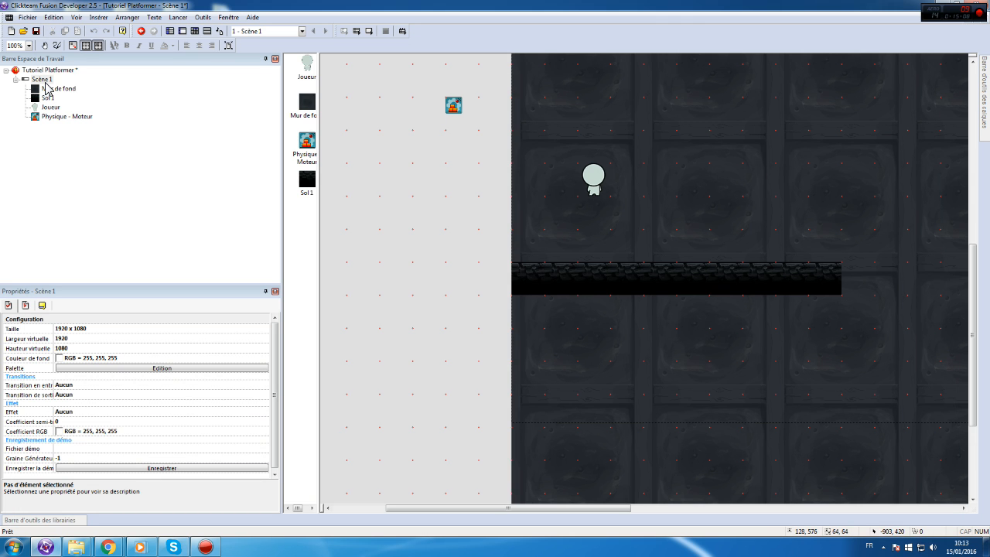
- Create the opposite, left-facing direction for Joueur's Arrêté animation and apply vertical symmetry to its images
double_click(597, 188)
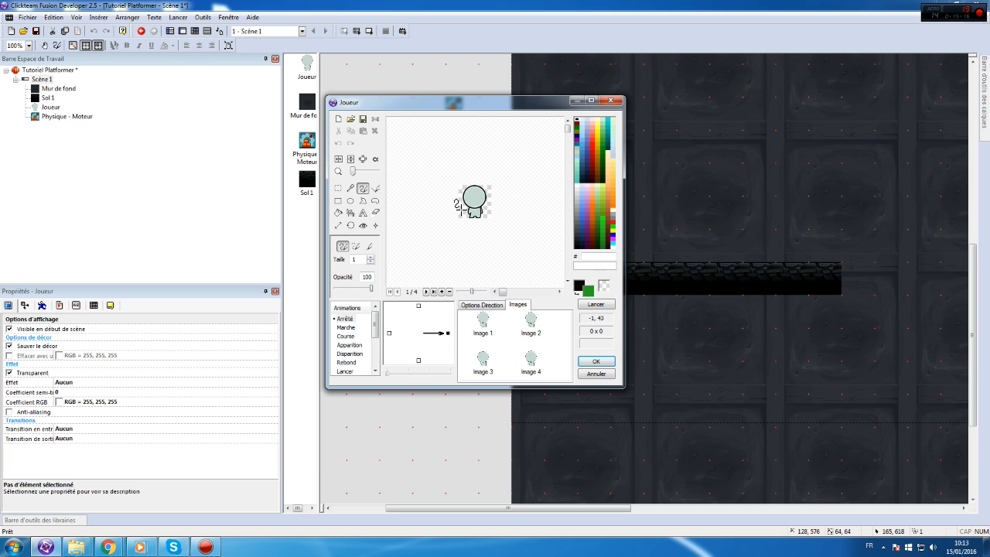
right_click(449, 334)
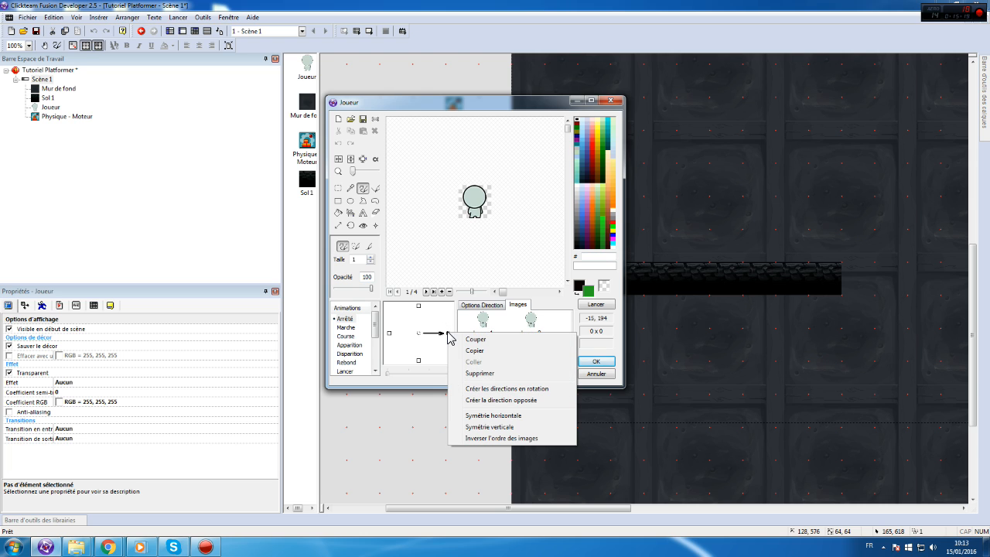
left_click(533, 400)
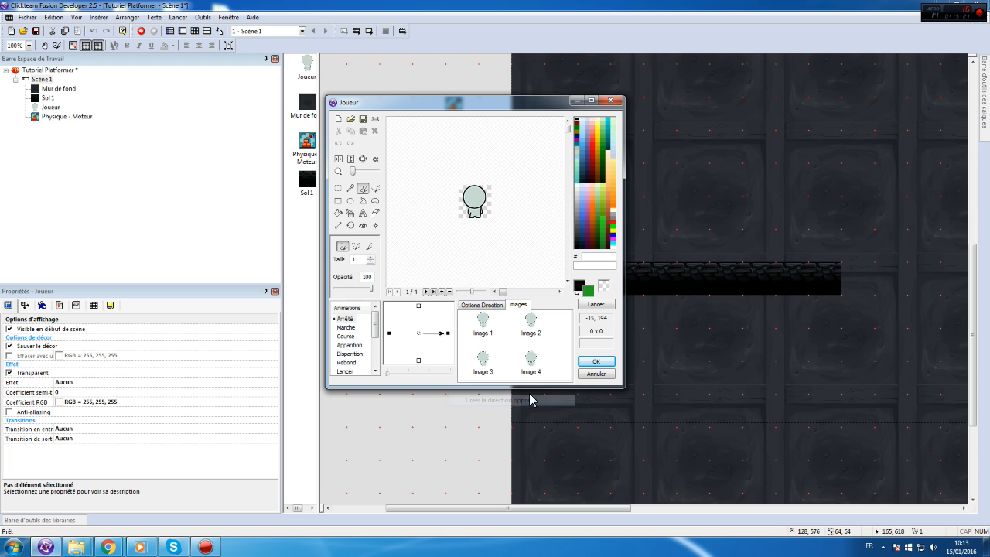
left_click(389, 333)
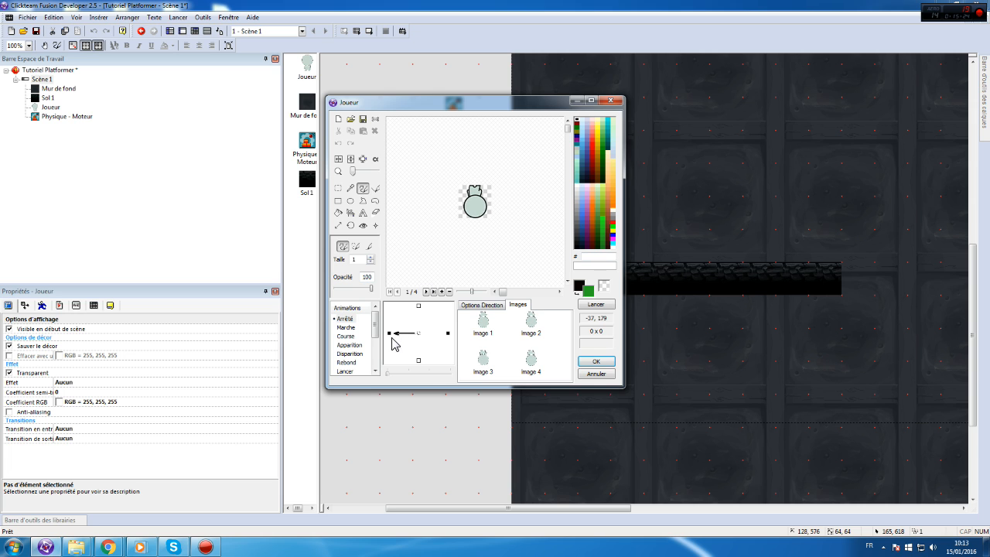
right_click(389, 334)
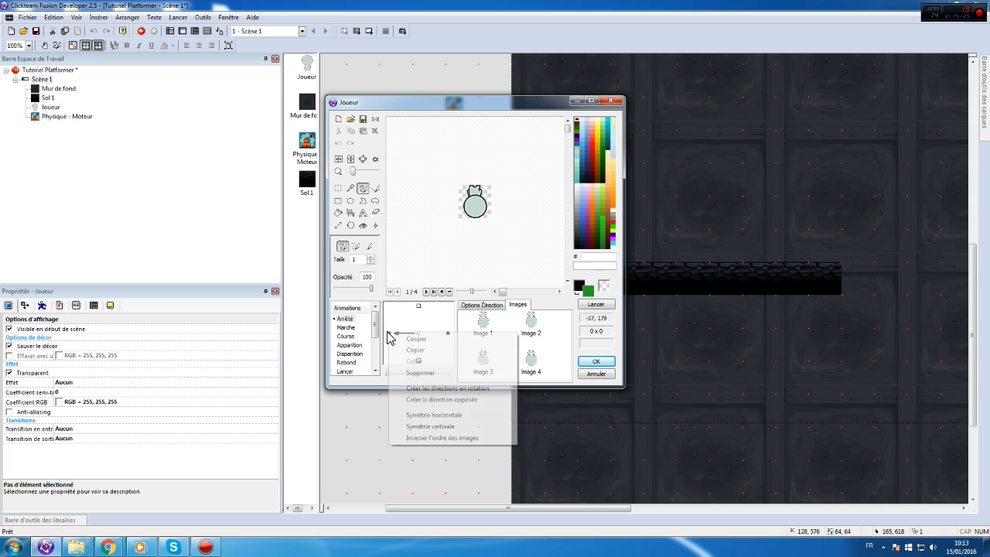
left_click(452, 426)
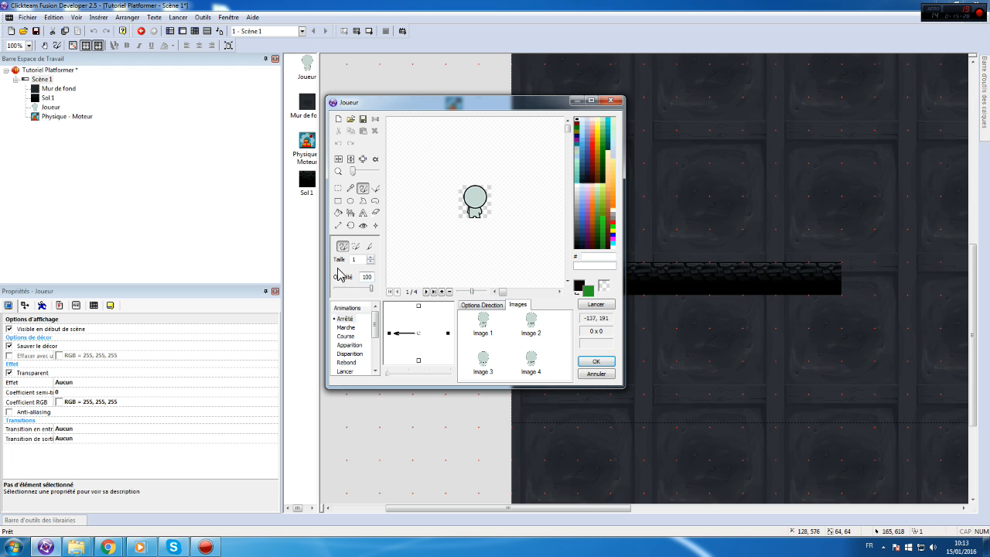
- Open the first frame, 00, from the run folder as the source for Joueur's Course animation
left_click(346, 335)
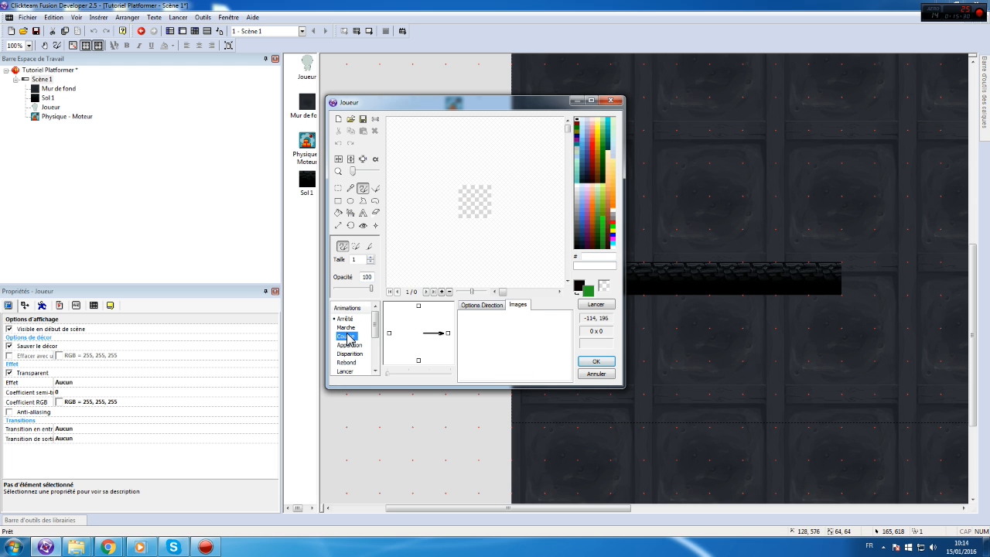
left_click(350, 118)
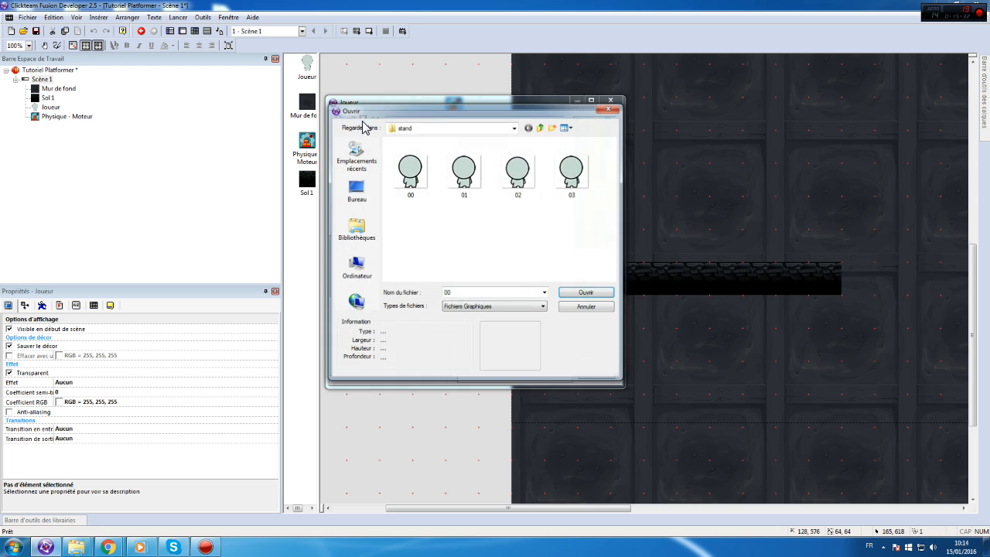
left_click(541, 128)
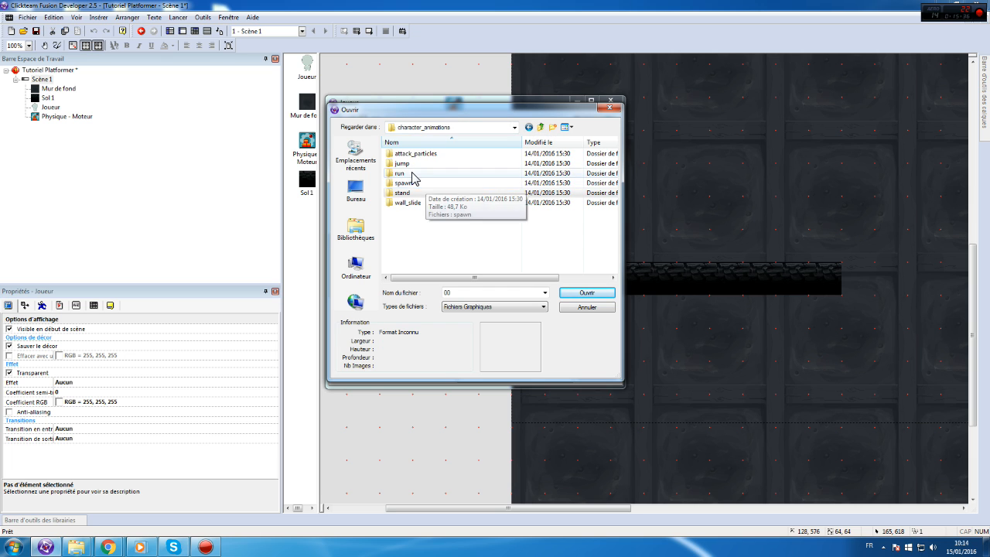
double_click(409, 172)
double_click(410, 175)
- Import the run frames as an animation with both hot spot and action point set to Bas-milieu
left_click(381, 233)
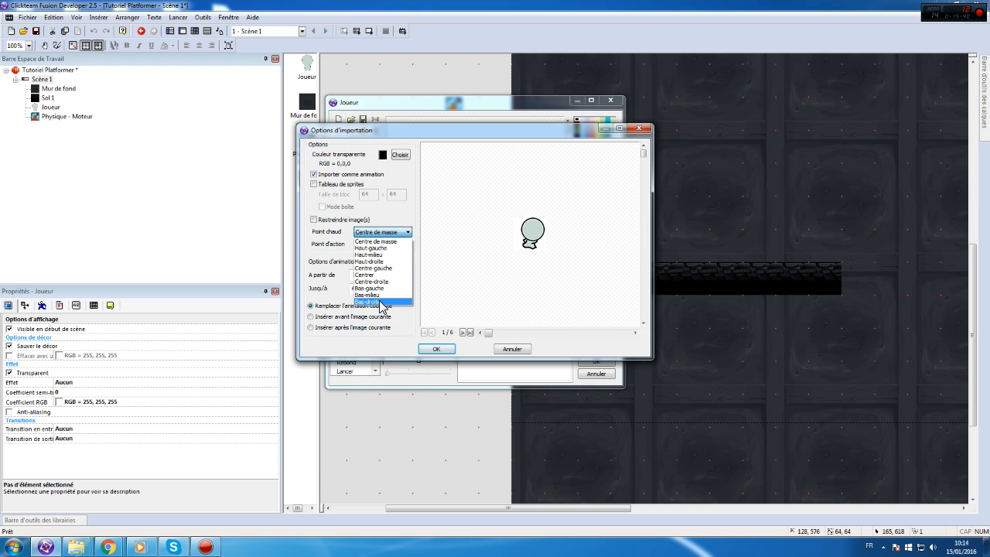
left_click(376, 294)
left_click(381, 244)
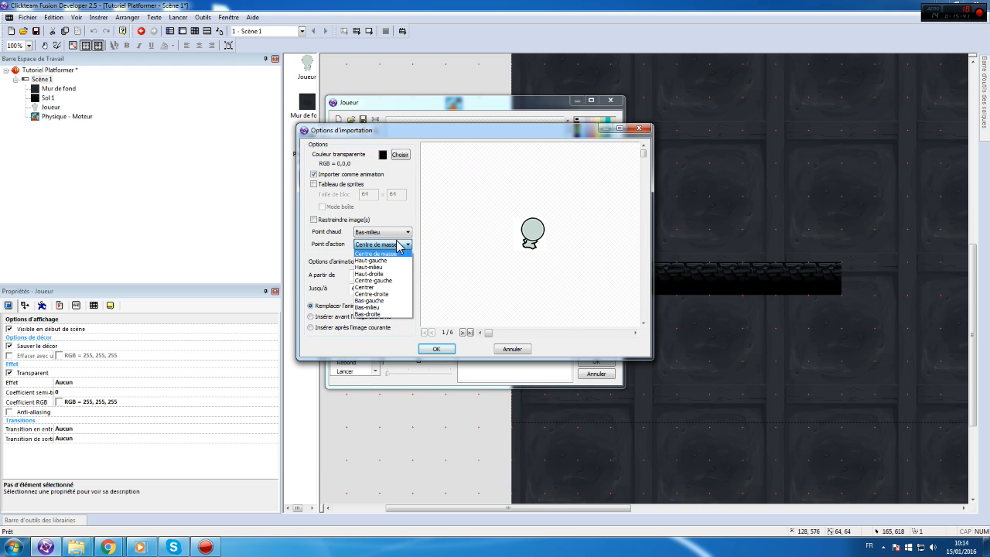
left_click(376, 307)
left_click(436, 349)
left_click(484, 334)
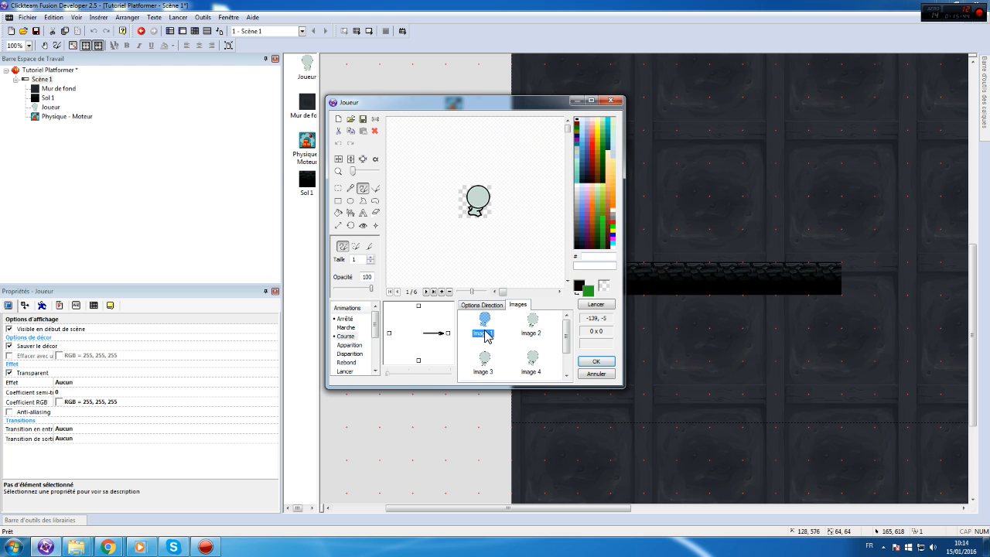
- Set the Course direction's minimum speed to 15 and maximum speed to 20, and make it loop
left_click(489, 305)
double_click(470, 350)
type("20")
double_click(469, 329)
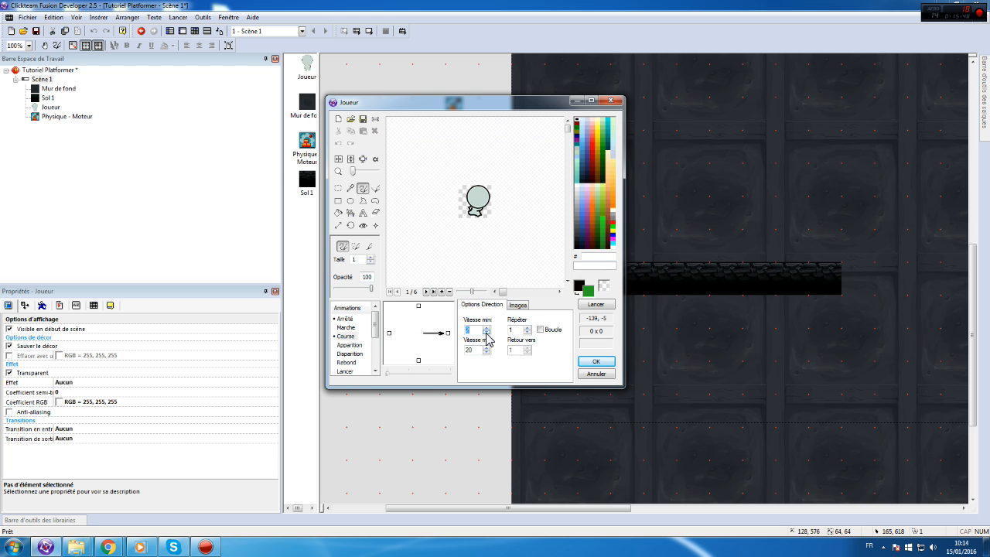
type("15")
left_click(547, 332)
- Create the opposite, left-facing direction for the Course animation and apply vertical symmetry to its images
right_click(448, 338)
left_click(506, 402)
left_click(389, 334)
right_click(389, 334)
left_click(451, 432)
left_click(517, 304)
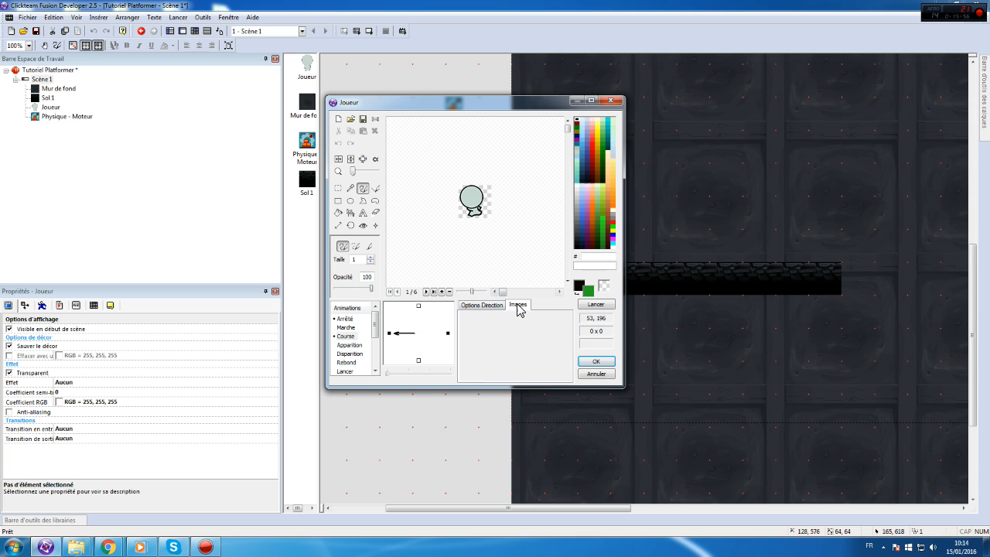
- Compare the Marche and Course animations and check the Course direction's speed and loop options
left_click(350, 337)
left_click(346, 328)
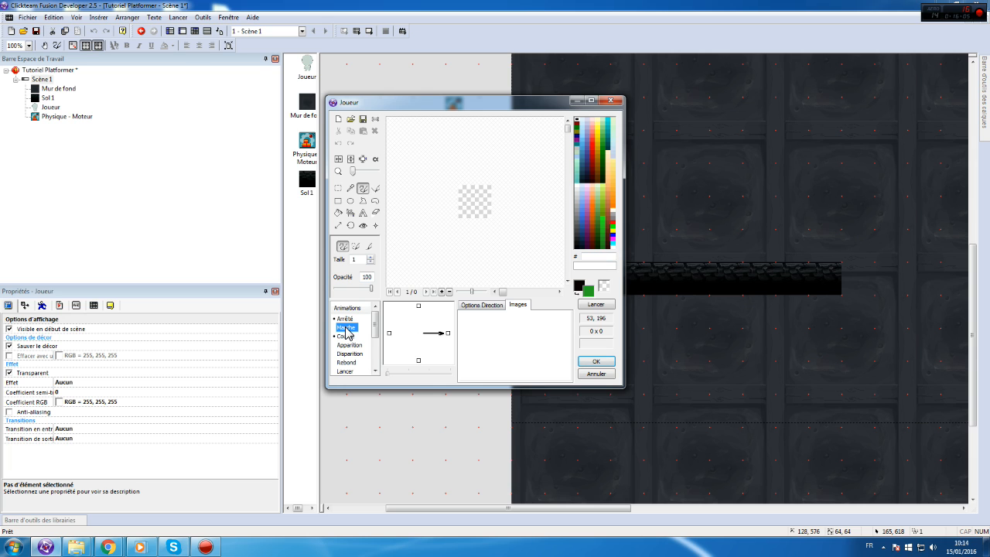
left_click(349, 336)
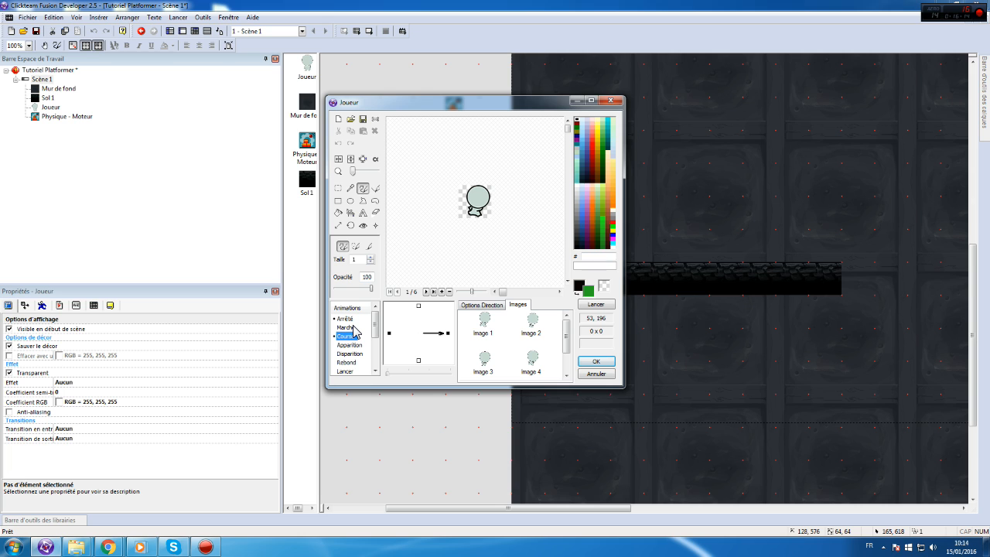
left_click(351, 328)
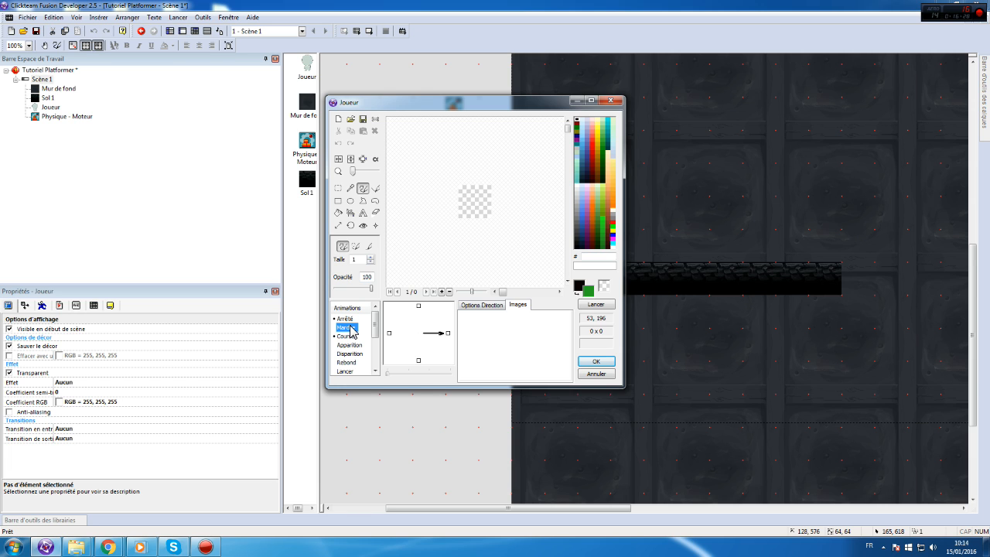
left_click(357, 336)
left_click(345, 328)
left_click(347, 336)
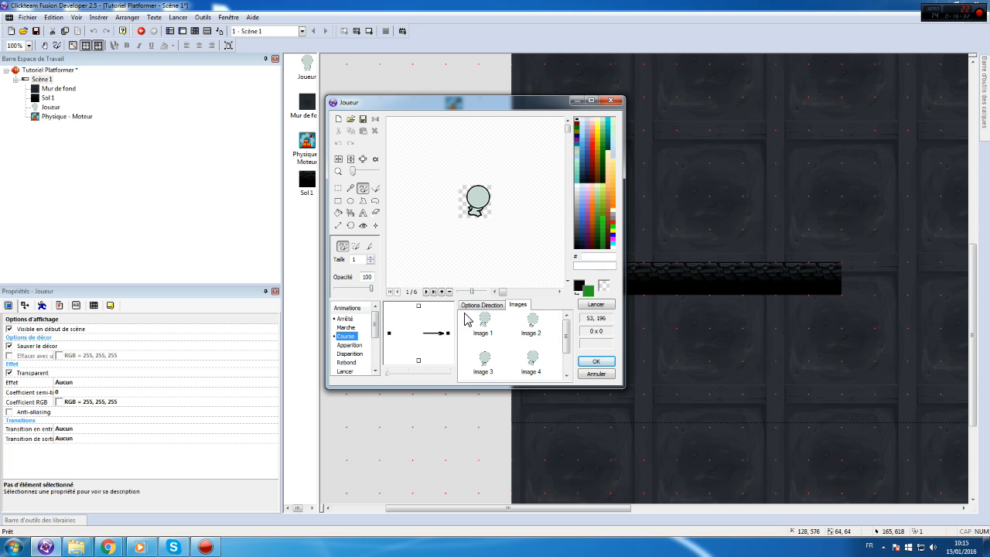
left_click(482, 305)
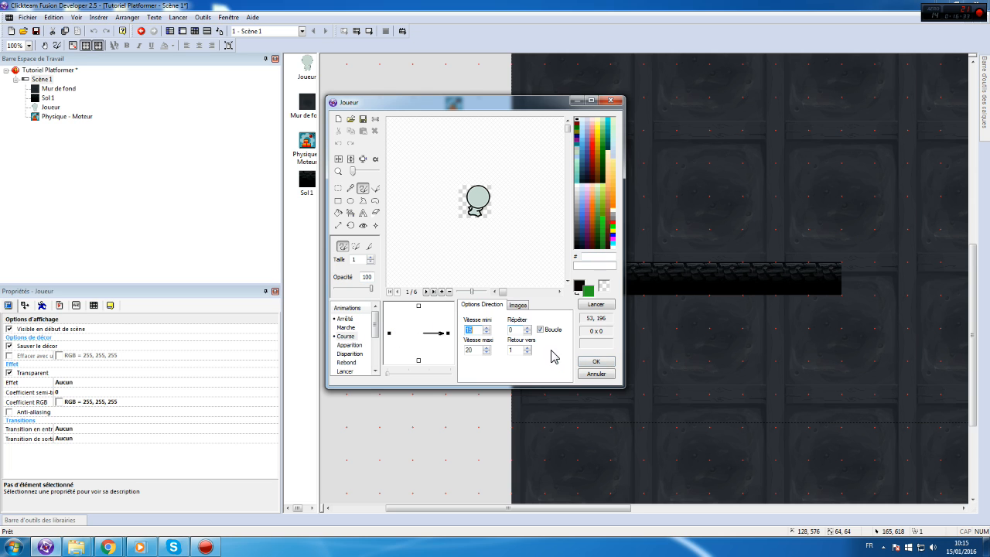
- Open the image from the character_animations jump folder as the source for Joueur's Saut animation
left_click(346, 370)
scroll(355, 364, "down", 2)
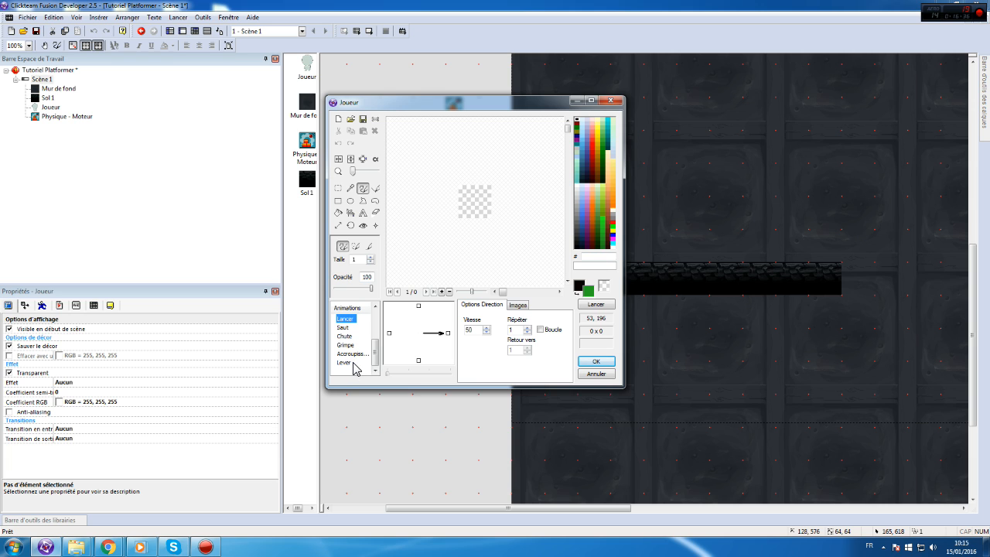
left_click(345, 328)
left_click(517, 304)
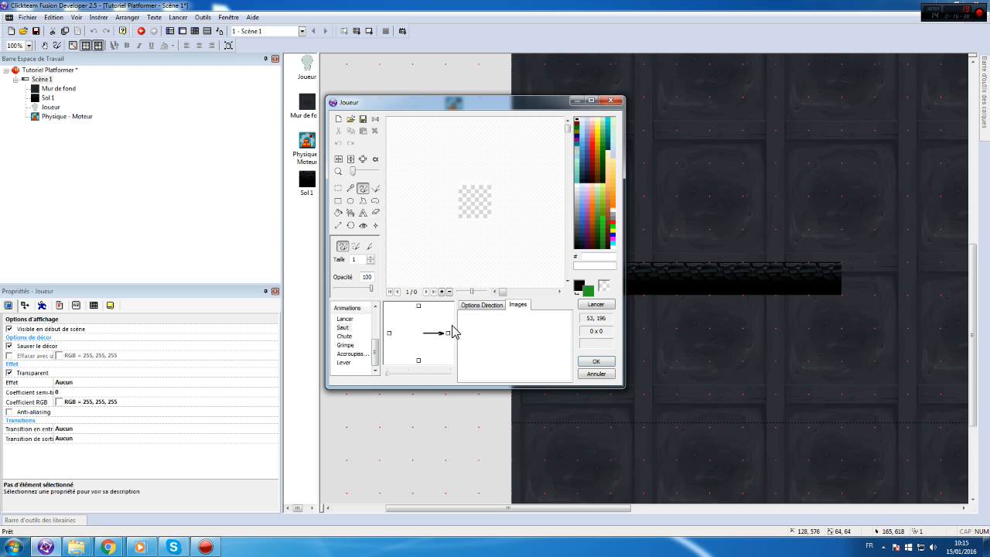
left_click(350, 118)
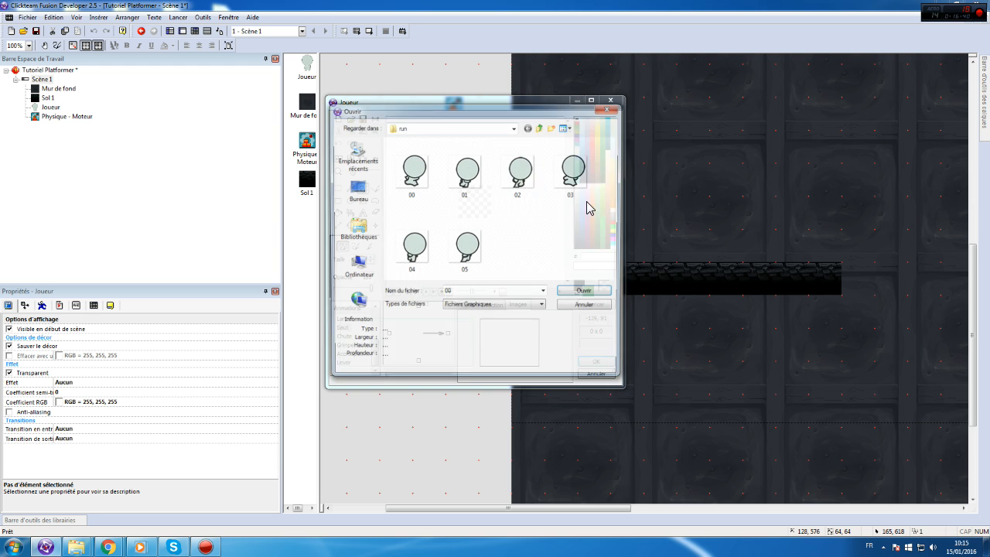
left_click(541, 127)
double_click(412, 164)
left_click(419, 181)
double_click(419, 182)
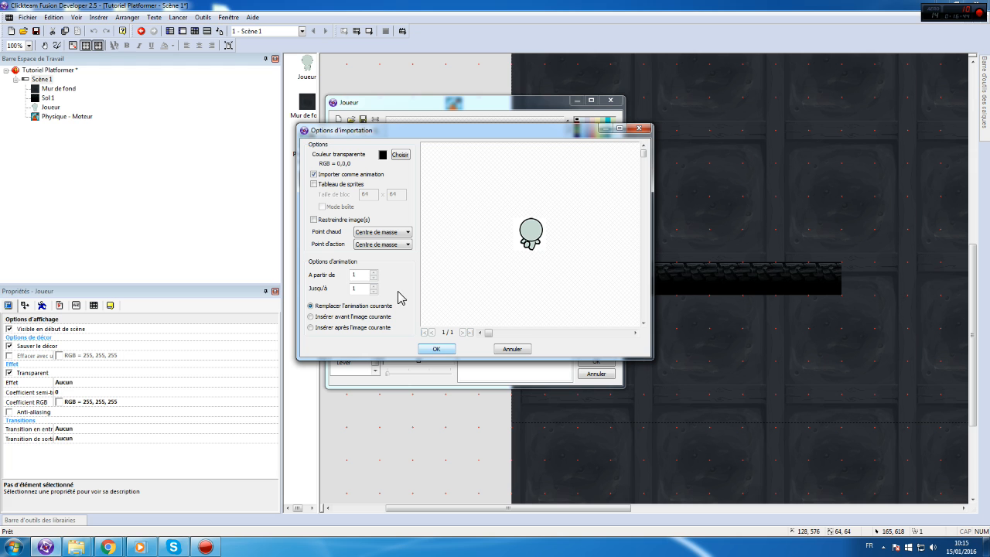
- Import the jump image with both hot spot and action point set to Bas-milieu
left_click(375, 232)
left_click(375, 296)
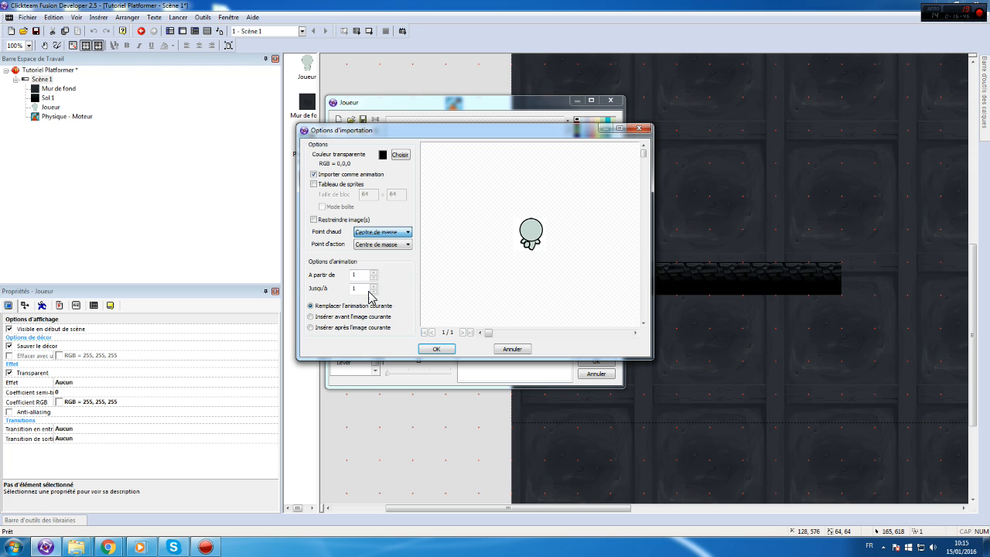
left_click(367, 245)
left_click(370, 313)
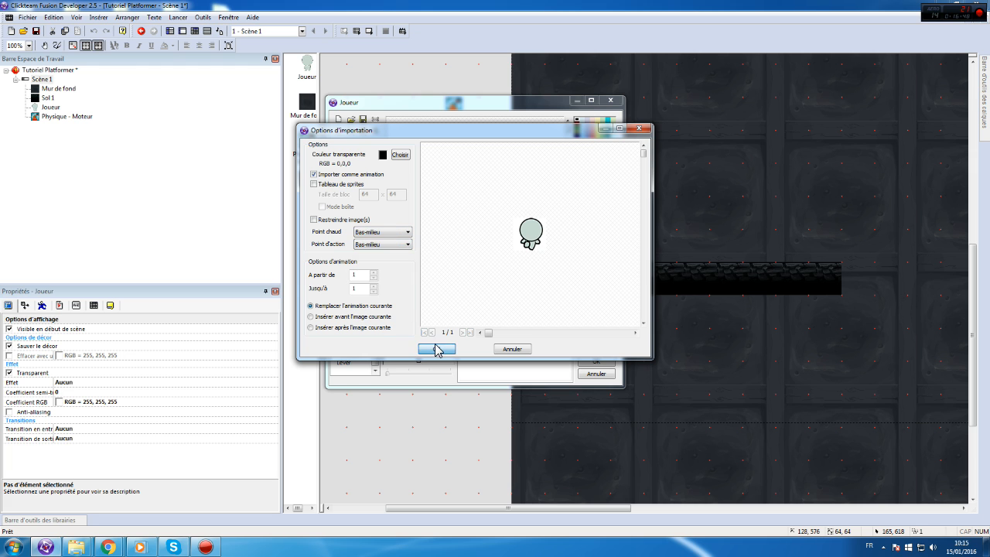
left_click(437, 348)
- Check the Saut animation's direction options and image, and confirm the changes to Joueur's animations
left_click(480, 305)
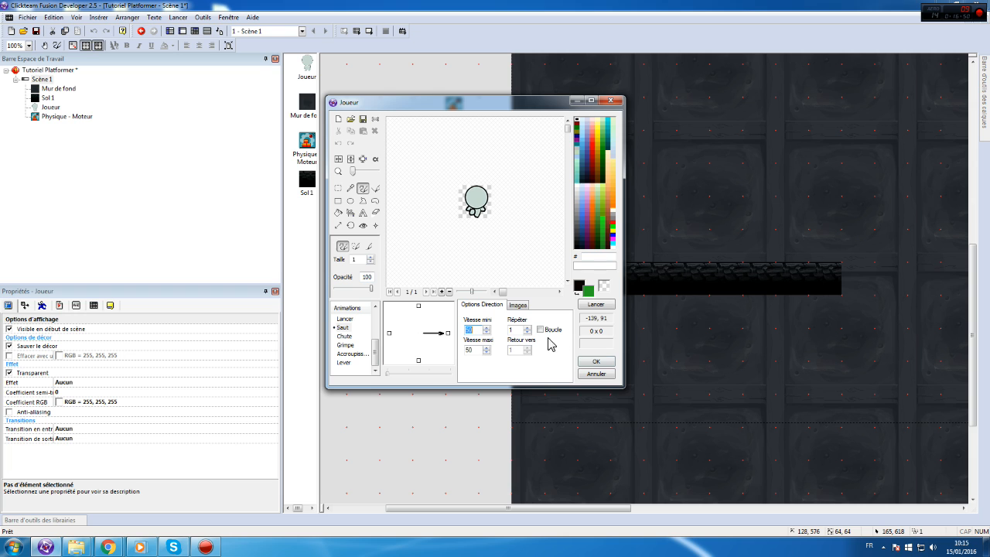
left_click(517, 307)
right_click(447, 336)
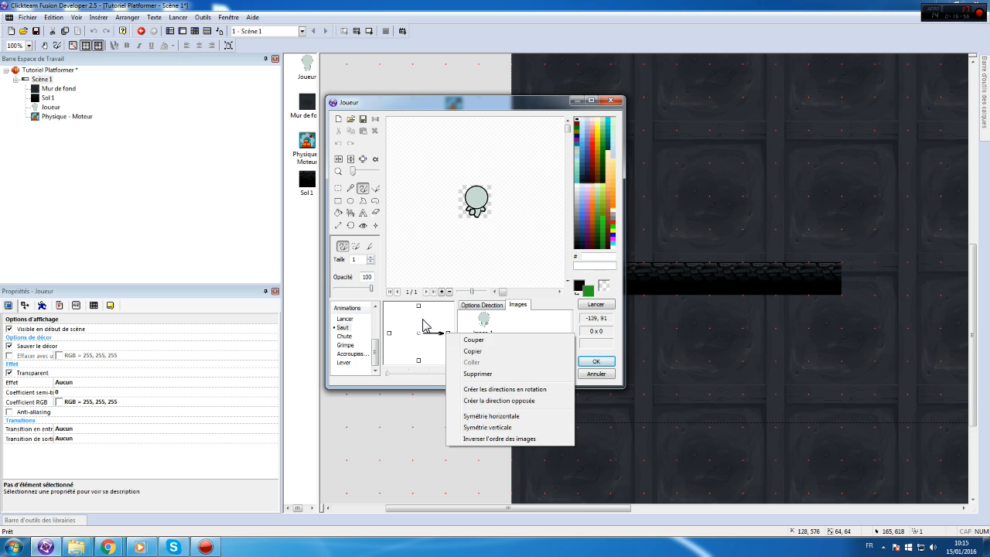
left_click(501, 433)
key("Return")
- Run the scene, test Joueur's running and jumping animations in both directions, and close the run
left_click(178, 17)
left_click(192, 53)
key("Right")
key("shift")
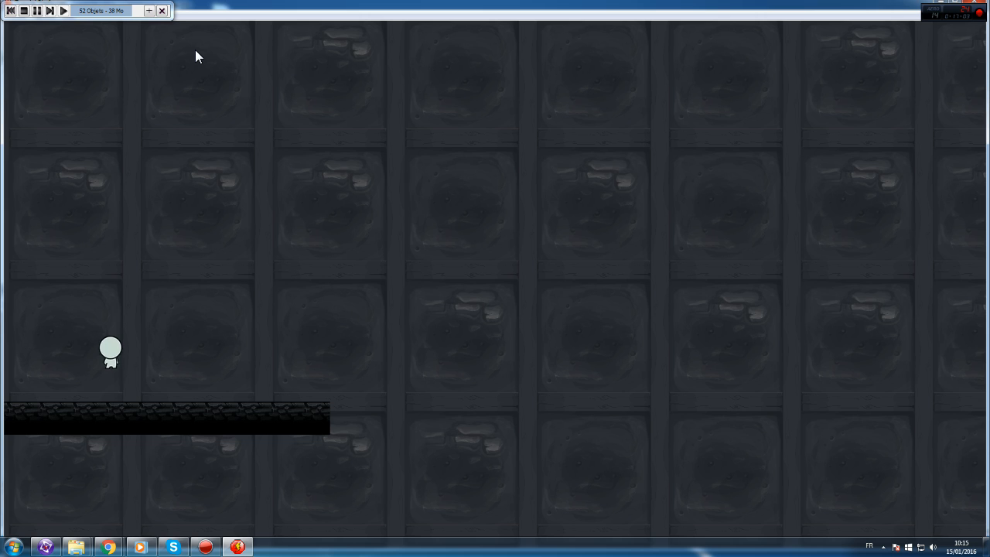
key("shift")
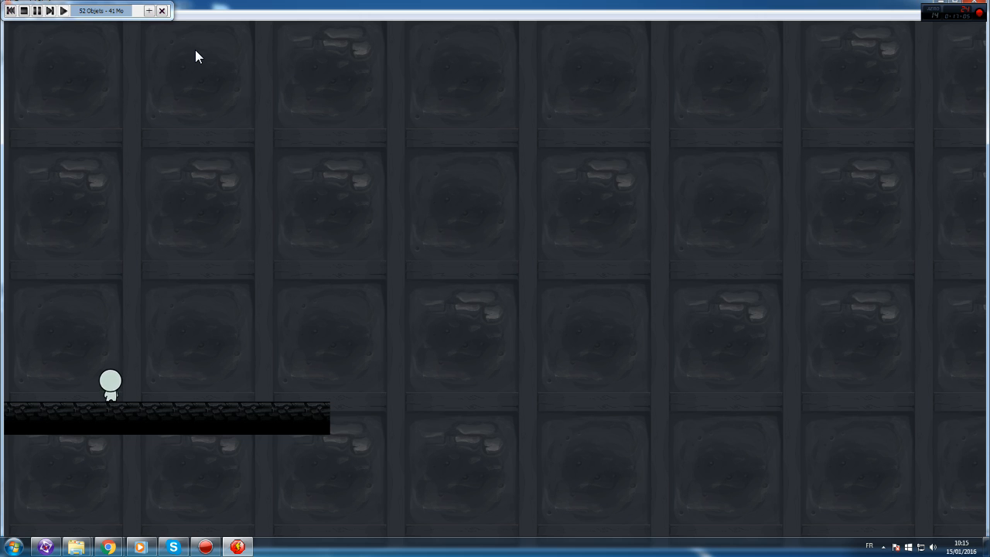
key("shift")
key("Right")
key("Right")
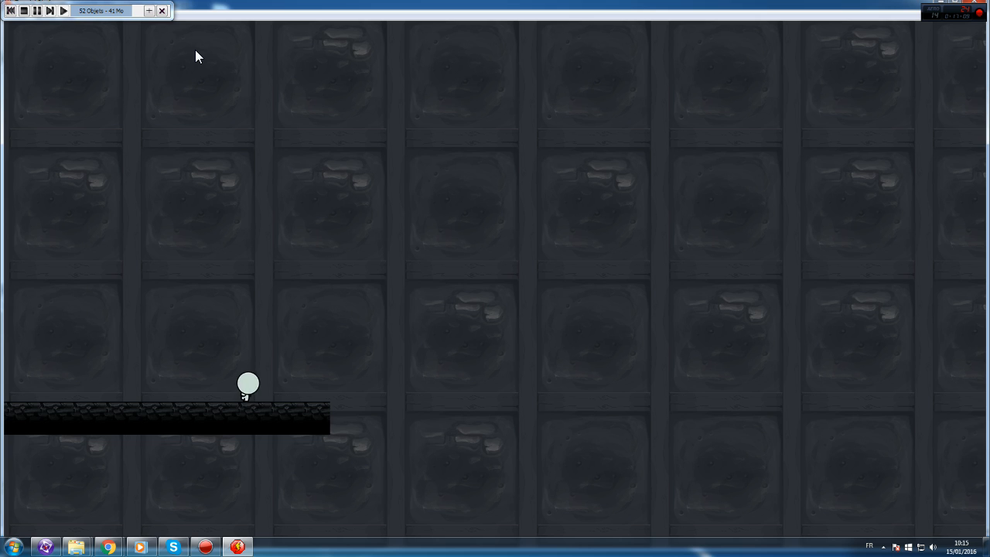
key("Left")
key("Left")
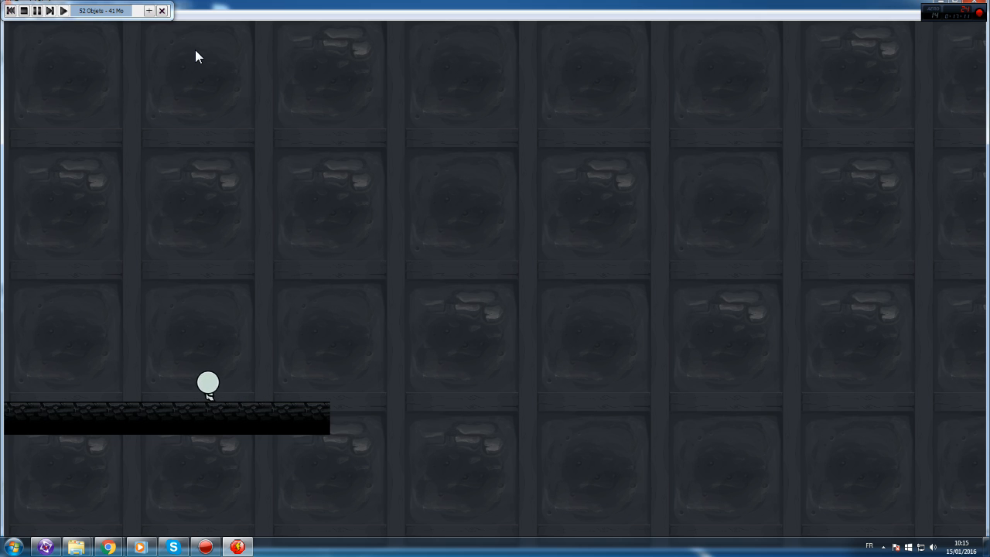
key("Right")
key("shift")
key("Right")
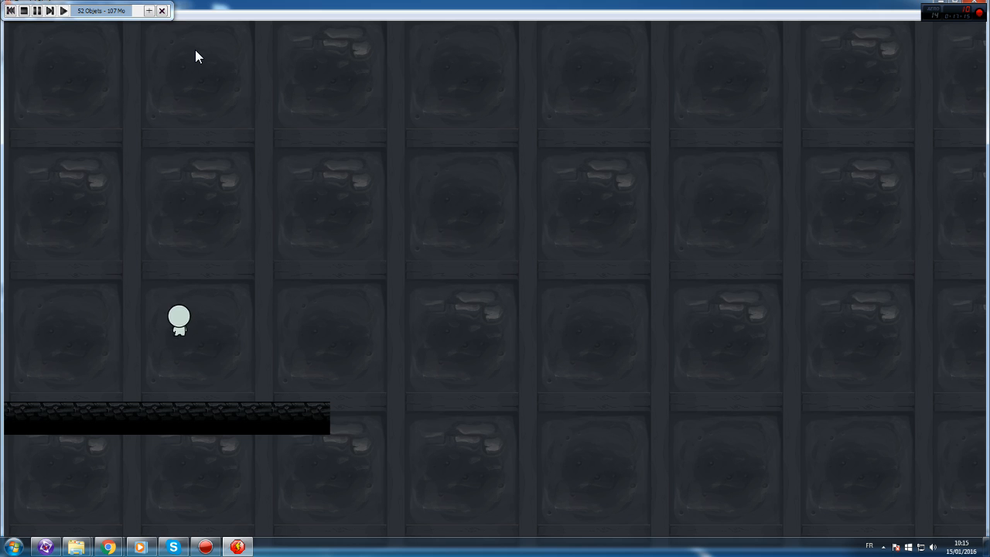
key("shift")
key("Left")
key("shift")
key("shift")
key("Left")
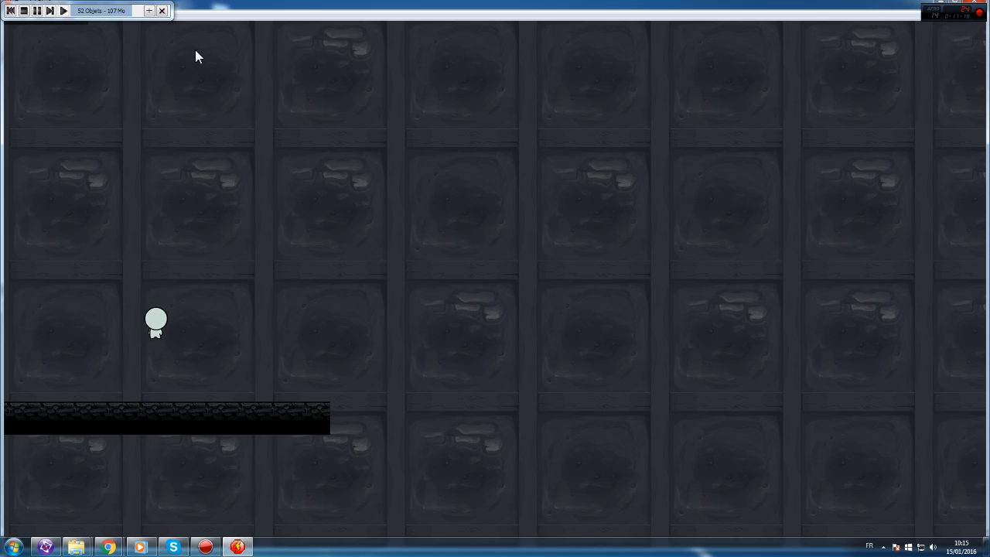
key("shift")
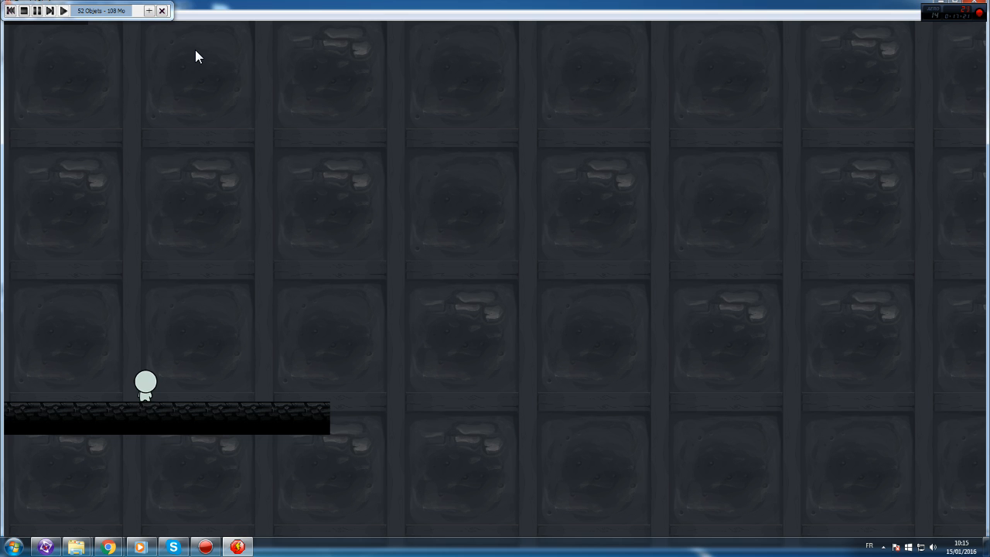
left_click(976, 2)
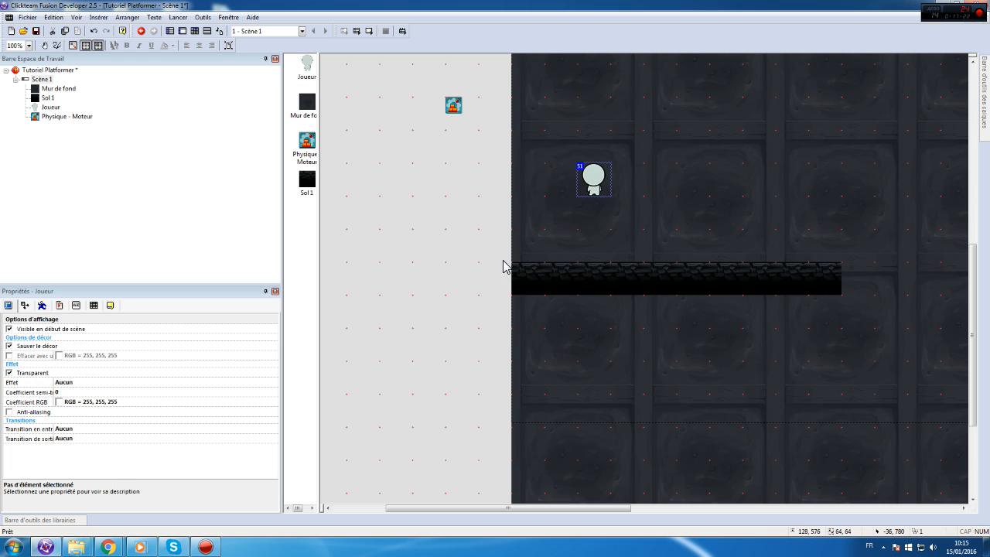
- Reopen Joueur's animations and copy the Saut image into the Chute animation
double_click(593, 196)
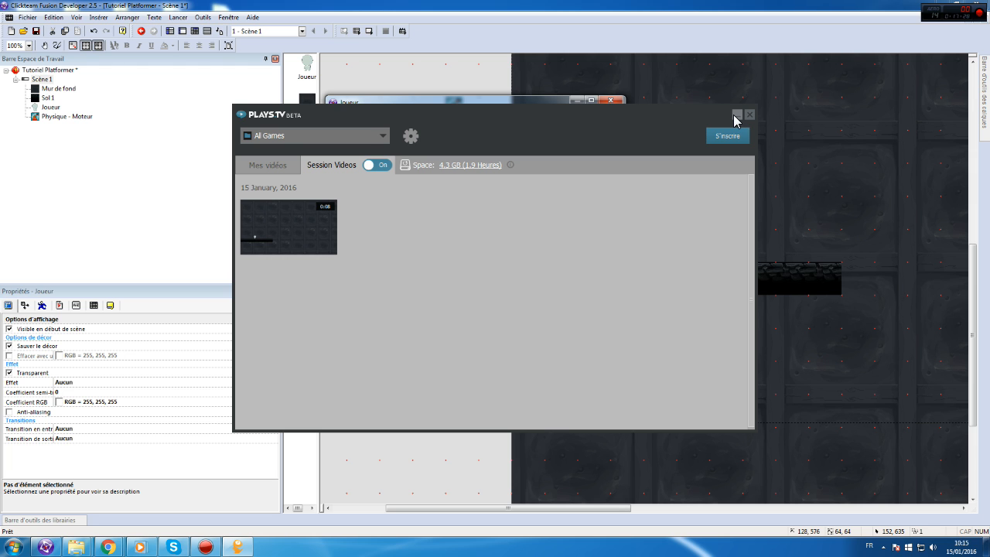
left_click(737, 115)
left_click(342, 347)
scroll(354, 365, "down", 2)
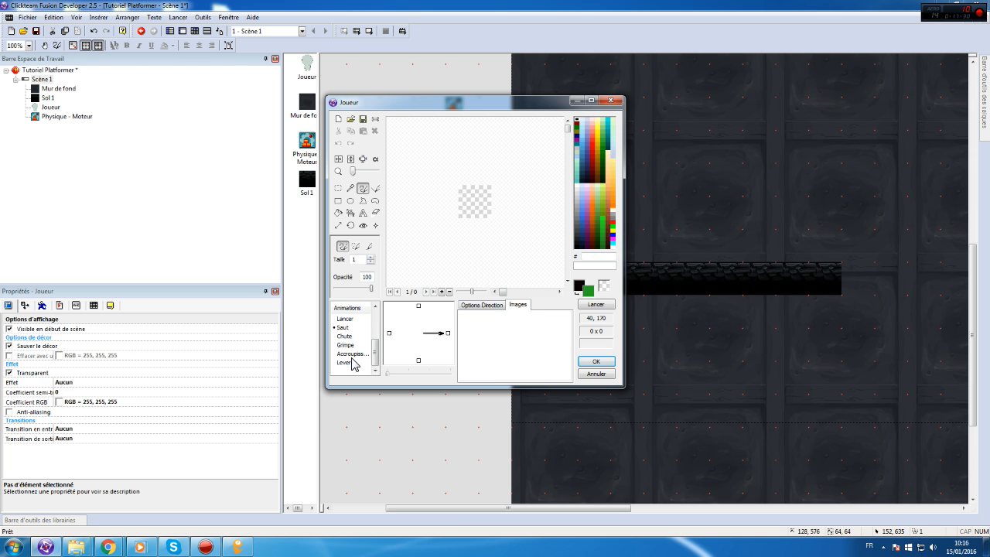
left_click(343, 328)
left_click(480, 325)
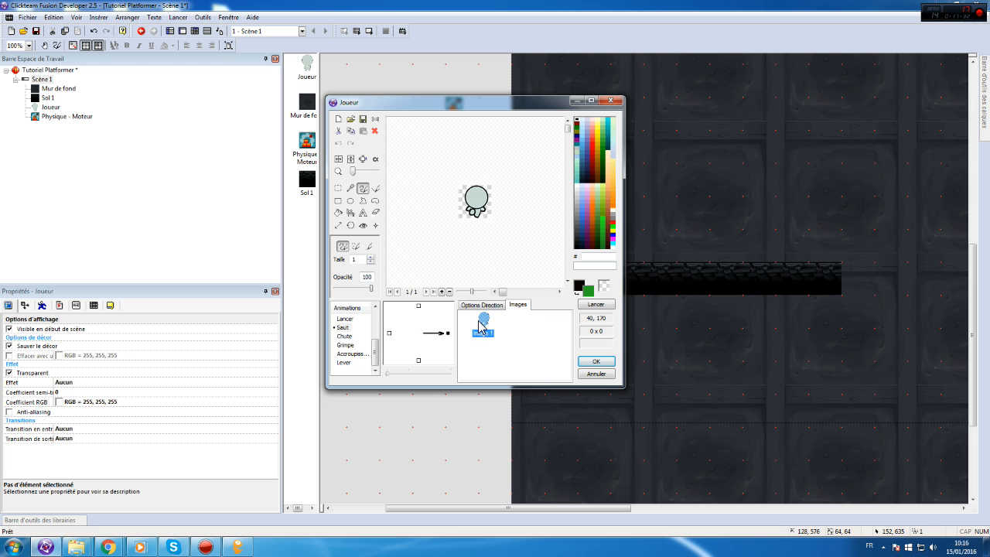
left_click(345, 336)
key("ctrl+v")
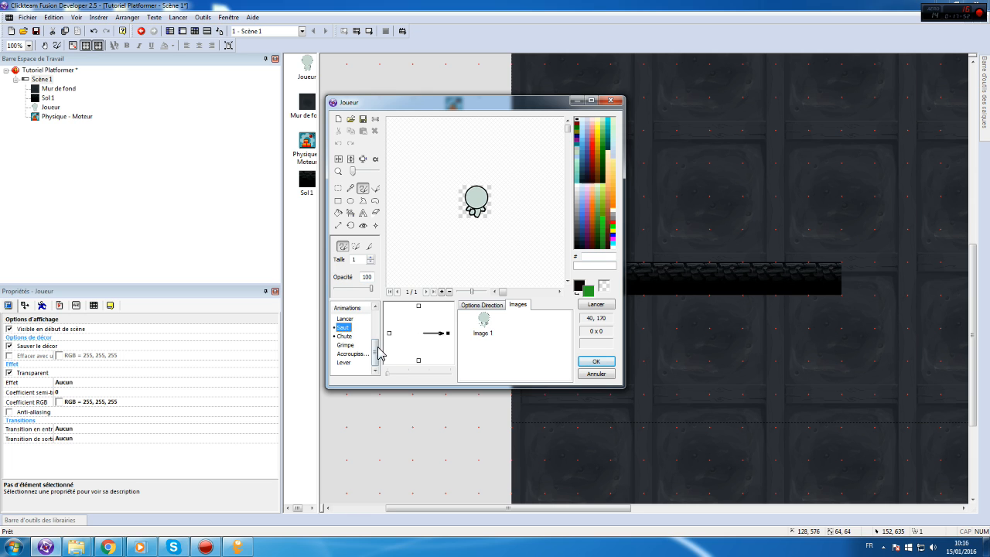
- Make the Chute animation loop and create its opposite, left-facing direction
left_click(344, 337)
left_click(481, 306)
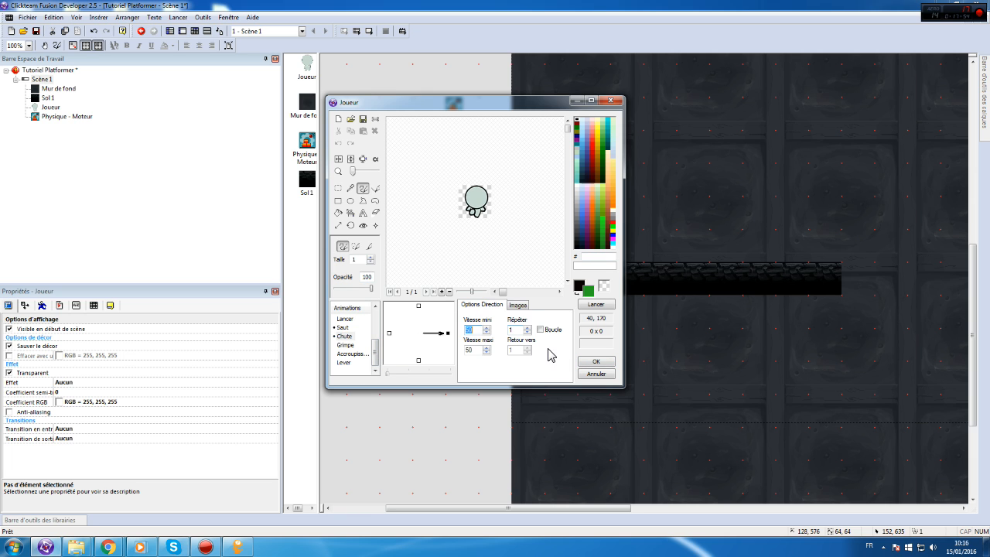
left_click(540, 330)
right_click(450, 334)
left_click(557, 406)
left_click(391, 333)
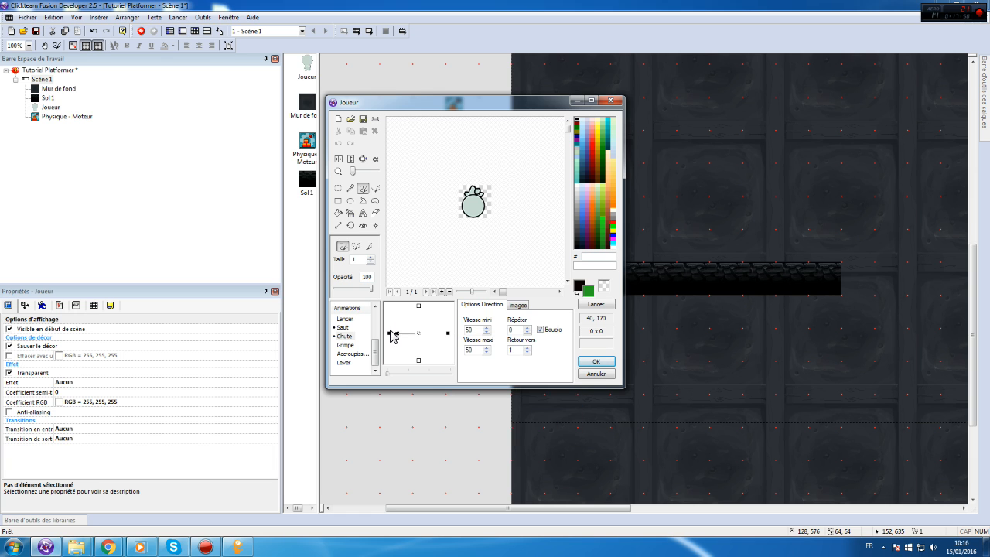
- Flip Chute's left-facing direction vertically, create Saut's opposite direction with the same vertical flip, and confirm Joueur's animations
right_click(391, 335)
left_click(449, 431)
left_click(346, 328)
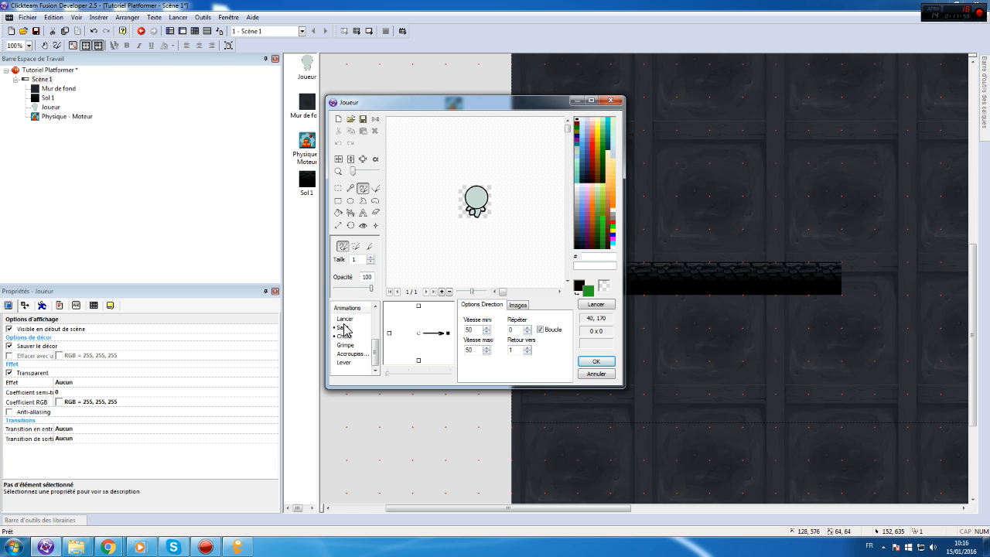
right_click(448, 334)
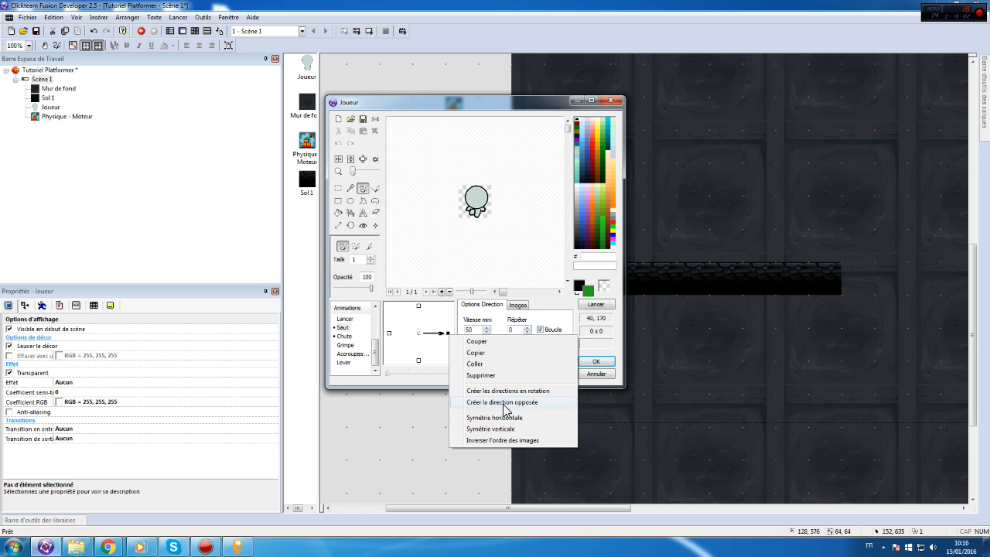
left_click(504, 403)
right_click(391, 333)
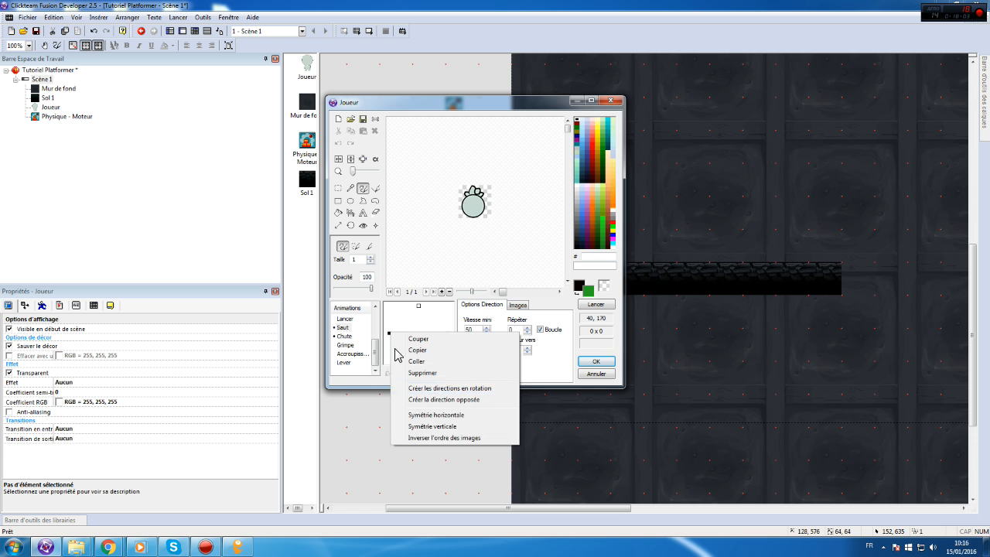
left_click(434, 427)
left_click(596, 361)
- Run the game, test Joueur's jump and fall animations while moving in both directions, and close the run
left_click(178, 17)
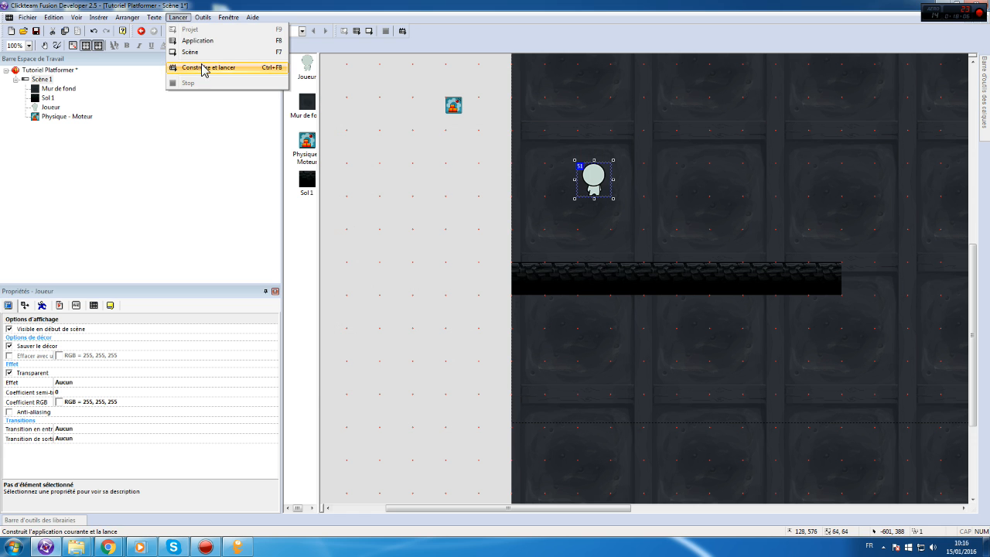
left_click(200, 68)
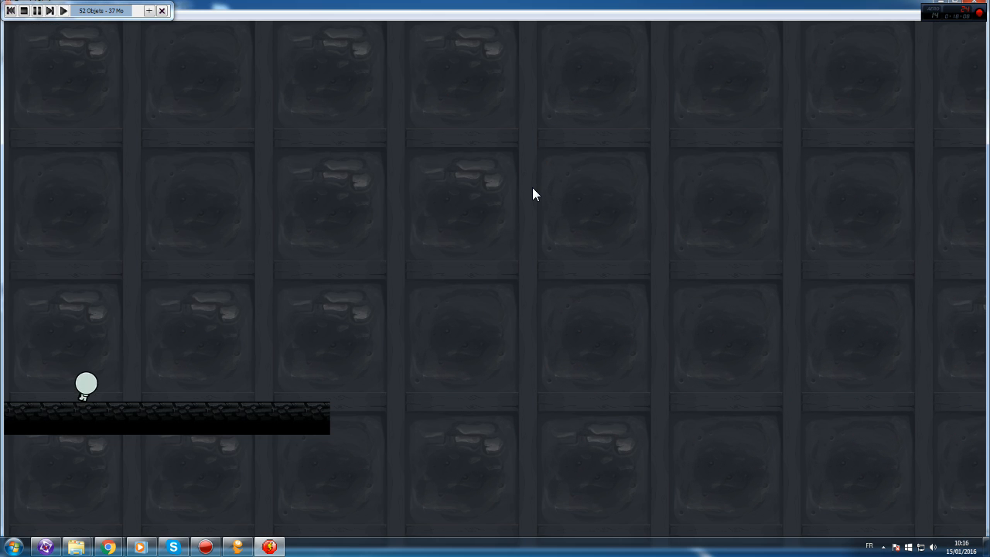
key("Right")
key("shift")
key("Left")
key("shift")
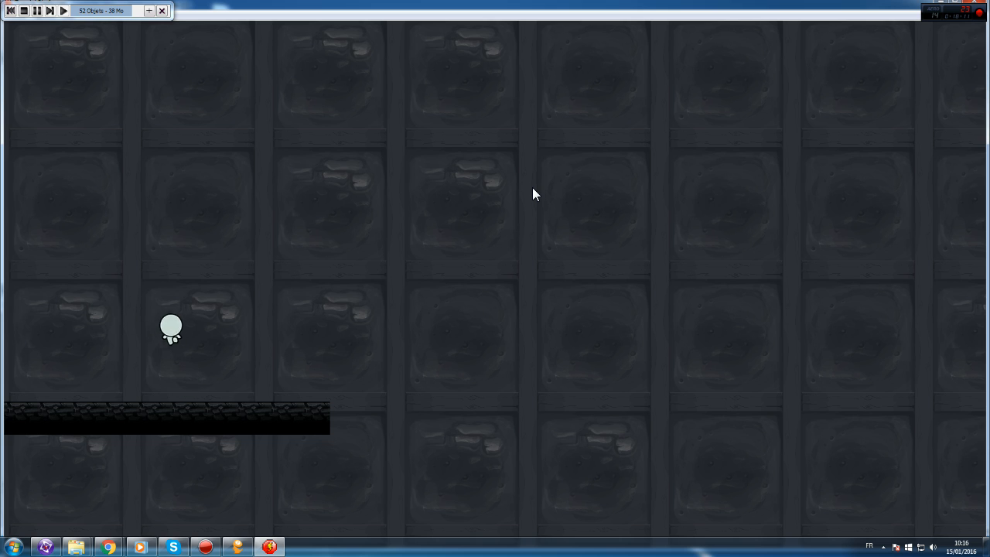
key("Right")
key("shift")
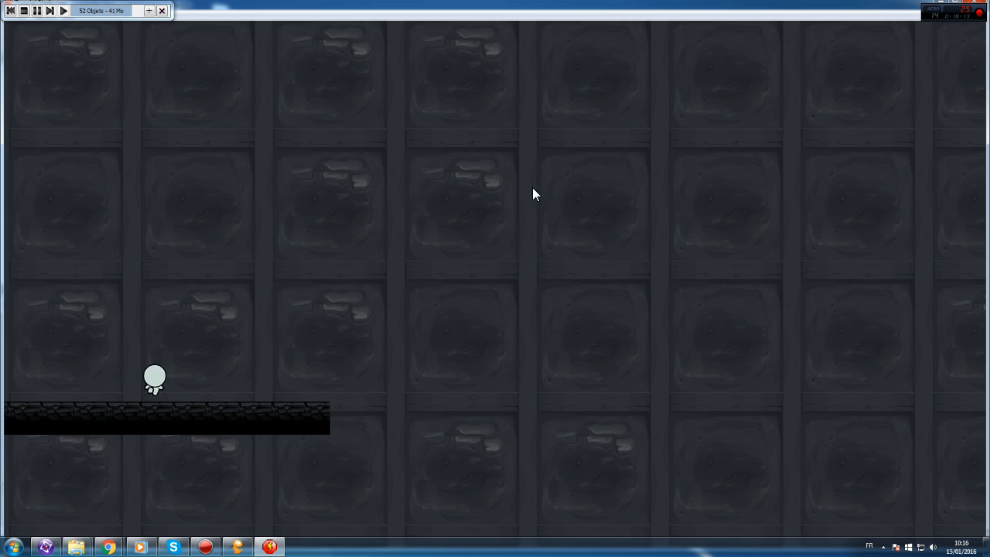
key("shift")
key("Left")
key("Right")
key("Right")
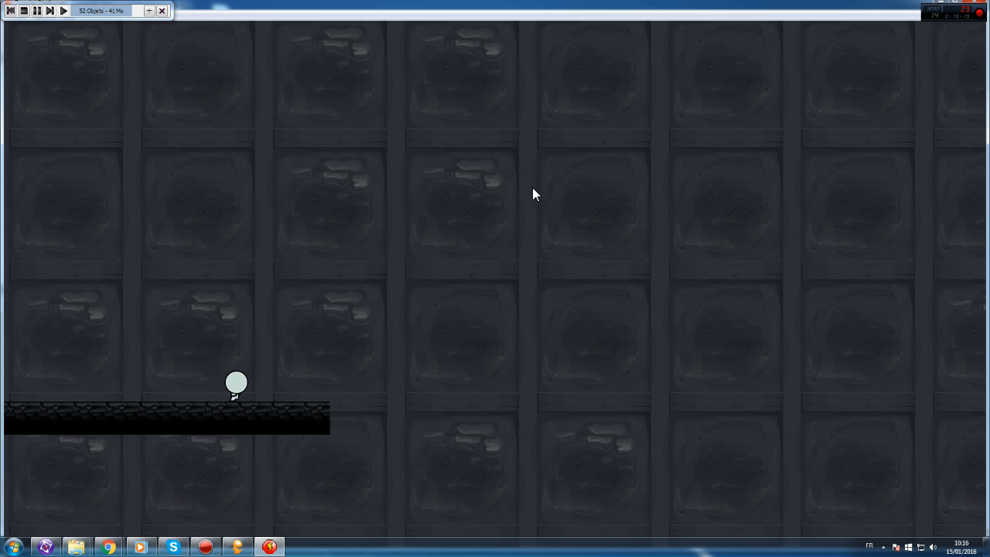
key("Left")
key("shift")
key("Left")
key("Right")
key("shift")
key("Left")
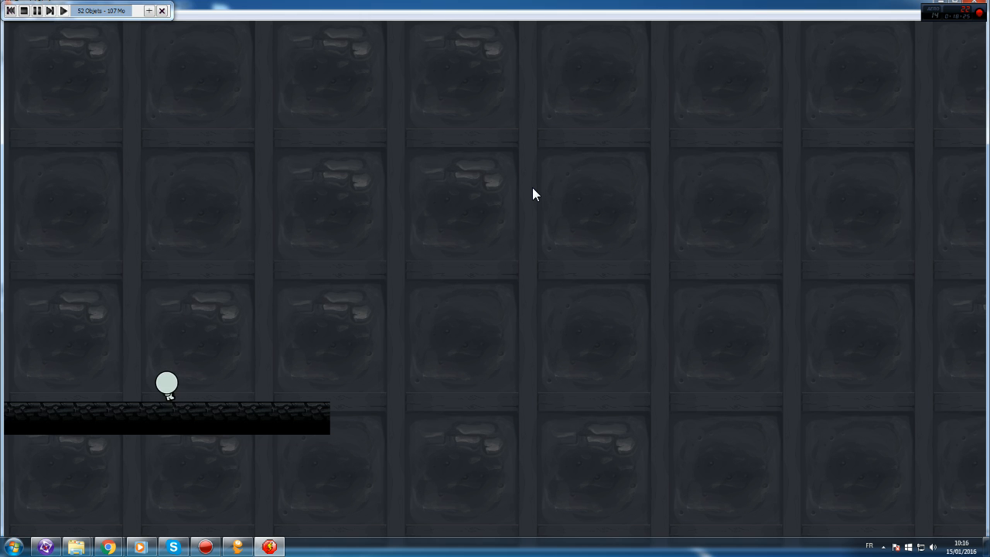
left_click(976, 2)
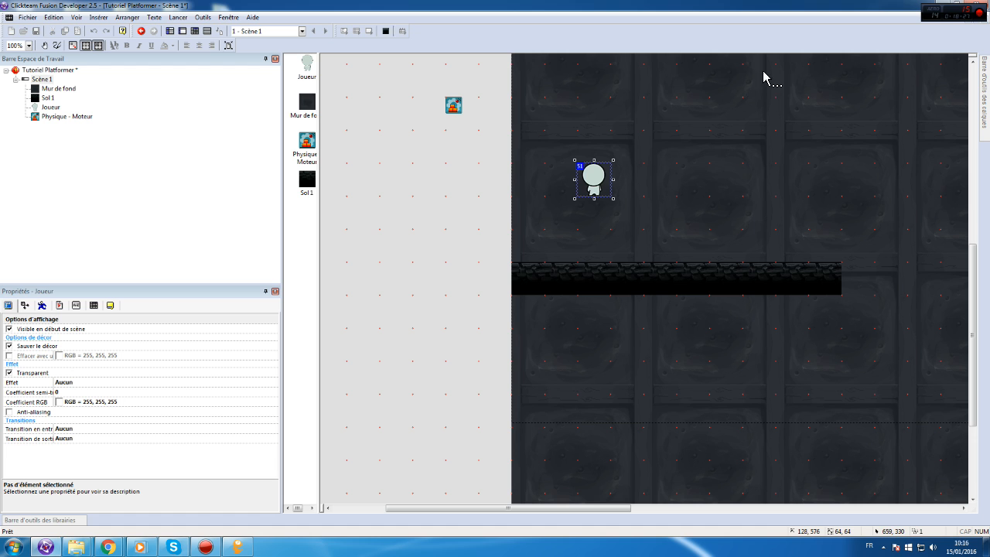
left_click(444, 404)
left_click(434, 510)
mouse_move(236, 549)
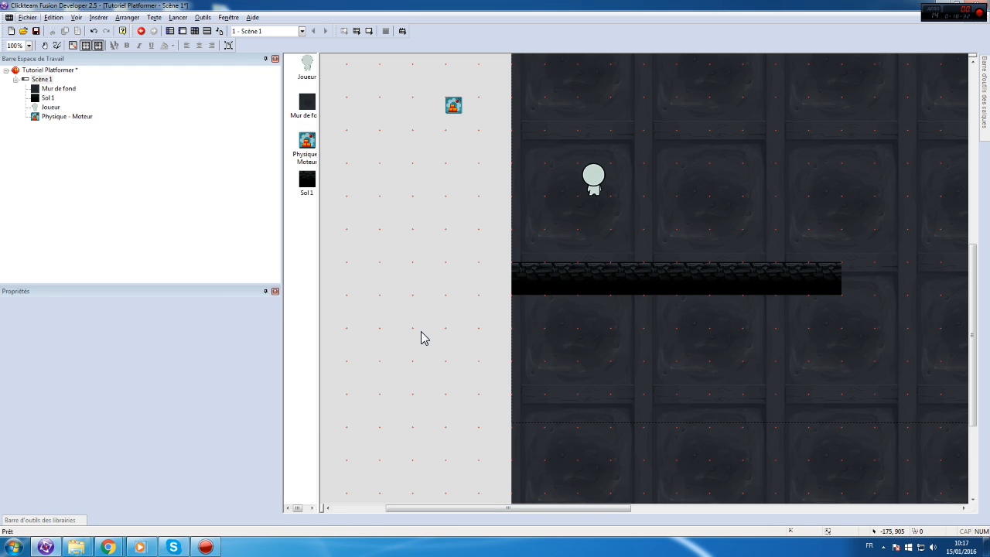
- Run the scene, move Joueur towards the left edge of the play area, and close the run
left_click(178, 17)
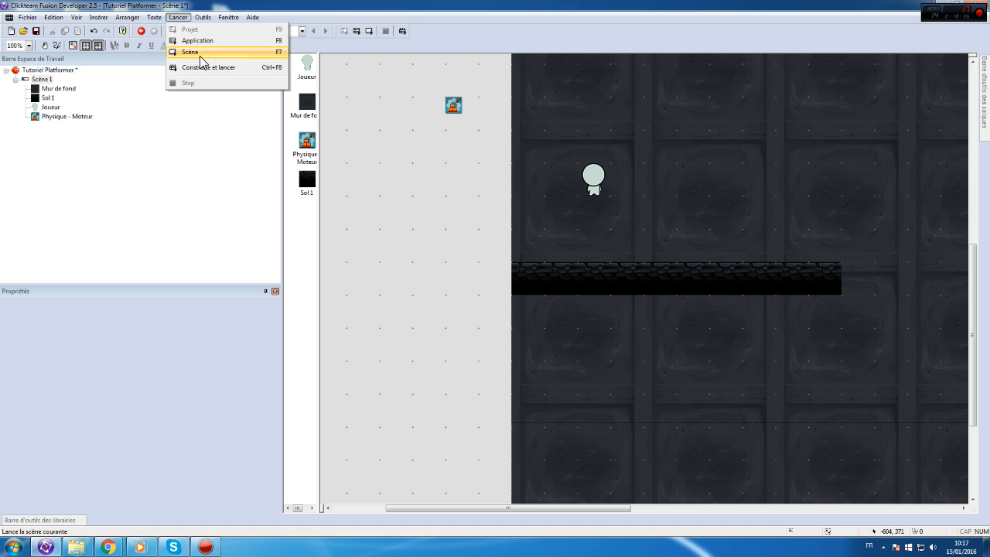
left_click(200, 56)
key("Left")
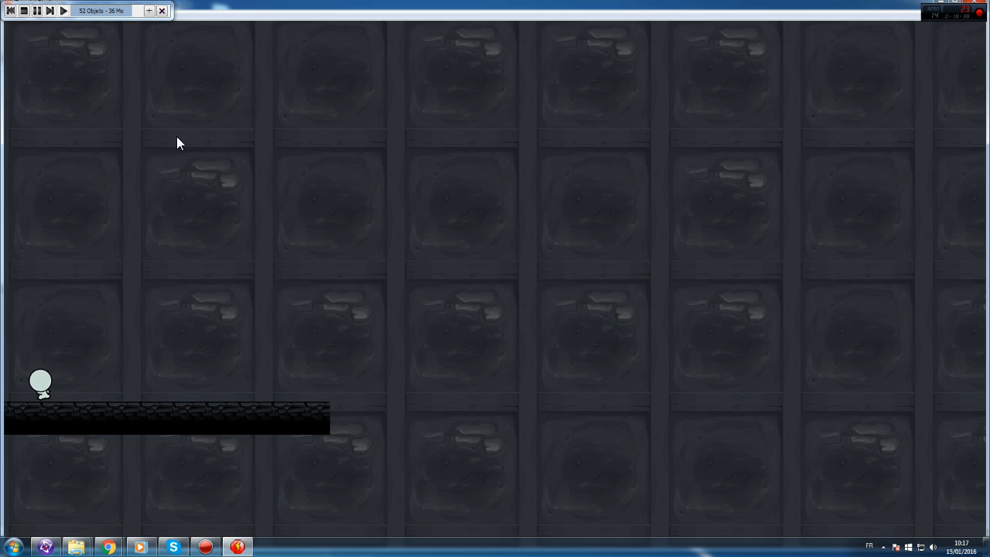
left_click(981, 4)
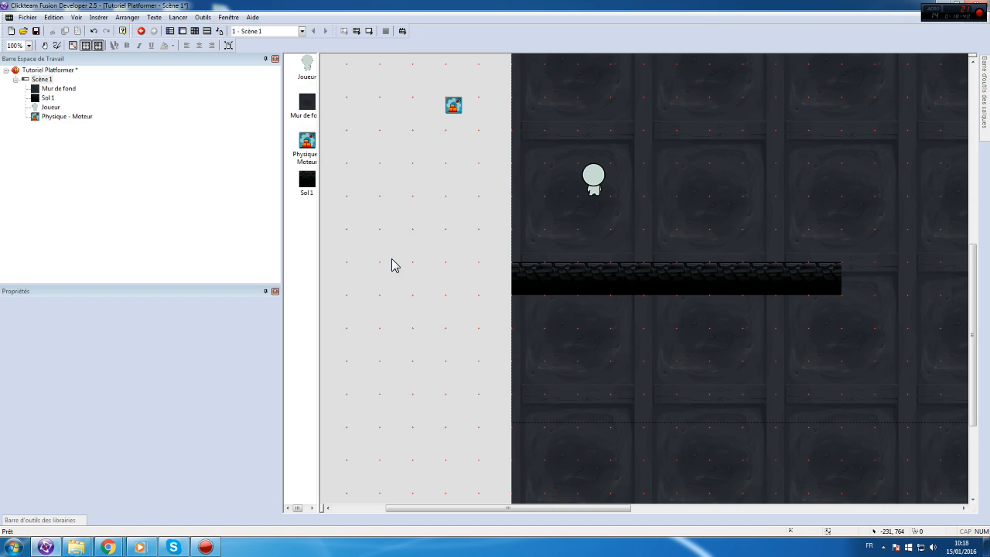
- In the event editor, copy the "Collision joueur et sol" comment to the end of the Gestion joueur group and rename the copy "Sortie du jeu"
left_click(195, 31)
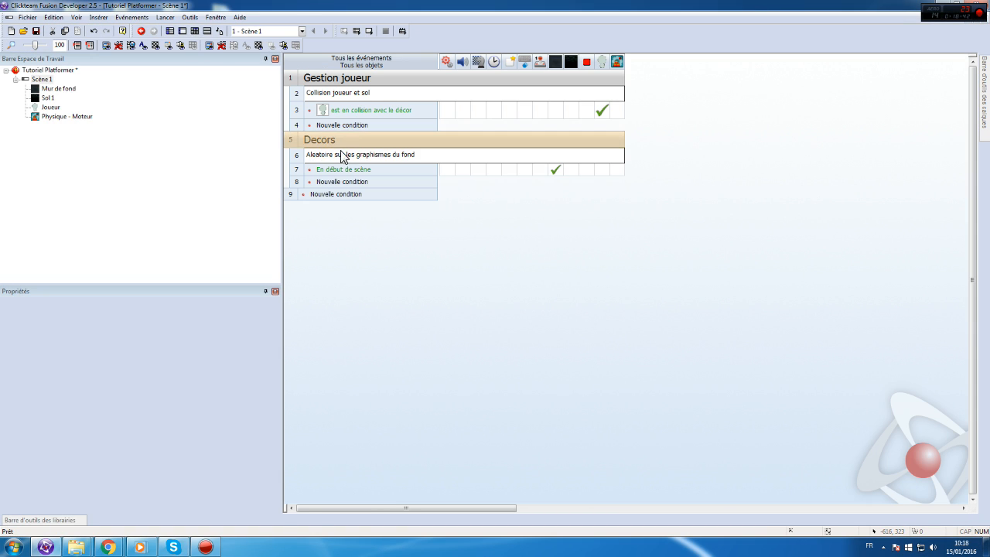
left_click(294, 93)
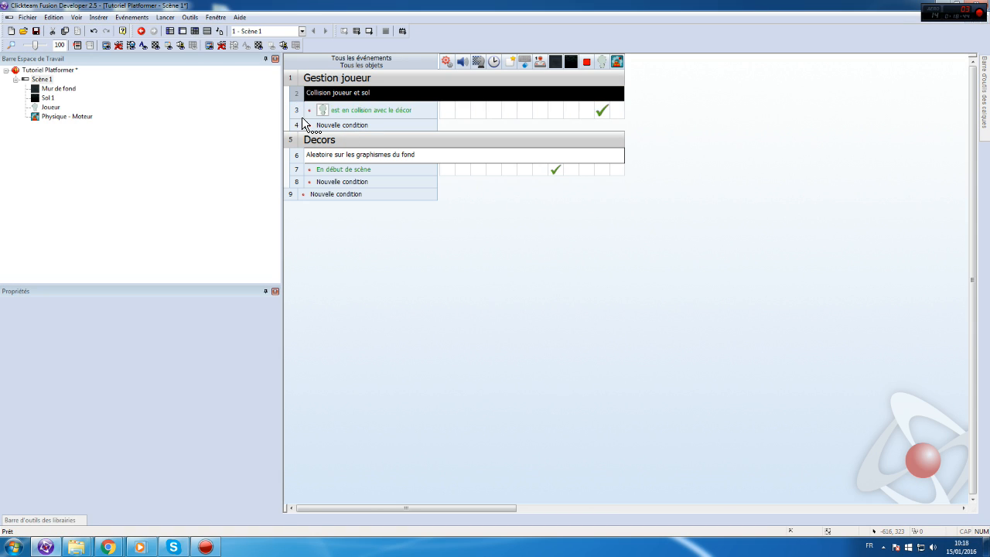
left_click_drag(302, 127, 334, 124, "ctrl")
double_click(334, 122)
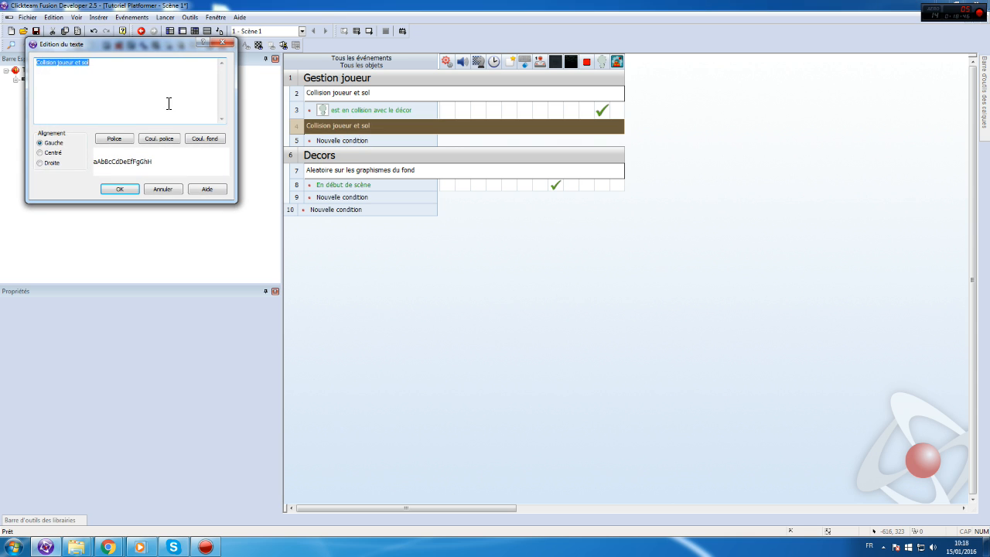
type("Sortie du jeu")
left_click(120, 189)
left_click(526, 353)
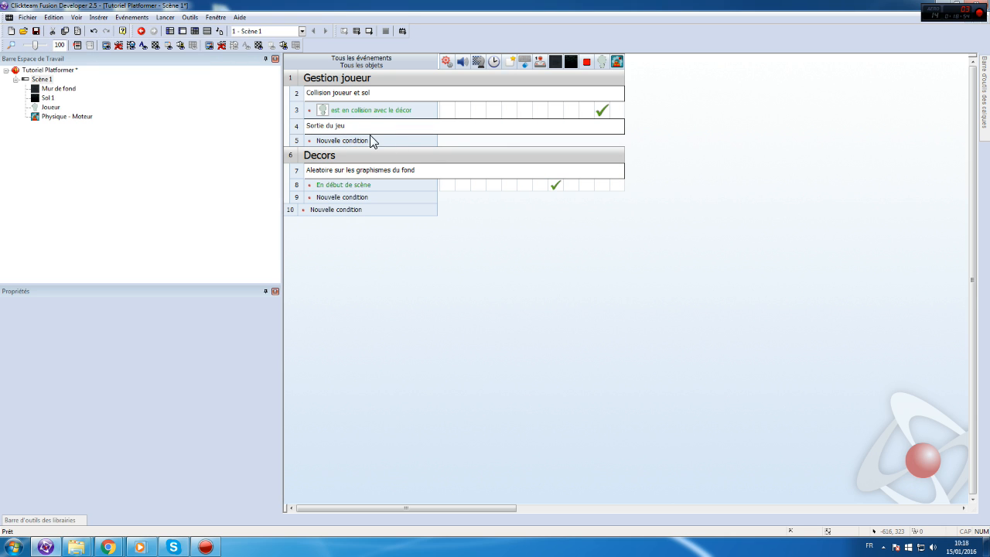
- Add a position condition under "Sortie du jeu" that tests whether Joueur leaves the play area (quitte le terrain)
double_click(338, 141)
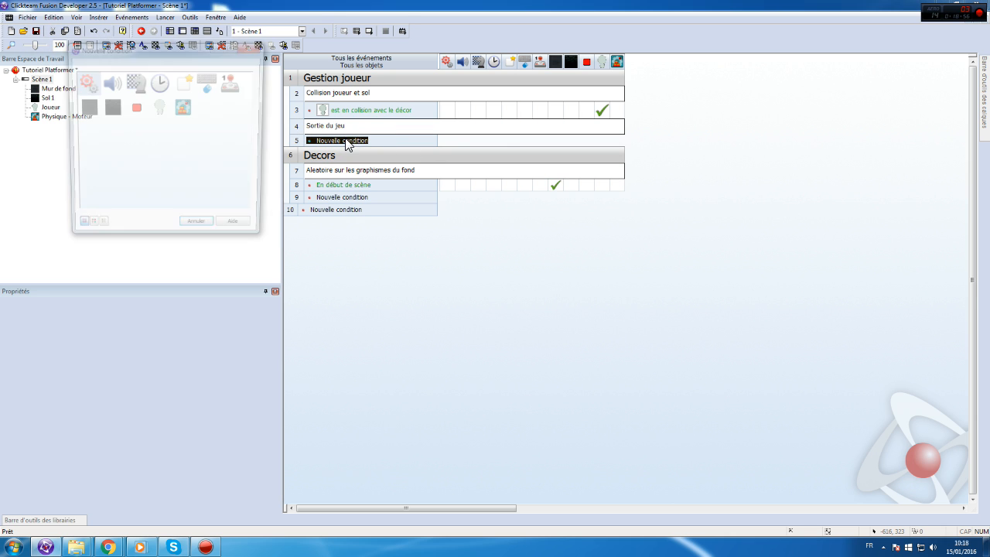
left_click(169, 110)
mouse_move(207, 117)
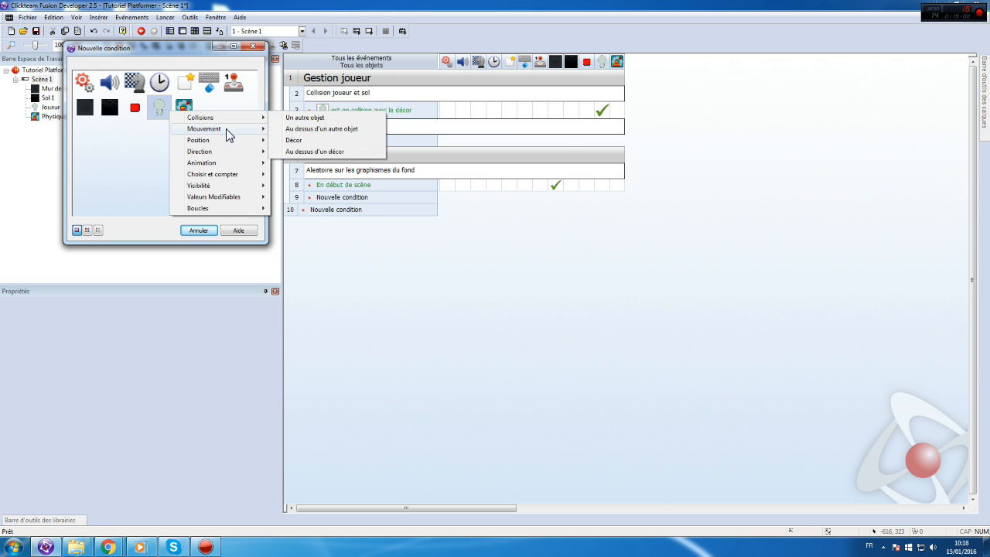
mouse_move(234, 140)
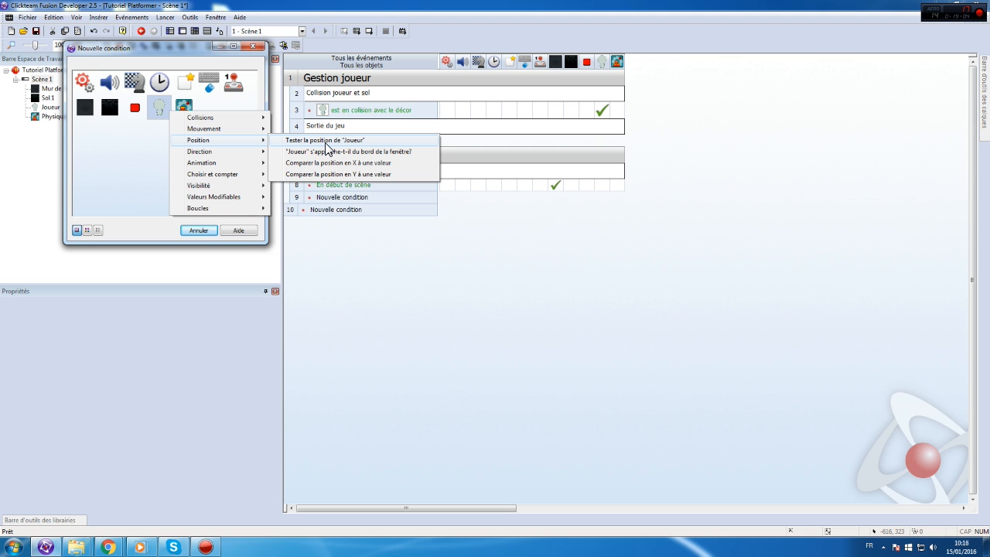
left_click(327, 140)
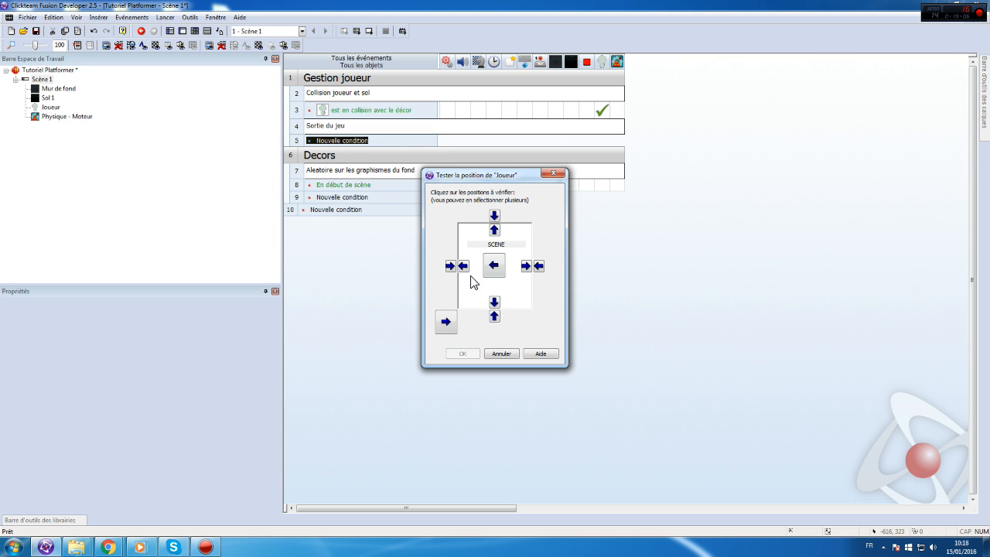
left_click(467, 265)
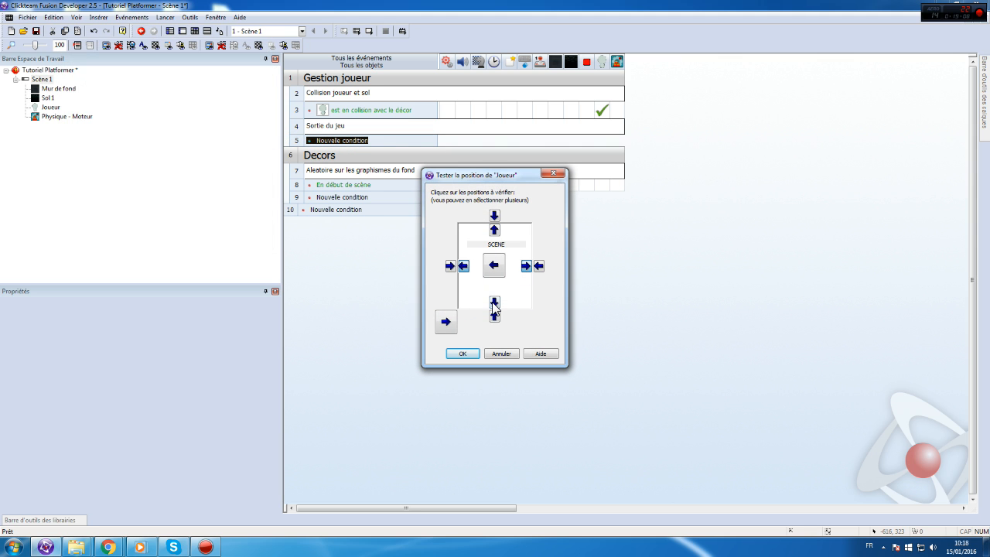
left_click(462, 354)
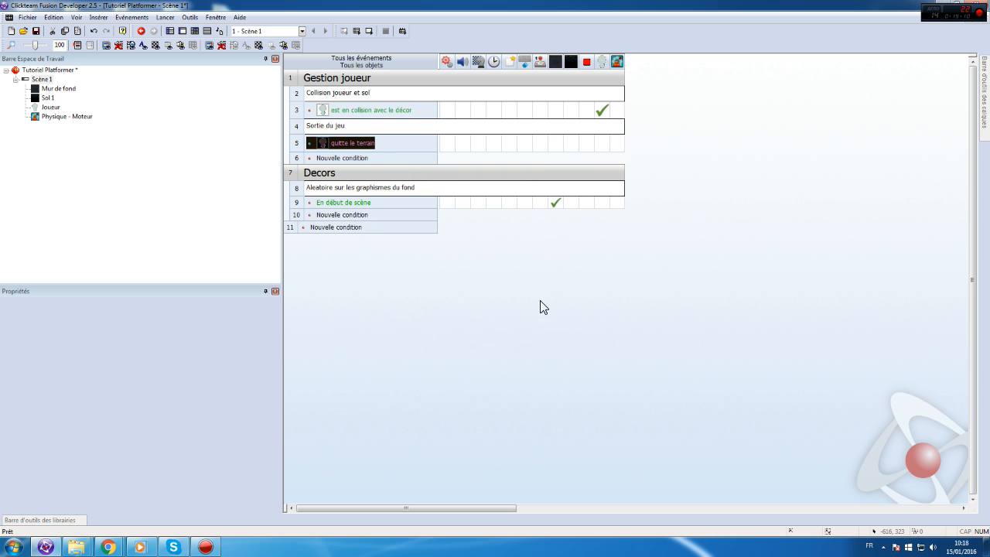
- Add a Stop movement action on Joueur to the "quitte le terrain" event
left_click(601, 145)
mouse_move(651, 151)
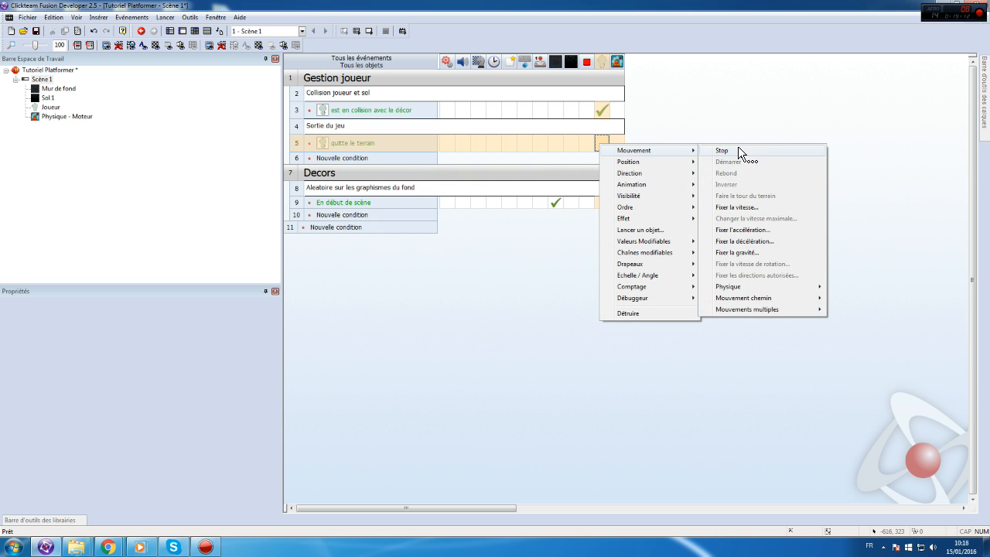
left_click(743, 150)
- Run the scene, test Joueur repeatedly against the left edge of the play area, and close the run
left_click(164, 17)
left_click(173, 51)
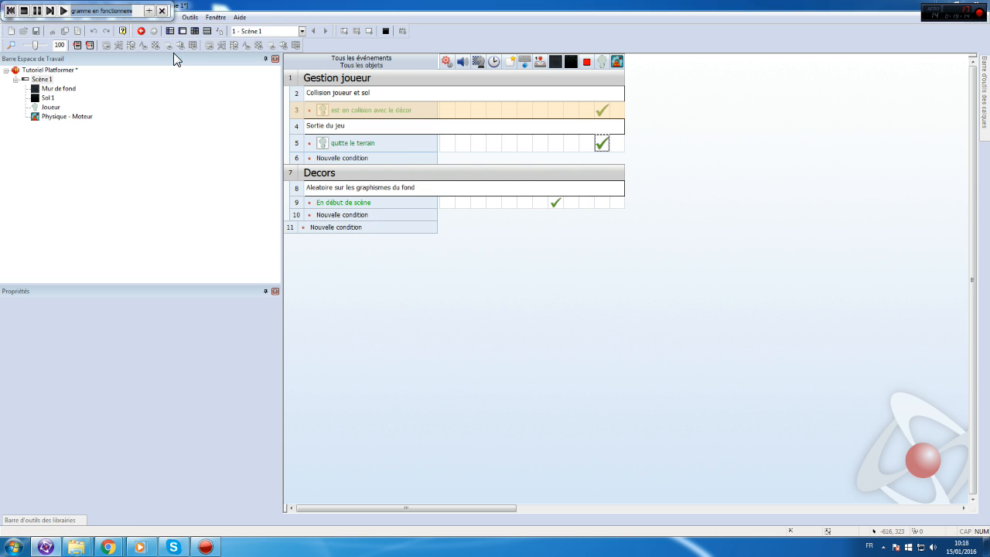
key("Left")
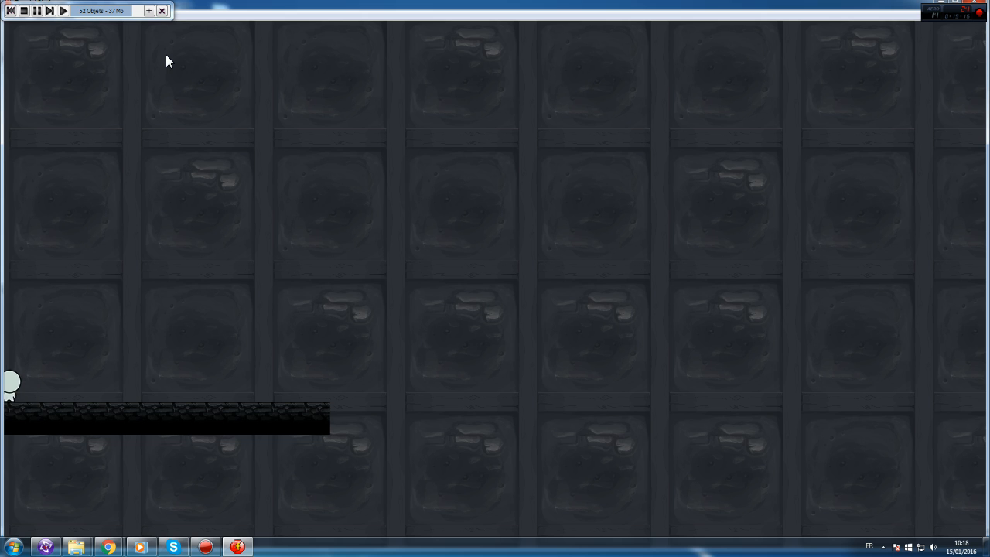
key("Right")
key("Left")
key("Right")
key("Left")
key("Right")
key("Left")
key("Right")
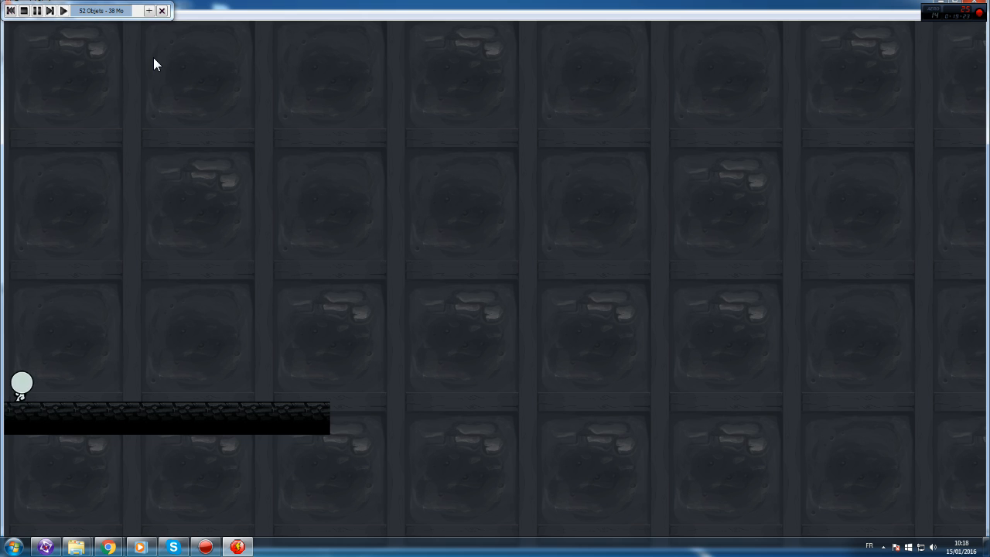
key("Left")
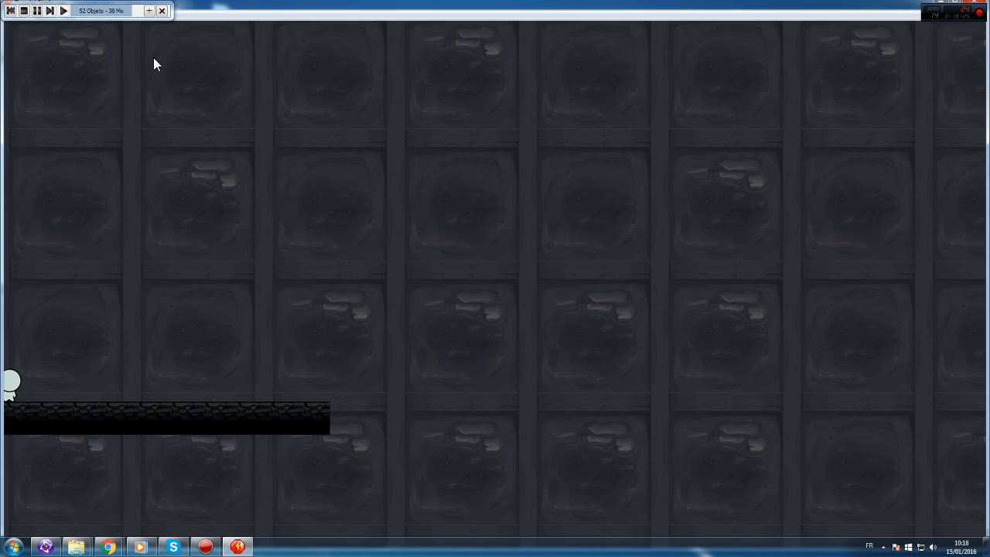
key("Right")
key("Left")
key("Right")
key("Right")
key("Up")
key("Right")
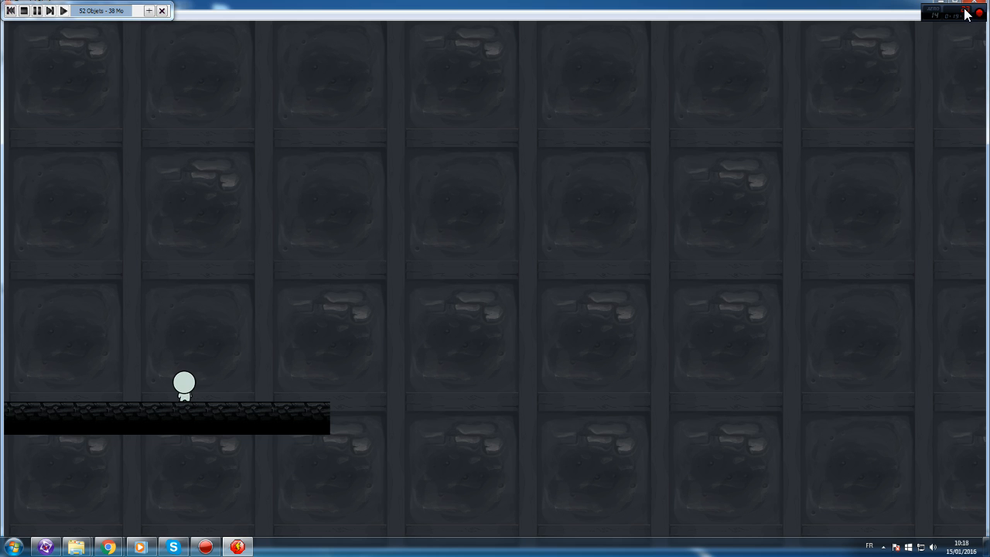
left_click(973, 5)
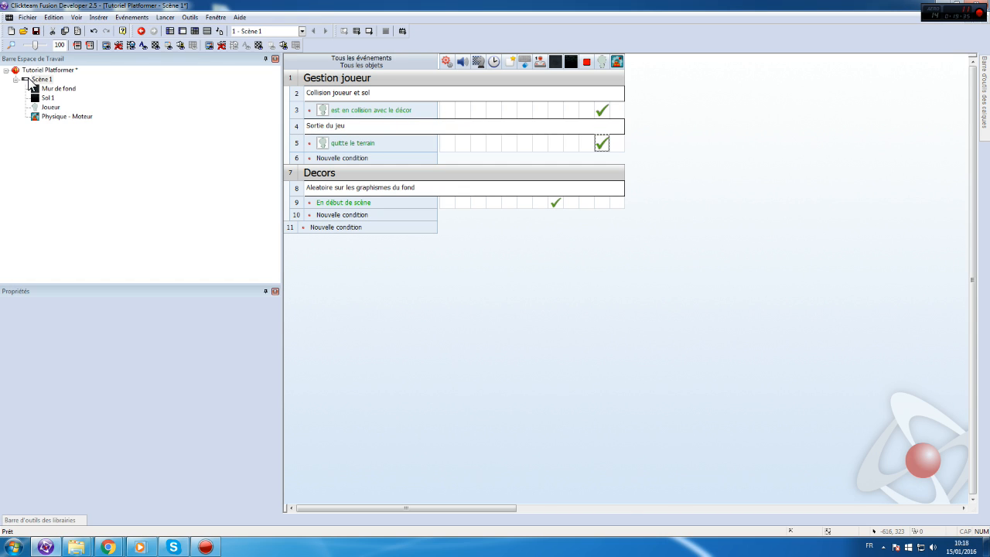
- Reopen Scène 1 and stack copies of the Sol 1 block into a four-block-high wall on the platform's right end
double_click(30, 80)
left_click_drag(450, 512, 523, 507)
scroll(567, 398, "up", 3)
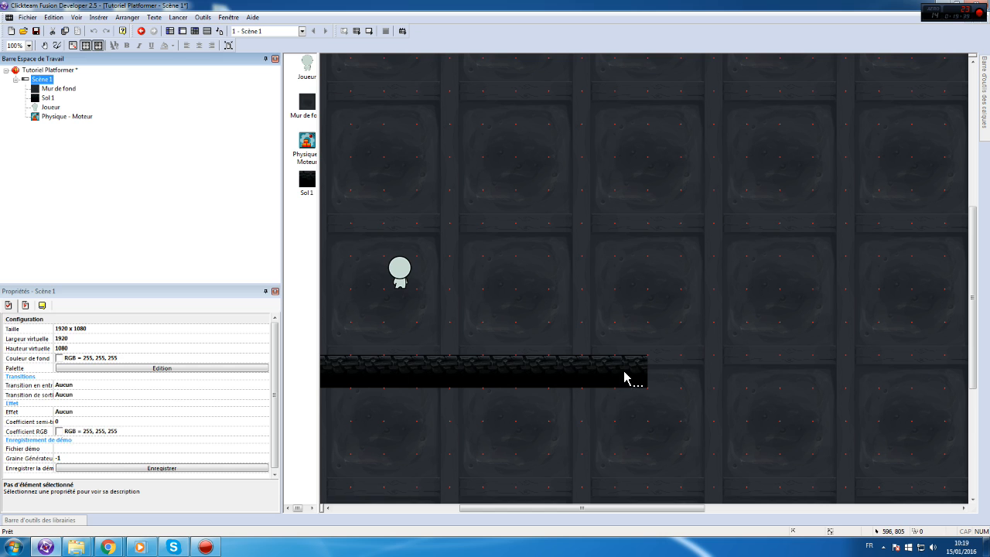
left_click(625, 380)
left_click_drag(629, 376, 616, 258, "ctrl")
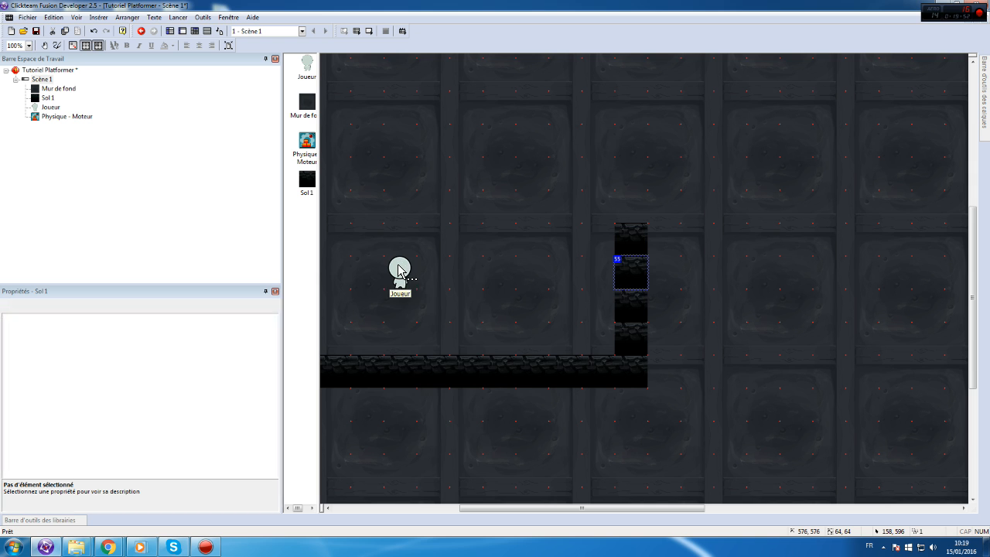
- Run the scene, walk and jump Joueur against the four-block wall, and close the run
right_click(397, 264)
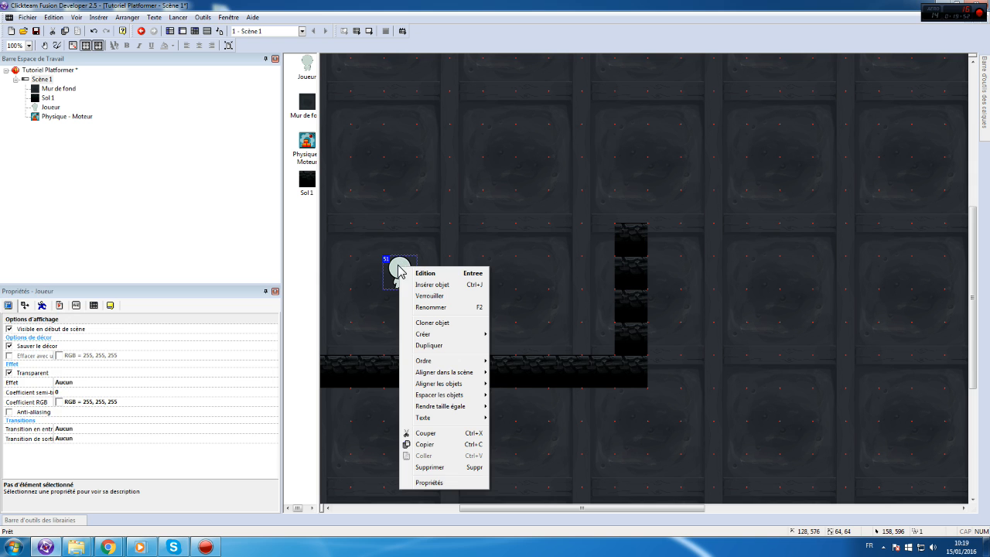
left_click(184, 20)
left_click(184, 21)
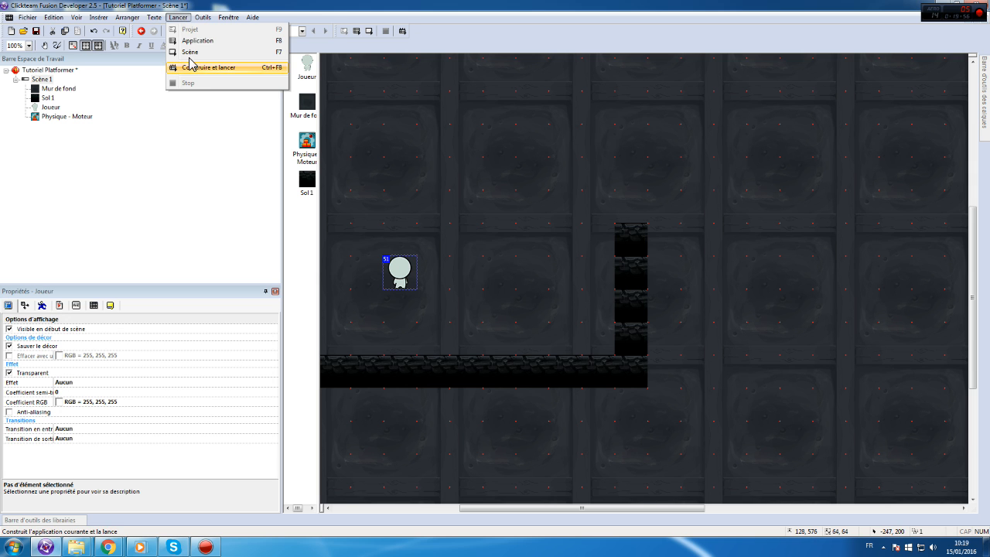
left_click(191, 66)
key("Right")
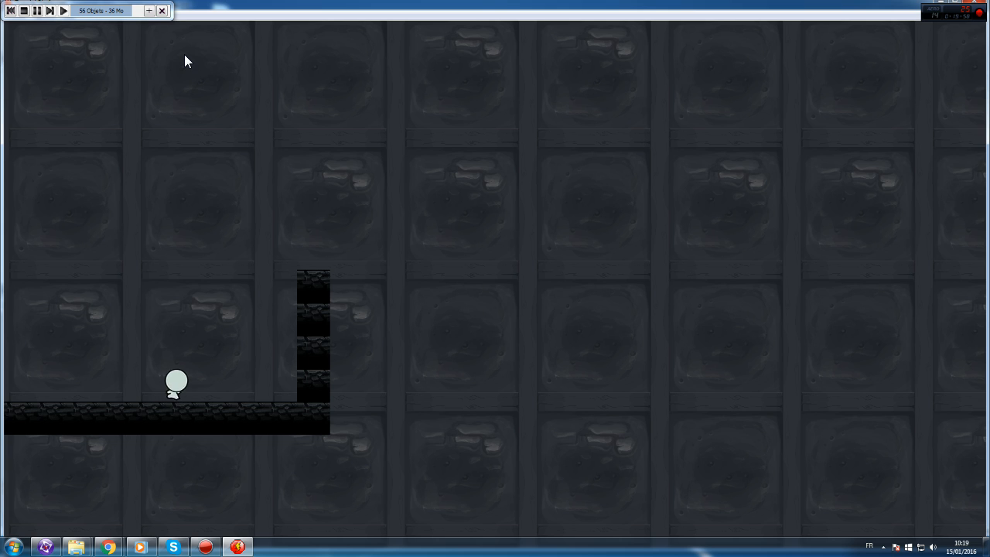
key("Up")
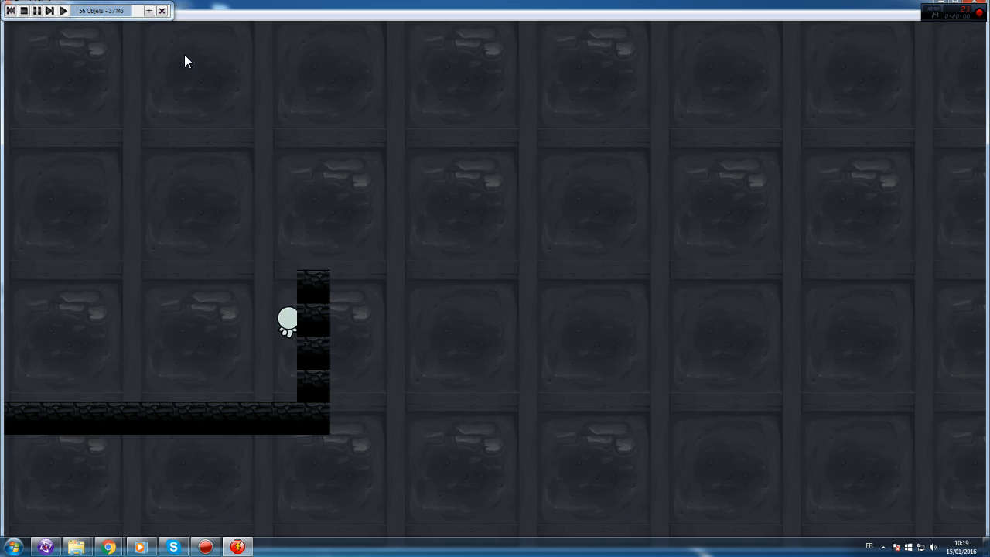
key("Left")
key("Right")
key("Up")
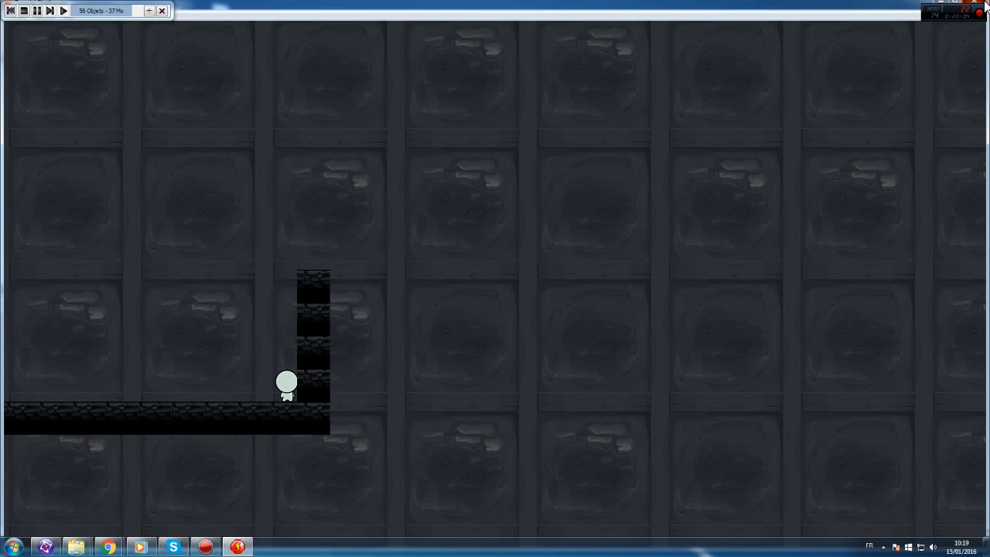
left_click(985, 2)
right_click(397, 273)
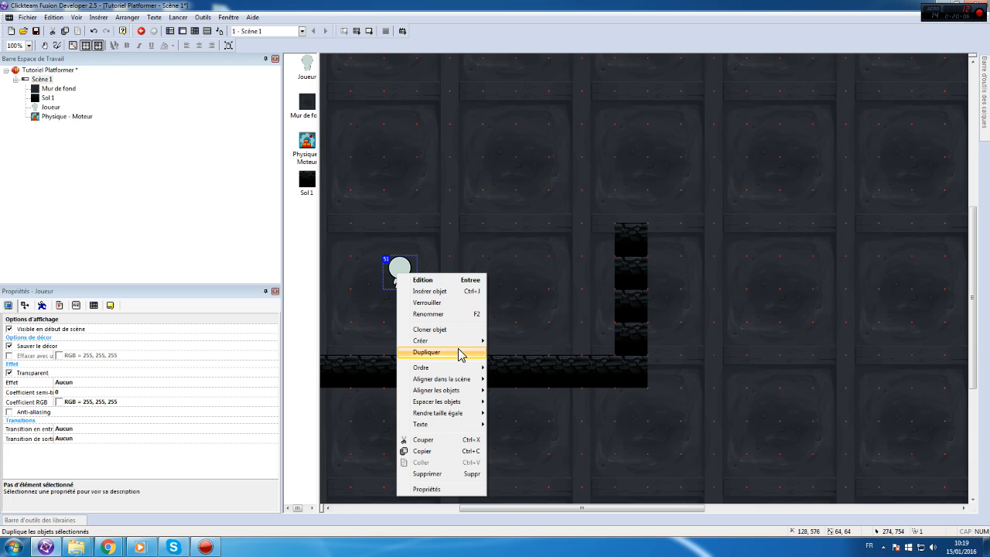
left_click(434, 333)
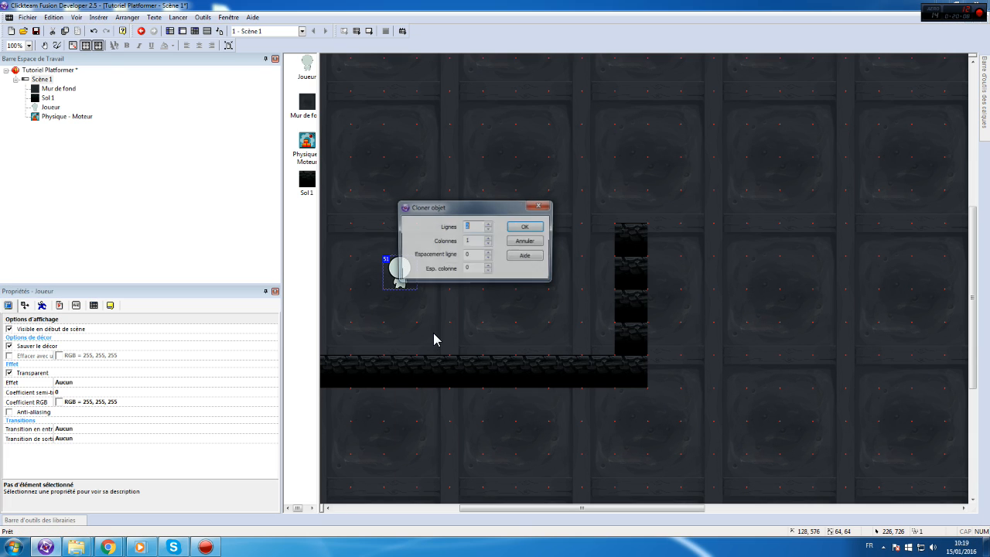
left_click(528, 227)
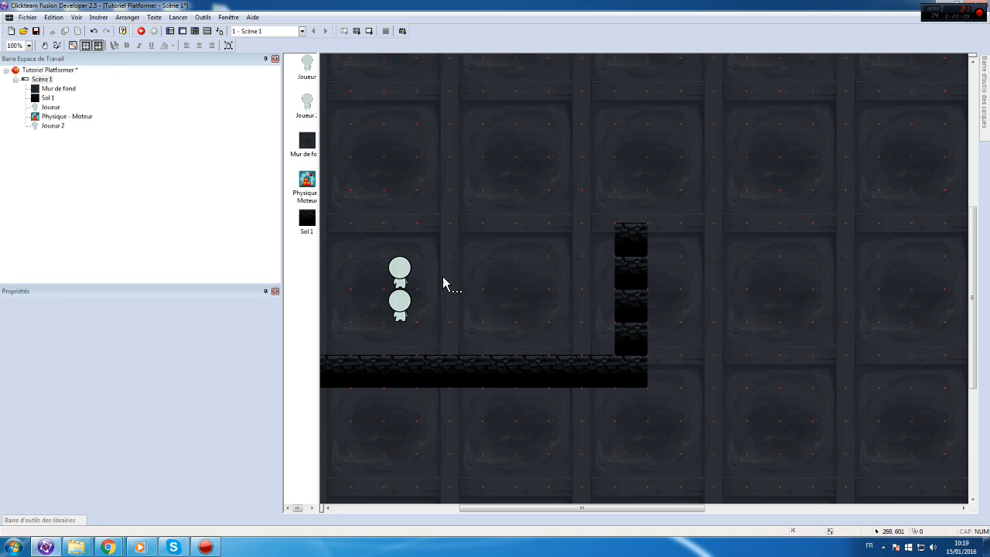
left_click(398, 310)
right_click(404, 314)
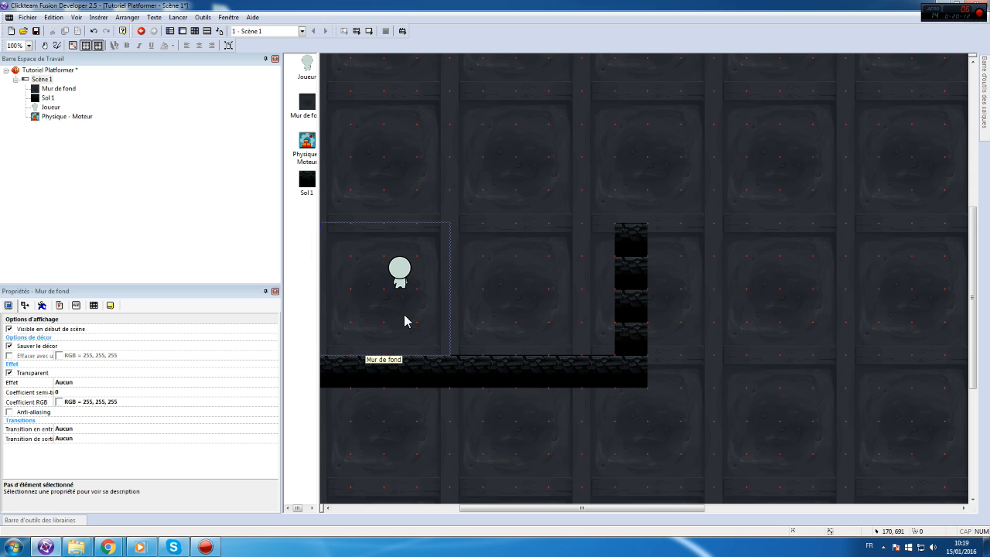
- Insert a new Actif object in the empty margin beside the left edge of the play area
left_click_drag(473, 506, 437, 509)
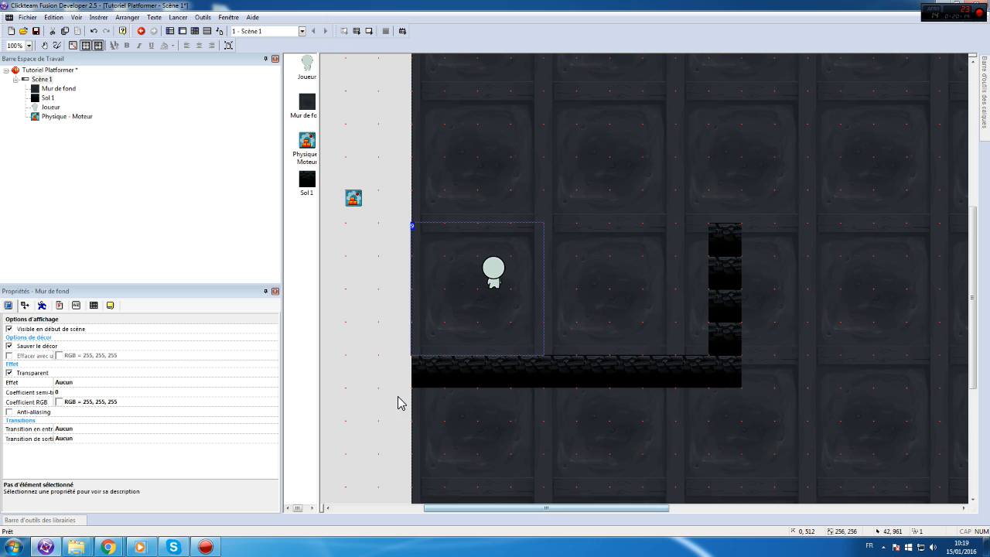
right_click(387, 133)
left_click(452, 147)
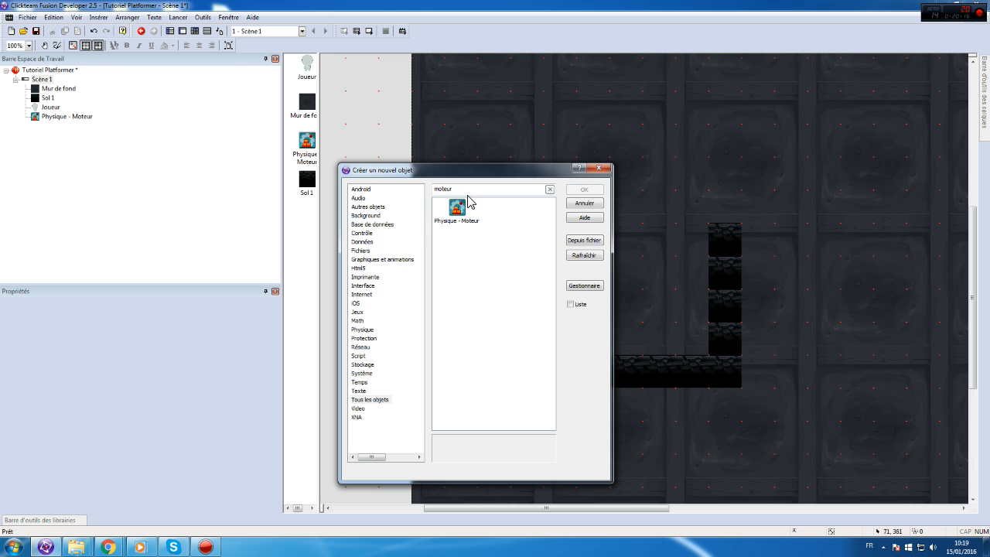
type("actif")
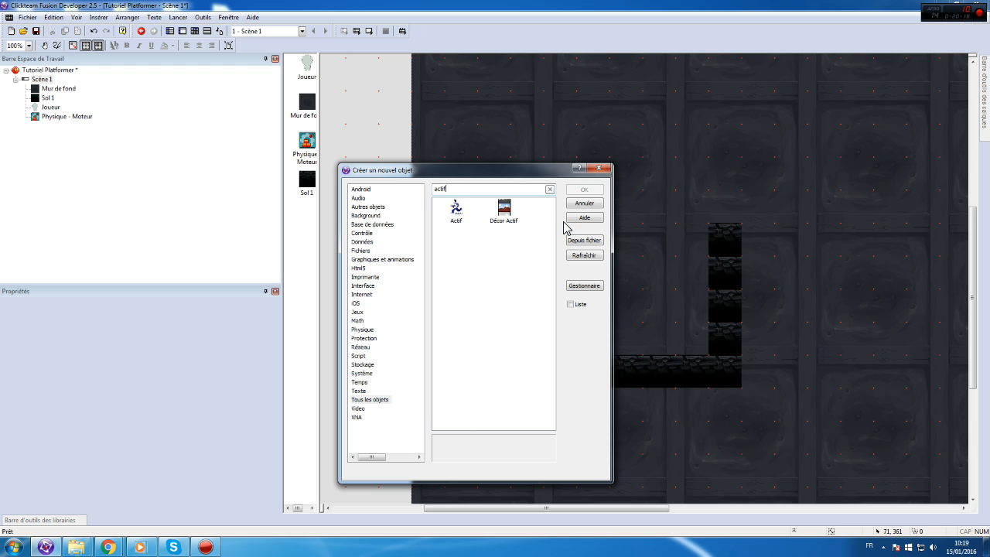
double_click(454, 209)
left_click(376, 324)
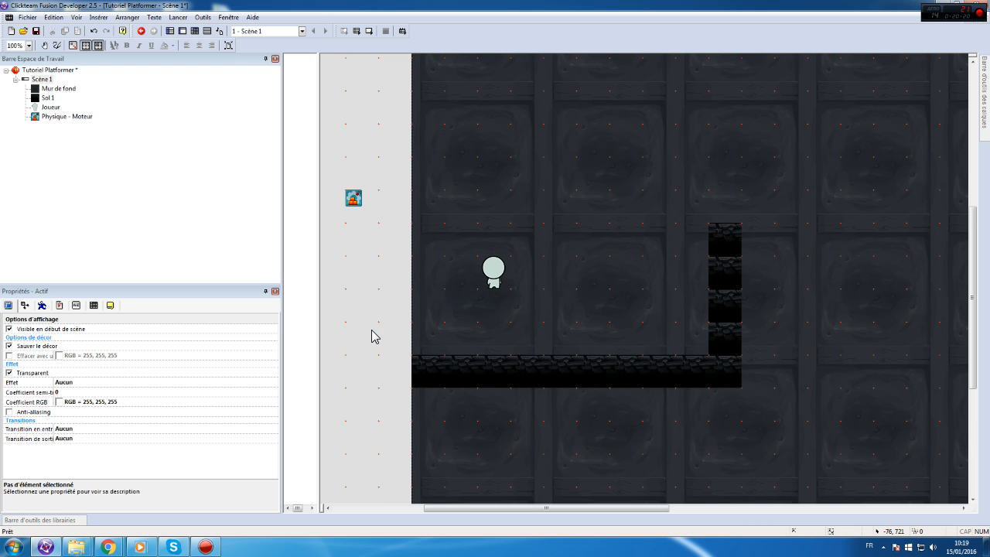
- Copy Joueur's image into the Actif object's Arrêté animation and delete the default diamond frame
double_click(491, 274)
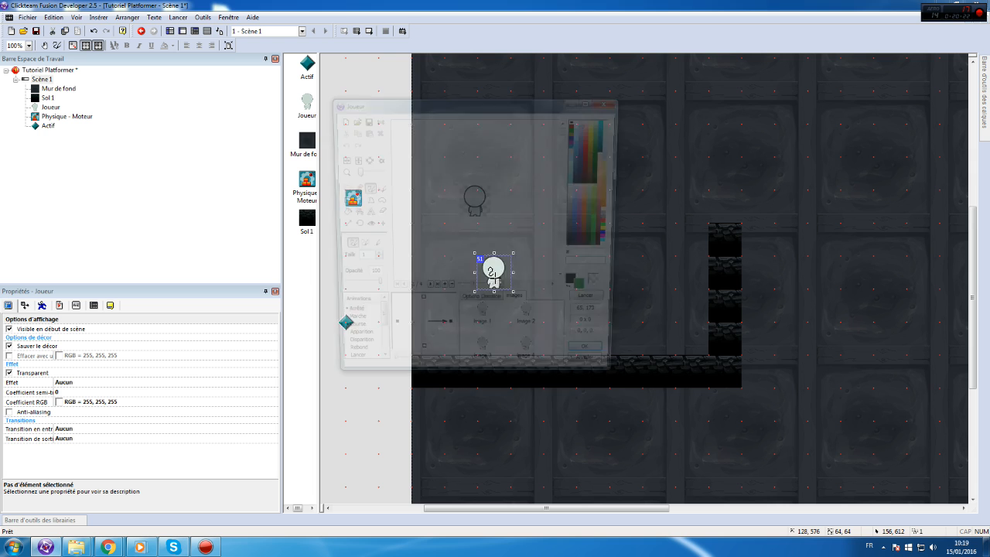
left_click(588, 362)
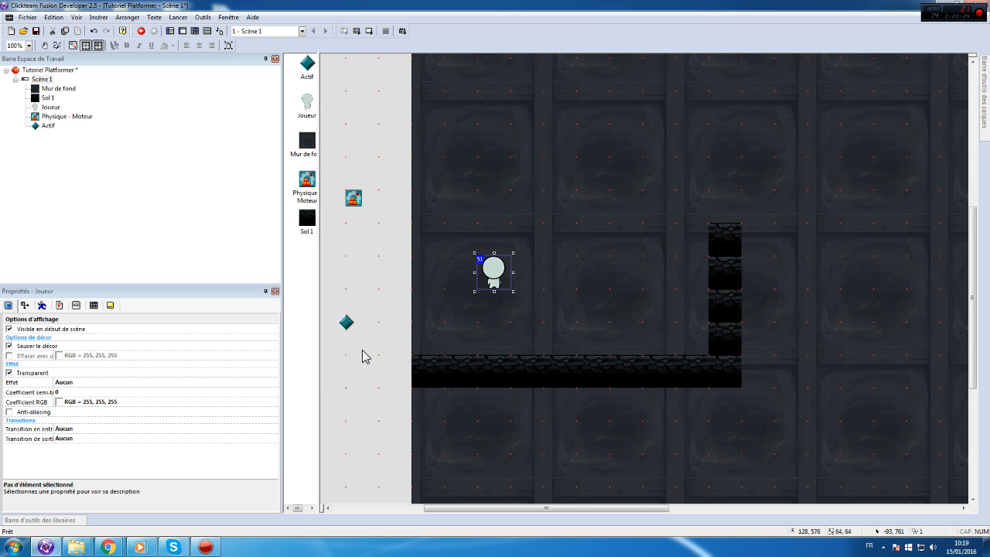
double_click(347, 324)
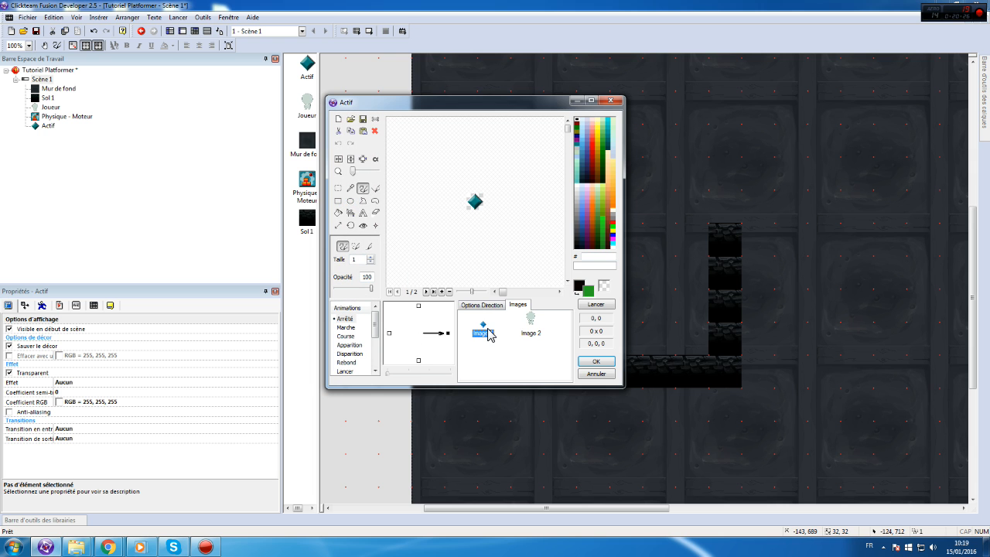
key("Delete")
left_click(490, 306)
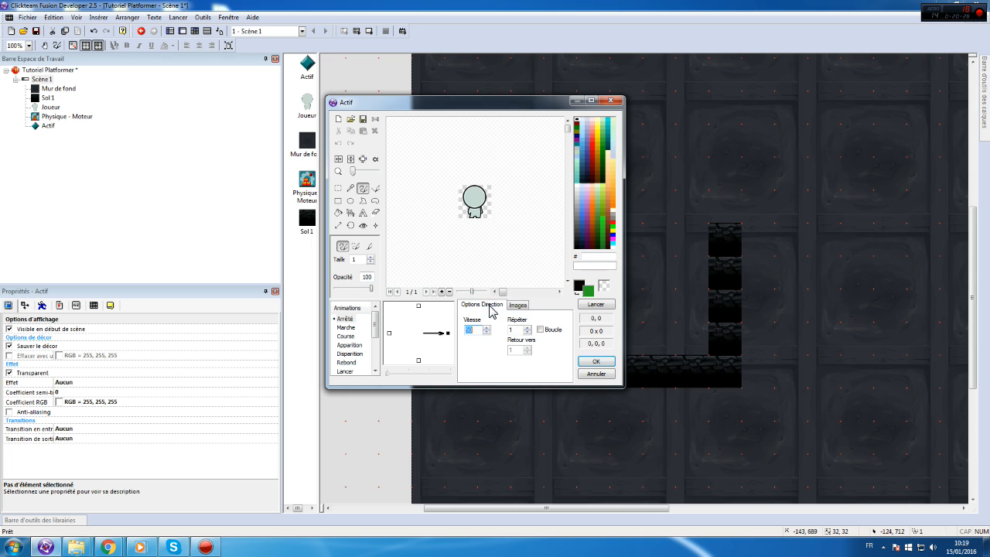
left_click(517, 305)
scroll(479, 208, "up", 3)
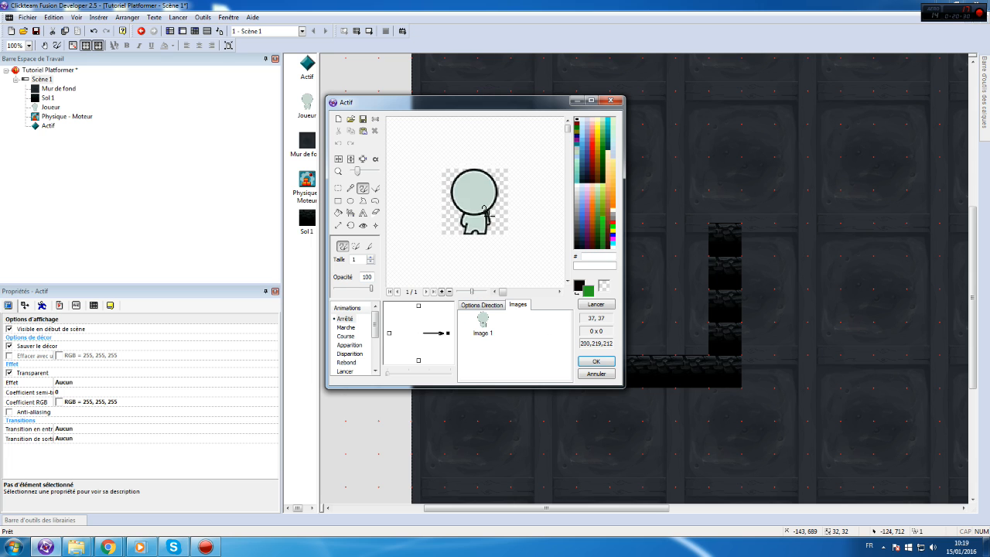
- Clear the Actif image and draw a narrow filled green vertical bar along its right edge, ending above the bottom
left_click(340, 120)
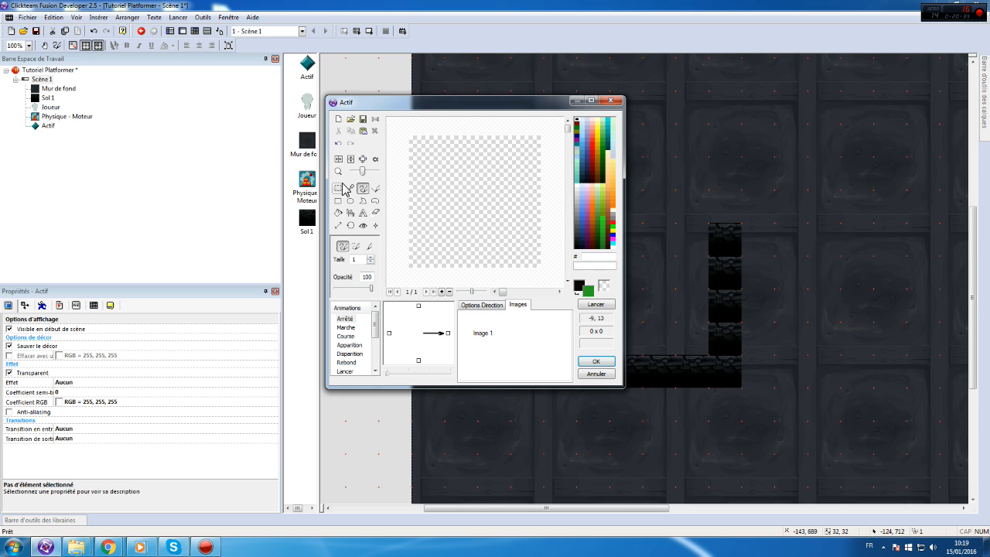
left_click(338, 200)
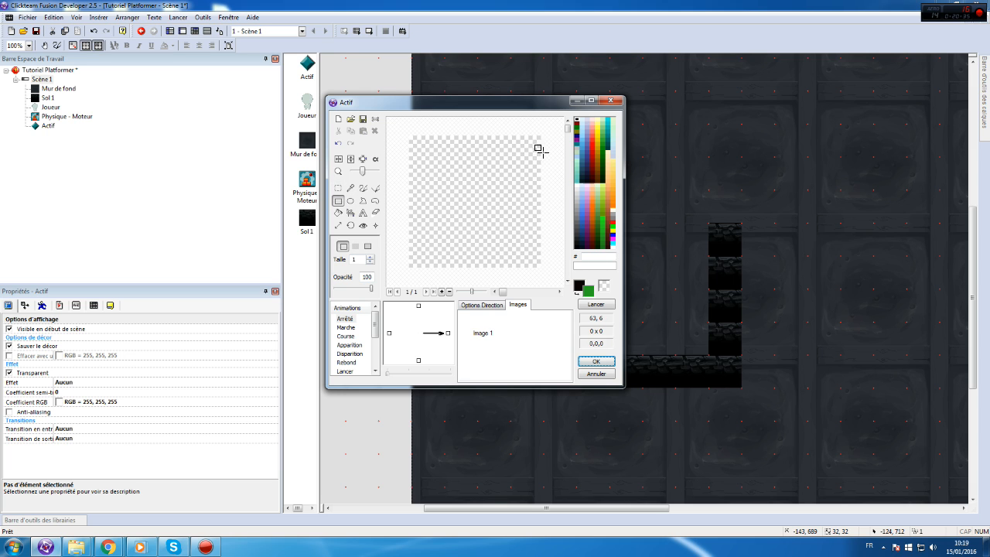
left_click_drag(542, 157, 555, 237)
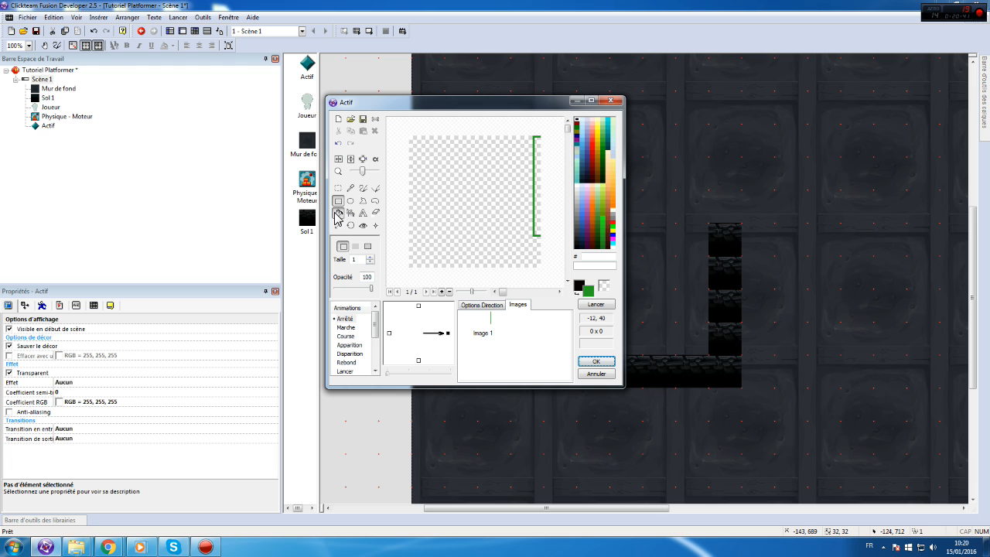
left_click(338, 212)
left_click(544, 205)
left_click(595, 361)
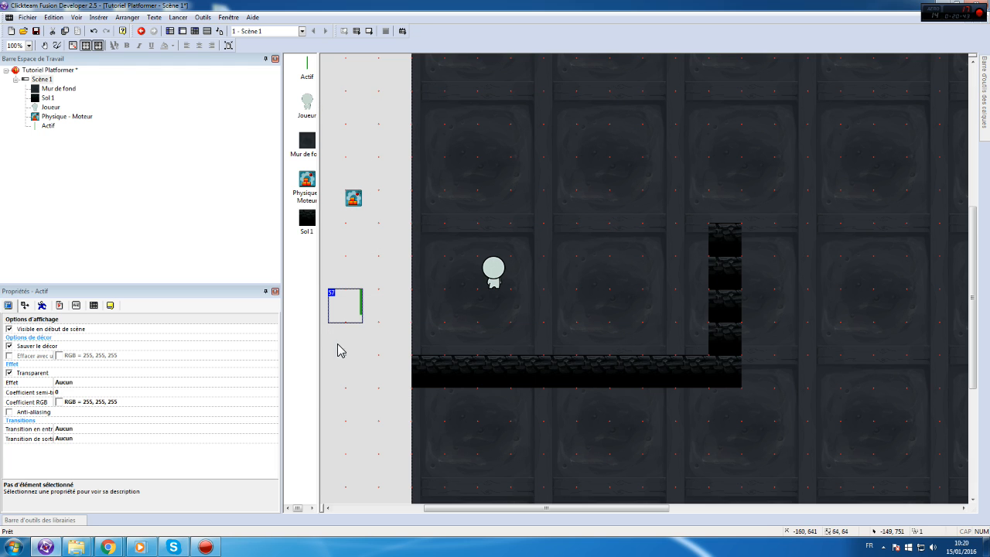
- Move the Actif object exactly over Joueur and rename it "Collider droit"
left_click_drag(519, 266, 511, 275)
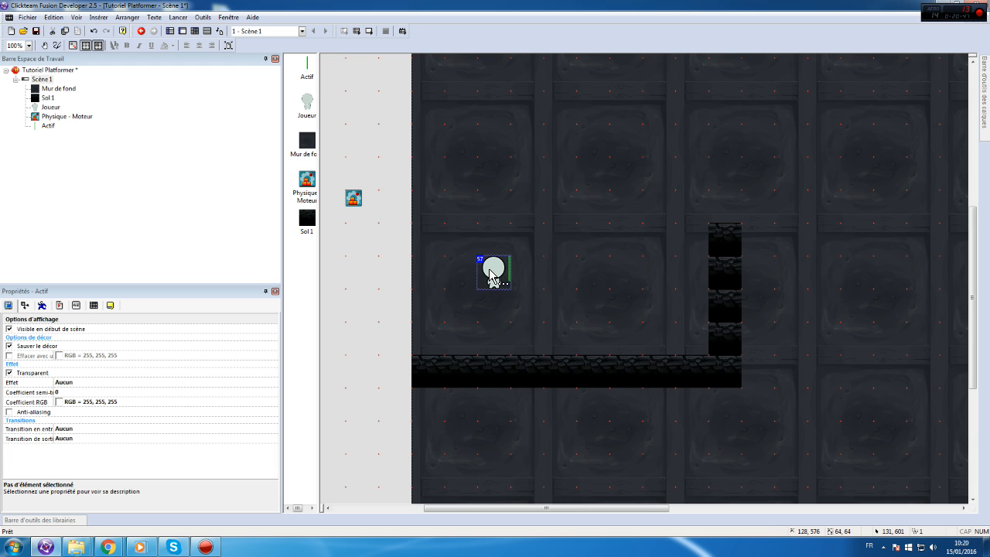
right_click(508, 268)
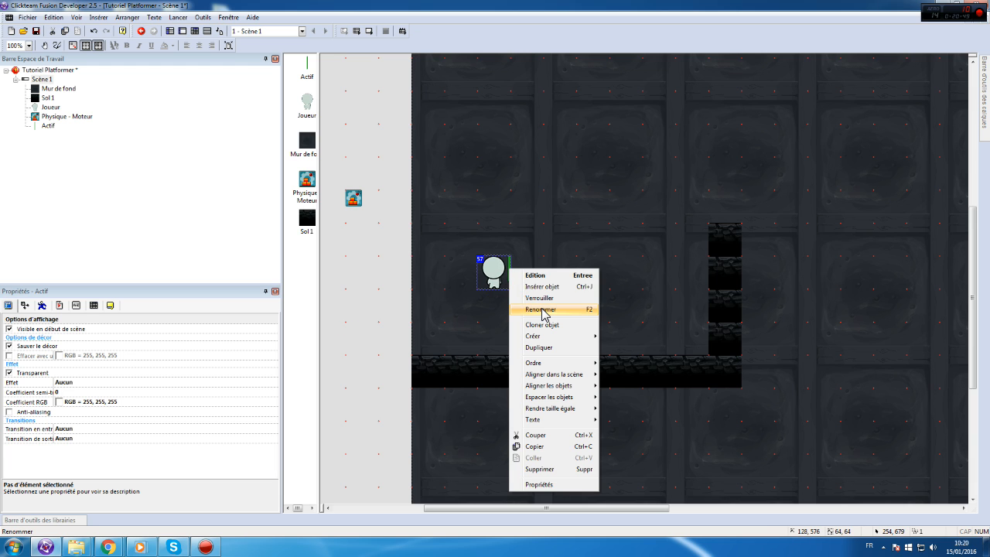
left_click(547, 310)
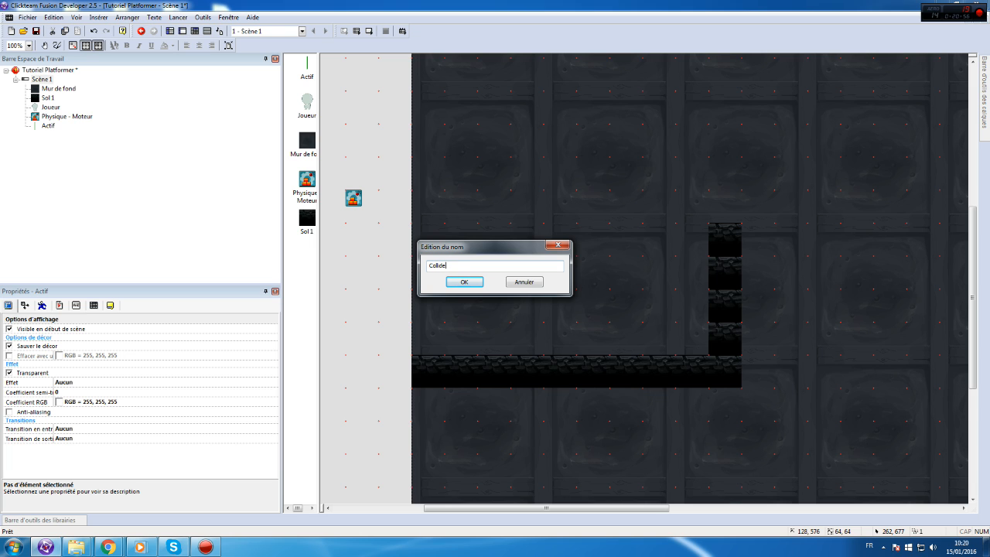
key("Return")
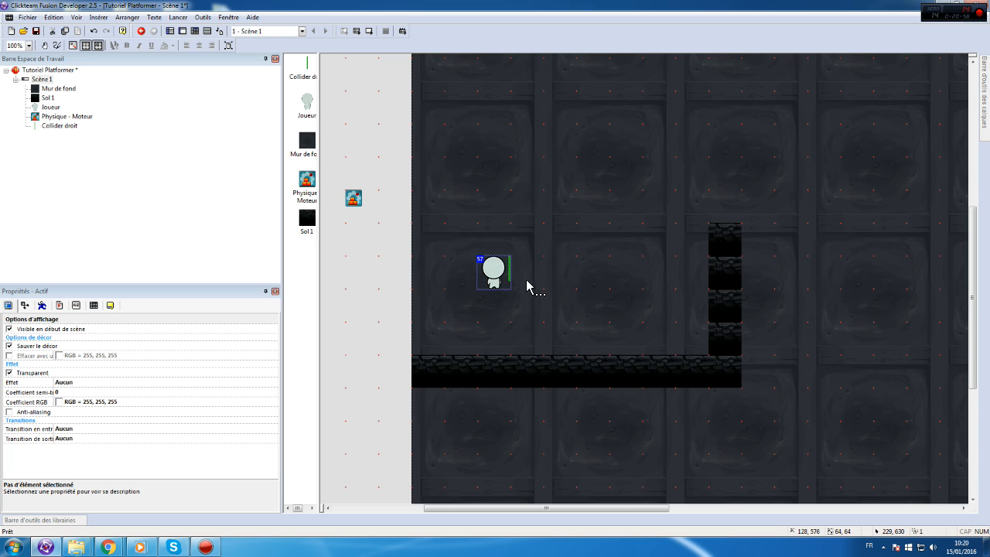
- In the event editor, insert a Toujours condition at the top of the Gestion joueur group
left_click(195, 31)
right_click(296, 95)
mouse_move(320, 119)
left_click(510, 133)
left_click(85, 82)
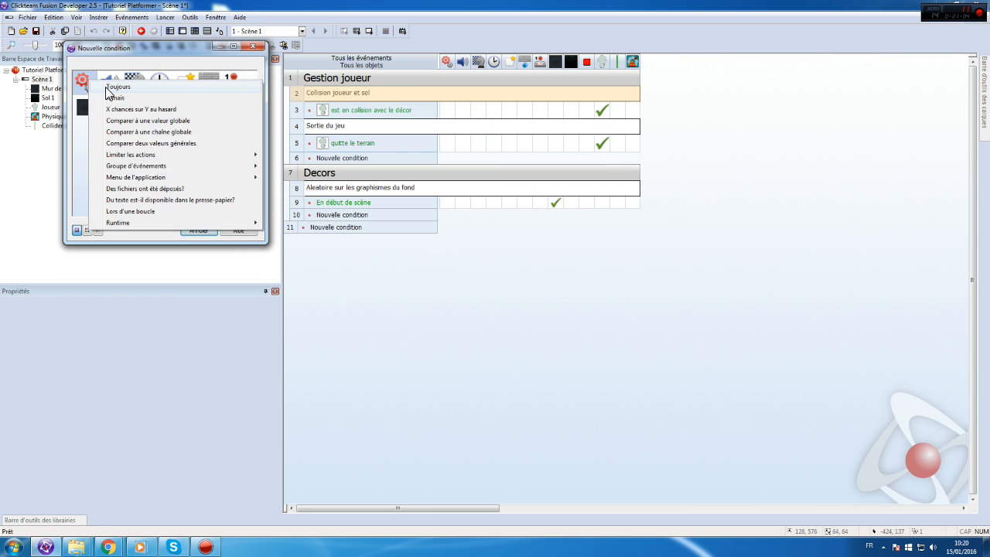
left_click(99, 92)
- Add an action to the Toujours event that positions Collider droit at 0, 0 relative to Joueur
right_click(615, 91)
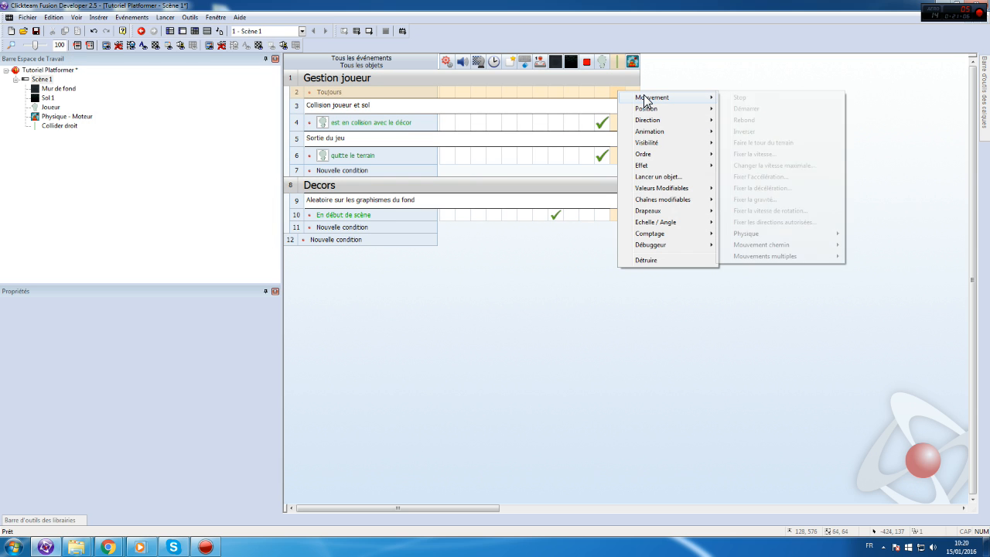
mouse_move(659, 108)
left_click(793, 109)
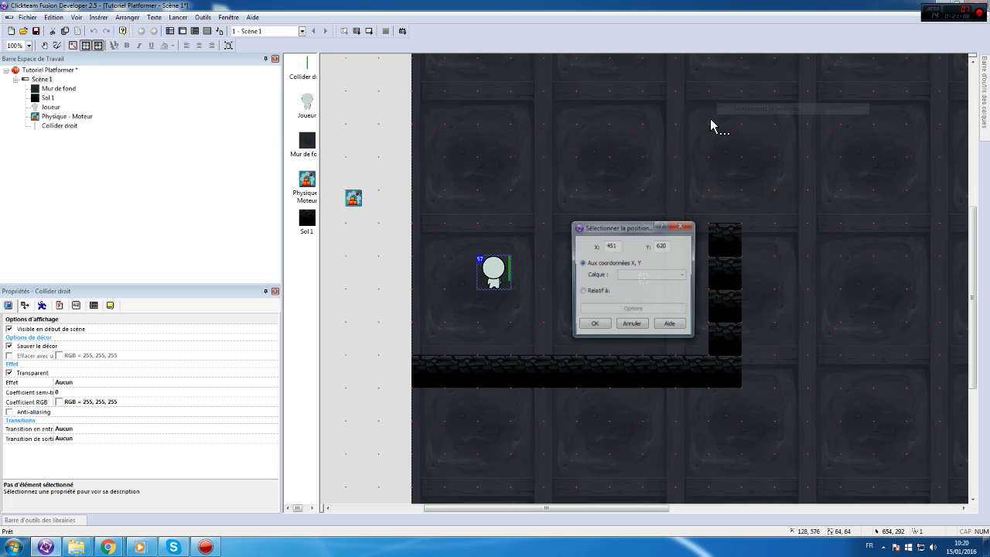
left_click(492, 271)
left_click(593, 326)
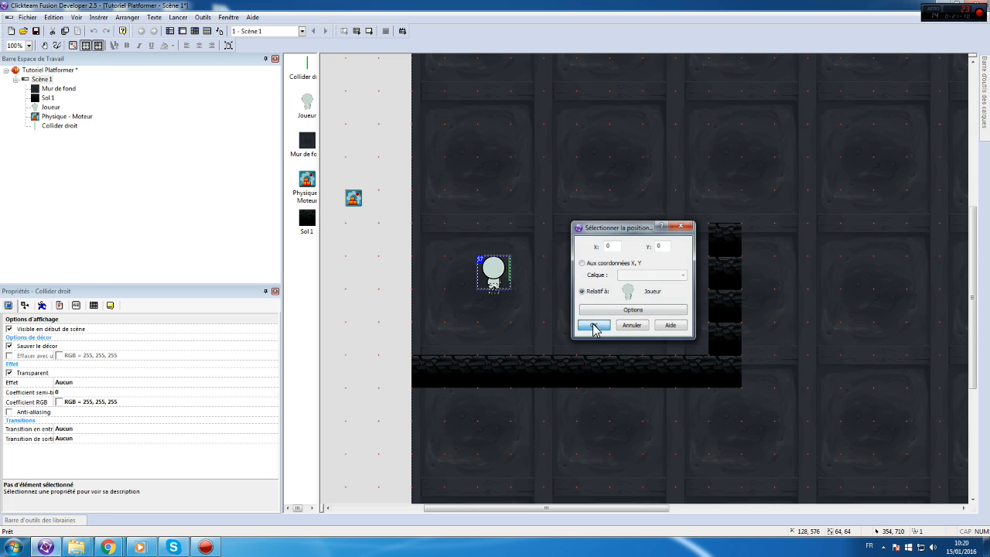
- Run the scene, move Joueur both ways to check that Collider droit follows, and return to Scène 1
left_click(165, 17)
left_click(182, 51)
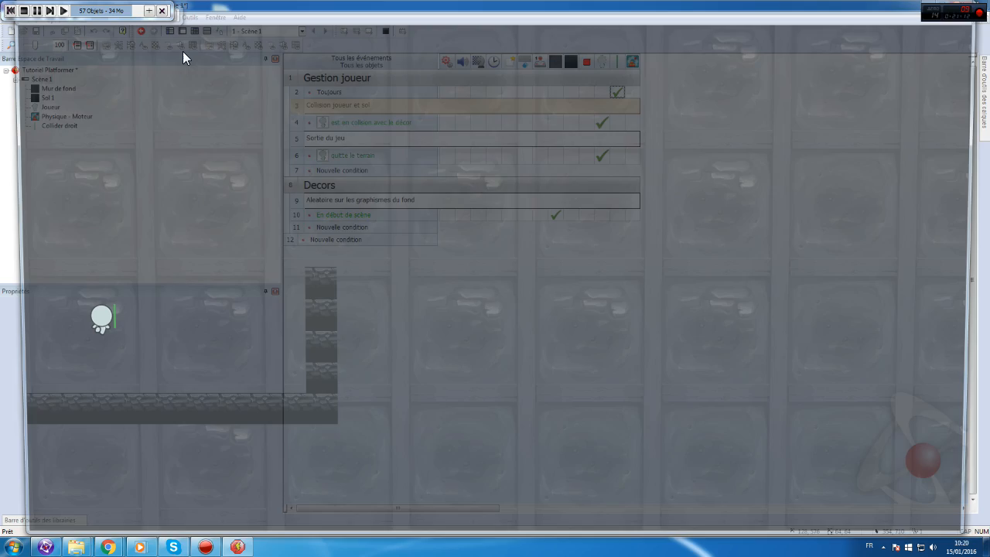
key("Right")
key("Left")
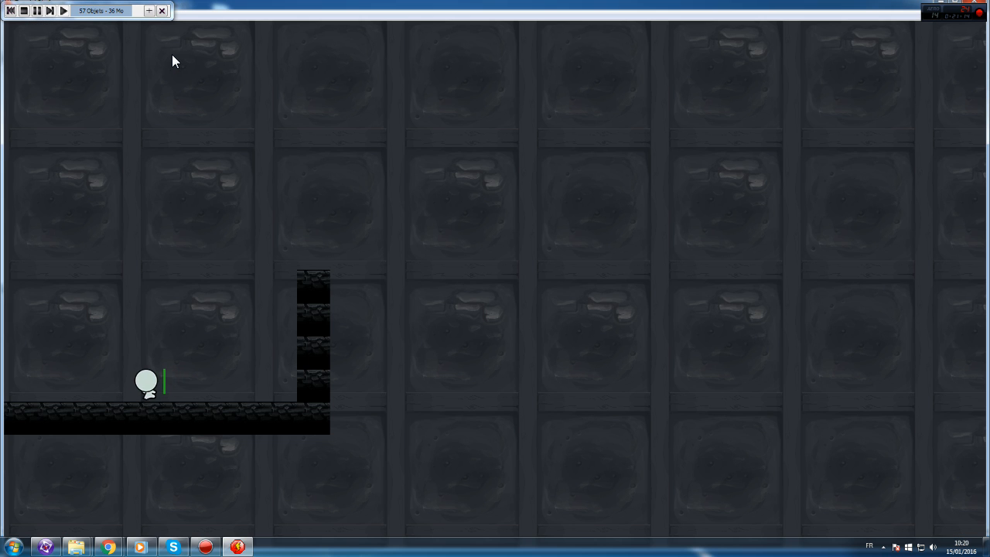
key("Right")
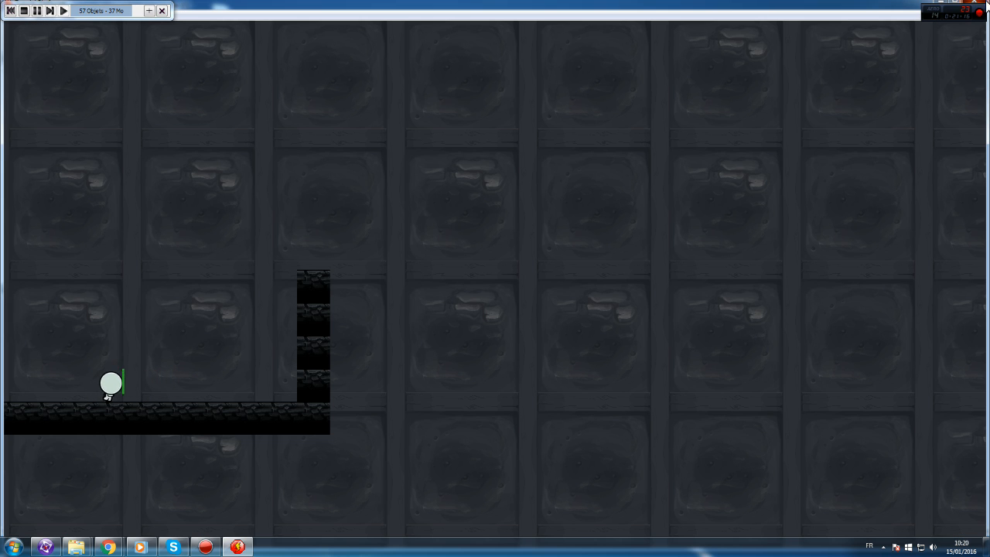
left_click(981, 1)
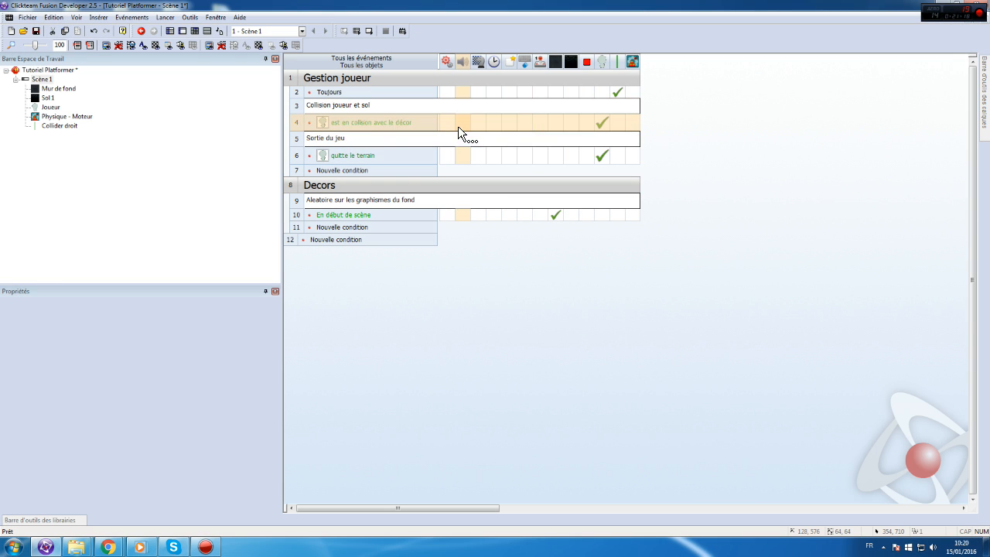
double_click(42, 79)
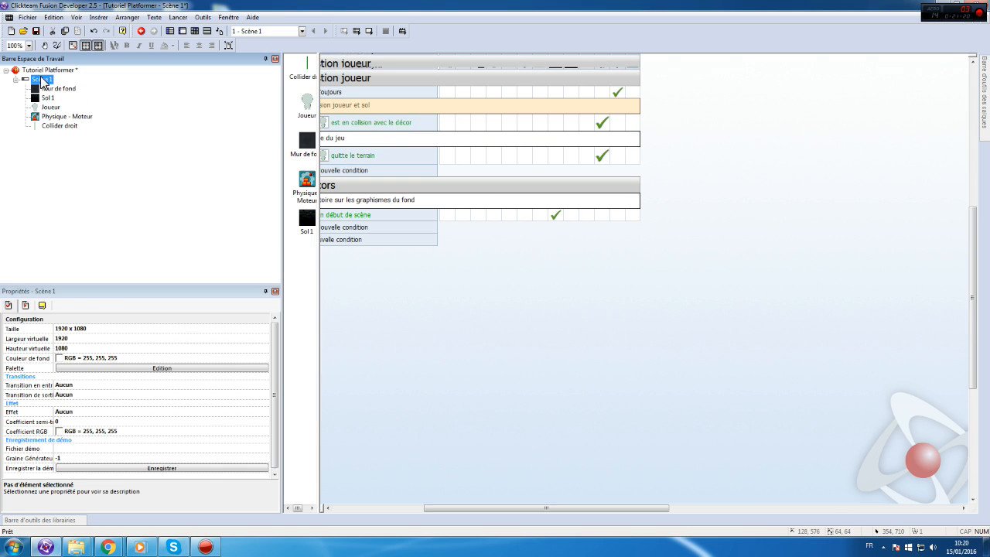
- Clone the Collider droit object in the scene using 2 rows, 1 column and zero spacing
left_click(509, 270)
right_click(510, 270)
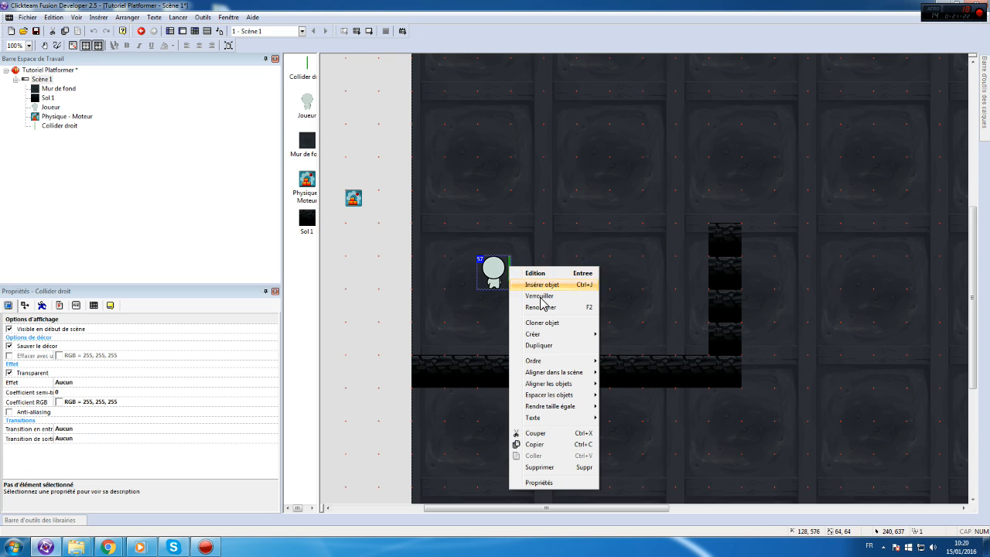
left_click(545, 323)
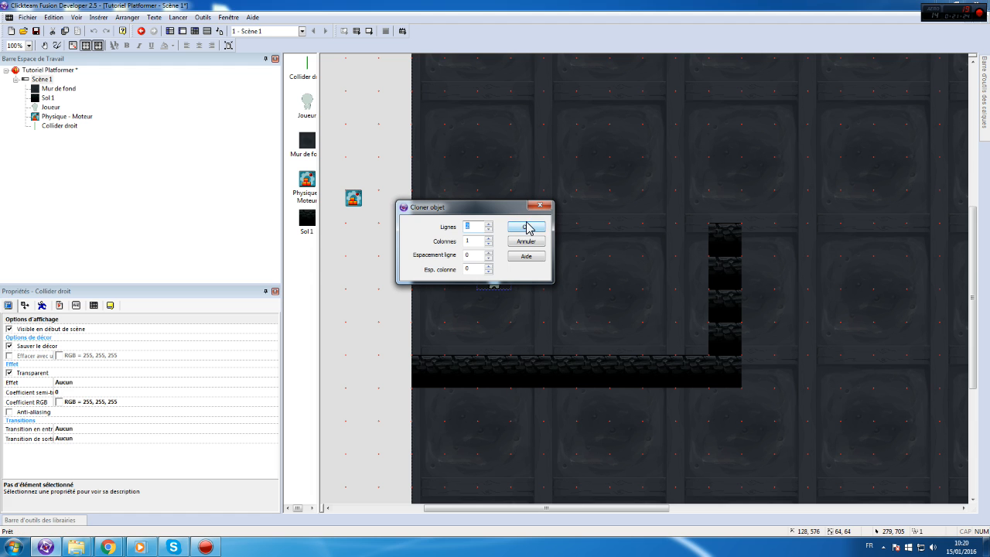
left_click(526, 226)
- Flip the cloned collider's image horizontally, fill its green bar with orange, and save the image changes
double_click(510, 303)
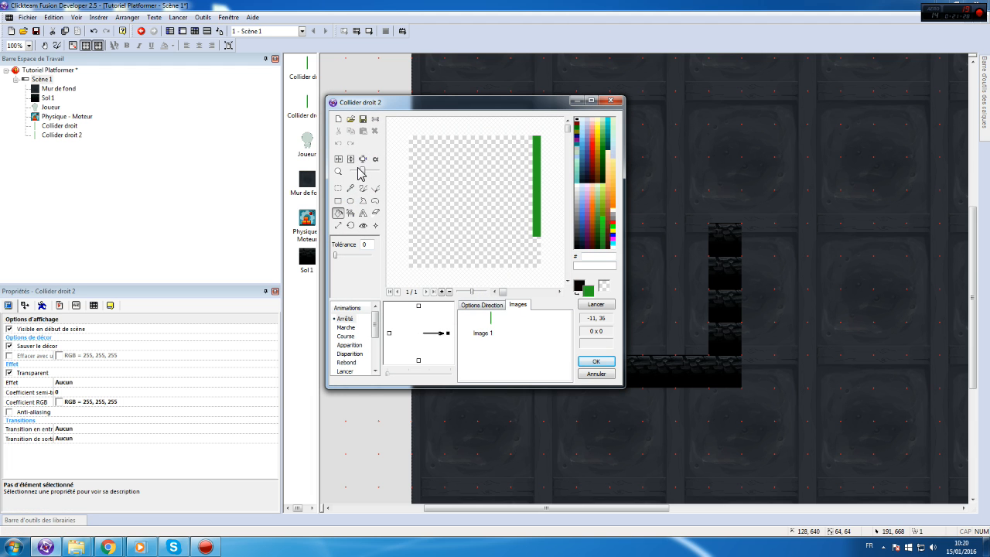
right_click(447, 335)
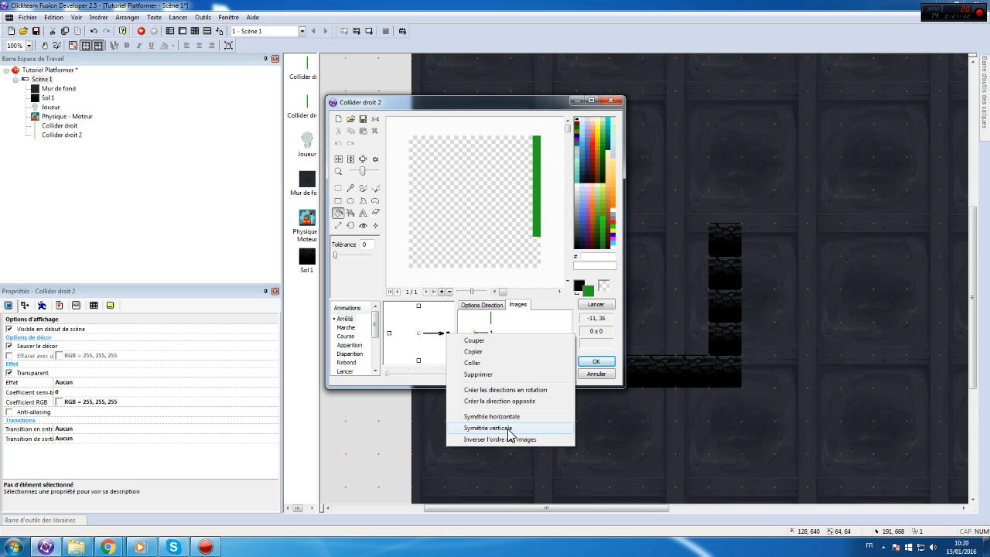
left_click(503, 417)
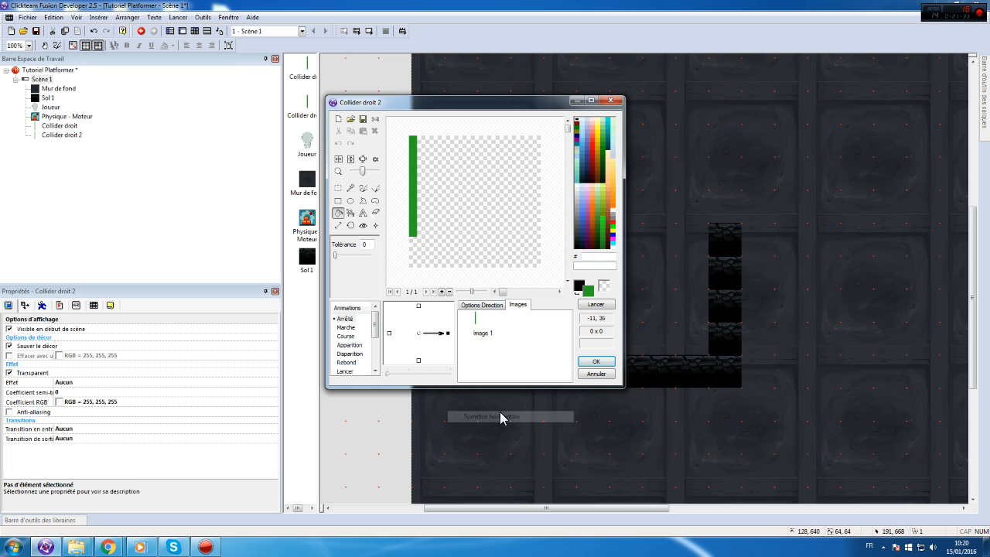
left_click(338, 213)
left_click(597, 216)
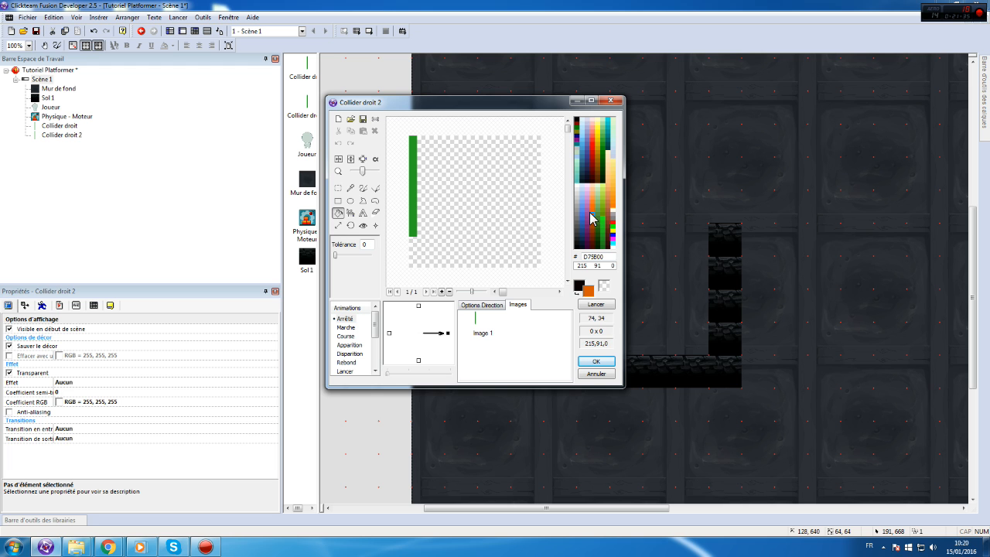
left_click(416, 191)
left_click(596, 361)
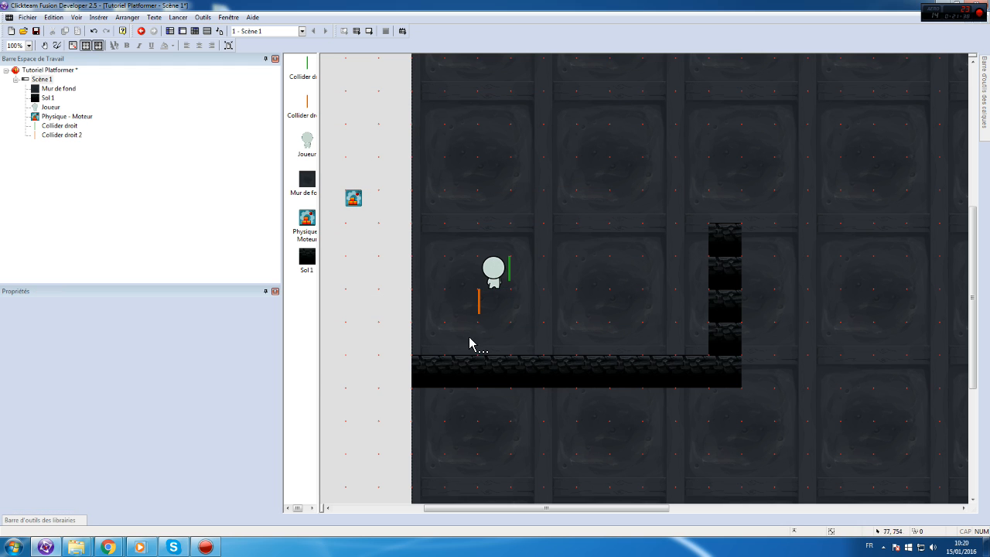
- Rename the orange cloned collider as "Collider gauche"
left_click(479, 303)
right_click(479, 302)
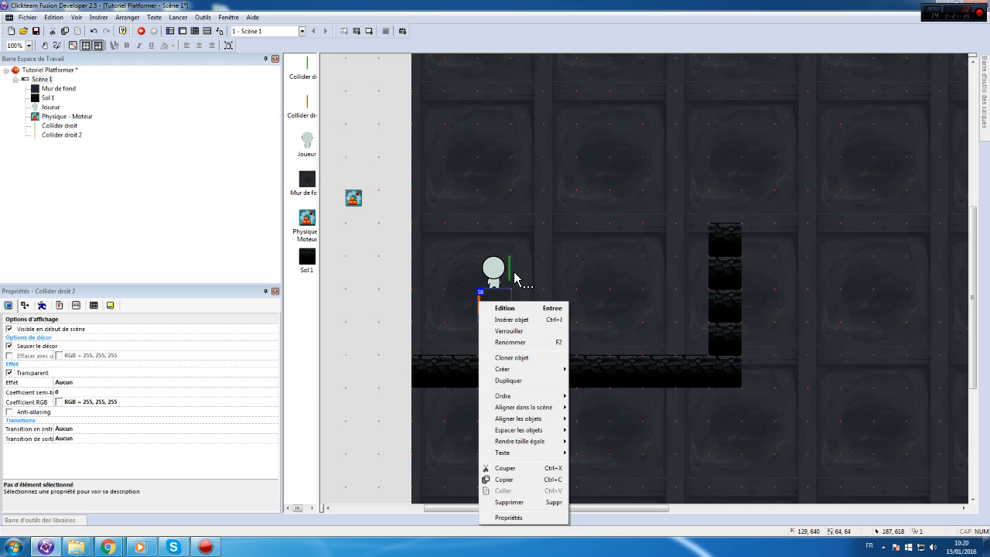
left_click(533, 365)
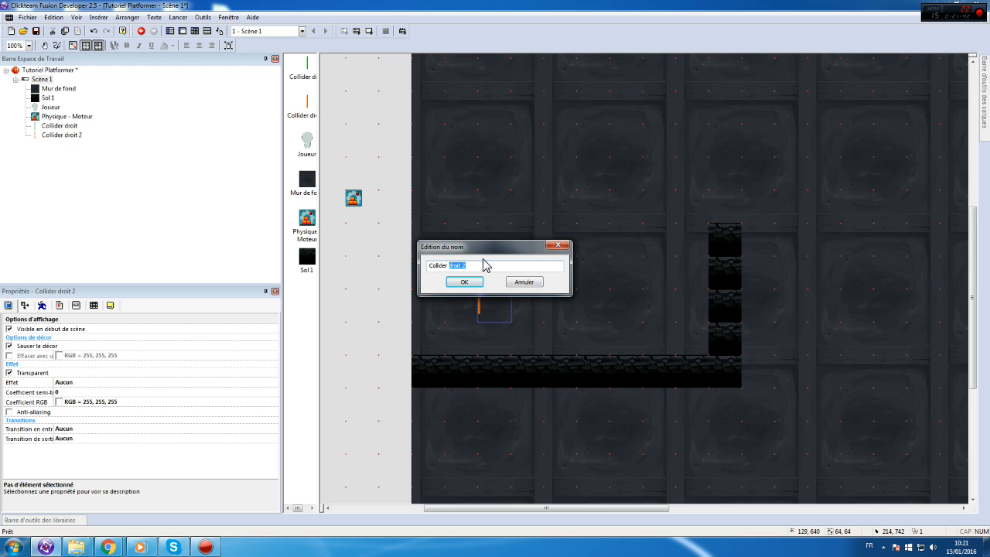
type("Collider gauche")
key("Return")
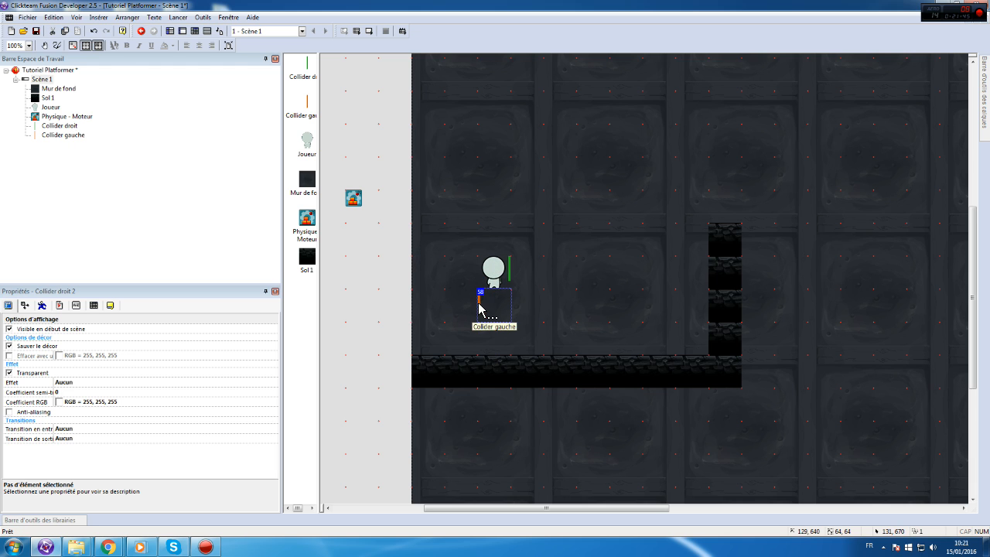
- Copy the position action from the Collider droit column to the Collider gauche column in the Toujours event
left_click(395, 296)
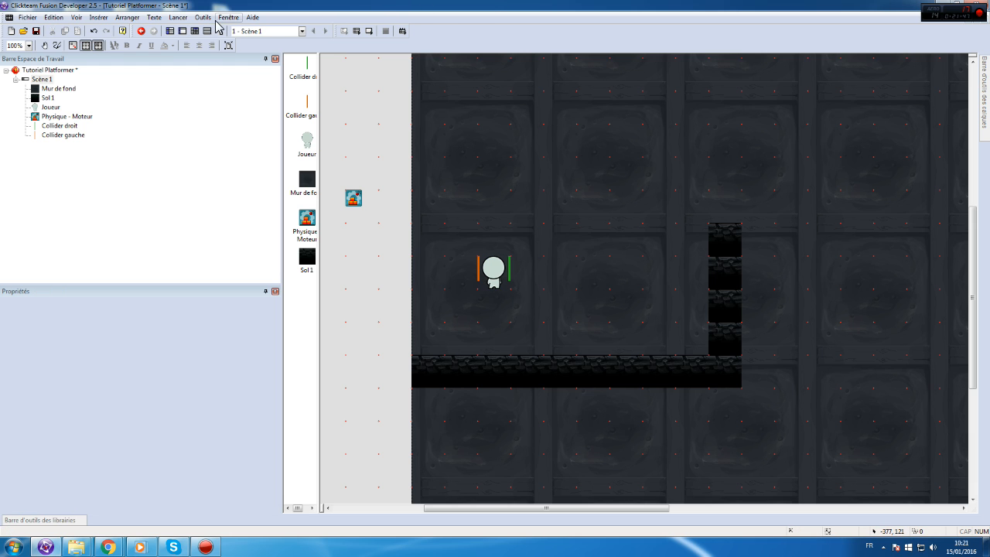
left_click(194, 31)
left_click_drag(617, 92, 632, 92)
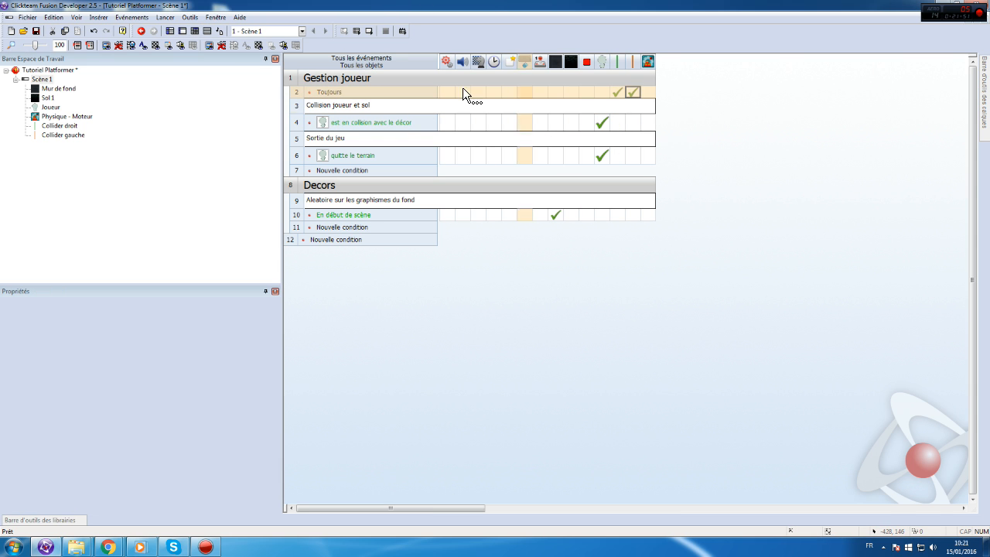
- Clone the Collider droit object in the scene with 2 rows and 1 column
double_click(45, 81)
right_click(508, 272)
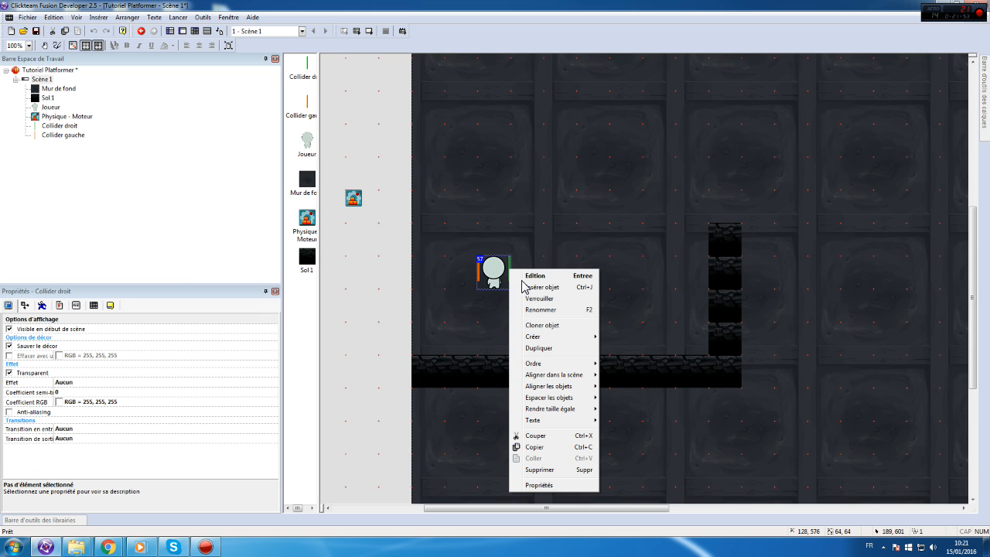
left_click(459, 274)
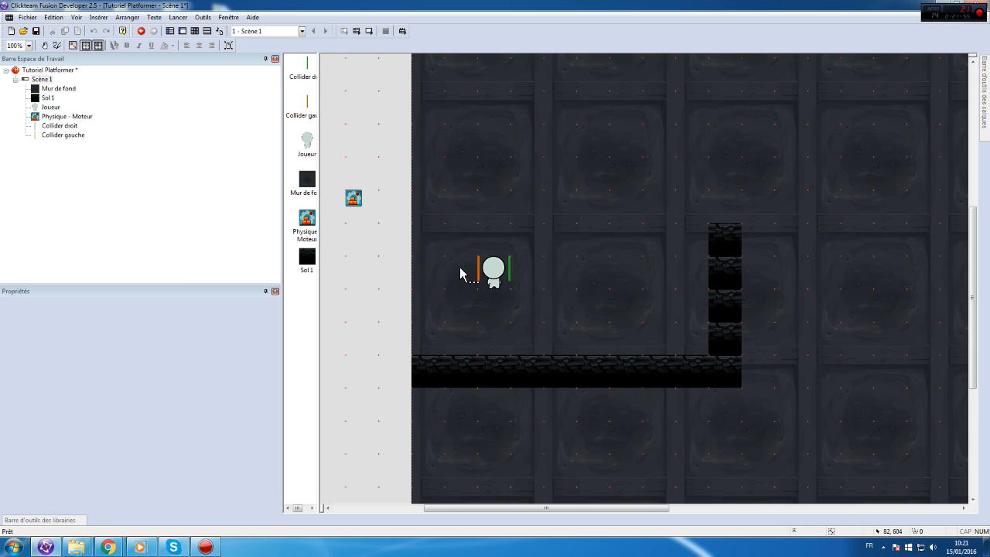
left_click(508, 282)
right_click(509, 277)
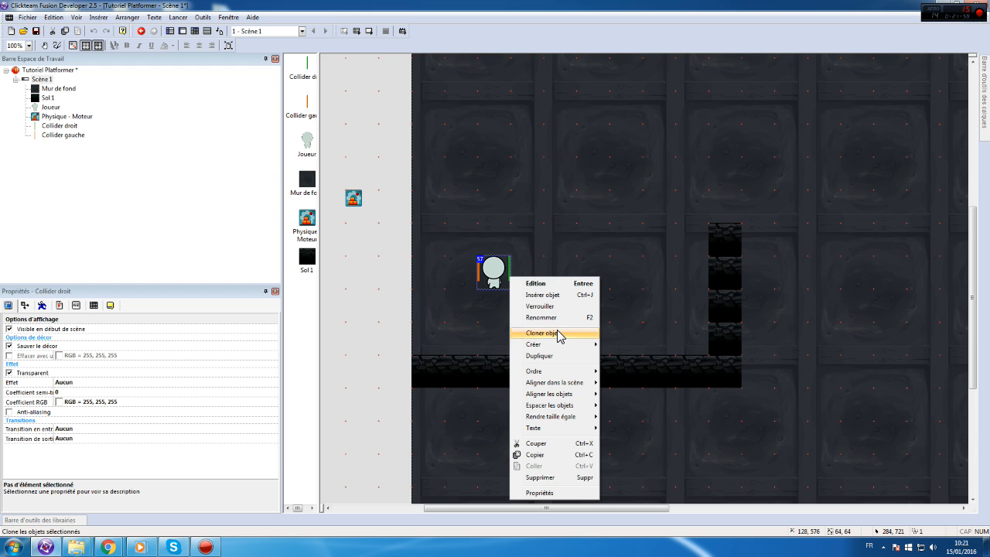
left_click(557, 335)
left_click(527, 228)
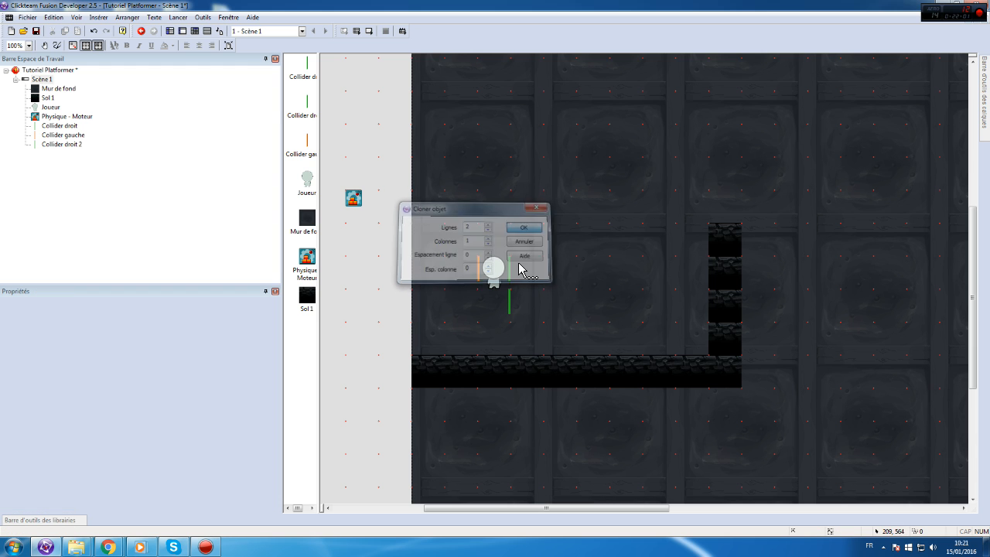
- Draw a solid red (CB0000) strip across the full bottom edge of the cloned Collider droit 2 image
double_click(510, 311)
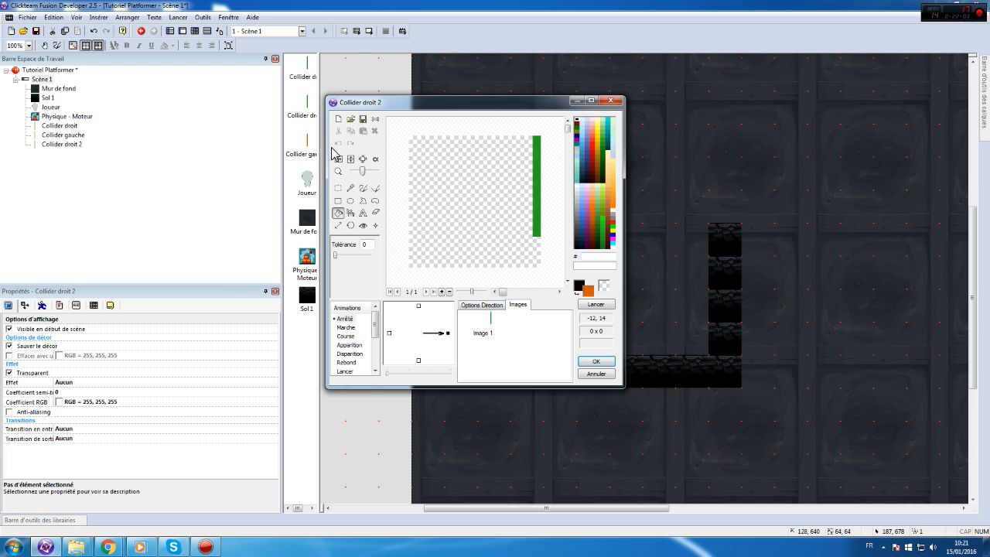
left_click(338, 200)
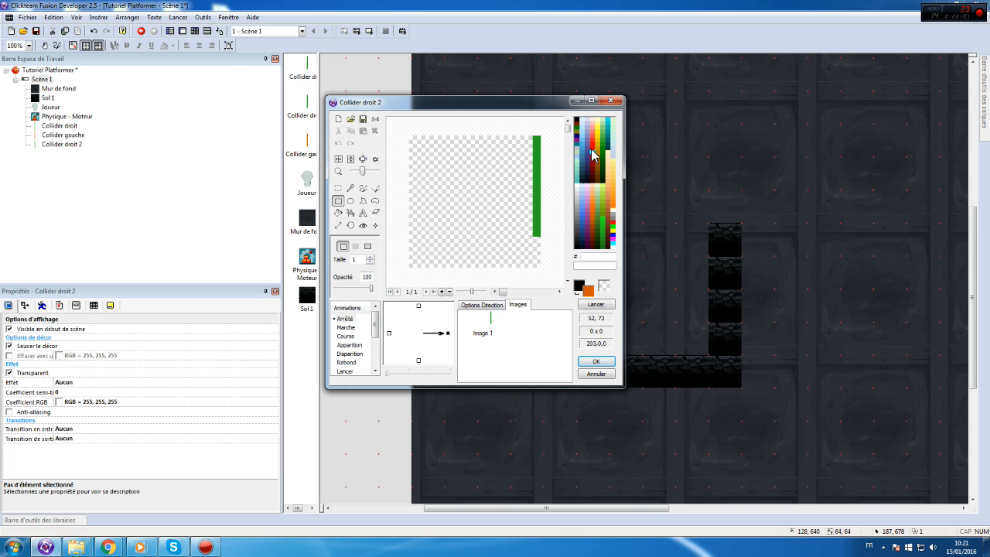
left_click(593, 152)
mouse_move(404, 260)
left_mouse_down()
mouse_move(530, 283)
mouse_move(542, 271)
left_mouse_up()
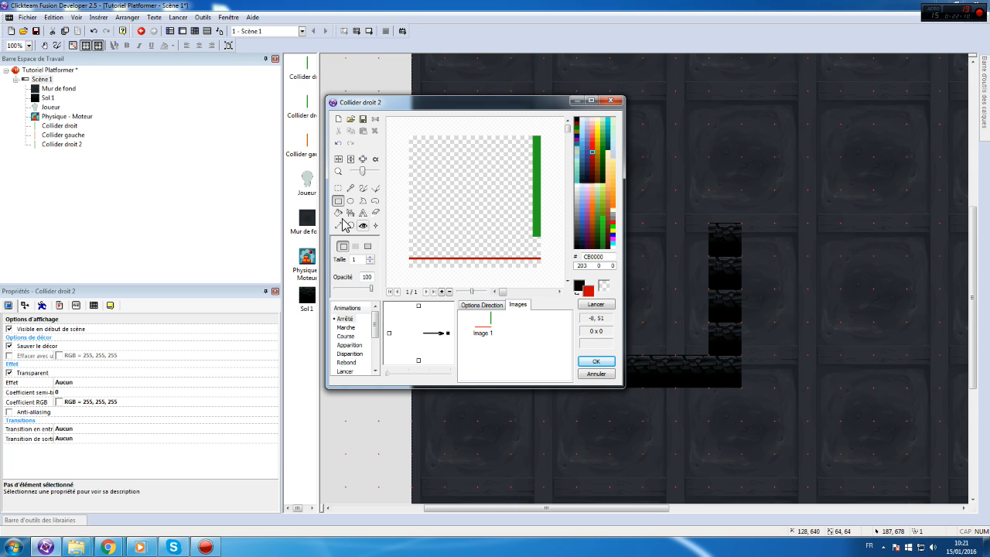
left_click(337, 213)
left_click(454, 263)
- Delete the green vertical bar from the Collider droit 2 image and save the image
left_click(338, 188)
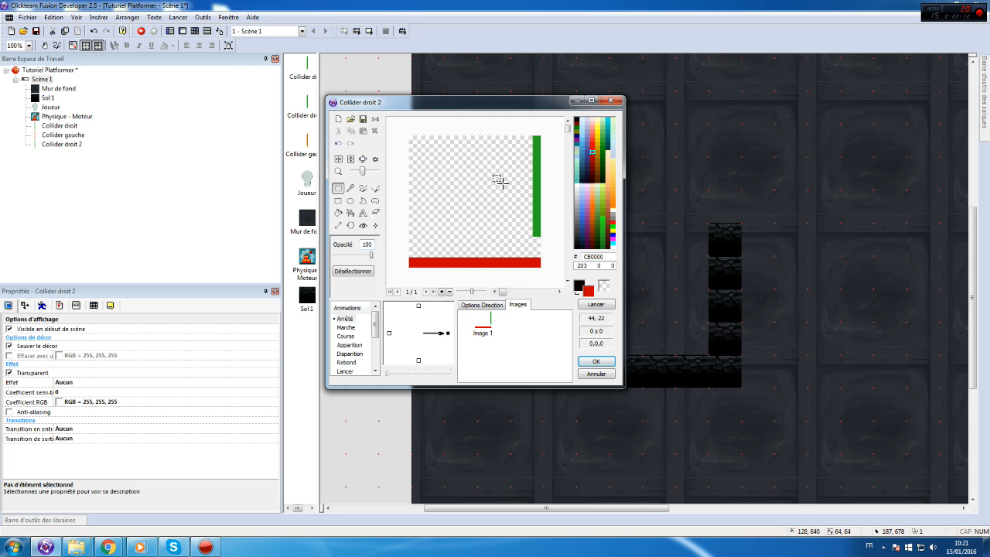
left_click_drag(543, 260, 558, 241)
left_click(512, 139)
key("Delete")
left_click(595, 361)
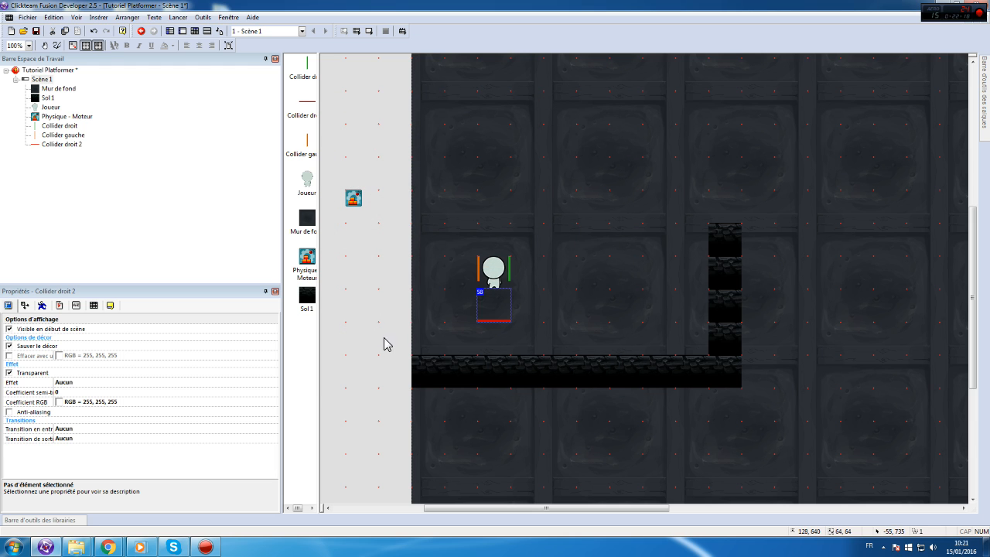
- Move the red collider up so that it sits directly under the player's feet
left_click_drag(489, 319, 490, 286)
right_click(477, 288)
left_click(477, 288)
right_click(477, 288)
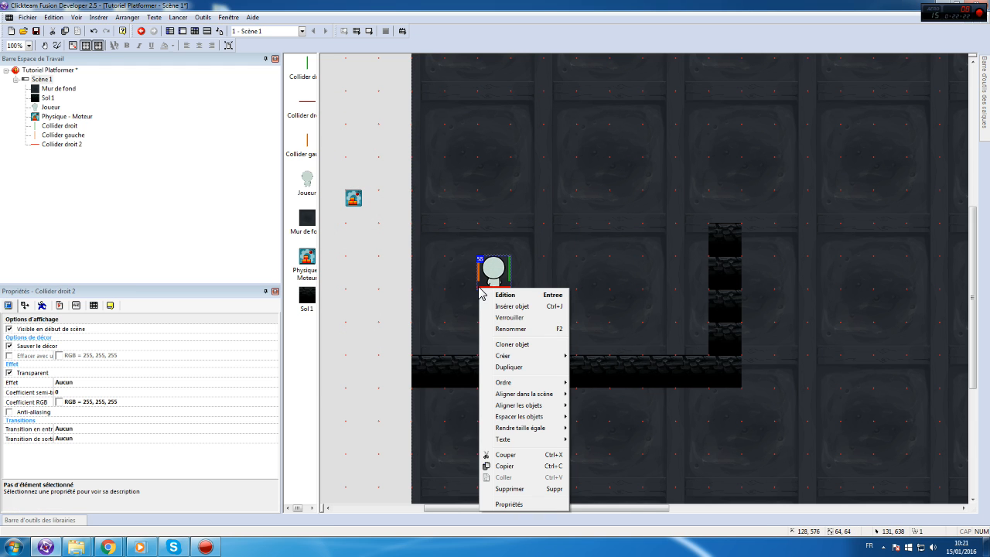
left_click(436, 317)
- Set the Y coordinate of the red collider's hot spot to 61
left_click(491, 288)
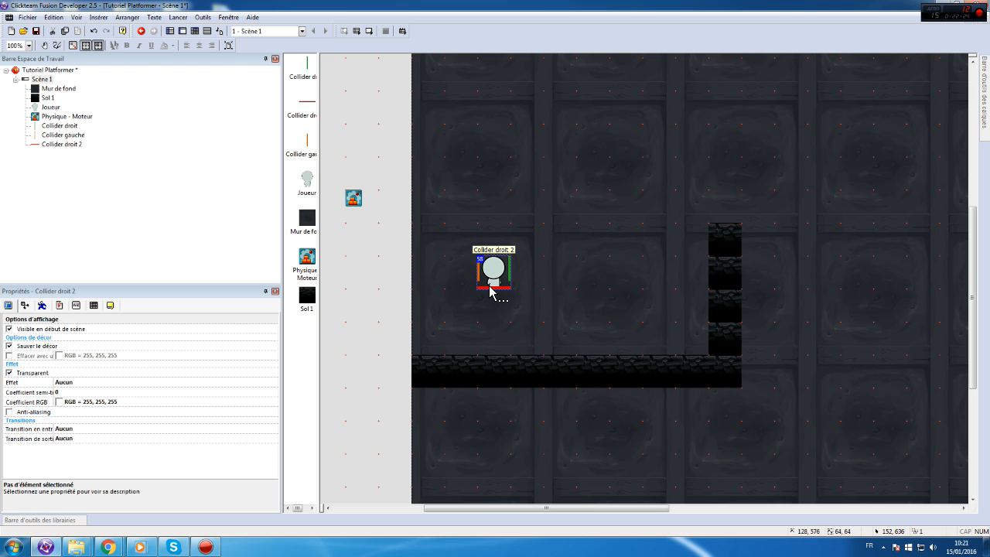
double_click(491, 288)
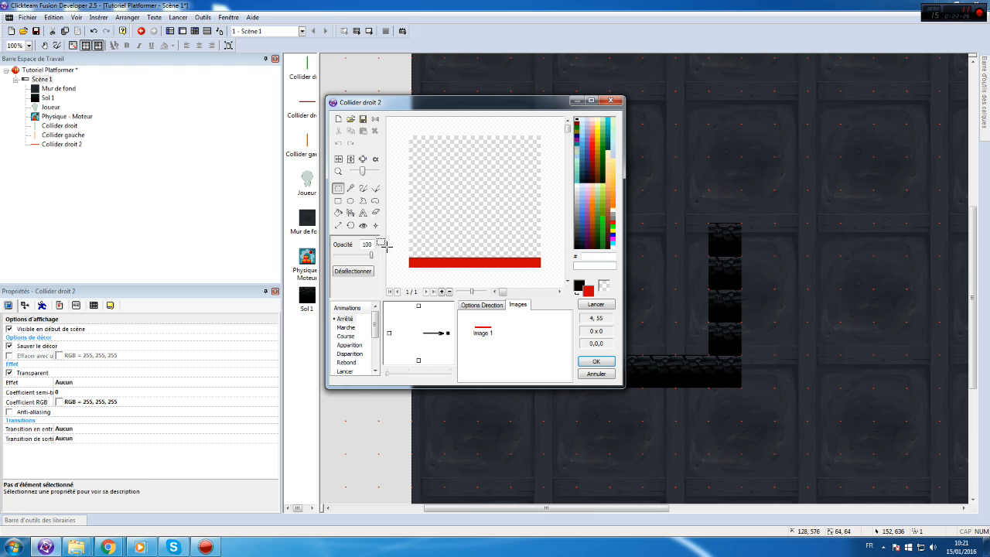
left_click(364, 226)
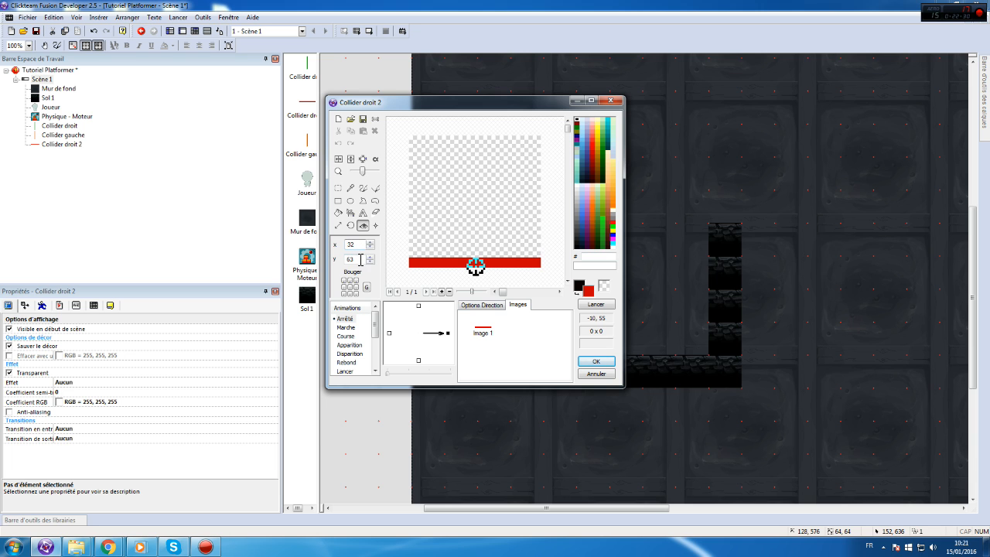
type("1")
left_click(597, 361)
- Test-run the scene to check the red collider under the player, and close the game window
left_click(348, 349)
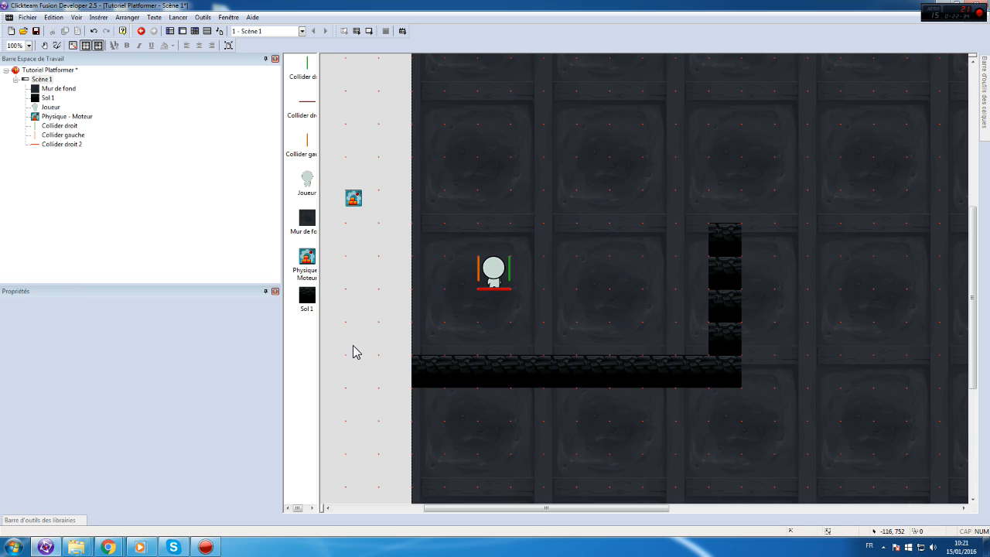
left_click(485, 291)
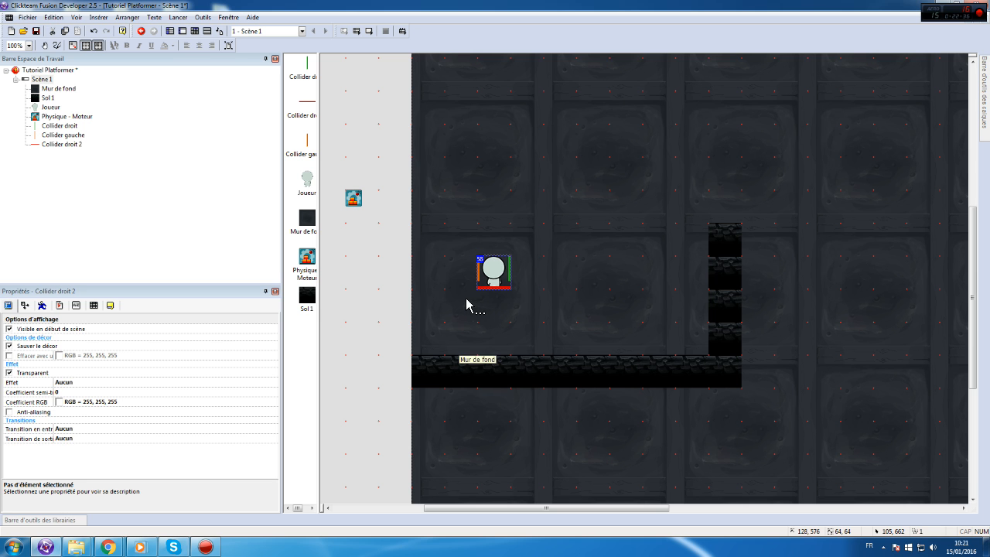
left_click(168, 31)
left_click(193, 63)
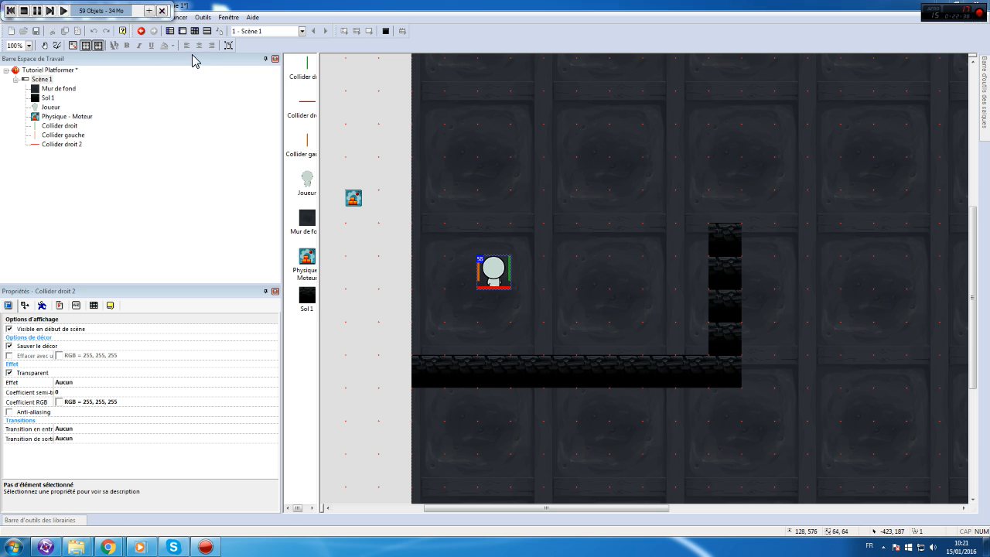
left_click(977, 2)
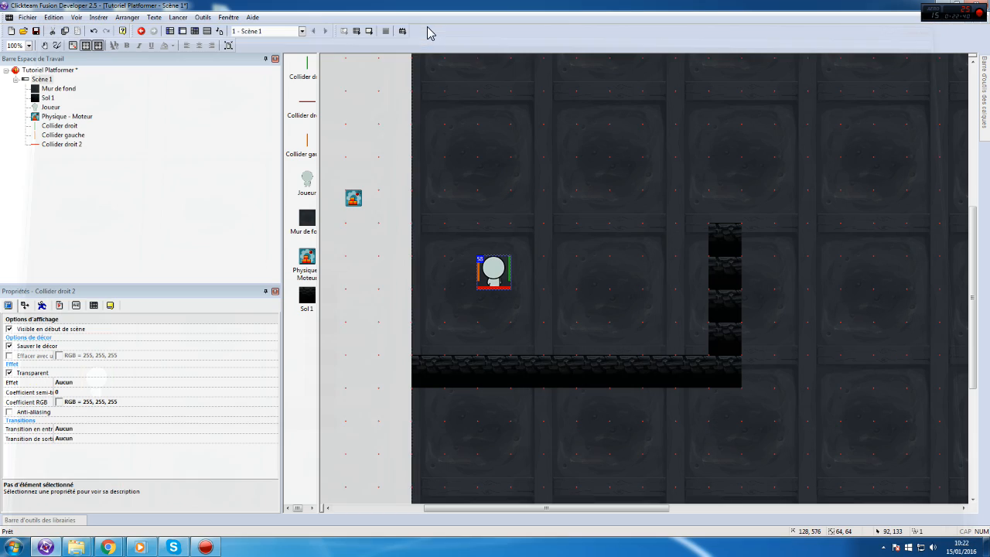
- Copy the player-position action to the red collider in the Toujours event and test-run it by moving the player right
left_click(196, 32)
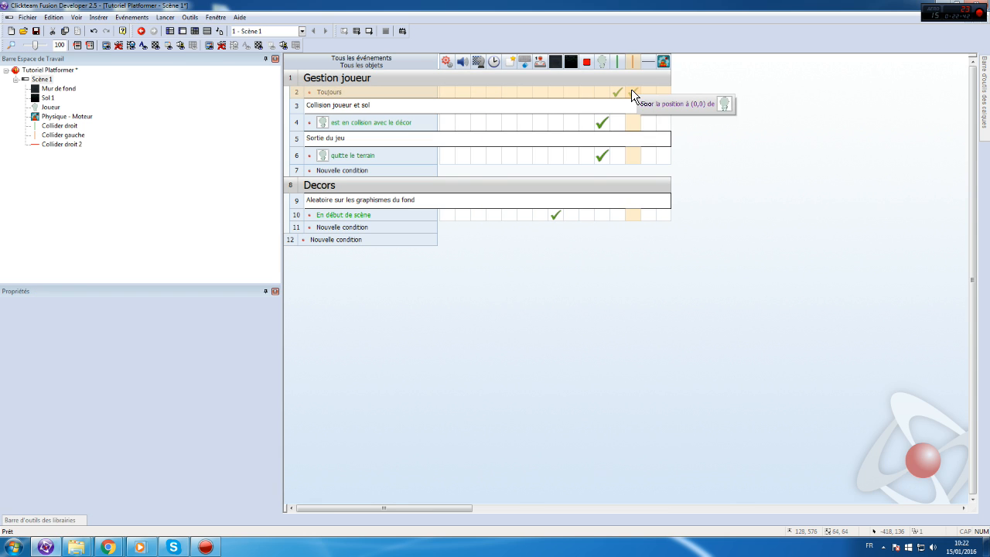
left_click(165, 18)
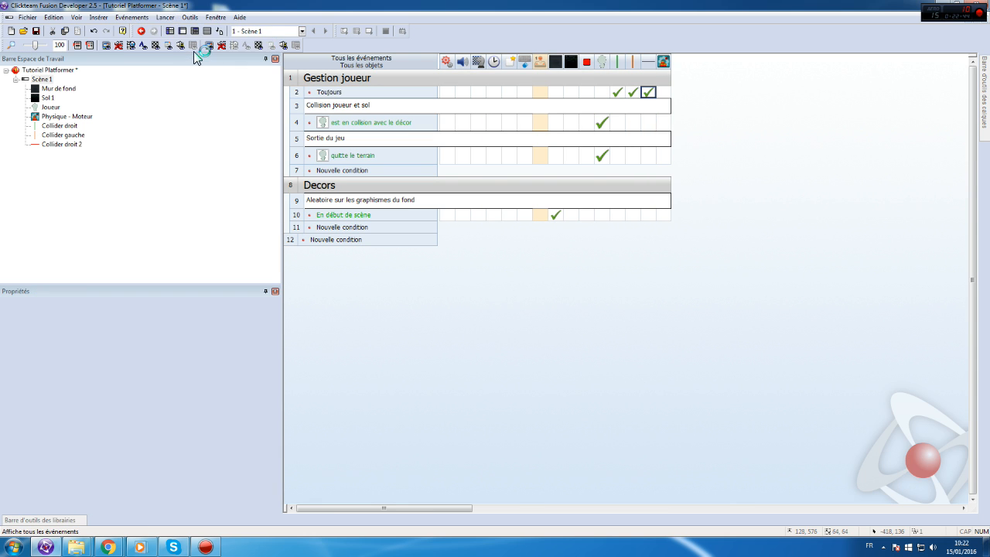
left_click(193, 50)
key("Right")
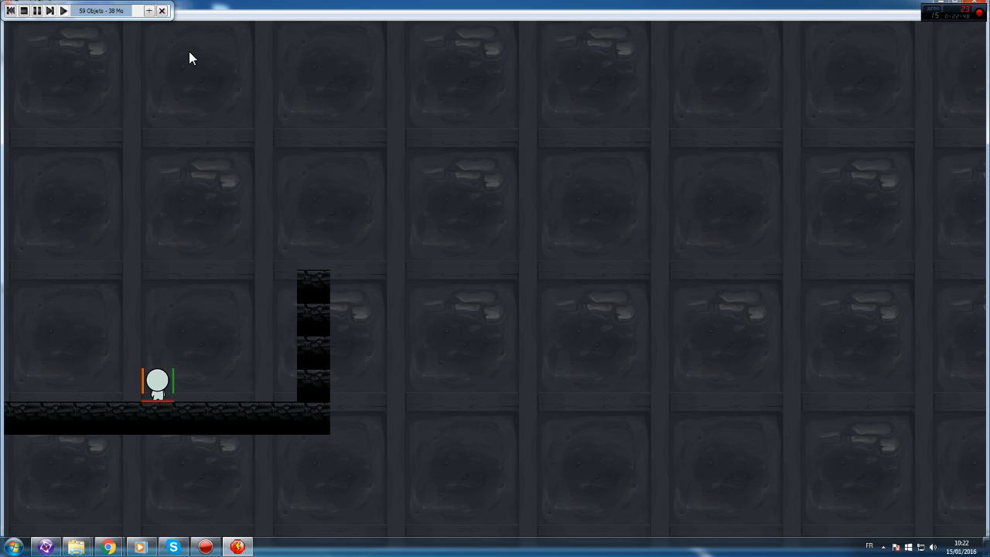
left_click(981, 9)
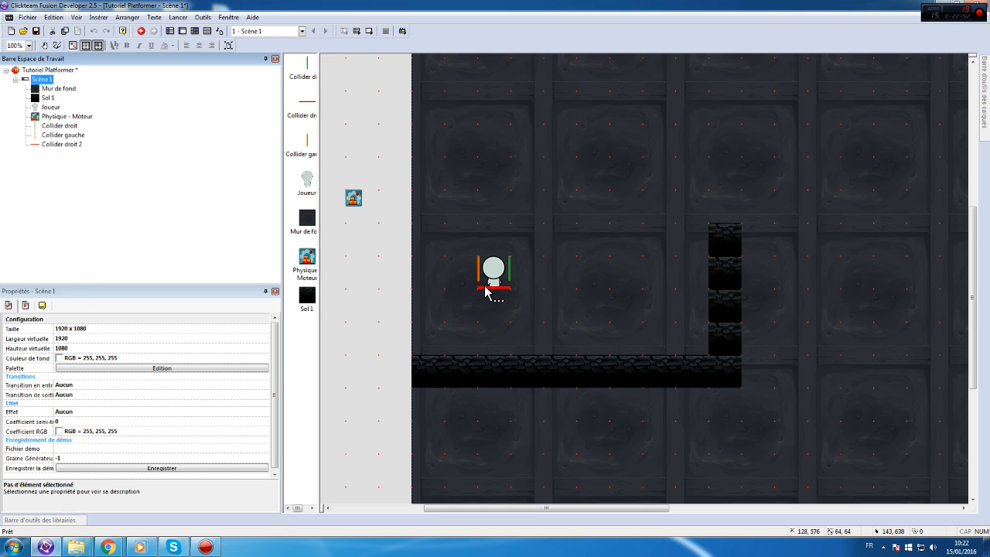
- Try a hot spot Y value of 65 on the red collider and test-run the scene
double_click(486, 291)
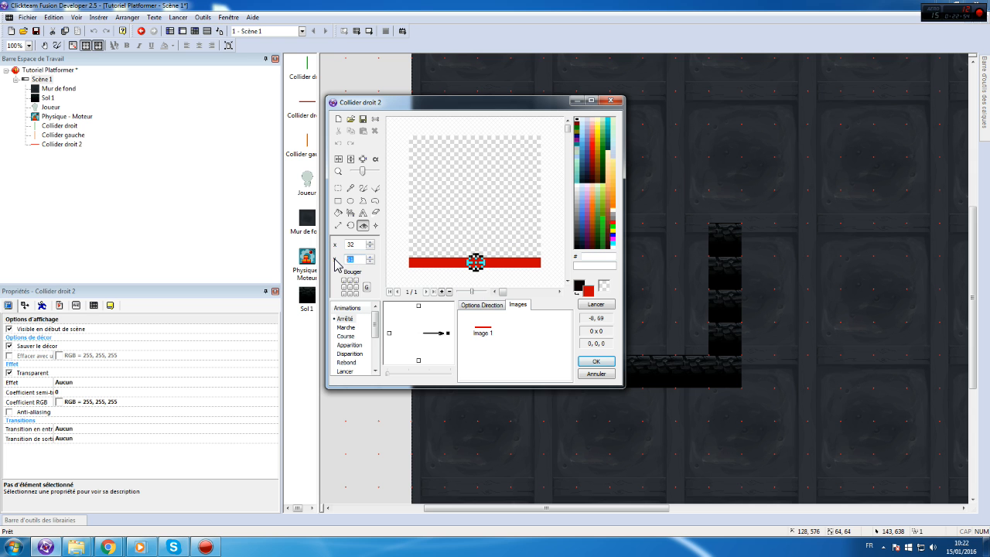
left_click(596, 361)
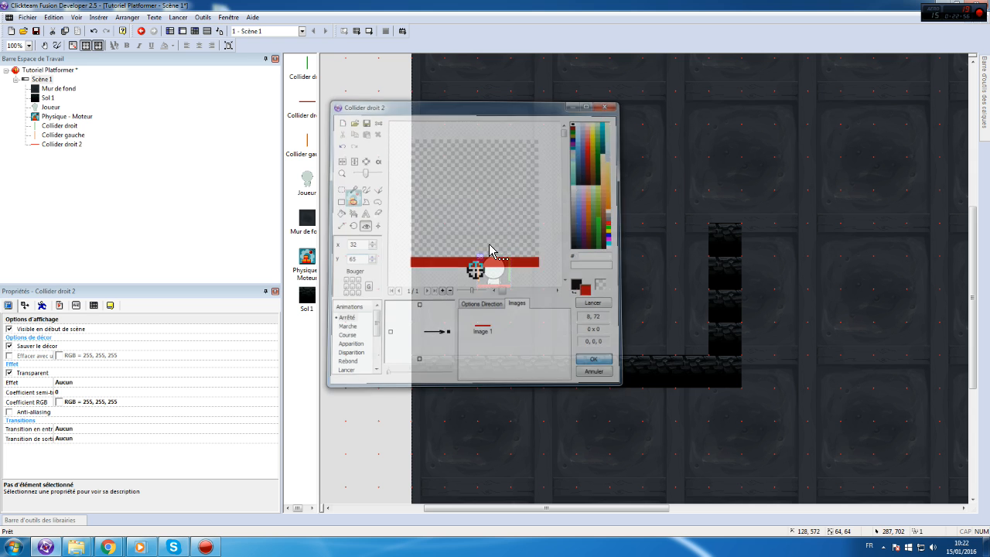
left_click(180, 17)
left_click(195, 54)
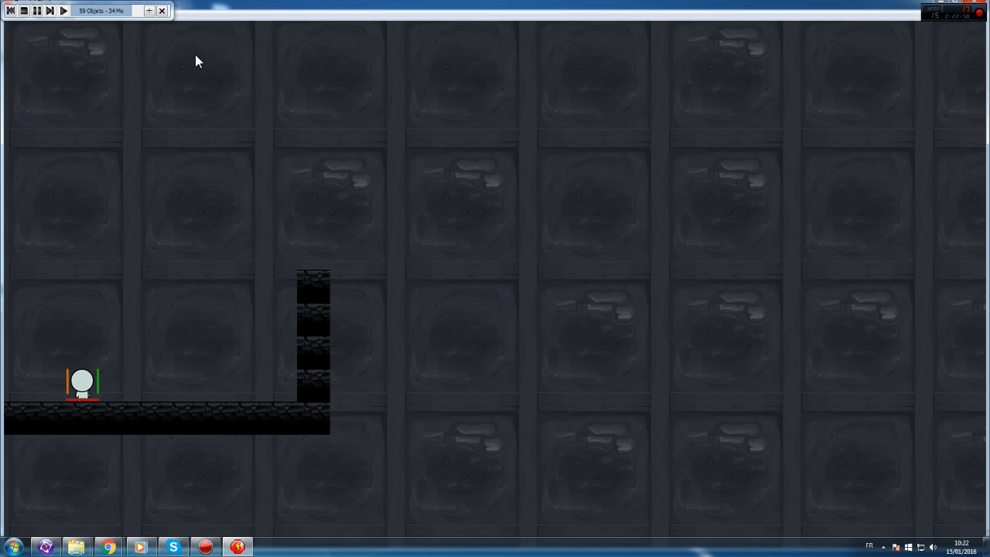
left_click(978, 4)
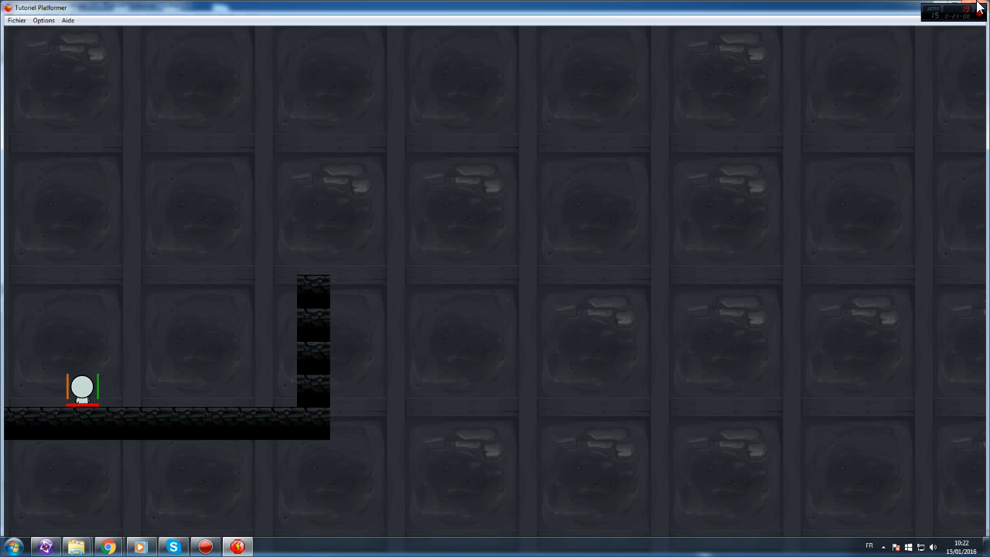
- Restore the red collider's hot spot Y value to 61
double_click(492, 286)
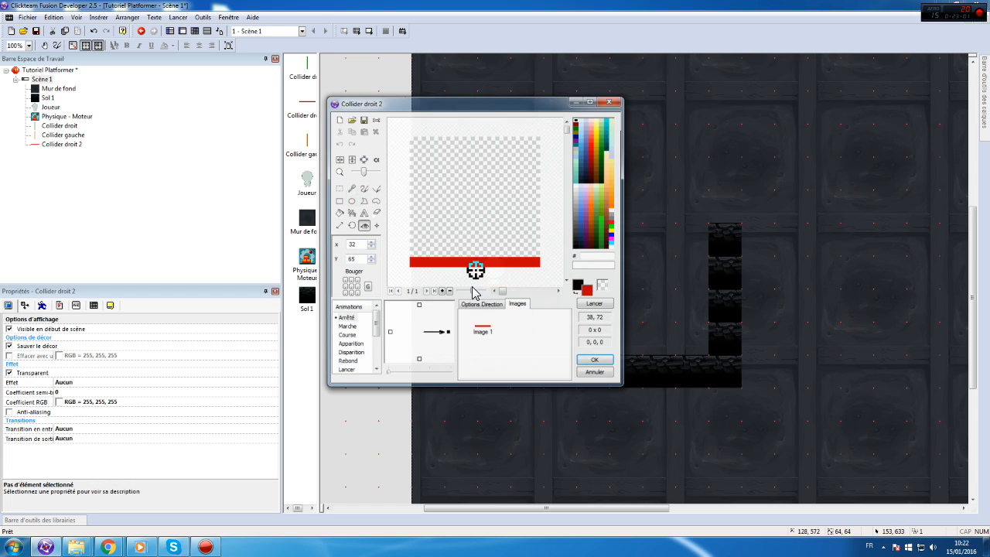
type("1")
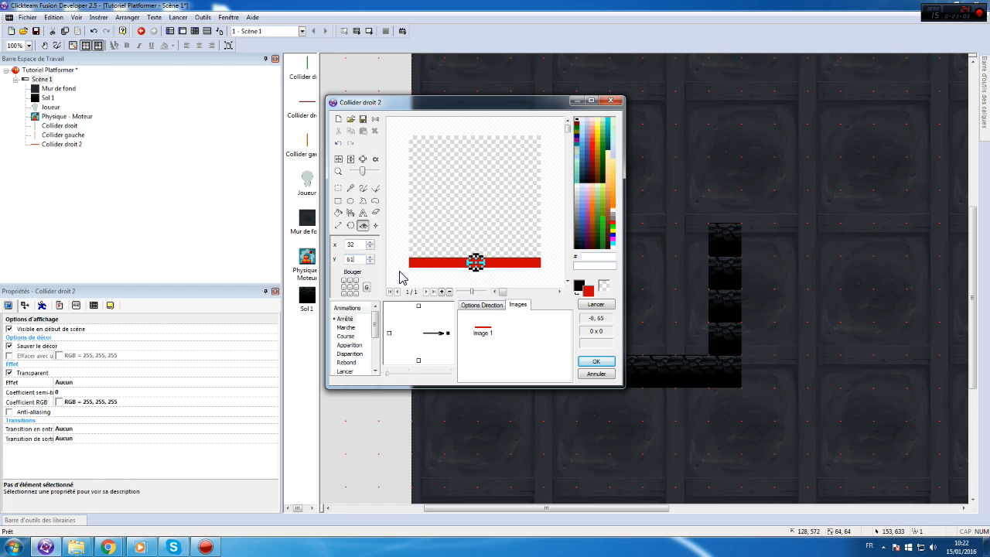
left_click(596, 362)
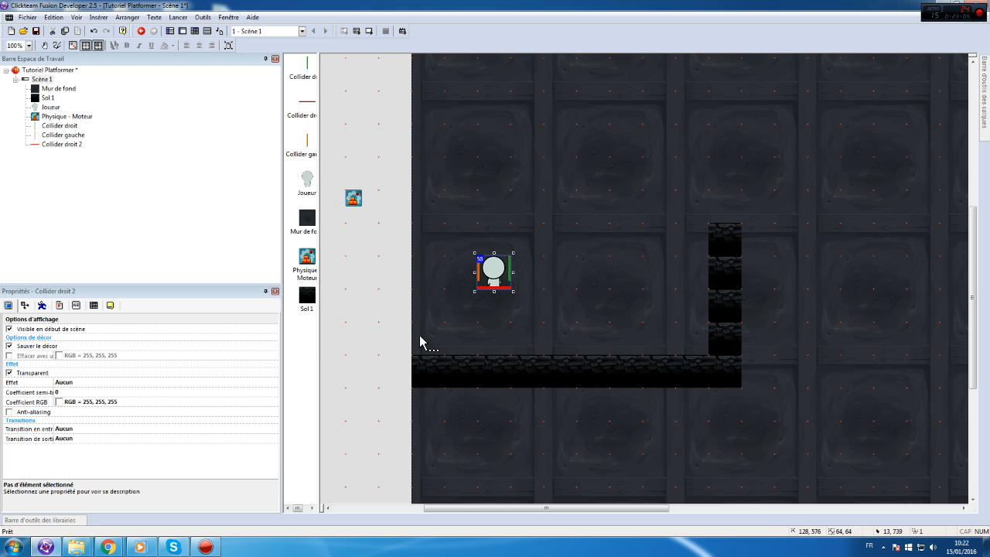
- Rename the red collider object to "Collider Sol"
right_click(501, 287)
left_click(545, 329)
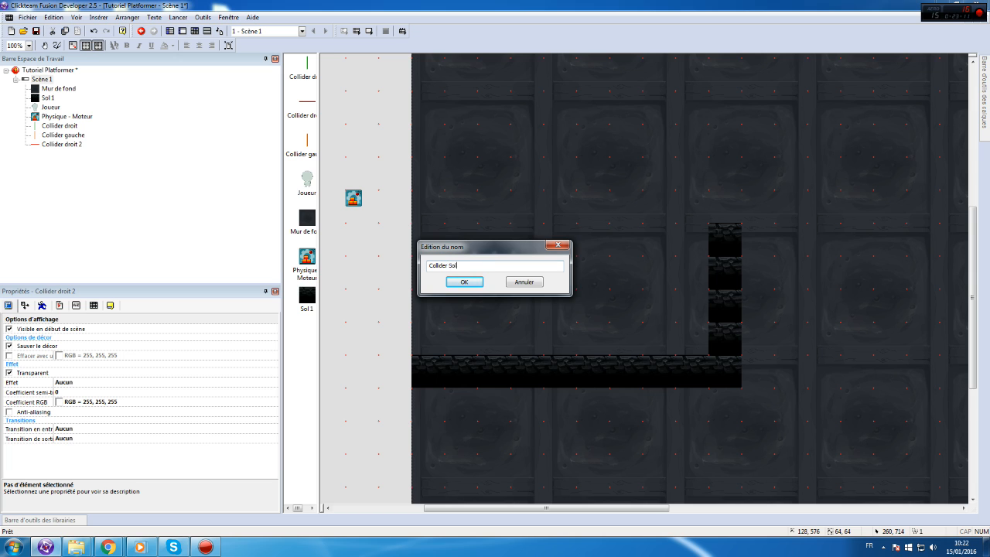
key("Return")
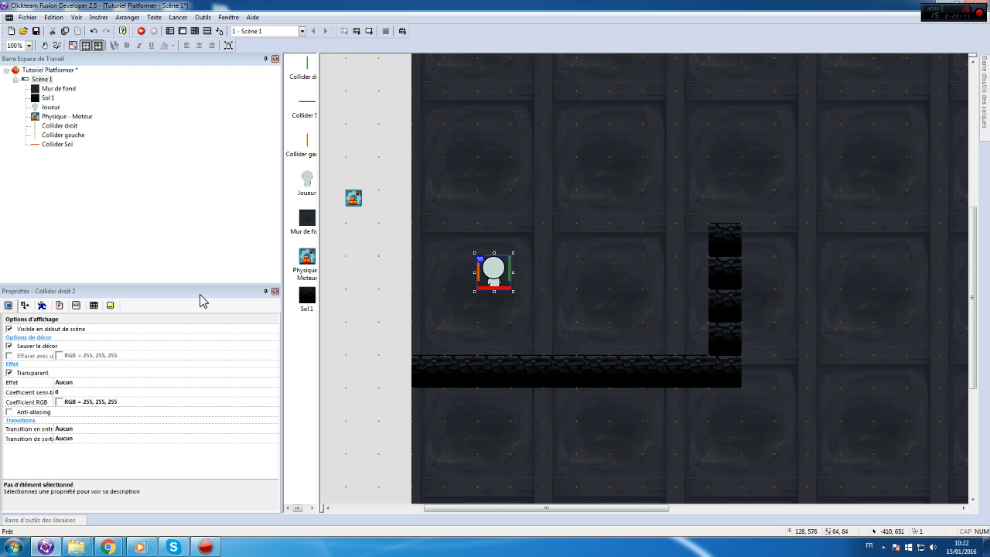
- Duplicate the "Sortie du jeu" comment below the "quitte le terrain" event and change the copy's text to "Glissade Mur"
left_click(194, 31)
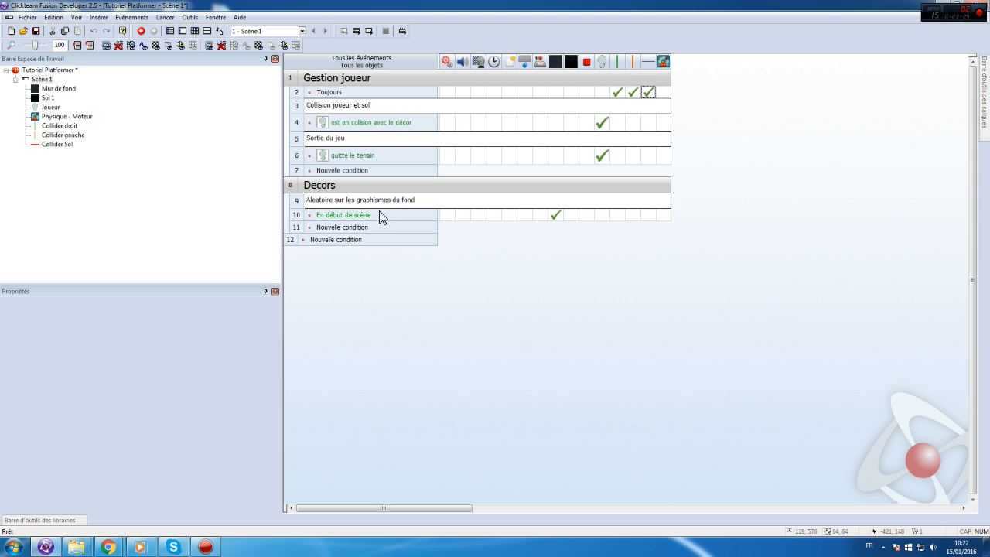
left_click(300, 138)
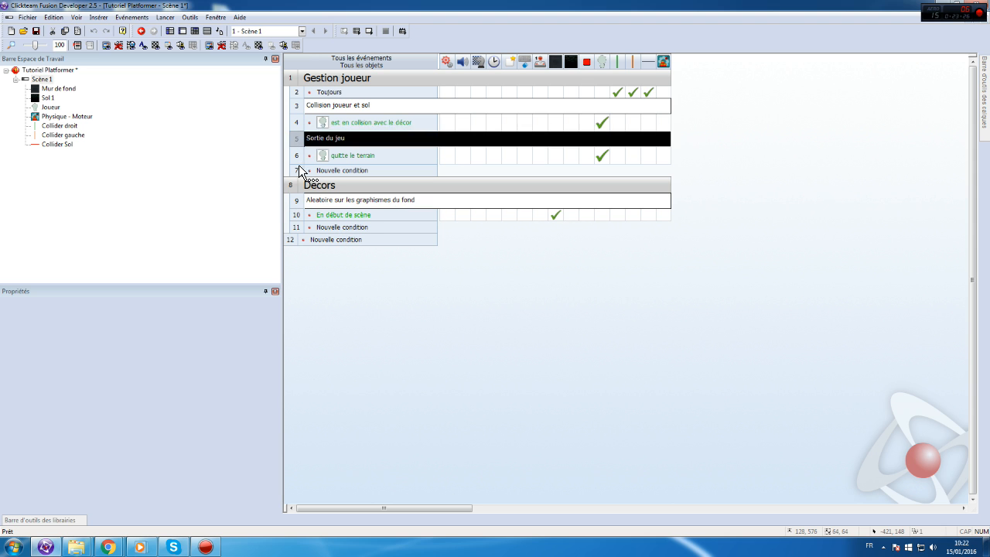
left_click_drag(300, 172, 306, 171)
double_click(333, 170)
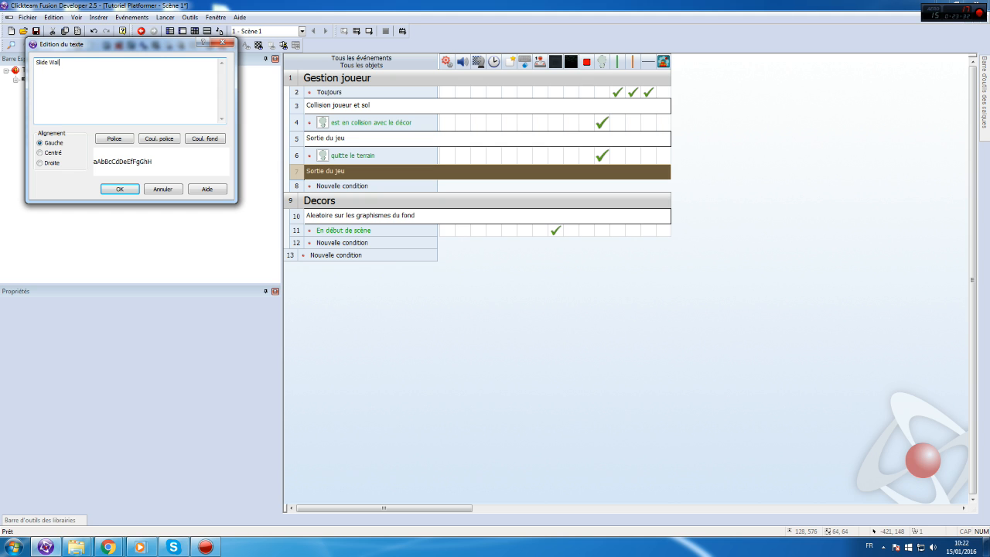
left_click(120, 189)
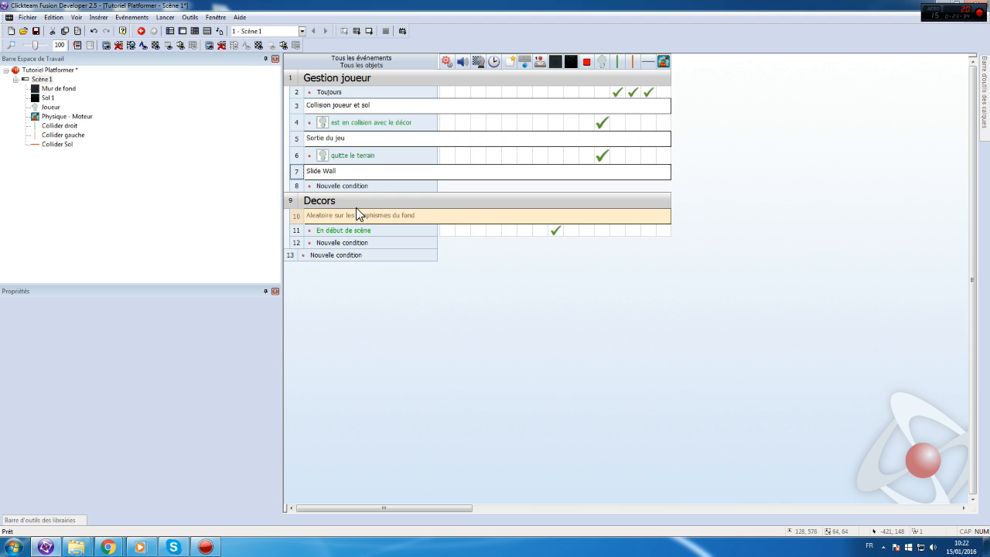
double_click(323, 172)
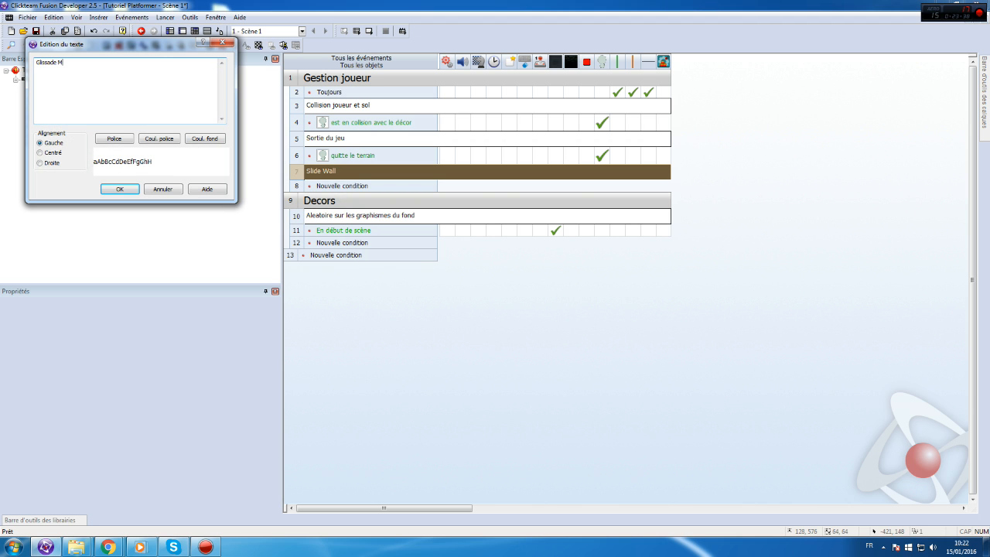
left_click(120, 188)
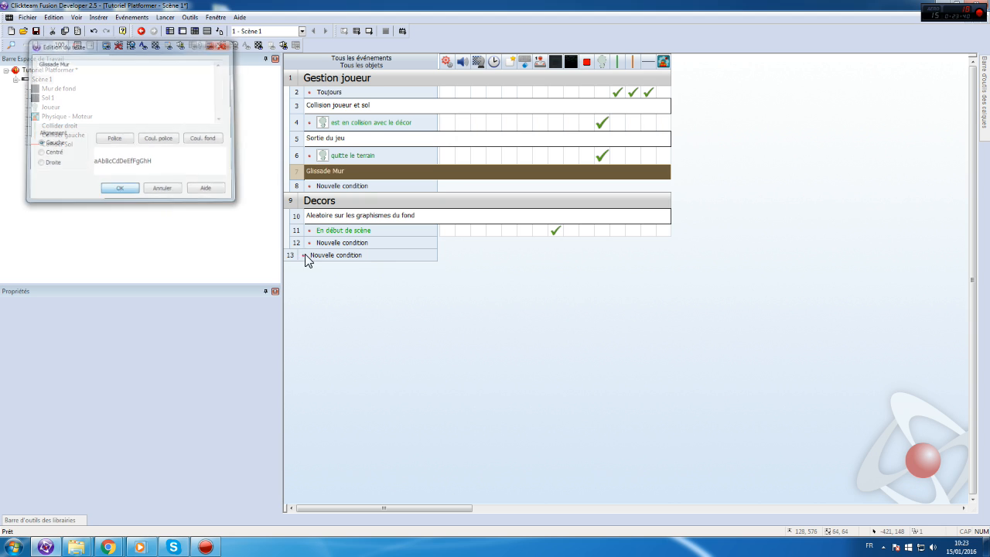
- Add a condition under the "Glissade Mur" comment testing whether Collider droit is over the red-square object
double_click(340, 186)
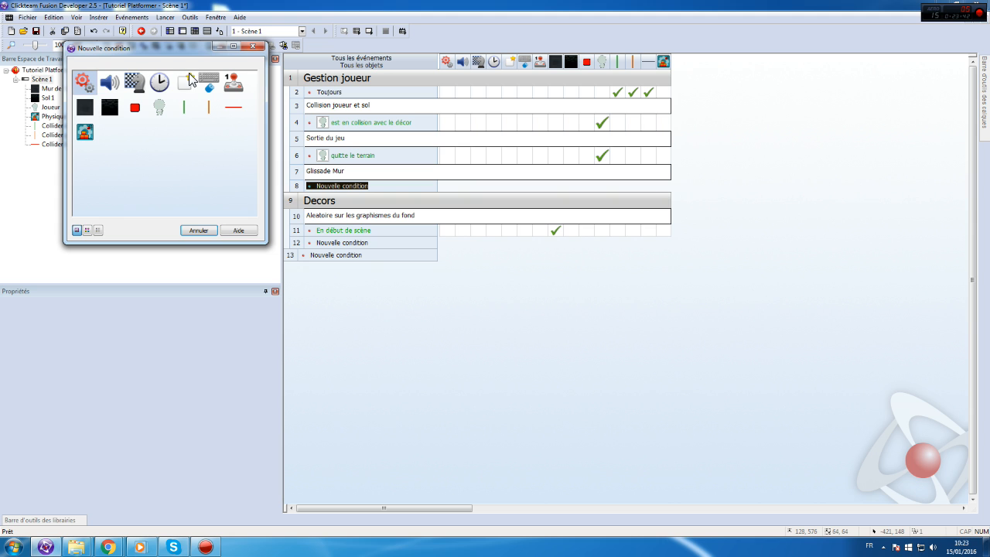
left_click(185, 108)
left_click(222, 101)
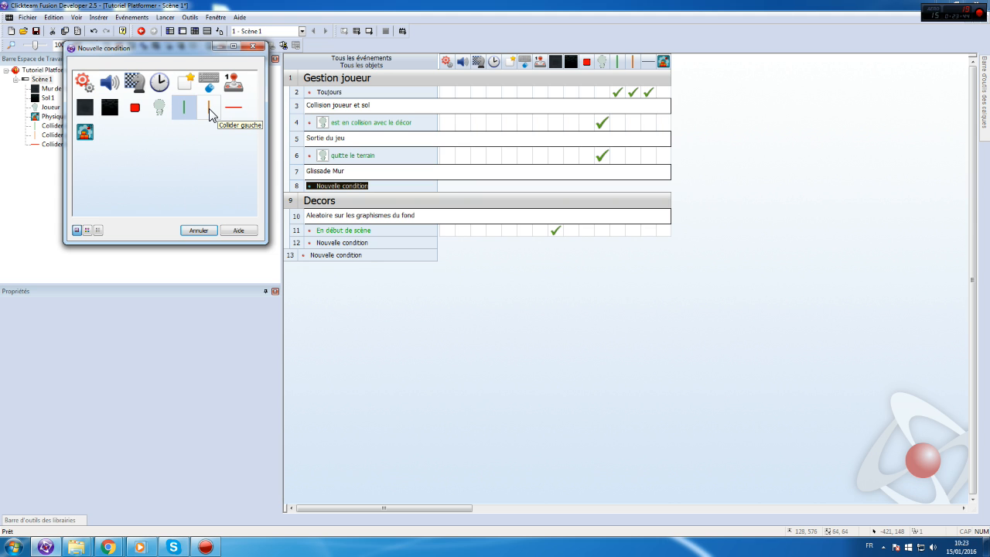
left_click(188, 113)
mouse_move(219, 116)
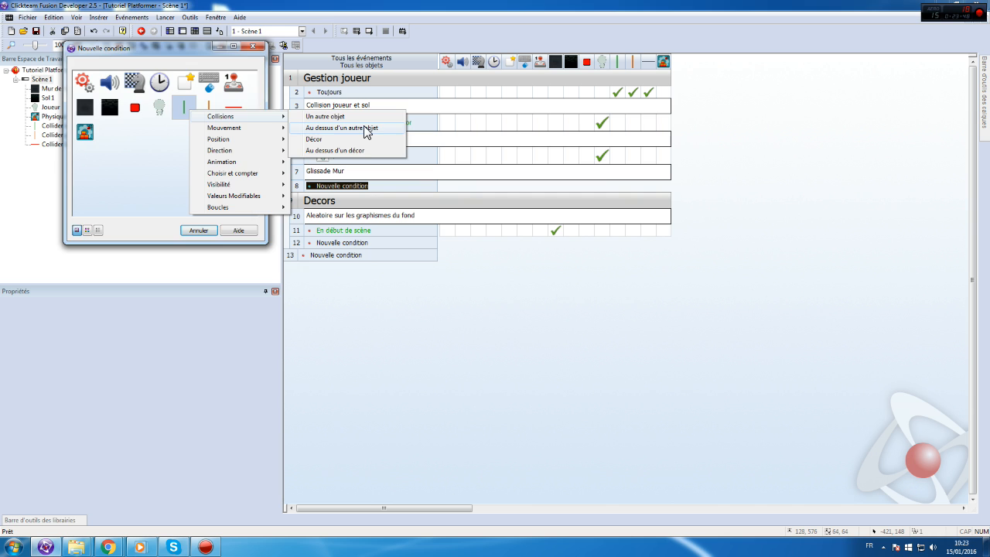
left_click(367, 128)
double_click(131, 91)
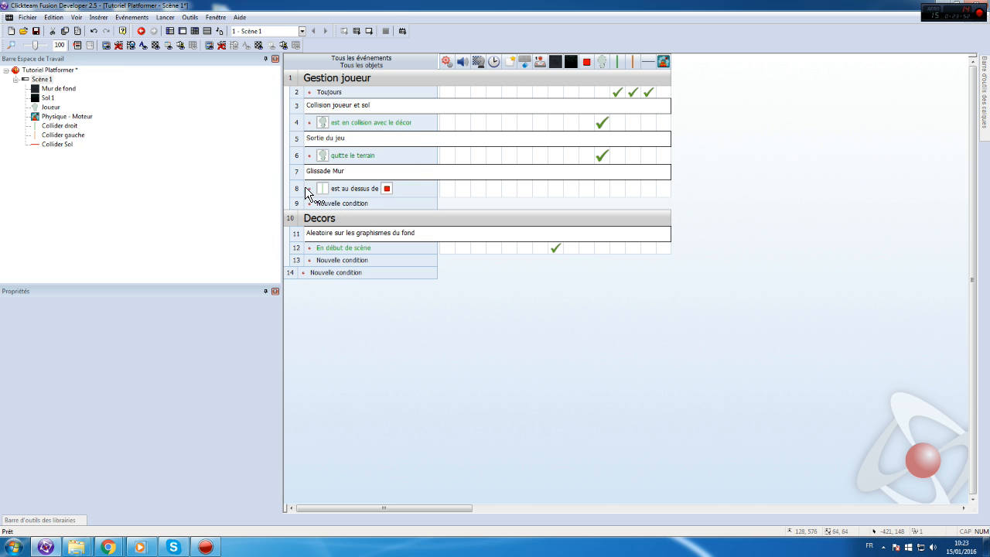
- Duplicate the overlap condition within the same event, switch the copy's tested object to Collider Sol and negate it
left_click(293, 189)
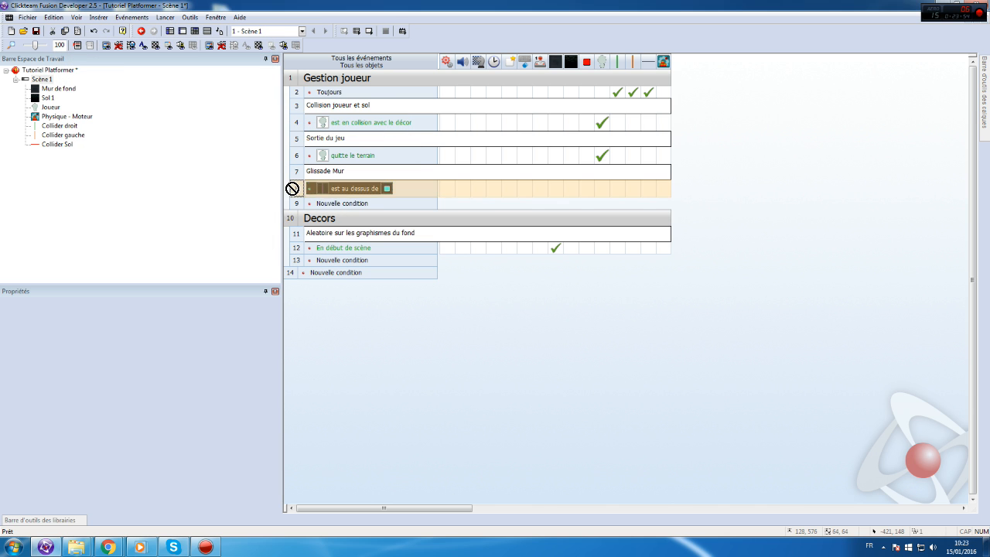
left_click_drag(294, 191, 342, 193)
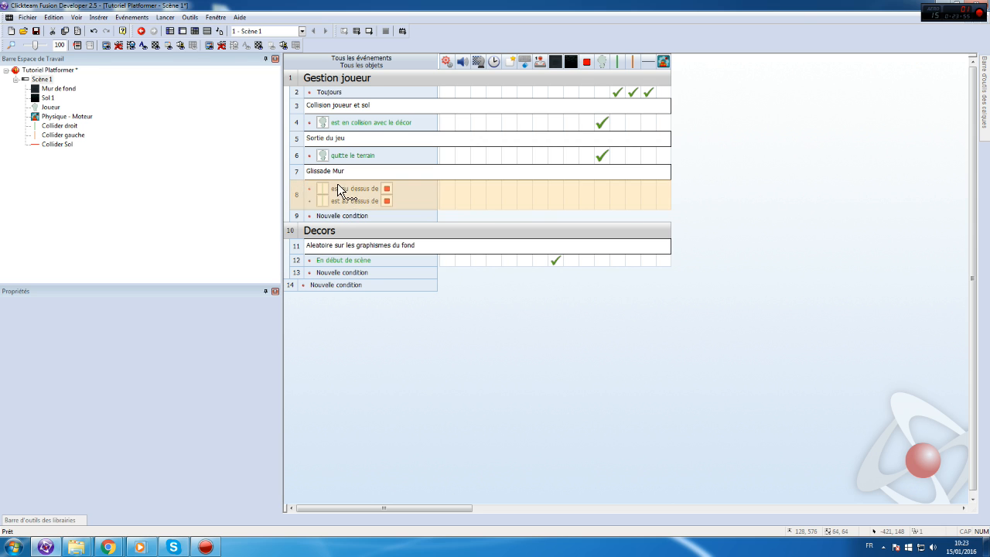
left_click(324, 199)
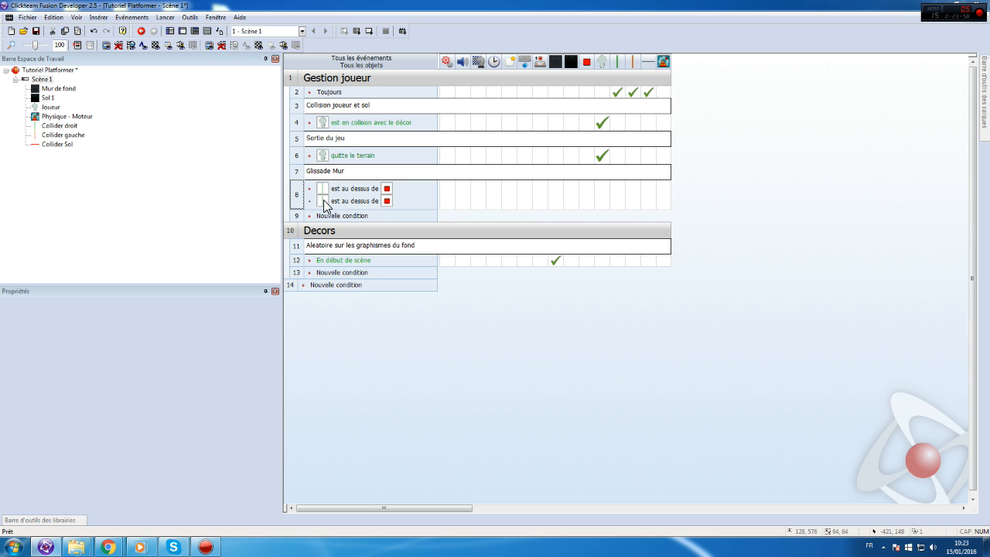
key("Escape")
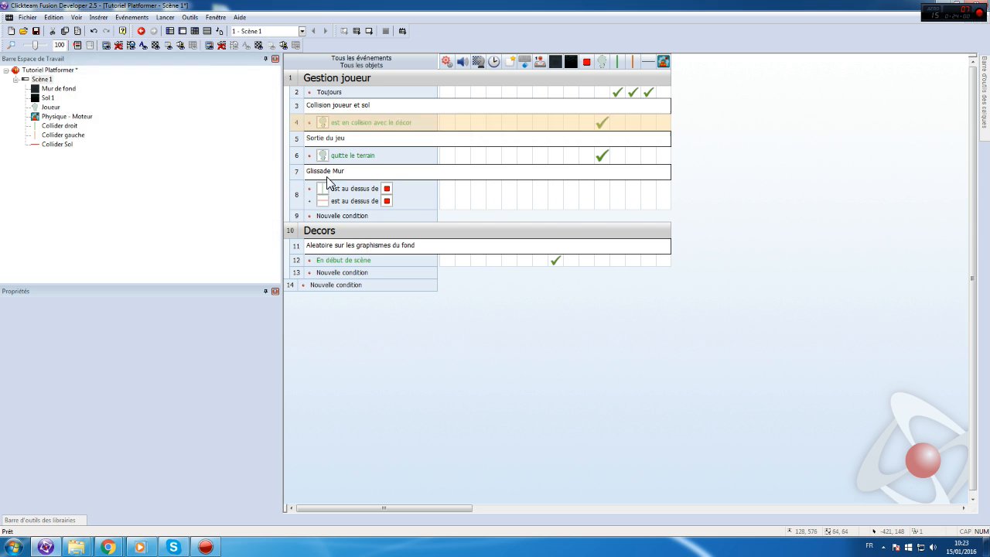
right_click(350, 200)
left_click(396, 245)
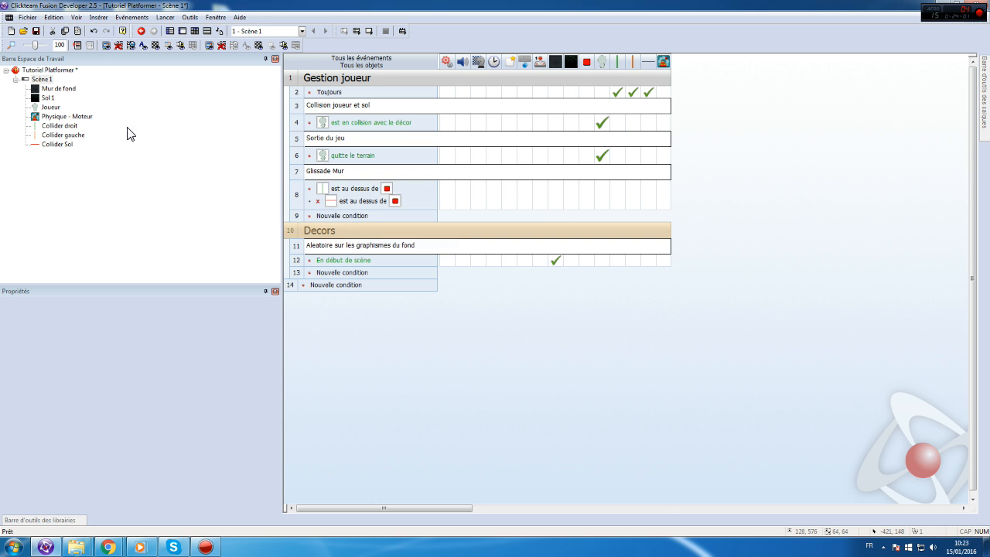
- Shorten the red bar in the Collider Sol image in the scene by erasing a piece from each end
double_click(41, 79)
double_click(504, 287)
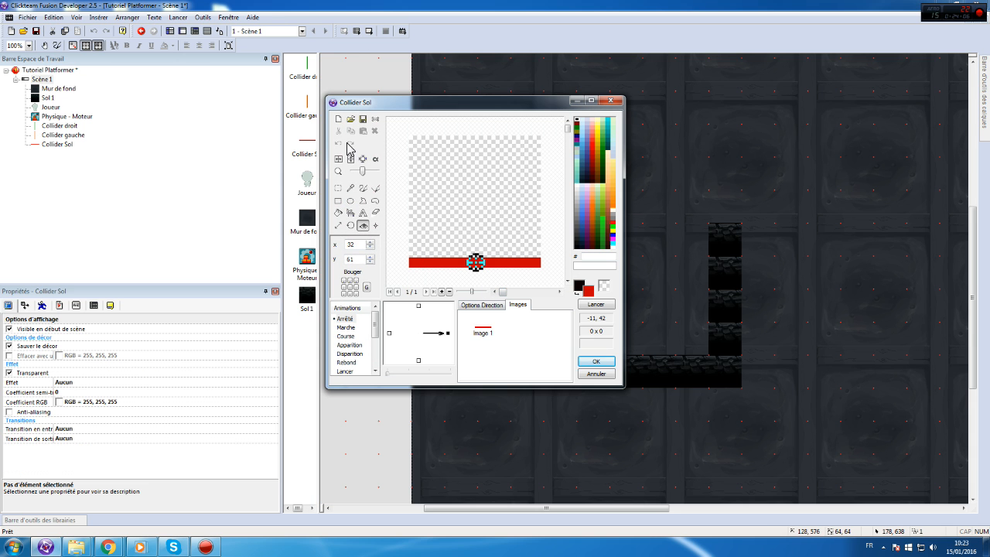
left_click(338, 188)
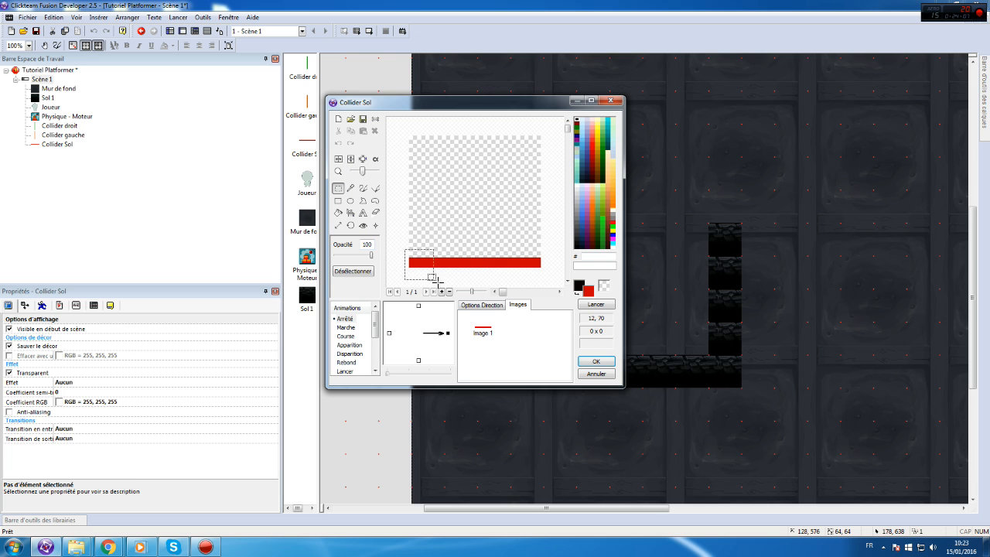
left_click_drag(438, 283, 438, 283)
key("Delete")
left_click_drag(517, 245, 518, 246)
key("Delete")
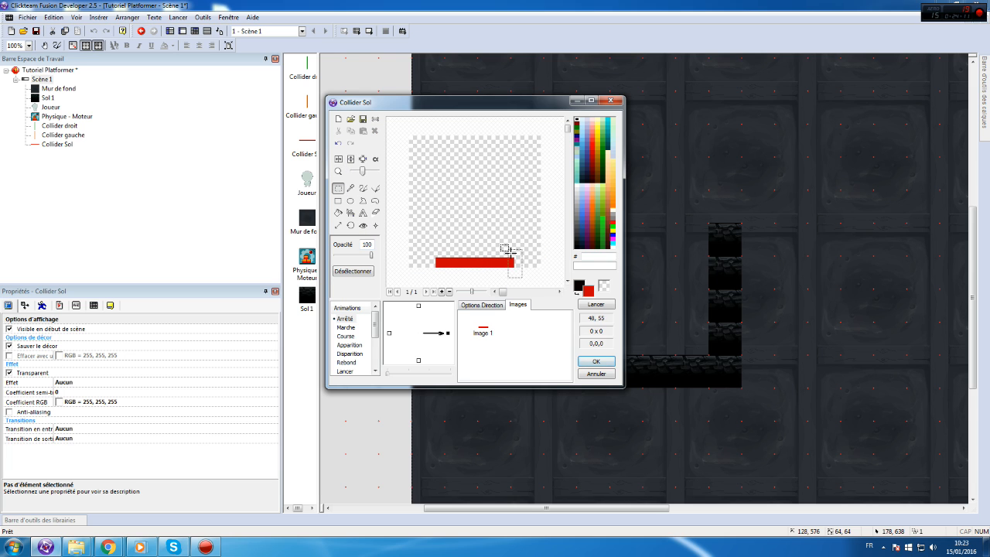
left_click_drag(420, 236, 445, 277)
key("Delete")
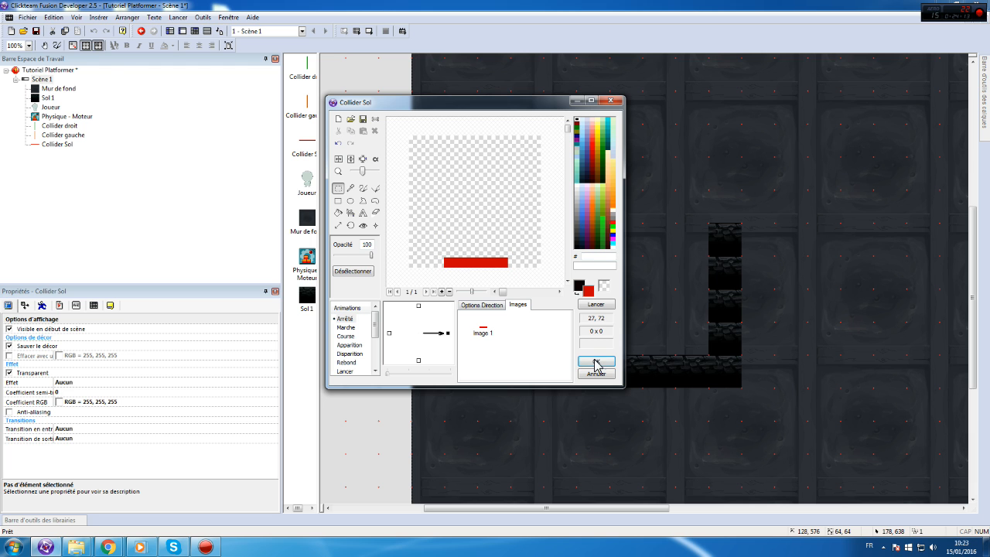
left_click(596, 361)
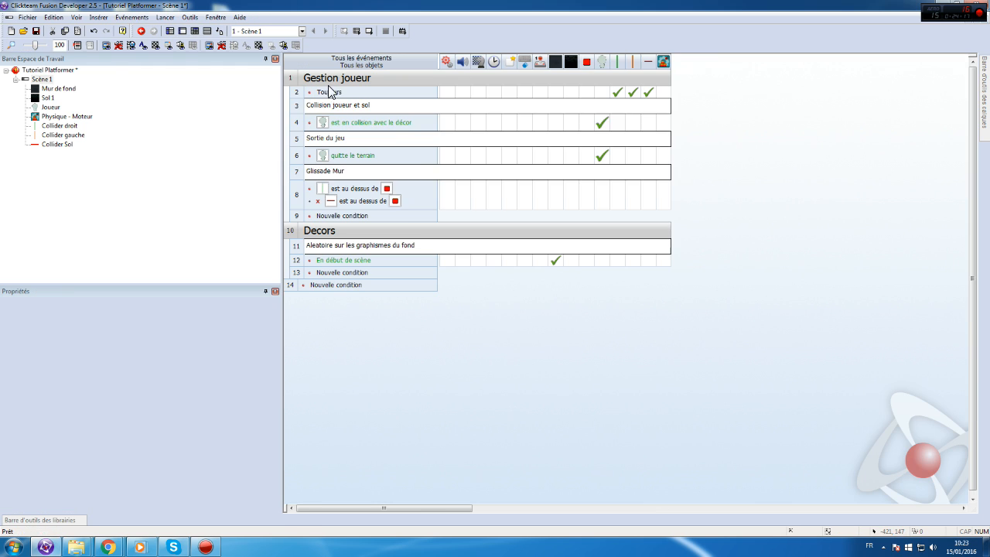
- Add a Joueur action to the wall-slide event that sets its Y coordinate to Y( "Joueur" ) minus an offset
left_click(194, 31)
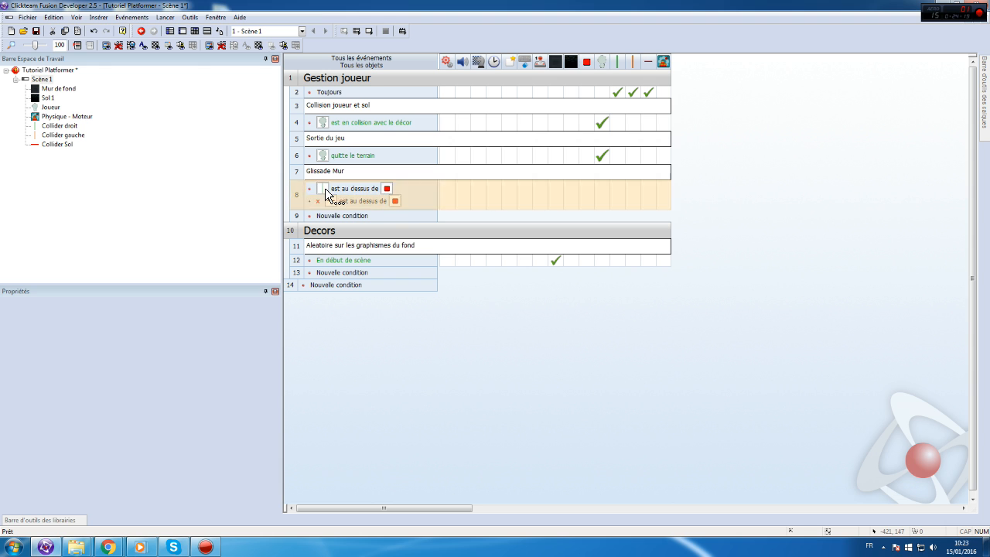
left_click(602, 197)
mouse_move(637, 221)
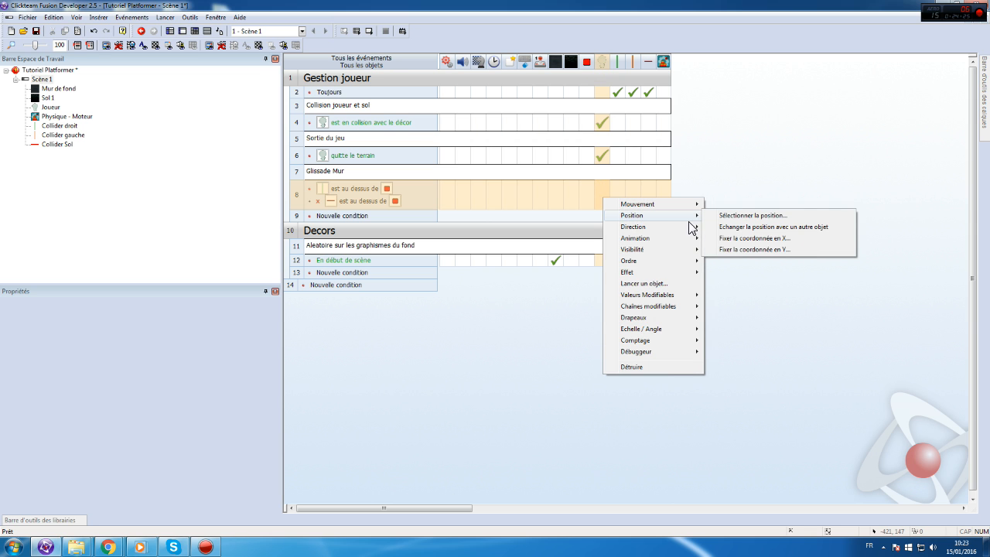
left_click(790, 250)
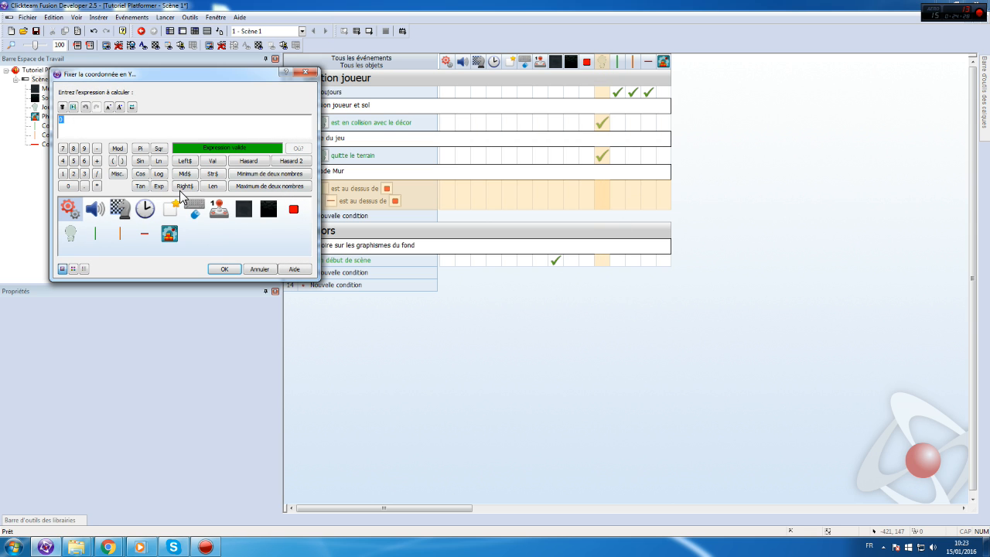
left_click(67, 232)
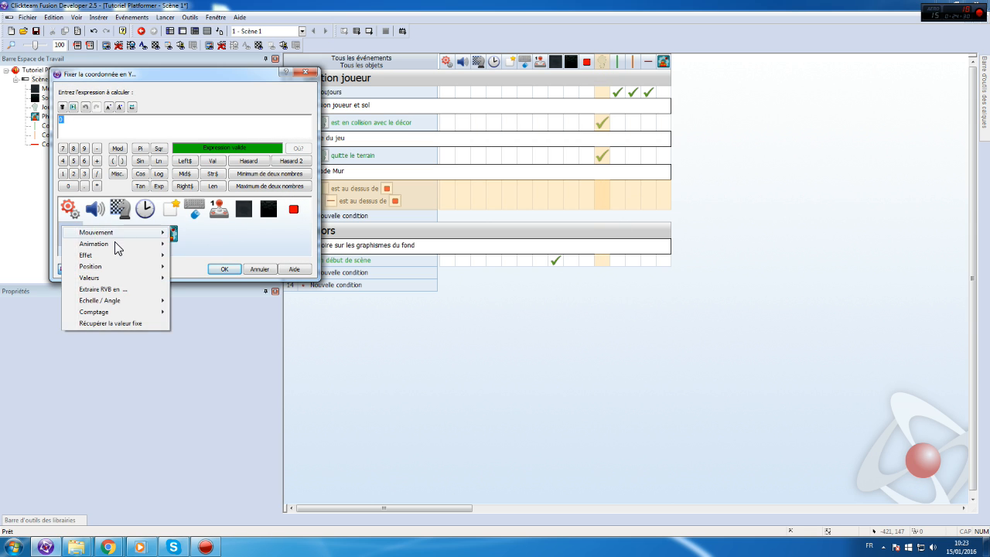
mouse_move(122, 267)
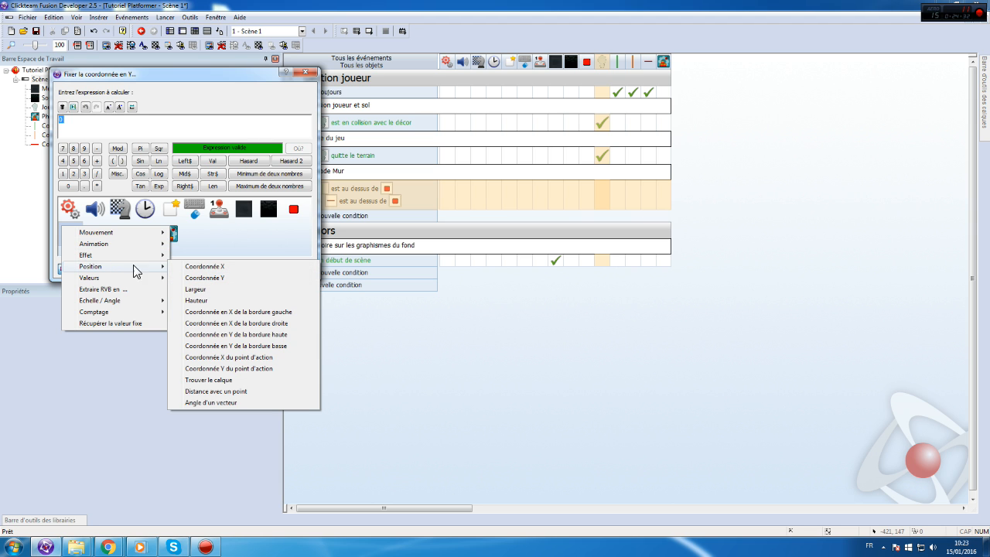
left_click(221, 272)
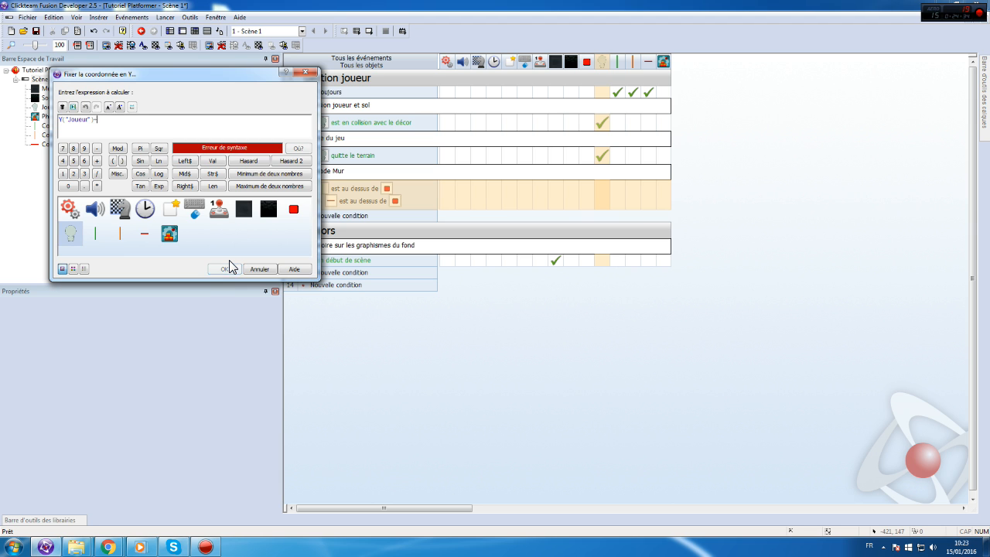
left_click(225, 269)
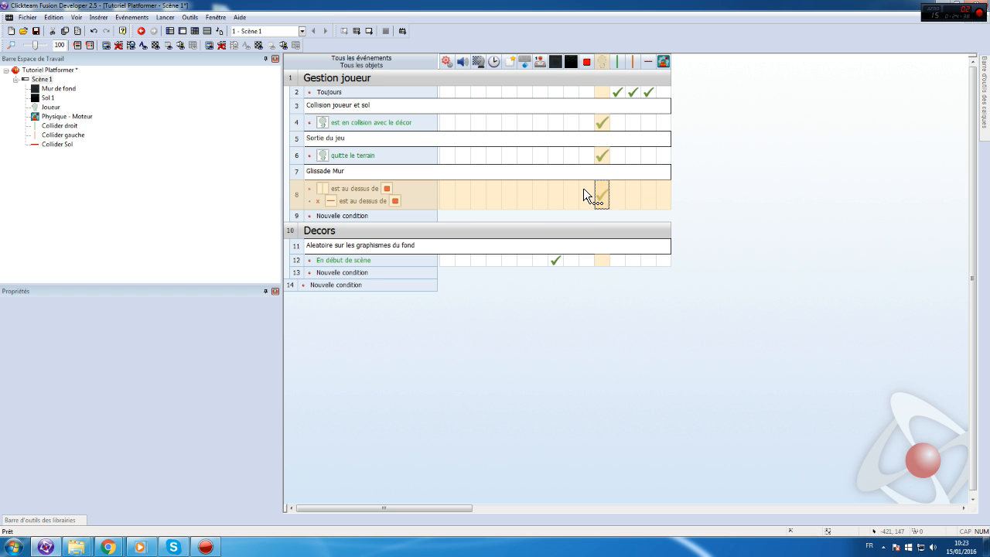
- Test-run the scene by moving and jumping the player against the wall on the right, then close the run
right_click(167, 19)
left_click(164, 17)
left_click(182, 49)
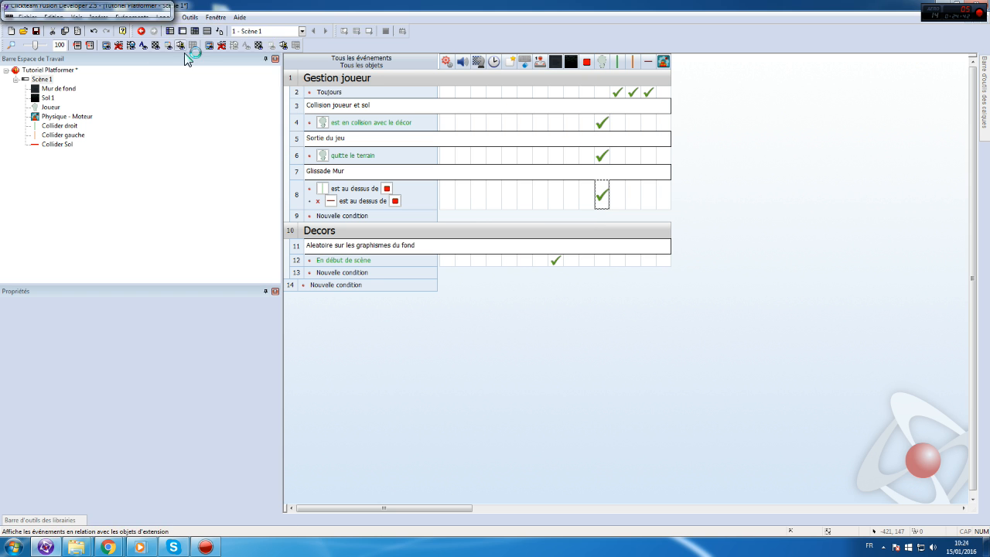
key("Right")
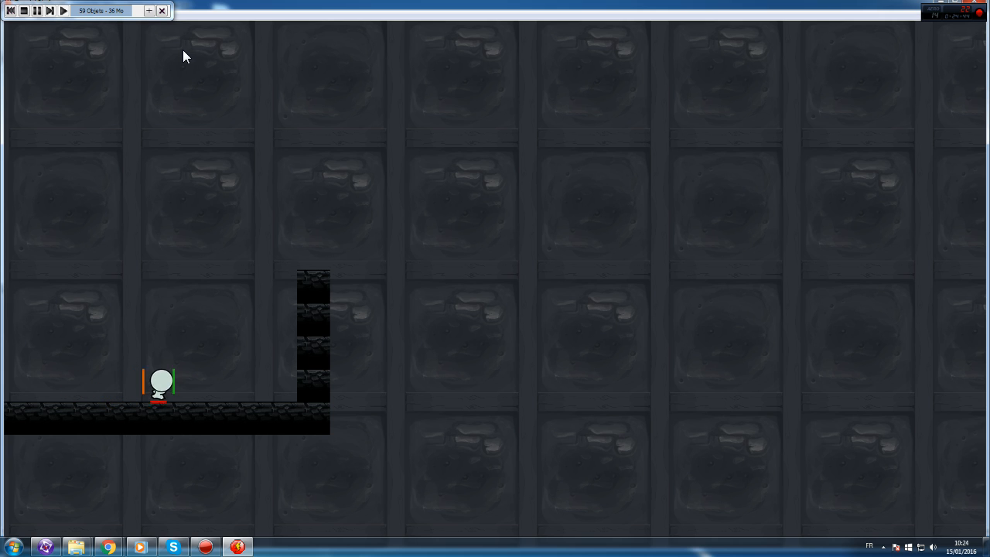
key("Up")
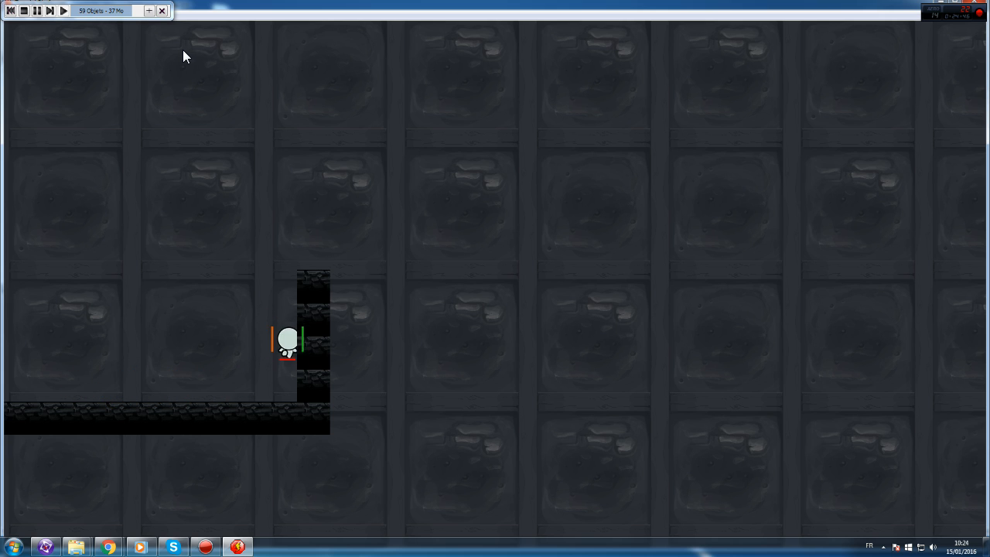
key("Left")
key("Up")
key("Right")
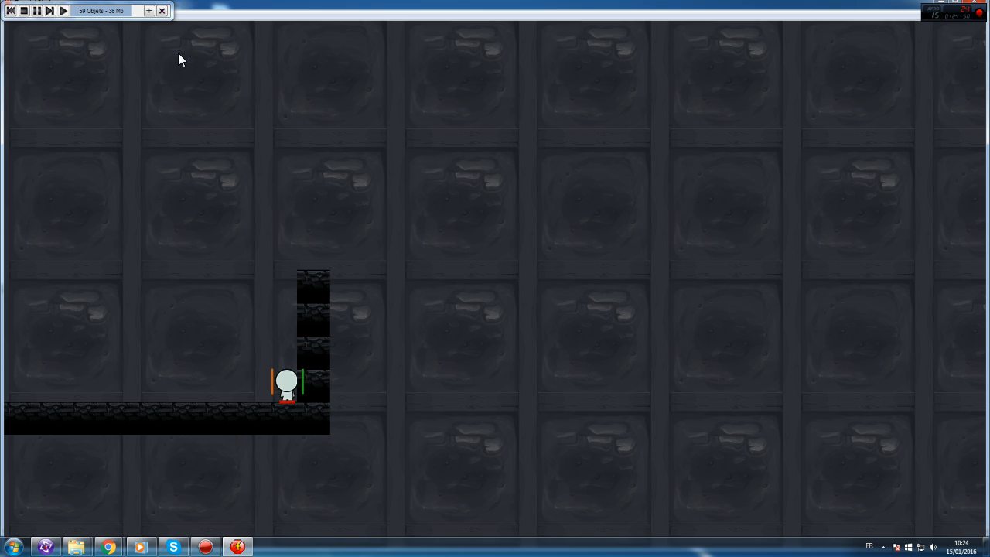
left_click(980, 6)
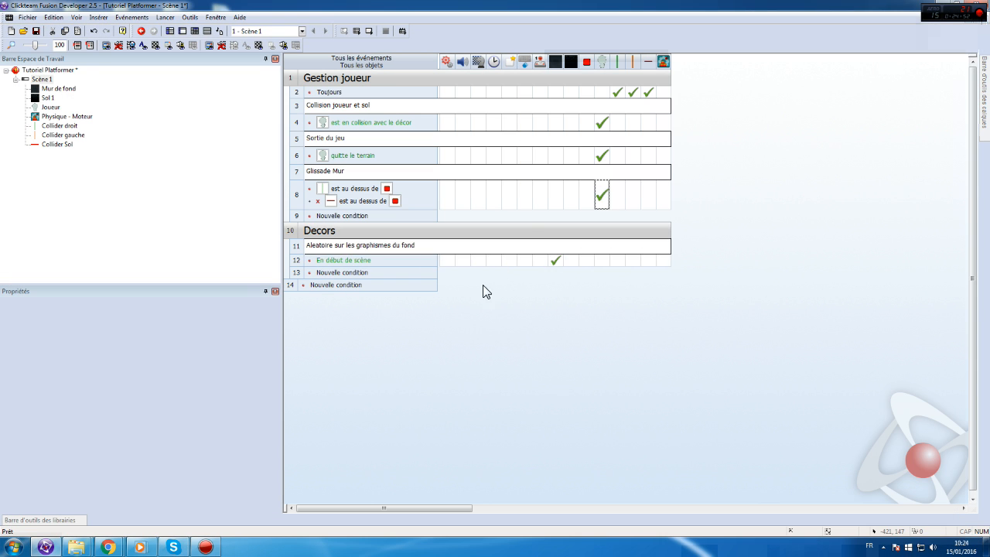
- Duplicate the wall-slide event and switch the first condition of the copy to test Collider gauche instead of Collider droit
right_click(601, 195)
left_click(36, 80)
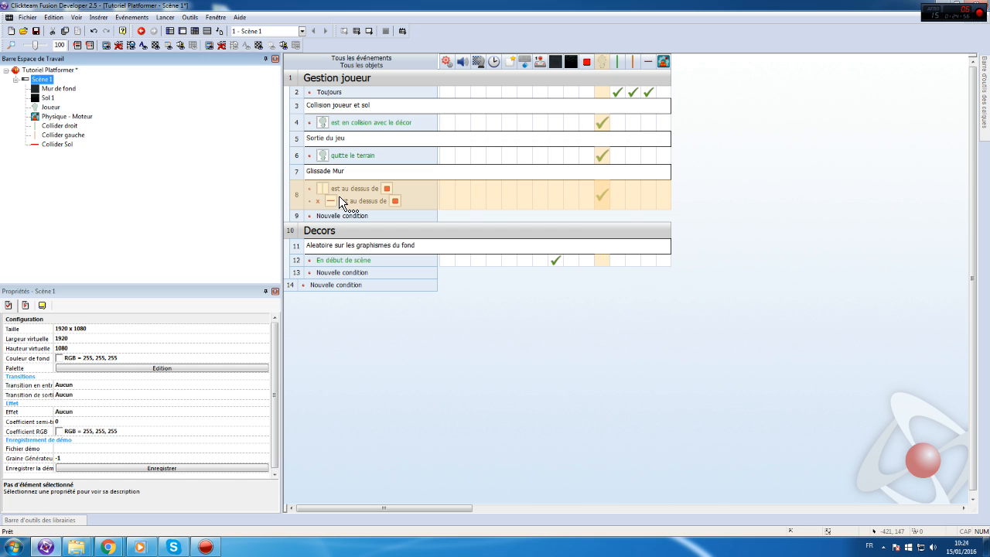
left_click(309, 195)
key("ctrl+c")
key("ctrl+v")
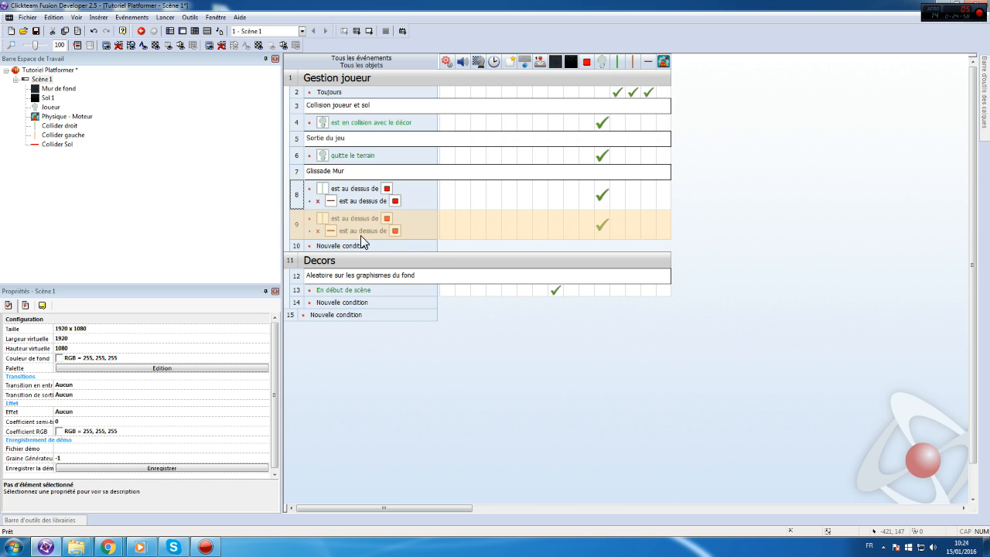
double_click(324, 219)
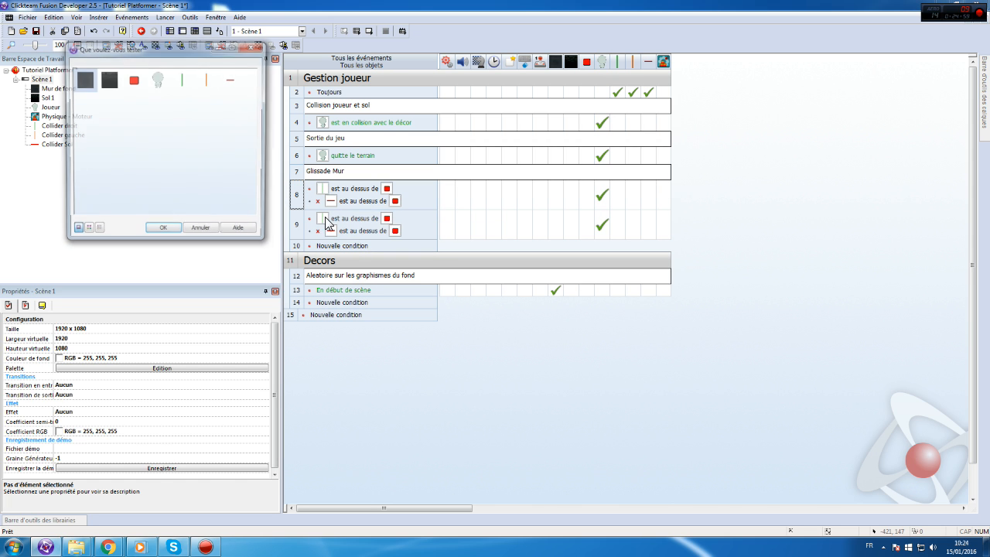
double_click(207, 80)
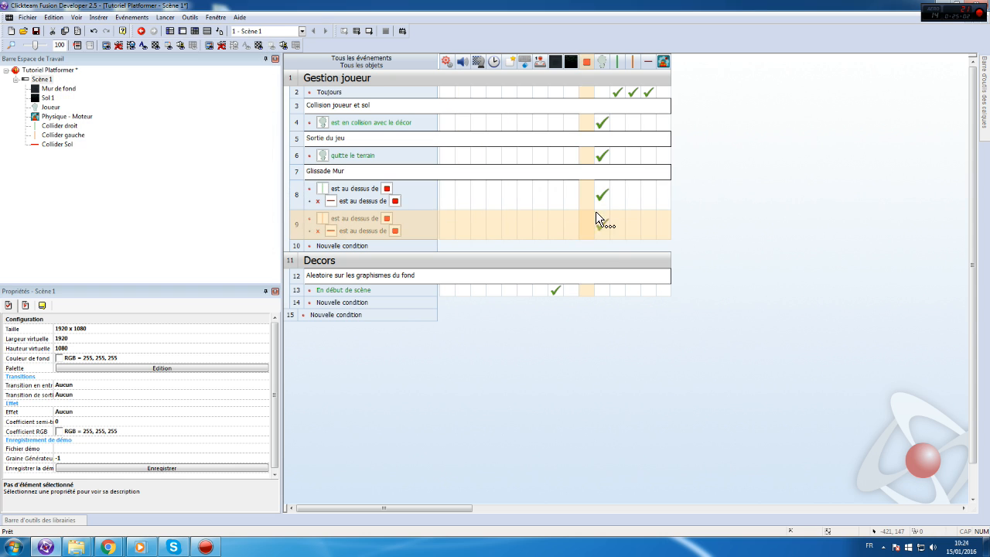
- Try to merge the two wall-slide events with a filtered OR operator, moving the second's conditions into the first and deleting the leftover event
right_click(309, 207)
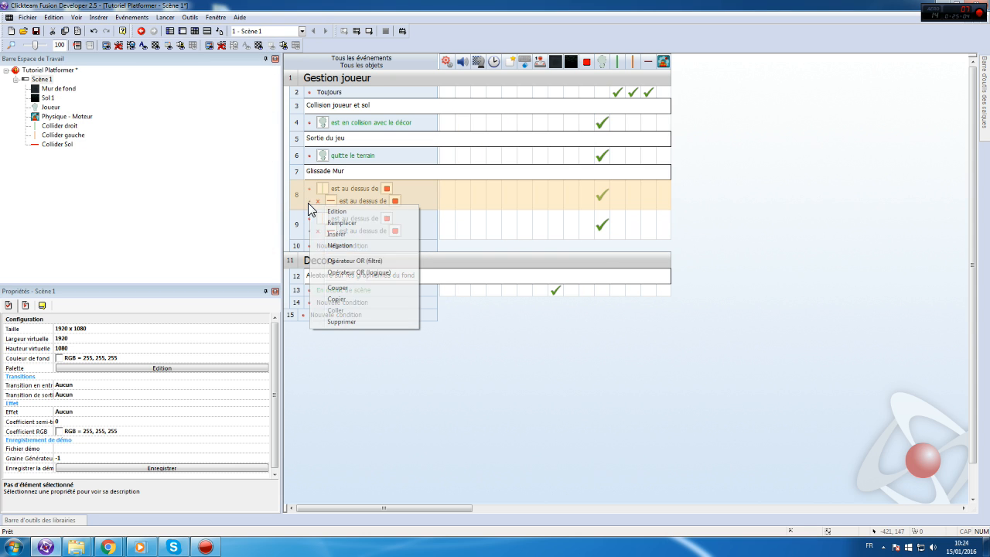
left_click(370, 262)
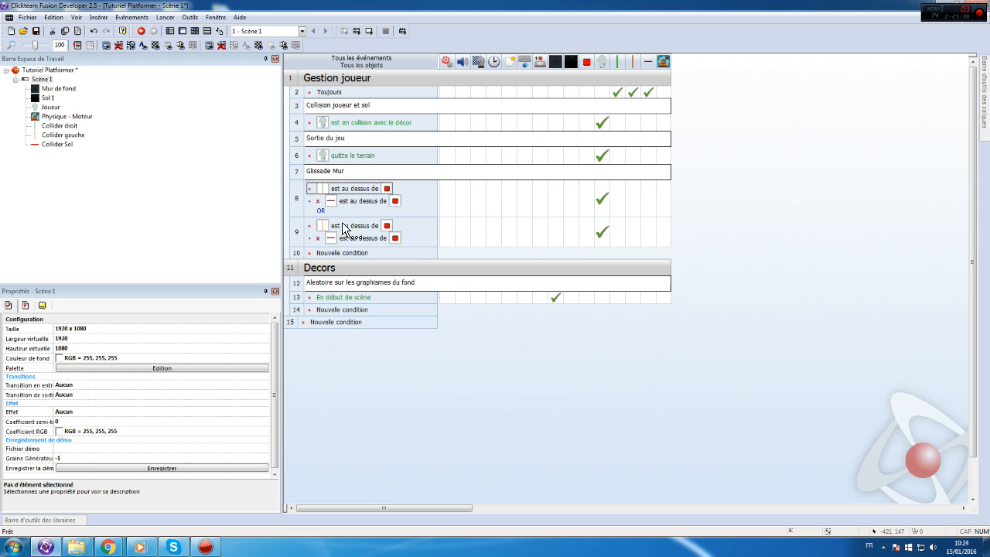
left_click_drag(341, 225, 302, 207)
left_click_drag(350, 248, 296, 213)
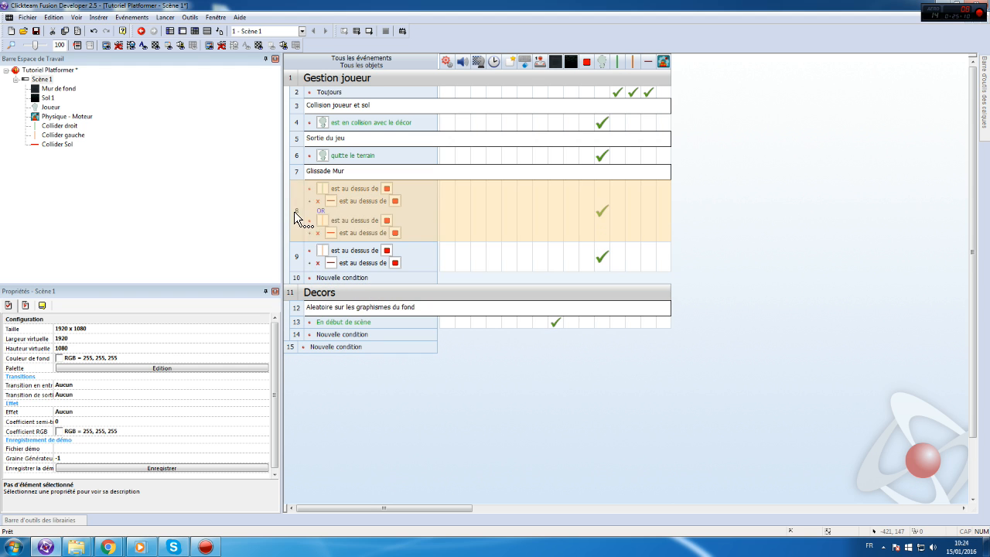
left_click(299, 265)
key("Delete")
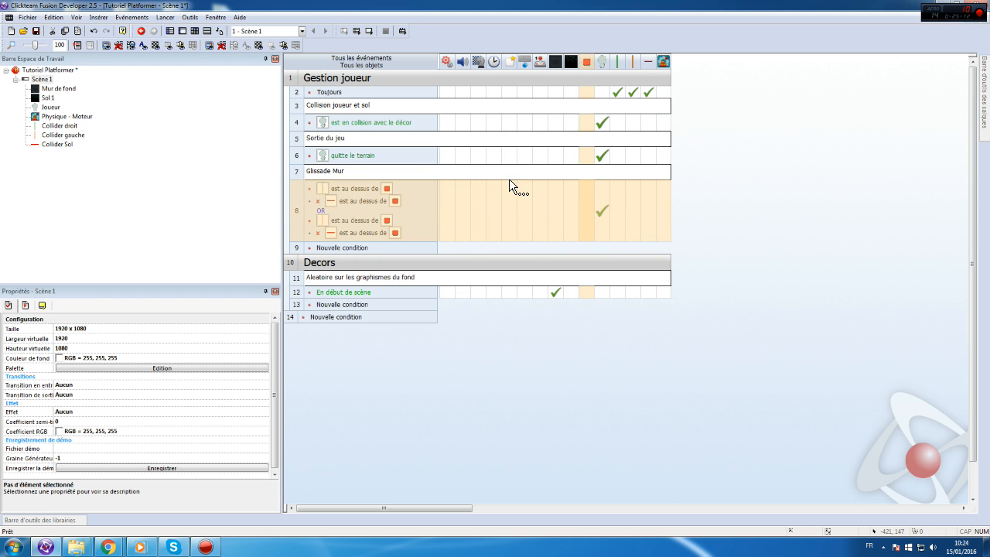
- Undo the merge to restore the two separate wall-slide events without the OR operator
left_click(42, 80)
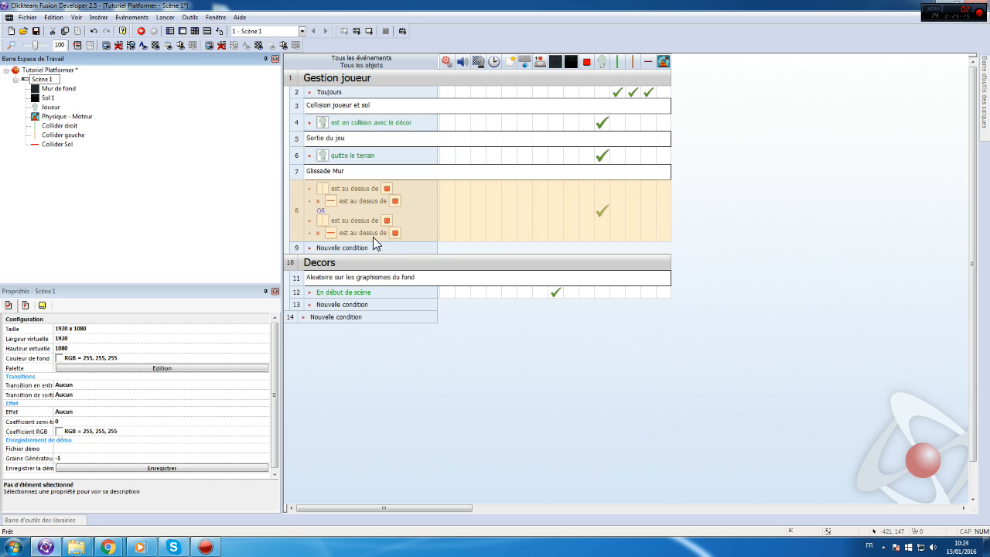
left_click(456, 364)
key("ctrl+z")
key("ctrl+z")
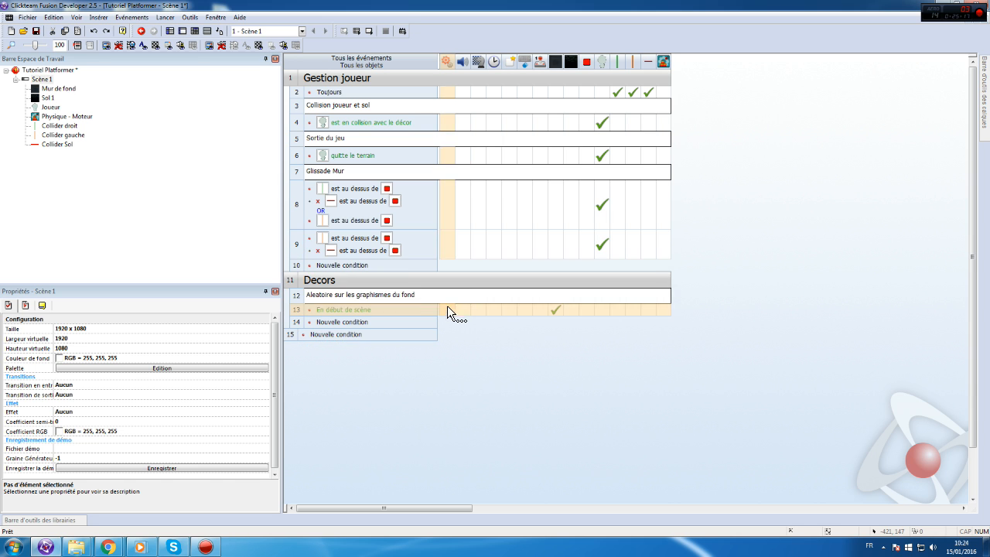
key("ctrl+z")
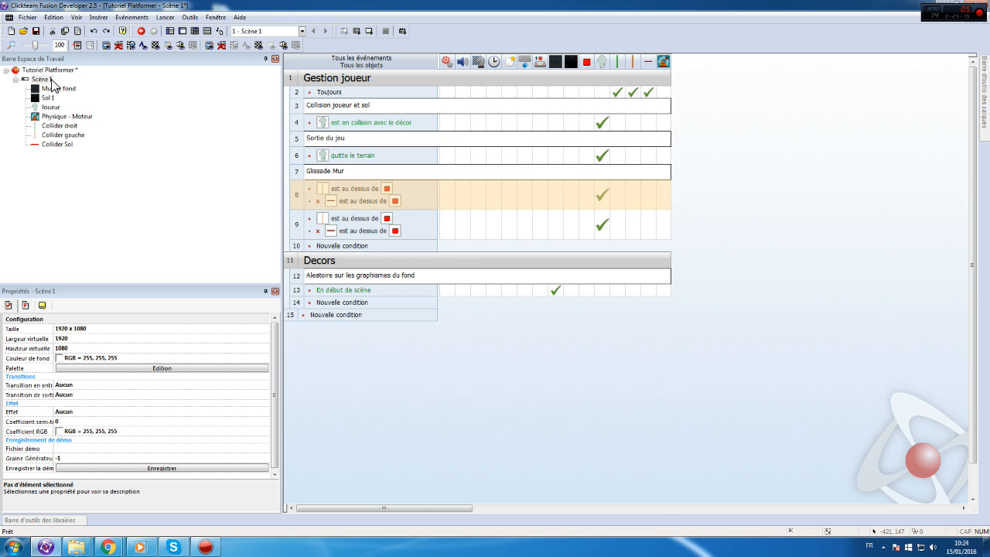
- Open the Joueur object's animations from the scene and add a new animation named Glissade
double_click(51, 79)
double_click(496, 272)
scroll(357, 355, "down", 1)
scroll(357, 360, "down", 1)
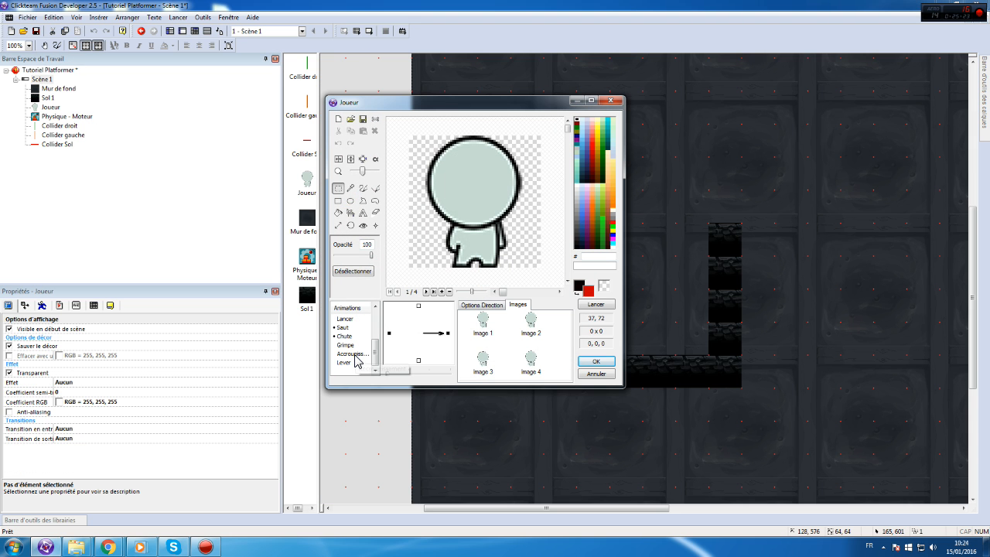
right_click(358, 377)
left_click(390, 380)
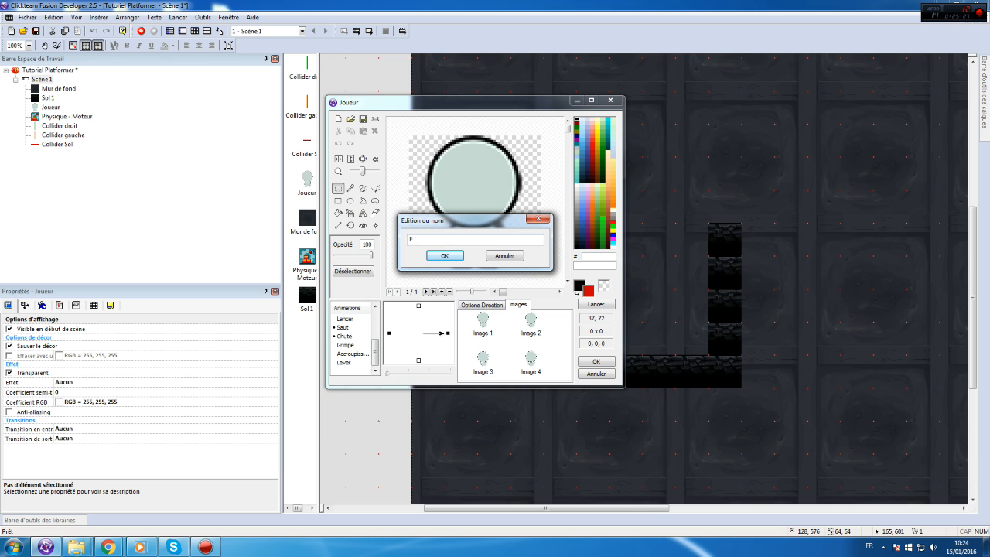
type("Glissade")
key("Return")
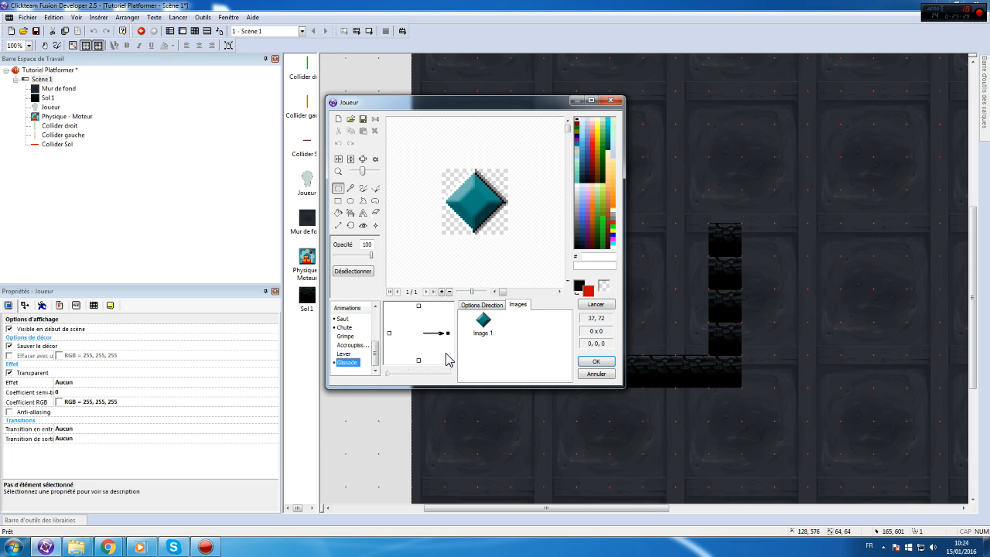
scroll(367, 341, "up", 2)
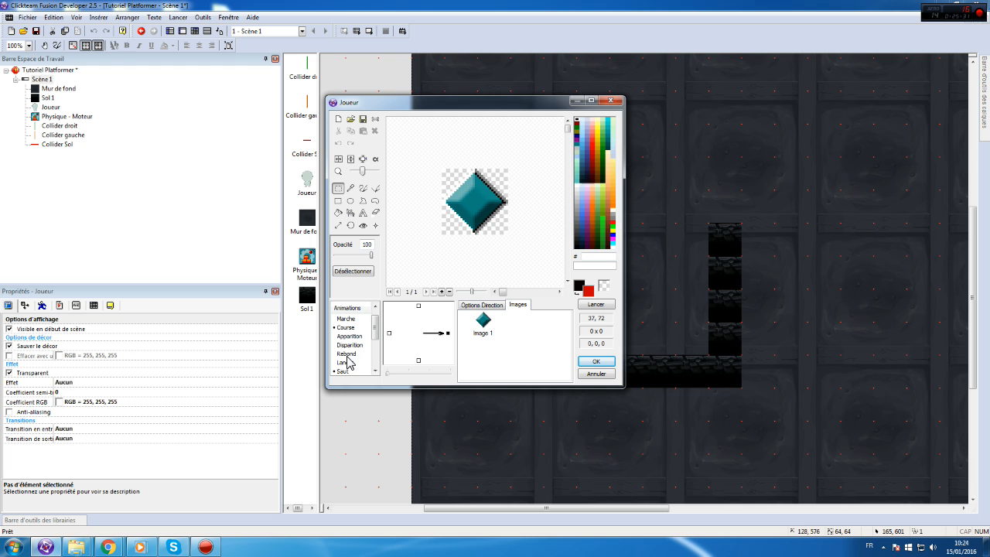
scroll(357, 364, "down", 2)
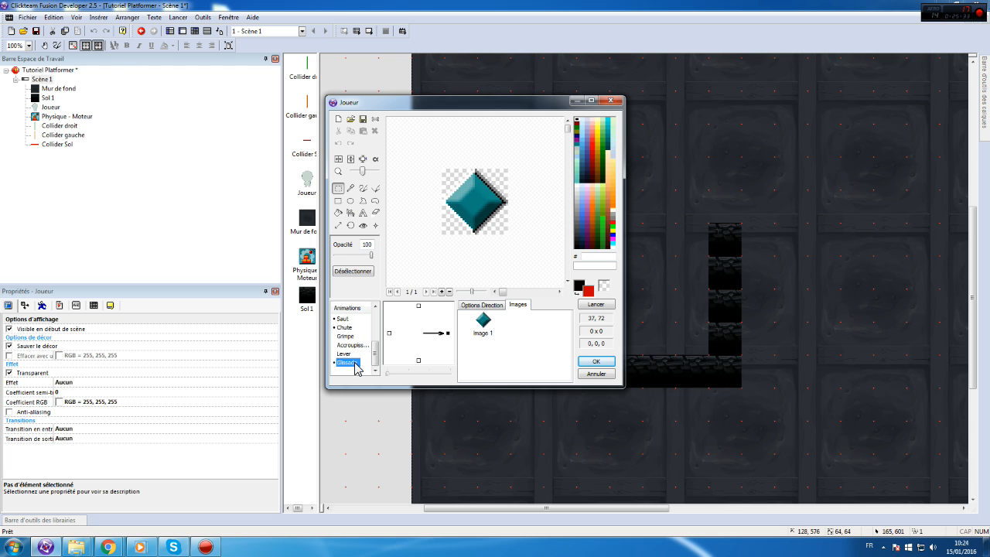
- Import image 00 from the wall_slide folder into the Glissade animation, with its hot spot set to Bas-milieu
left_click(351, 119)
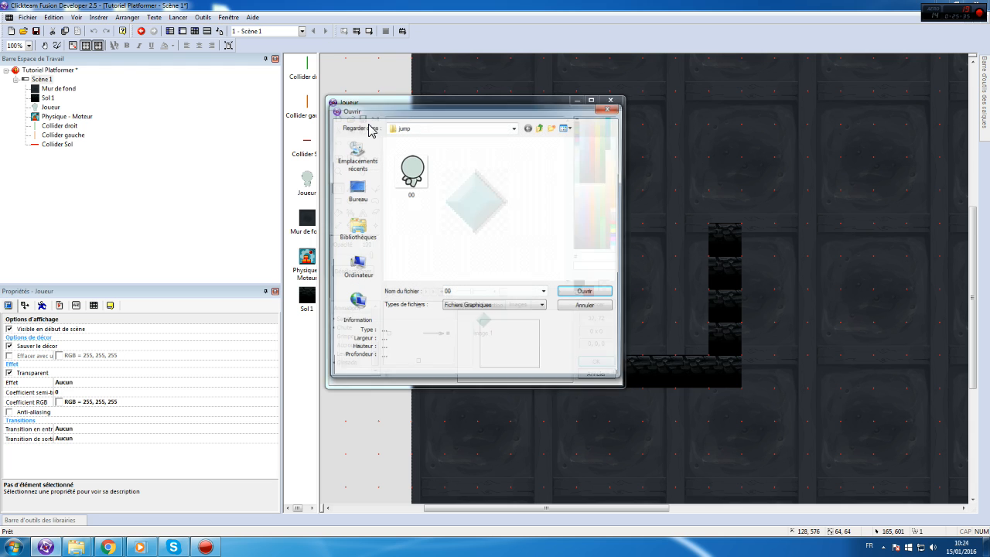
left_click(538, 128)
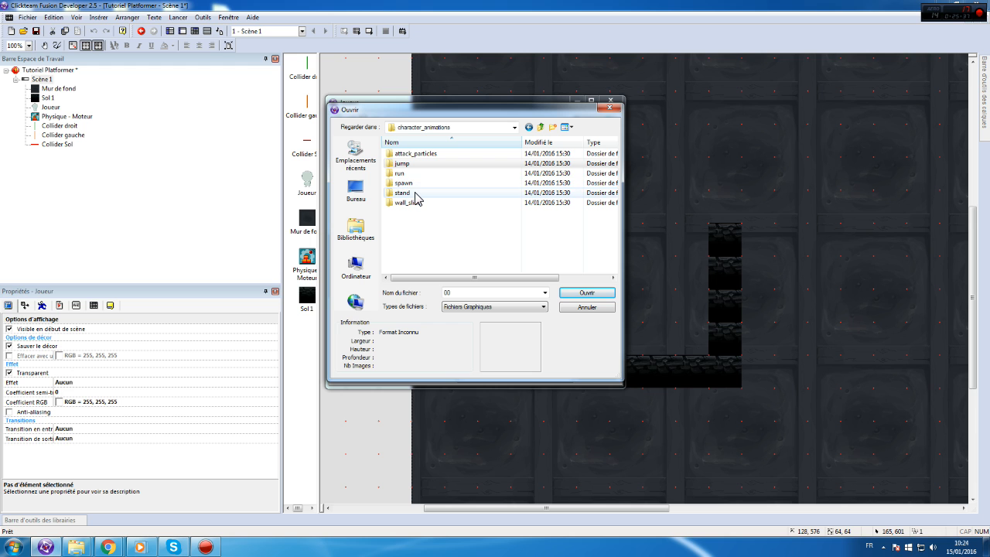
double_click(412, 203)
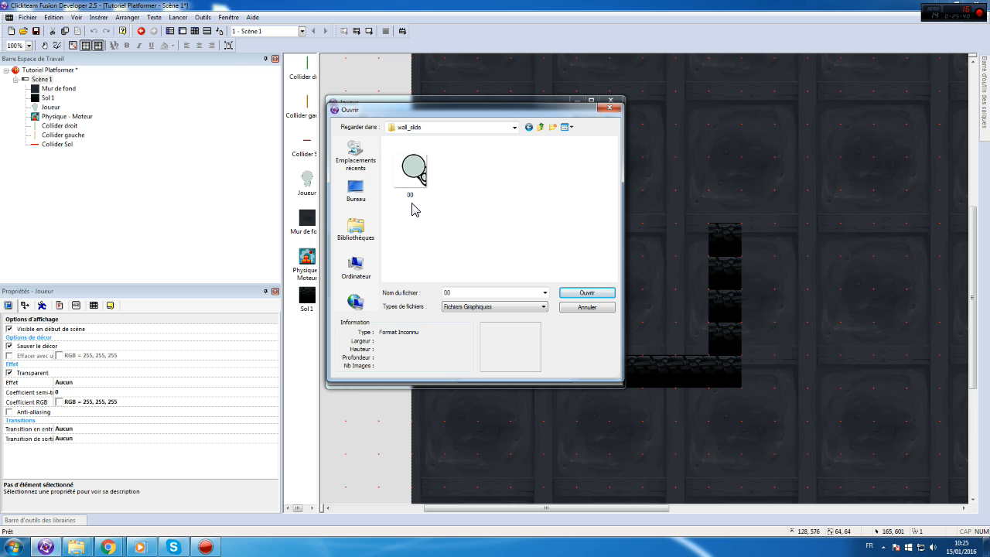
double_click(420, 182)
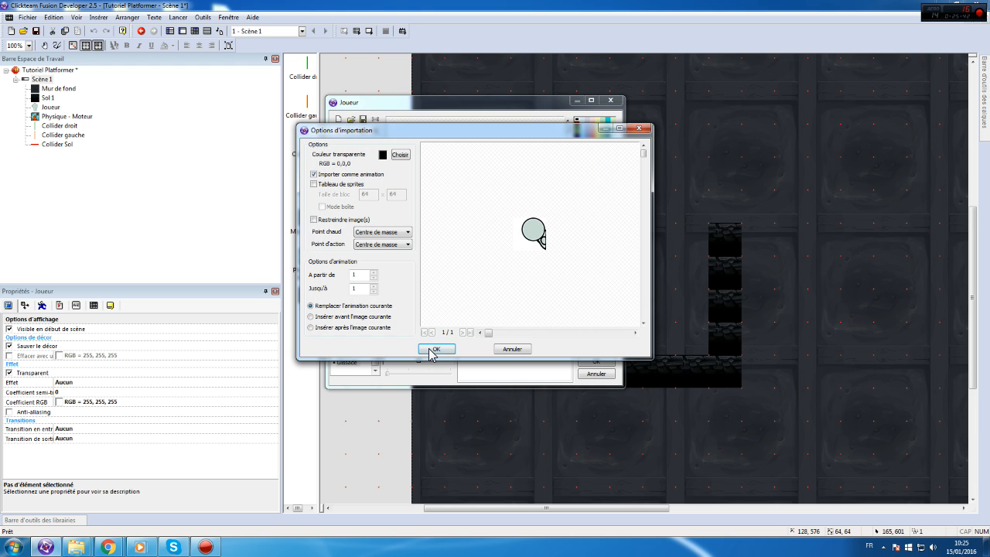
left_click(382, 232)
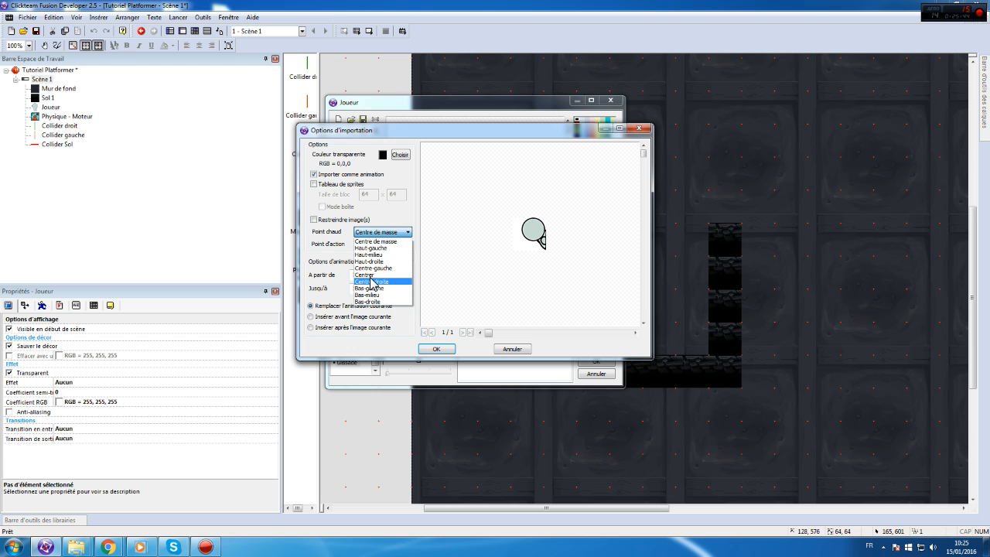
left_click(375, 295)
left_click(387, 245)
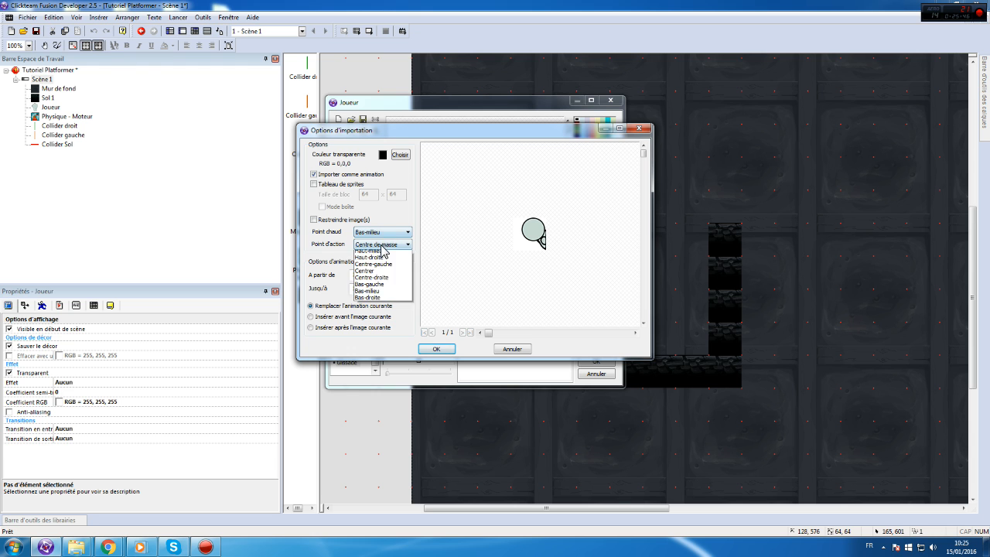
left_click(382, 315)
left_click(438, 349)
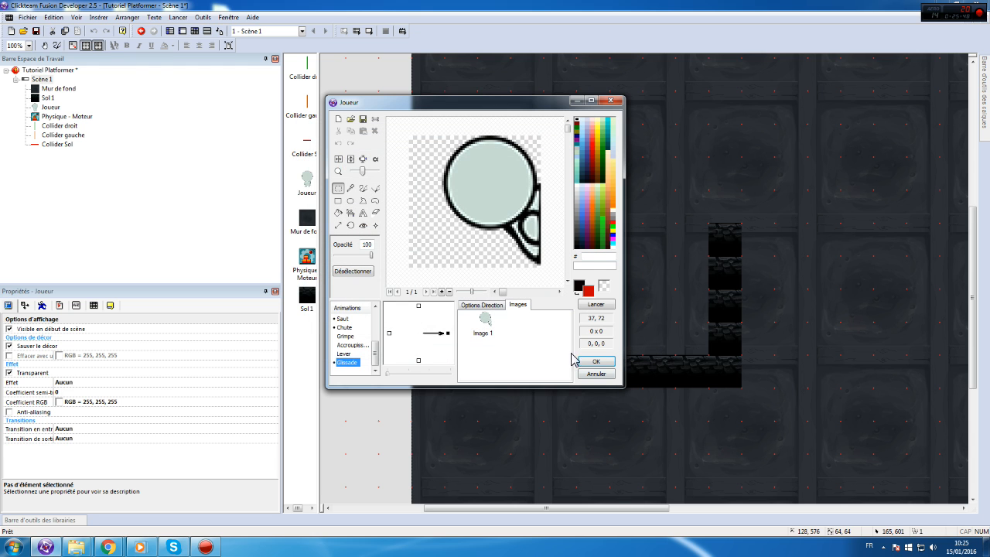
- Create the opposite direction of the Glissade animation and flip its image vertically so the character is upright
right_click(449, 338)
left_click(512, 405)
right_click(388, 335)
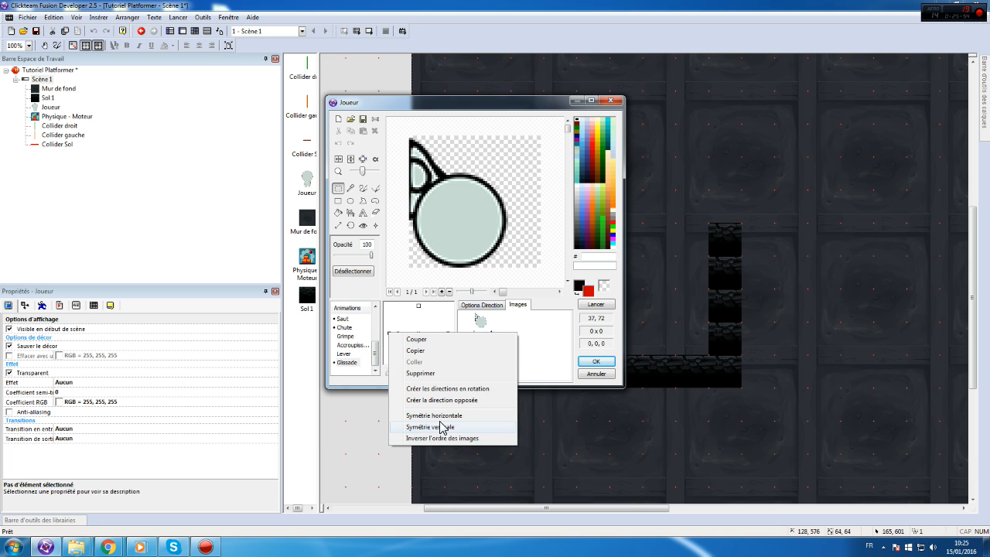
left_click(442, 427)
- Enable looping (Boucle) for both directions of the Glissade animation and save the Joueur object's edits
left_click(482, 304)
left_click(539, 330)
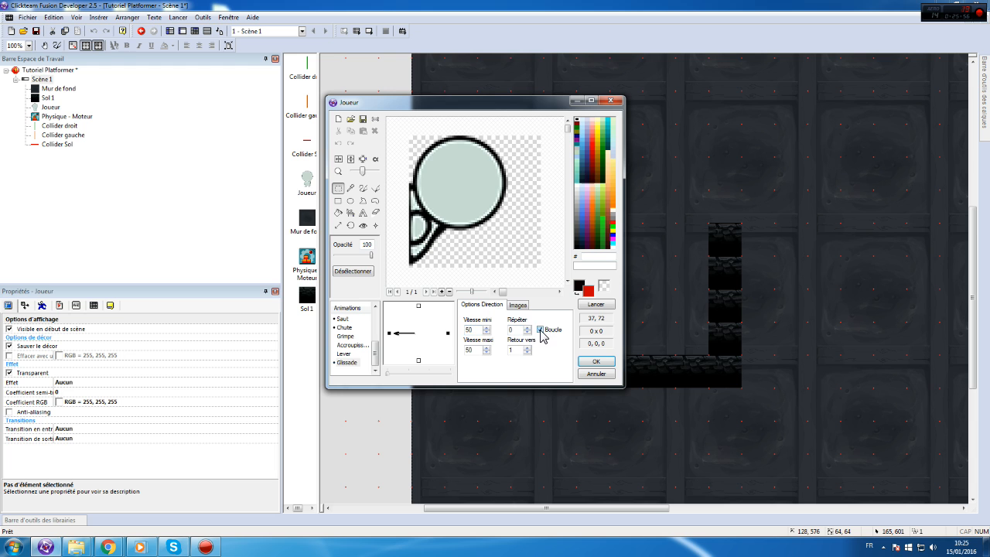
left_click(448, 333)
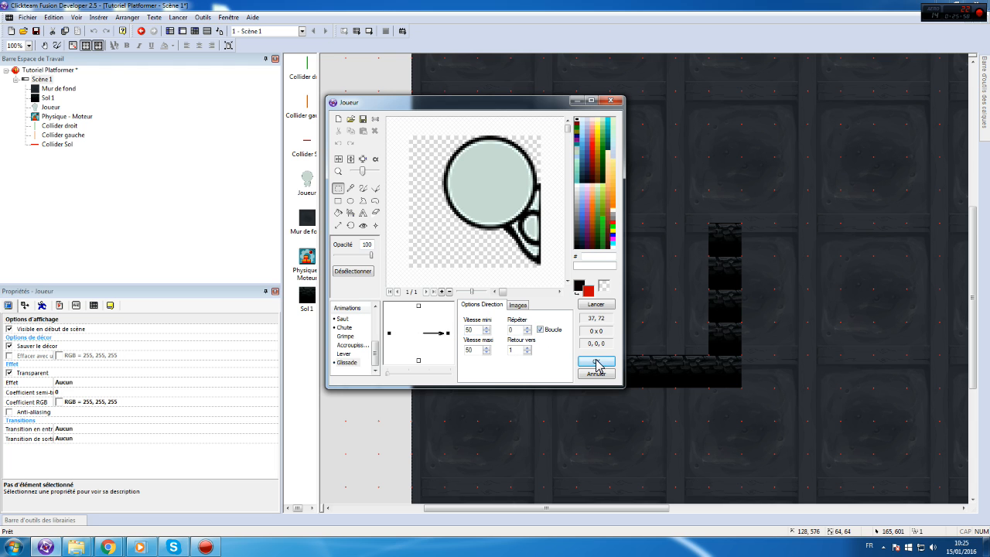
left_click(596, 361)
left_click(376, 380)
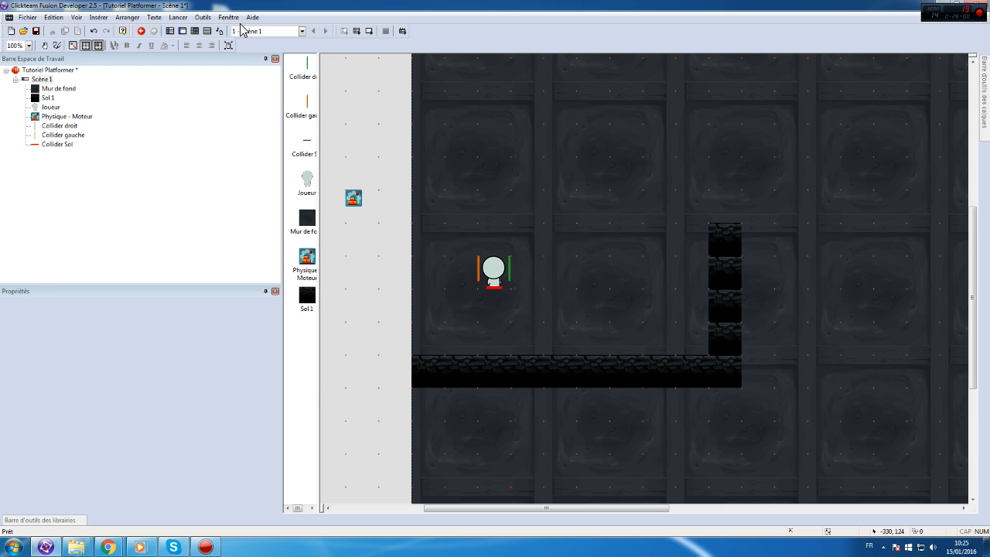
- In the event editor, add a Joueur action to the first wall-slide event that changes the animation sequence to Glissade
left_click(194, 31)
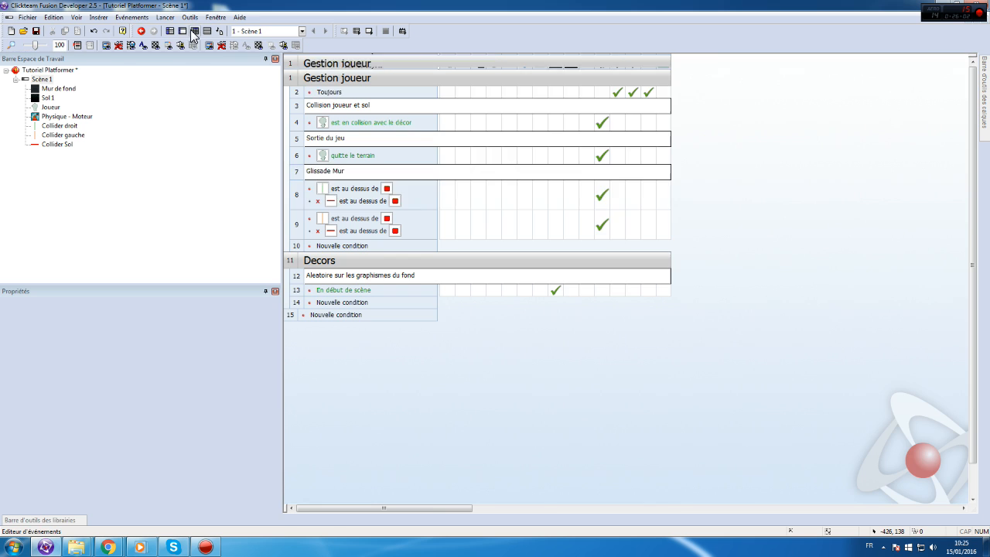
right_click(599, 193)
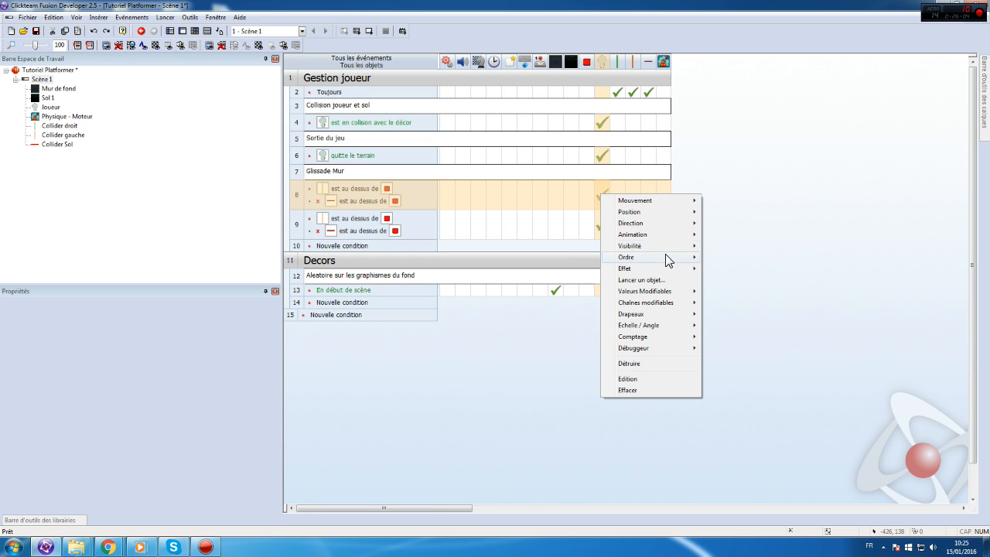
mouse_move(657, 234)
mouse_move(763, 268)
left_click(850, 259)
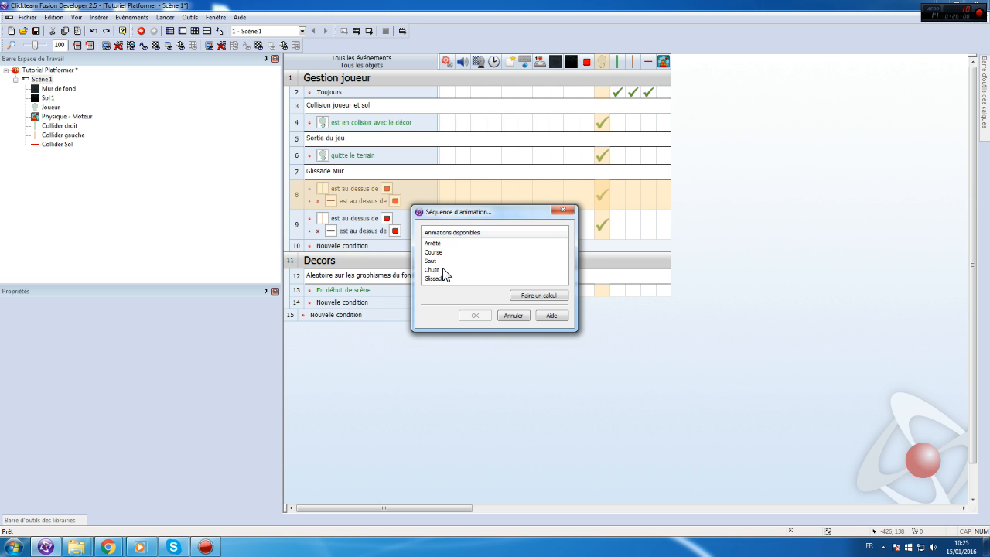
double_click(433, 278)
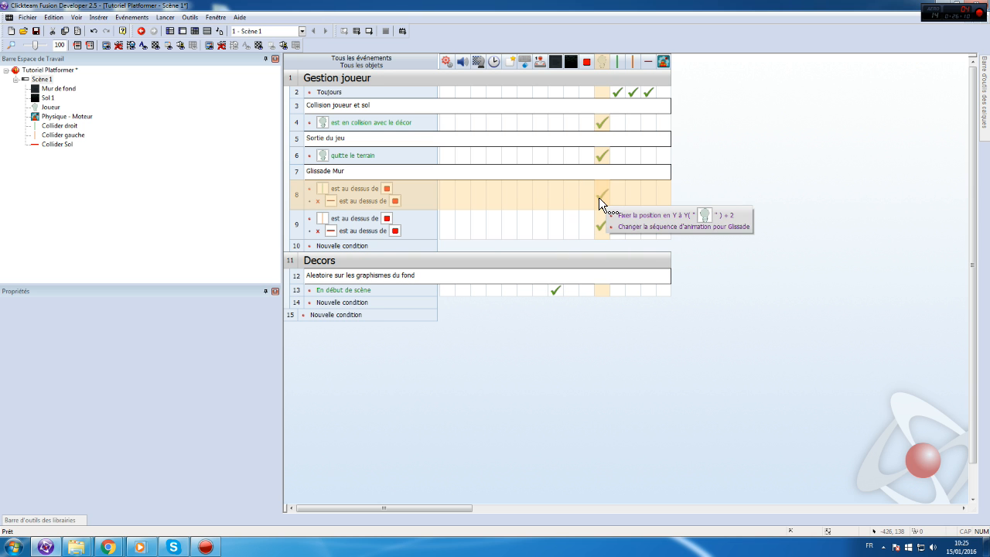
left_click(599, 224)
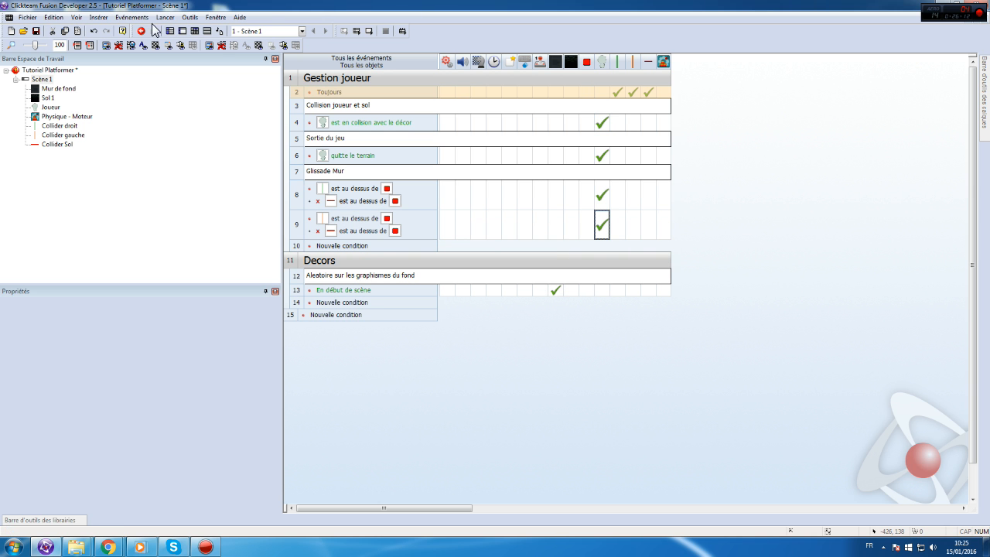
- Run the current scene and test the Glissade animation by jumping the player against the wall and sliding, then stop the test
left_click(166, 17)
left_click(177, 51)
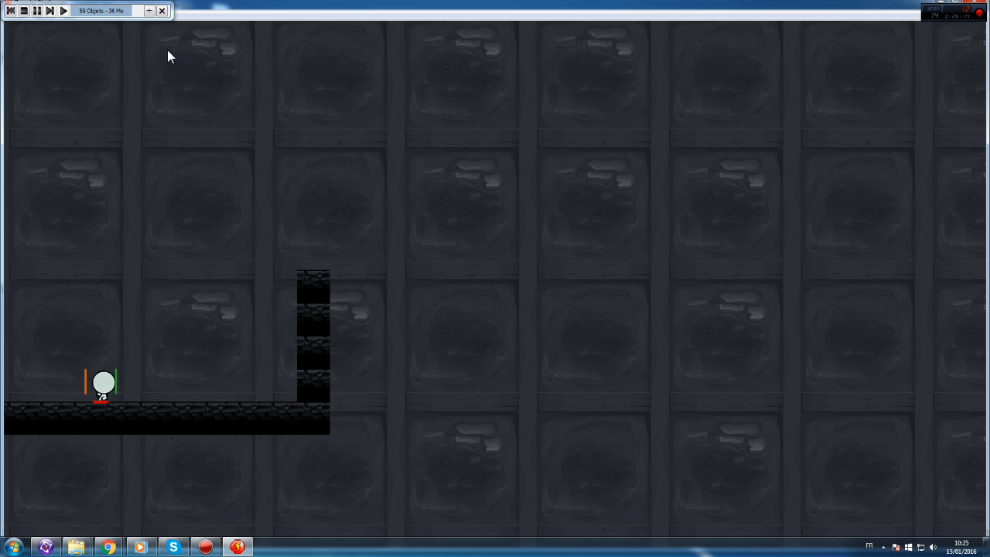
key("Right")
key("Up")
key("Left")
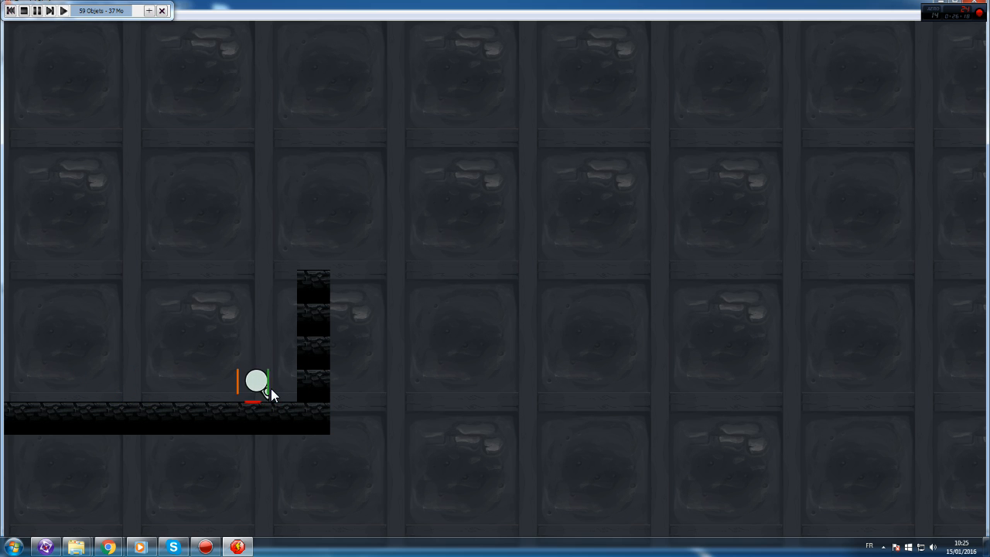
key("Up")
key("Right")
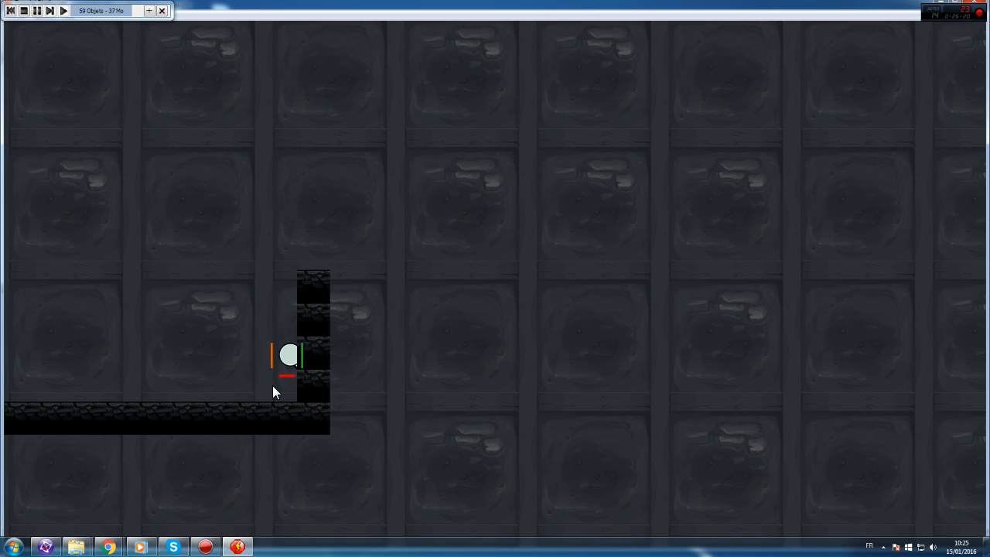
key("Left")
key("Right")
key("Up")
key("Left")
left_click(977, 1)
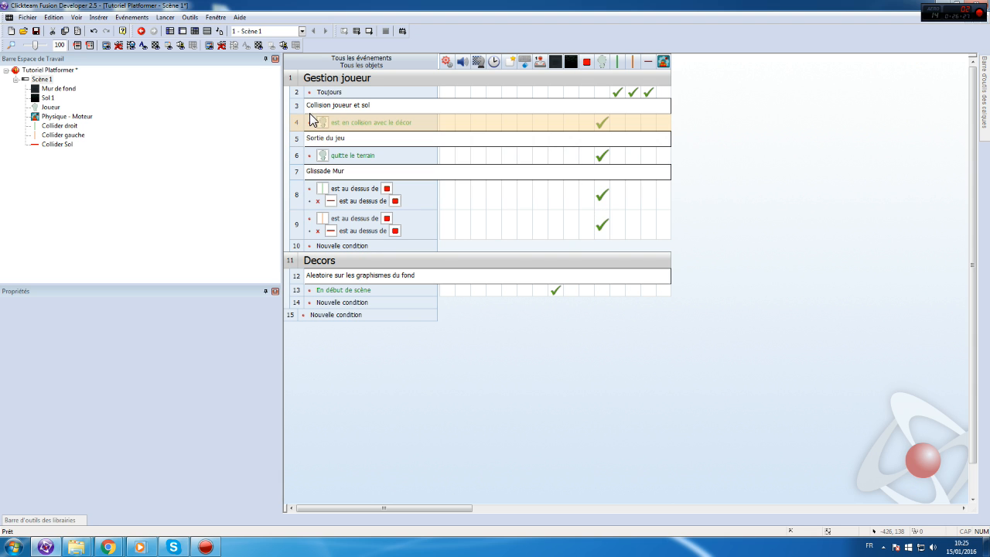
- Add a Glissade Mur event for when Joueur's Glissade animation is playing and Collider Sol is over the red group object, without negation
double_click(338, 246)
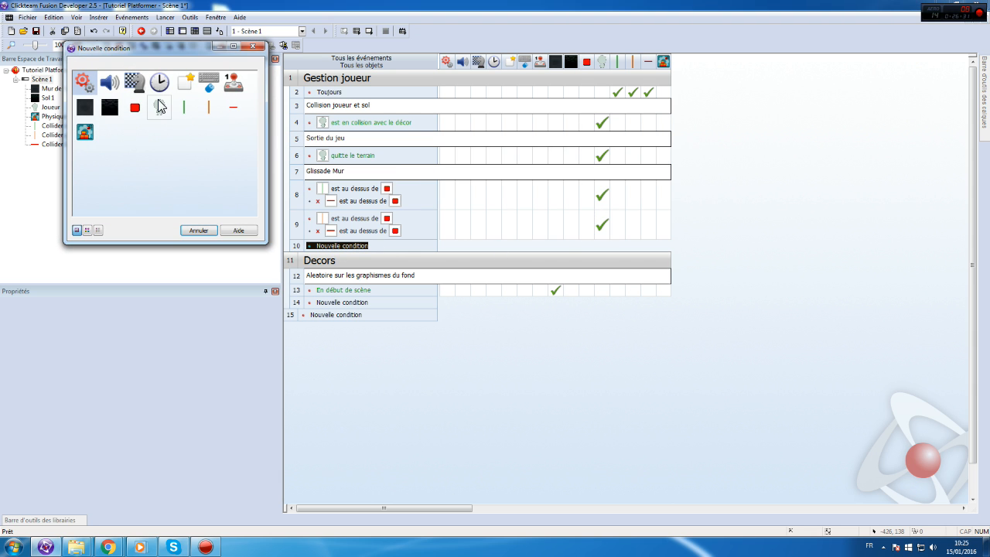
left_click(159, 102)
mouse_move(226, 188)
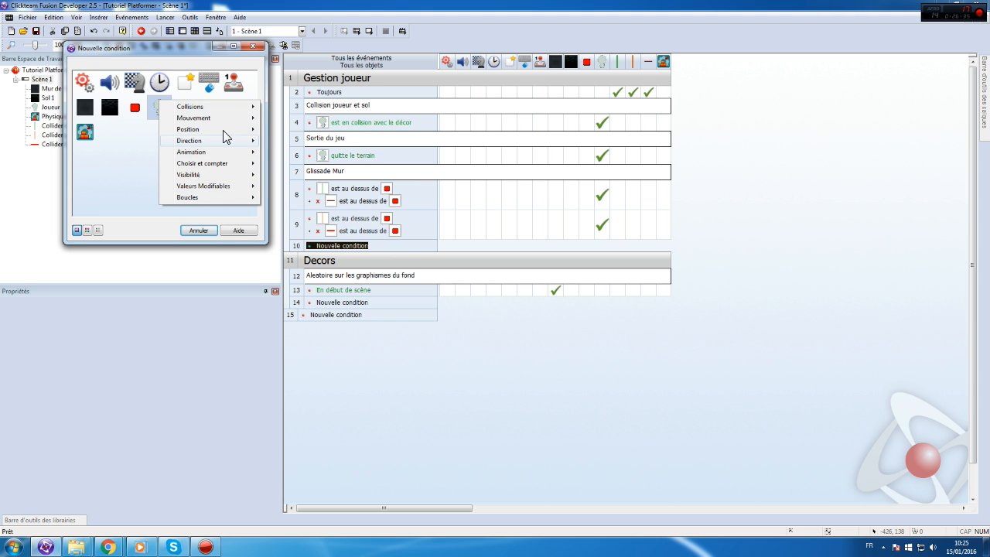
mouse_move(247, 153)
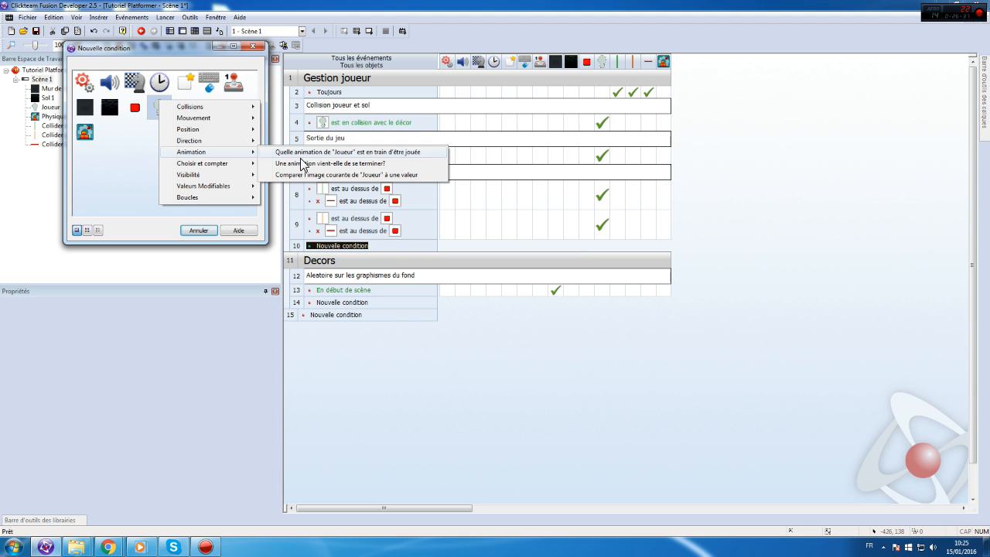
left_click(372, 153)
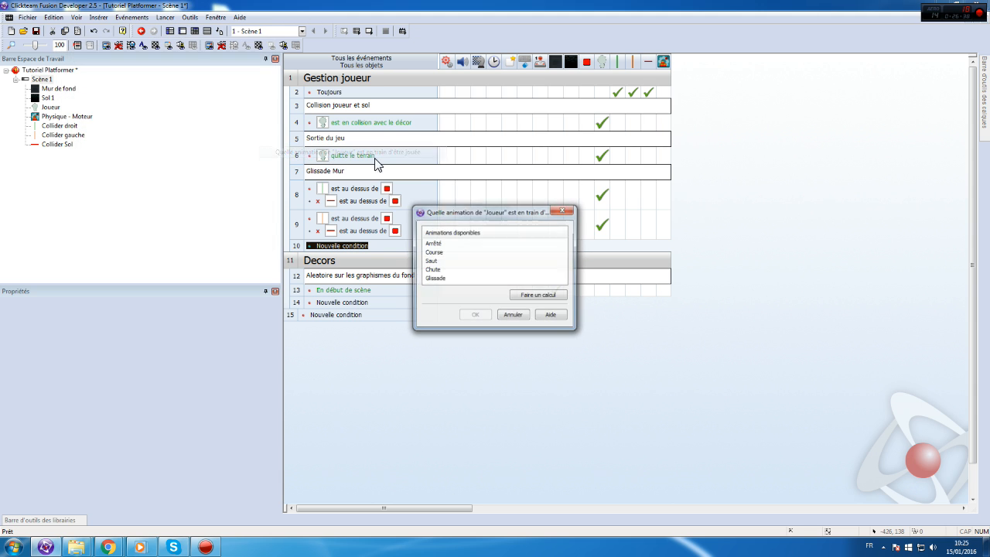
double_click(436, 278)
left_click_drag(359, 230, 317, 267)
right_click(360, 270)
left_click(410, 313)
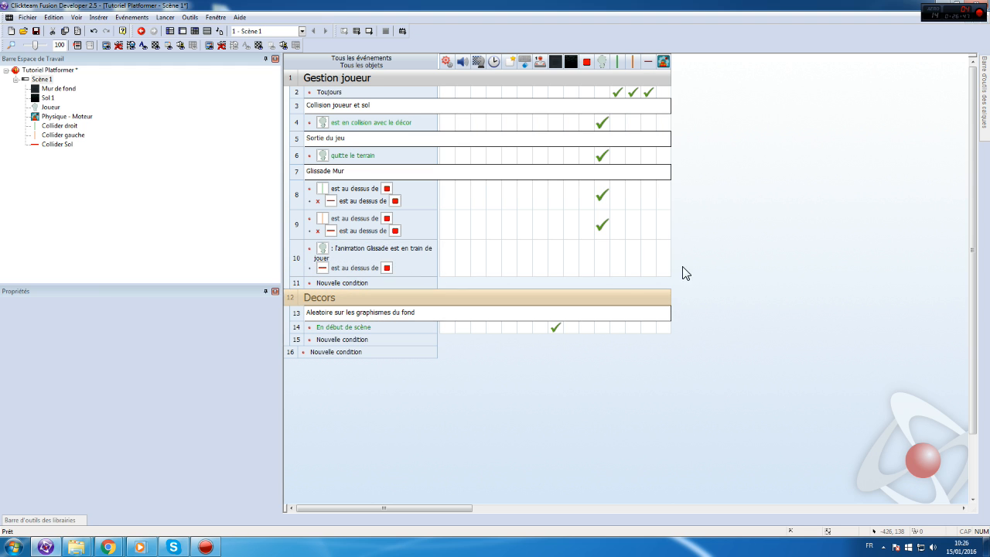
- Give the new Glissade-playing event a Joueur action that changes the animation sequence to Arrêté
left_click(604, 257)
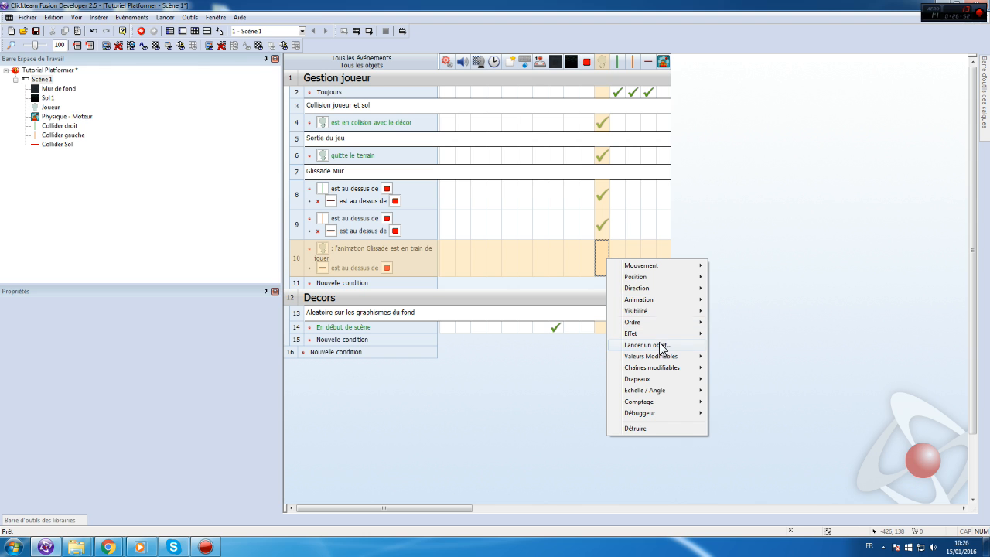
mouse_move(672, 301)
mouse_move(715, 324)
left_click(906, 325)
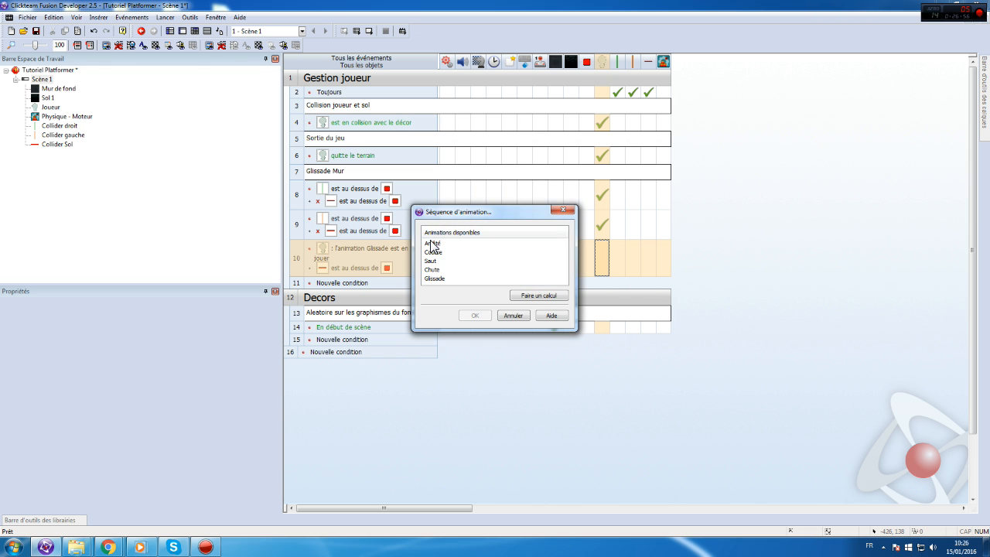
double_click(432, 244)
- Run the scene and test how the player's animation behaves when landing after wall slides, then close the test
left_click(169, 17)
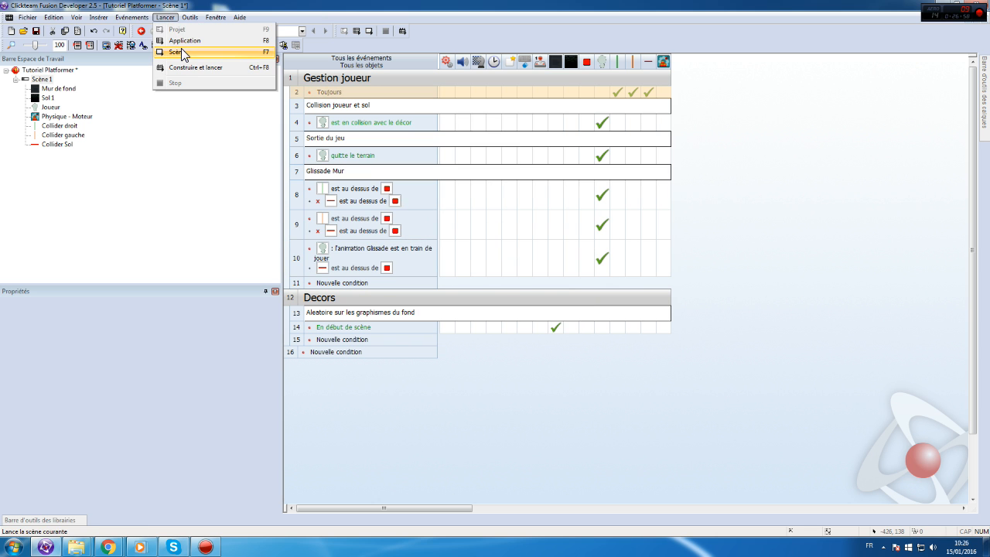
left_click(179, 49)
key("Right")
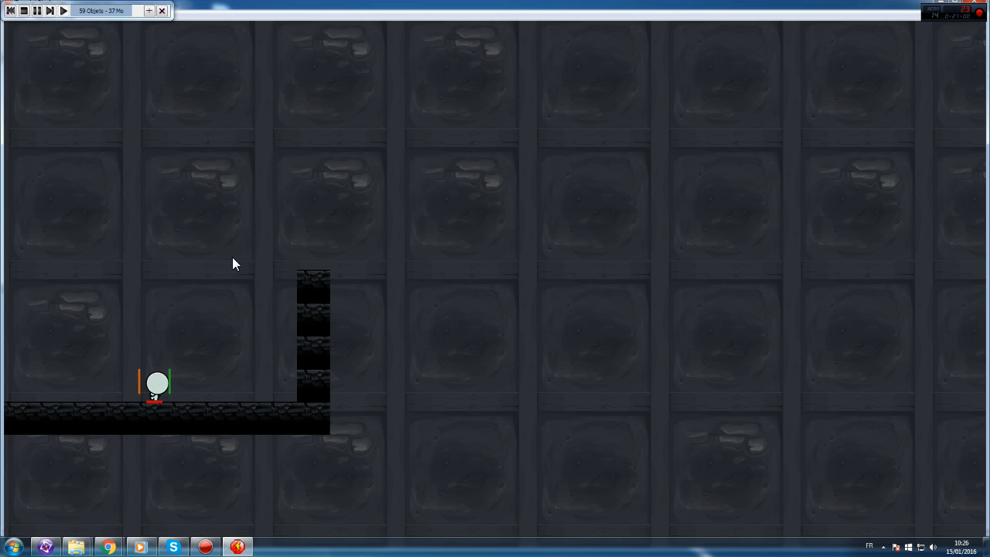
key("Up")
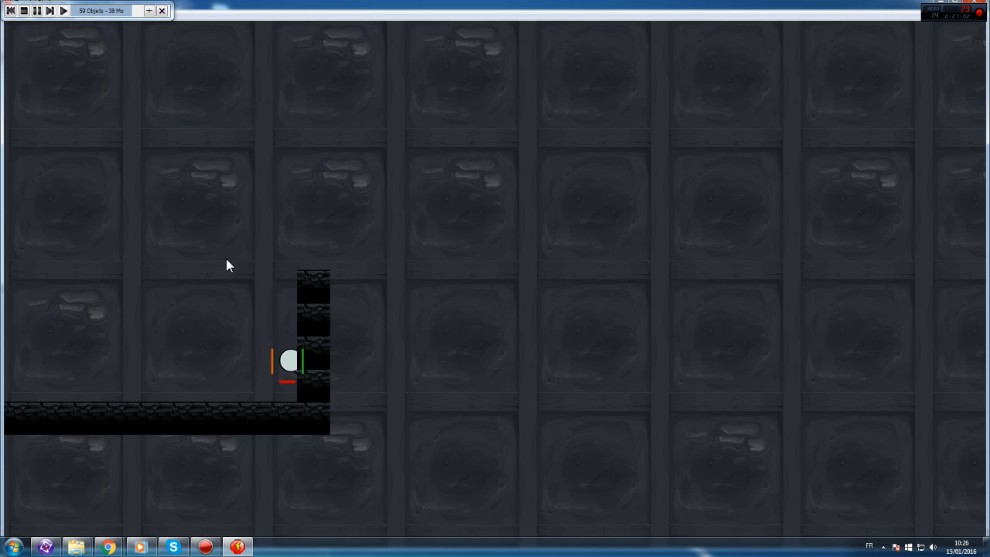
key("Left")
key("Left")
key("Up")
key("Right")
key("Left")
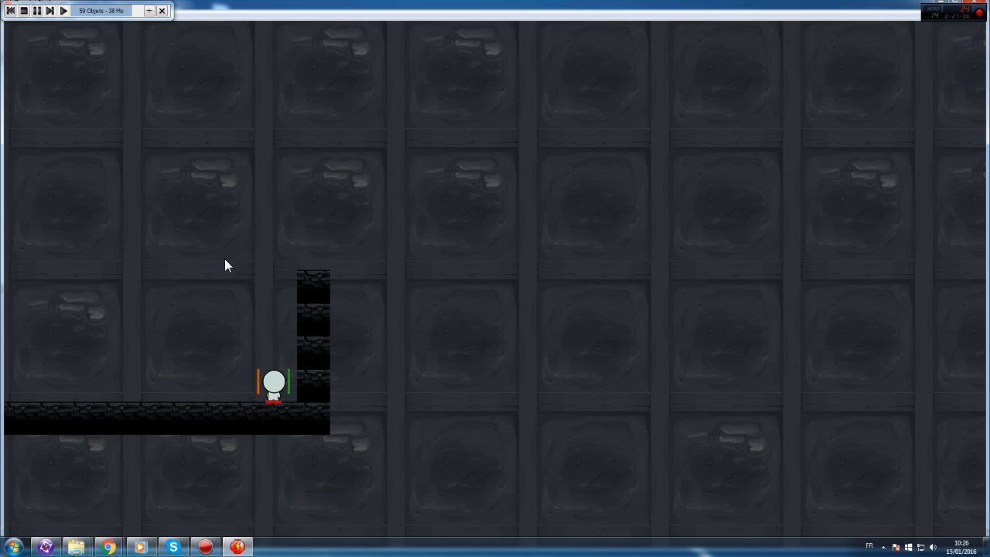
key("Right")
key("Right")
key("Up")
key("Left")
key("Right")
key("Up")
left_click(979, 6)
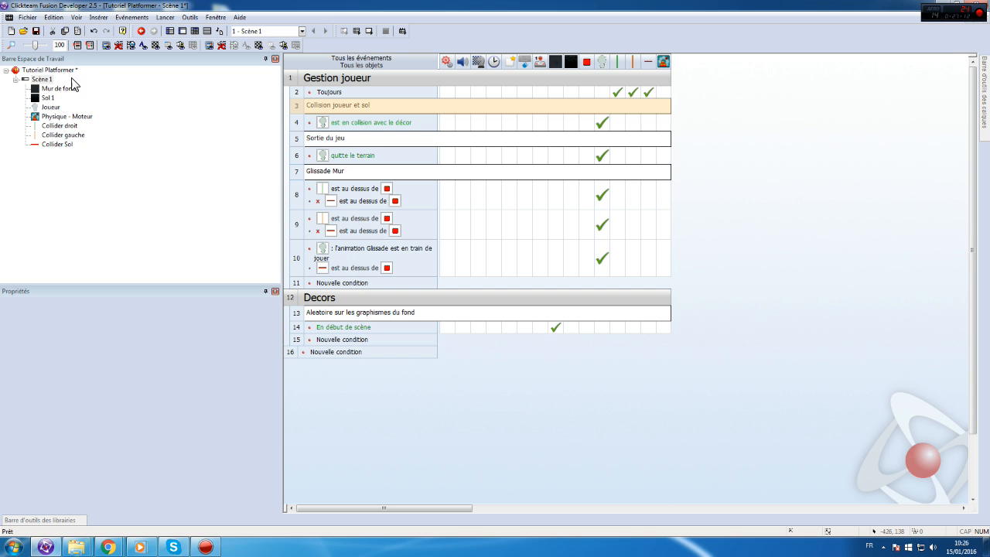
- Delete the event that checks for the playing Glissade animation with Collider Sol over the red group object
left_click(298, 261)
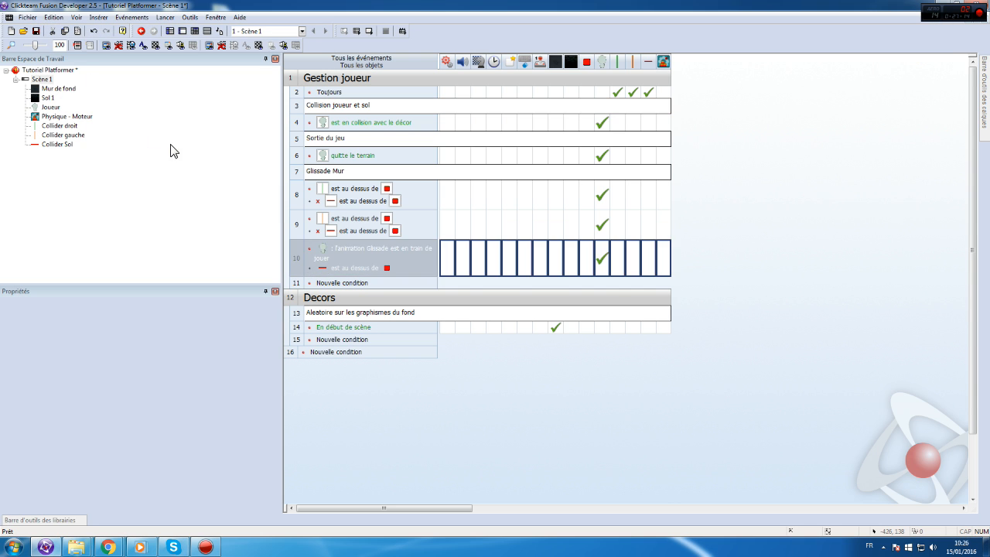
key("Delete")
- Turn off looping (Boucle) for the right-facing direction of Joueur's Glissade animation and save the object's edits
double_click(45, 89)
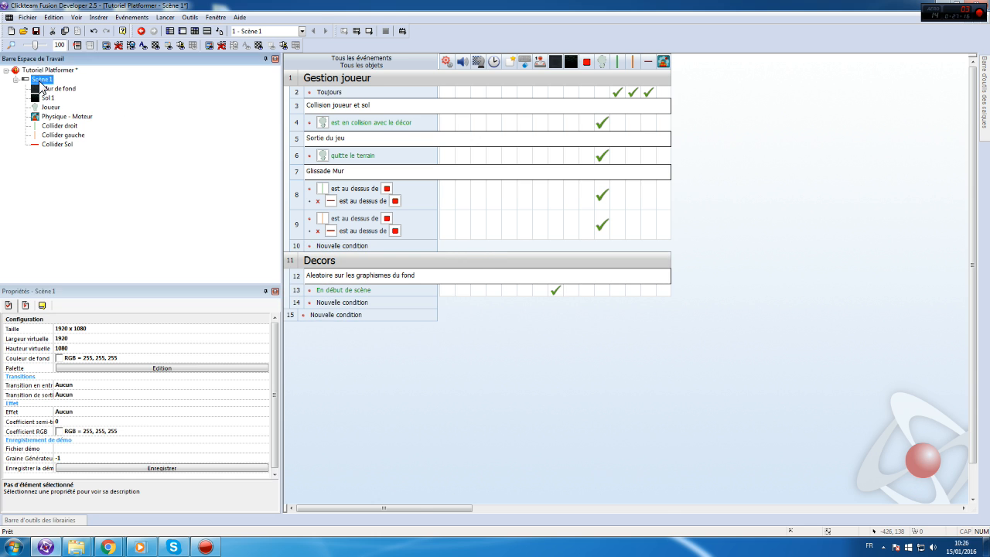
left_click(496, 271)
double_click(496, 270)
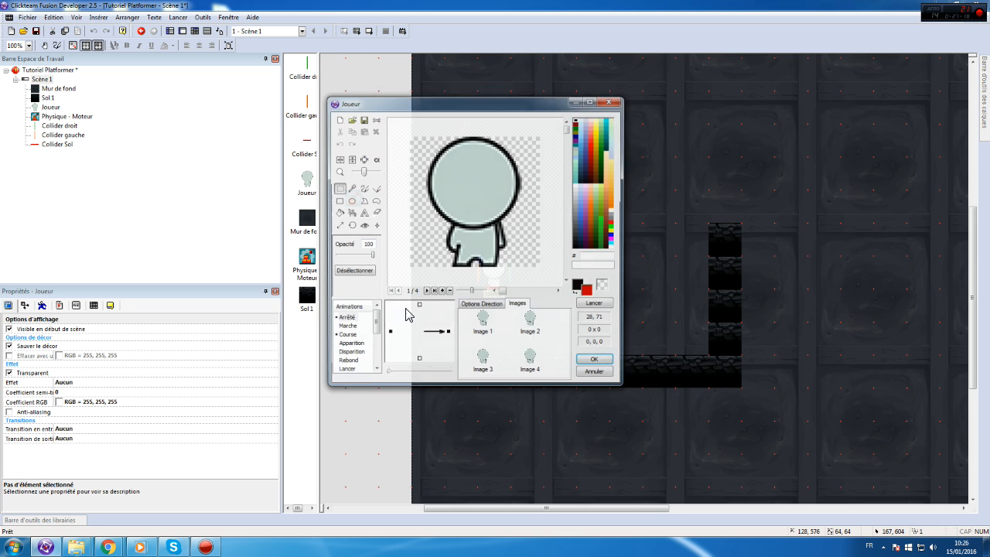
left_click(347, 363)
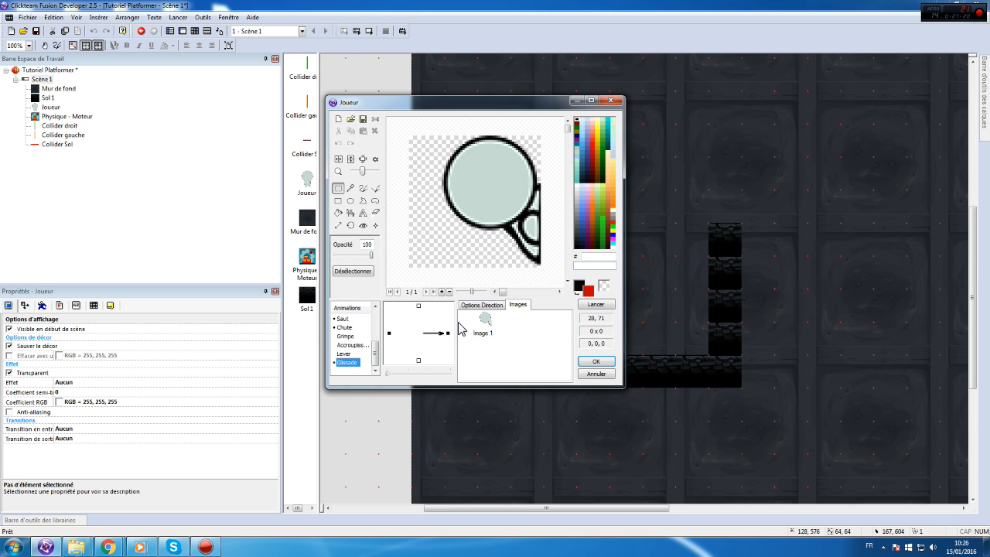
left_click(496, 304)
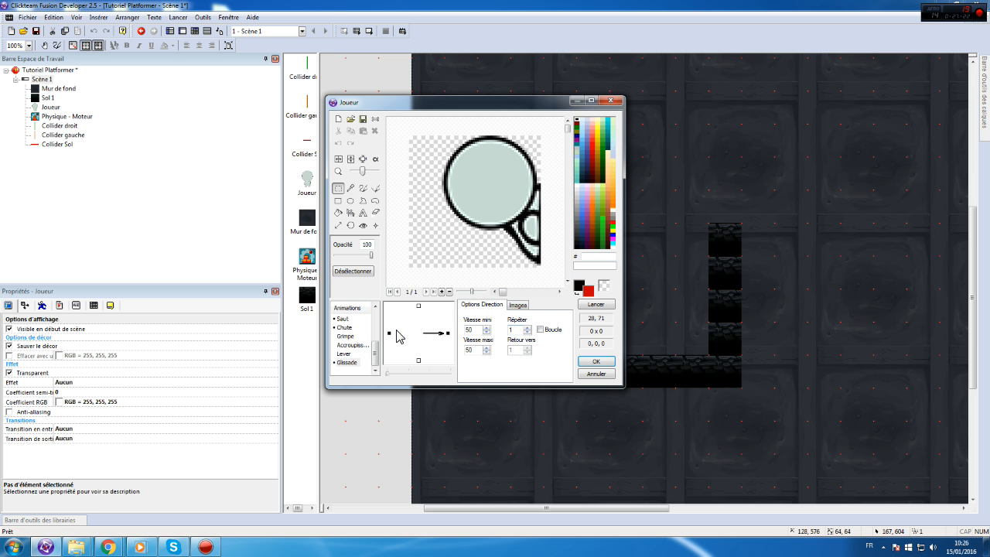
left_click(596, 361)
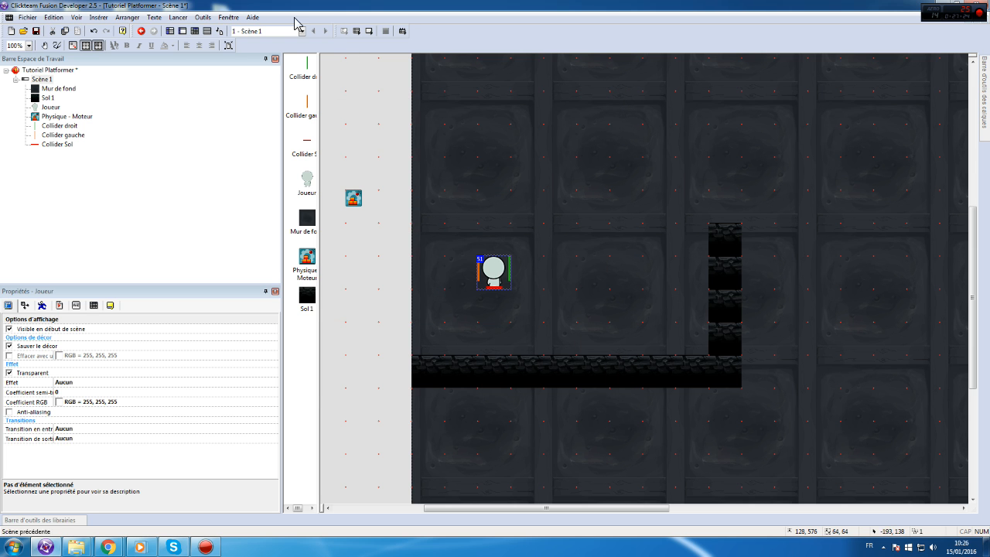
- Run the scene again and repeat jumps and slides against the wall to check the non-looping Glissade animation, then close the test
left_click(182, 20)
left_click(188, 51)
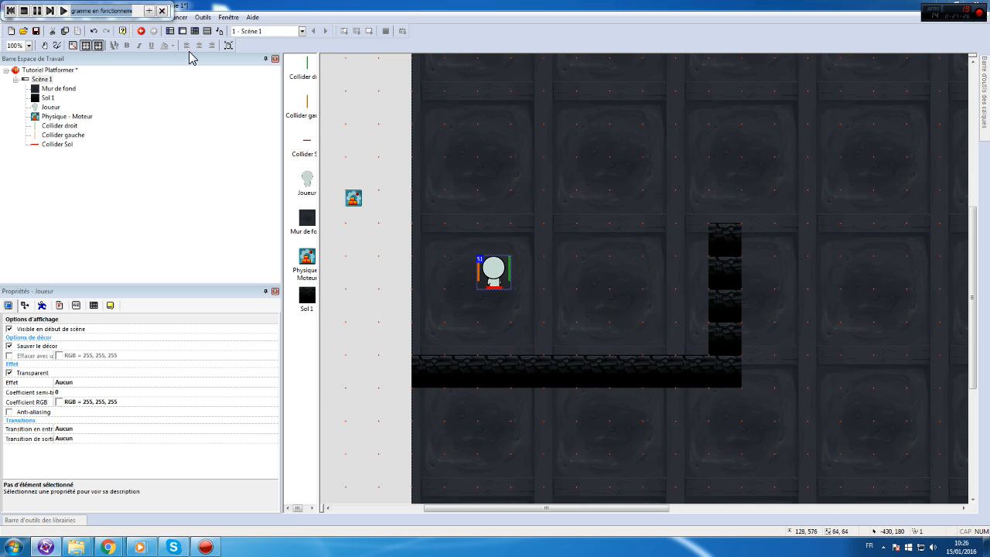
key("Right")
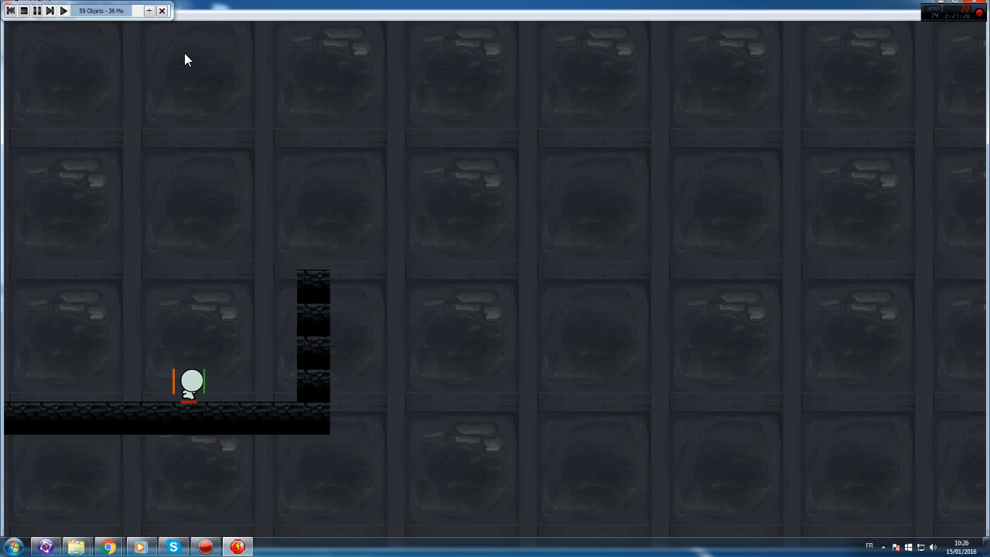
key("Right")
key("Up")
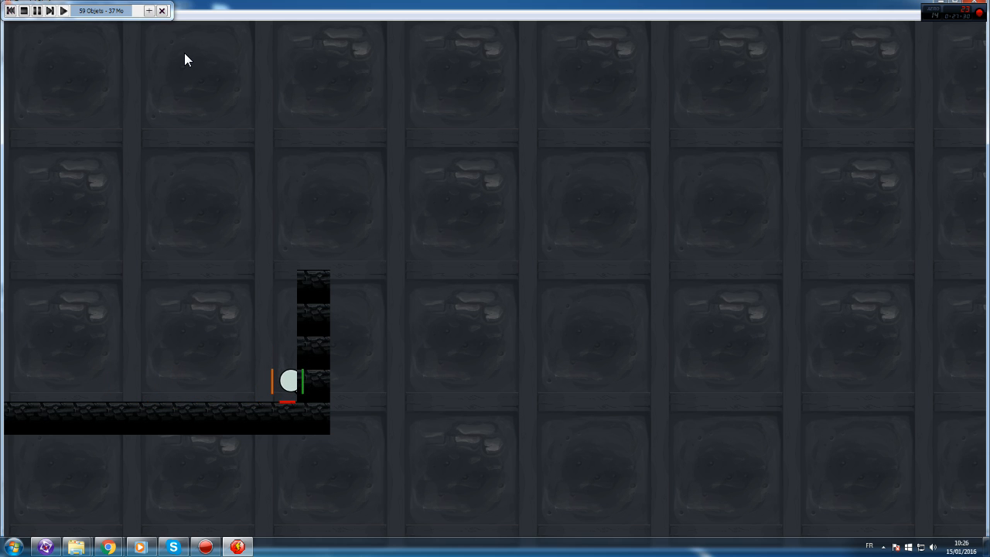
key("Left")
key("Right")
key("Left")
key("Up")
key("Right")
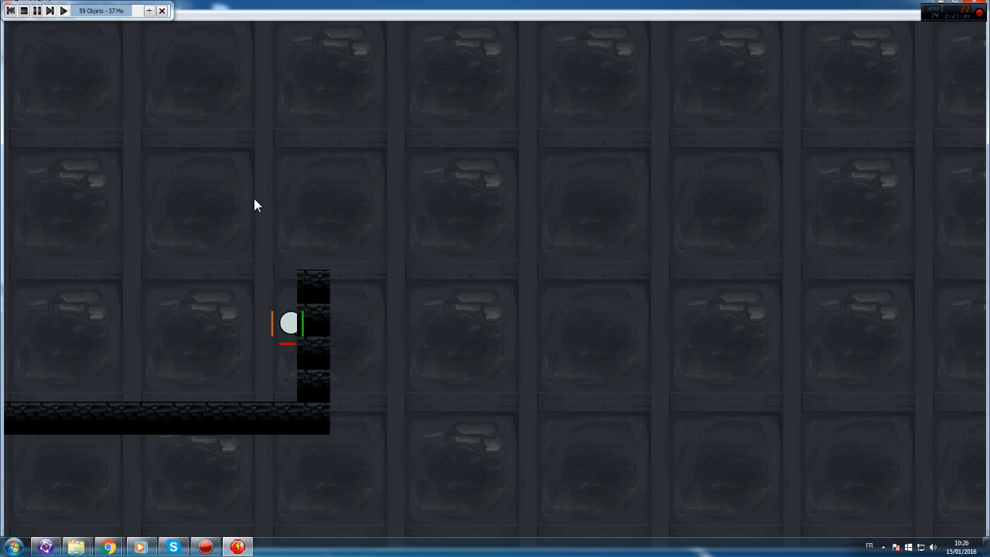
key("Left")
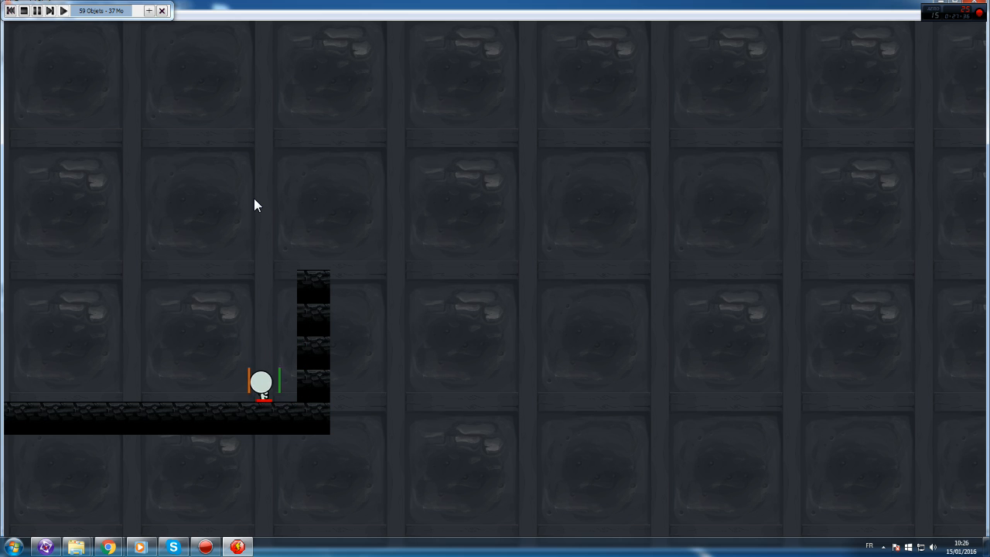
key("Up")
key("Right")
key("Left")
left_click(978, 2)
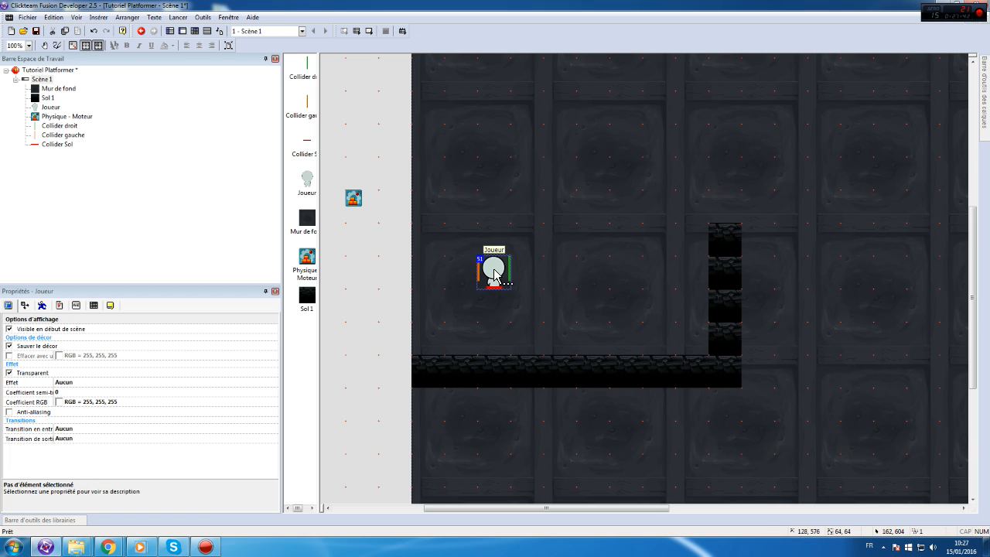
- Open the Joueur object's animations for editing and display the Glissade image
left_click(396, 328)
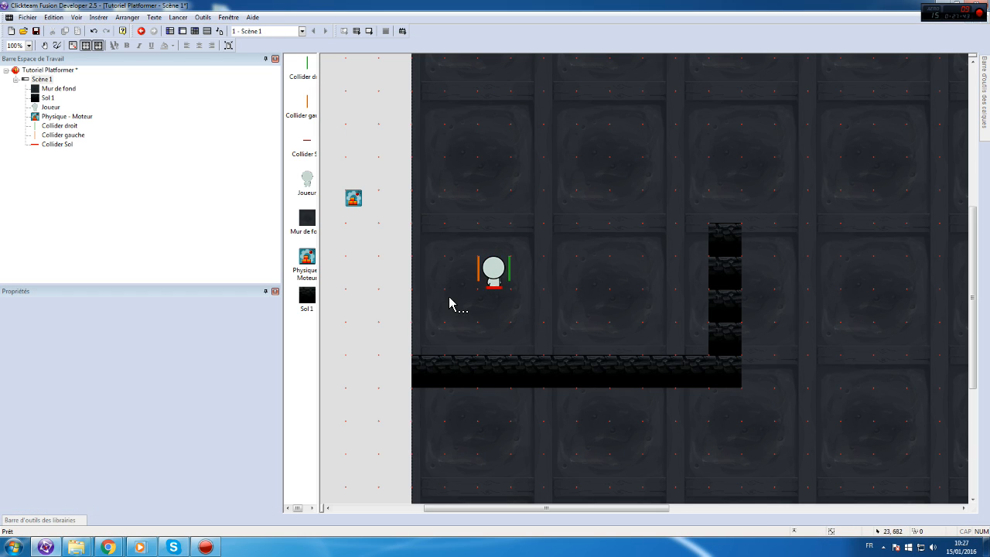
left_click(492, 279)
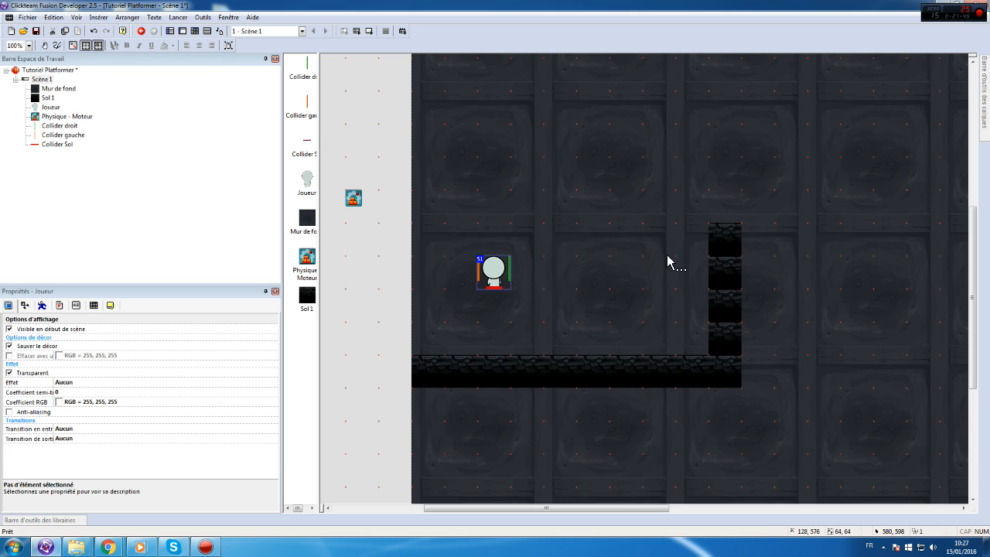
double_click(496, 271)
scroll(348, 340, "down", 2)
left_click(350, 363)
left_click(348, 363)
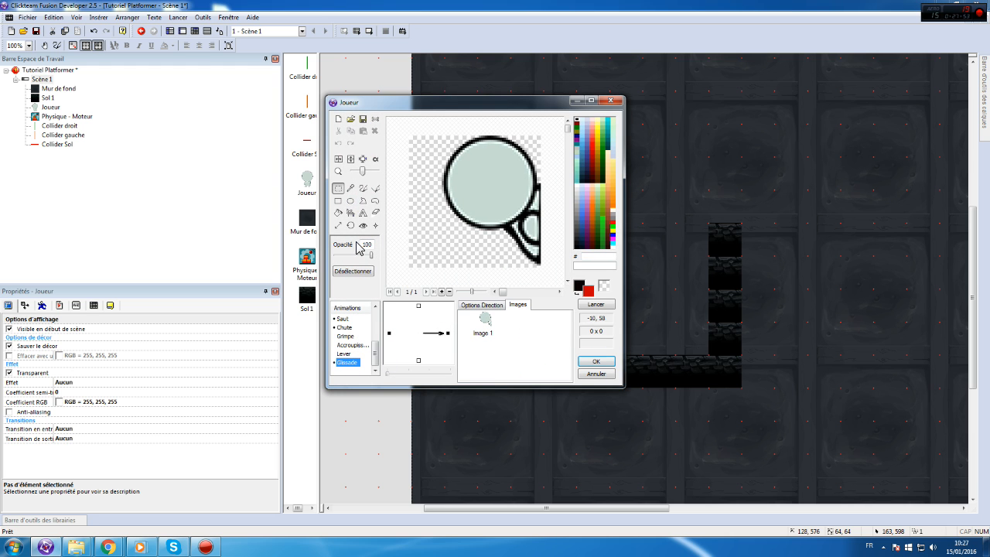
- Compare the Chute and Glissade images' sizes and hot spots in the Joueur object
left_click(345, 328)
scroll(433, 259, "down", 3)
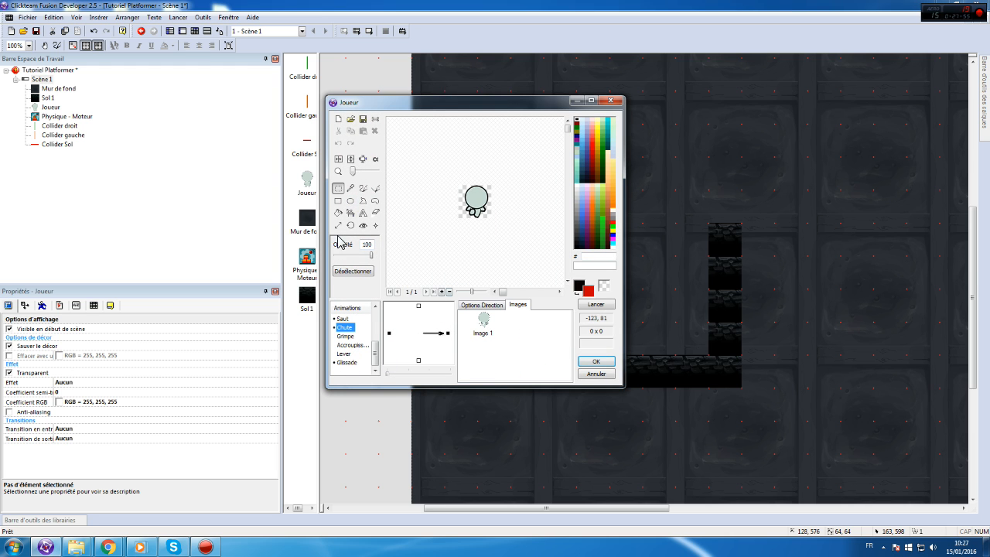
left_click(362, 226)
left_click(338, 226)
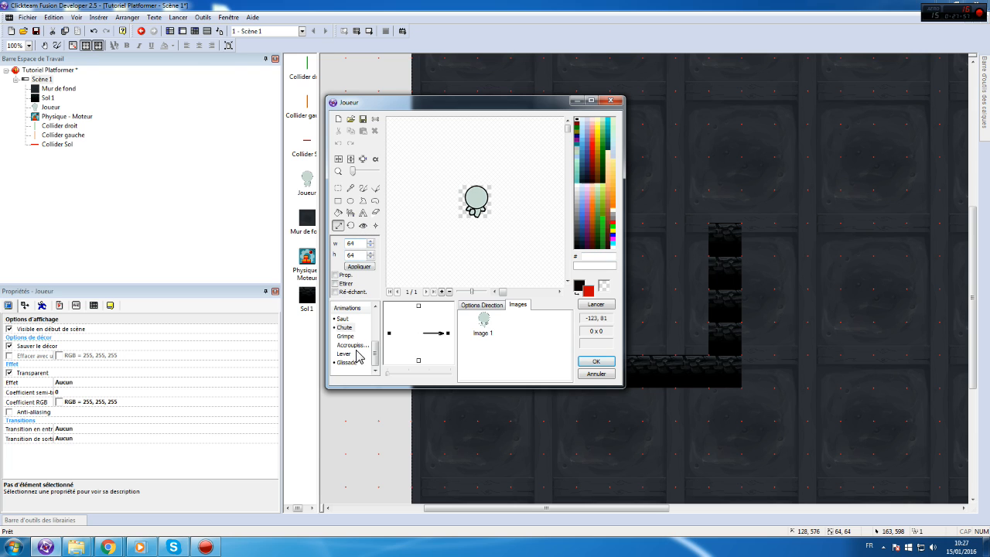
left_click(347, 362)
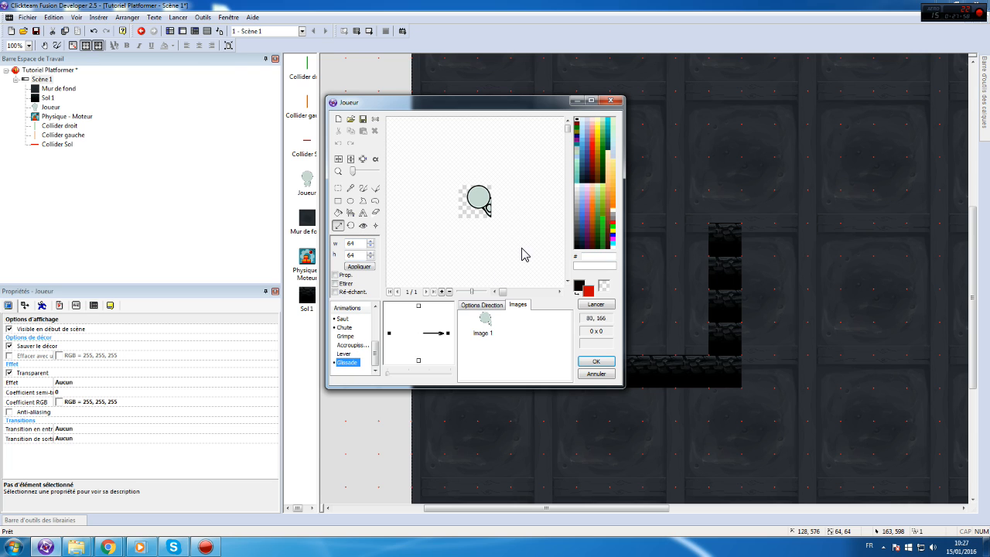
left_click(363, 226)
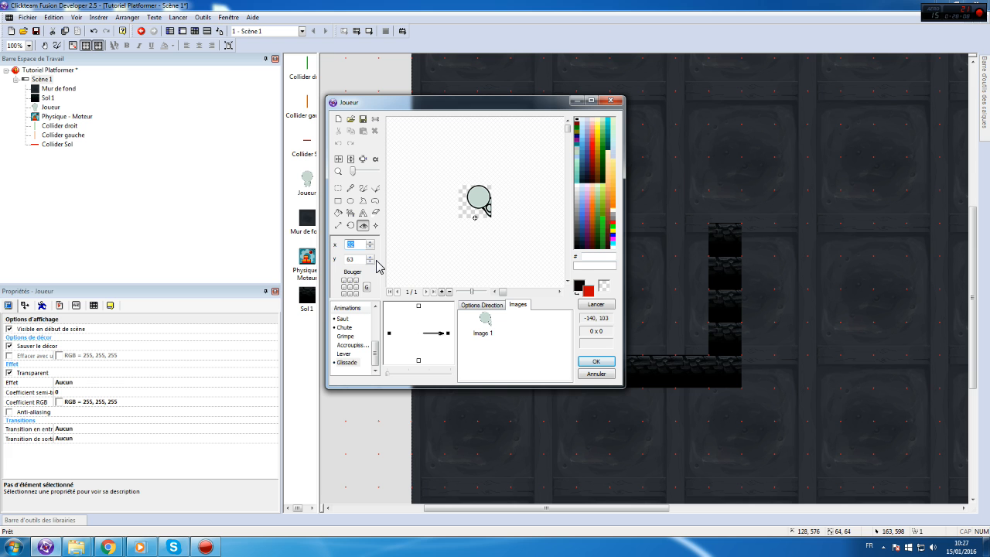
- Set the hot spot X of Joueur's Glissade image to 40 and save the object's edits
key("Return")
left_click(595, 363)
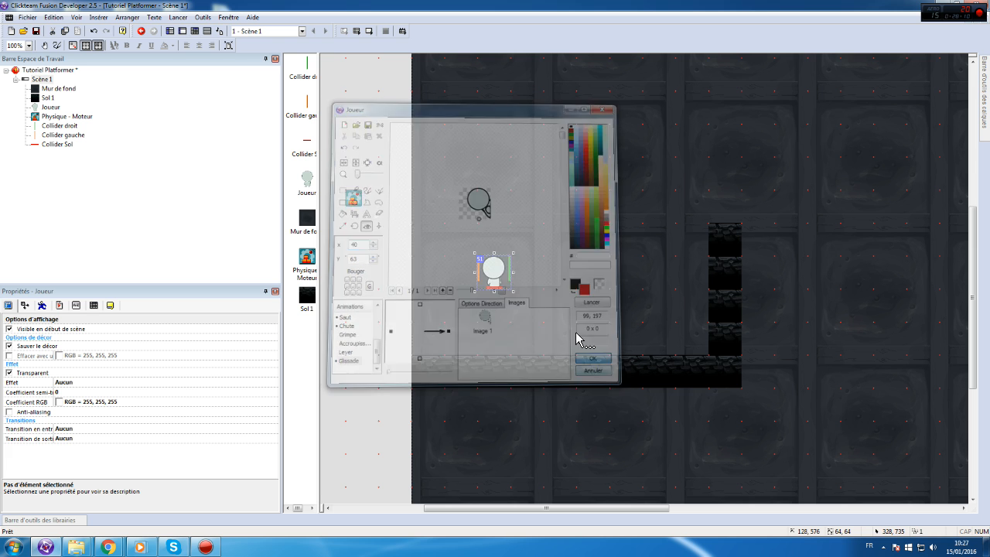
- Run the scene, jump and slide against the wall to check the Glissade image's alignment, and close the test
left_click(178, 17)
left_click(195, 53)
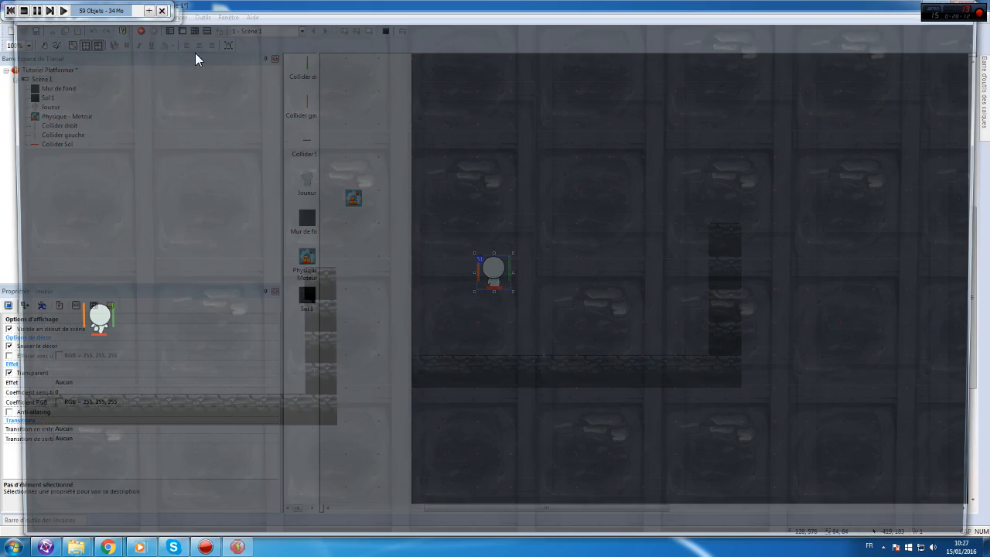
key("Right")
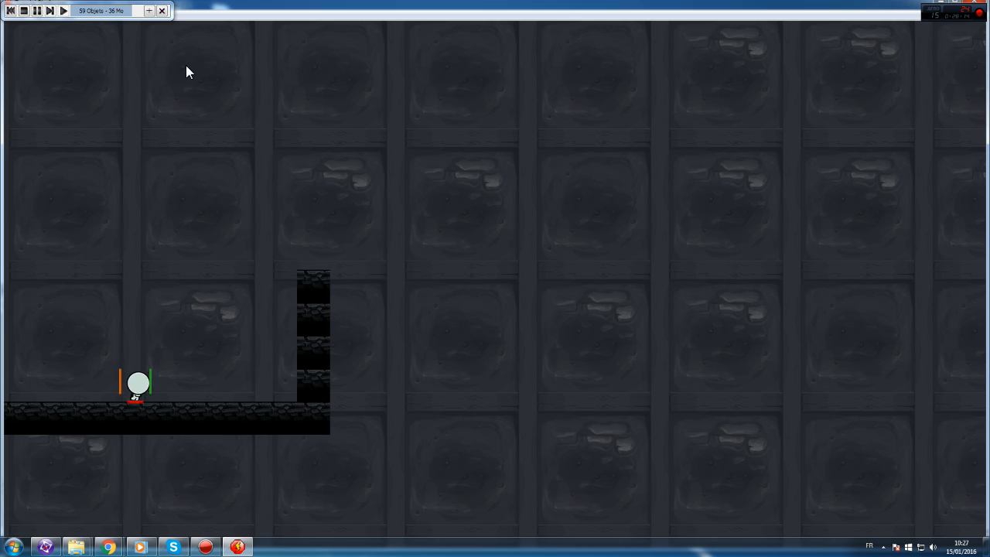
key("space")
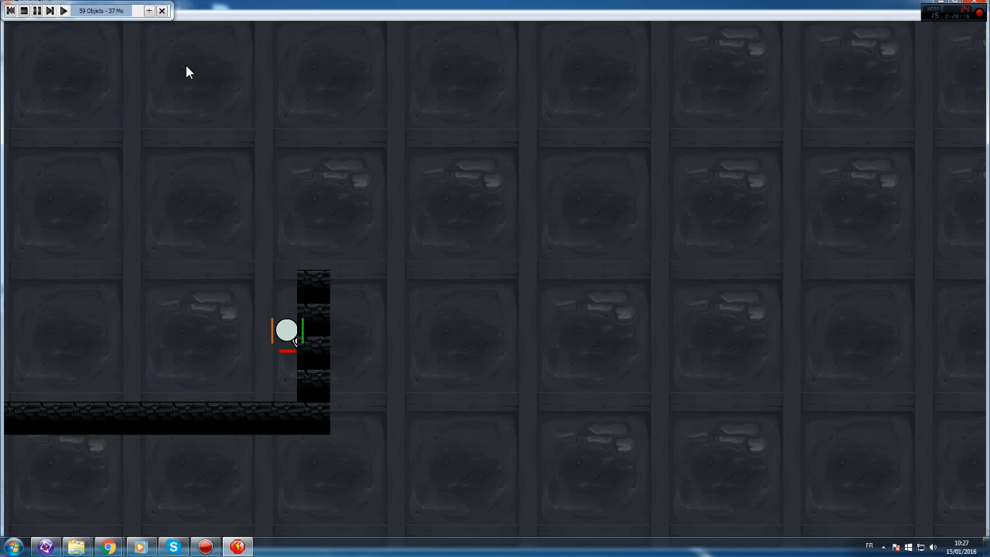
key("Left")
key("Right")
key("space")
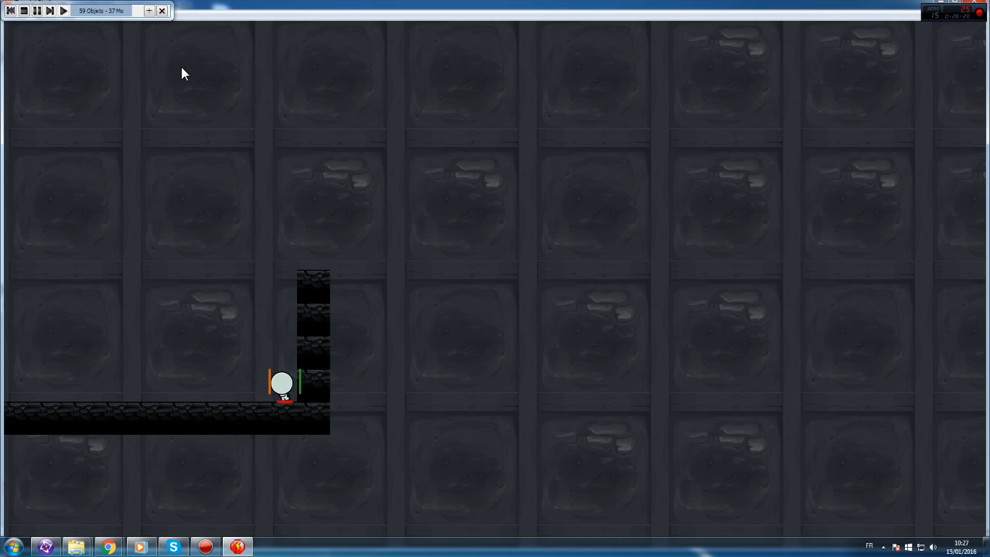
key("Left")
left_click(981, 6)
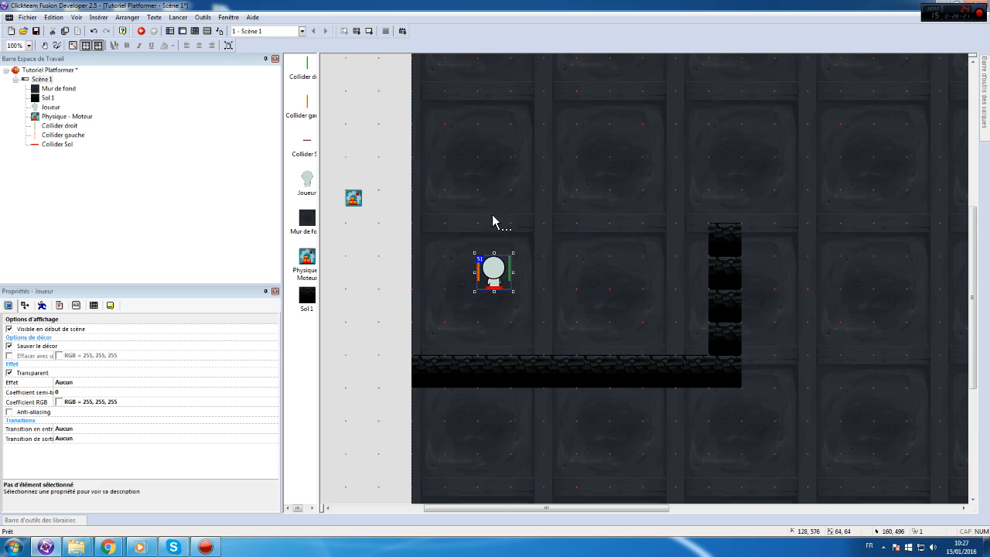
- Set the hot spot X of Joueur's Glissade image to 44 and save the object's edits
double_click(499, 271)
left_click(350, 362)
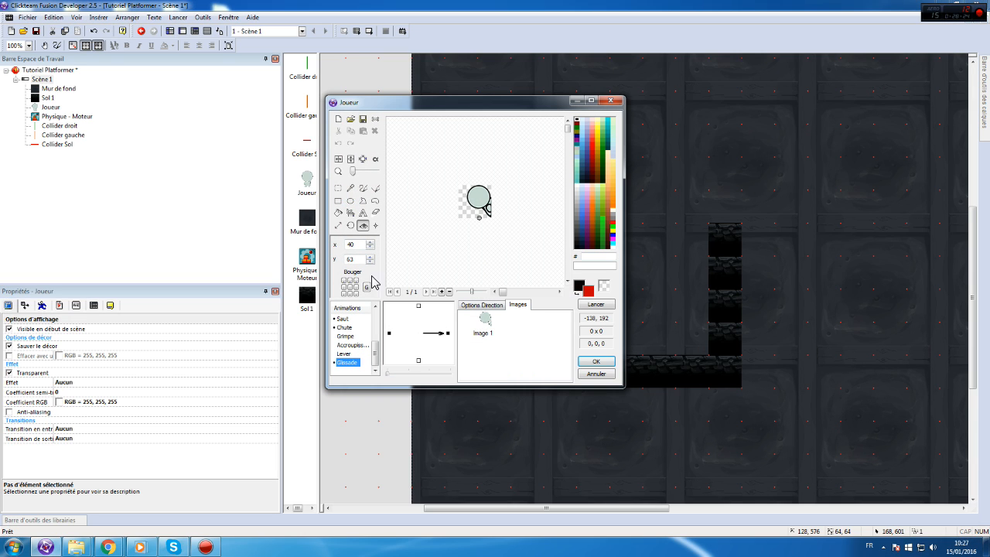
double_click(355, 245)
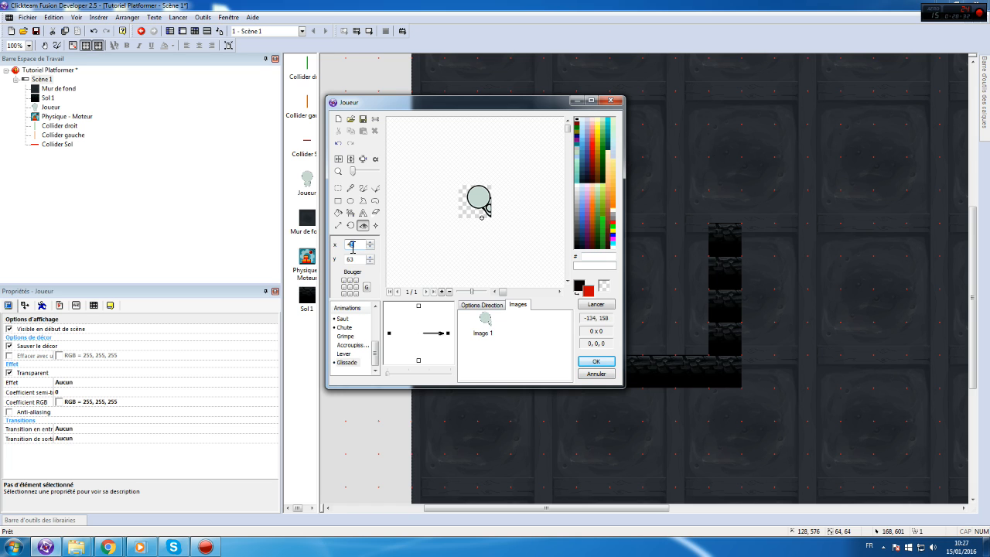
left_click(595, 361)
- Run the scene again, jump against the wall to check the adjusted Glissade hot spot, and close the test
left_click(178, 17)
left_click(205, 53)
key("Right")
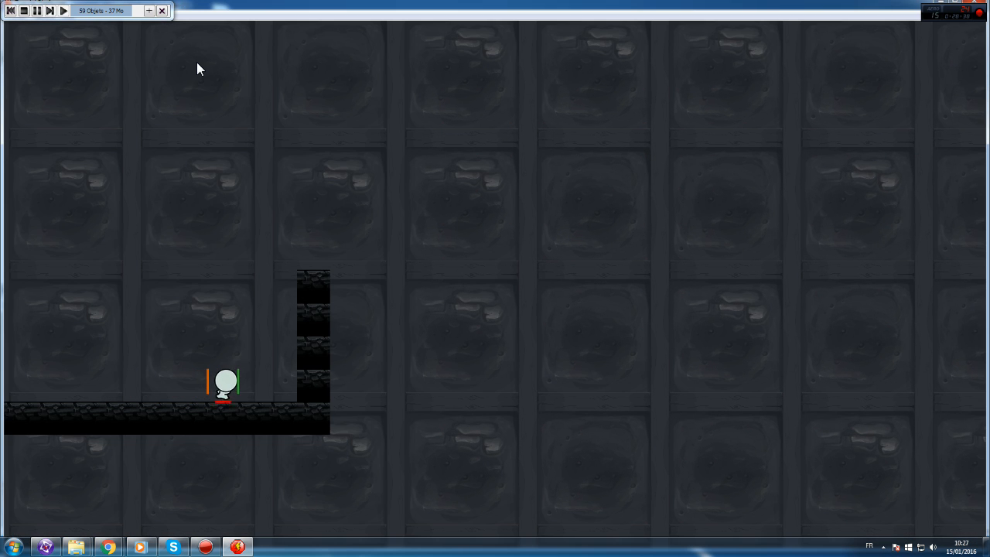
key("Up")
key("Left")
left_click(979, 3)
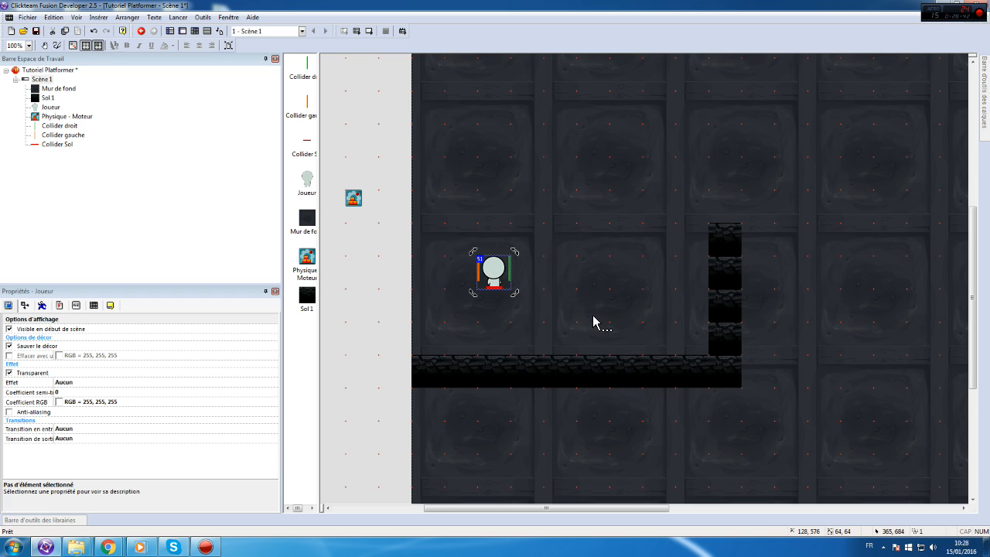
- Create the opposite direction (Créer la direction opposée) from the right-facing direction of Joueur's Glissade animation
double_click(489, 269)
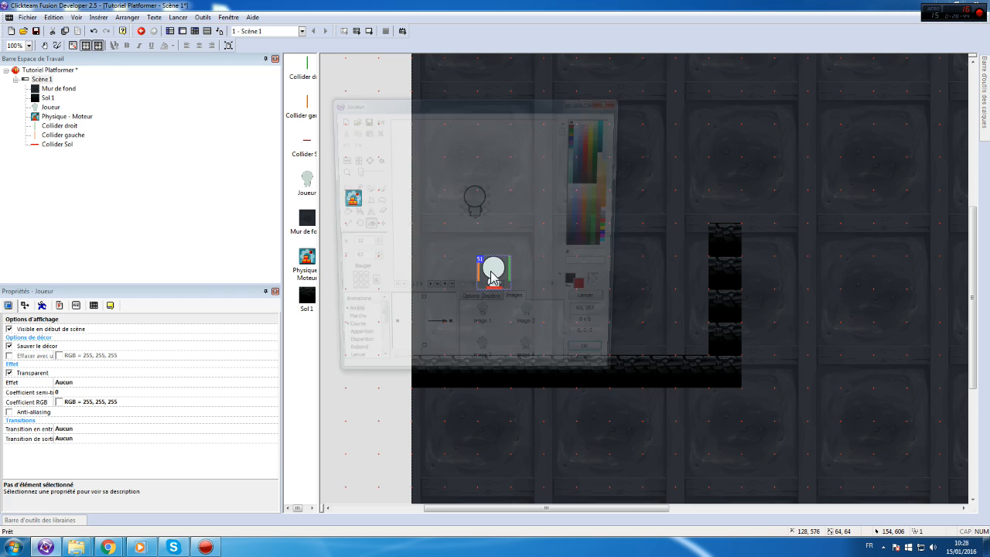
scroll(341, 352, "down", 3)
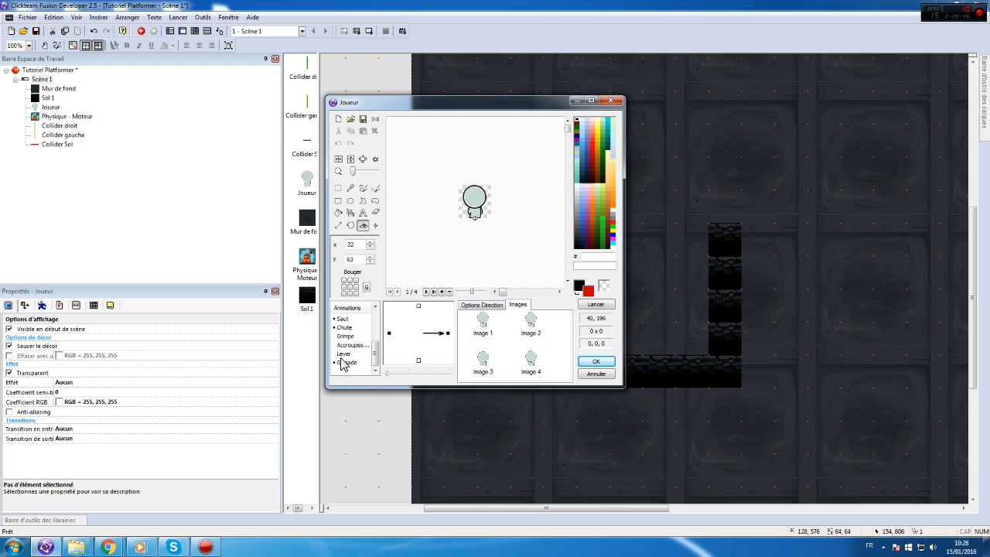
left_click(359, 363)
right_click(451, 340)
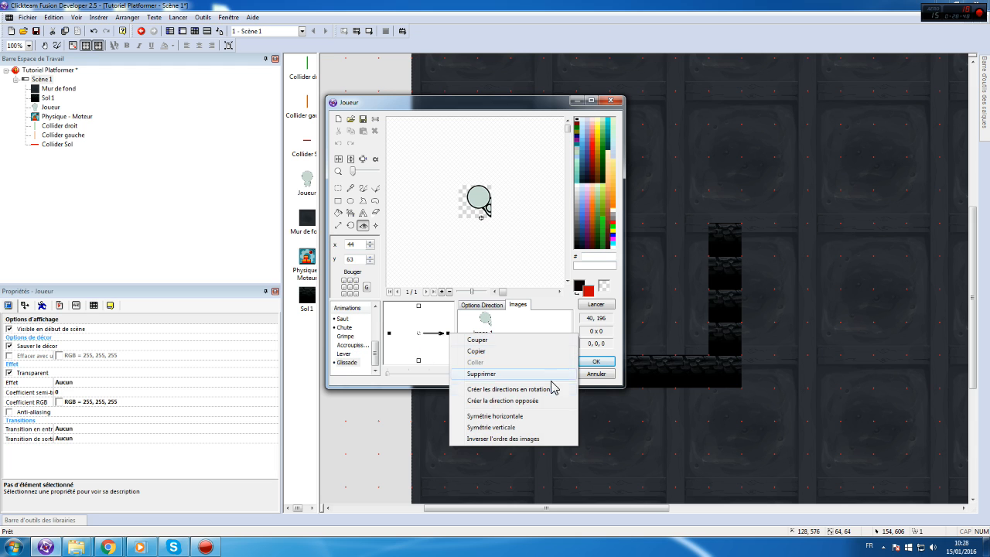
left_click(541, 400)
left_click(510, 271)
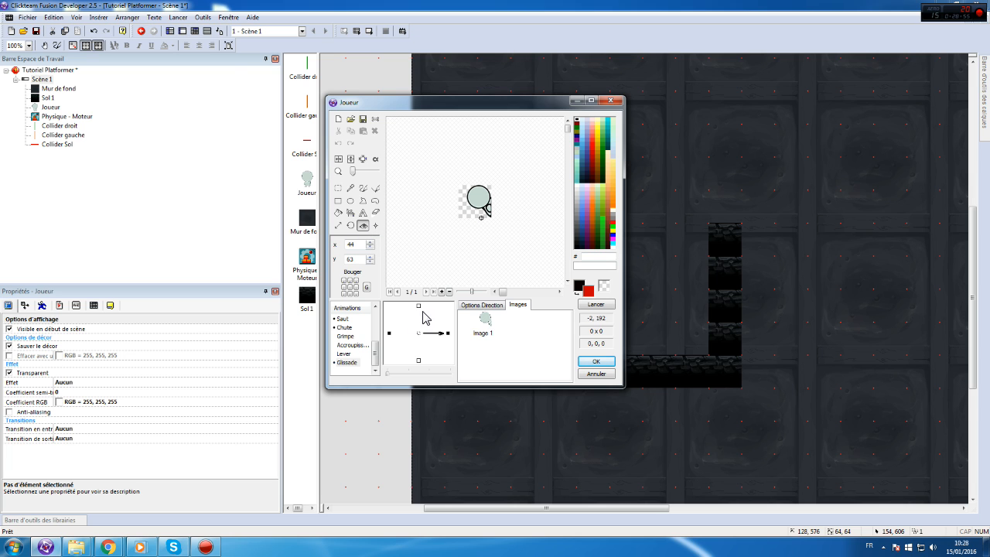
- Flip the left-facing Glissade direction with Symétrie verticale and save Joueur's edits
left_click(389, 333)
right_click(389, 333)
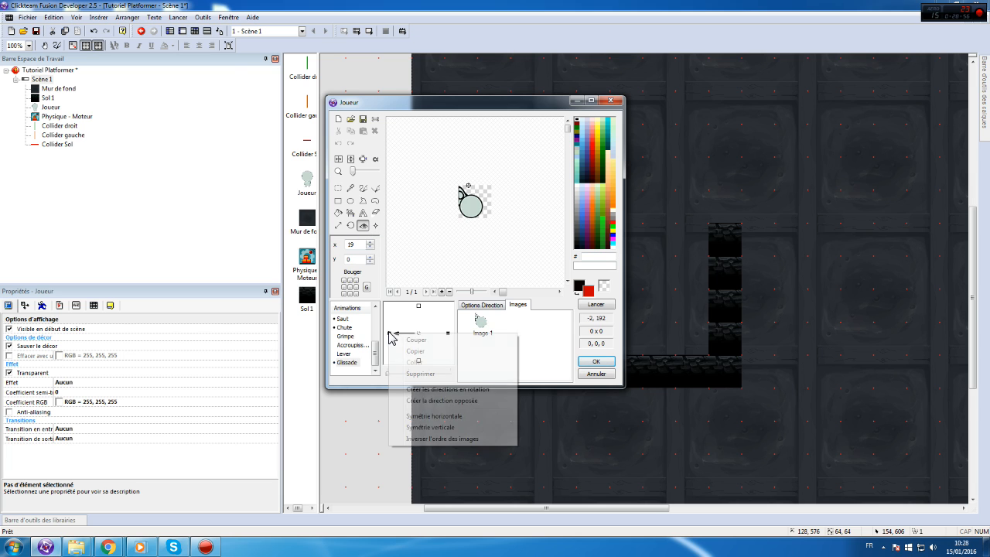
left_click(431, 427)
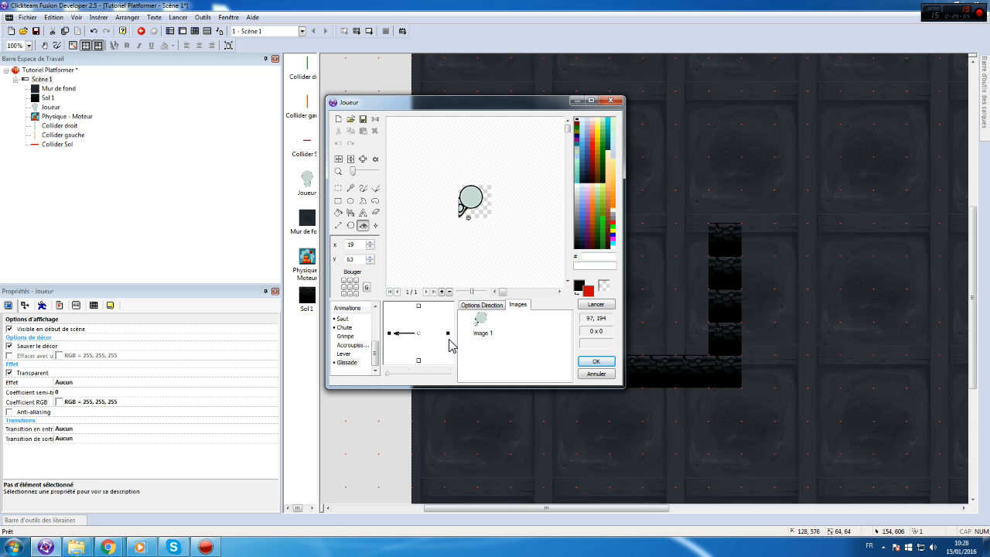
left_click(588, 361)
left_click(402, 372)
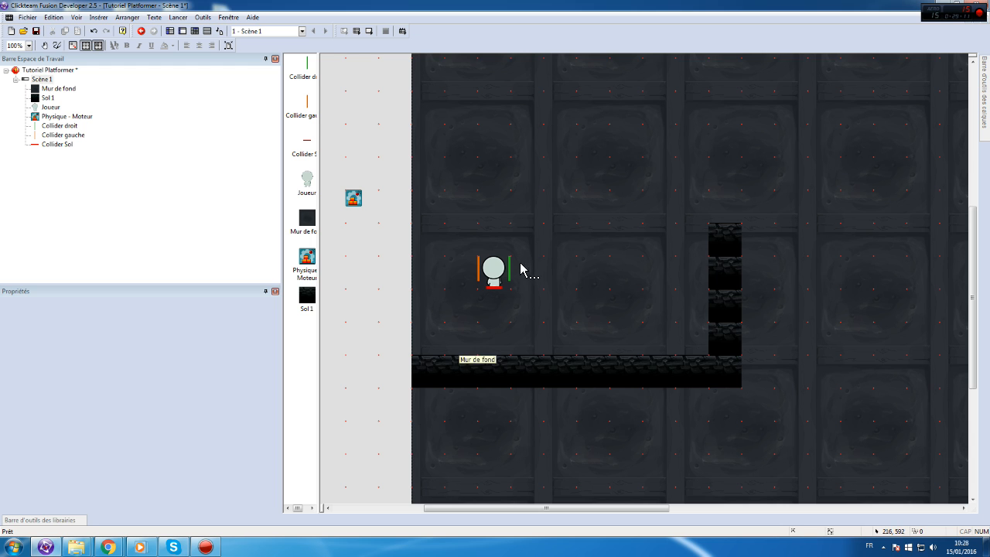
- Run the scene, move Joueur both ways and slide on the wall to test the Glissade animation, then close the test
left_click(491, 280)
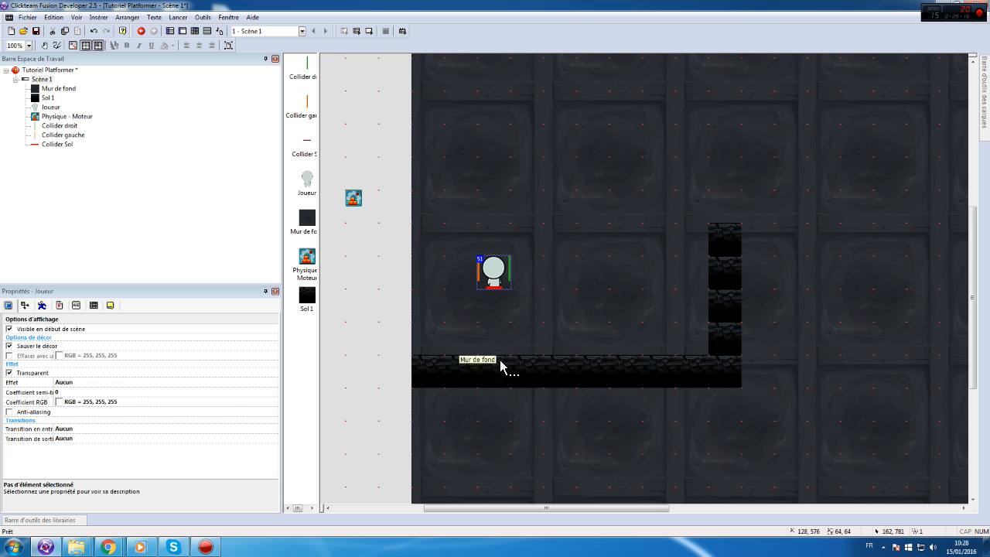
left_click(178, 17)
left_click(203, 48)
key("Right")
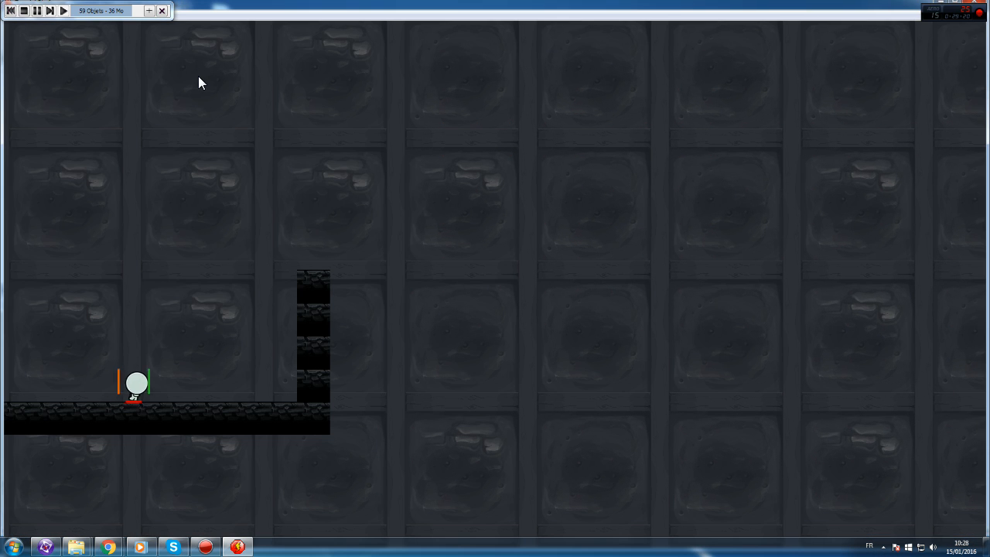
key("Up")
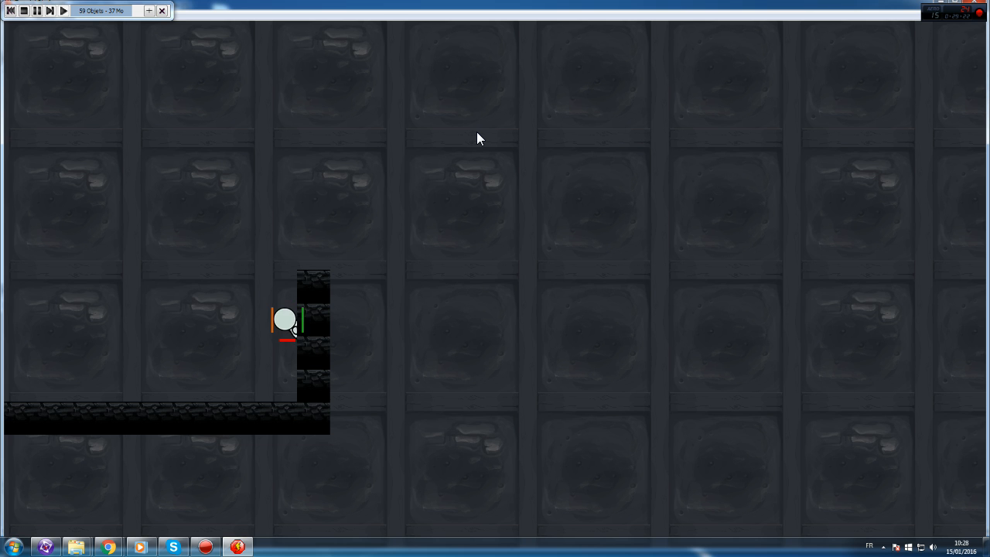
key("Left")
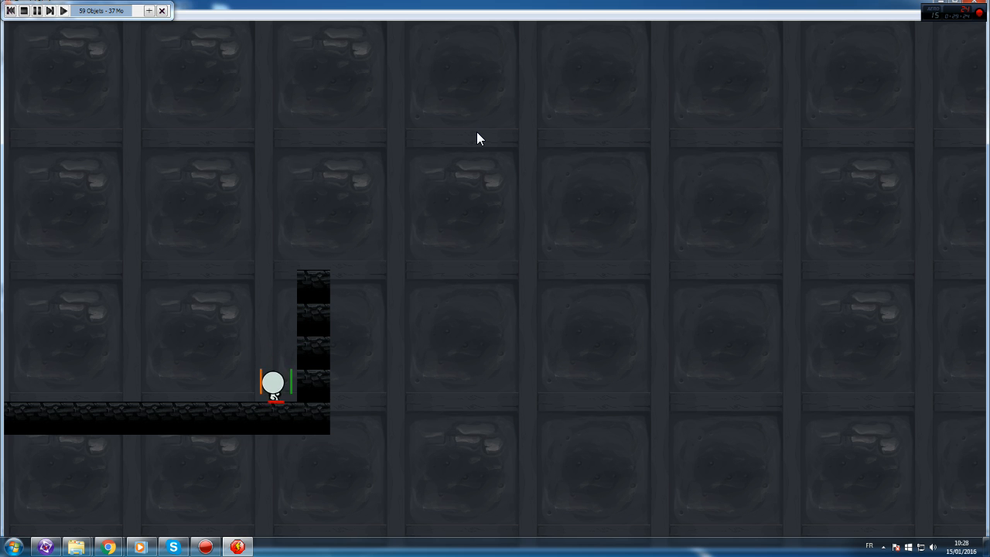
key("Right")
left_click(978, 7)
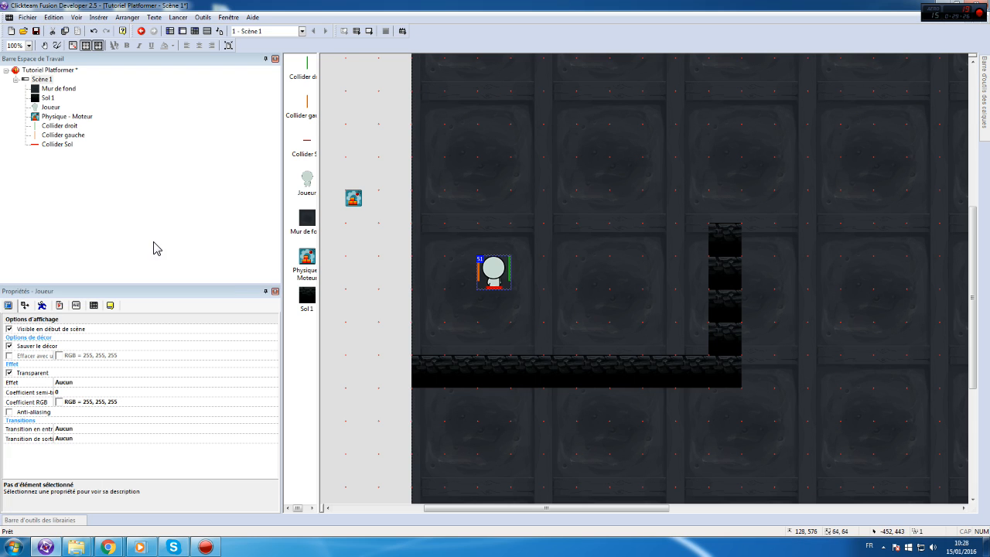
- Open the scene's event editor and look over the Glissade Mur conditions
left_click(192, 34)
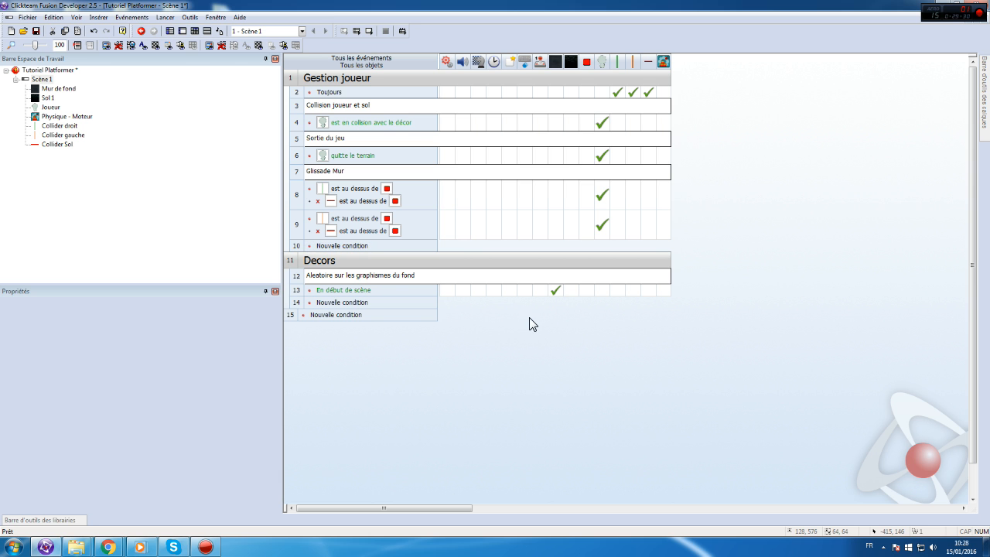
left_click(328, 231)
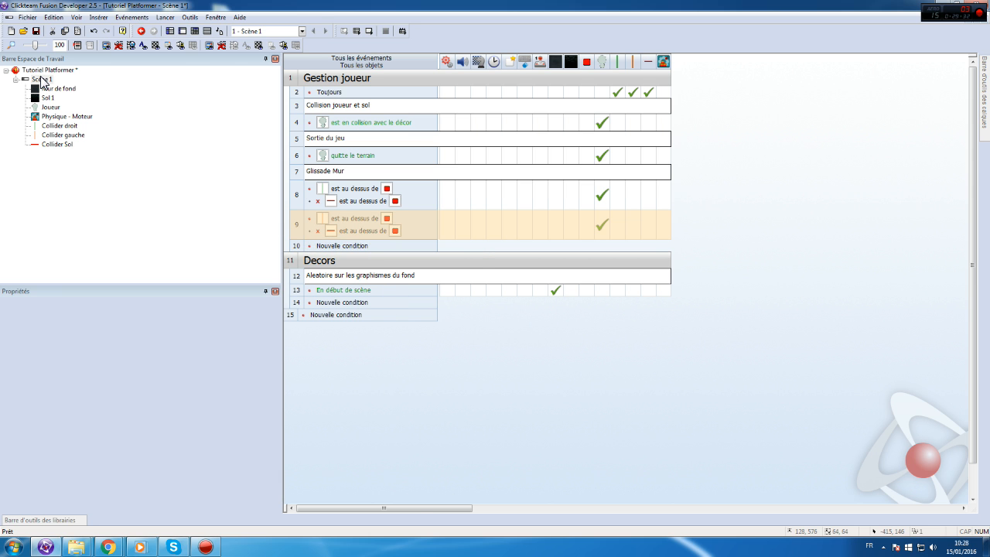
- Turn off Visible en début de scène for Collider gauche, Collider droit and Collider Sol in Scène 1
double_click(43, 80)
left_click(479, 271)
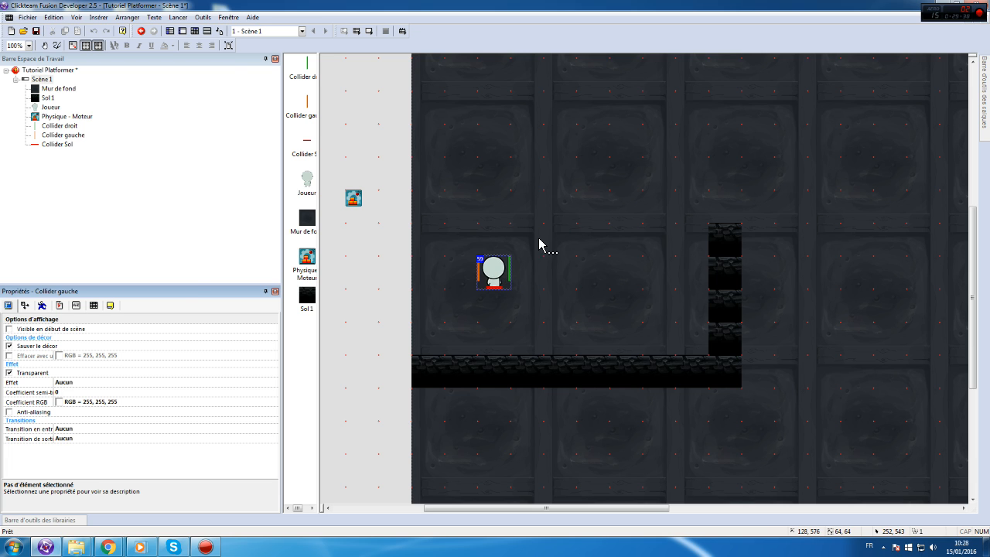
left_click(510, 271)
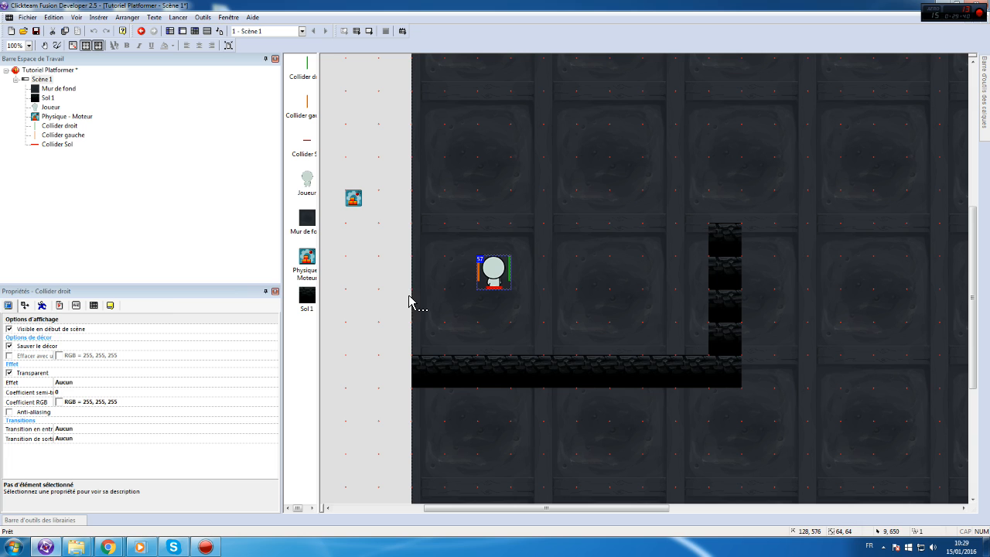
left_click(9, 330)
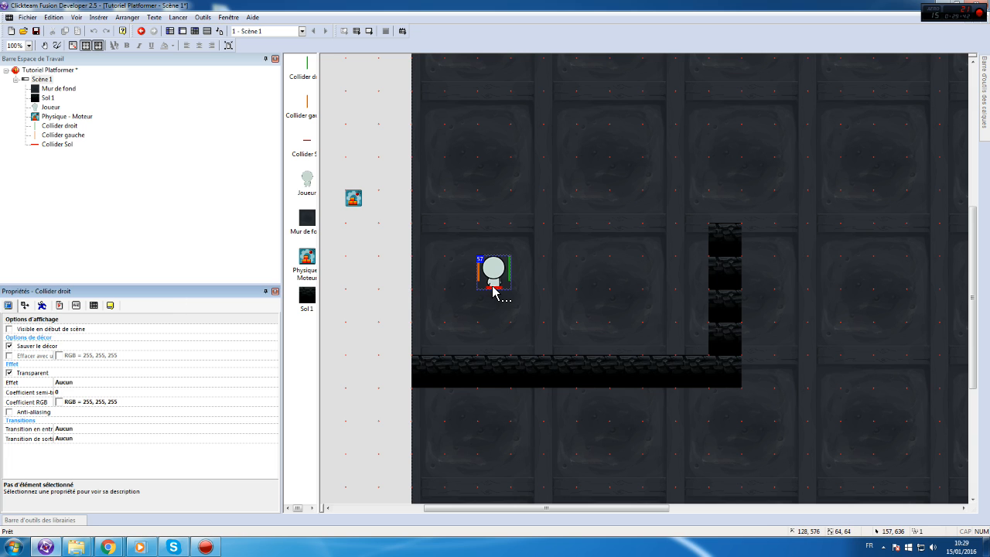
left_click(492, 288)
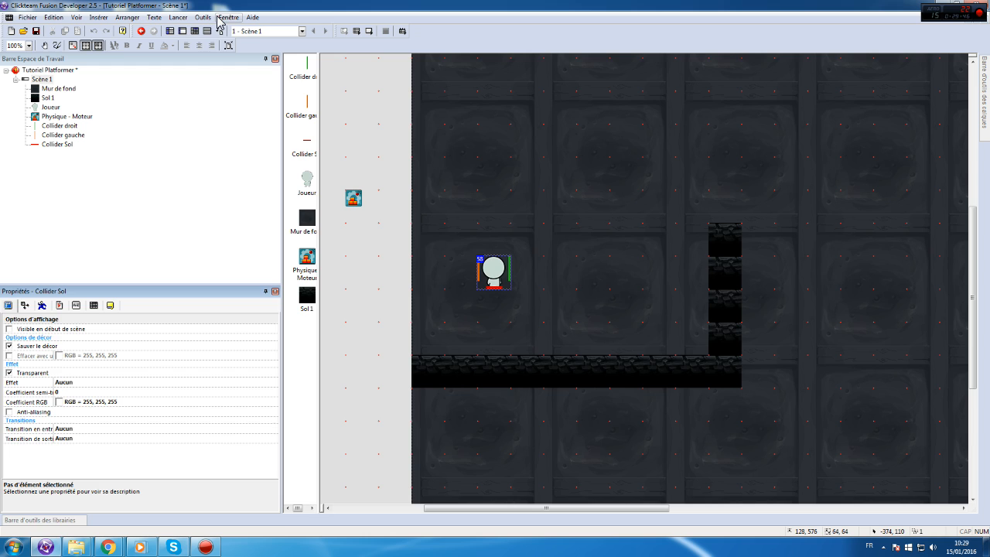
- Return to the event editor and review the Joueur actions of the two Glissade Mur events
left_click(195, 31)
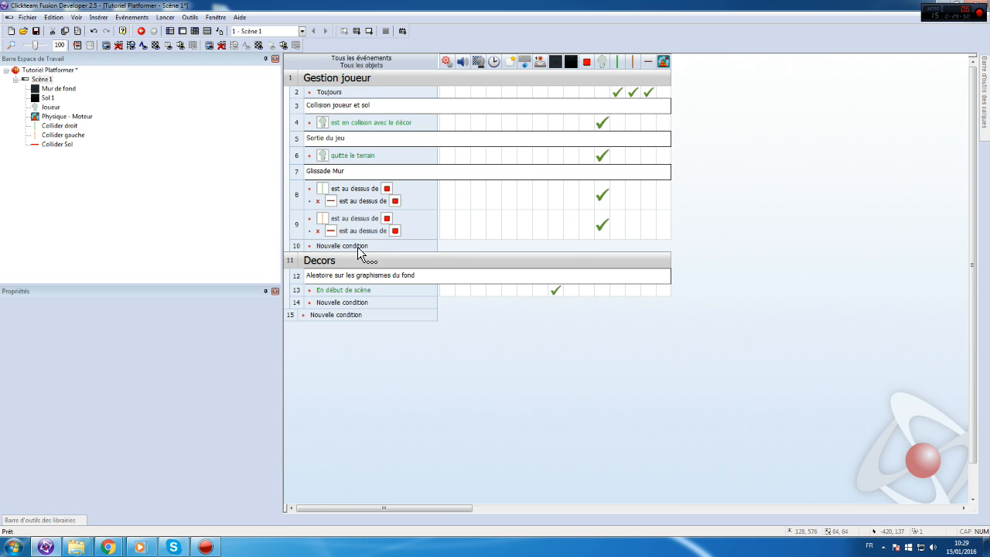
mouse_move(603, 201)
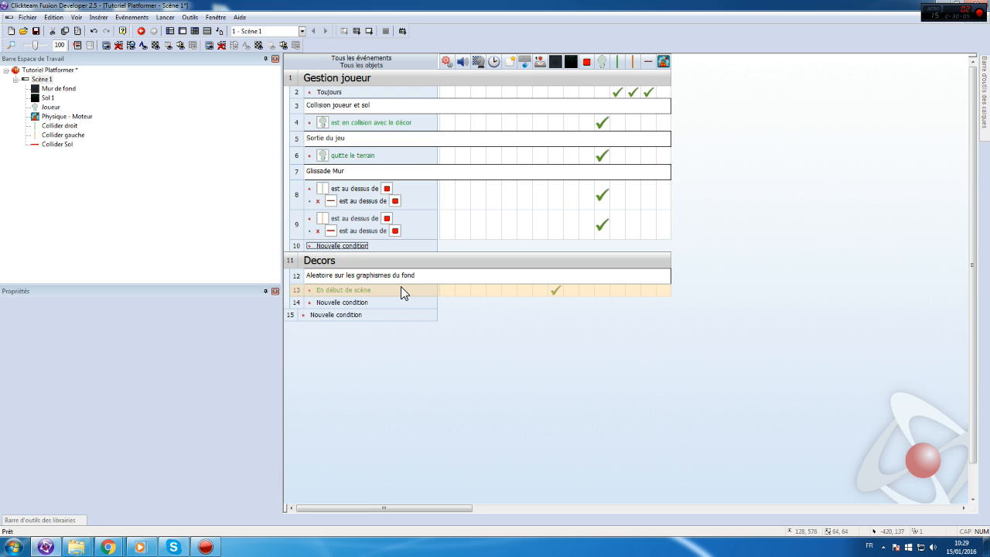
- Go back to Scène 1 and display Joueur's movement properties
double_click(32, 80)
left_click(499, 271)
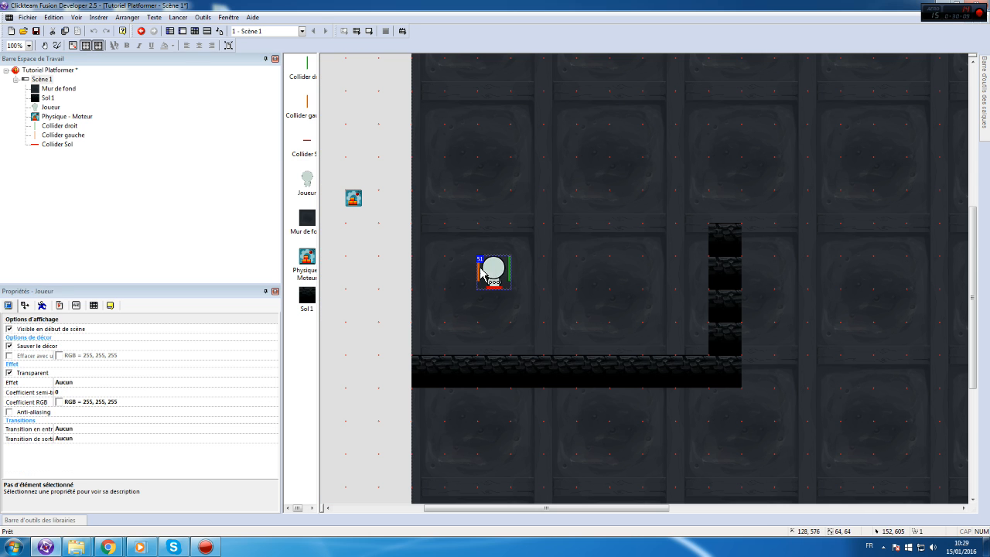
left_click(48, 305)
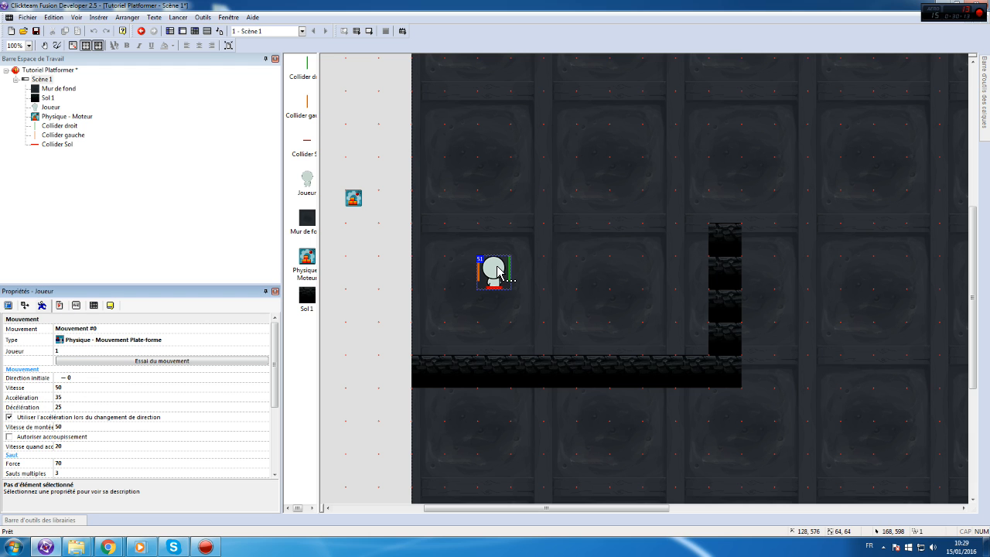
- Open Joueur's animations and look through its Arrêté and Course sequences and the rest of the animation list
double_click(497, 270)
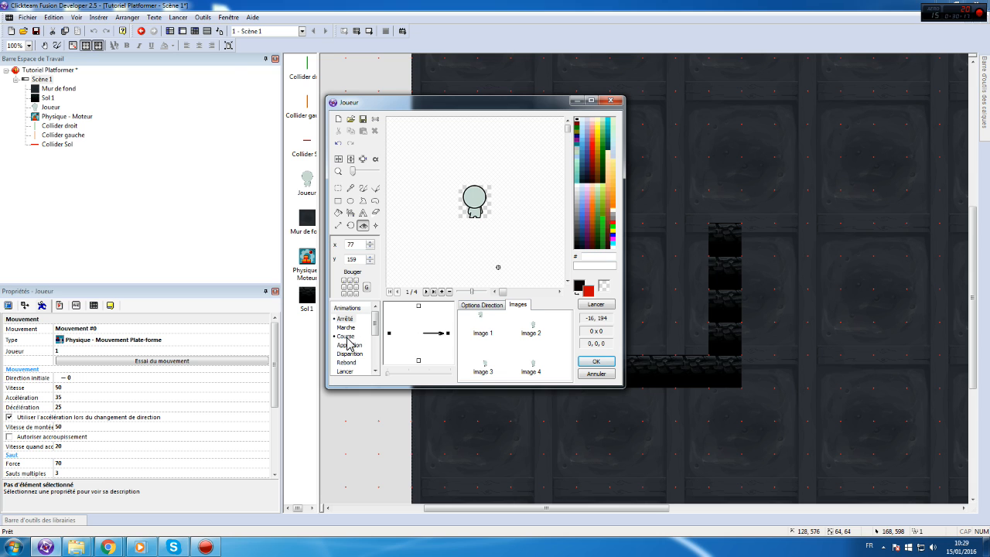
left_click(346, 320)
left_click(347, 337)
scroll(348, 344, "down", 3)
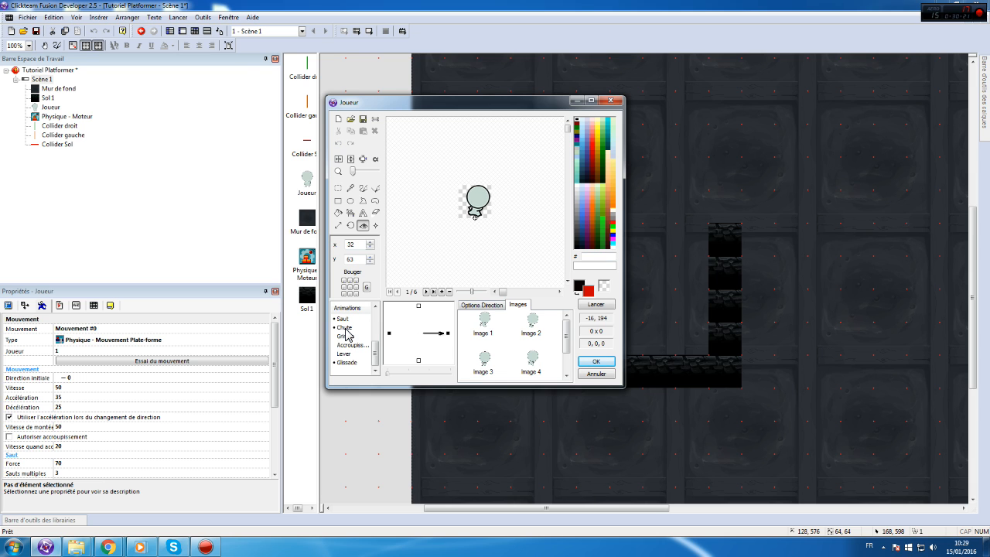
scroll(348, 334, "up", 3)
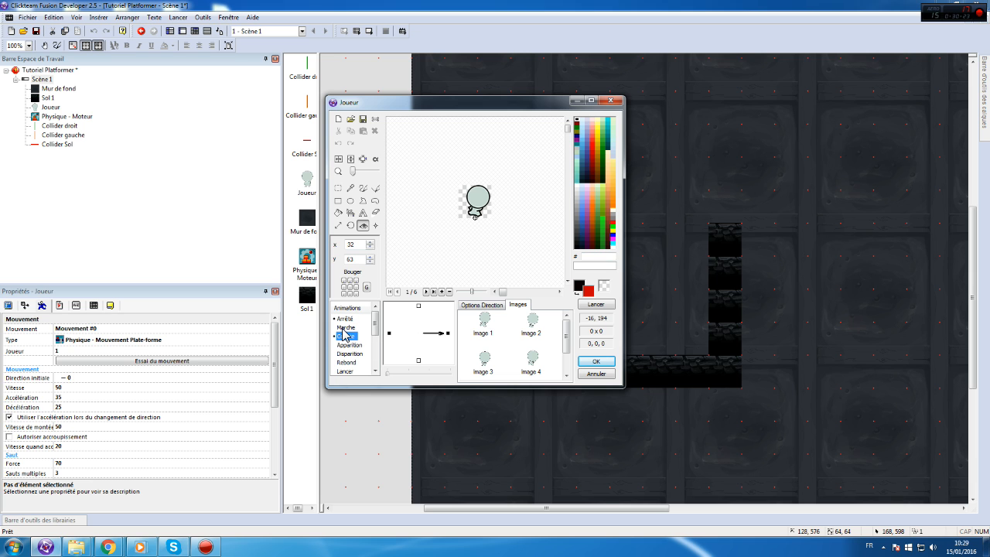
left_click(594, 361)
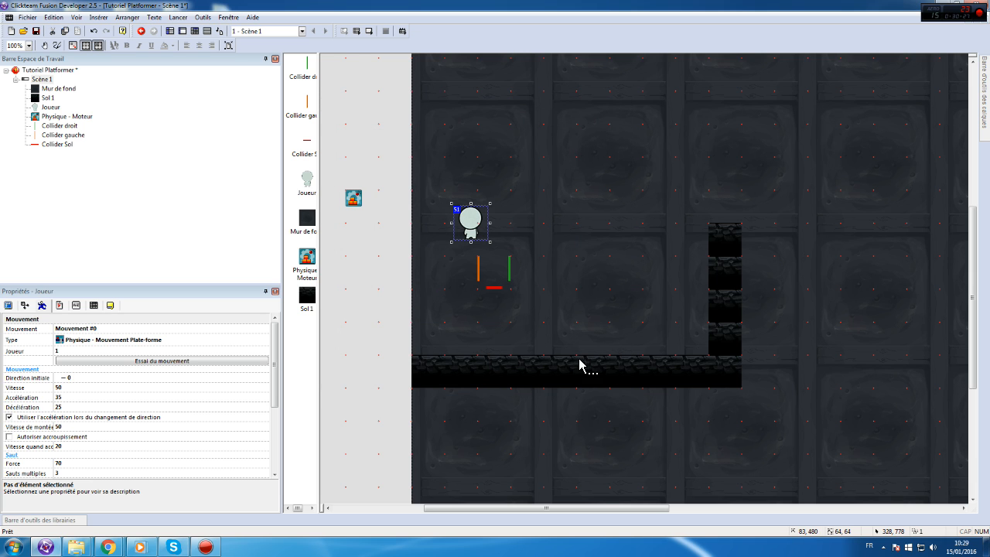
- In the event editor, replace event 8's player 1 condition with Répéter tant que le joystick est pressé, direction right
left_click(194, 31)
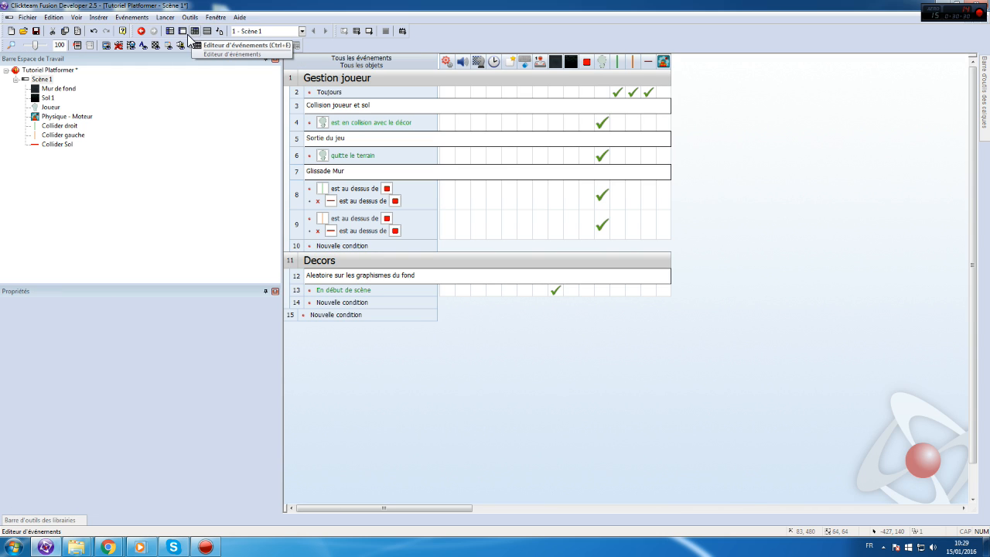
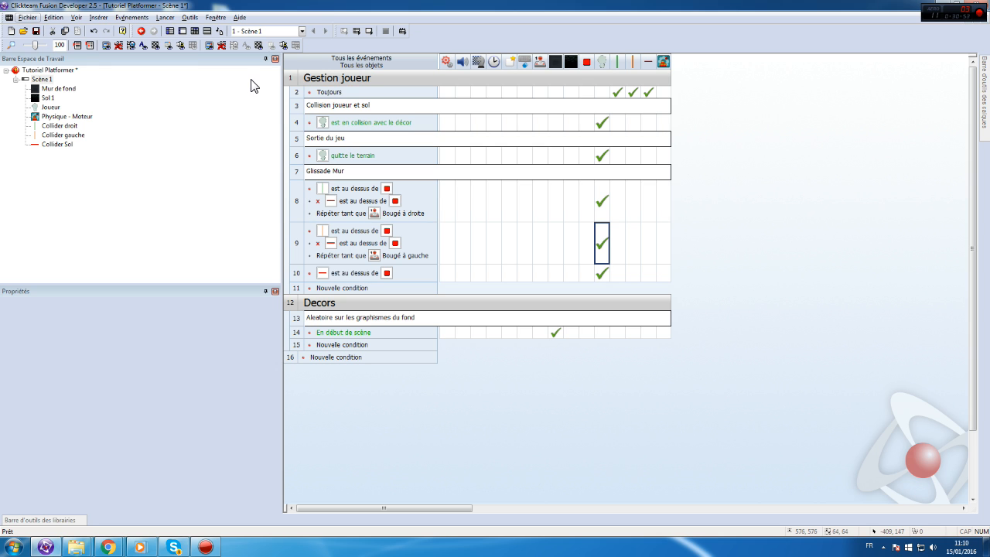
left_click(335, 212)
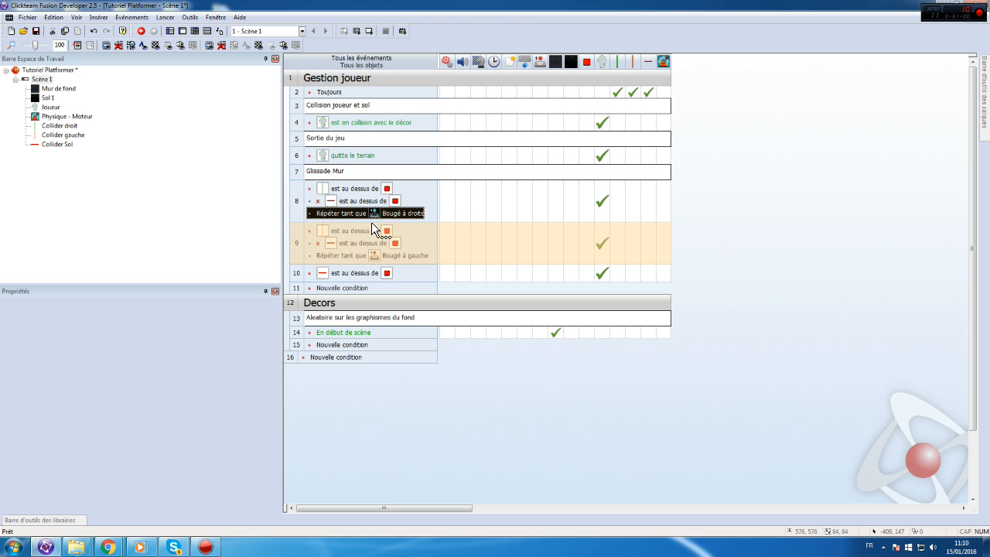
right_click(342, 210)
left_click(376, 229)
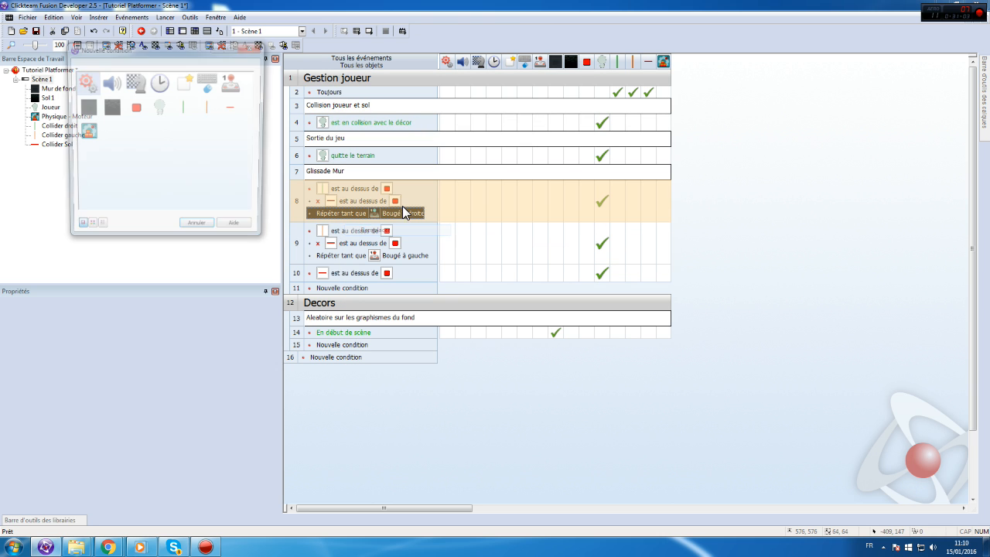
left_click(232, 82)
mouse_move(261, 94)
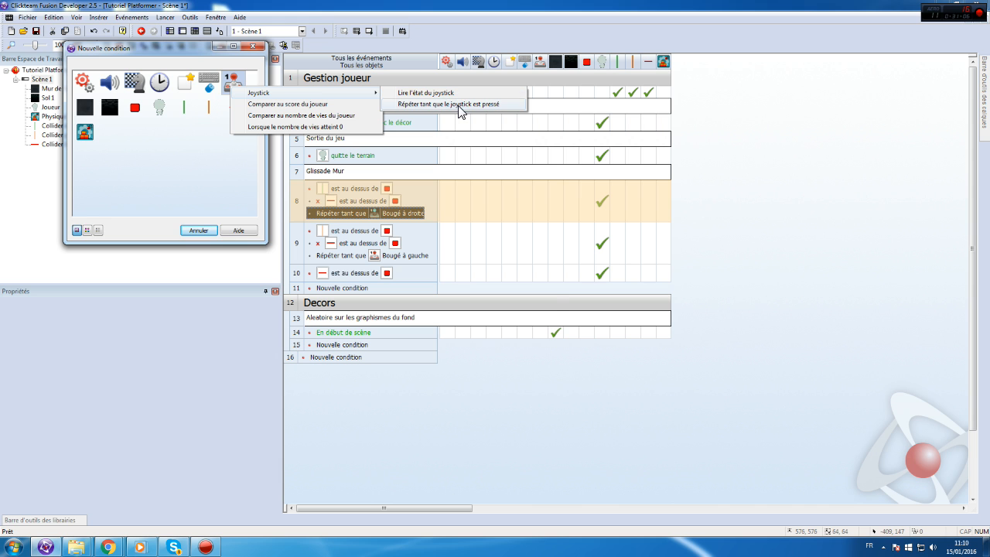
left_click(461, 107)
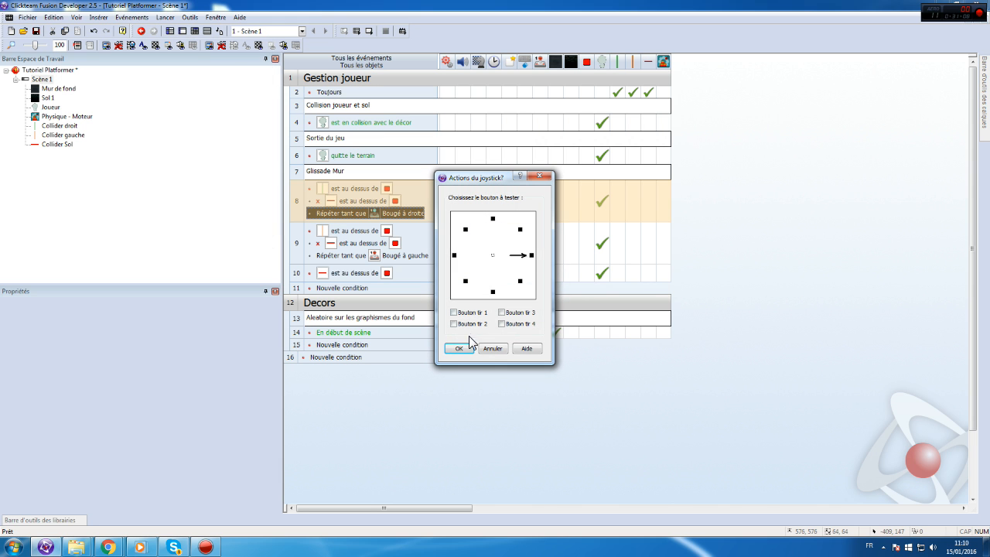
left_click(460, 349)
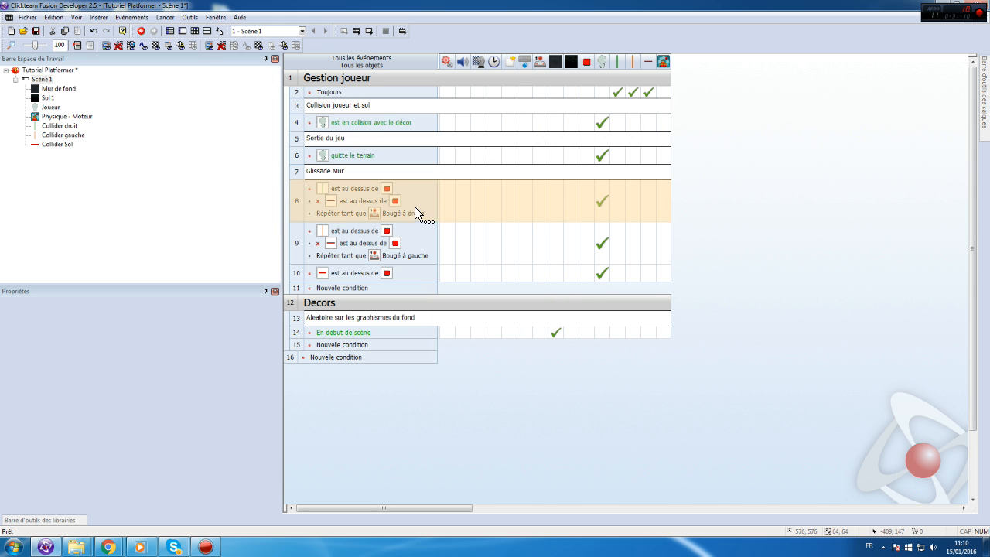
- Copy event 8's joystick condition over the one in event 9 and set its direction to left
left_click_drag(393, 212, 395, 258)
right_click(396, 259)
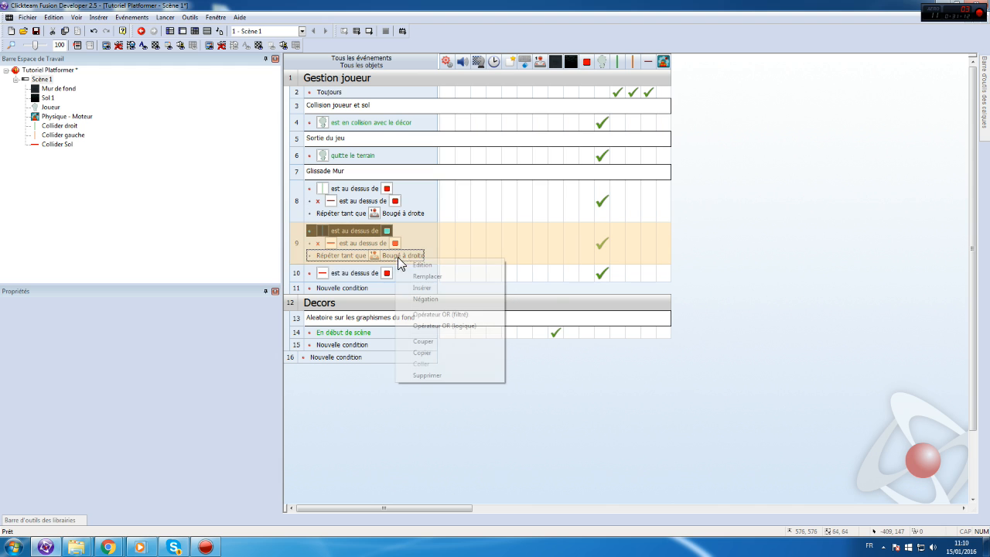
left_click(410, 264)
left_click(454, 255)
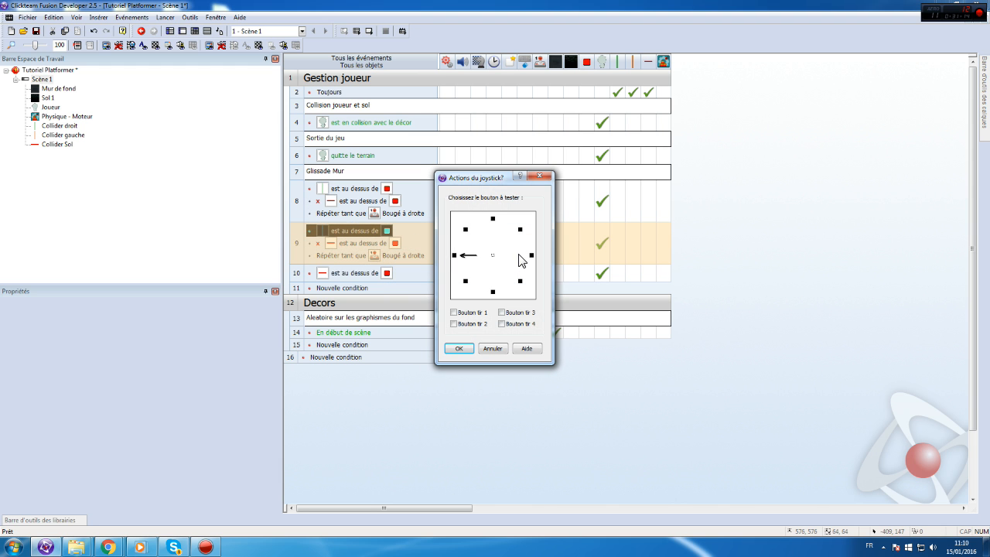
left_click(458, 348)
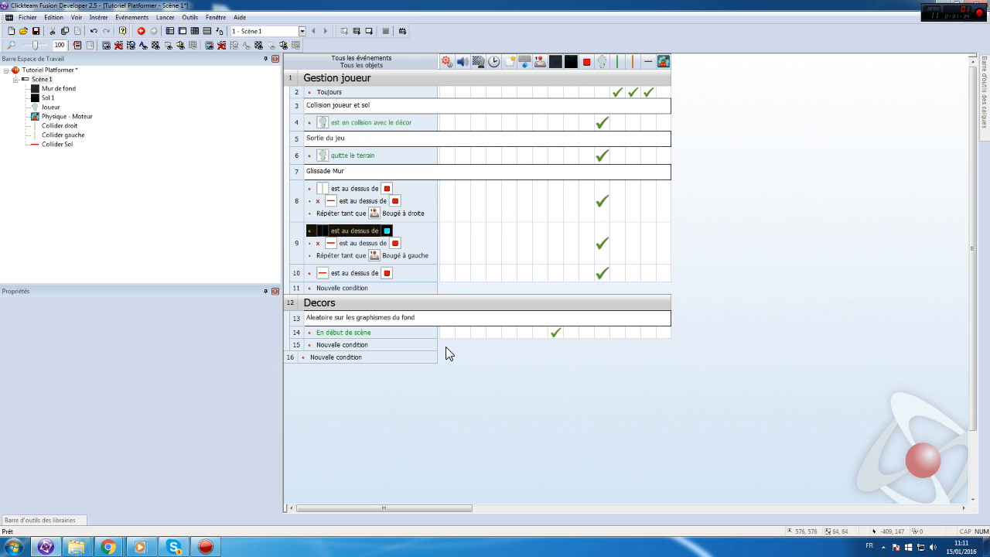
- Look over the Animation actions offered for Joueur in event 8 and in the Collider Sol event 10
left_click(471, 244)
right_click(602, 200)
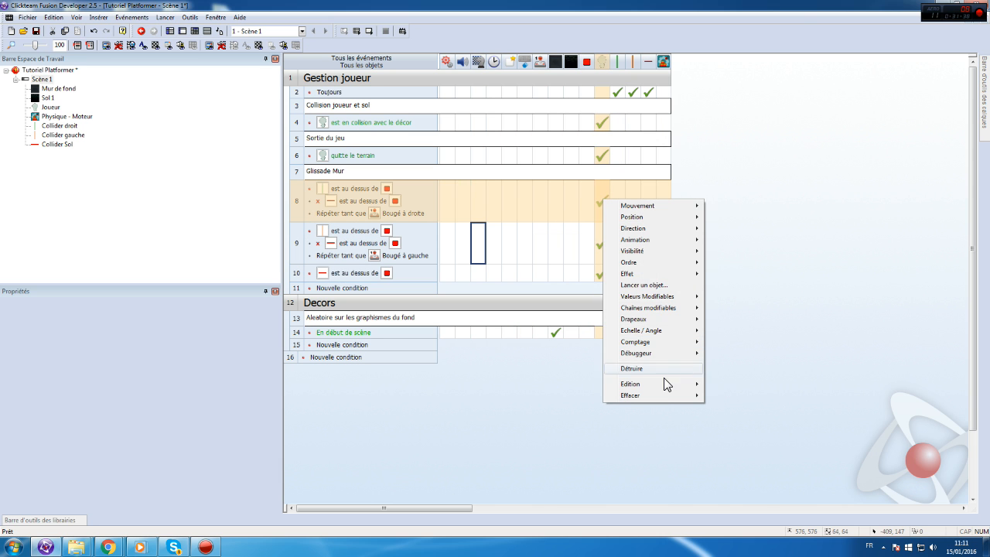
mouse_move(667, 383)
left_click(743, 419)
right_click(601, 205)
left_click(580, 205)
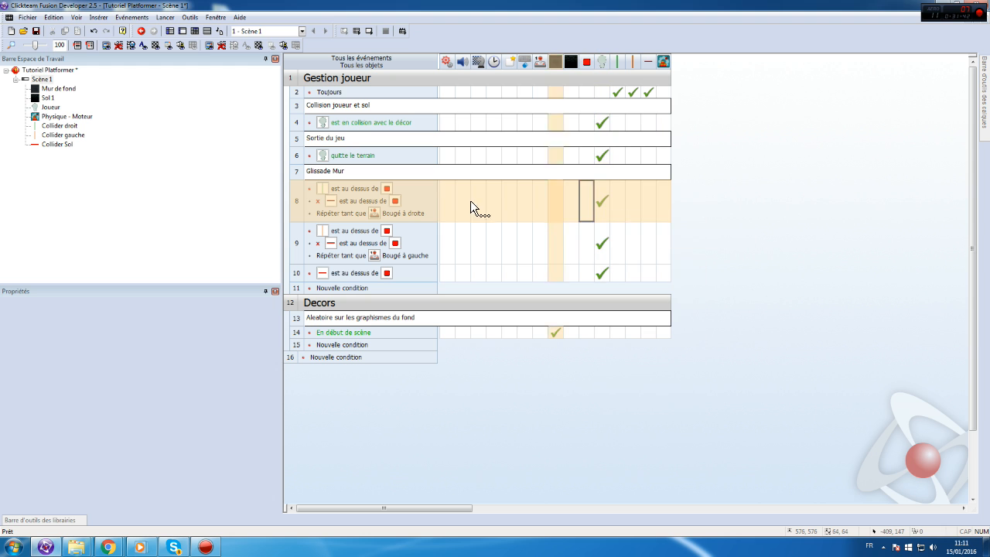
right_click(598, 207)
mouse_move(650, 249)
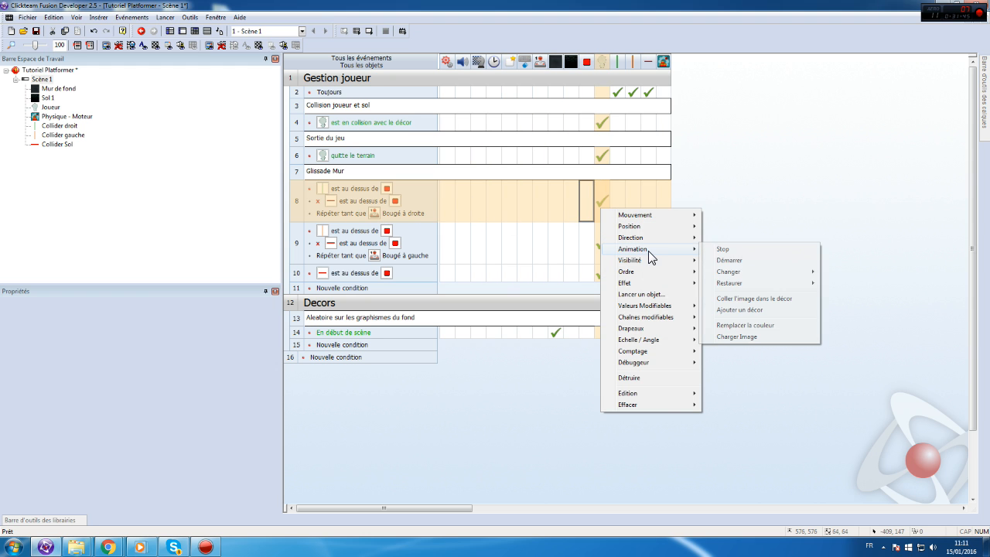
left_click(741, 250)
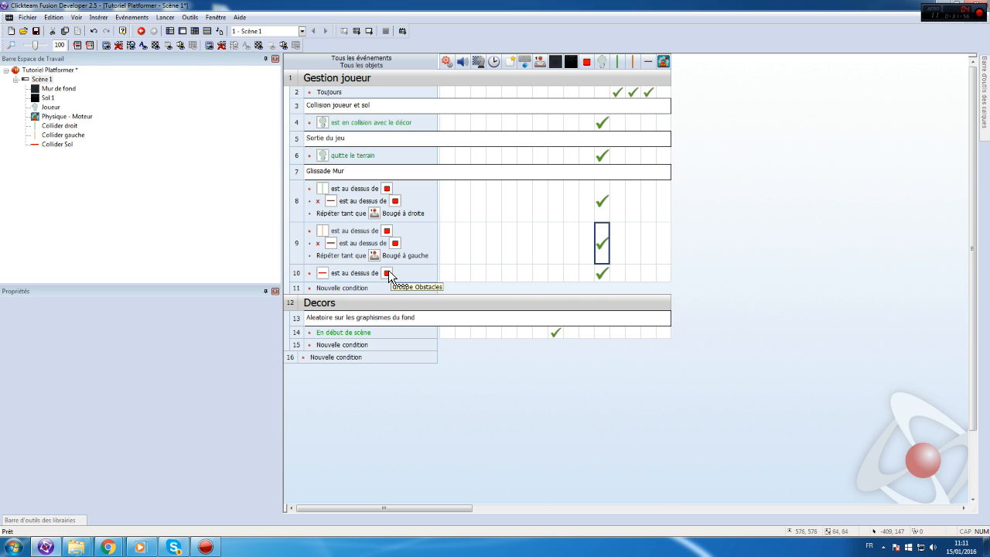
left_click(599, 272)
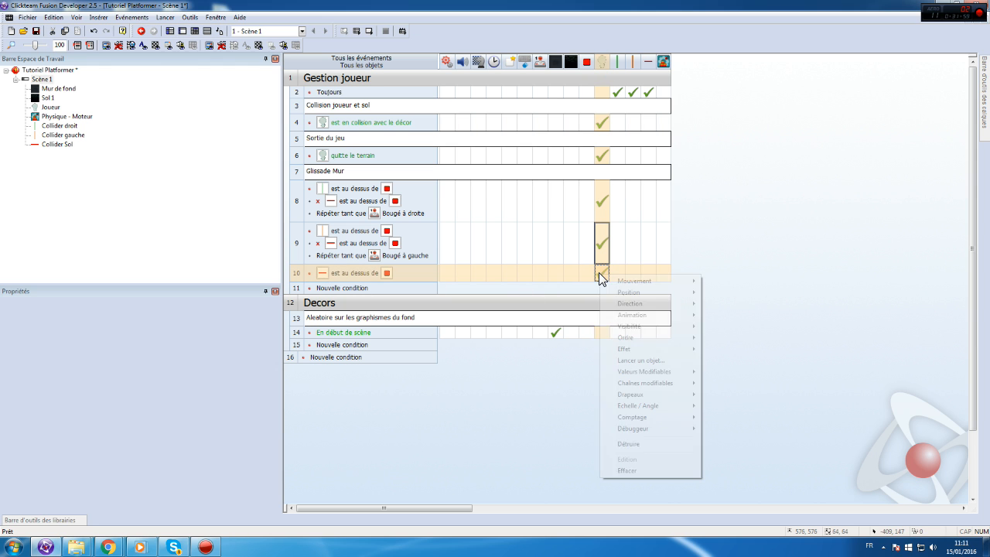
mouse_move(687, 319)
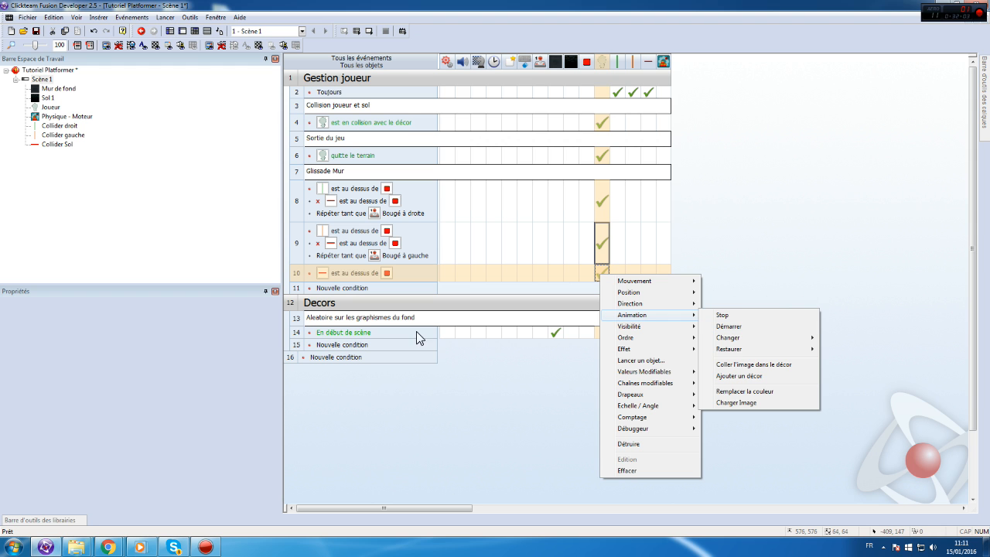
left_click(447, 365)
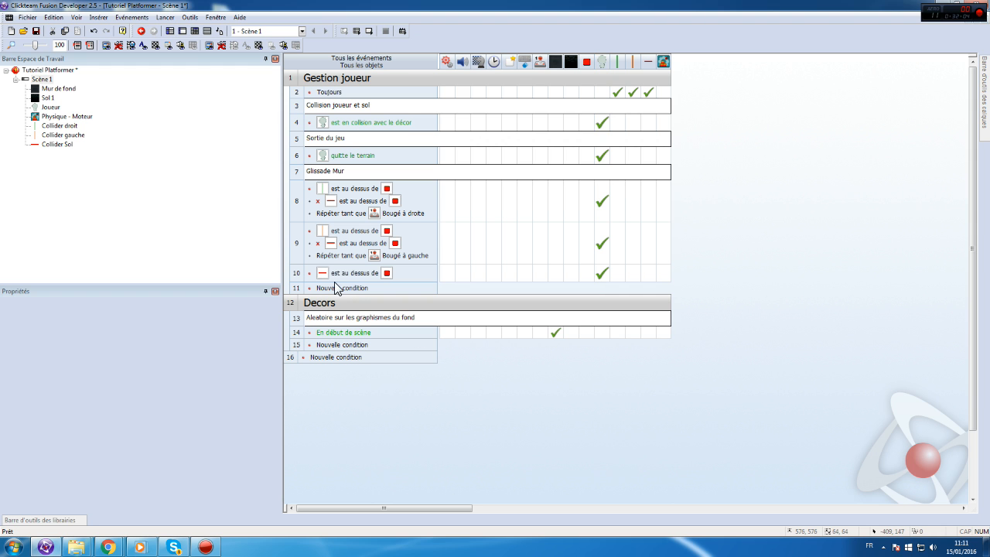
- Run the current scene, walk the player briefly to the right and close the test window
left_click(166, 17)
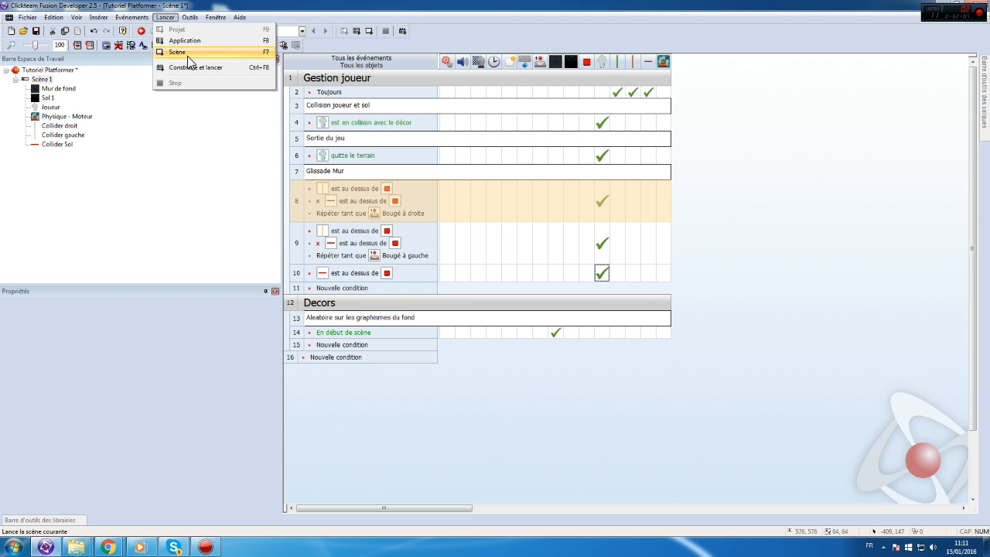
left_click(188, 56)
key("Right")
left_click(979, 4)
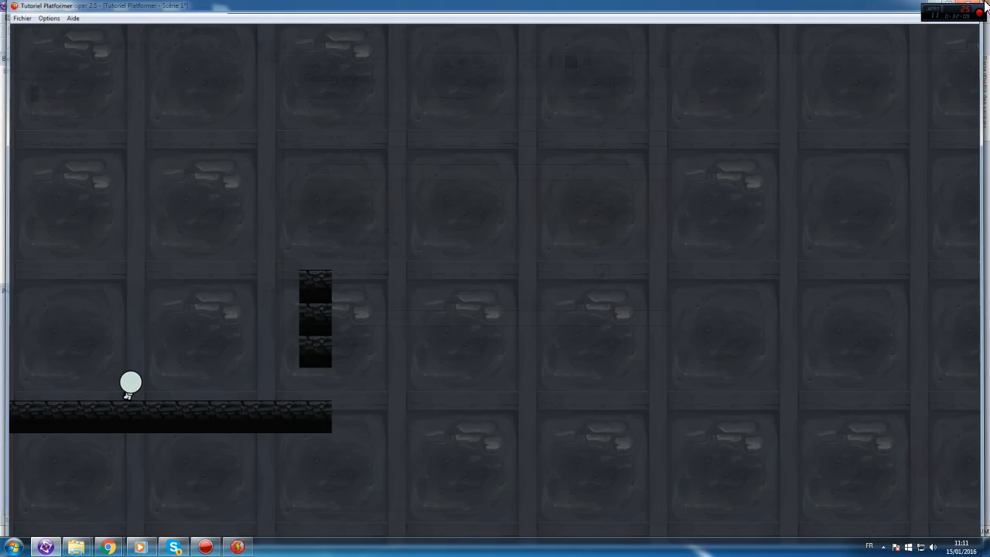
- Reopen Scène 1 and duplicate a Sol 1 block into the gap between the wall and the floor
double_click(42, 78)
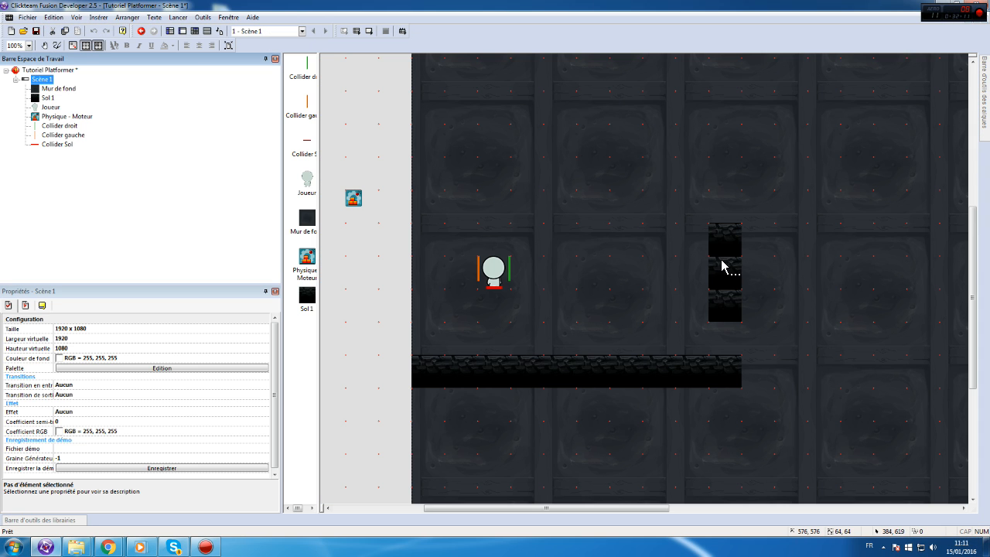
left_click_drag(730, 300, 726, 334, "ctrl")
- Run the application and test running, jumping and sliding against the wall in both directions, closing it when done
left_click(181, 18)
left_click(185, 41)
key("Right")
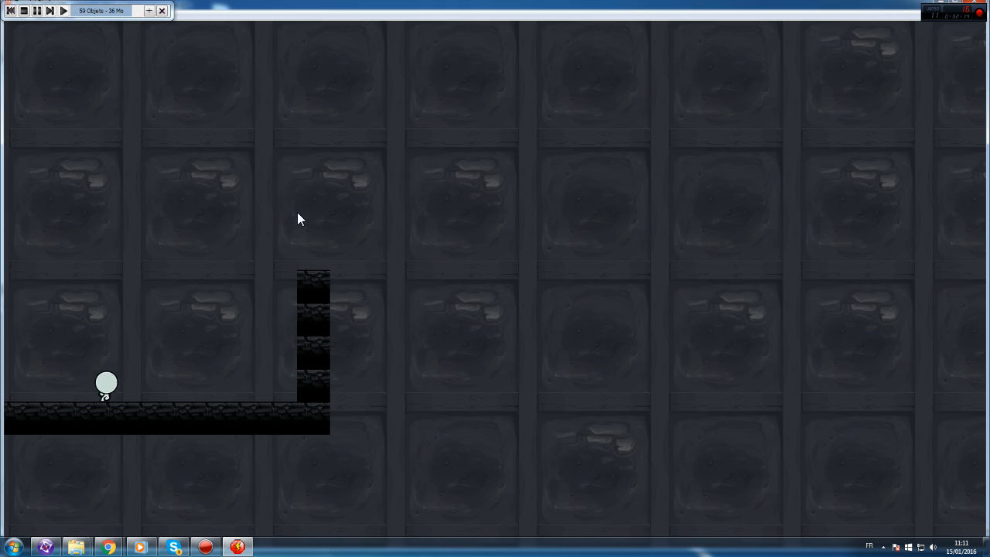
key("space")
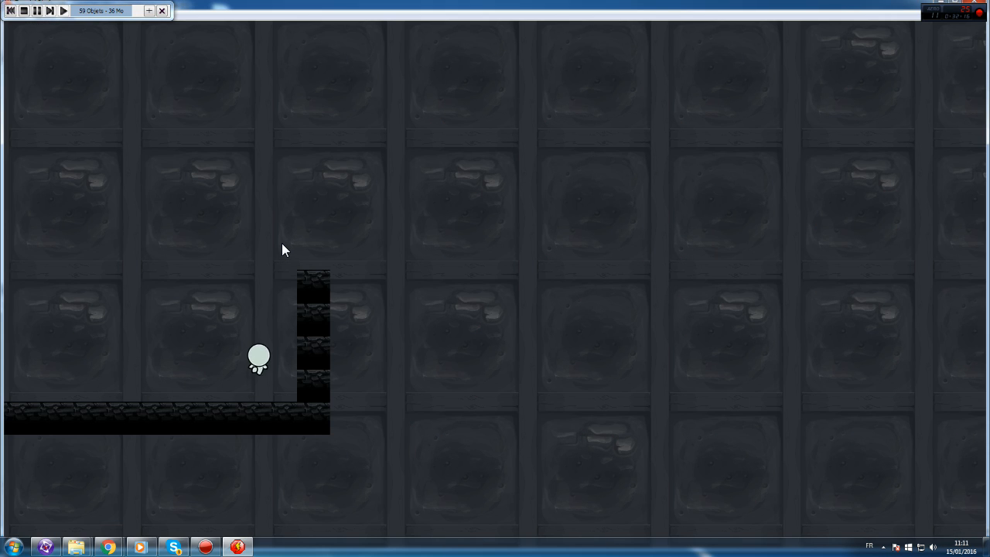
key("Left")
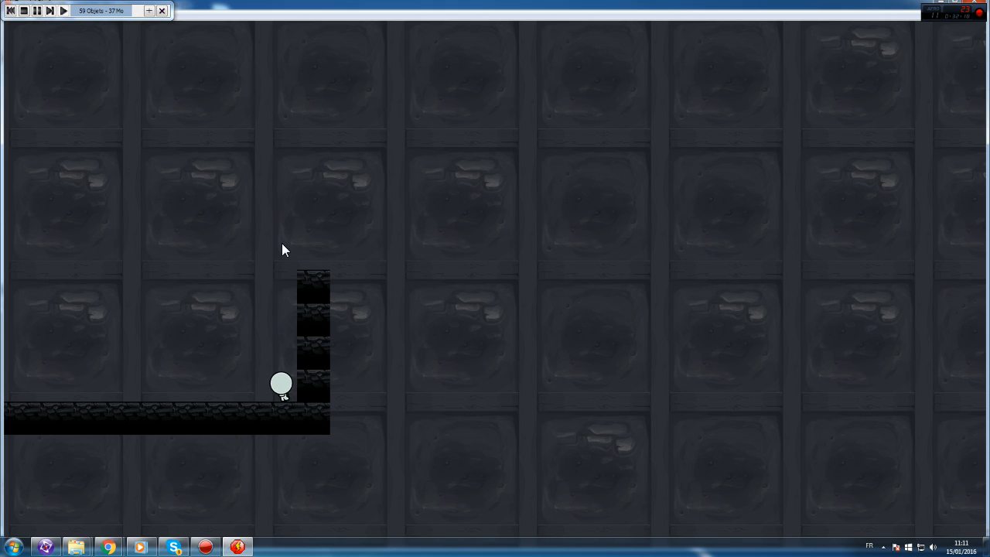
key("space")
key("Right")
key("Left")
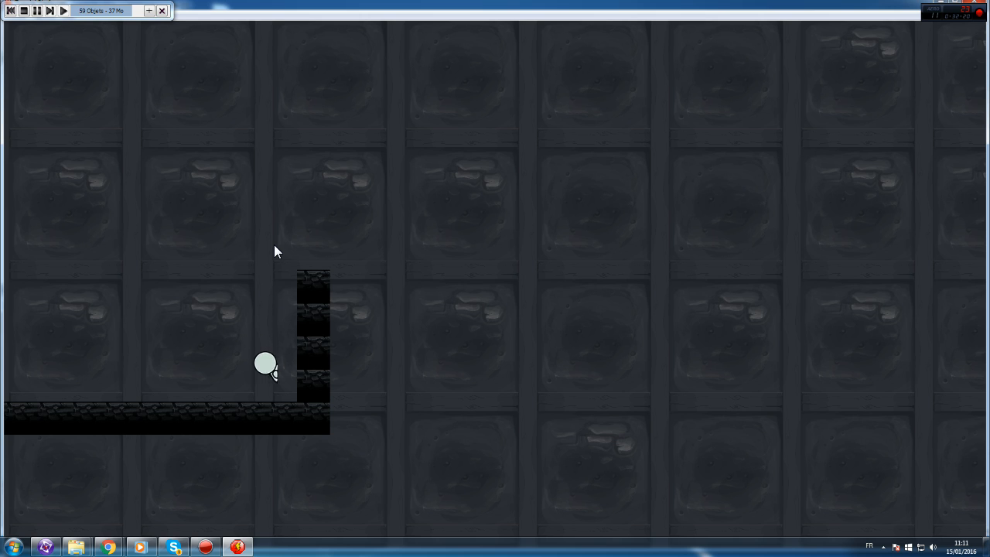
key("space")
key("Right")
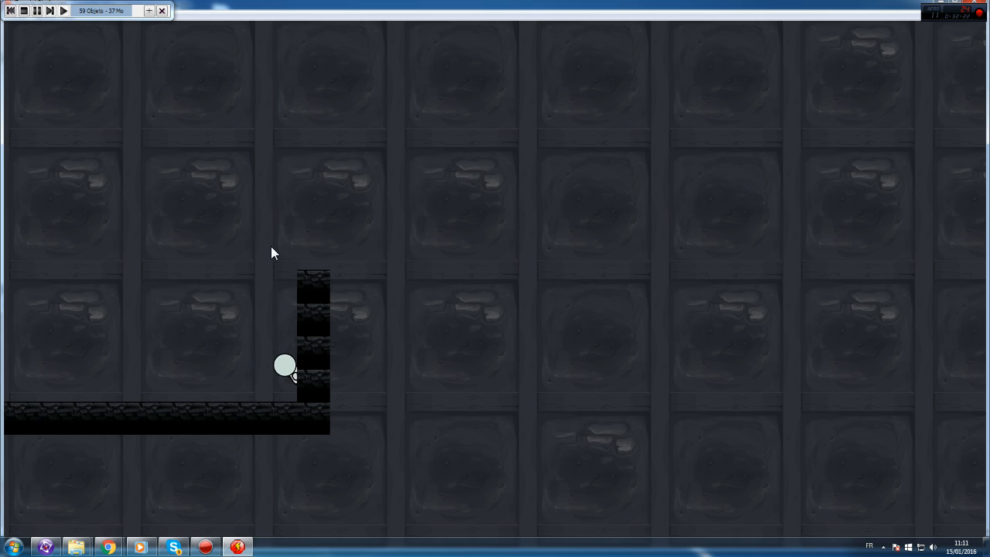
key("Left")
key("Right")
key("space")
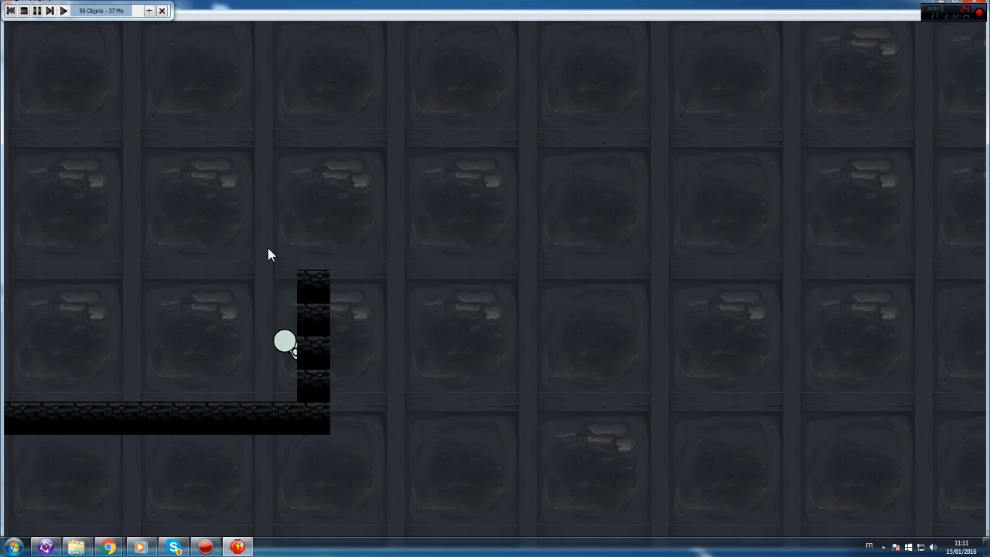
key("Left")
key("space")
key("Right")
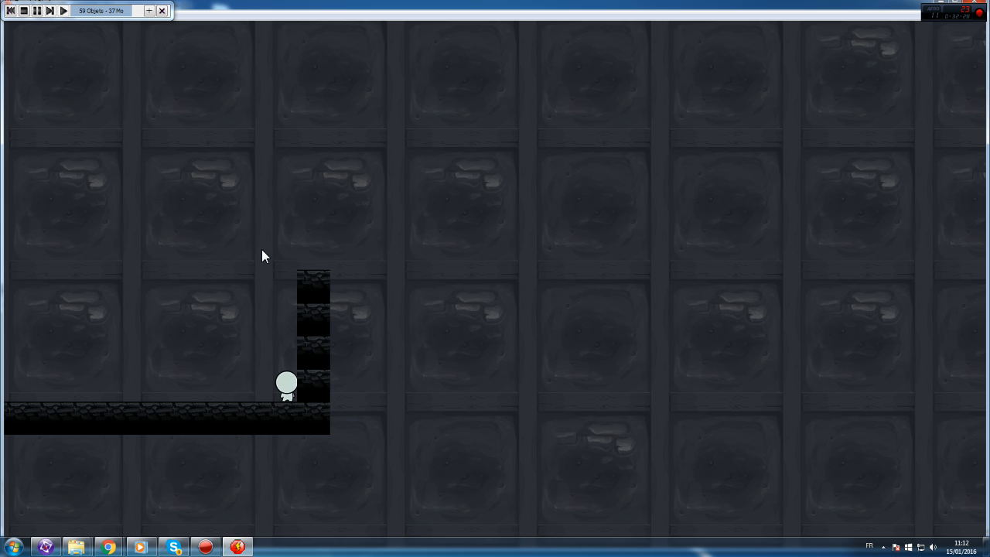
key("space")
left_click(980, 1)
- Return to the event editor, duplicate event 8 in the Glissade Mur section and delete the copy's Joueur actions
left_click(195, 31)
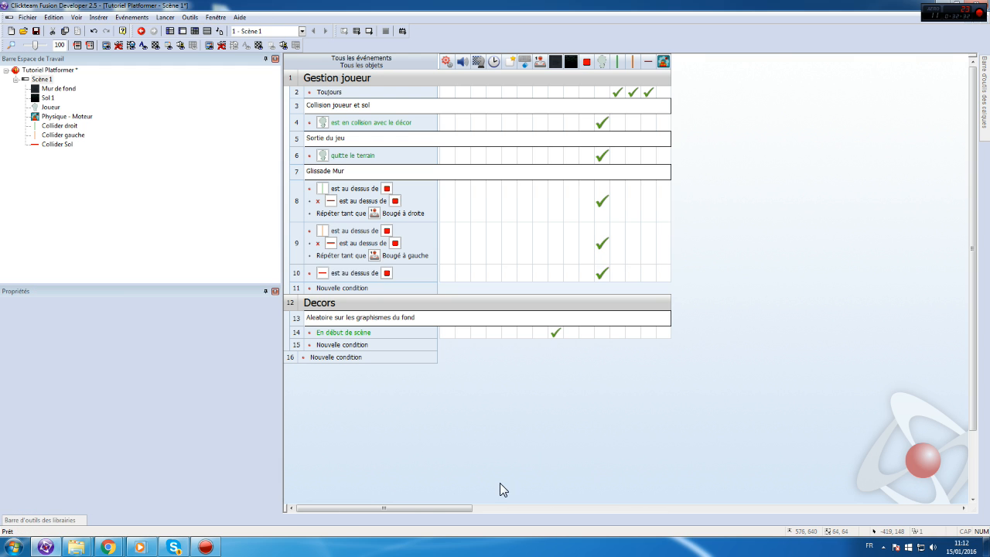
left_click(302, 202)
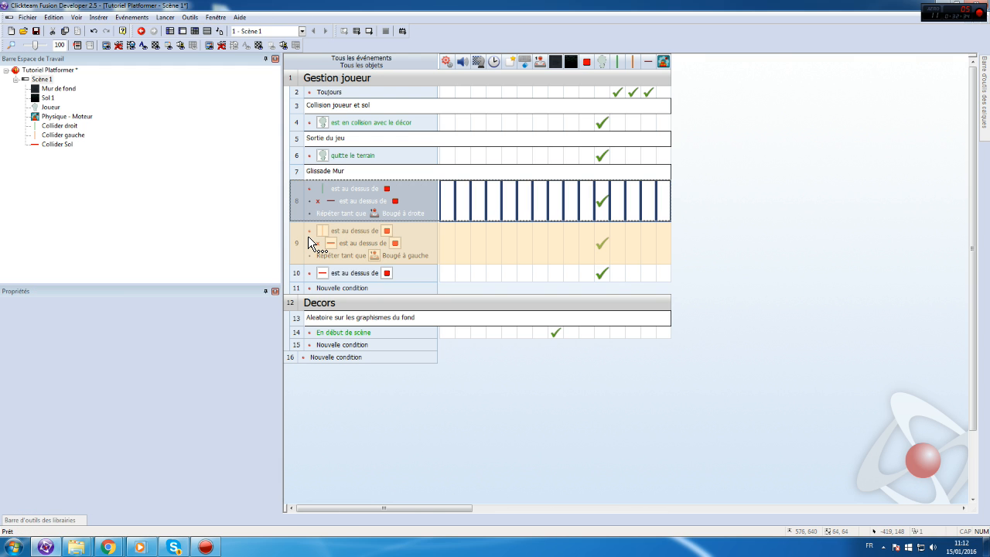
key("ctrl+c")
key("ctrl+v")
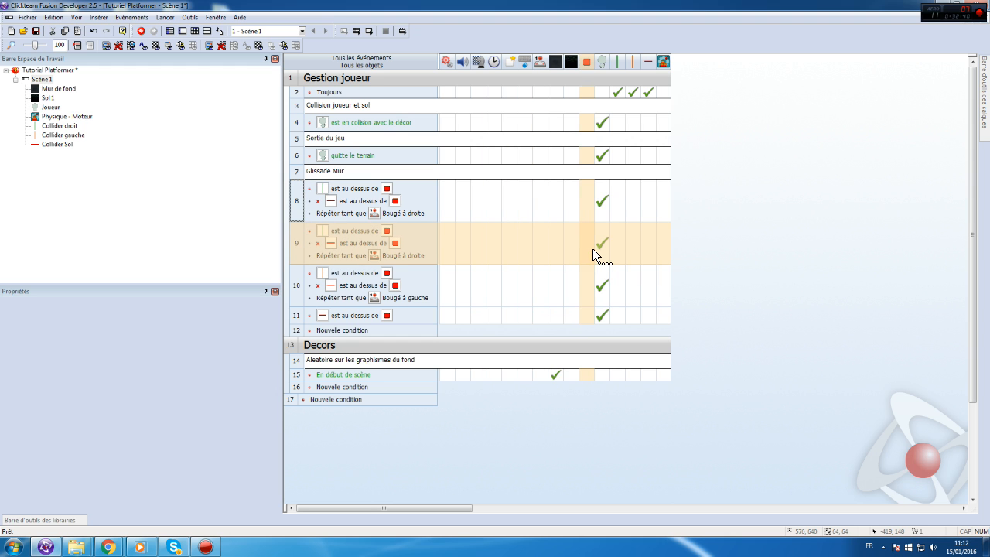
key("Delete")
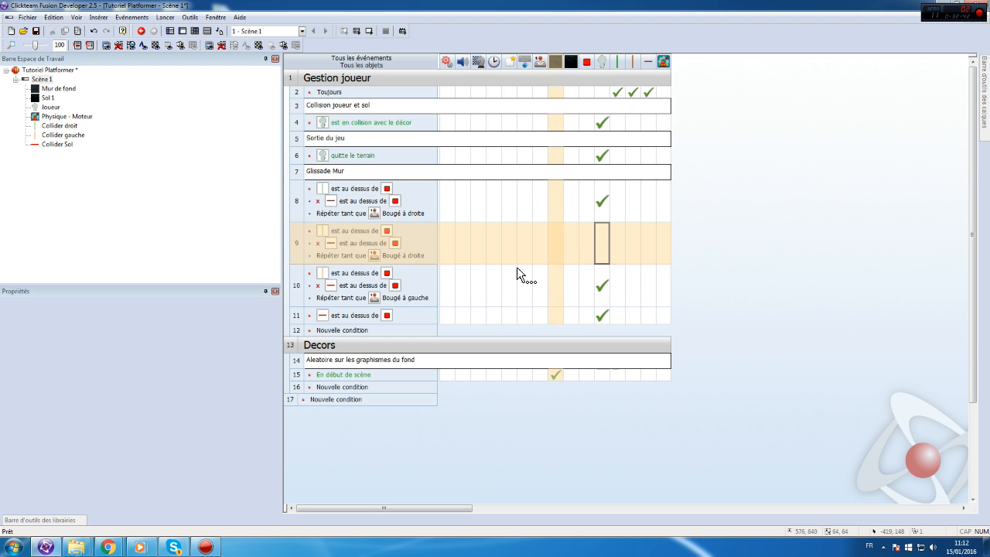
- Negate event 9's "Bougé à droite" condition and copy event 11's Joueur actions into that event
left_click(343, 255)
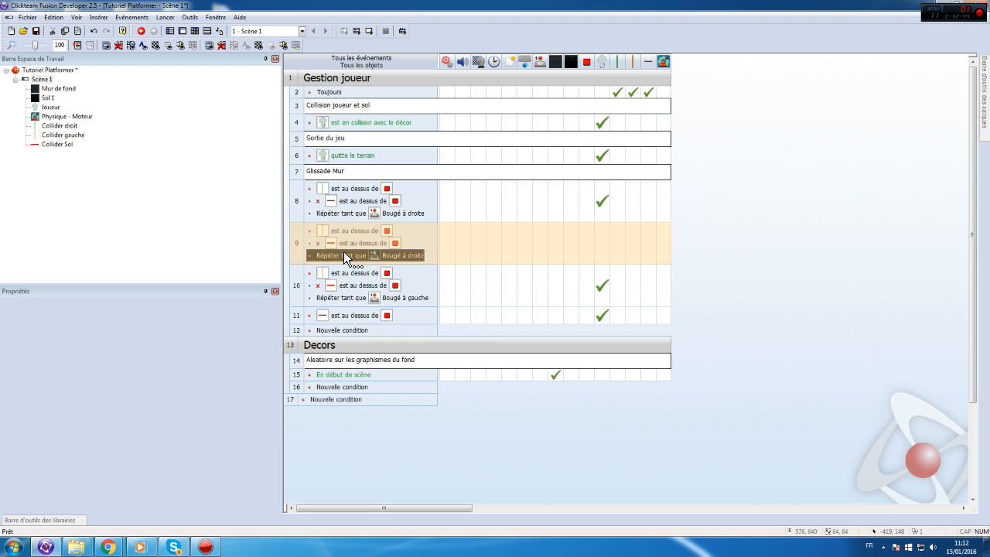
right_click(344, 255)
left_click(382, 299)
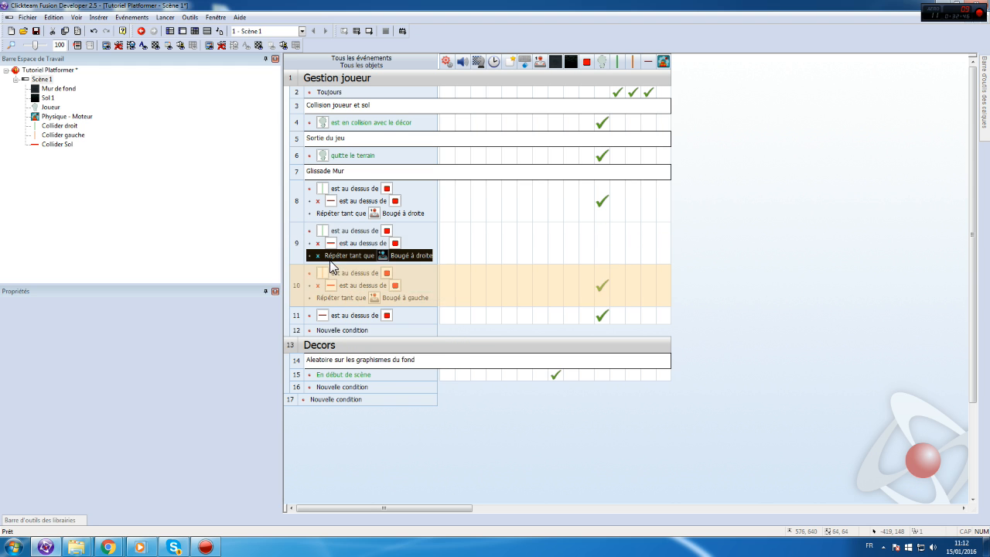
left_click_drag(600, 318, 602, 241)
left_click(301, 249)
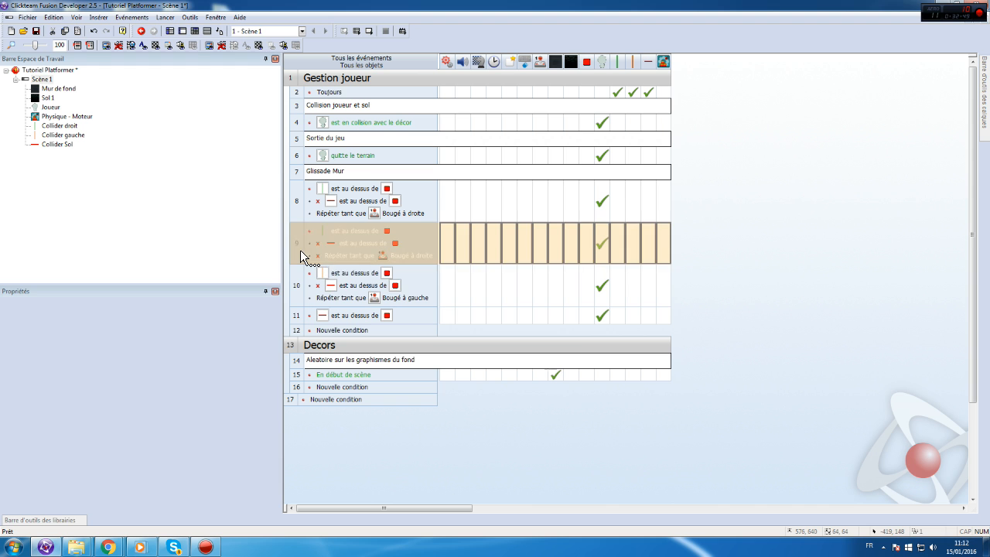
left_click(297, 317)
key("ctrl+v")
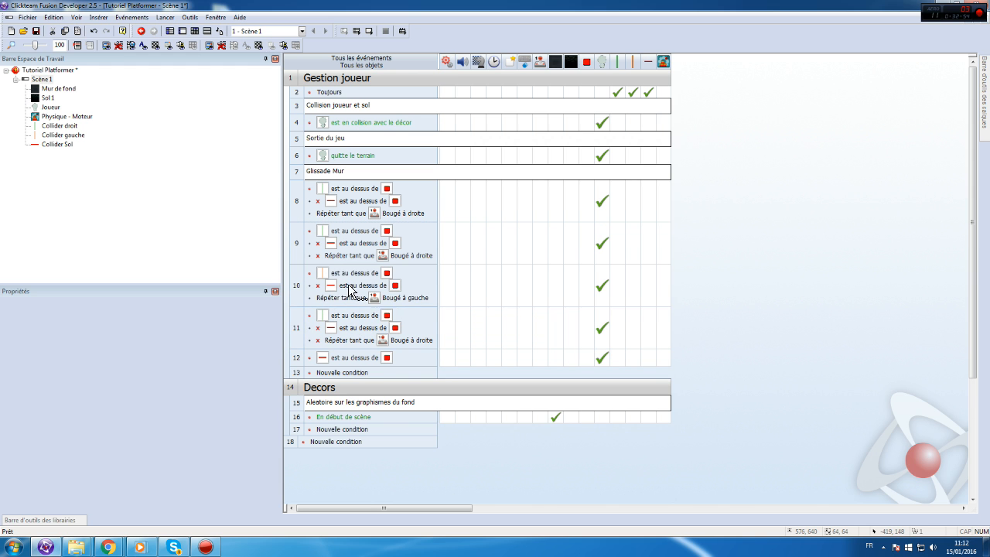
left_click(300, 309)
key("Delete")
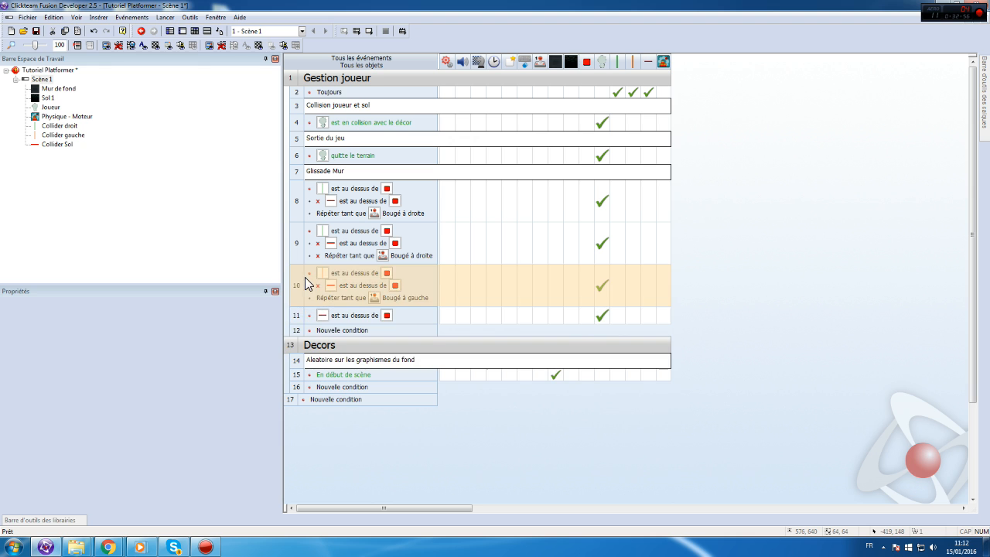
- Duplicate event 10 below itself, negate the copy's "Bougé à gauche" condition and replace its Joueur actions with those of event 12
left_click(299, 282)
key("ctrl+c")
left_click(298, 315)
key("ctrl+v")
left_click(347, 337)
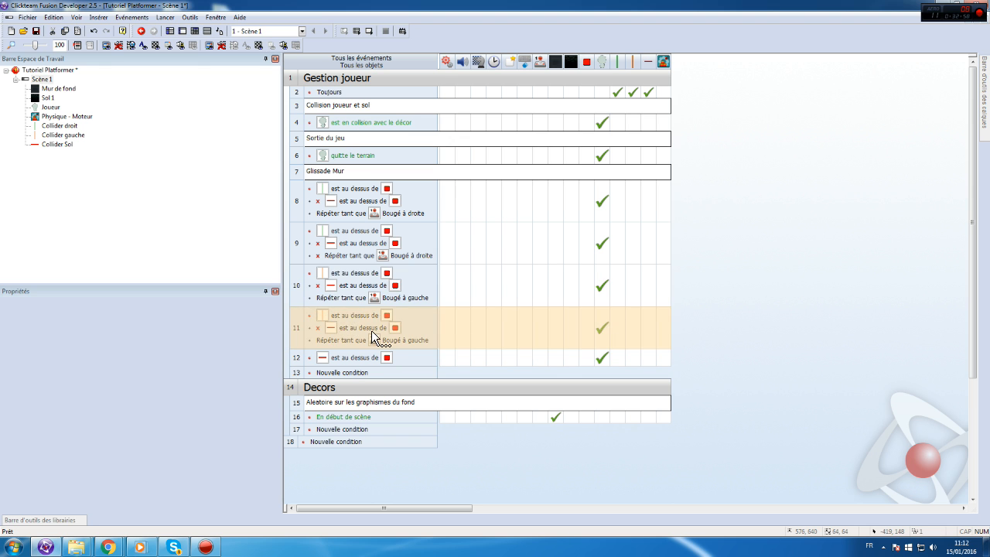
right_click(348, 339)
left_click(403, 382)
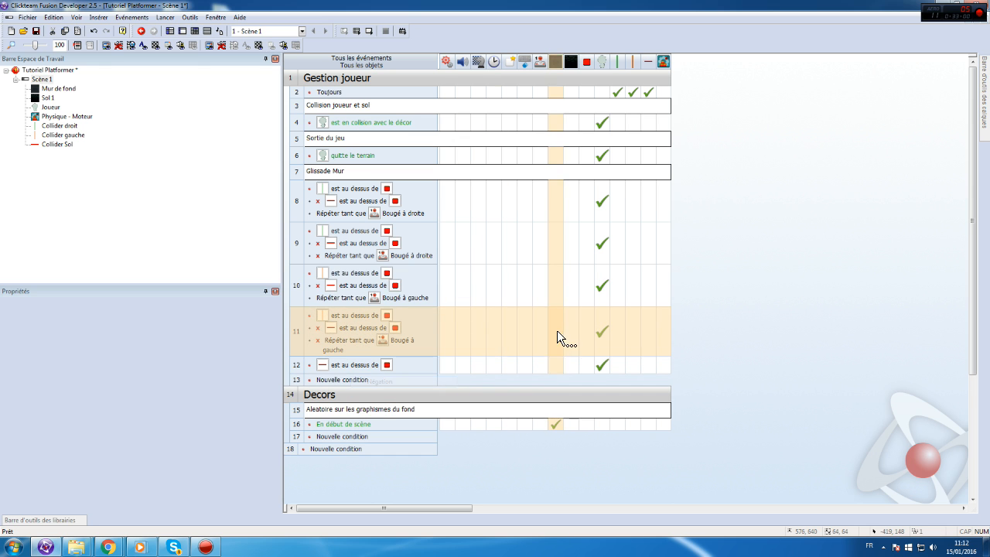
left_click_drag(602, 327, 607, 363)
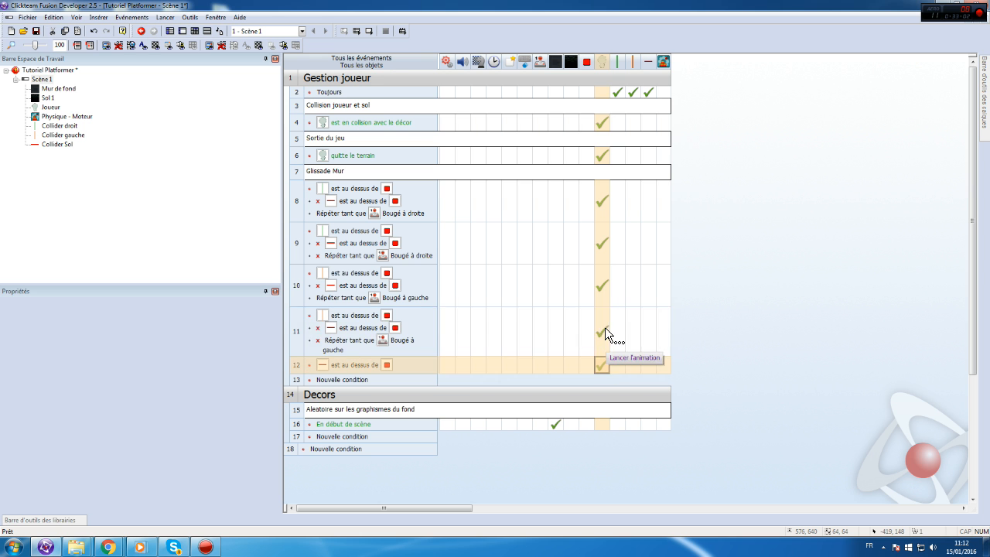
- Run the game, test jumping and sliding against the wall while changing direction, and close the test window
left_click(165, 17)
left_click(176, 52)
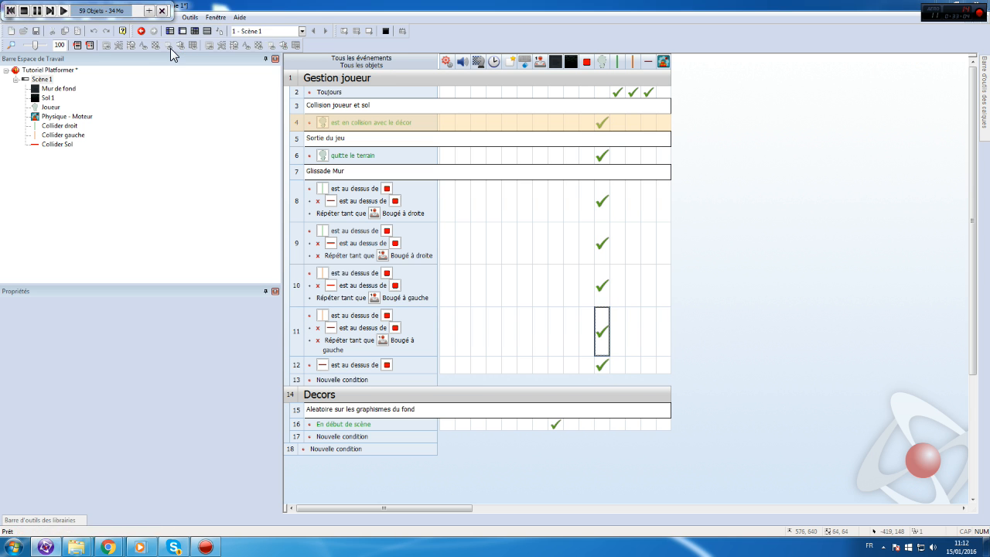
key("Right")
key("Up")
key("Left")
key("Right")
key("Up")
key("Left")
key("Up")
key("Right")
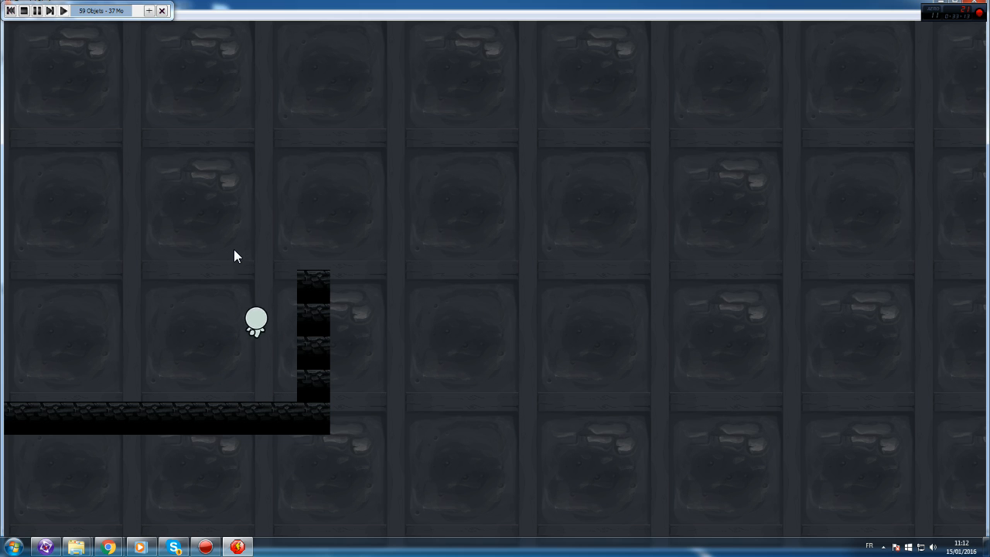
key("Up")
key("Left")
key("Up")
key("Right")
left_click(979, 6)
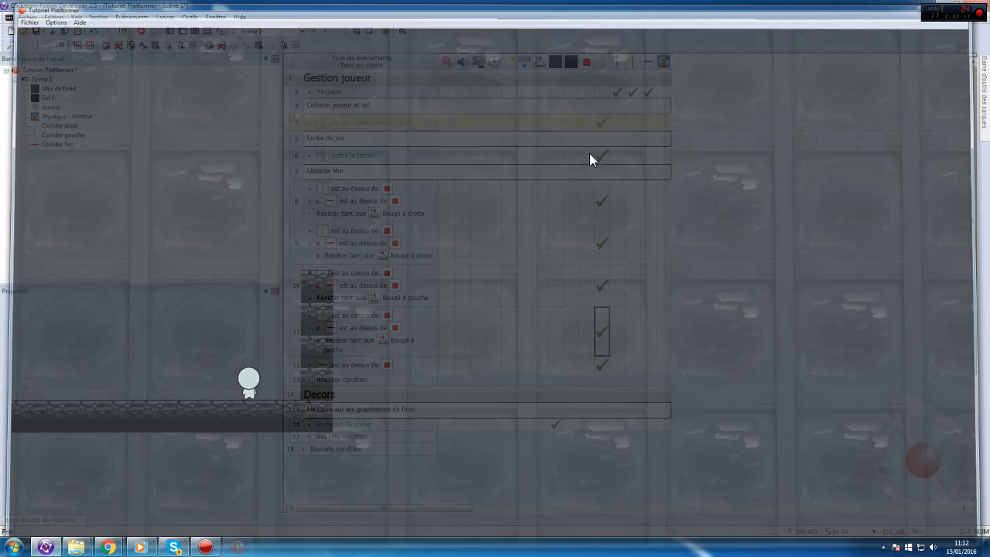
- Reopen Scène 1 and set the Joueur's jump properties to Sauts multiples 1 and Force suivante 50
left_click(39, 79)
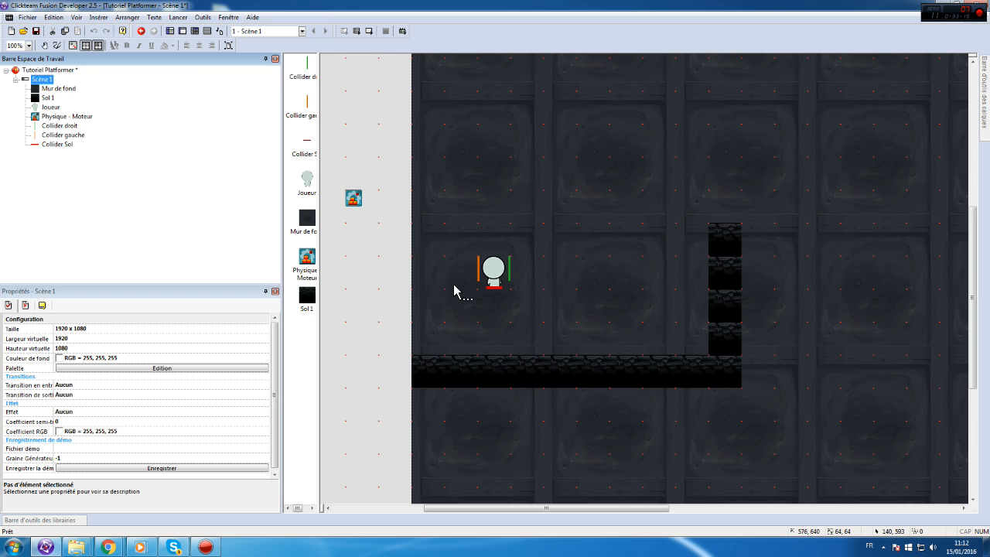
left_click(489, 271)
left_click(42, 304)
scroll(77, 402, "down", 6)
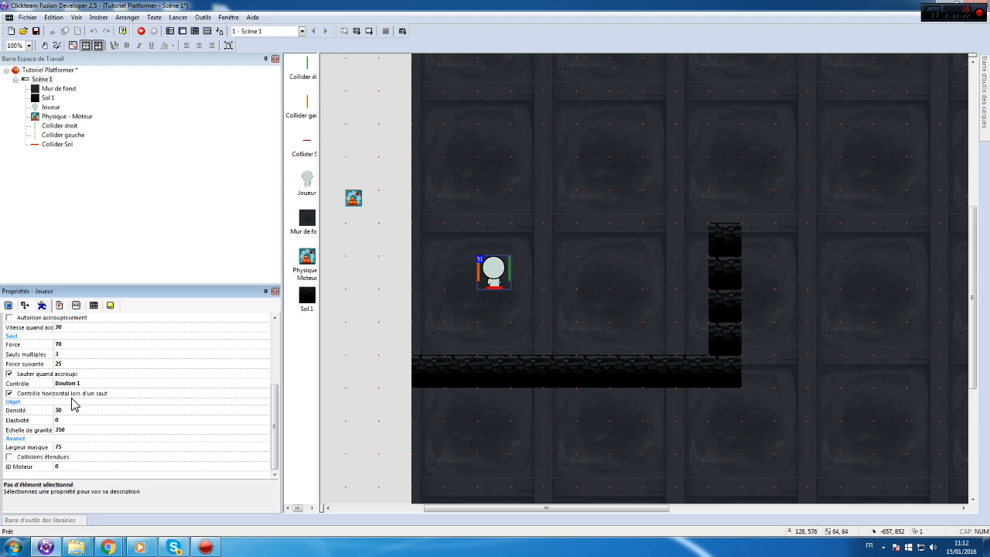
scroll(64, 398, "up", 3)
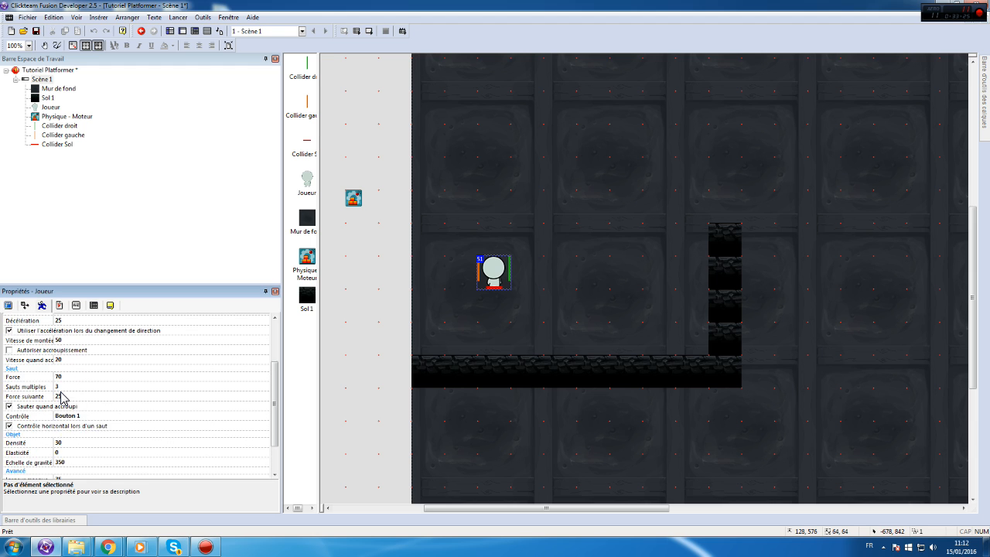
left_click(64, 397)
type("1")
left_click(74, 407)
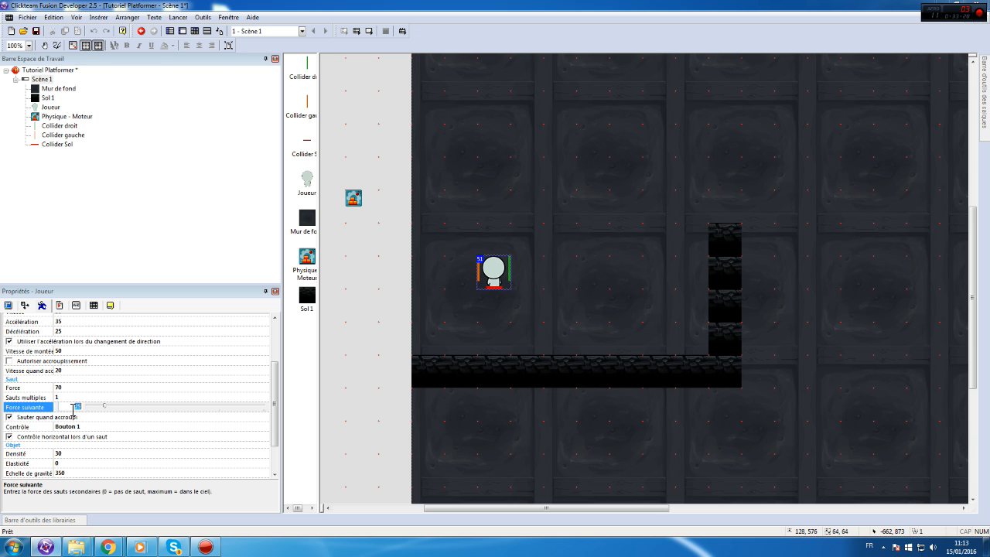
type("50")
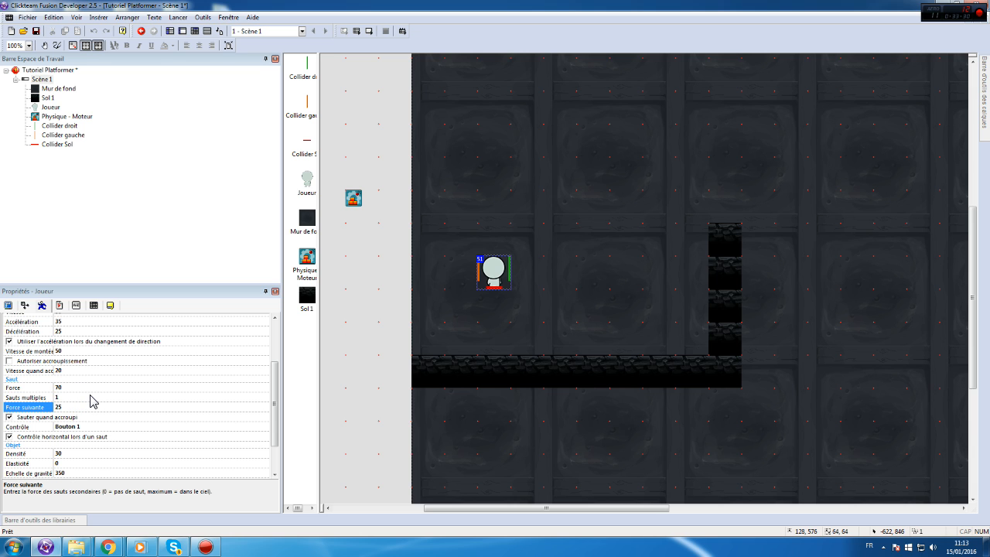
key("Return")
- Set the Joueur's movement properties to Vitesse 80 and Décélération 50
scroll(85, 404, "up", 1)
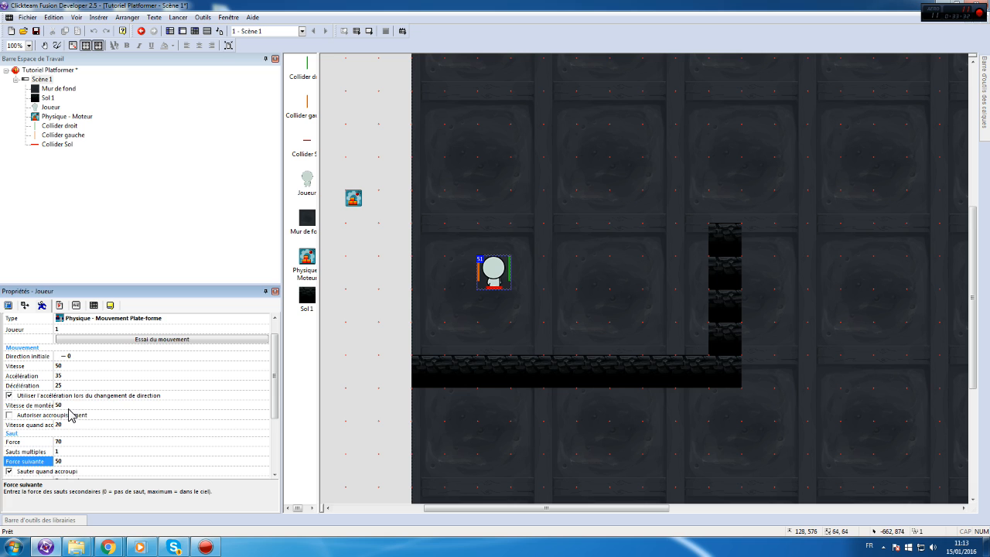
scroll(69, 416, "up", 1)
left_click(85, 387)
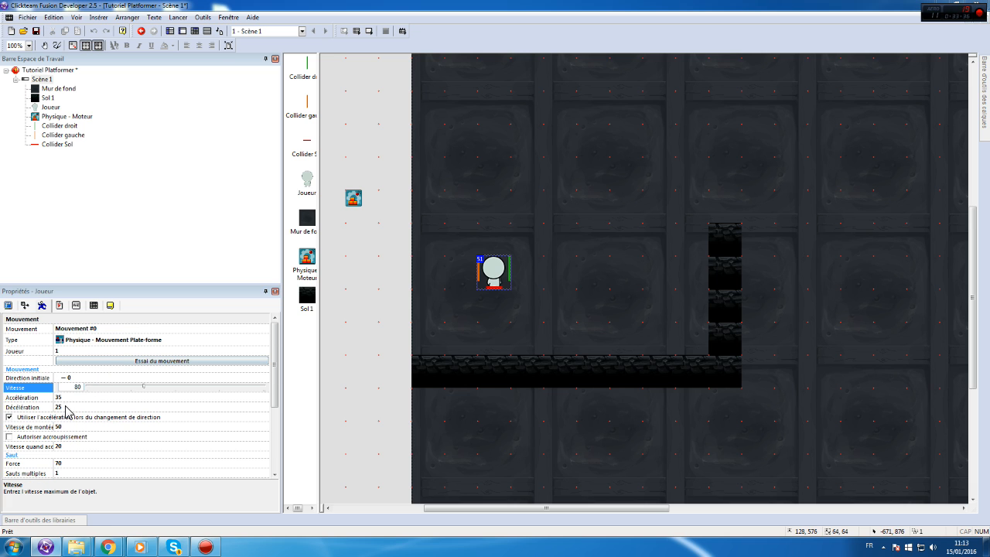
left_click(77, 398)
left_click(62, 406)
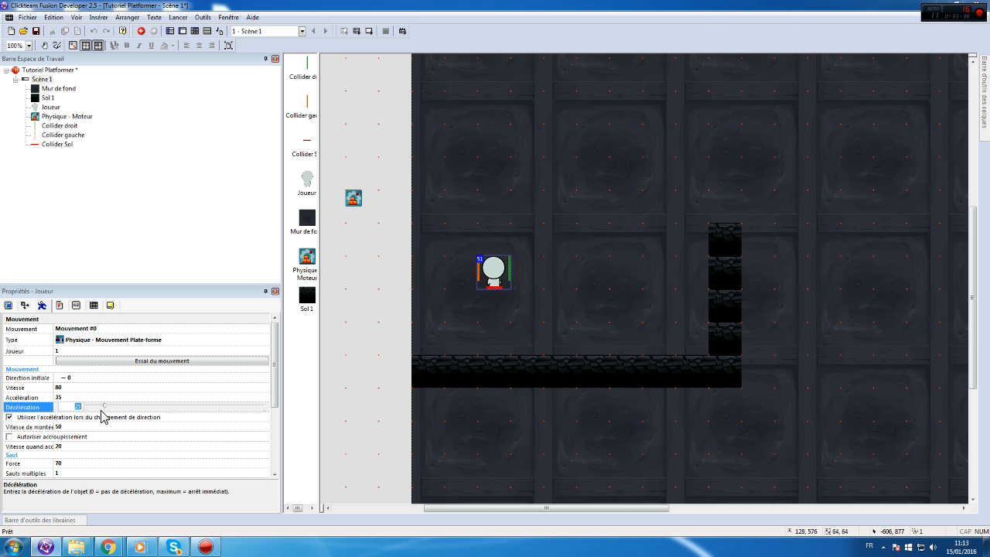
type("50")
key("Return")
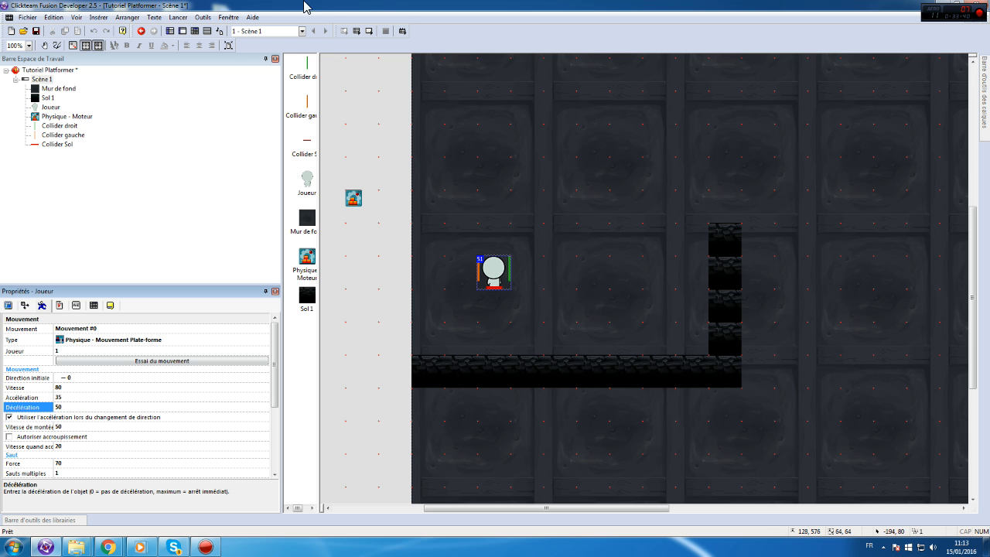
- Run the game to test the player's new speed, stopping and jumps around the wall, and close the test window
left_click(178, 18)
left_click(189, 46)
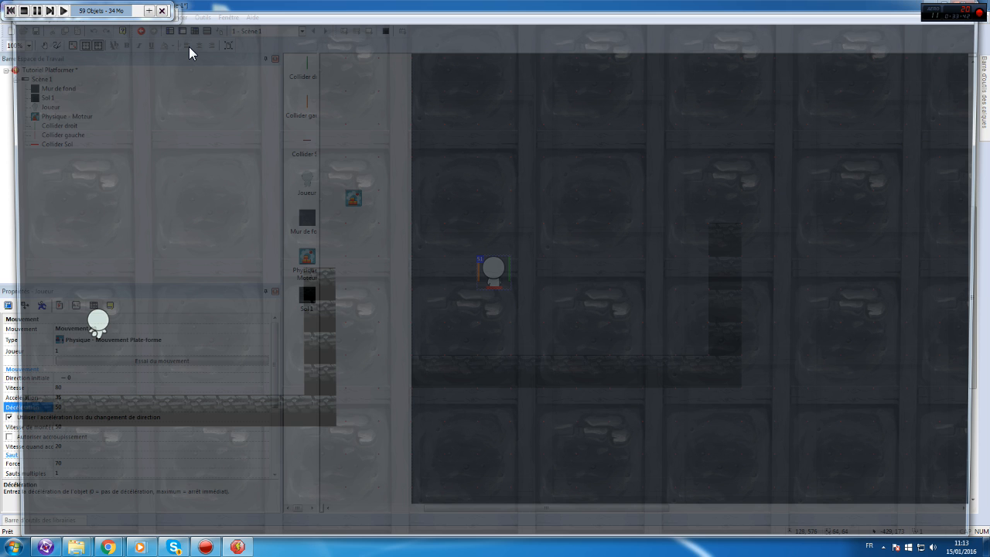
key("Right")
key("Left")
key("Right")
key("Left")
key("Up")
key("Right")
key("Left")
key("Right")
key("Right")
key("Up")
key("Left")
key("Up")
key("Right")
key("Up")
key("Right")
key("Up")
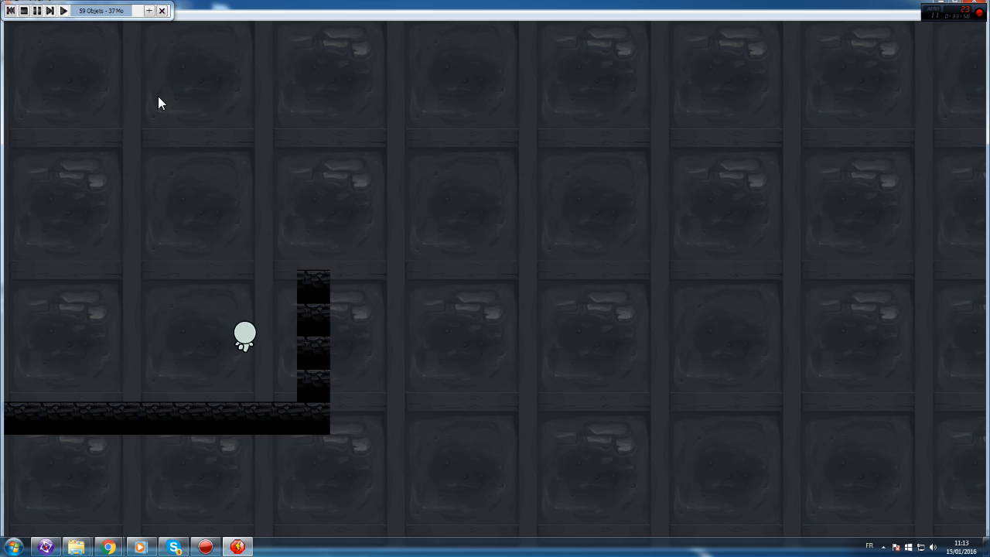
key("Left")
key("Up")
key("Up")
key("Right")
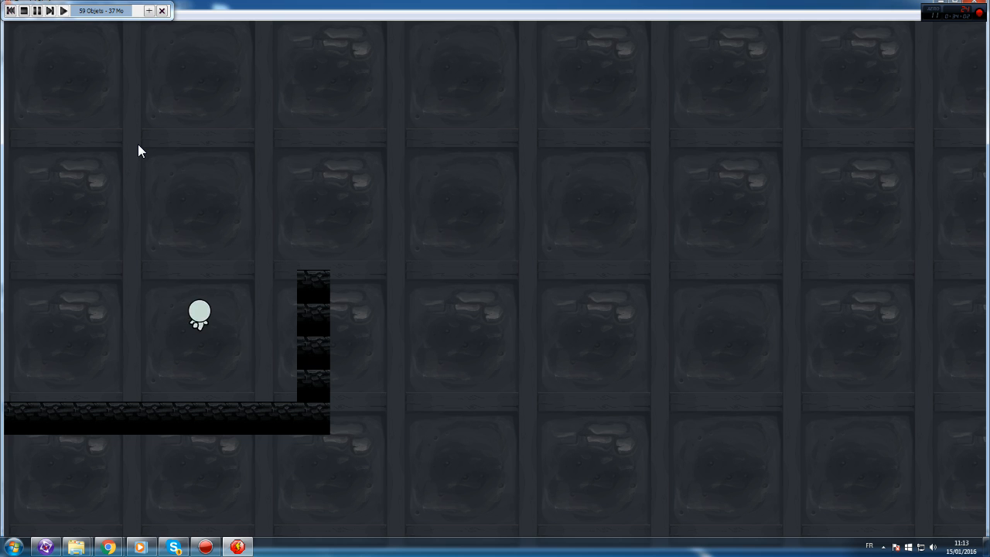
key("Up")
key("Left")
key("Up")
key("Right")
key("super")
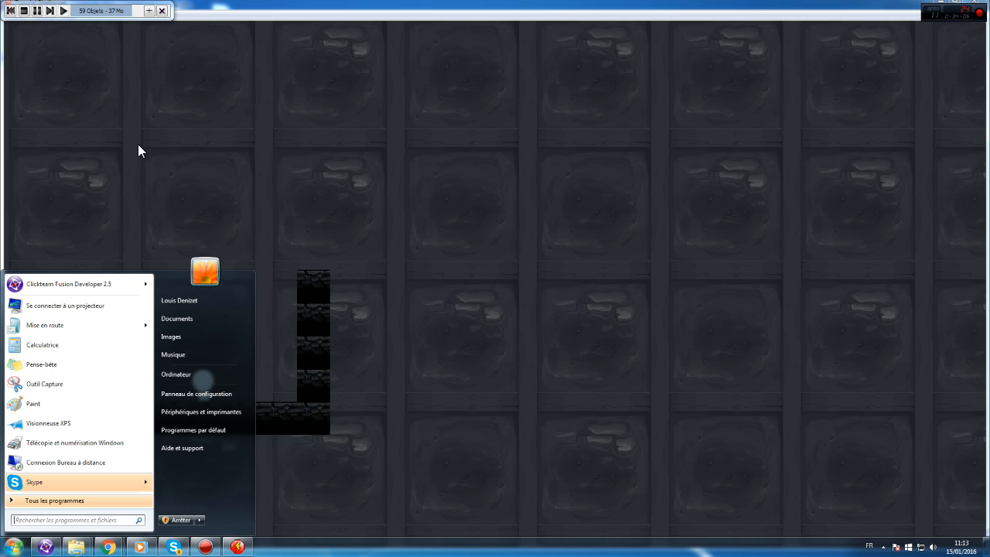
left_click(696, 180)
left_click(966, 6)
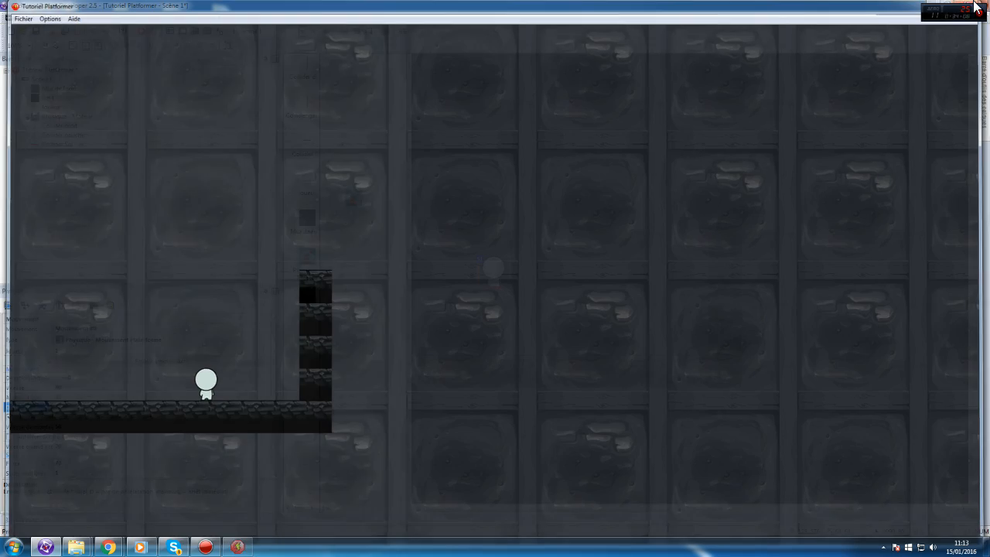
left_click(360, 300)
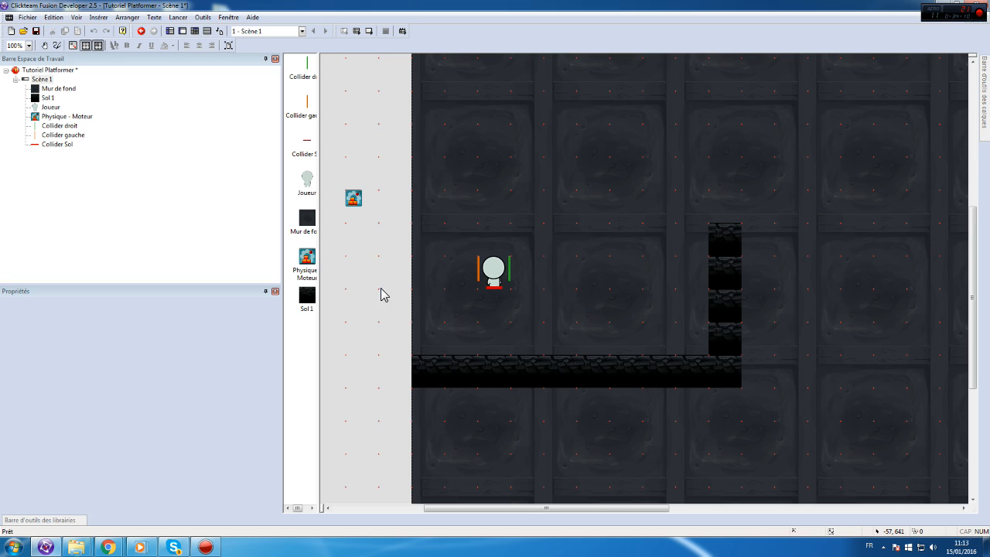
scroll(371, 306, "down", 3)
scroll(491, 311, "up", 3)
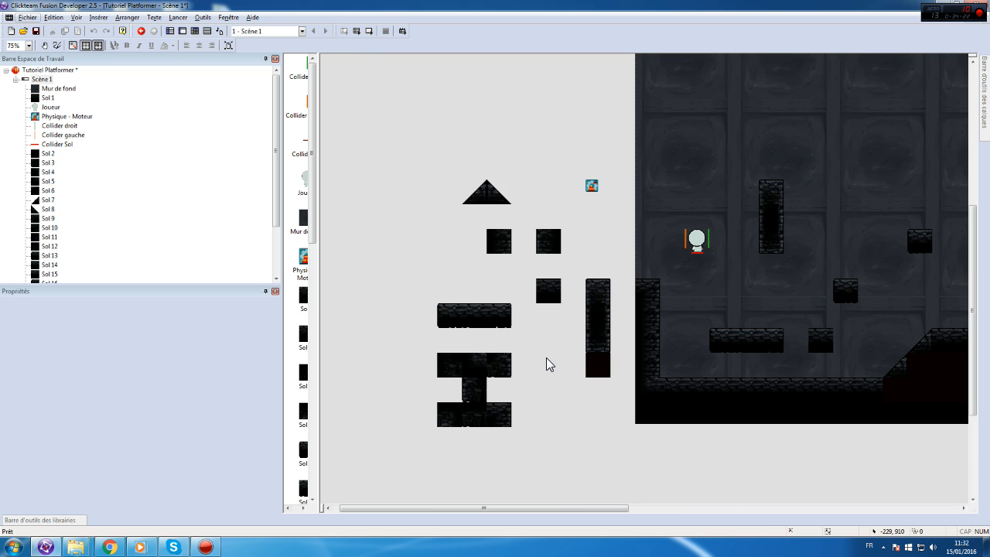
- Run the game in the enlarged level, move and jump the player over to the slope, and close the test window
left_click(178, 17)
left_click(200, 53)
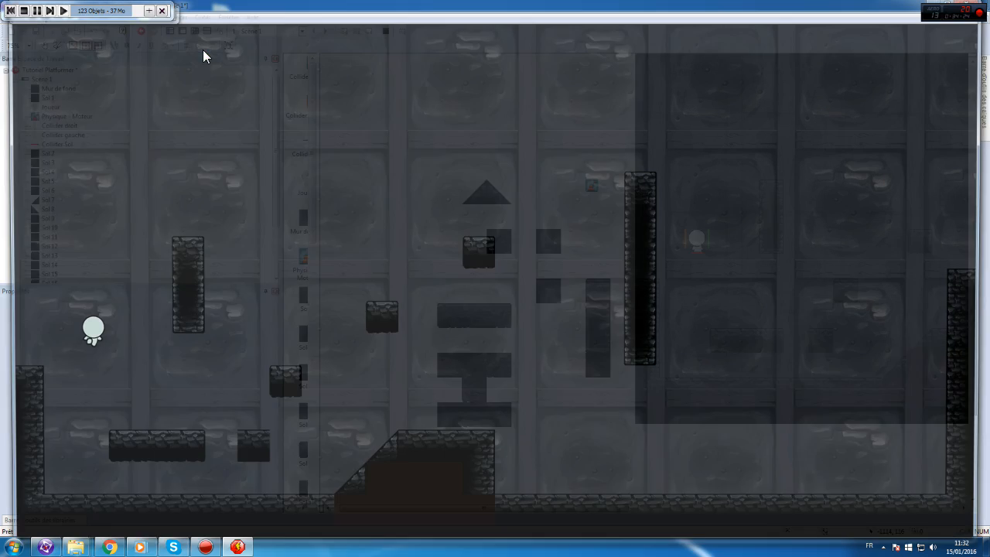
key("space")
key("Right")
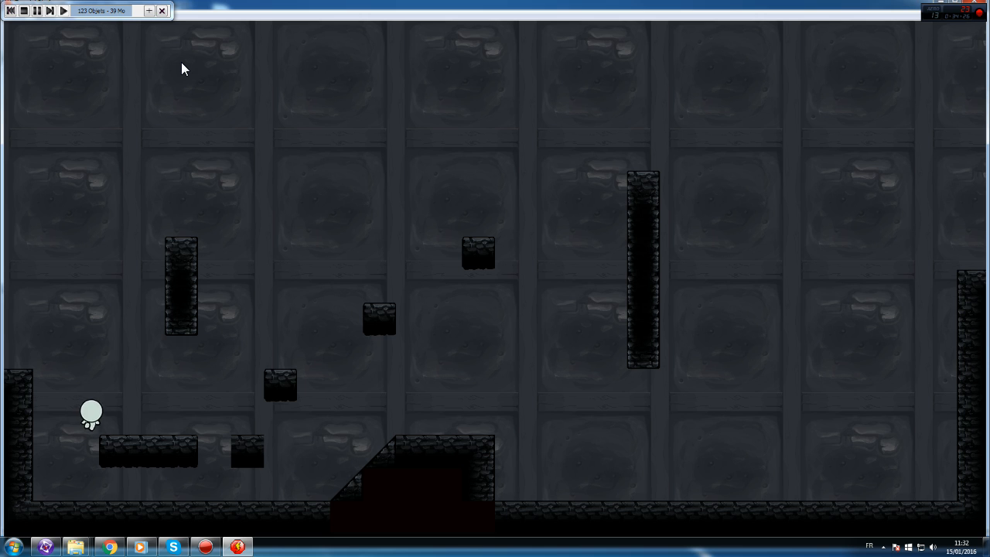
key("space")
key("Right")
key("space")
key("Left")
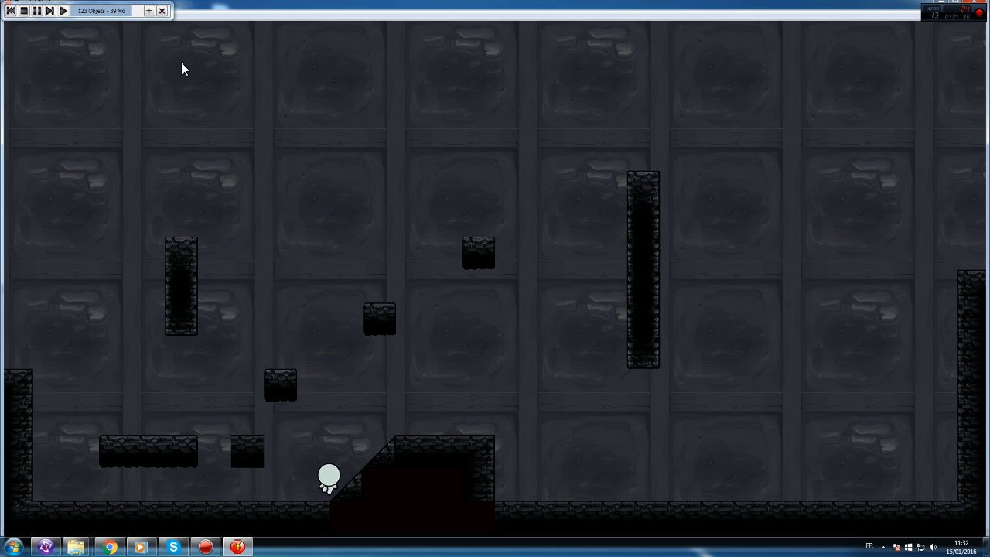
left_click(985, 6)
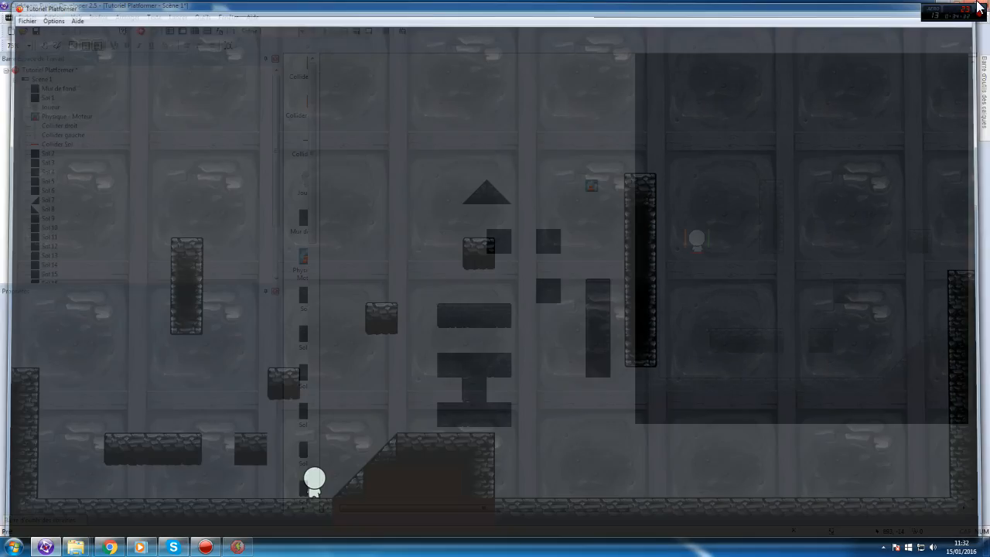
- Select the square Sol blocks outside the scene and choose Boîte as their Forme de collision
left_click_drag(362, 214, 625, 499)
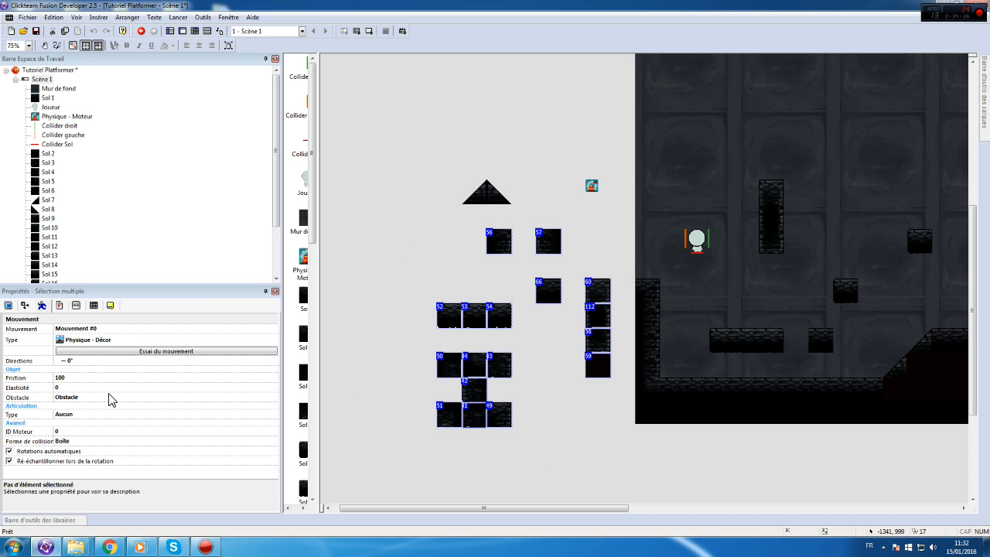
left_click(85, 442)
left_click(75, 451)
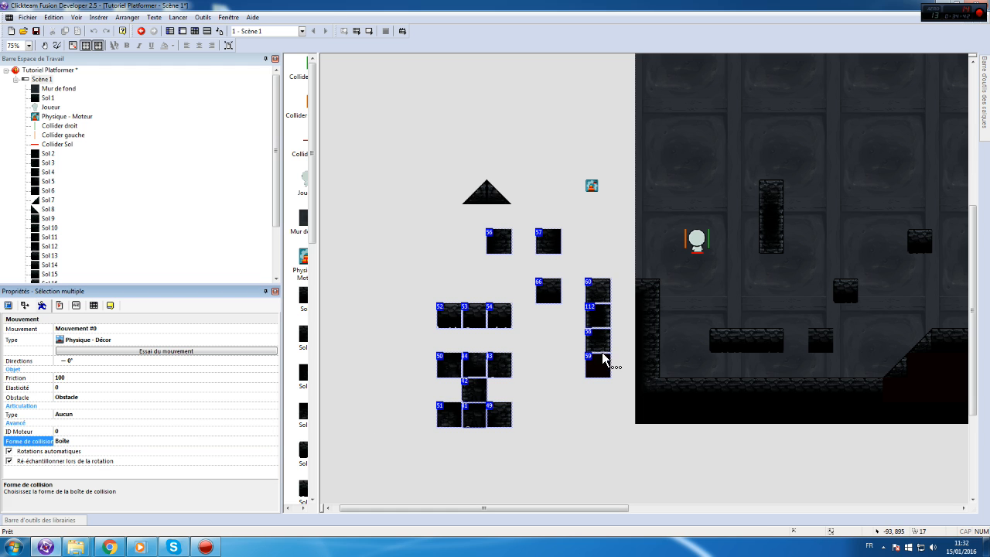
- Open the Sol 14 block's image for inspection and close it without changes
double_click(740, 345)
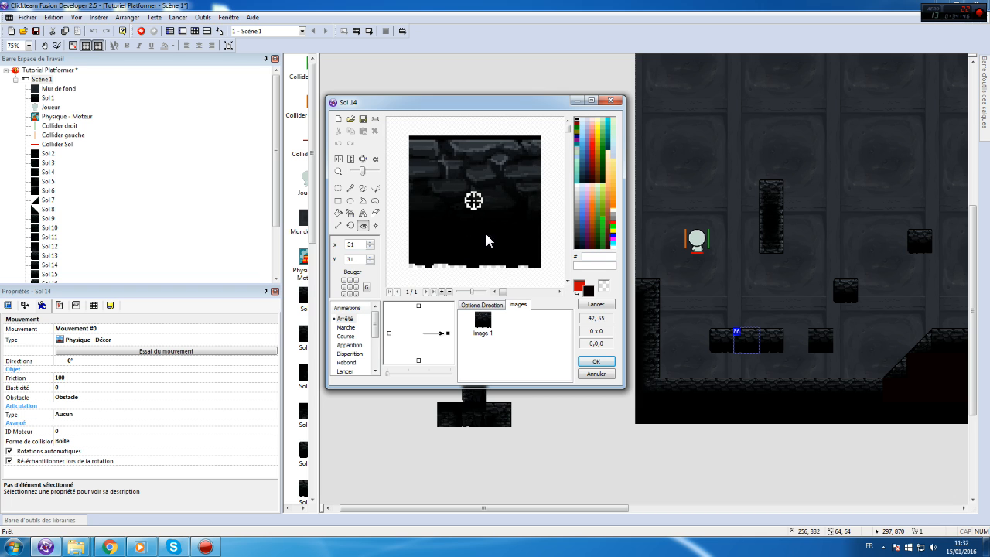
left_click(599, 376)
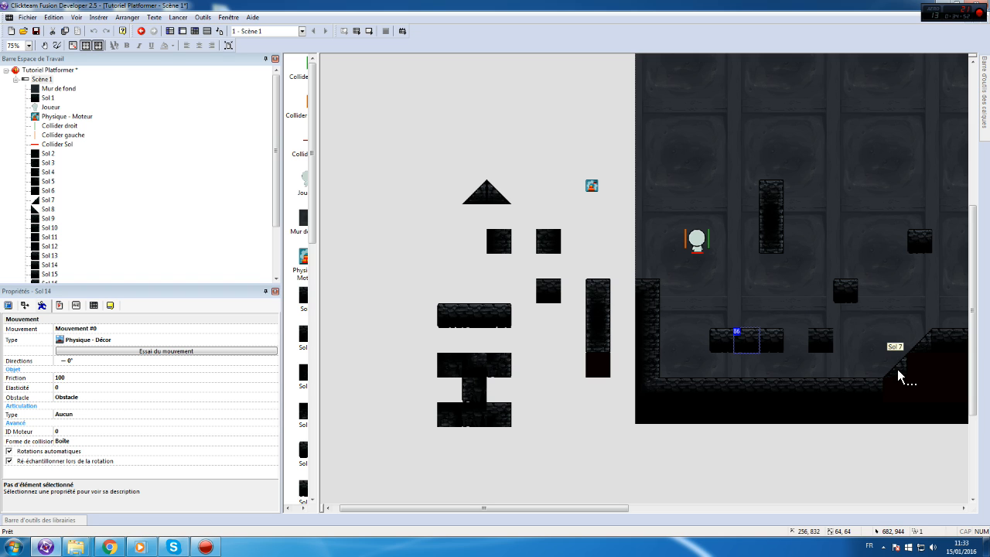
- Check the Sol 7 slope block's collision shape, then run the scene and walk the player up the slope and back down
left_click(921, 347)
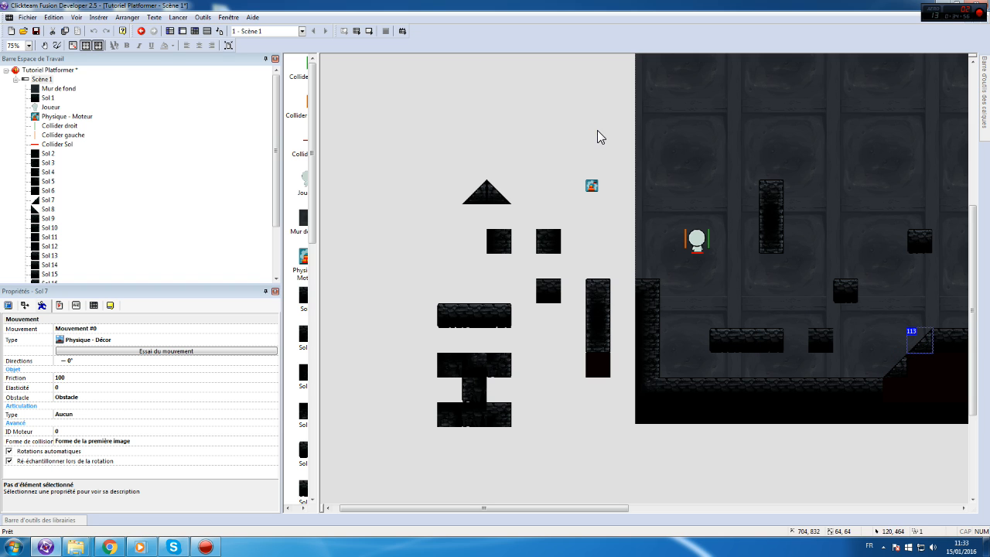
left_click(178, 17)
left_click(188, 44)
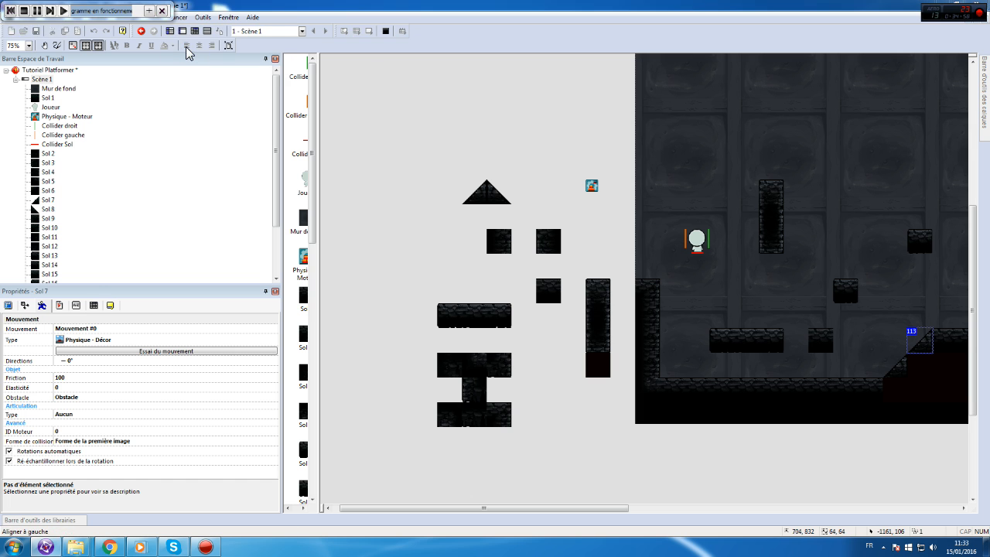
key("Right")
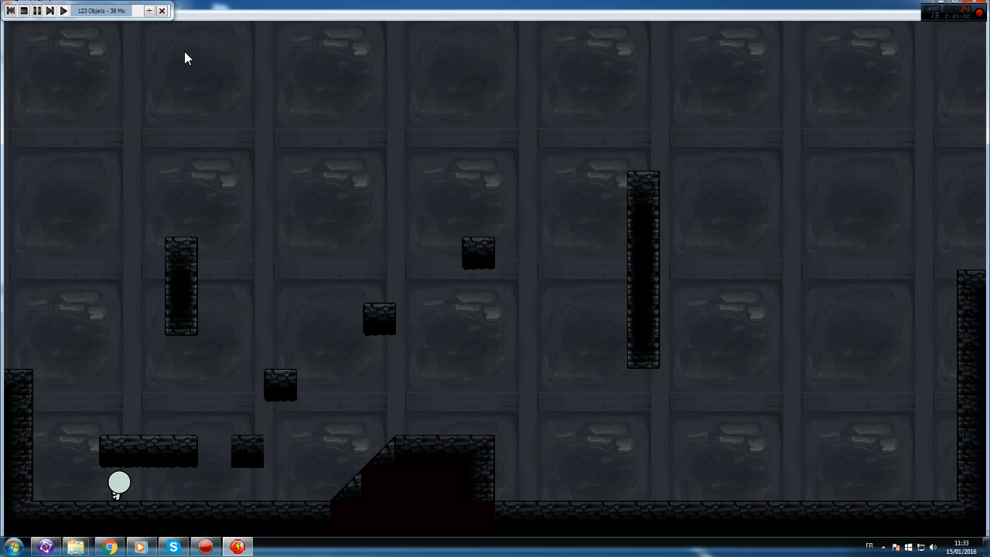
key("Right")
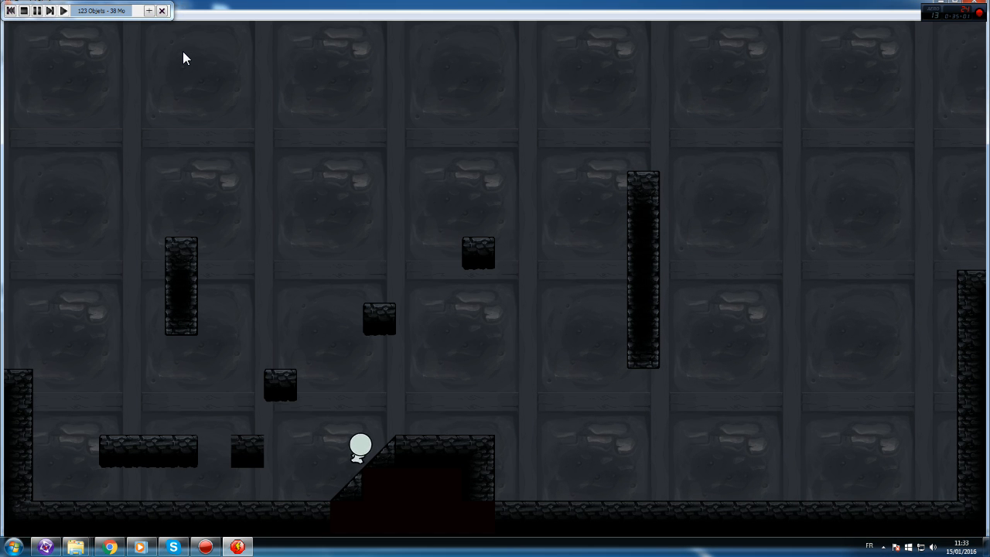
key("Right")
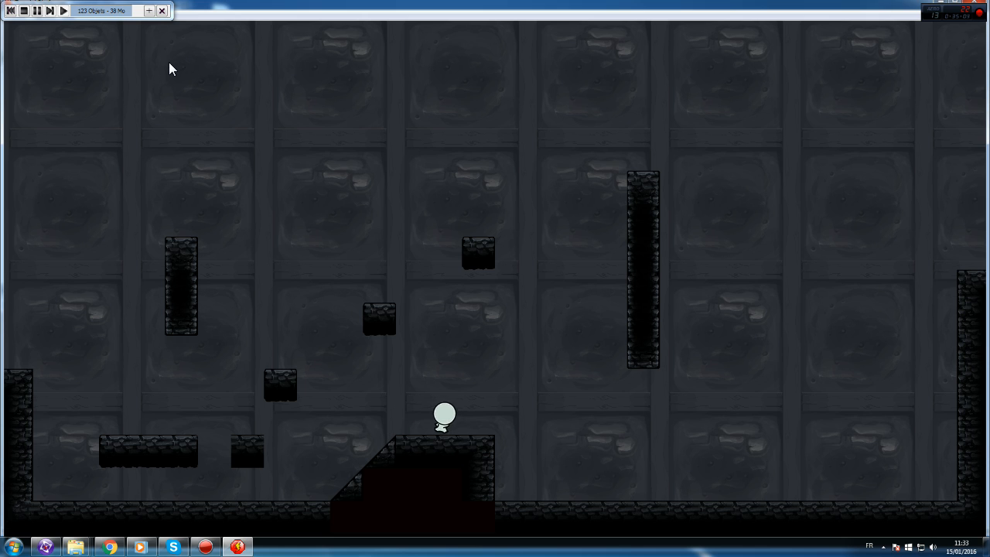
key("Left")
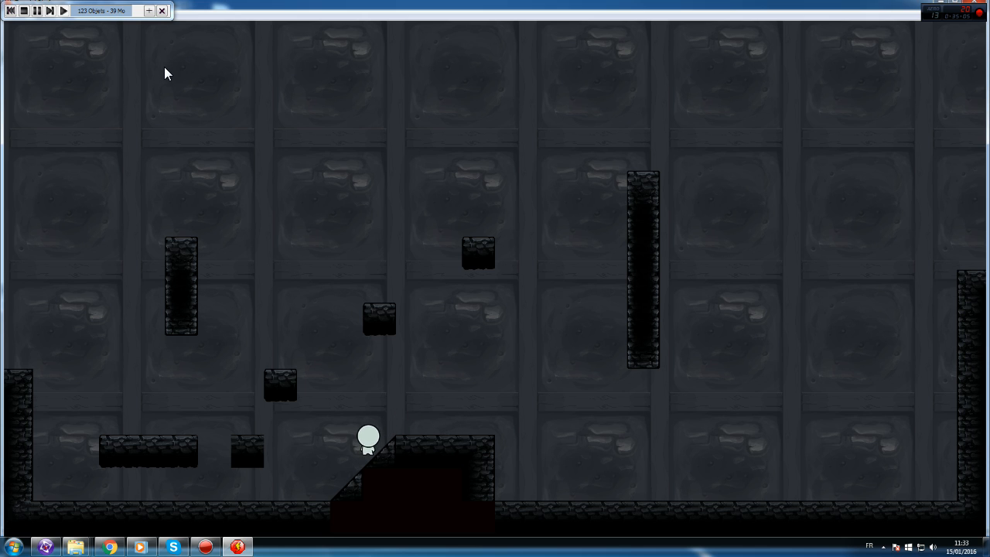
key("Left")
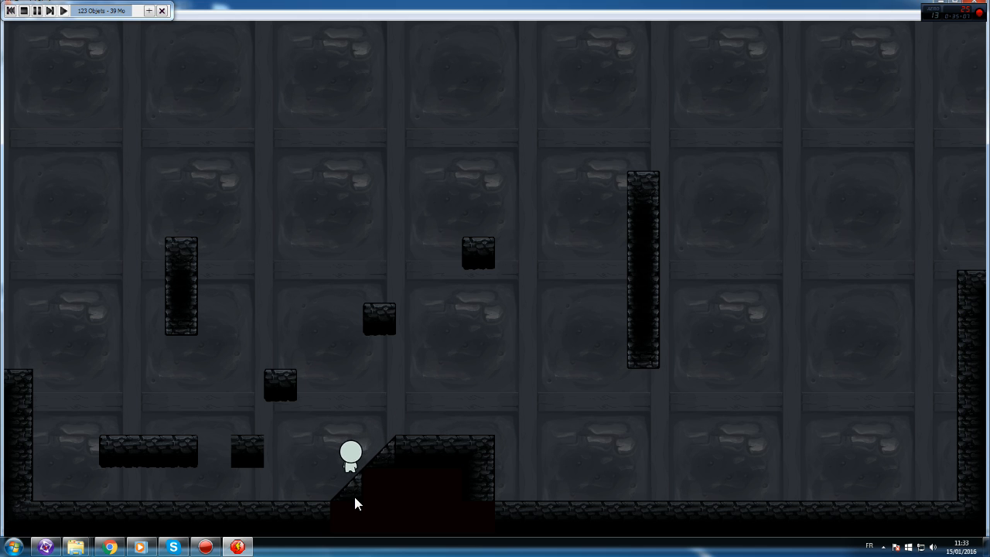
key("Left")
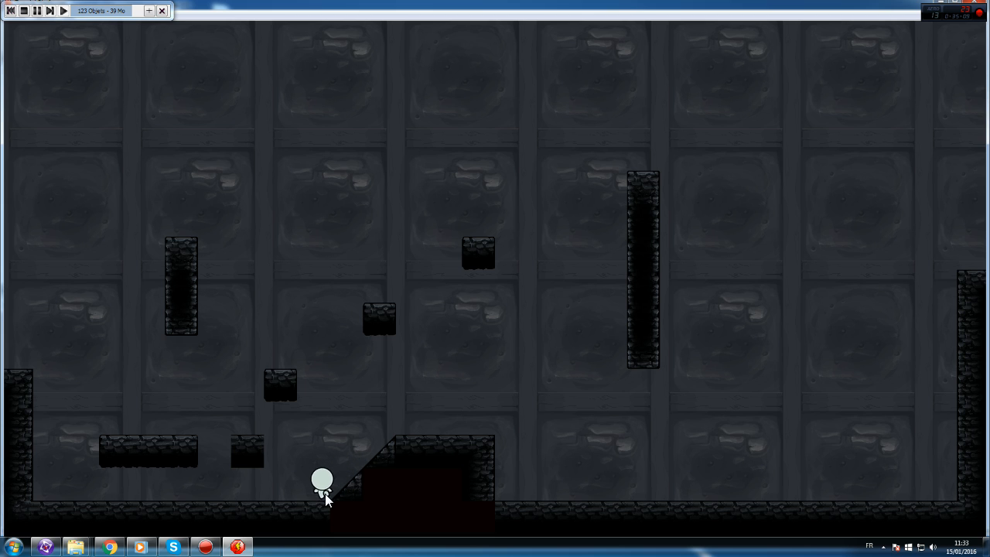
- Test the slope again by running and jumping the player onto the raised platform and walking back down
key("Right")
key("Right")
key("Up")
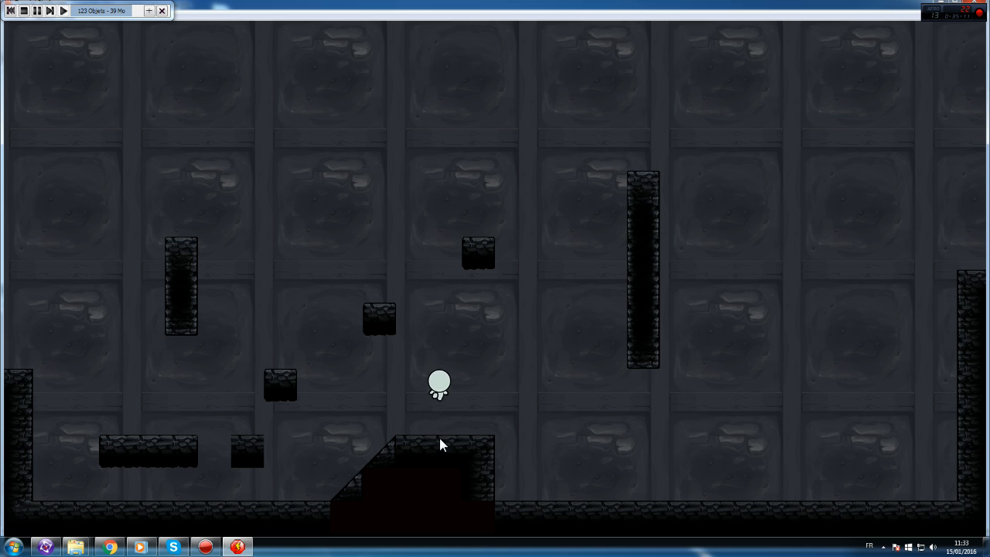
key("Left")
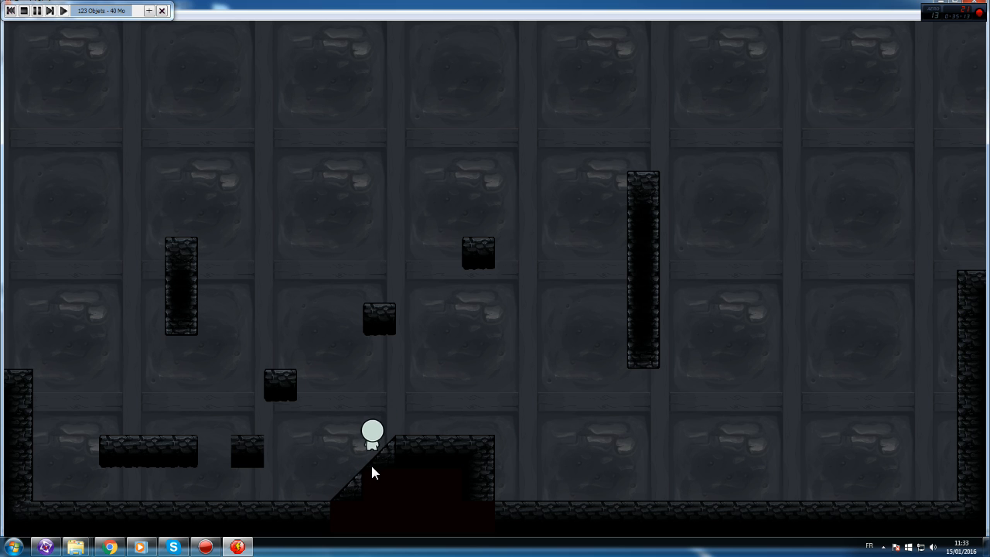
key("Left")
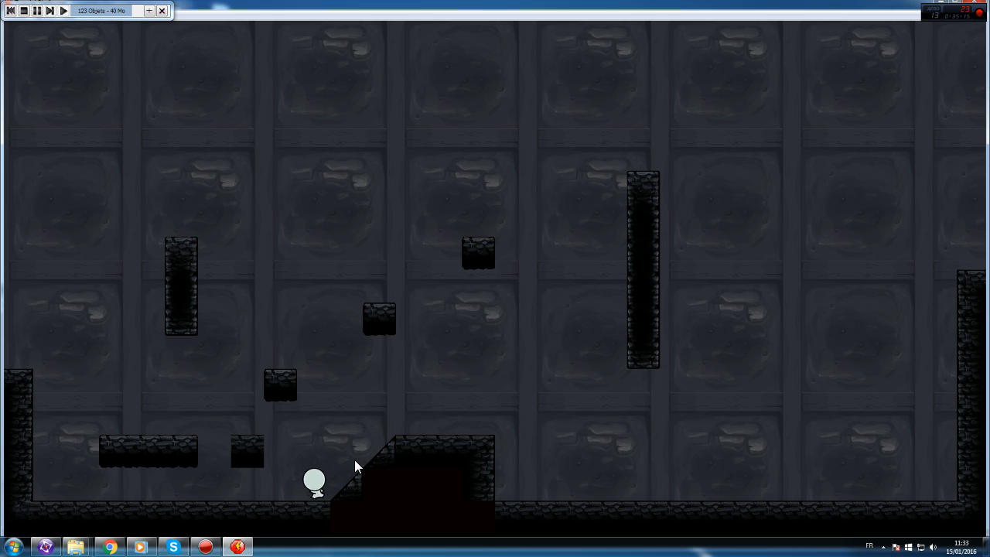
- Test short moves and jumps between the slope and the small floating block, and close the test window
key("Right")
key("Left")
key("Up")
key("Left")
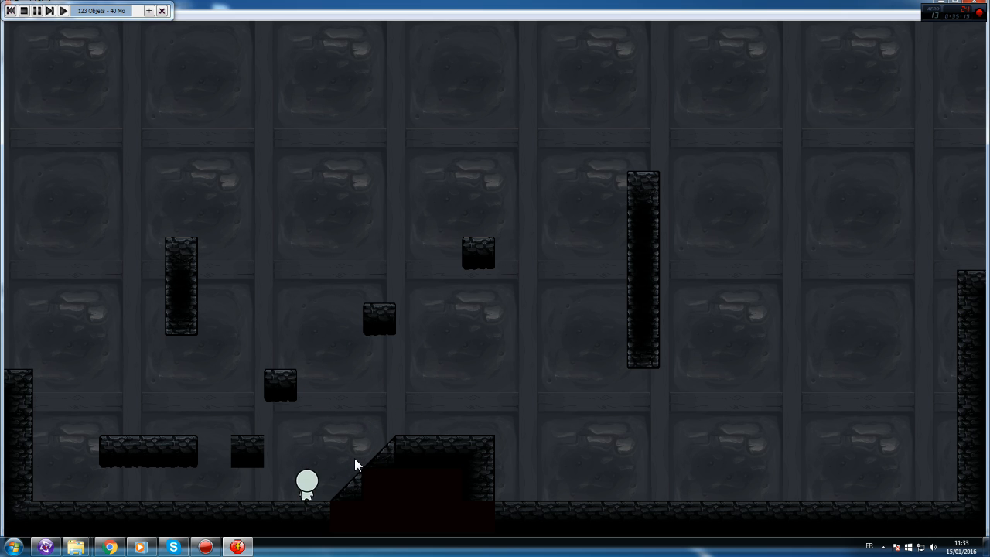
key("Left")
key("Up")
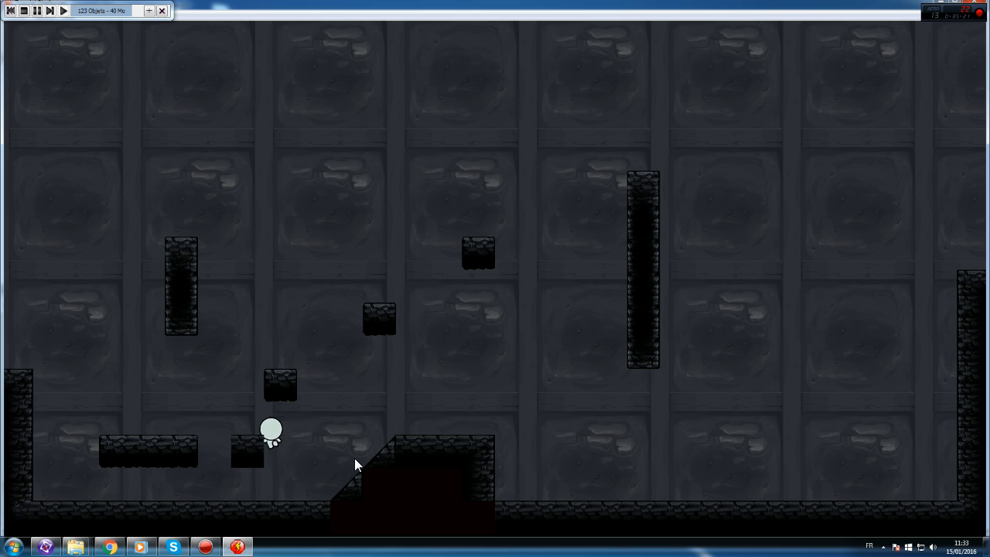
key("Right")
left_click(972, 3)
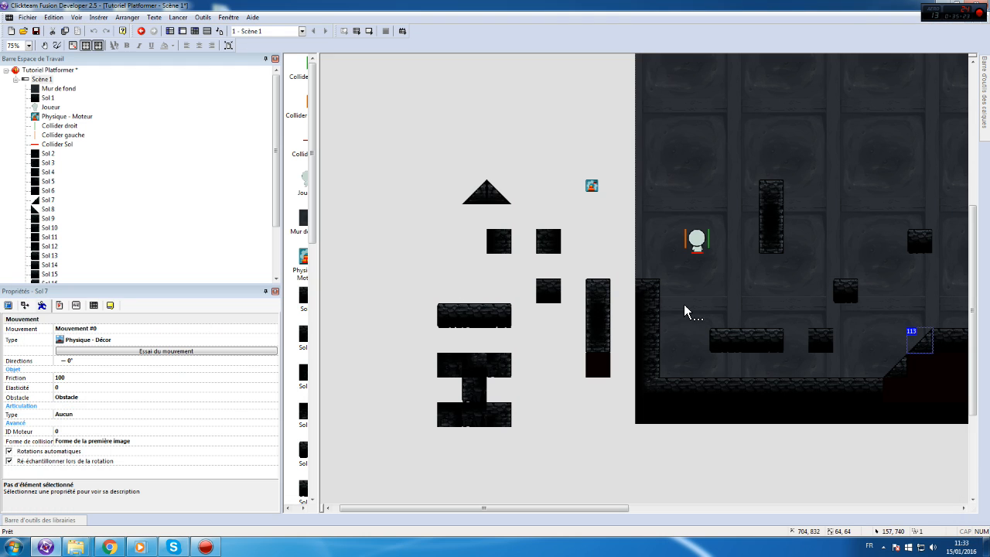
- Review the player's movement properties and its runtime options
left_click(697, 243)
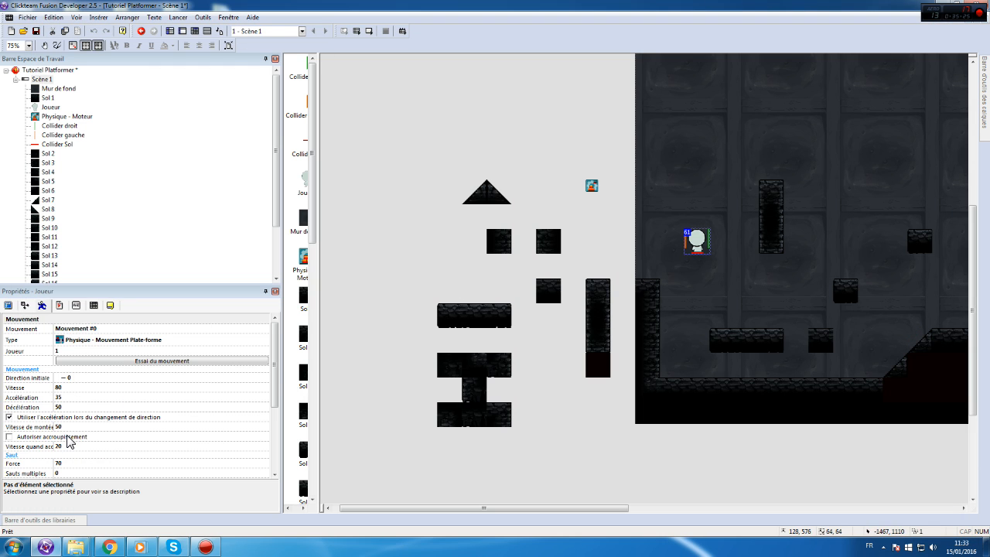
scroll(70, 439, "down", 5)
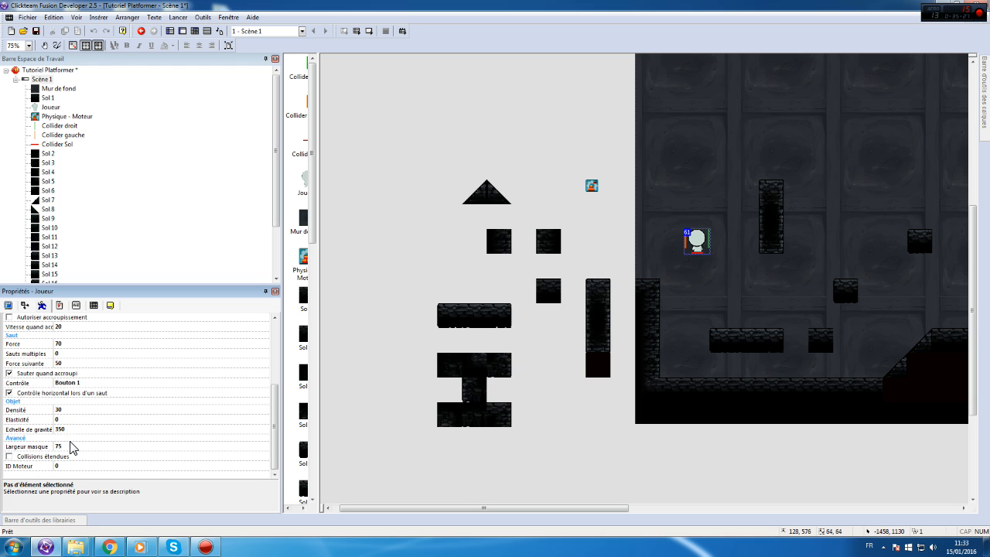
left_click(58, 306)
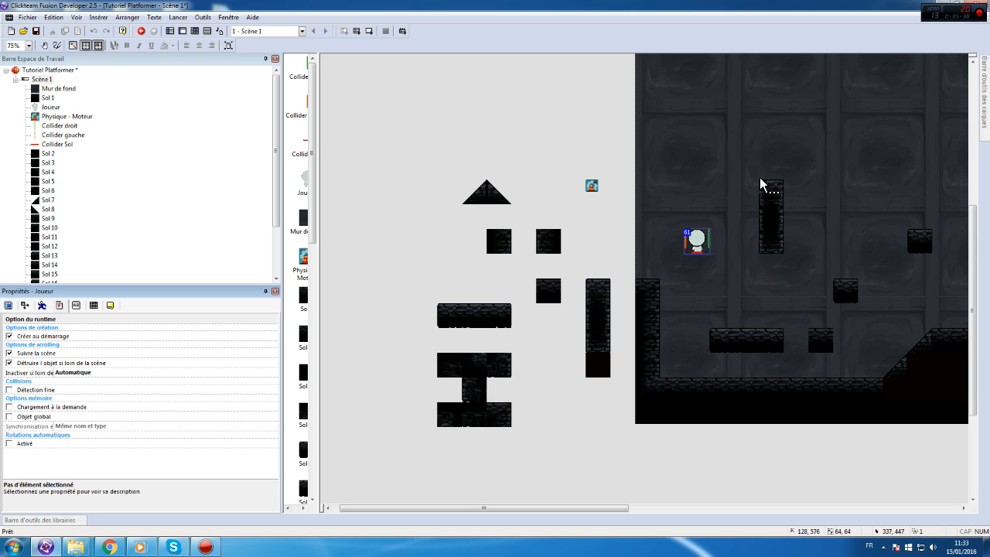
- Inspect the four images of the player's Arrêté animation up close and close the image editor
double_click(693, 249)
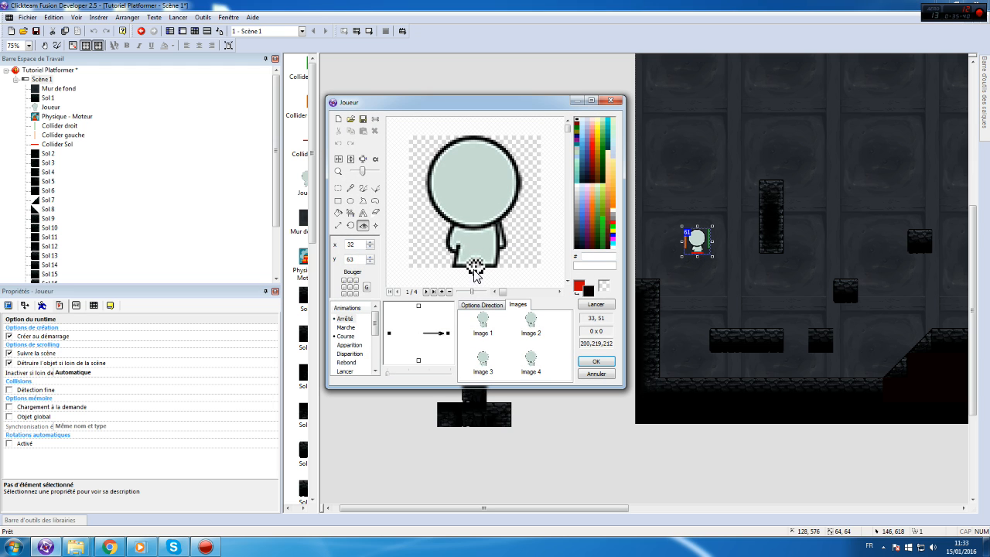
left_click(532, 323)
left_click(489, 366)
left_click(529, 366)
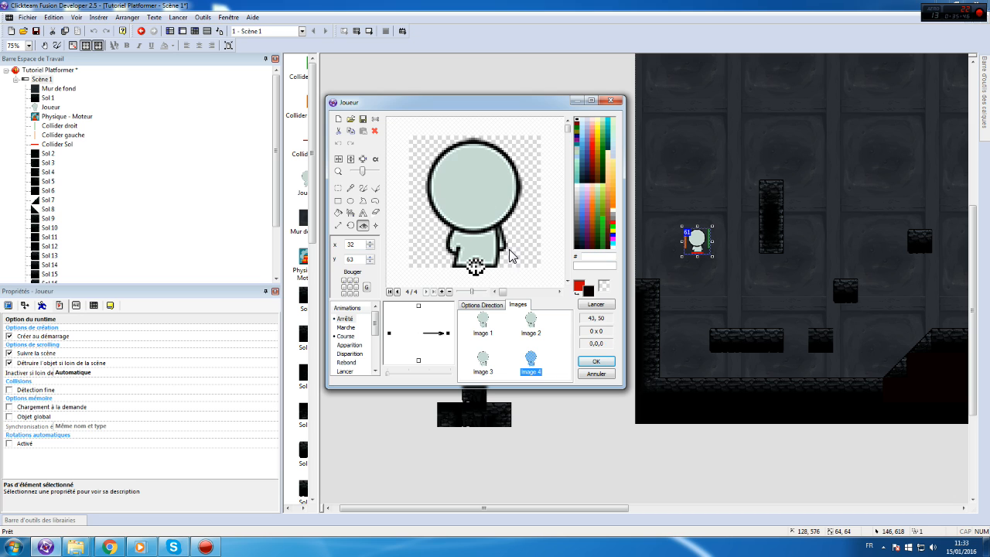
scroll(466, 243, "down", 1)
scroll(469, 243, "up", 2)
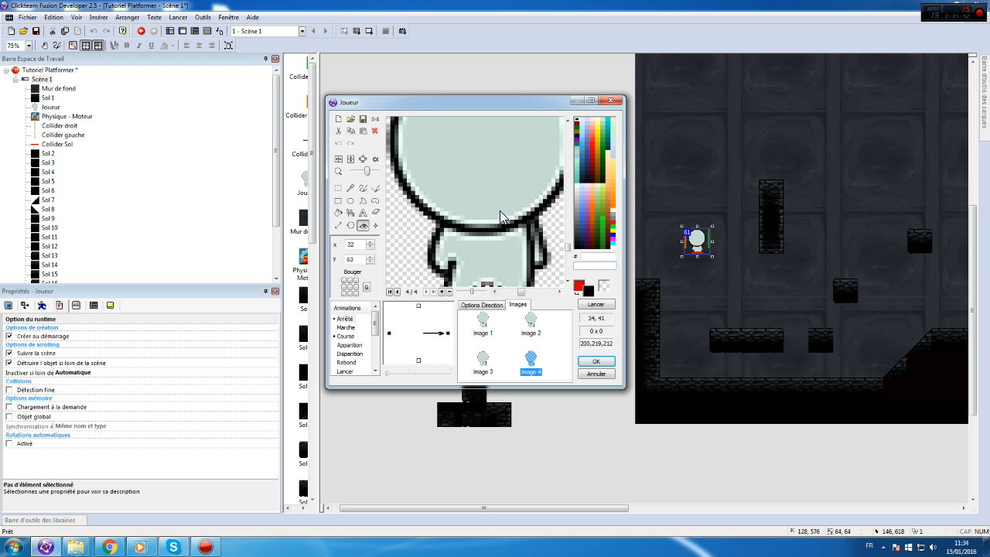
left_click(595, 362)
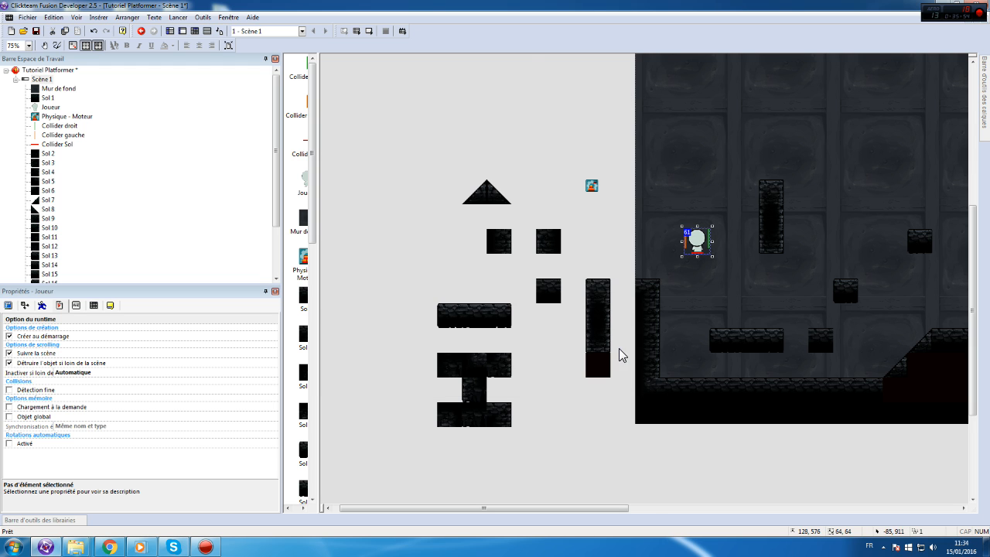
- Insert a new Actif object outside the scene, just below the physics engine object
right_click(586, 243)
left_click(623, 261)
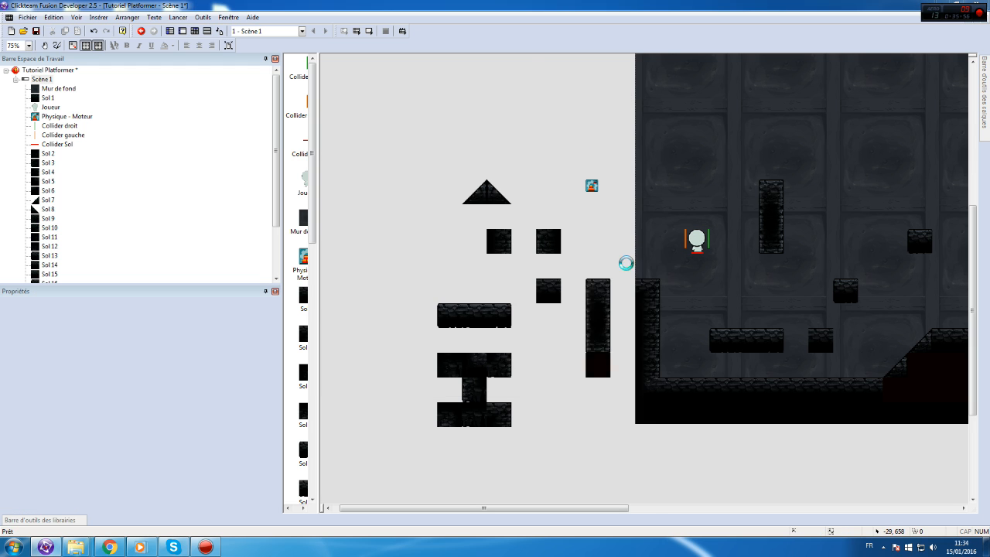
double_click(458, 247)
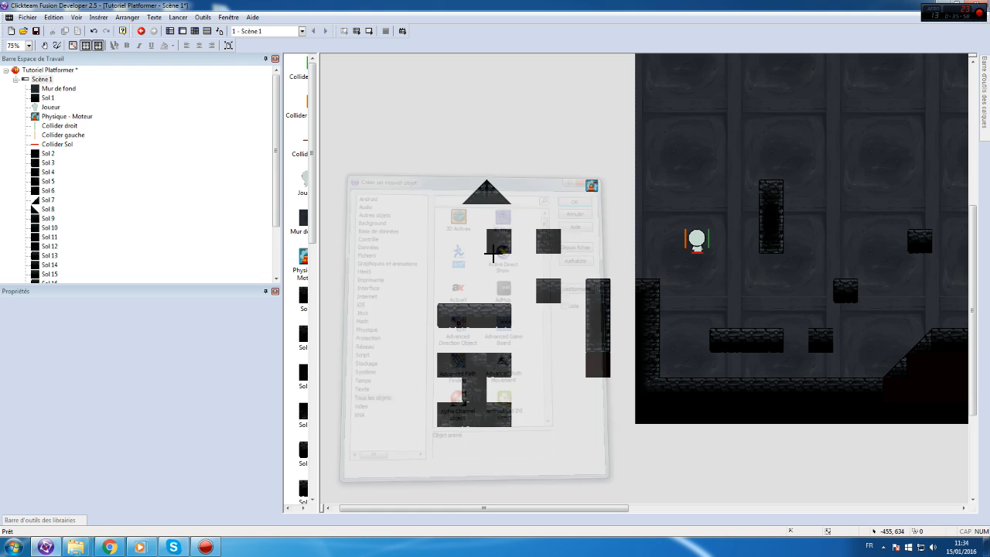
left_click(587, 232)
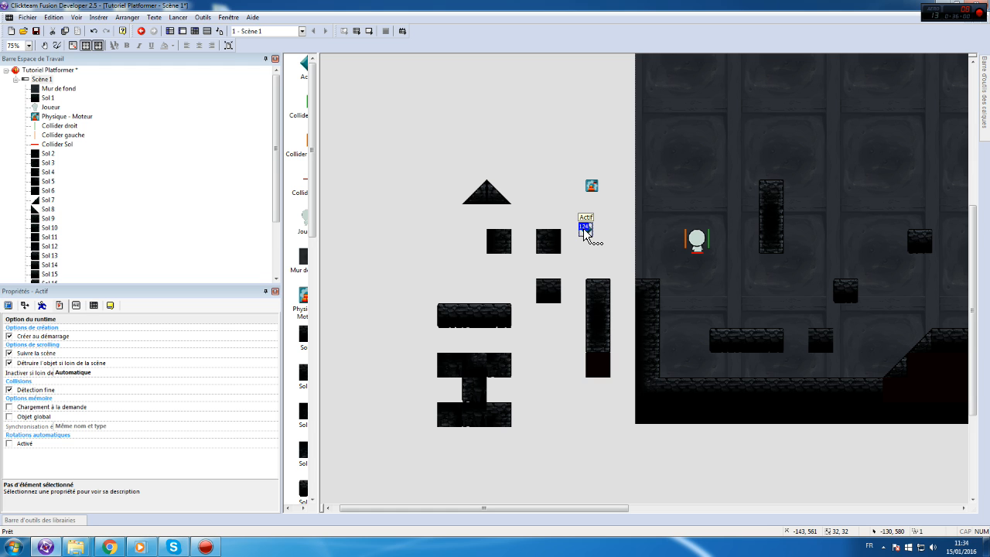
right_click(585, 232)
left_click(632, 192)
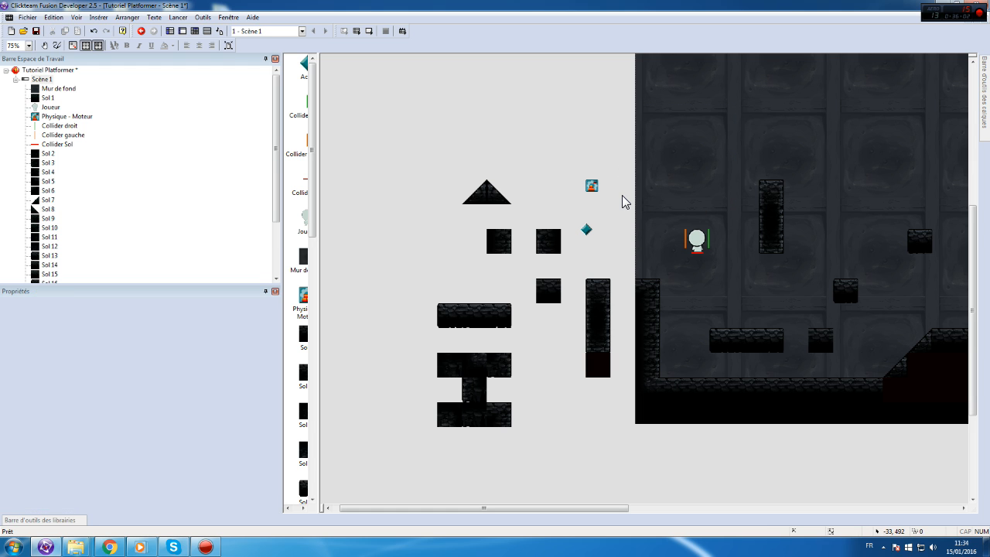
- Display the layers toolbar and add a new layer to the scene
mouse_move(984, 87)
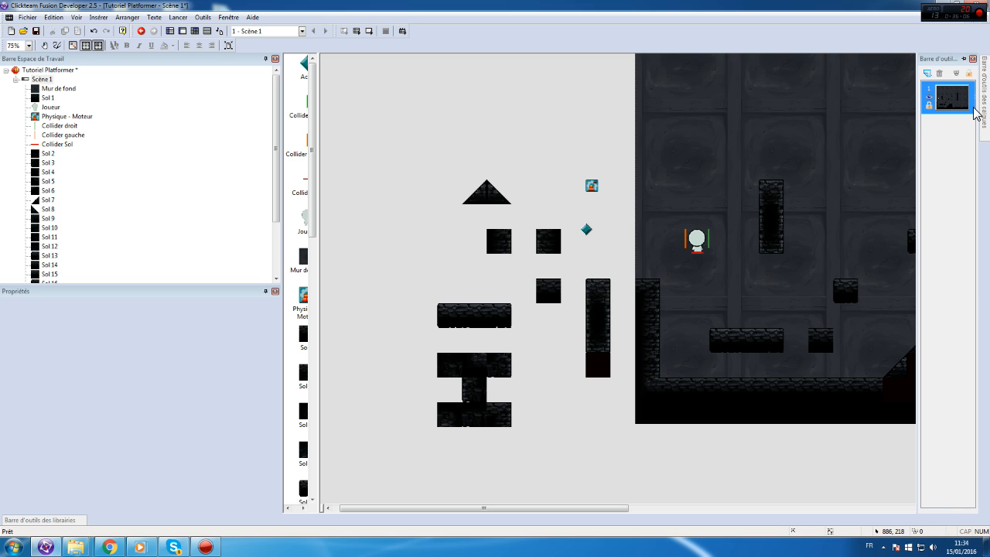
left_click(76, 17)
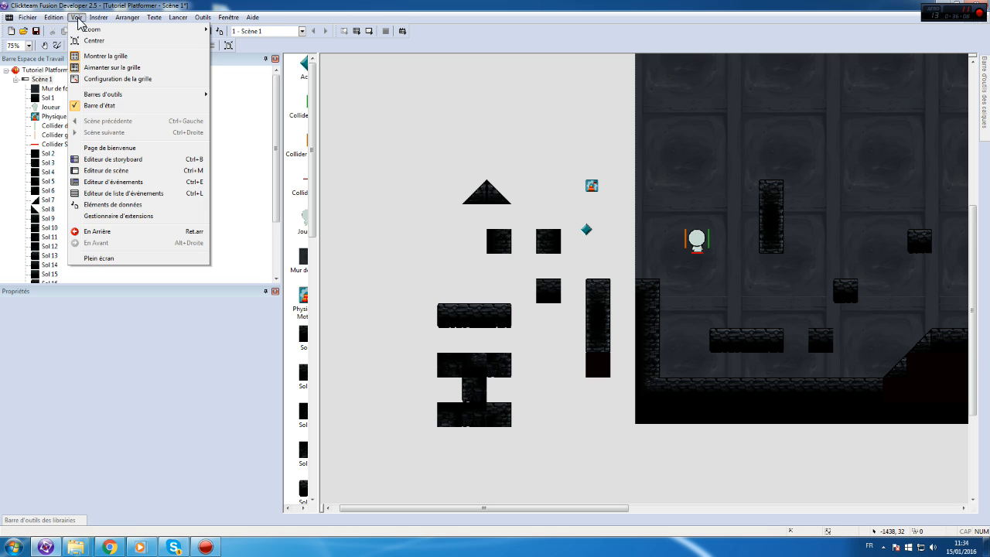
mouse_move(129, 95)
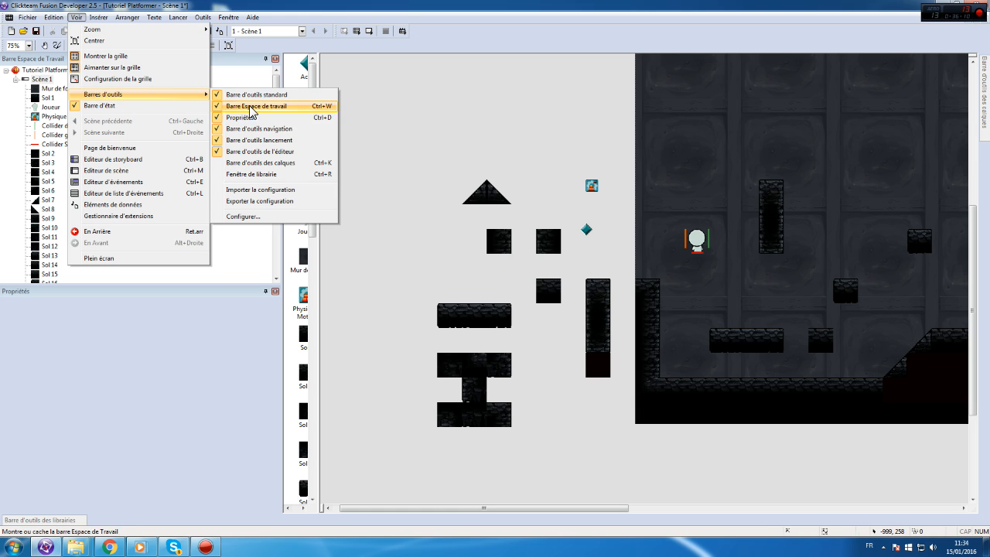
left_click(263, 163)
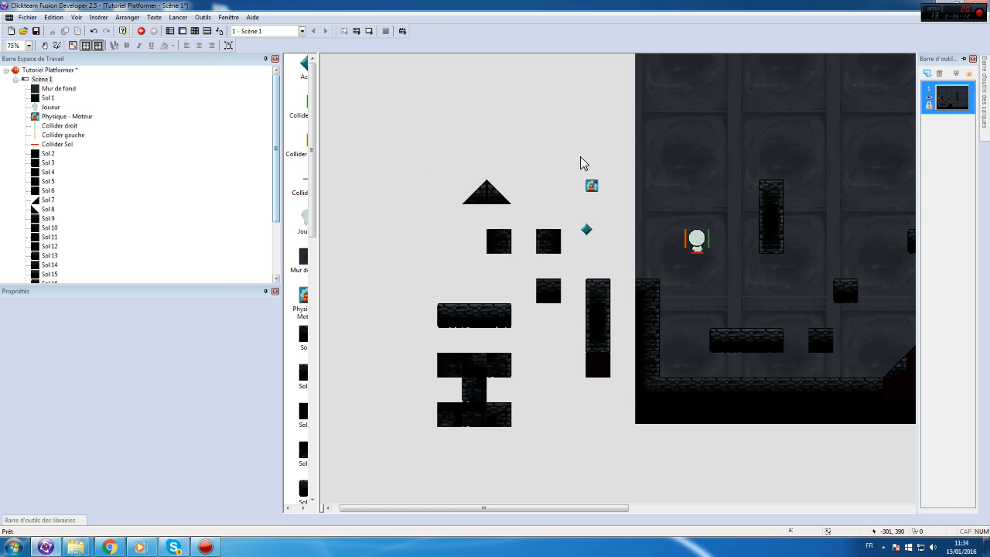
left_click(928, 73)
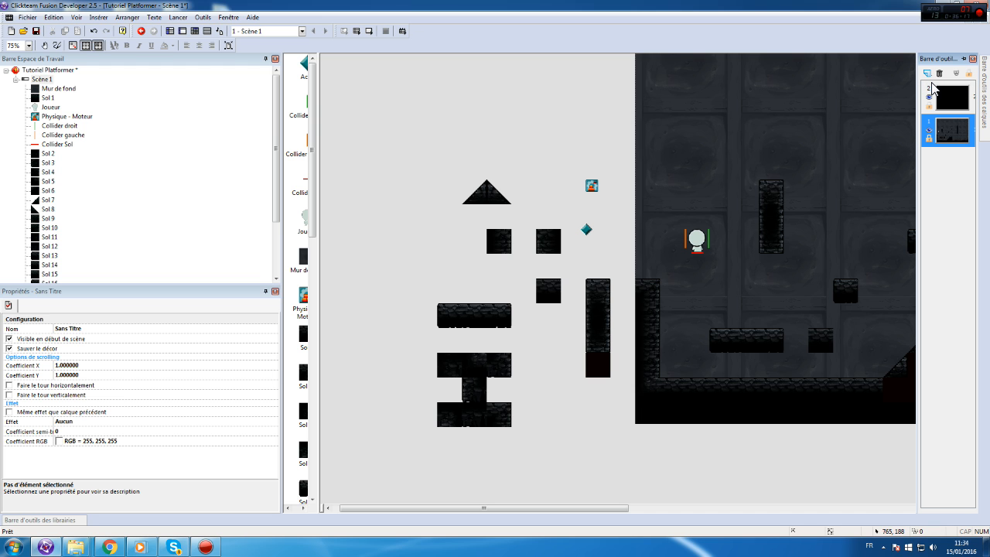
- Move the new empty layer beneath the layer holding the level and name it Decor
left_click(951, 102)
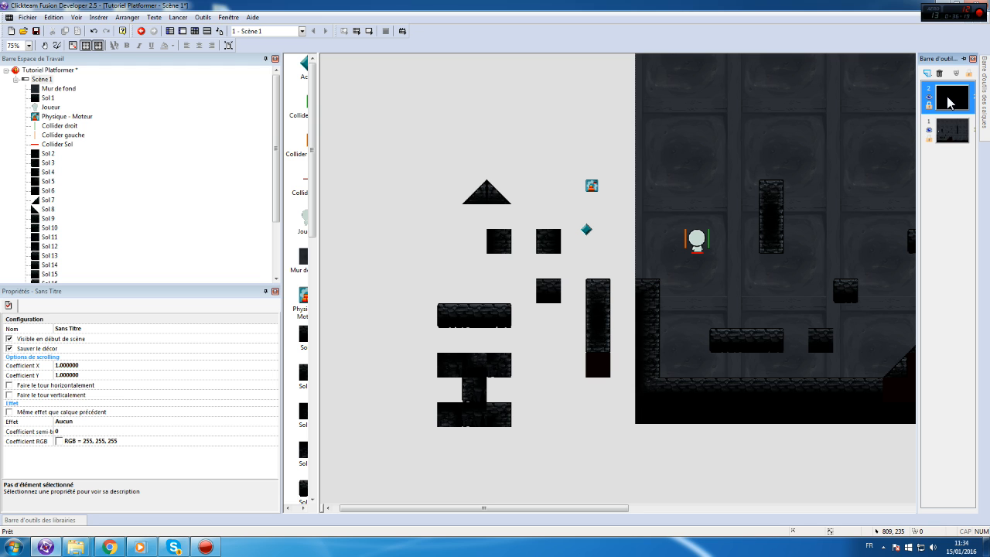
left_click_drag(949, 103, 951, 140)
left_click(103, 329)
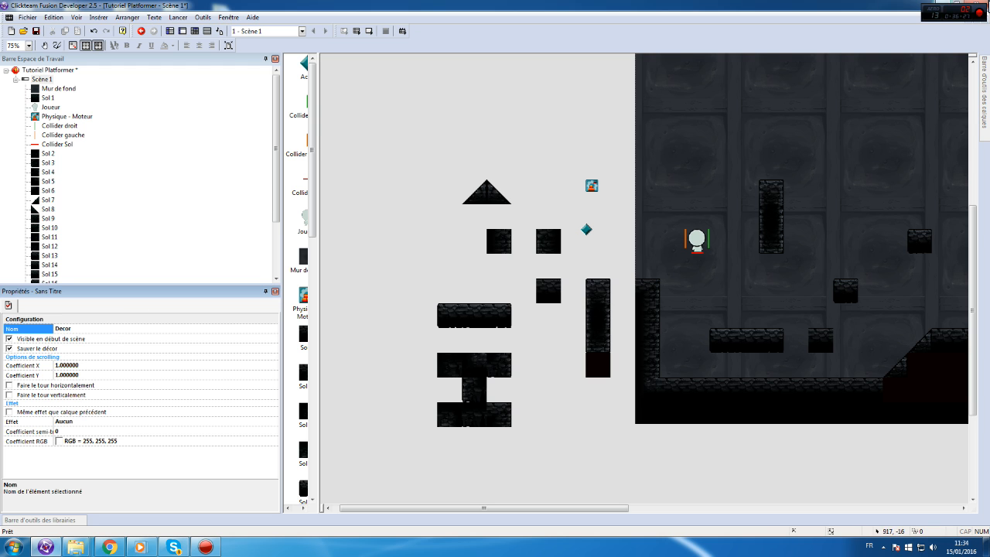
- Select the layer holding the level's objects and name it Jeu
mouse_move(981, 93)
left_click(930, 94)
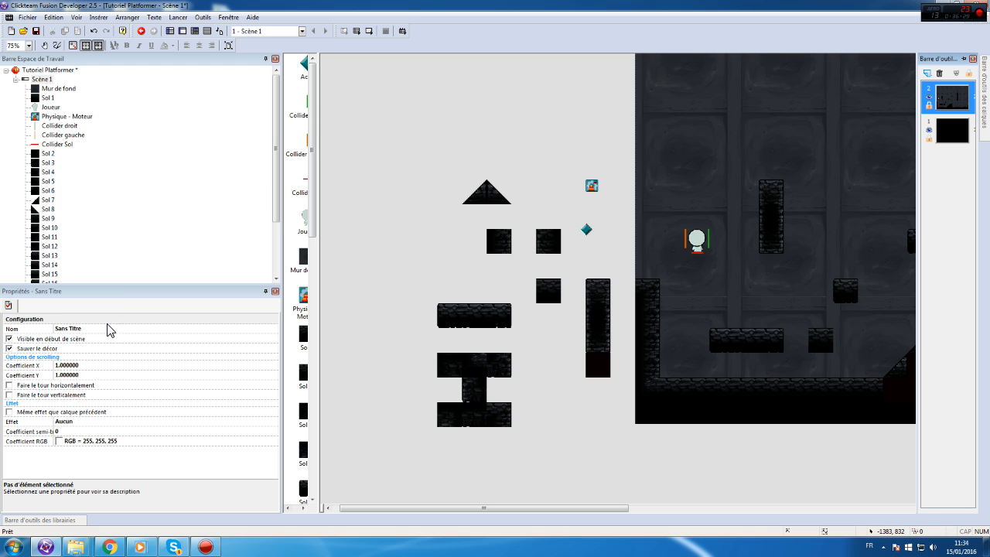
left_click(79, 329)
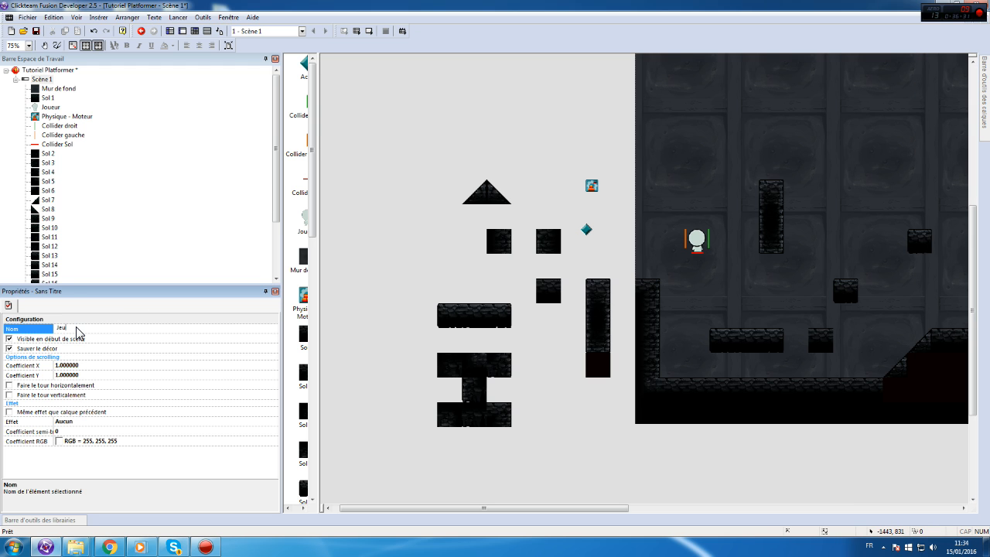
scroll(735, 270, "up", 1)
mouse_move(985, 80)
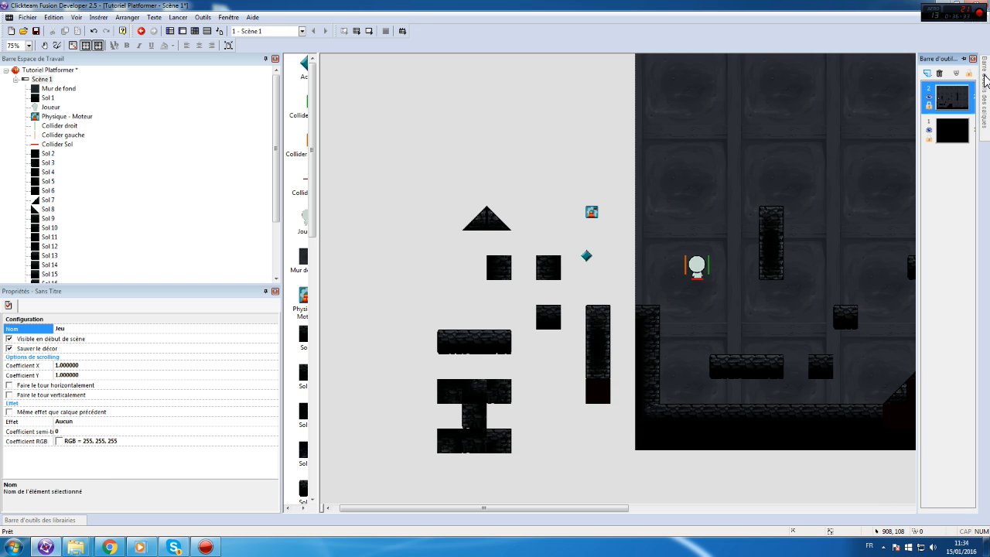
- Select all the Mur de fond tiles across the scene and move them from the Jeu layer to the Decor layer
left_click(965, 60)
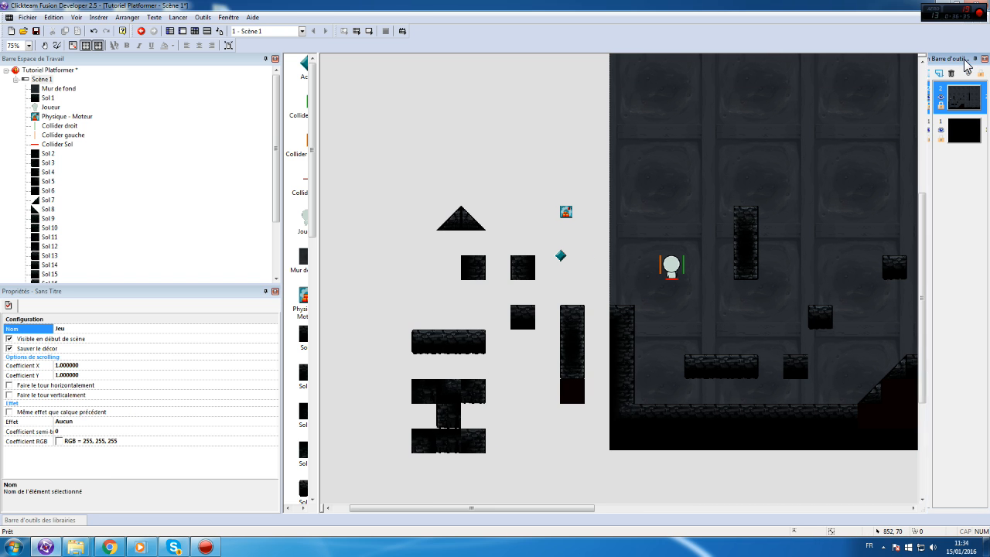
scroll(763, 287, "up", 5)
left_click(688, 243)
scroll(689, 294, "down", 4)
left_click(663, 360, "shift")
left_click(678, 206, "shift")
left_click(705, 291, "shift")
left_click(765, 375, "shift")
left_click(792, 320, "shift")
left_click(797, 234, "shift")
left_click(781, 132, "shift")
left_click(842, 130, "shift")
left_click(851, 226, "shift")
left_click(848, 286, "shift")
left_click(857, 383, "shift")
left_click_drag(583, 508, 769, 509)
left_click(539, 387, "shift")
left_click(534, 325, "shift")
left_click(526, 183, "shift")
left_click(545, 114, "shift")
left_click(590, 198)
left_click(598, 294)
left_click(596, 382)
left_click(696, 372)
left_click(698, 316)
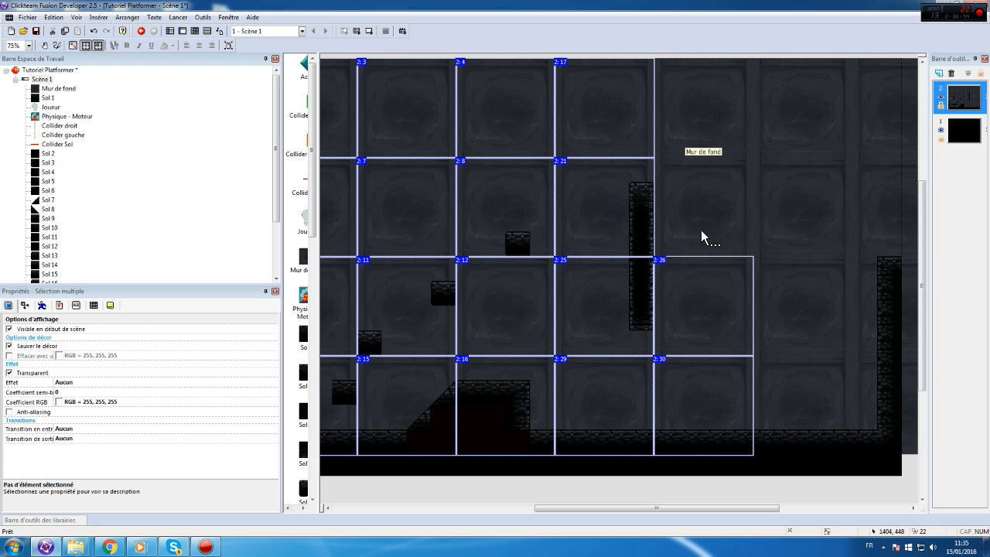
left_click(701, 225)
left_click(712, 105)
left_click(812, 112)
left_click(809, 209)
left_click(786, 337)
left_click(779, 413)
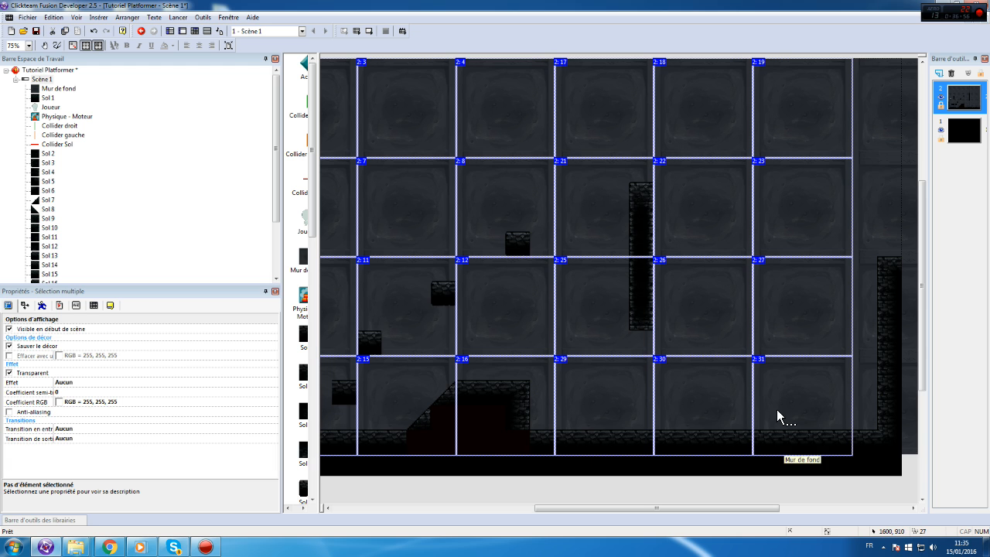
left_click(874, 400)
left_click(875, 279)
left_click(885, 202)
left_click_drag(724, 508, 802, 508)
left_click_drag(980, 179, 964, 133)
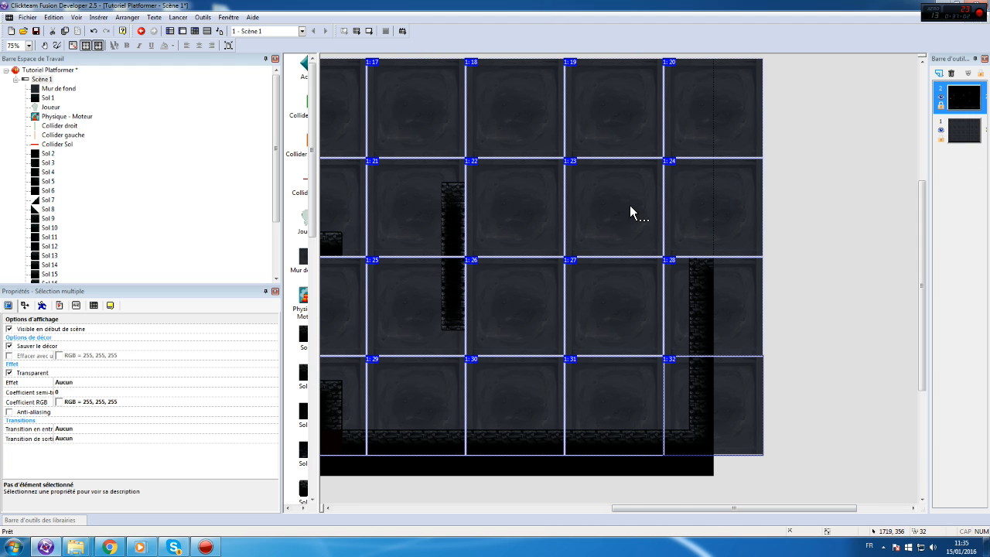
- Lock the Decor layer and test in the scene that the player is selectable while the background wall is not
left_click_drag(732, 508, 523, 489)
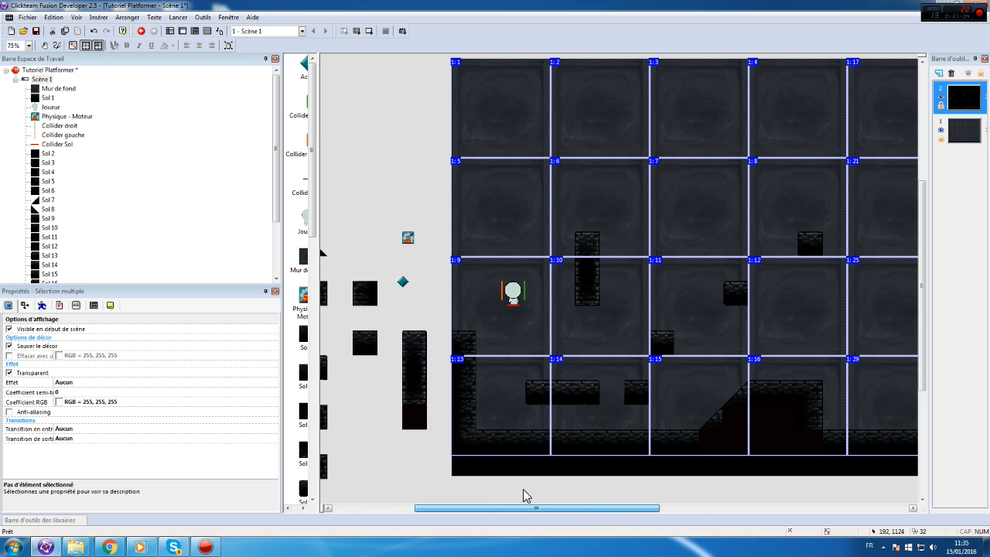
left_click(941, 139)
left_click(513, 298)
left_click(526, 242)
left_click(517, 298)
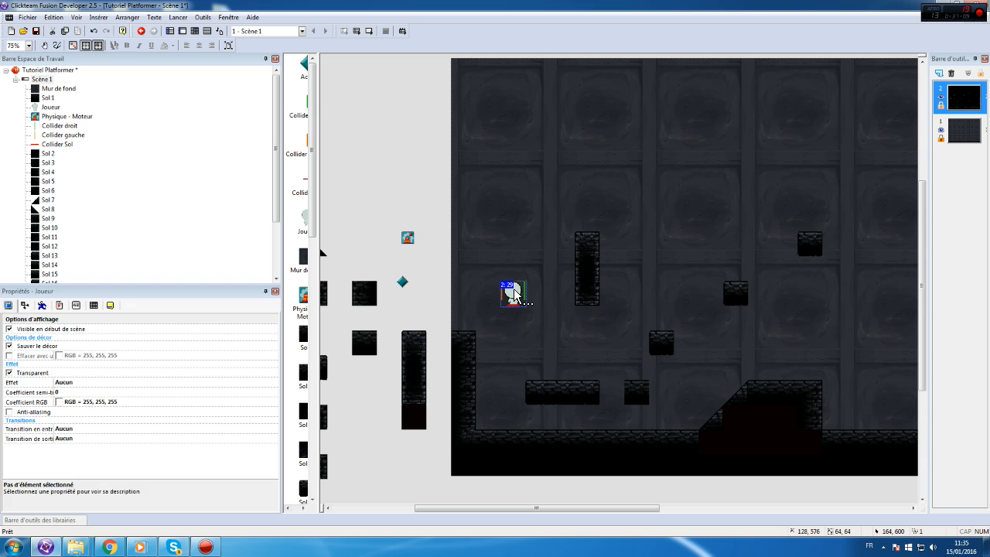
left_click(561, 332)
left_click_drag(735, 178, 479, 163)
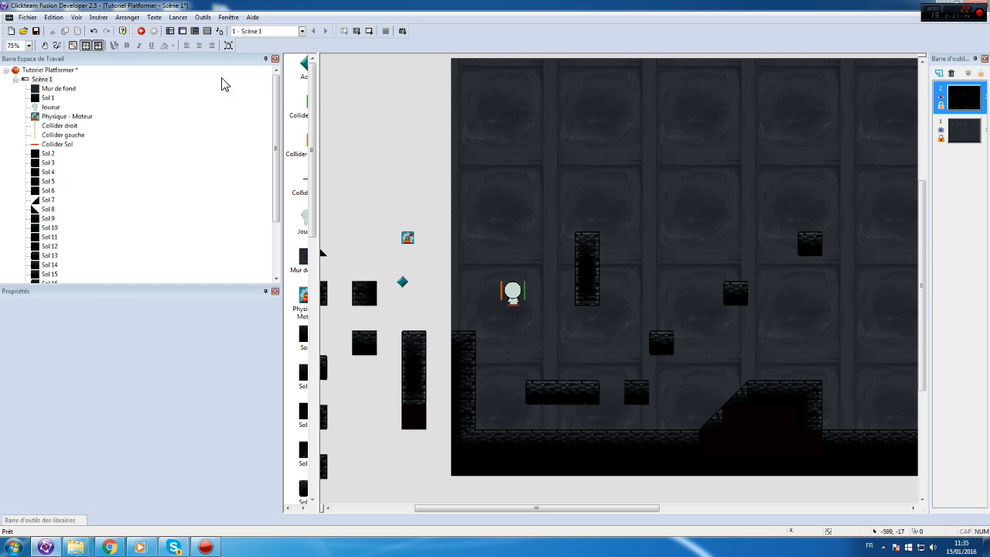
- Rename the new Actif object as Collider Joueur and place it inside the scene, just beside the player
left_click(402, 283)
right_click(403, 285)
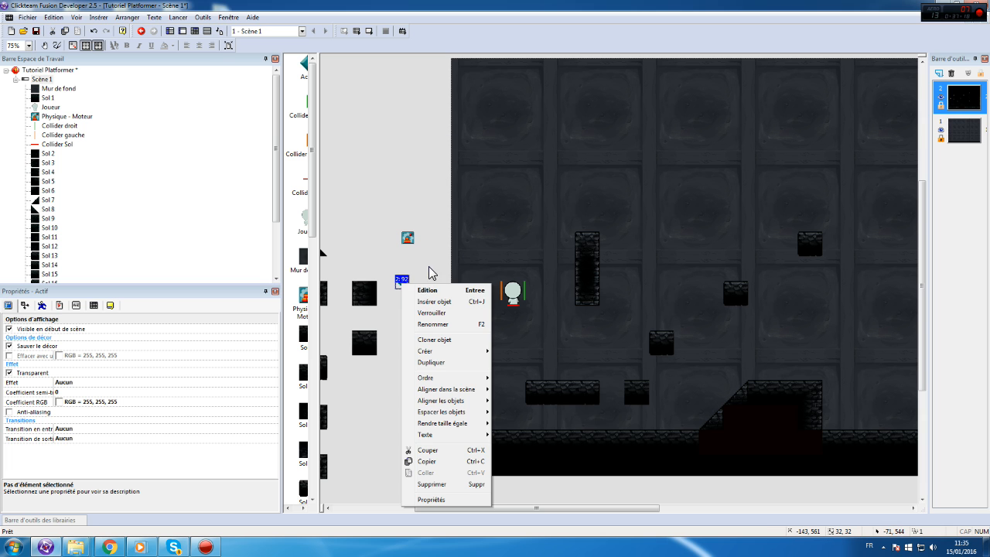
left_click(468, 325)
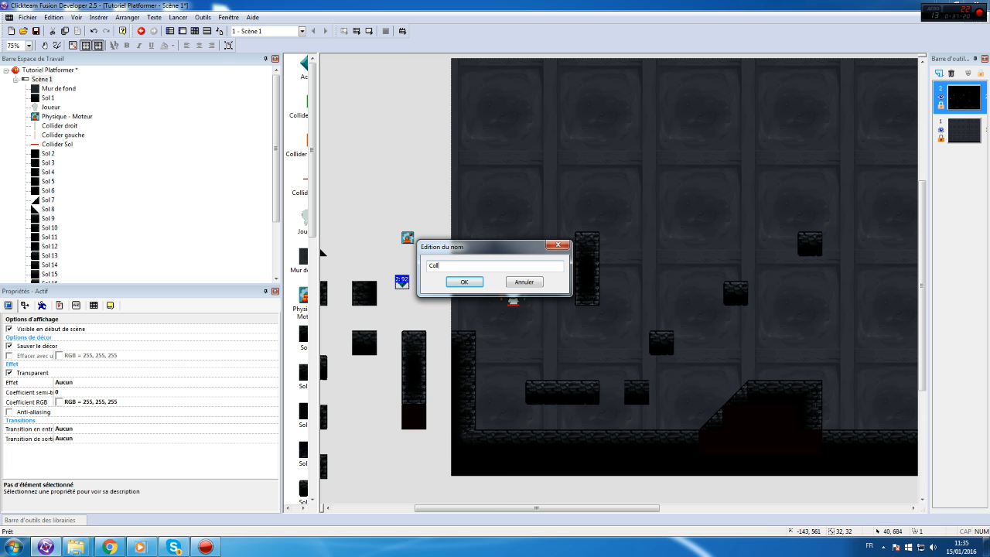
type("Collider Joueur")
key("Return")
left_click(425, 291)
left_click_drag(403, 285, 487, 293)
- Clone the Joueur object with 2 rows and 1 column, and open the clone's movement properties
left_click(513, 292)
right_click(513, 295)
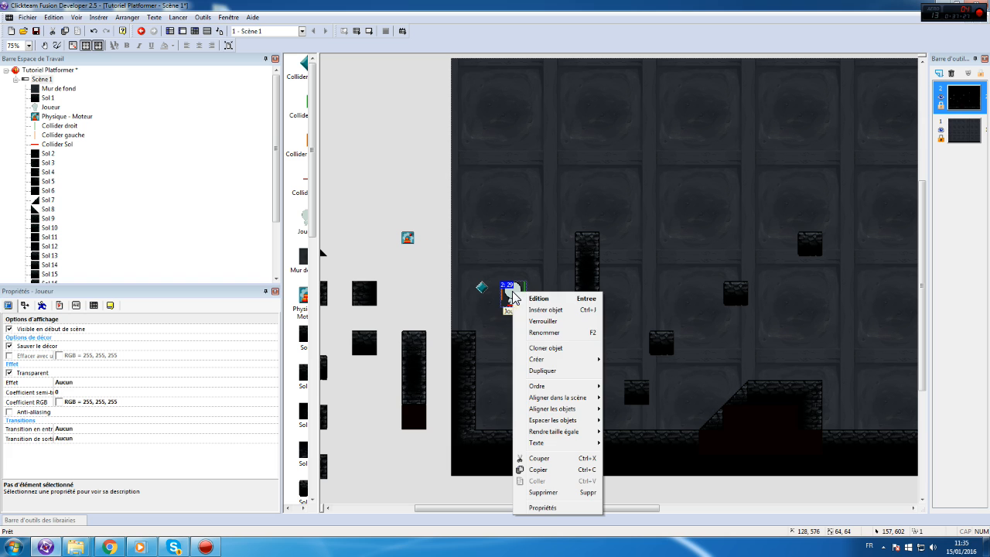
left_click(569, 349)
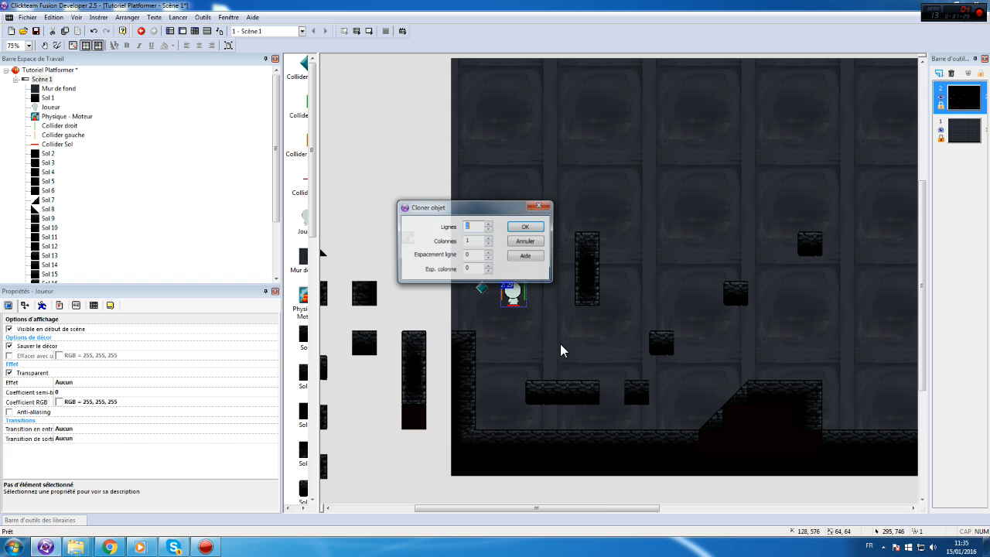
type("2")
left_click(526, 229)
left_click(517, 314)
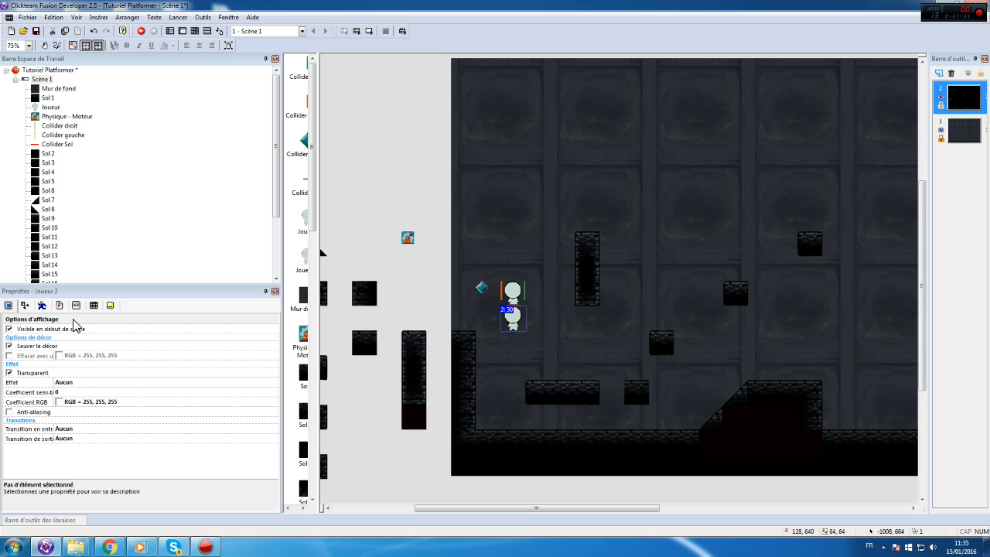
left_click(42, 305)
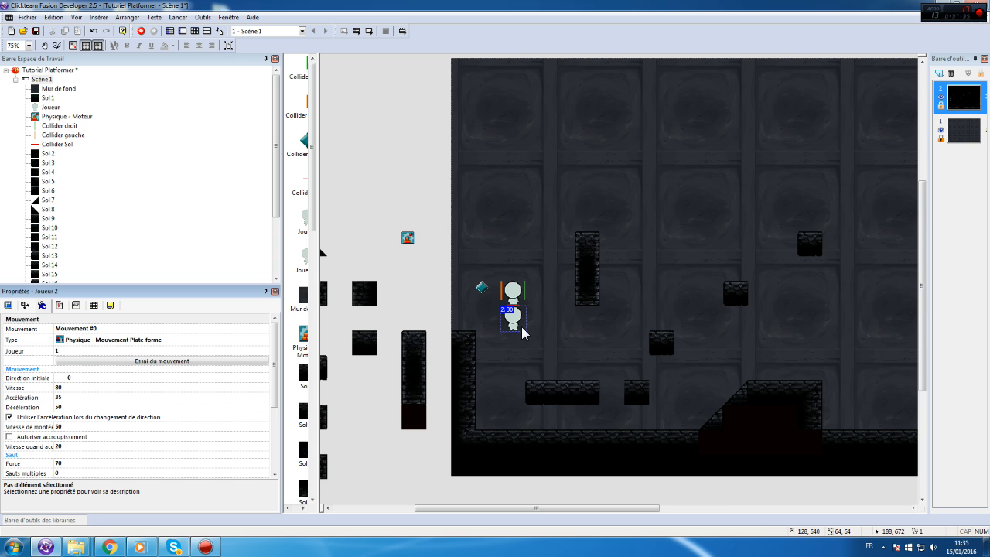
- Delete the diamond-shaped object beside the player and rename the cloned player Collider Joueur
right_click(481, 291)
left_click(481, 293)
left_click(512, 317)
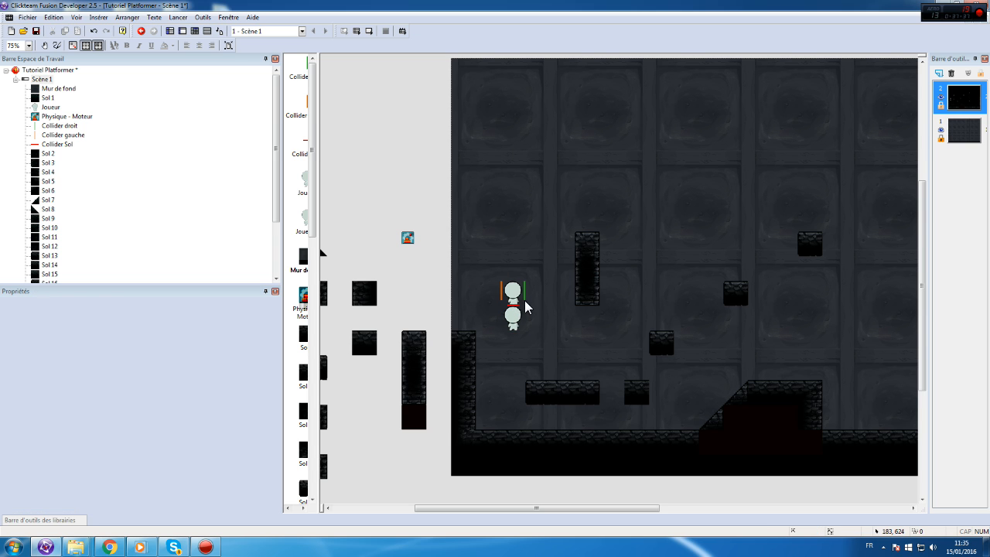
right_click(514, 316)
left_click(576, 134)
type("C")
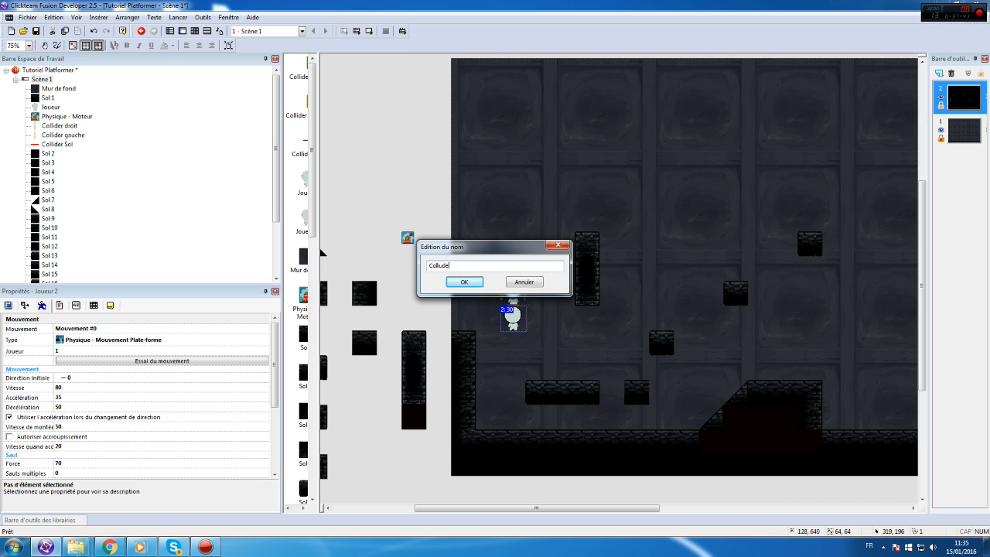
type("ollider Joueur")
key("Return")
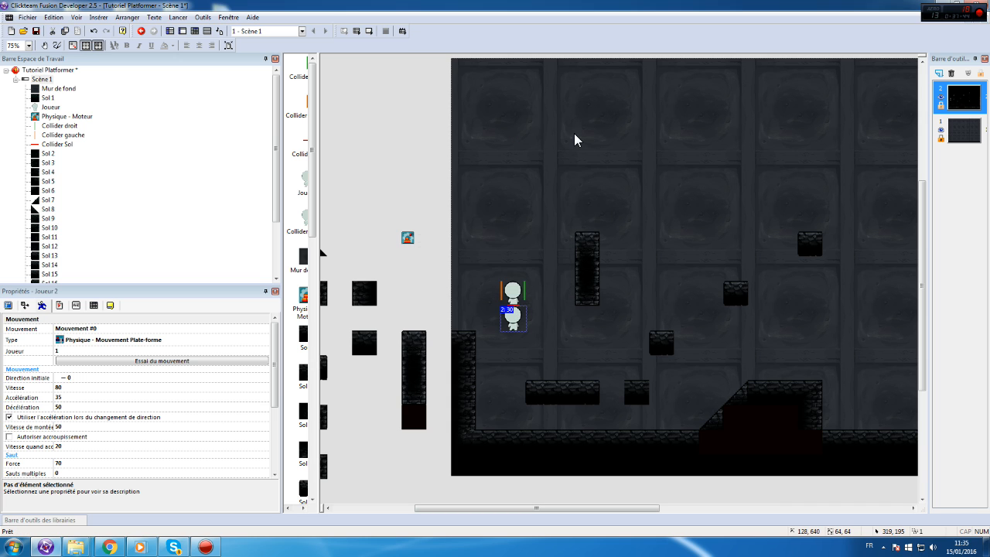
- Clear the first Arrêté frame of Collider Joueur and draw an upright red-outlined rectangle reaching the bottom of the canvas
double_click(512, 323)
scroll(471, 259, "down", 2)
left_click(482, 326)
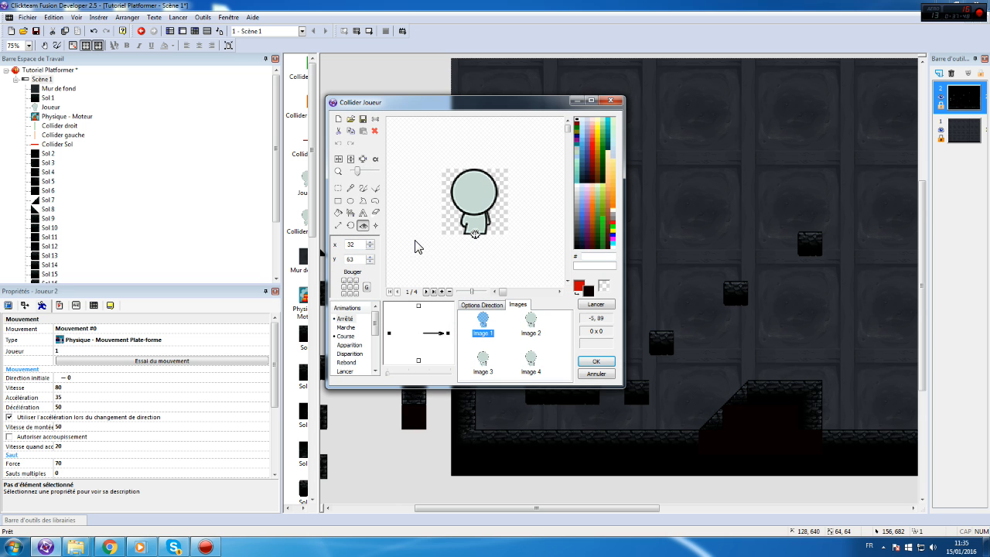
left_click(339, 119)
left_click(338, 201)
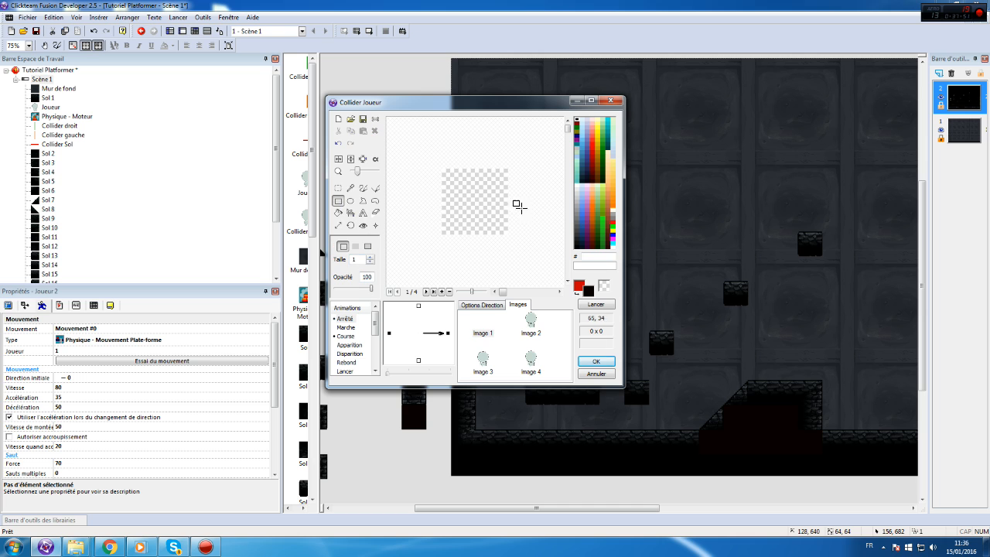
left_click(577, 296)
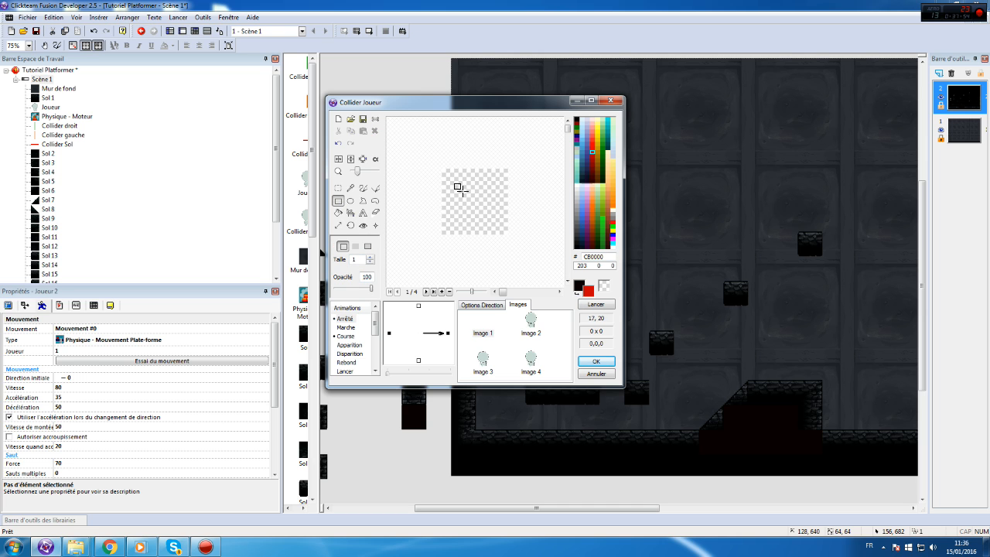
left_click_drag(461, 187, 490, 234)
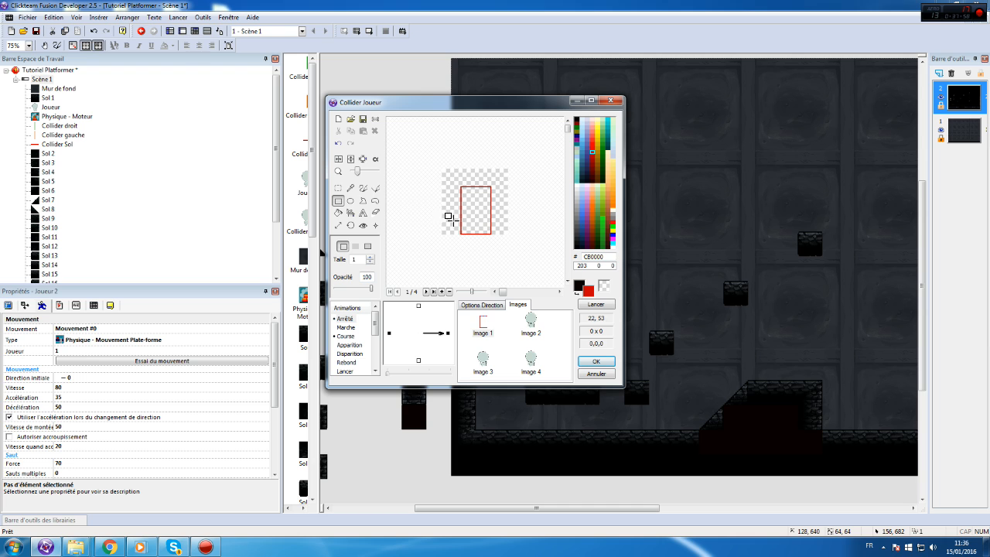
- Fill the inside of the rectangle with the teal colour 009B9B
left_click(337, 214)
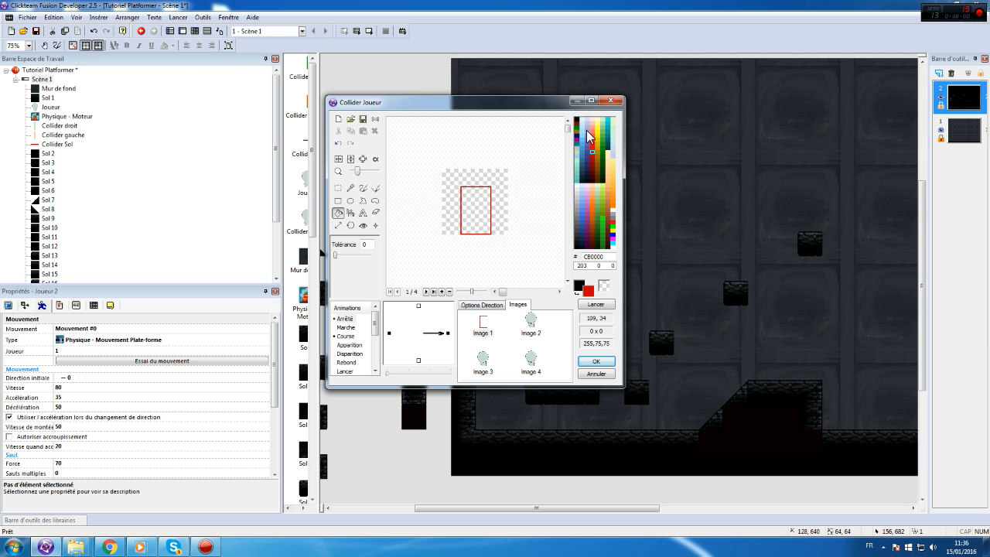
left_click(577, 160)
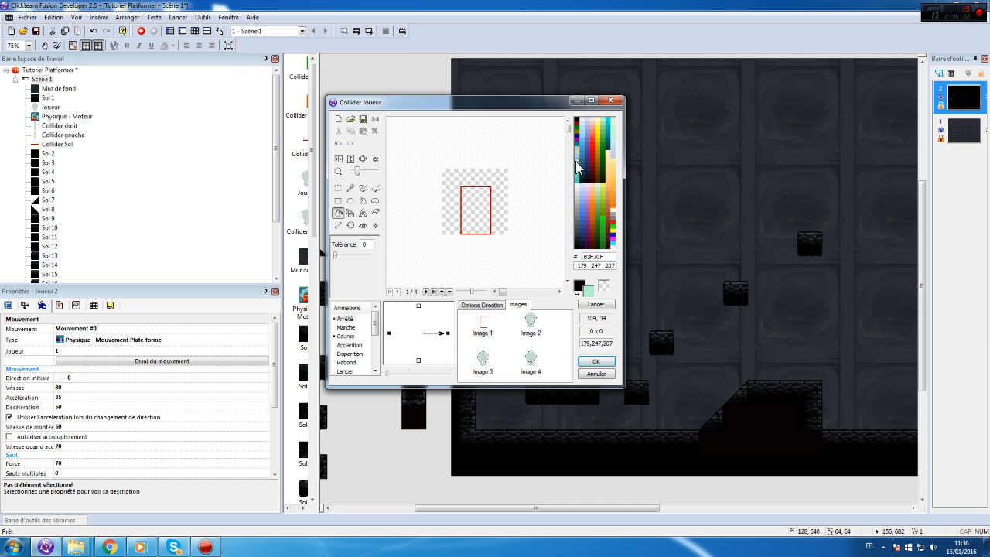
left_click(609, 131)
left_click(482, 196)
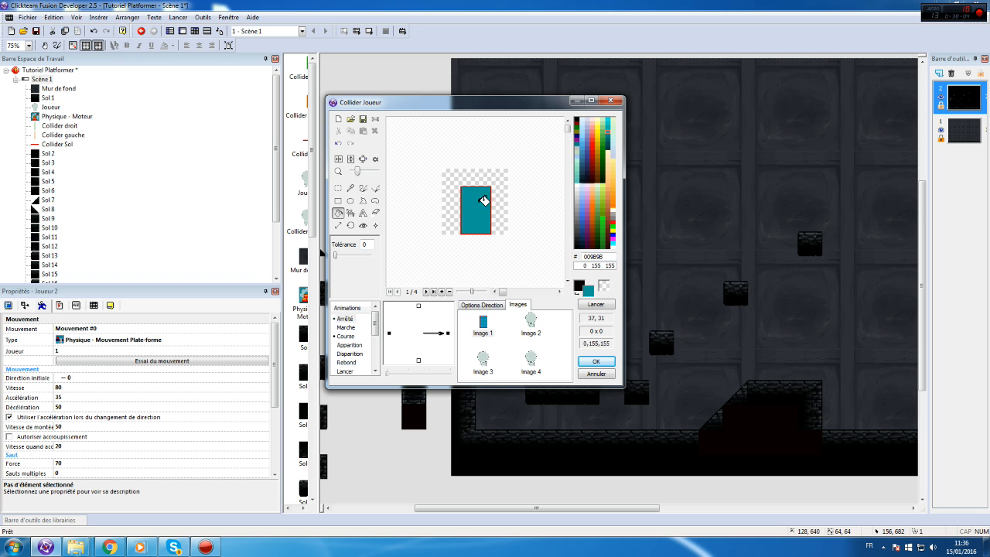
- Delete images 2 to 4 of the right-facing Arrêté animation and show the hot spot of the remaining frame
left_click(523, 336)
left_click(531, 372, "shift")
key("Delete")
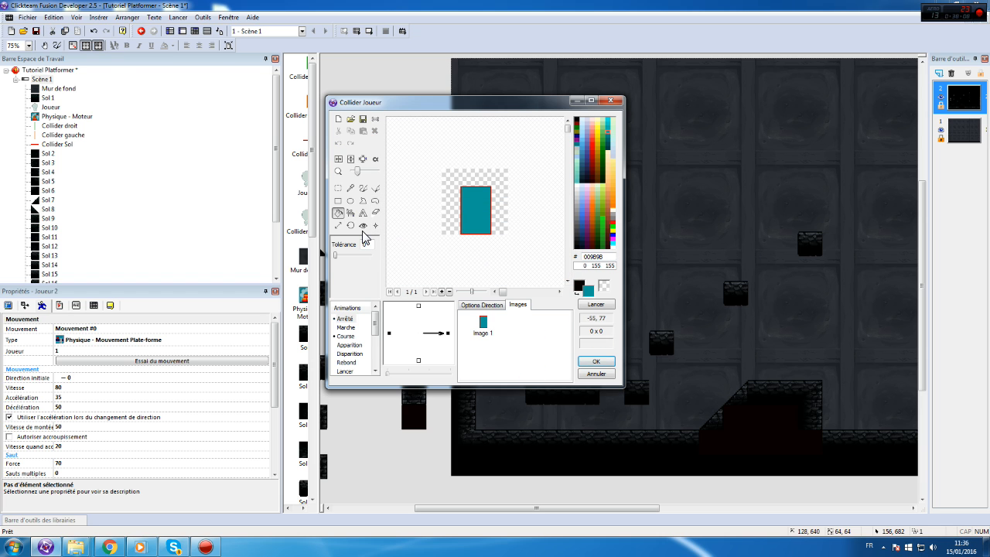
left_click(363, 225)
left_click(482, 319)
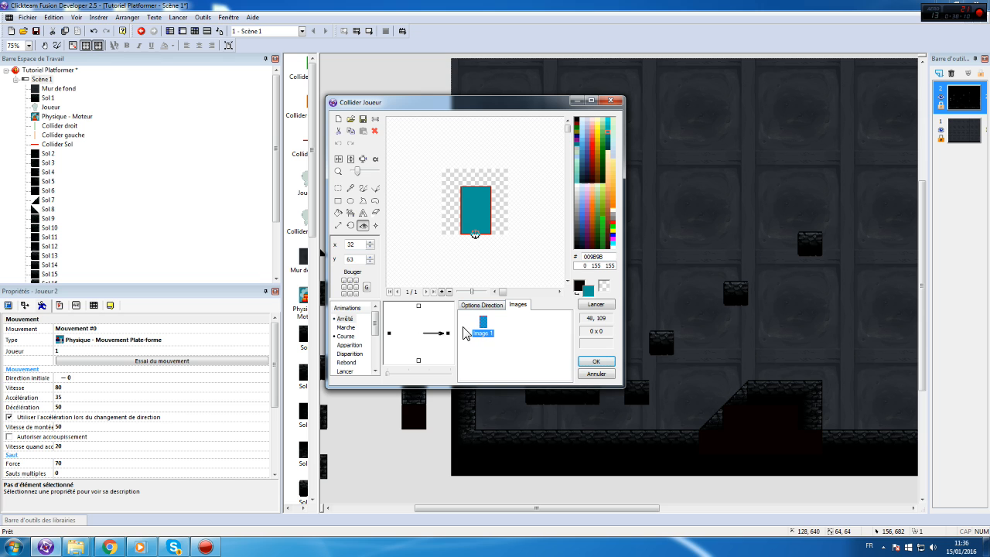
- Create the opposite direction of the Arrêté animation, overwriting the existing one, and flip the left-facing direction vertically
right_click(447, 332)
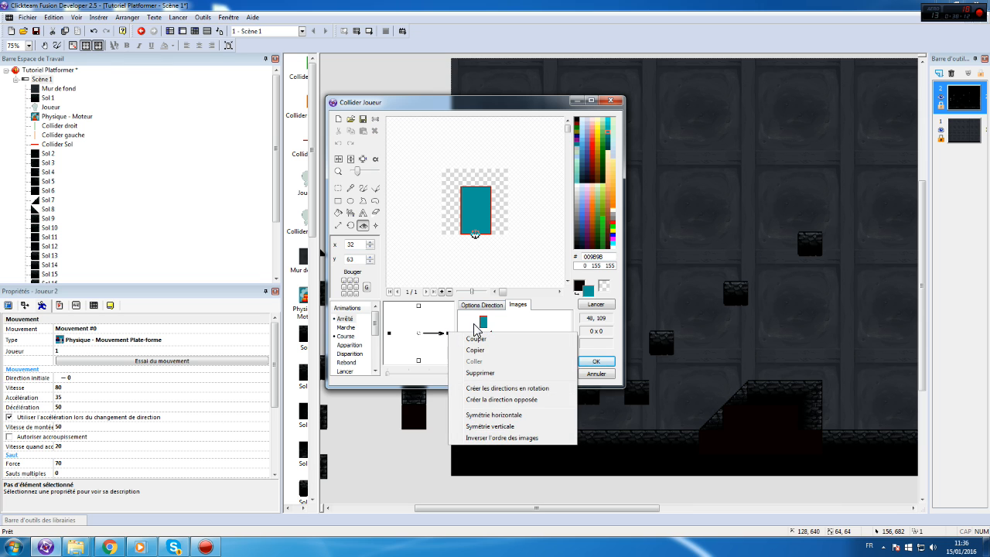
left_click(474, 325)
right_click(448, 334)
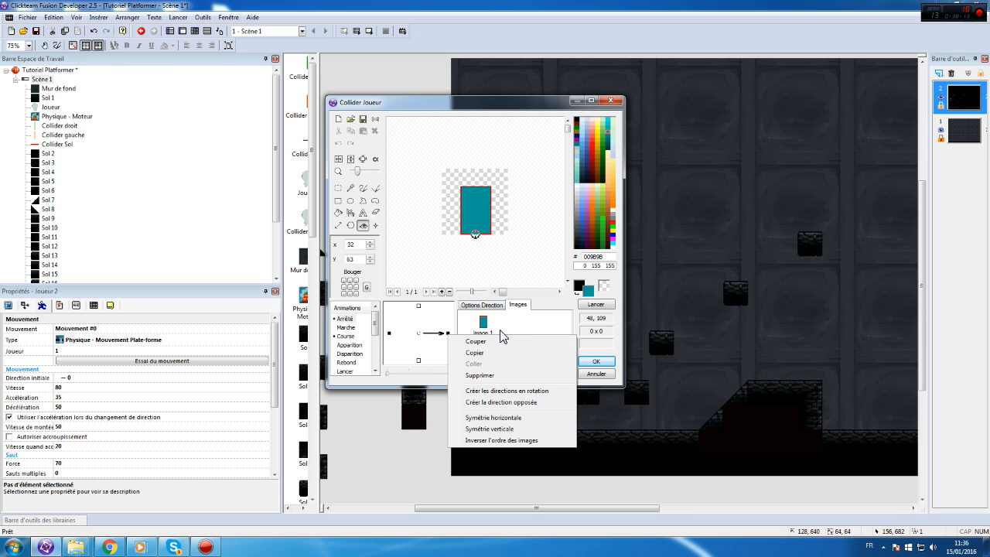
left_click(512, 416)
left_click(513, 270)
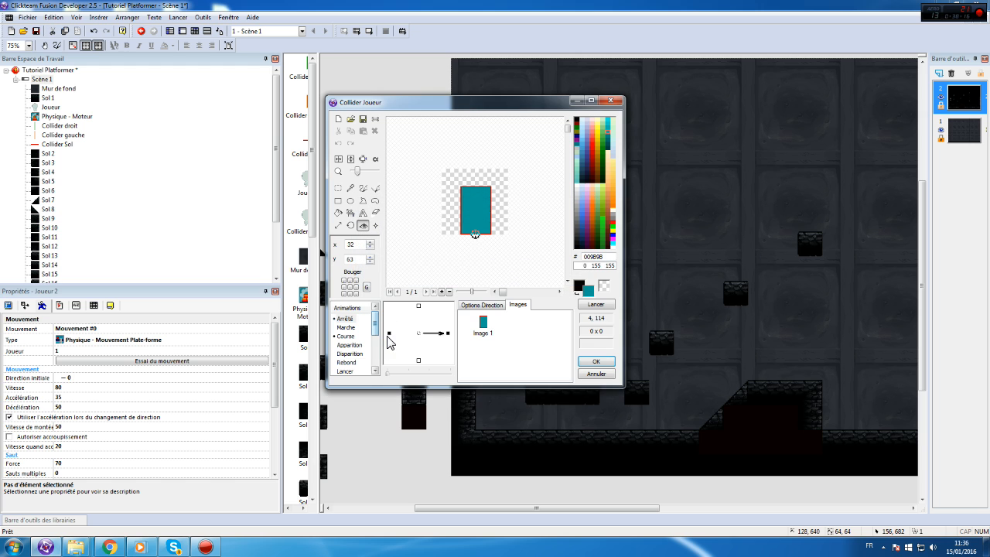
right_click(390, 334)
left_click(443, 429)
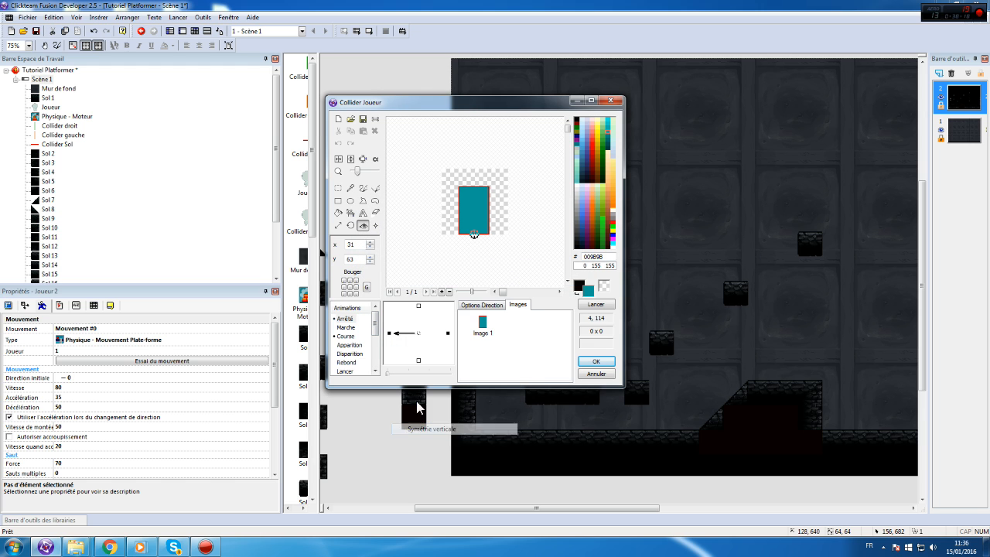
- Replace the six right-facing Course frames with the teal rectangle frame of the Arrêté animation
left_click(341, 337)
left_click(345, 319)
left_click(448, 333)
left_click(345, 337)
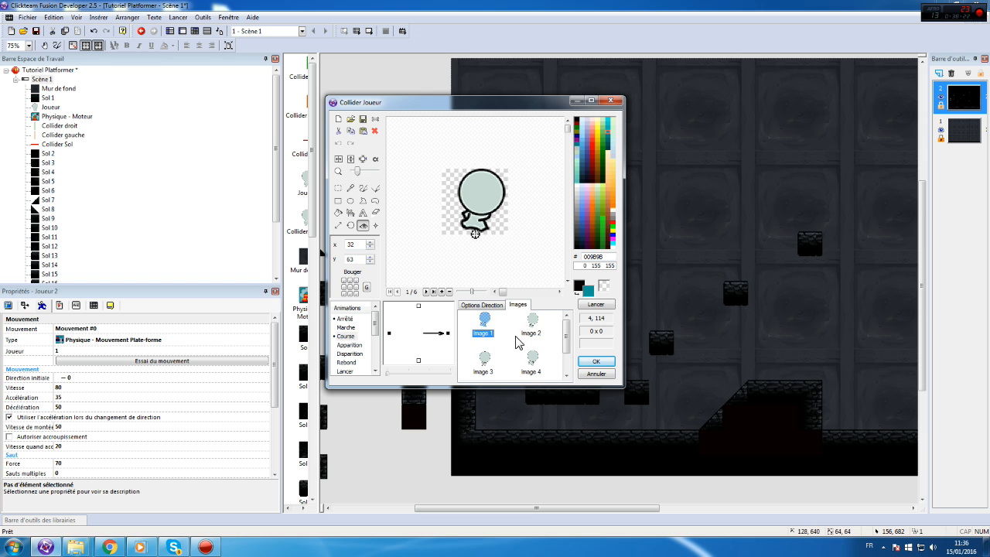
scroll(531, 367, "down", 2)
left_click(531, 365, "shift")
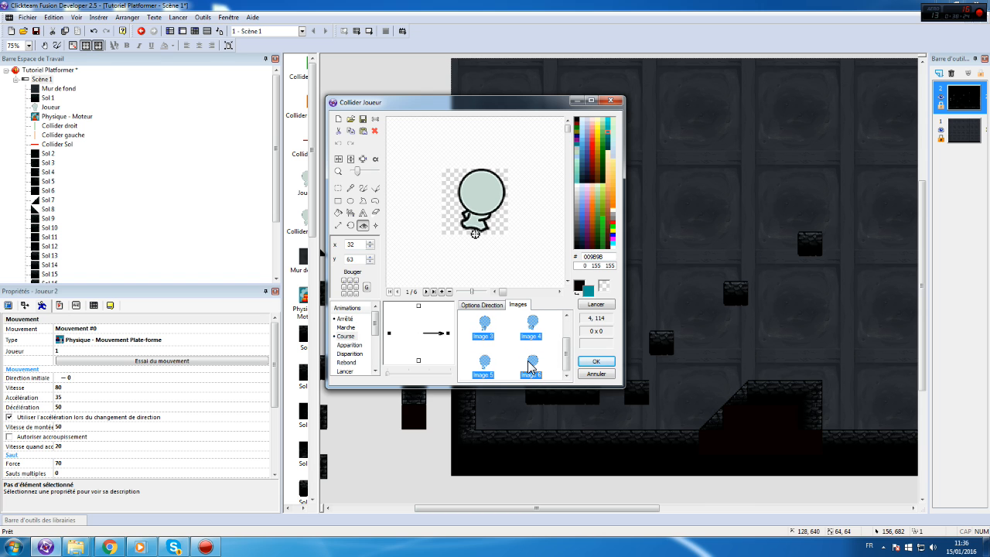
key("Delete")
left_click(479, 333)
key("Delete")
key("Return")
- Create the opposite direction of the Course animation, overwriting the existing one, and flip the left-facing direction vertically
right_click(447, 336)
left_click(504, 413)
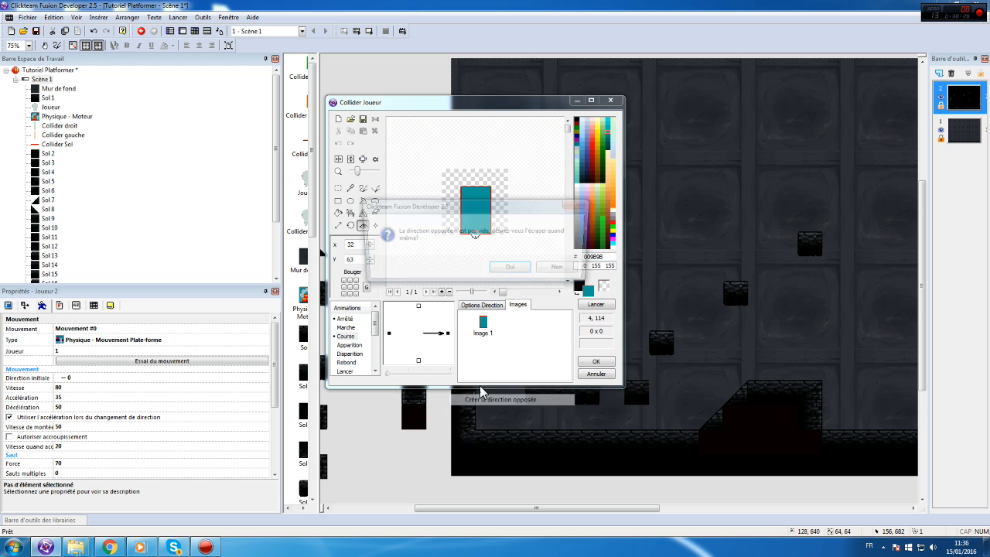
key("Return")
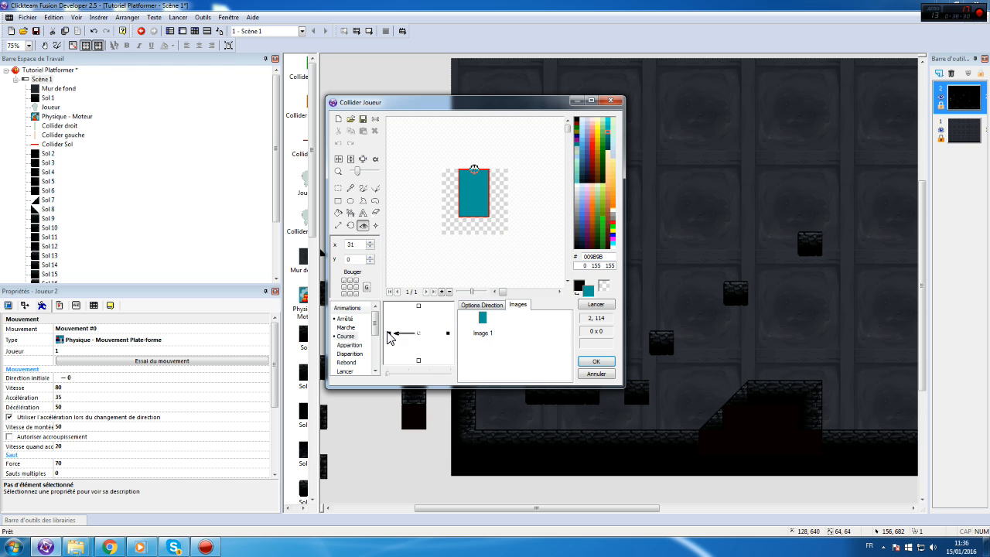
right_click(389, 332)
left_click(443, 427)
scroll(352, 340, "down", 2)
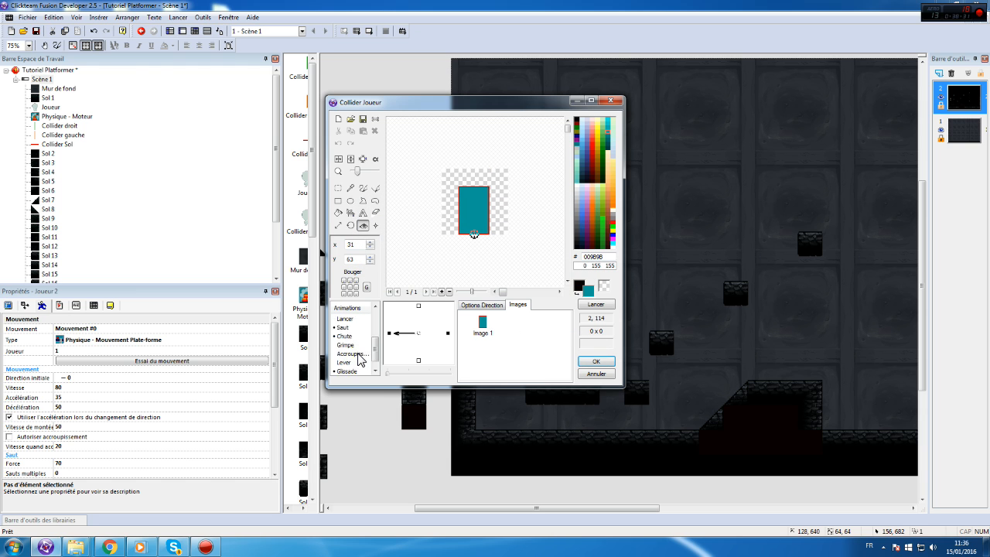
scroll(364, 361, "up", 1)
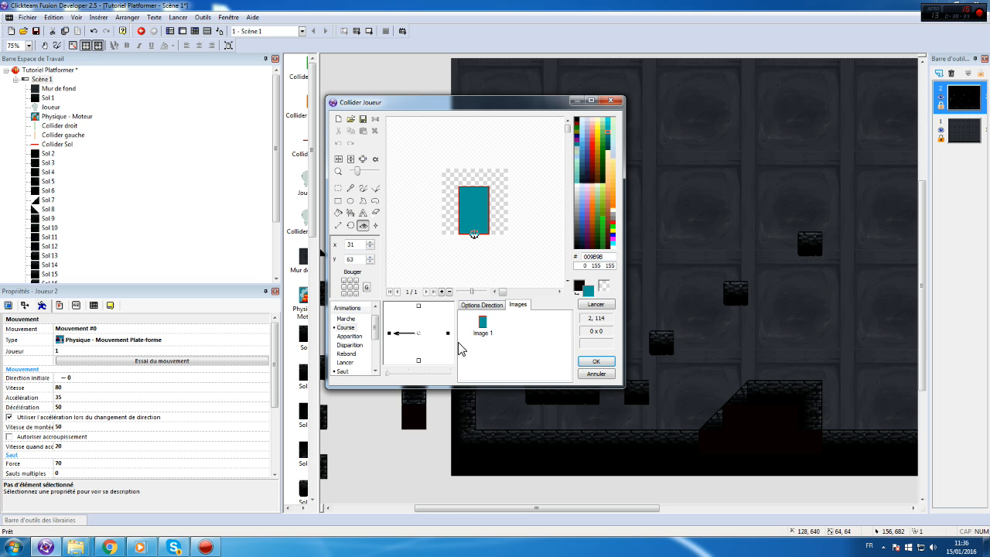
- Replace the right-facing Saut frame with the teal rectangle frame copied from the right-facing Course animation
left_click(446, 334)
left_click(481, 331)
scroll(350, 363, "down", 2)
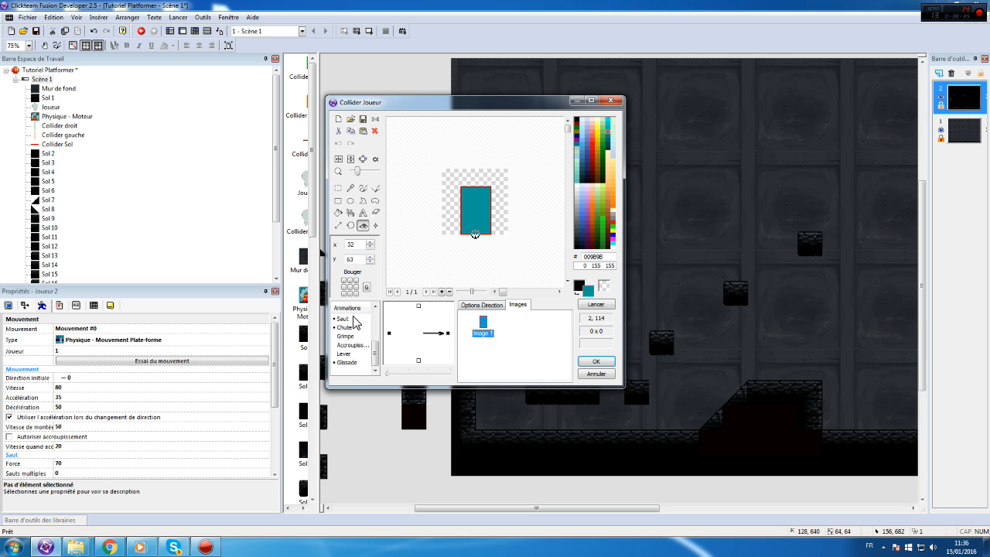
left_click(348, 316)
left_click(537, 338)
key("ctrl+v")
left_click(492, 329)
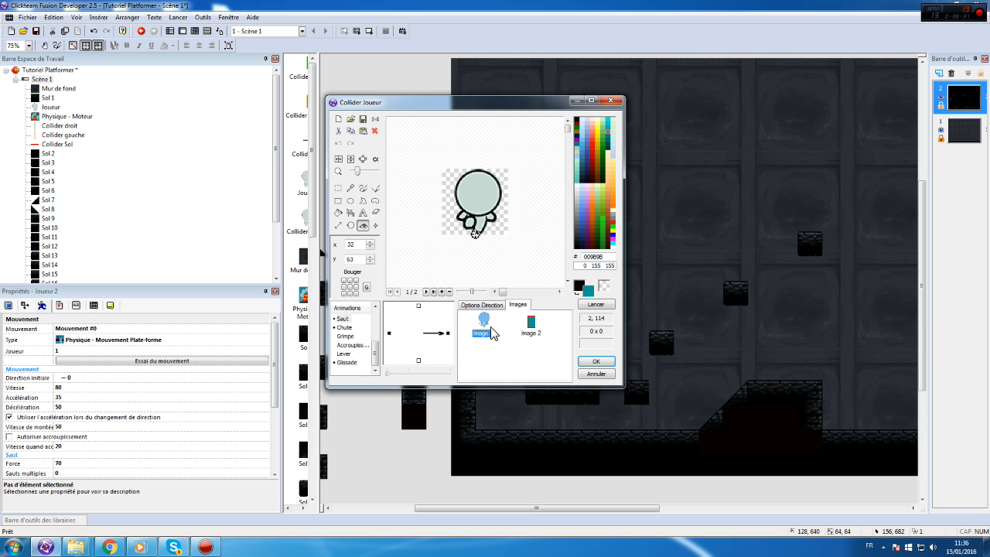
key("Delete")
key("Return")
- Create the opposite direction of the Saut animation, overwriting the existing one, and flip the left-facing direction vertically
right_click(451, 334)
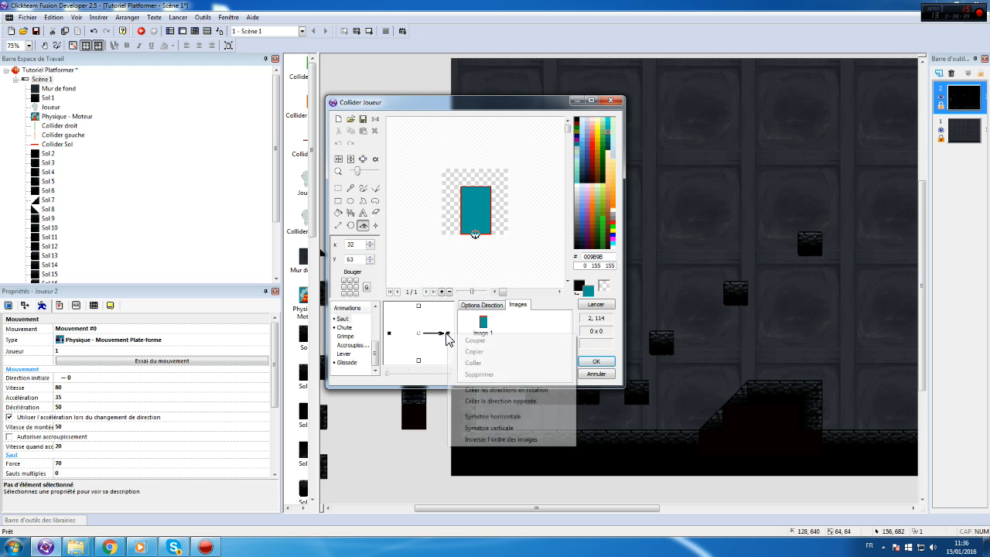
left_click(515, 406)
left_click(514, 270)
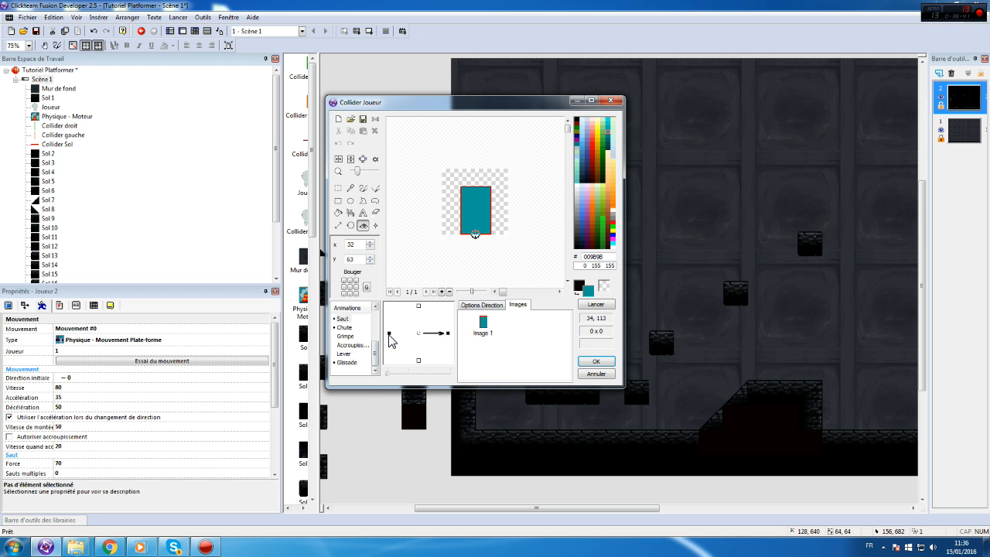
right_click(390, 335)
left_click(450, 418)
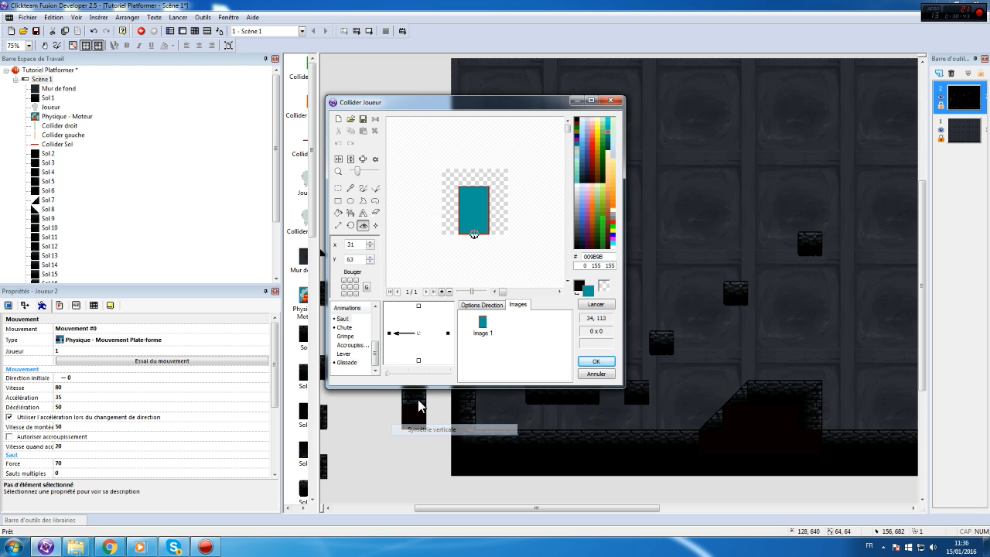
- Give the Chute animation the teal rectangle in both directions, overwriting its opposite direction and flipping the left-facing one vertically
left_click(344, 327)
left_click(448, 333)
right_click(449, 330)
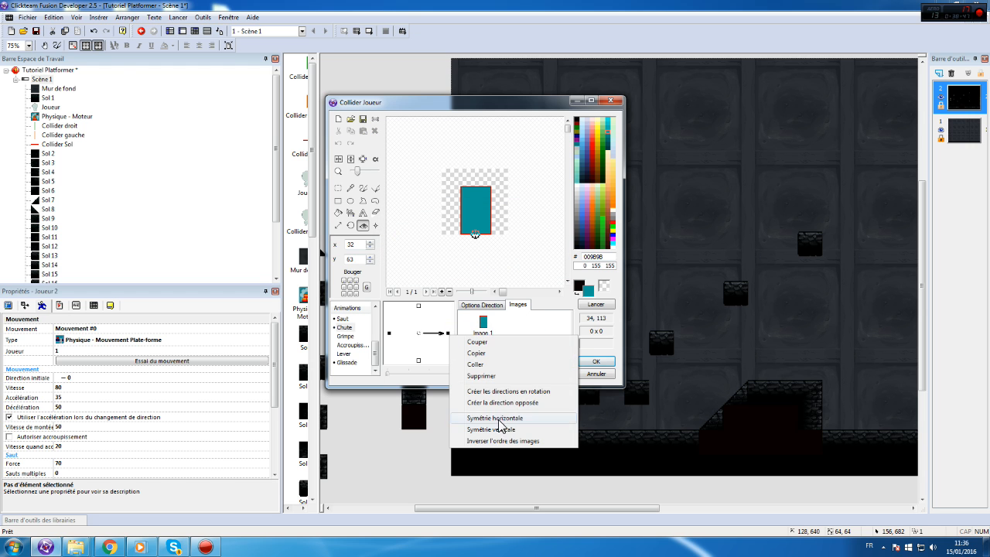
left_click(503, 403)
left_click(511, 267)
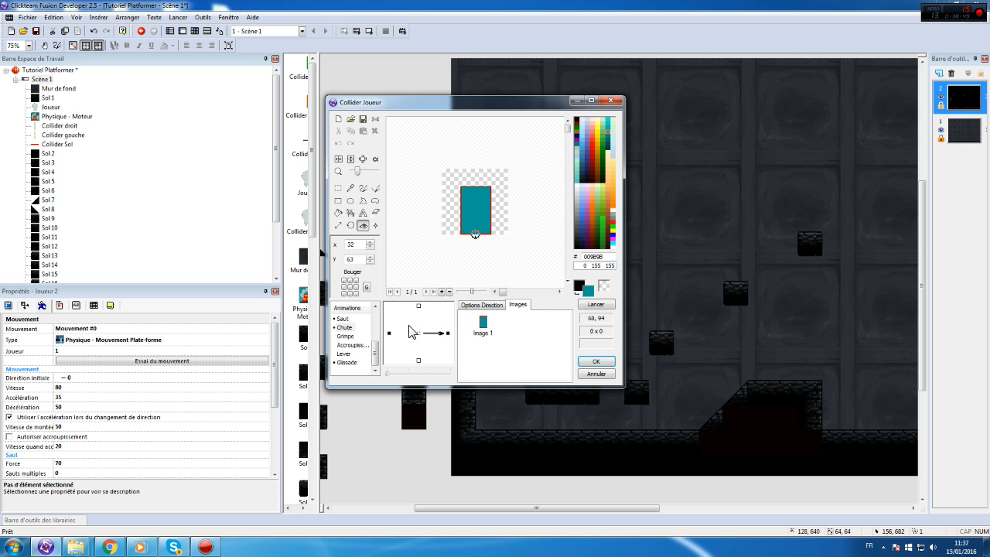
left_click(389, 333)
right_click(390, 332)
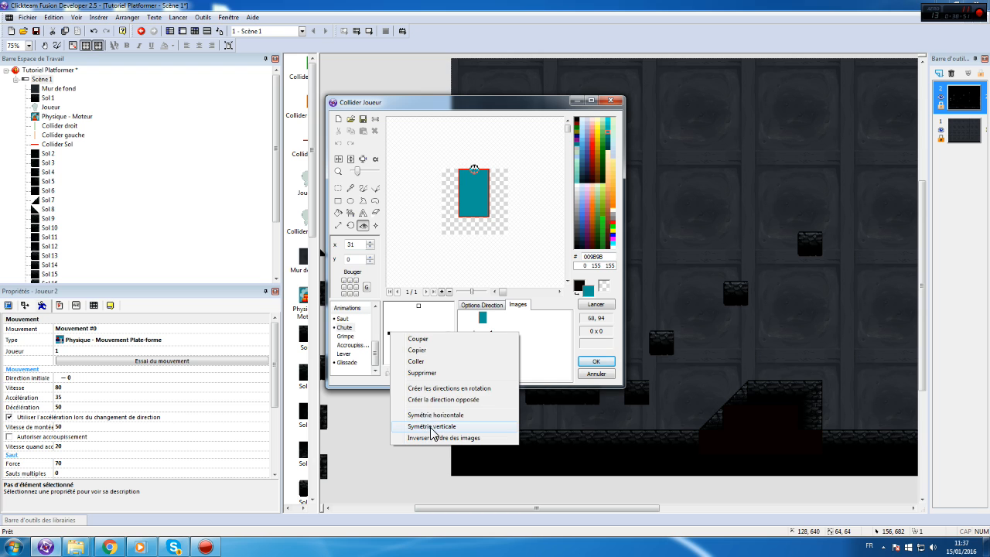
left_click(432, 427)
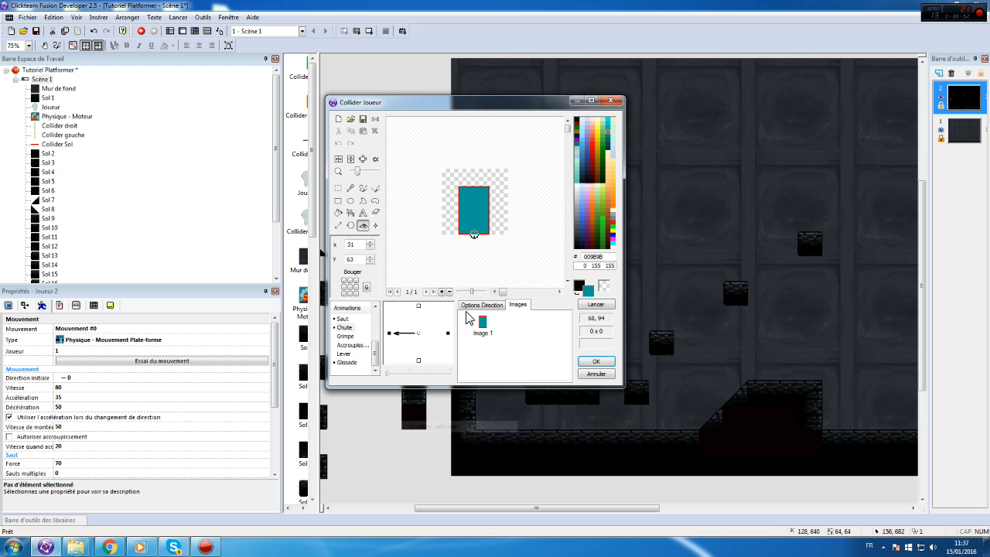
- Paste the teal rectangle frame into the right-facing Glissade animation and show the original frame's hot spot
left_click(347, 363)
left_click(448, 333)
left_click(484, 333)
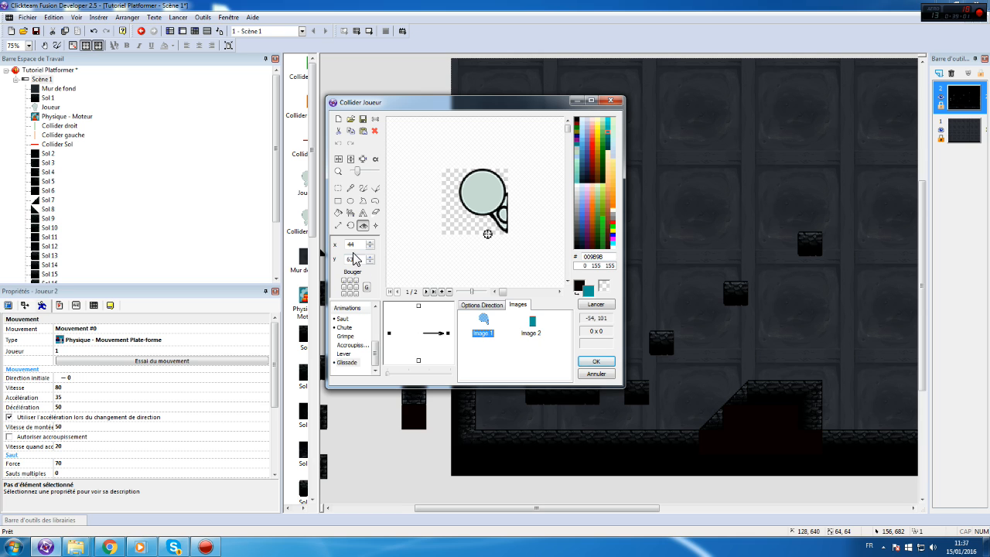
left_click(533, 331)
type("44")
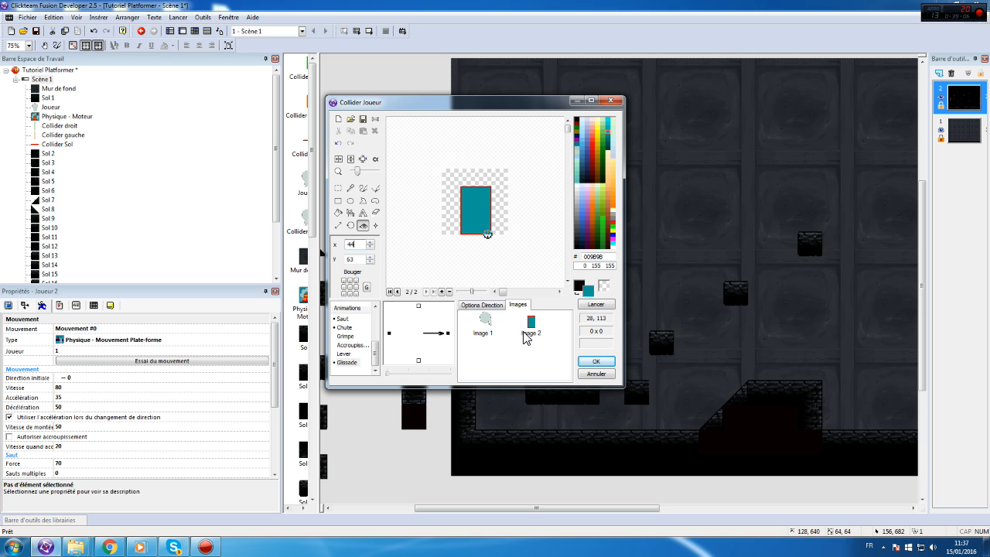
key("Delete")
key("Return")
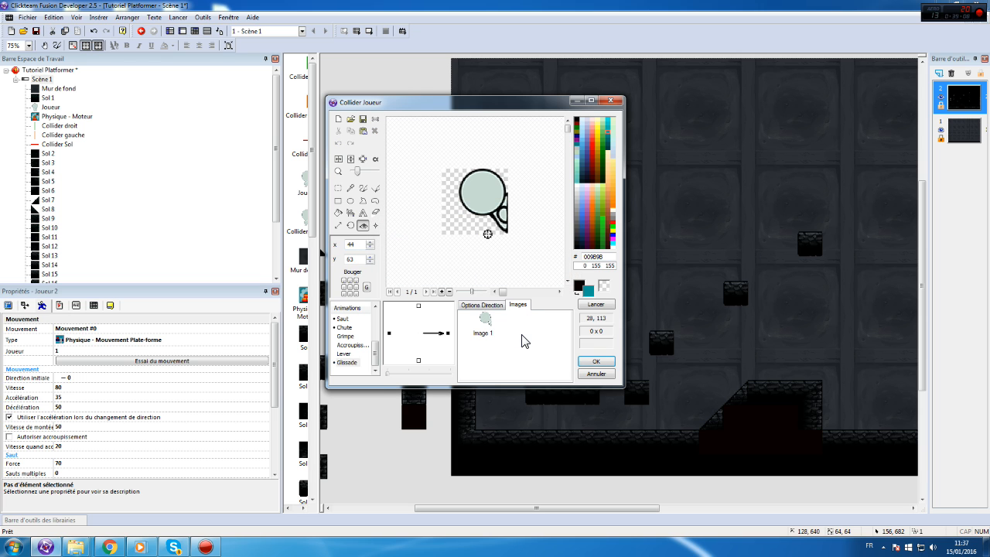
- Replace the remaining right-facing Glissade character frame with the teal rectangle frame
left_click(480, 322)
key("Delete")
key("Return")
- Create the opposite Glissade direction, overwriting the existing one, flip the left-facing direction vertically, and accept the Collider Joueur animations
right_click(451, 340)
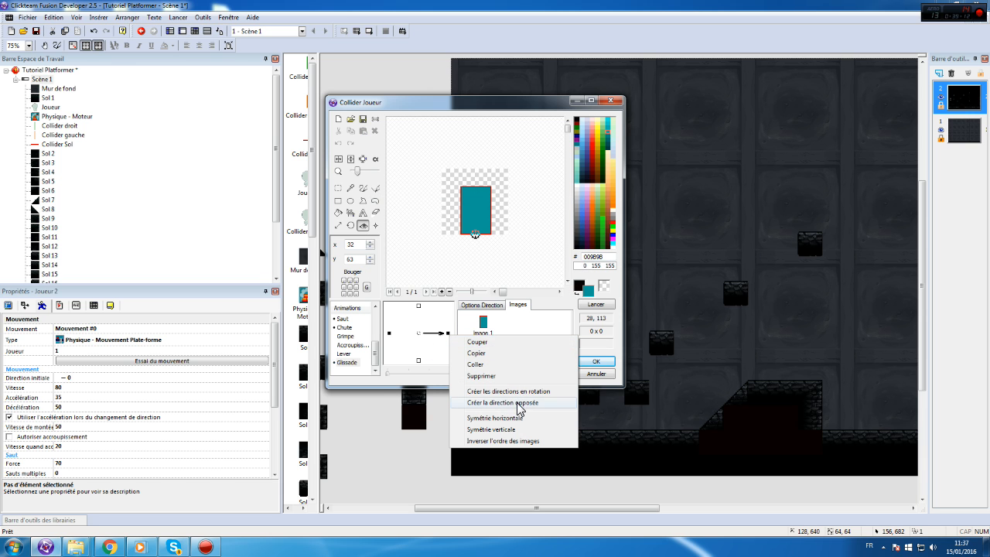
left_click(523, 404)
left_click(512, 269)
right_click(390, 334)
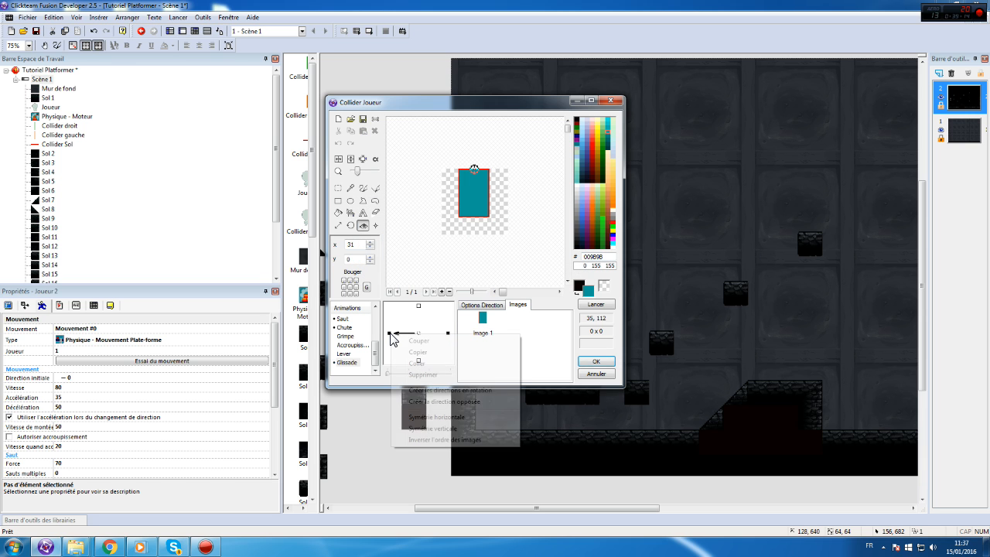
left_click(452, 428)
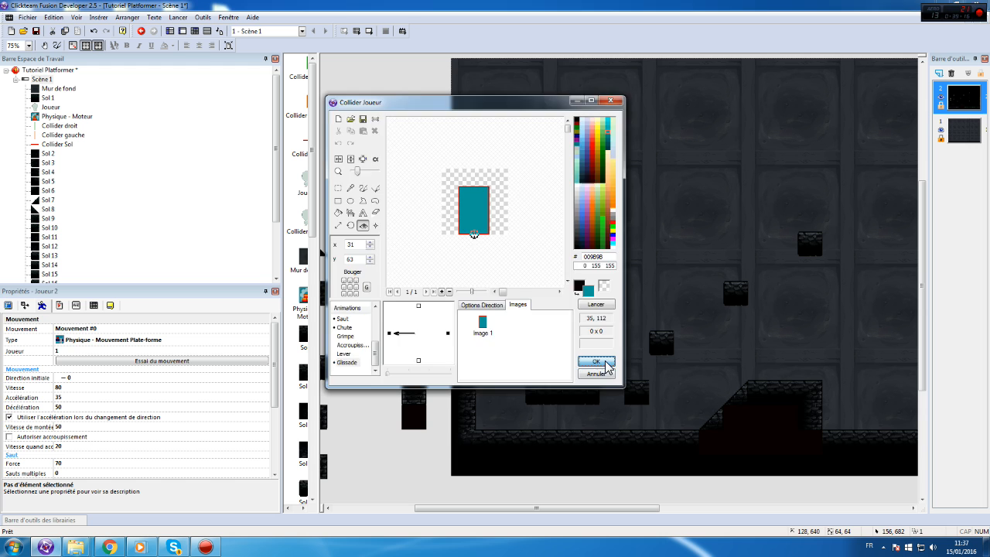
left_click(596, 361)
left_click(446, 311)
left_click(513, 328)
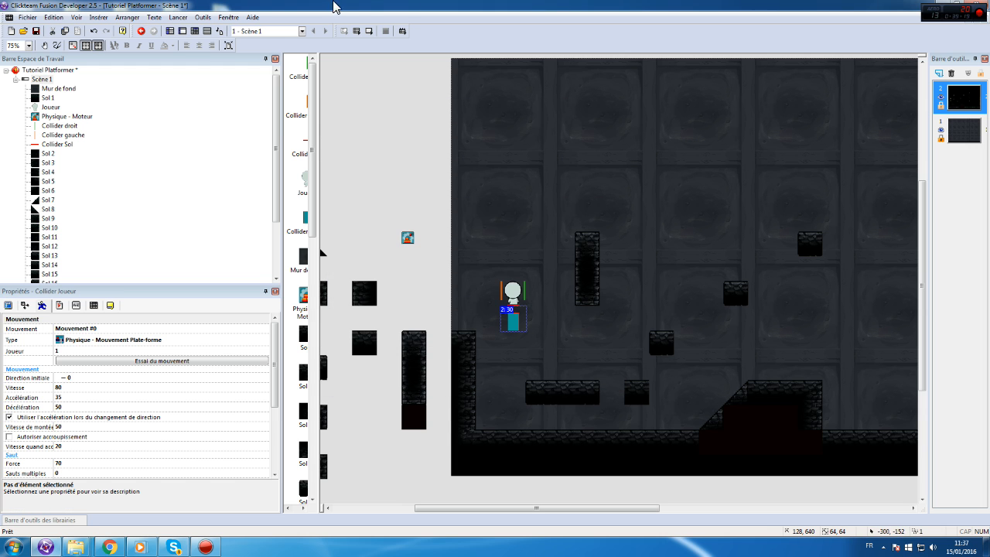
- In the event editor, replace the Joueur object with Collider Joueur in all its conditions and actions
left_click(195, 31)
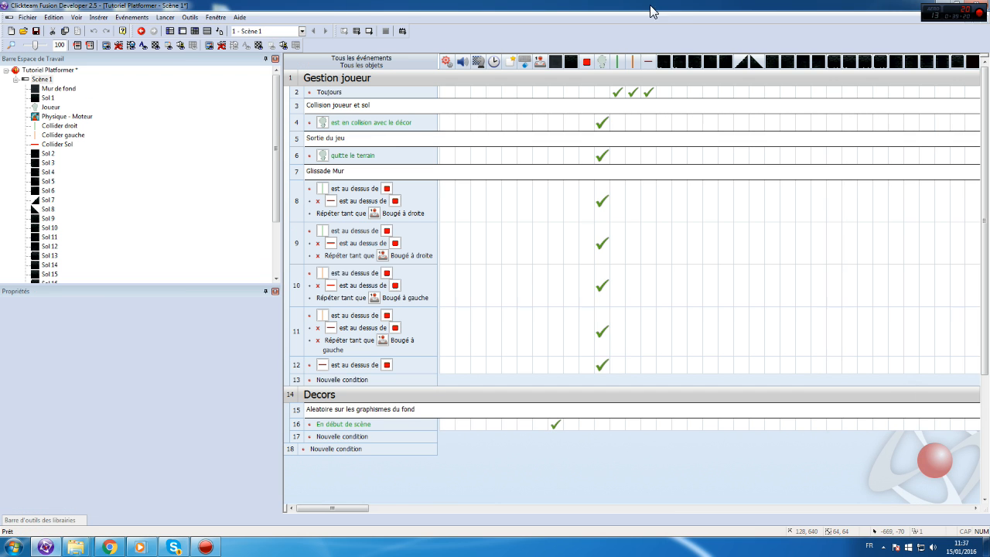
right_click(602, 63)
left_click(656, 109)
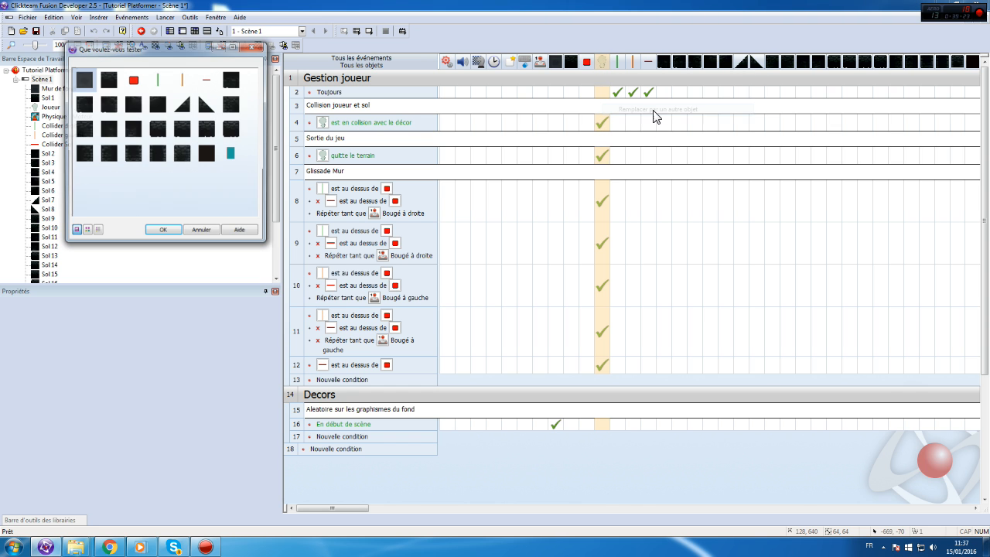
double_click(231, 158)
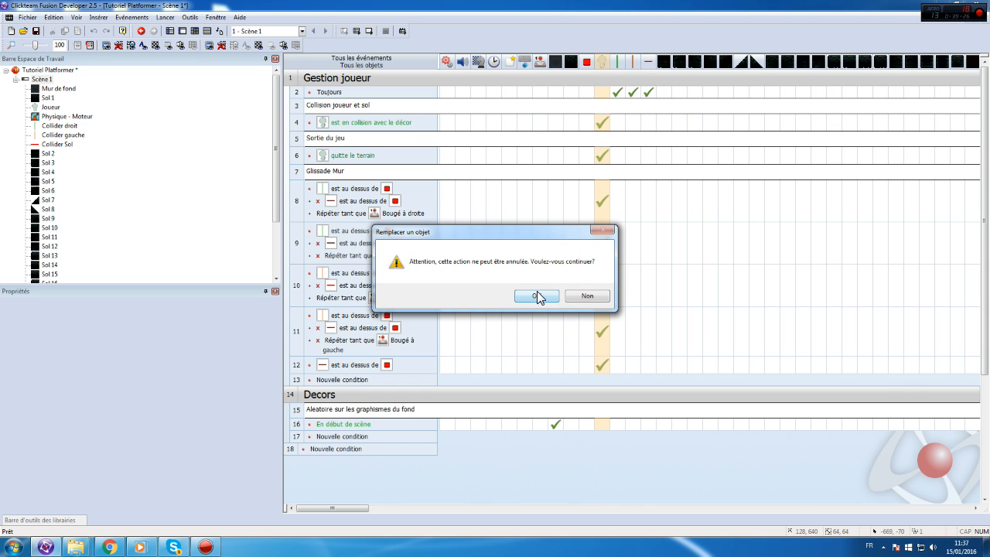
left_click(538, 297)
- Move the Collider Joueur column of the event grid directly beside the Joueur column
left_click_drag(327, 508, 508, 509)
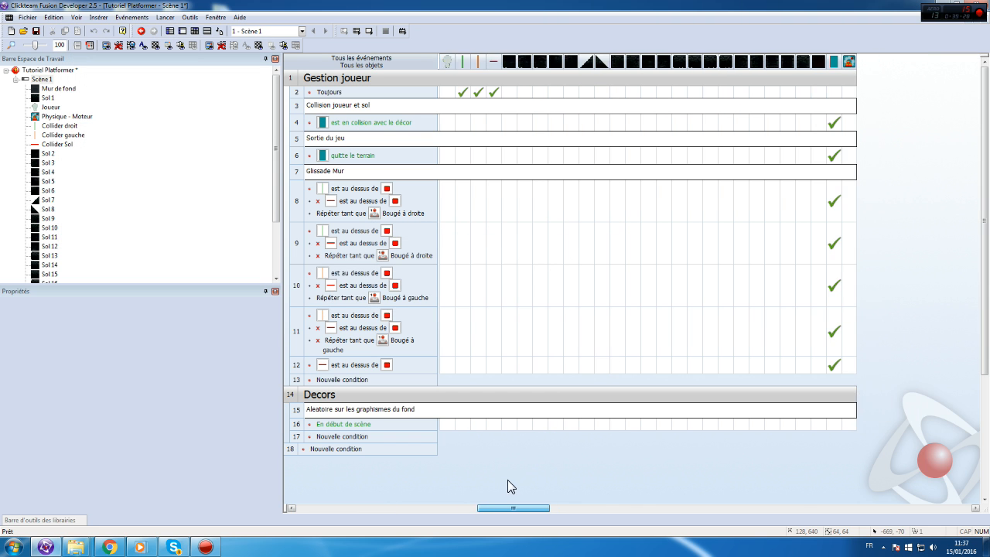
left_click_drag(832, 63, 463, 66)
left_click_drag(519, 513, 354, 509)
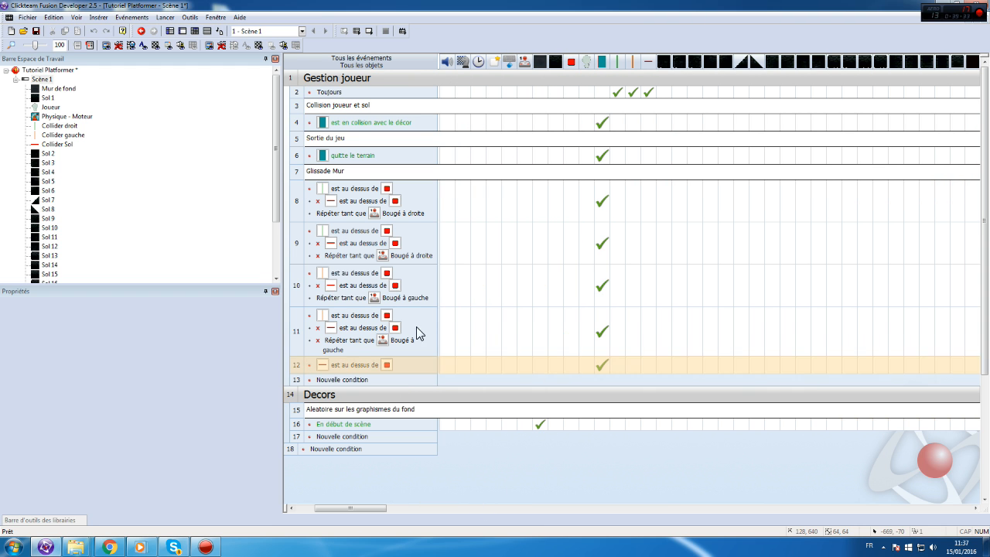
- Add a Joueur action to the Toujours event that fixes its position at (0,0) relative to Collider Joueur
right_click(584, 90)
mouse_move(621, 100)
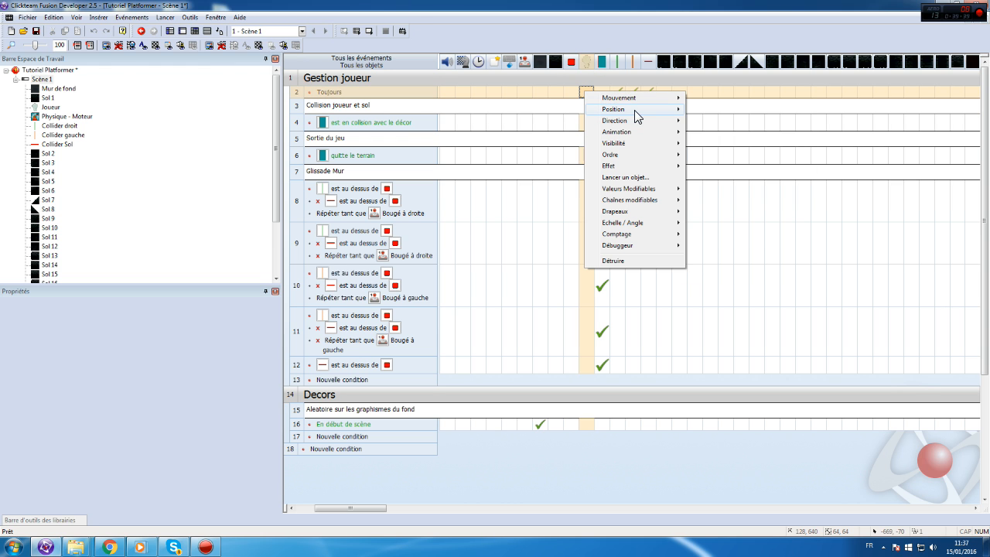
left_click(717, 113)
left_click(513, 320)
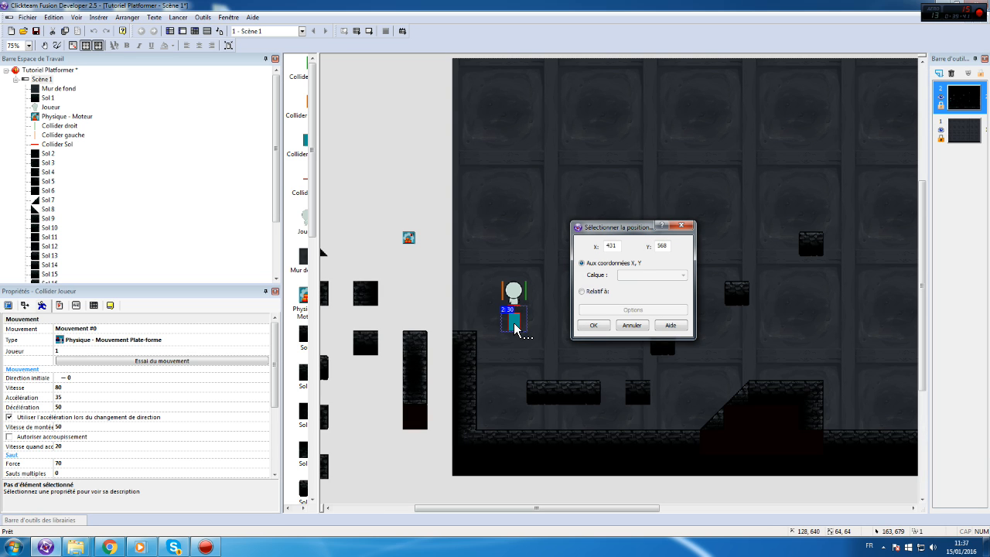
left_click(593, 324)
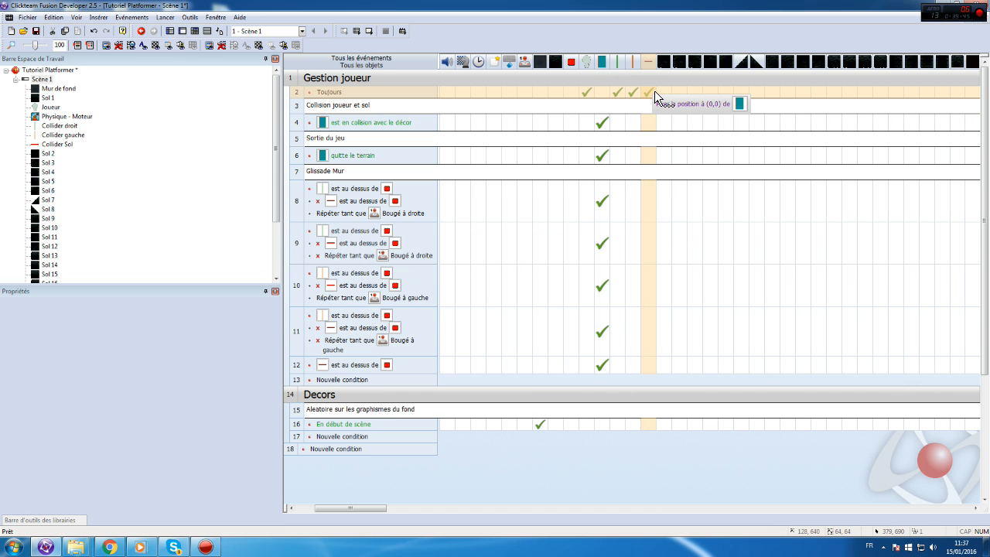
- Add a Joueur action to the Toujours event that changes its animation sequence to Collider Joueur's current animation value
left_click(585, 89)
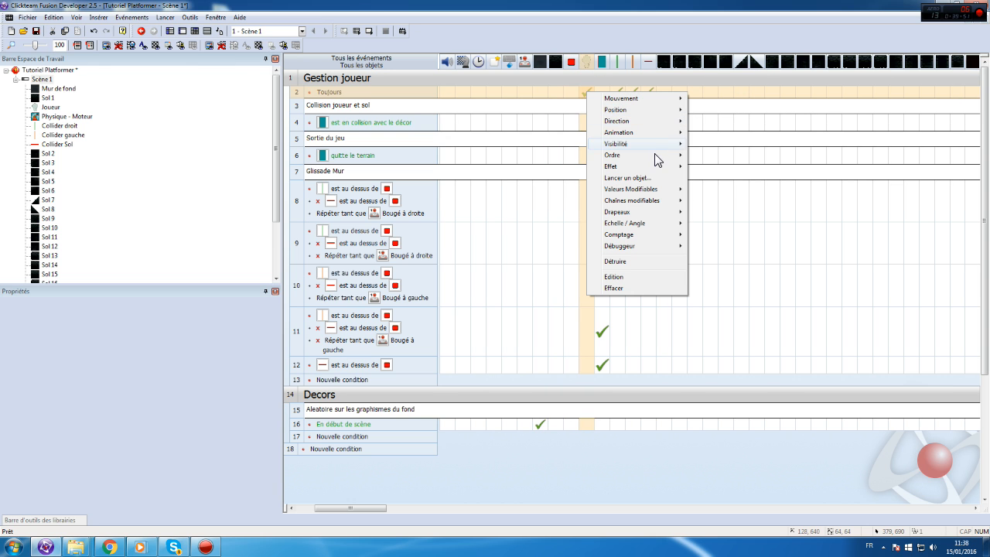
mouse_move(648, 136)
mouse_move(738, 157)
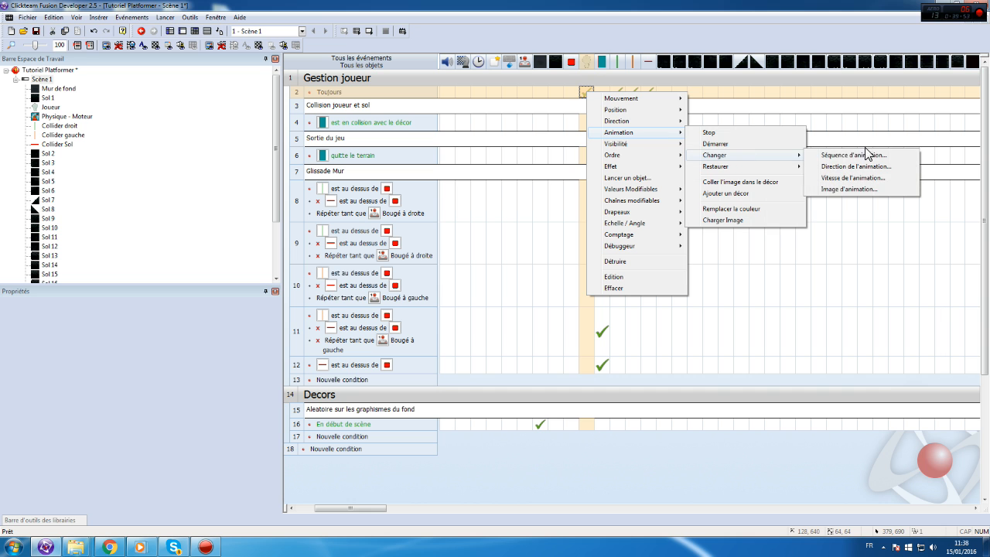
left_click(869, 156)
left_click(533, 297)
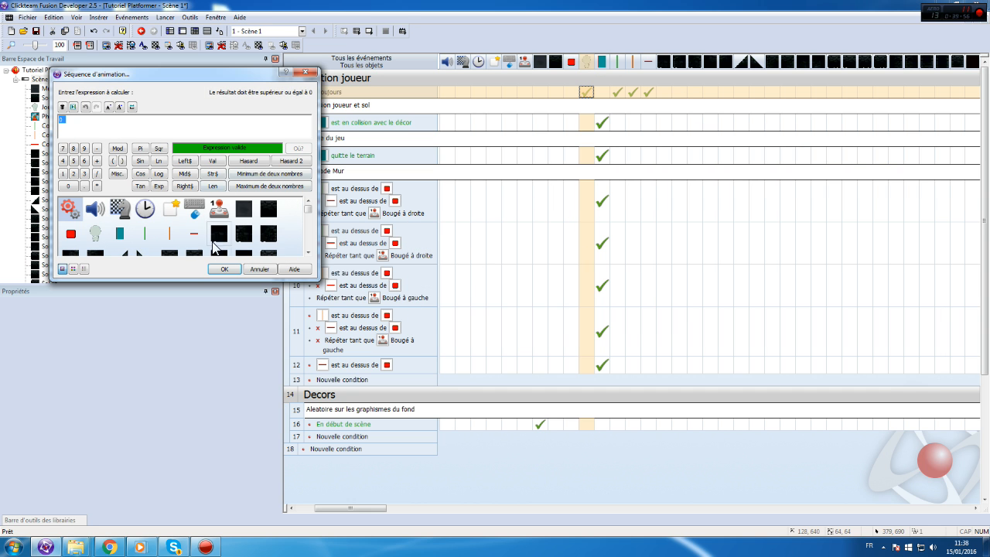
left_click(125, 237)
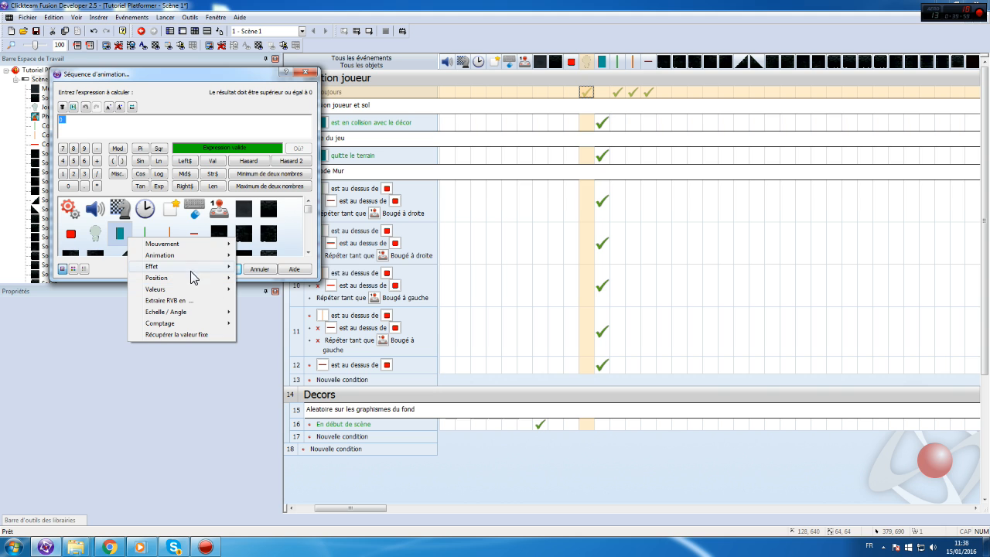
mouse_move(193, 255)
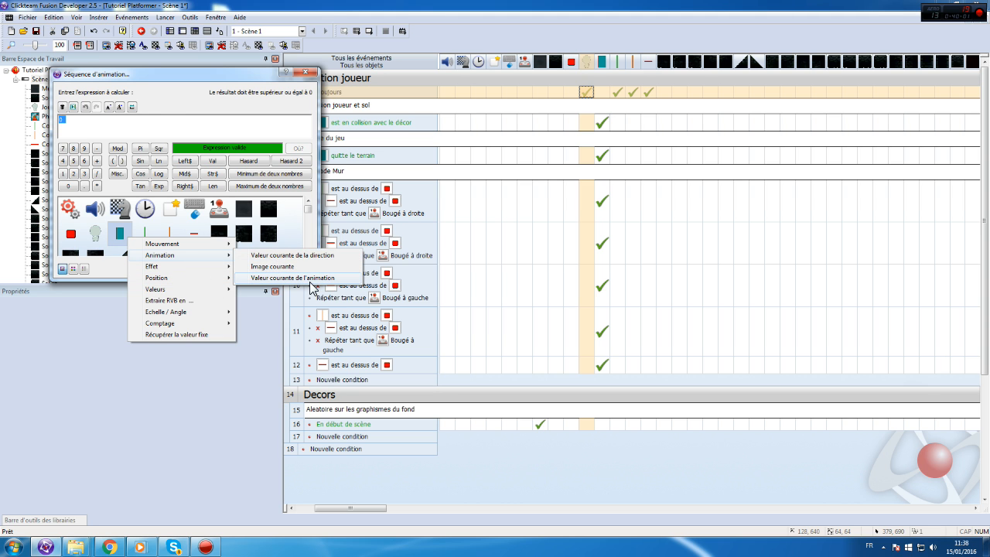
left_click(286, 278)
left_click(224, 269)
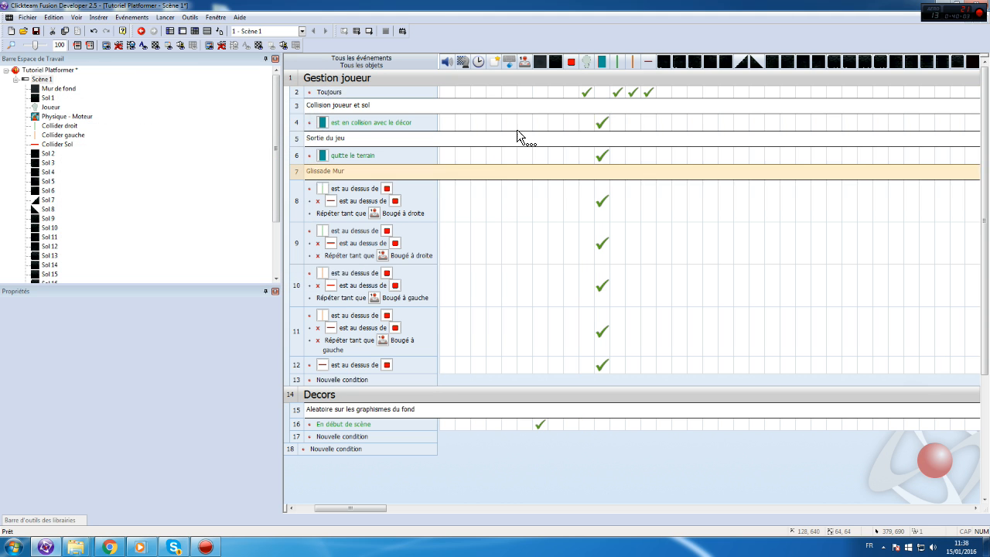
- Add a Joueur action to the Toujours event that sets its direction to Dir( "Collider Joueur" )
left_click(585, 91)
mouse_move(668, 122)
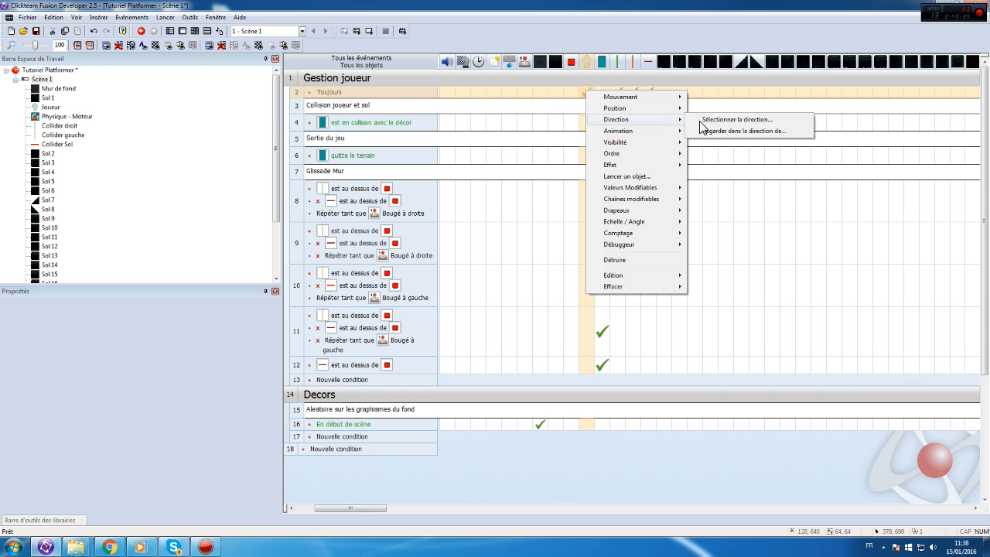
left_click(748, 120)
left_click(545, 334)
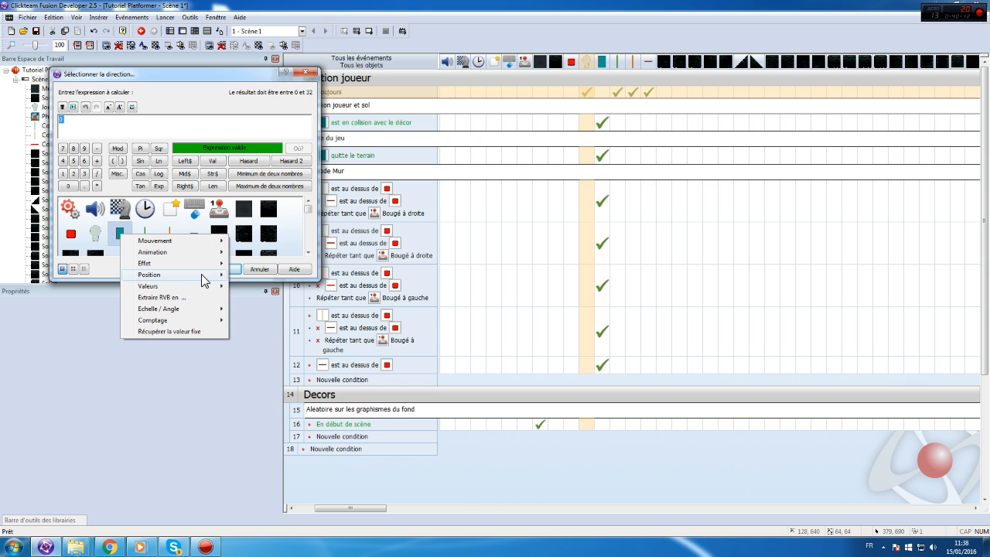
mouse_move(203, 279)
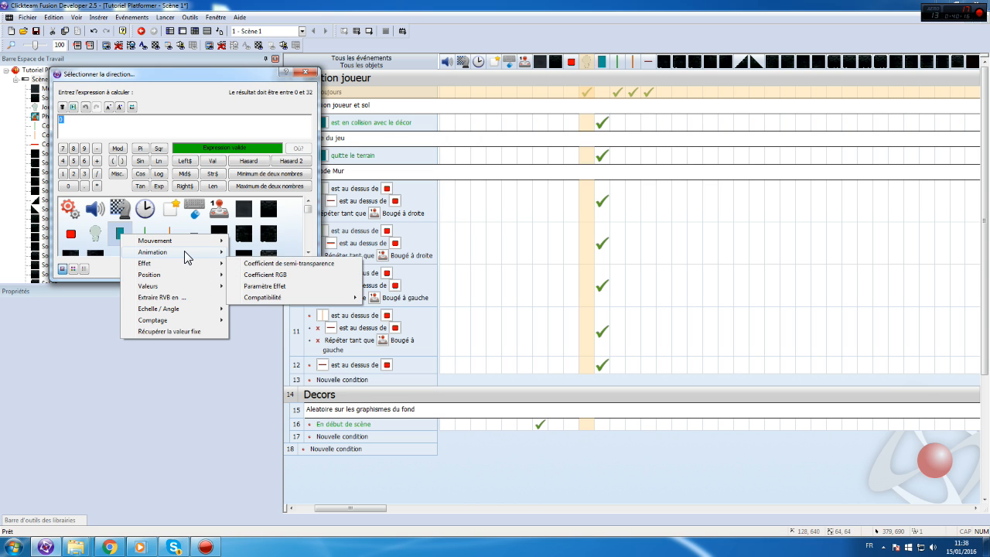
mouse_move(188, 257)
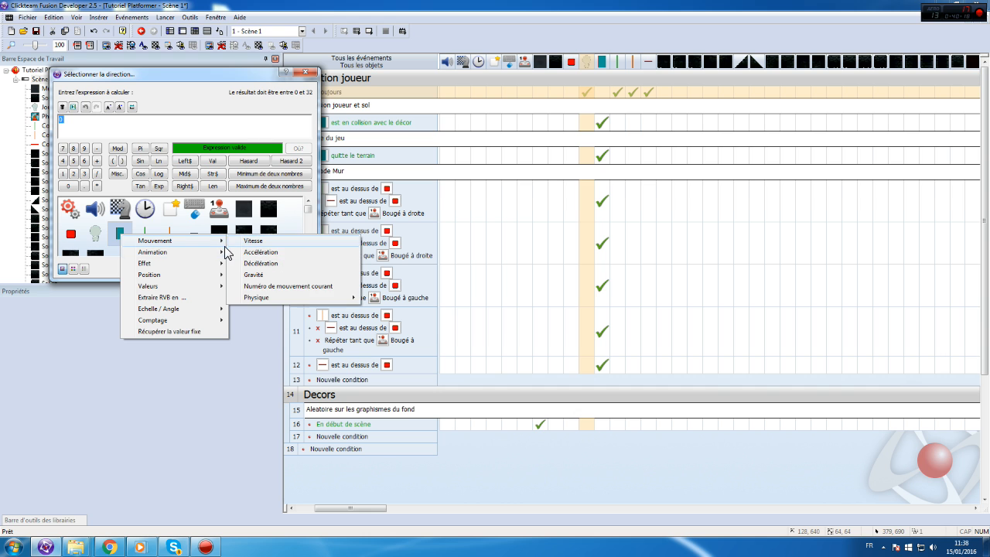
left_click(247, 252)
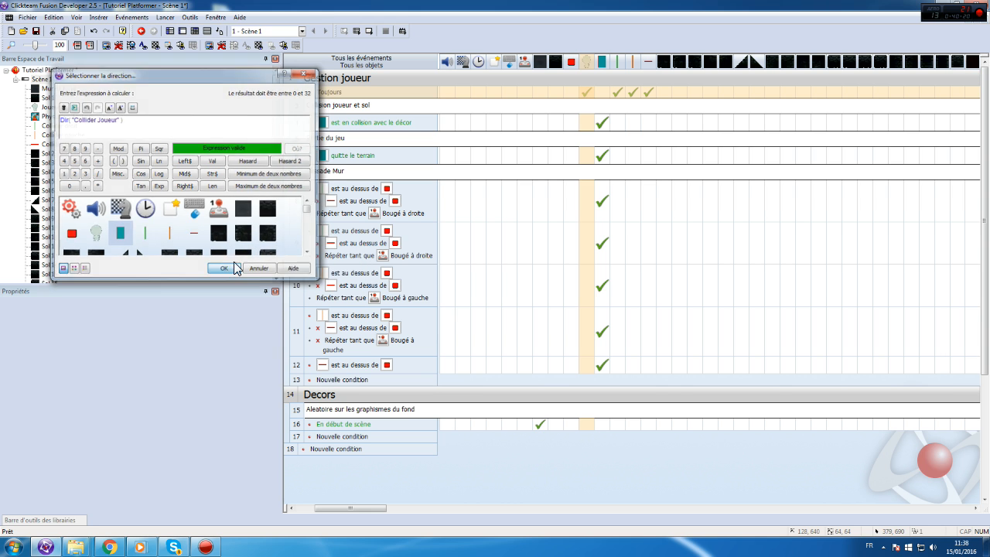
left_click(234, 268)
right_click(585, 92)
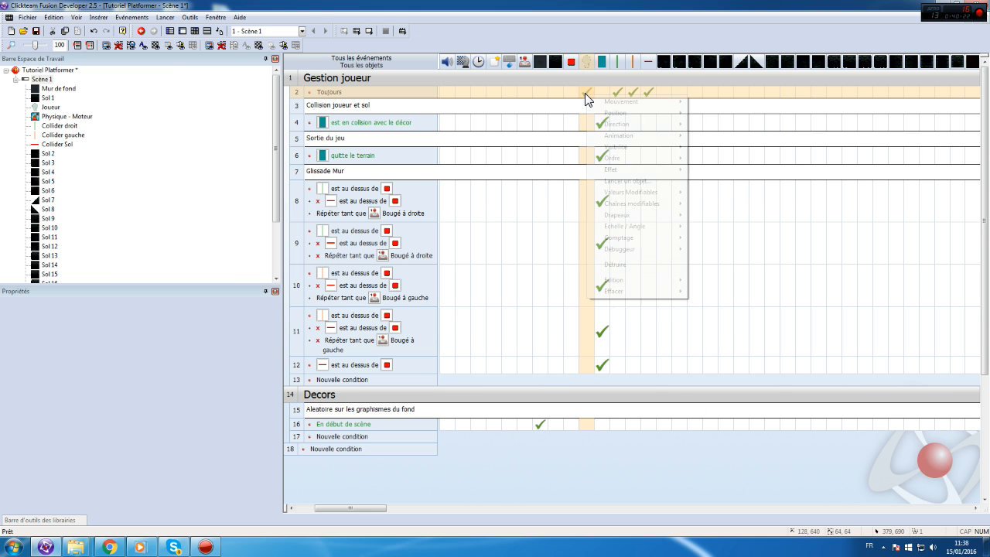
mouse_move(631, 298)
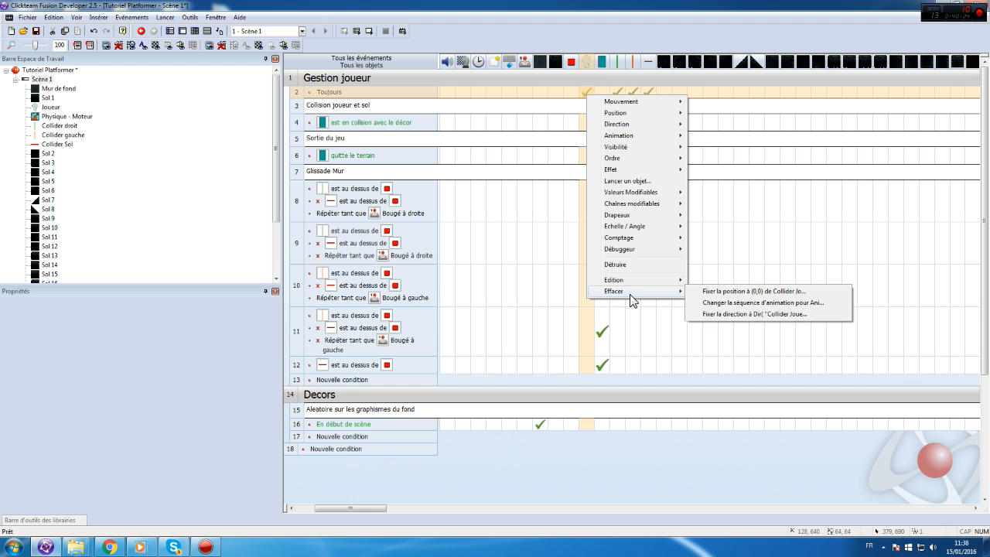
- Return to Scène 1 and open the movement type choices of the Joueur object
double_click(41, 80)
left_click(513, 292)
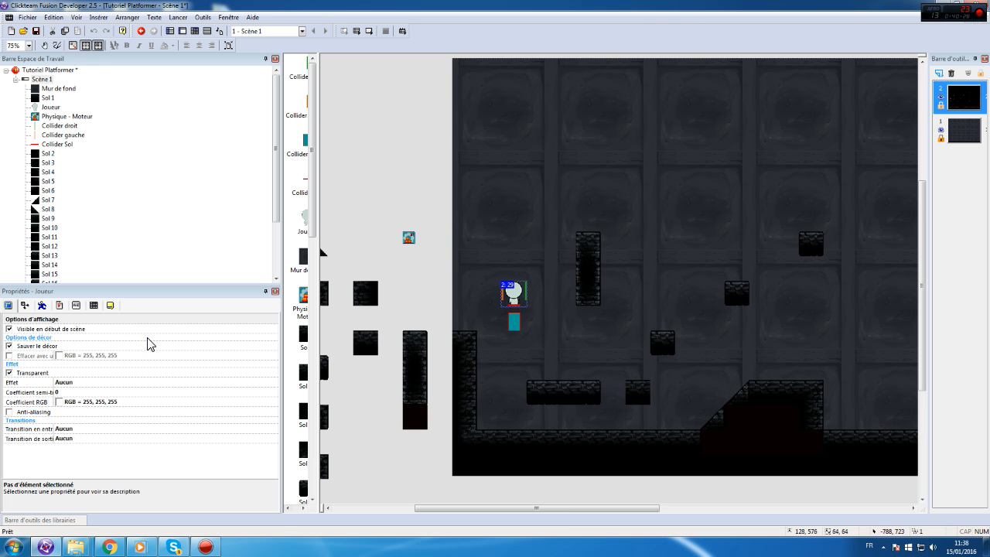
left_click(42, 305)
left_click(93, 342)
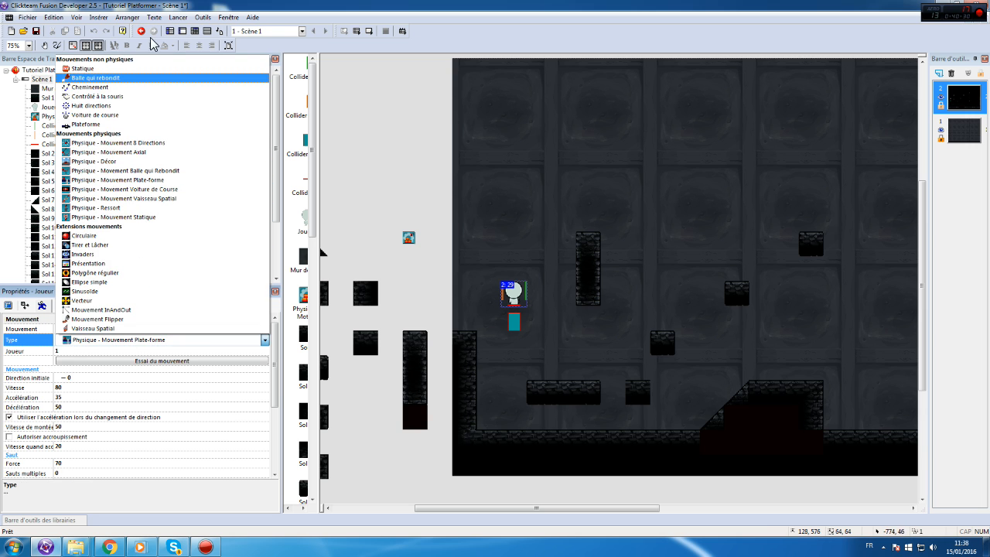
- Set the Joueur object's movement type to Statique and bring it to the front of the object order
left_click(97, 68)
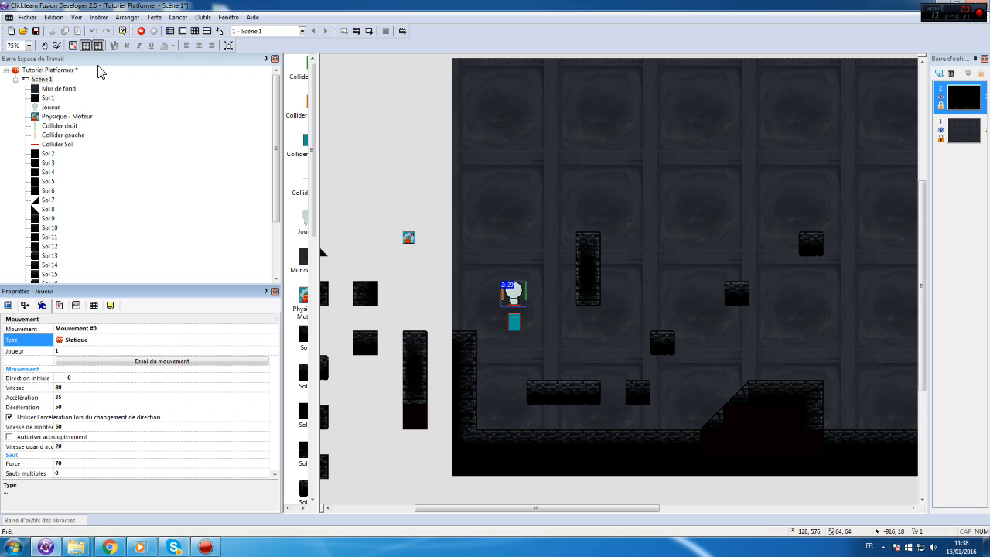
left_click(177, 25)
left_click(511, 328)
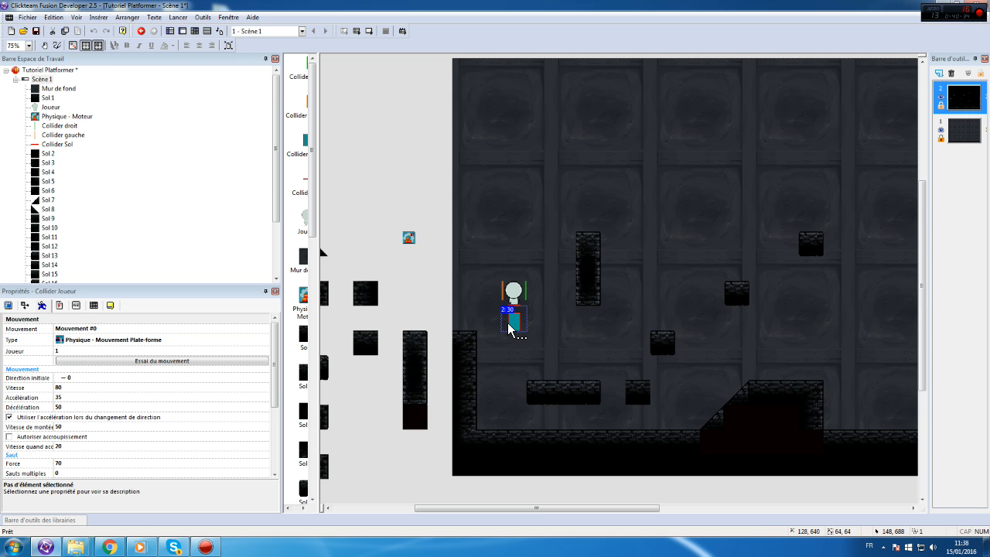
right_click(515, 292)
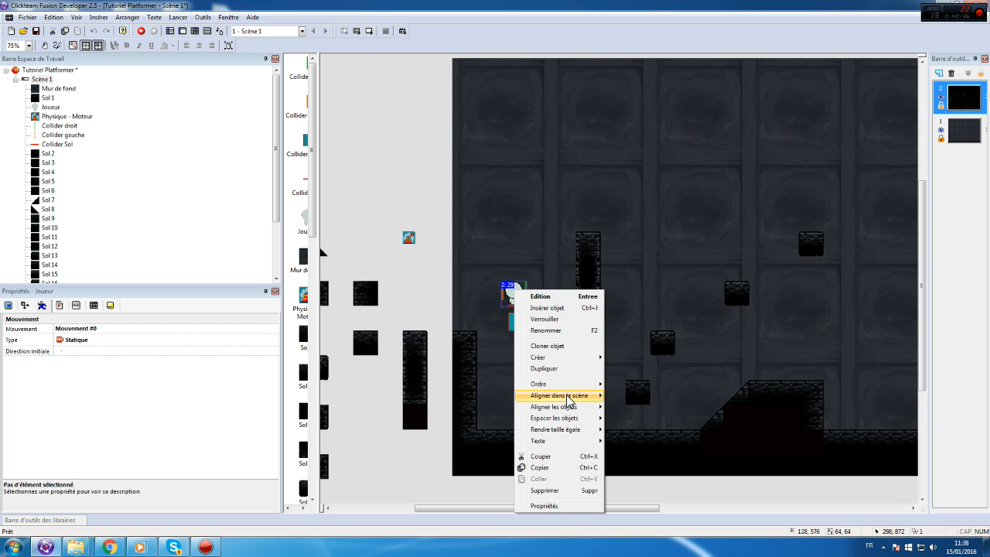
left_click(642, 388)
- Run the scene, test moving the player right and left, and close the test window
left_click(178, 17)
left_click(182, 48)
key("Right")
key("Left")
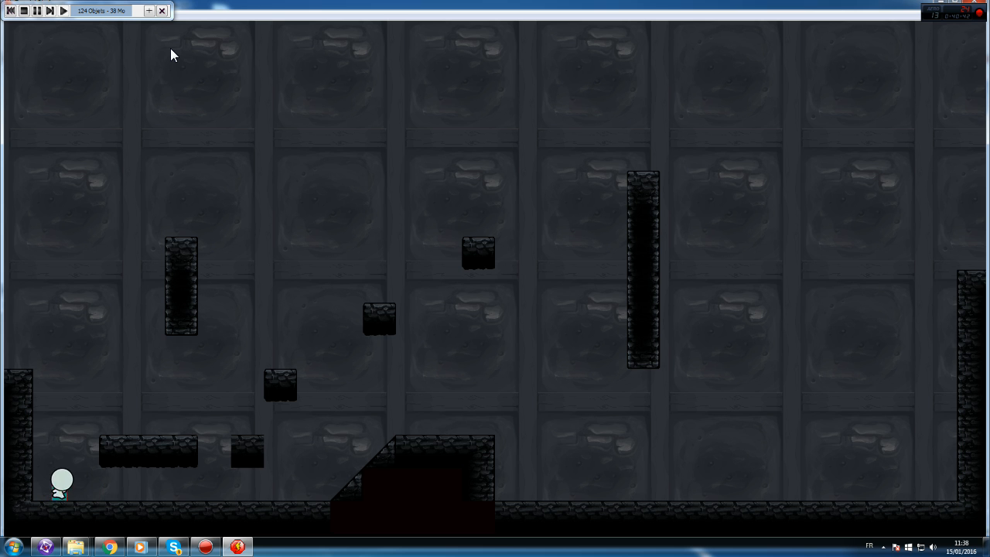
key("Right")
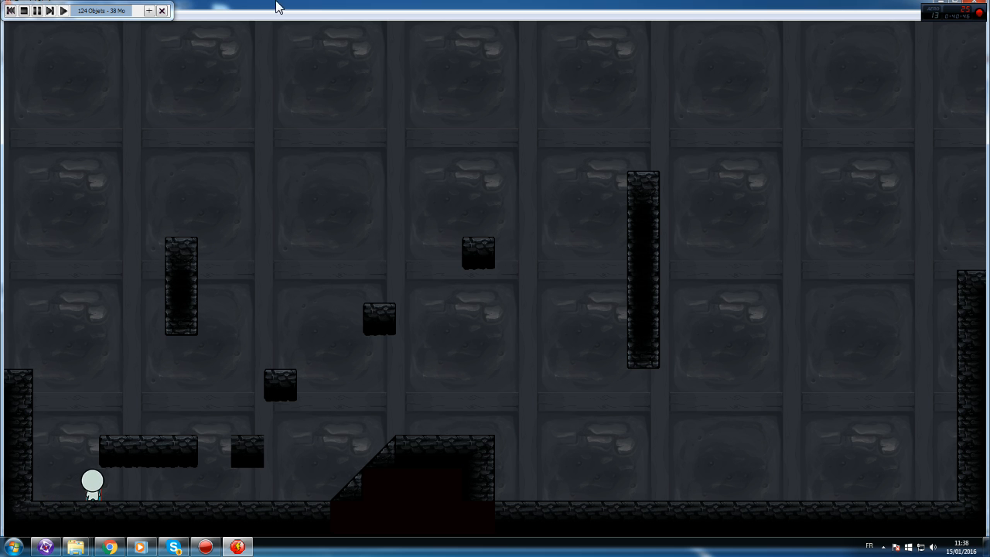
left_click(980, 2)
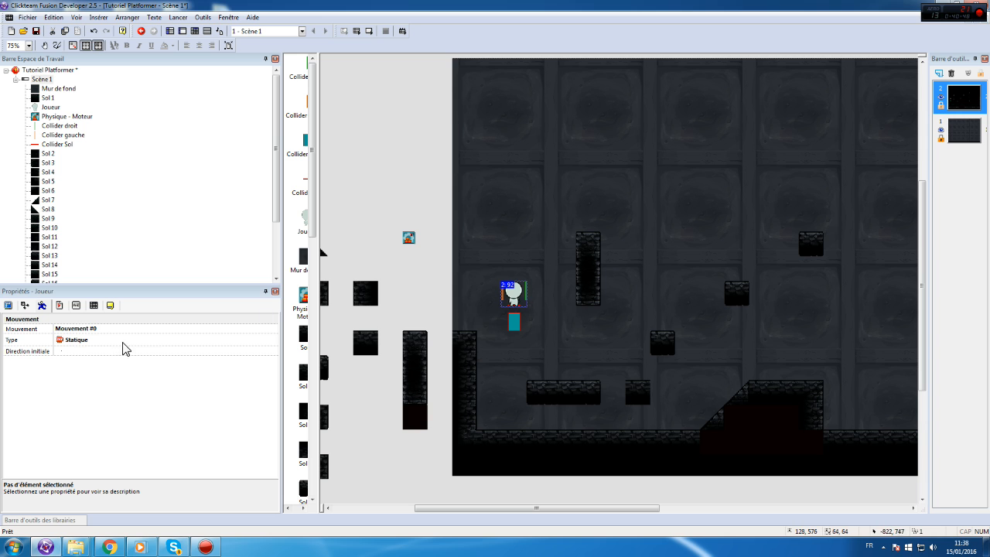
- Make the Joueur object invisible at the start of the scene through its display options
left_click(370, 262)
left_click(512, 293)
left_click(8, 306)
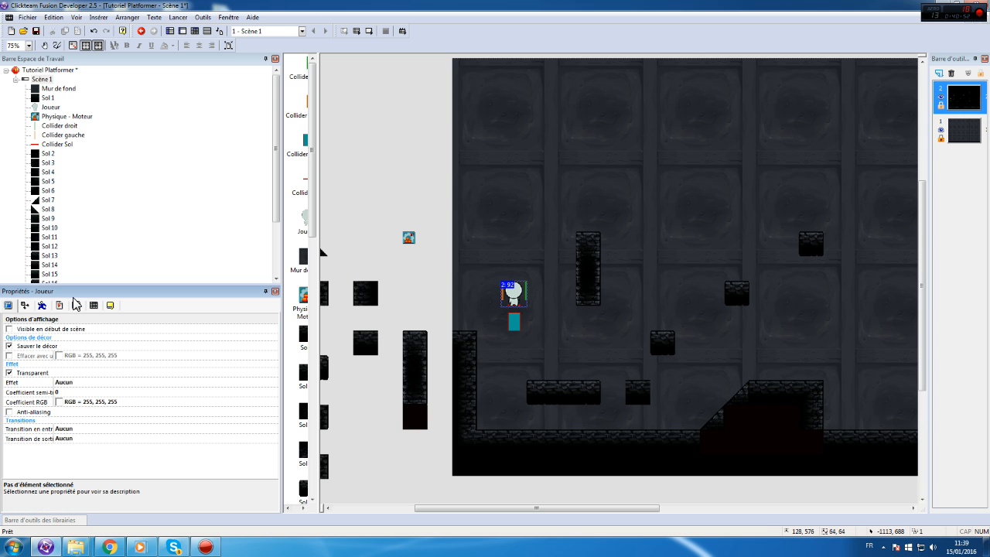
- Run the scene and test moving and jumping with the bare Collider Joueur around the platforms, then close the test
left_click(179, 17)
left_click(206, 48)
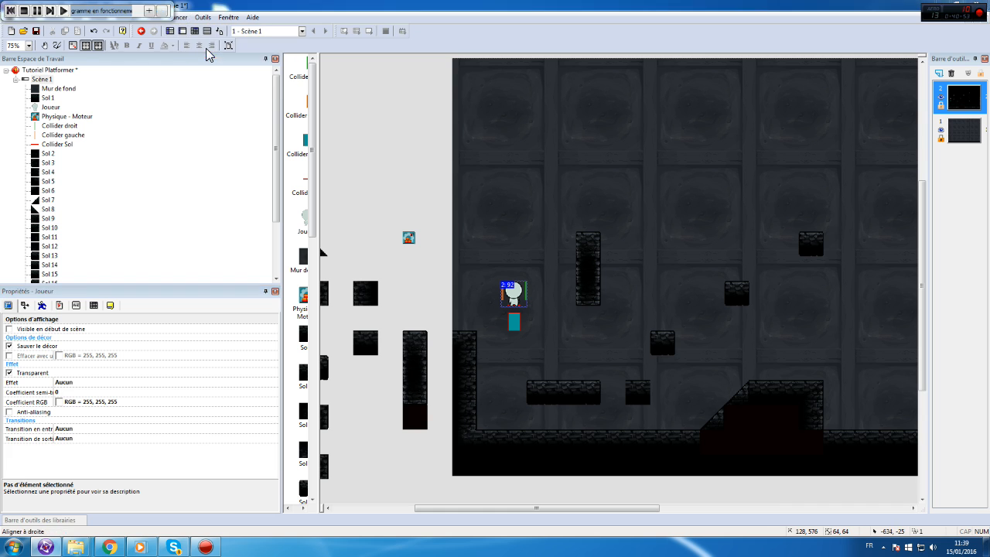
key("Right")
key("Left")
key("Up")
key("Right")
key("Right")
key("Up")
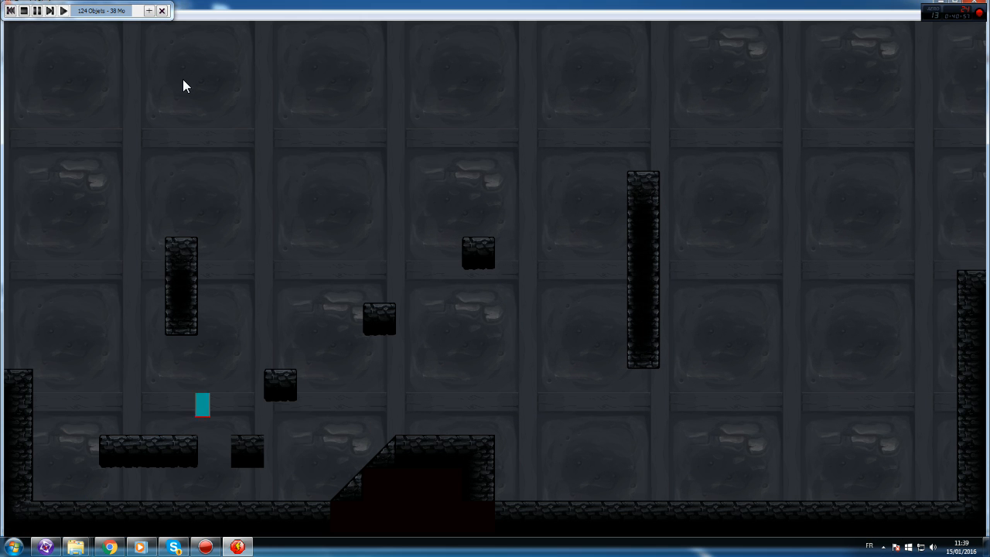
key("Right")
key("Left")
key("Left")
key("Right")
key("Left")
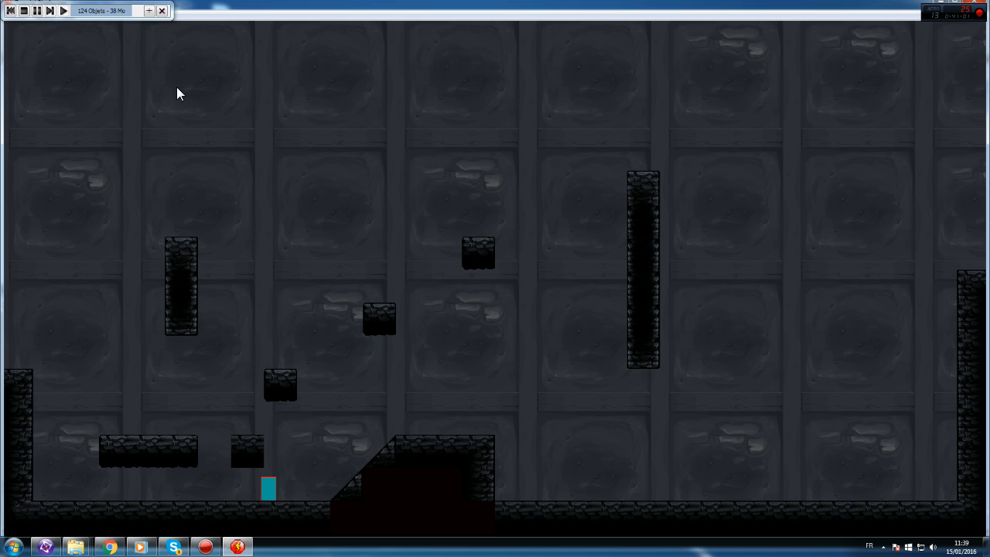
key("Right")
key("Left")
left_click(984, 1)
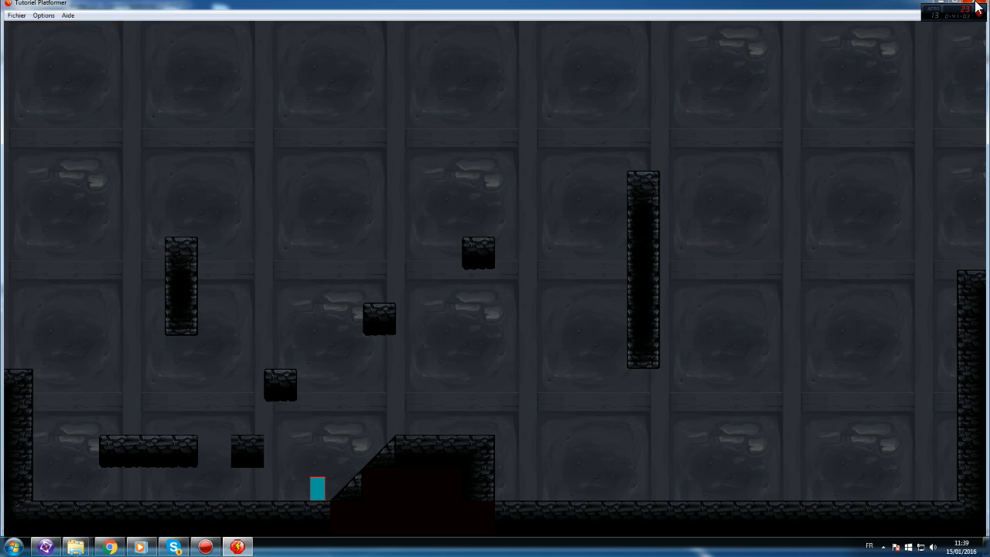
- Crop the Collider Joueur images of the Arrêté and Course animations to the teal rectangle in both directions
double_click(514, 322)
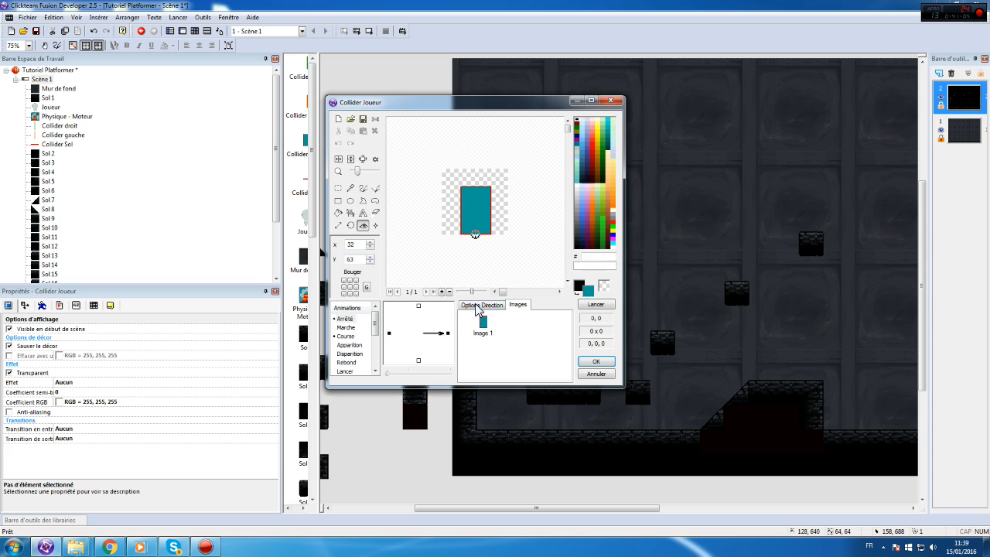
left_click(363, 159)
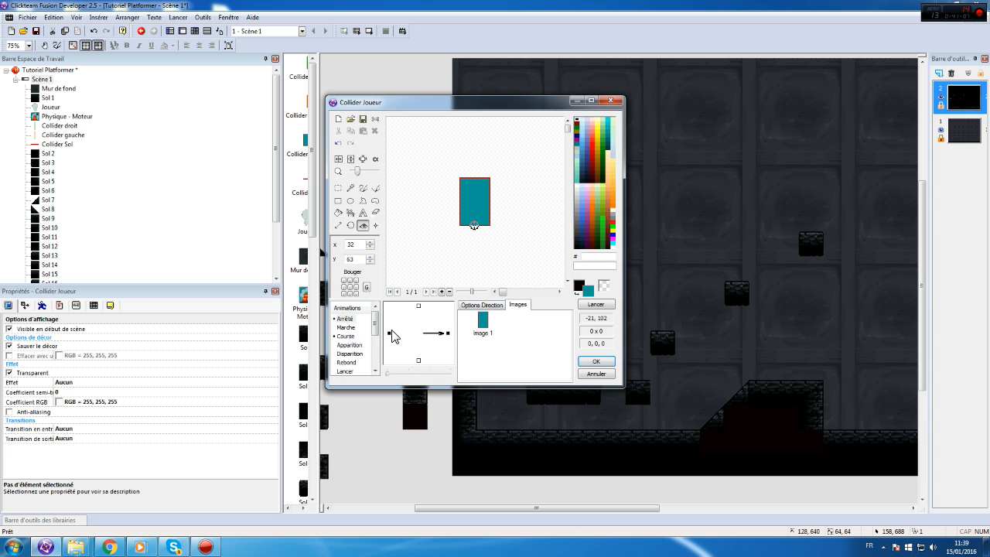
left_click(365, 159)
left_click(346, 336)
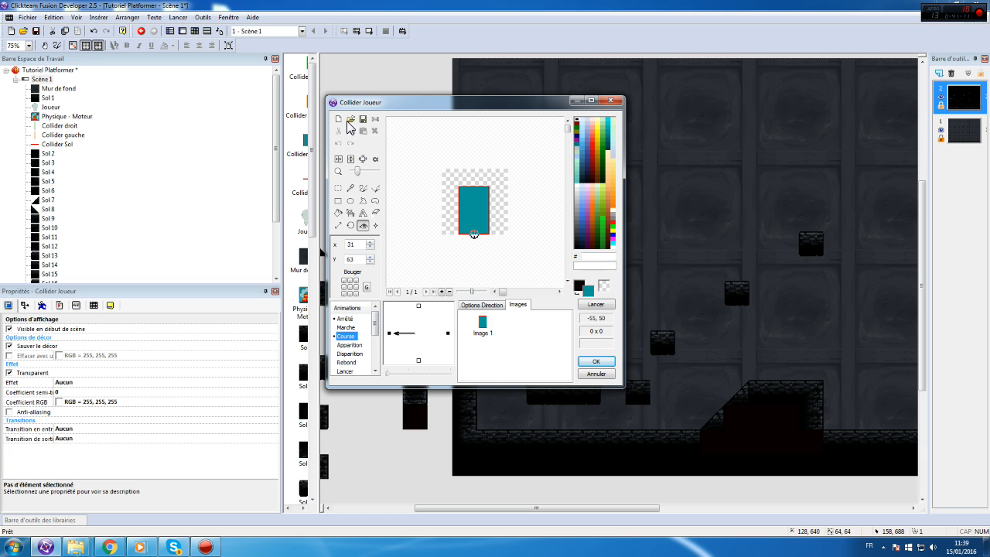
left_click(448, 334)
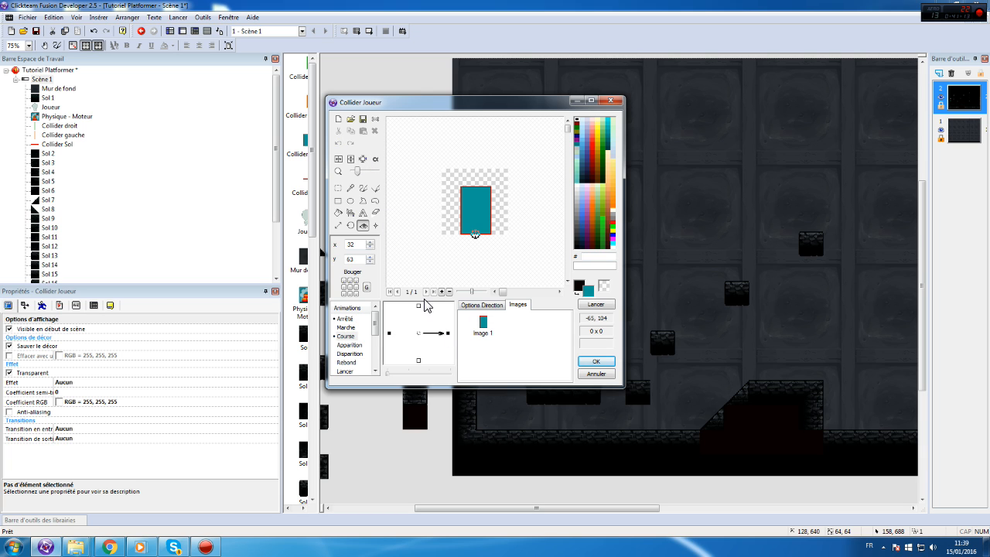
left_click(366, 160)
- Crop the Saut animation images of Collider Joueur to the rectangle for both the right and left directions
scroll(357, 353, "down", 2)
left_click(342, 328)
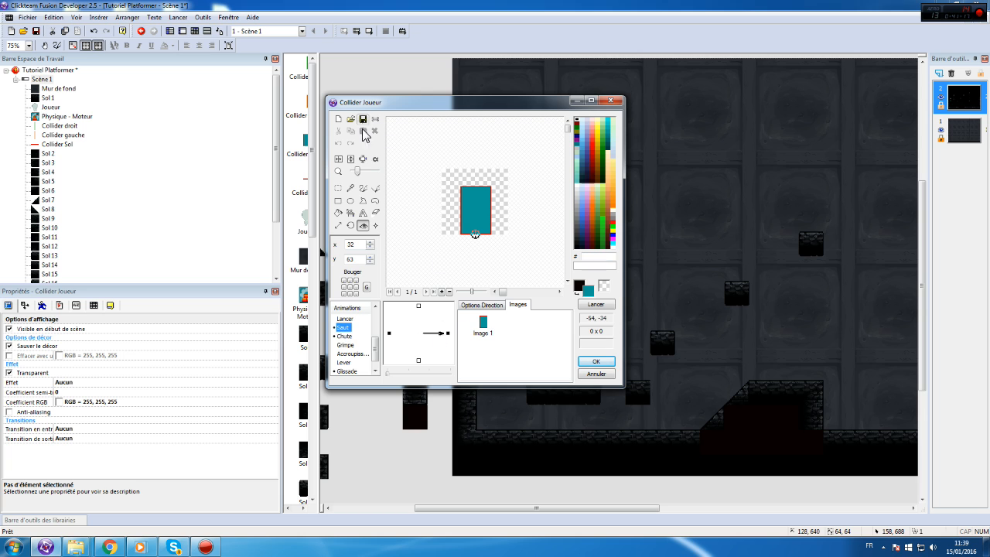
left_click(366, 161)
left_click(390, 333)
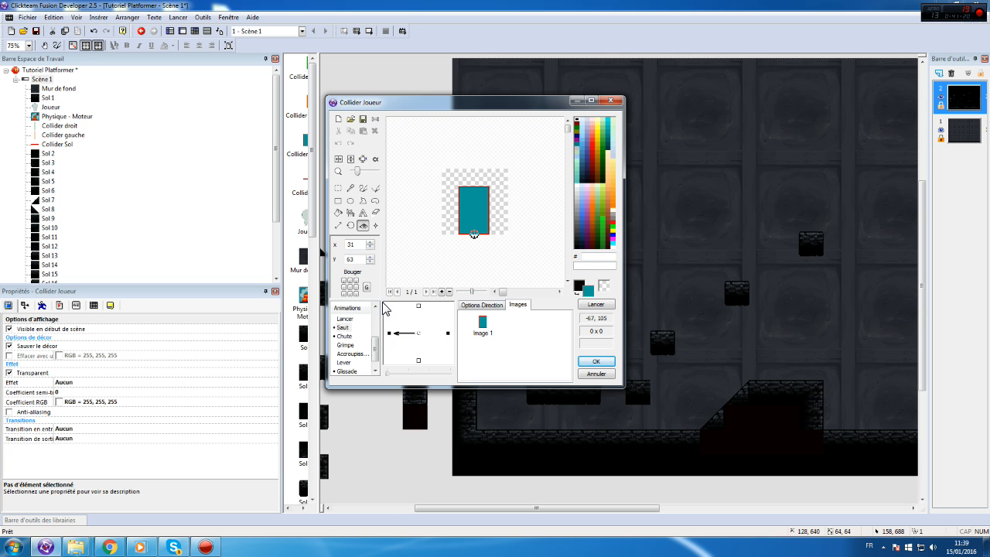
left_click(363, 158)
- Crop the Chute animation images of Collider Joueur to the rectangle in both directions
left_click(344, 336)
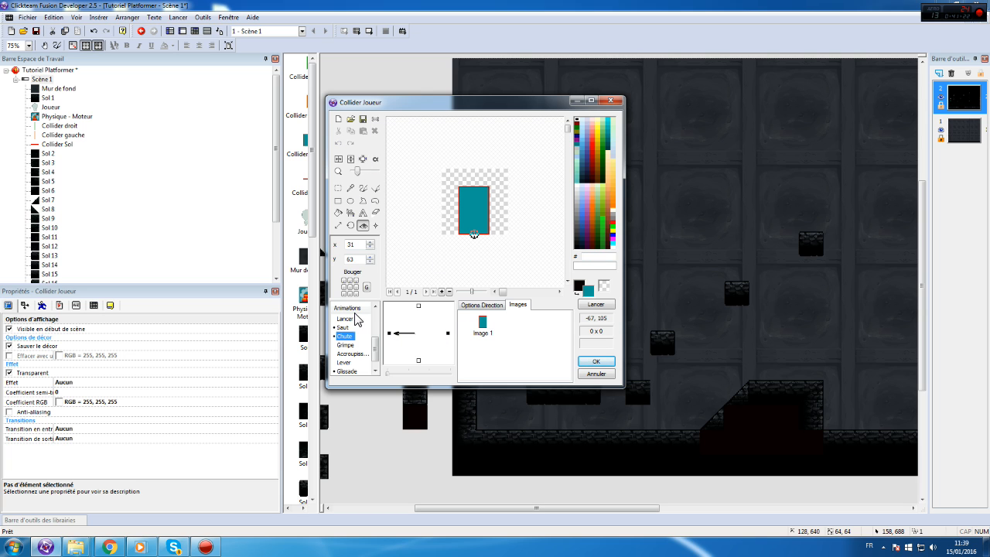
left_click(362, 159)
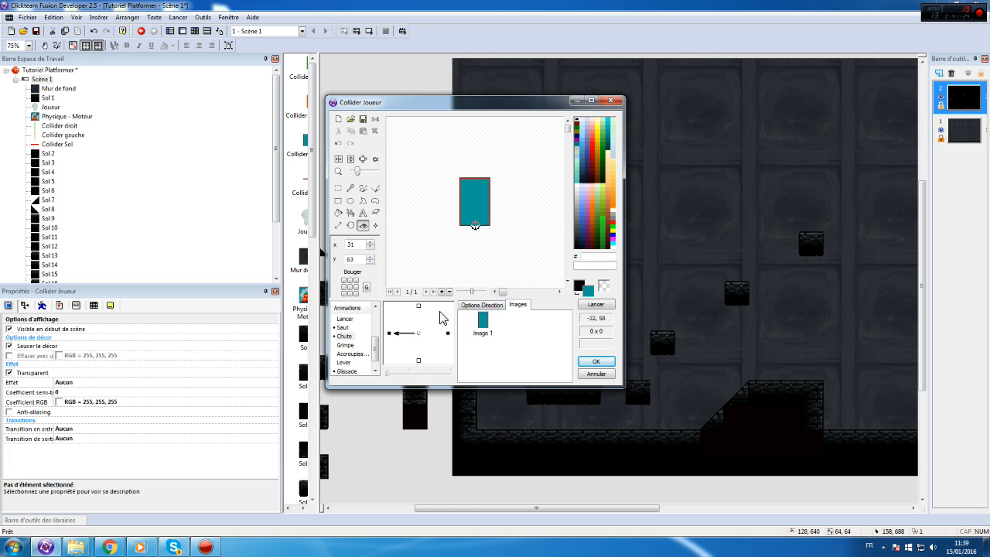
left_click(448, 333)
left_click(362, 158)
- Crop the Glissade animation images of Collider Joueur in both directions and accept the image changes
left_click(341, 373)
left_click(358, 159)
left_click(390, 334)
left_click(363, 158)
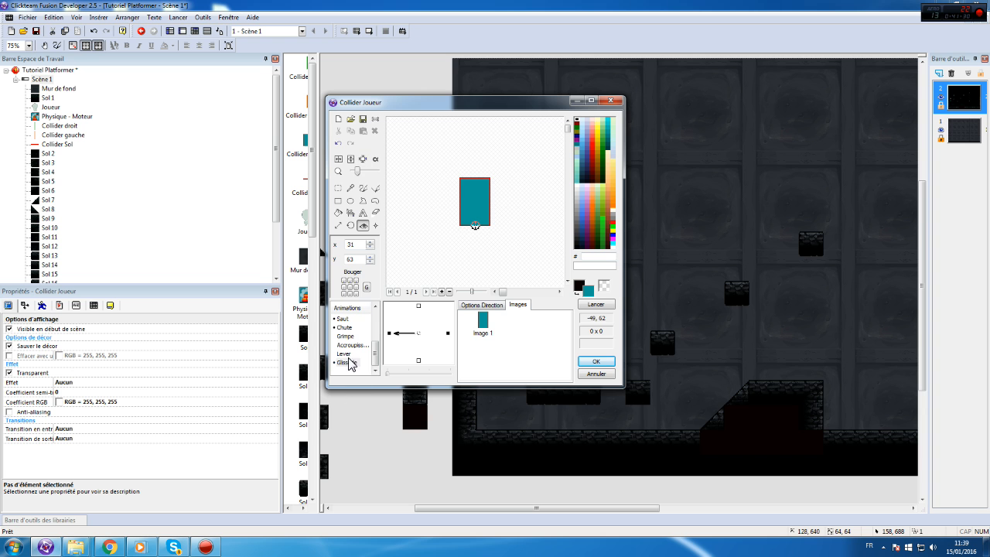
left_click(611, 361)
- Run the scene to test moving and jumping with the cropped collider on the platforms, then close the test
left_click(178, 17)
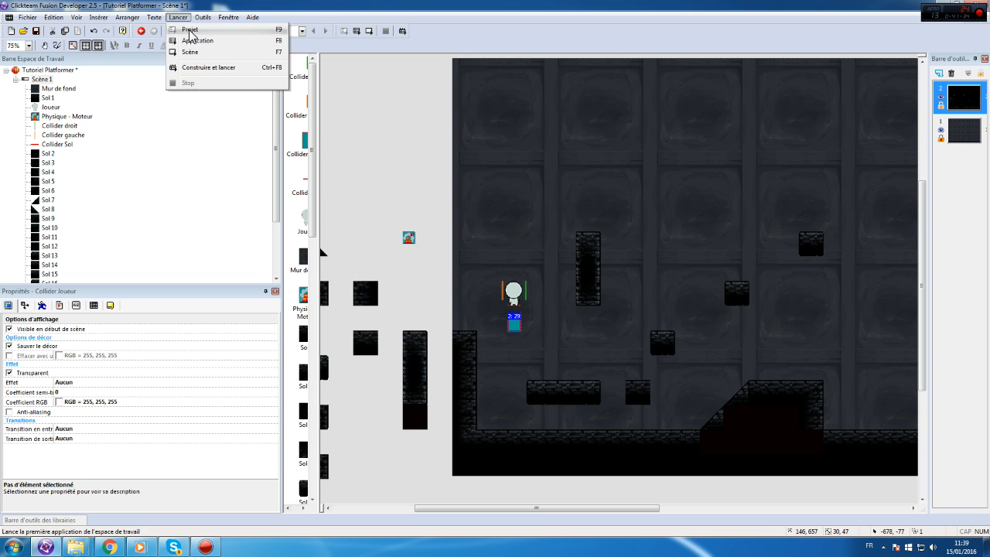
left_click(189, 45)
key("Right")
key("Right")
key("Left")
key("Up")
key("Right")
key("Right")
key("Left")
key("Up")
key("Right")
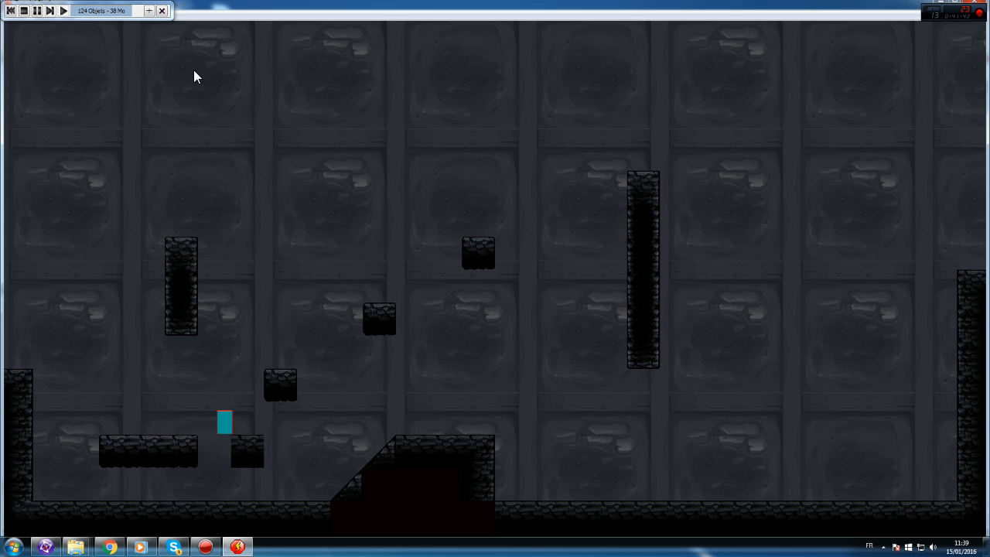
left_click(977, 2)
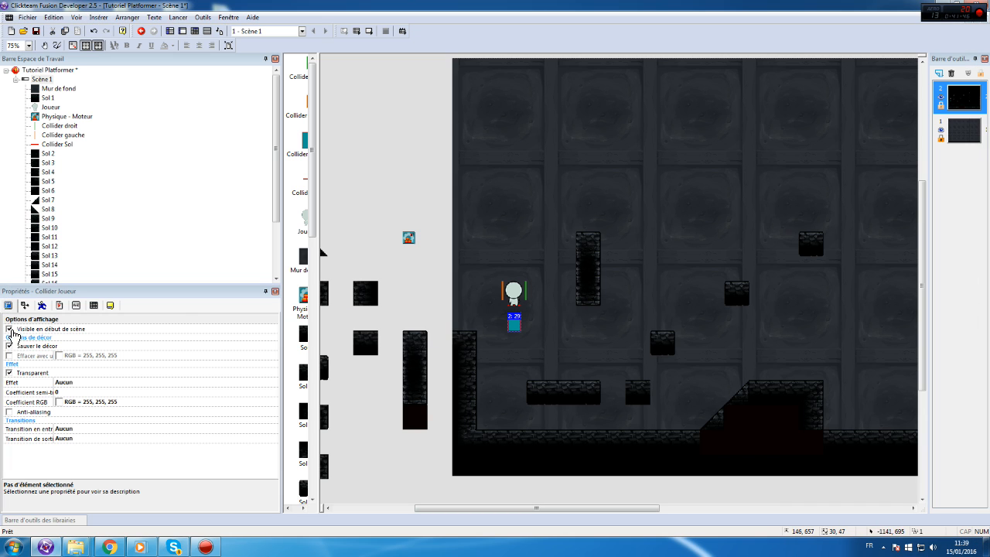
- Make Collider Joueur invisible and the Joueur object visible at the start of the scene
left_click(513, 293)
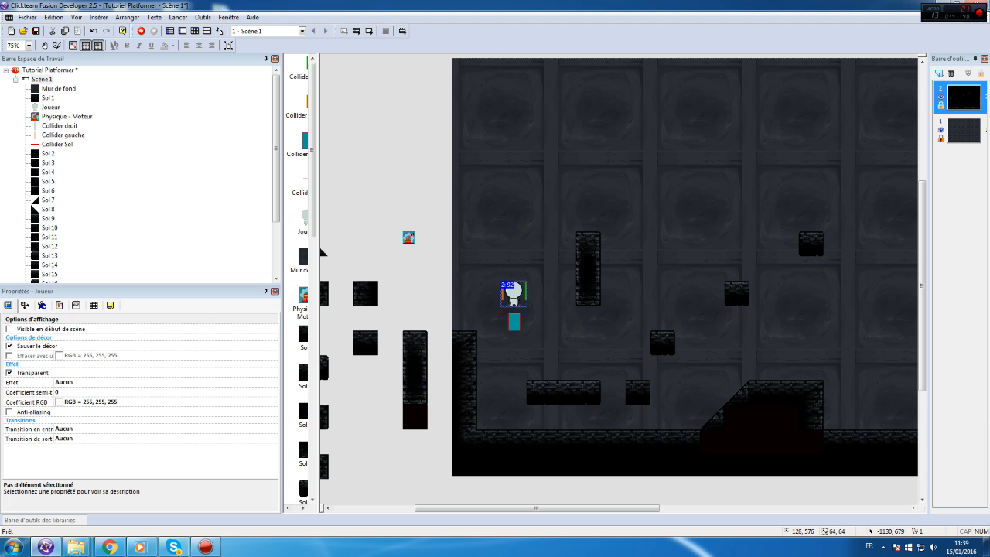
left_click(10, 330)
- Run the scene and test the visible player's running and jumping across the platforms and slope, then close the test
left_click(177, 17)
left_click(196, 49)
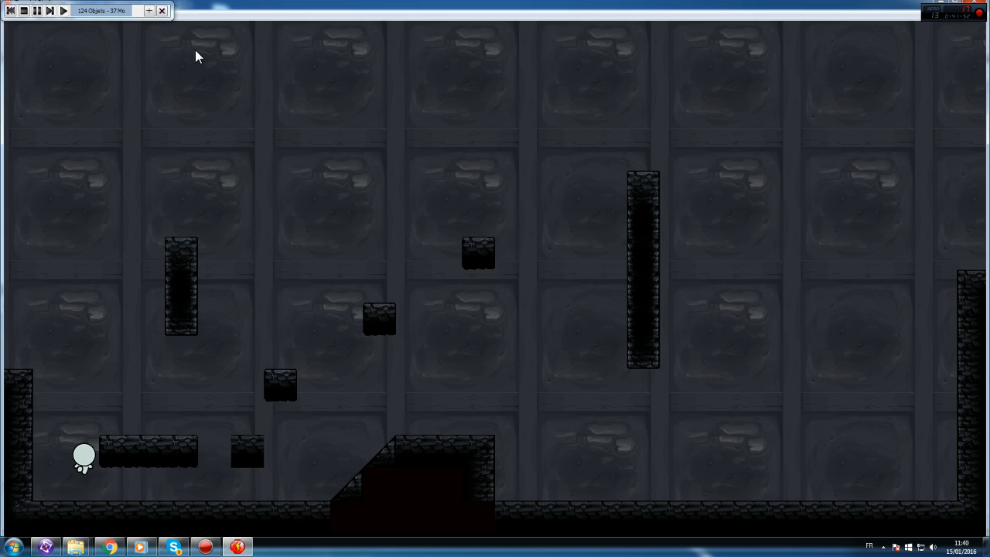
key("Right")
key("space")
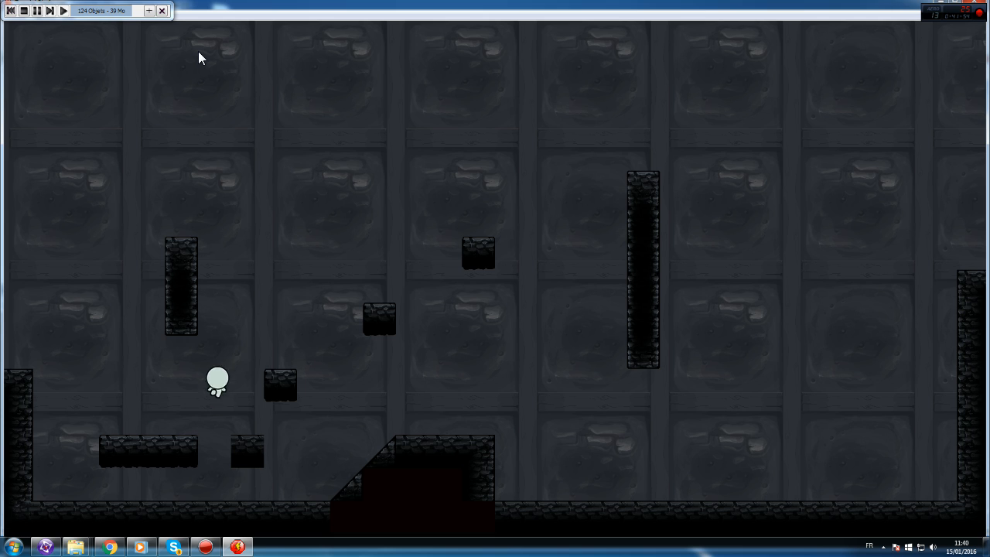
key("Right")
key("space")
key("Left")
key("space")
key("Left")
key("Right")
key("Left")
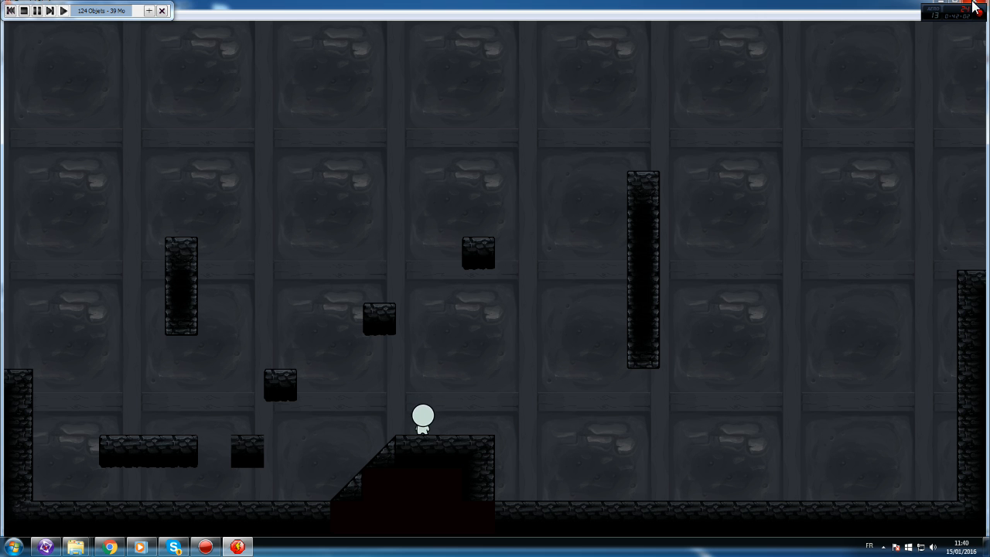
left_click(973, 2)
left_click(520, 300)
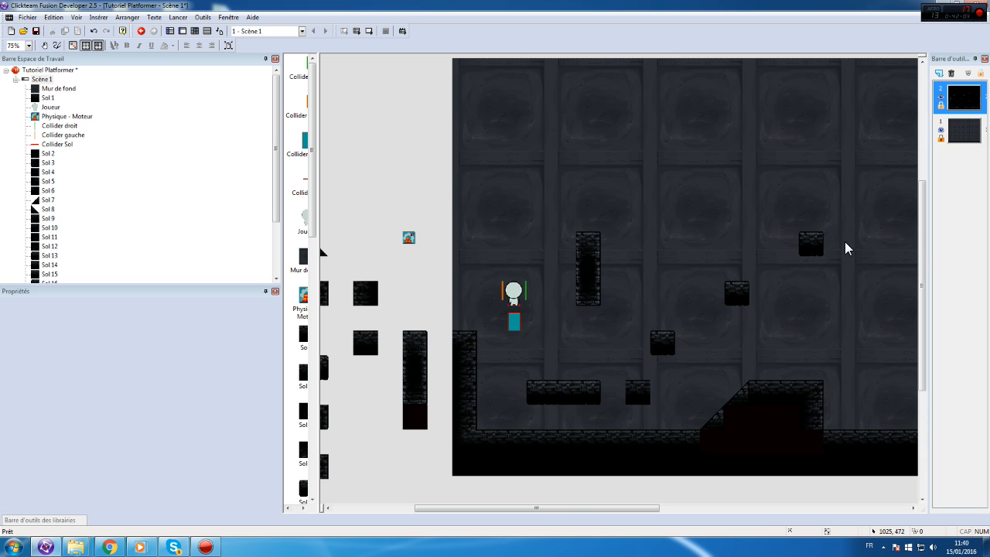
left_click_drag(561, 509, 624, 508)
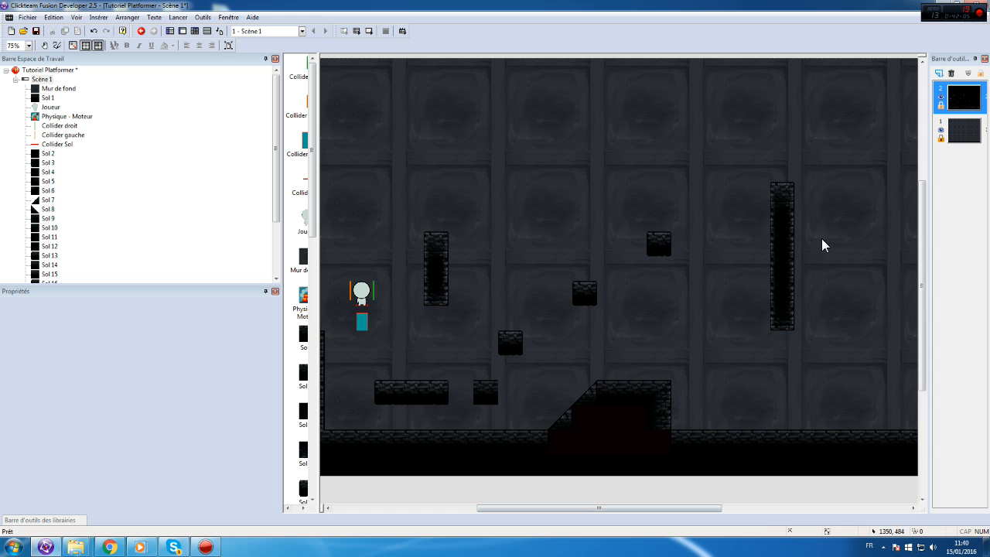
left_click(789, 207)
left_click(781, 232)
left_click(782, 268, "shift")
left_click(784, 294, "shift")
left_click(784, 317, "shift")
left_click(789, 198, "shift")
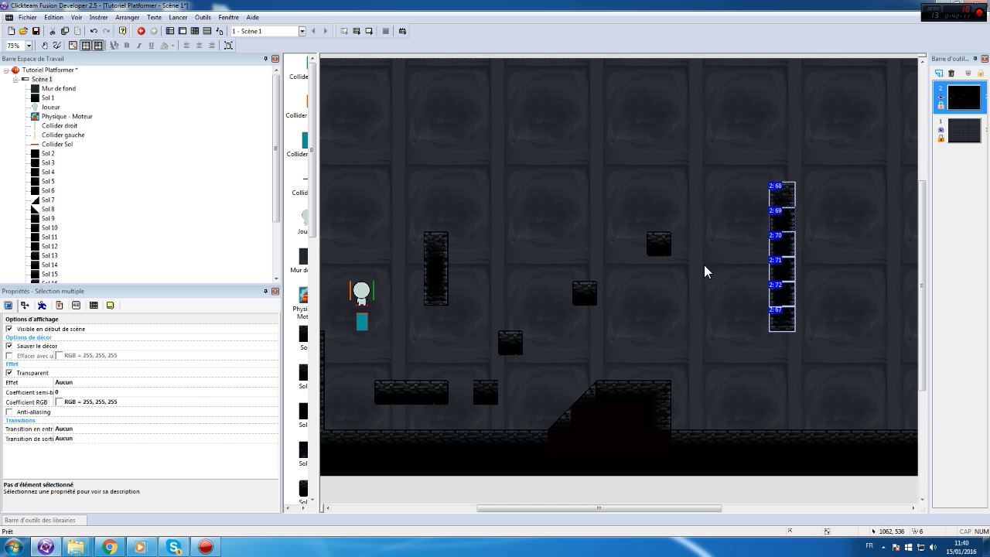
- Place Collider Joueur above the highest small platform and run the scene to test the player near the tall pillar
left_click_drag(358, 334, 650, 207)
left_click(178, 17)
left_click(195, 51)
key("Right")
key("shift")
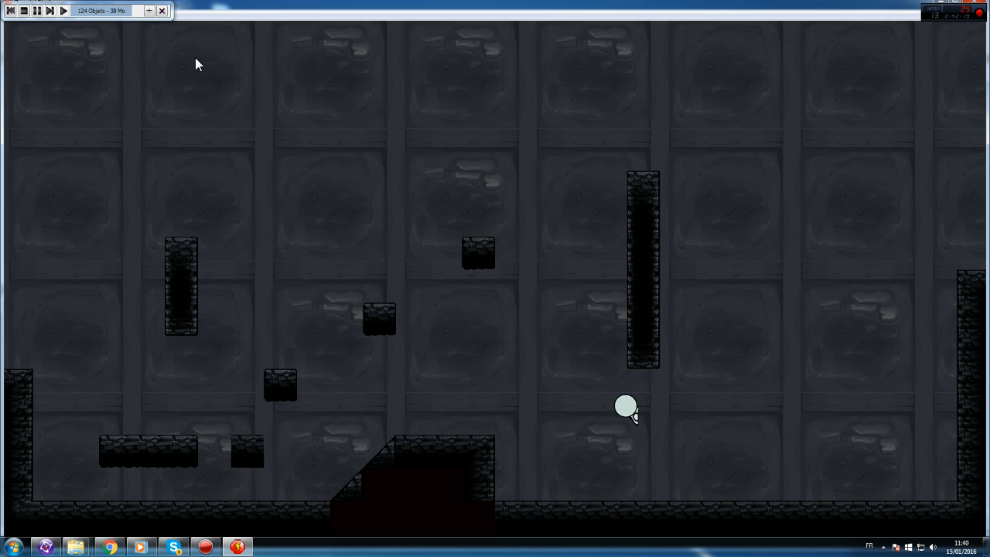
key("Left")
left_click(978, 9)
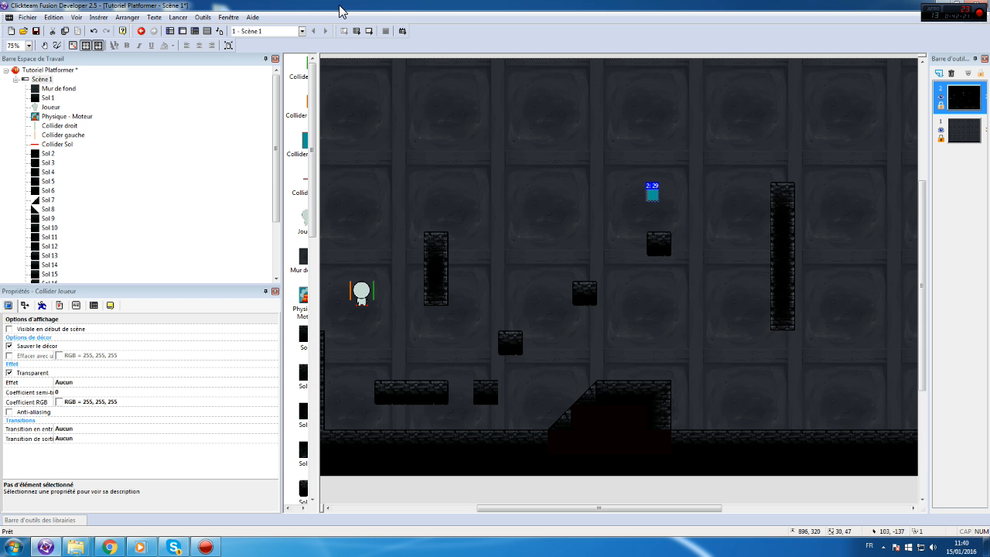
- Lower the six-block pillar onto the floor and place Collider Joueur to its left at X 1088, Y 768
left_click_drag(827, 370, 770, 181)
left_click_drag(766, 270, 767, 370)
left_click_drag(652, 192, 706, 362)
- Run the scene and test the player's movement and jumps against the lowered pillar, then close the test
left_click(178, 17)
left_click(202, 50)
key("Right")
key("Up")
key("Left")
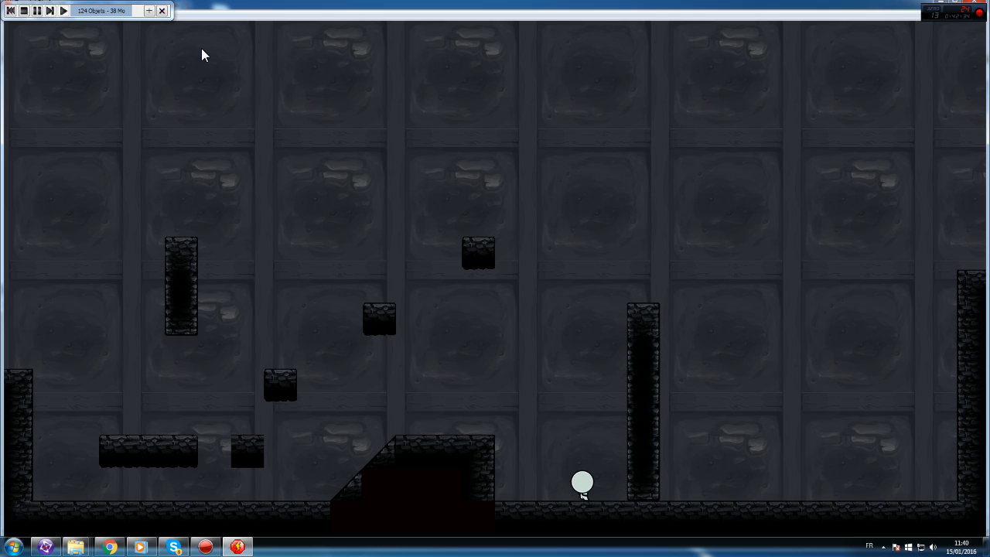
key("Right")
key("Up")
key("Left")
left_click(984, 7)
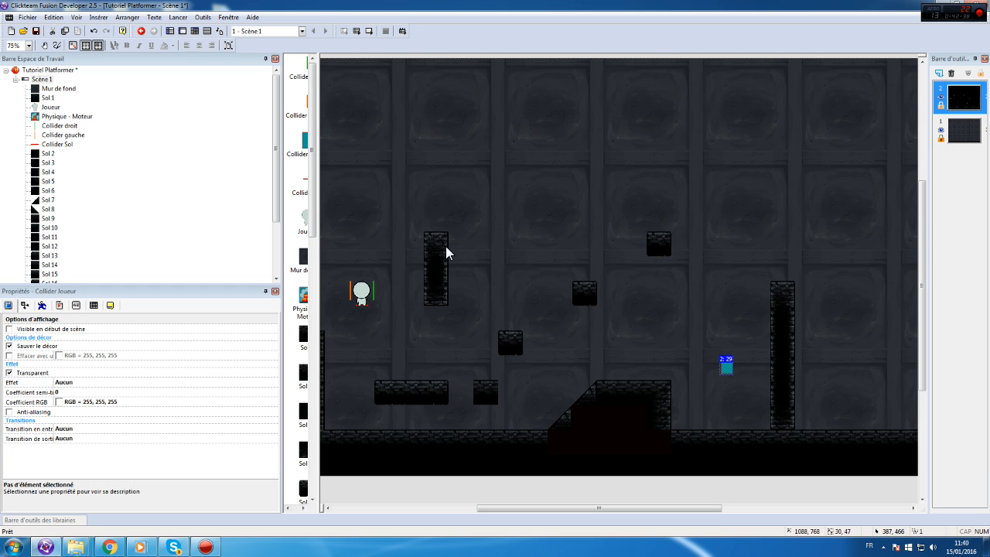
- Move the Joueur sprite directly above the three detection colliders, to X 128, Y 512
left_click(375, 292)
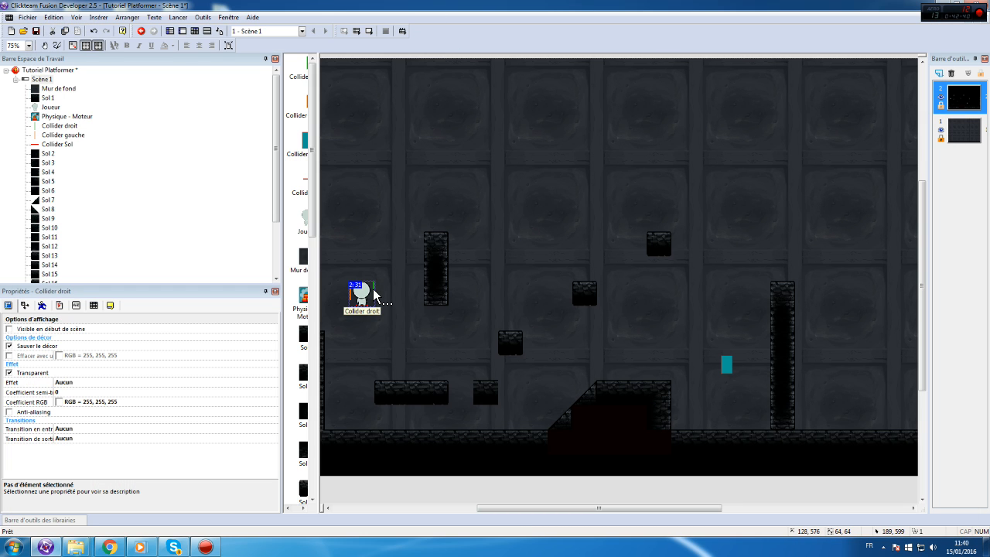
left_click(352, 295, "shift")
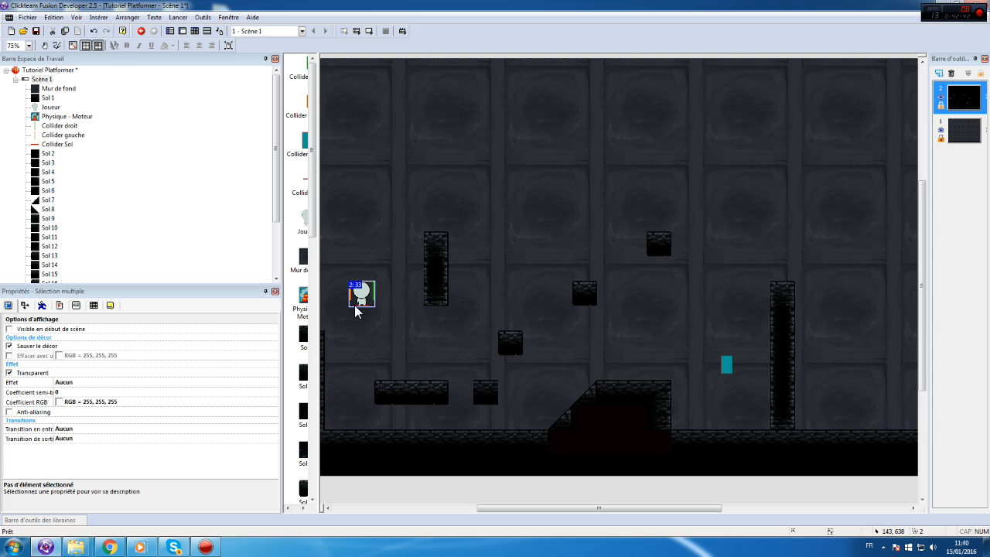
left_click_drag(533, 505, 455, 504)
left_click(471, 270)
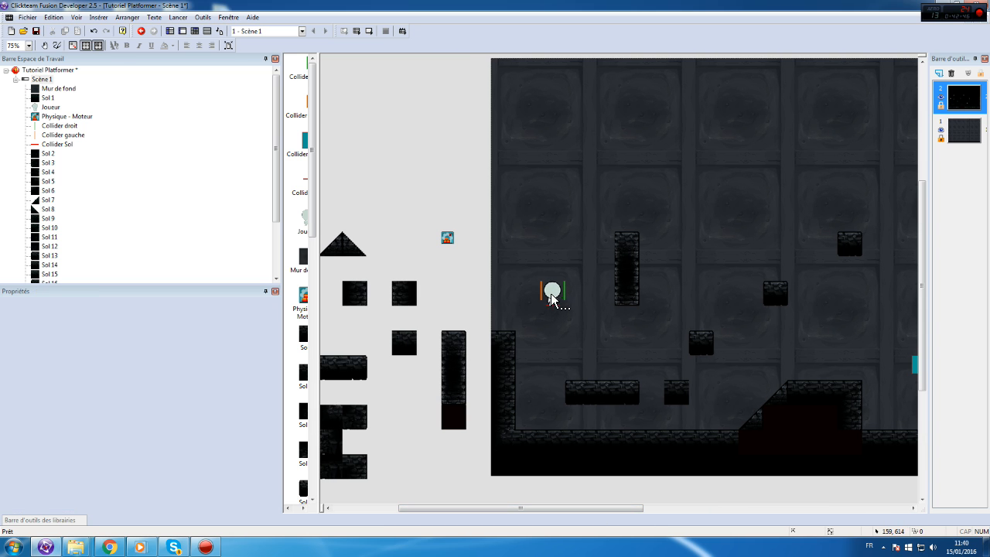
left_click(551, 299)
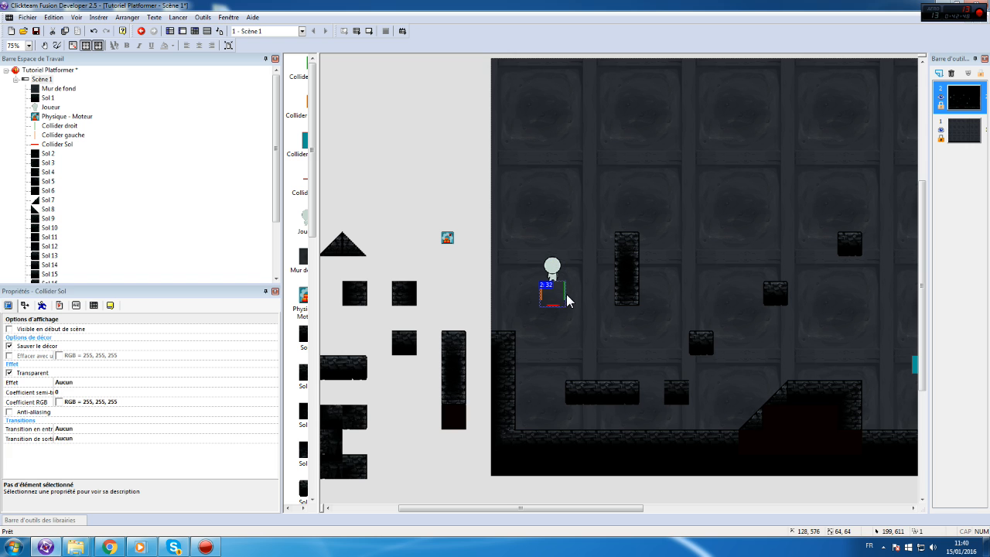
- Make Collider Sol, Collider droit and Collider gauche visible at the start of the scene
left_click(564, 296, "shift")
left_click(541, 293, "shift")
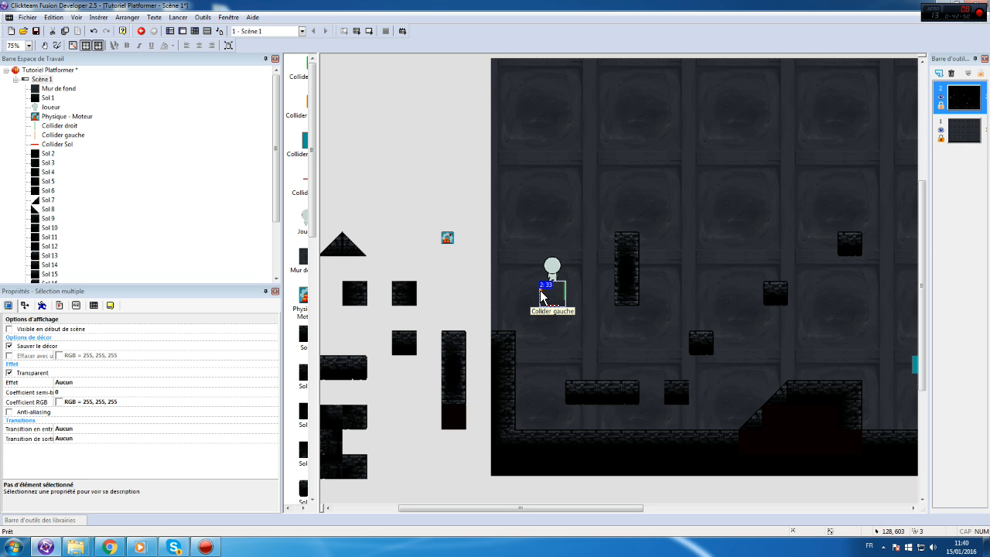
left_click(23, 331)
- Run the scene and move the player to check how the visible colliders follow it, then close the test
left_click(185, 22)
left_click(210, 49)
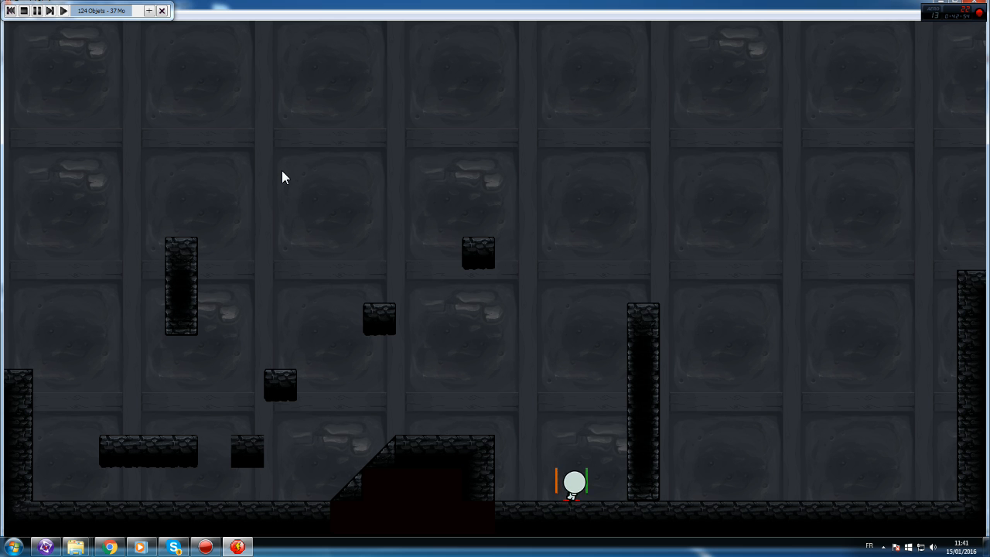
key("Right")
key("Up")
key("Left")
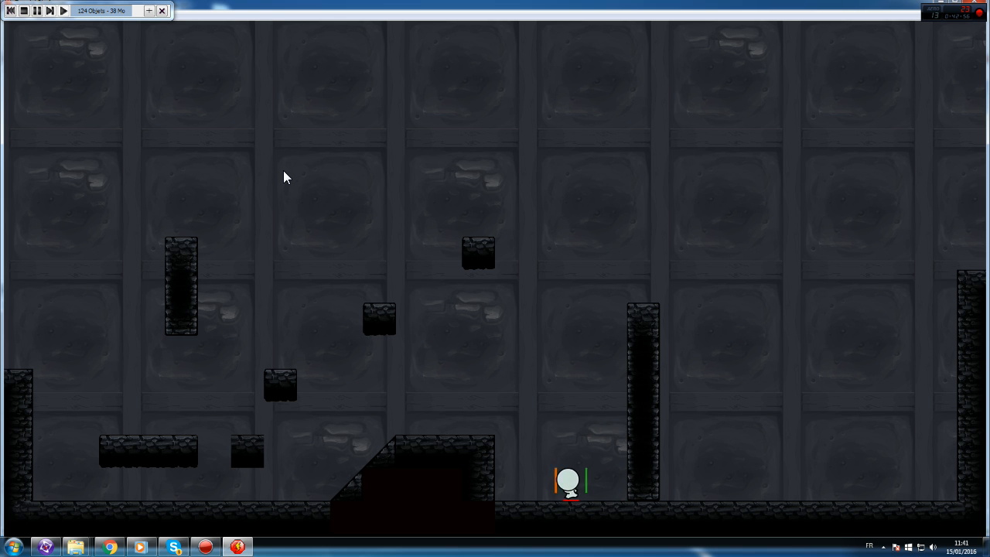
left_click(979, 3)
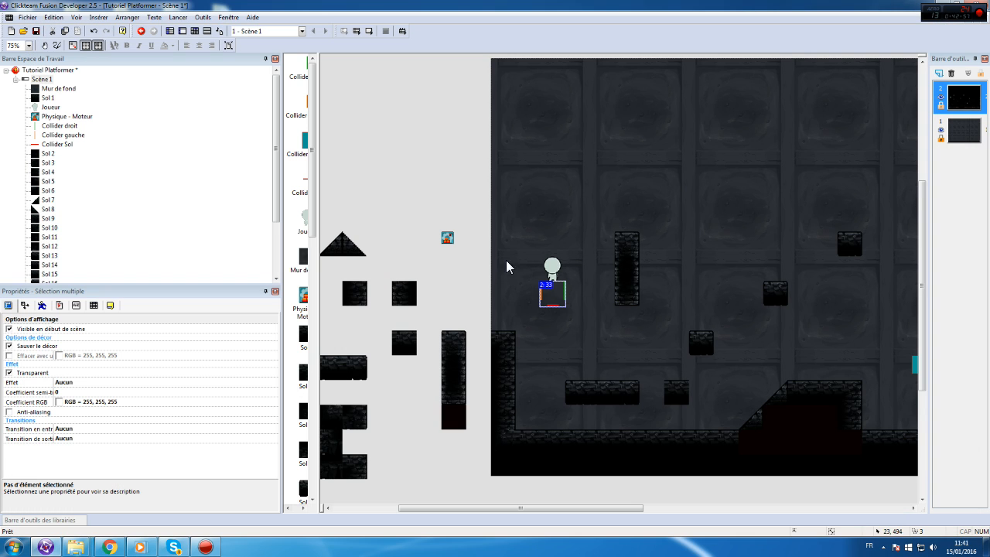
- Bring the three selected detection colliders to the front of the layer's stacking order
right_click(566, 298)
mouse_move(619, 387)
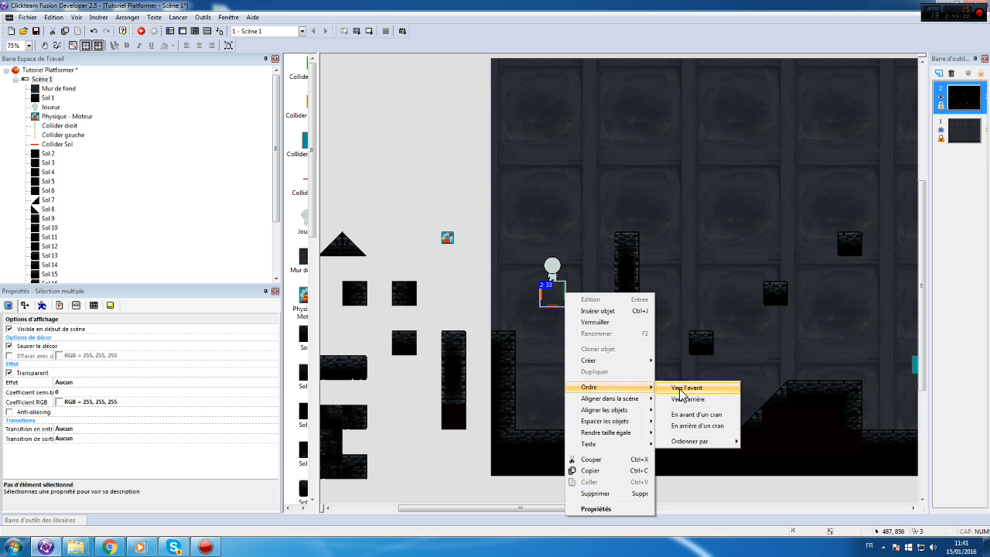
left_click(681, 389)
- Run the scene and jump repeatedly against the tall pillar to examine the side colliders' contact with it, then close the test
left_click(179, 17)
left_click(206, 62)
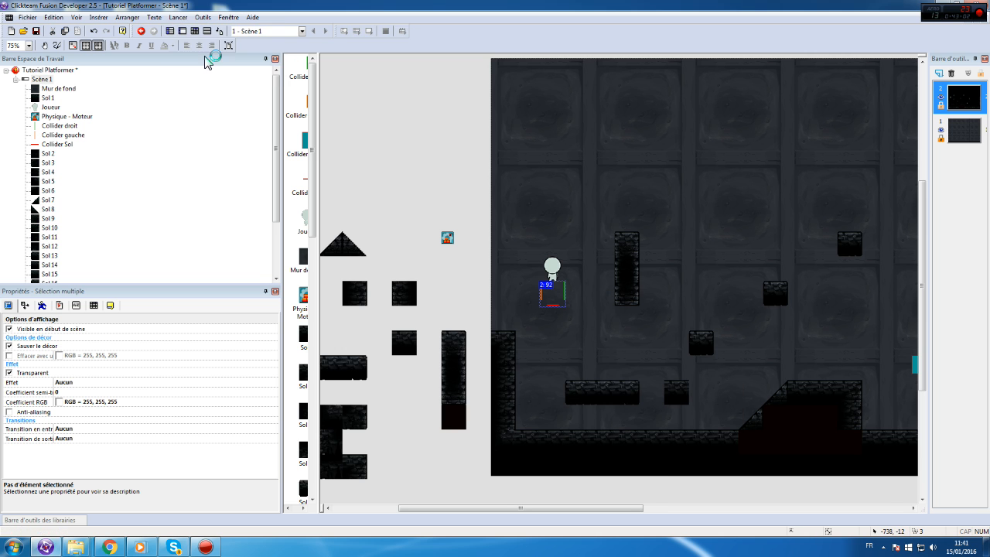
key("Right")
key("Up")
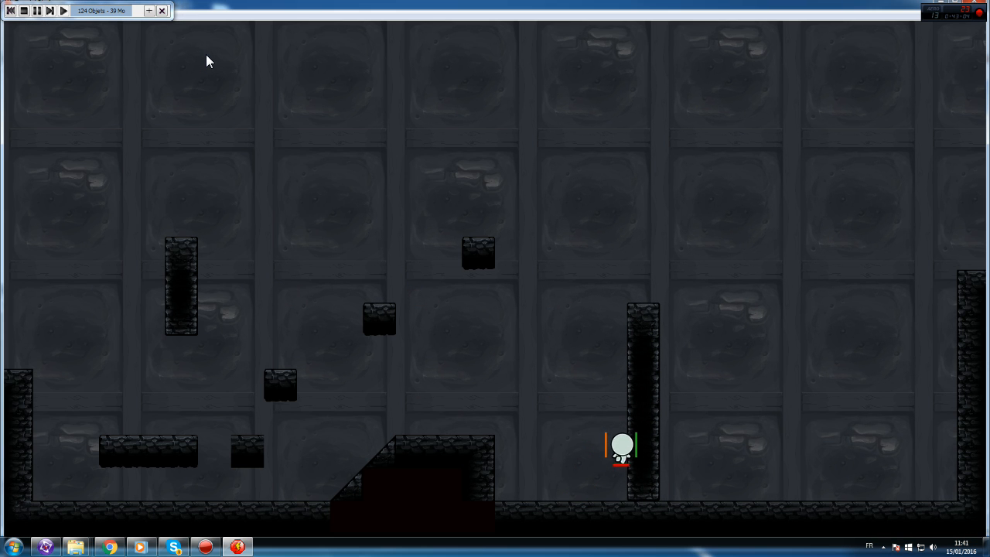
key("Left")
key("Up")
key("Right")
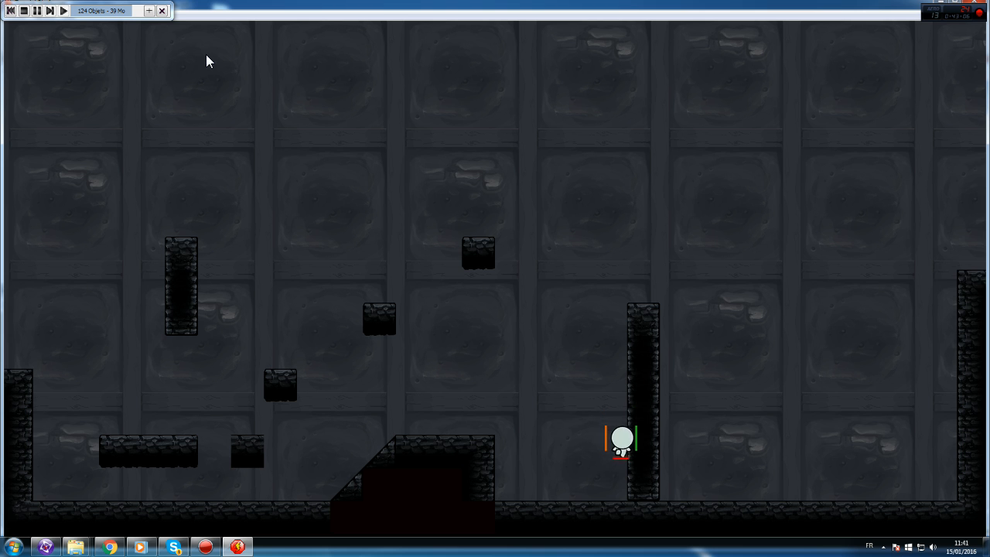
key("Left")
key("Up")
key("Right")
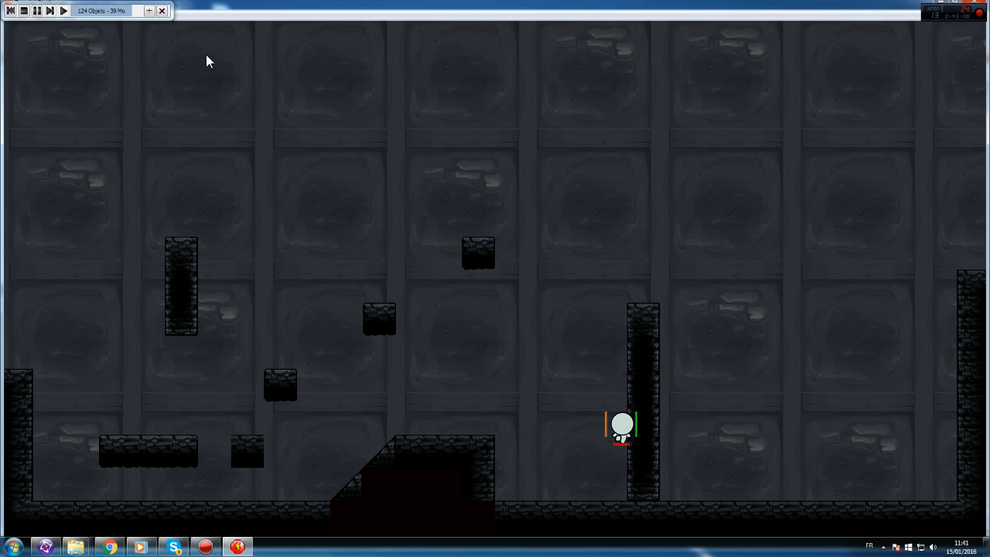
left_click(975, 3)
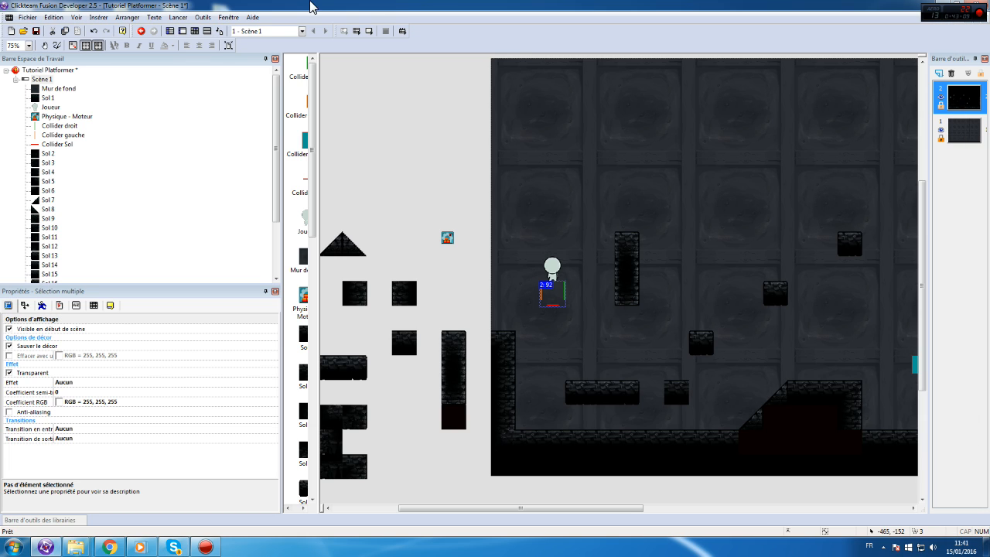
- Examine the Glissade Mur conditions in the event editor, then return to the Scène 1 layout
left_click(197, 32)
mouse_move(595, 201)
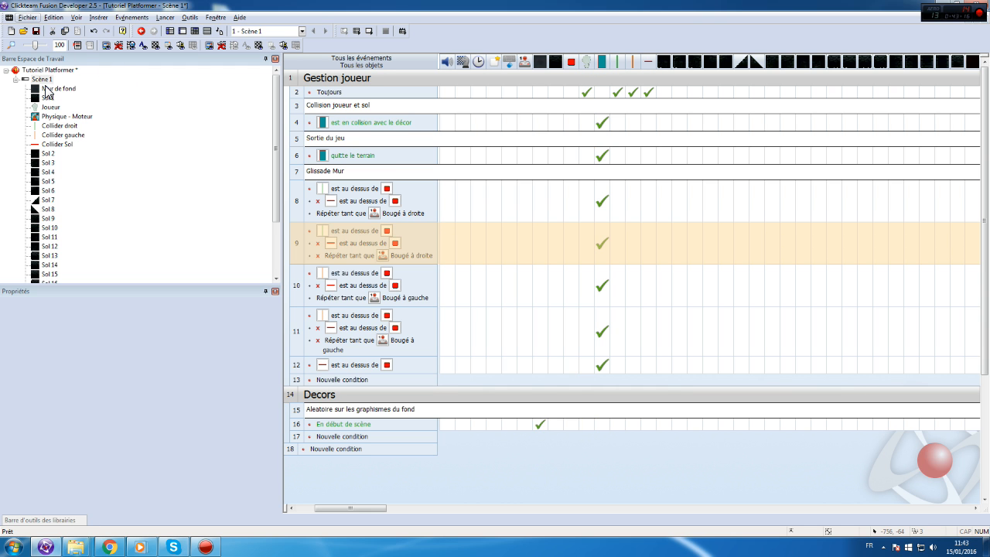
double_click(41, 79)
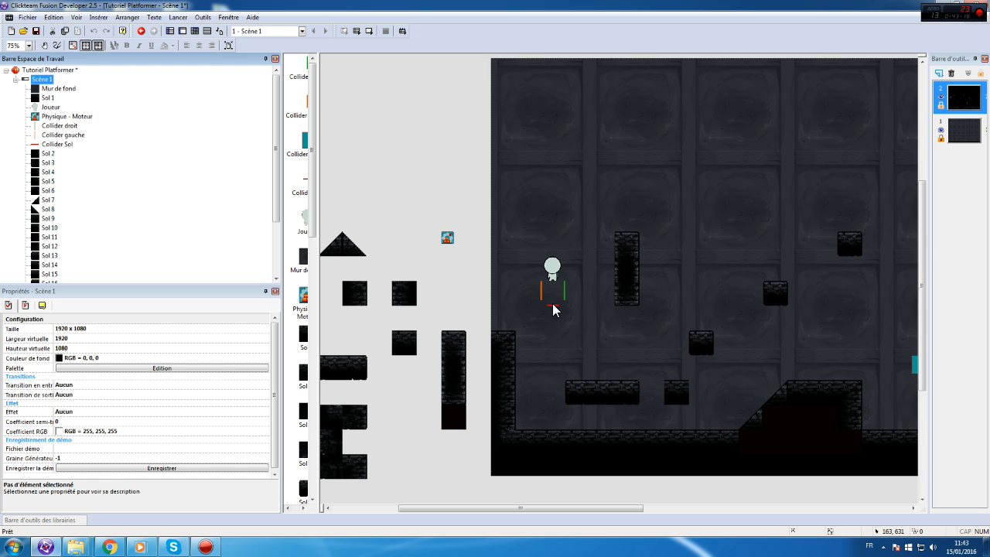
- Erase both ends of the red bar in Collider Sol's image, keeping only a short central segment
double_click(552, 308)
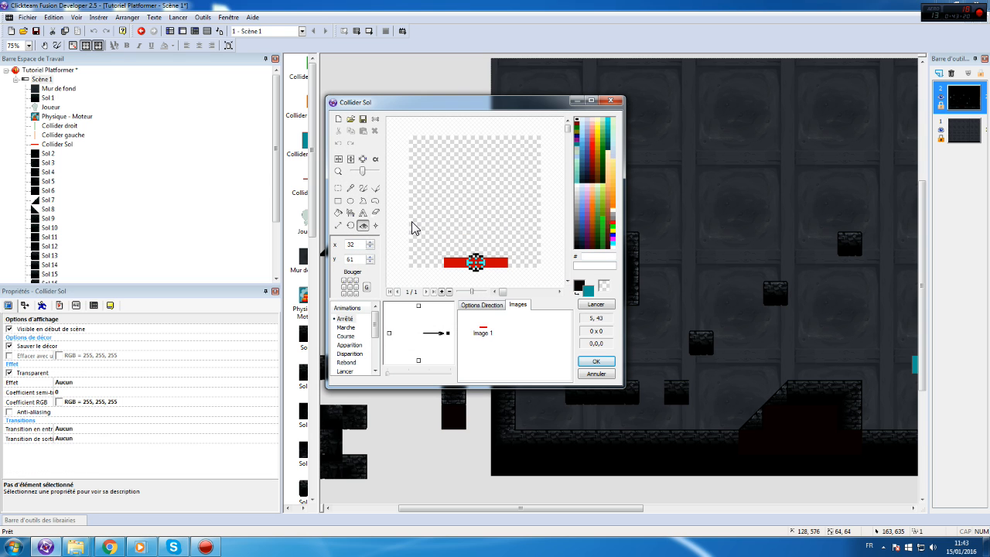
left_click(340, 189)
left_click_drag(429, 246, 459, 282)
key("Delete")
left_click_drag(528, 277, 472, 284)
key("Delete")
key("Delete")
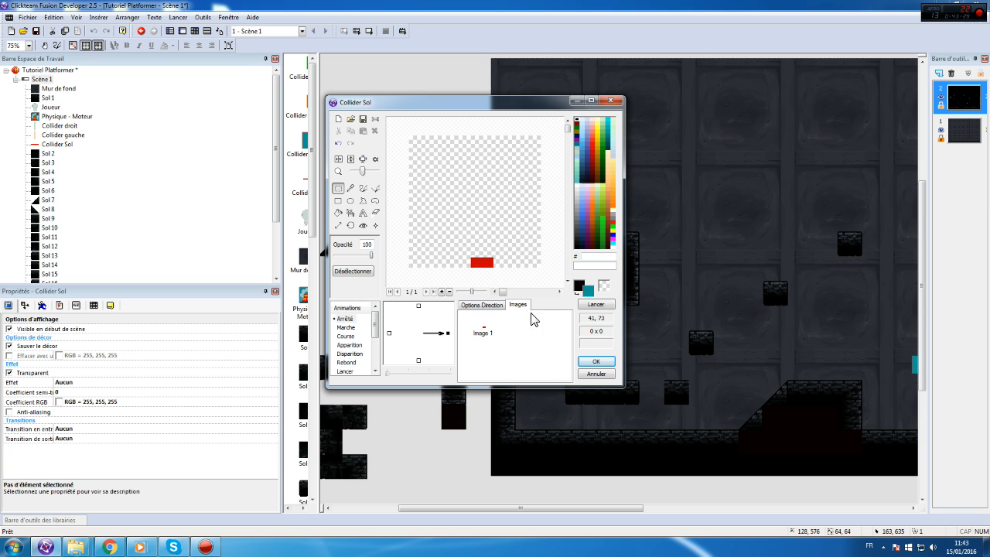
left_click(596, 361)
- Erase the upper and lower parts of the green bar in Collider droit's image, keeping only a short middle segment
double_click(562, 291)
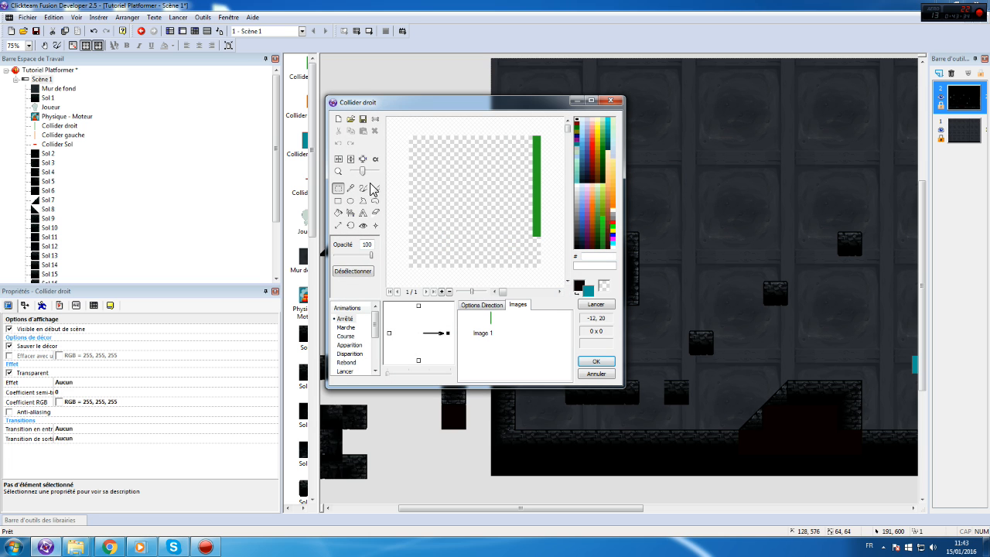
left_click_drag(510, 132, 558, 178)
key("Delete")
left_click_drag(561, 253, 510, 219)
key("Delete")
left_click(595, 361)
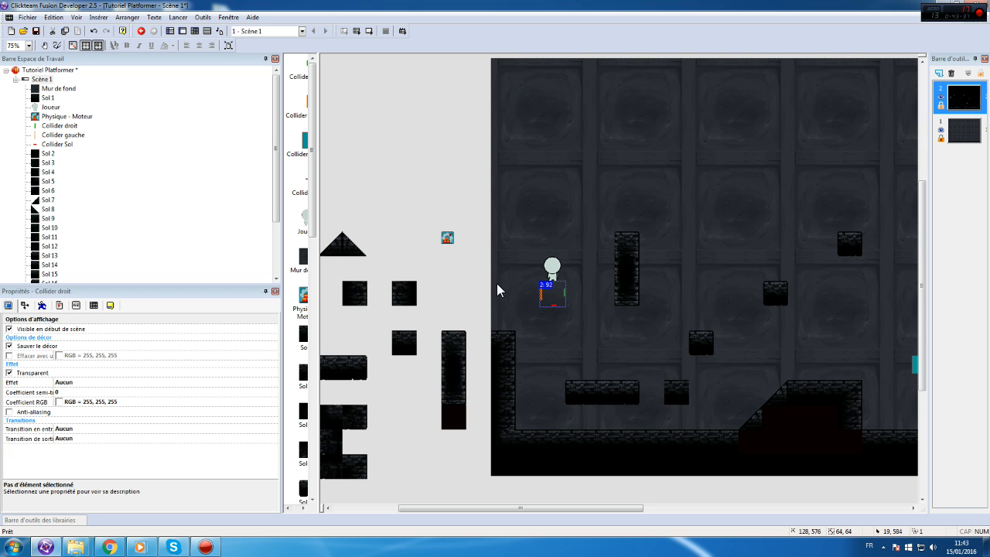
- Erase the upper and lower parts of the orange bar in Collider gauche's image, keeping only a short middle segment
left_click(526, 288)
double_click(541, 294)
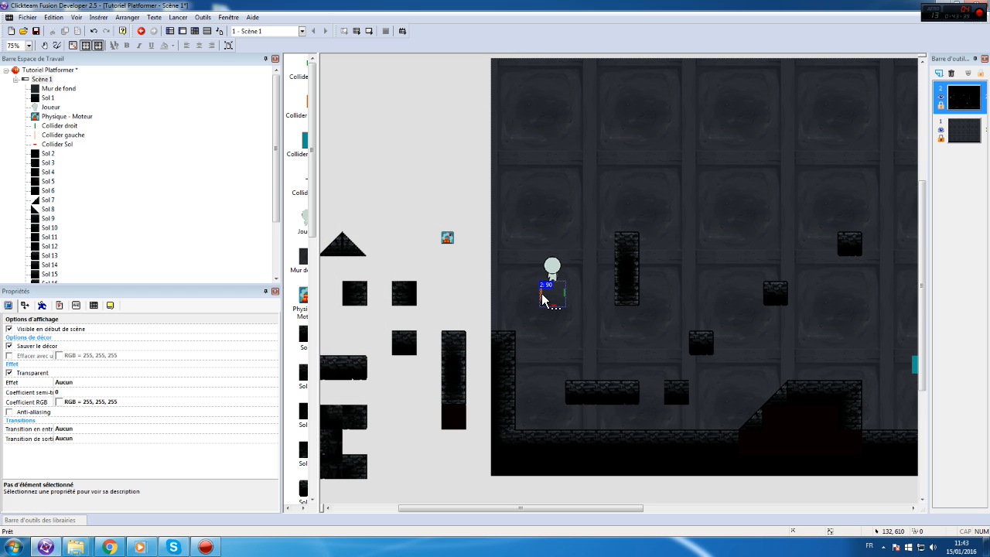
left_click_drag(397, 140, 431, 180)
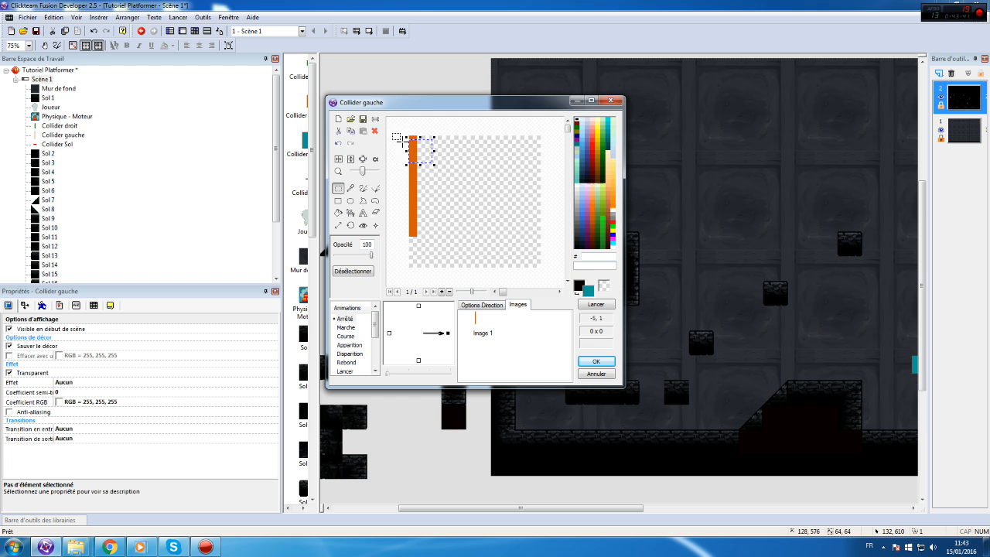
key("Delete")
left_click_drag(428, 243, 395, 212)
key("Delete")
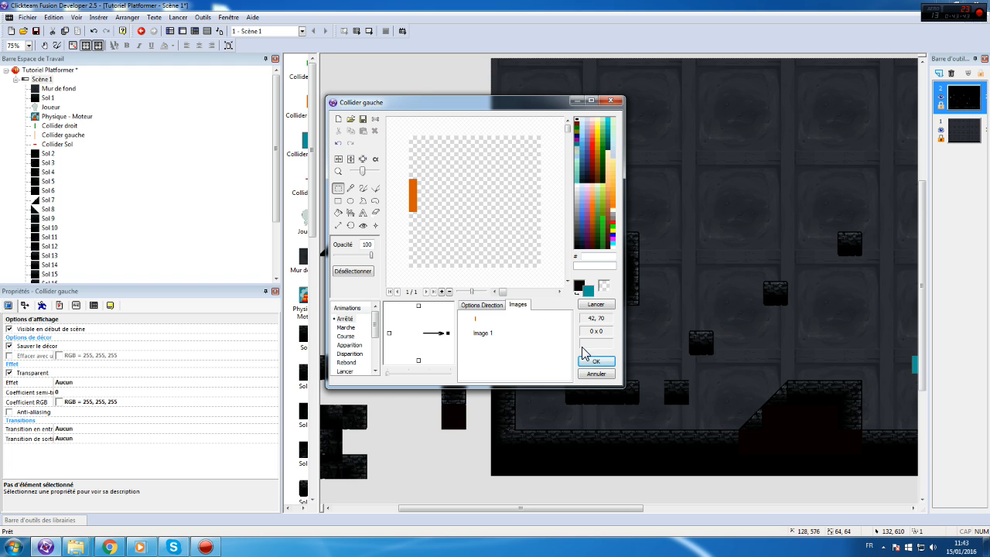
left_click(595, 361)
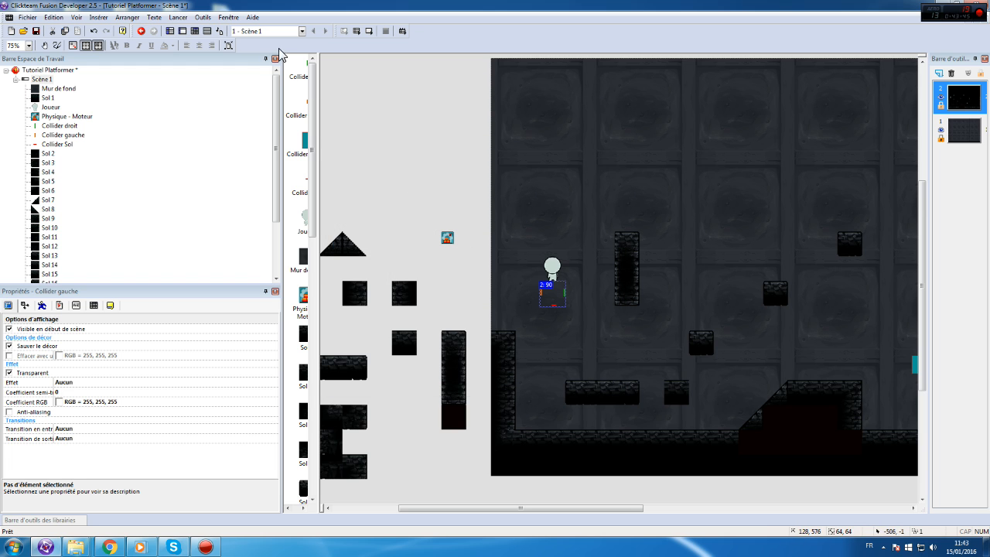
- Hide Joueur at the start of the scene and make Collider Joueur visible instead
left_click(553, 273)
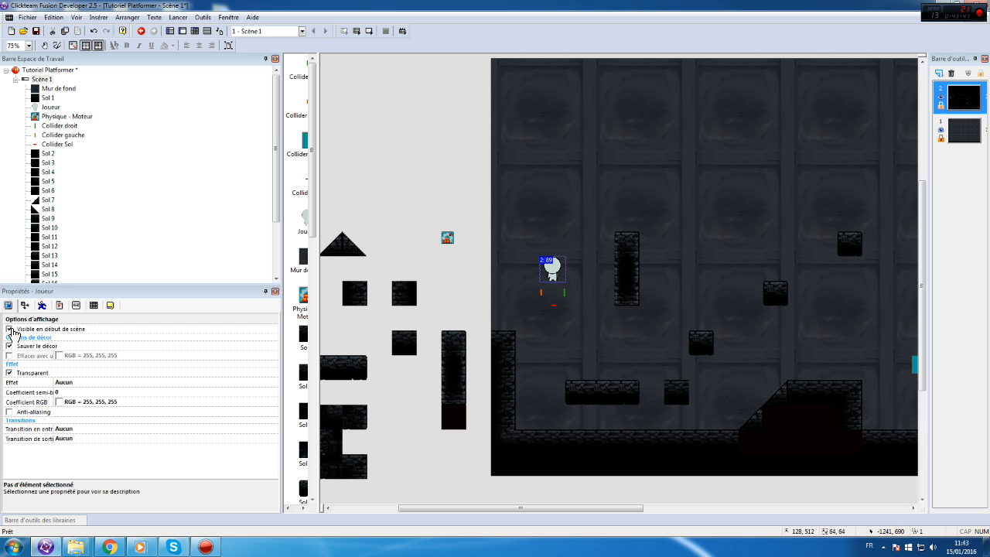
left_click(9, 329)
left_click(915, 369)
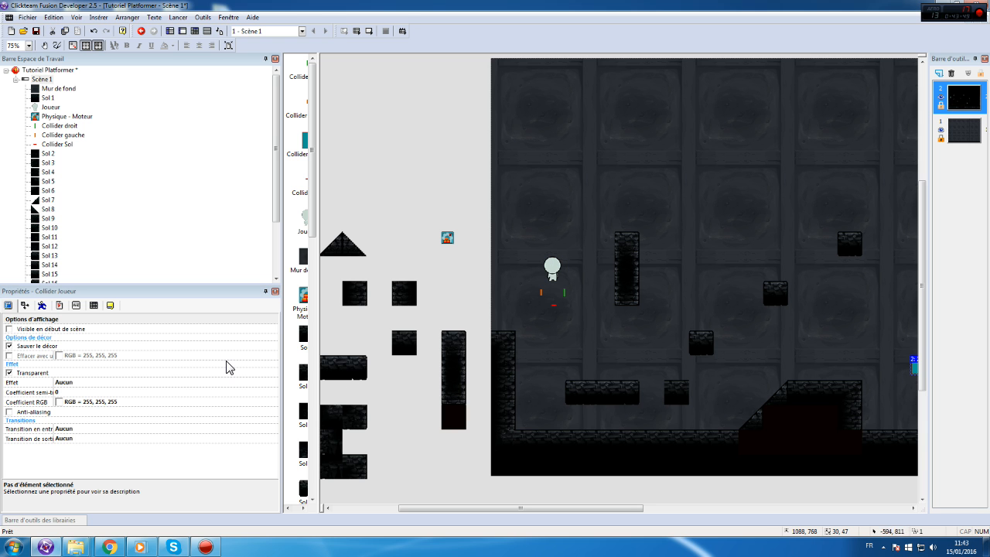
- Run the scene to check the shortened colliders' positions around Collider Joueur, then close the test
left_click(176, 17)
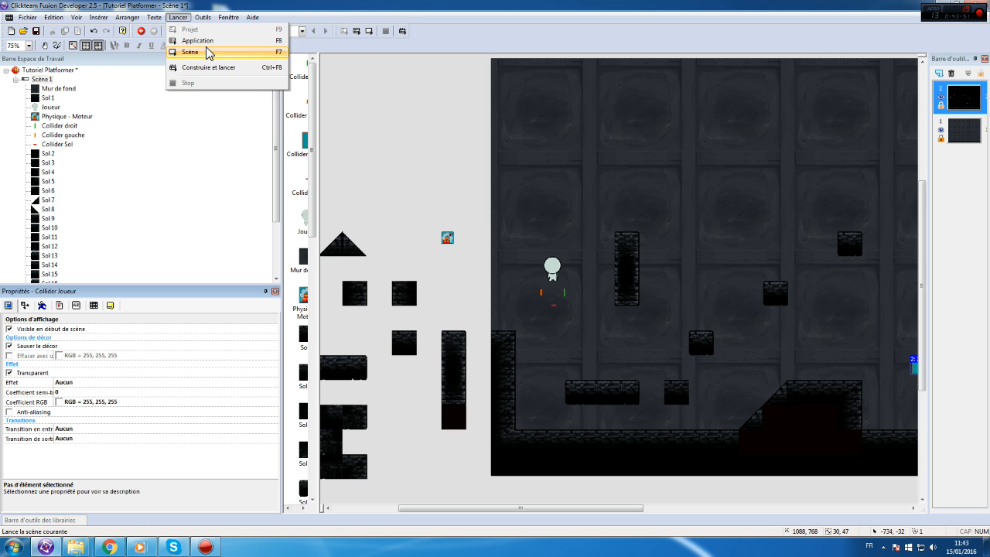
left_click(206, 49)
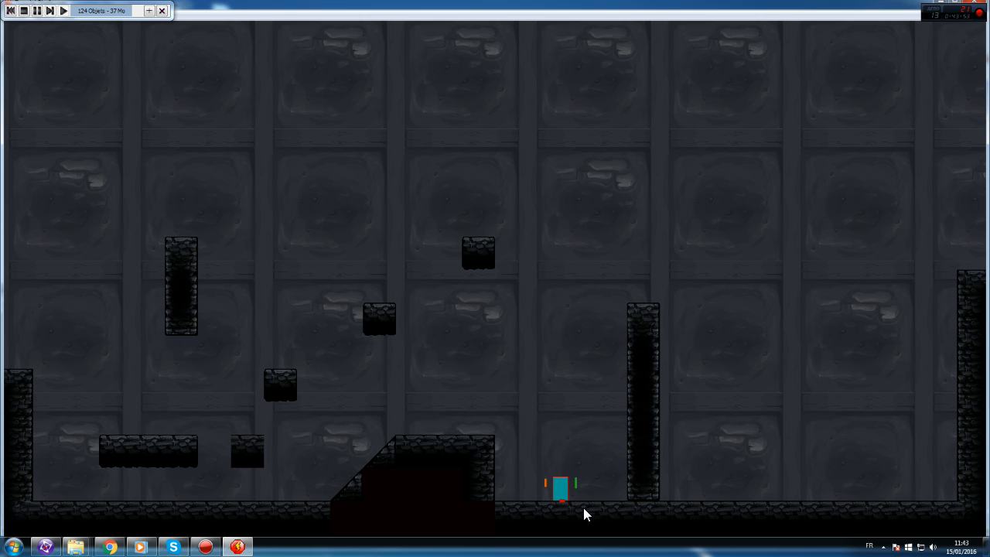
left_click(983, 2)
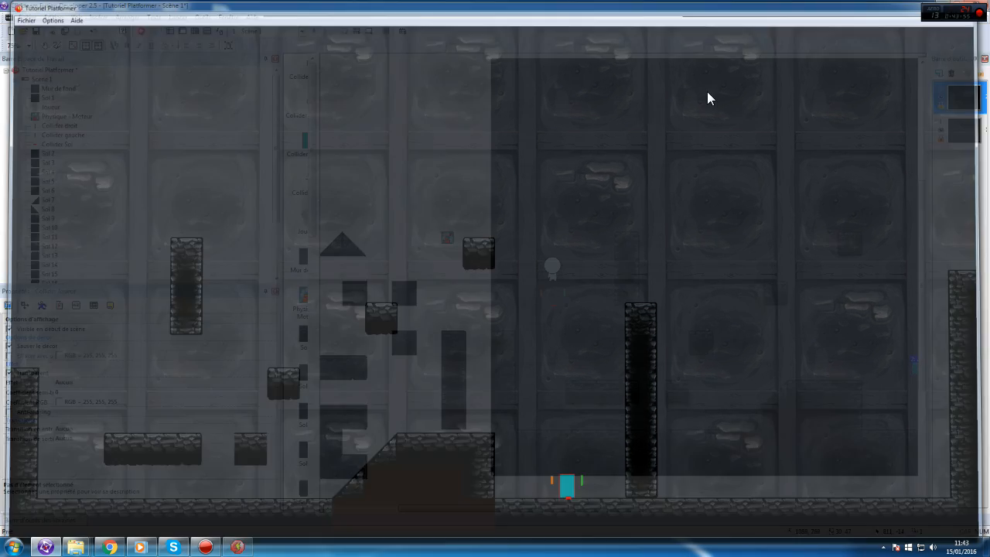
- Set the X coordinate of Collider droit's hot spot to 40
left_click(562, 292)
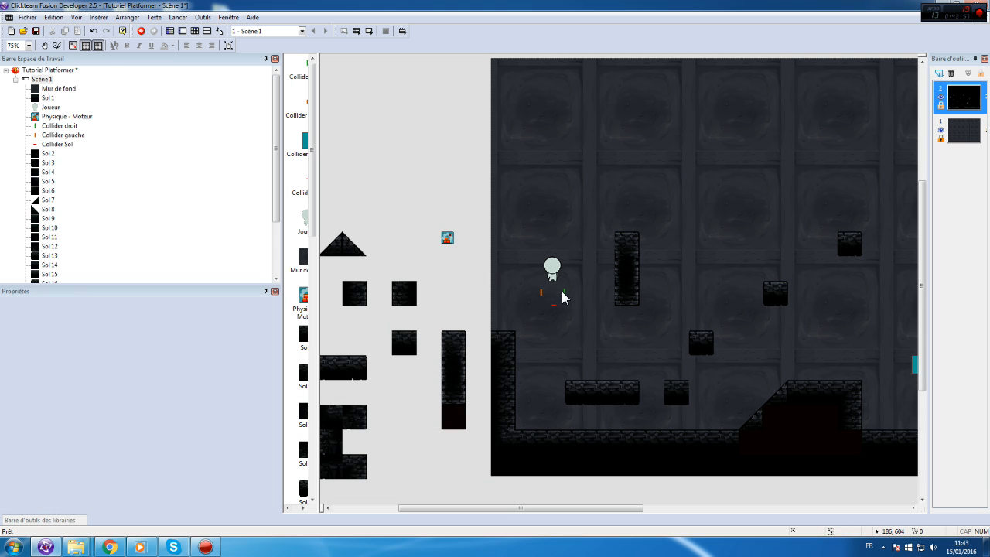
double_click(564, 292)
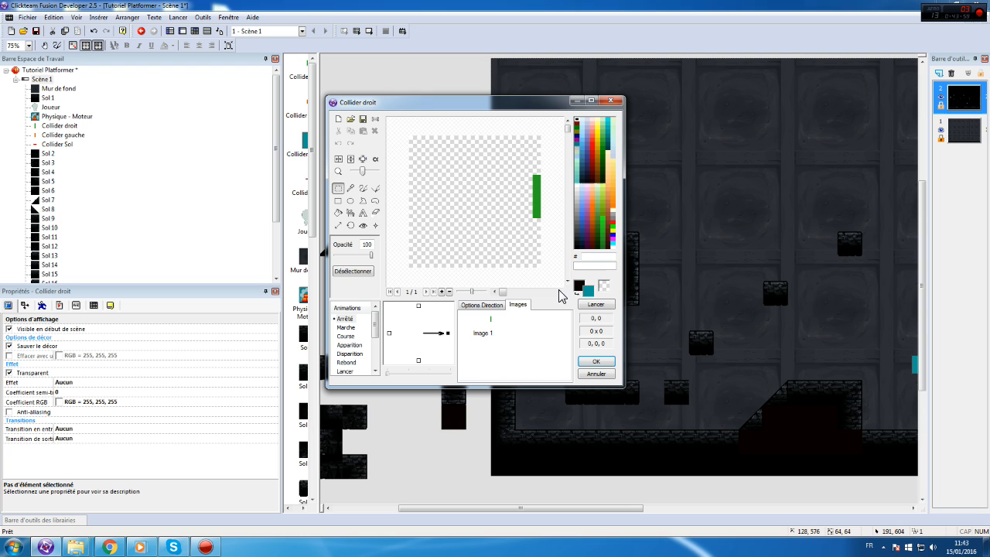
left_click(363, 225)
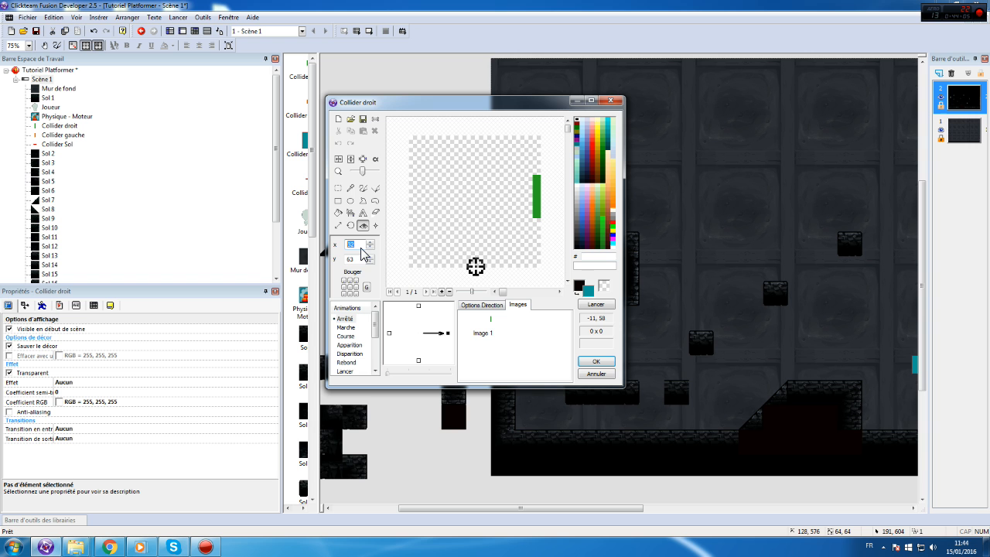
type("40")
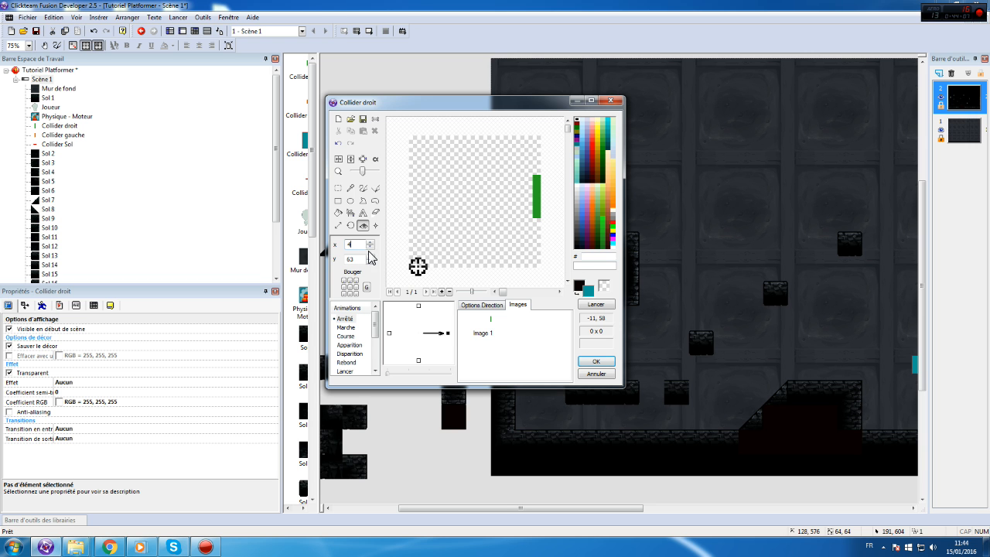
left_click(594, 362)
- Run the scene to check the green collider's distance from Collider Joueur, then close the test
left_click(178, 17)
left_click(206, 52)
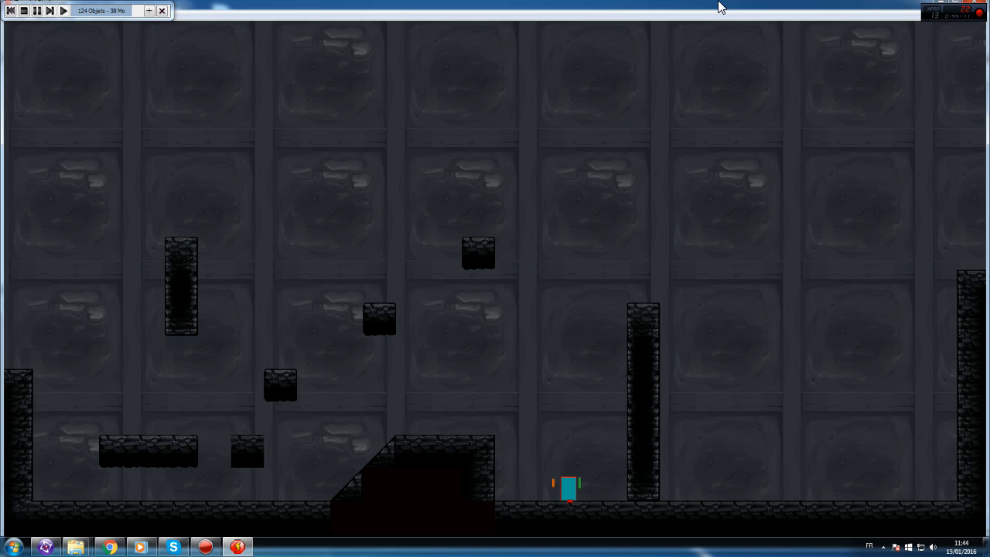
left_click(976, 6)
- Set the X coordinate of Collider droit's hot spot to 43
left_click_drag(539, 285, 564, 292)
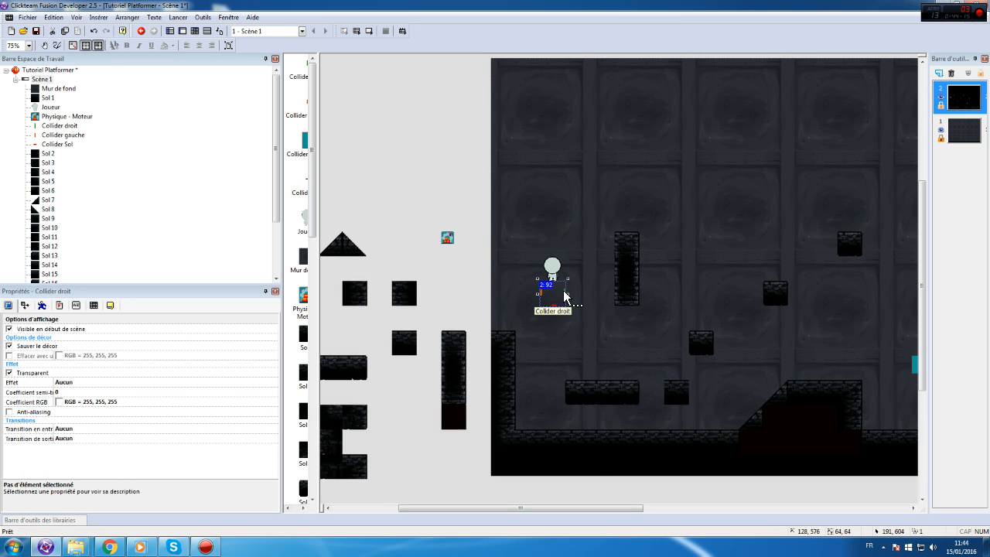
double_click(561, 294)
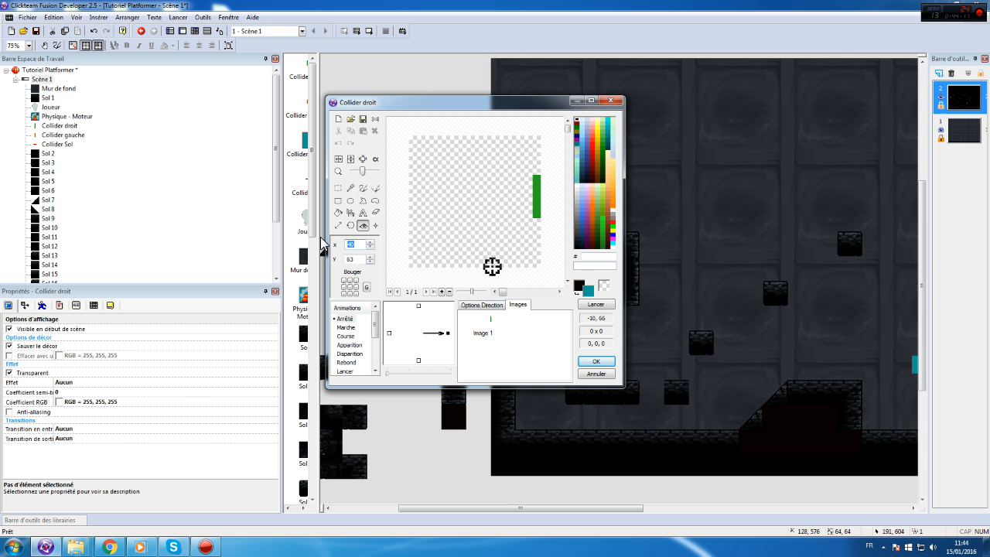
left_click(592, 361)
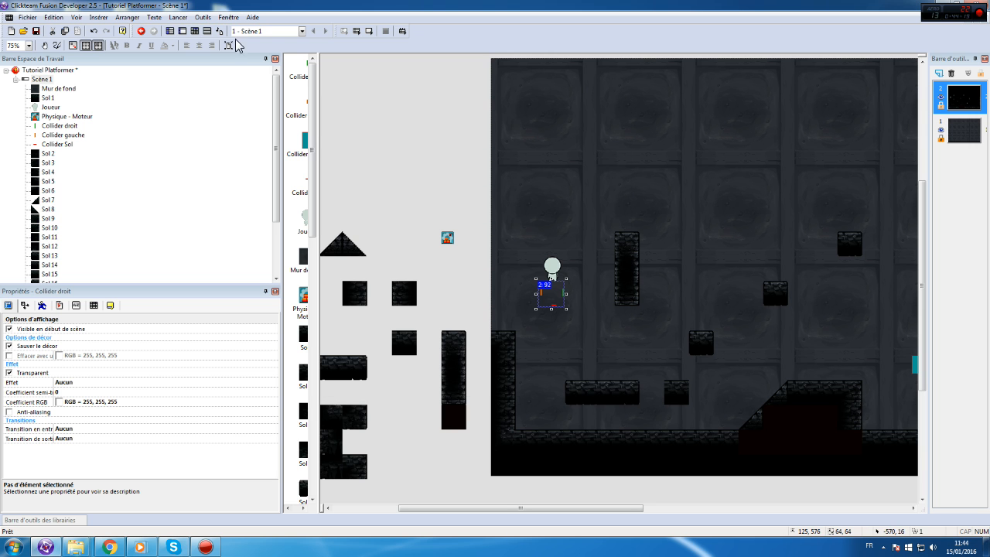
- Run the scene to check how closely the green bar sits against Collider Joueur, and close the test
left_click(178, 17)
left_click(189, 53)
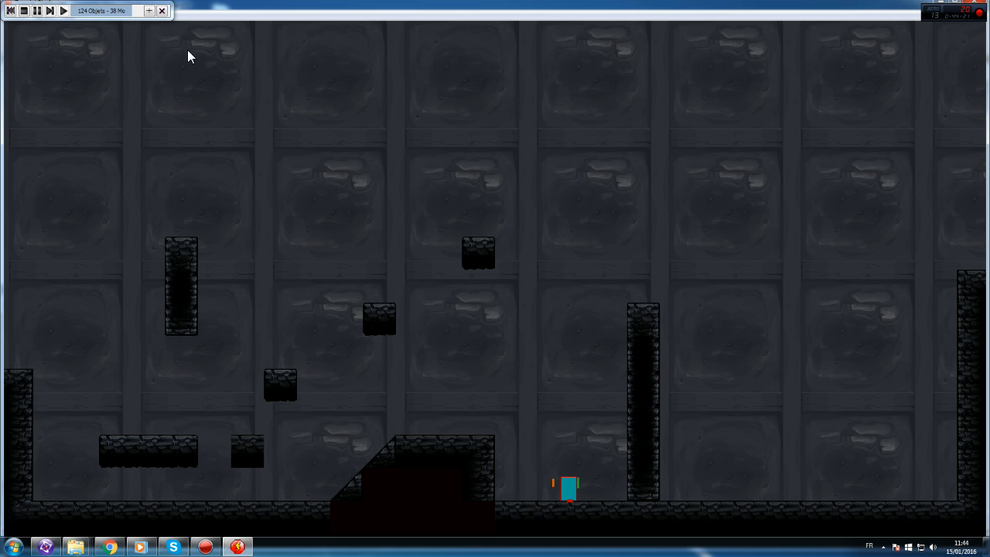
left_click(979, 7)
- Set the X coordinate of Collider gauche's hot spot to 20
left_click(537, 294)
double_click(539, 293)
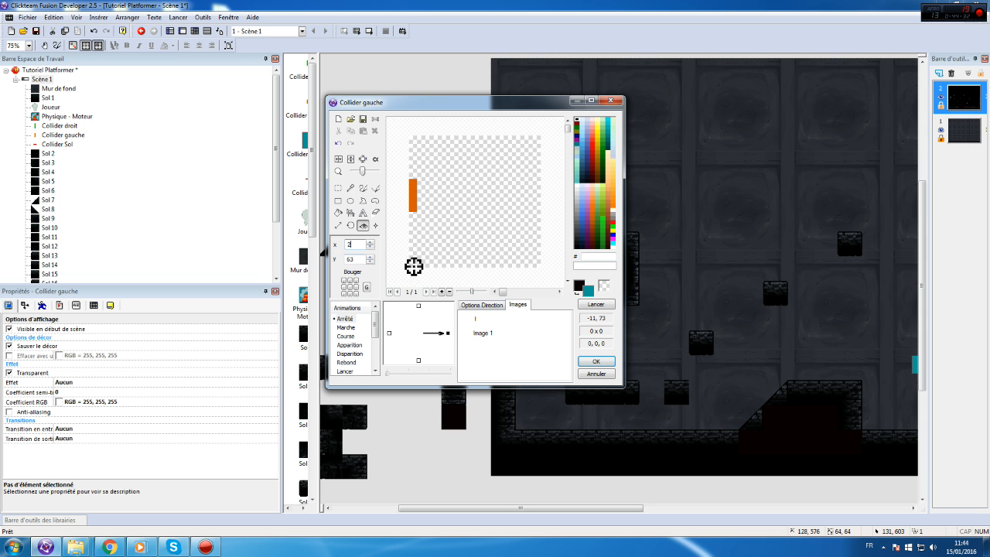
left_click(595, 361)
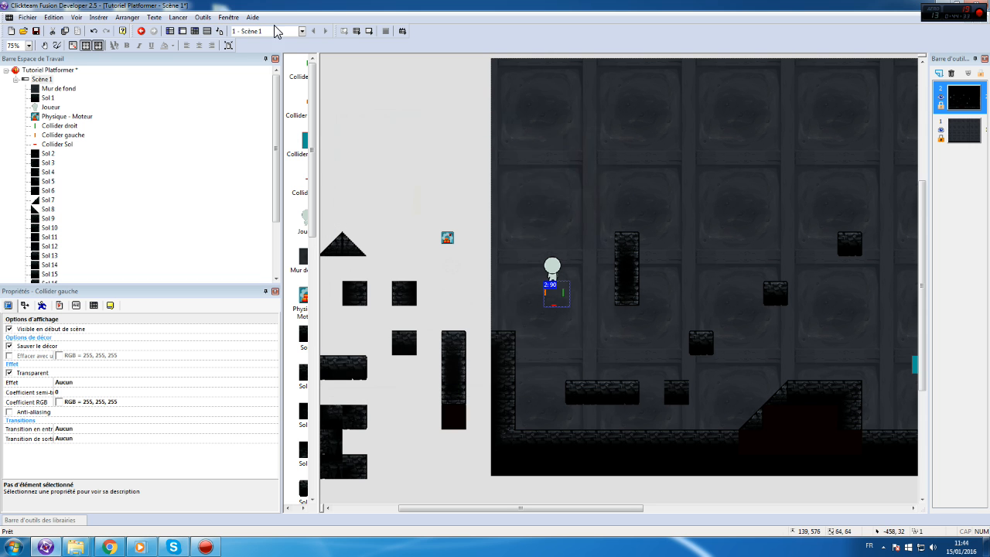
- Run the scene and move Collider Joueur around to check both side bars' positions, and close the test
left_click(179, 17)
left_click(198, 53)
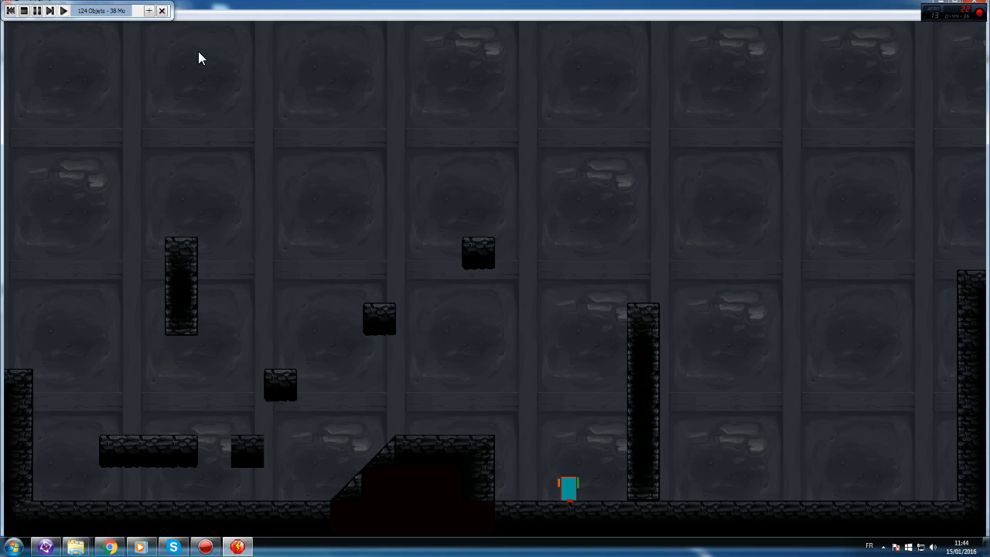
key("Right")
key("Up")
key("Left")
left_click(921, 8)
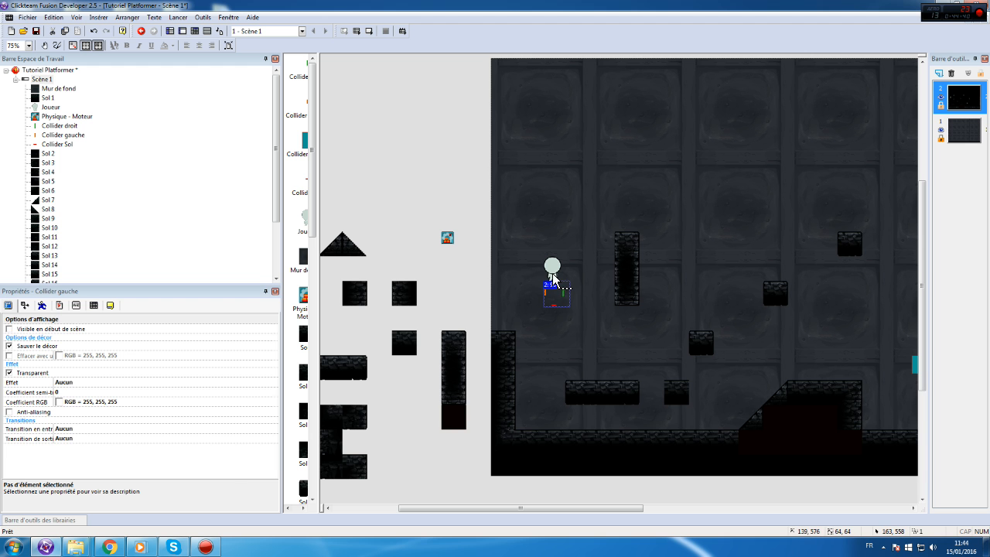
- Make Joueur visible at the start of the scene and hide Collider Joueur
left_click(9, 329)
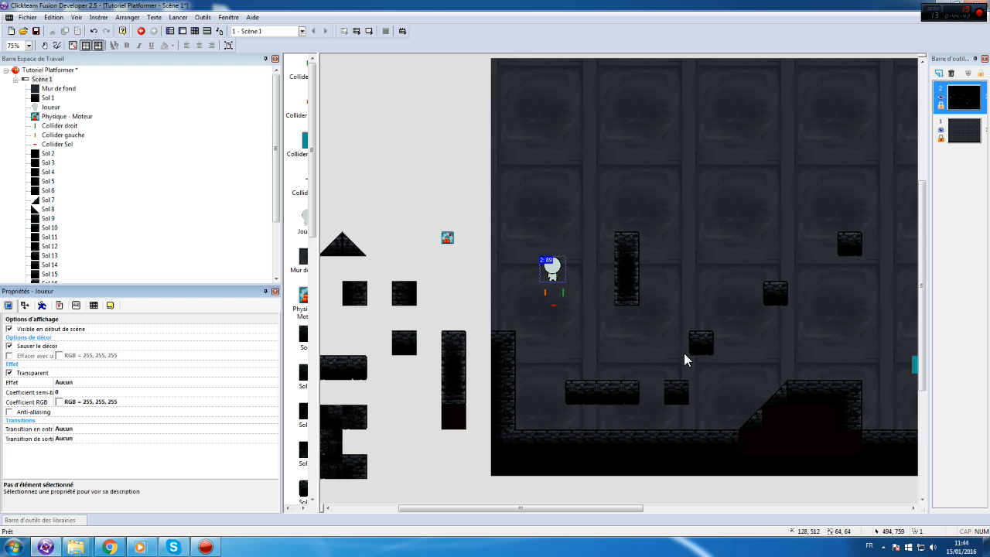
left_click(915, 365)
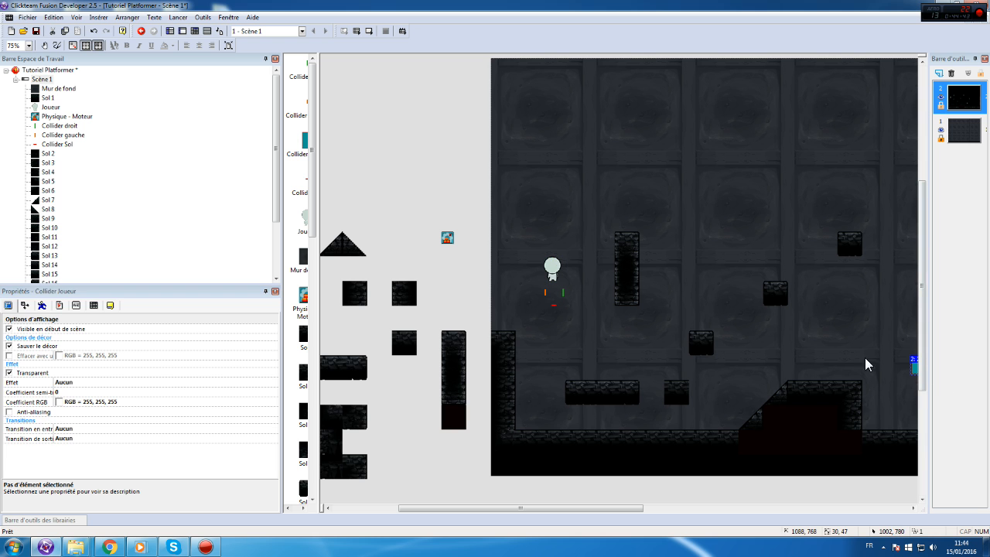
left_click(11, 330)
- Run the scene and test jumping and sliding against the tall pillar with the visible player, and close the test
left_click(178, 17)
left_click(203, 54)
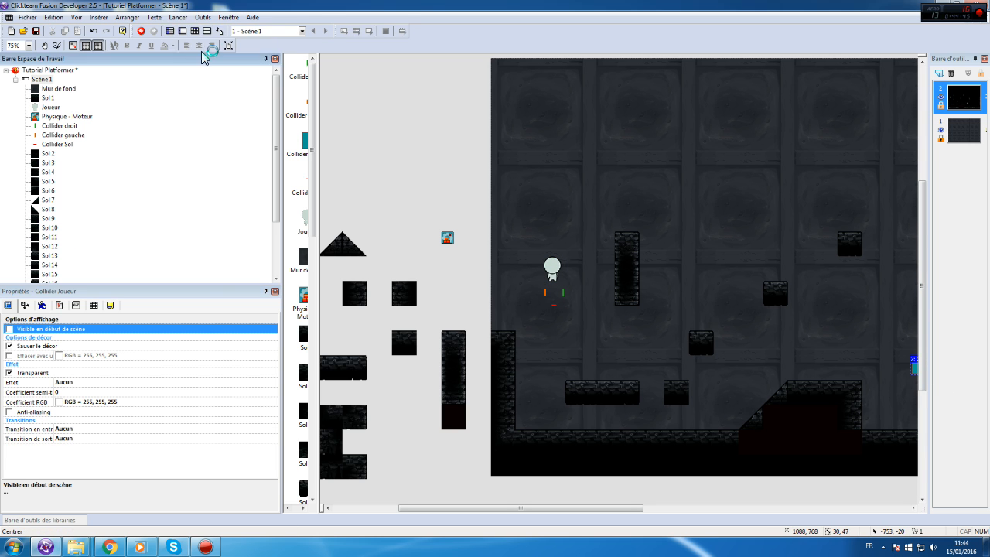
key("Right")
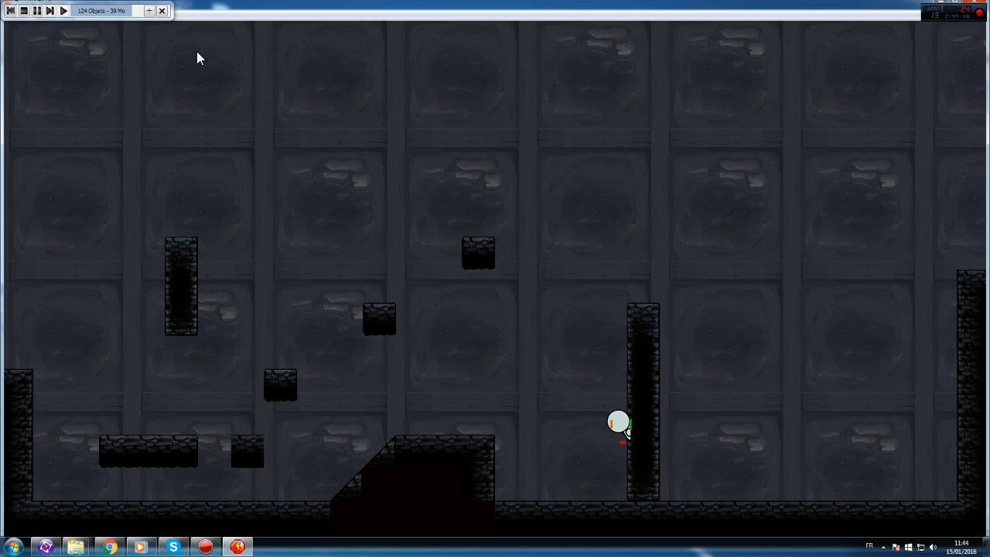
key("Left")
key("Right")
key("Up")
key("Left")
key("Up")
key("Right")
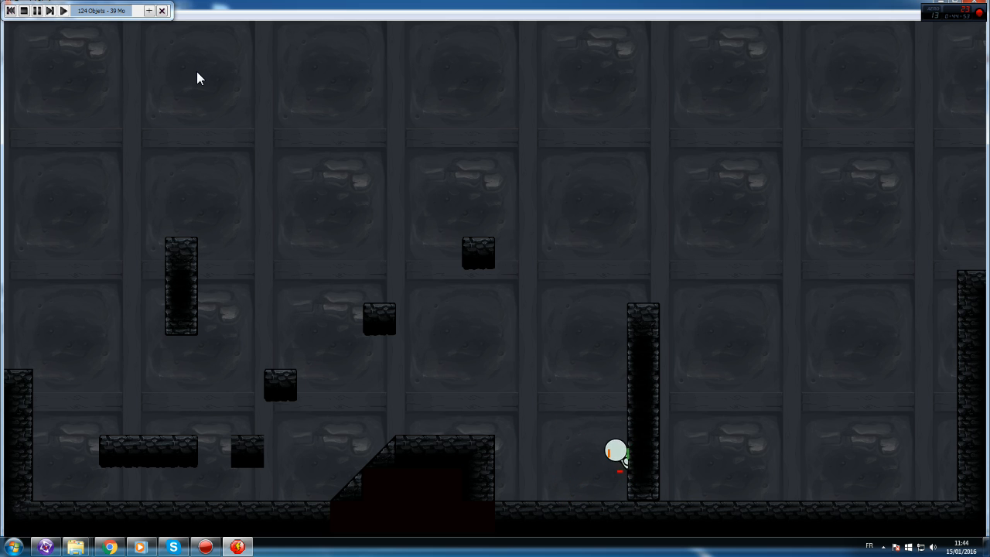
left_click(979, 3)
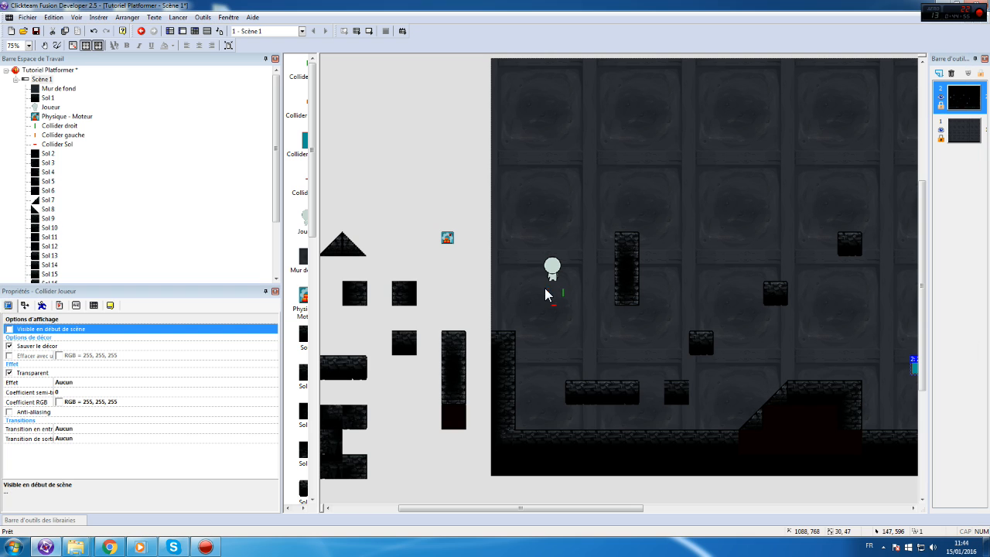
- Centre Collider Sol's red bar on its hot spot at X 32 and crop the image to the bar
double_click(554, 306)
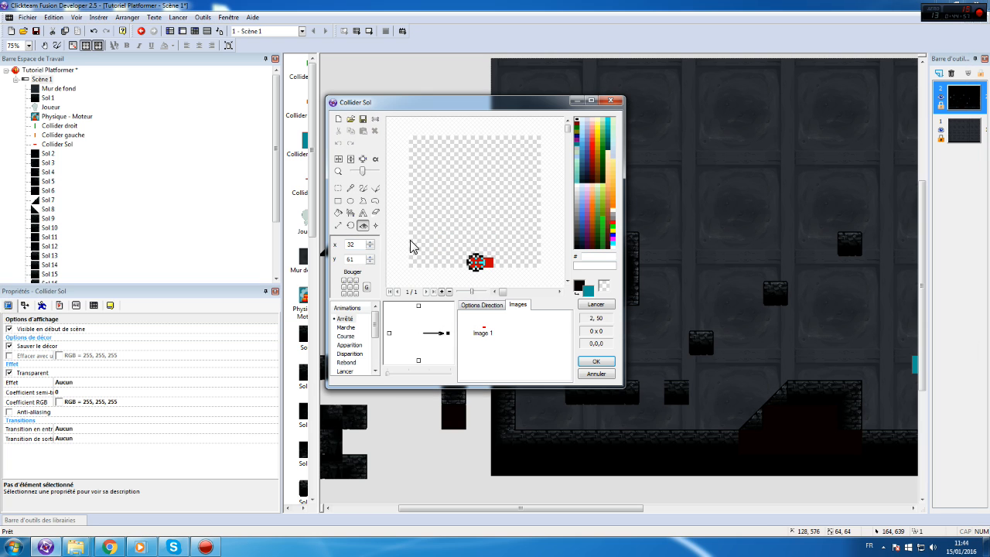
scroll(478, 271, "up", 1)
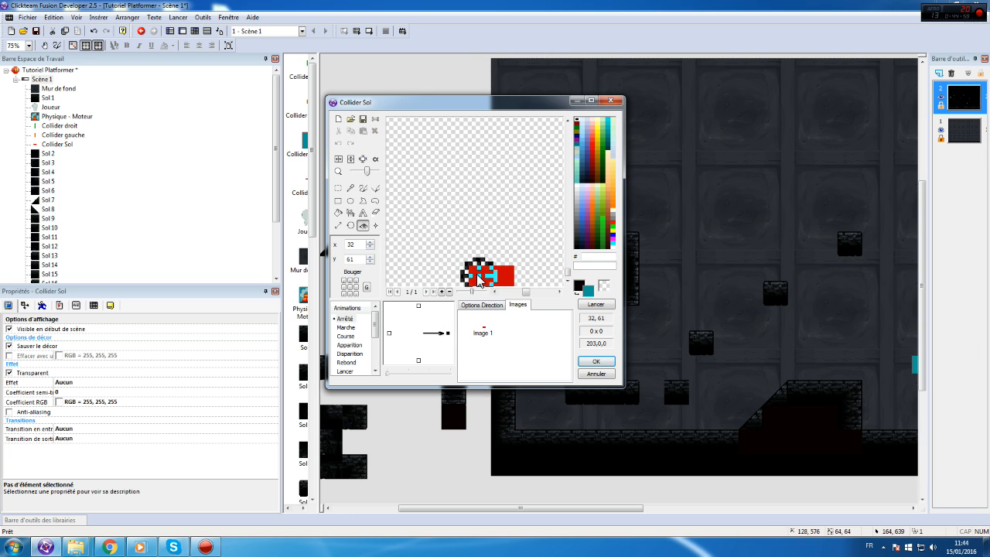
scroll(478, 275, "down", 1)
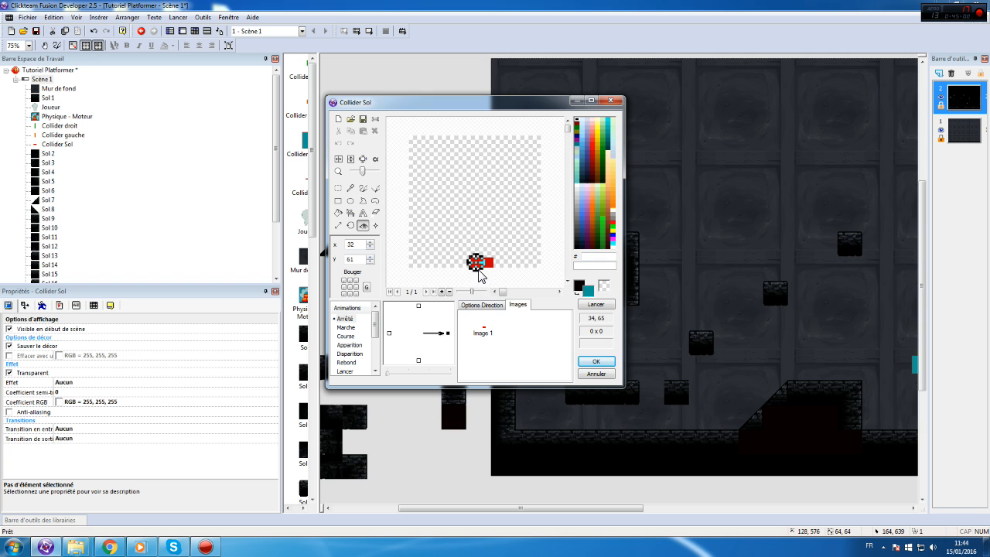
left_click(338, 188)
left_click_drag(452, 248, 483, 267)
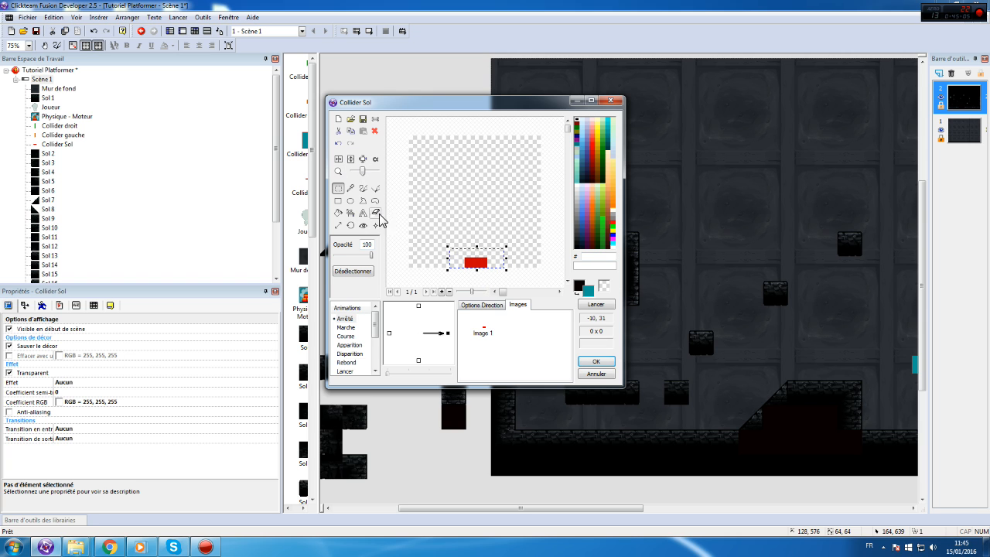
left_click(363, 225)
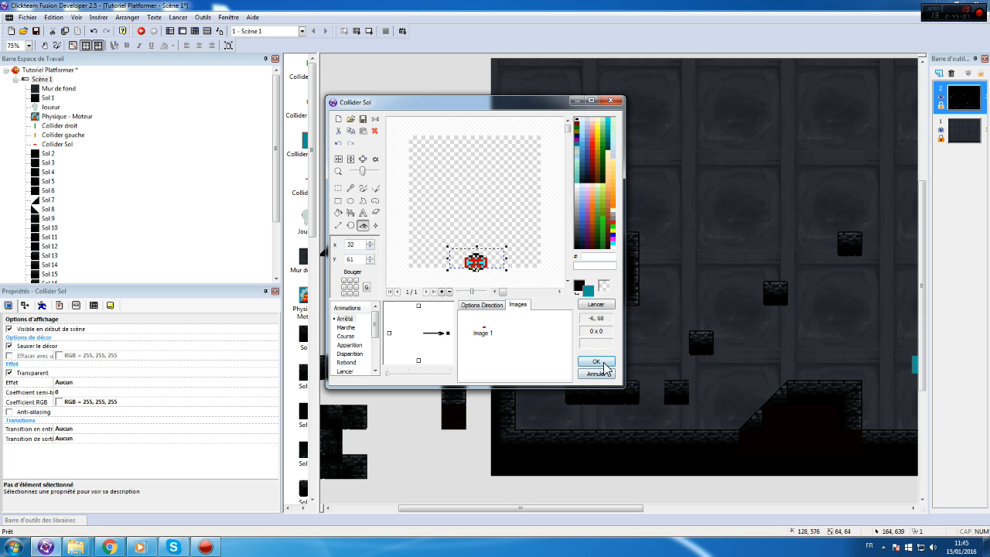
left_click(363, 159)
left_click(594, 362)
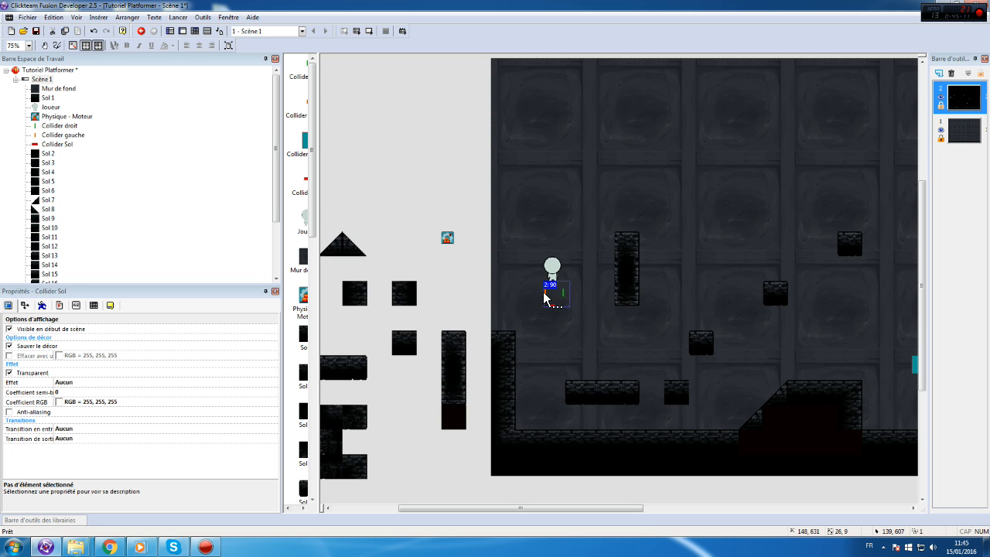
- Crop the images of Collider gauche and Collider droit to their coloured bars
double_click(546, 293)
left_click(363, 159)
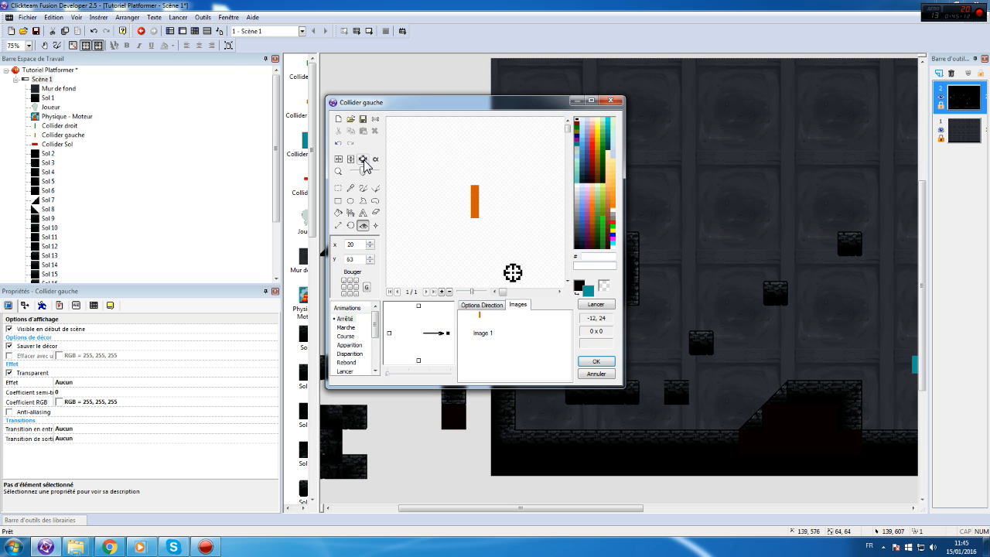
left_click(596, 362)
double_click(564, 296)
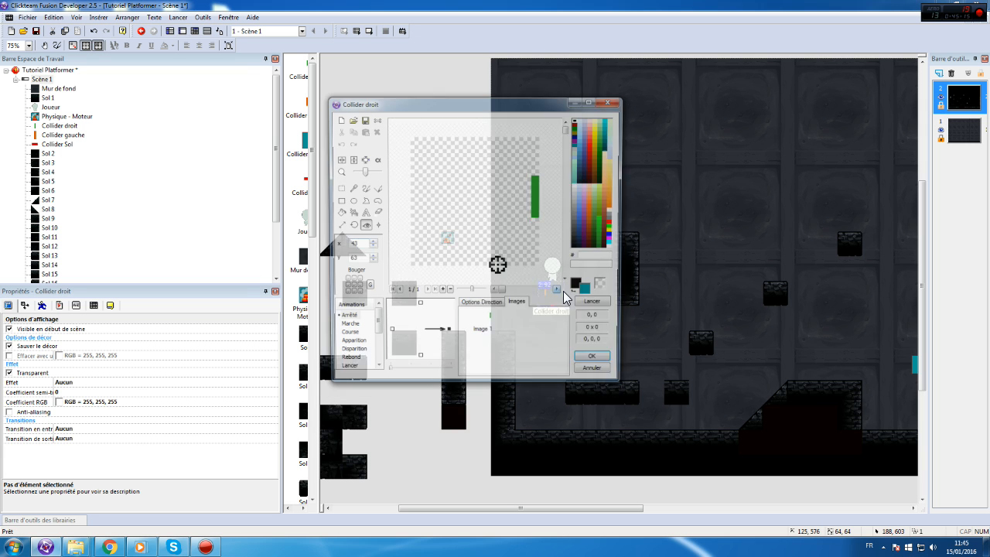
left_click(363, 160)
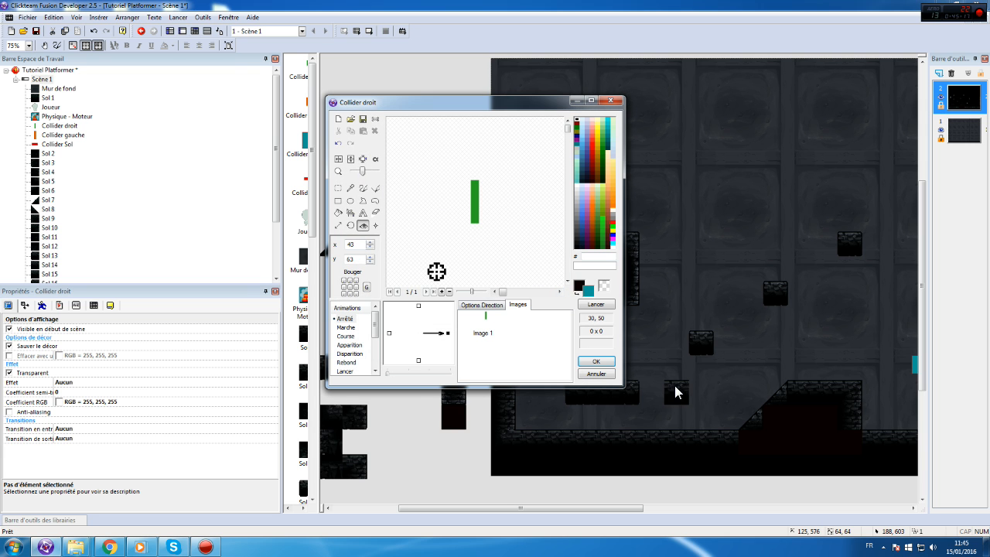
left_click(598, 362)
left_click(467, 303)
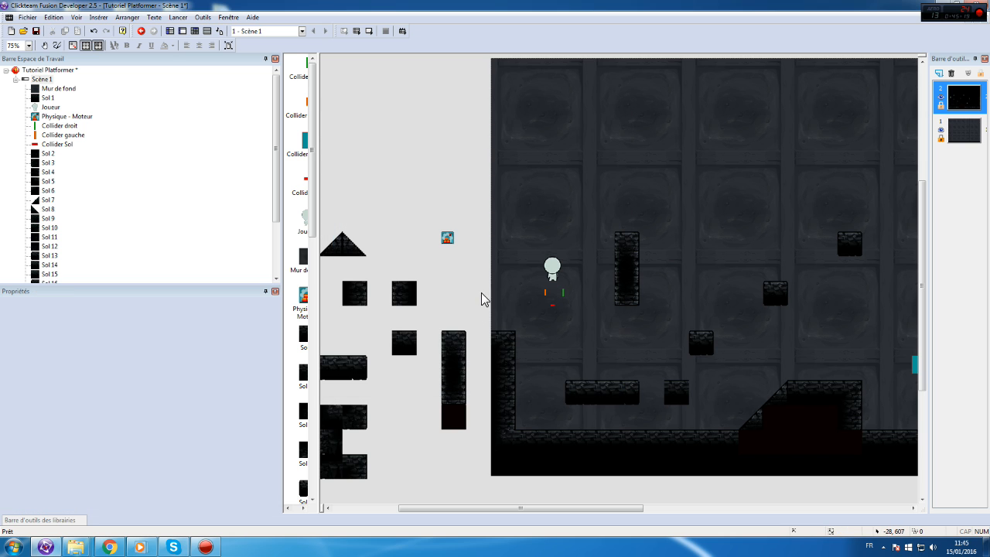
left_click(545, 268)
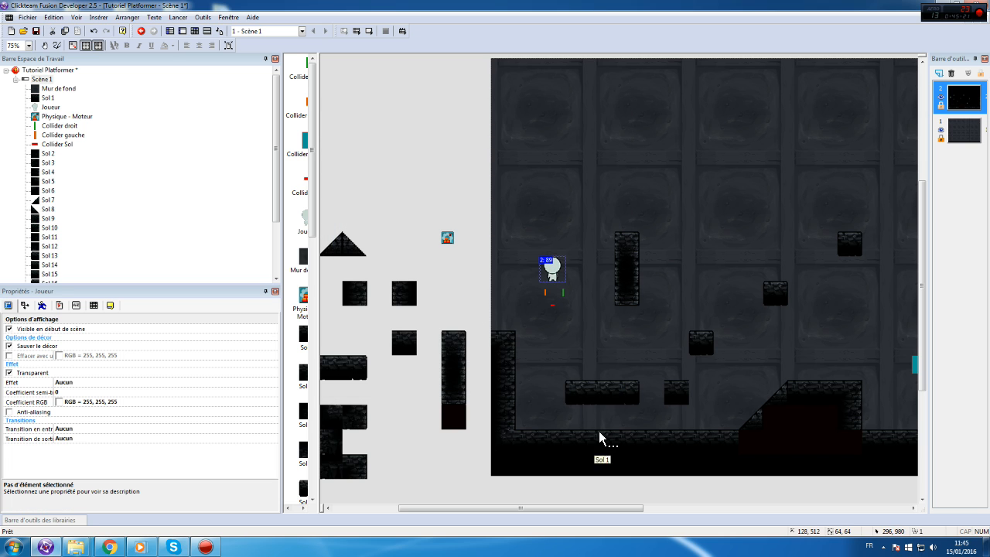
left_click_drag(576, 506, 641, 507)
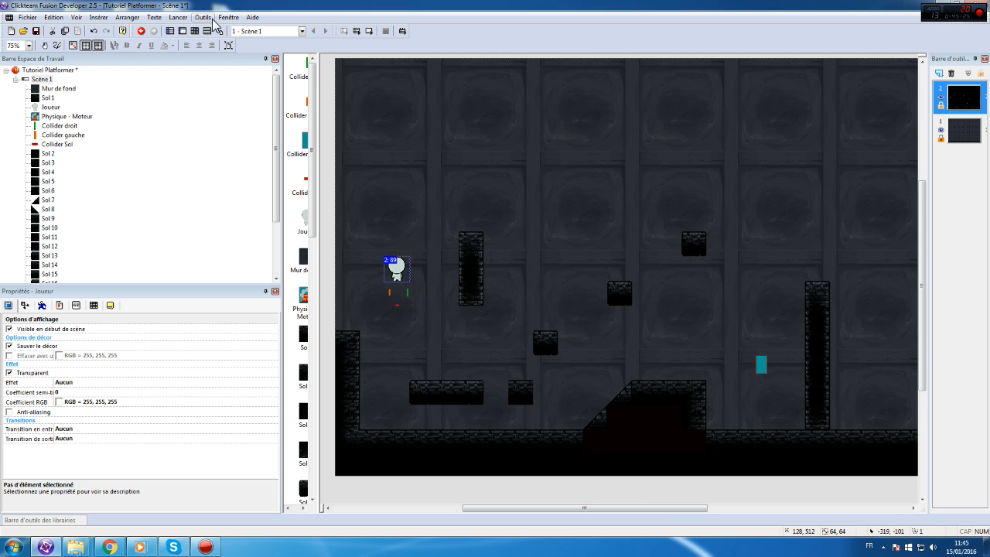
left_click(197, 32)
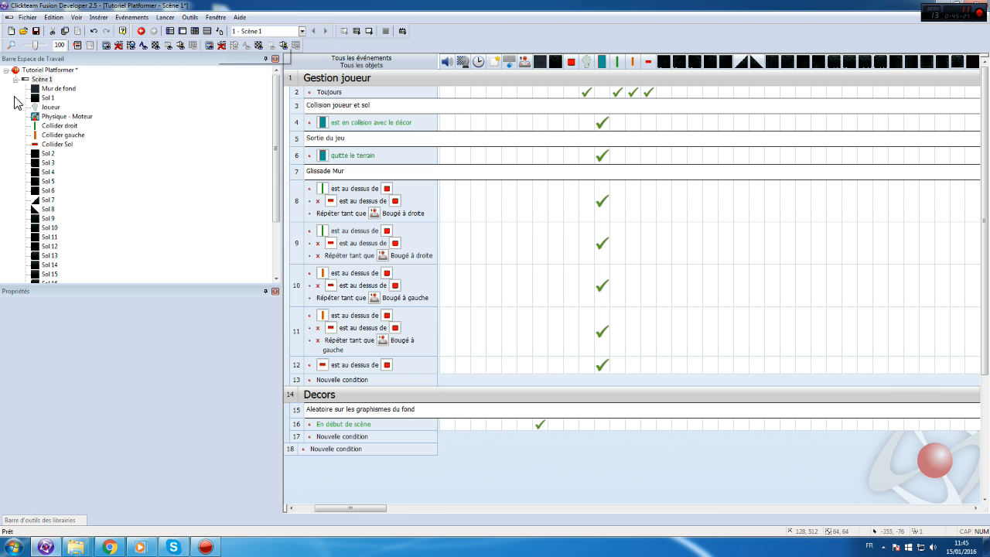
double_click(49, 82)
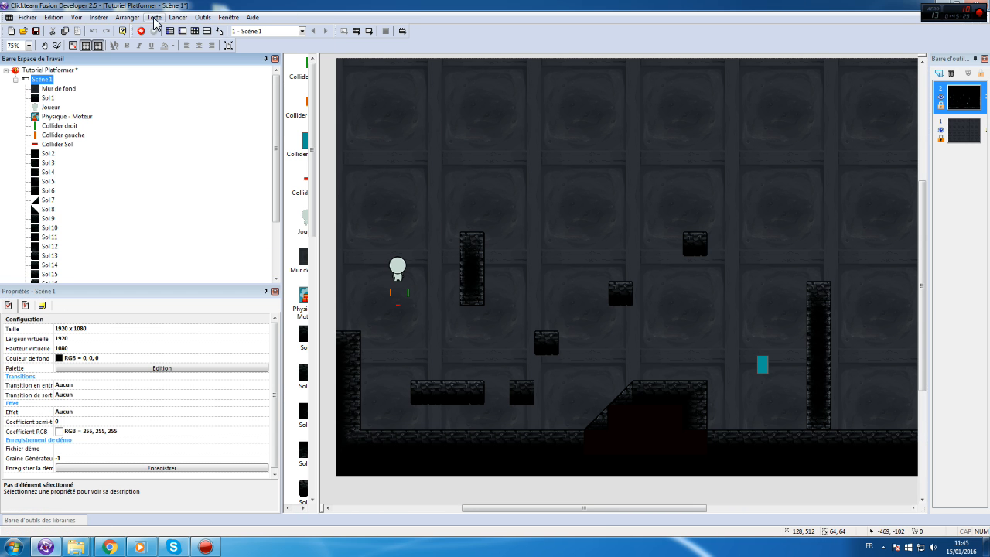
- Run the scene and jump the player over the slope to the small low block near the long platform
left_click(178, 17)
left_click(207, 54)
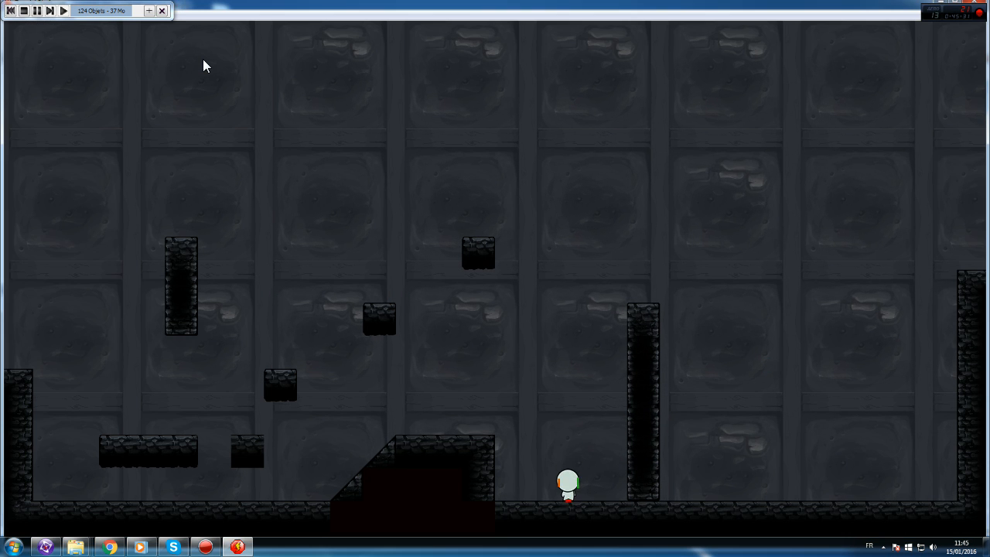
key("Left")
key("Up")
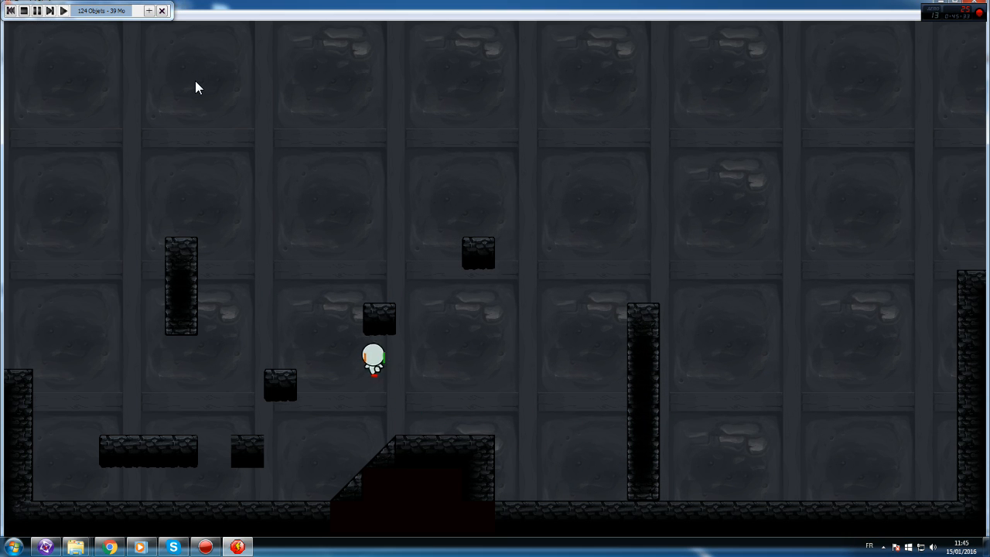
key("Left")
key("Up")
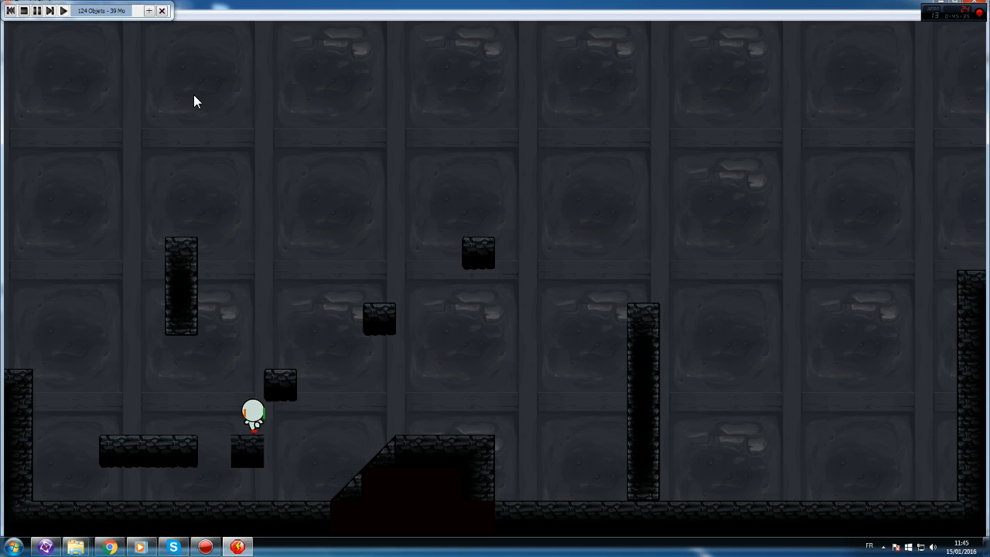
- Test jumping and sliding against the side of the small low block, in the gap beside the long platform
key("Left")
key("Up")
key("Right")
key("Left")
key("Up")
key("Right")
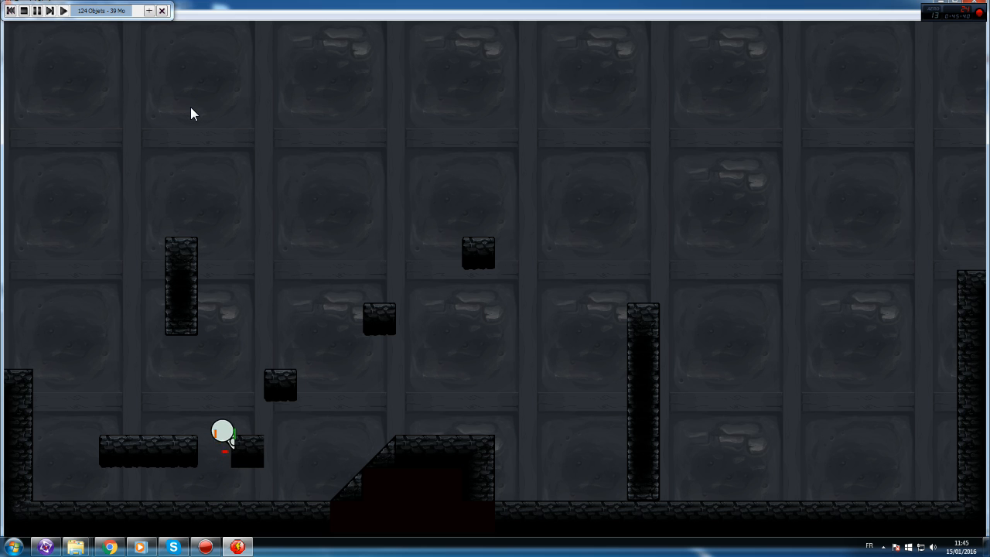
- Move the player along the ground under the long platform and jump across the floating blocks to the highest one
key("Left")
key("Left")
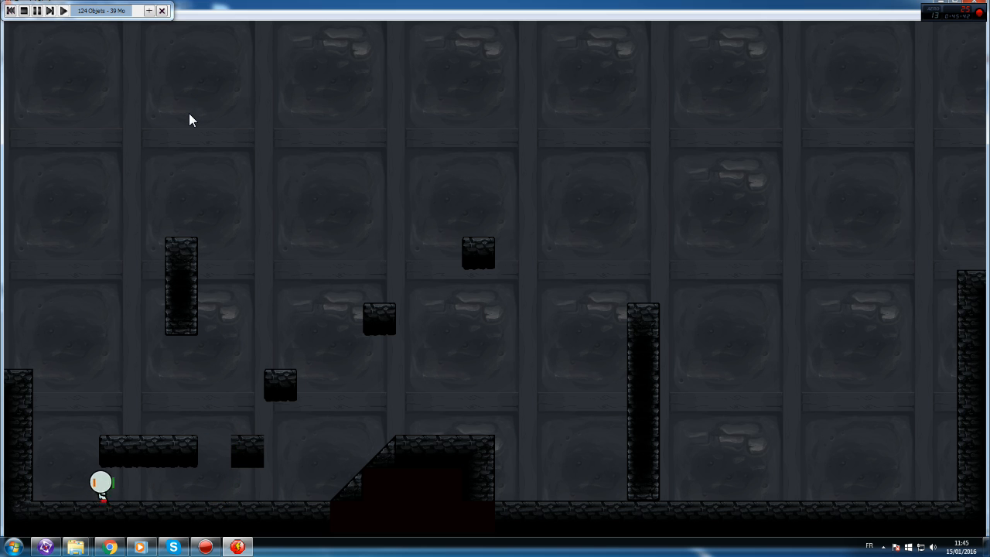
key("Up")
key("Right")
key("Right")
key("Up")
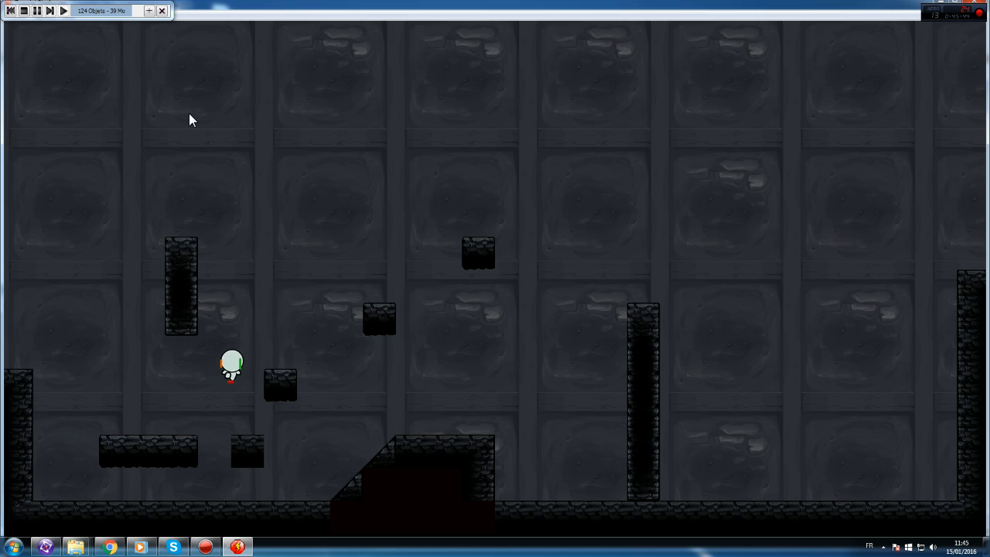
key("Up")
key("Up")
key("Right")
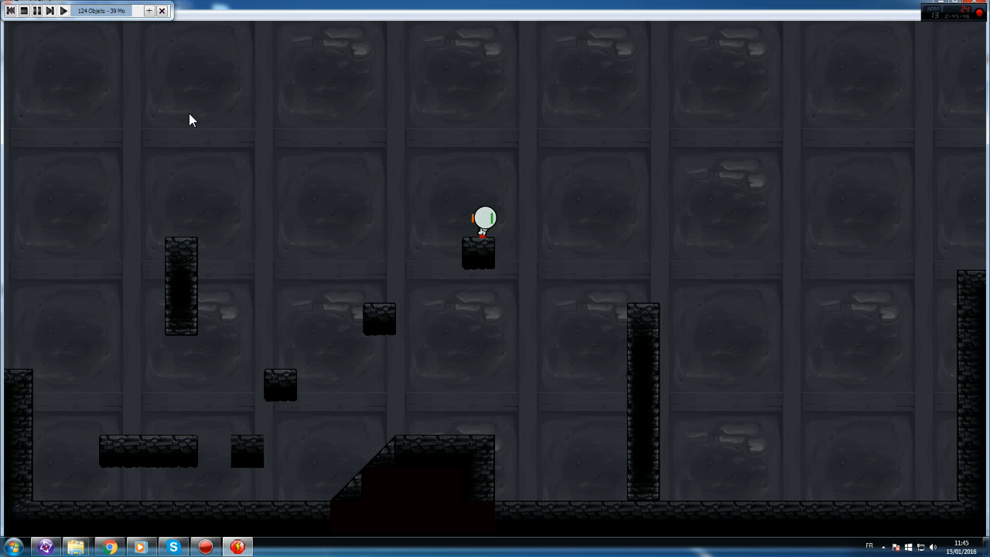
- Test jumping the player off the highest floating block back down to the ground beside the long platform
key("Up")
key("Left")
key("Up")
key("Left")
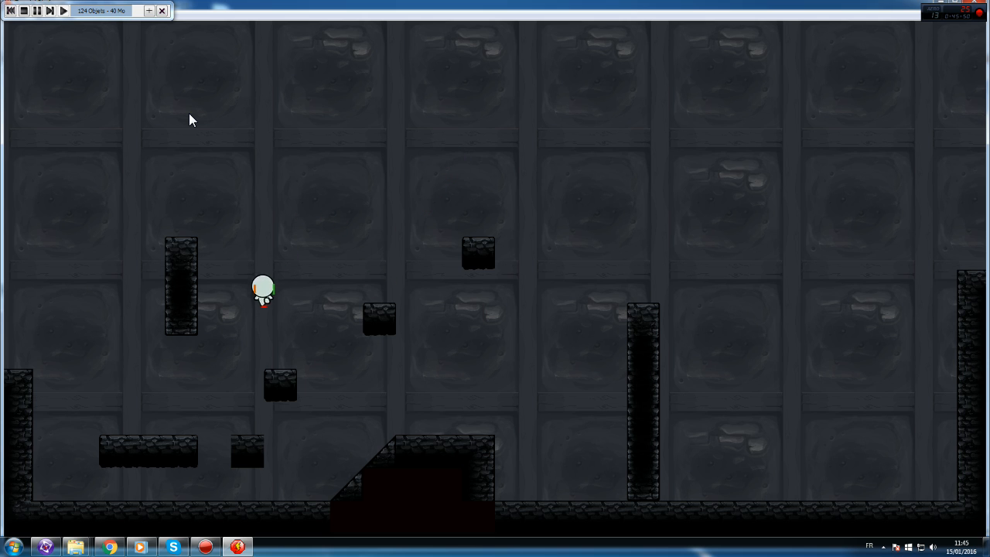
key("Right")
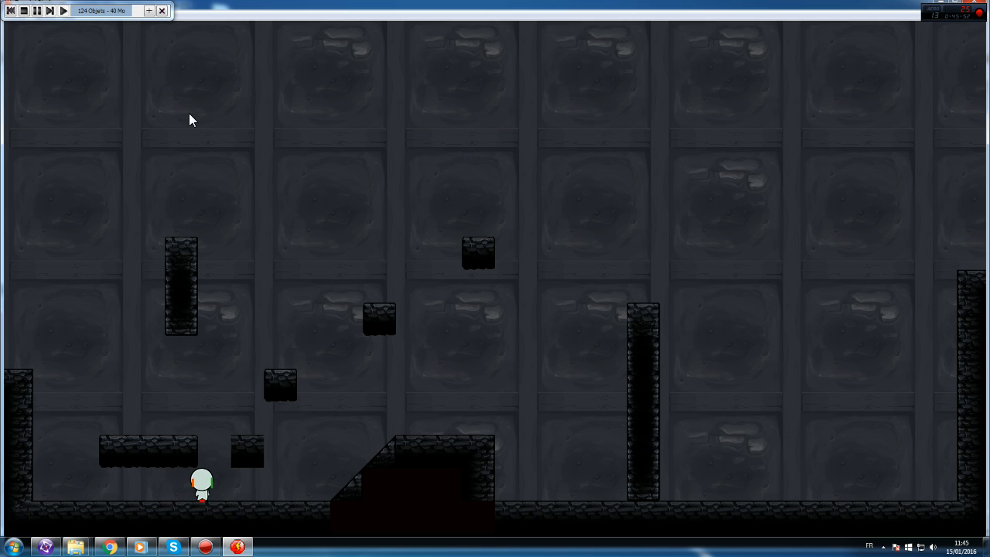
- Test jumping the player onto the small low block and over to the foot of the slope, ending the test run
key("Up")
key("Right")
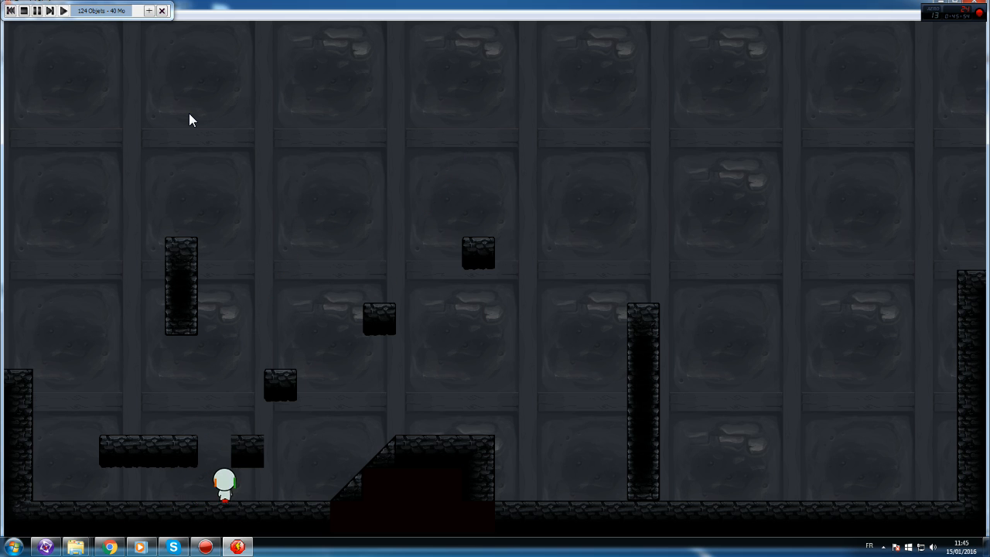
key("Up")
key("Right")
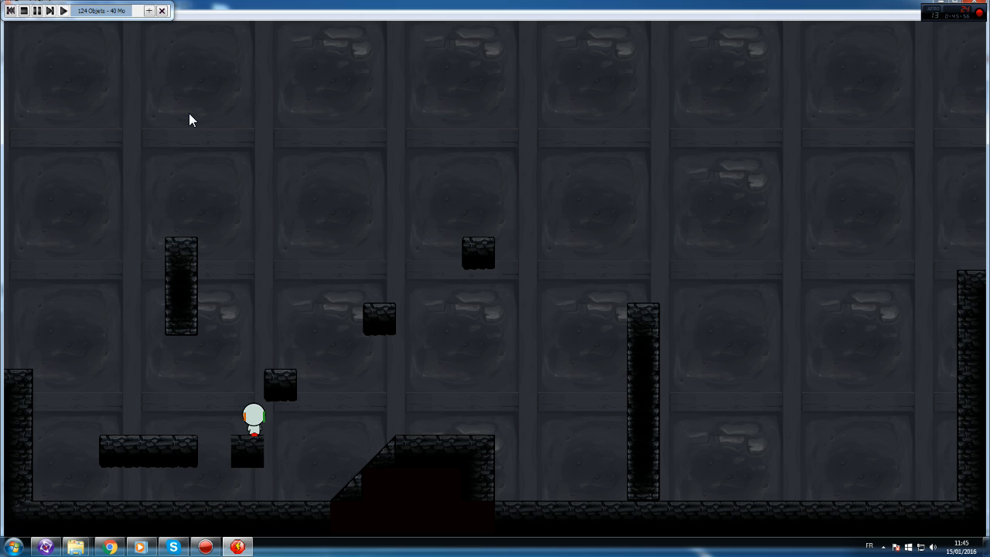
key("Up")
key("Right")
key("Up")
key("Right")
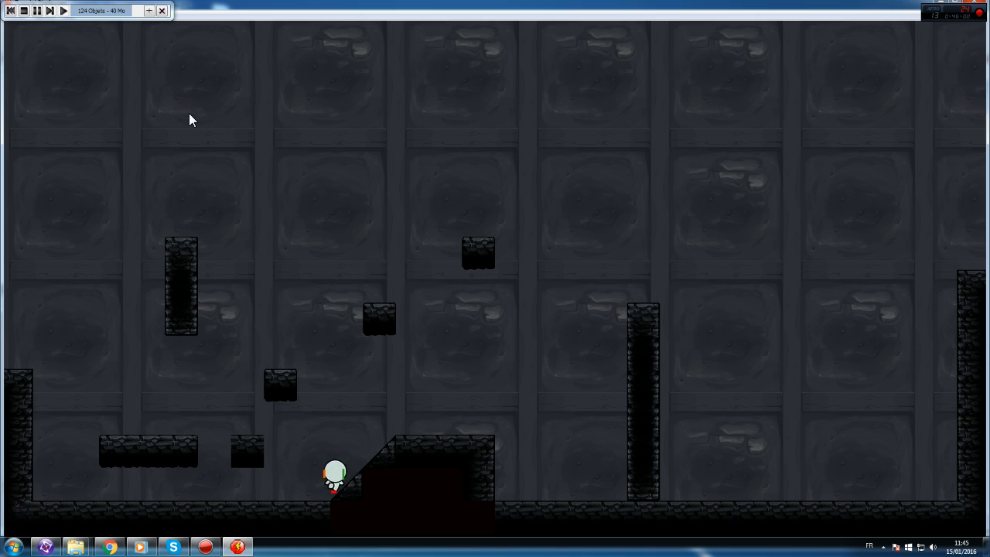
left_click(972, 3)
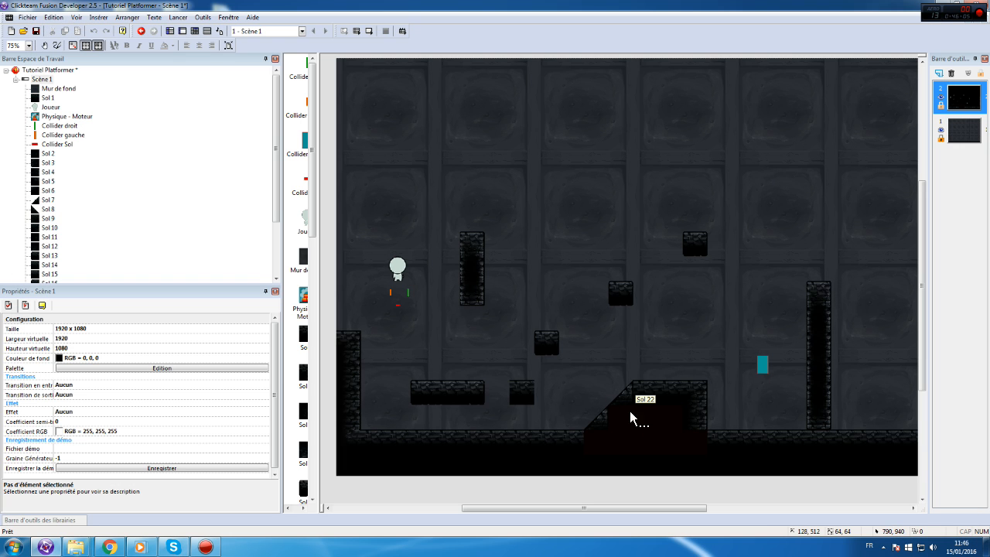
- Add a new animation named Spawn to the Joueur object
double_click(393, 277)
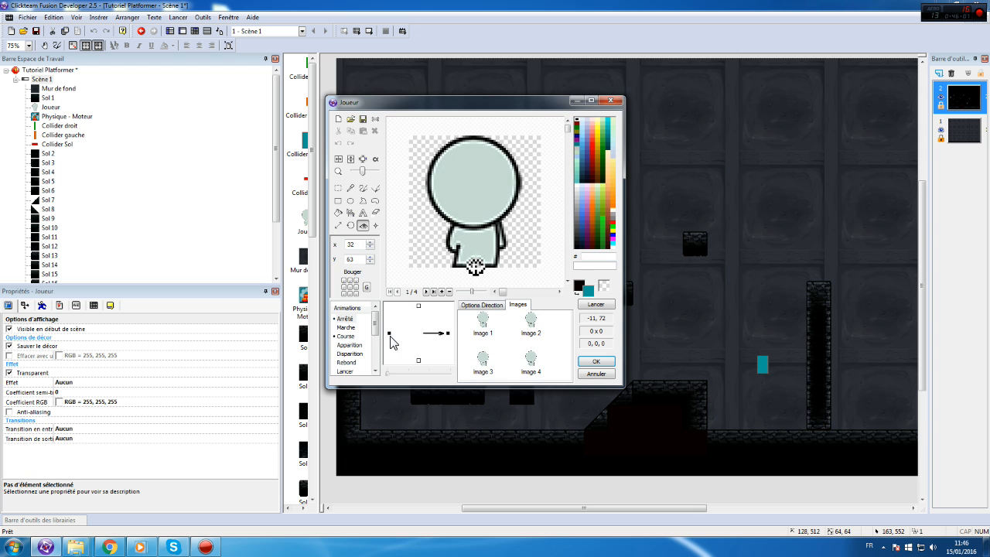
scroll(338, 354, "down", 3)
left_click(344, 364)
right_click(353, 372)
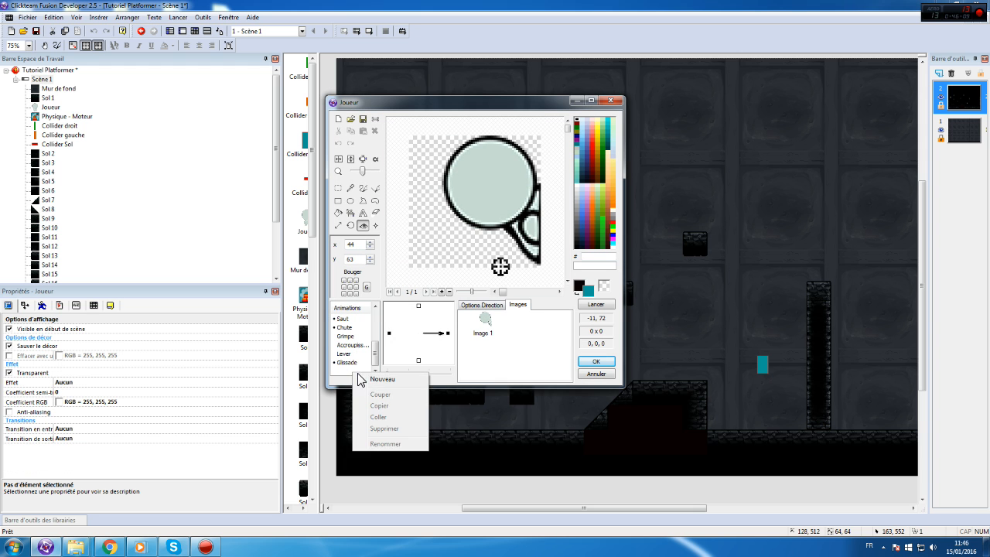
left_click(382, 379)
type("Spawn")
key("Return")
scroll(343, 335, "up", 2)
scroll(358, 350, "down", 2)
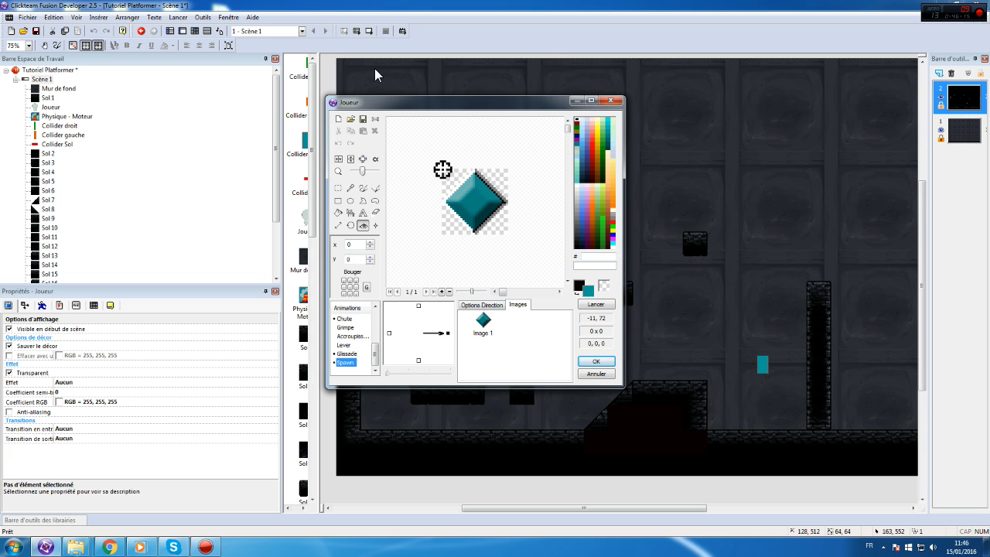
- Load the spawn image from the spawn folder of character_animations into the Joueur's Spawn animation
left_click(356, 118)
left_click(540, 127)
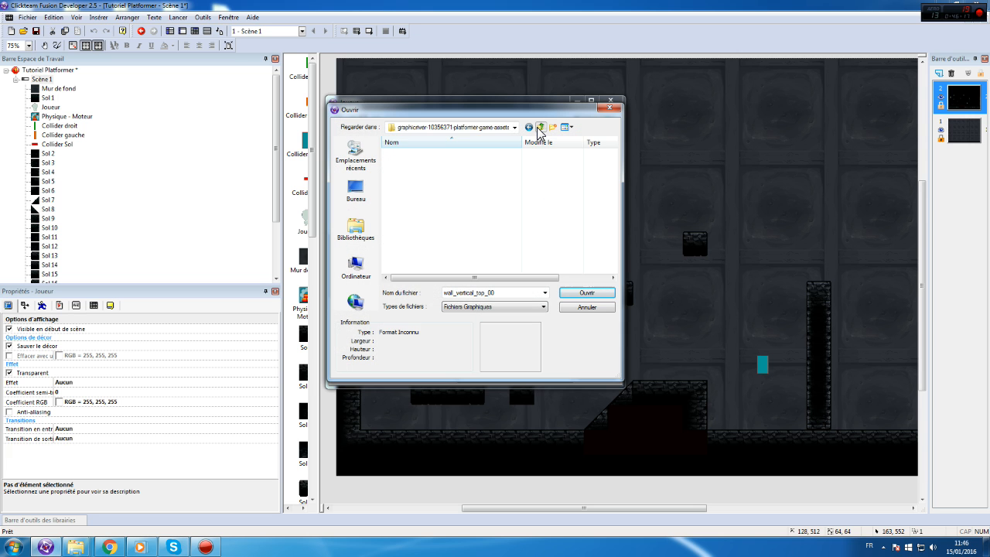
double_click(415, 164)
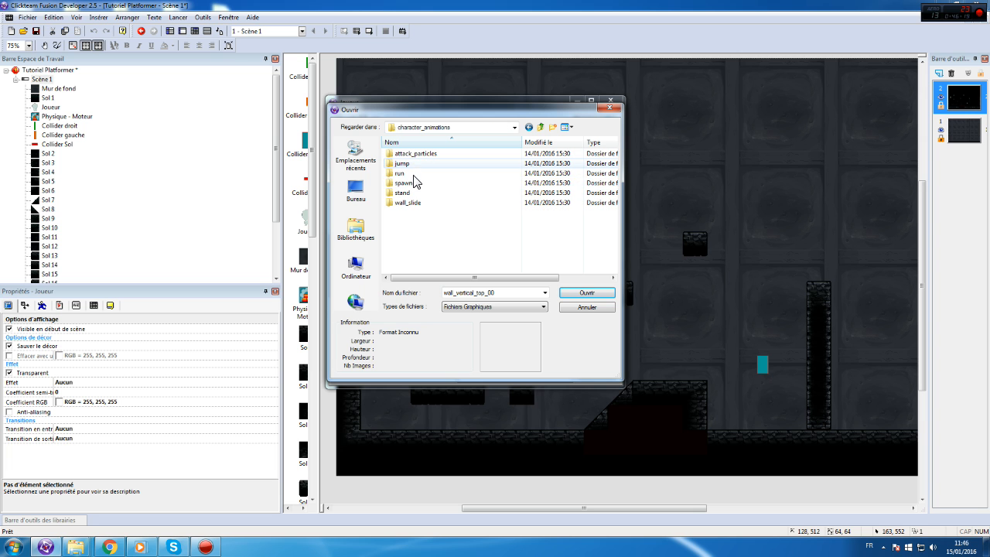
double_click(402, 183)
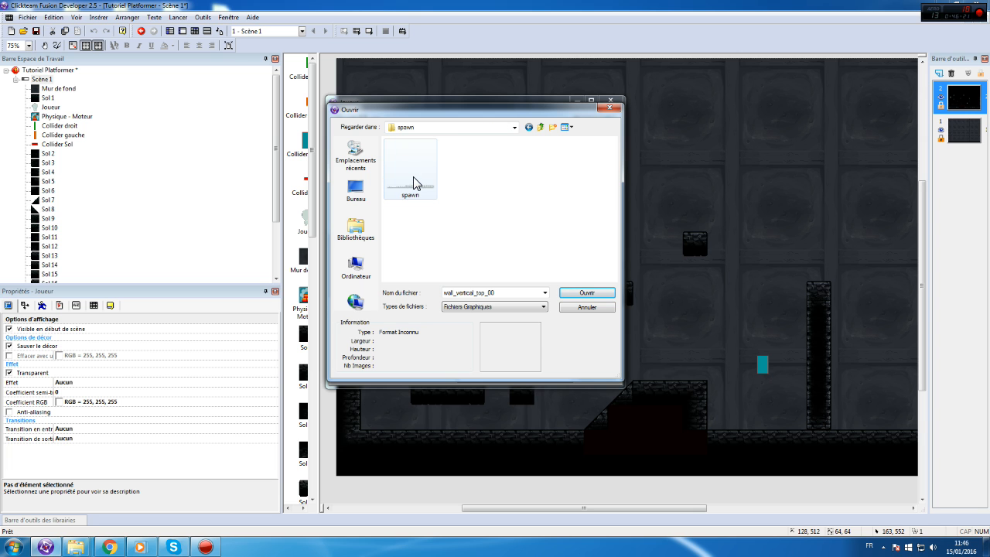
double_click(413, 182)
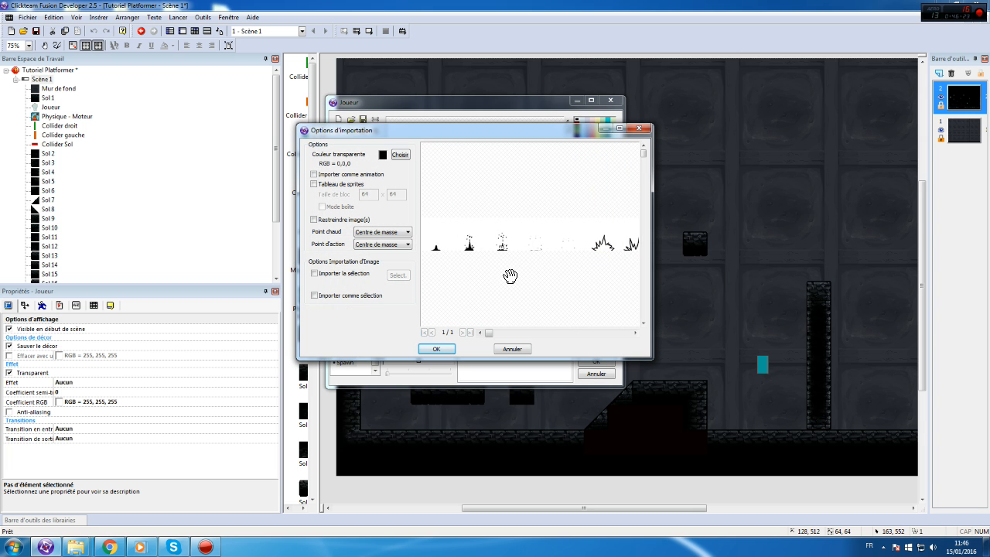
left_click_drag(653, 358, 958, 493)
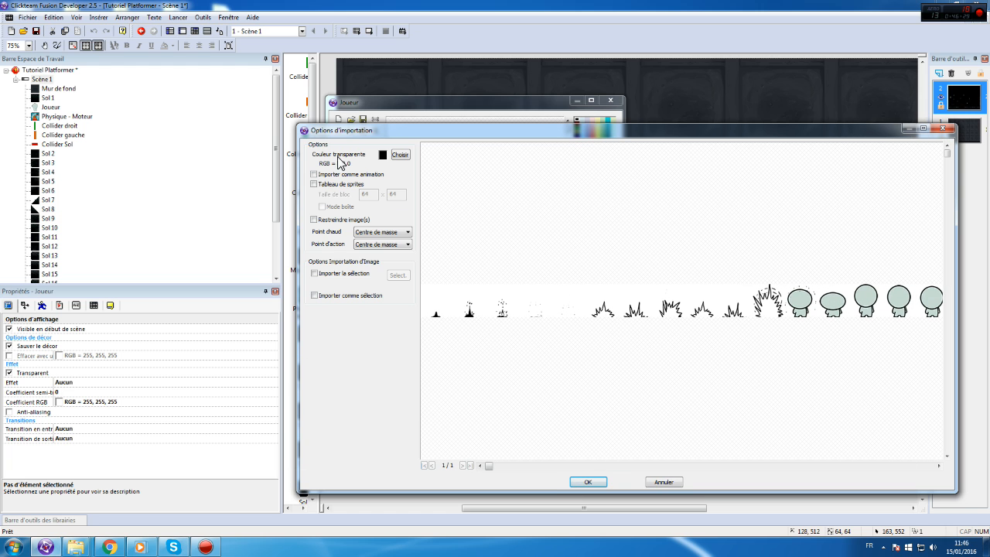
- Import the sheet as an animation of 64 x 64 sprites with hot spot and action point at Bas-milieu, and apply the Joueur changes
left_click(314, 175)
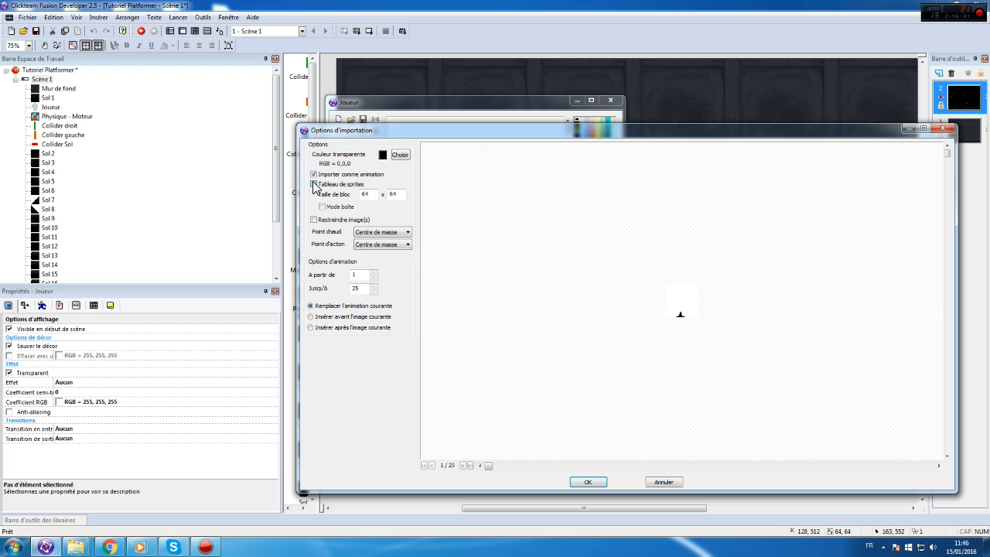
left_click(384, 233)
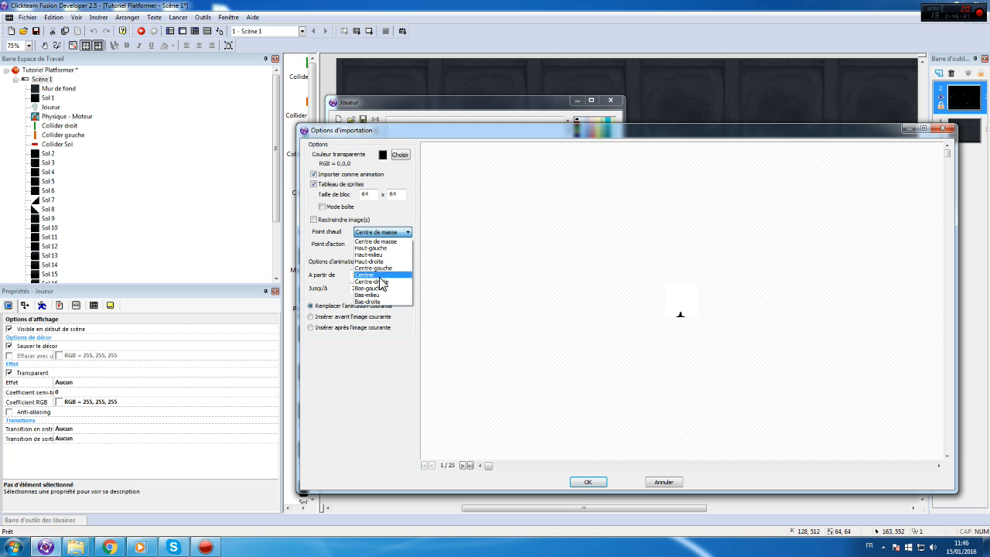
left_click(370, 295)
left_click(387, 245)
left_click(369, 307)
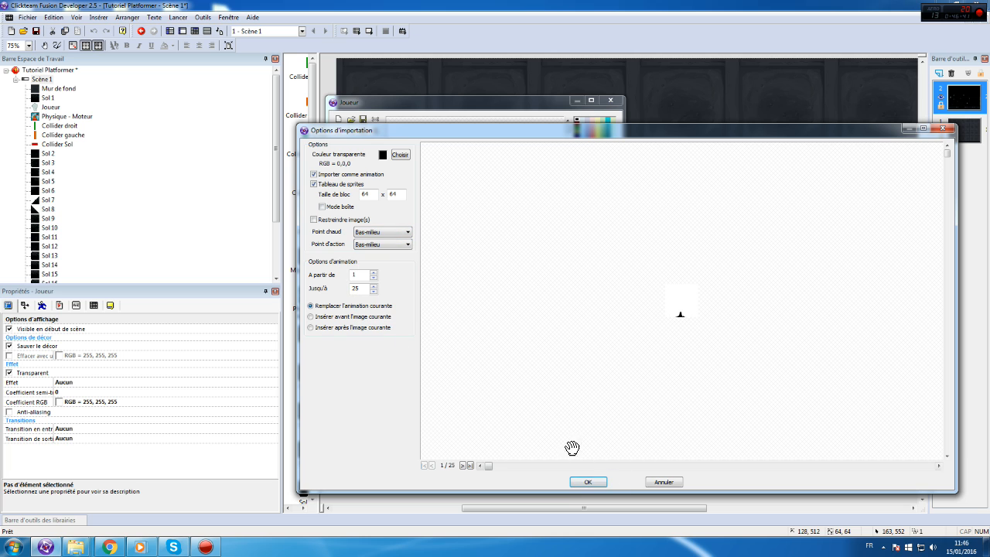
left_click(588, 482)
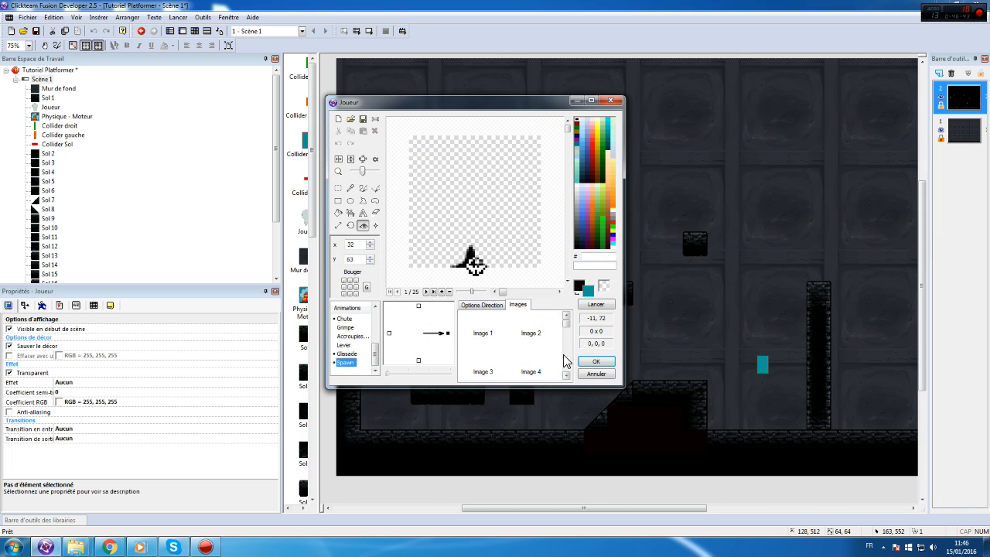
left_click(529, 334)
left_click(499, 373)
left_click(531, 373)
scroll(526, 363, "down", 1)
left_click(594, 361)
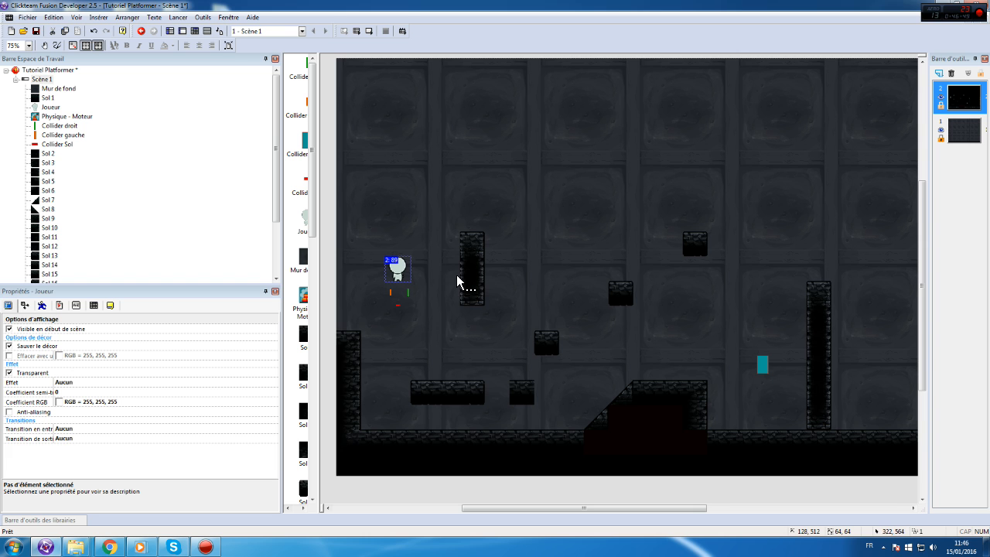
- Edit the maximum speed of the Joueur's Spawn animation in its direction options and apply it
left_click(402, 265)
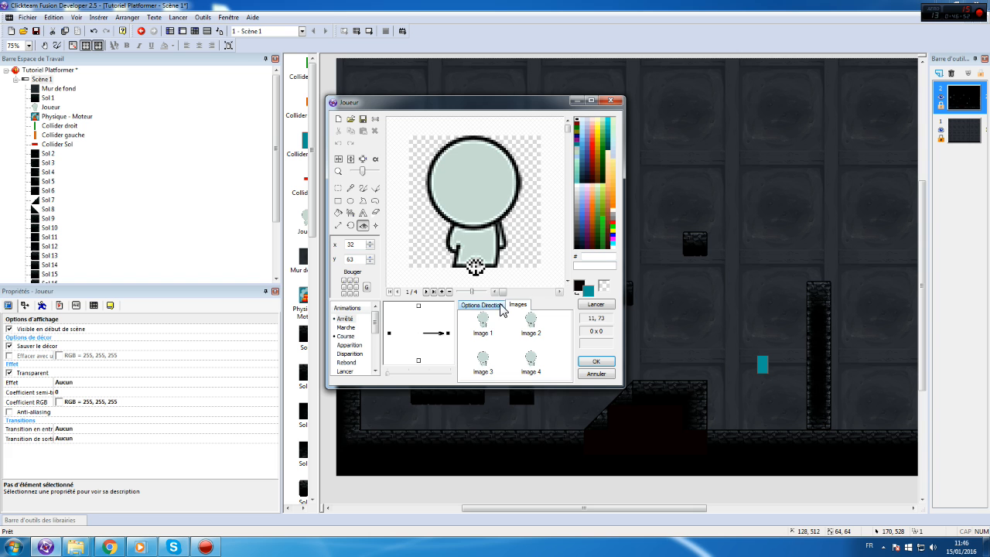
left_click(499, 305)
scroll(379, 351, "down", 5)
left_click(345, 362)
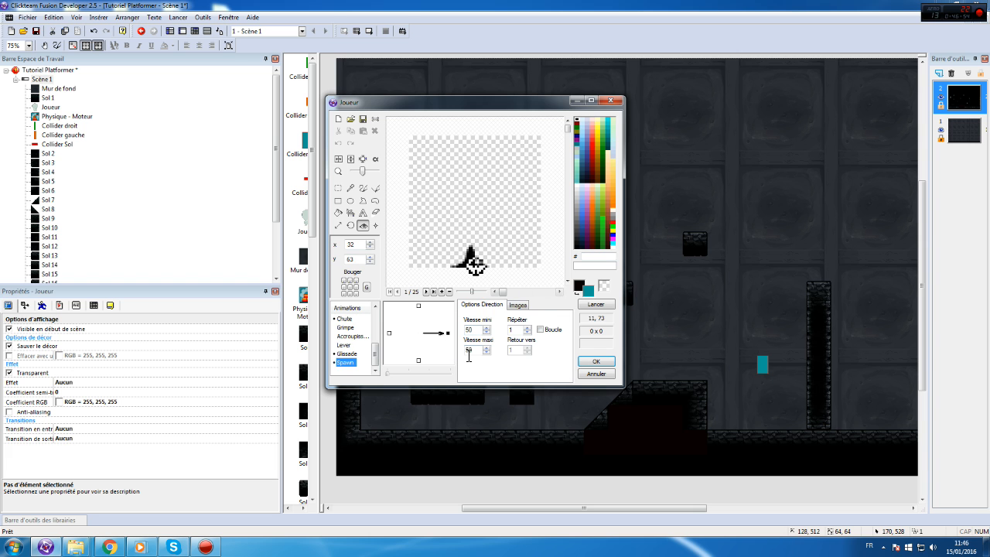
double_click(469, 351)
left_click(608, 360)
- Add a new animation named Spawn to the Collider Joueur object
left_click(766, 365)
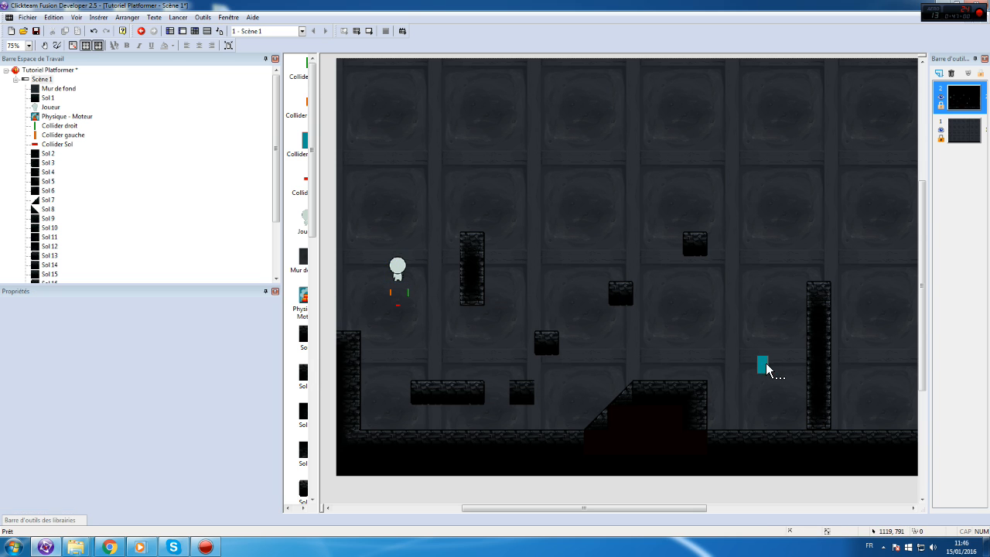
double_click(762, 366)
right_click(344, 370)
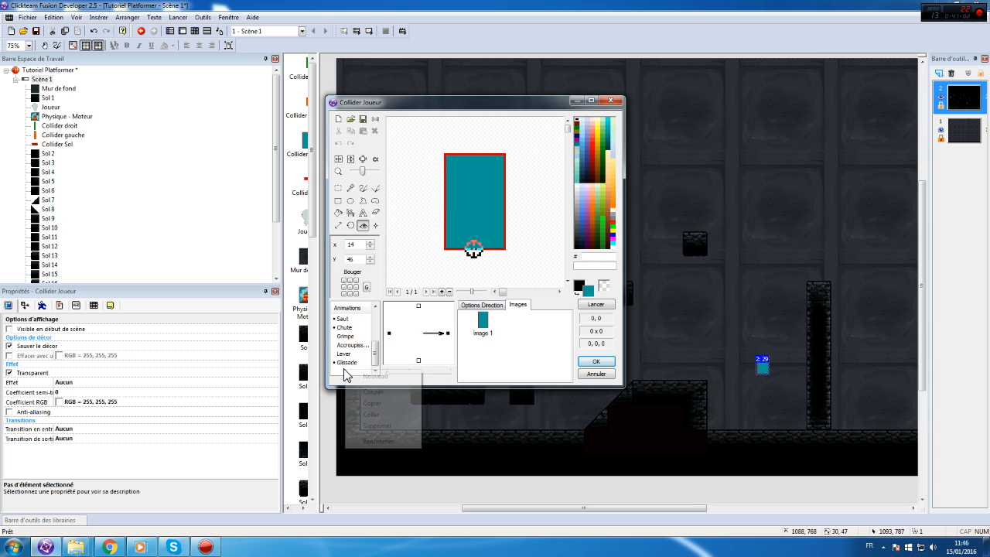
left_click(363, 377)
type("Spawn")
key("Return")
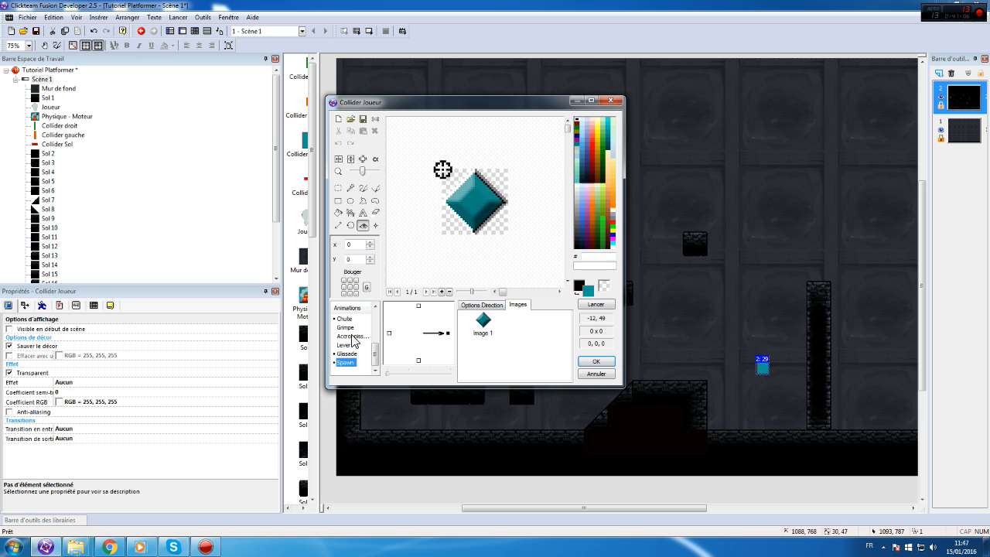
- Replace the default image of Collider Joueur's Spawn animation with a copy of its Glissade image, and apply the changes
left_click(348, 354)
left_click(485, 332)
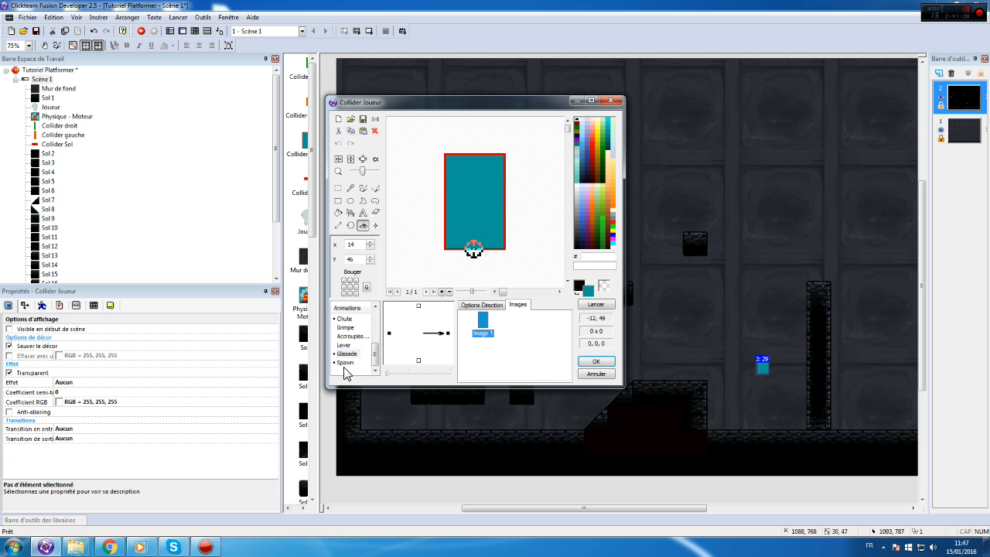
left_click(345, 362)
key("ctrl+v")
left_click(474, 331)
key("Delete")
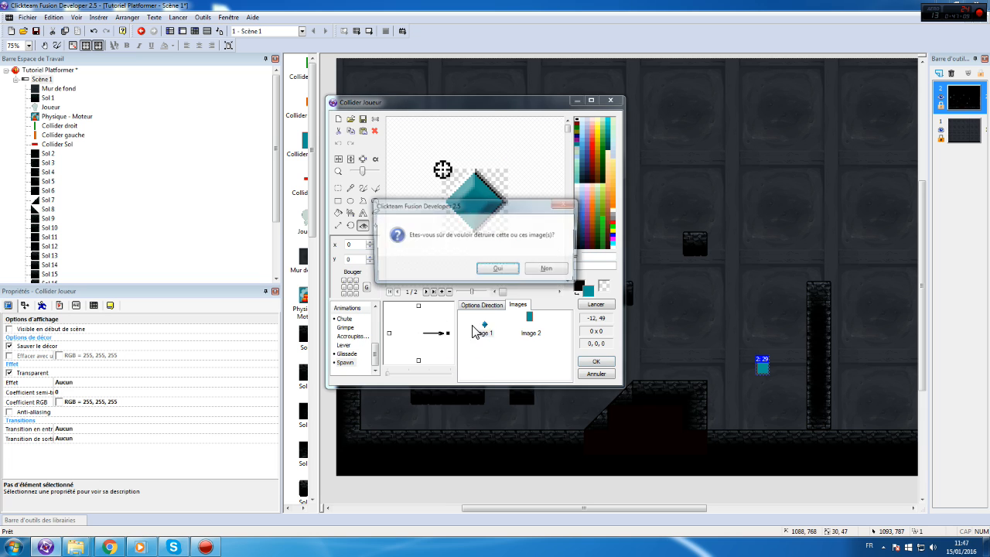
key("Return")
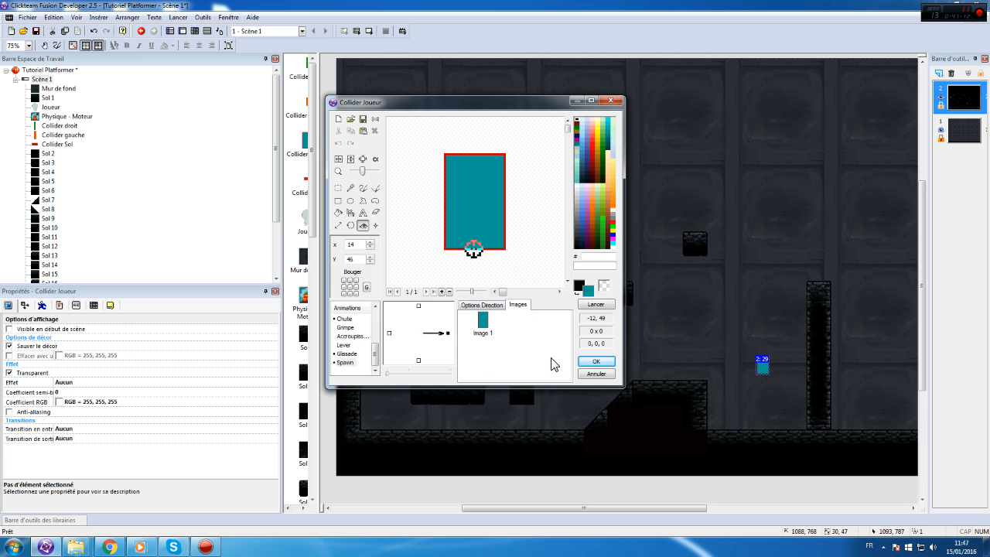
left_click(587, 363)
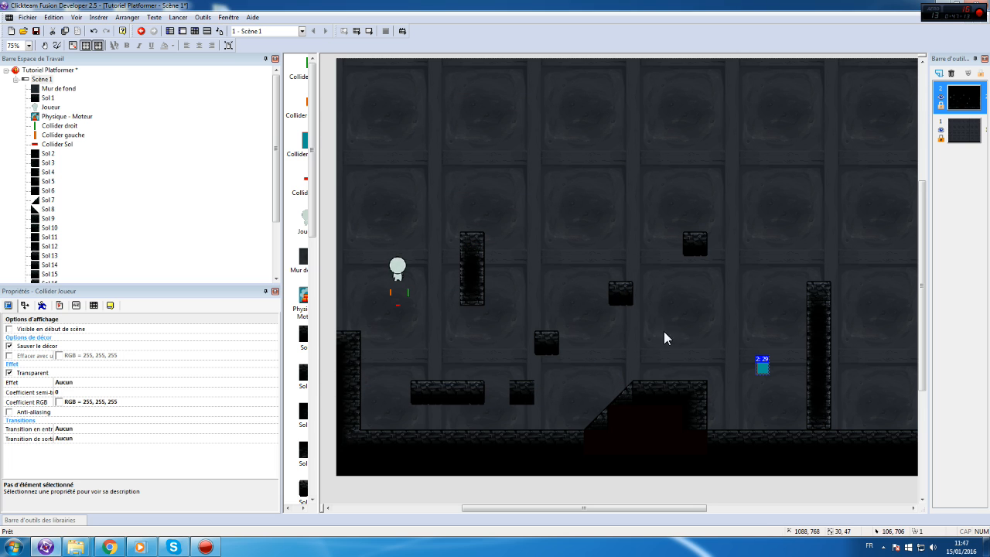
- Rename the Collider Joueur's movement Mouvement #0 as Deplacements
left_click(682, 491)
left_click(763, 365)
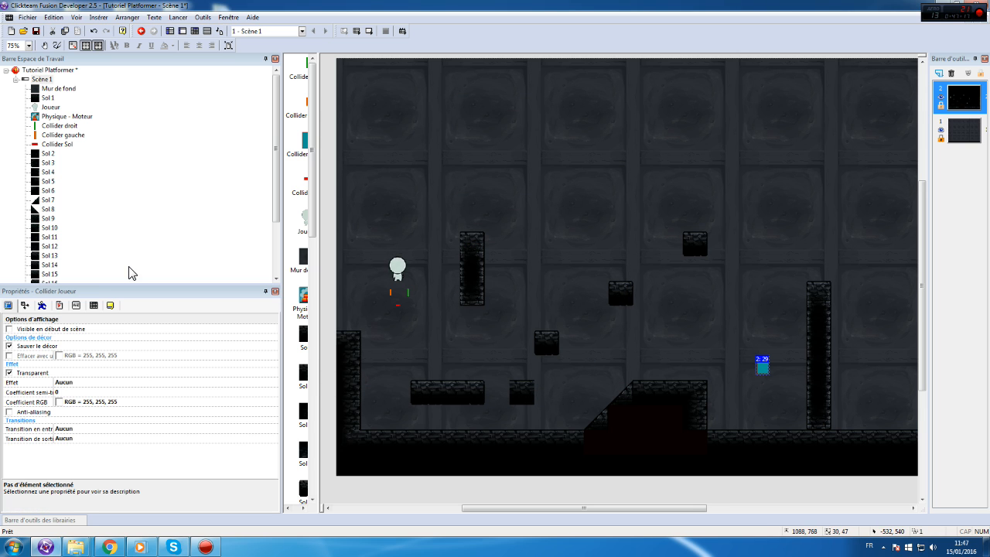
left_click(42, 306)
left_click(184, 341)
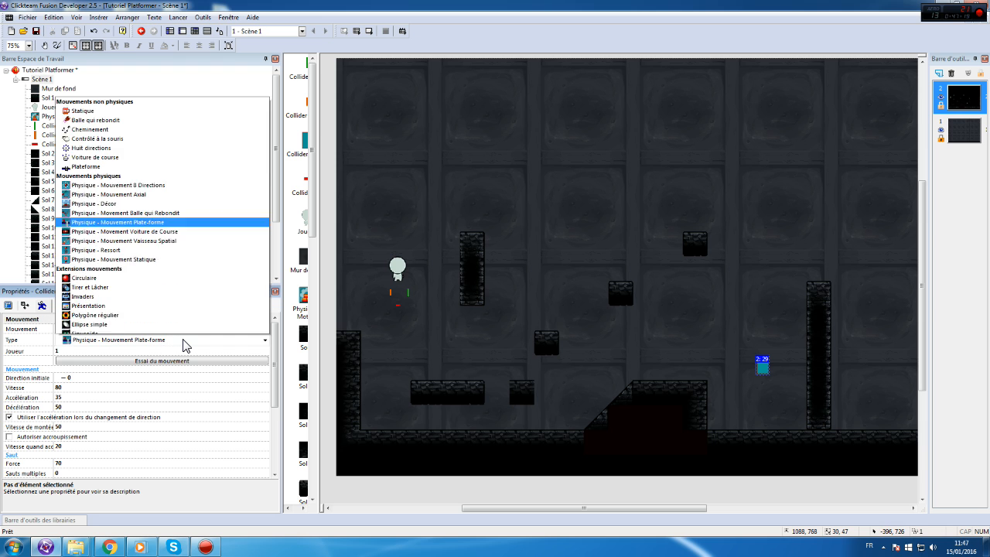
left_click(183, 342)
left_click(233, 321)
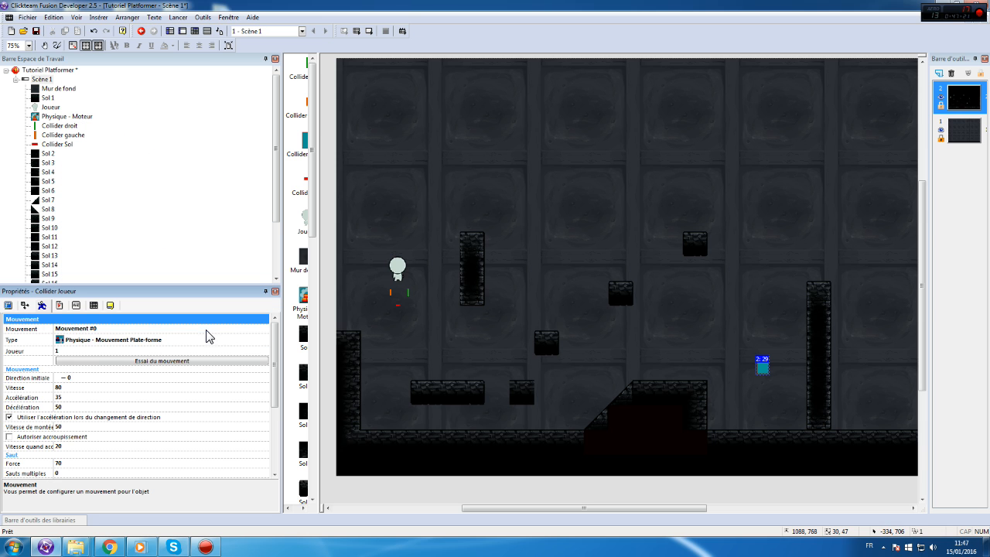
left_click(216, 329)
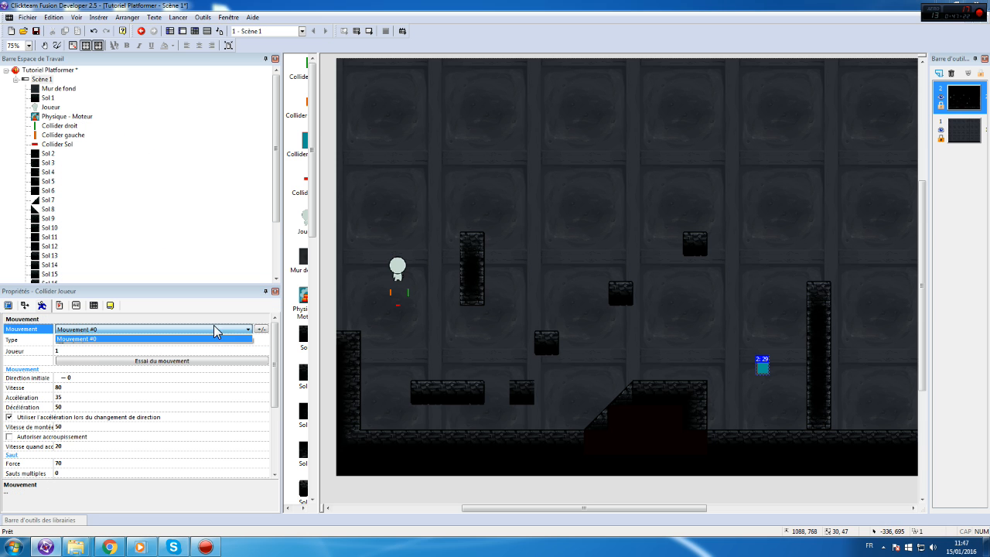
left_click(262, 330)
left_click(262, 329)
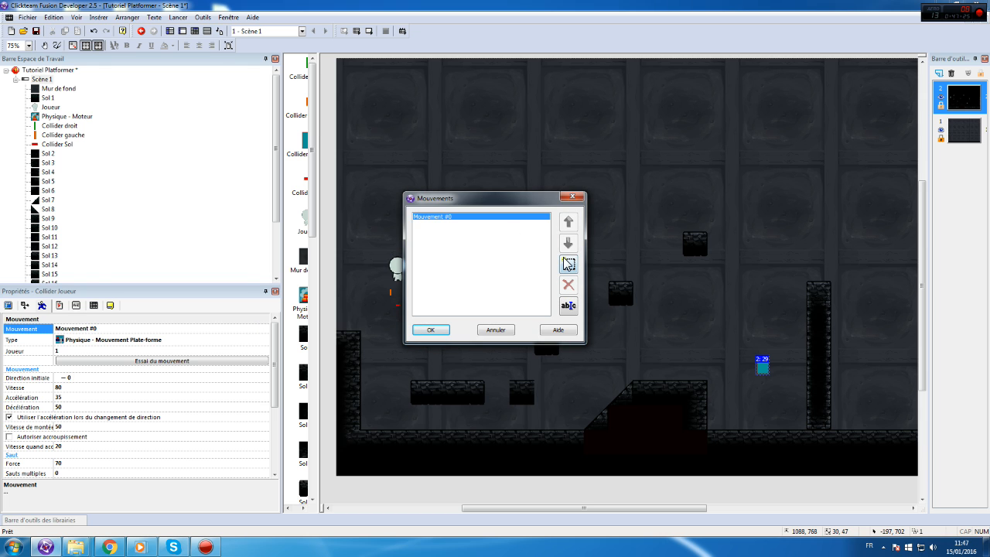
left_click(569, 305)
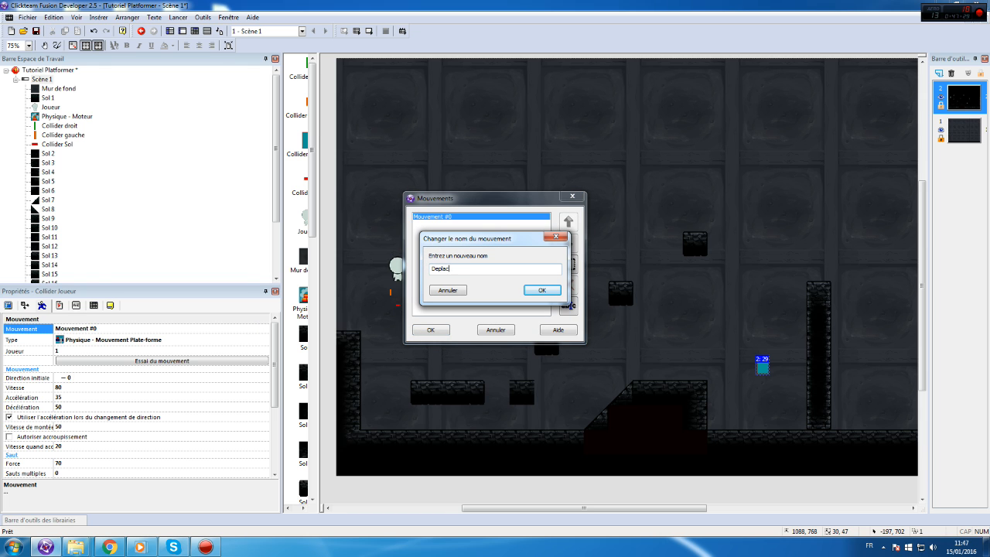
key("Return")
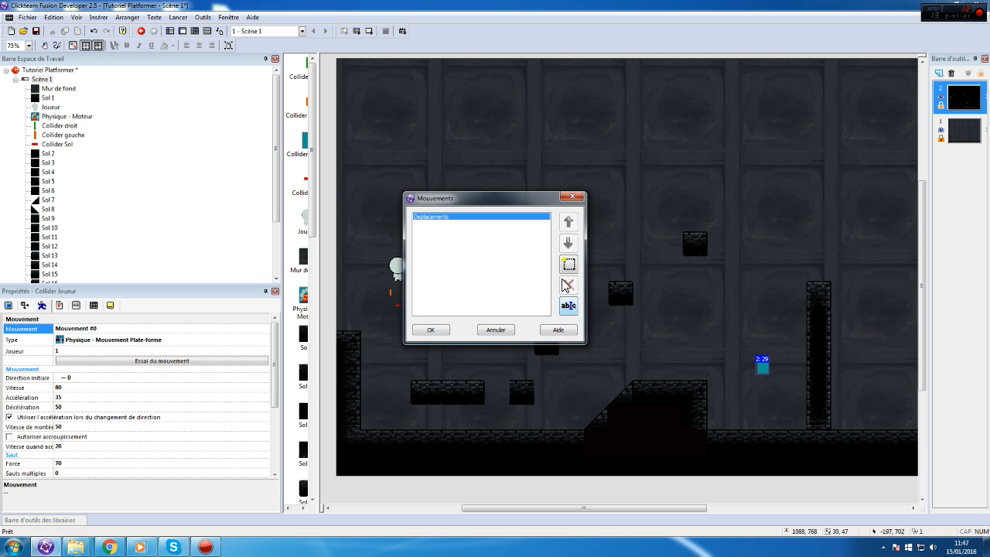
- Add a second movement named Statique to Collider Joueur and keep it as the displayed movement
left_click(570, 266)
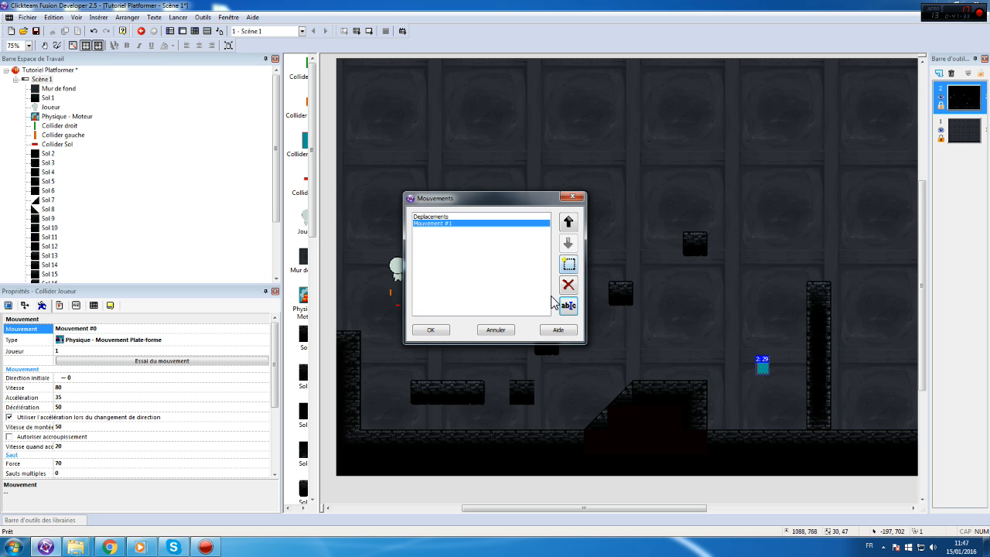
left_click(569, 307)
type("Statique")
key("Return")
left_click(443, 331)
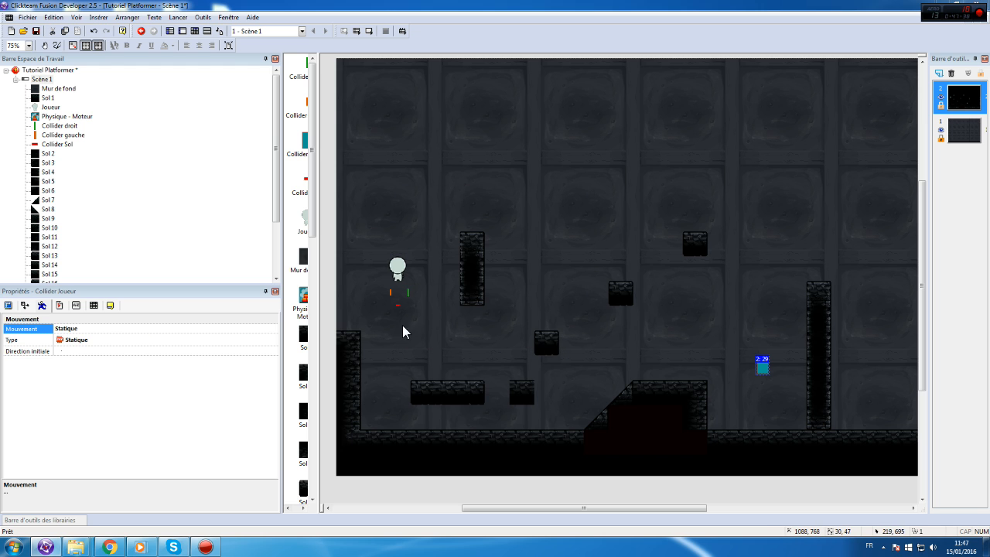
left_click(92, 331)
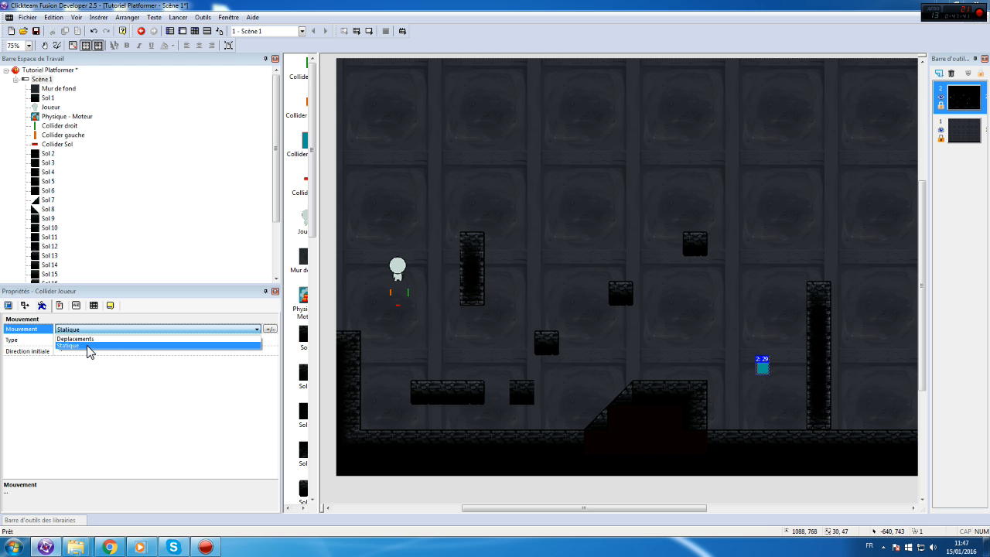
left_click(87, 346)
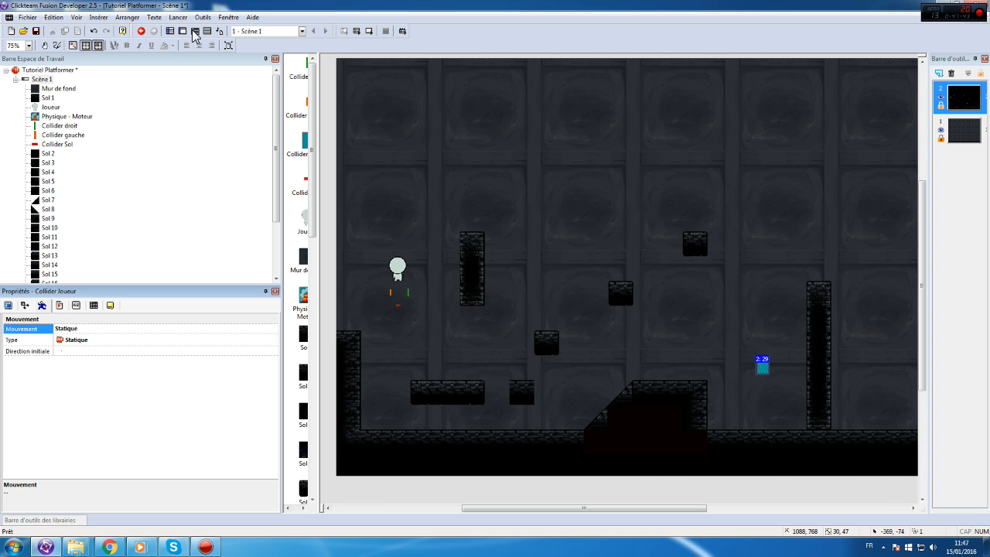
- In the event editor, copy the Glissade Mur comment below event 12 and change its text to Apparition joueur
left_click(194, 31)
left_click_drag(301, 173, 340, 379)
double_click(340, 379)
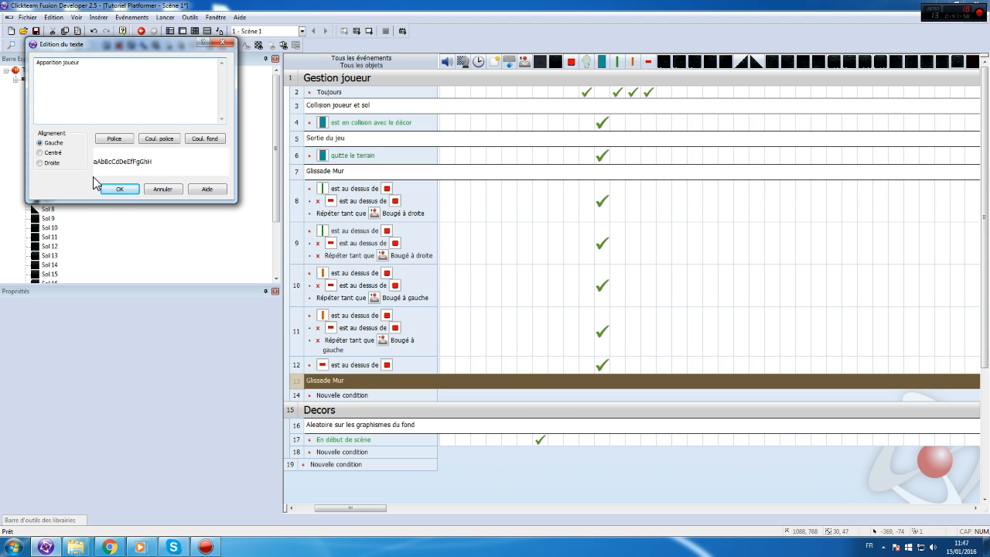
left_click(118, 189)
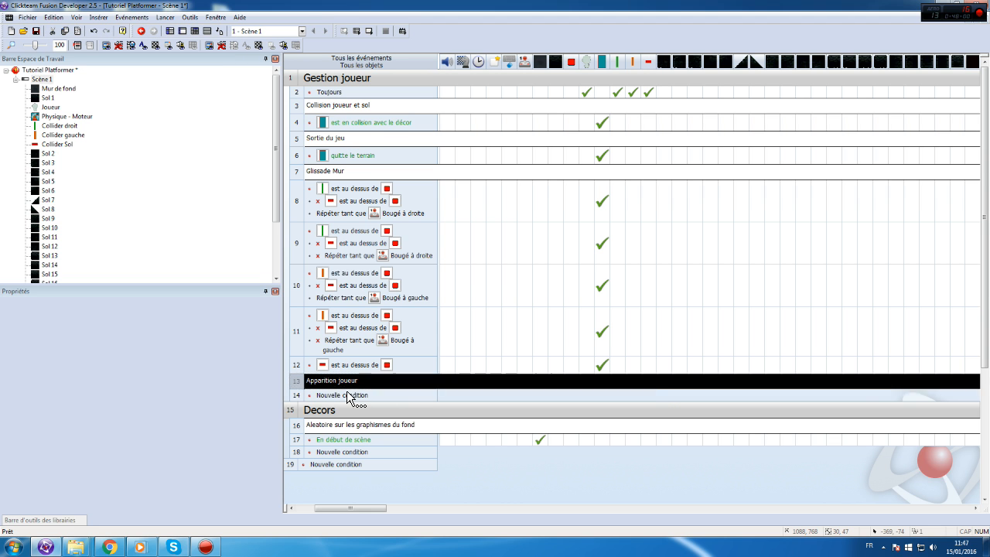
- Add an event under Apparition joueur with the condition that Collider Joueur's flag 0 is OFF
double_click(348, 396)
left_click(182, 116)
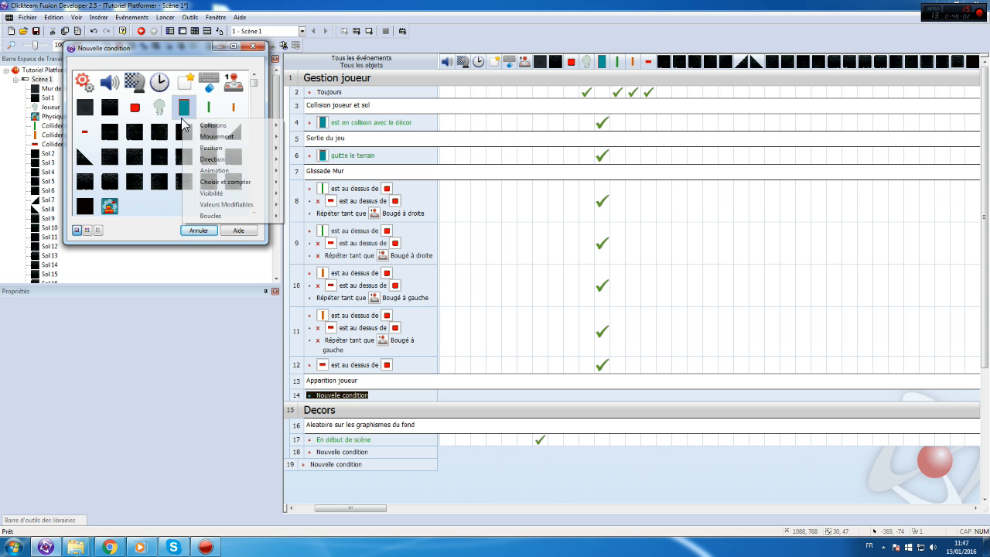
mouse_move(233, 207)
mouse_move(355, 238)
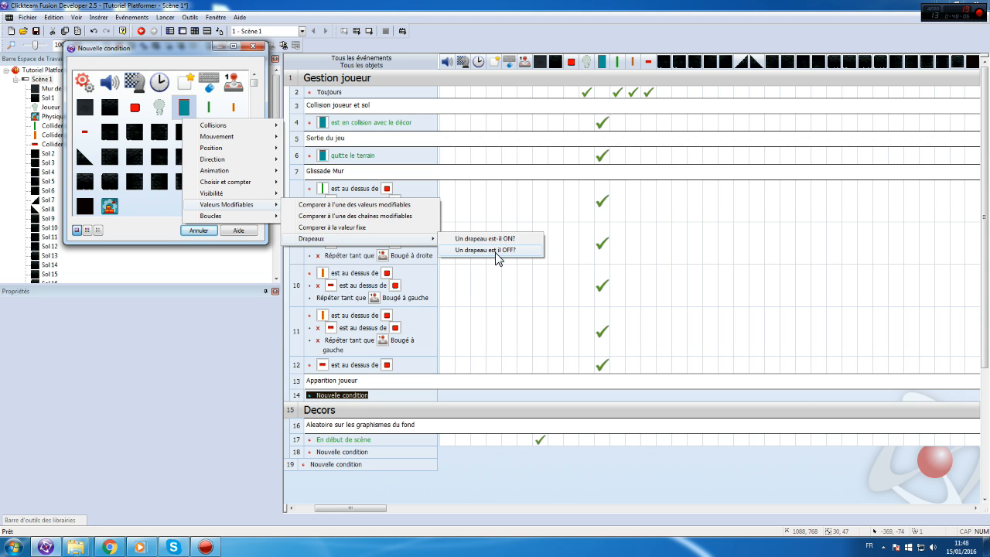
left_click(486, 250)
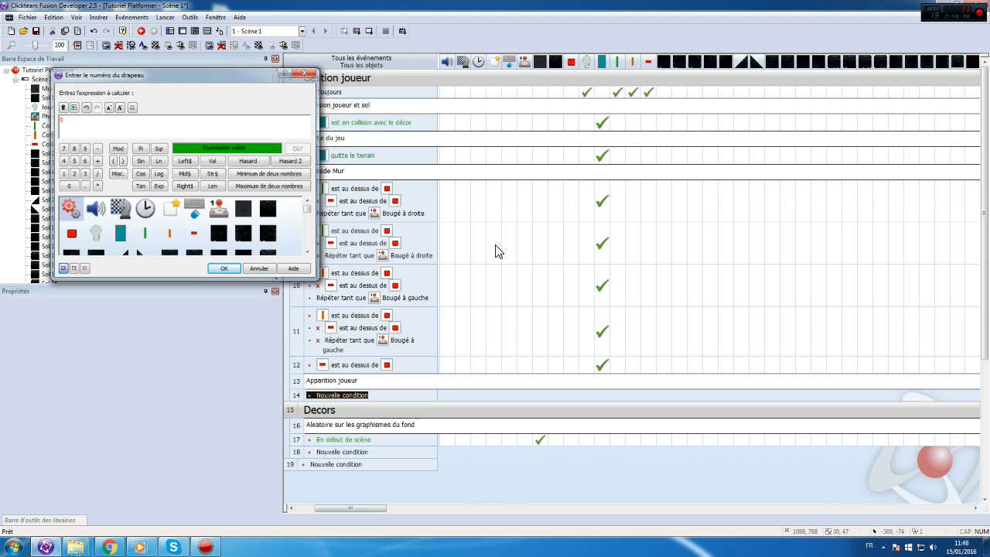
key("Return")
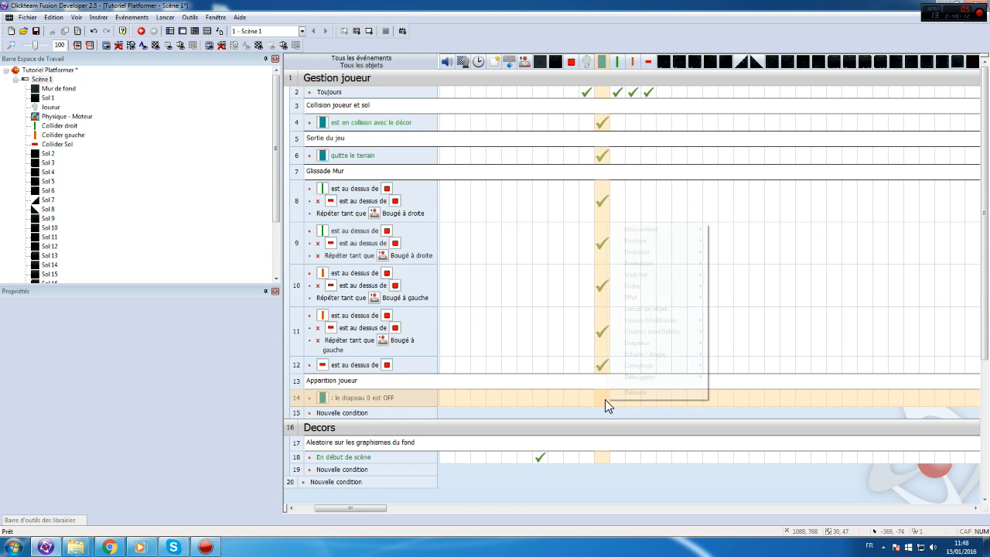
- Add an action to the flag 0 OFF event that selects the Statique movement for Collider Joueur
left_click(605, 399)
mouse_move(673, 230)
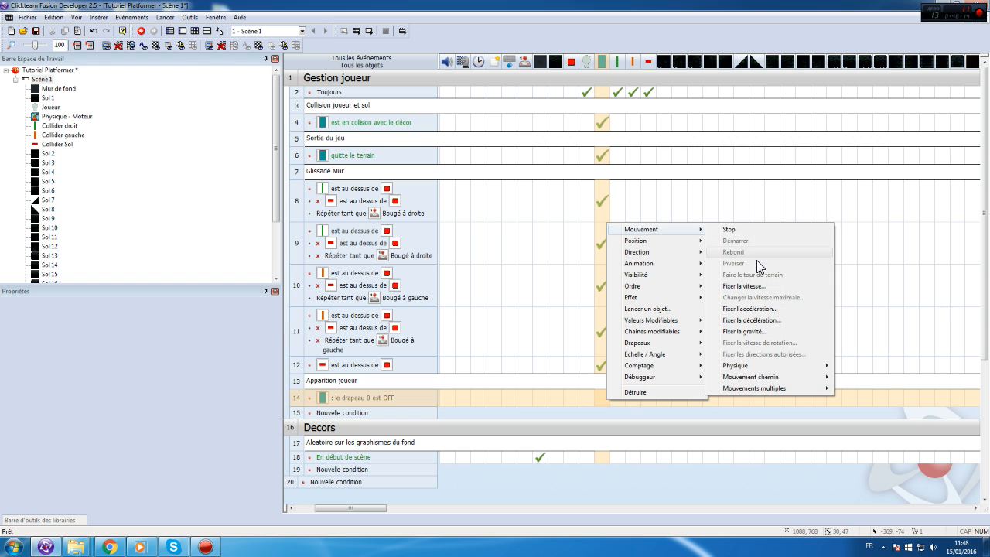
mouse_move(762, 388)
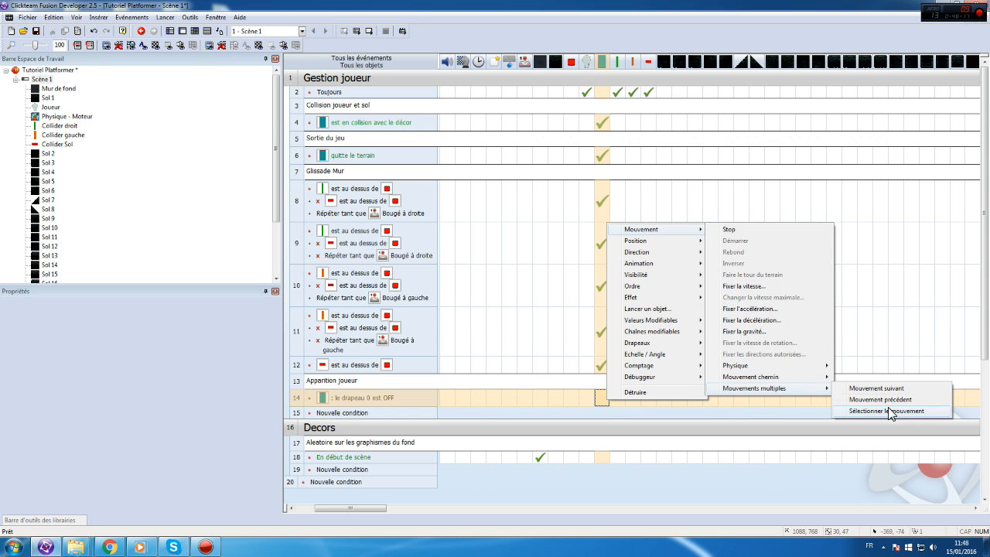
left_click(886, 411)
left_click(431, 250)
double_click(430, 250)
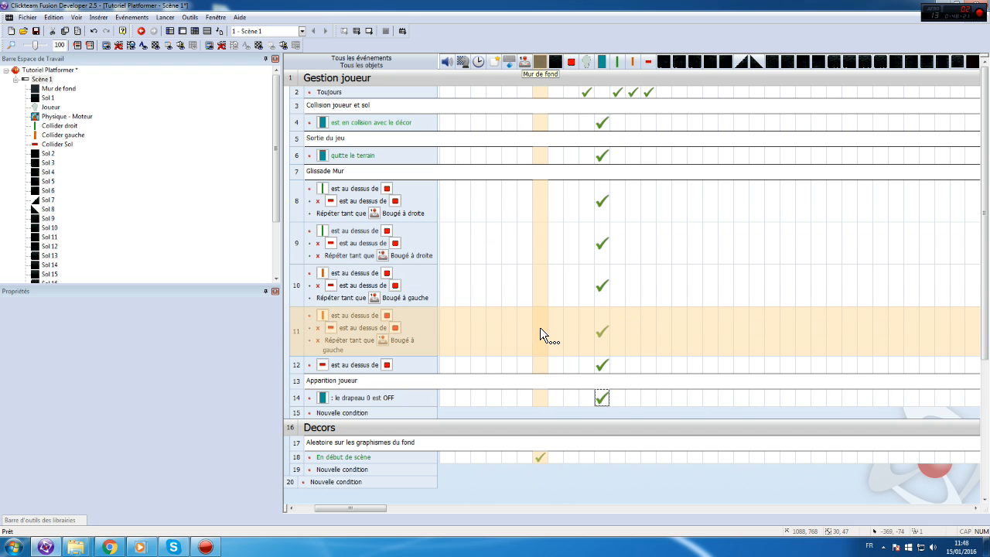
left_click(602, 398)
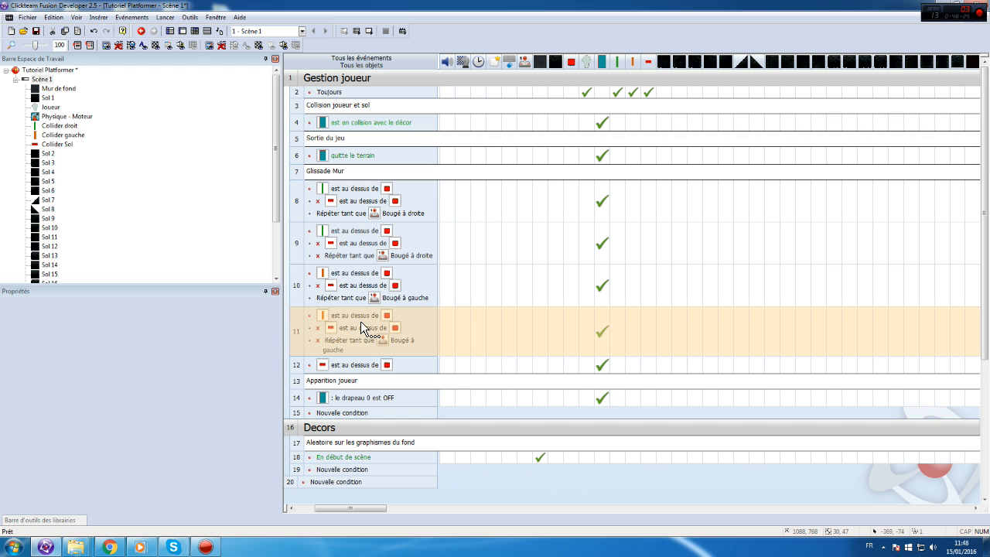
- Try adding the Collider Sol overlap condition from event 12 to the flag 0 OFF event, and delete it again
left_click_drag(360, 367, 306, 402)
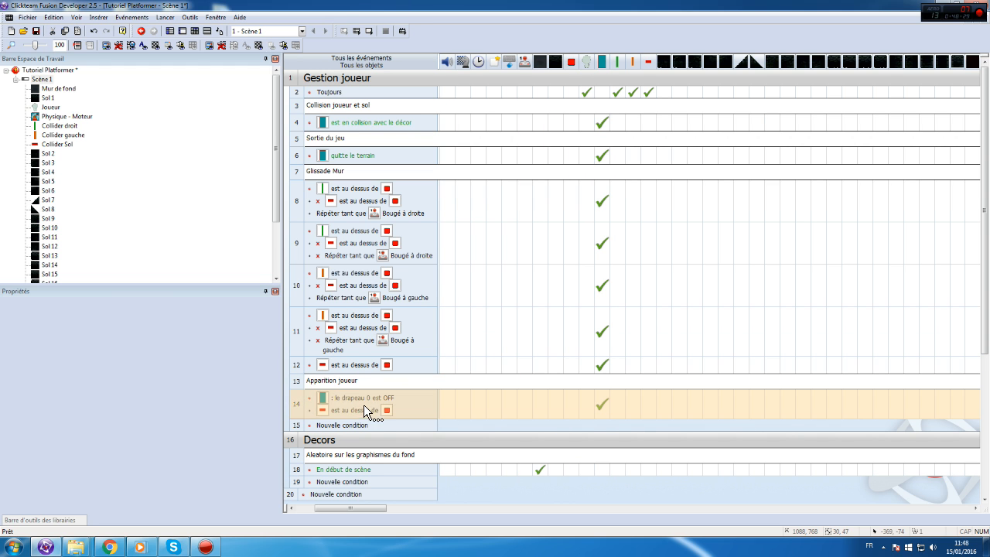
left_click(361, 406)
key("Delete")
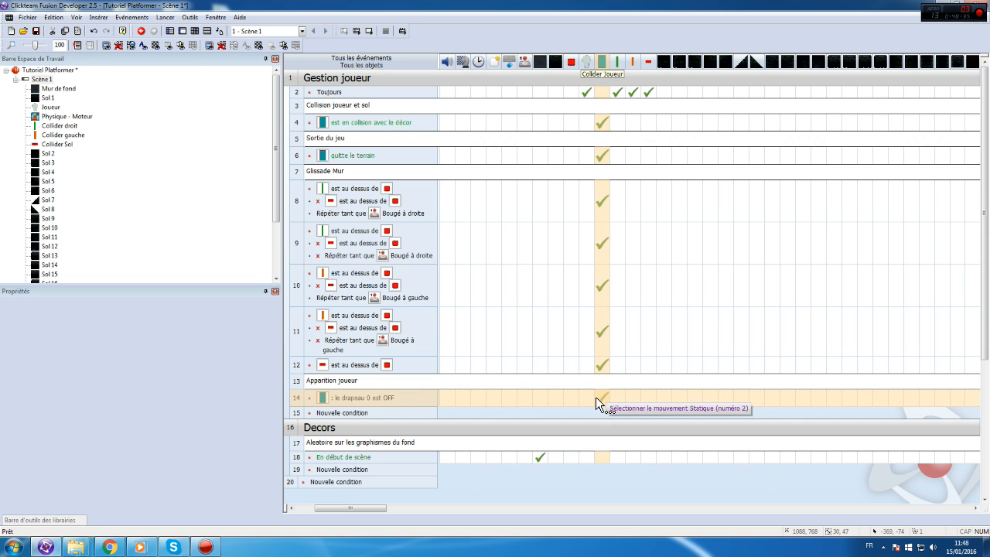
- Add an action to the flag 0 OFF event that changes Joueur's animation sequence to Spawn
right_click(582, 395)
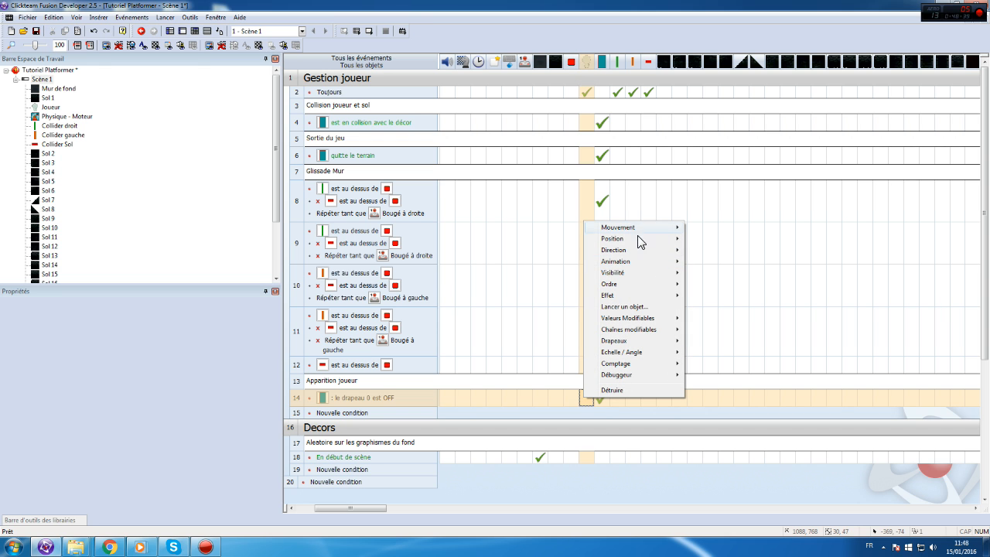
mouse_move(632, 263)
mouse_move(731, 284)
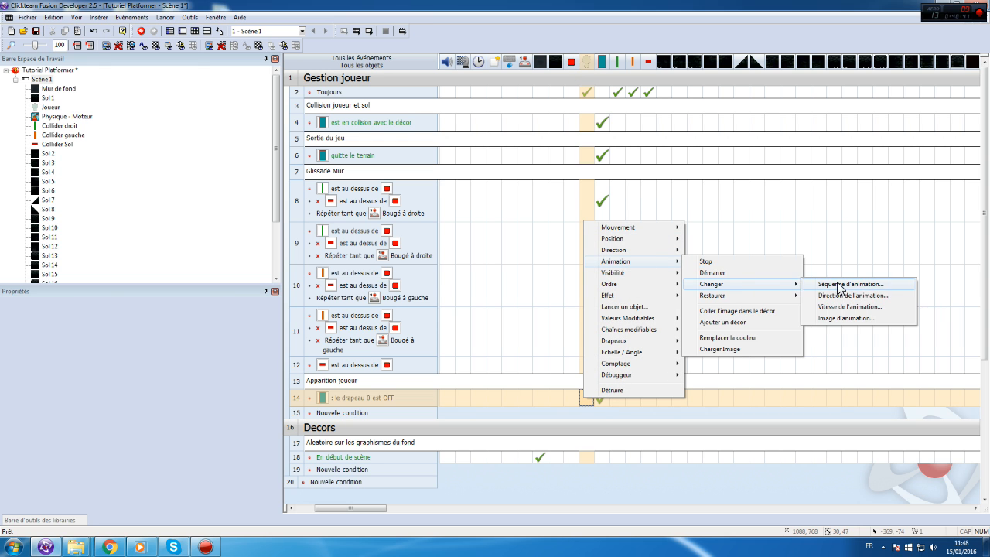
left_click(840, 284)
double_click(432, 269)
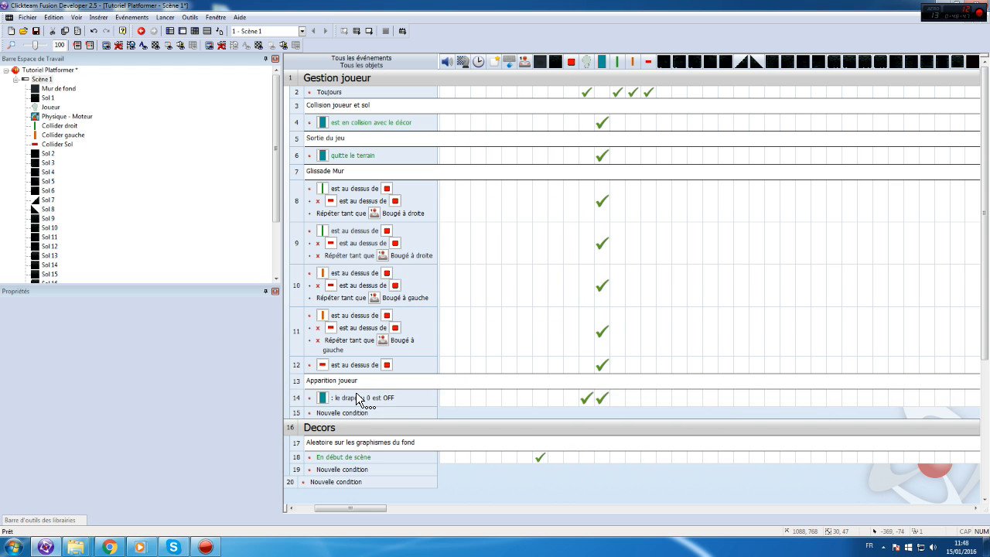
- Add an event under Apparition joueur with the condition that Joueur's Spawn animation is finished
double_click(344, 414)
left_click(158, 111)
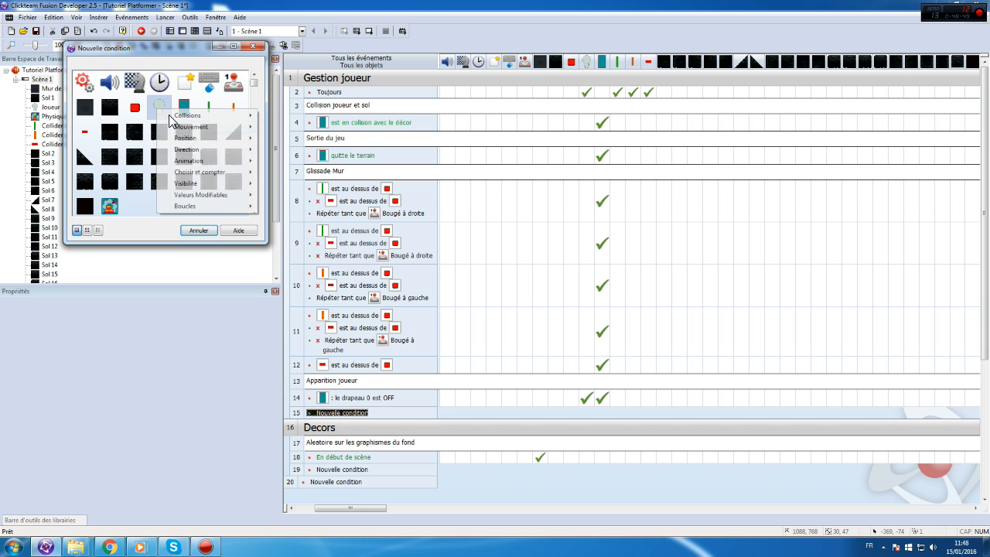
mouse_move(223, 160)
left_click(333, 171)
scroll(435, 263, "down", 2)
double_click(433, 270)
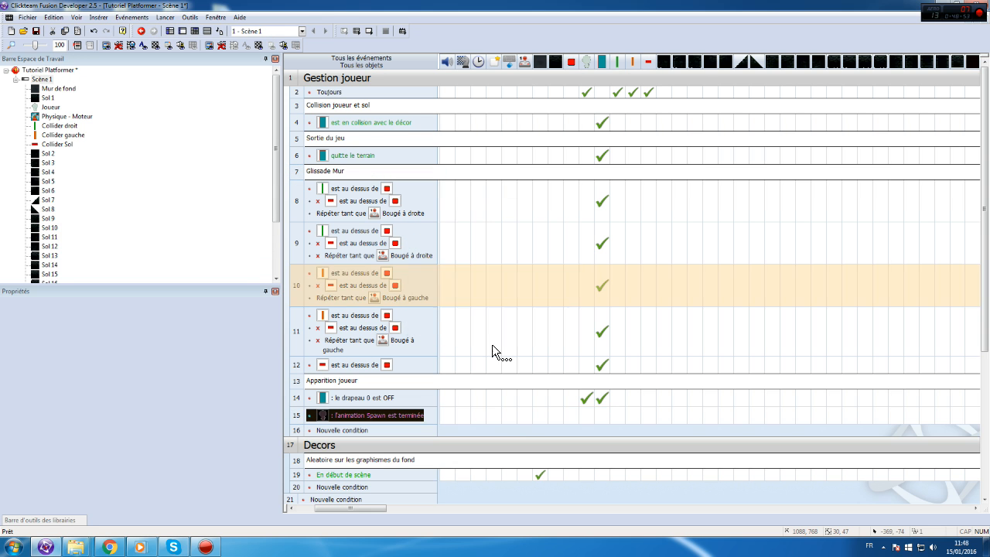
- Add an action to the Spawn-finished event that selects the Deplacements movement for Collider Joueur
left_click(601, 418)
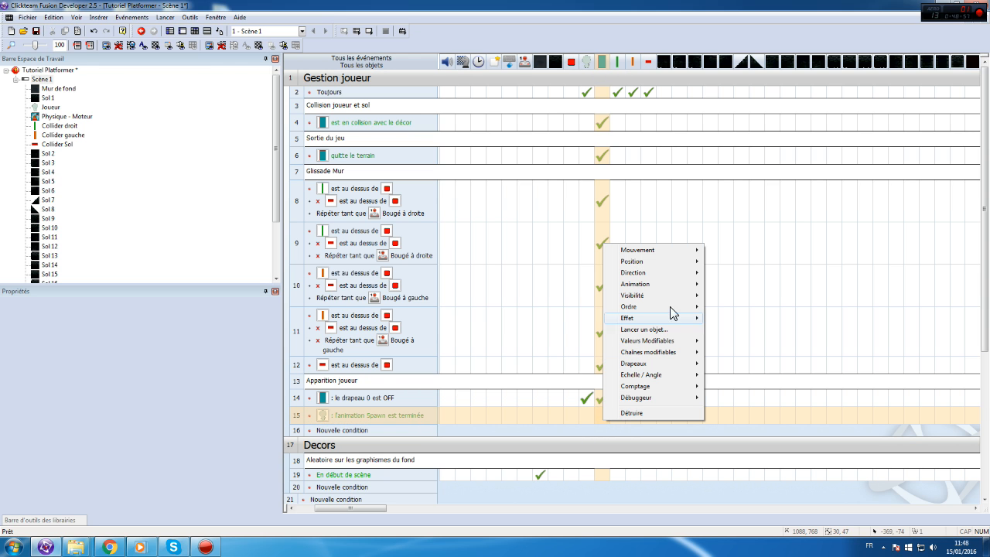
mouse_move(674, 288)
mouse_move(654, 249)
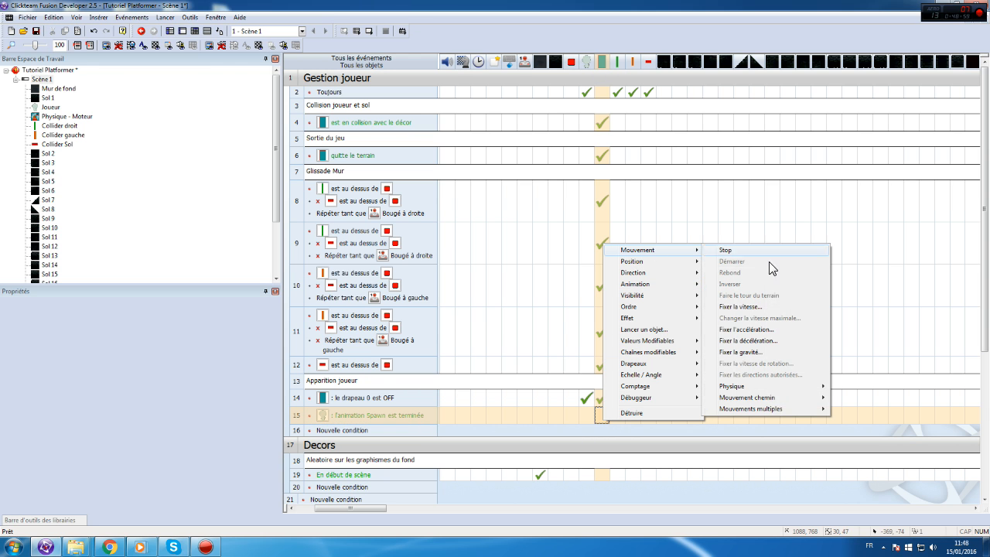
mouse_move(730, 409)
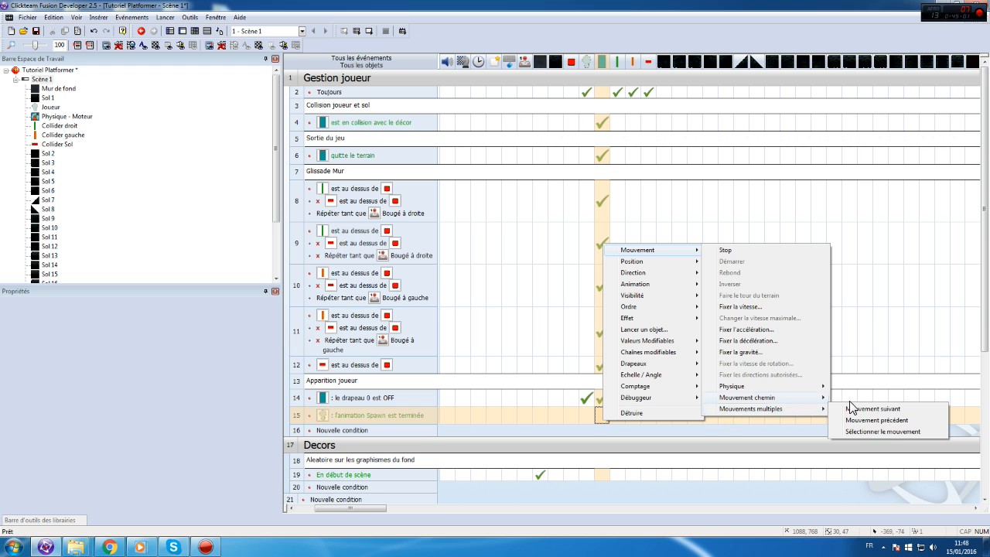
left_click(883, 432)
double_click(430, 250)
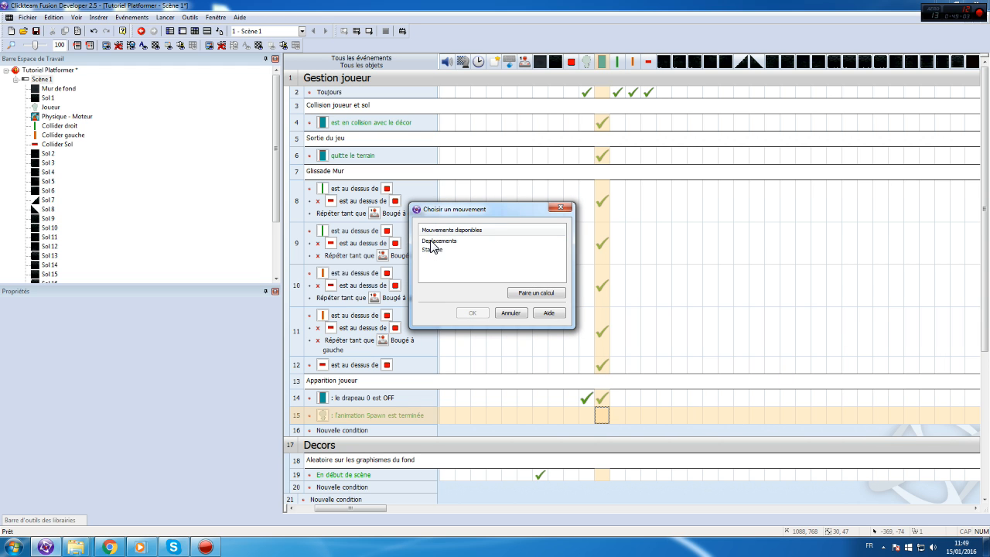
- Add an action to the Spawn-finished event that sets the state of Collider Joueur's flag 0
left_click(602, 415)
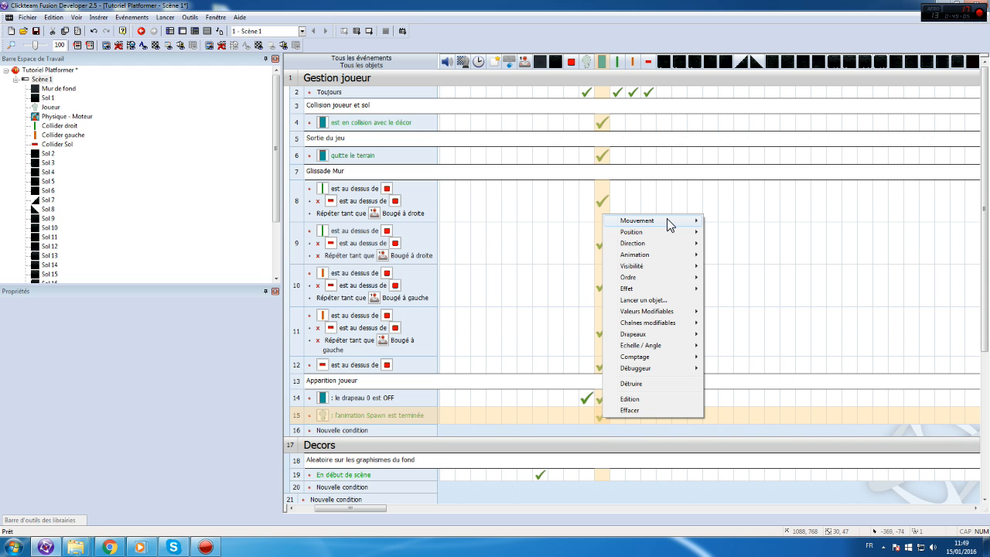
mouse_move(670, 224)
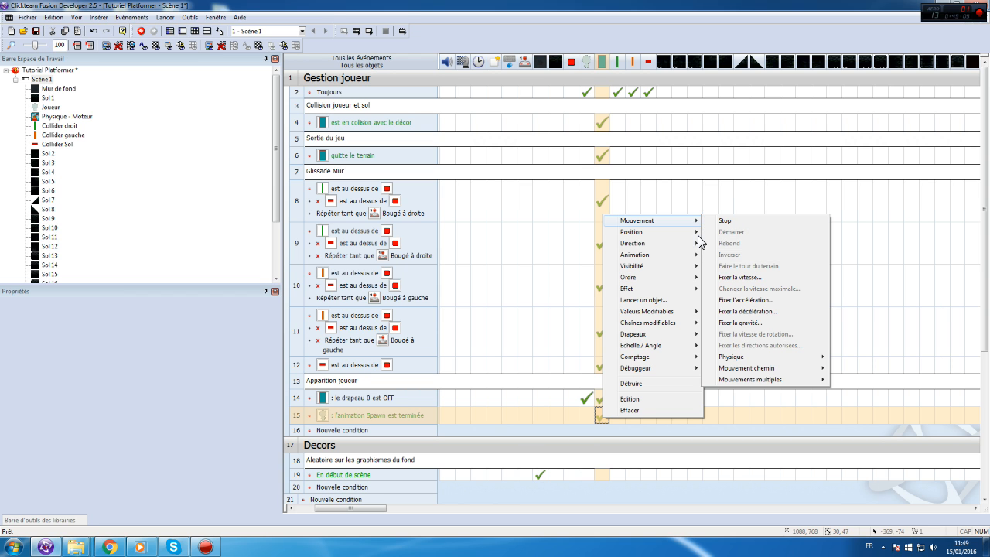
mouse_move(666, 334)
left_click(725, 345)
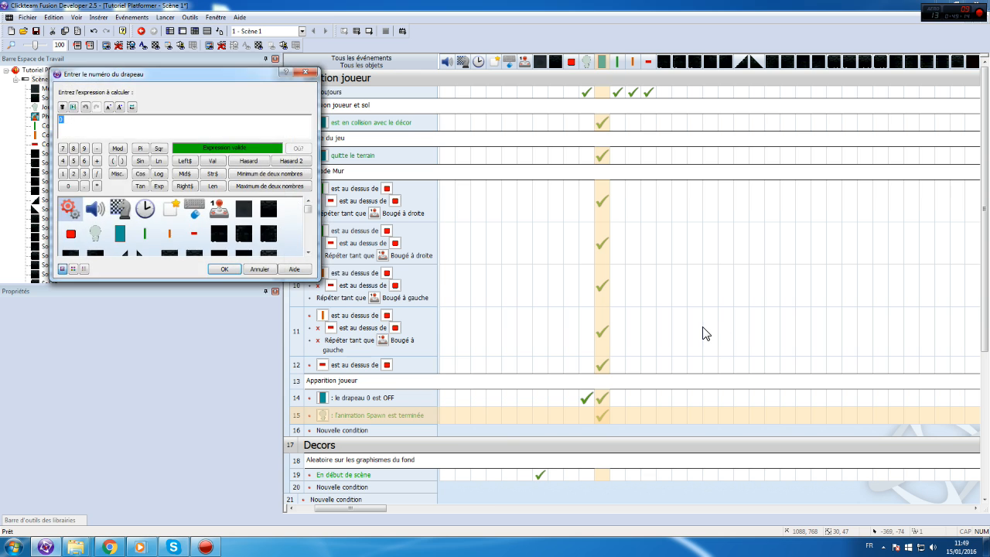
key("Return")
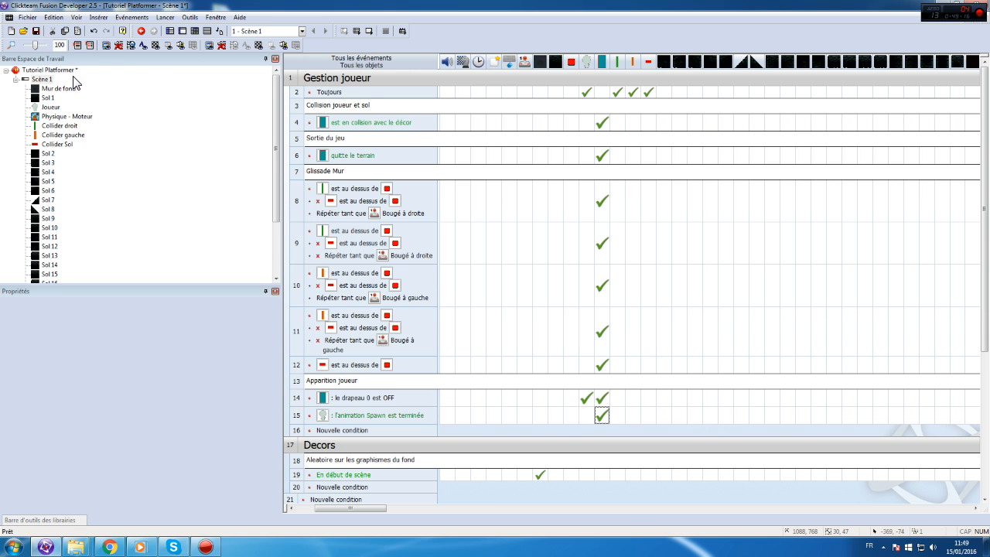
- In the Scène 1 layout, move Collider Joueur onto the floor beside the ramp, at about X 512, Y 911
double_click(37, 81)
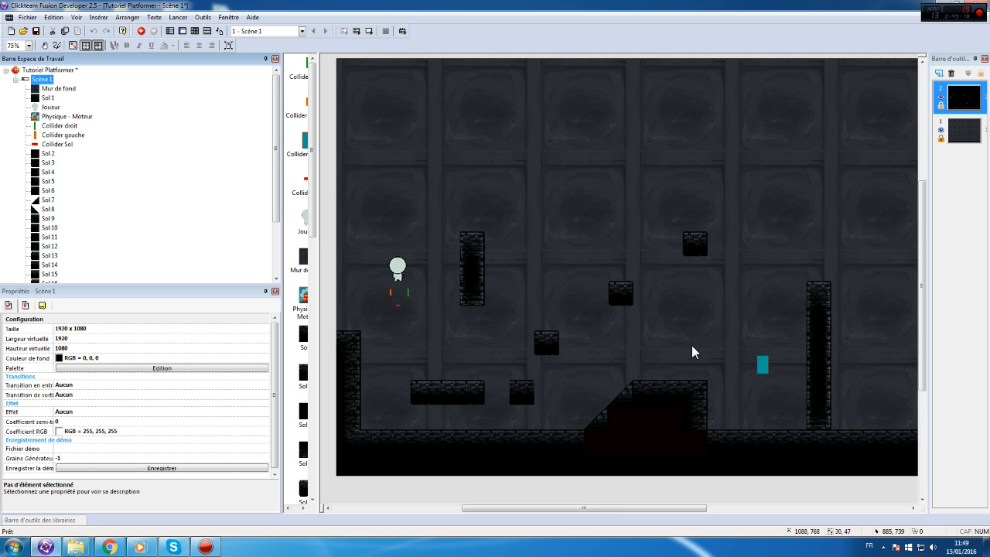
left_click_drag(761, 370, 539, 418)
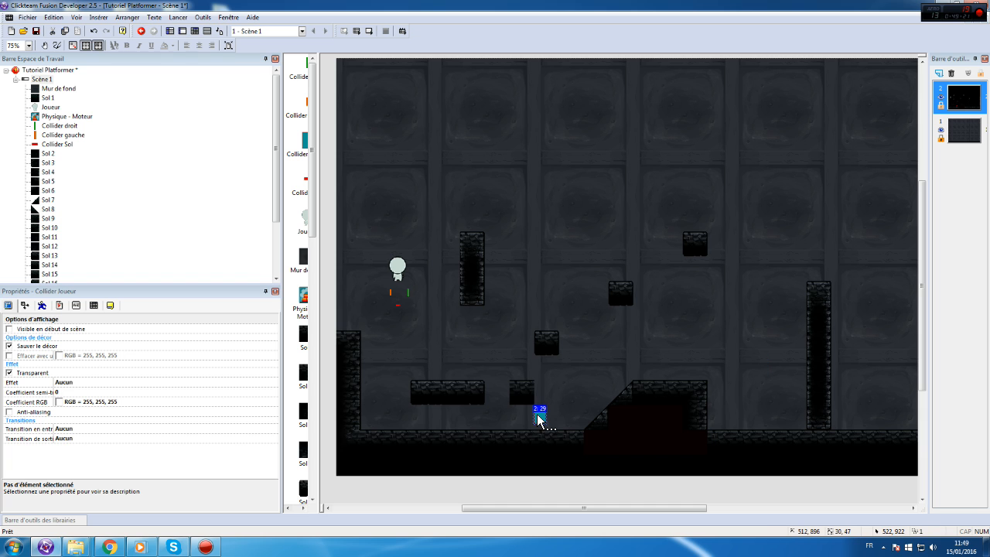
key("Down")
key("Down")
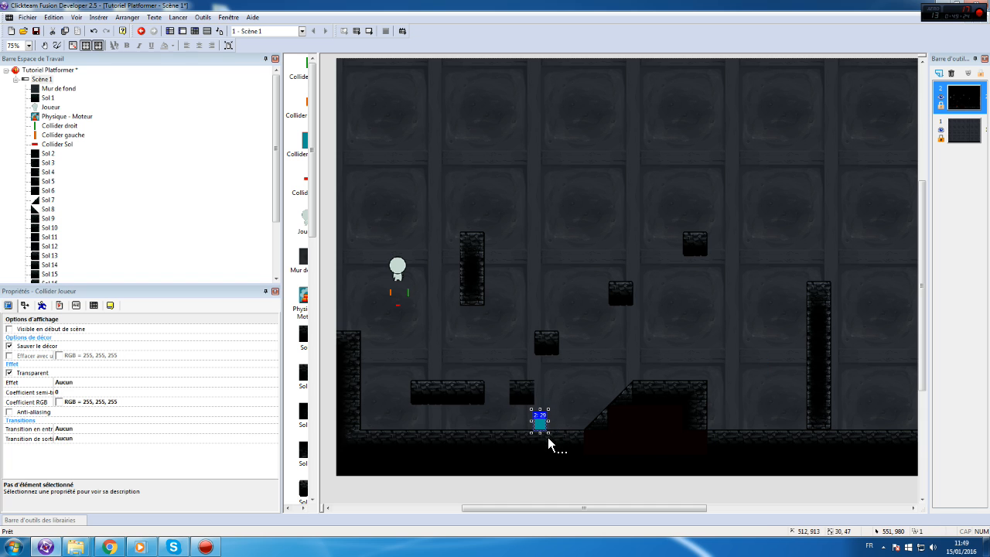
- Run the game to test the player's Spawn appearance, and close the test window
left_click(177, 17)
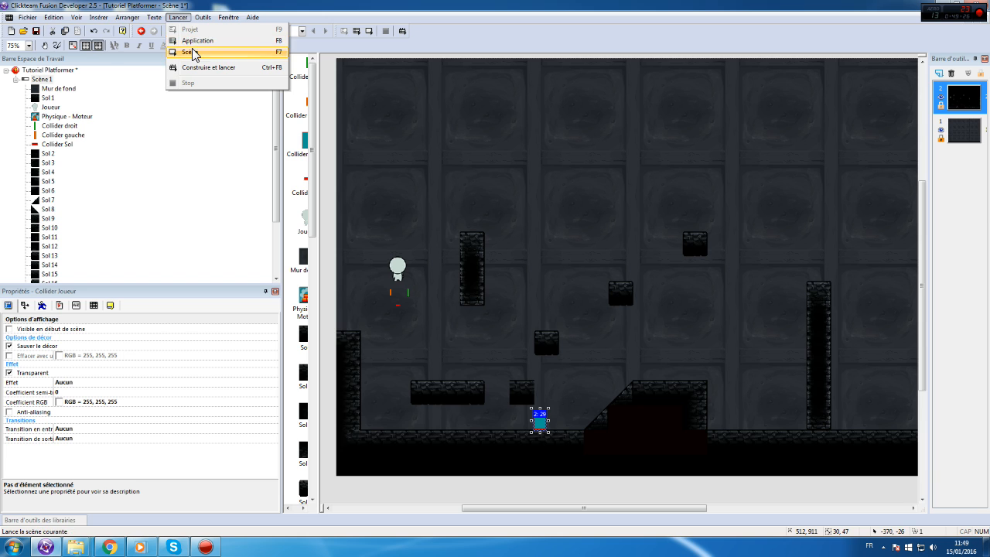
left_click(191, 45)
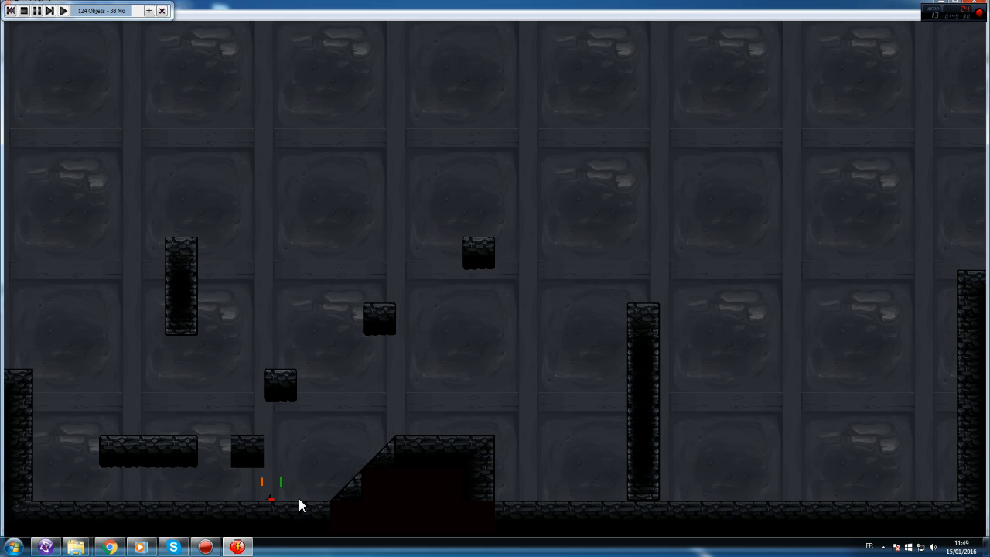
left_click(979, 2)
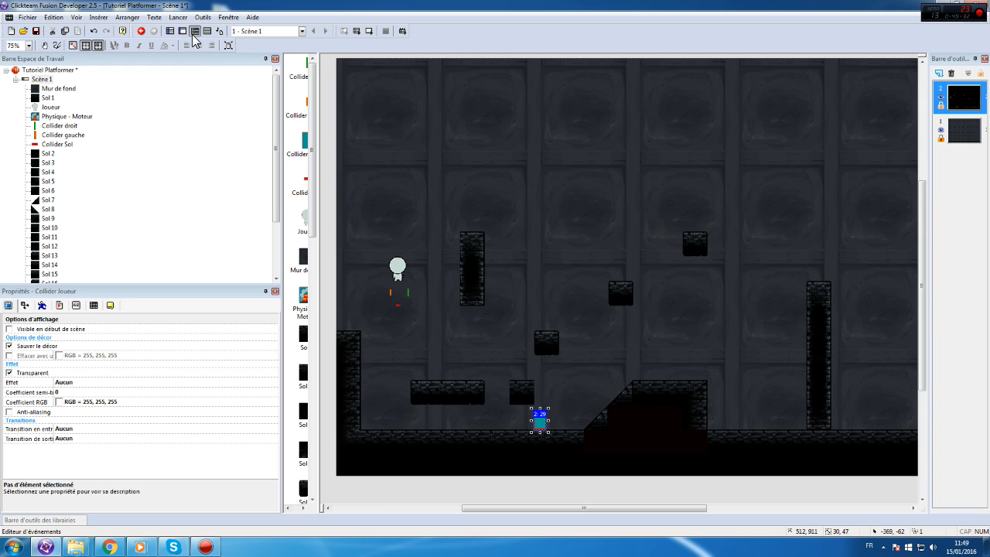
- In the event editor, add a condition to the flag 0 OFF event that checks whether Joueur's Spawn animation is playing
left_click(195, 32)
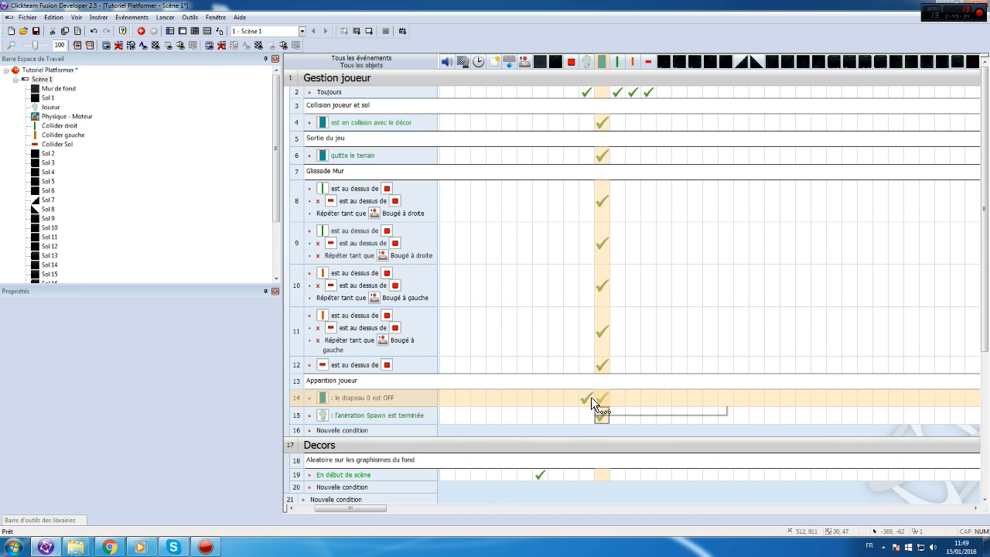
mouse_move(584, 398)
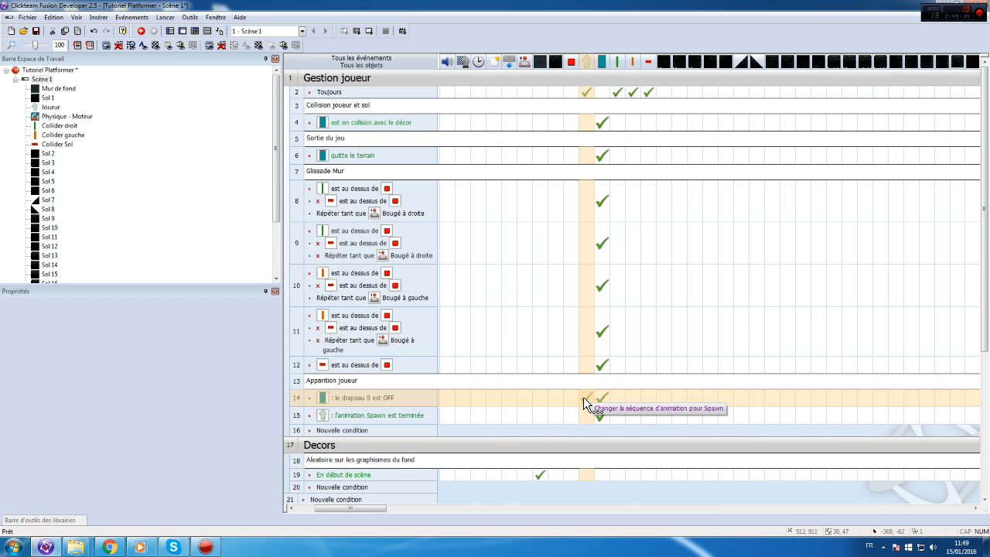
right_click(317, 403)
left_click(347, 438)
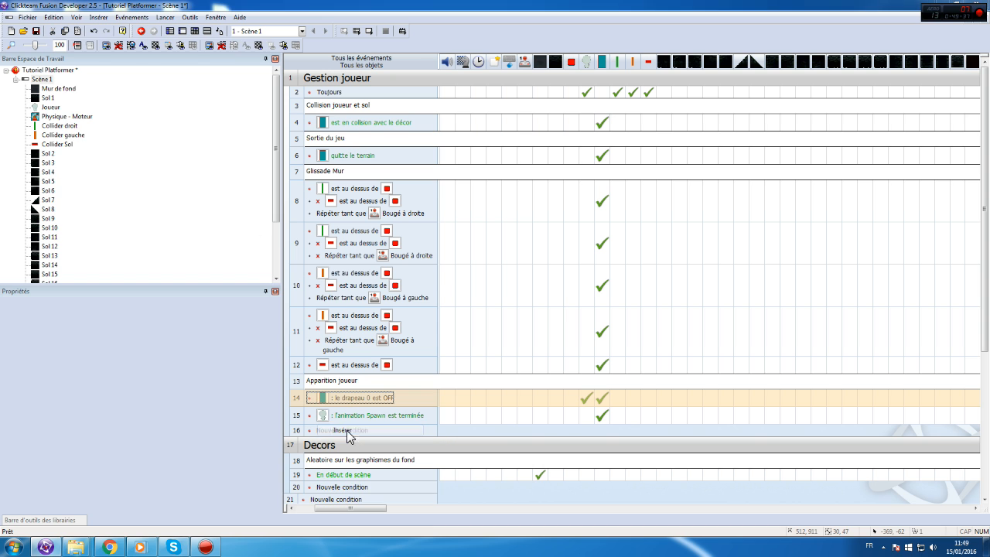
left_click(162, 103)
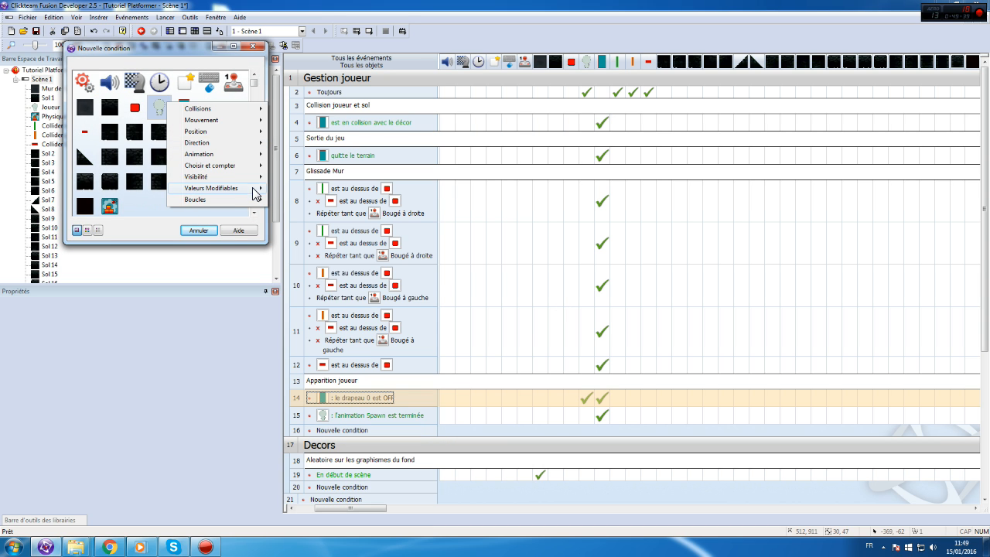
mouse_move(253, 157)
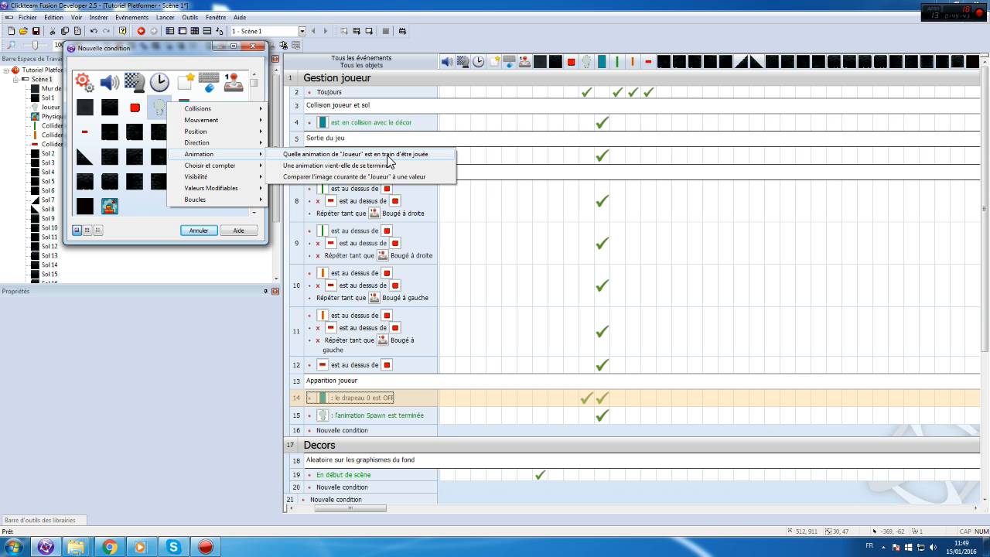
left_click(389, 154)
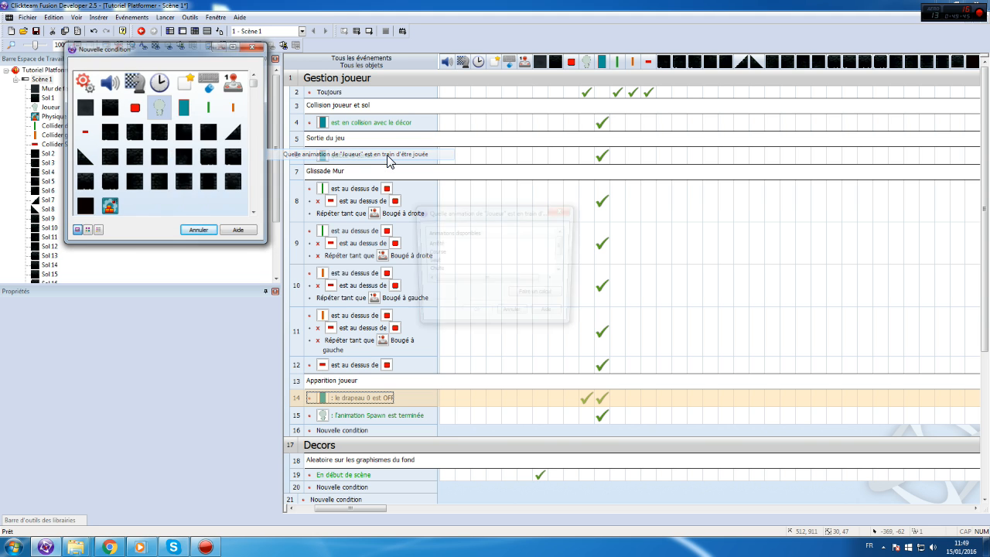
double_click(430, 267)
- Negate the Spawn-animation-playing condition in the flag 0 OFF event
right_click(342, 402)
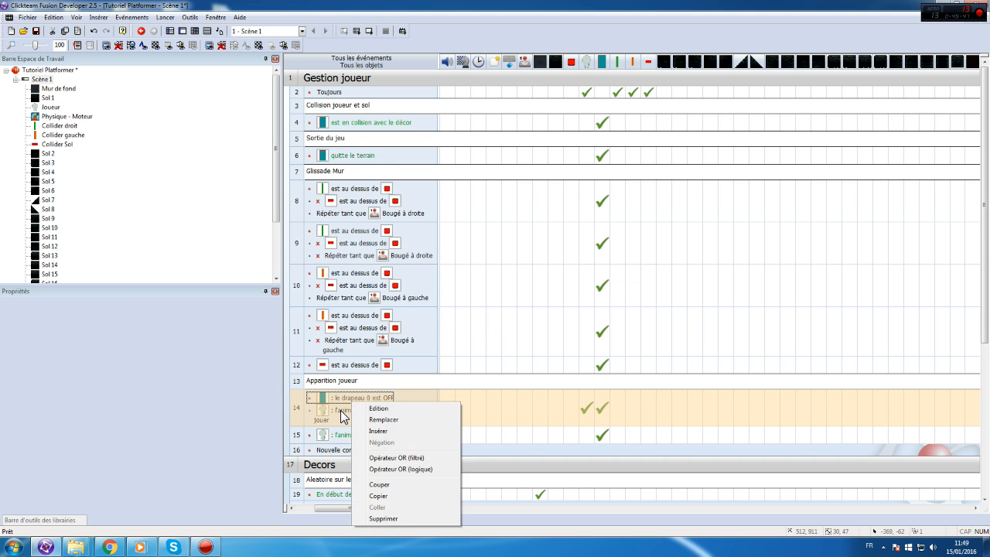
right_click(341, 413)
left_click(367, 452)
- Run the scene to test the negated Spawn condition, and close the test window
left_click(165, 17)
left_click(181, 49)
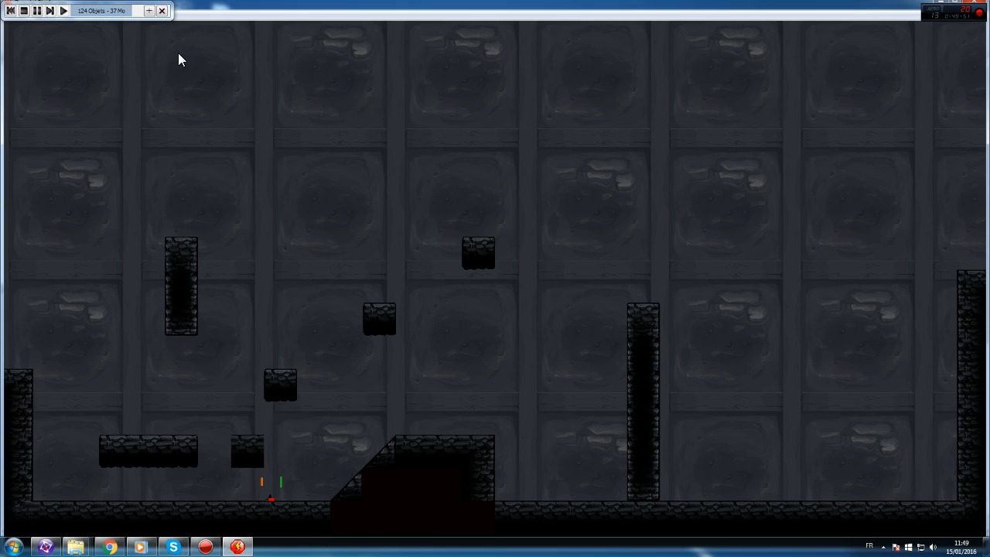
left_click(980, 2)
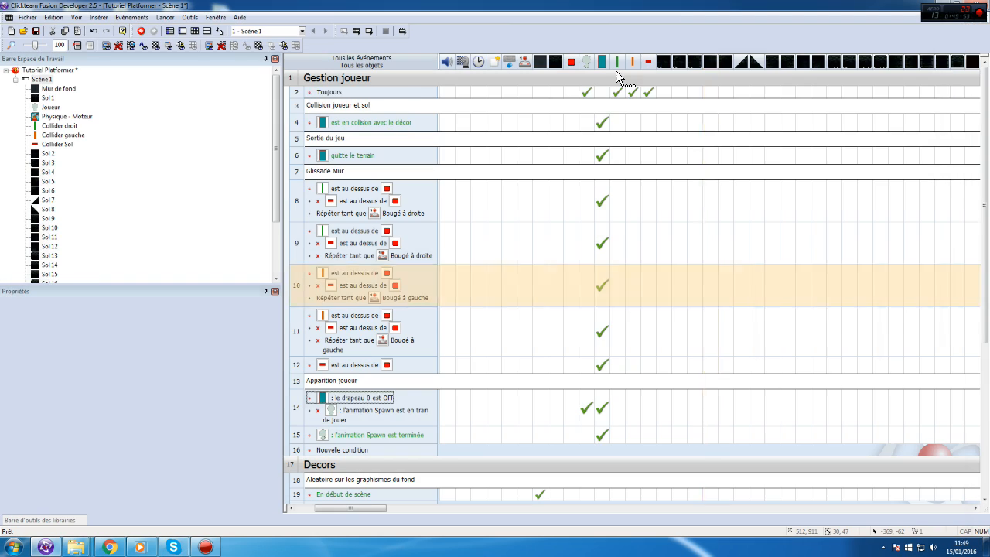
- In the Scène 1 layout, disable visibility at scene start for Collider droit, Collider gauche and Collider Sol together
double_click(38, 80)
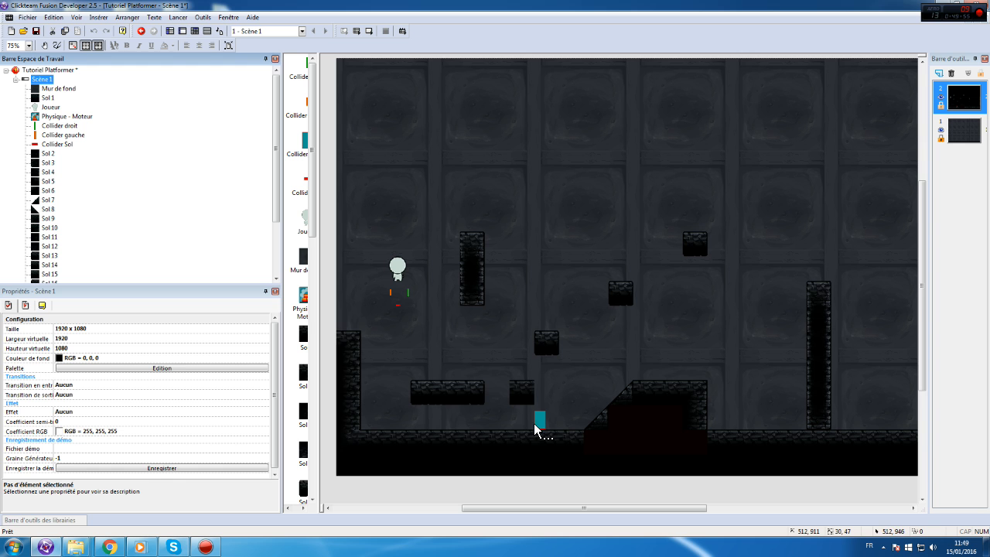
left_click_drag(435, 326, 391, 288)
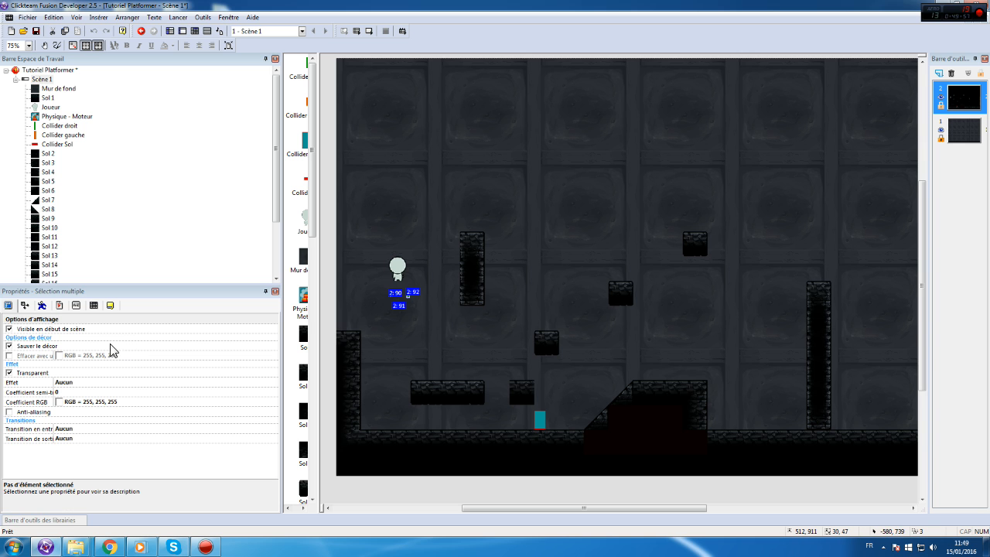
left_click(11, 338)
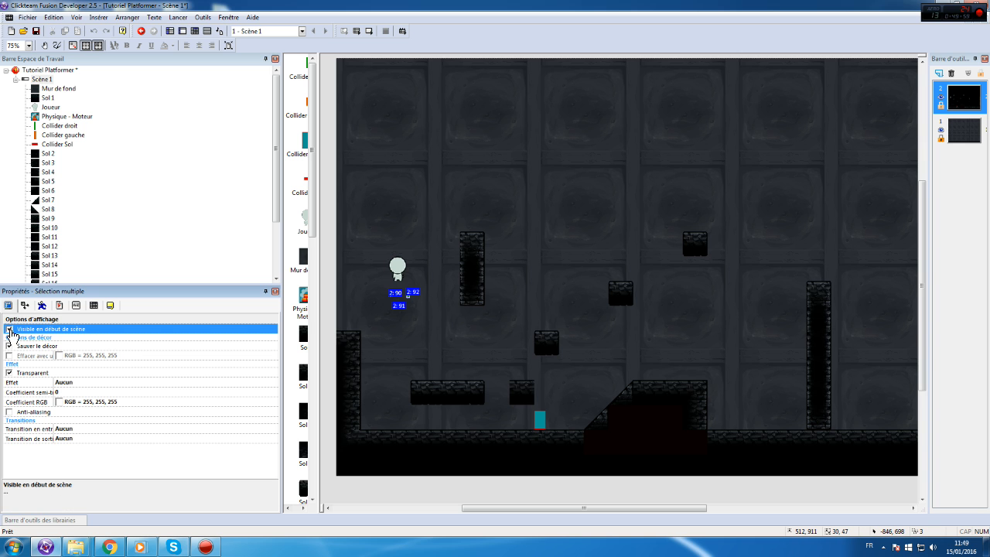
- Examine the direction options and the frames up to Image 25 of Joueur's Spawn animation, and close the animation editor
left_click(399, 271)
double_click(403, 271)
scroll(353, 356, "down", 2)
left_click(354, 363)
left_click(483, 305)
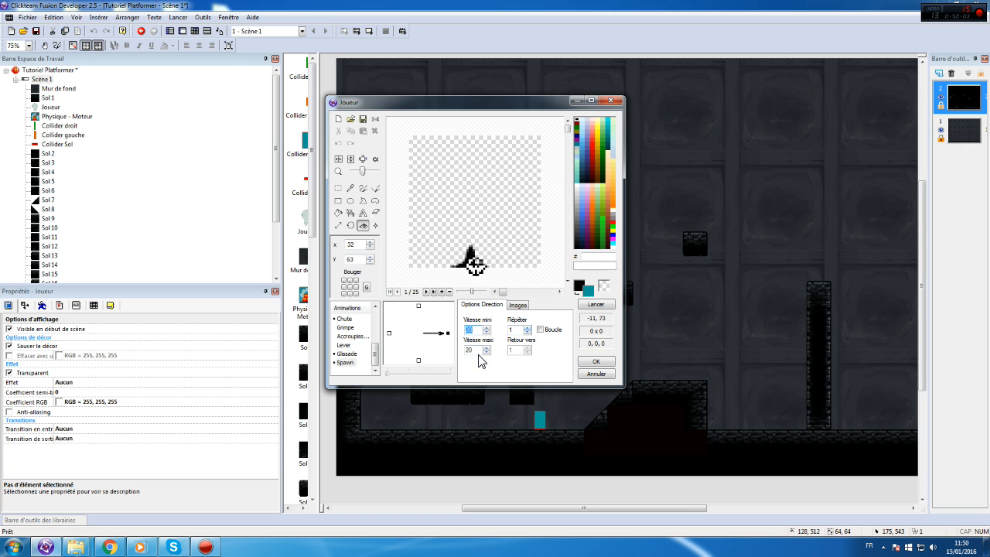
left_click(518, 305)
left_click(531, 334)
left_click(531, 372)
scroll(526, 362, "down", 5)
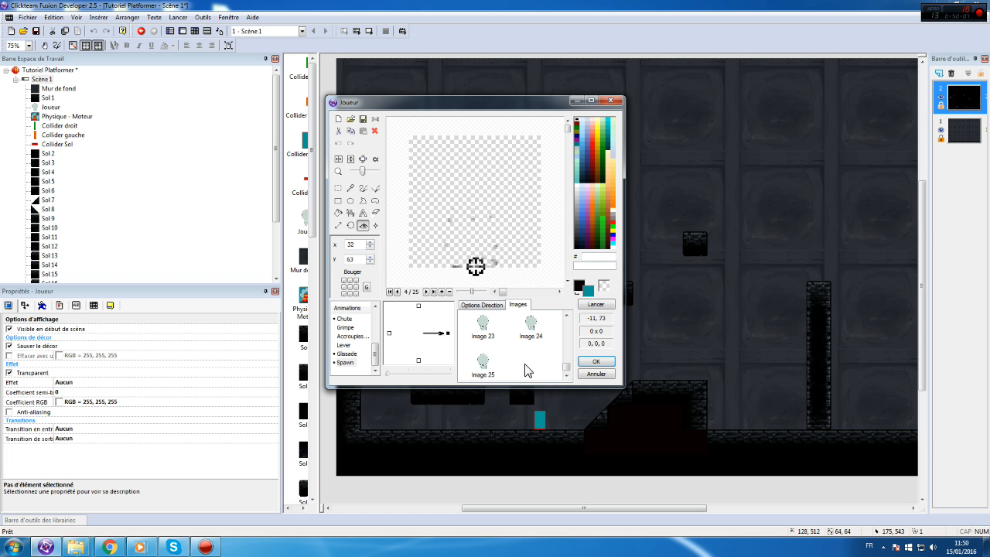
left_click(483, 362)
left_click(482, 325)
left_click(483, 362)
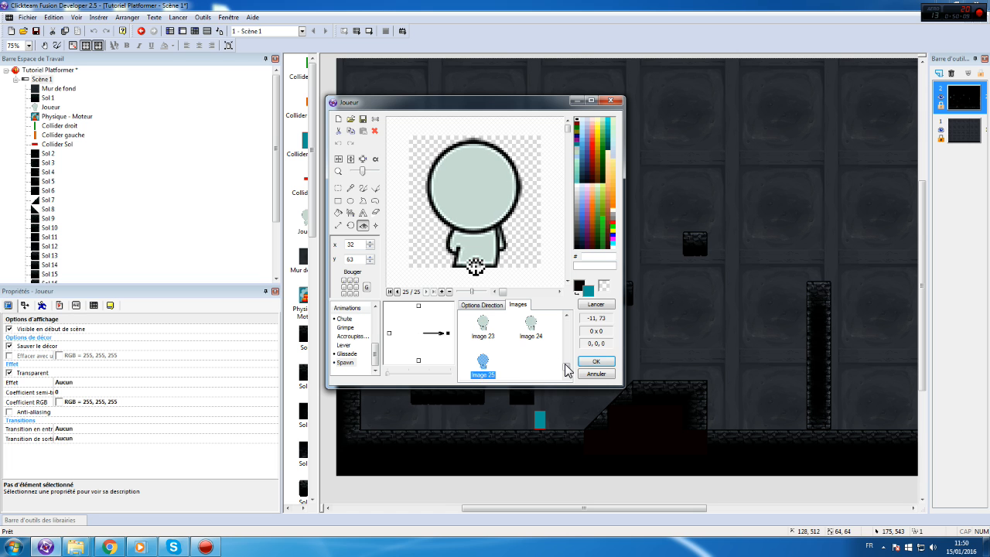
left_click(596, 361)
- In the event editor, insert a Début de scène event above the flag 0 OFF event under Apparition joueur
left_click(195, 31)
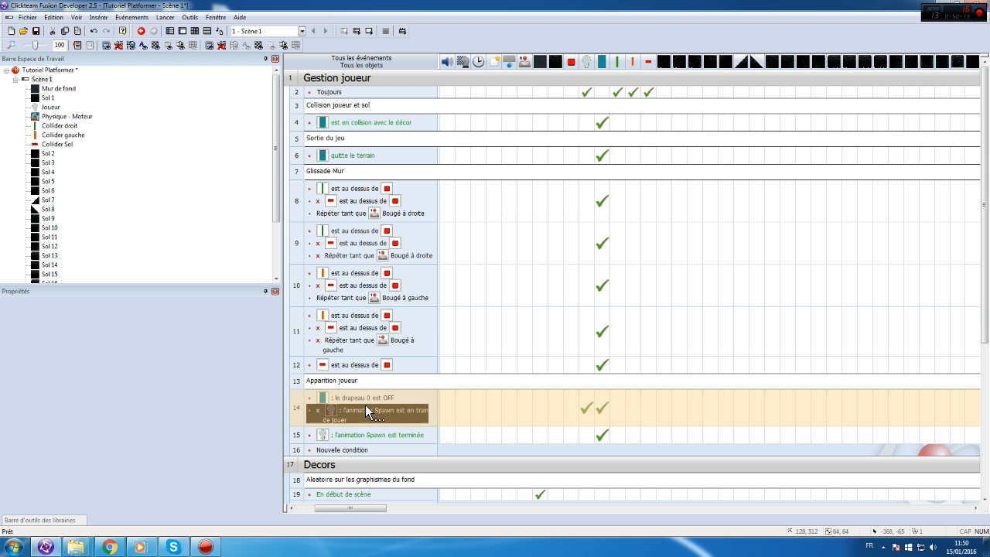
right_click(308, 398)
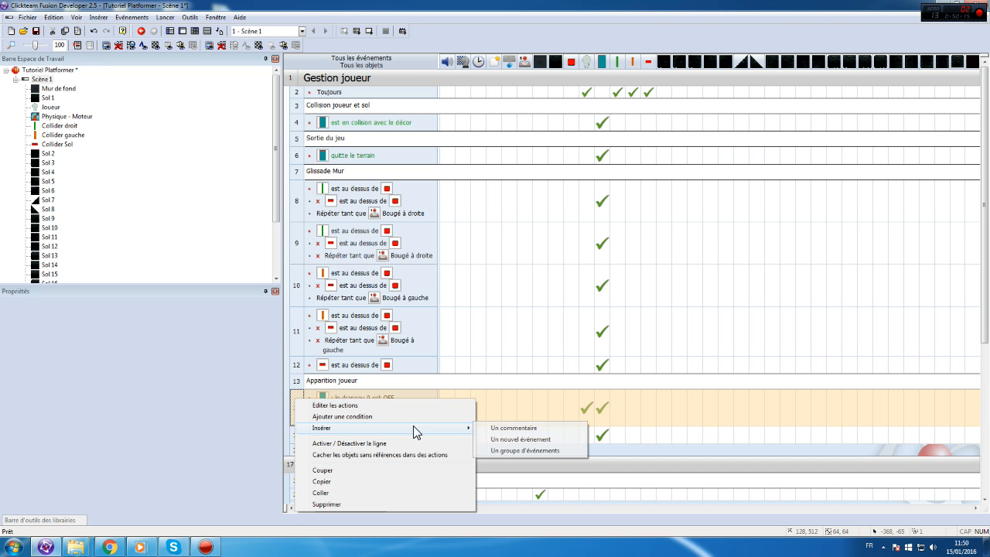
left_click(575, 441)
right_click(130, 82)
left_click(141, 88)
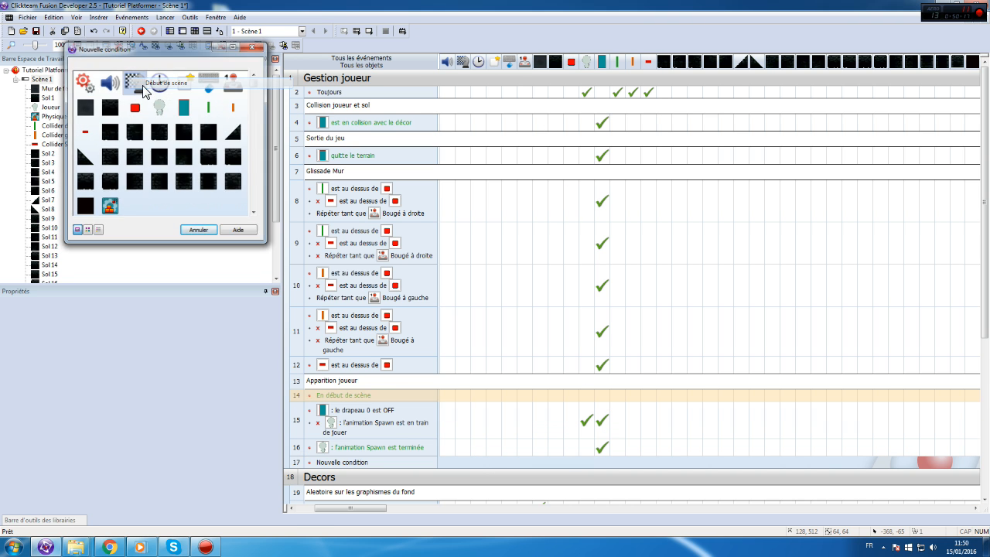
- Deactivate the flag 0 OFF event and copy its Spawn animation action for Joueur to the En début de scène event
right_click(299, 419)
left_click(384, 462)
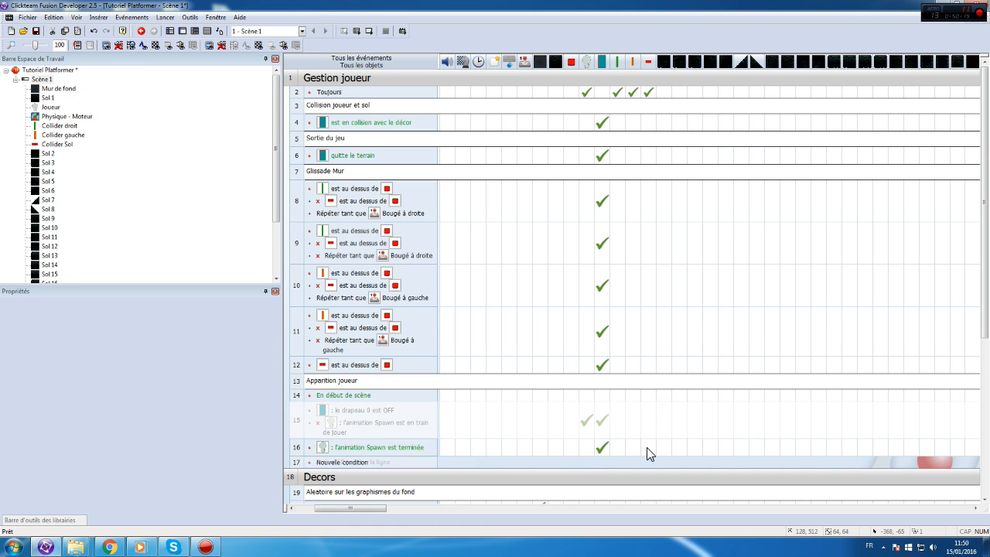
left_click_drag(589, 421, 586, 395)
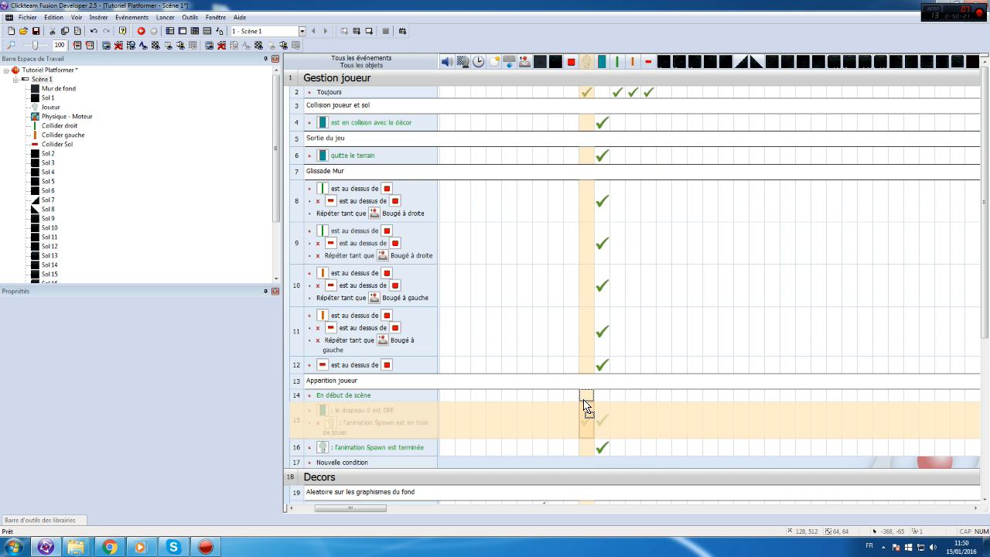
- Run the scene to test the Spawn animation triggered at scene start, and close the test window
left_click(165, 17)
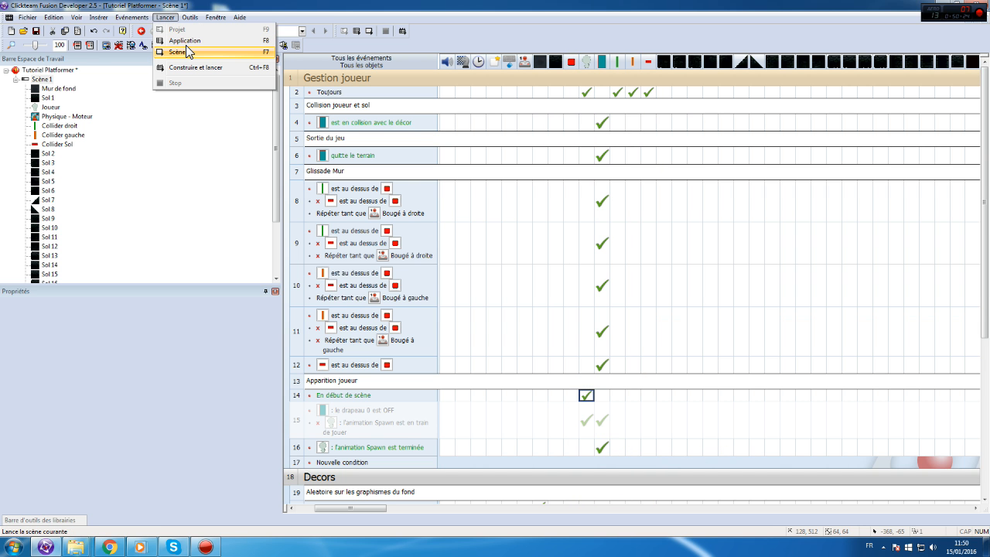
left_click(185, 48)
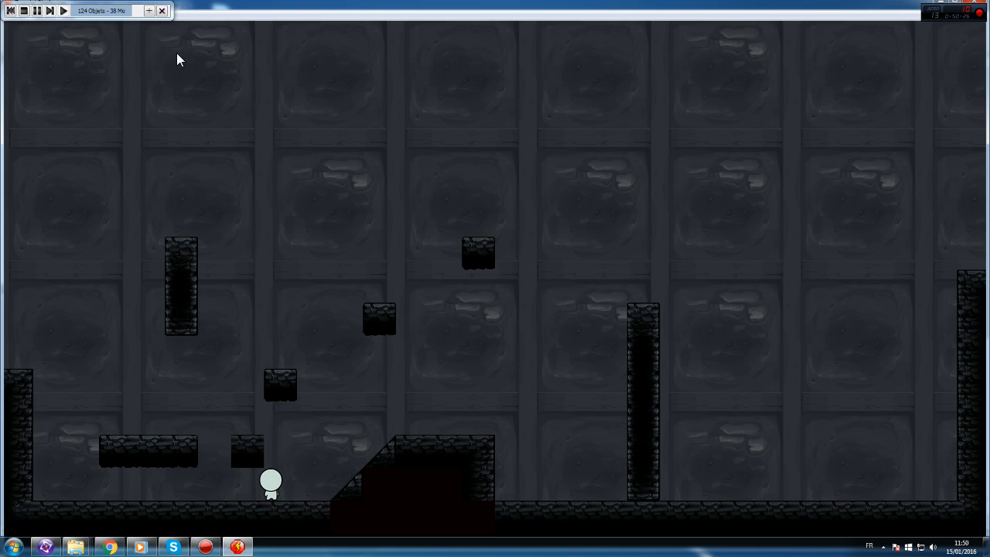
left_click(981, 6)
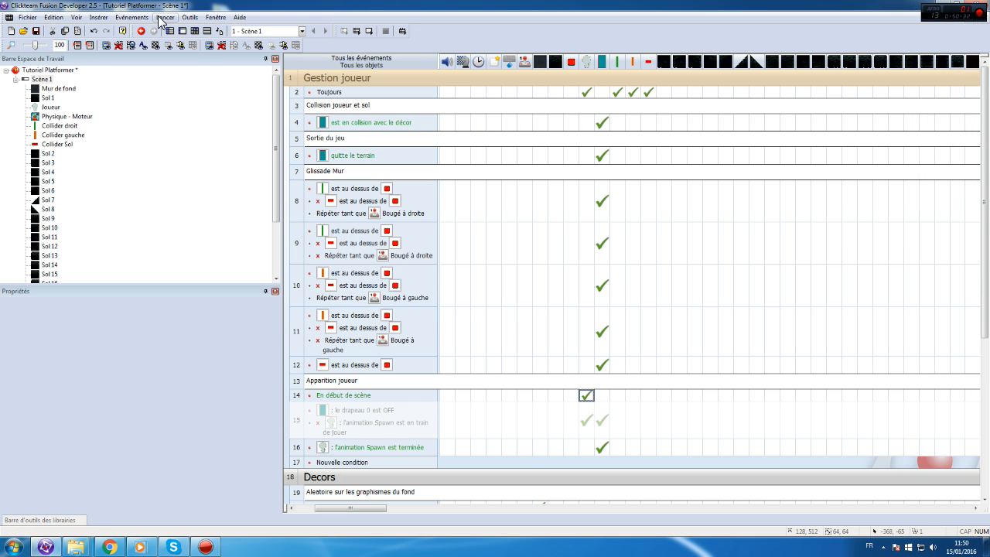
- Reactivate the disabled flag 0 OFF event under Apparition joueur
mouse_move(584, 90)
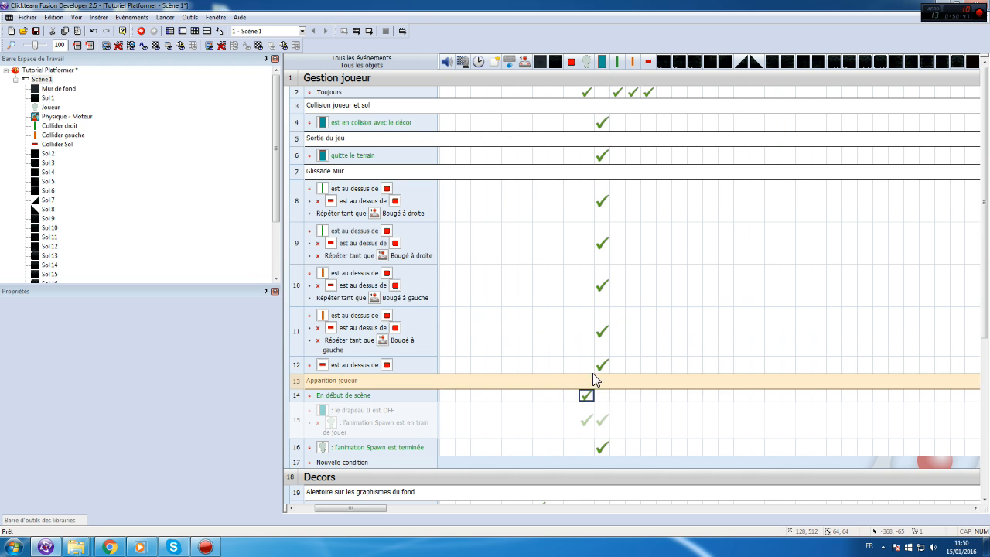
mouse_move(582, 418)
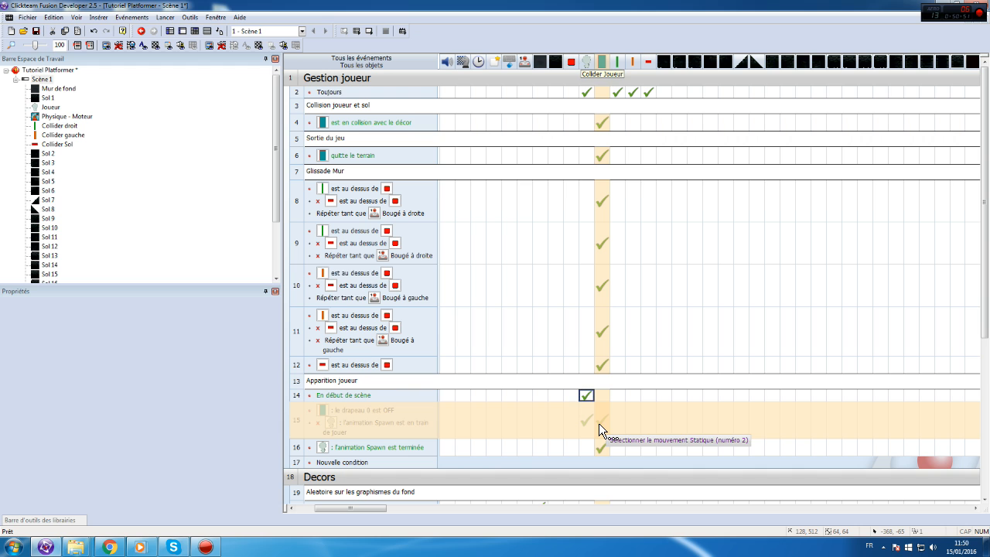
mouse_move(587, 398)
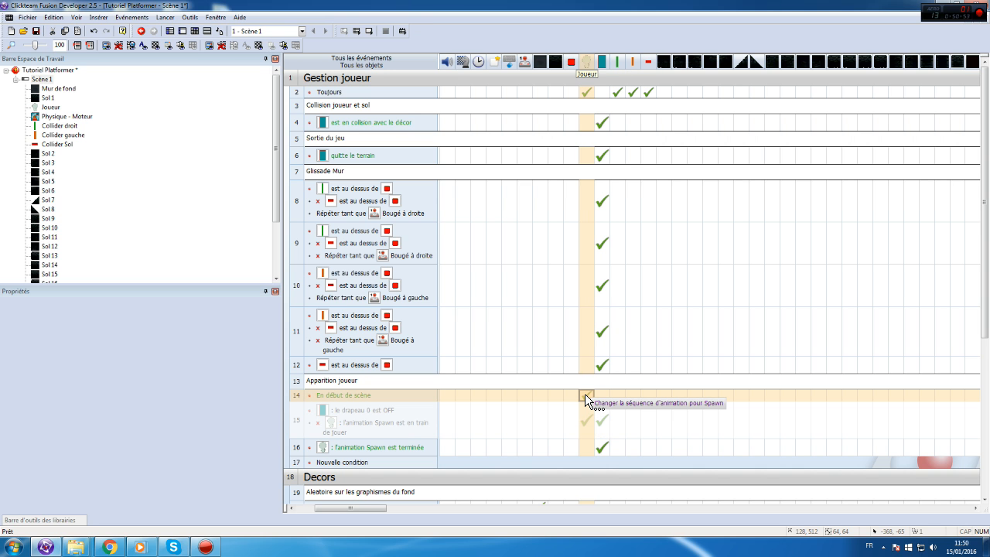
left_click(586, 396)
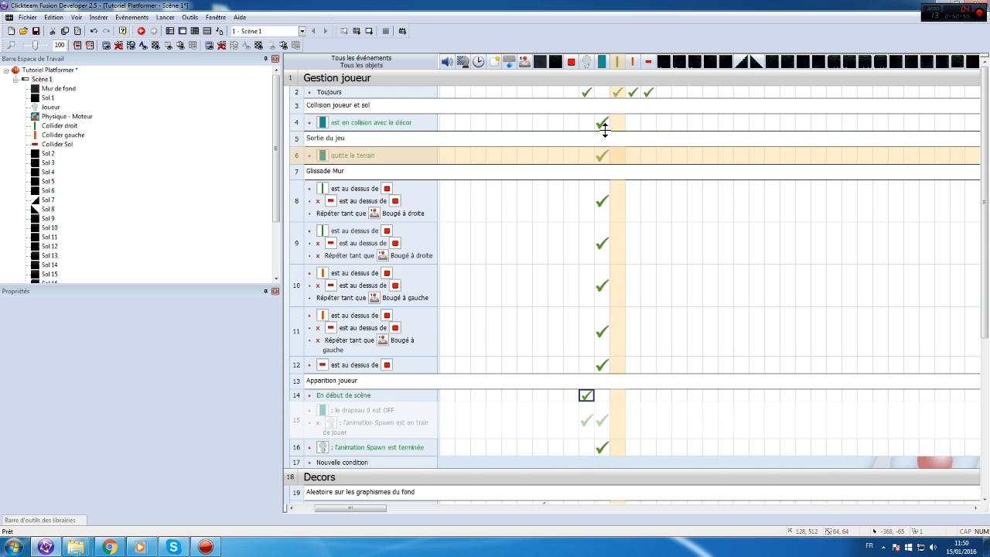
left_click_drag(353, 408, 313, 411)
right_click(298, 414)
left_click(355, 460)
- Replace the Toujours condition of the first Gestion joueur event with a check that Collider Joueur's flag 1 is ON
right_click(317, 92)
left_click(376, 115)
scroll(137, 190, "down", 1)
scroll(137, 178, "up", 1)
left_click(184, 108)
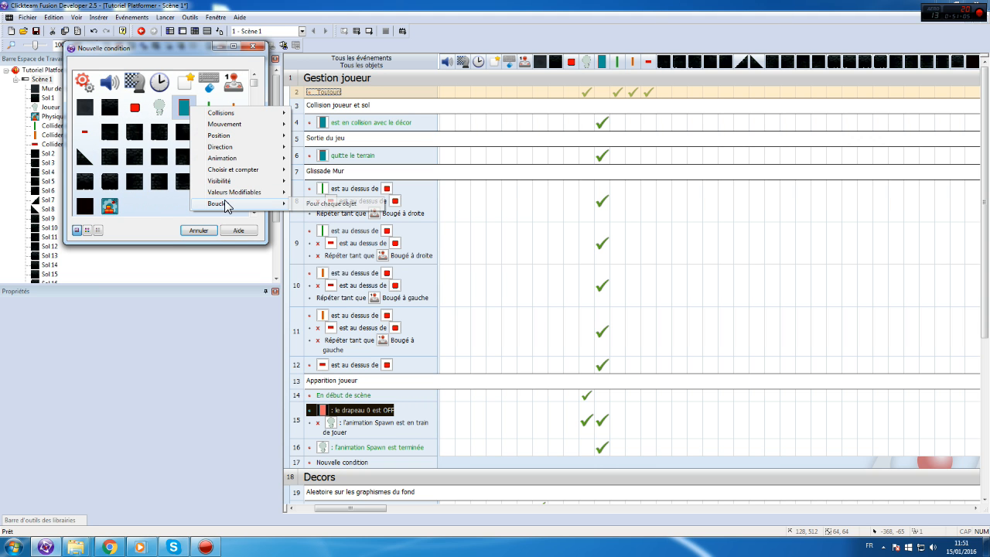
mouse_move(254, 195)
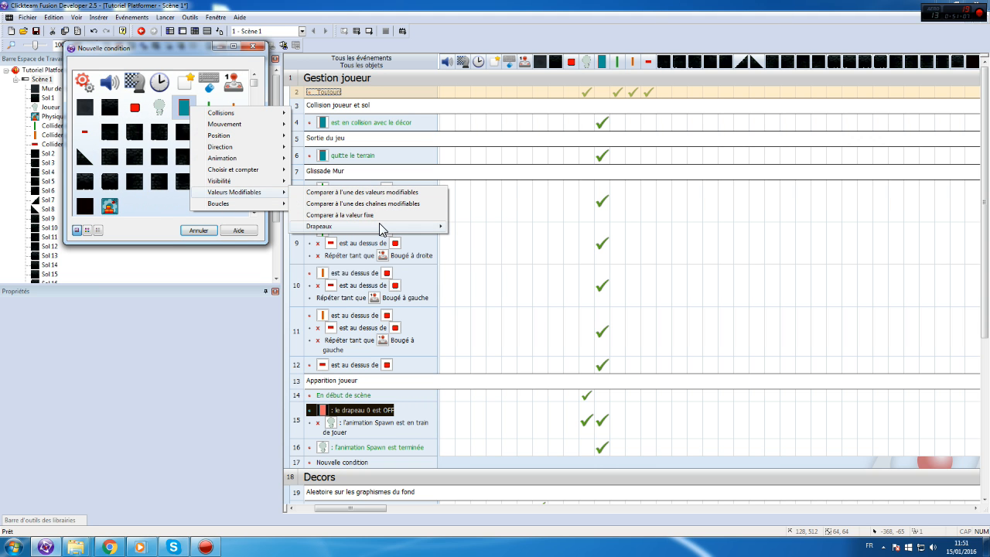
mouse_move(380, 226)
left_click(487, 229)
type("1")
key("Return")
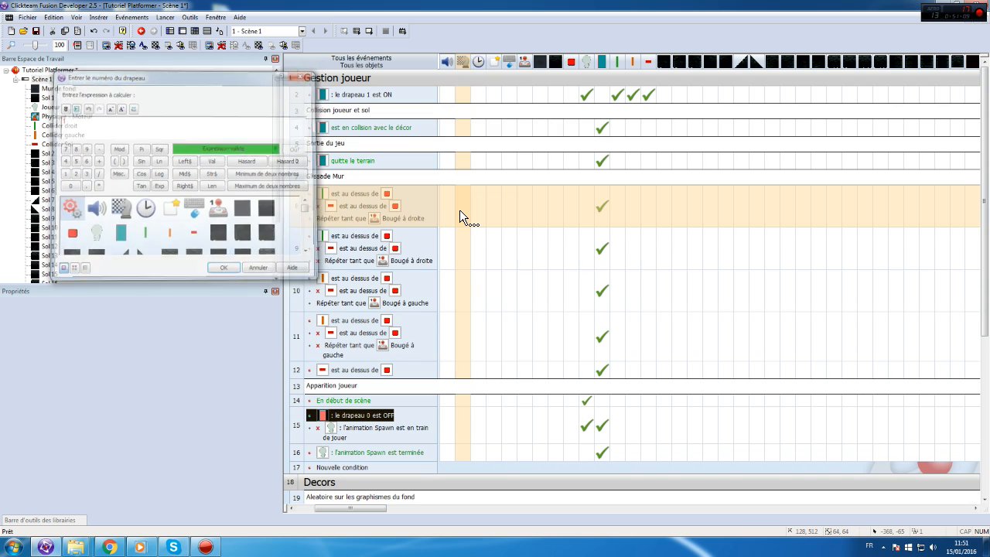
- Delete the En début de scène event under Apparition joueur
left_click(450, 427)
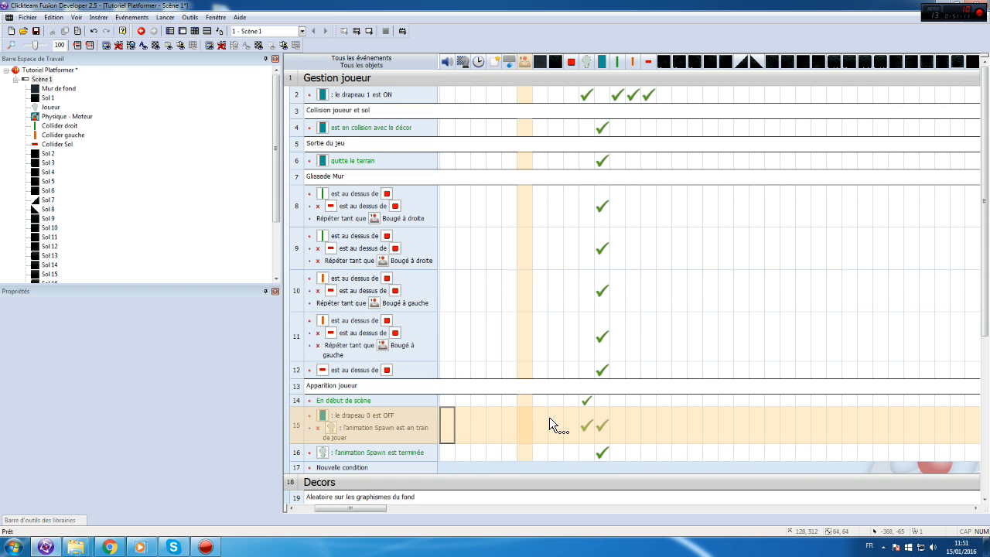
left_click(295, 400)
key("Delete")
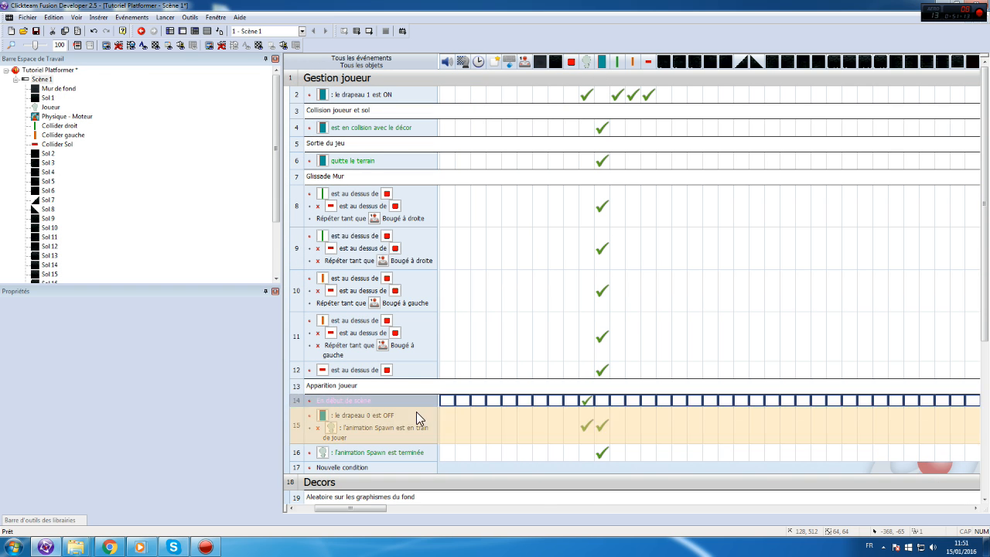
- Run the scene to test the player's behaviour with the flag 1 condition, and close the test window
left_click(166, 17)
left_click(174, 51)
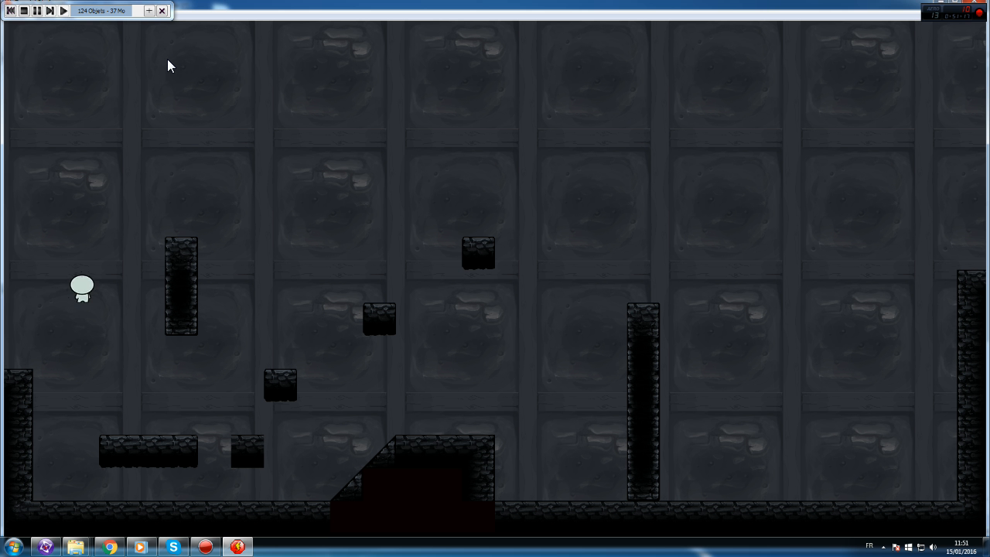
left_click(978, 3)
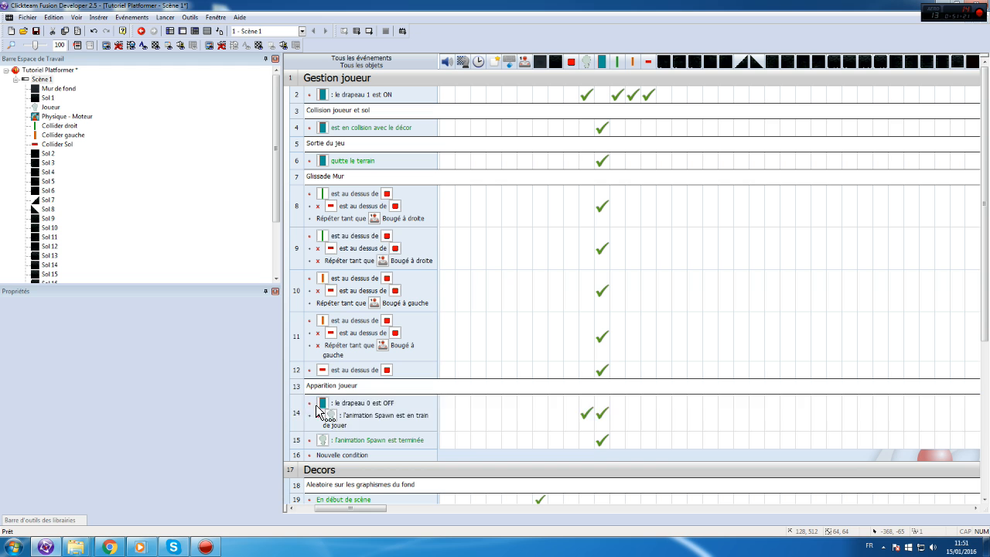
right_click(297, 406)
left_click(408, 401)
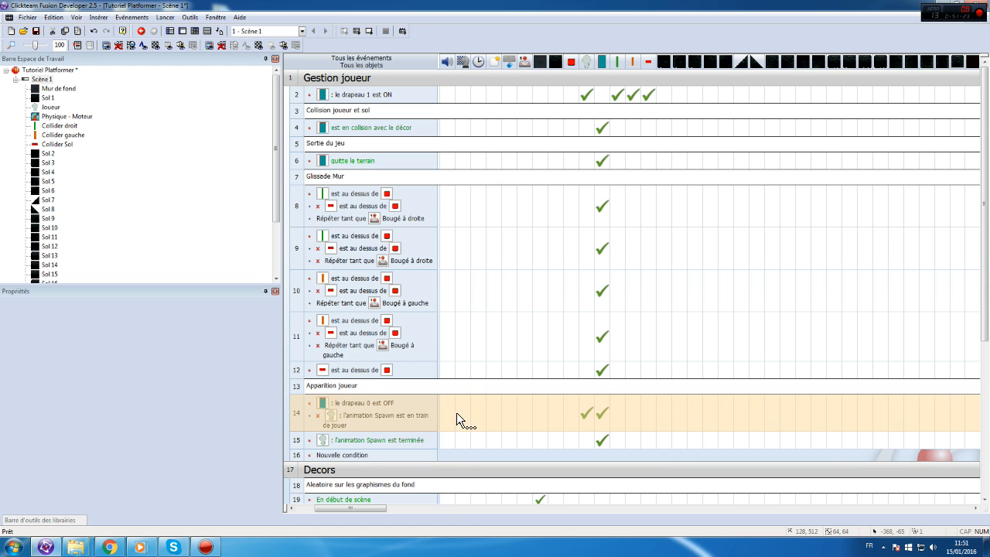
- In the flag 0 OFF event under Apparition joueur, set Joueur's position using Collider Joueur as the reference
left_click(585, 415)
mouse_move(640, 223)
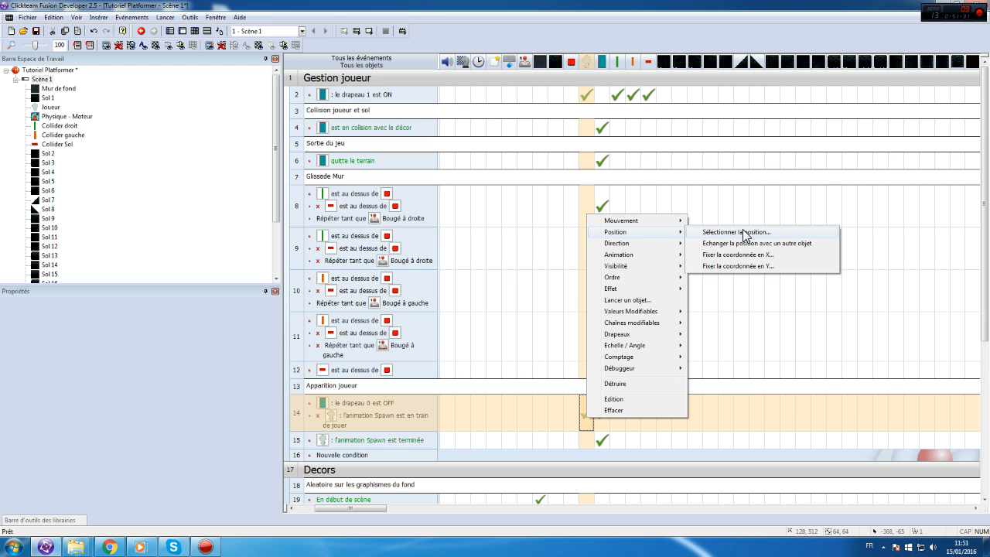
left_click(739, 232)
left_click(540, 421)
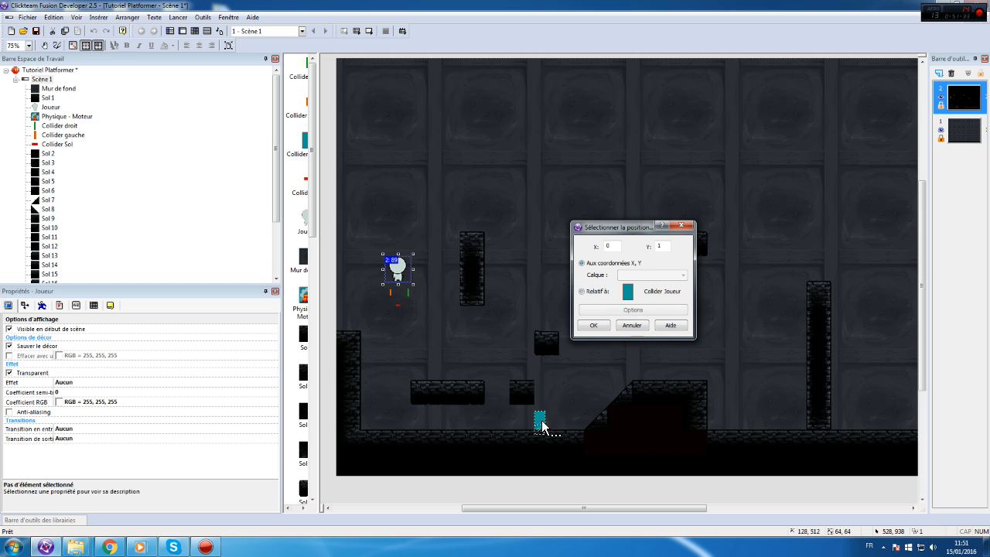
left_click(596, 325)
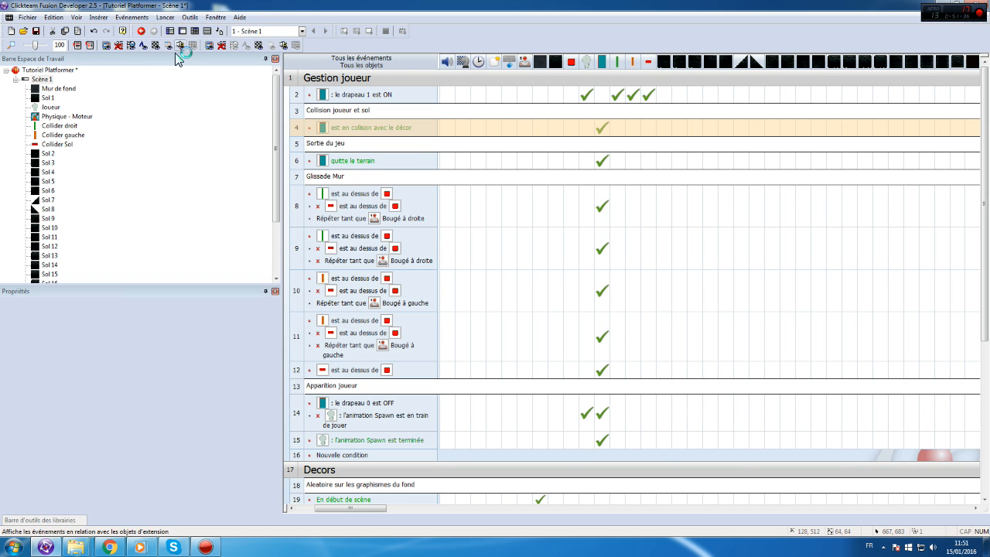
- Run the scene to test where the player spawns and how it behaves, and close the test window
left_click(174, 48)
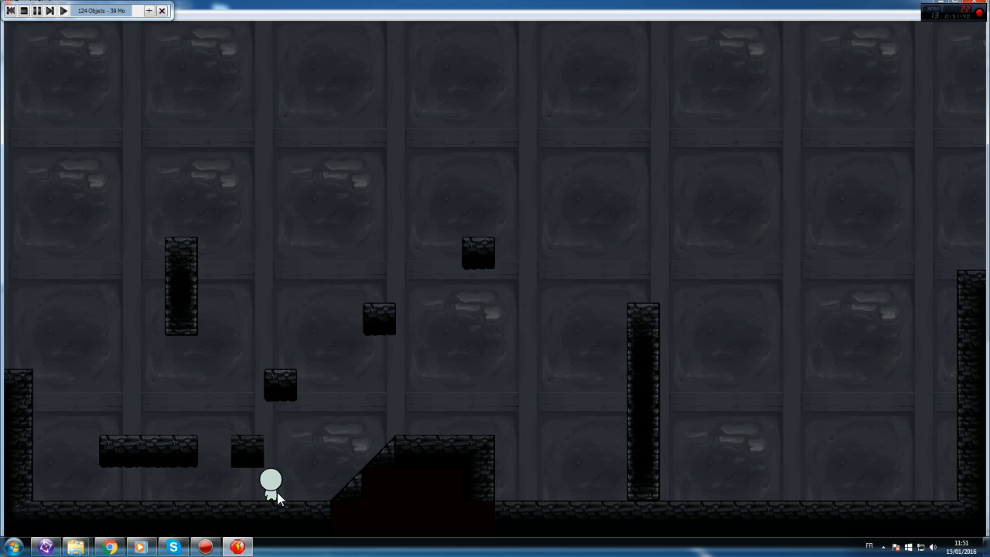
left_click(981, 7)
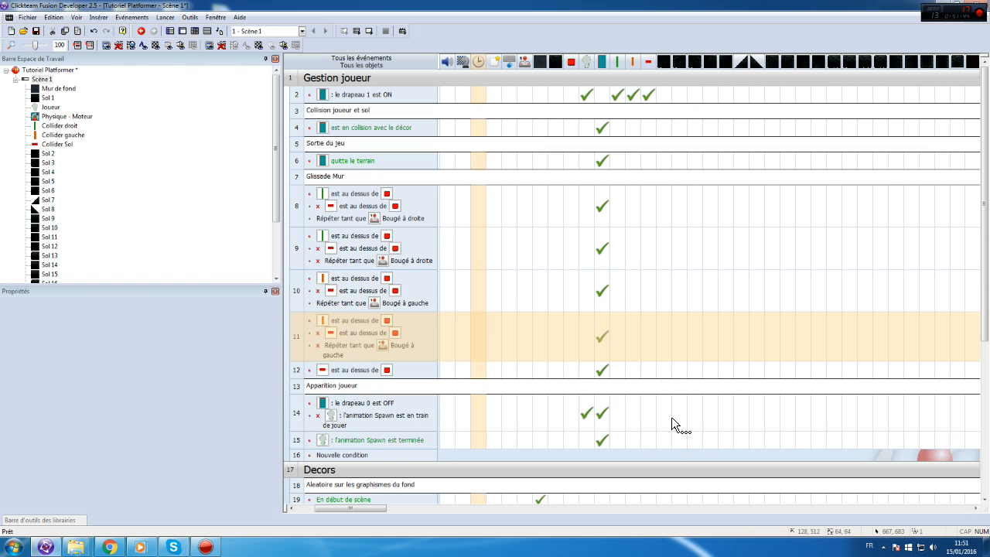
mouse_move(601, 439)
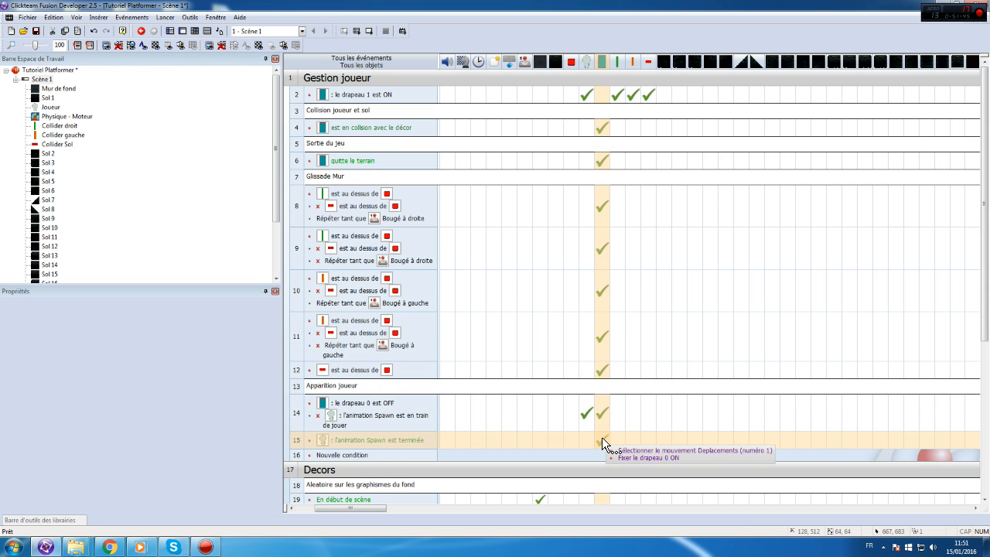
right_click(464, 439)
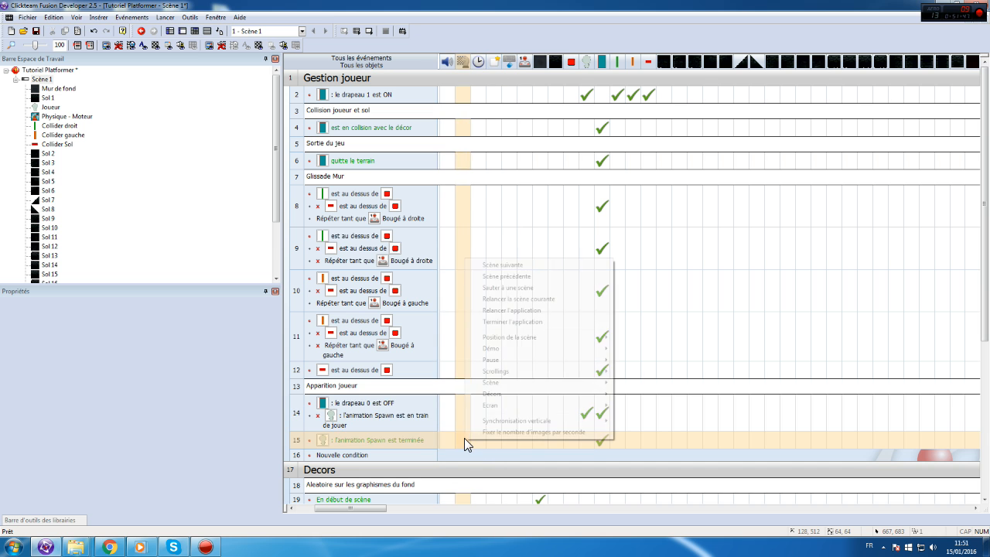
left_click(538, 320)
left_click(165, 17)
left_click(182, 51)
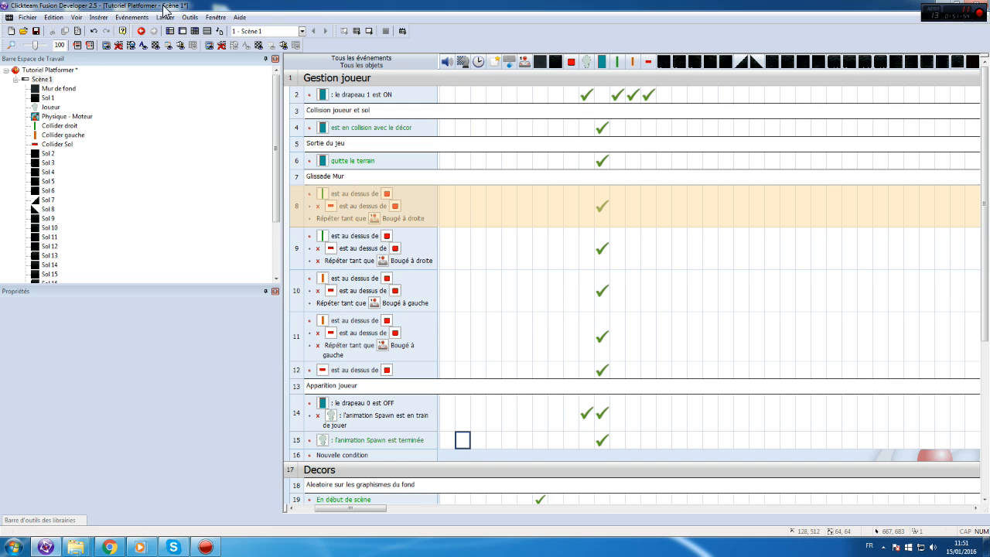
left_click(165, 17)
left_click(188, 67)
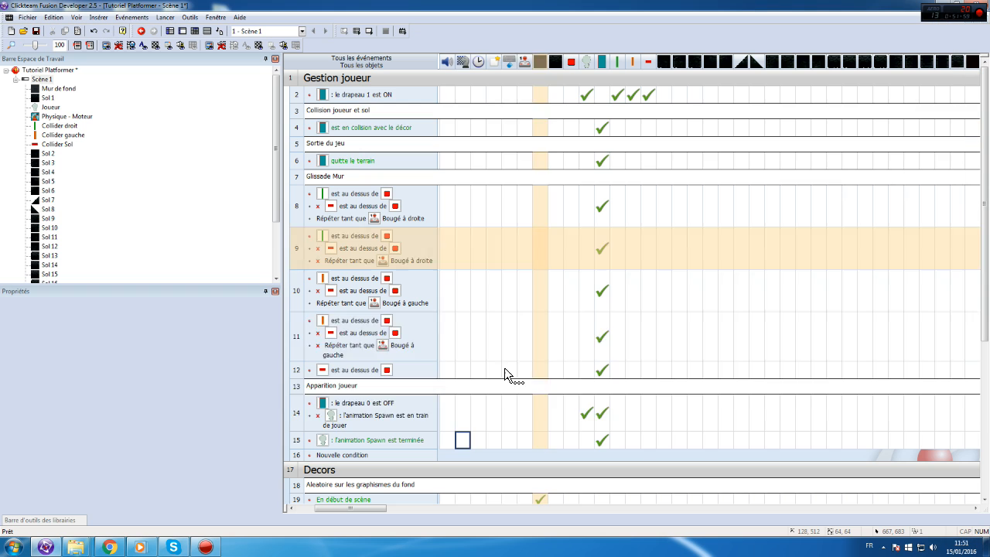
- Change the first Gestion joueur event's condition to check Collider Joueur's flag 0 instead
right_click(357, 97)
left_click(381, 106)
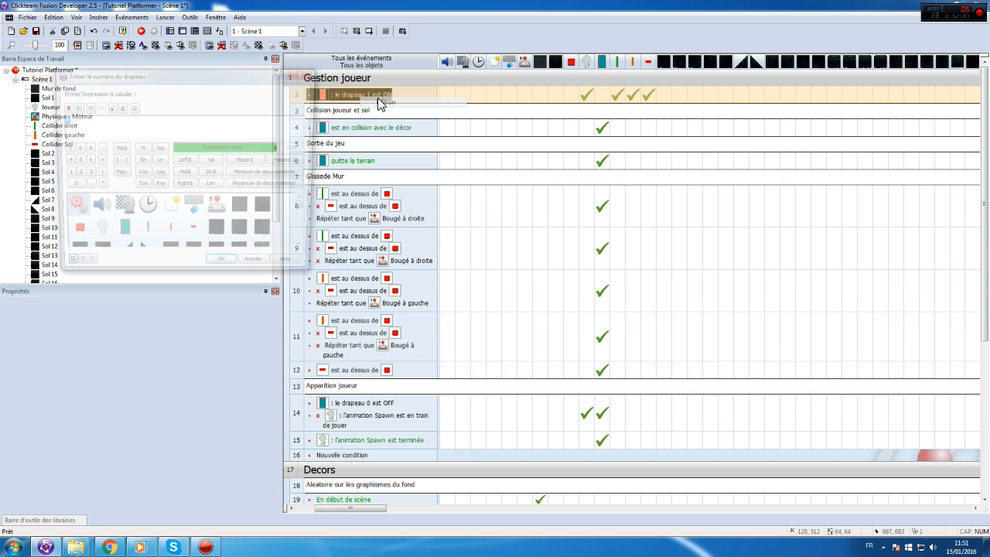
type("0")
key("Return")
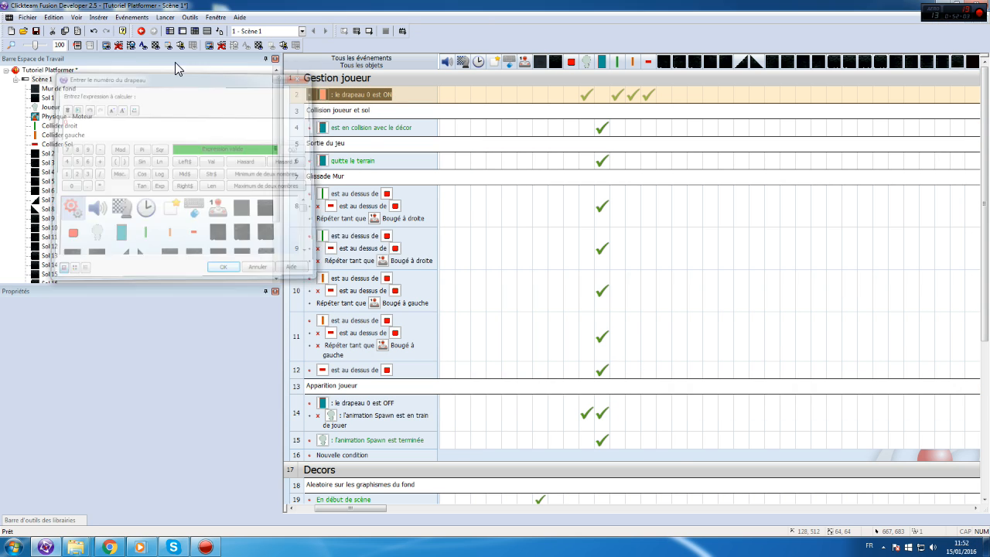
- Run the scene to test the player's running and jumping with the flag 0 condition, and close the test window
left_click(165, 17)
left_click(175, 55)
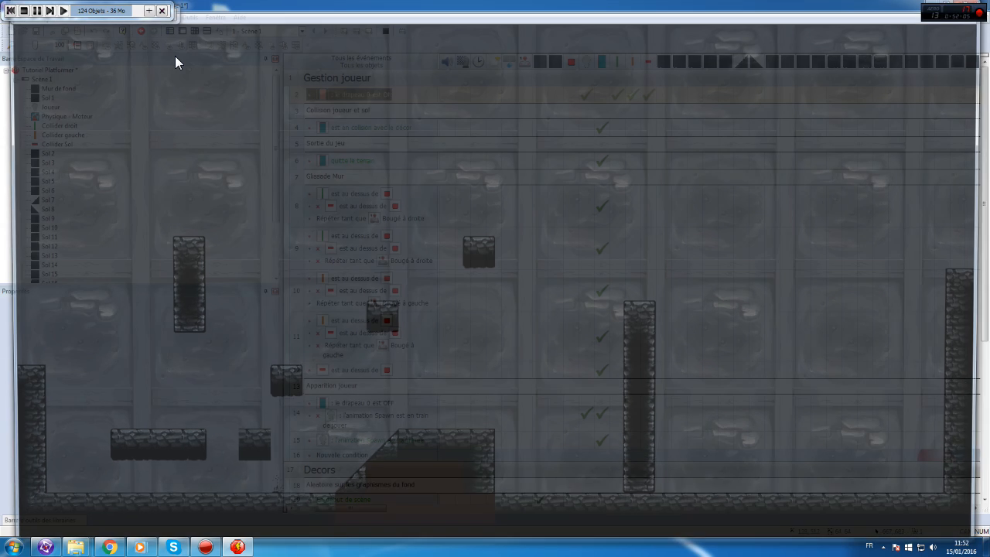
key("Left")
key("Right")
key("Left")
key("Up")
key("Right")
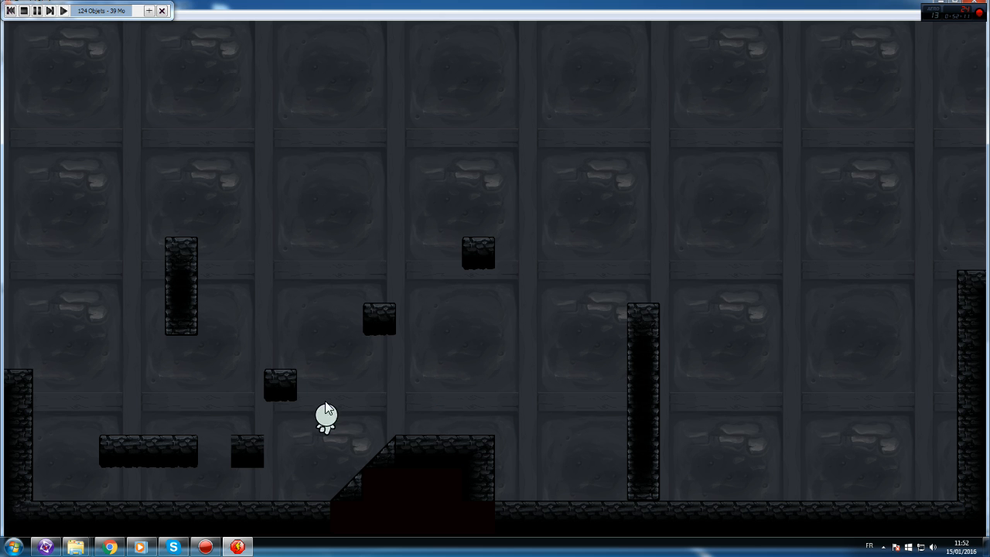
key("Left")
left_click(983, 6)
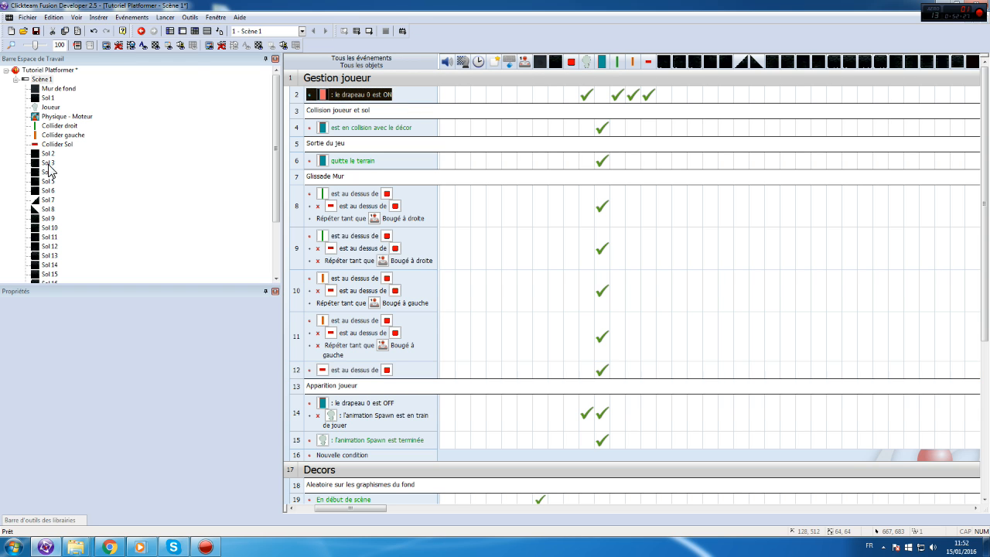
- Open Joueur's Spawn animation from the scene editor and examine its last frames, from image 17 onward
double_click(42, 79)
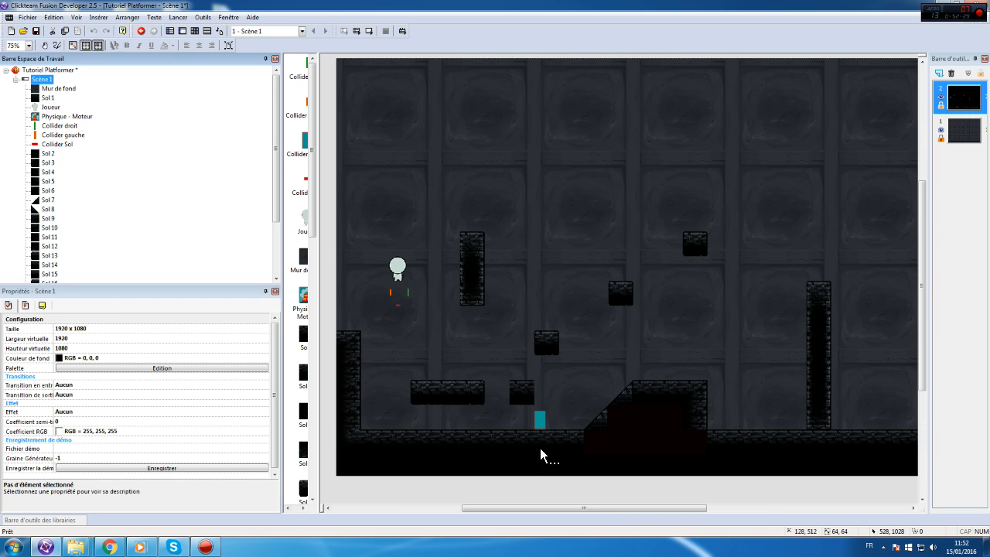
left_click(541, 418)
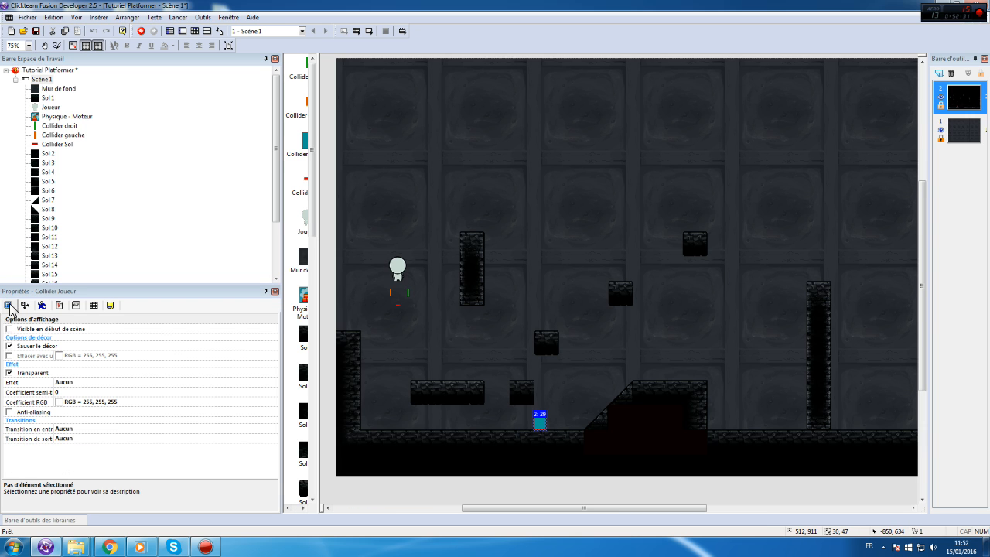
double_click(399, 270)
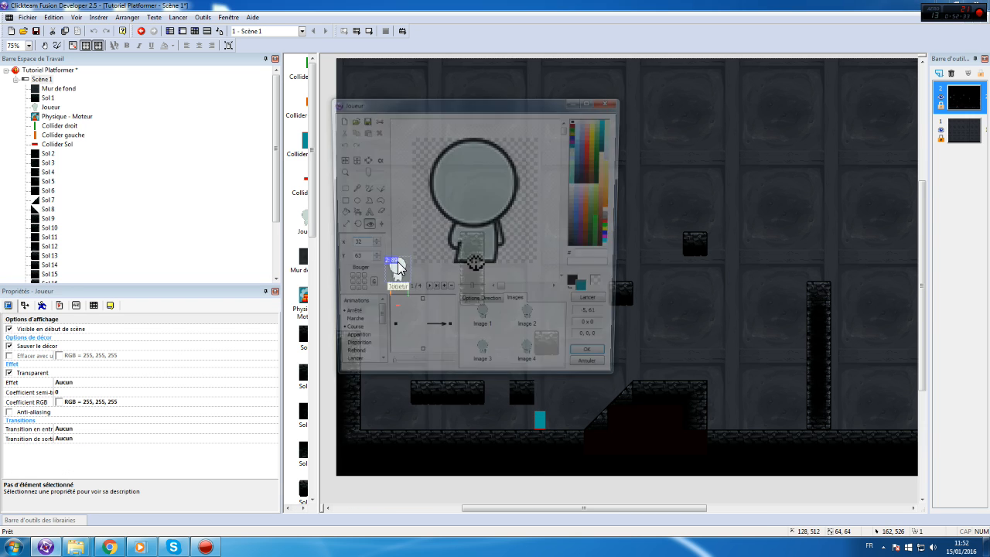
scroll(532, 341, "down", 5)
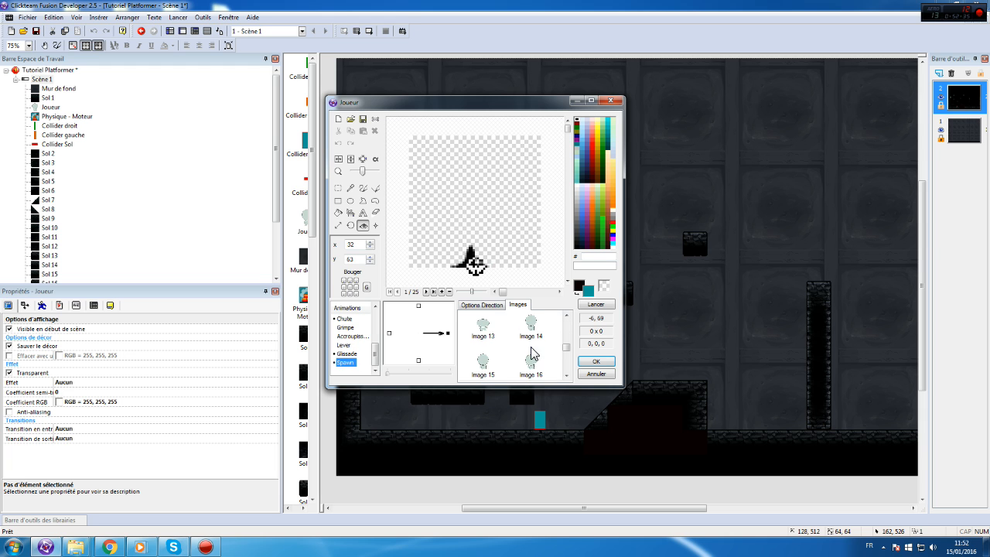
left_click_drag(554, 99, 554, 1)
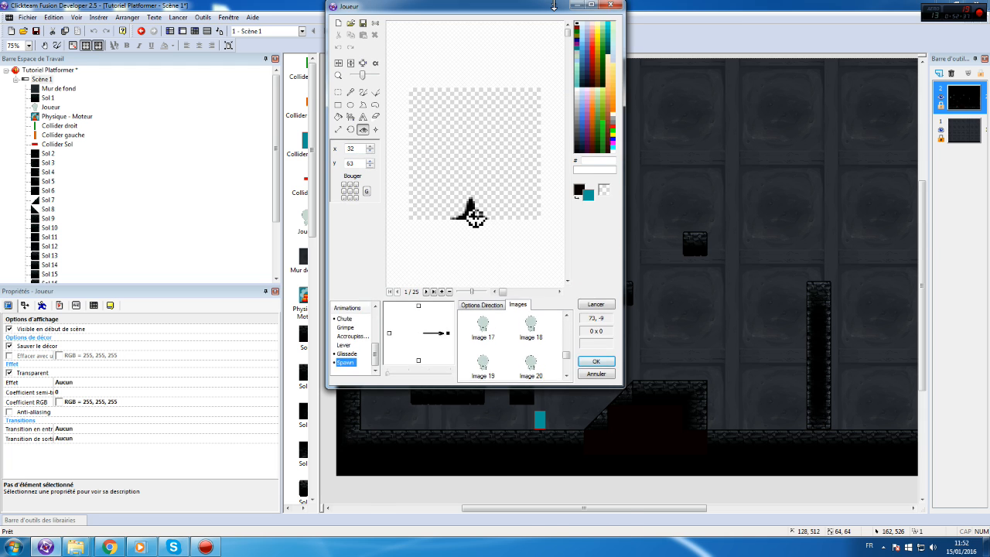
left_click(529, 474)
left_click(484, 511)
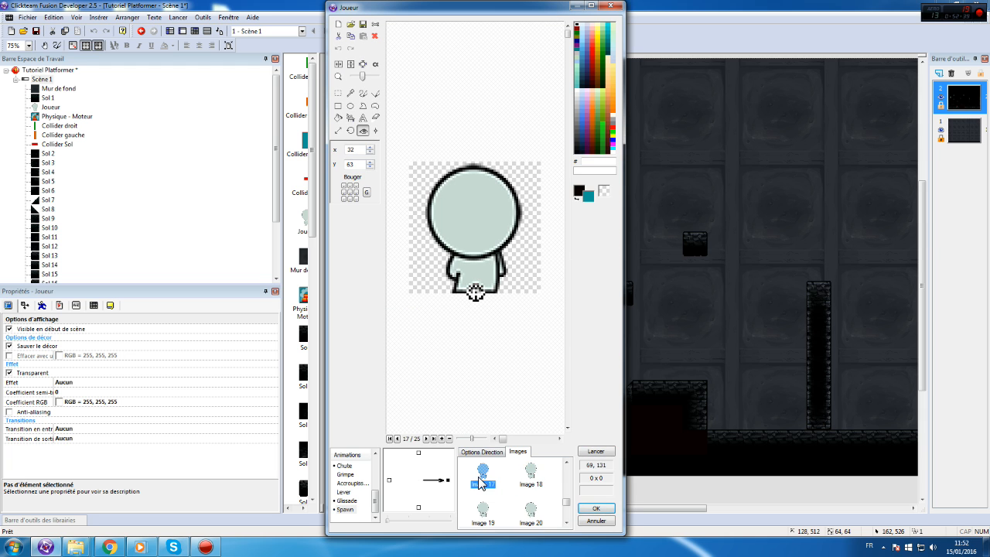
left_click(529, 511)
scroll(526, 516, "down", 2)
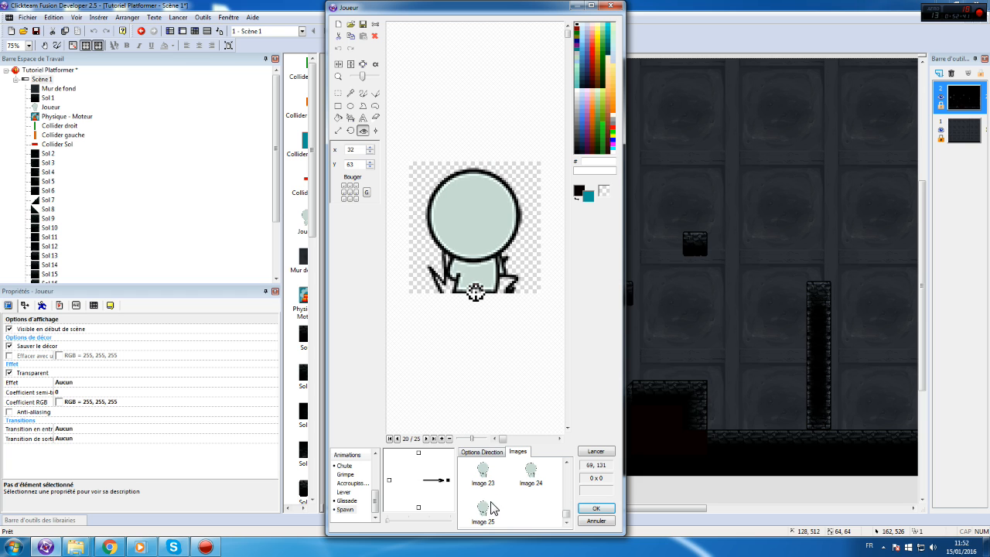
- Delete images 22 to 25 from Joueur's Spawn animation and save the object
scroll(498, 492, "up", 1)
left_click(485, 470)
left_click(529, 474)
scroll(487, 512, "down", 1)
left_click(483, 514, "shift")
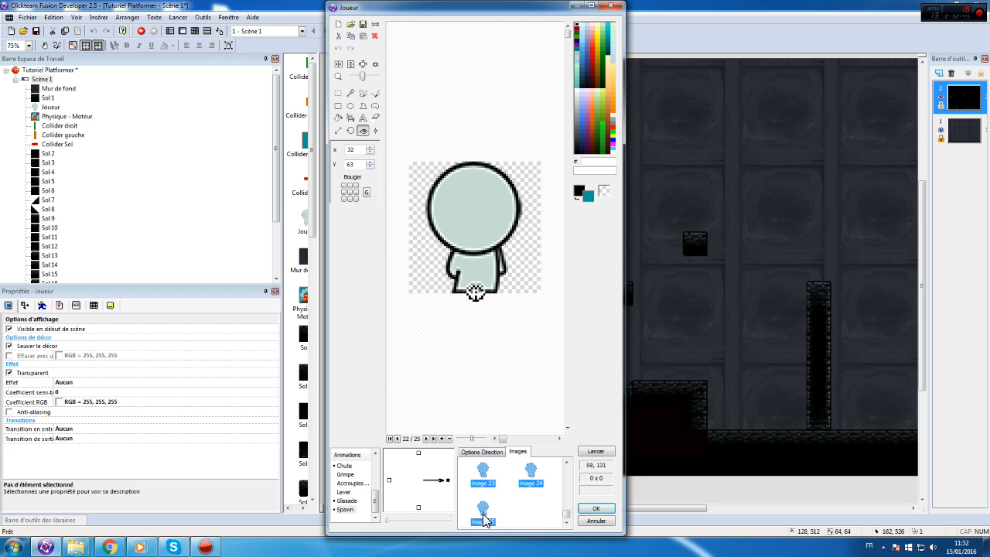
scroll(531, 503, "up", 1)
key("Delete")
key("Return")
left_click(589, 509)
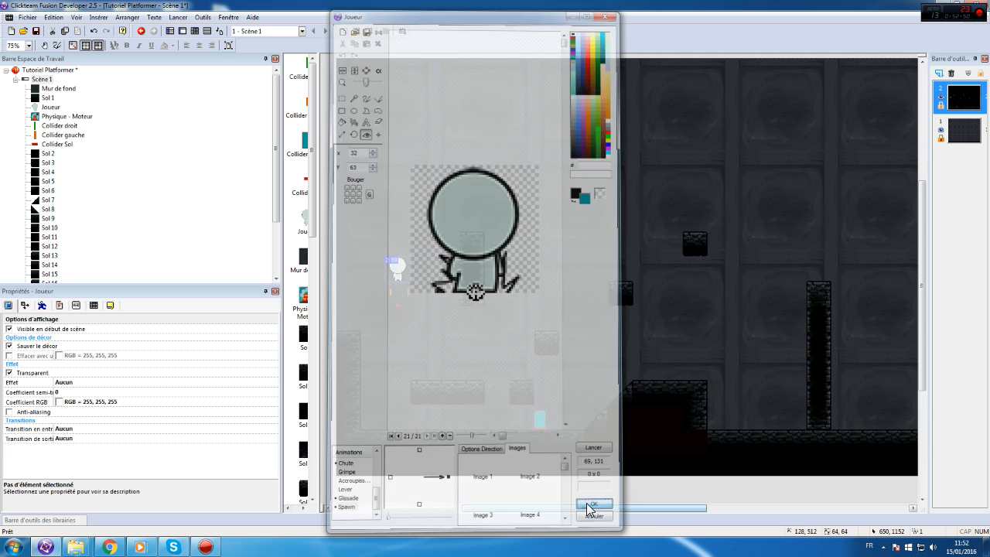
- Reopen Joueur's Spawn animation to check its remaining frames, and close the animation editor
double_click(397, 268)
left_click(539, 361)
scroll(363, 348, "down", 3)
left_click(353, 361)
scroll(507, 350, "down", 6)
scroll(511, 364, "down", 3)
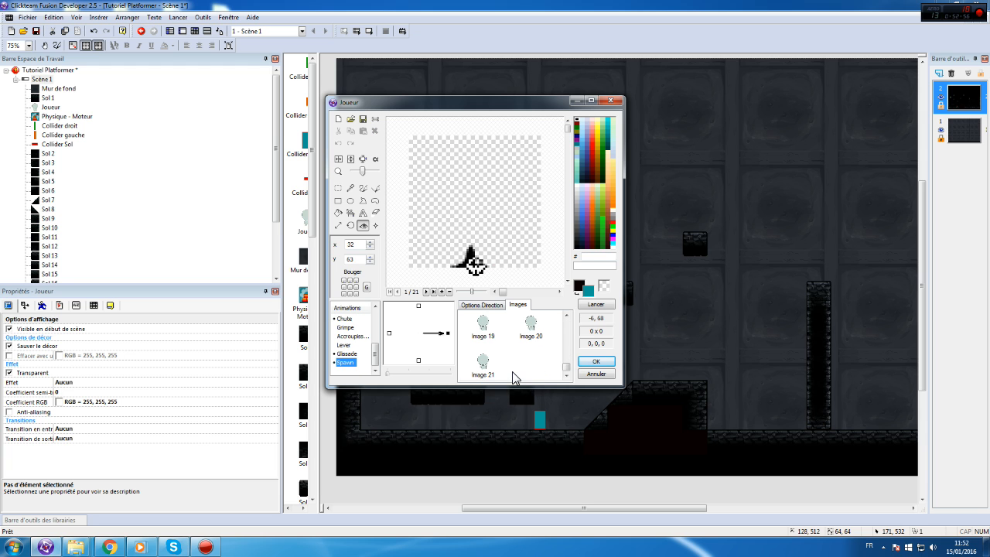
left_click(596, 362)
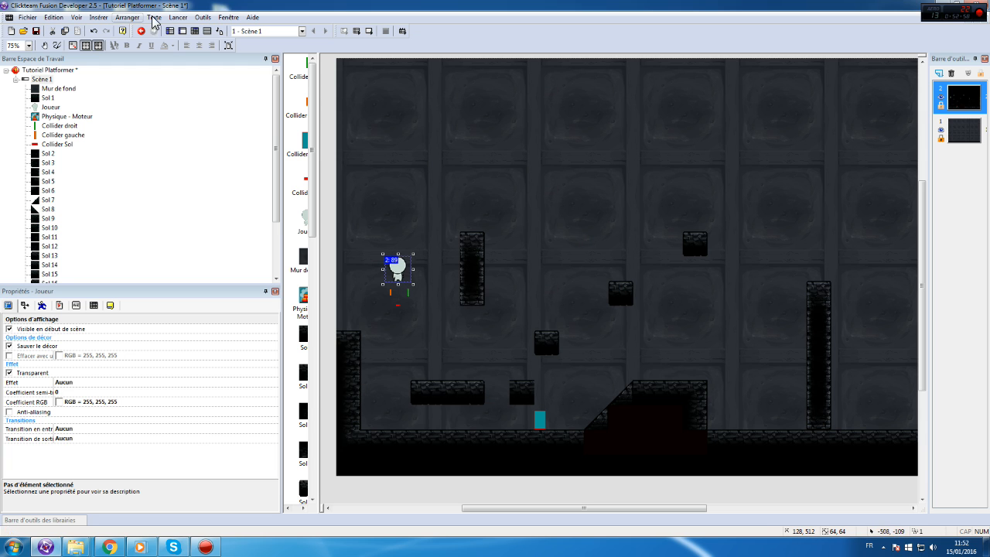
- Run the scene to test the shortened Spawn animation, make the player run and jump, and close the test window
left_click(539, 419)
left_click(177, 17)
left_click(195, 54)
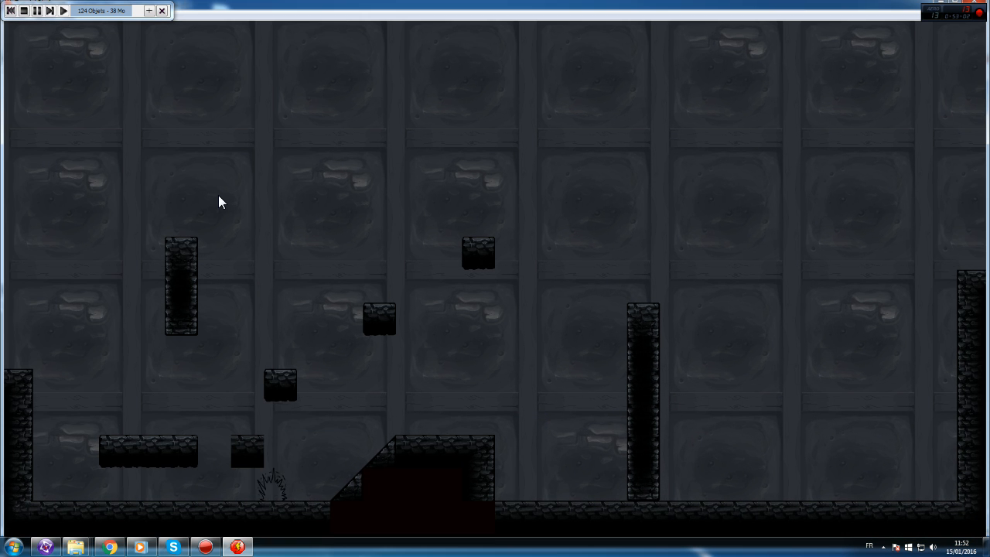
key("Right")
key("Left")
key("Left")
key("space")
key("Right")
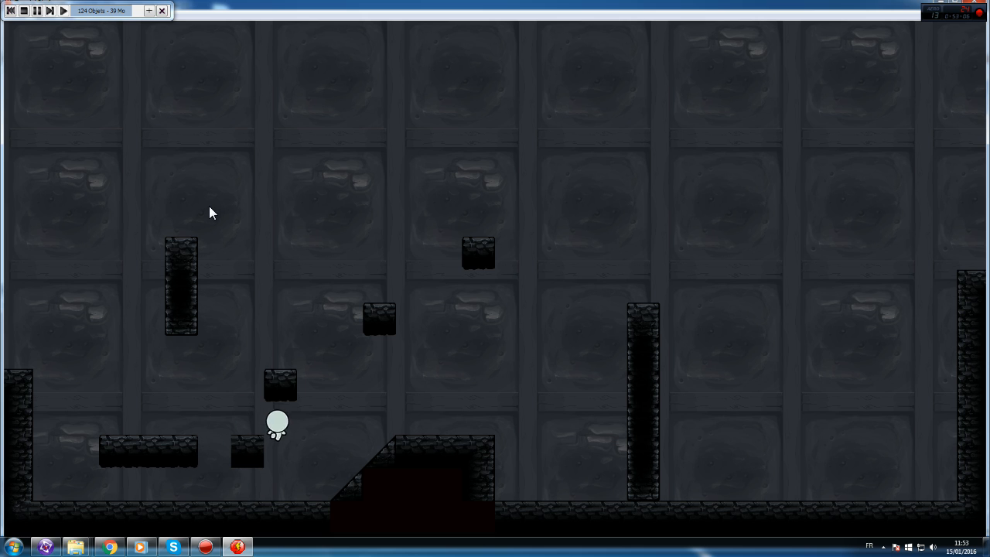
key("Left")
key("Left")
key("space")
key("Right")
key("space")
key("Right")
key("Left")
key("space")
key("Right")
key("Left")
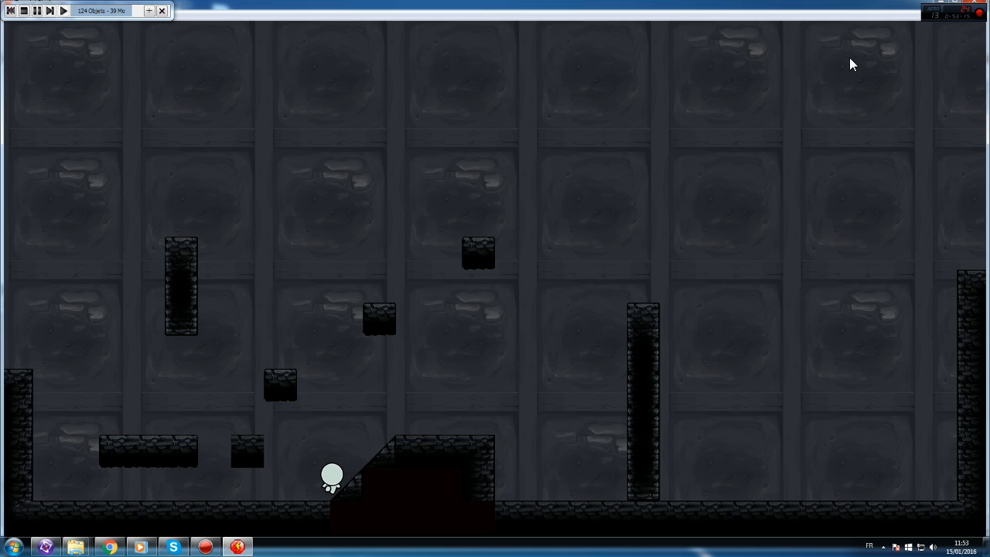
left_click(978, 6)
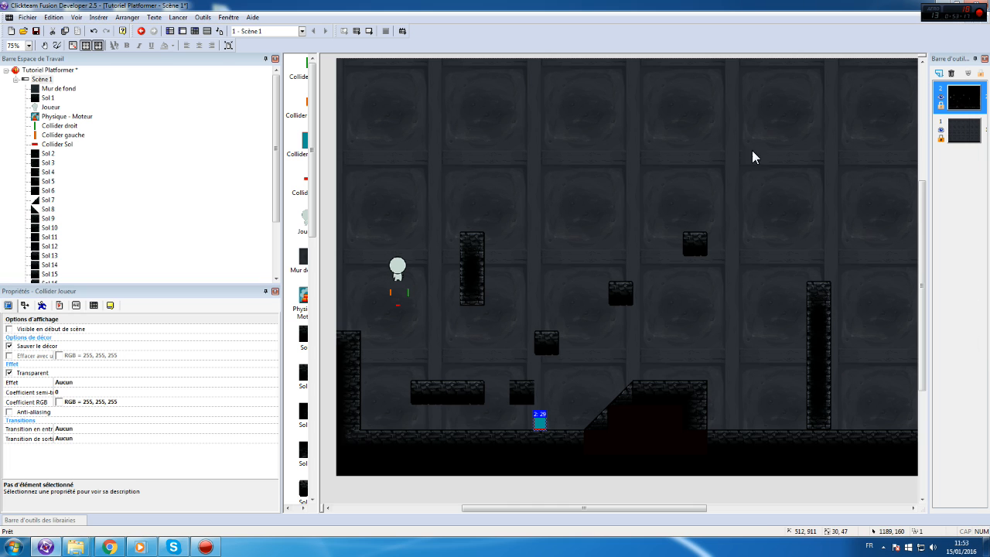
- Rename the Piques 2 object outside the playfield as Roue
left_click_drag(502, 506, 454, 507)
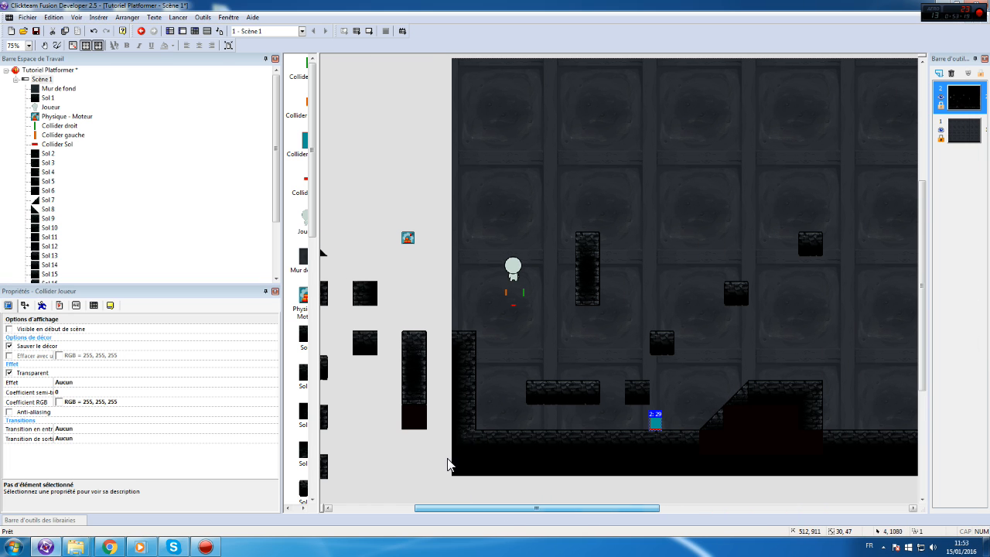
scroll(429, 301, "down", 5)
scroll(429, 301, "up", 8)
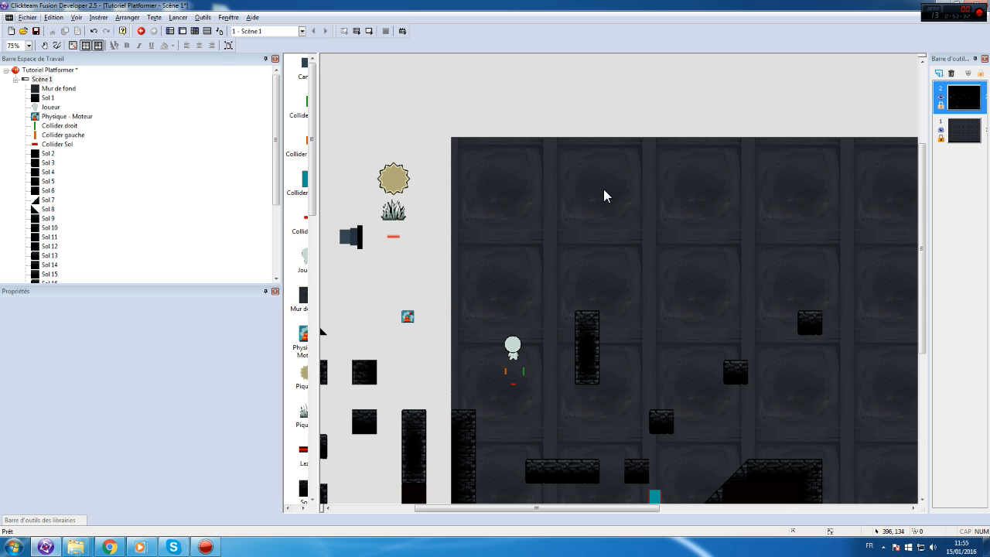
left_click(352, 241)
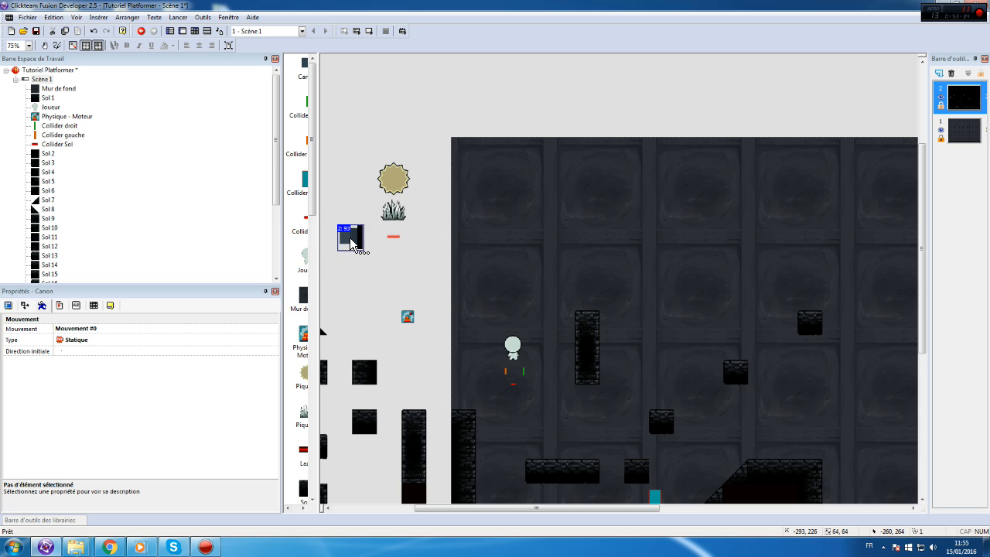
left_click(400, 195)
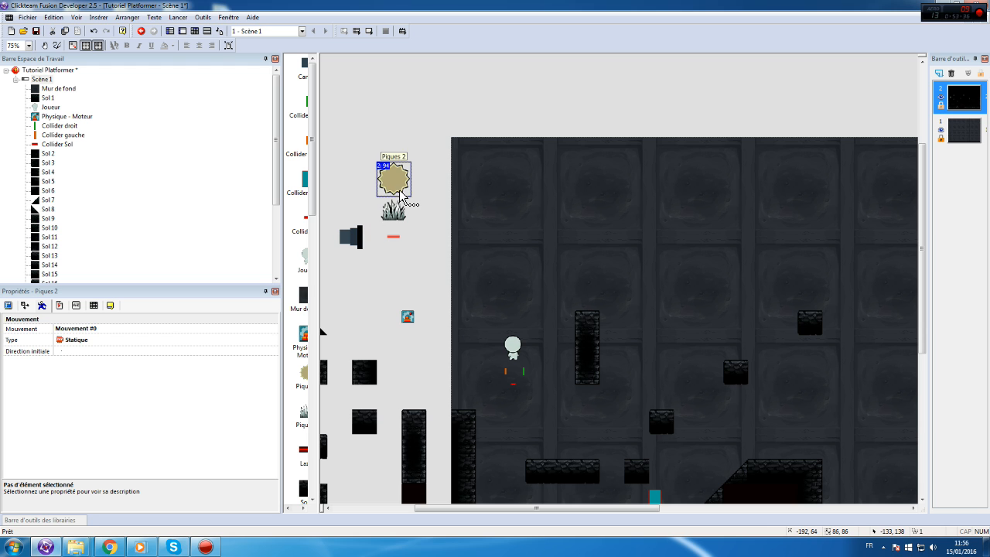
right_click(397, 180)
left_click(424, 216)
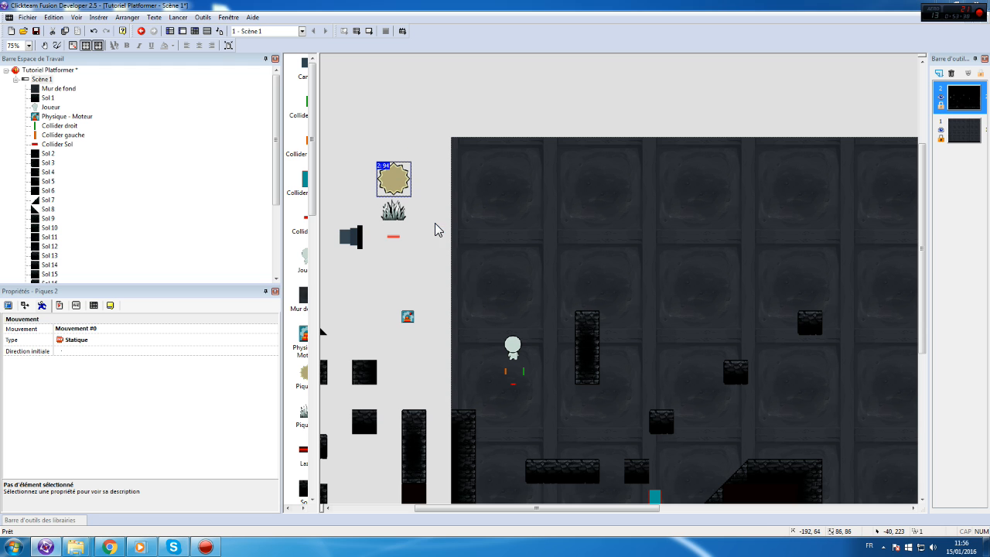
type("Roue")
key("Return")
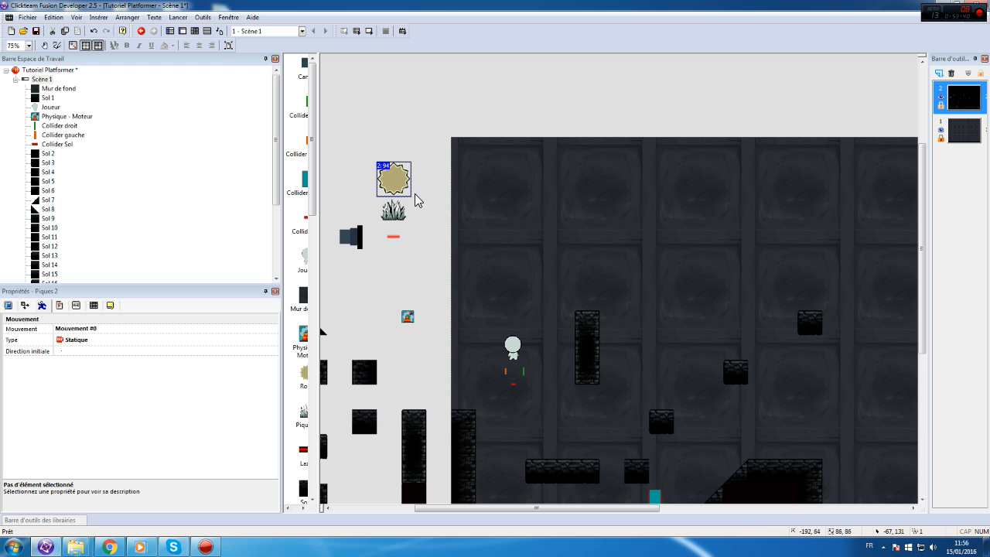
- Rename the Piques 3 object below the wheel outside the playfield as Piques
right_click(391, 214)
left_click(457, 256)
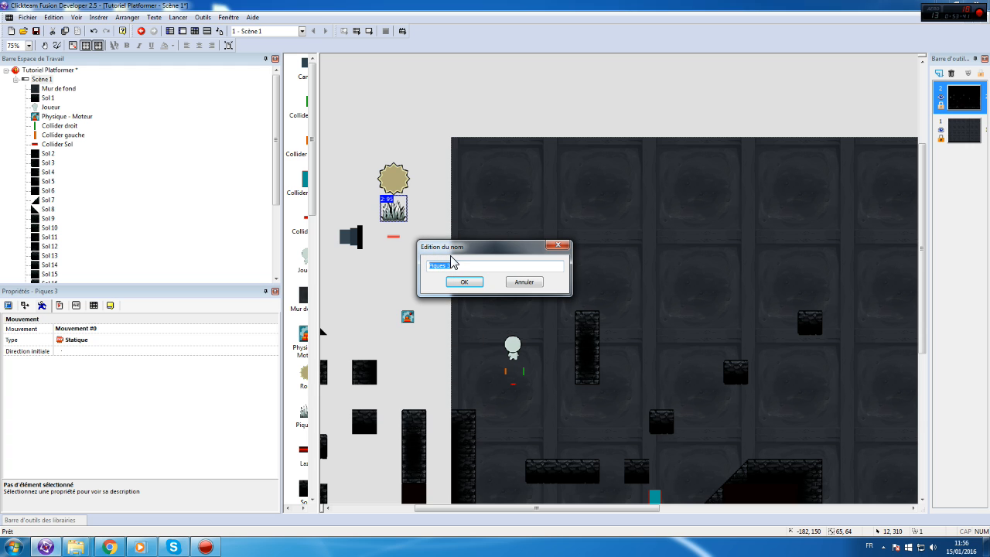
type("Piques")
key("Return")
- Rename the red Lazer object outside the playfield as Laser
left_click(394, 235)
right_click(392, 239)
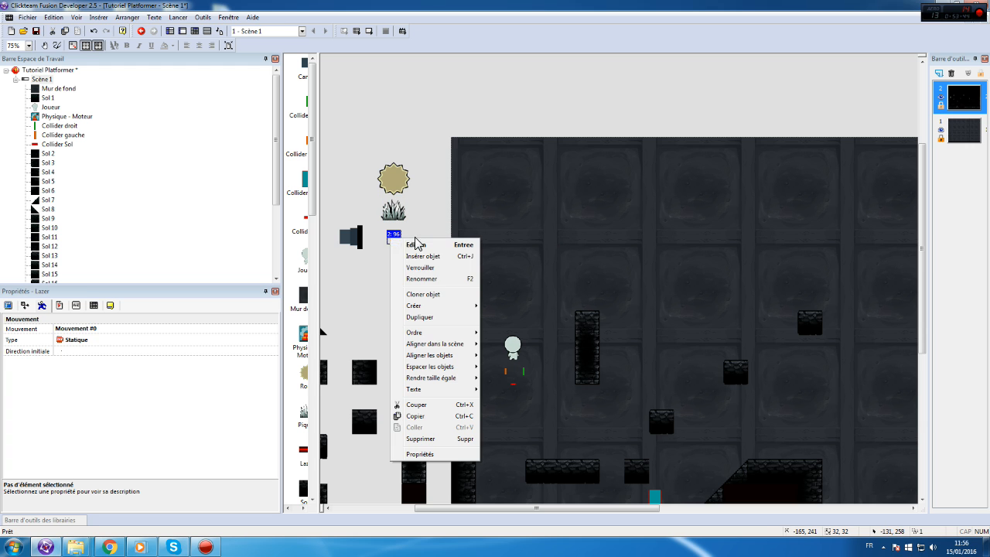
left_click(439, 279)
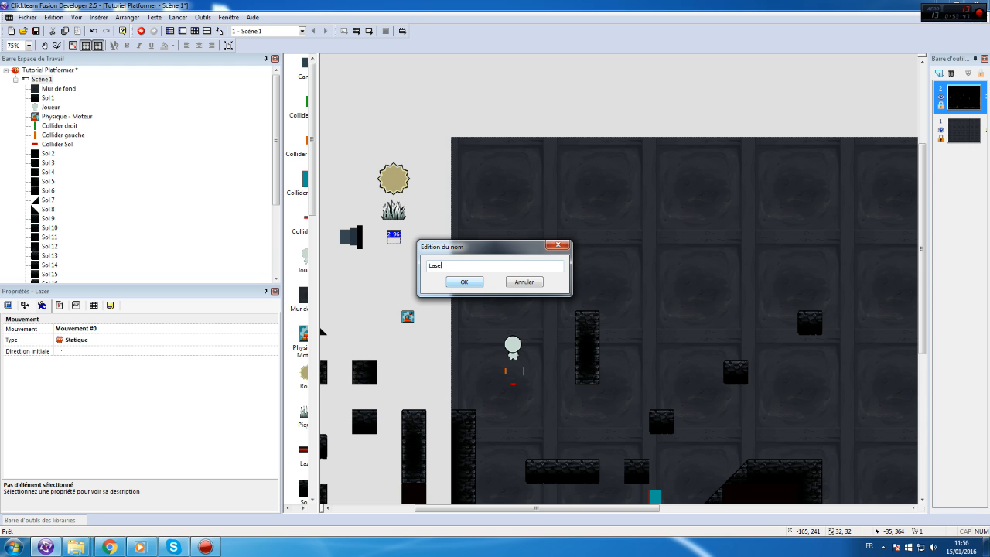
type("Lase")
left_click(448, 281)
- Centre the hot spot and action point of the Roue image at X 43, Y 43 and save the object
double_click(394, 179)
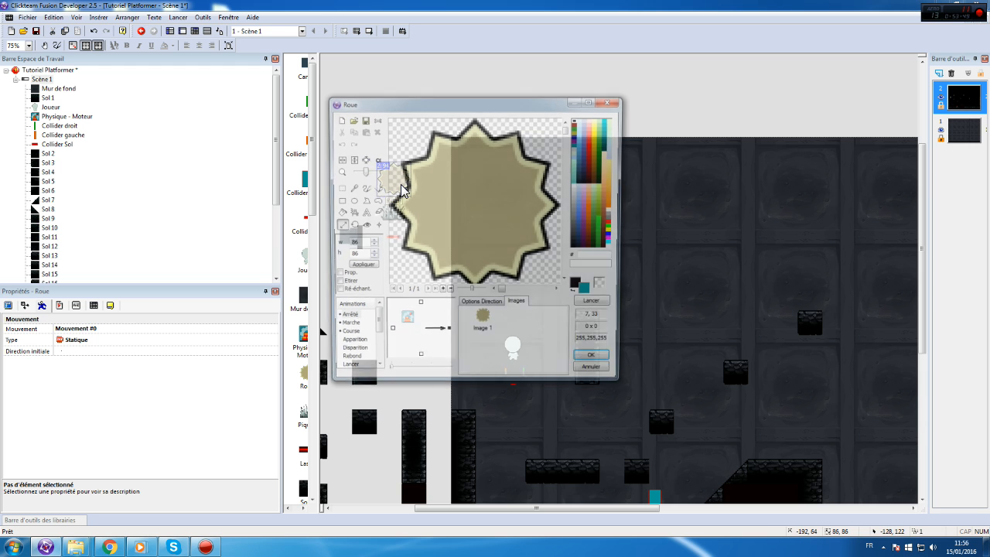
left_click(363, 225)
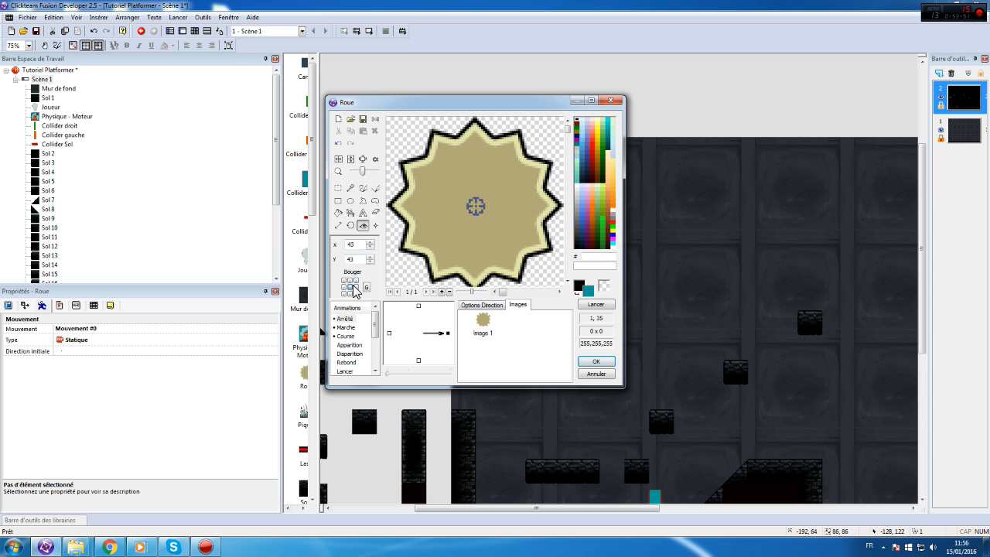
left_click(376, 225)
left_click(352, 288)
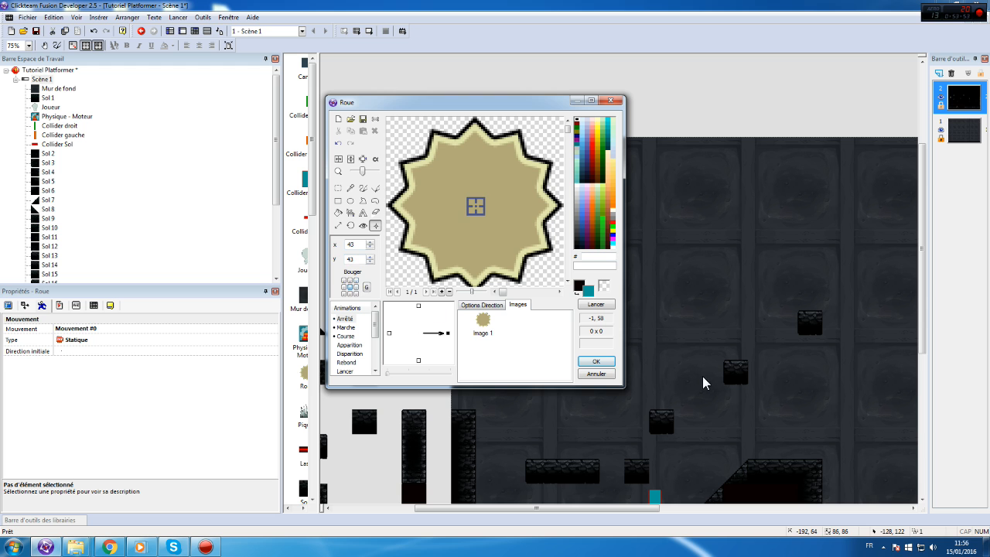
left_click(605, 362)
- Centre the action point and hot spot of the Piques image at X 32, Y 32 and save the object
double_click(398, 217)
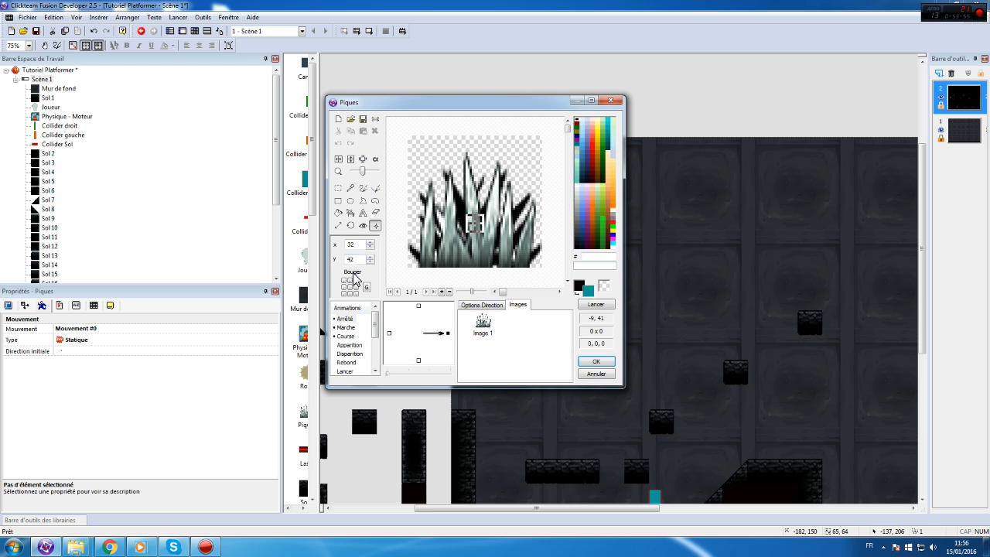
left_click(350, 288)
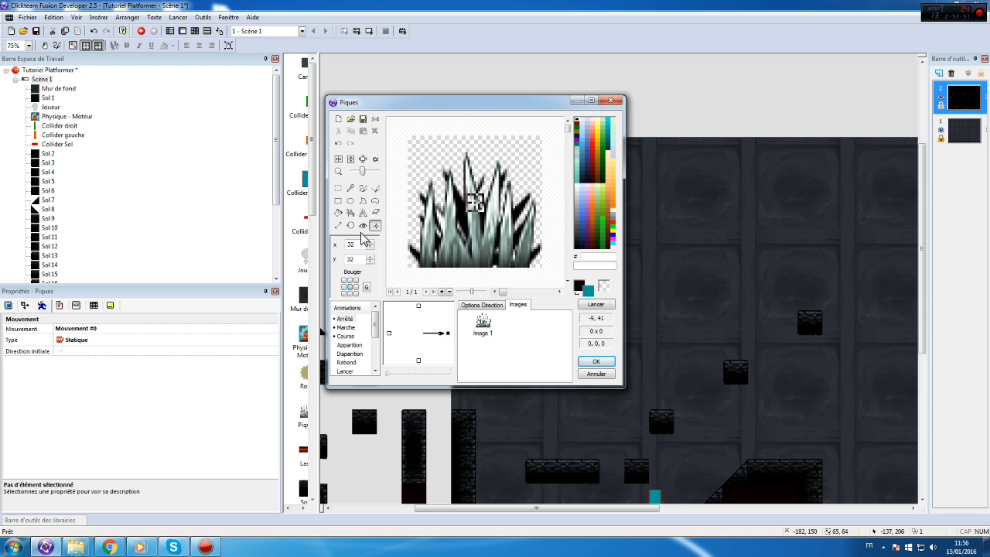
left_click(363, 228)
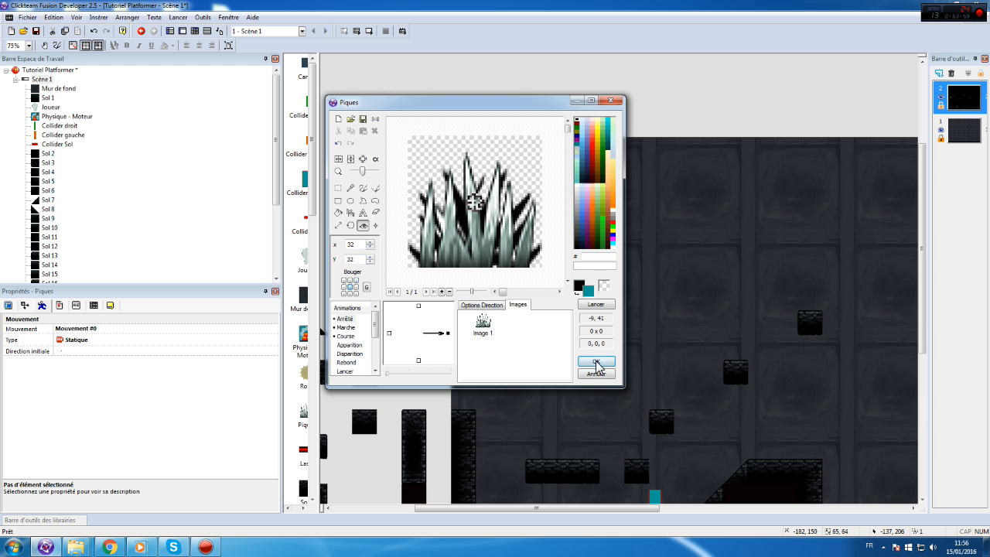
left_click(596, 362)
- Centre the hot spots of Canon's Arrêté image and its four Marche images at X 32, Y 32
double_click(347, 230)
left_click(483, 321)
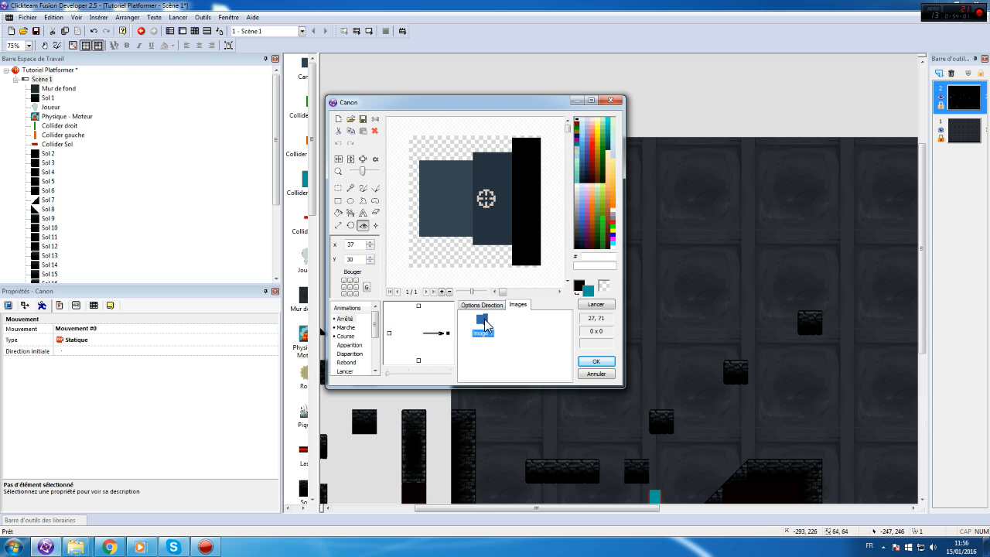
left_click(346, 327)
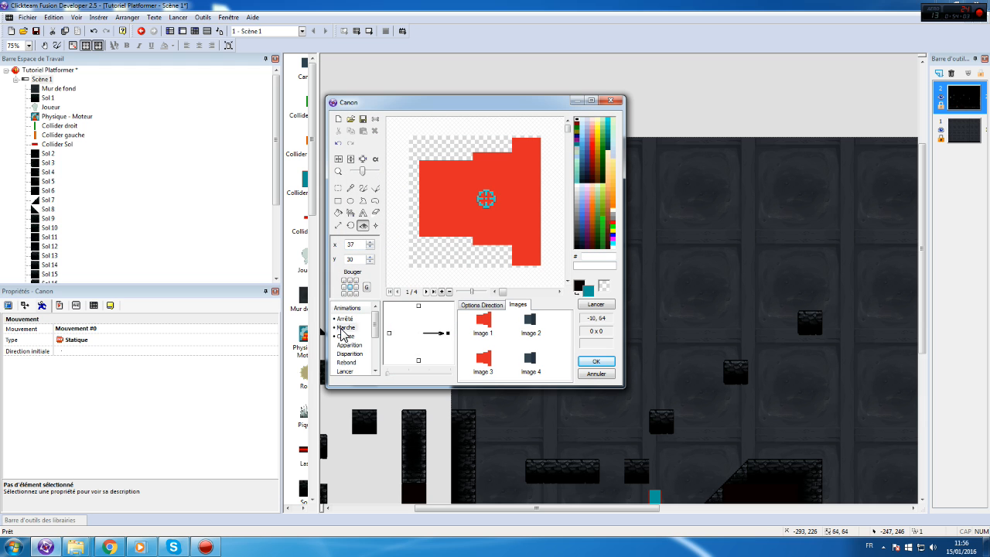
left_click(485, 323)
left_click(532, 364, "shift")
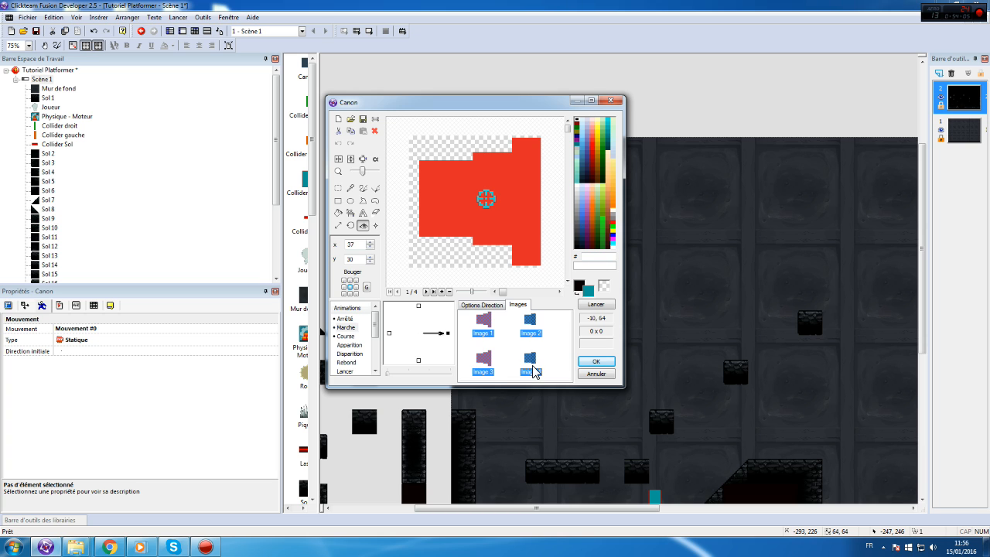
left_click(350, 287)
left_click(530, 325)
left_click(480, 364)
left_click(526, 363)
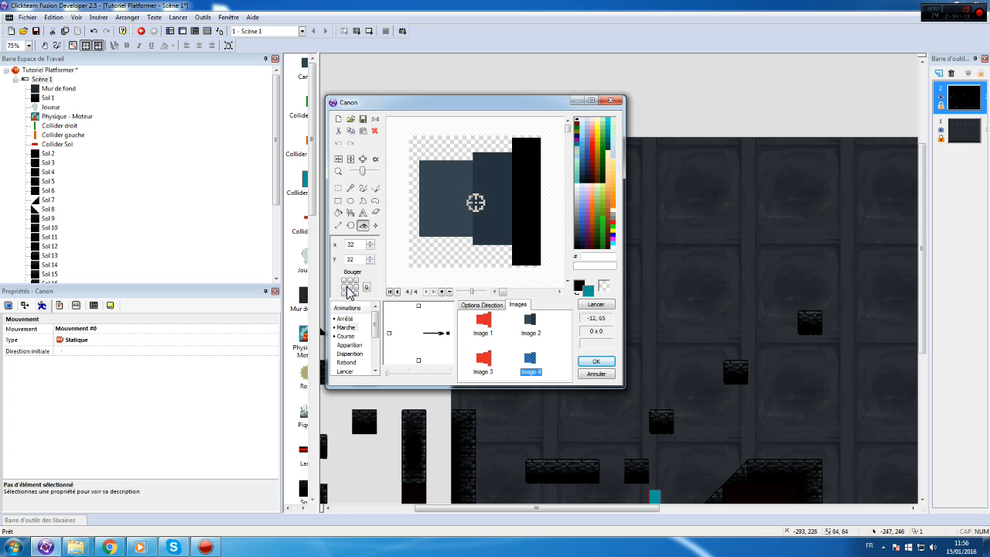
- Centre the hot spots of Canon's four Course images at X 32, Y 32 and save the object
left_click(348, 335)
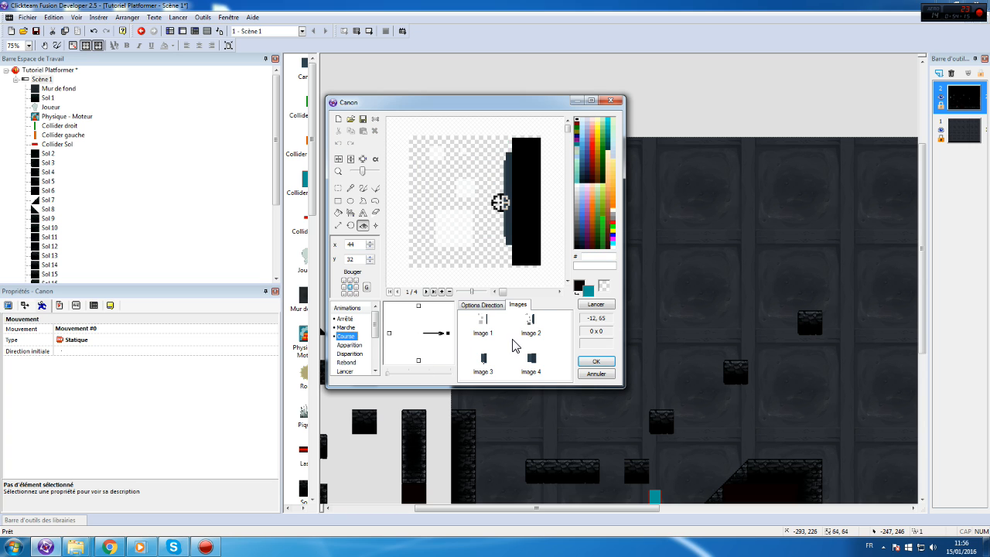
left_click(521, 364, "shift")
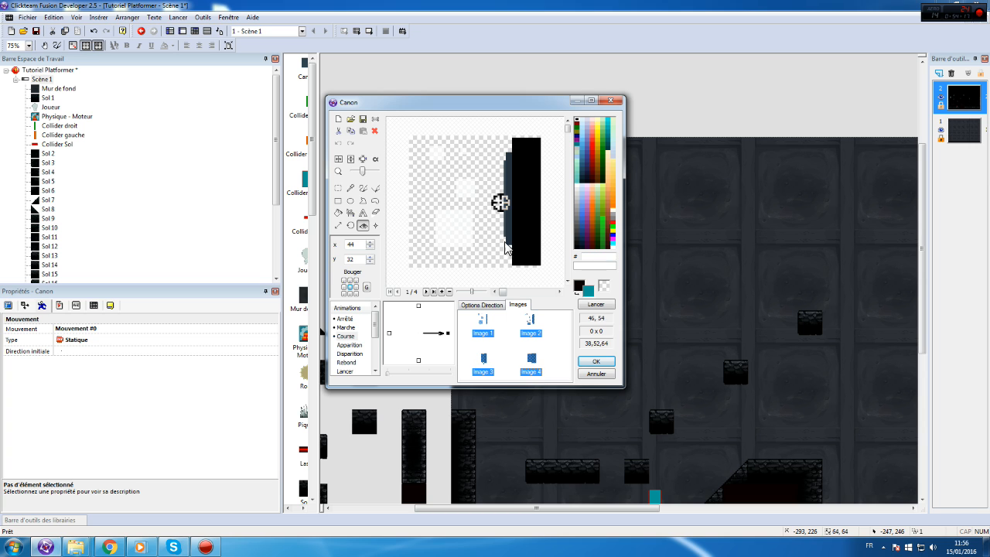
left_click(350, 286)
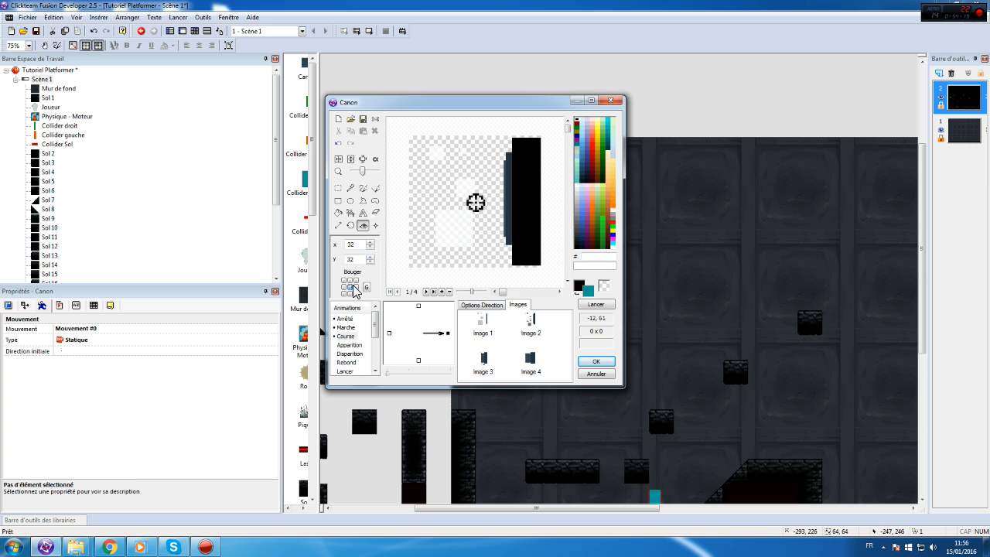
left_click(486, 364)
left_click(528, 361)
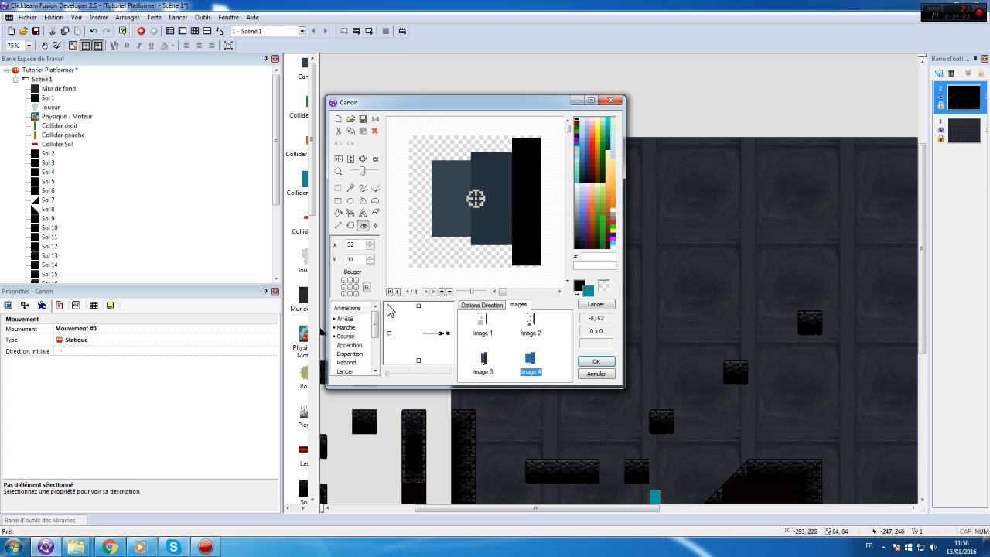
left_click(350, 285)
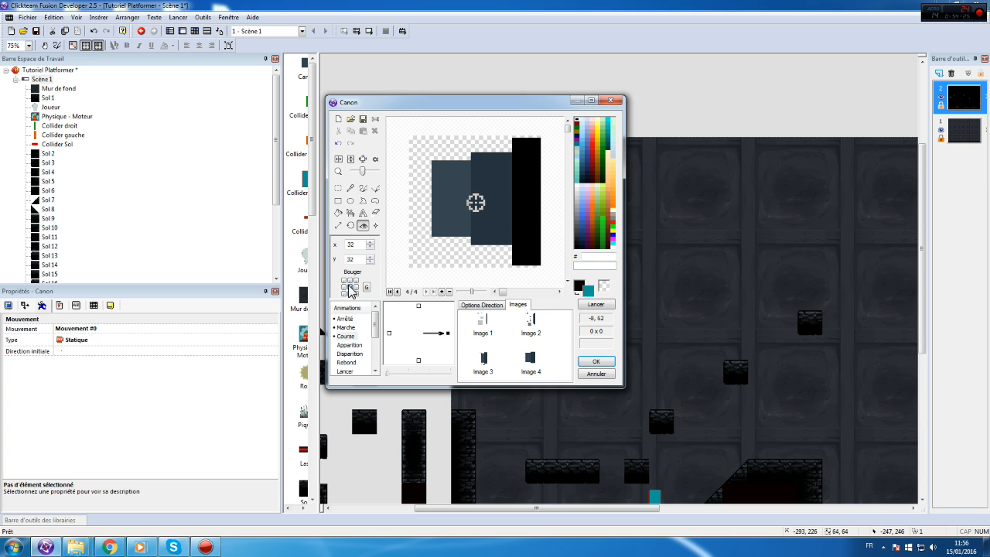
left_click(480, 374)
left_click(350, 288)
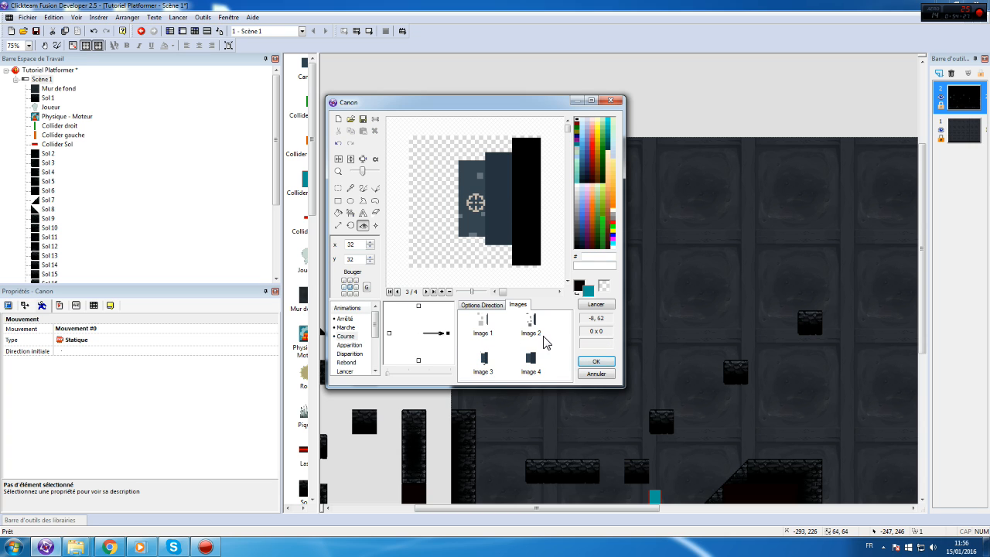
left_click(530, 323)
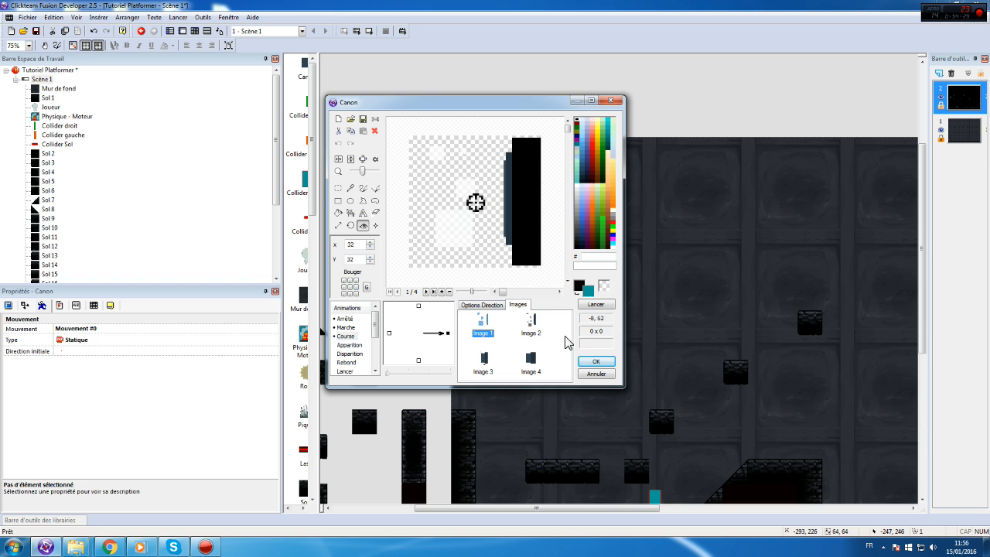
left_click(595, 361)
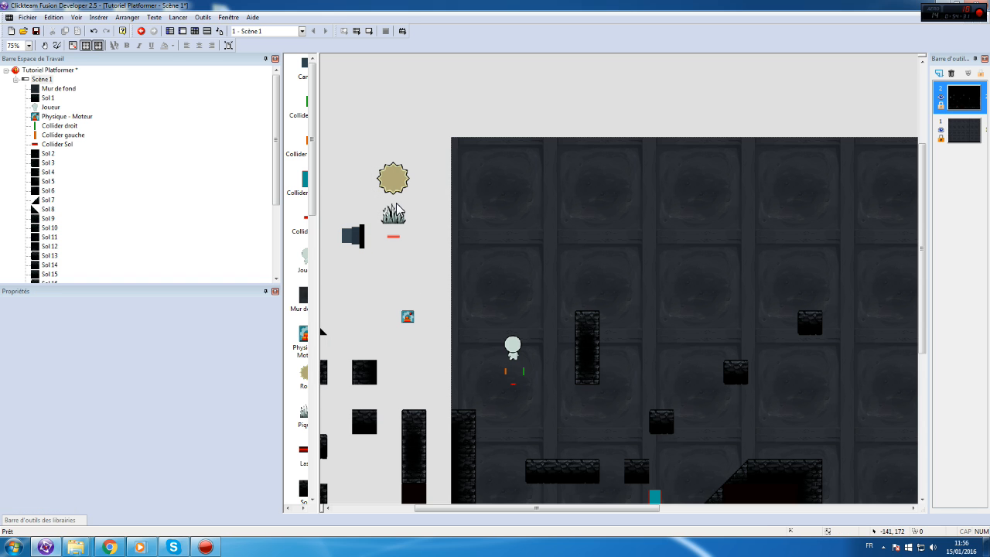
left_click(391, 221)
left_click(392, 176)
left_click(422, 231)
left_click(404, 213)
left_click(393, 179)
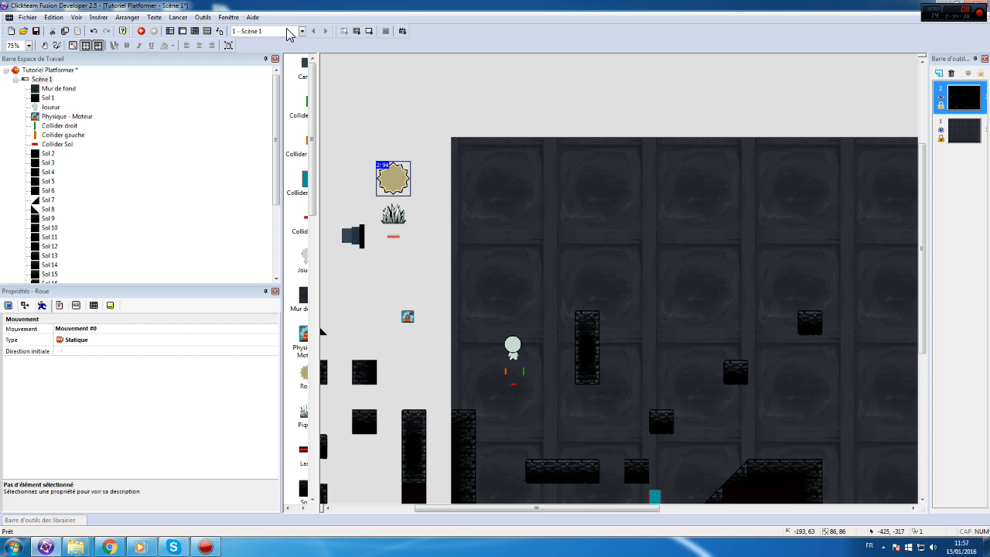
- Open the scene's event editor and go to the Decors event group
left_click(195, 31)
scroll(423, 355, "down", 5)
left_click(287, 242)
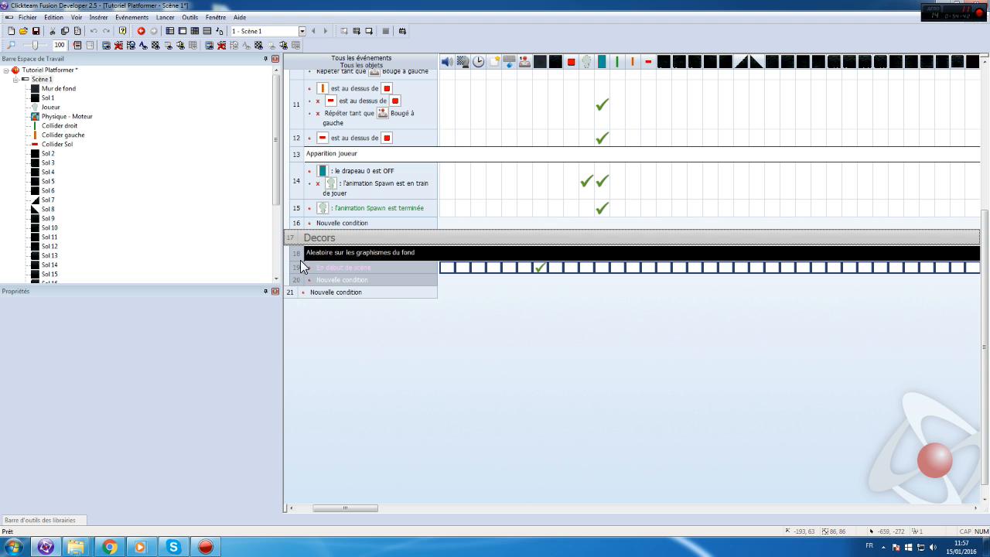
left_click(294, 294)
left_click(311, 281)
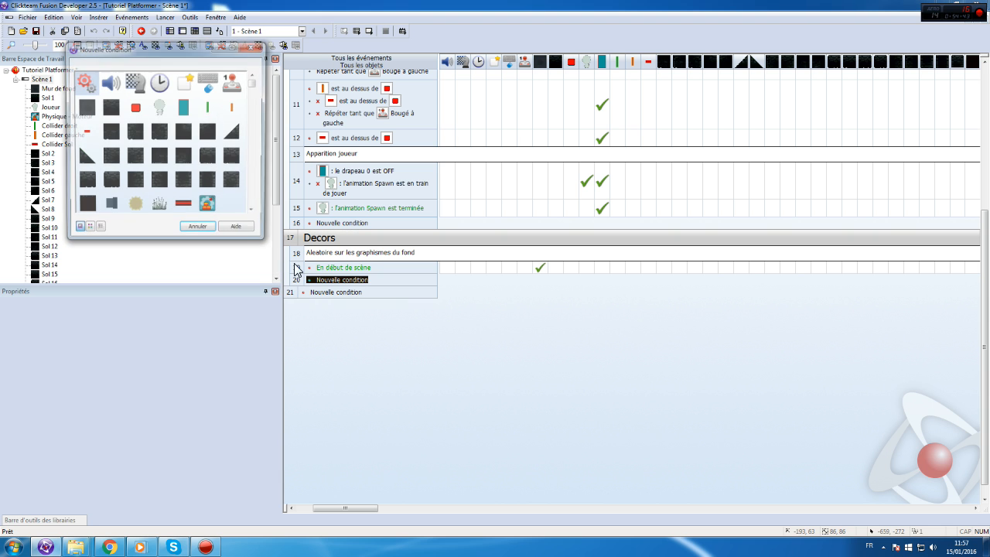
left_click(201, 228)
- Copy the background graphics comment to the end of the Decors group and change the copy's text to Roue
left_click_drag(296, 253, 298, 280)
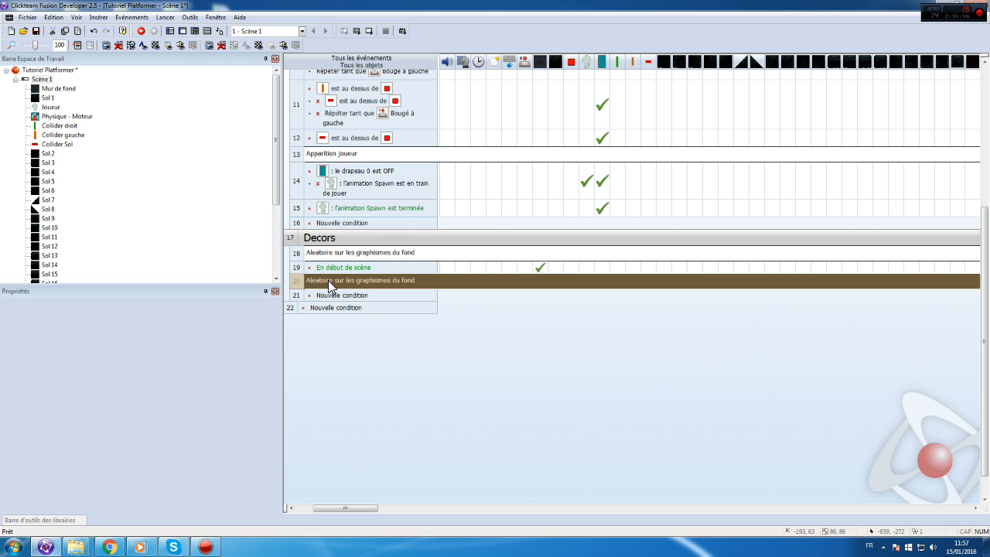
double_click(331, 282)
type("Ro")
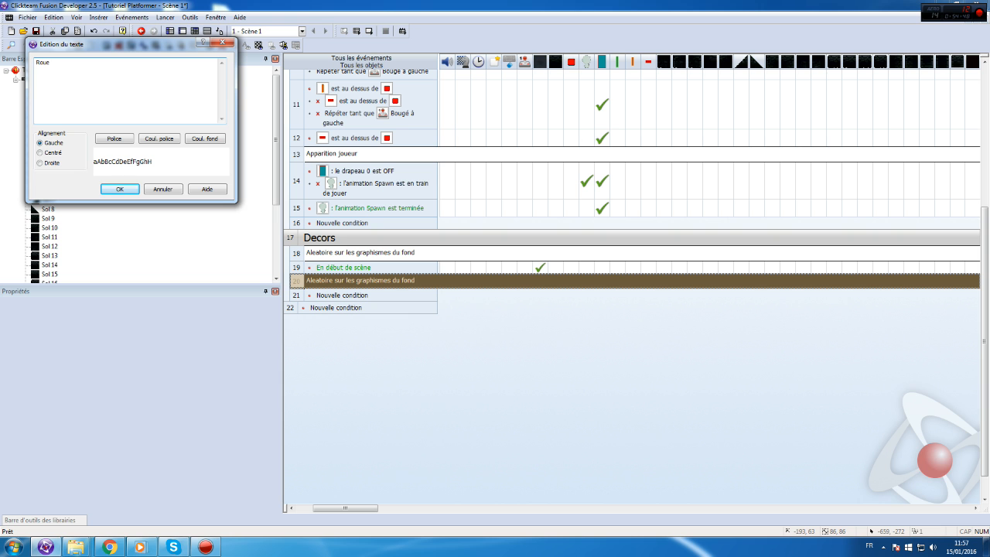
type("ue")
left_click(109, 191)
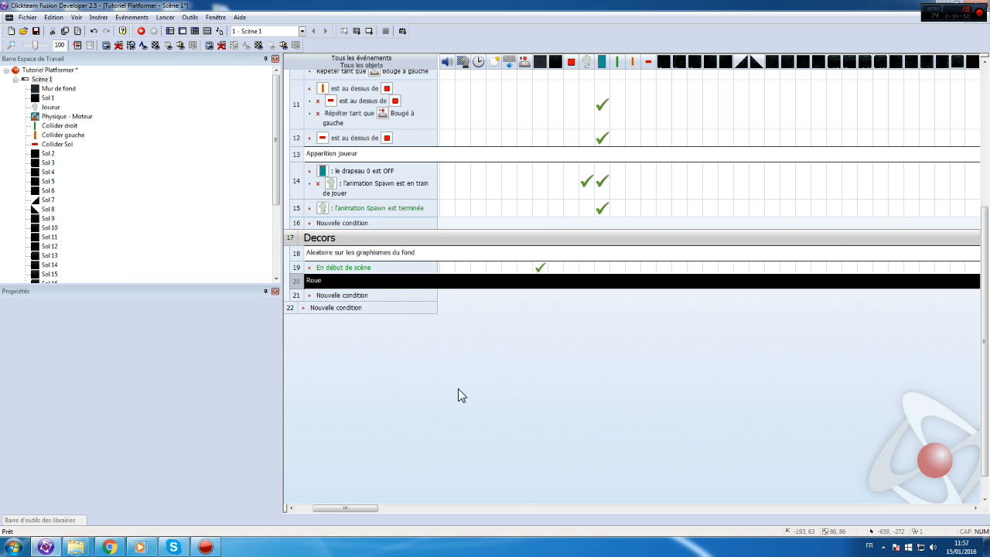
- Add an "En début de scène" event under the Roue comment, with an Ordre action for the Roue object
left_click(358, 297)
right_click(135, 80)
left_click(176, 86)
left_click_drag(320, 509, 635, 465)
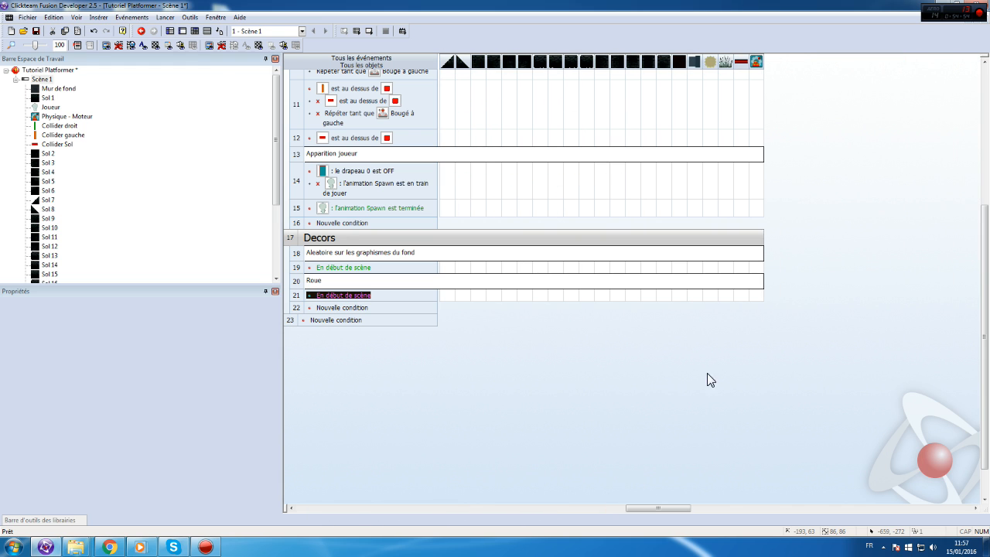
right_click(710, 295)
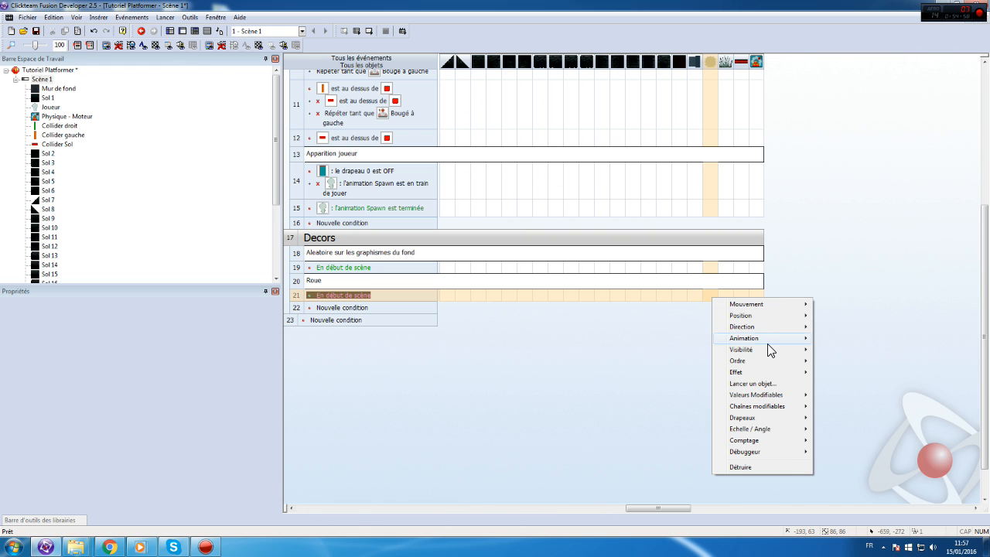
mouse_move(773, 313)
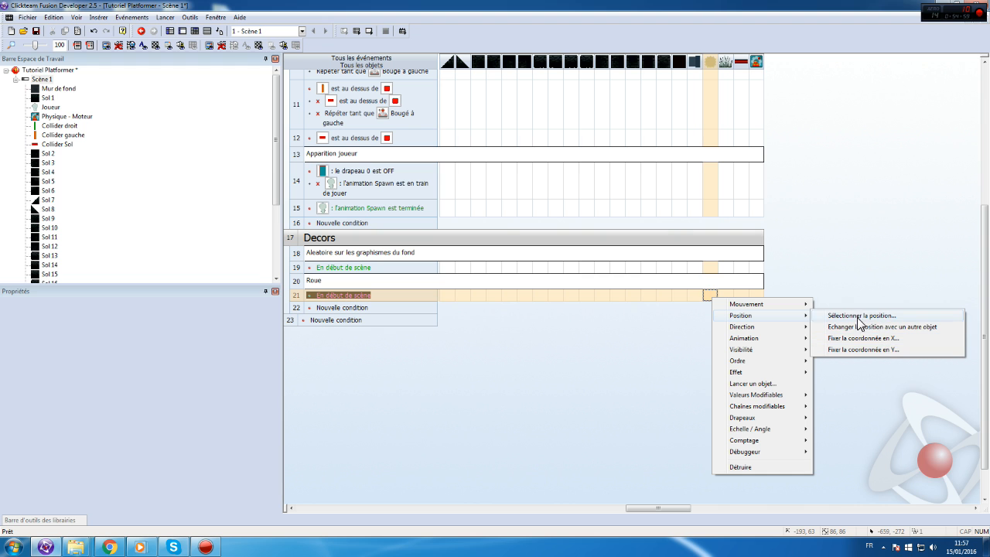
mouse_move(781, 360)
left_click(848, 372)
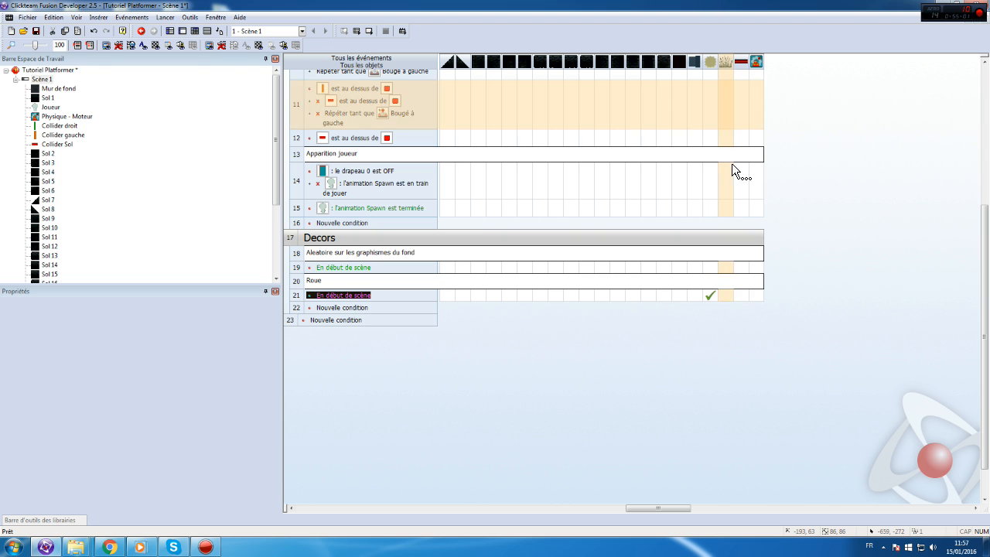
- Move the Canon, Roue and Piques columns of the event grid next to the collider columns
left_click_drag(655, 511, 476, 475)
left_click_drag(864, 62, 539, 66)
left_click_drag(877, 61, 571, 66)
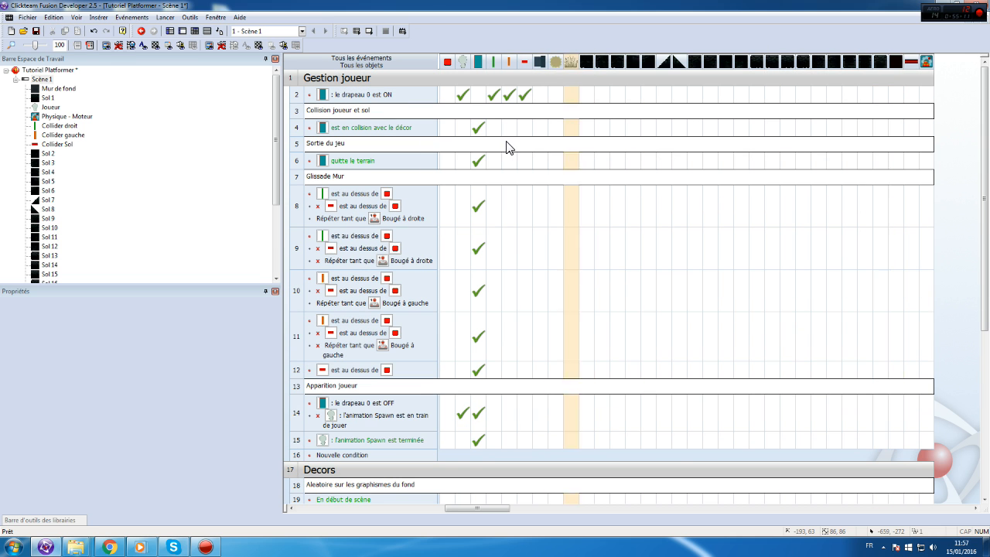
- Add the Mauvais qualifier to the wheel, spikes and laser objects together in the scene
double_click(58, 88)
left_click(609, 100)
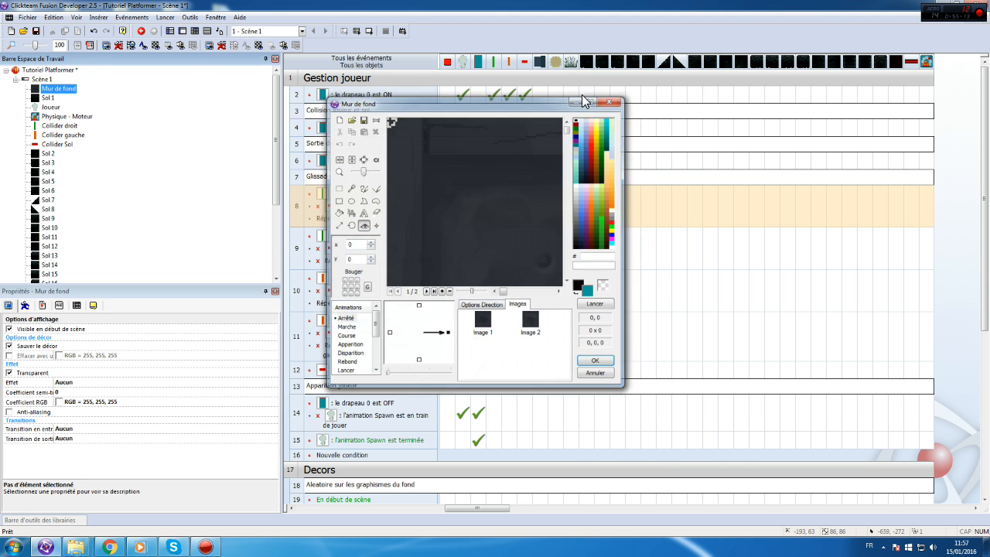
double_click(43, 80)
left_click(394, 214)
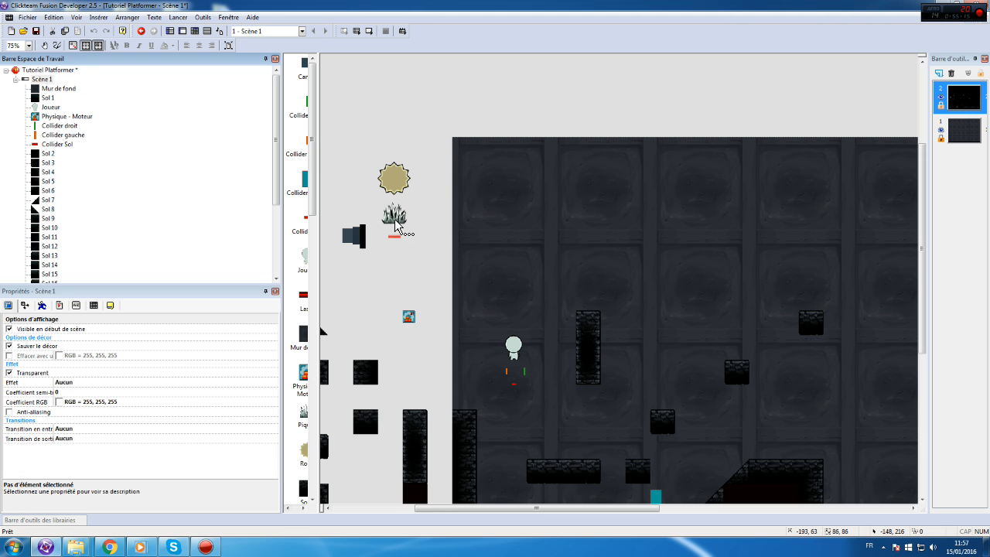
left_click(399, 182, "shift")
left_click(396, 240, "shift")
left_click(76, 306)
left_click(94, 306)
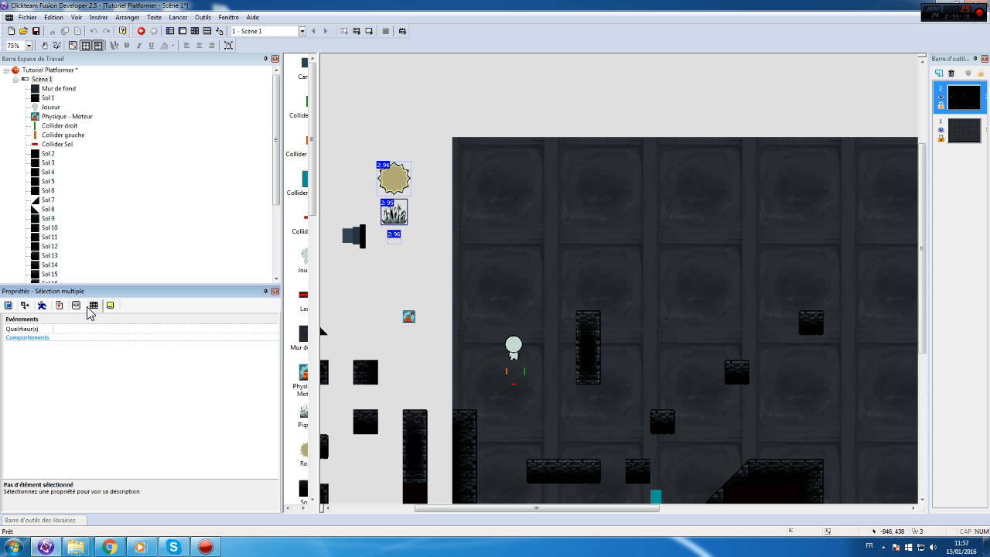
left_click(128, 329)
left_click(266, 329)
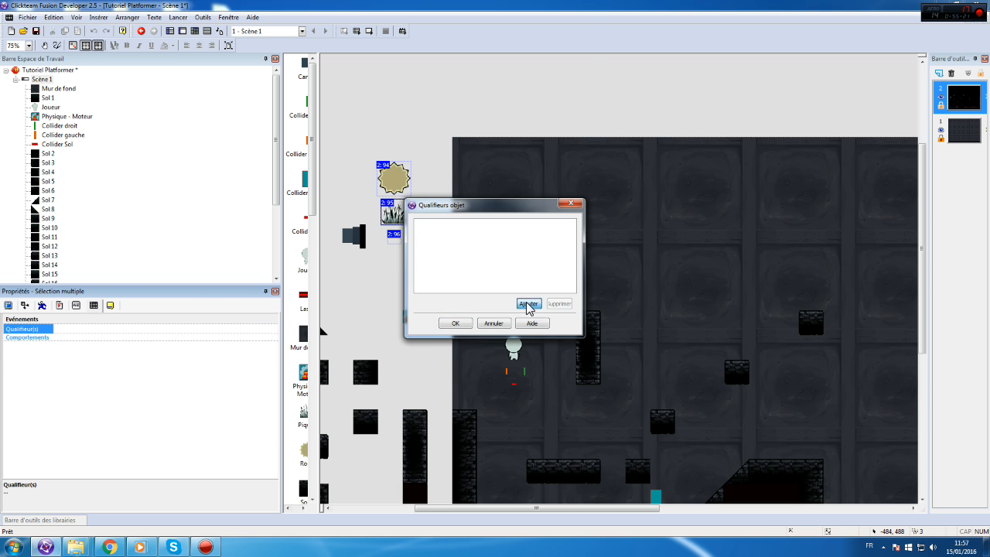
left_click(527, 303)
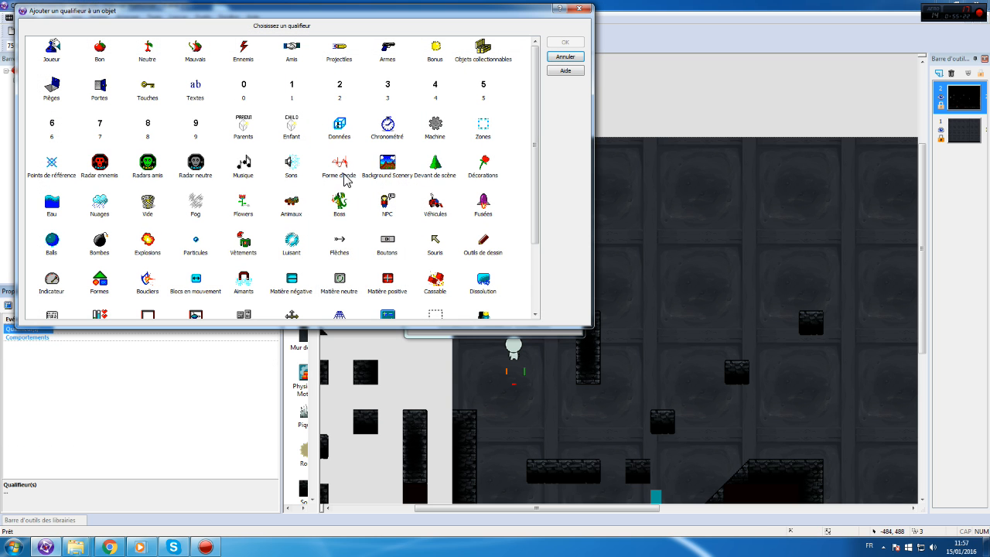
double_click(202, 58)
left_click(454, 324)
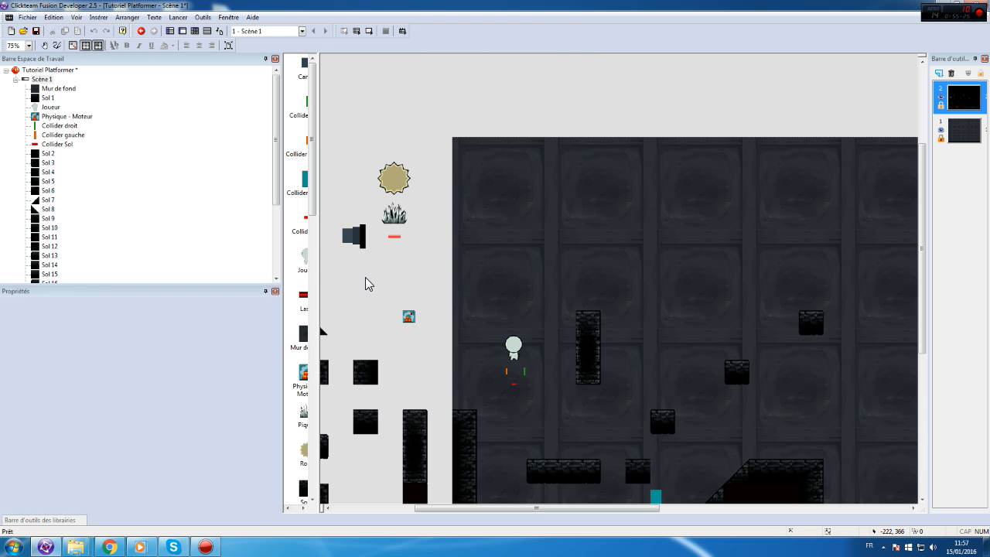
- Add a Toujours event under the Roue comment's start-of-scene event in the Decors group of the event grid
left_click(206, 31)
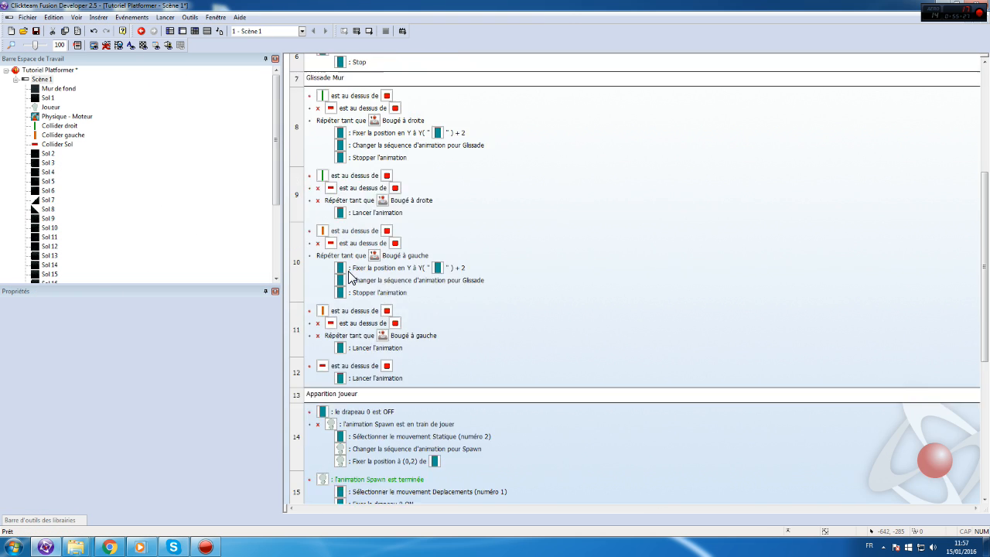
scroll(370, 258, "up", 10)
double_click(42, 79)
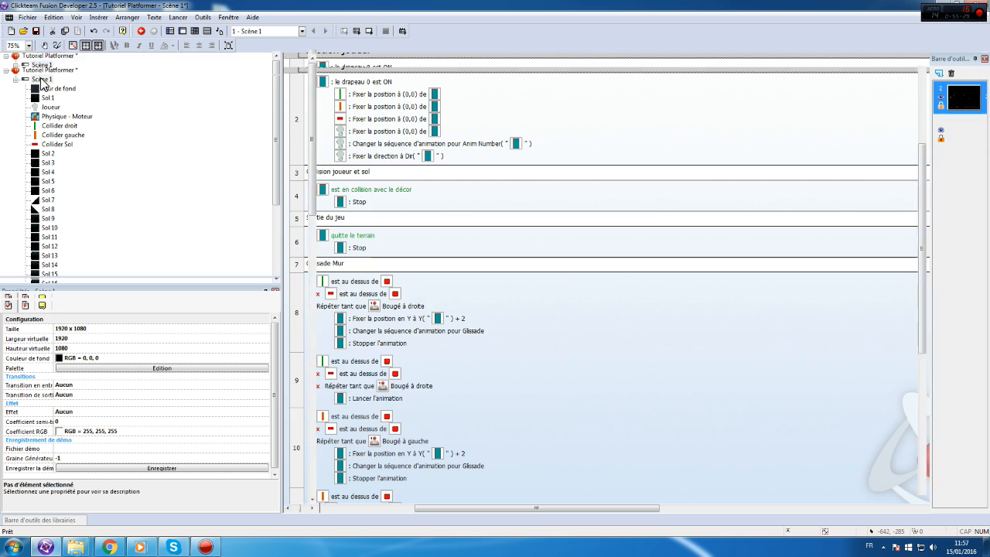
left_click(206, 31)
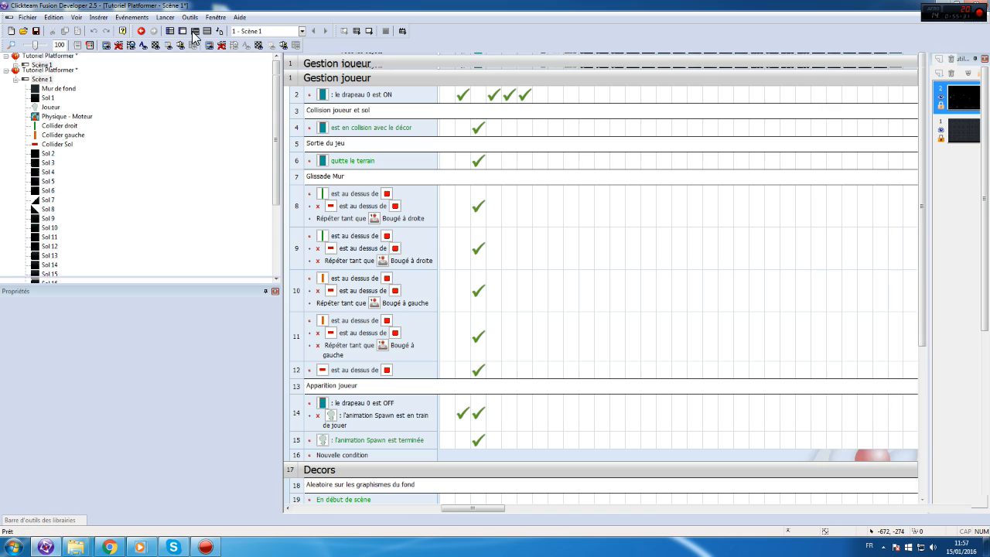
scroll(504, 196, "down", 5)
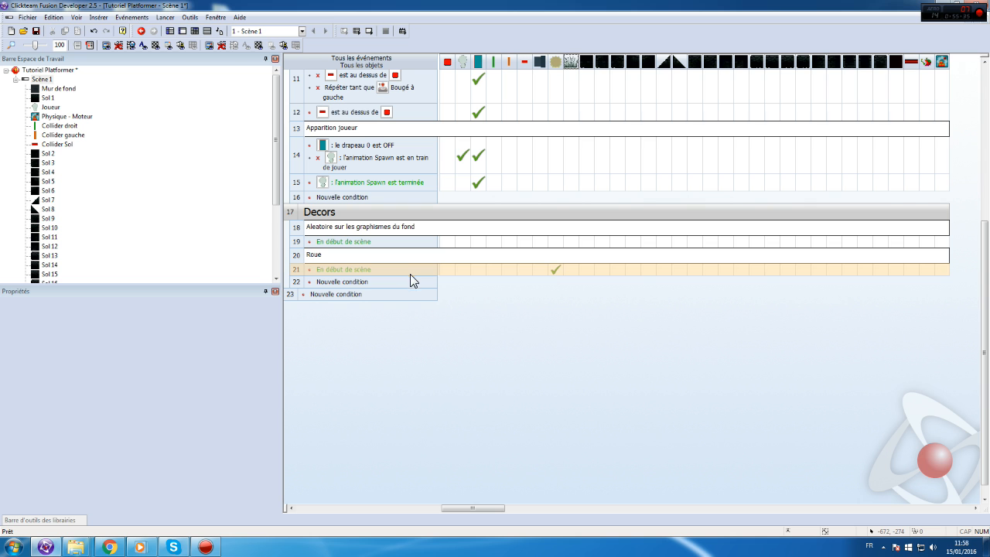
left_click(338, 283)
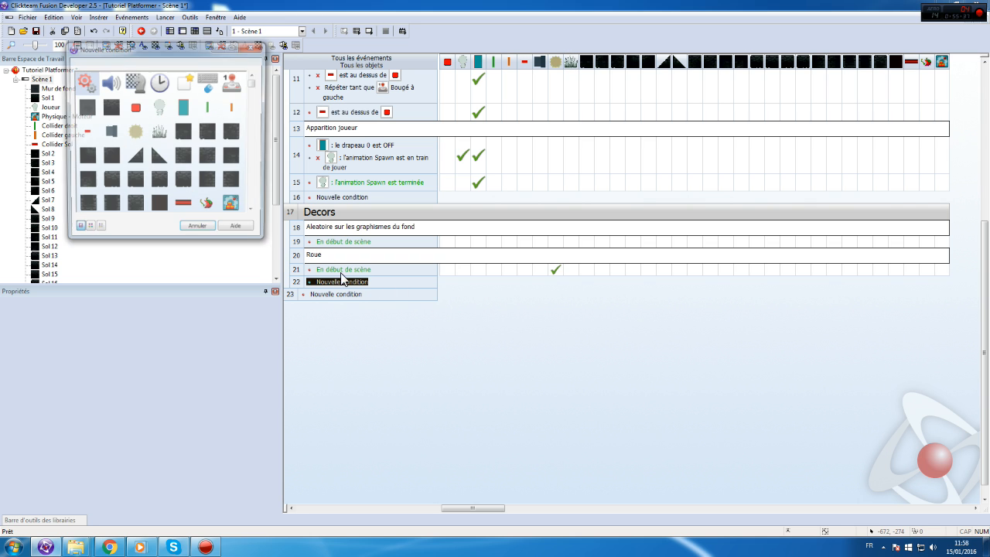
left_click(87, 81)
left_click(112, 88)
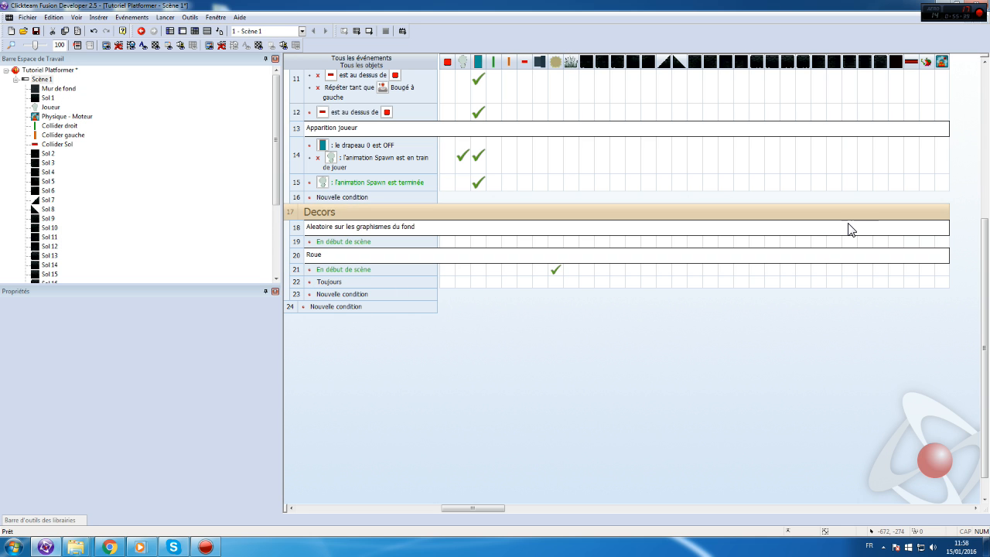
- Give the Toujours event a Fixer l'angle action for Roue with the expression Angle("Roue") - 2 + Random(2) and quality 1
right_click(556, 286)
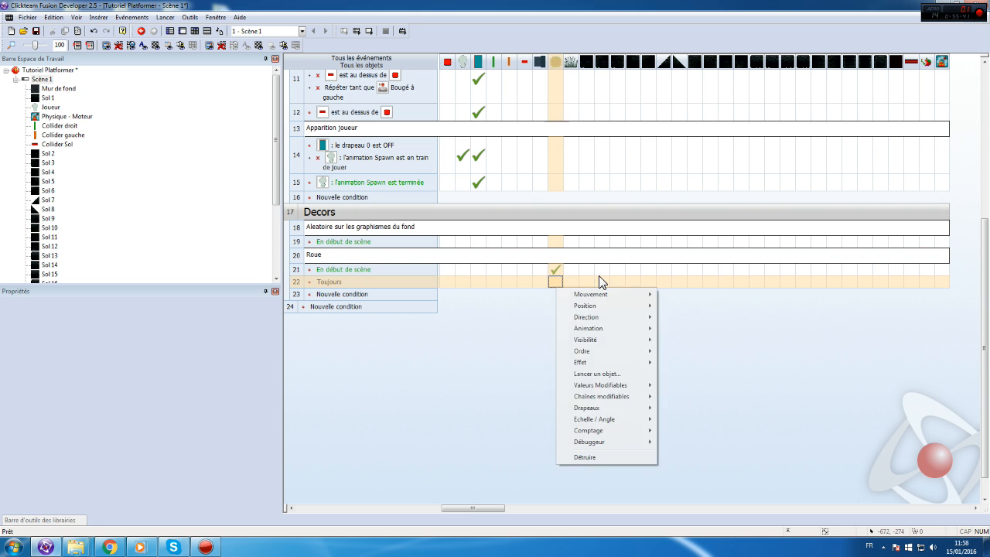
mouse_move(617, 306)
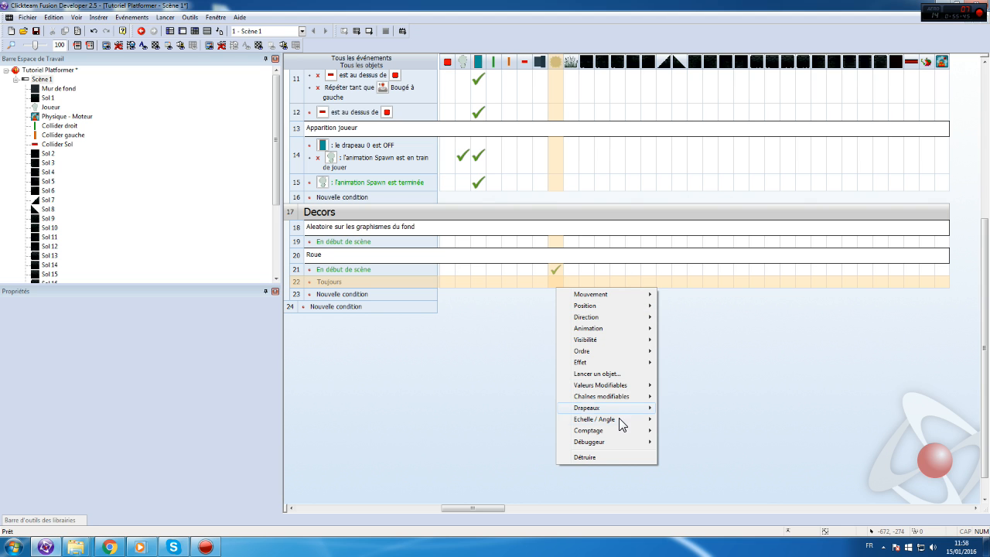
mouse_move(619, 420)
left_click(696, 453)
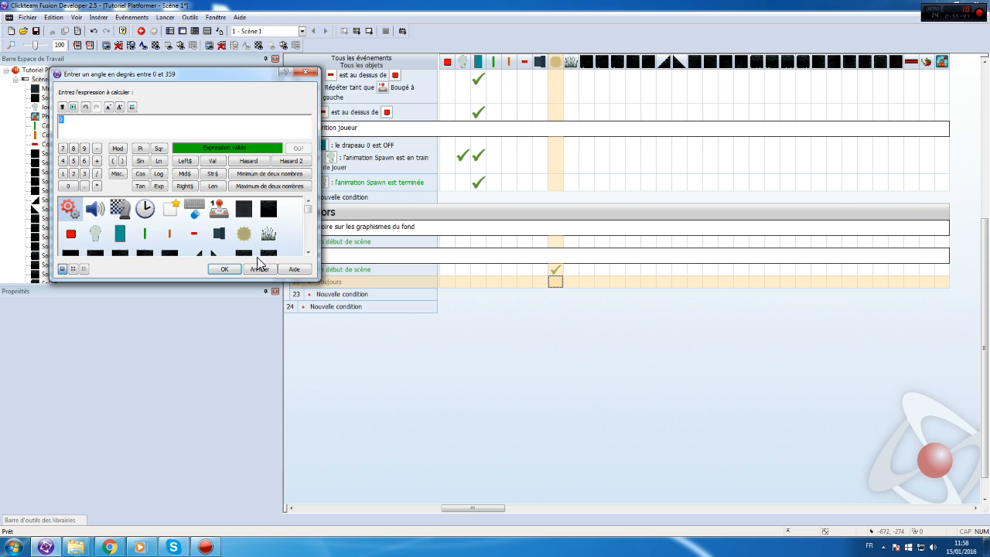
right_click(250, 233)
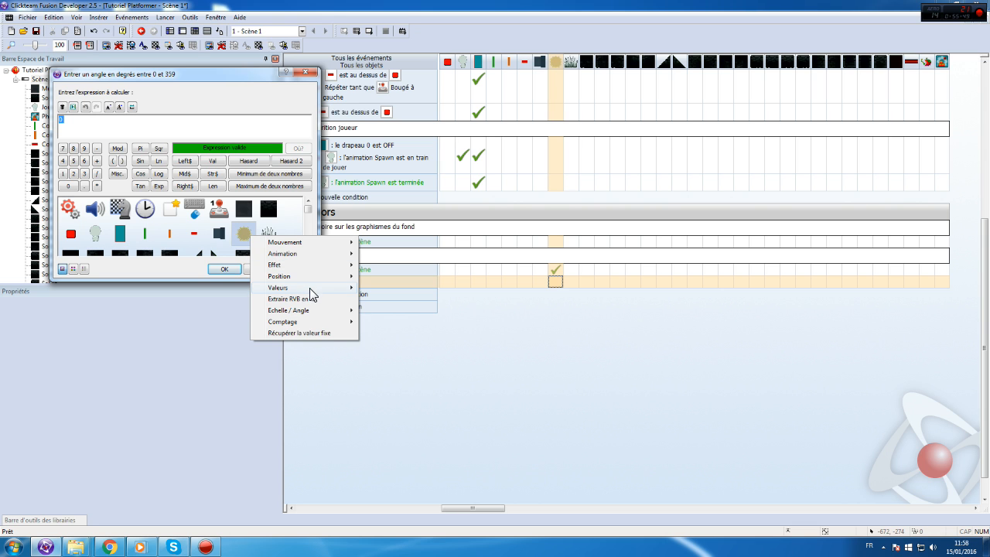
mouse_move(328, 311)
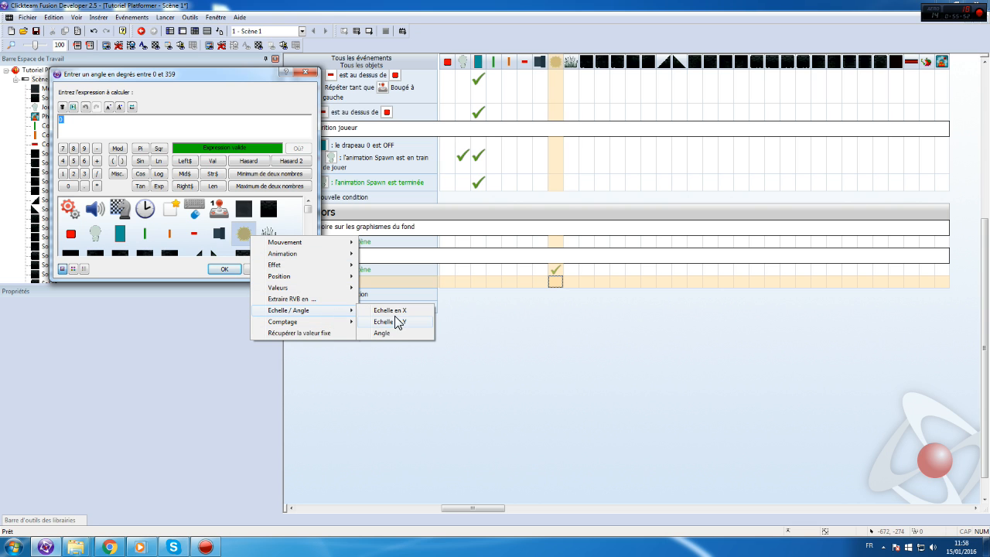
left_click(399, 333)
type("+")
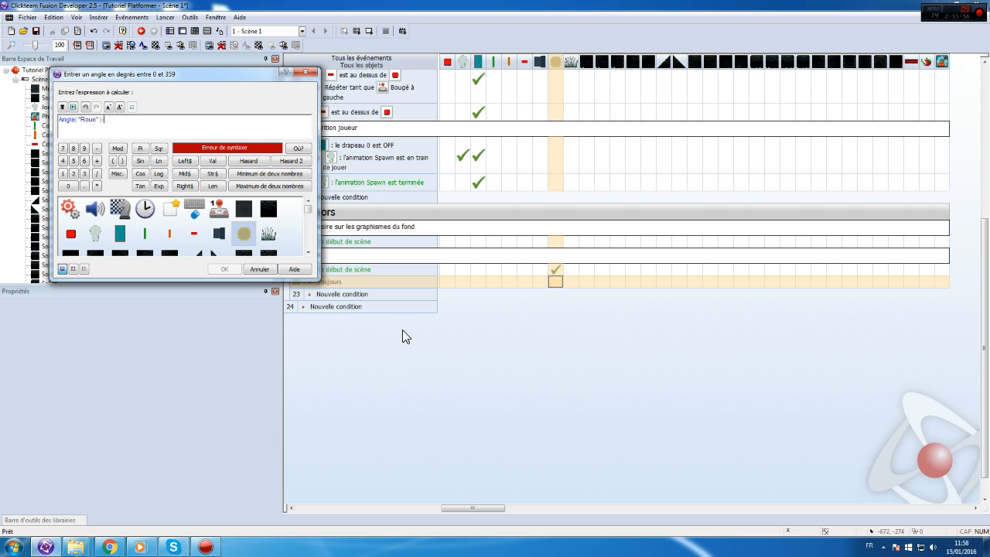
type("2-random(2)")
key("Return")
type("1")
key("Return")
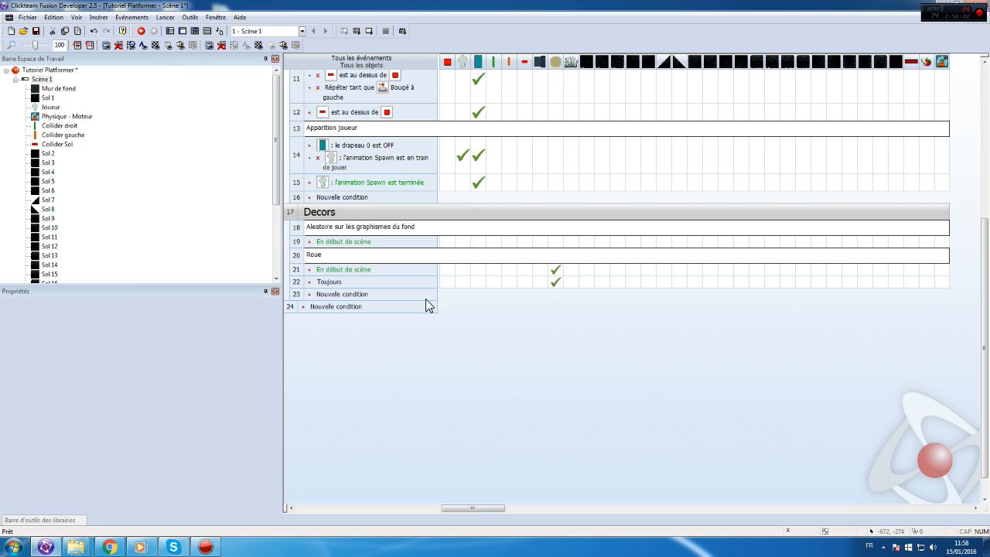
mouse_move(557, 282)
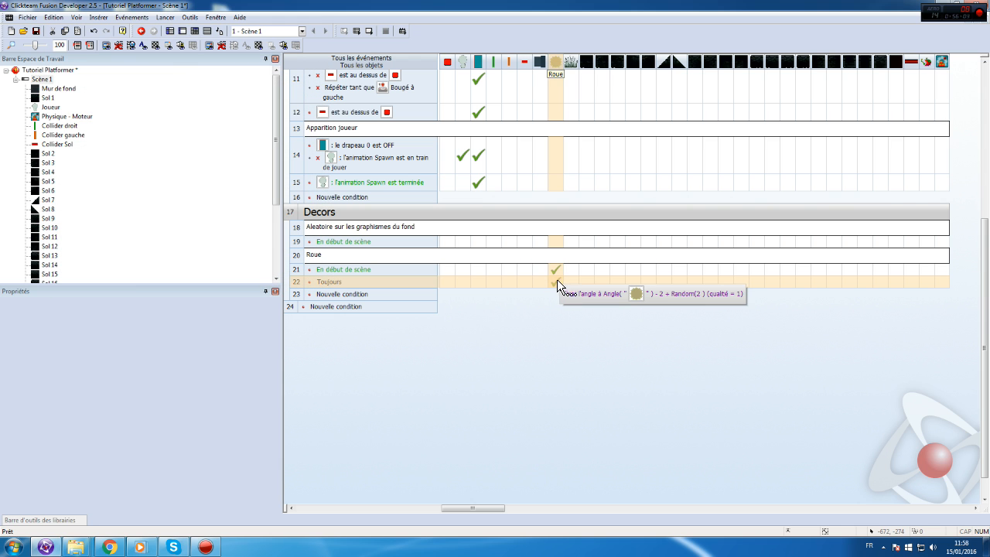
- Add a Fixer l'angle action for Roue to the "En début de scène" event, using Random(360) as the angle
right_click(554, 269)
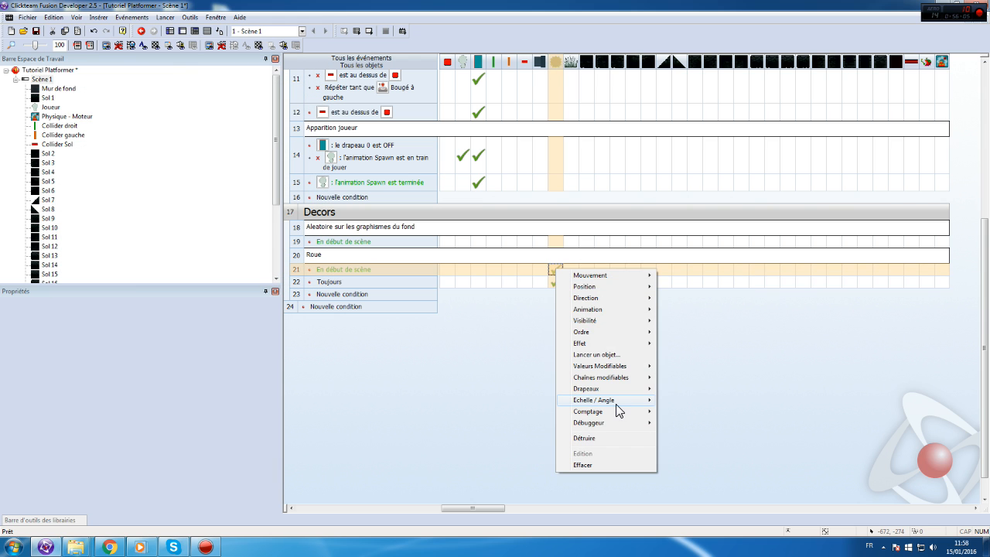
mouse_move(619, 402)
left_click(708, 433)
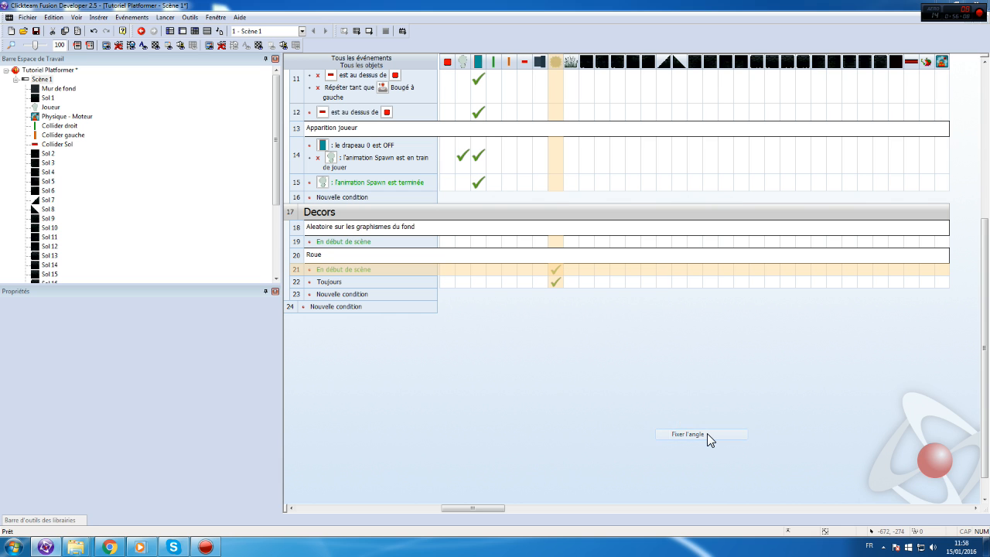
type("random(360)")
key("Return")
key("Return")
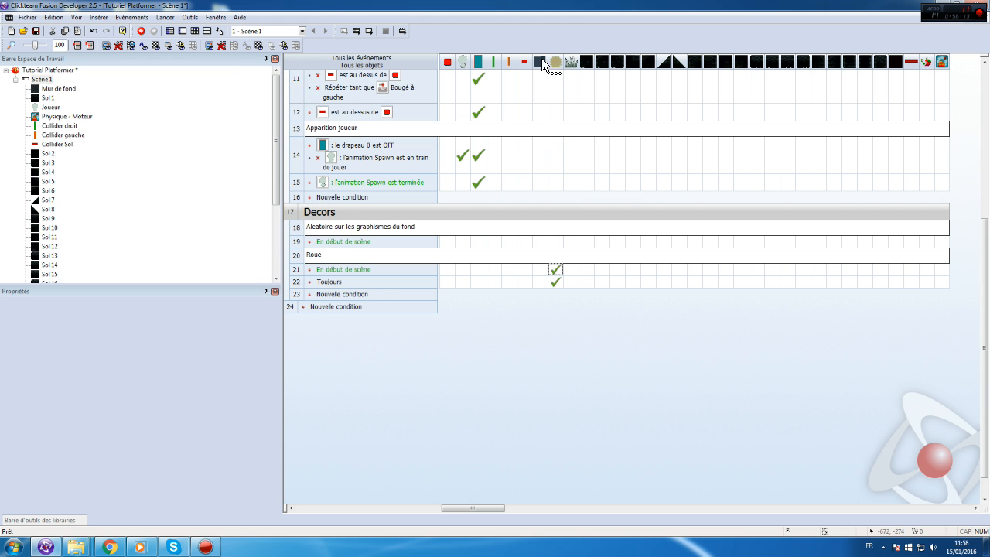
- Run the game to try the wheel events, and close the game window
left_click(161, 21)
left_click(184, 54)
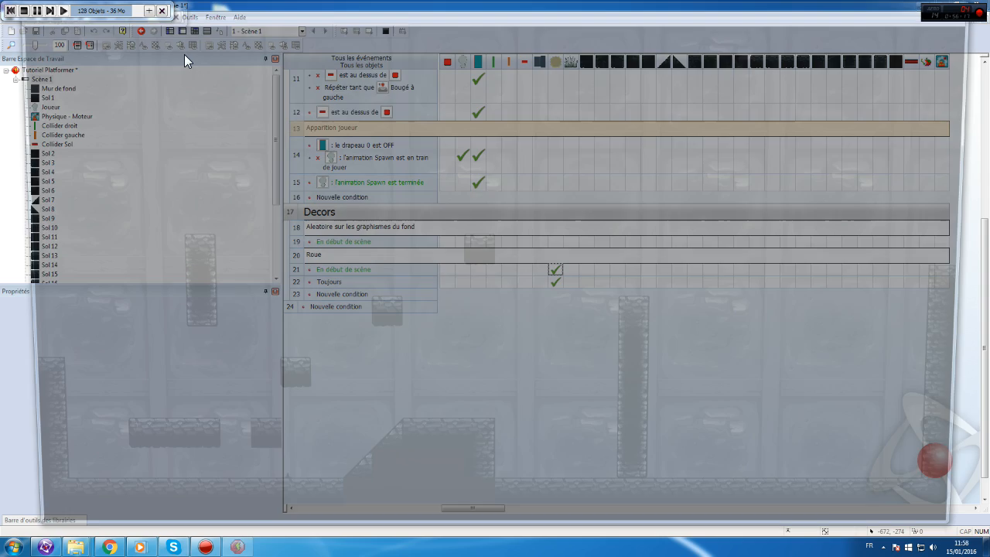
left_click(976, 2)
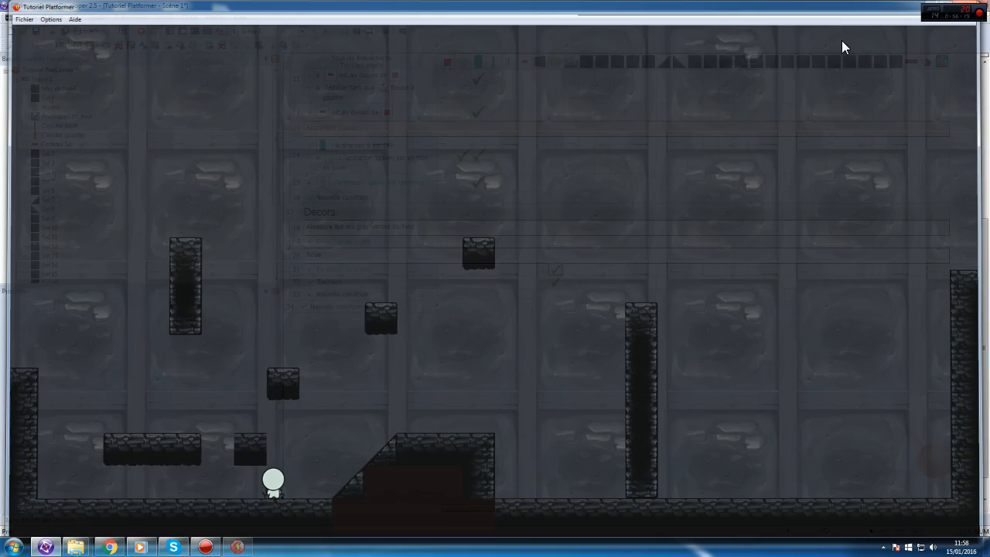
- Place a copy of Roue in the level's left wall at about 18, 849 and move Collider Joueur near it to about 192, 896
double_click(35, 76)
left_click_drag(391, 181, 470, 460)
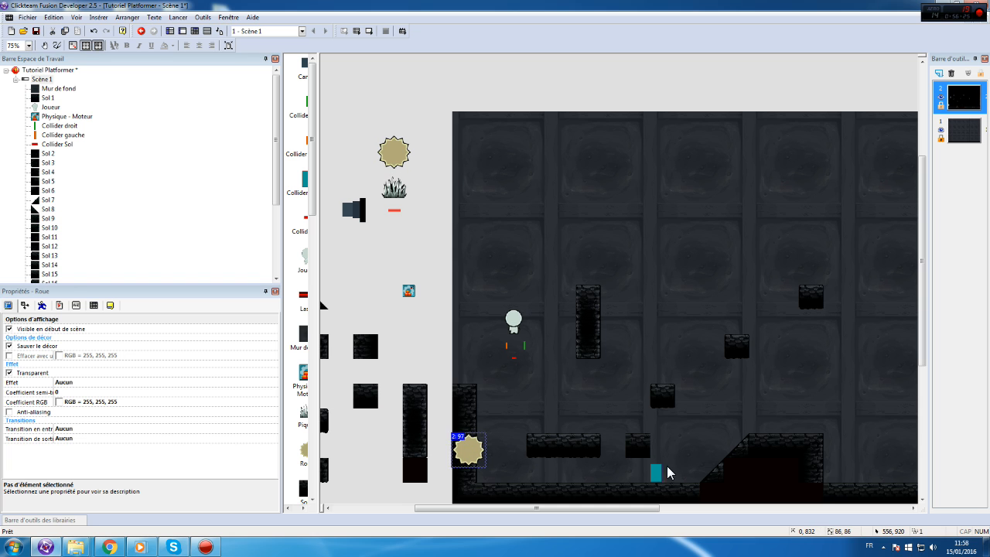
left_click_drag(655, 472, 532, 474)
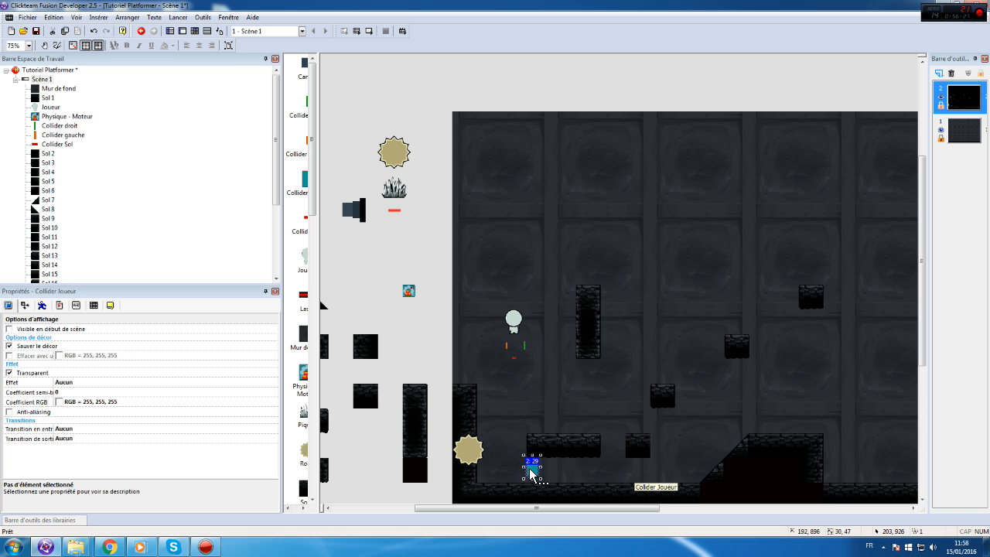
left_click(482, 459)
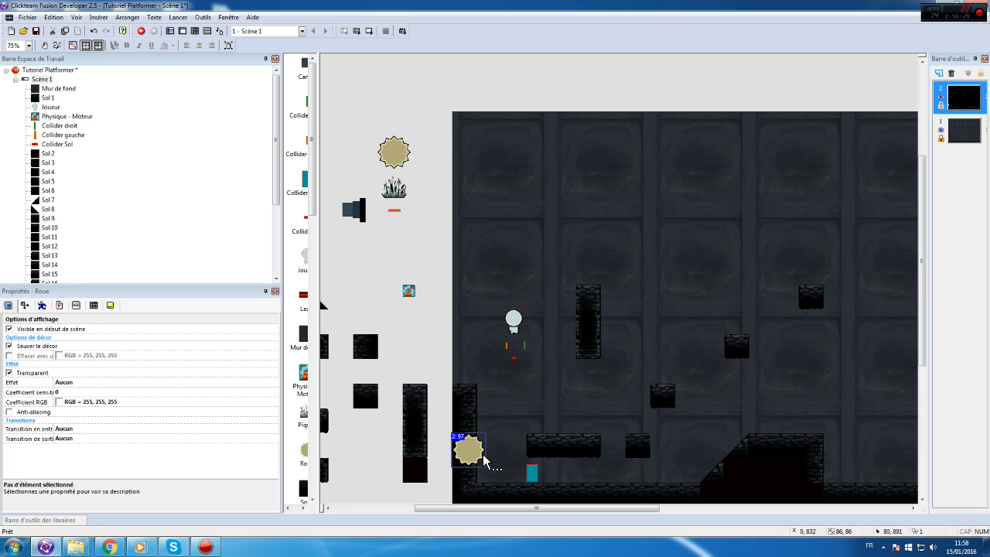
left_click_drag(473, 456, 479, 464)
- Run the application, walk the player back and forth against the wheel to check its rotation, and close the game
left_click(178, 17)
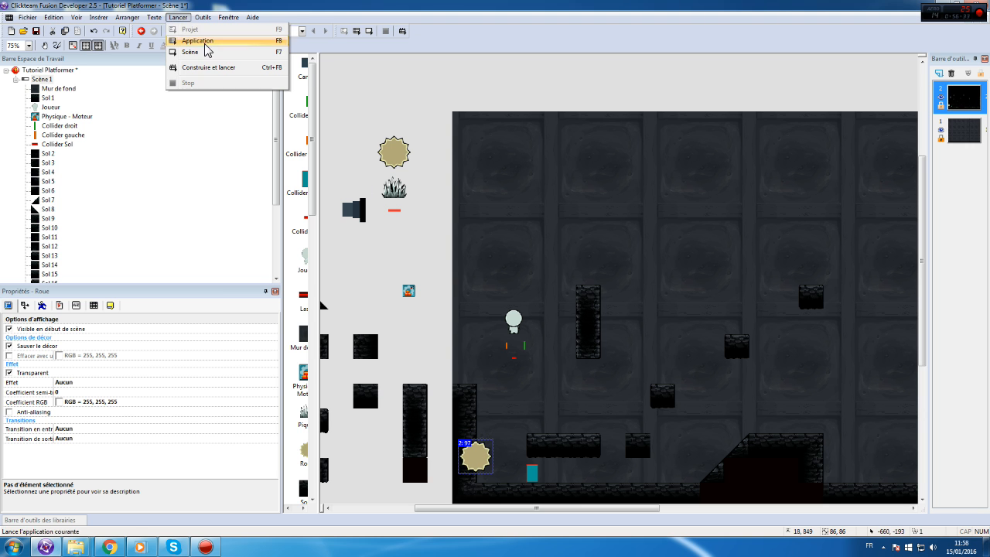
left_click(193, 42)
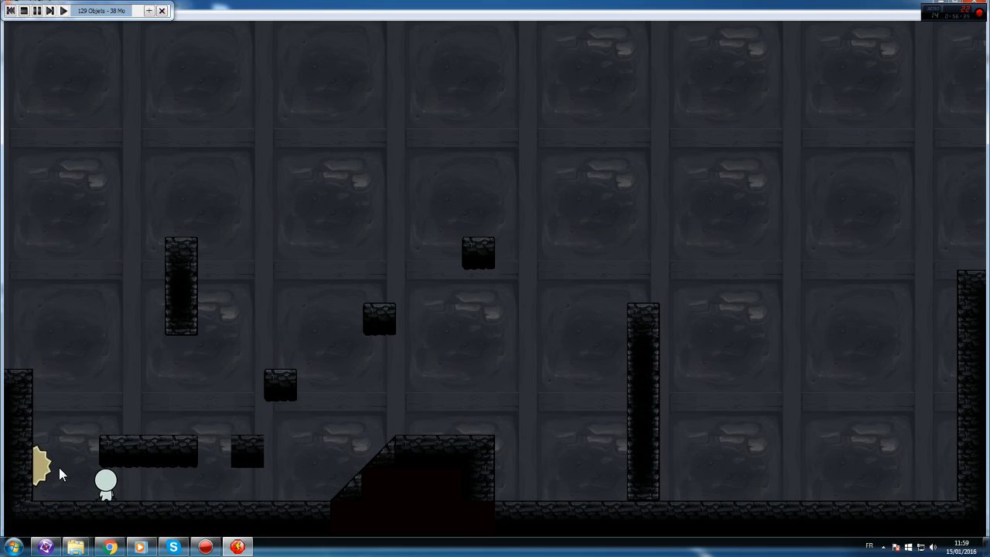
key("Left")
key("Right")
key("Left")
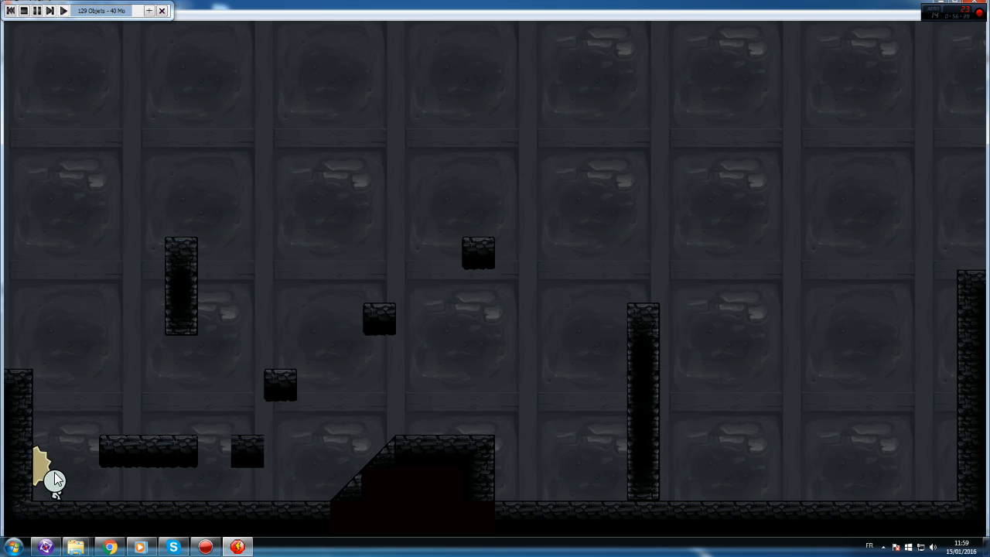
key("Left")
key("Right")
key("Left")
key("Right")
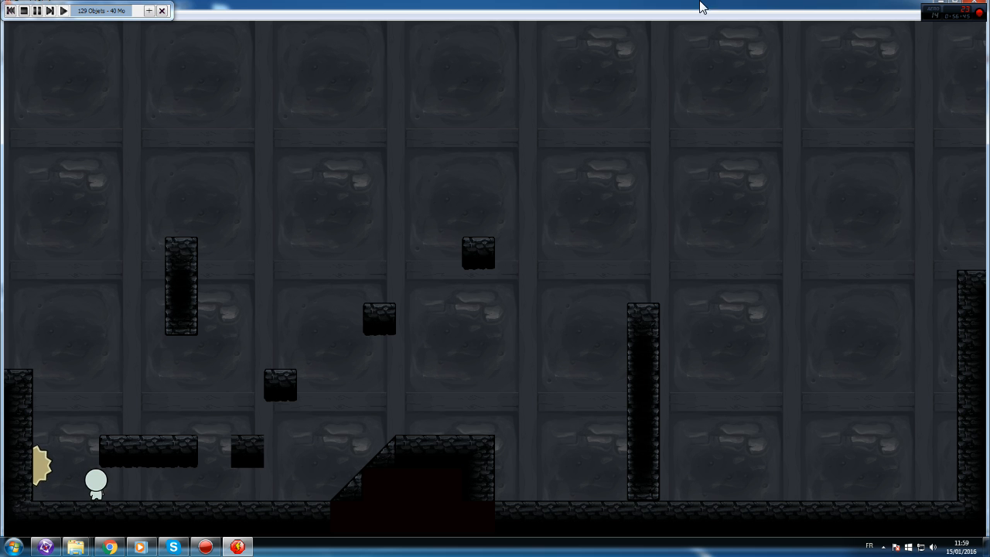
left_click(978, 3)
- Change Roue's angle expression in the Toujours event to Angle("Roue") - 4 + Random(2)
left_click(195, 31)
scroll(559, 267, "down", 5)
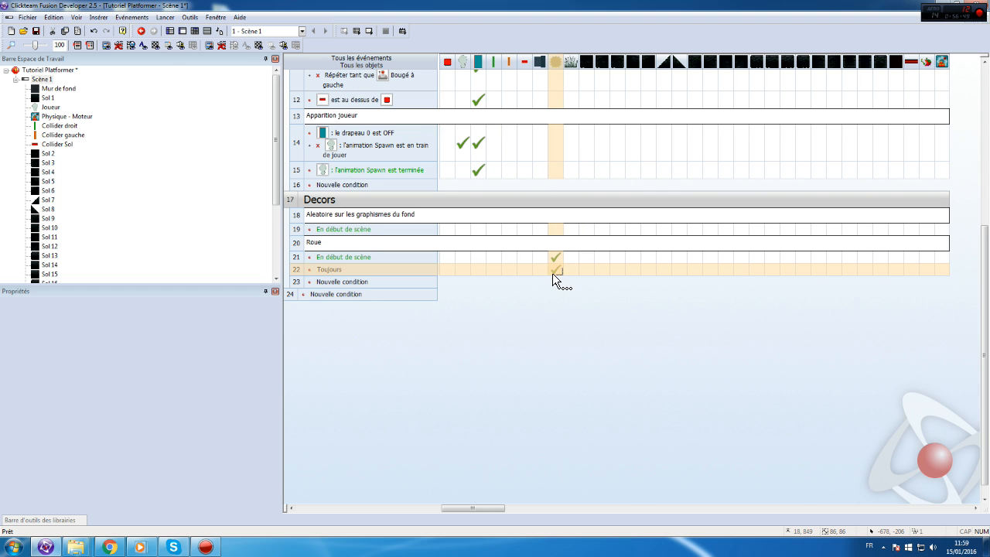
right_click(553, 275)
left_click(146, 133)
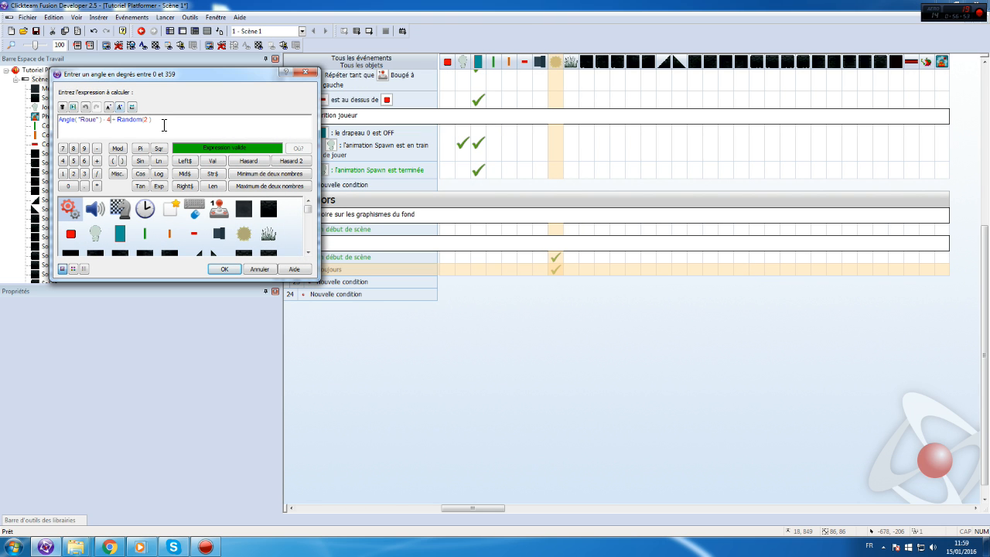
key("Return")
key("Return")
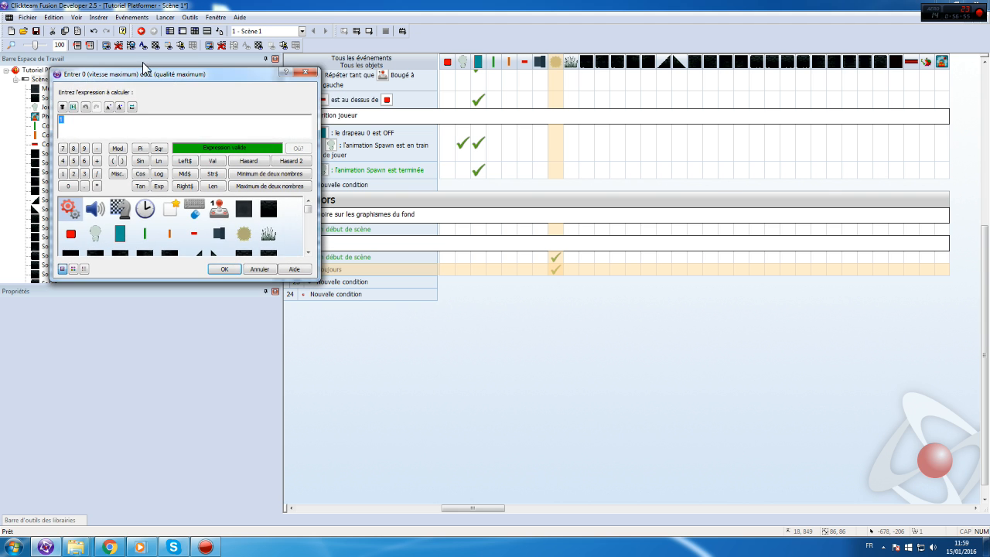
- Run the application to check the wheel's rotation in the level, and close the game
left_click(165, 17)
left_click(184, 50)
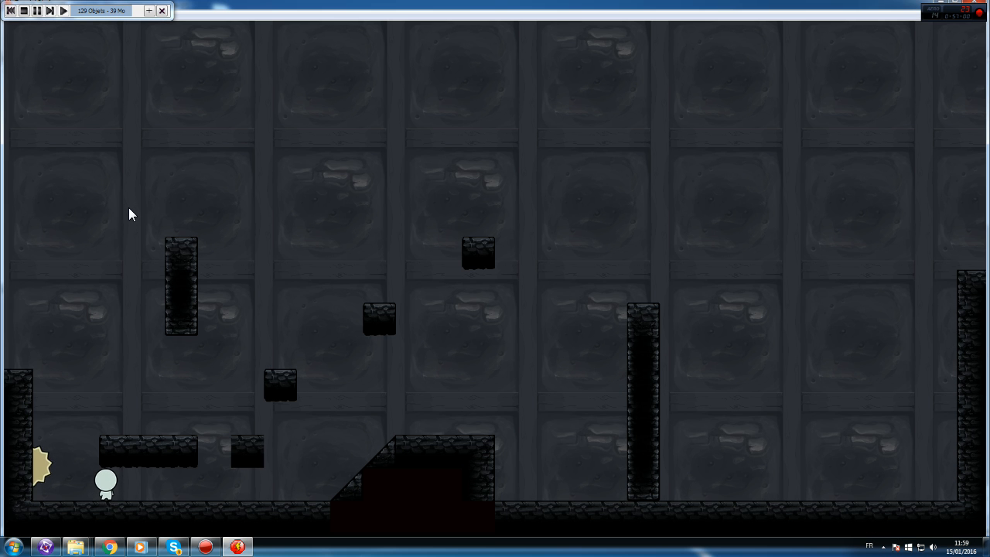
left_click(977, 2)
- Replace the random term in Roue's angle expression in the Toujours event with +5
right_click(555, 269)
left_click(574, 434)
left_click_drag(170, 115, 110, 133)
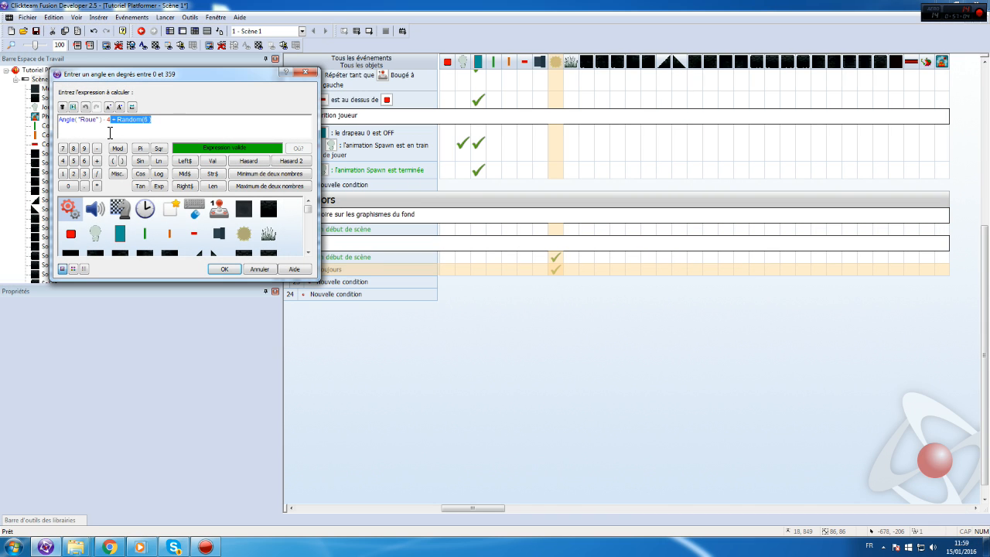
type("+5")
key("Return")
key("Return")
- Run the application, move the player left towards the wheel to check its rotation, and close the game
left_click(171, 19)
left_click(177, 52)
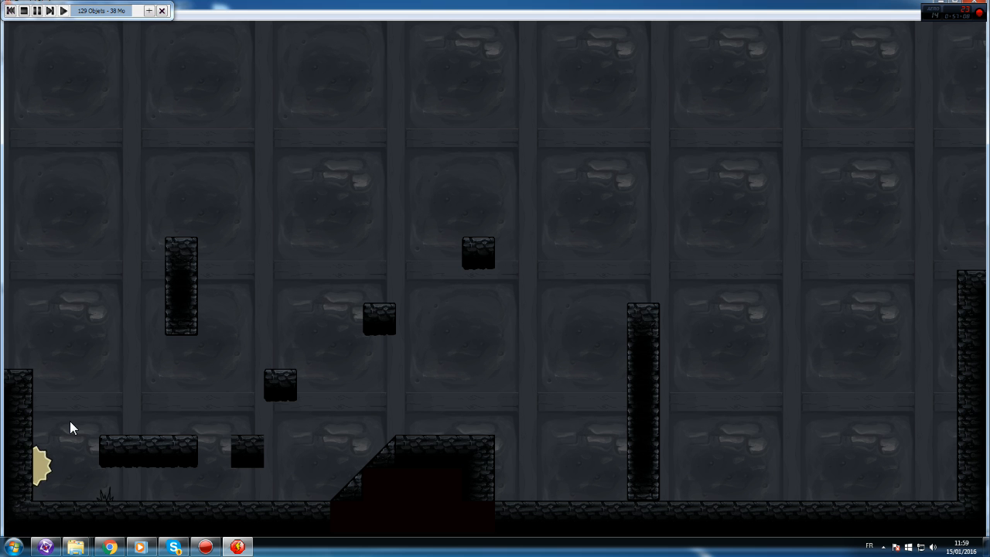
key("Left")
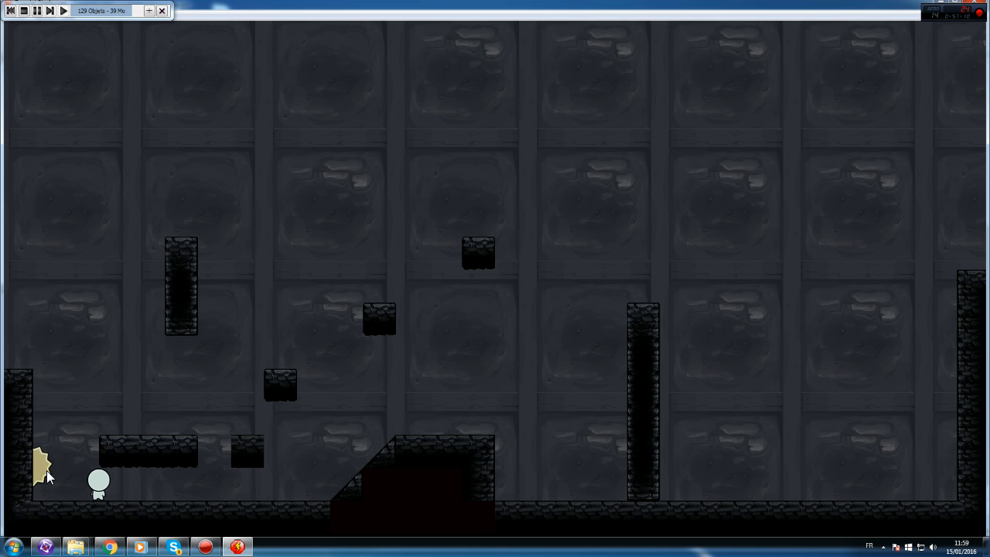
left_click(980, 3)
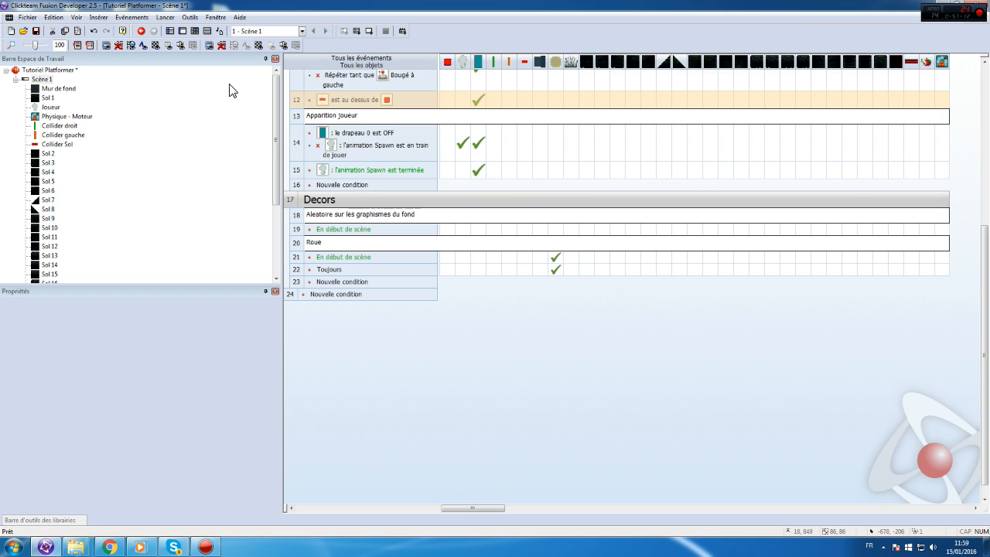
- Open the Roue object from Scène 1 and delete all images of its Marche animation
double_click(43, 80)
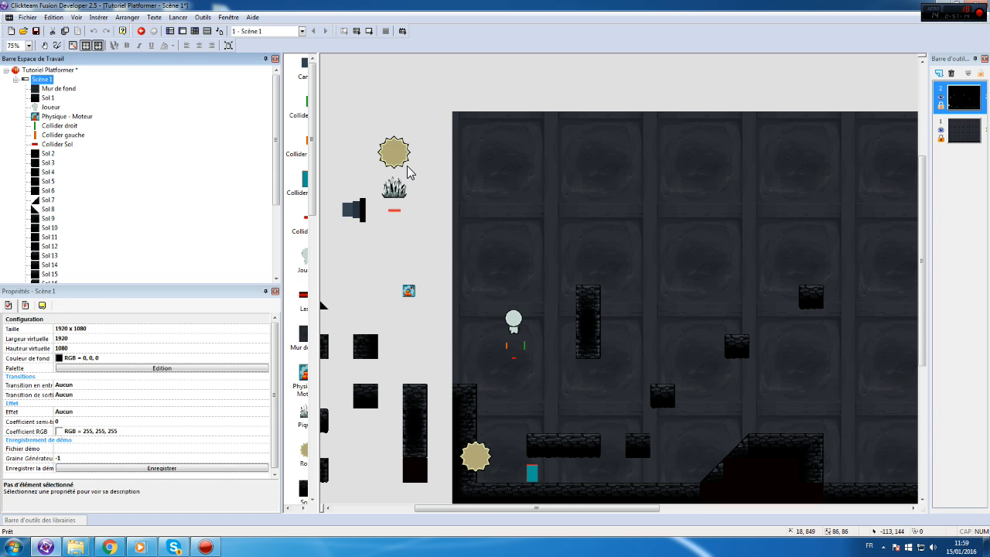
double_click(400, 157)
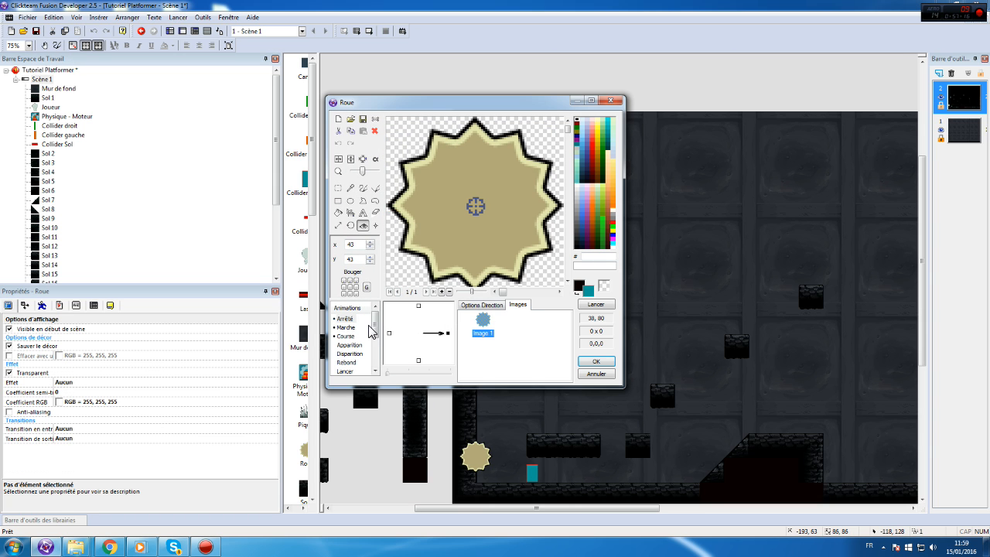
left_click(347, 328)
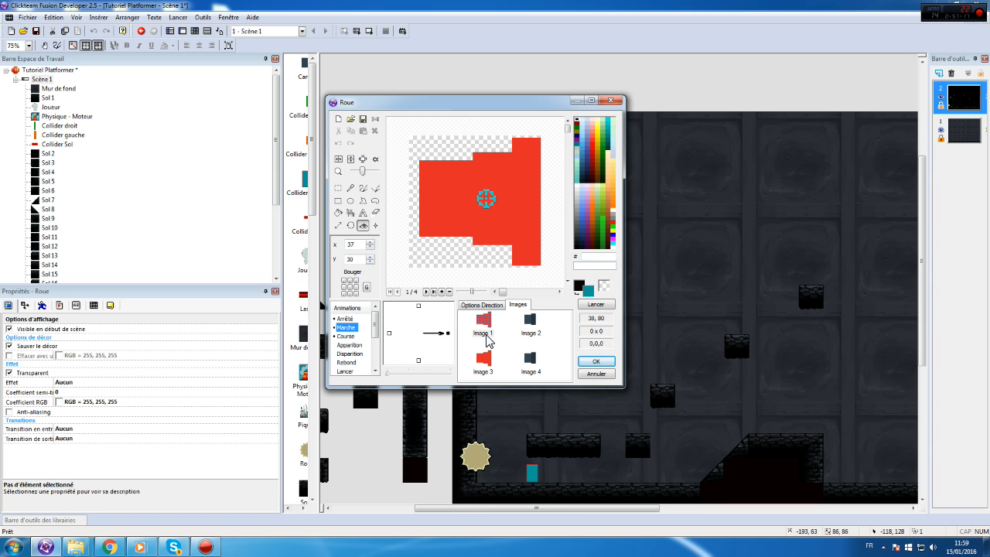
left_click(534, 372)
key("ctrl+a")
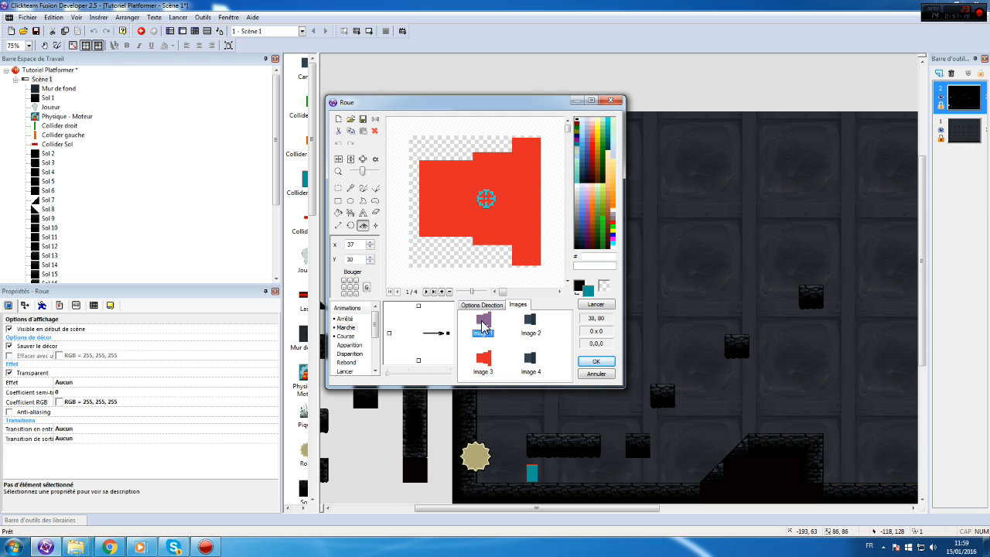
key("Delete")
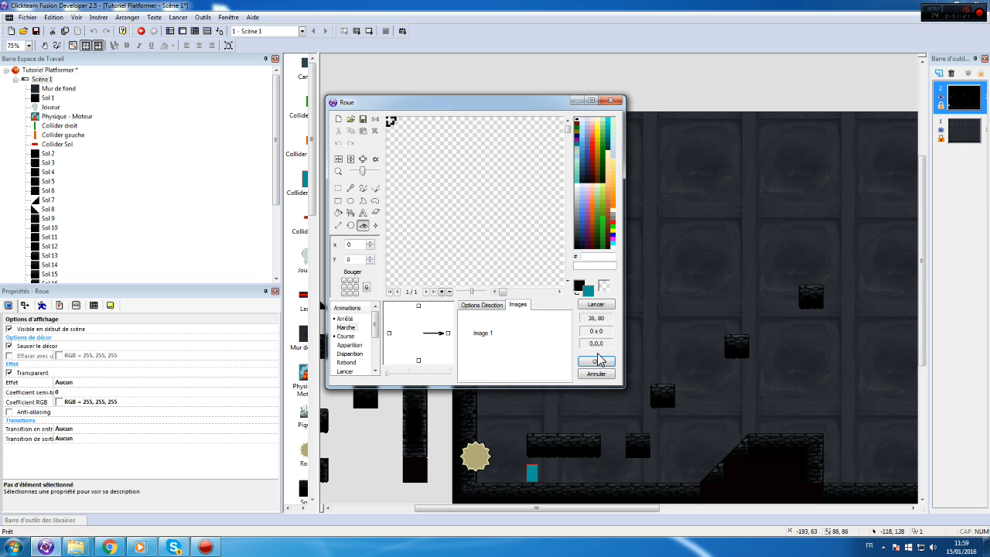
- Delete all images of Roue's Course animation and save the object
left_click(346, 336)
left_click(500, 328)
left_click(531, 360, "shift")
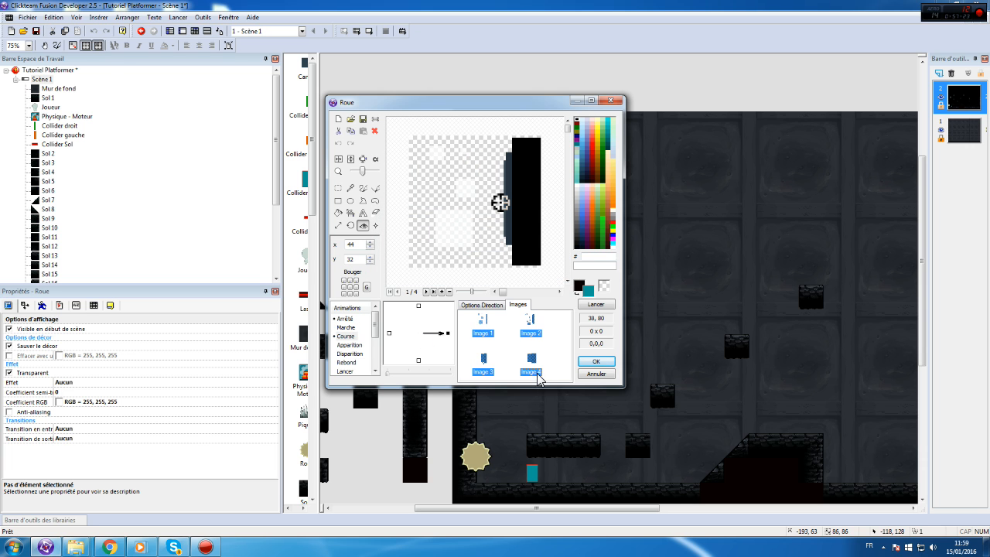
key("Delete")
key("Return")
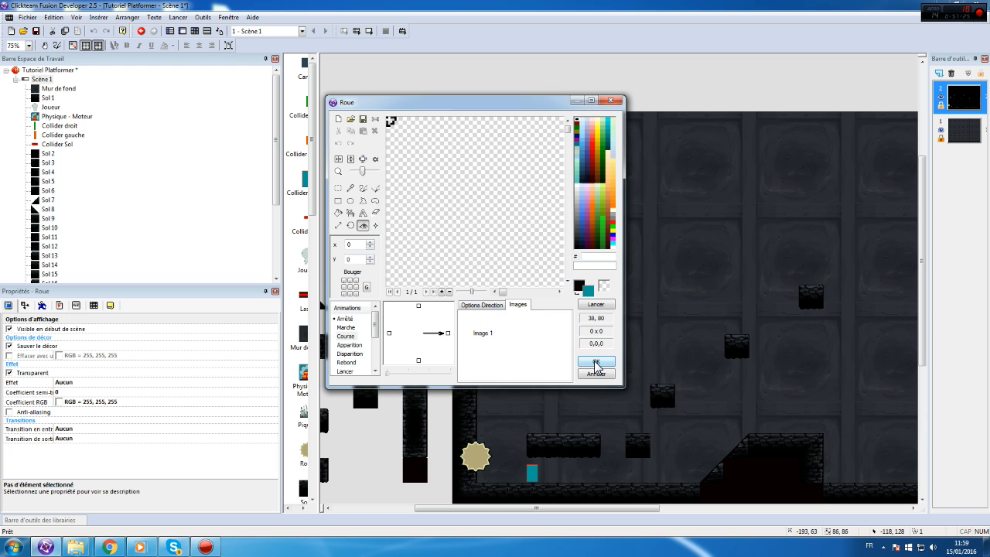
left_click(595, 361)
- Open the Piques object and delete all images of its Marche animation
left_click(394, 187)
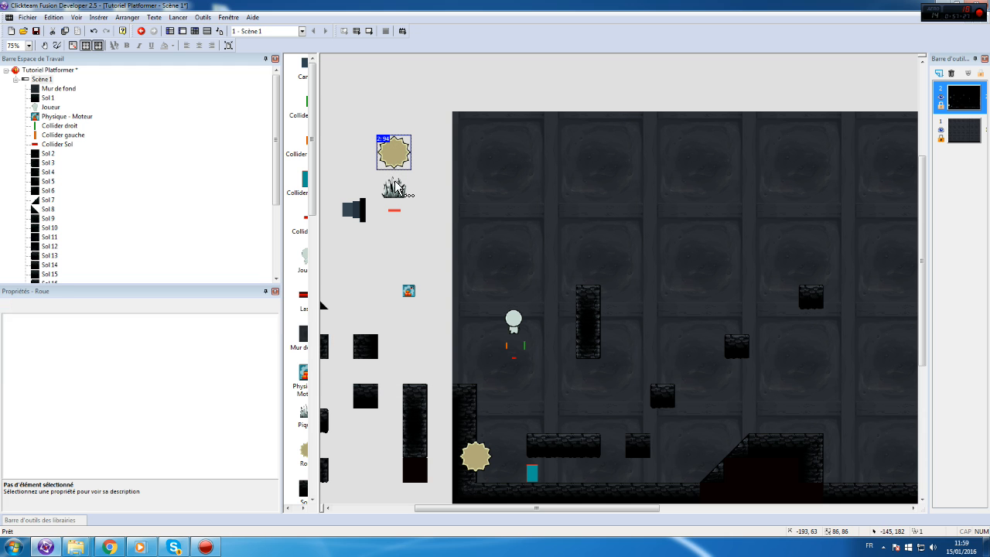
double_click(394, 190)
left_click(345, 327)
left_click(531, 361, "shift")
key("Delete")
key("Return")
- Delete all images of Piques' Course animation and save the object
left_click(349, 335)
left_click(483, 325)
left_click(537, 363, "shift")
key("Delete")
key("Return")
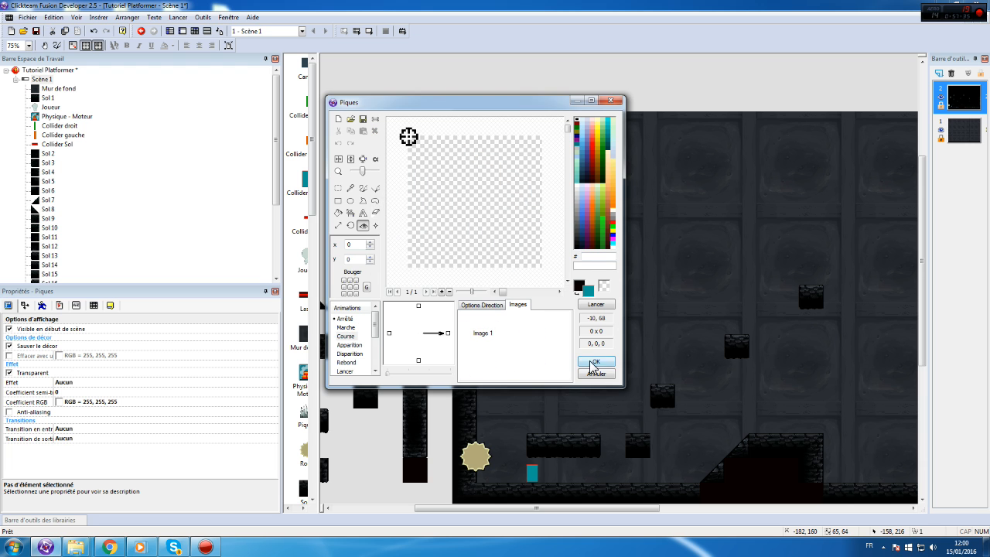
left_click(596, 361)
- Open the Laser object and delete all images of its Marche animation
double_click(395, 210)
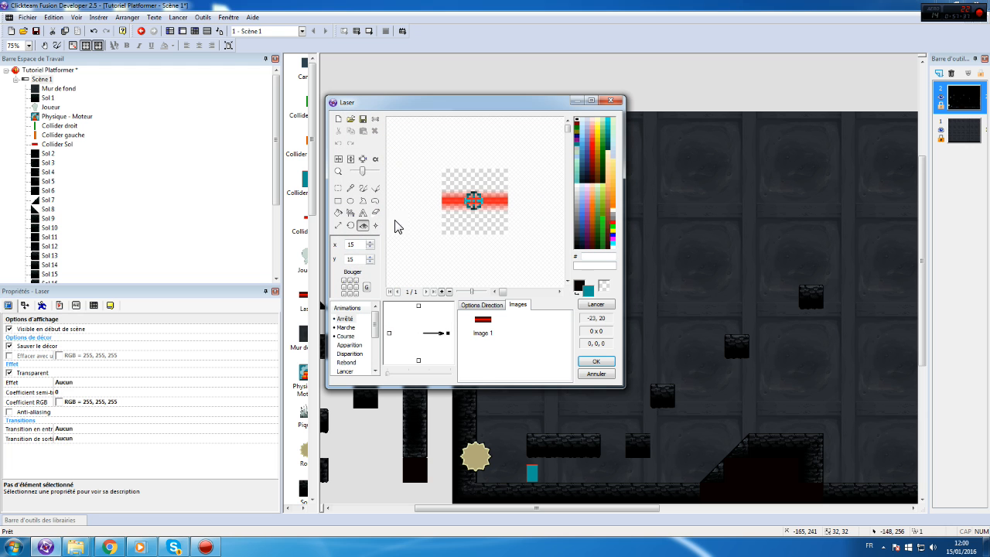
left_click(348, 328)
left_click(479, 323)
left_click(530, 364, "shift")
key("Delete")
key("Return")
- Delete all images of Laser's Course animation and save the object
left_click(345, 336)
left_click(481, 324)
left_click(531, 362, "shift")
key("Delete")
key("Return")
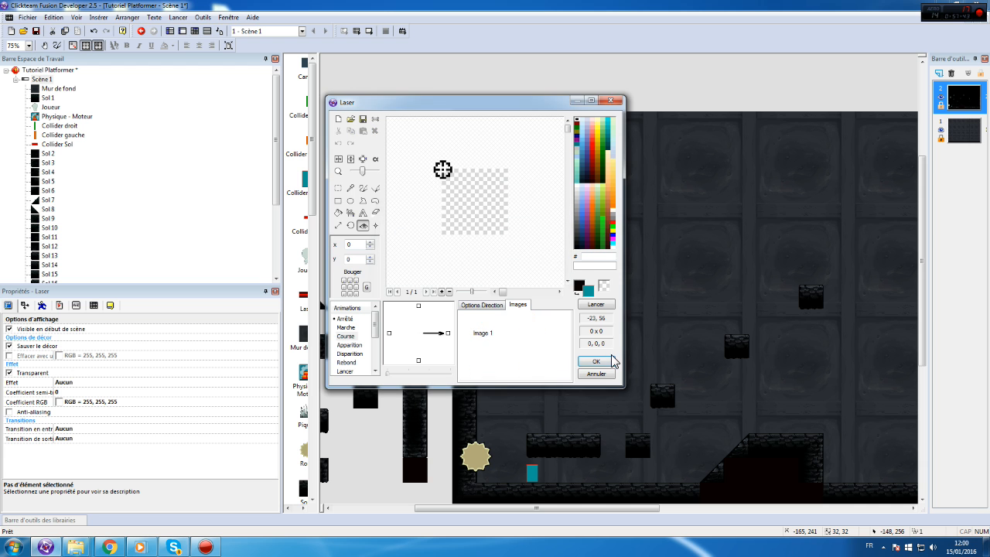
left_click(596, 361)
- Import saw_small_2 from the saw folder in traps into Roue's Marche animation, with Point chaud and Point d'action set to Centrer
double_click(401, 160)
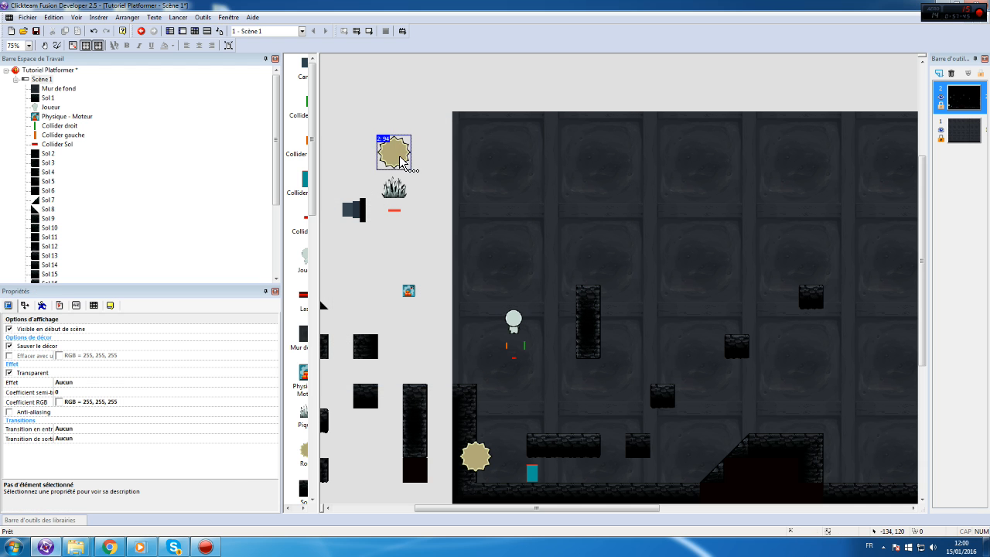
left_click(345, 334)
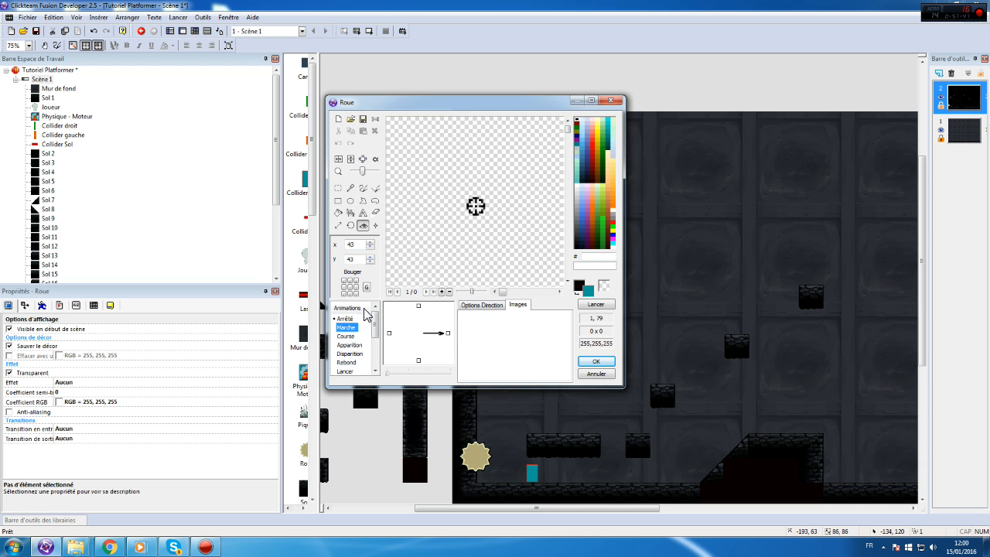
left_click(350, 119)
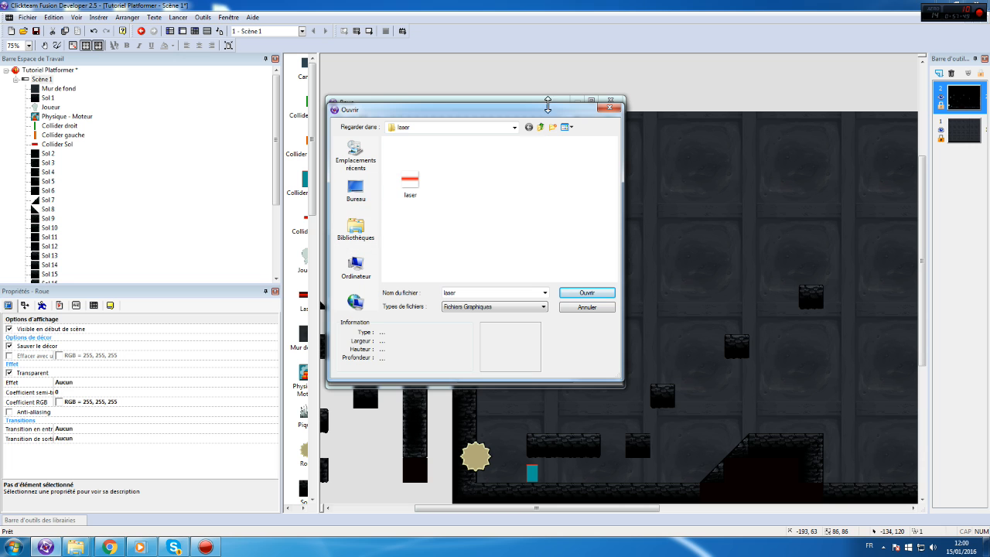
left_click(540, 127)
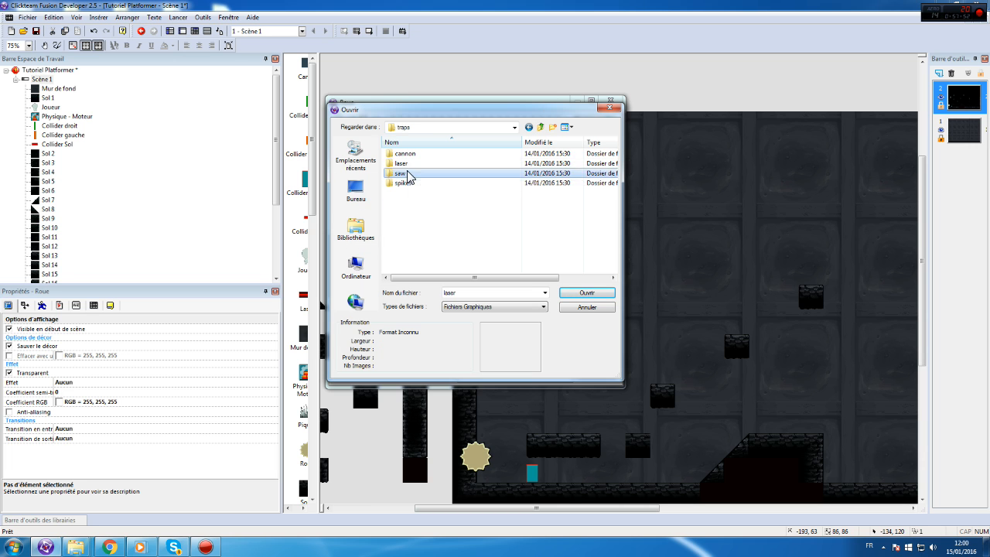
double_click(405, 173)
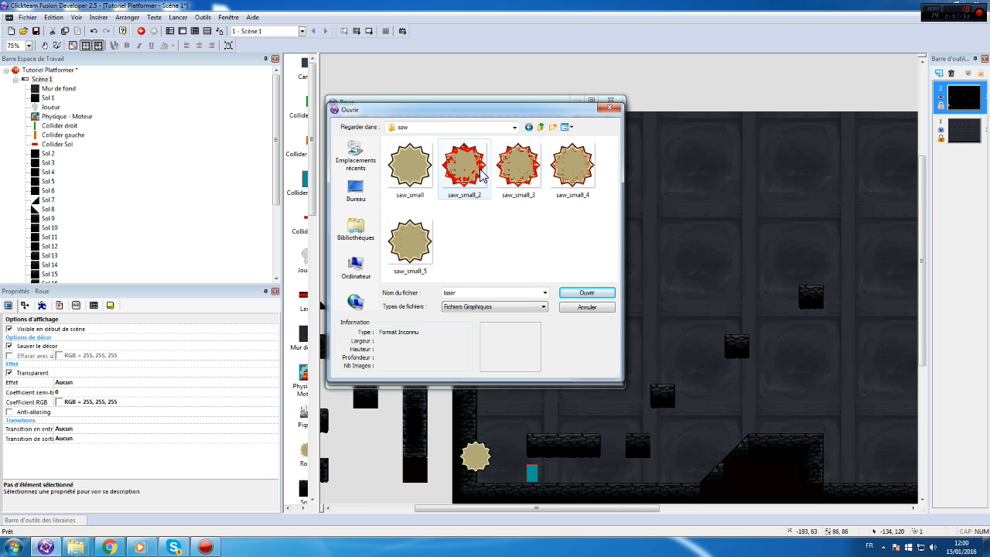
left_click(468, 172)
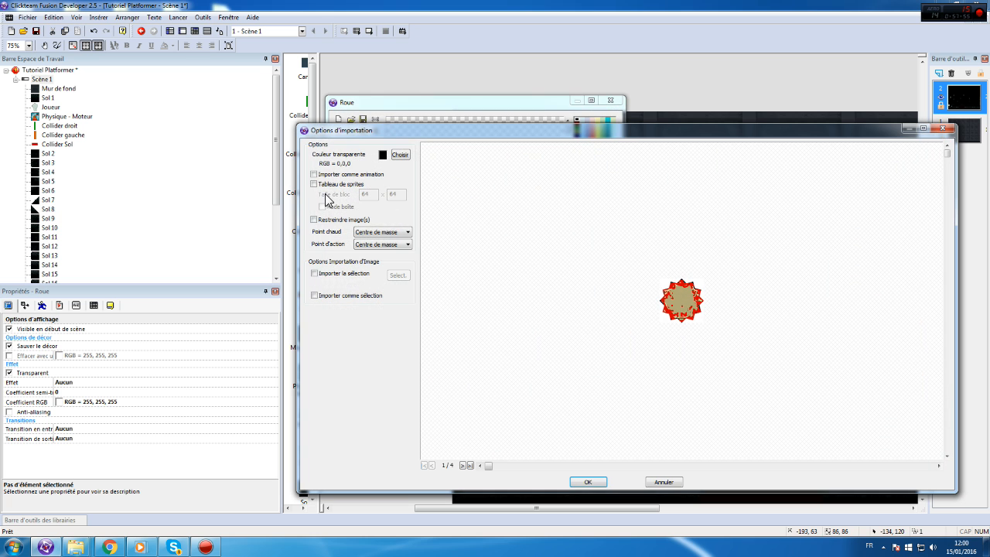
left_click(394, 233)
left_click(371, 276)
left_click(387, 245)
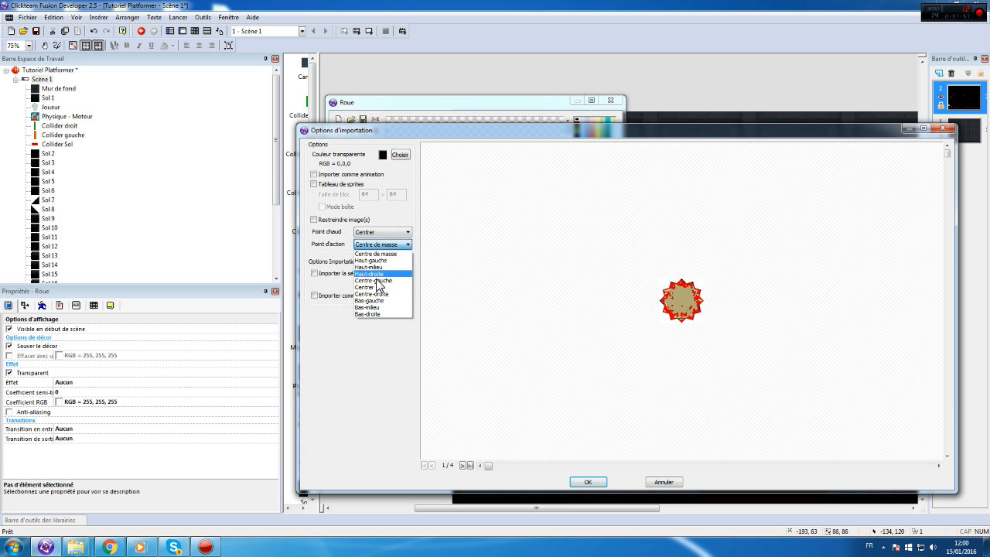
left_click(367, 288)
left_click(586, 481)
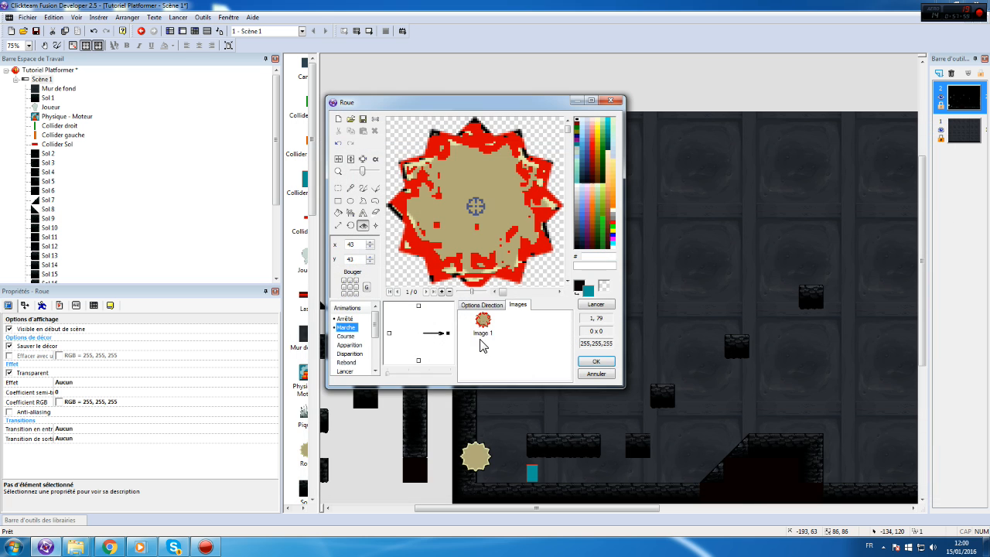
- Import three images starting from saw_small_3 as Roue's Course animation, replacing its current image, with Point chaud and Point d'action set to Centrer
left_click(342, 336)
left_click(493, 338)
key("ctrl+v")
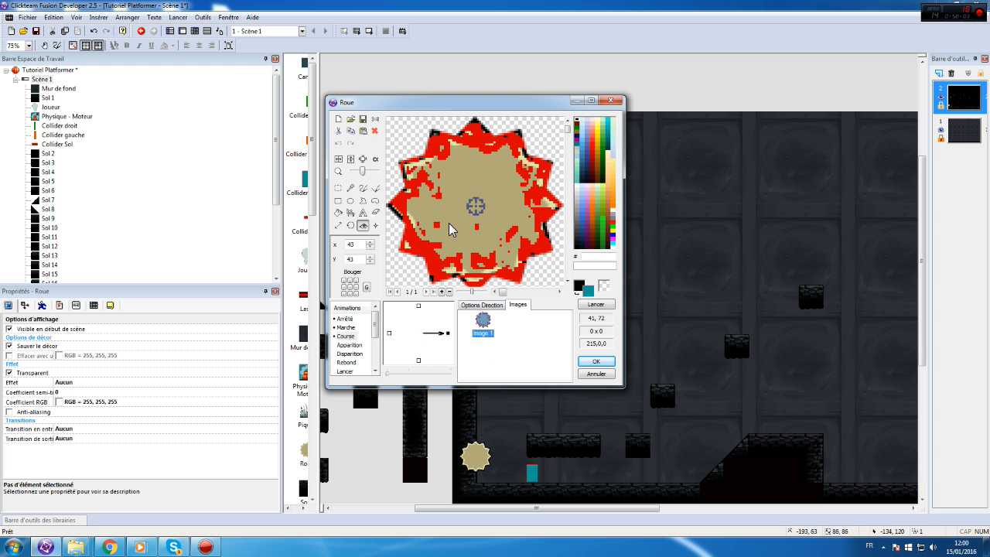
left_click(350, 119)
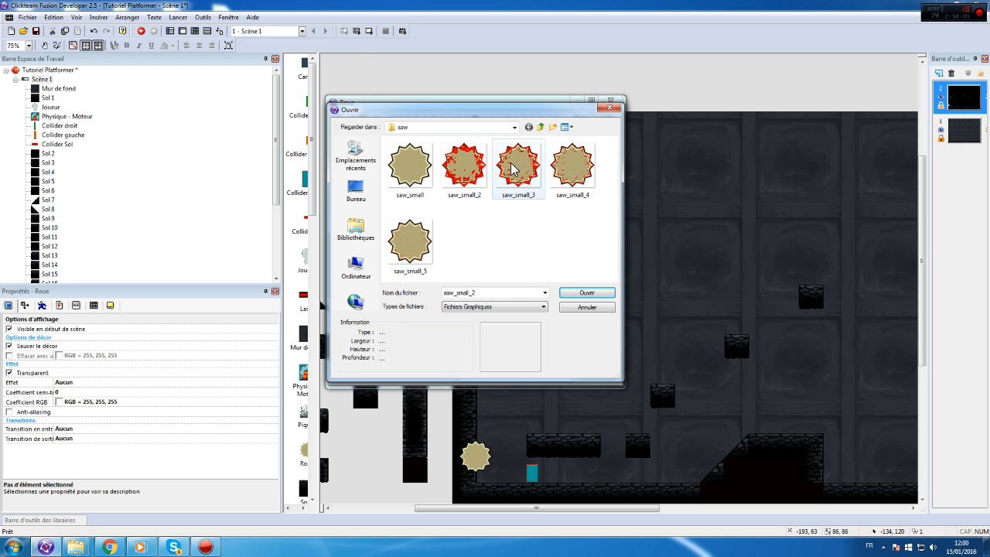
left_click(522, 178)
double_click(521, 178)
left_click(342, 174)
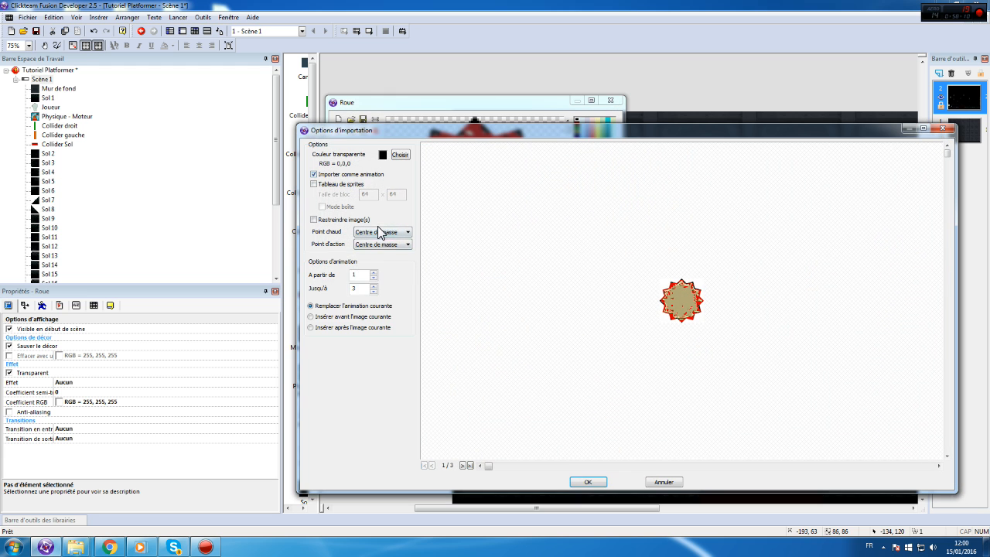
left_click(382, 231)
left_click(365, 274)
left_click(382, 244)
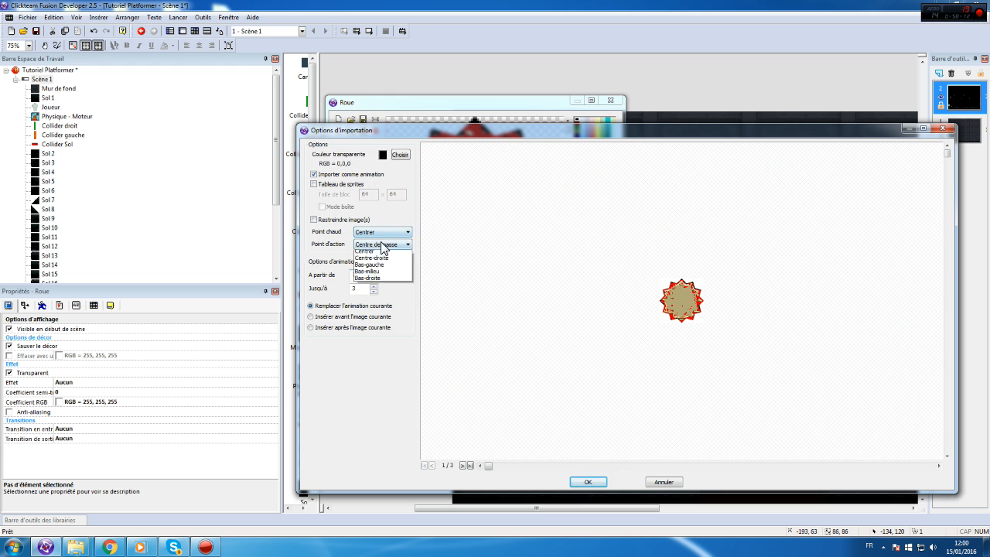
left_click(372, 287)
left_click(588, 482)
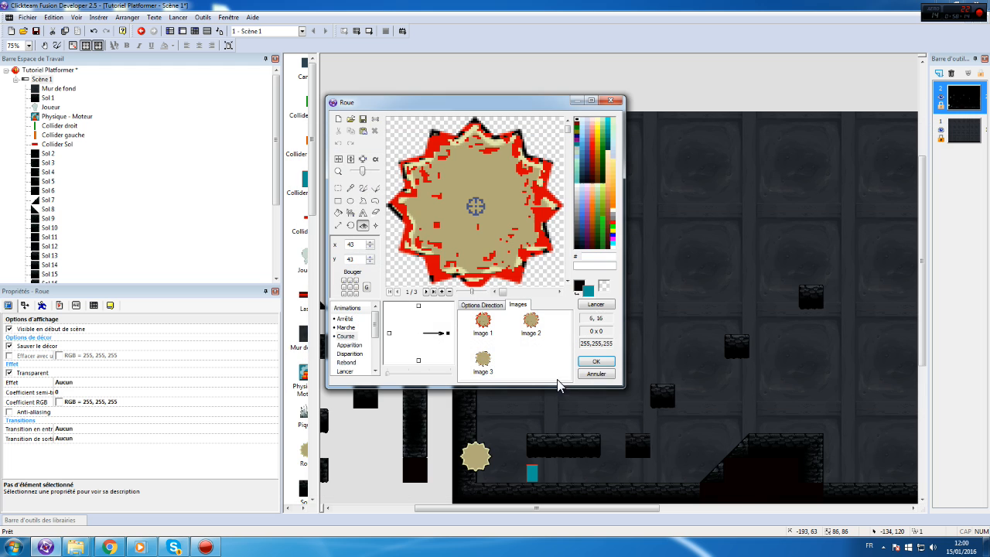
- Set the minimum and maximum speed of Roue's Marche animation to 0
left_click(494, 307)
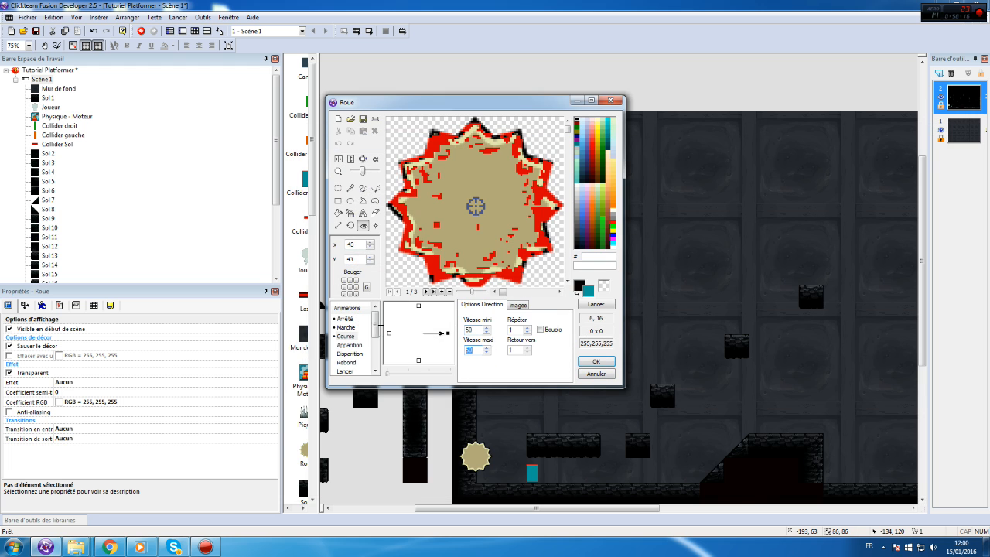
type("8")
left_click(346, 334)
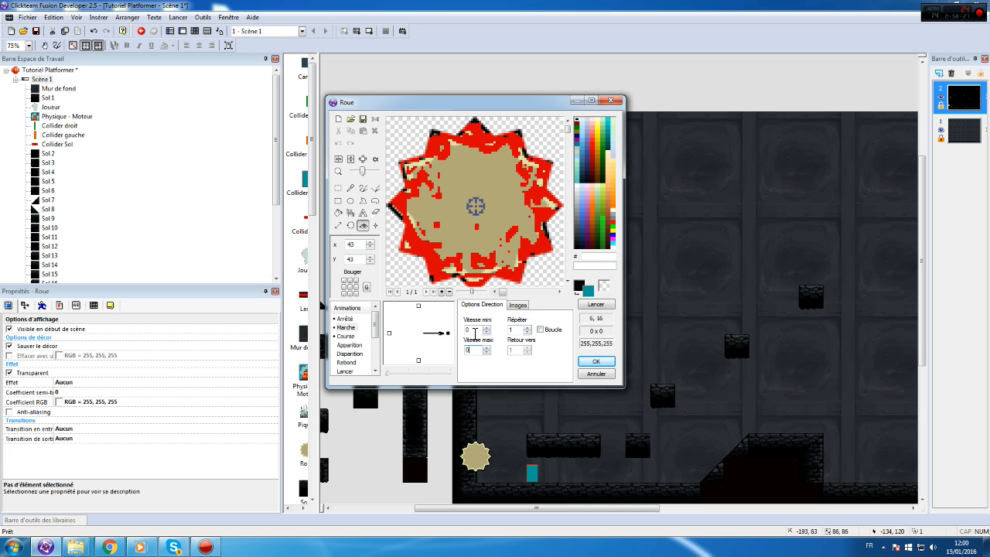
- Turn on looping for the wheel's bloodied animation, check the Arrêté animation's image and accept the animation edits
left_click(541, 330)
left_click(517, 304)
left_click(345, 319)
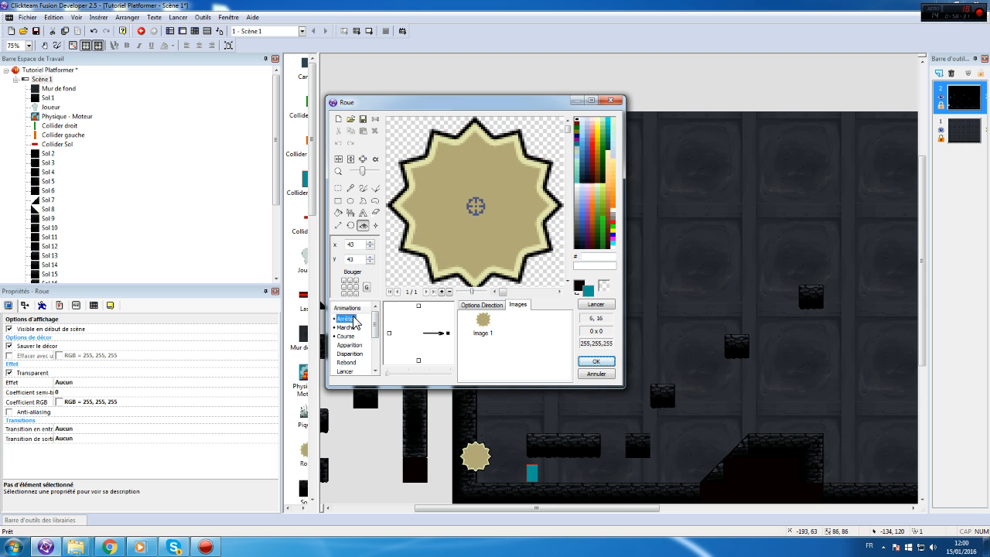
left_click(596, 361)
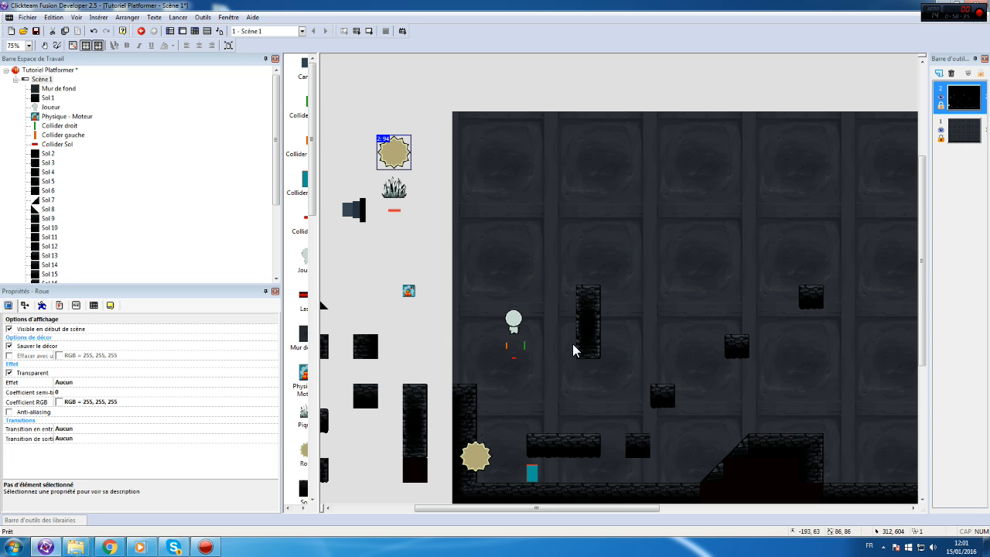
- Add a modifiable value named "Roue ensanglante" to the wheel in the scene's lower corner
left_click(472, 454)
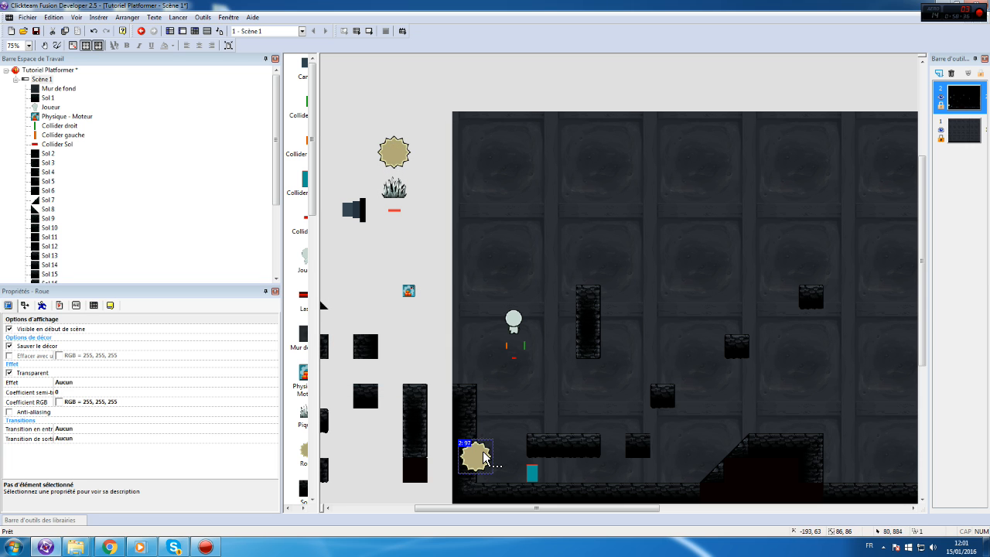
left_click(75, 305)
left_click(60, 343)
left_click(34, 337)
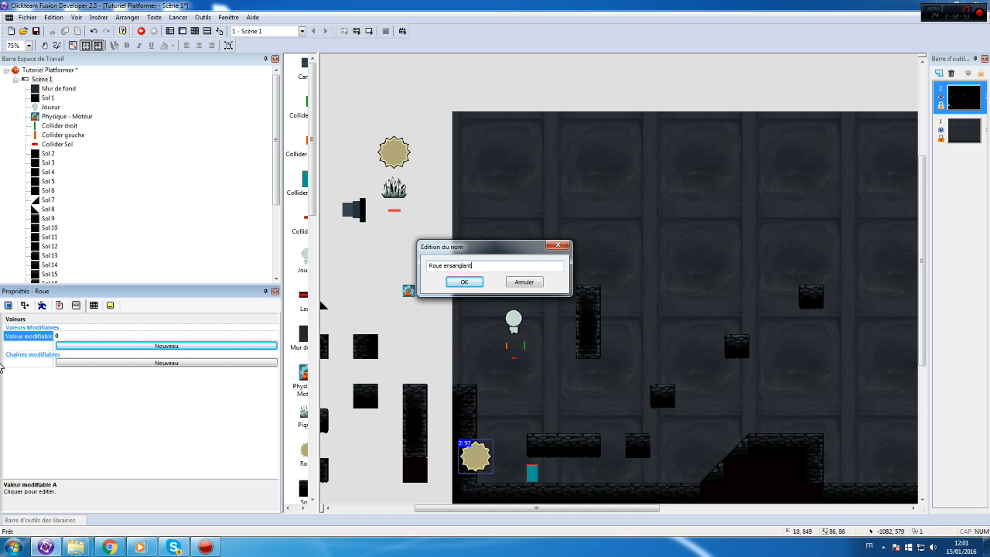
key("Return")
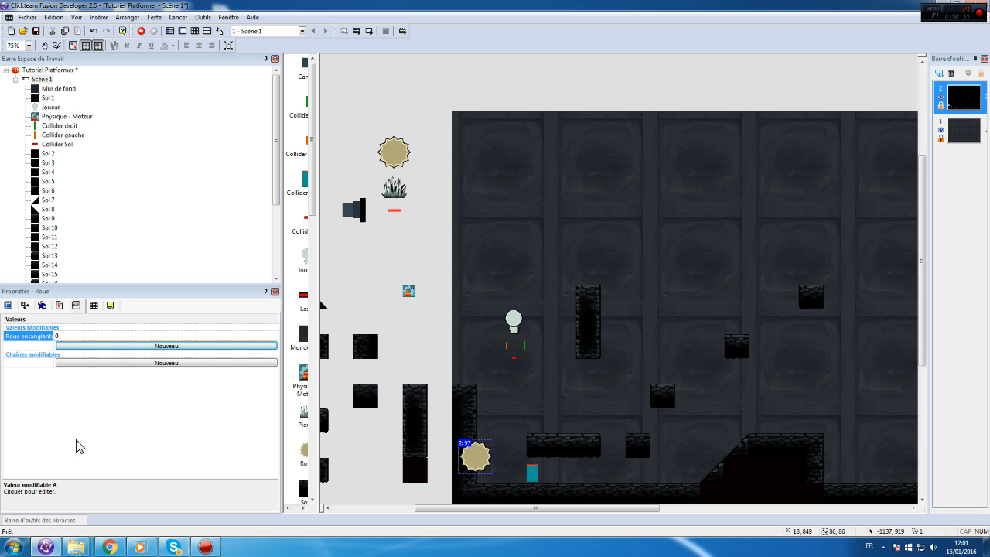
left_click(29, 336)
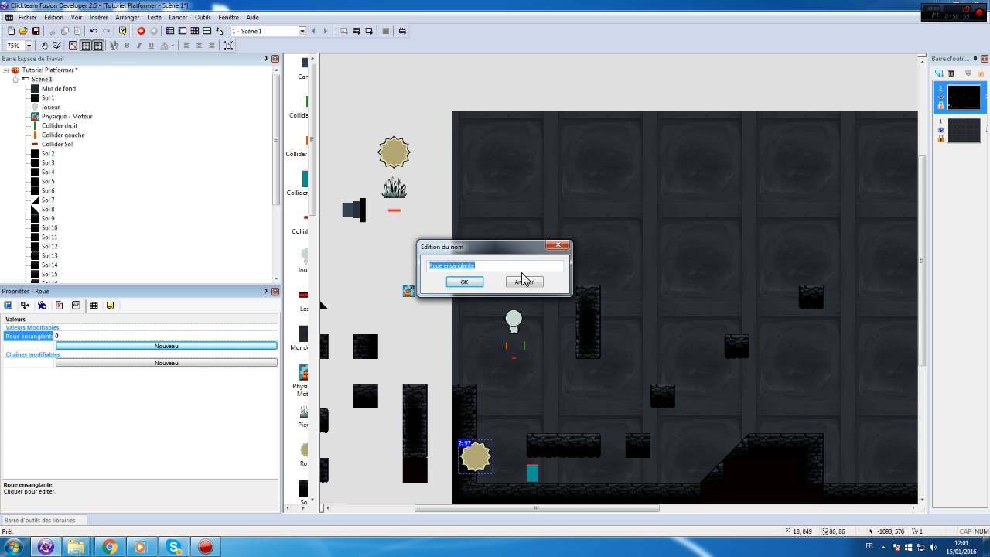
left_click(462, 281)
left_click(93, 345)
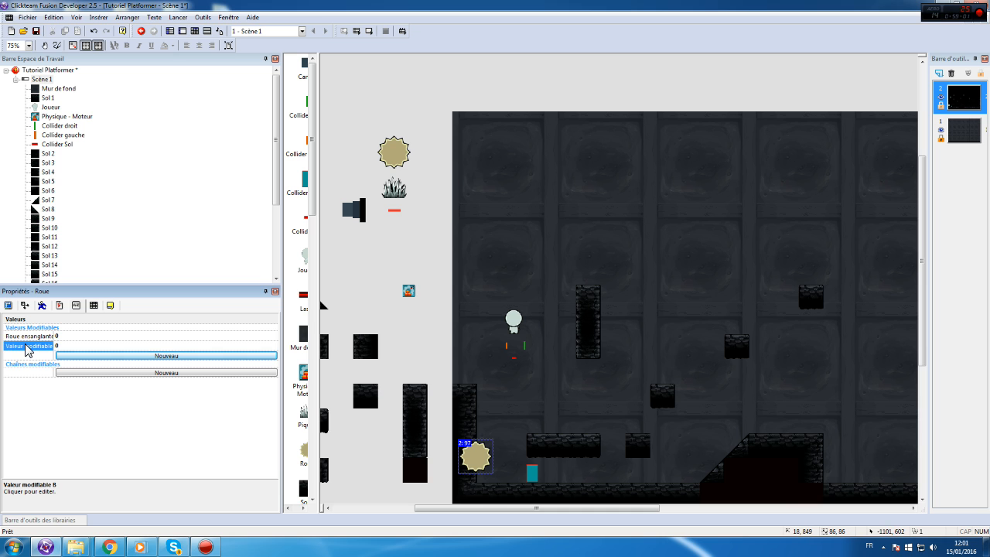
left_click(26, 346)
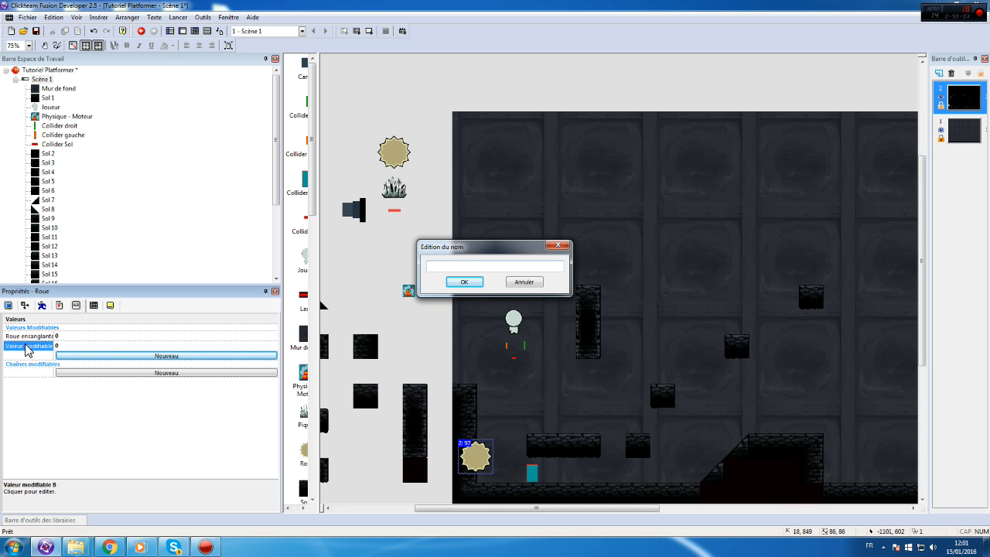
left_click(524, 283)
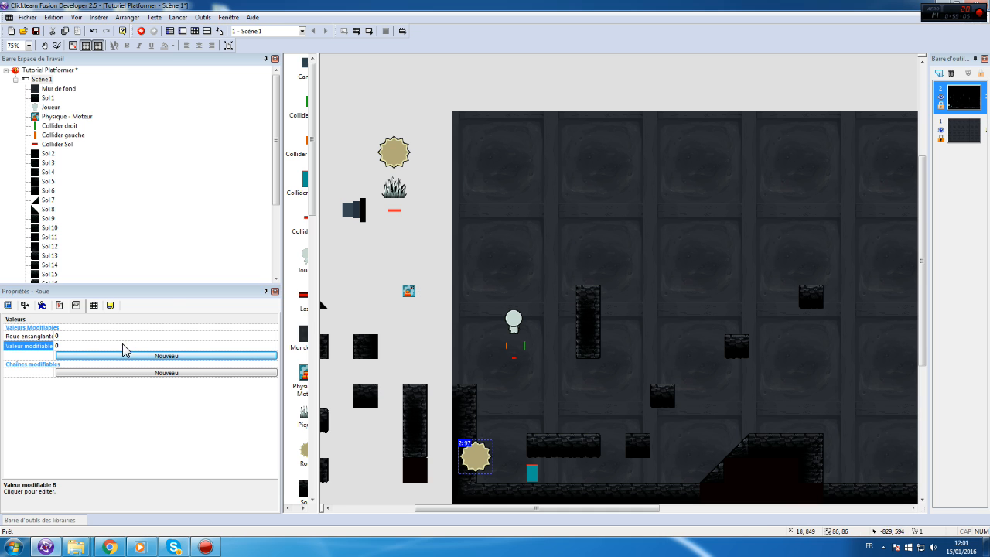
right_click(38, 347)
left_click(66, 408)
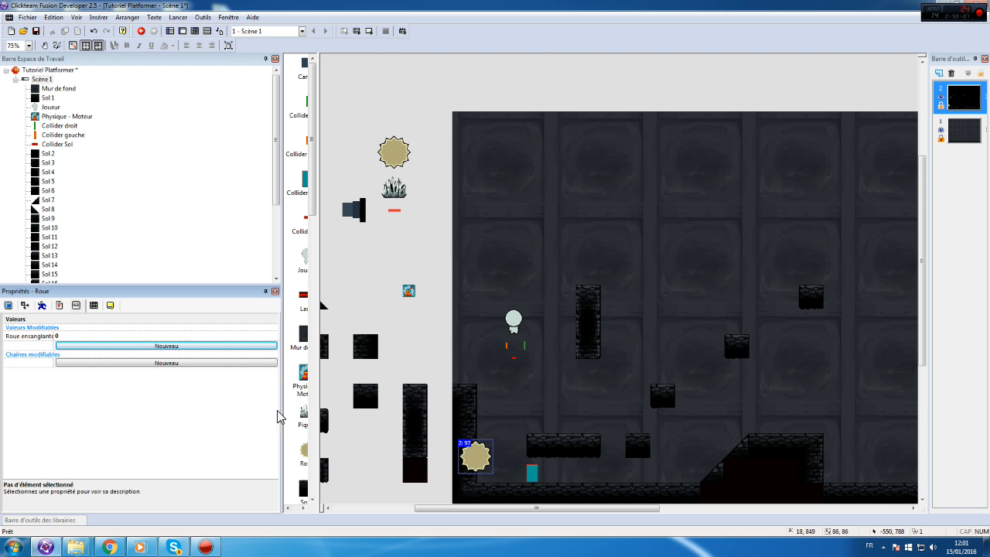
- In the event editor, add an event under the Roue comment testing whether the teal player collider overlaps the wheel
left_click(195, 33)
scroll(458, 407, "down", 5)
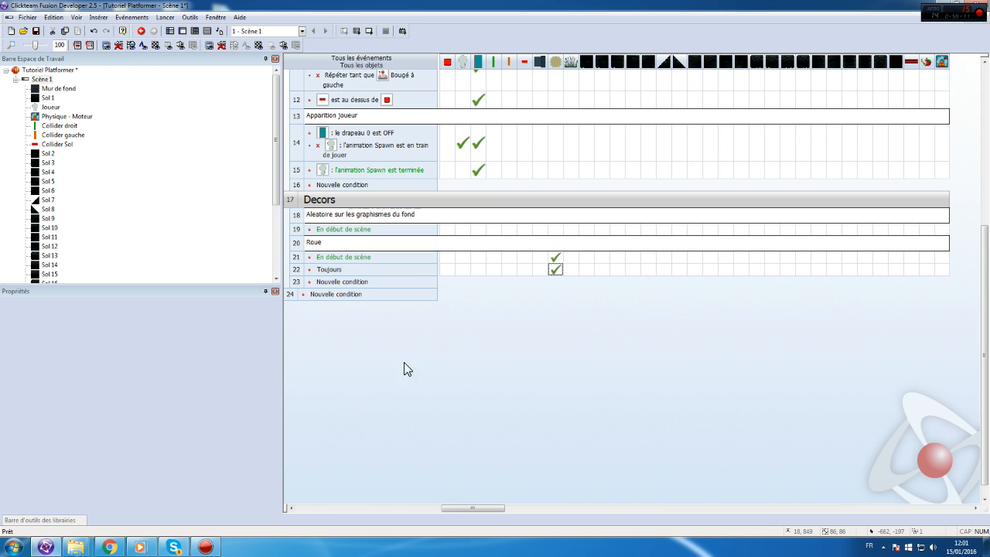
left_click(341, 281)
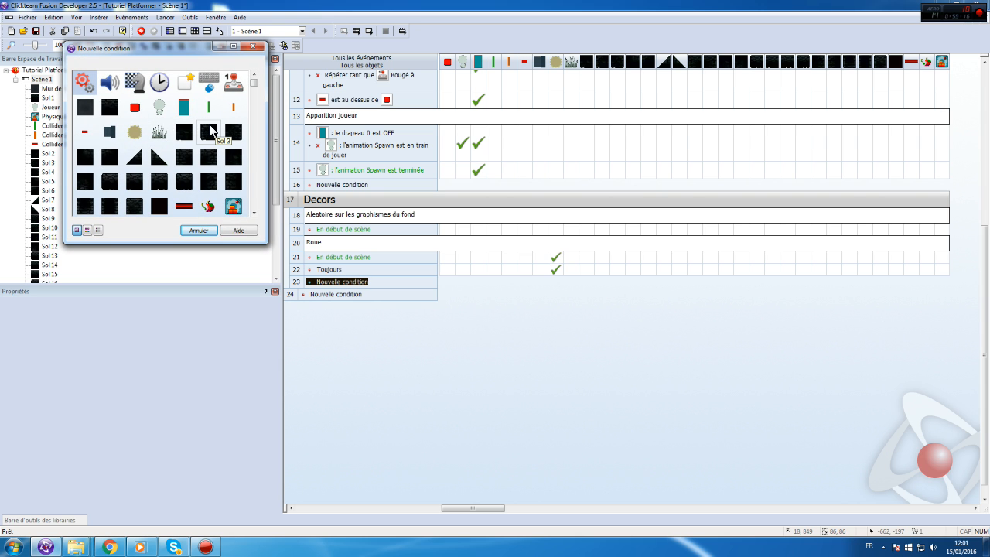
left_click(159, 106)
mouse_move(197, 117)
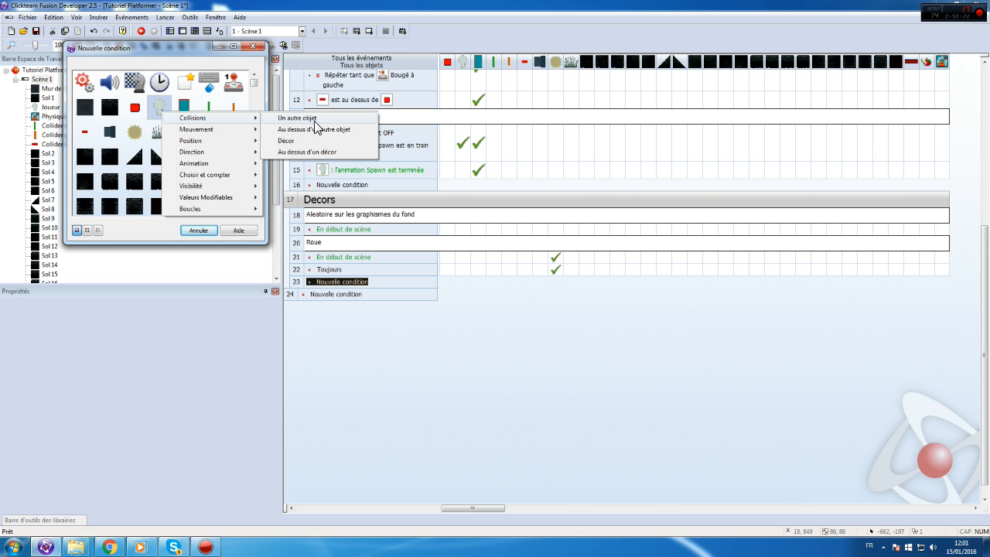
left_click(315, 130)
left_click(136, 98)
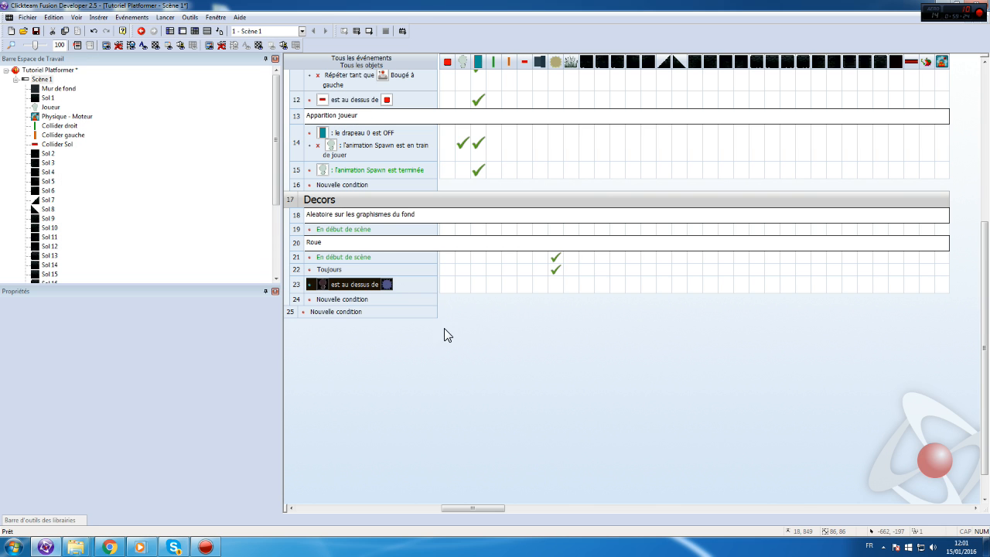
double_click(329, 285)
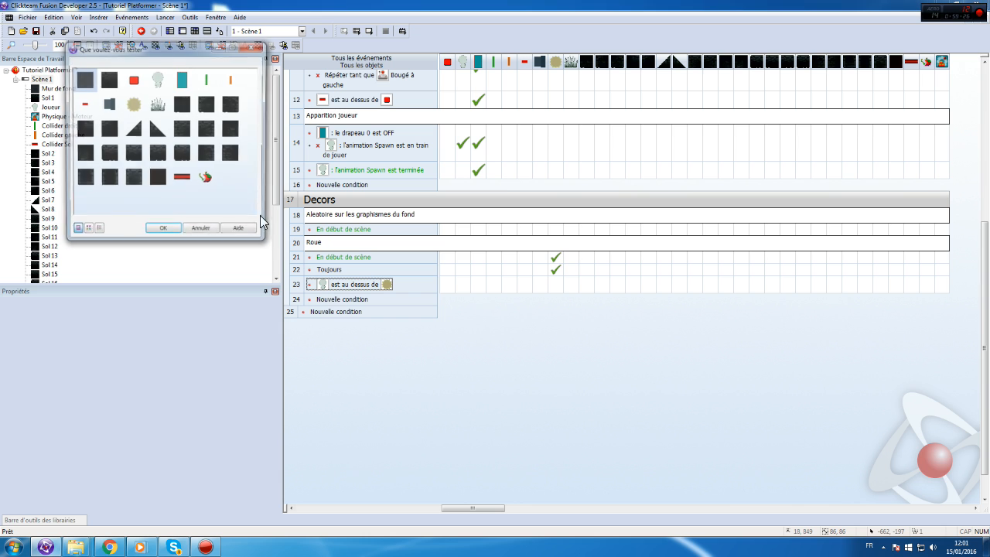
left_click(182, 80)
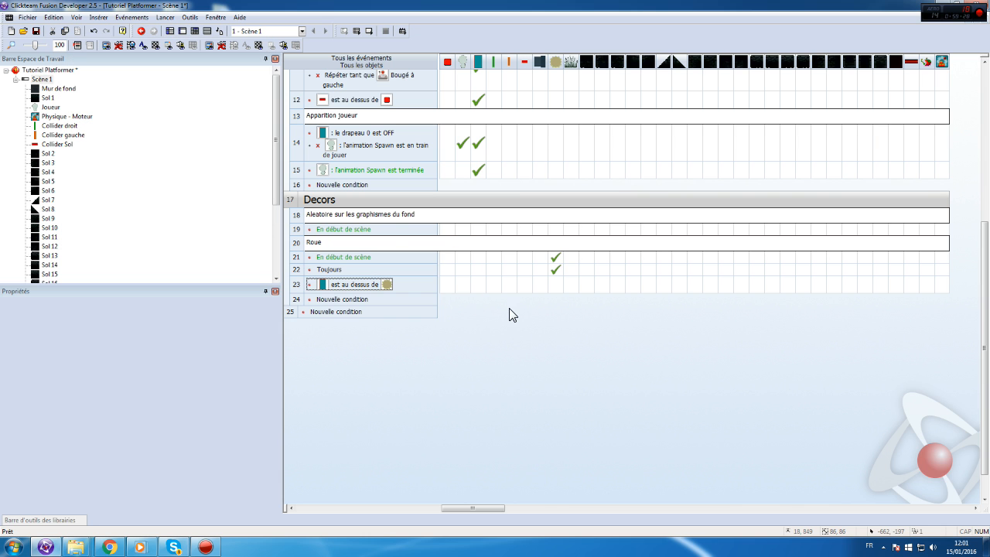
- Add a wheel action to the overlap event that sets the modifiable value Roue ensanglante to 10
left_click(552, 285)
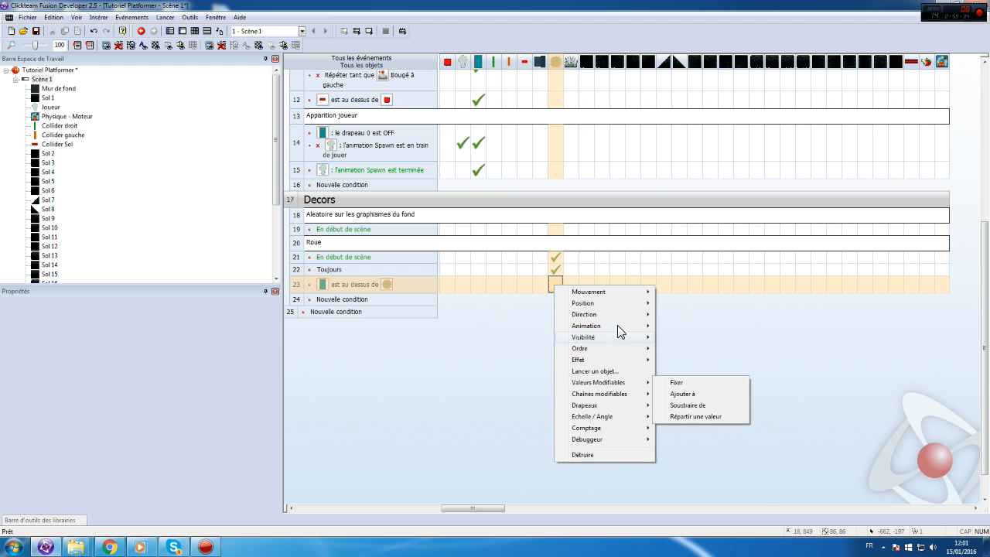
mouse_move(640, 384)
left_click(680, 383)
left_click(394, 192)
left_click(391, 194)
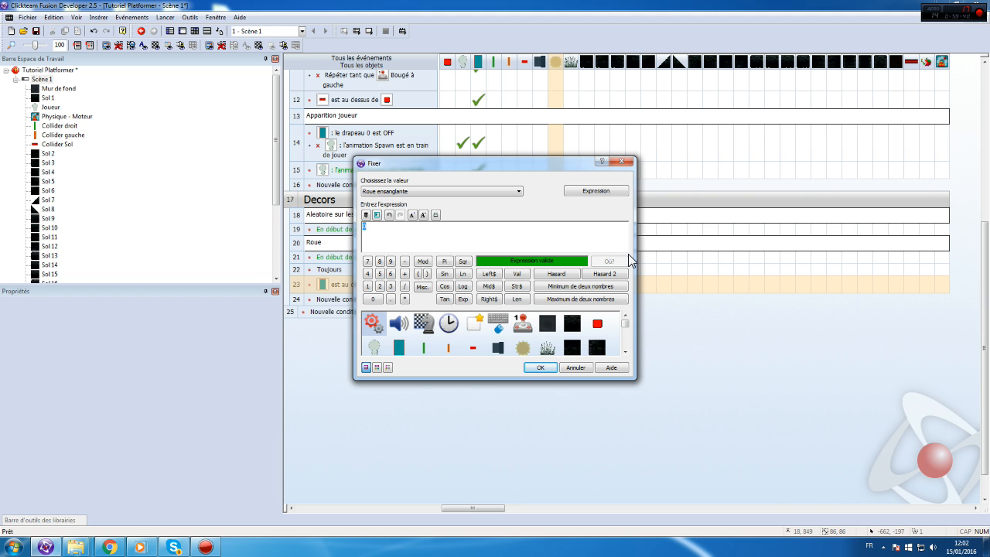
key("Return")
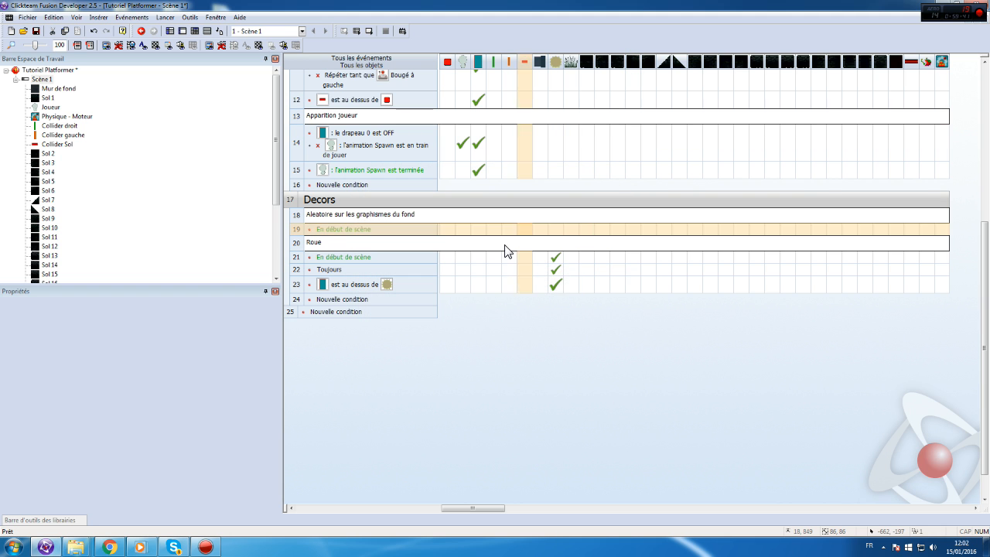
mouse_move(553, 285)
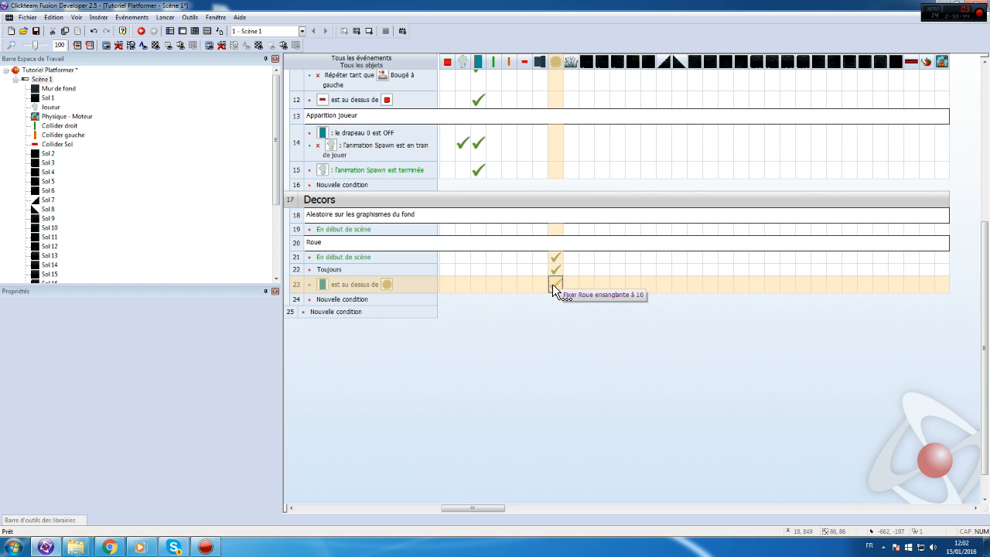
- Add a timer event below the overlap event that triggers every 1 second
double_click(340, 300)
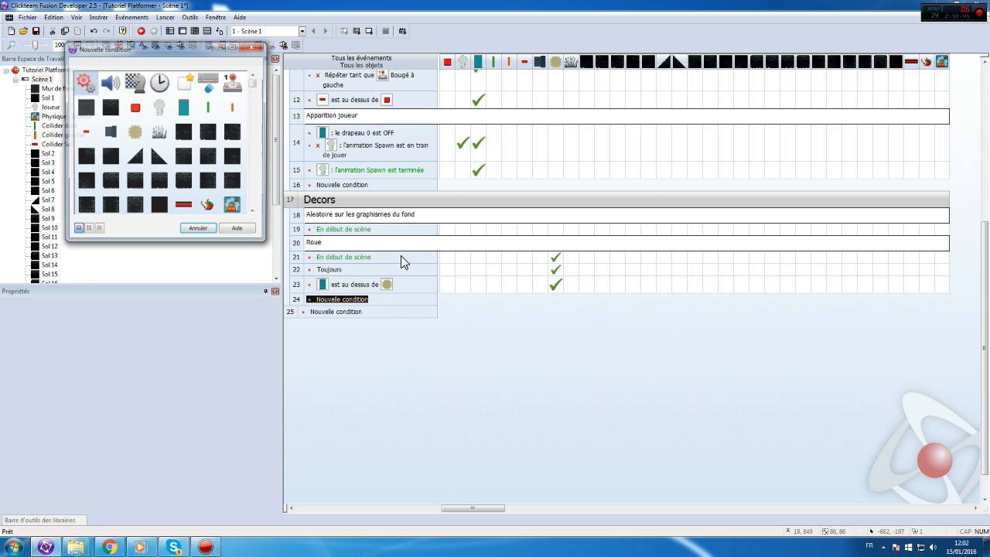
left_click(160, 82)
left_click(176, 86)
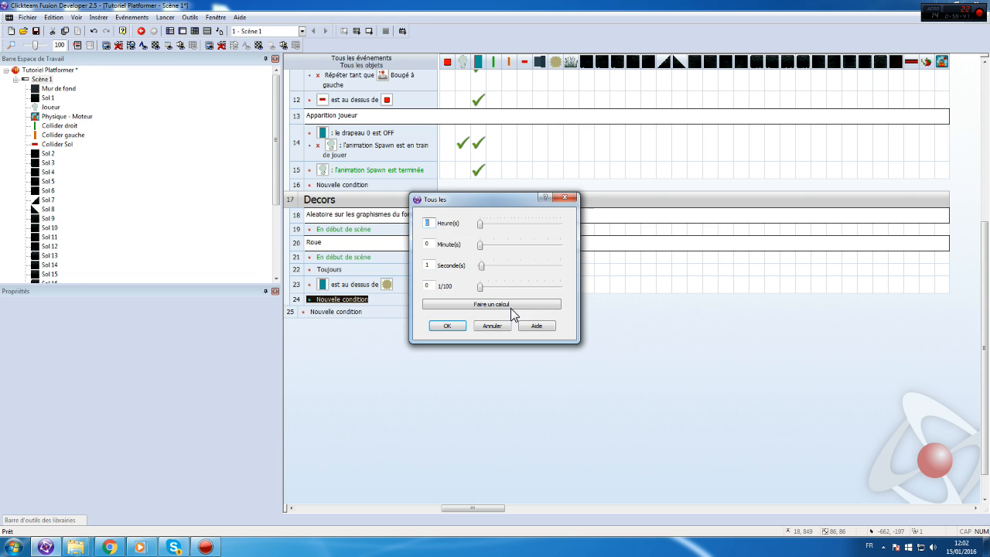
left_click(447, 325)
- Add a wheel action to the every-second event that subtracts 1 from Roue ensanglante
left_click(554, 299)
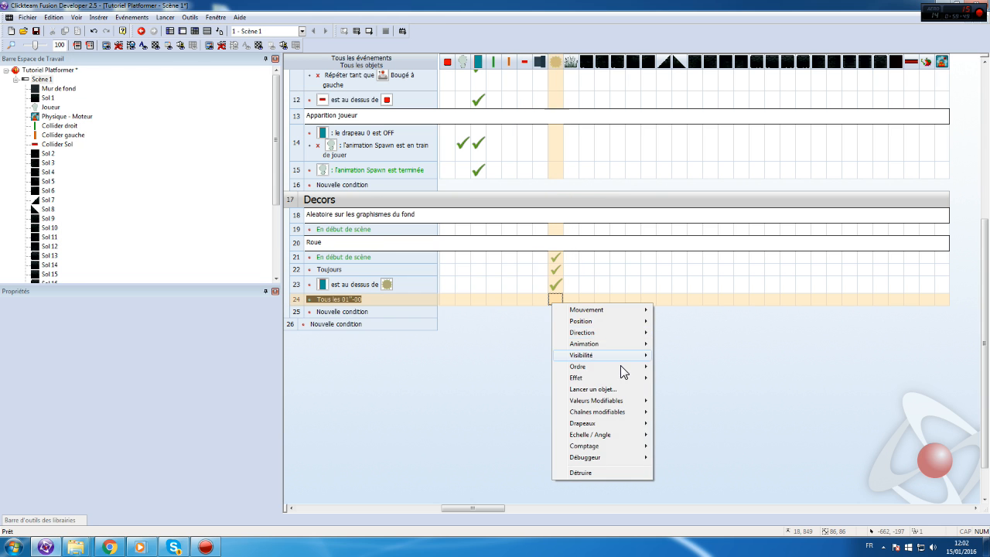
mouse_move(645, 400)
left_click(688, 423)
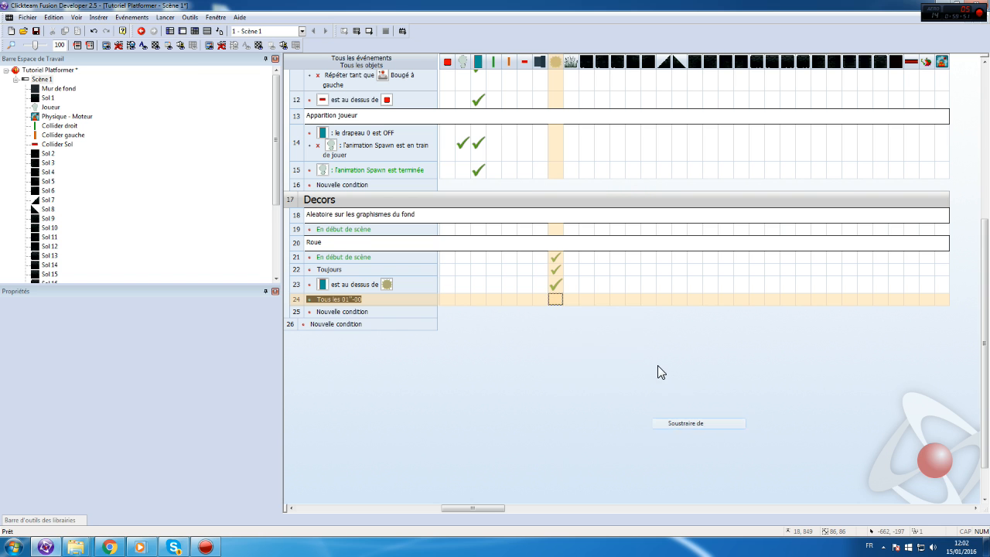
type("1")
key("Return")
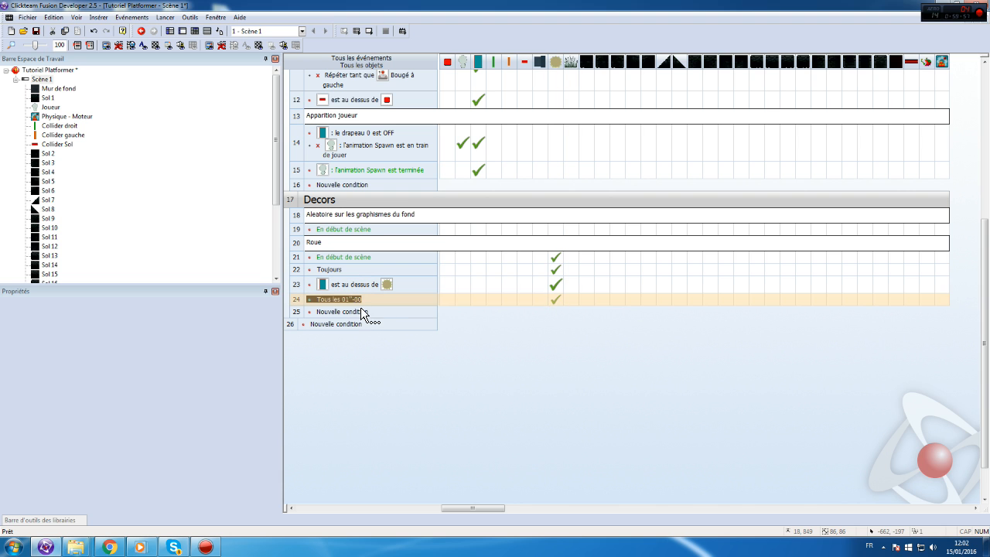
- Add a second wheel action to the overlap event that changes its animation sequence to Marche
right_click(554, 281)
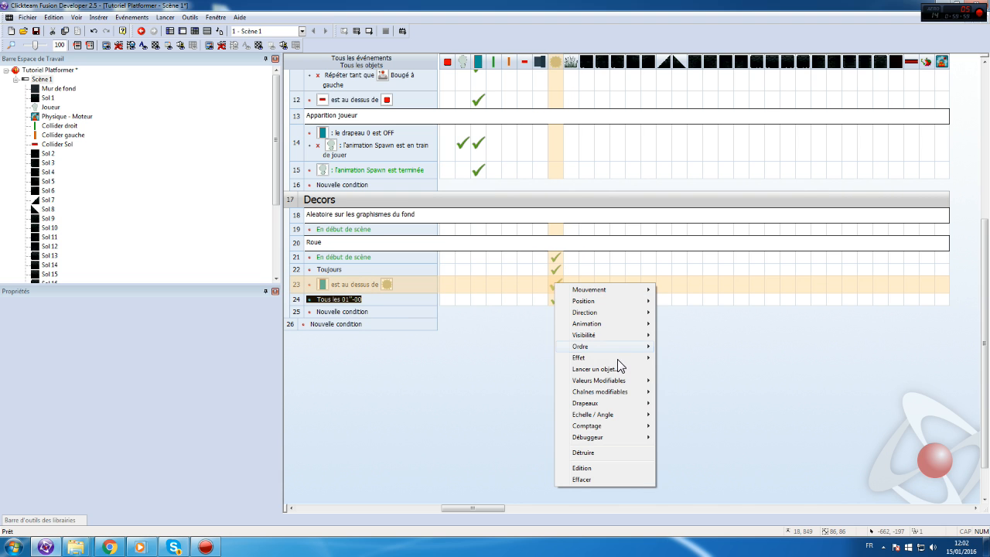
mouse_move(607, 325)
mouse_move(714, 348)
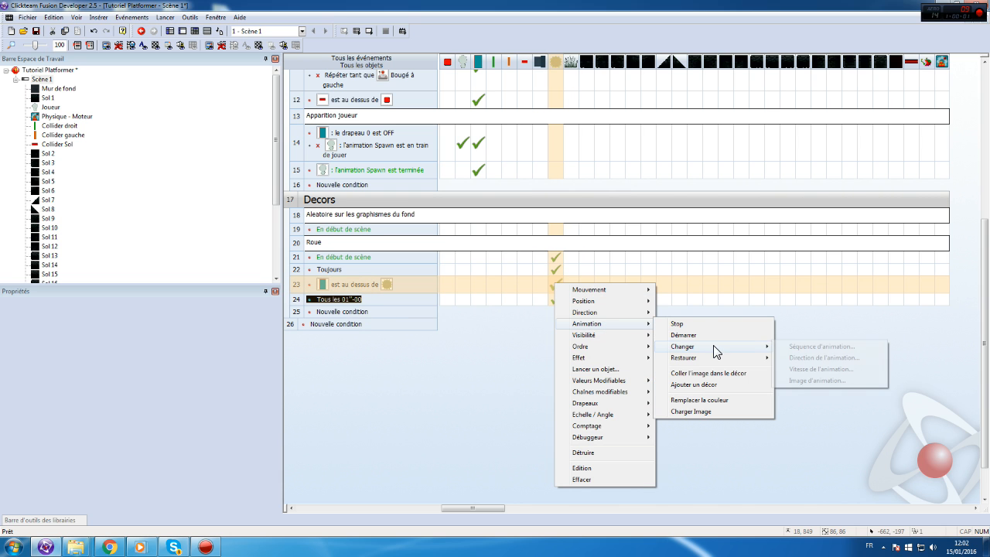
left_click(816, 348)
double_click(429, 253)
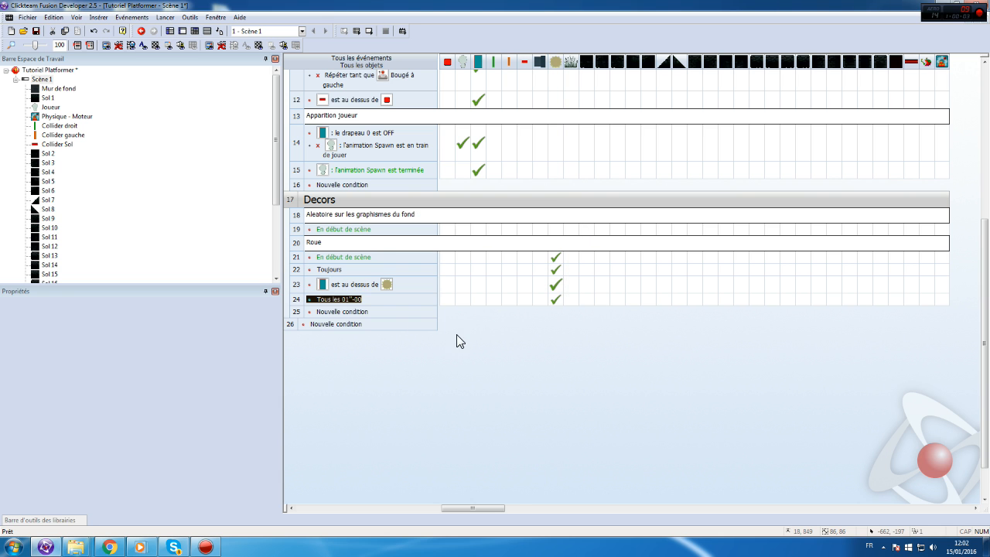
- Add an event testing whether the wheel's Roue ensanglante value is less than or equal to 0
double_click(350, 311)
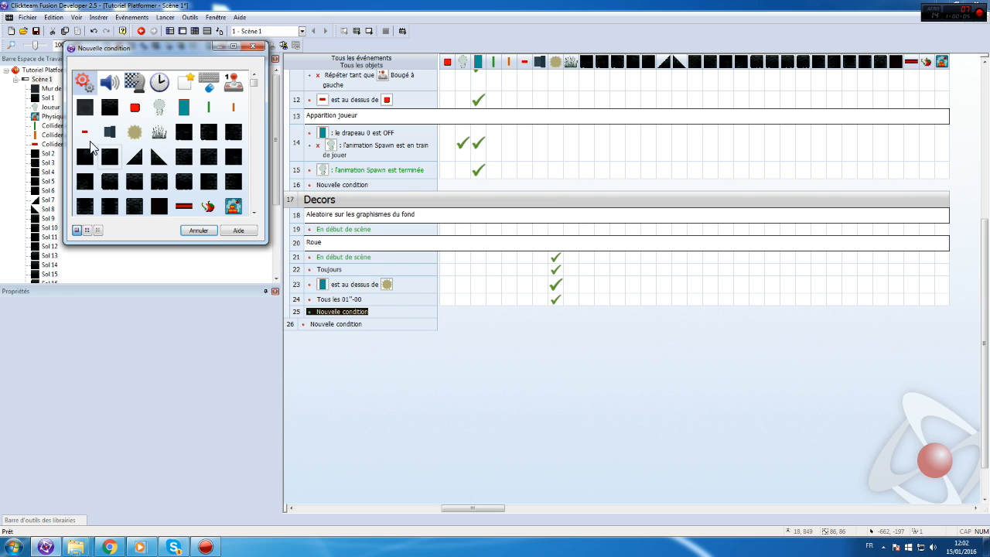
right_click(134, 132)
mouse_move(224, 216)
left_click(294, 216)
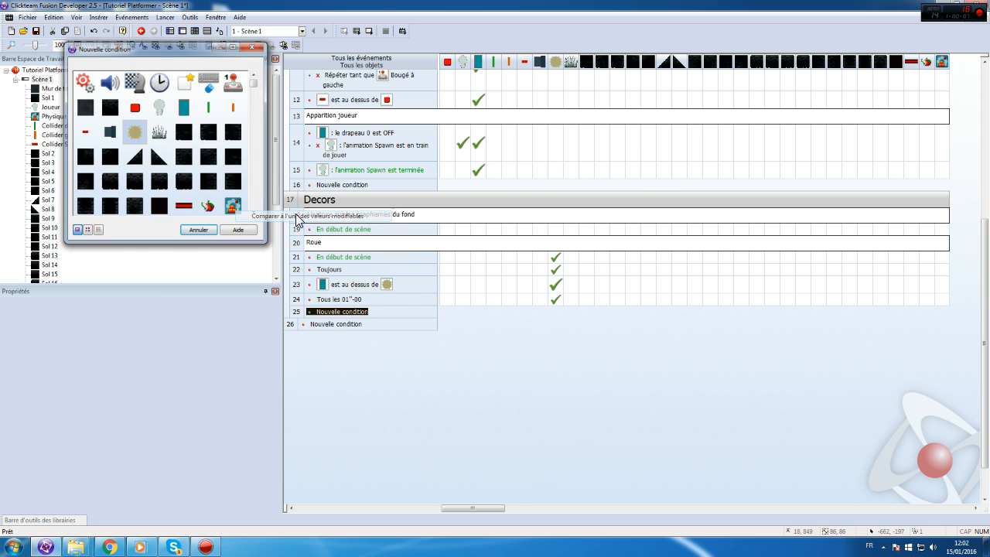
left_click(395, 179)
left_click(387, 189)
left_click(387, 202)
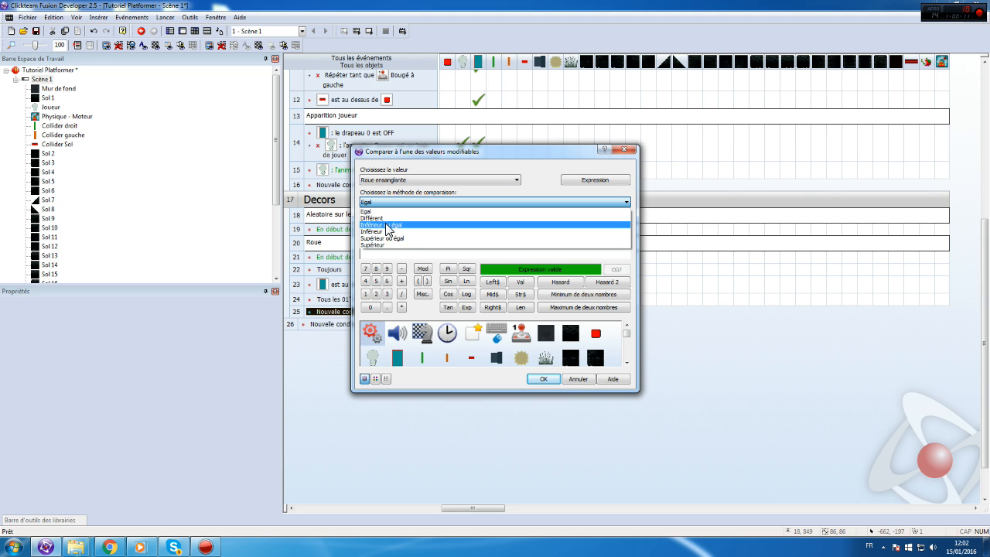
left_click(385, 224)
key("Return")
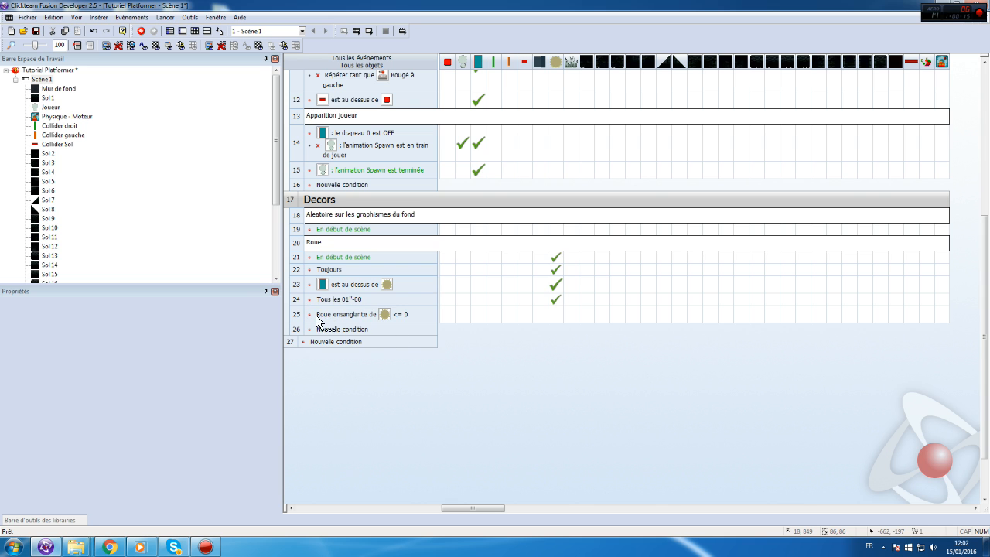
- Insert a second condition into the Roue ensanglante comparison event requiring the wheel's Marche animation to be playing
right_click(316, 315)
left_click(341, 345)
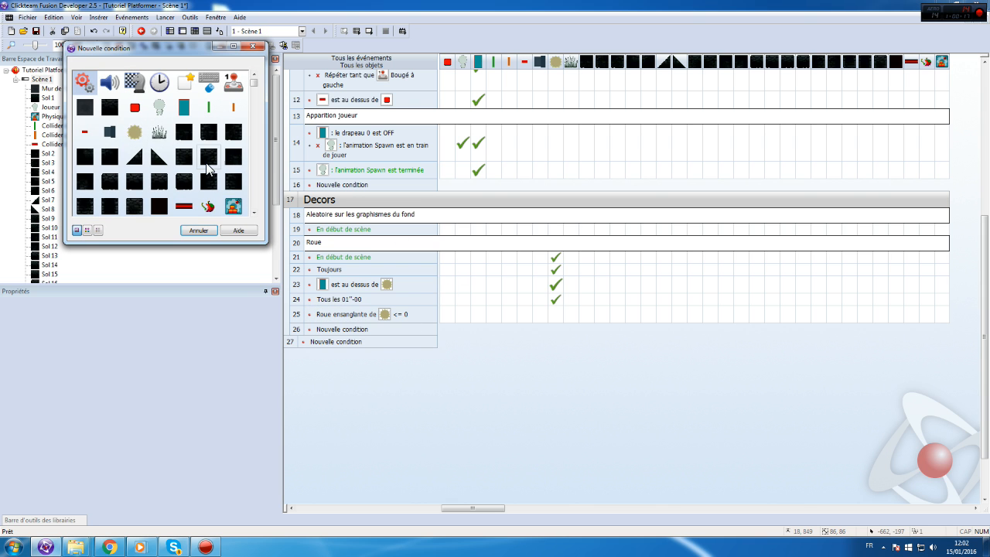
left_click(134, 130)
mouse_move(218, 179)
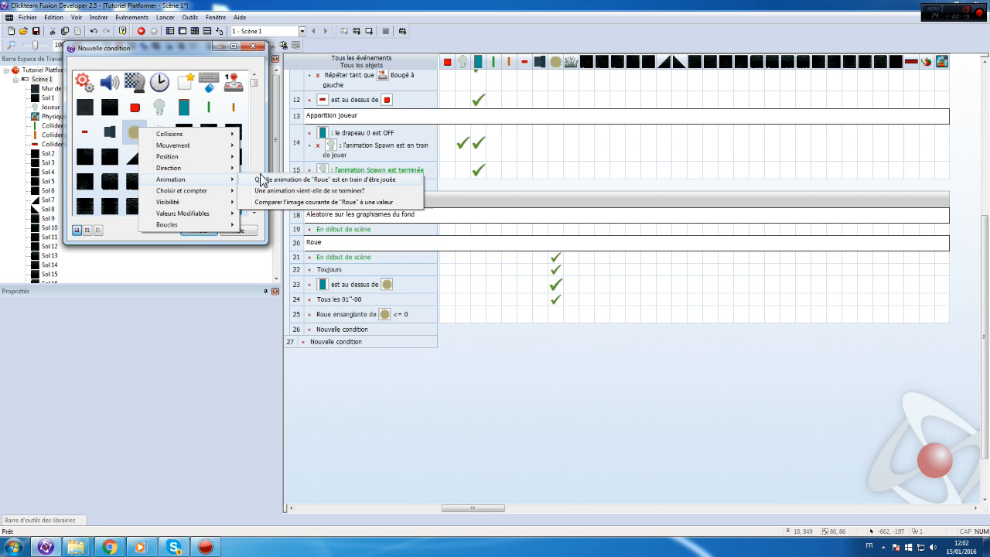
left_click(372, 178)
double_click(434, 252)
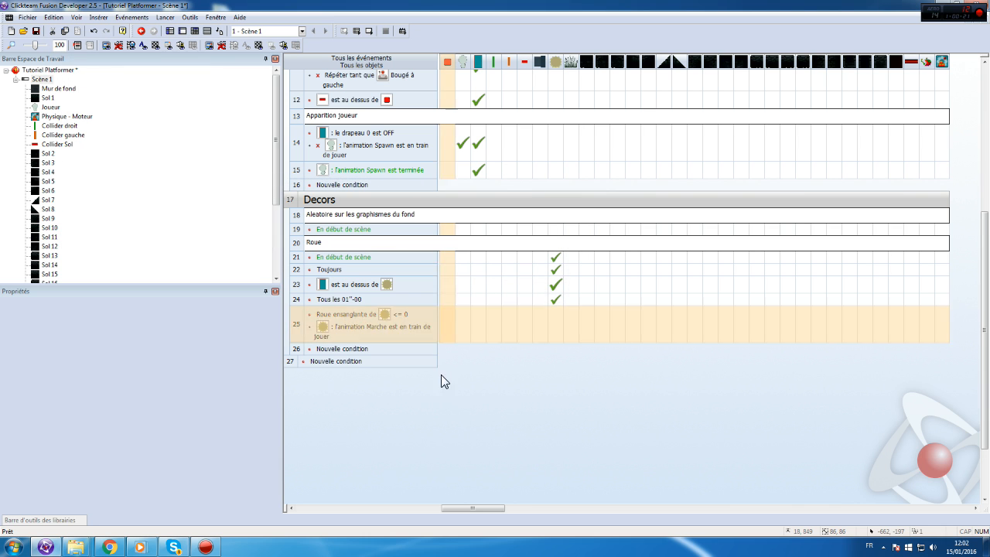
- Add a wheel action to the Roue ensanglante comparison event that changes its animation sequence to Course
left_click(556, 326)
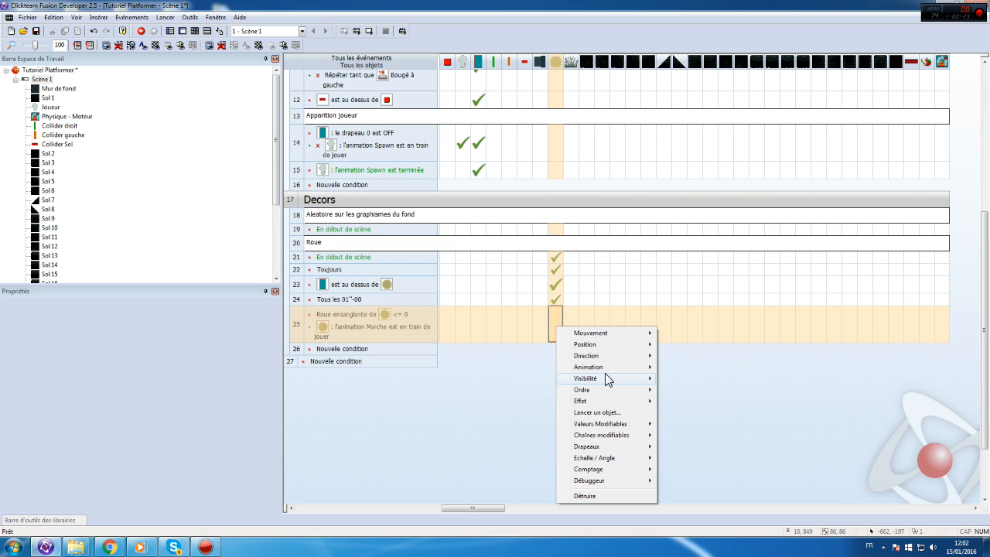
mouse_move(600, 367)
mouse_move(717, 389)
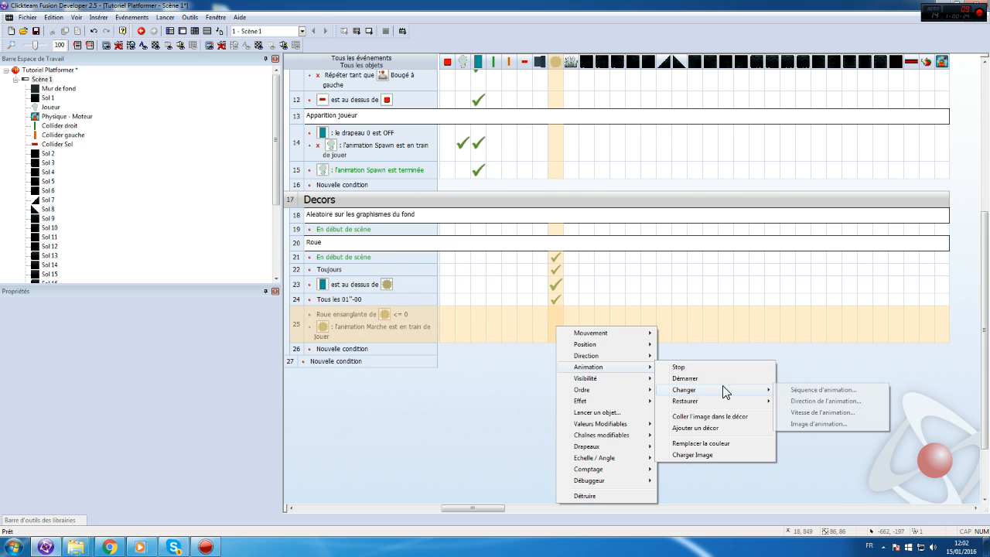
left_click(809, 391)
double_click(434, 261)
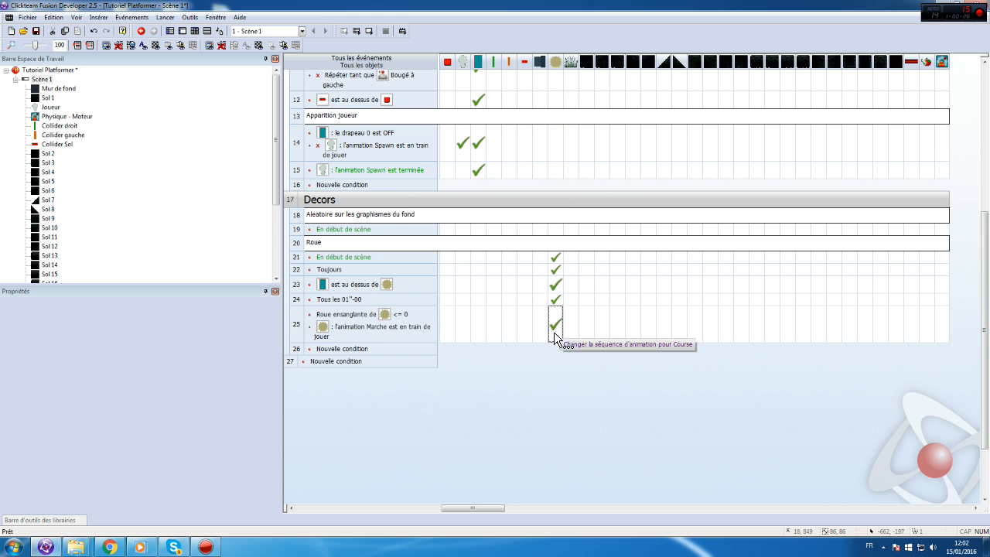
- Add an event in the Roue section that triggers when the wheel's Course animation has finished
double_click(347, 352)
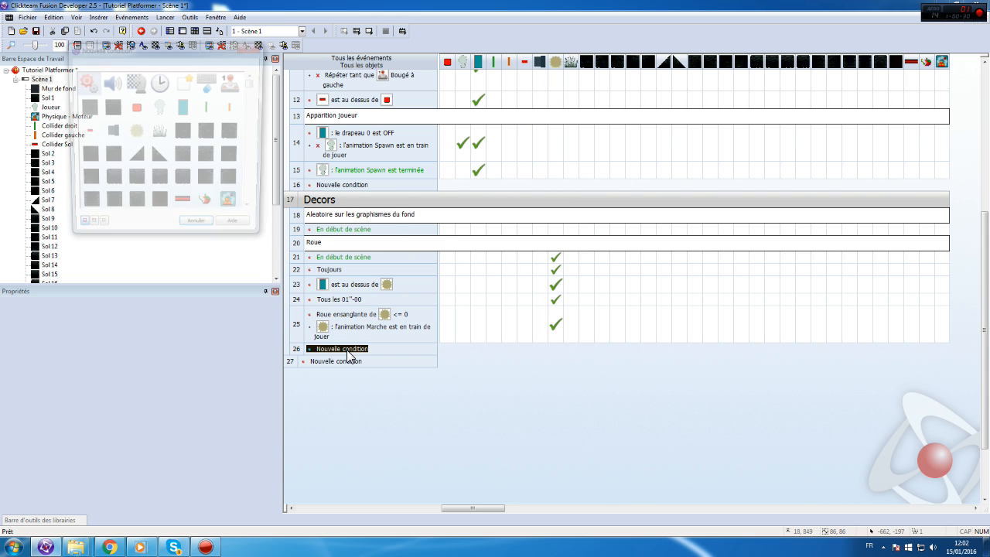
right_click(133, 125)
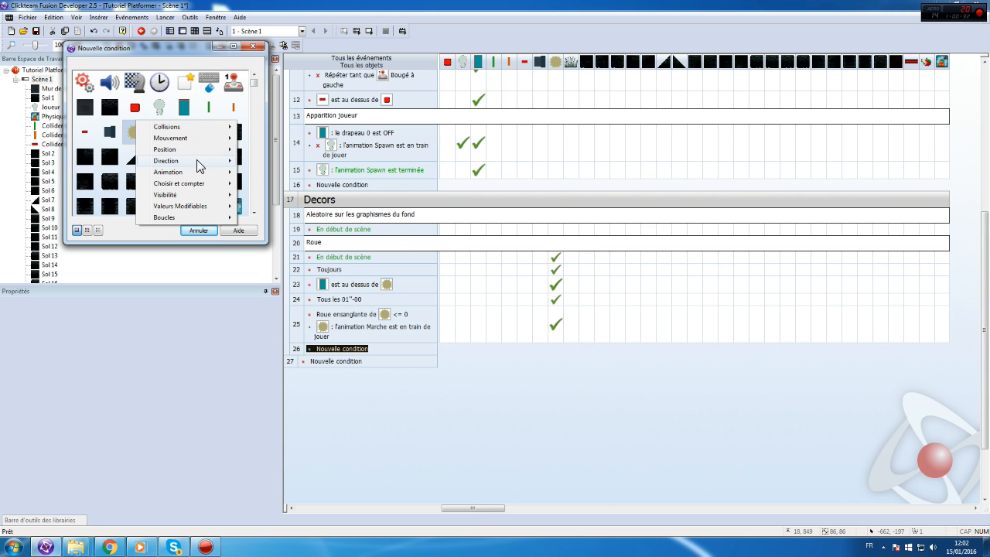
mouse_move(191, 143)
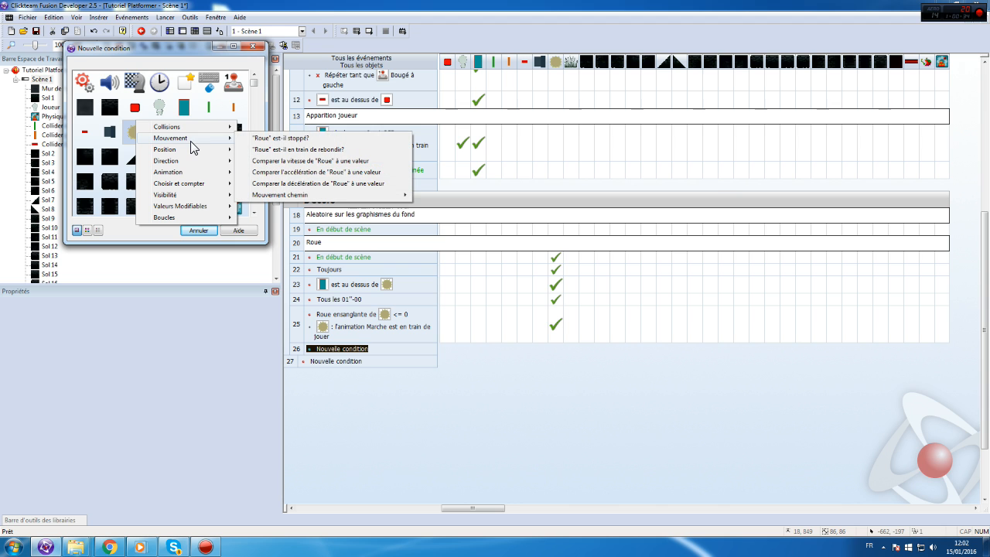
mouse_move(191, 172)
left_click(294, 184)
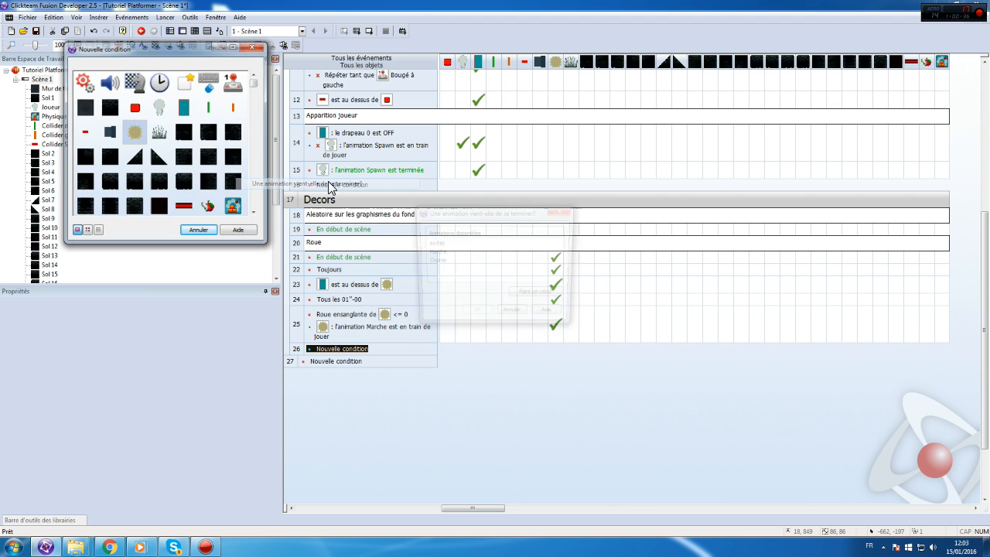
left_click(432, 262)
left_click(475, 316)
- Add a wheel action to the Course-finished event that changes its animation sequence to Arrêté
right_click(552, 351)
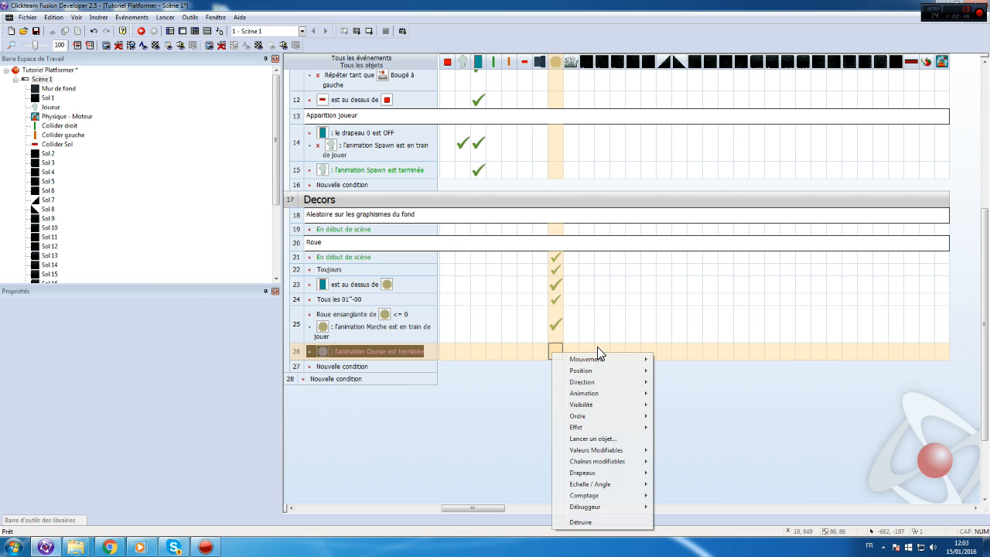
mouse_move(602, 393)
mouse_move(705, 417)
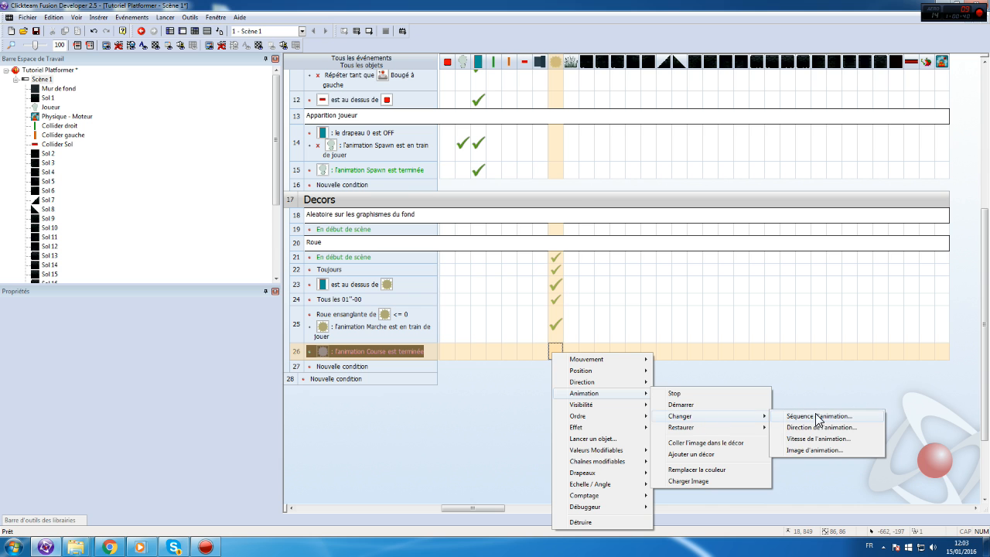
left_click(817, 416)
double_click(431, 243)
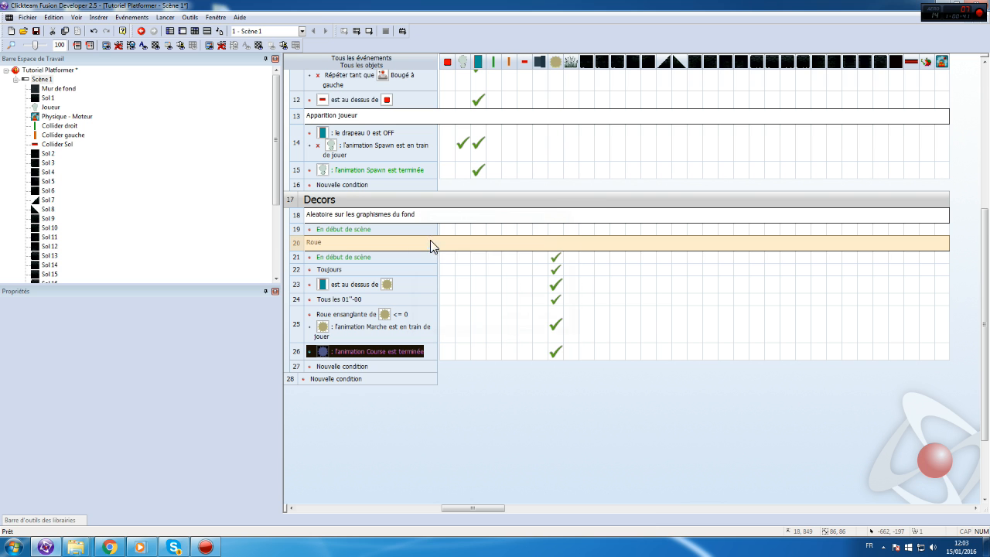
- Run the scene, walk the player into the wheel and away to test its animation, and close the game
left_click(164, 17)
left_click(194, 62)
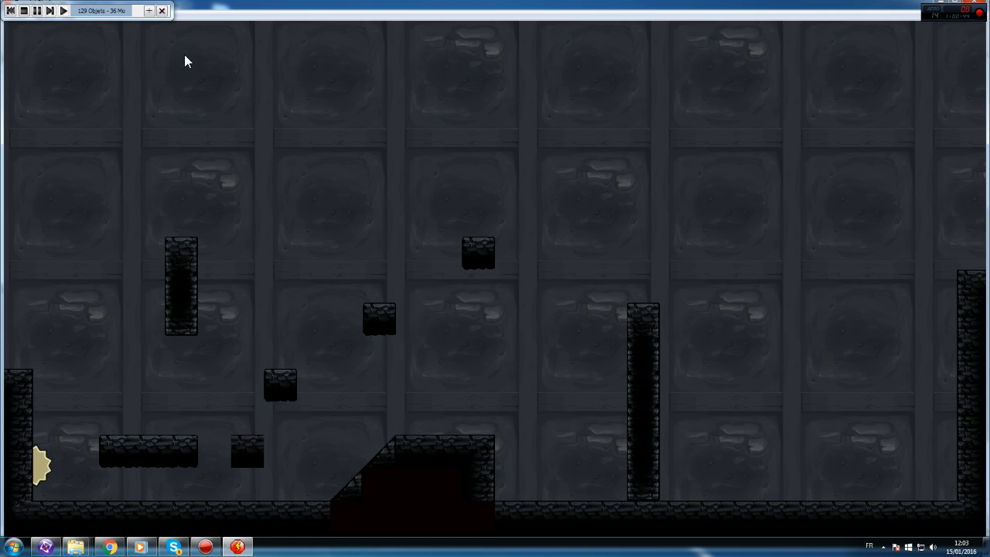
key("Left")
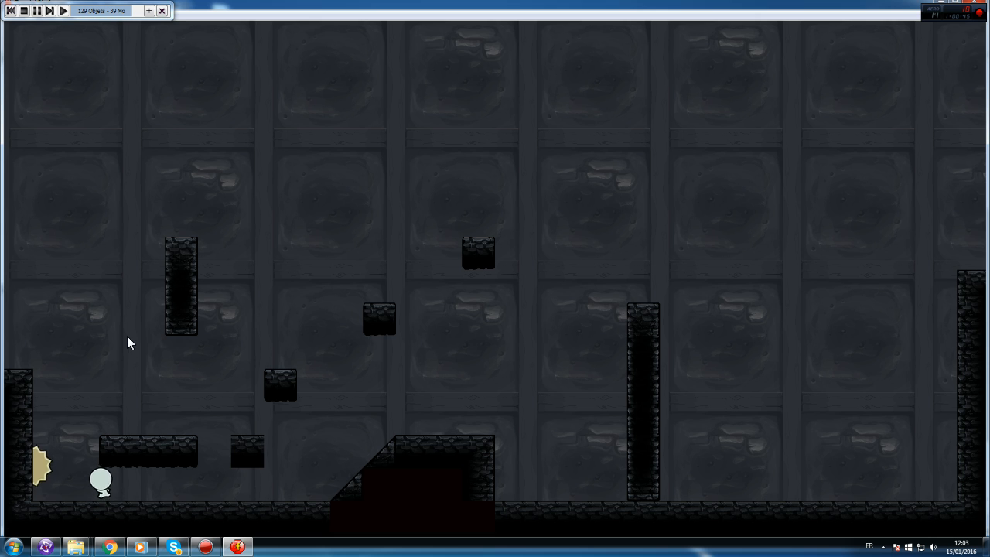
key("Right")
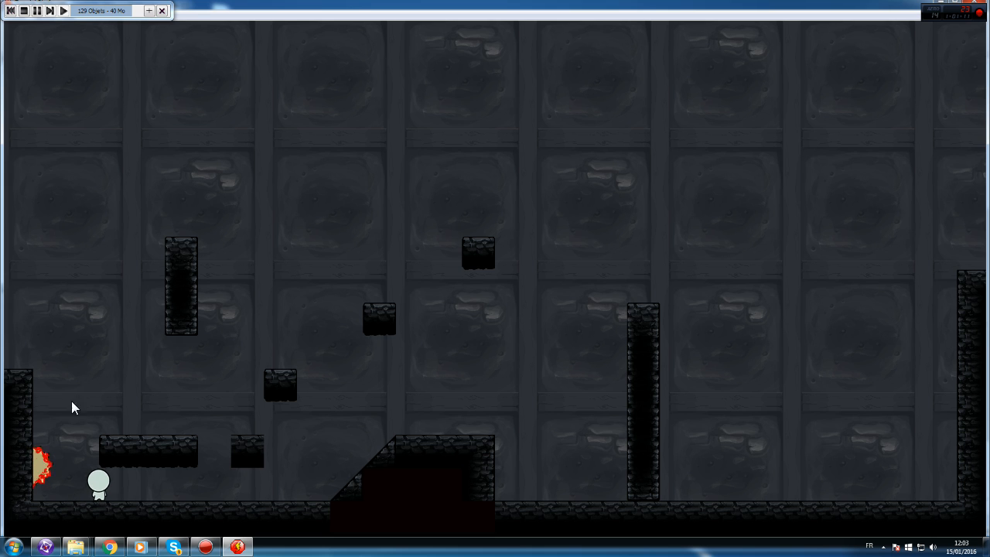
left_click(161, 10)
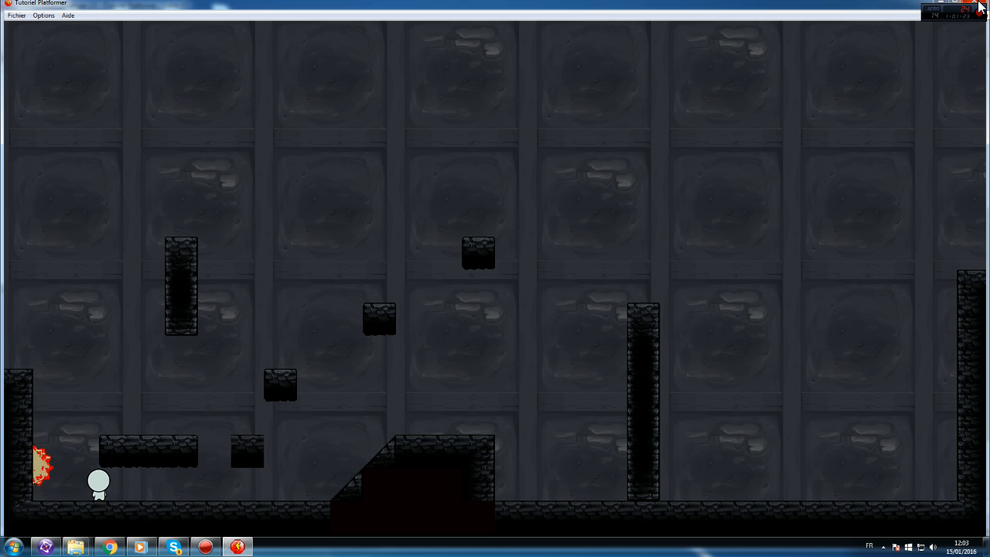
left_click(979, 6)
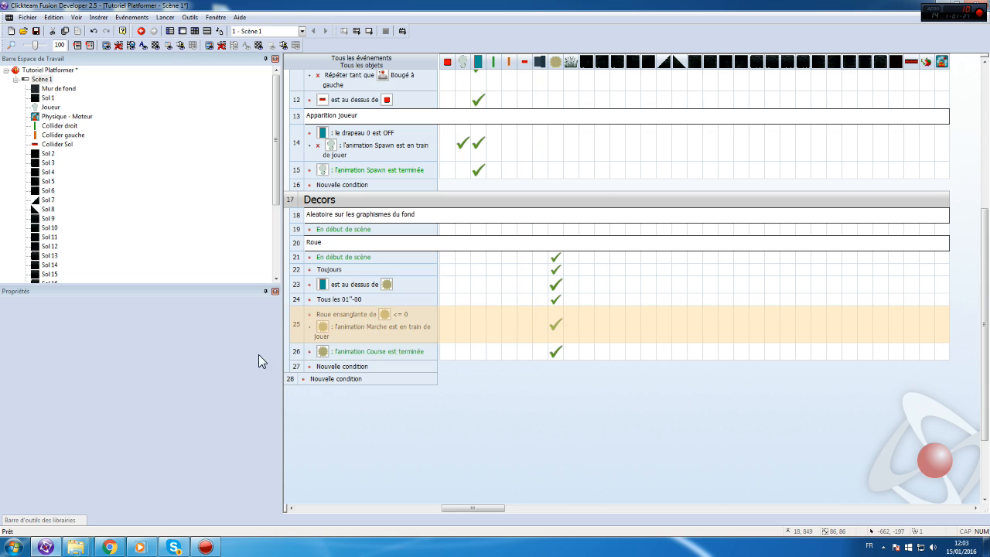
- Set Roue ensanglante to 2 in the wheel action of the overlap event
right_click(556, 290)
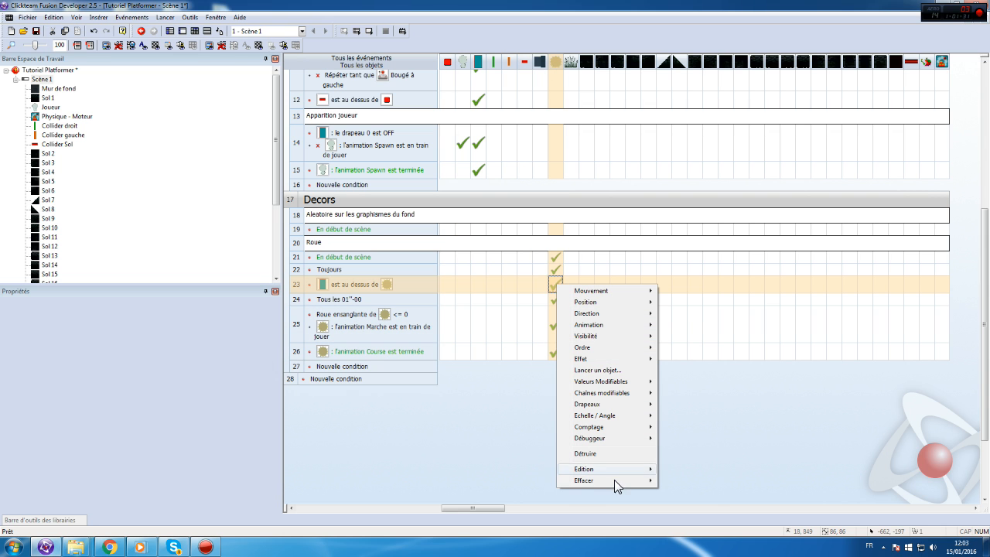
mouse_move(621, 471)
left_click(724, 470)
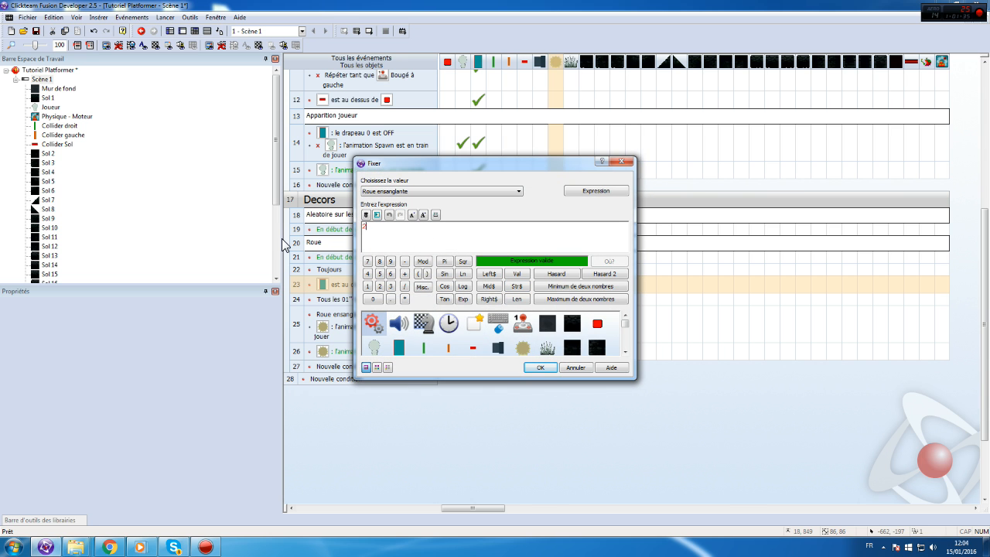
key("Return")
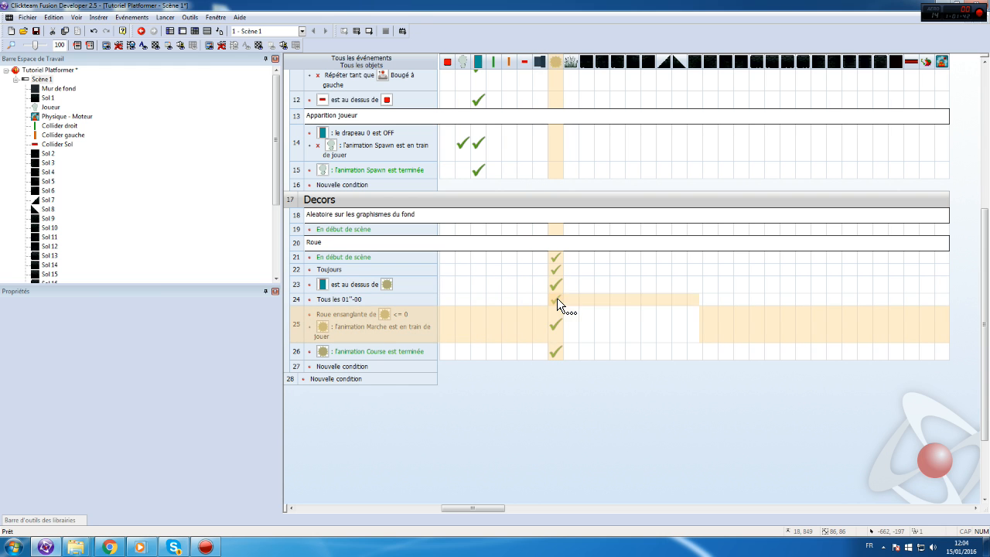
- Change the Marche condition in the Roue ensanglante comparison event to Course and negate it
right_click(362, 333)
left_click(389, 339)
double_click(432, 261)
right_click(377, 334)
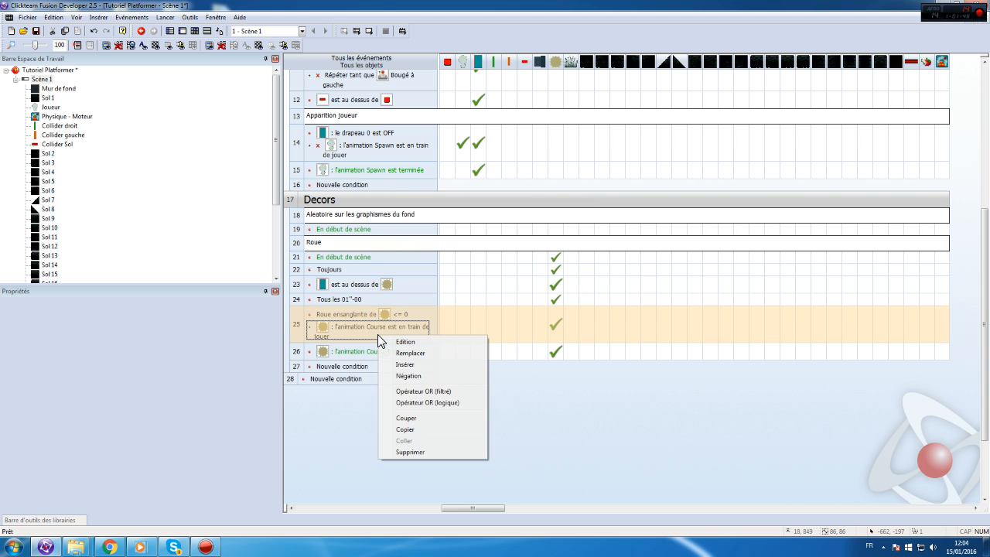
left_click(414, 375)
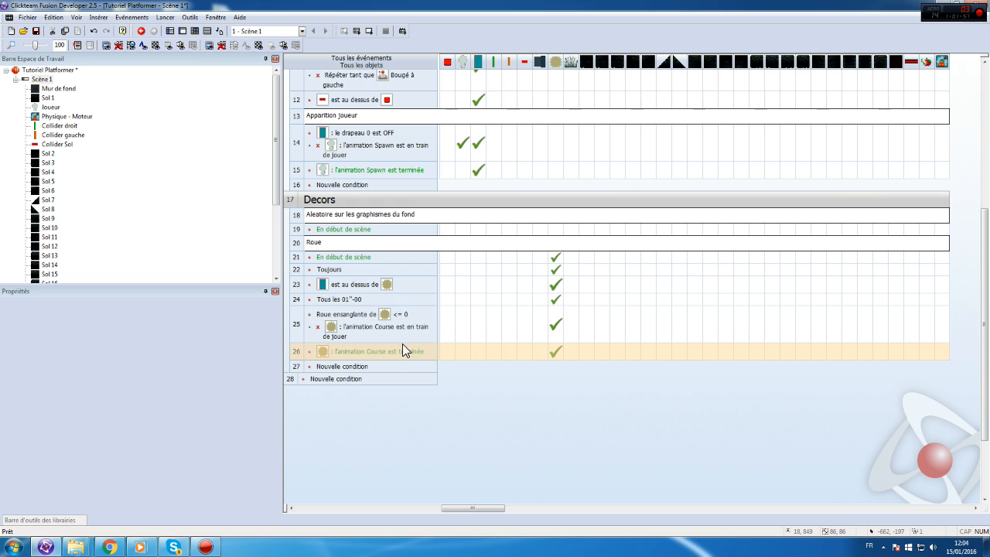
- Duplicate the negated Course condition within the comparison event and change the copy's animation to Arrêté
right_click(363, 329)
left_click(348, 328)
left_click(347, 348)
left_click_drag(345, 330, 297, 327)
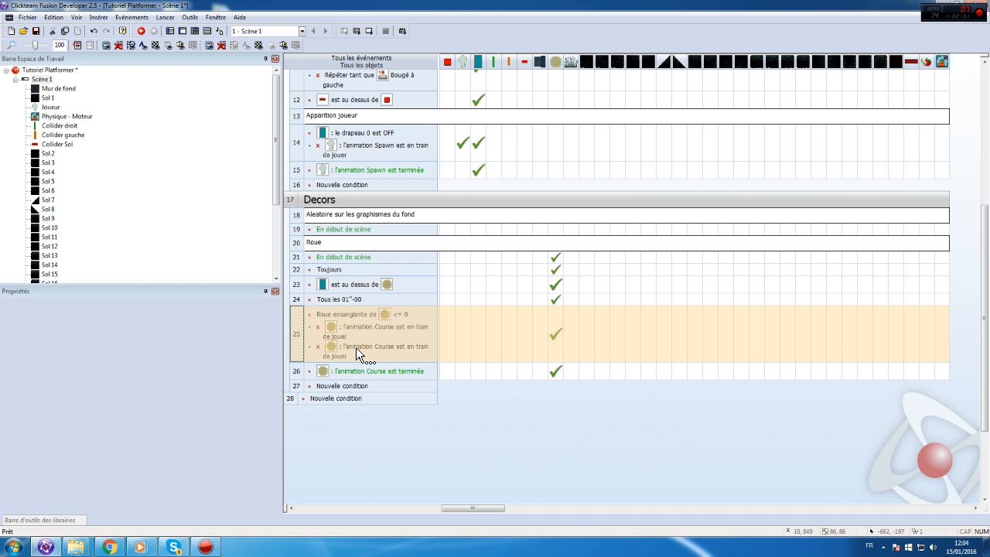
left_click(359, 348)
right_click(360, 348)
left_click(391, 352)
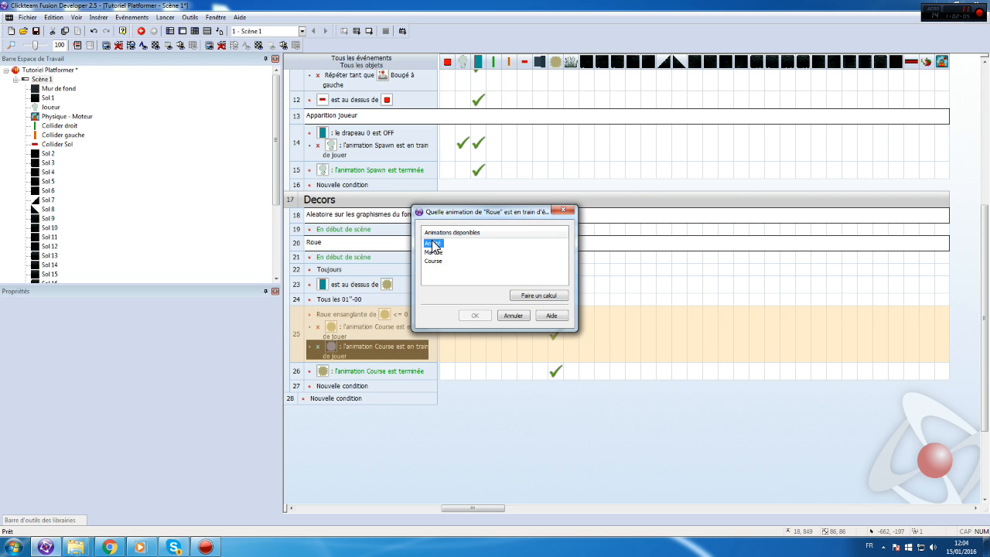
double_click(432, 244)
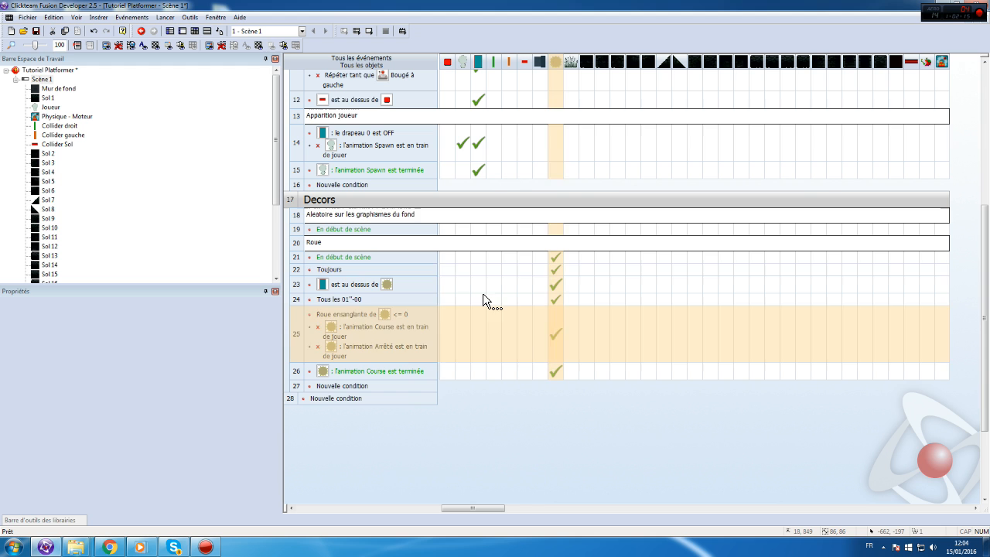
- Inspect the images of the wheel's Course, Arrêté and Marche animations in the scene's animation editor
double_click(42, 79)
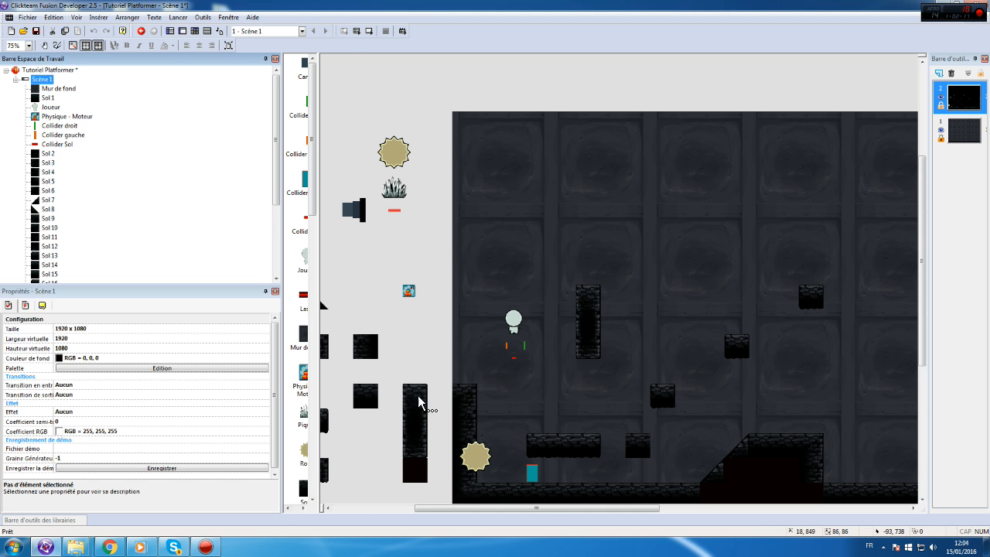
double_click(475, 456)
left_click(347, 337)
left_click(430, 291)
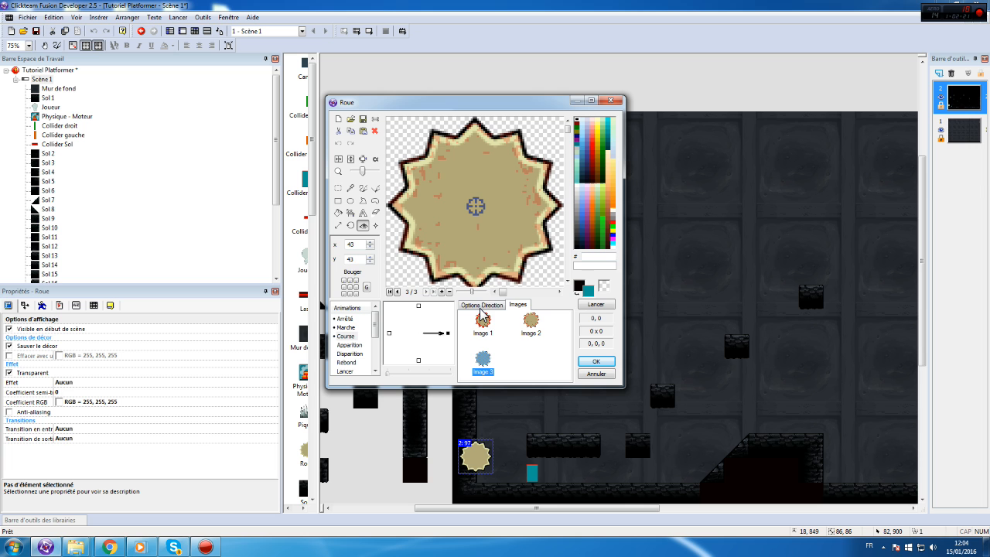
left_click(343, 320)
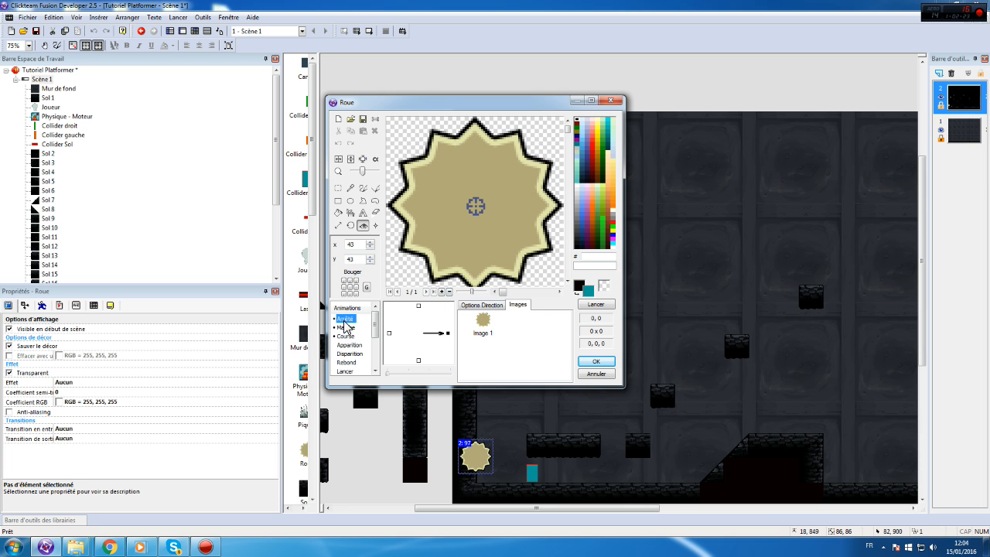
left_click(345, 327)
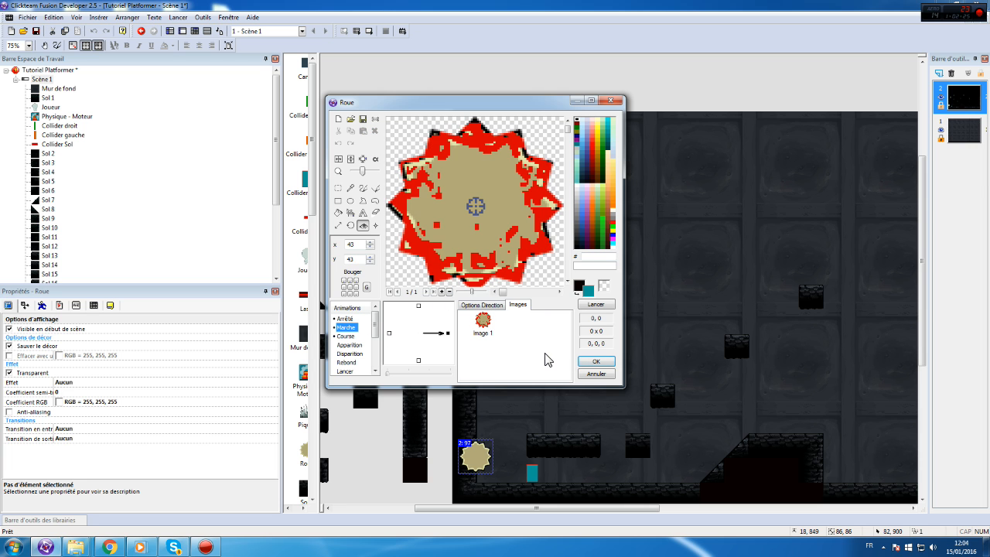
left_click(586, 362)
- Test the negated-condition setup by running the scene and moving the player into the wheel, and close the game
left_click(178, 17)
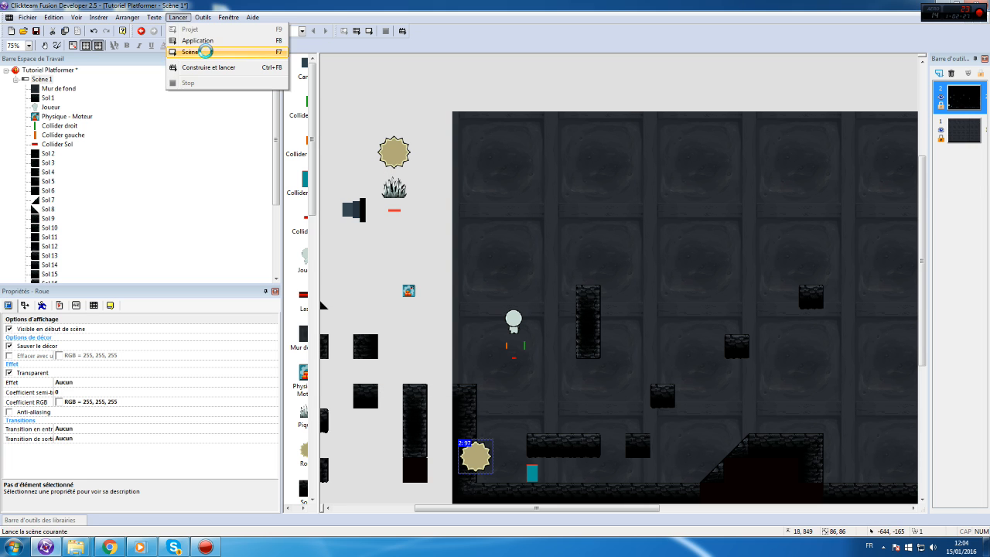
left_click(195, 48)
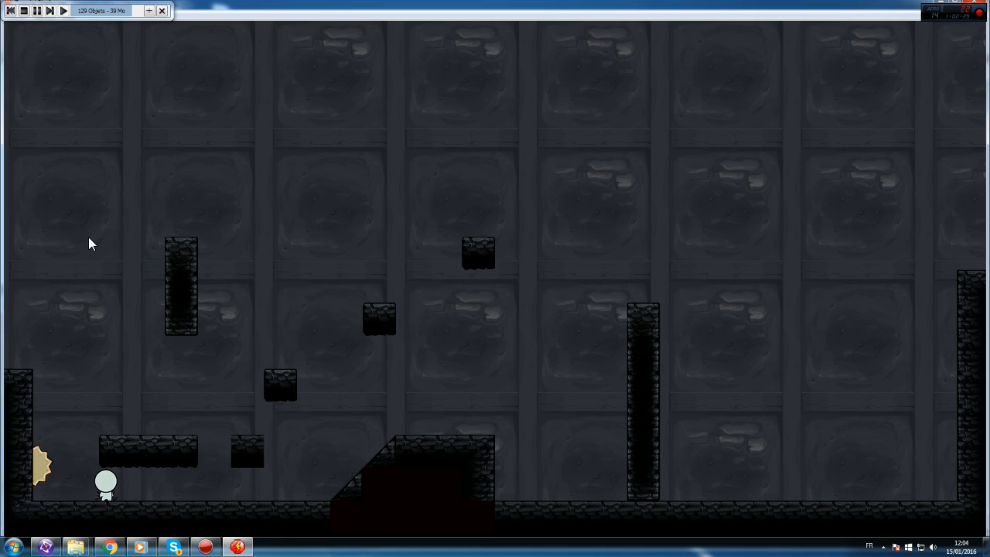
key("Left")
left_click(985, 9)
- Restore the comparison event by changing the Course condition to Marche without negation and deleting the negated Arrêté condition
left_click(195, 33)
scroll(410, 372, "down", 4)
scroll(431, 410, "down", 3)
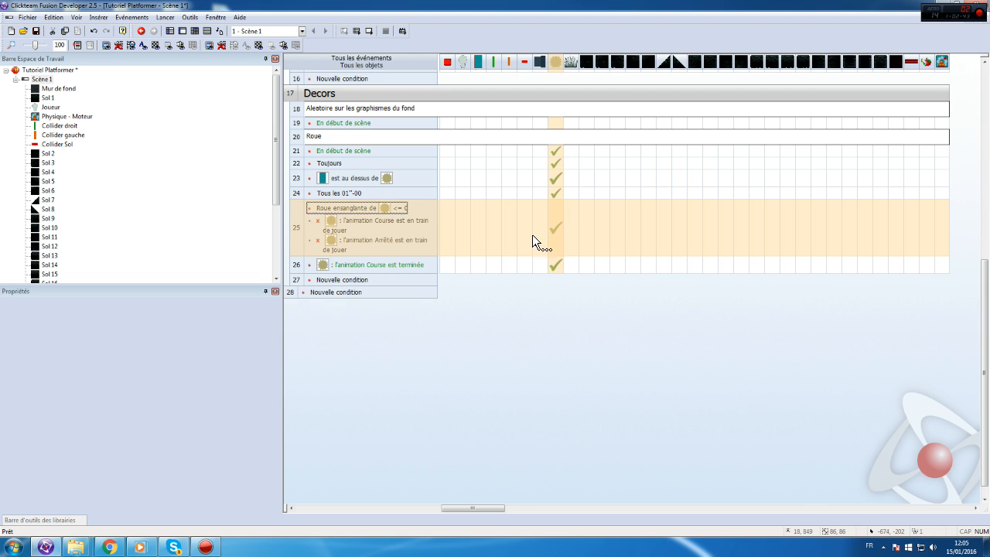
right_click(376, 226)
left_click(387, 230)
left_click(434, 244)
double_click(433, 252)
right_click(380, 225)
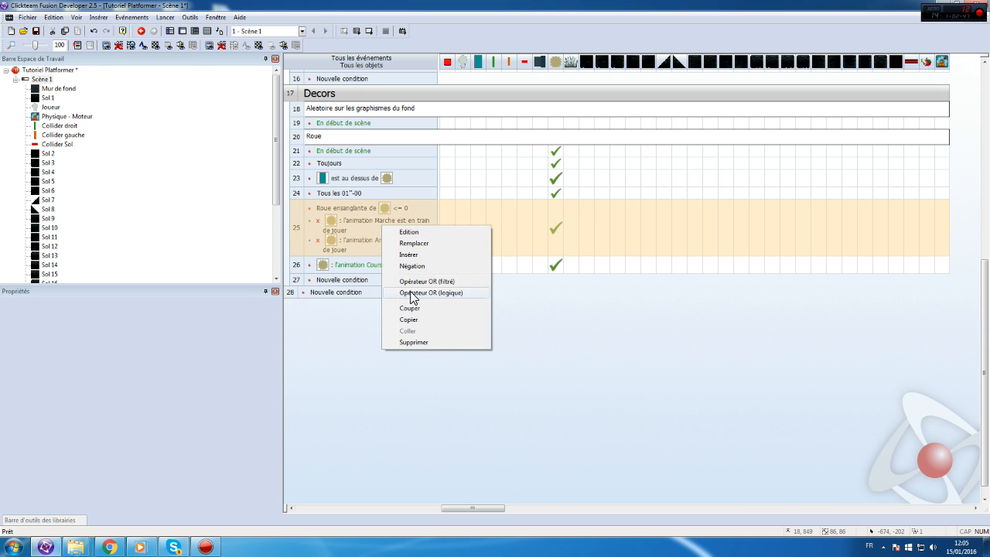
left_click(414, 265)
left_click(363, 240)
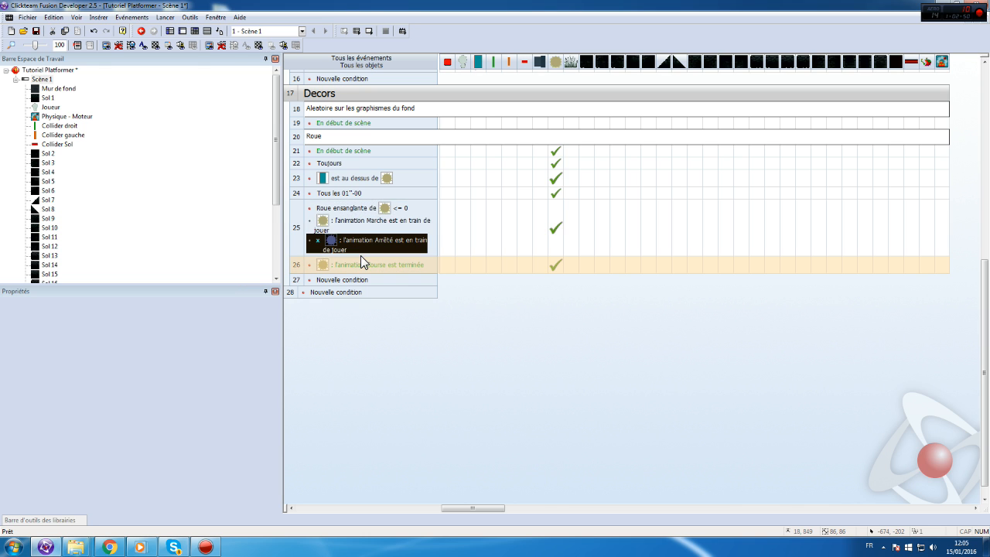
key("Delete")
- Rerun the scene with the restored Marche condition, touch the wheel, move the player away, and close the game
left_click(165, 17)
left_click(181, 48)
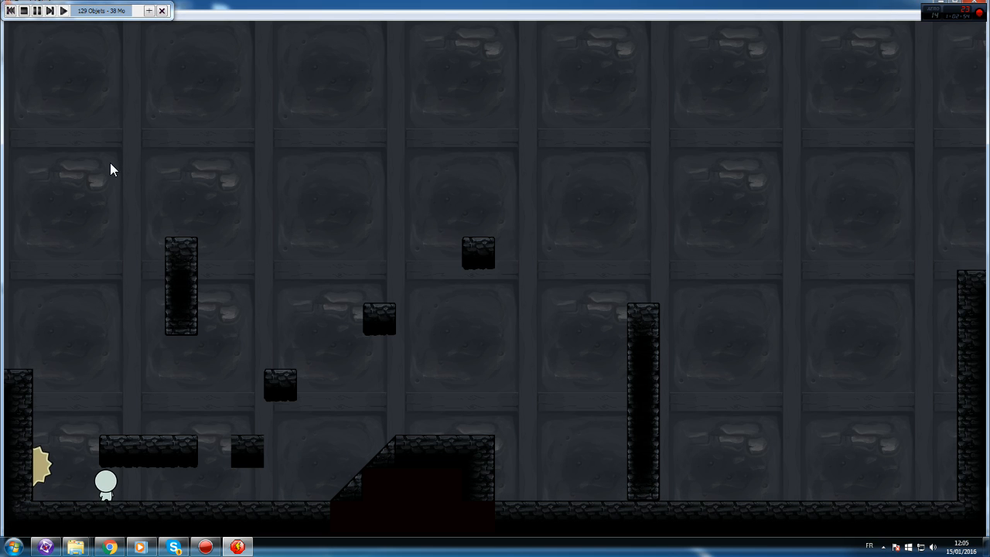
key("Left")
key("Right")
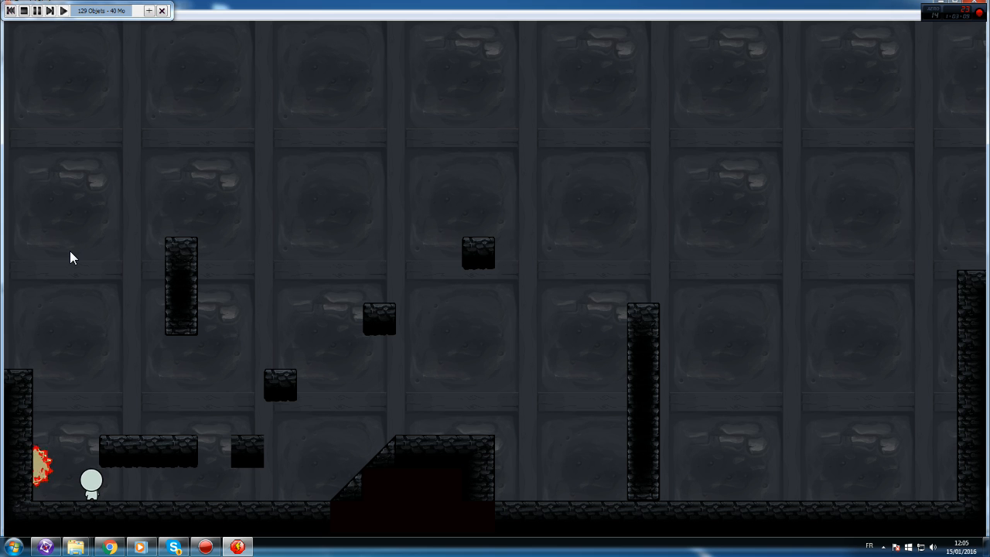
left_click(976, 6)
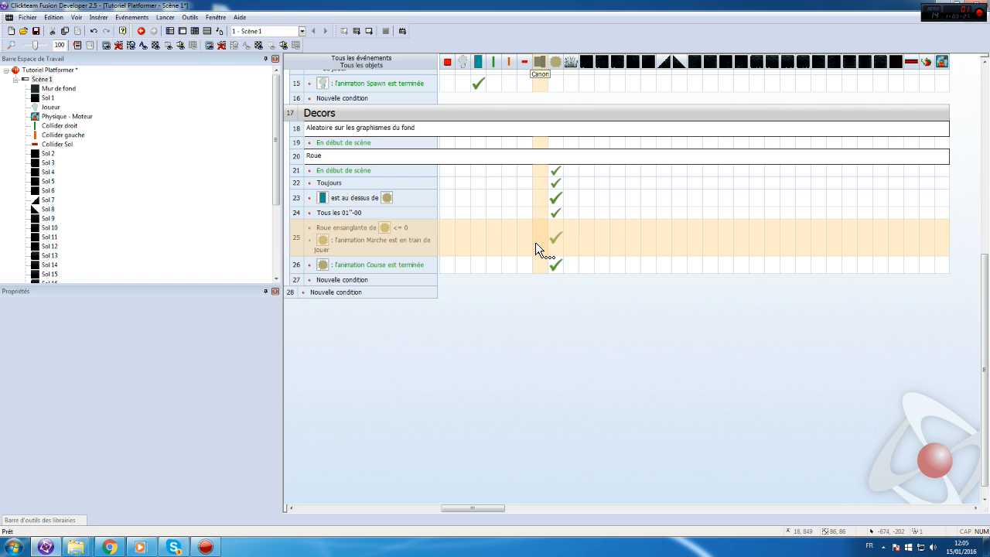
- Turn on the wheel's flag 1 in the event where the player's collider overlaps the wheel
left_click(302, 396)
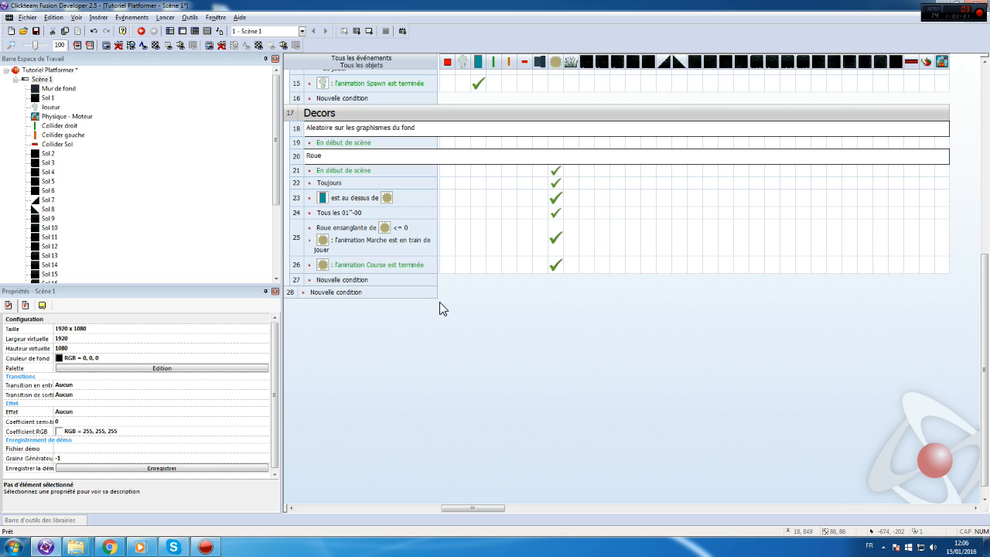
left_click(550, 190)
left_click(475, 325)
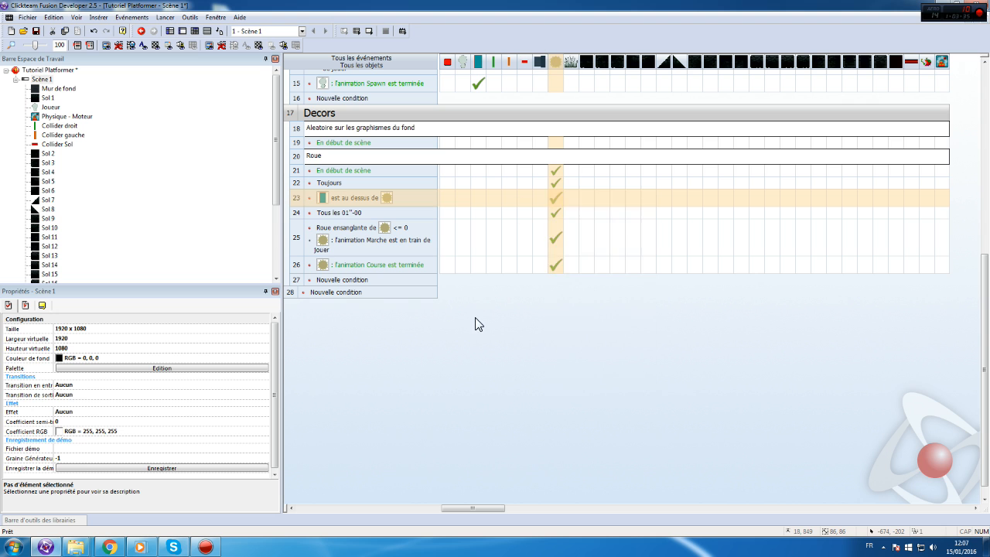
left_click(555, 198)
mouse_move(611, 313)
left_click(679, 320)
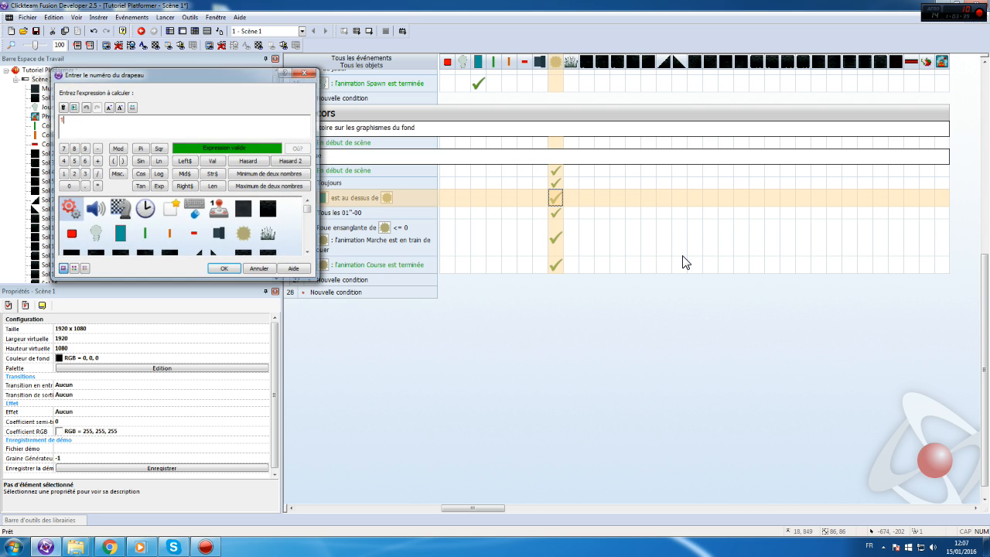
key("Return")
- Replace the Marche condition in the Roue ensanglante <= 0 event with a condition that the wheel's flag 1 is ON
right_click(313, 250)
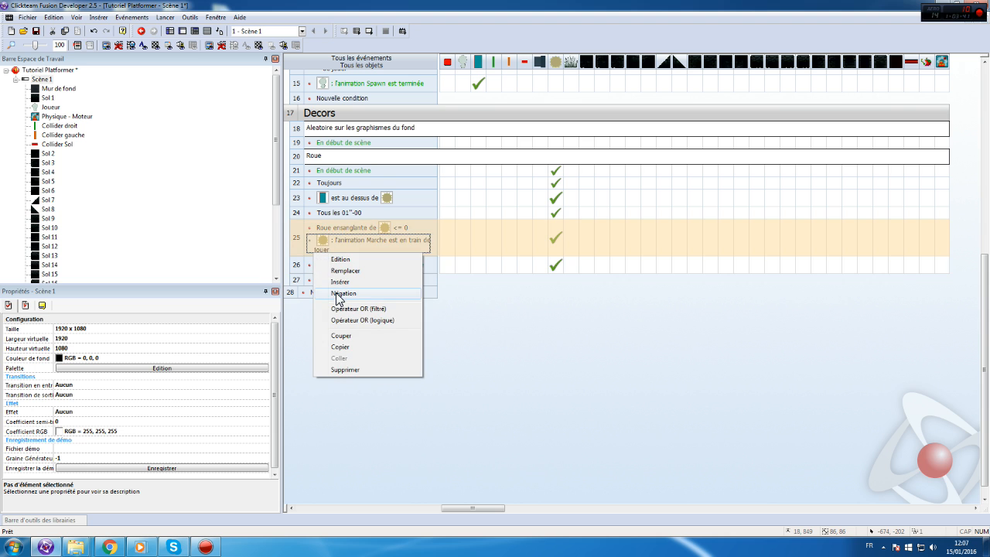
left_click(338, 292)
left_click(135, 138)
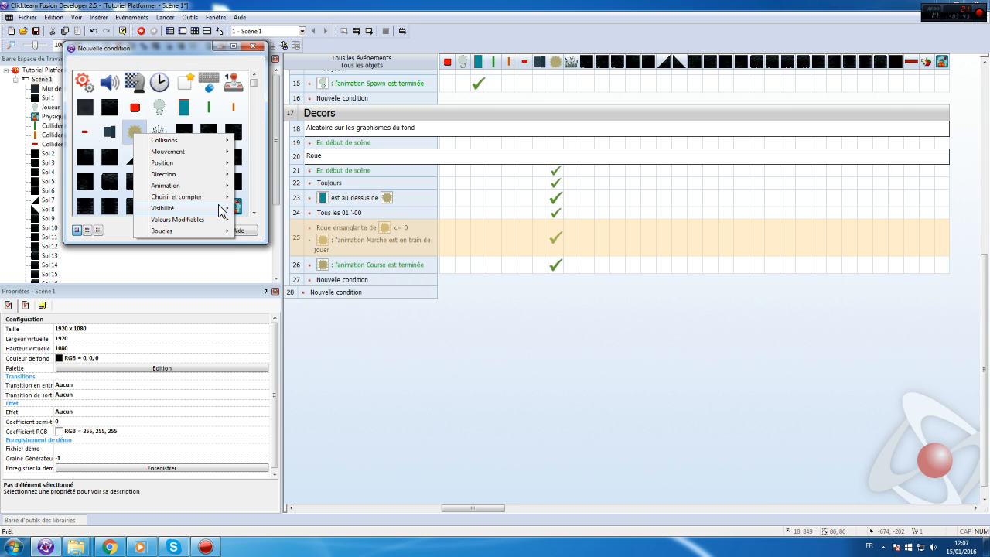
mouse_move(223, 219)
mouse_move(370, 253)
left_click(410, 253)
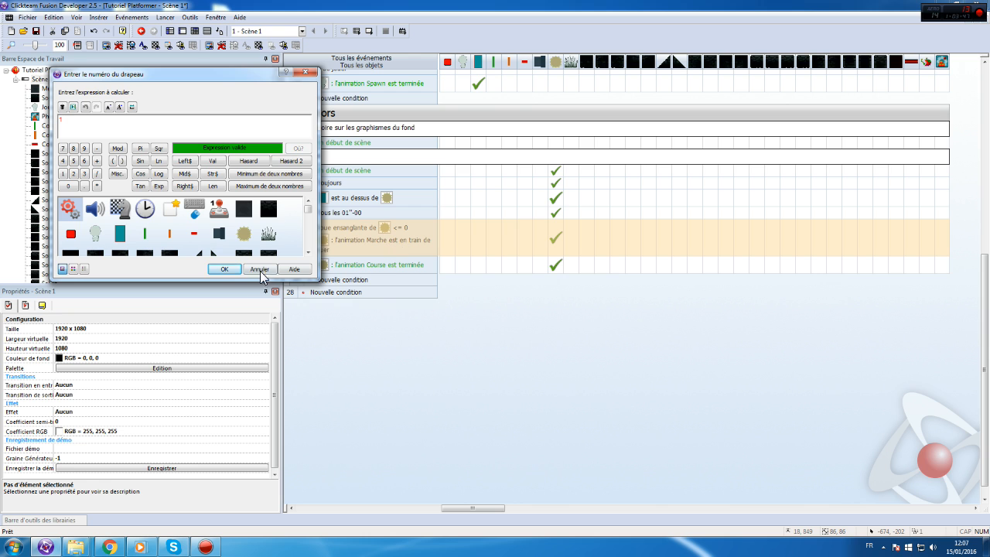
key("Return")
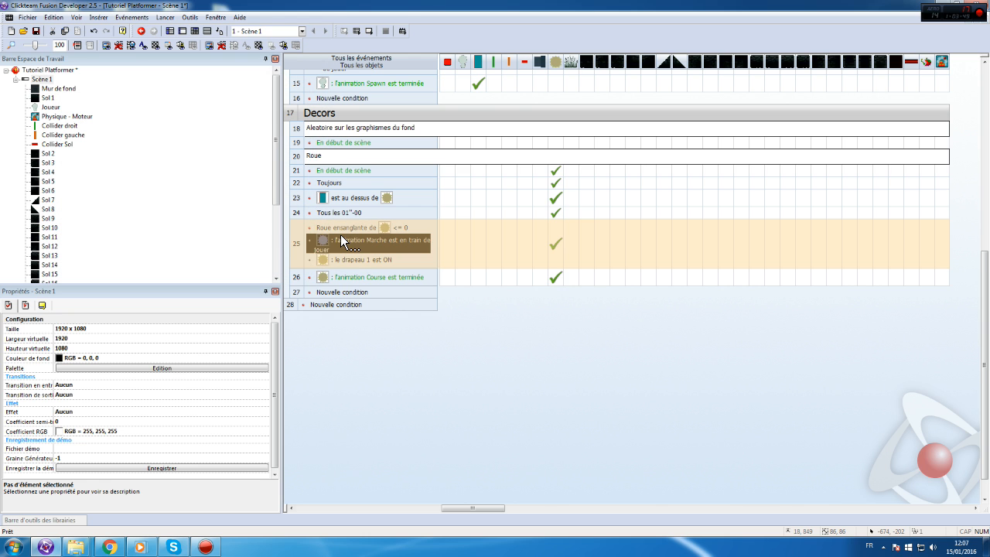
key("Delete")
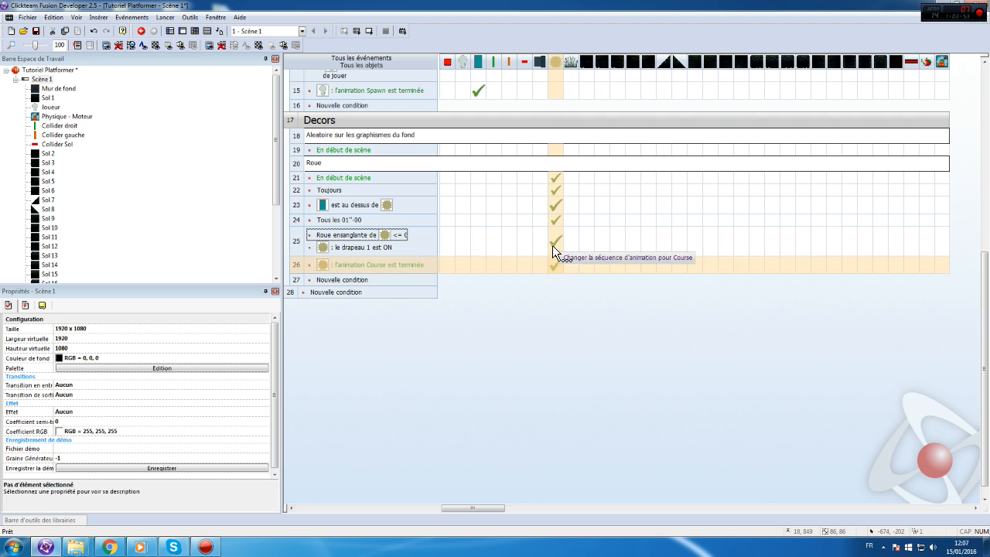
- Turn the wheel's flag OFF in the event for the Course animation finishing
left_click(556, 265)
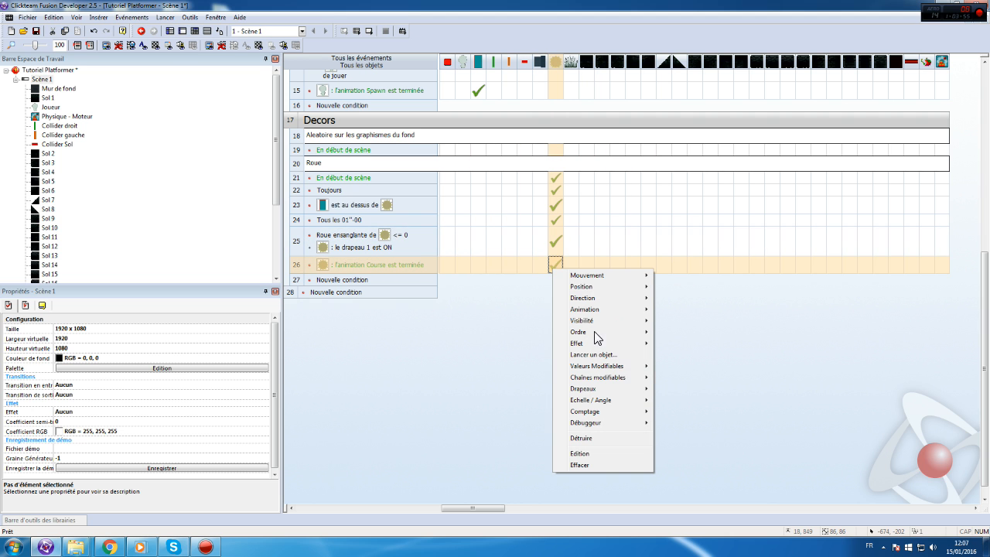
mouse_move(634, 388)
left_click(683, 398)
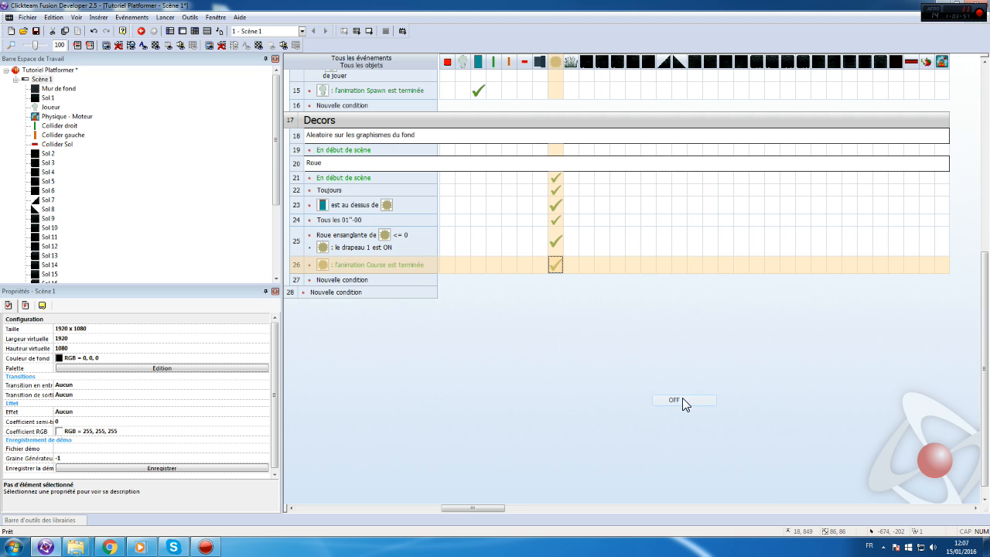
key("Return")
- Test the flag-based events by running the scene, moving the player into and away from the wheel twice, and closing the game
left_click(165, 17)
left_click(186, 52)
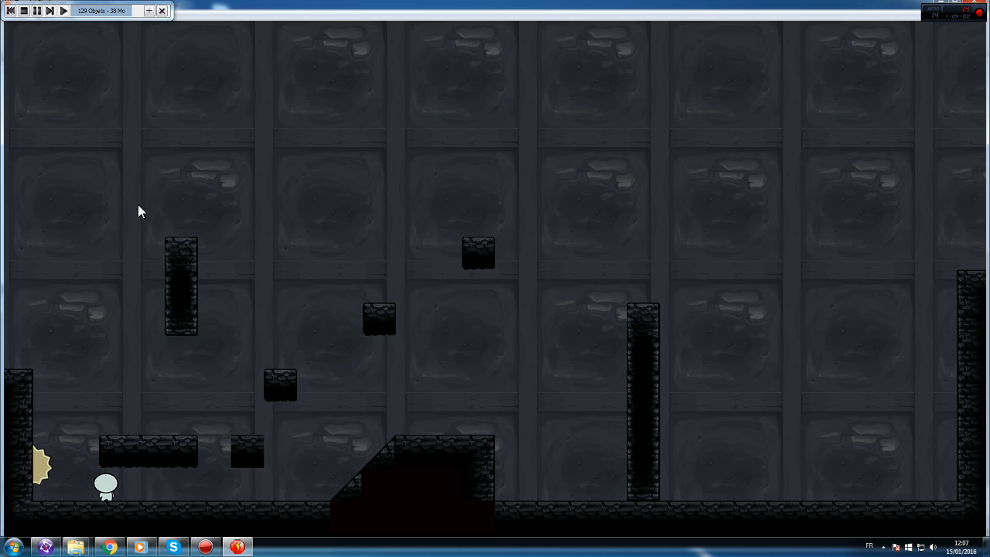
key("Left")
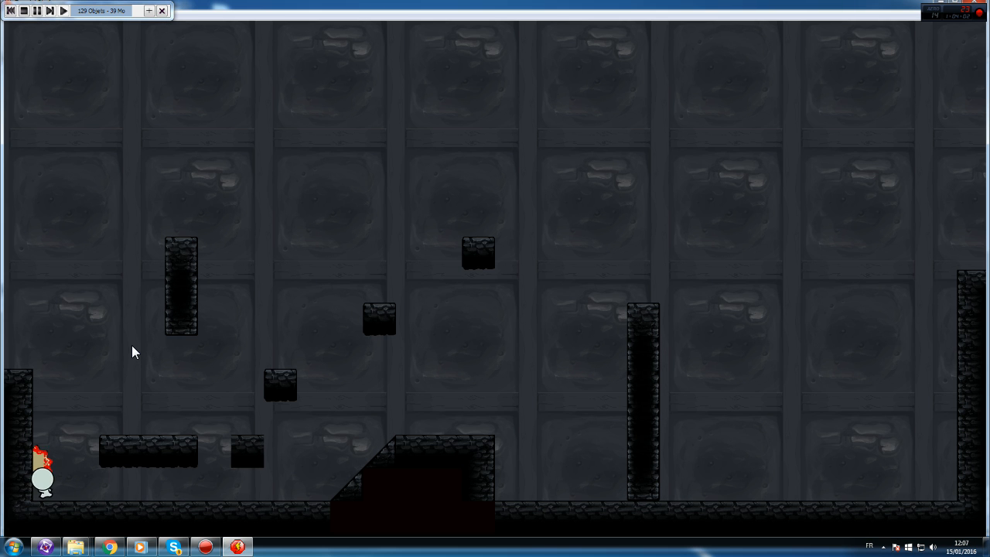
key("Right")
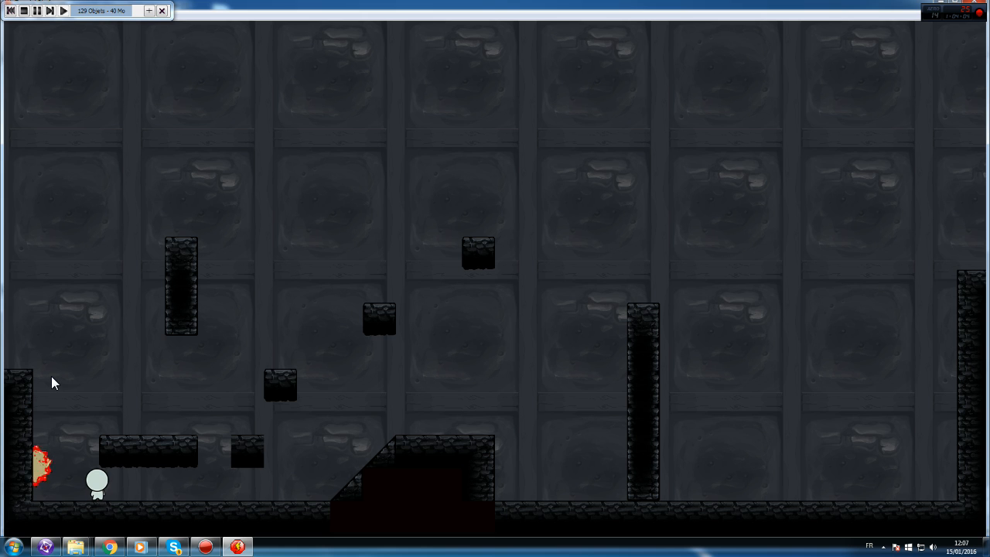
key("Left")
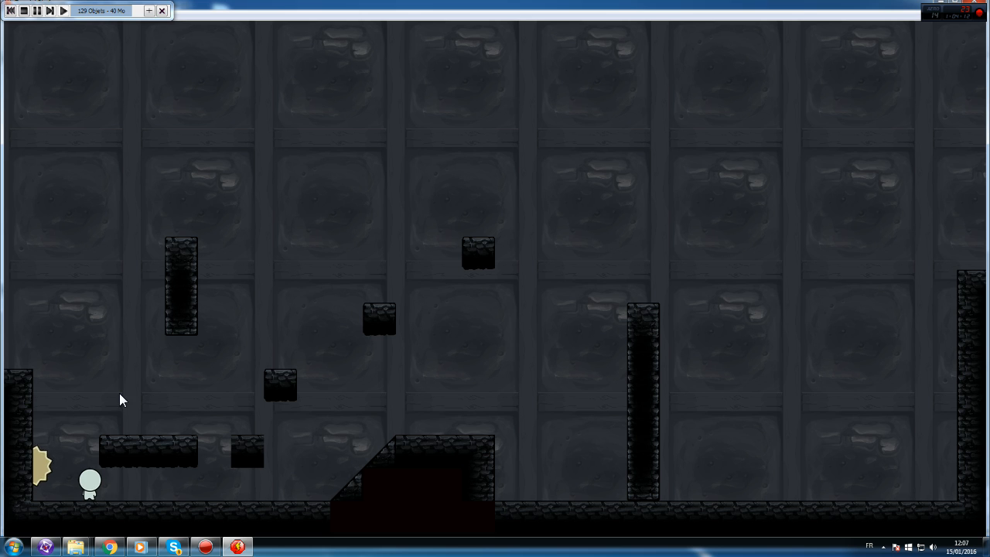
key("Left")
key("Right")
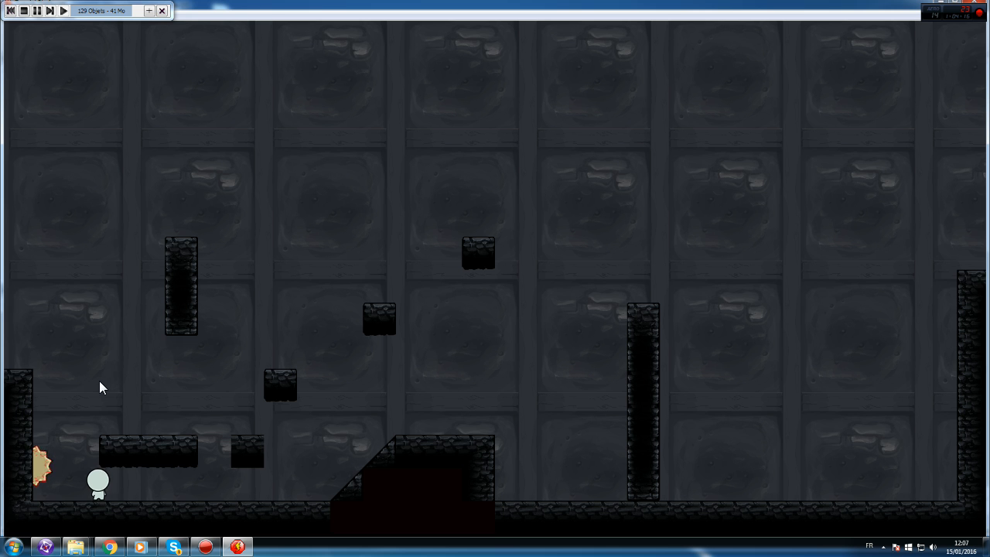
left_click(976, 2)
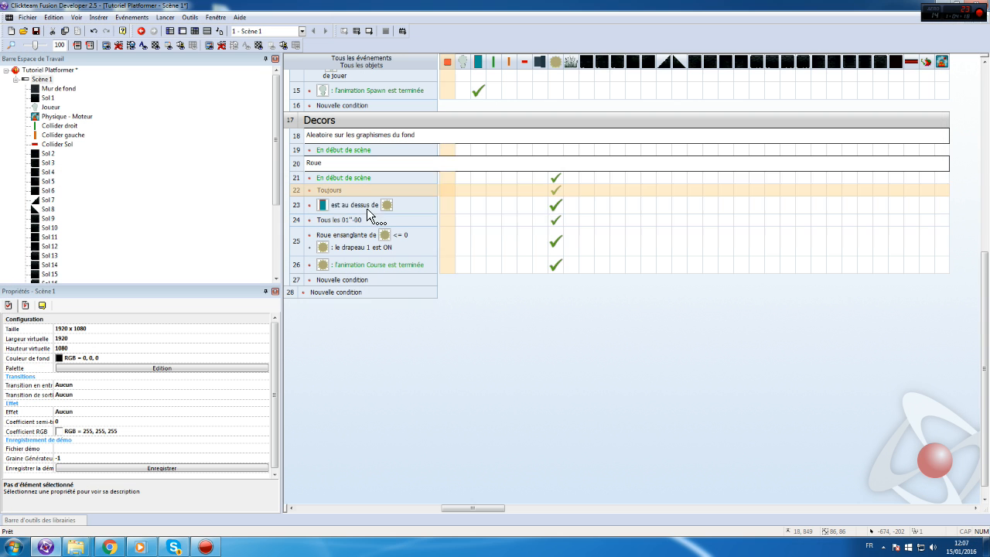
- Open the placed wheel's Course animation and set its maximum speed to 1
double_click(40, 80)
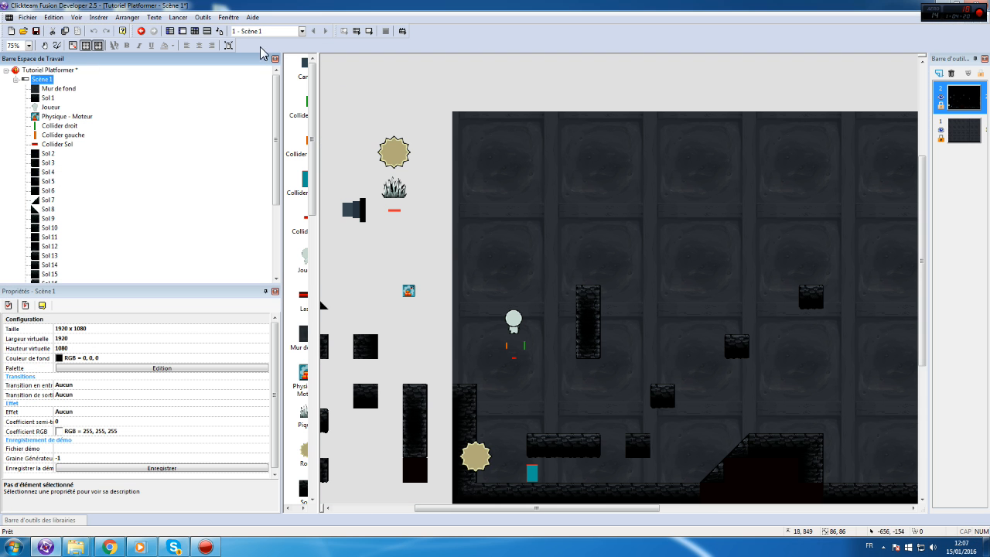
double_click(475, 456)
left_click(345, 327)
left_click(348, 345)
left_click(345, 336)
left_click(483, 305)
left_click(469, 350)
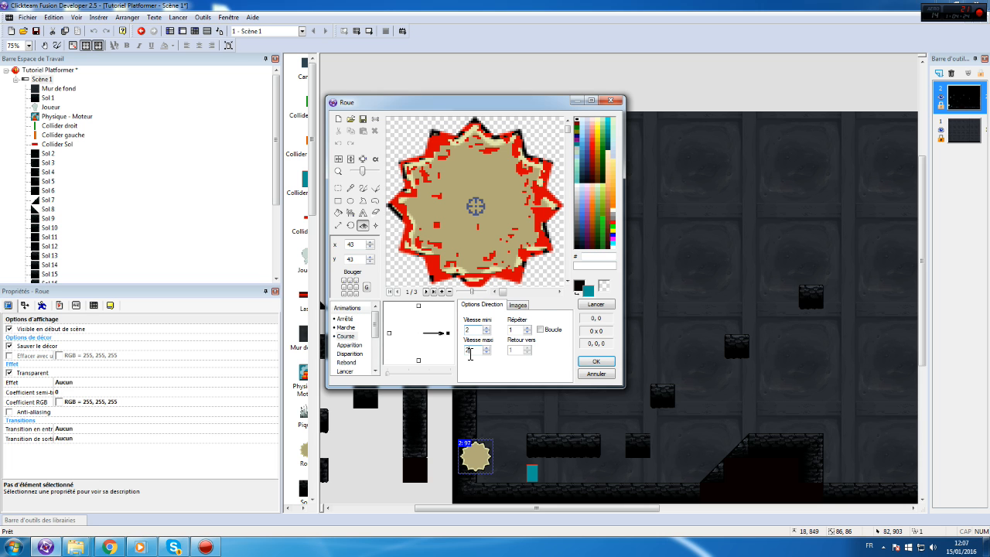
type("1")
- Duplicate the first image of the wheel's Course animation
left_click(518, 305)
left_click(483, 326)
key("ctrl+c")
key("ctrl+v")
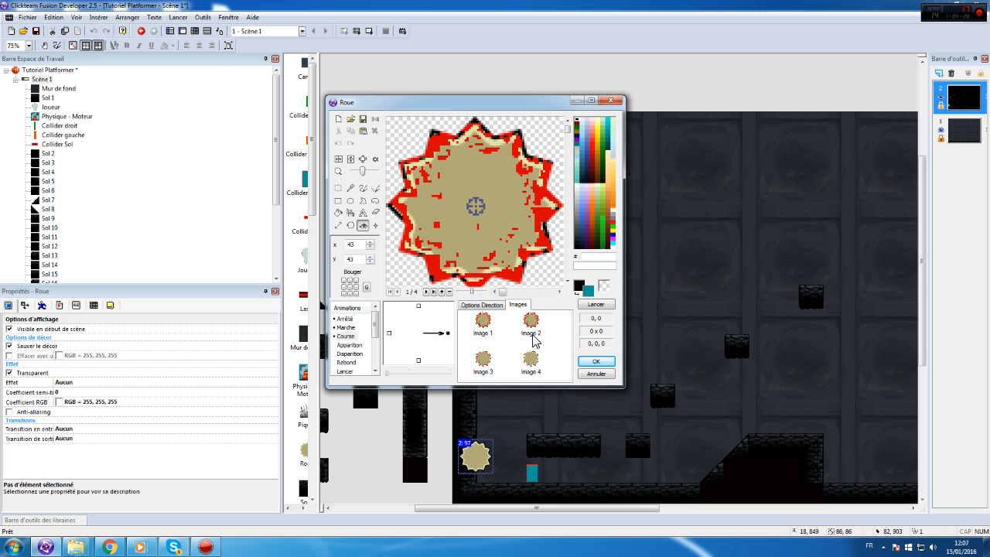
left_click(492, 364)
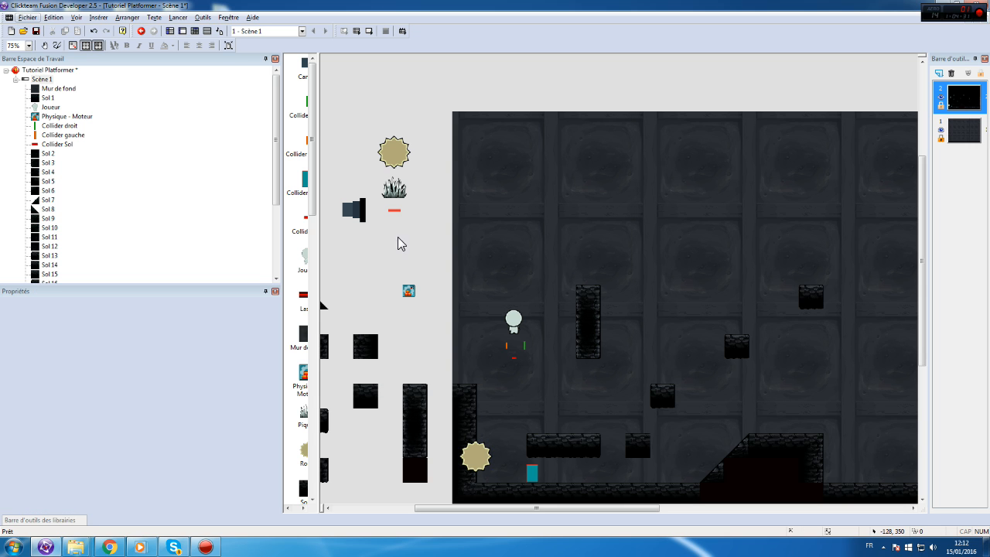
- Check the existing Piques object in its animation editor, close it, and delete the object from the area beside the scene
left_click(393, 188)
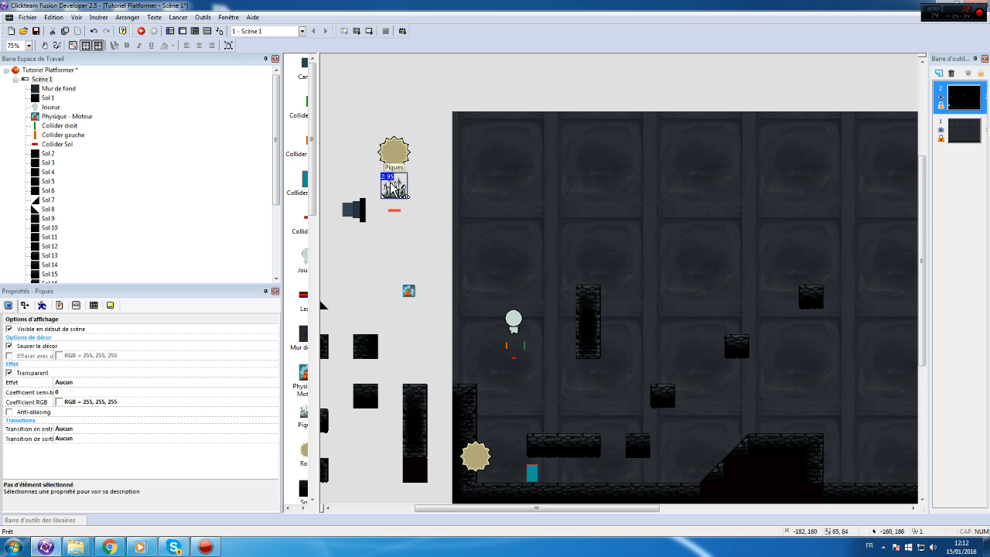
double_click(393, 187)
left_click(610, 101)
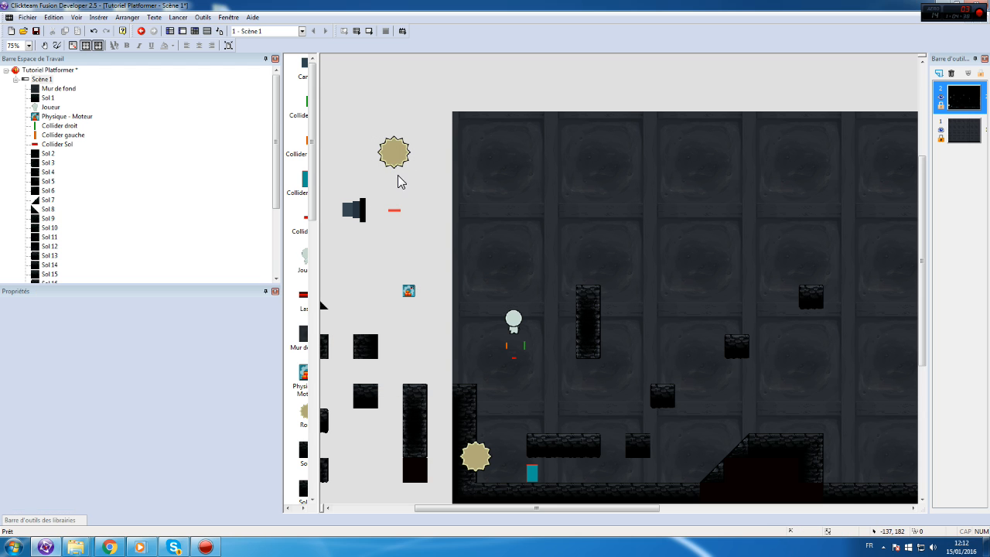
- Clone the Roue object outside the scene and rename the copy Piques
right_click(394, 147)
left_click(434, 199)
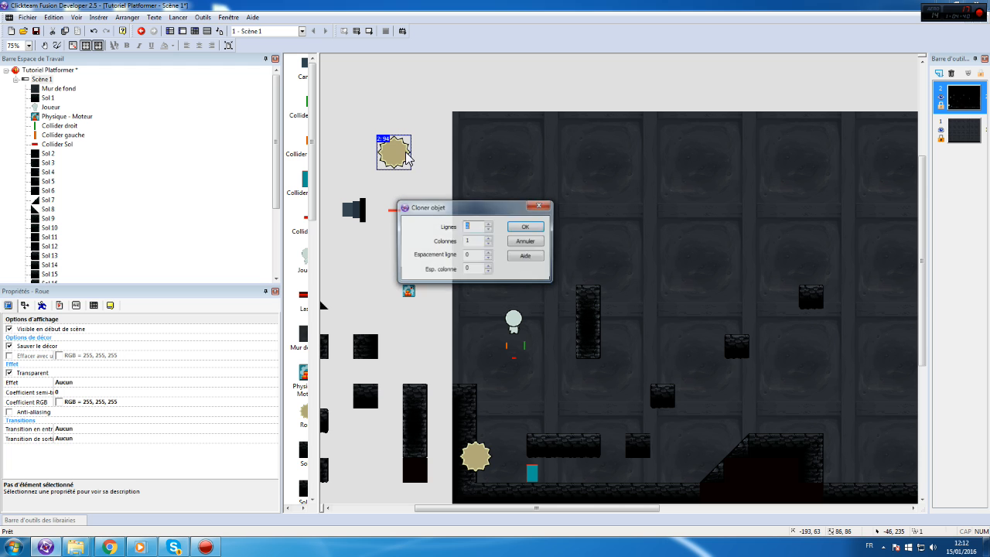
left_click(514, 227)
right_click(389, 185)
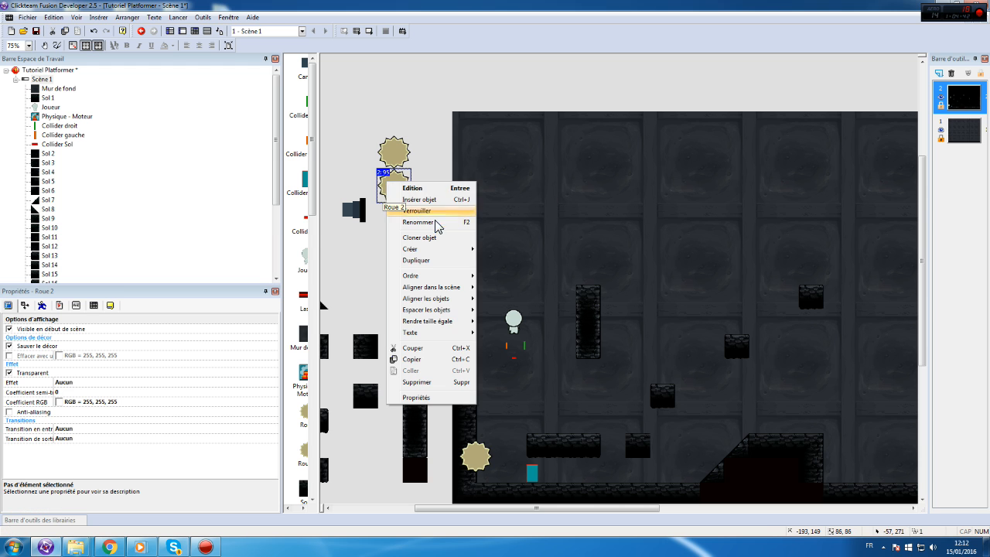
left_click(436, 226)
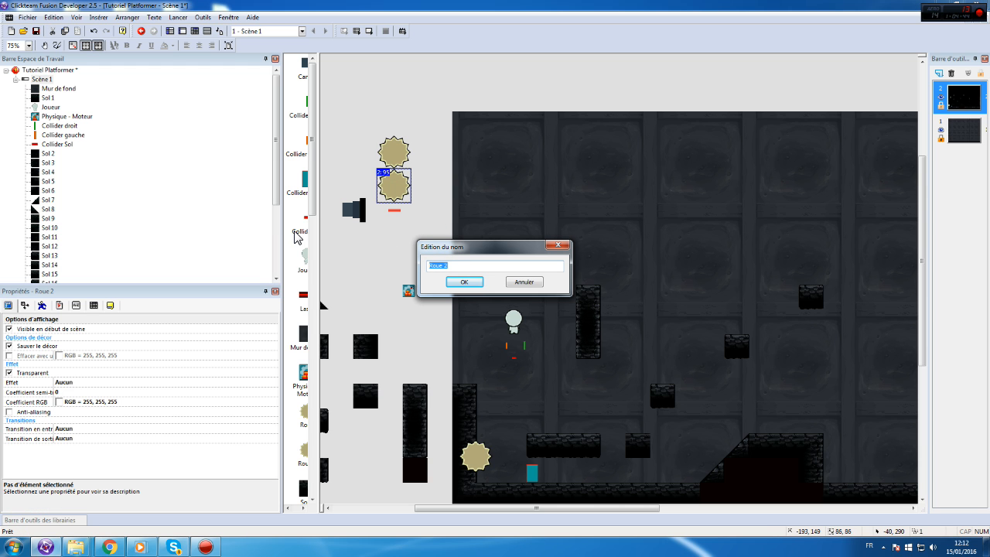
type("Piques")
key("Return")
- Import spikes_large from the spikes folder as the Piques object's Arrêté image and centre its hot spot
double_click(390, 188)
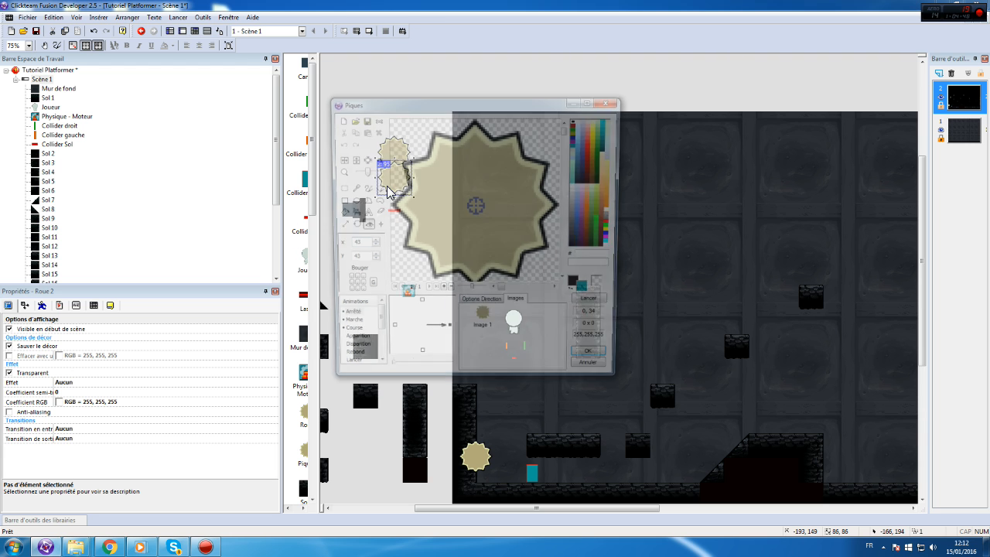
left_click(351, 119)
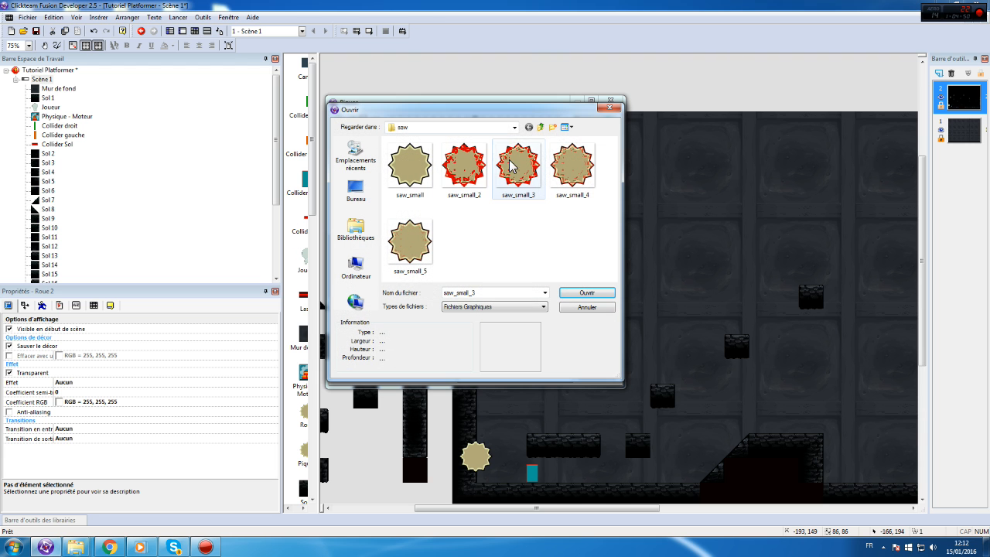
left_click(541, 127)
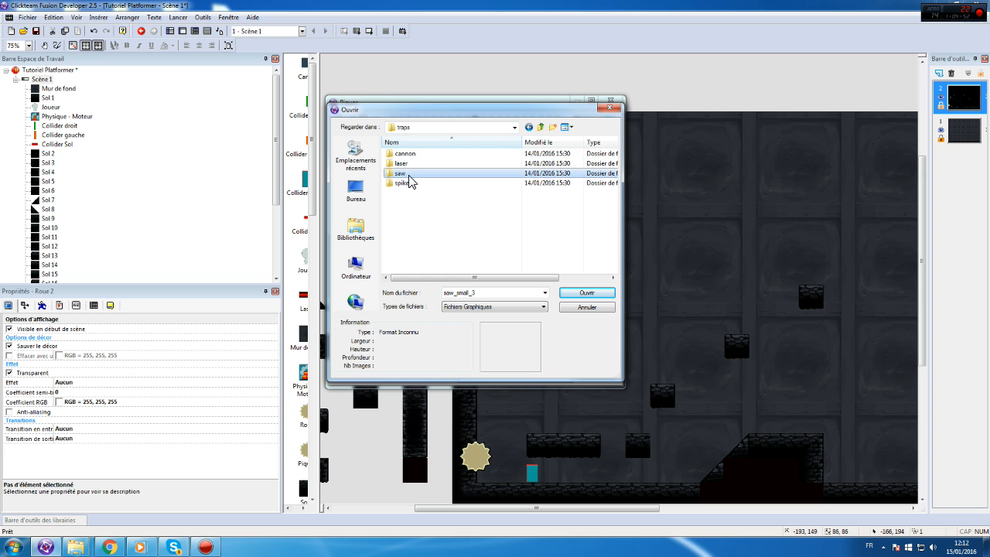
double_click(411, 182)
double_click(415, 175)
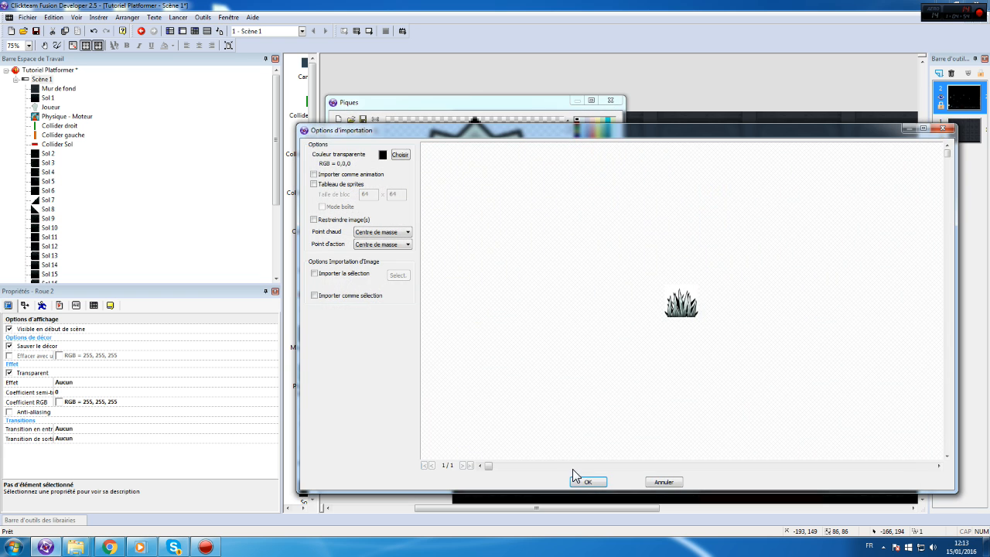
left_click(574, 473)
left_click(346, 327)
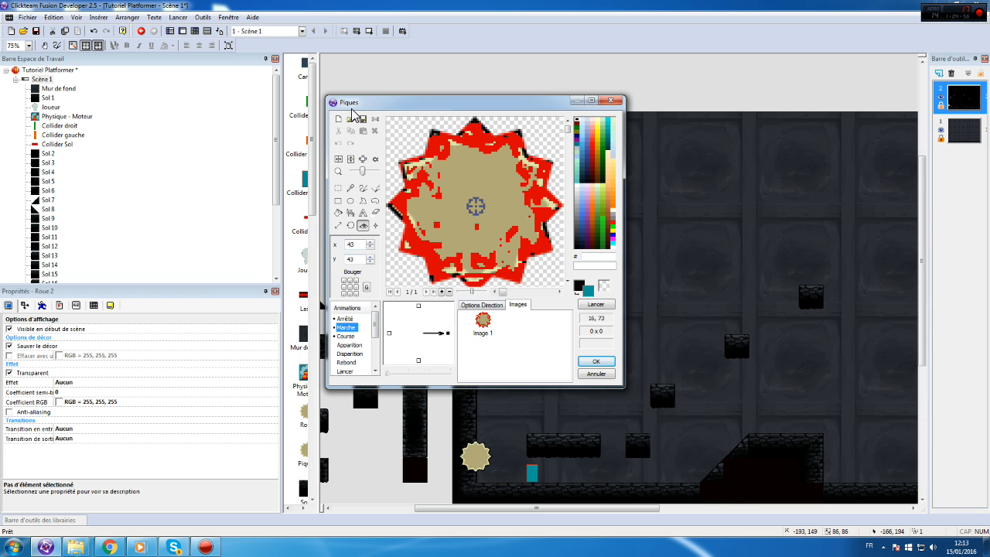
left_click(345, 318)
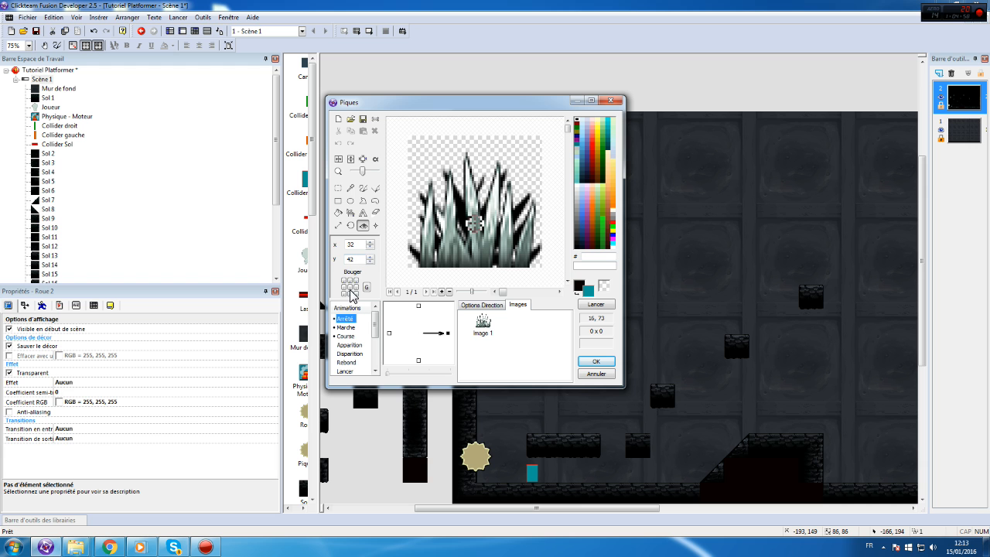
left_click(351, 287)
- Import spikes_large_2 as the Marche image of Piques with a centred hot spot
left_click(346, 327)
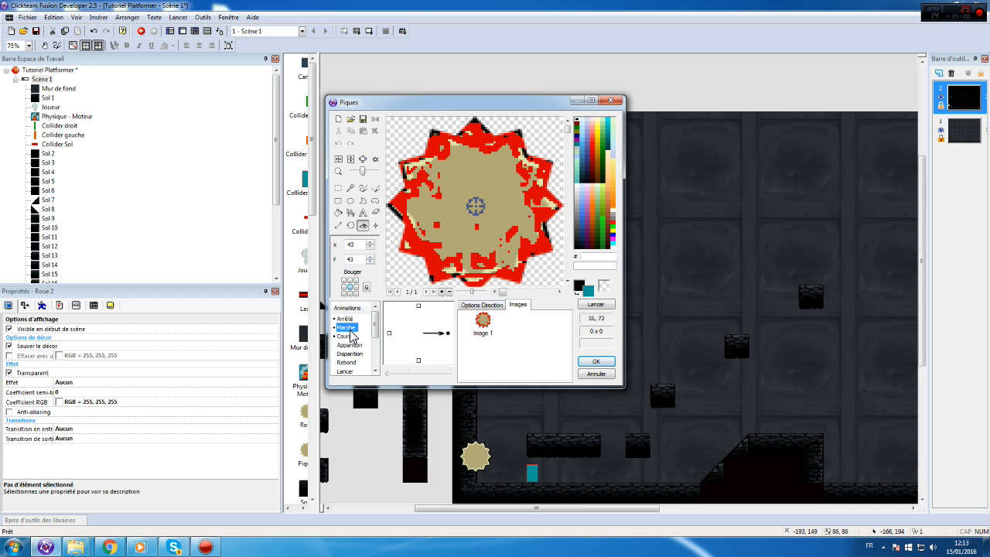
left_click(351, 119)
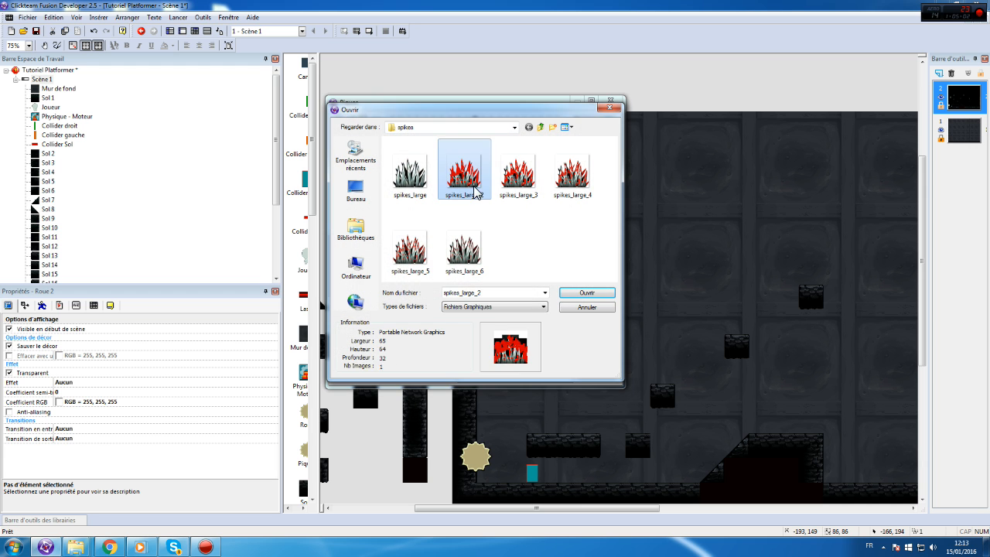
double_click(464, 167)
left_click(367, 232)
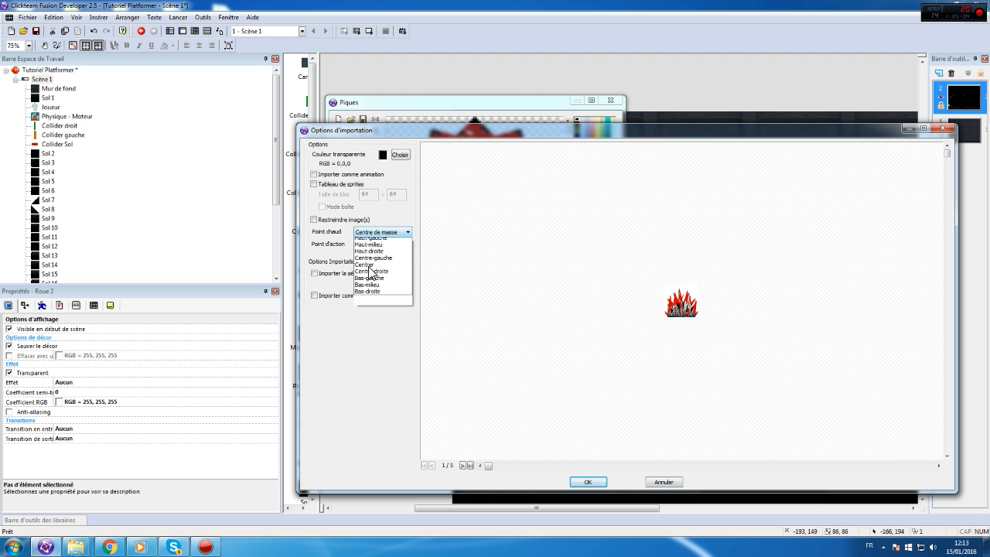
left_click(383, 286)
left_click(590, 480)
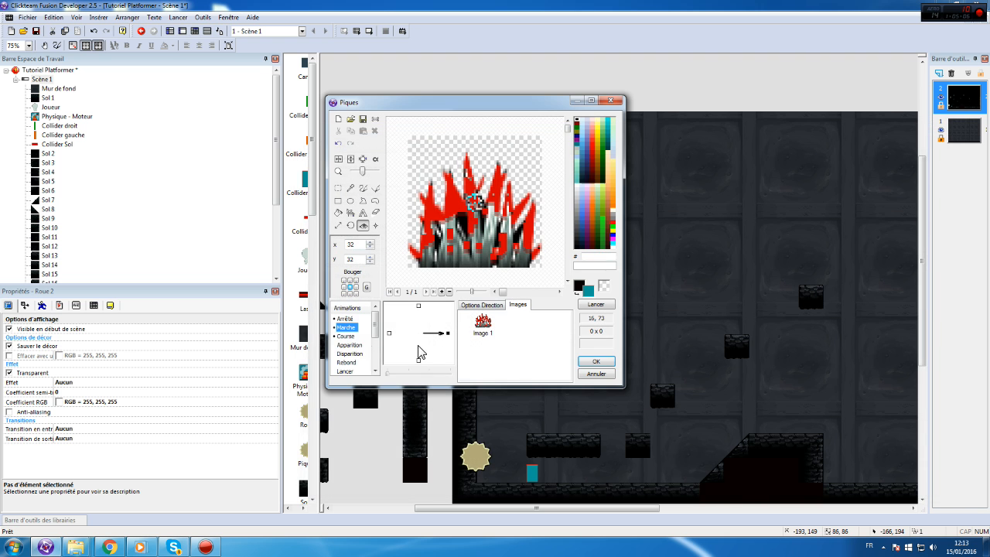
- Import the spikes_large_3 image series as the Course animation of Piques, frames 1 to 4, with a centred hot spot
left_click(352, 338)
left_click(351, 119)
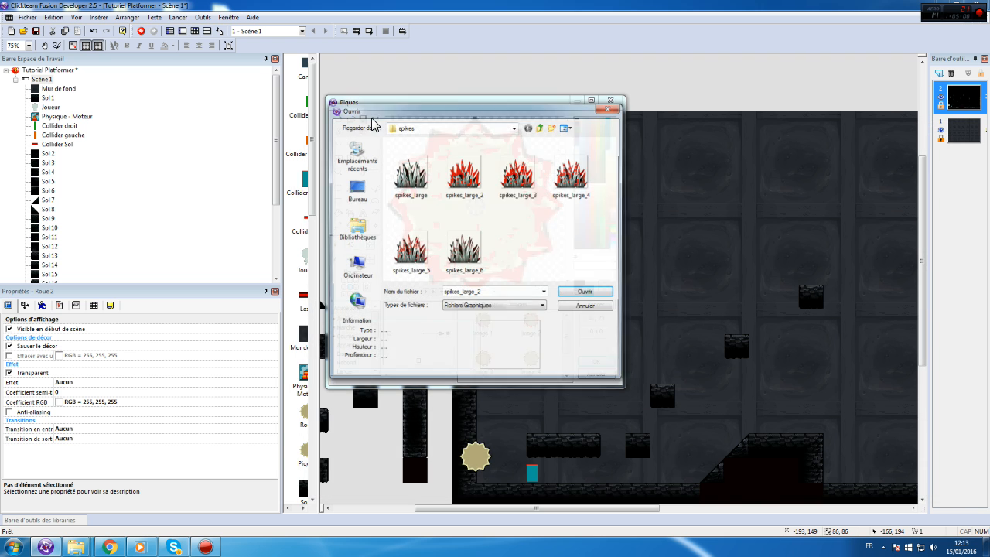
double_click(530, 168)
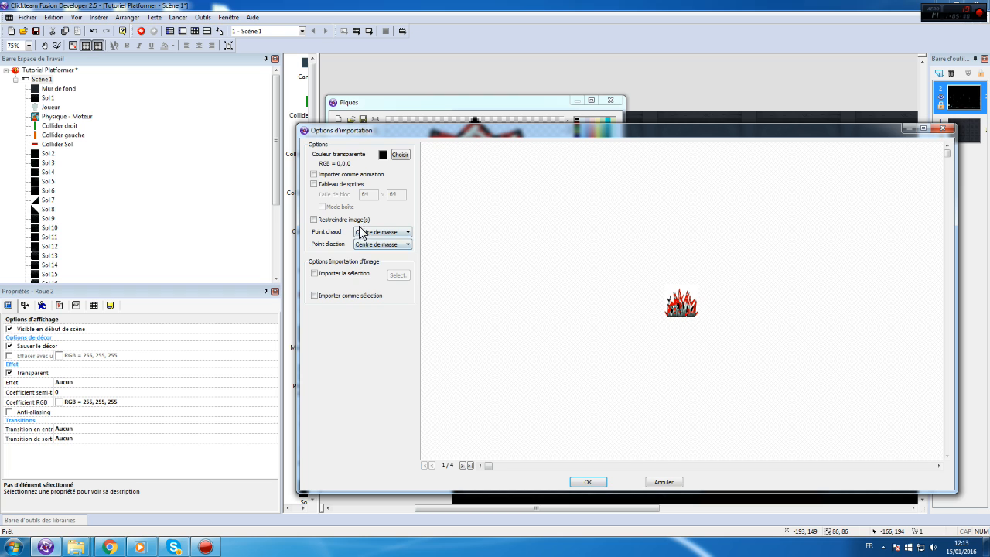
left_click(360, 233)
left_click(357, 288)
left_click(339, 175)
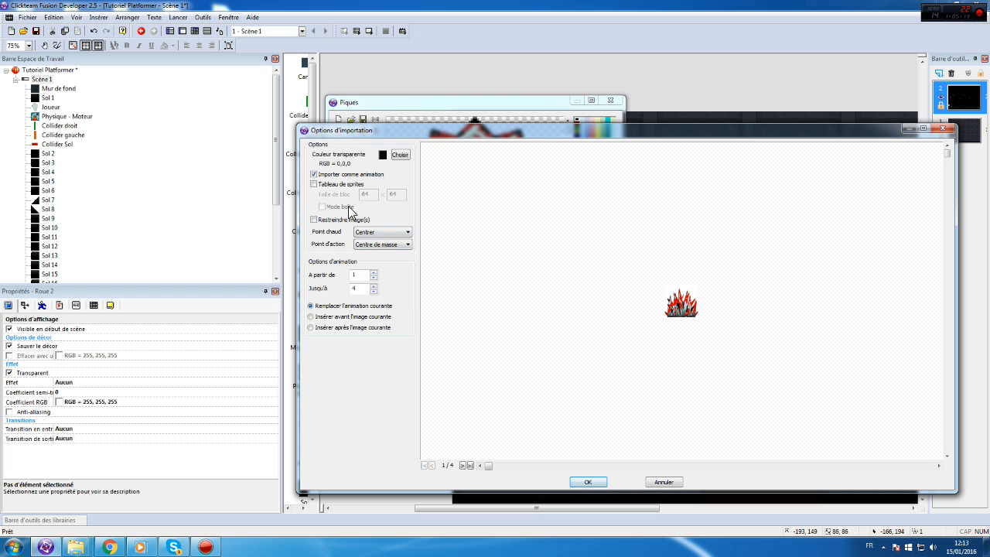
left_click(588, 481)
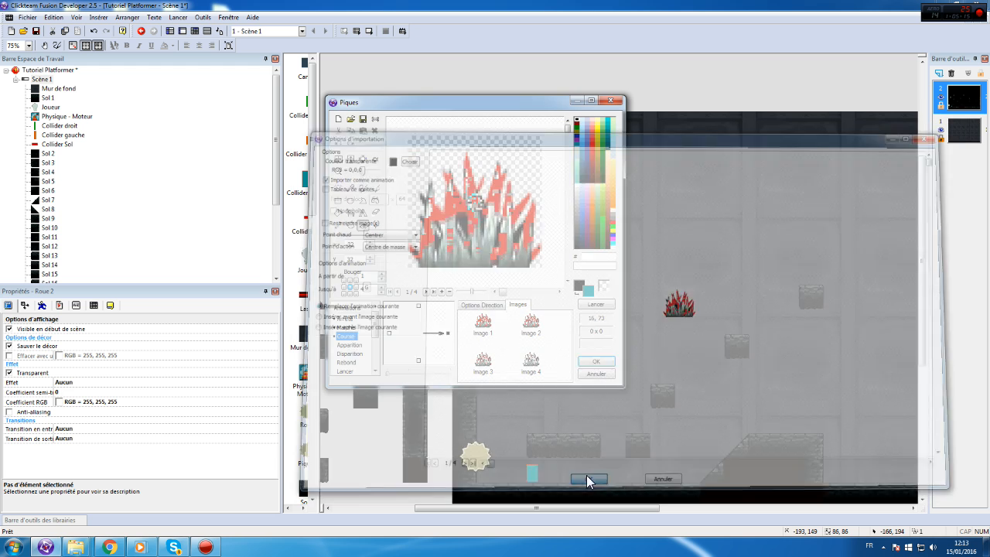
- Duplicate each of the four Course frames to make eight images, and accept the changes to Piques
left_click(484, 331)
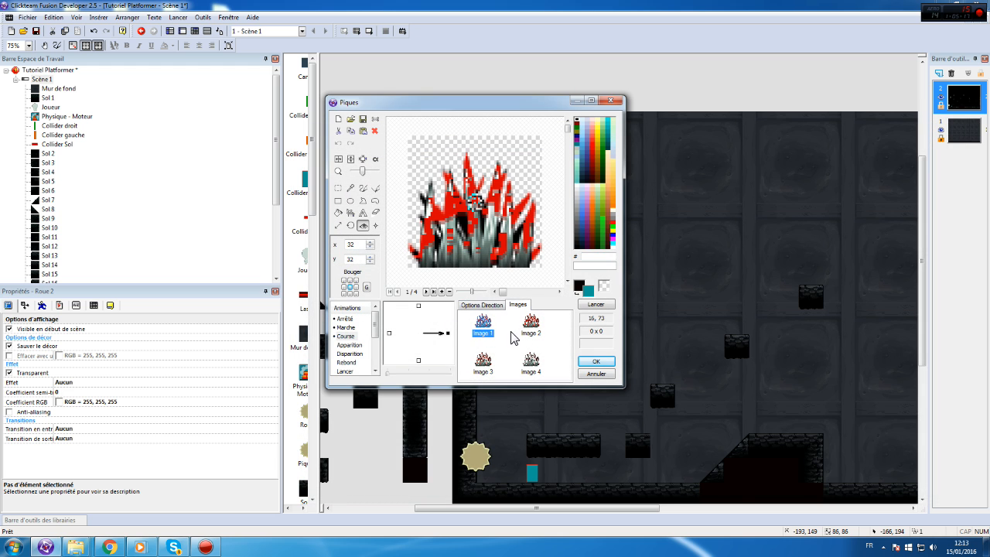
key("ctrl+c")
key("ctrl+v")
left_click(501, 370)
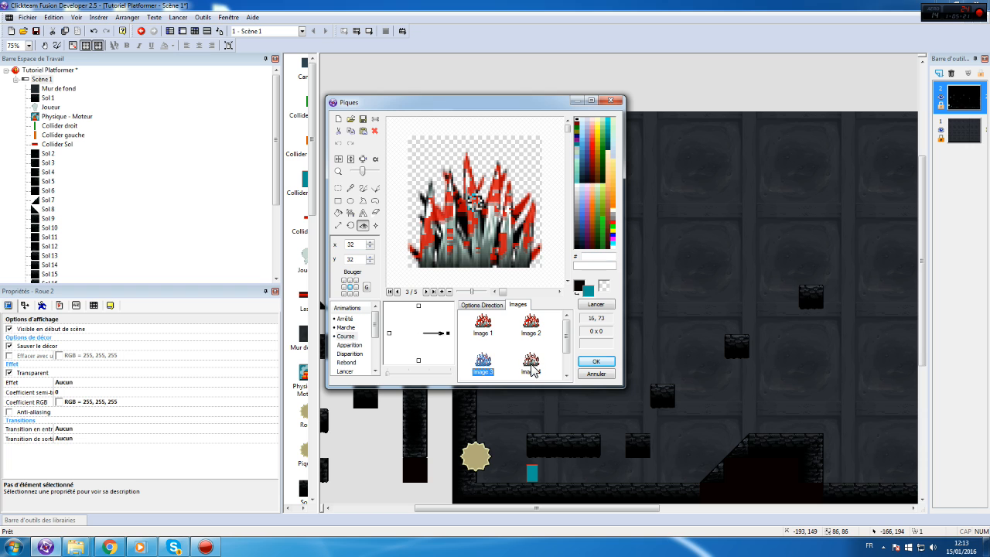
key("ctrl+v")
key("ctrl+v")
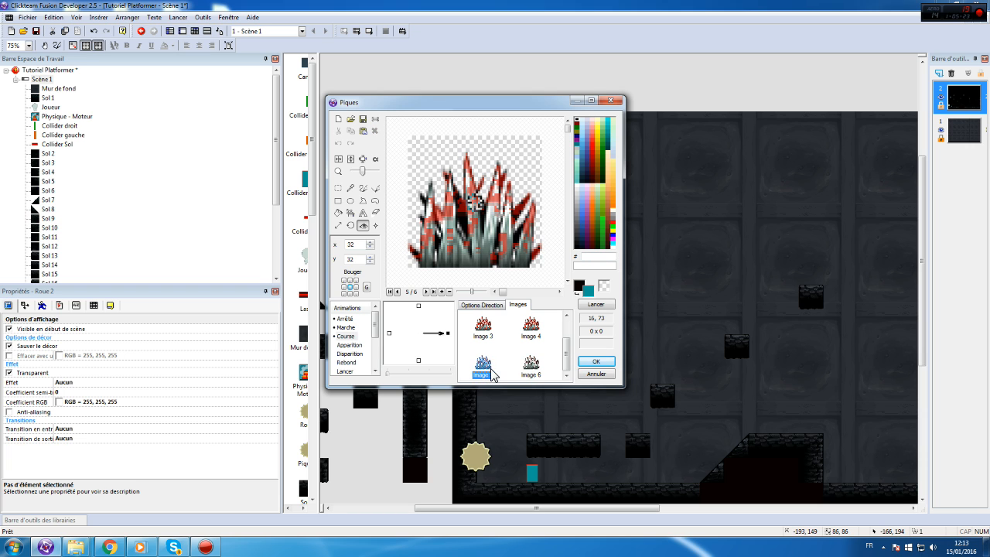
left_click(483, 367)
key("ctrl+v")
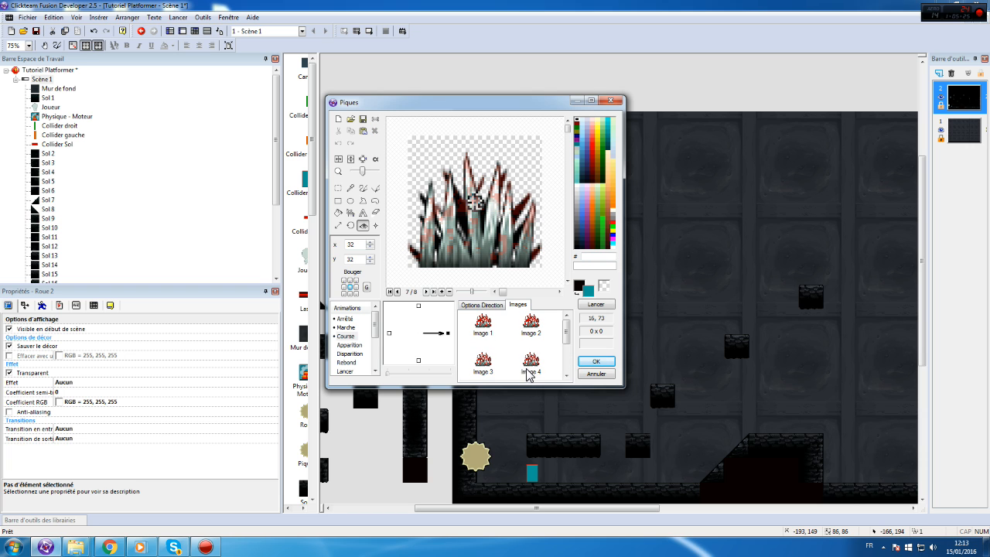
left_click(594, 361)
left_click(394, 180)
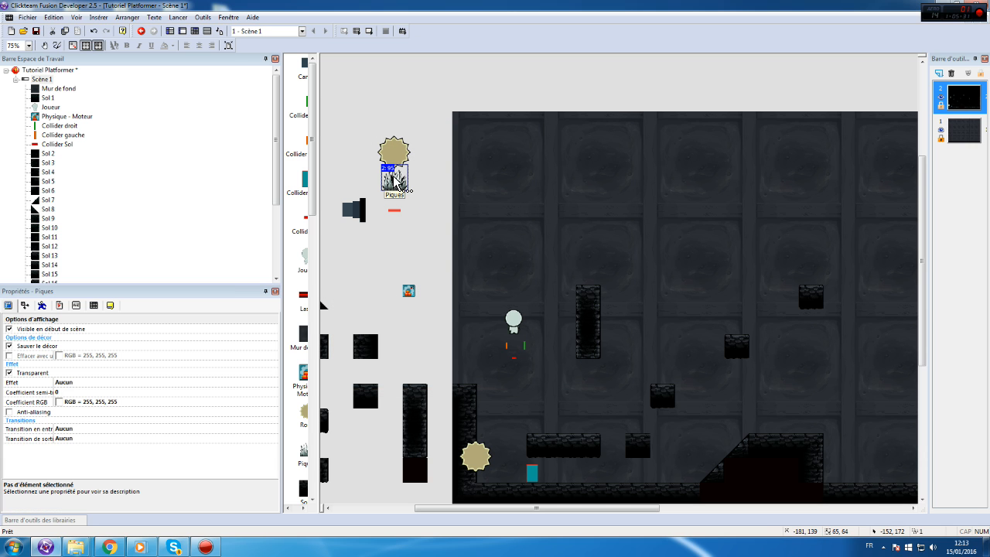
- Copy the Roue comment line to the end of the Decors event group and change its text to Piques
left_click(195, 39)
scroll(518, 353, "down", 5)
left_click_drag(299, 165, 345, 280)
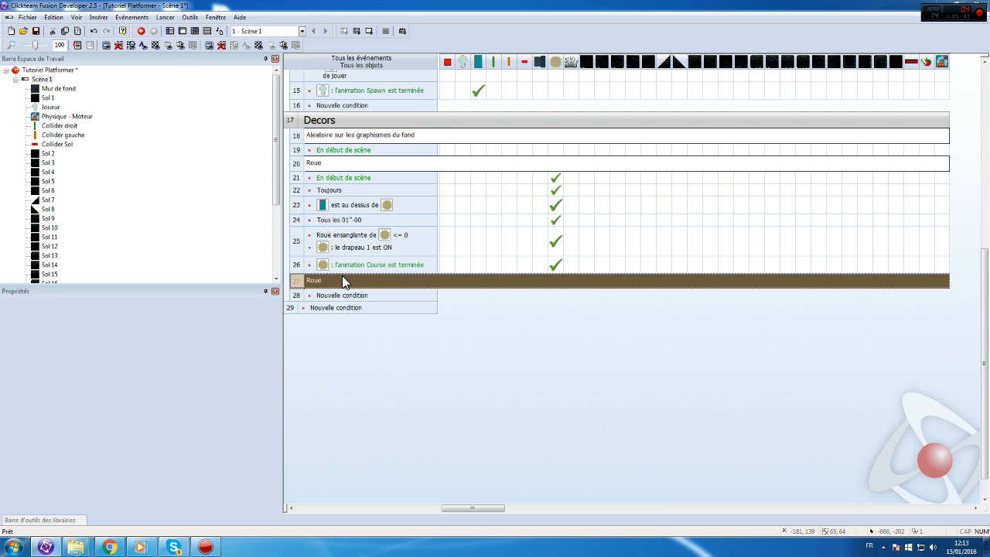
double_click(342, 277)
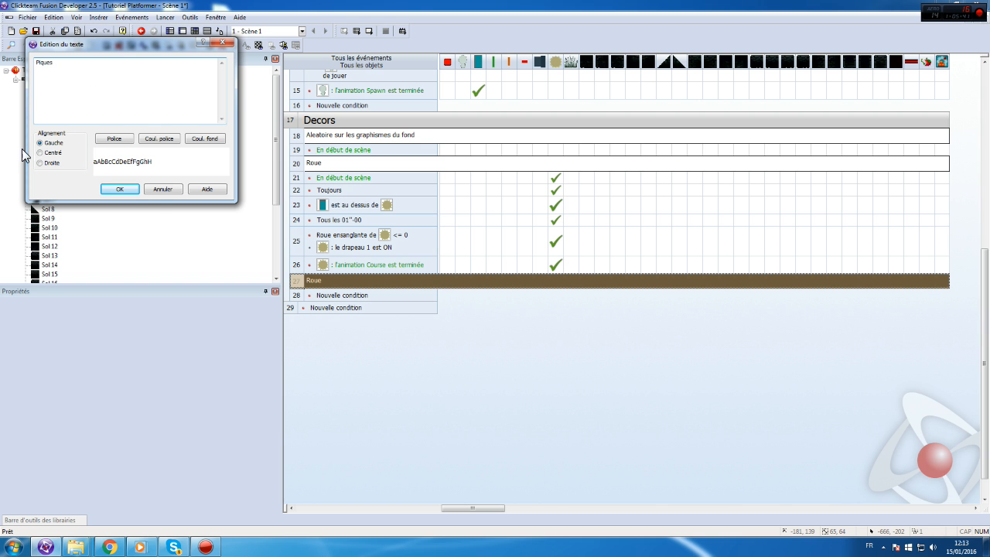
left_click(120, 190)
- Replace the Roue object with the Piques object throughout the wheel events in the Decors group
left_click_drag(298, 265, 296, 177)
left_click(296, 178, "shift")
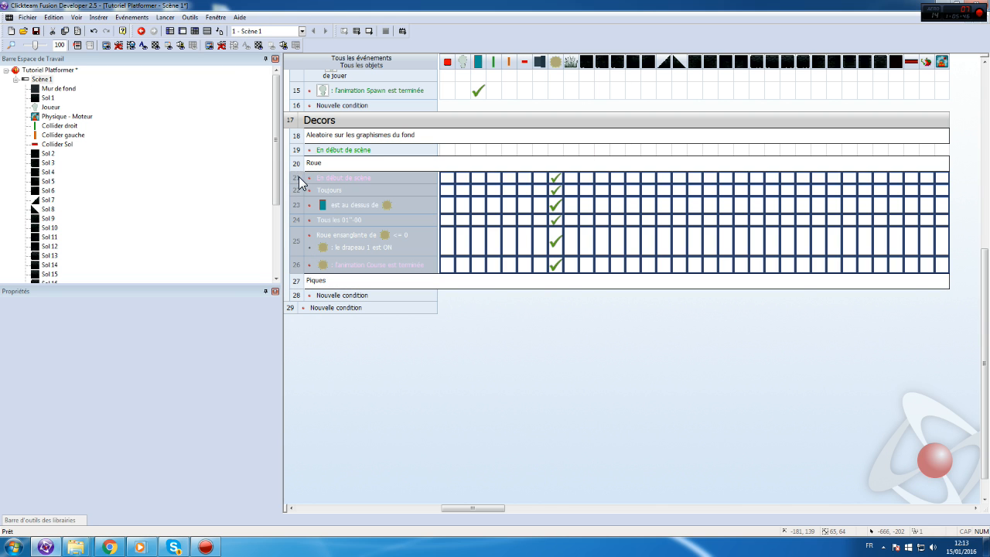
left_click(550, 392)
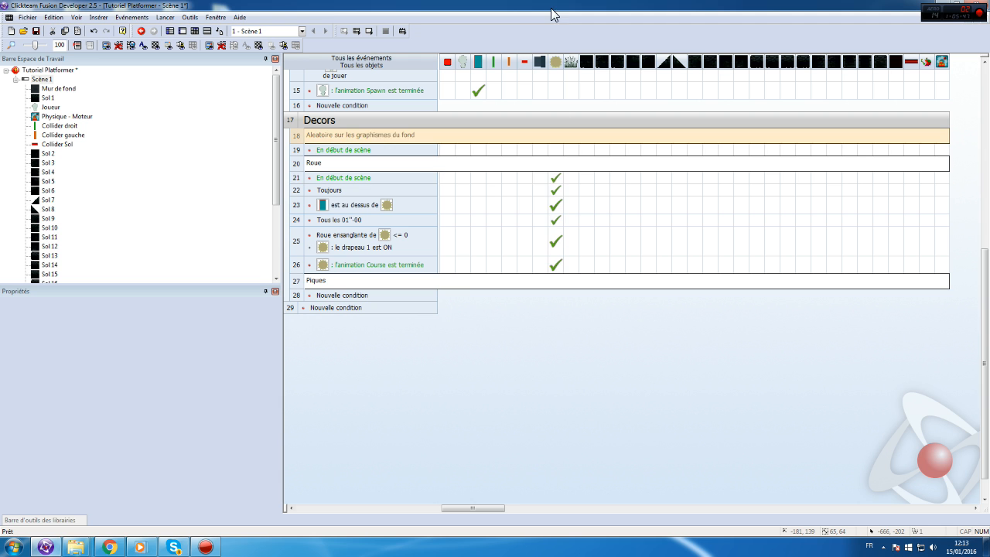
right_click(553, 59)
left_click(596, 104)
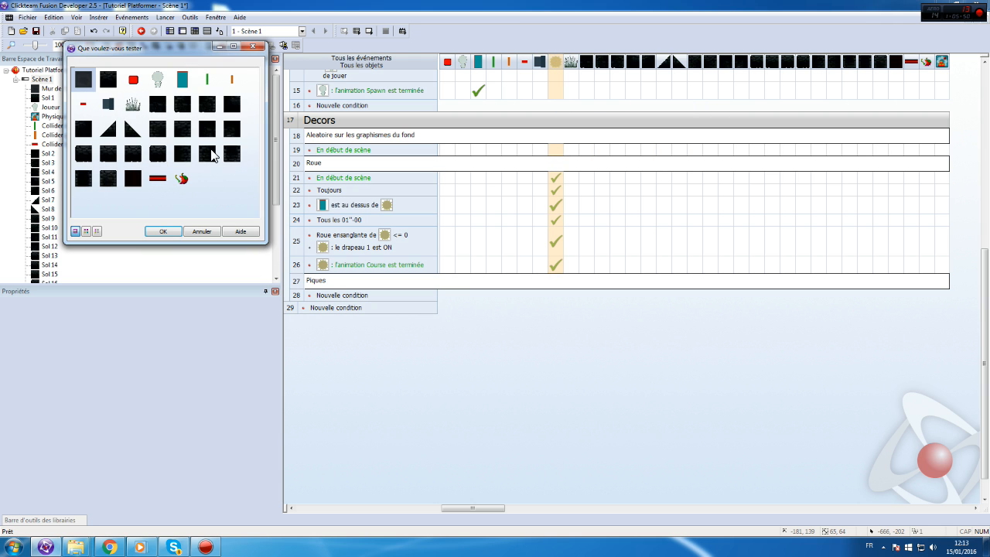
double_click(133, 105)
left_click(537, 294)
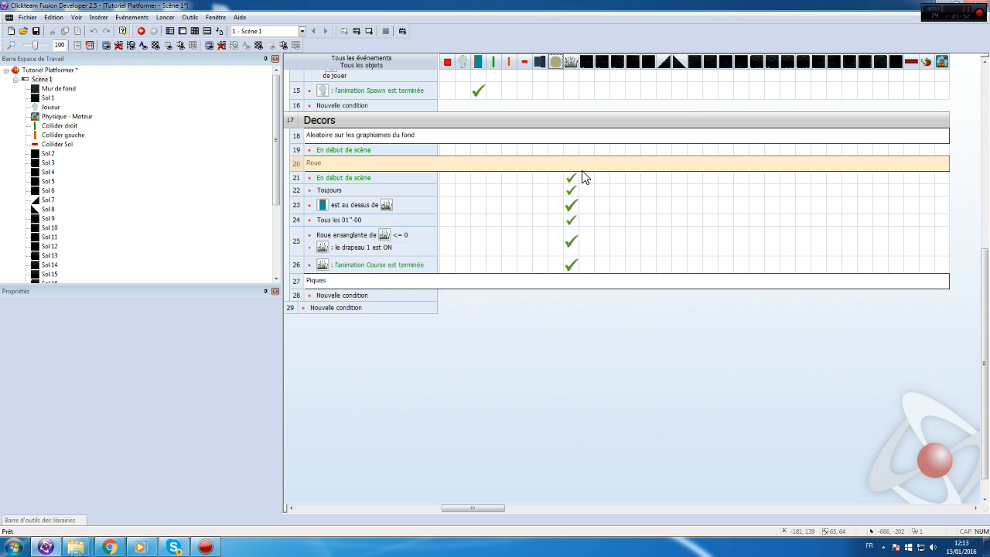
- Arrange the Decors group as a Piques comment heading the spike events, followed by a Roue comment heading the original wheel events
left_click(298, 295, "shift")
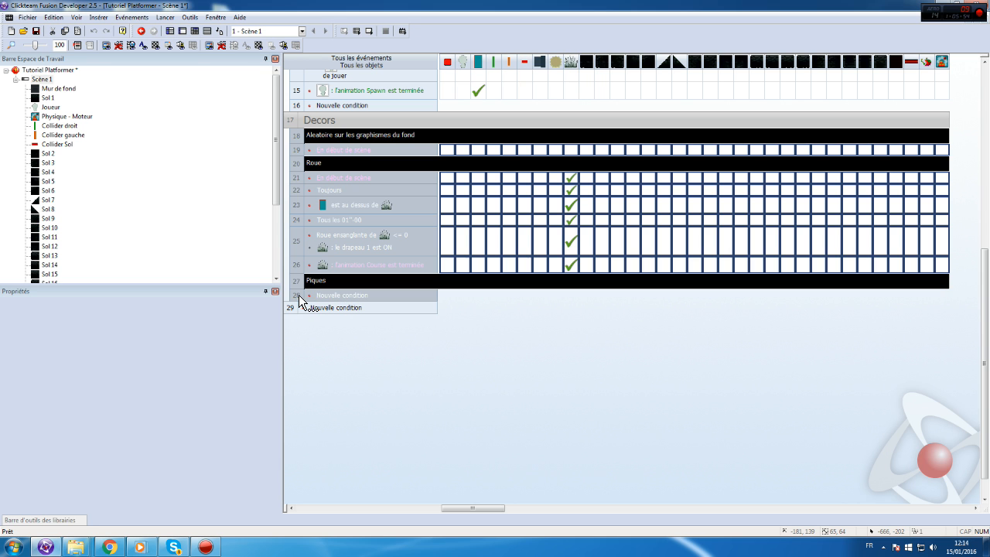
left_click(296, 281)
key("Delete")
key("ctrl+z")
key("ctrl+z")
key("ctrl+z")
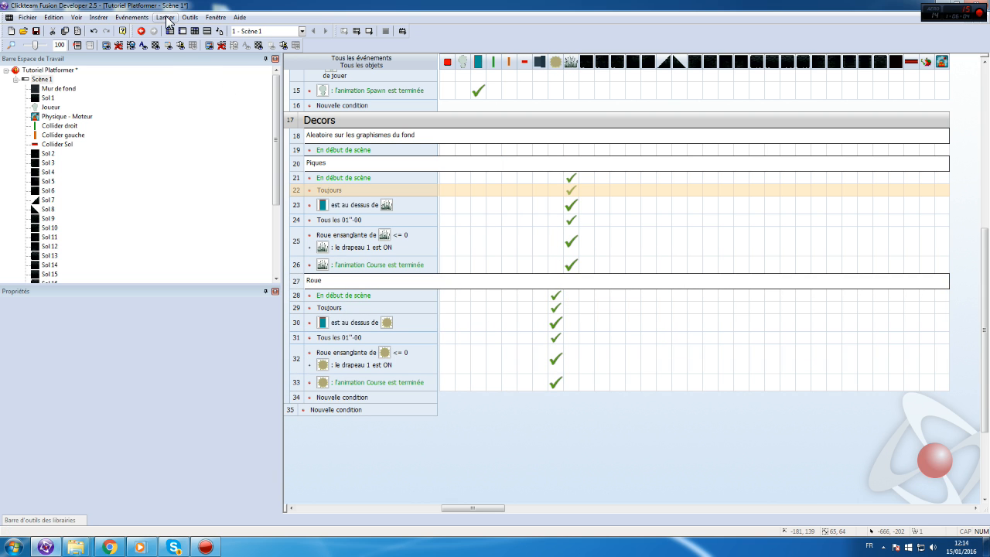
- Place a copy of Piques on the scene floor between the wheel and the player collider, test-run the scene, and return to the events
double_click(42, 80)
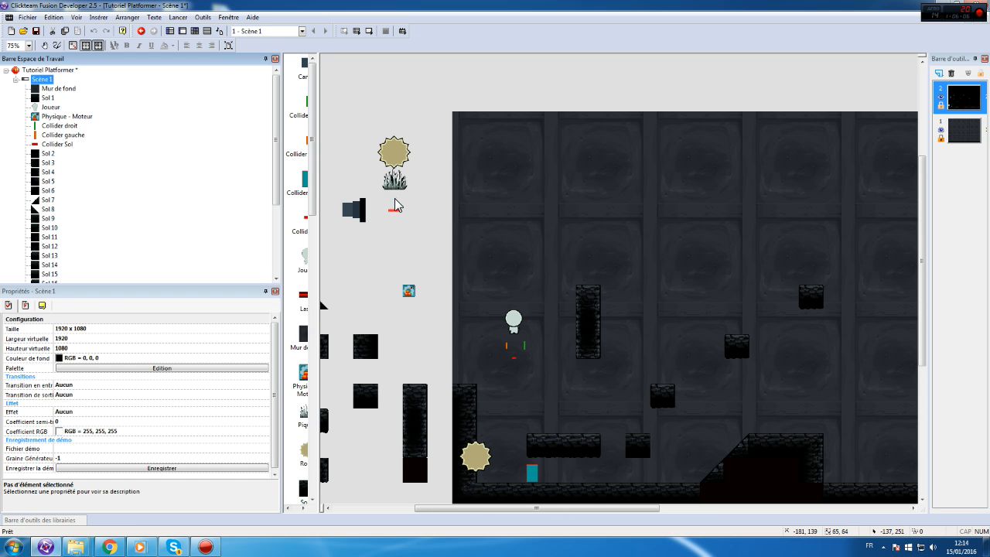
left_click_drag(397, 176, 574, 476, "ctrl")
left_click(550, 476)
left_click(178, 17)
left_click(199, 49)
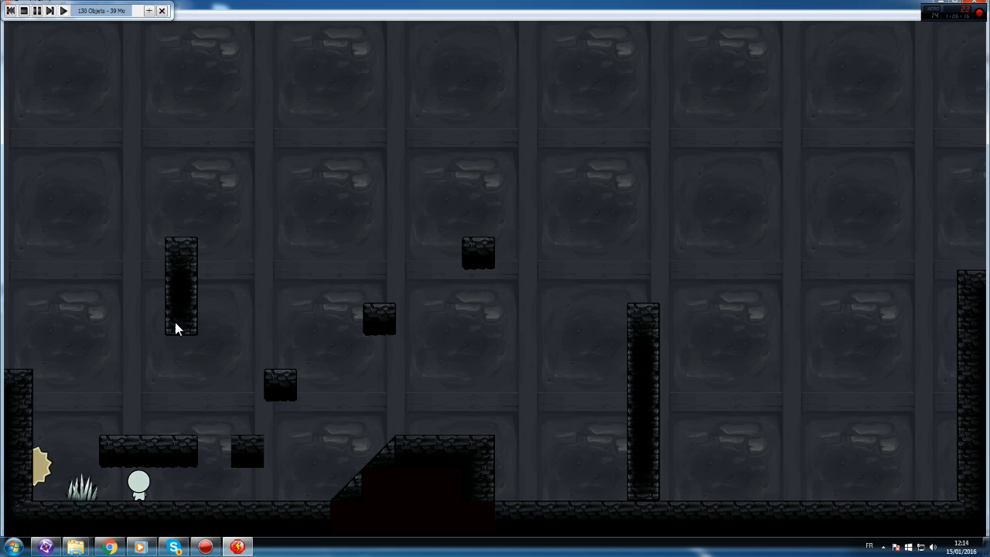
left_click(976, 2)
left_click(195, 31)
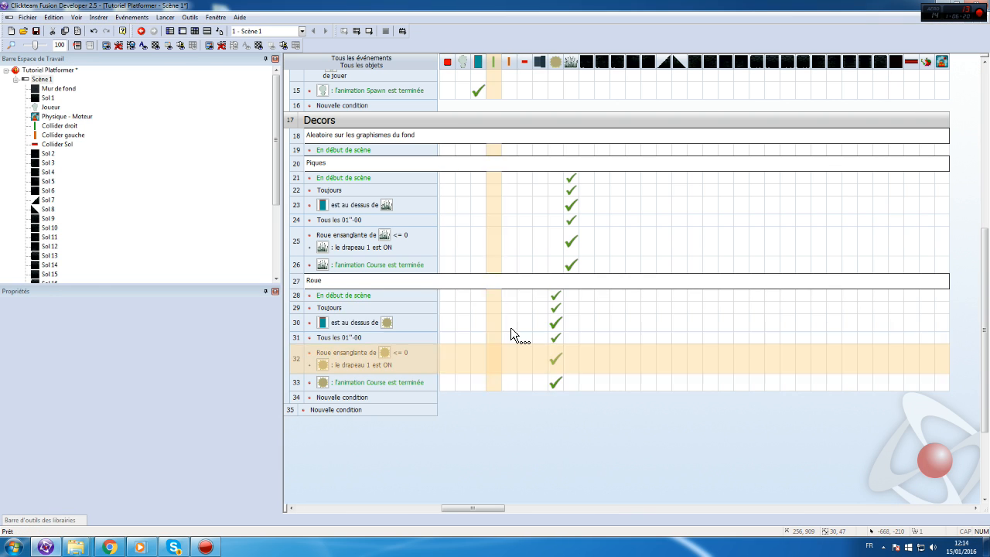
right_click(549, 295)
mouse_move(608, 493)
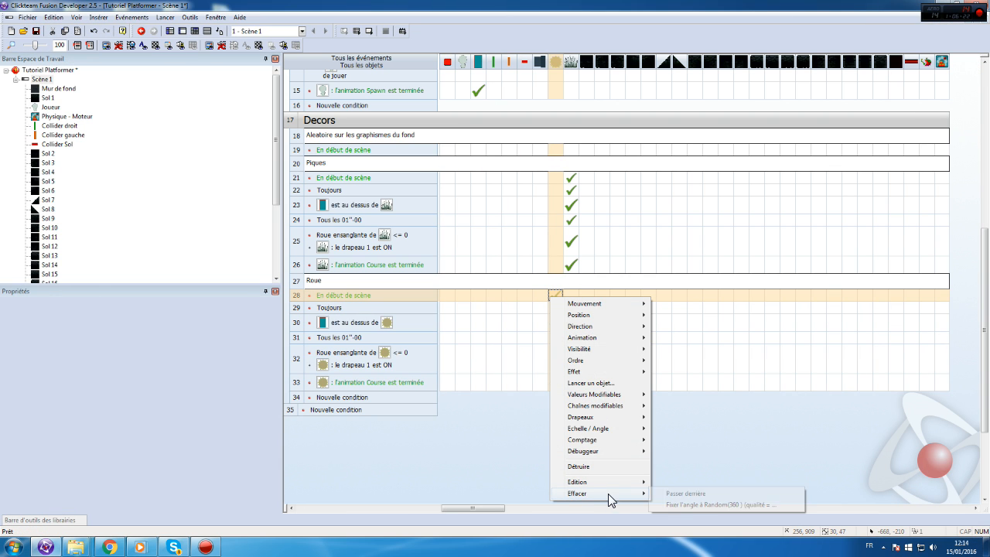
left_click(734, 506)
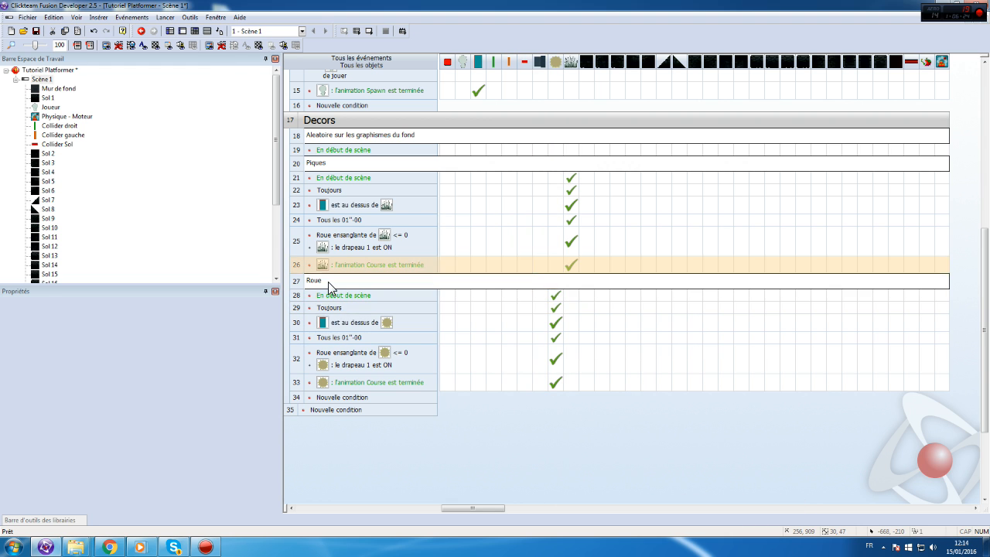
key("Delete")
left_click(165, 17)
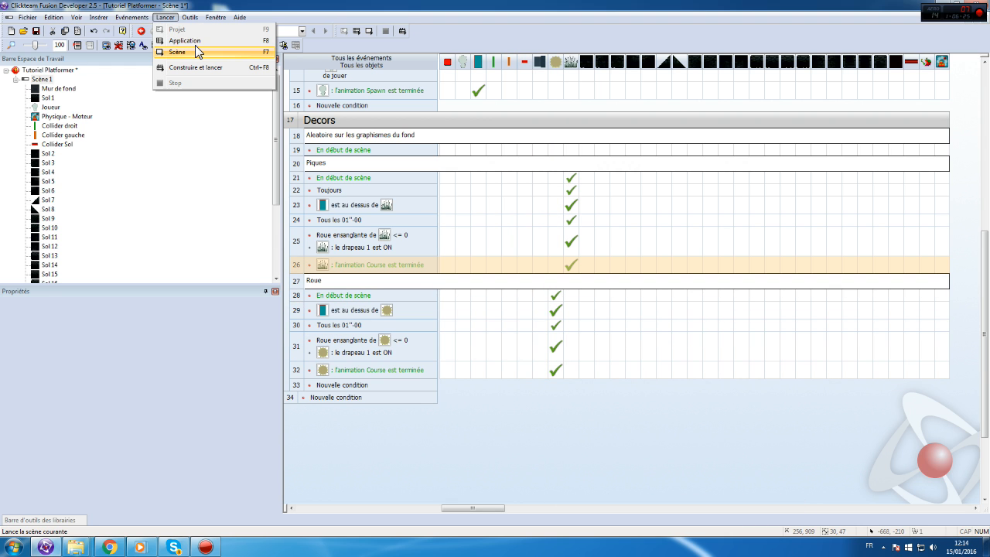
key("Escape")
key("ctrl+z")
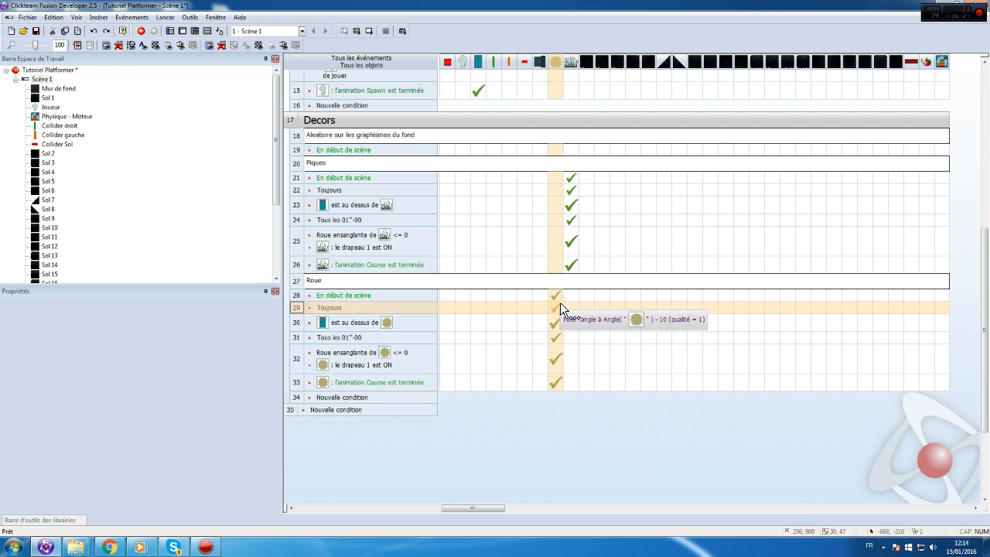
- Remove the random-angle action from the Piques start-of-scene event and delete the Toujours event of the Piques block
right_click(572, 174)
mouse_move(646, 374)
left_click(704, 383)
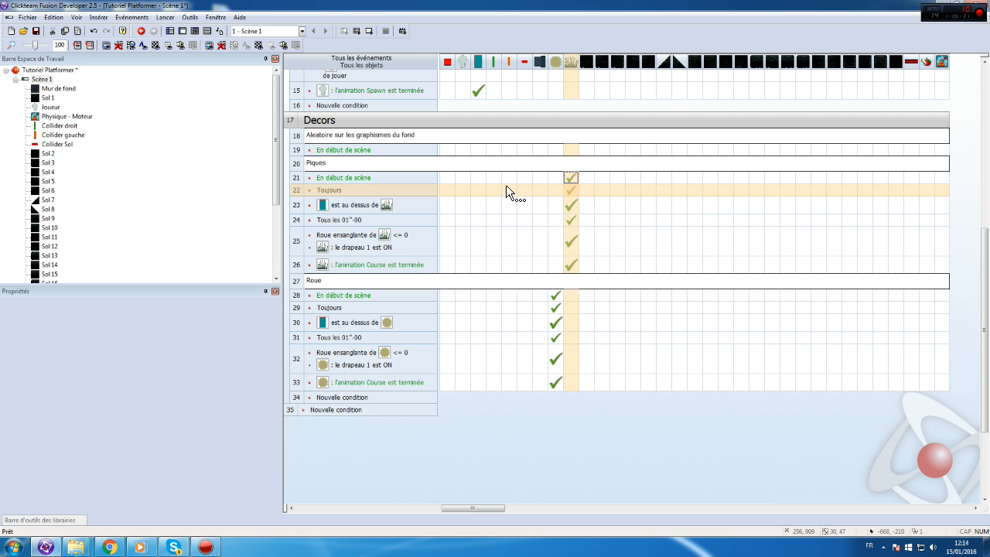
left_click(310, 190)
key("Delete")
- Run the scene, move the player onto the spikes and back off to test them, and return to the scene editor
left_click(165, 17)
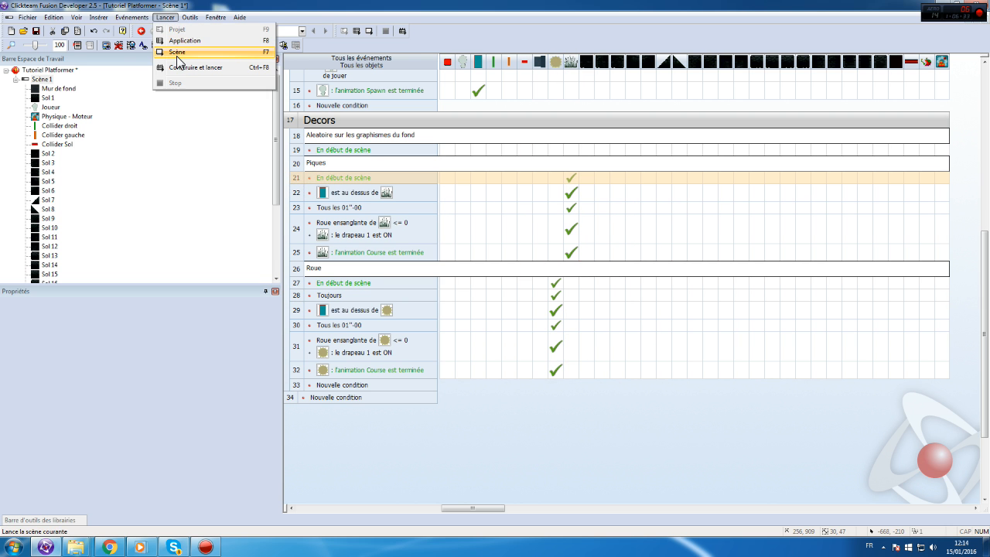
left_click(174, 50)
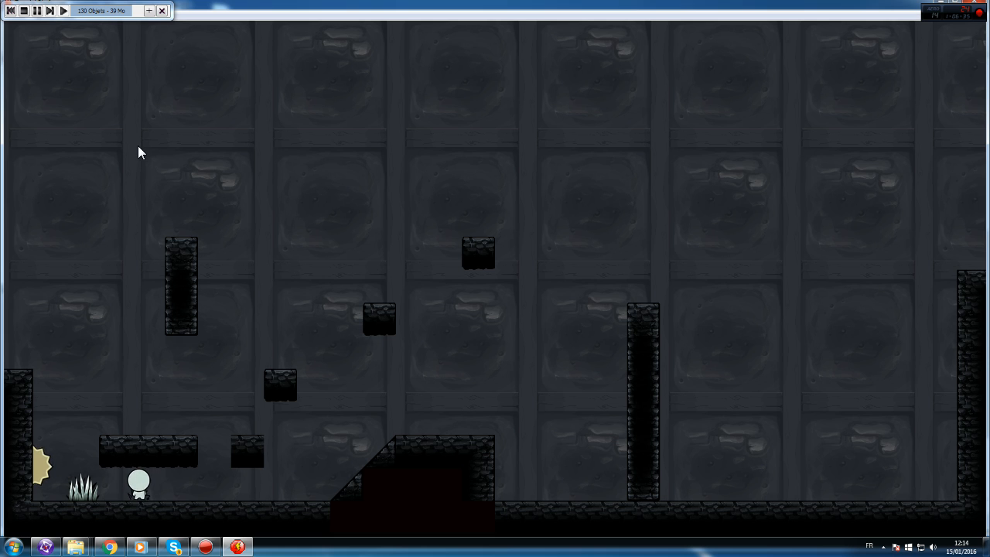
key("Left")
key("Right")
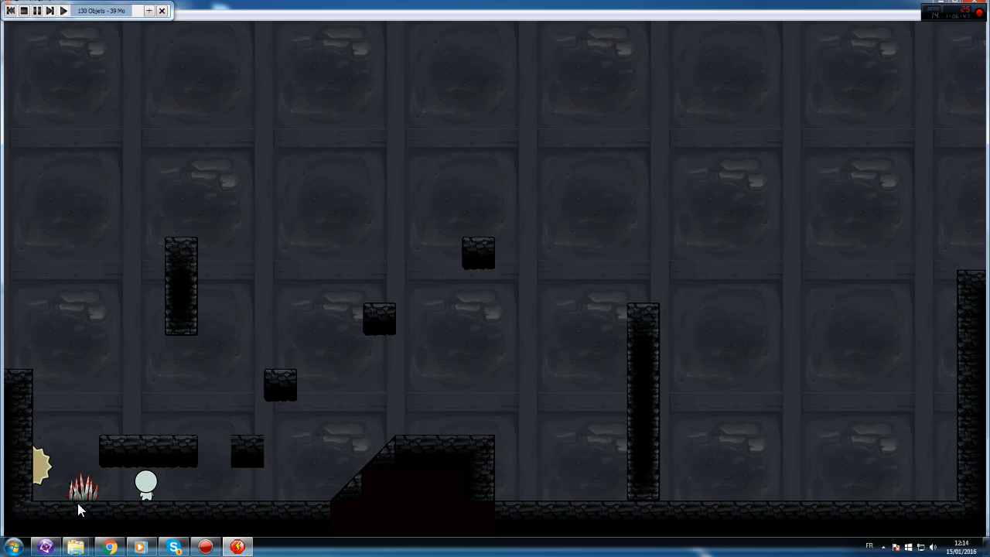
left_click(972, 2)
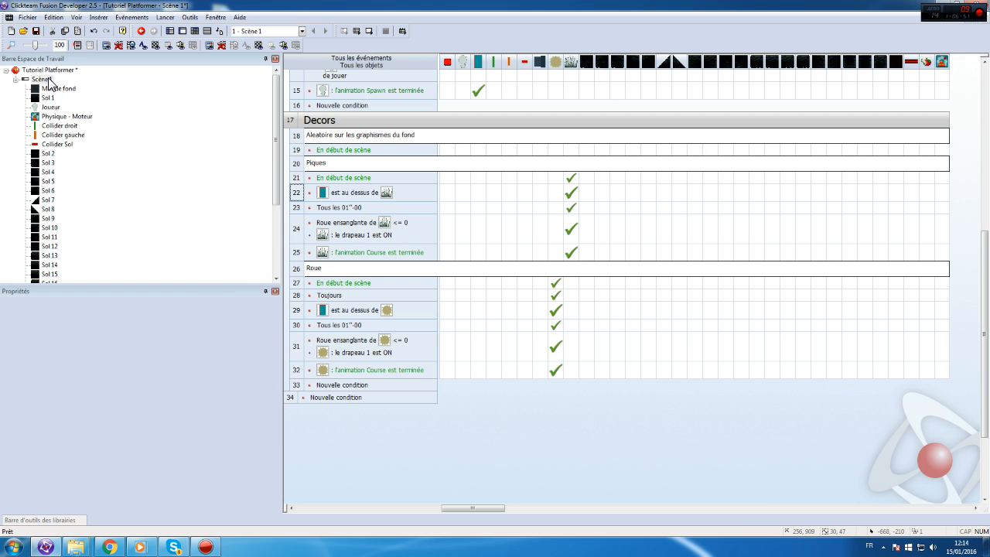
double_click(48, 81)
scroll(599, 346, "down", 3)
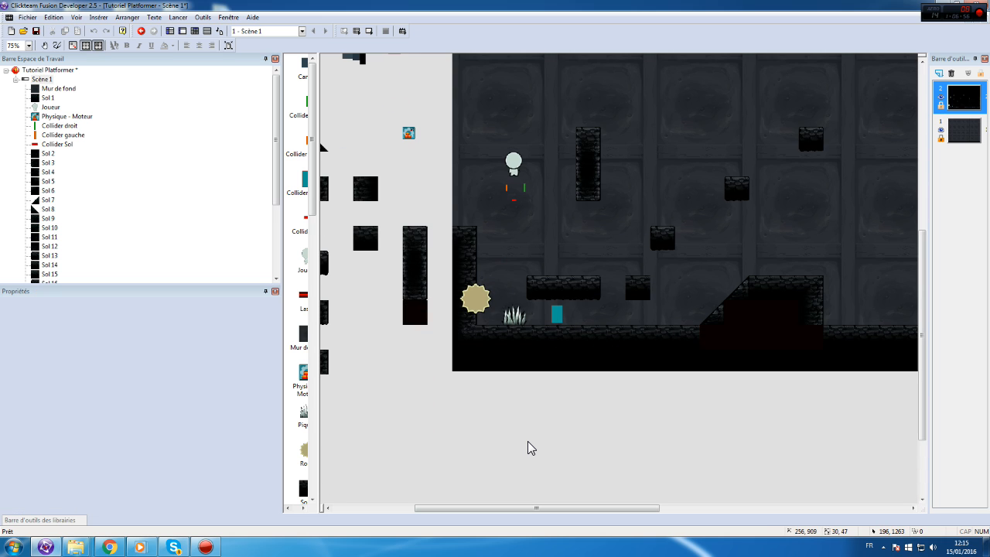
right_click(555, 315)
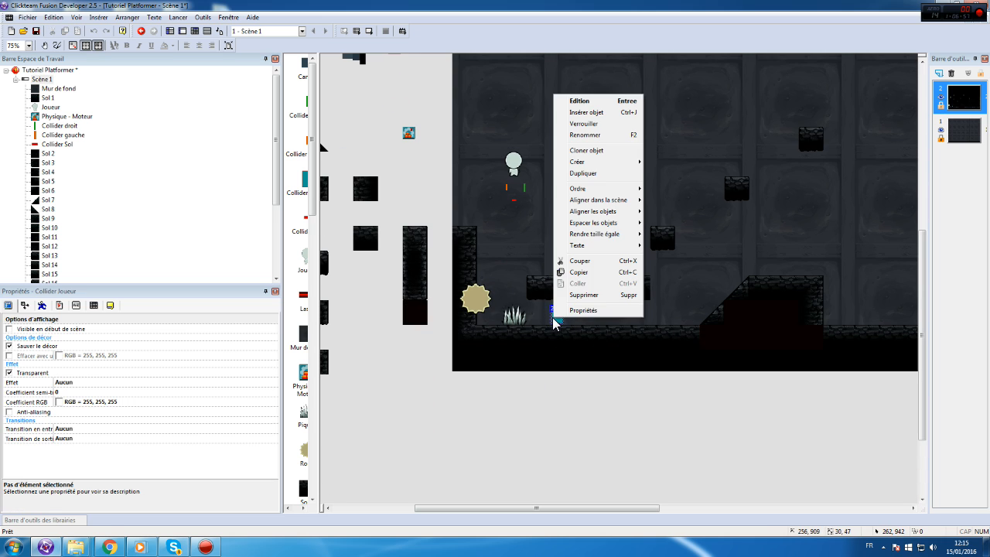
left_click(601, 150)
left_click(521, 226)
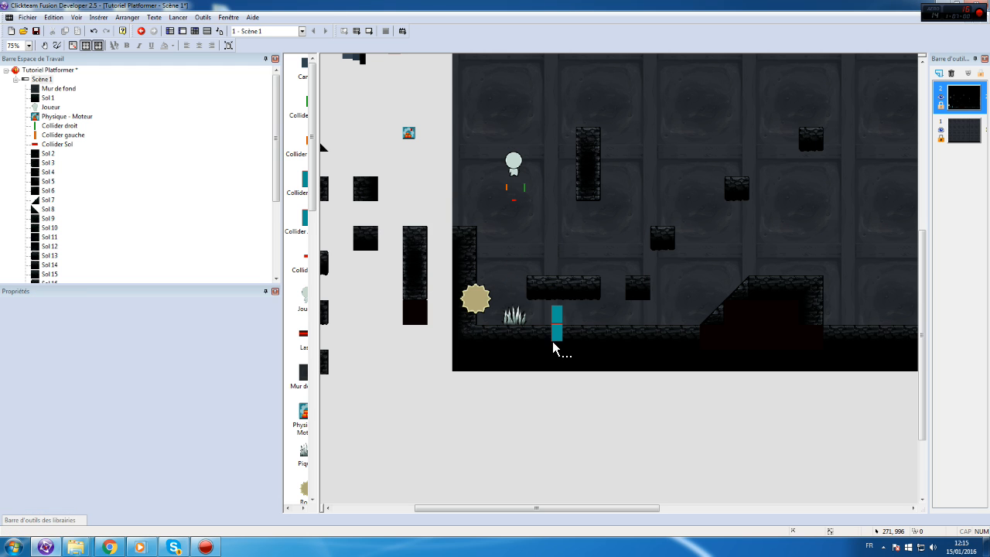
double_click(554, 332)
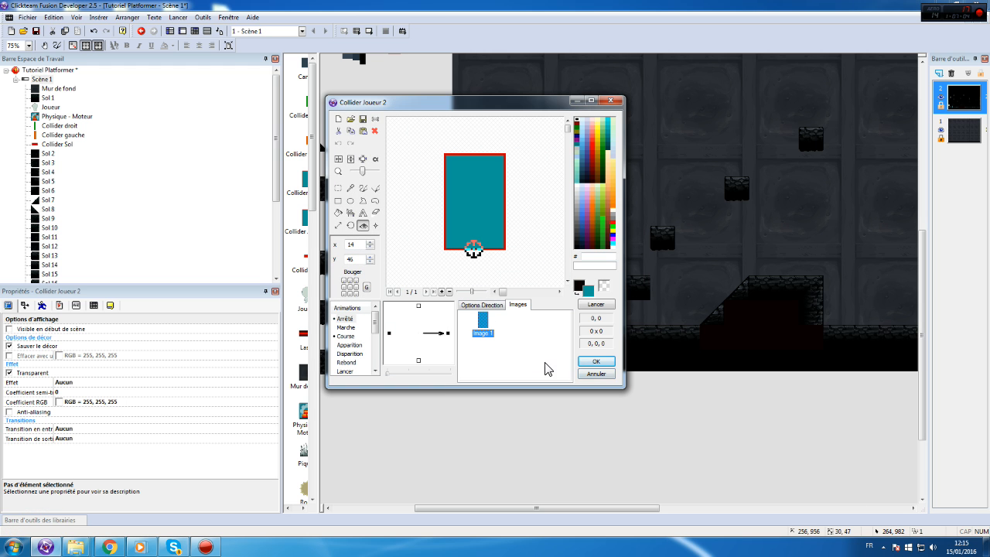
left_click(591, 375)
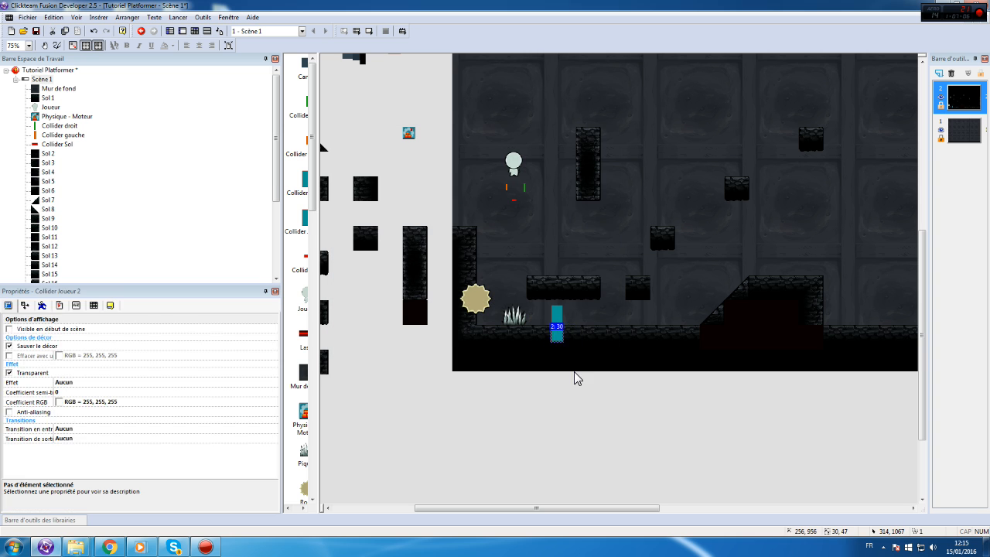
- Insert a new Active object in the empty area below the scene and rename it Spawn Point
right_click(577, 377)
left_click(615, 210)
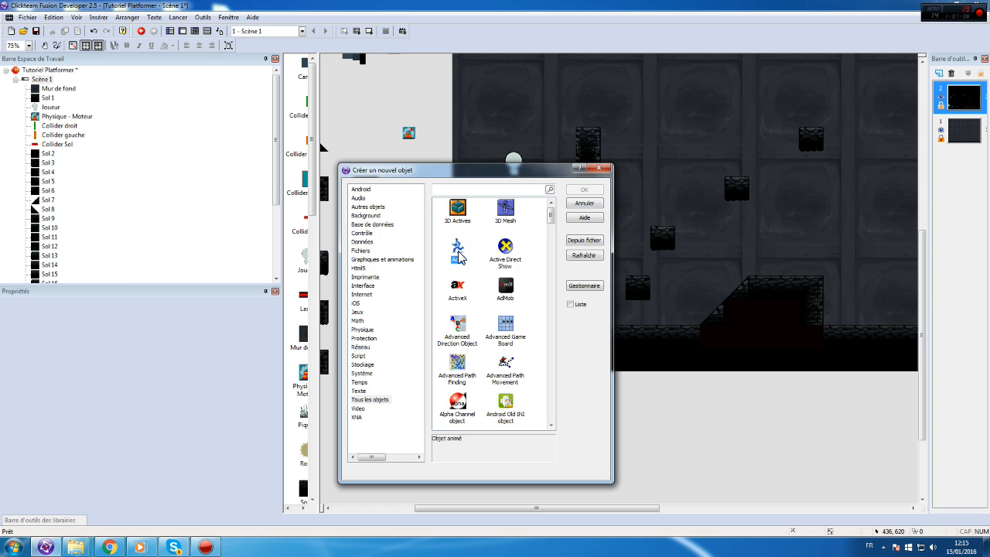
double_click(459, 257)
left_click(526, 398)
right_click(528, 398)
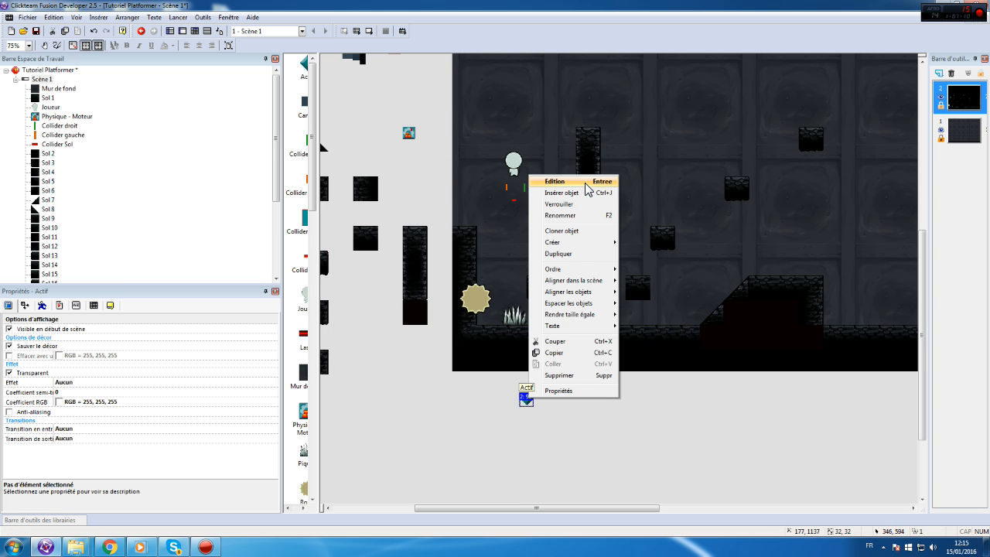
left_click(576, 215)
type("Spawn")
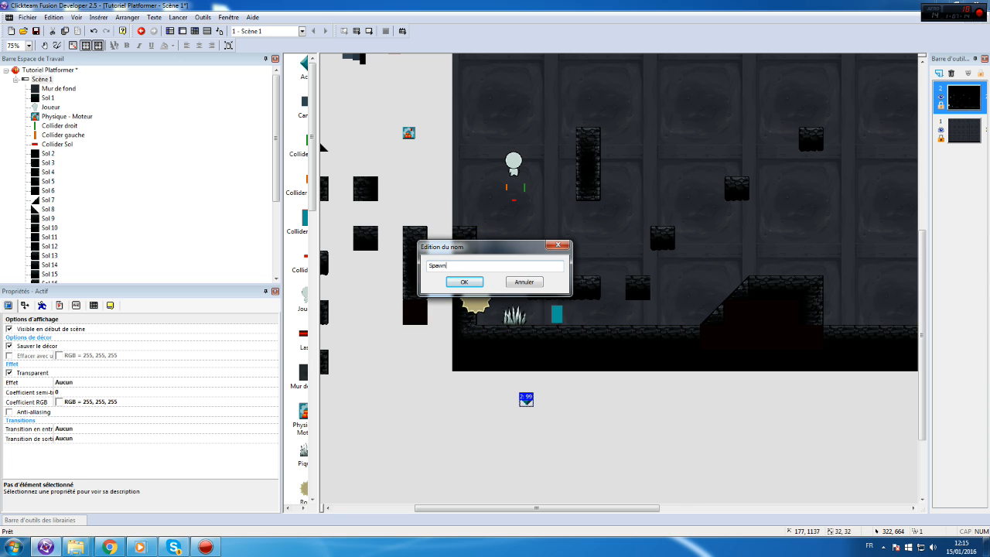
type(" Point")
key("Return")
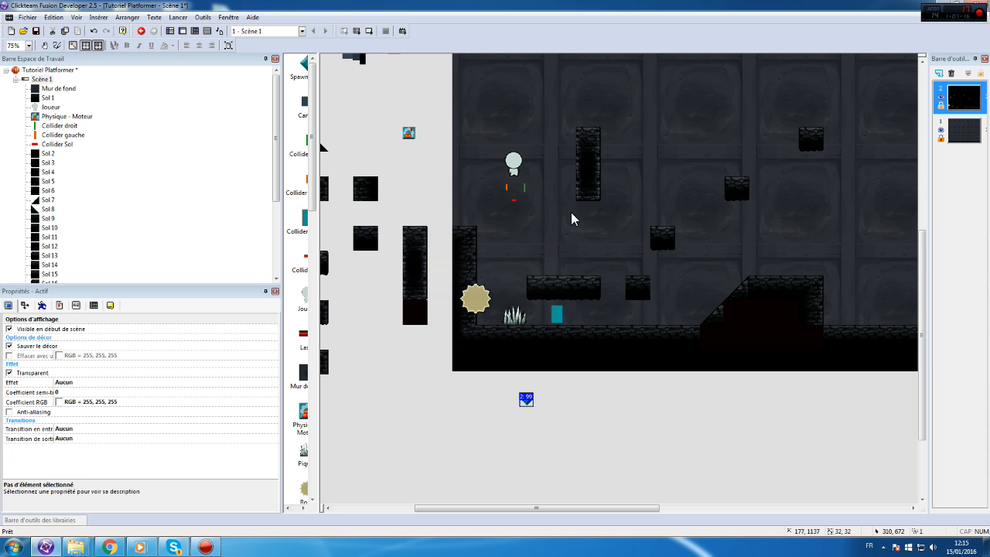
- Delete the diamond frame from the Spawn Point animation and fill the remaining rectangle with cyan (0, 255, 255)
double_click(524, 402)
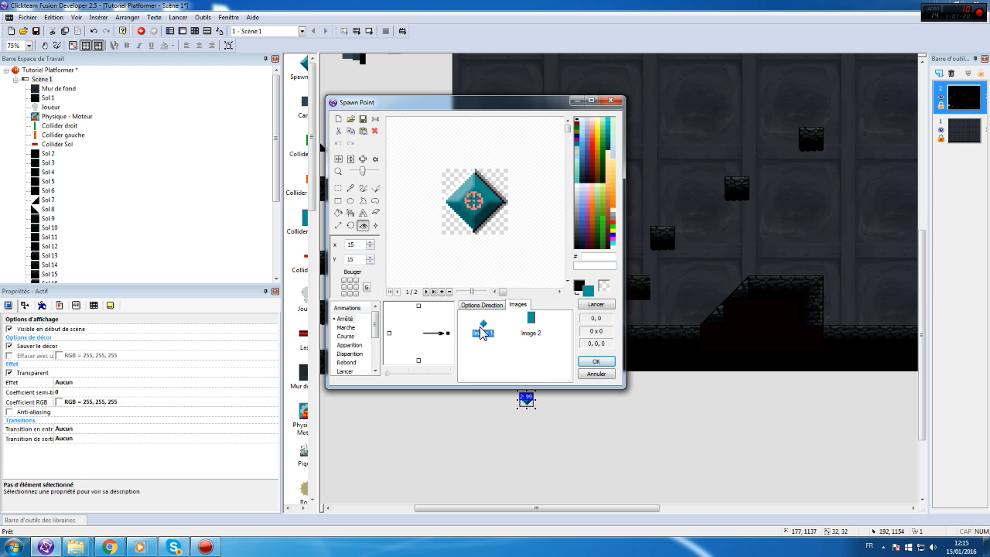
key("Delete")
key("Return")
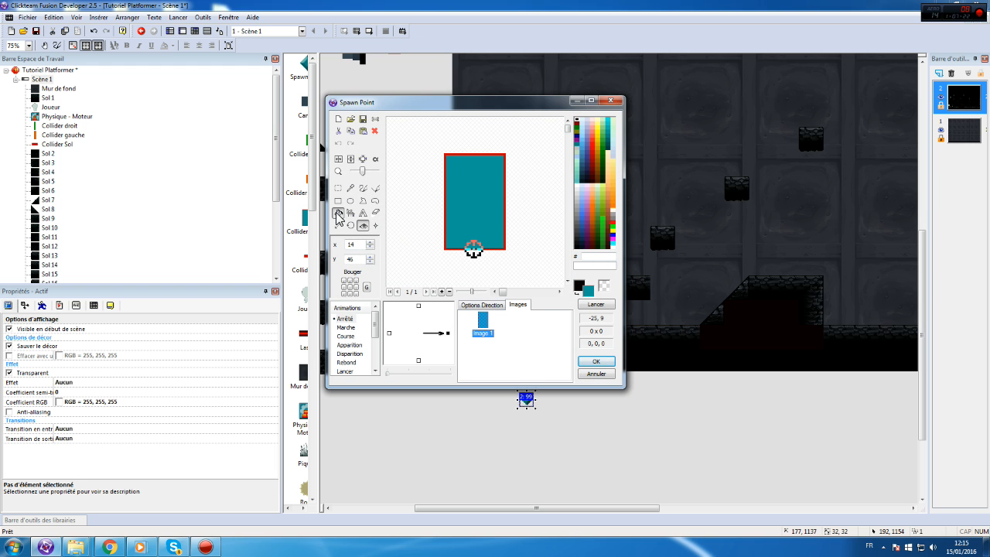
left_click(338, 212)
left_click(602, 218)
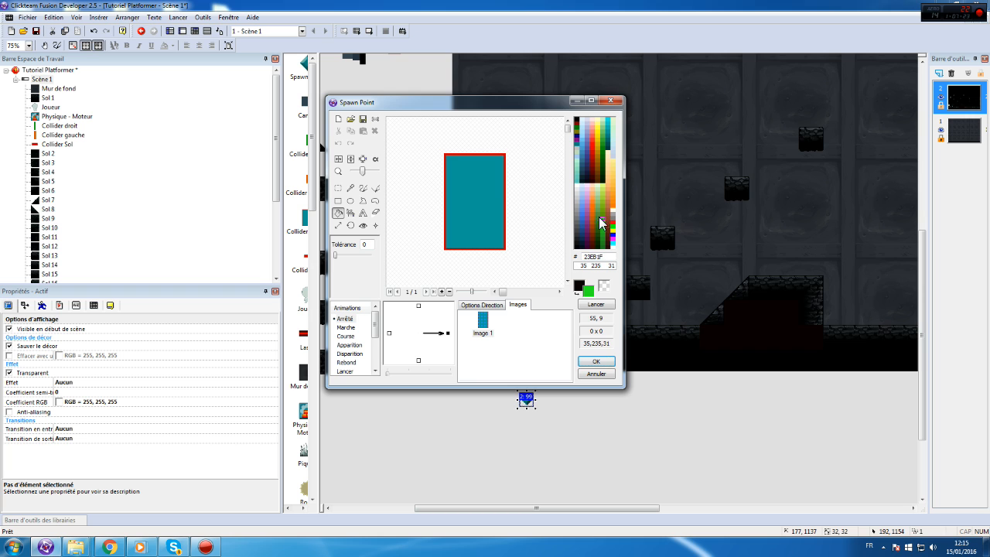
left_click(495, 203)
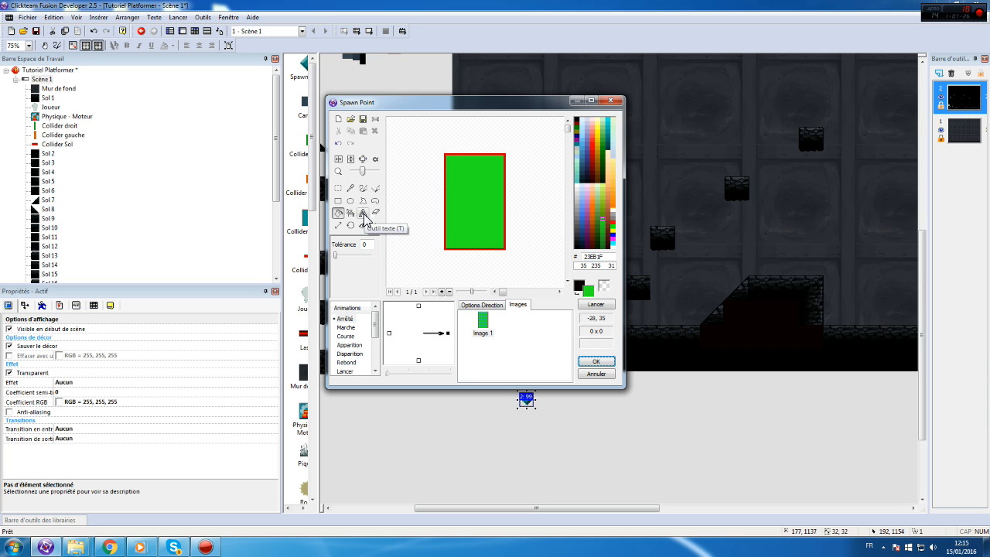
left_click(612, 240)
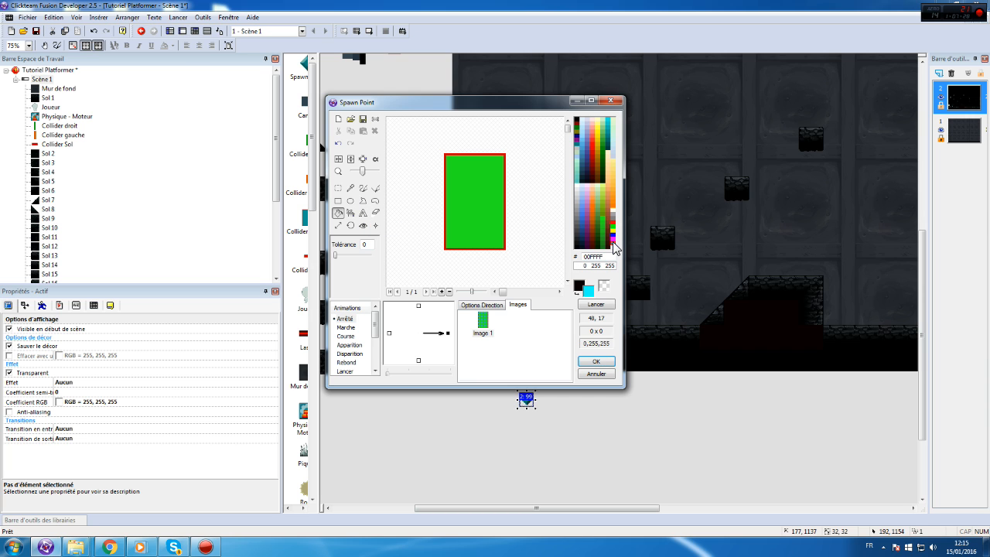
left_click(497, 223)
- Draw a black letter S on the cyan rectangle with a size 4 brush and confirm the Spawn Point image
left_click(578, 294)
left_click(363, 188)
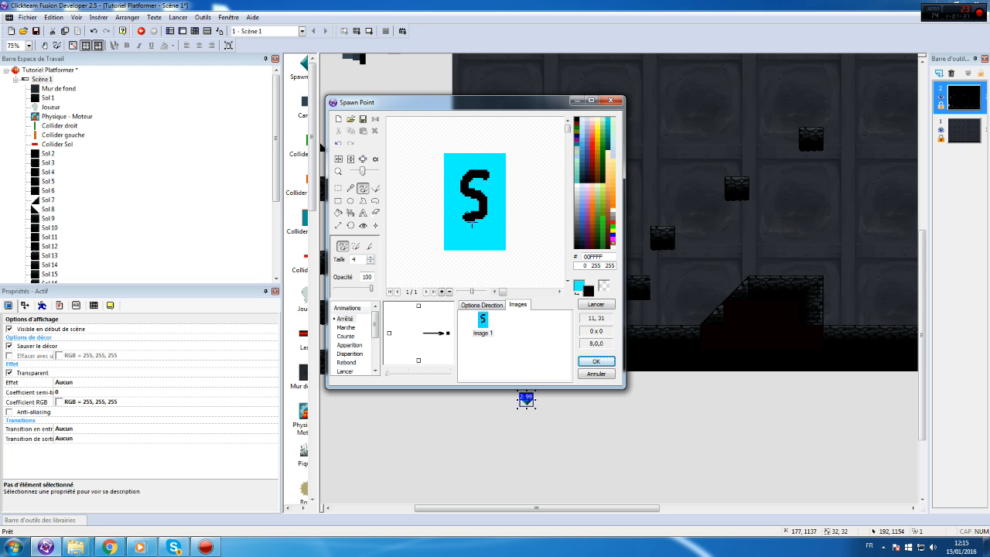
left_click(596, 363)
- Place Spawn Point on the floor beside the player collider at 384, 911 and make it invisible at scene start
left_click_drag(526, 396, 608, 318)
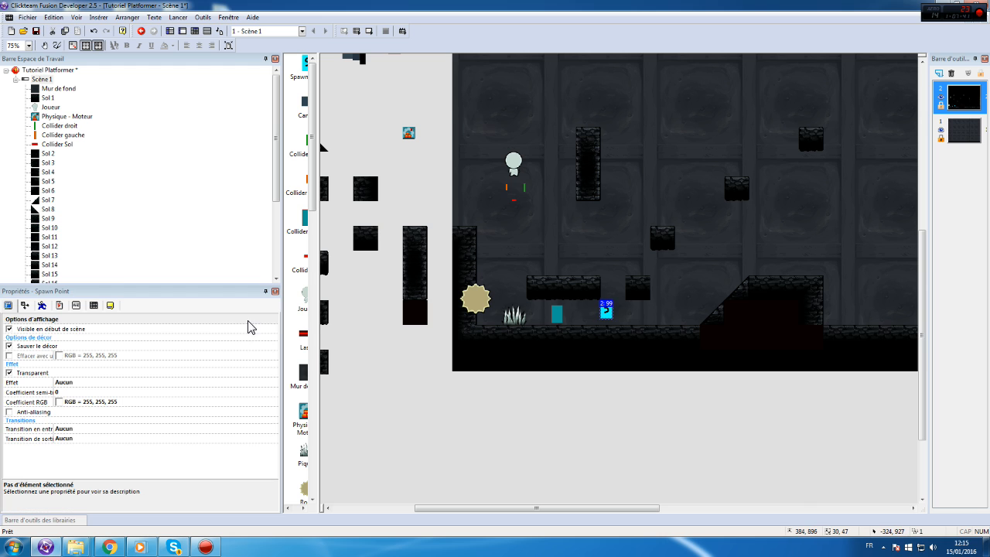
left_click_drag(555, 315, 606, 311)
left_click(606, 310)
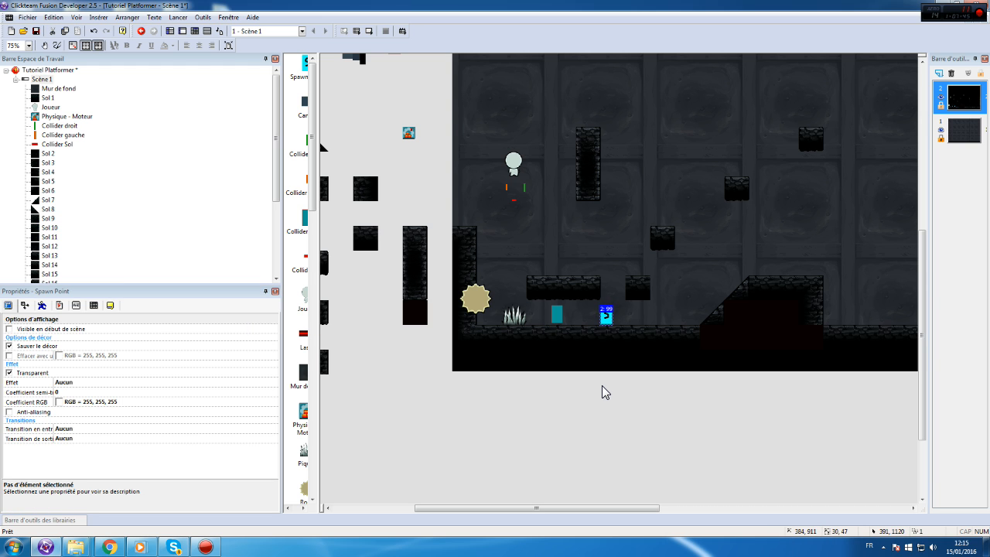
left_click(620, 401)
left_click(604, 323)
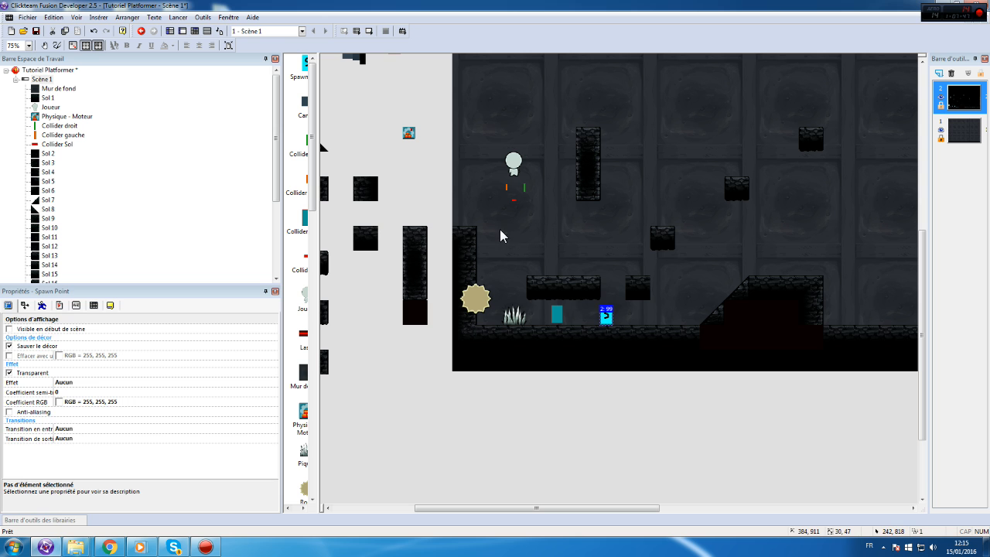
- Insert a new En début de scène event as the first event of the Gestion joueur group
left_click(194, 31)
scroll(384, 121, "up", 5)
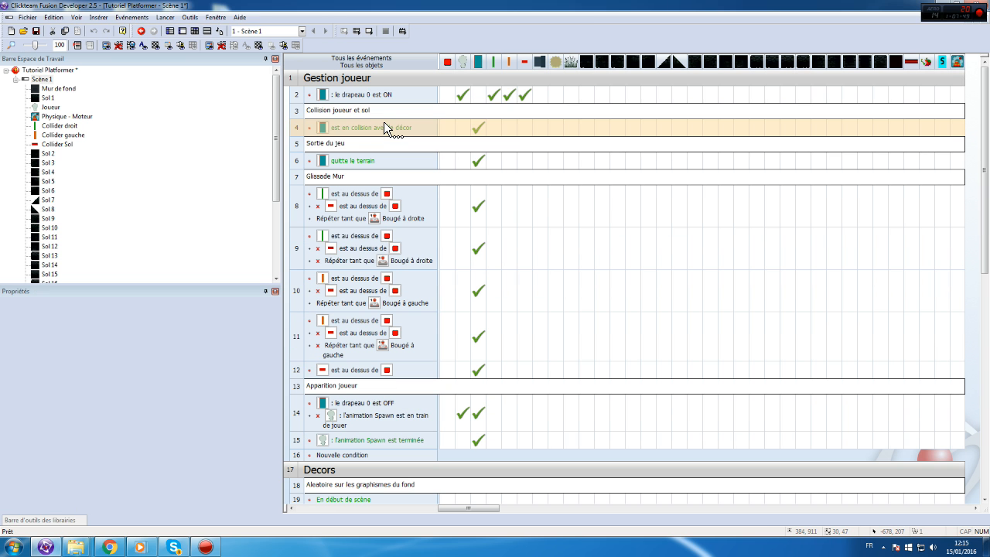
right_click(307, 96)
mouse_move(356, 125)
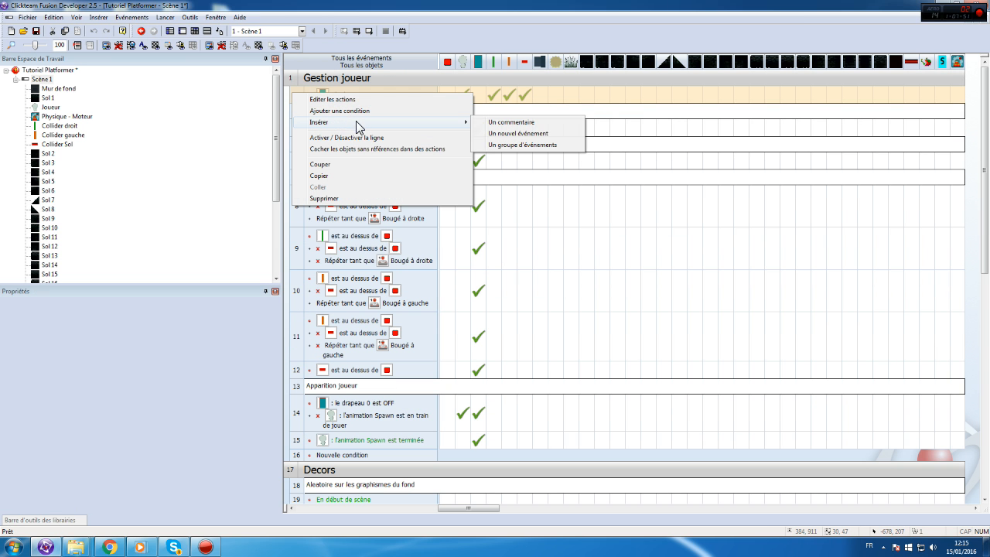
left_click(565, 133)
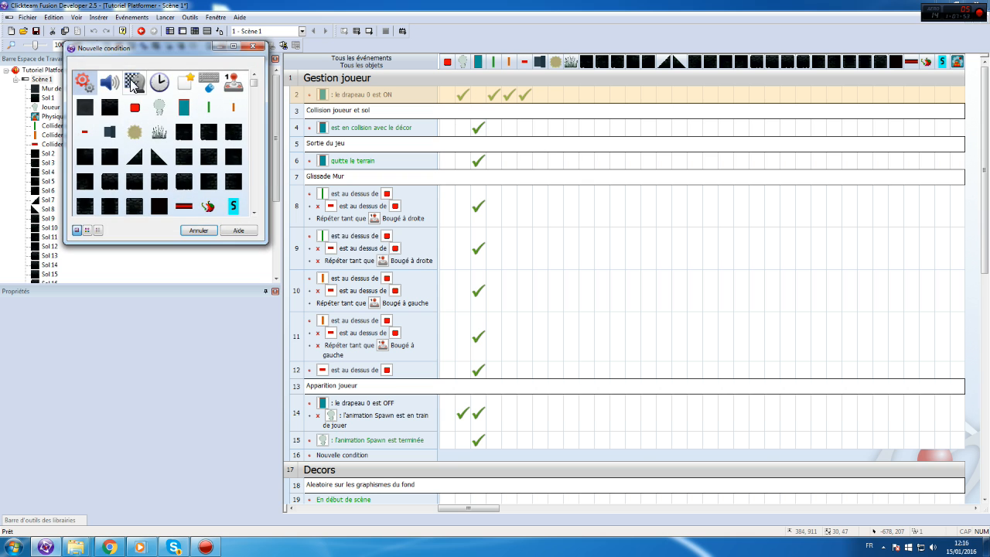
left_click(157, 89)
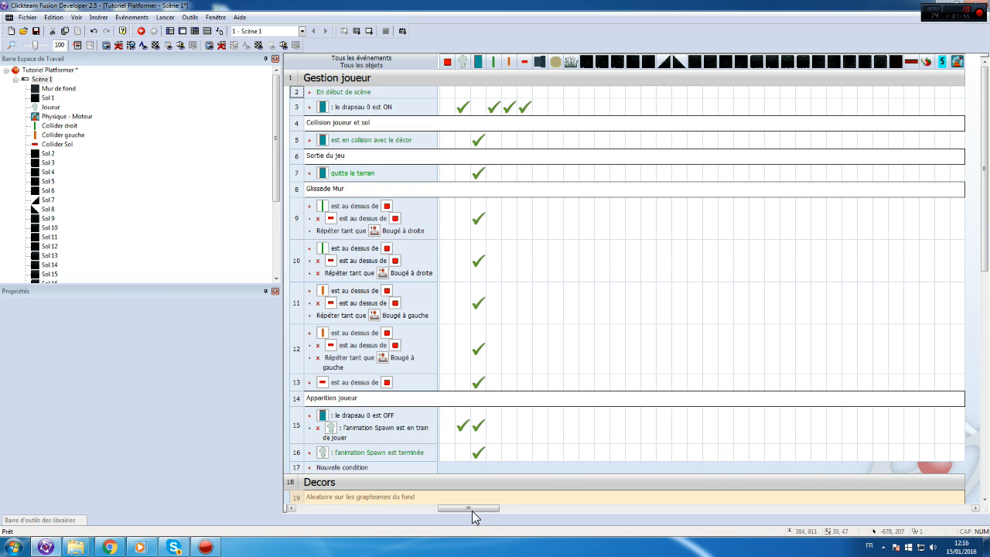
left_click_drag(473, 512, 348, 512)
right_click(597, 90)
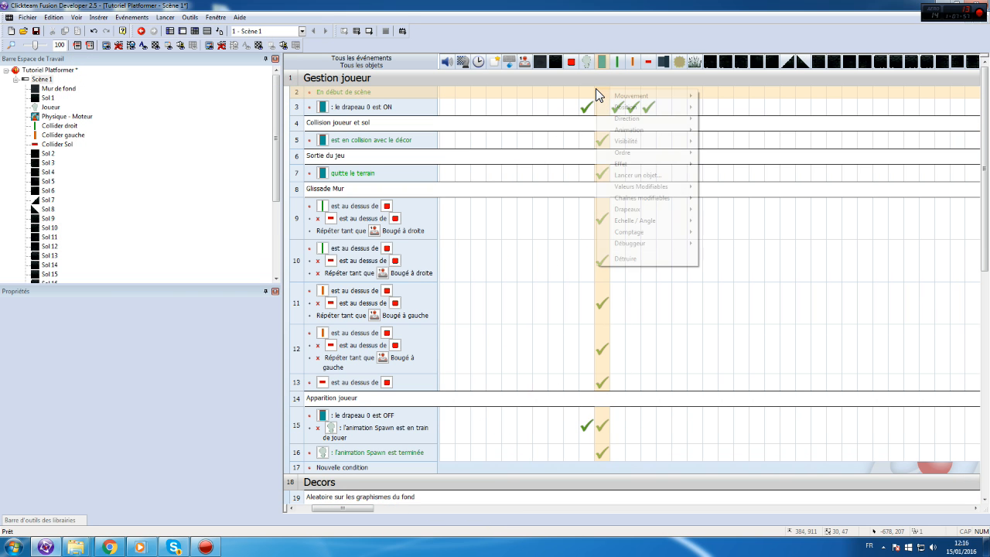
mouse_move(625, 98)
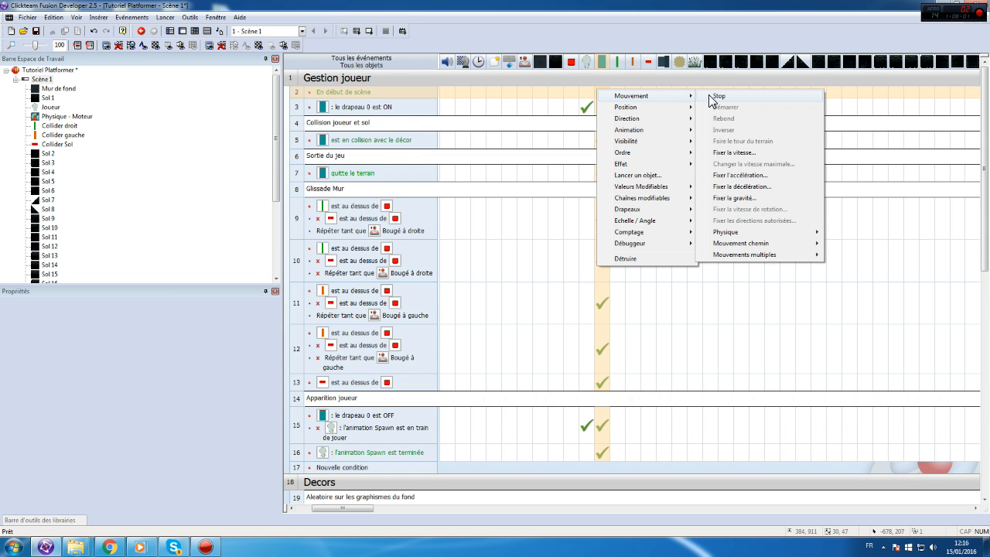
mouse_move(665, 111)
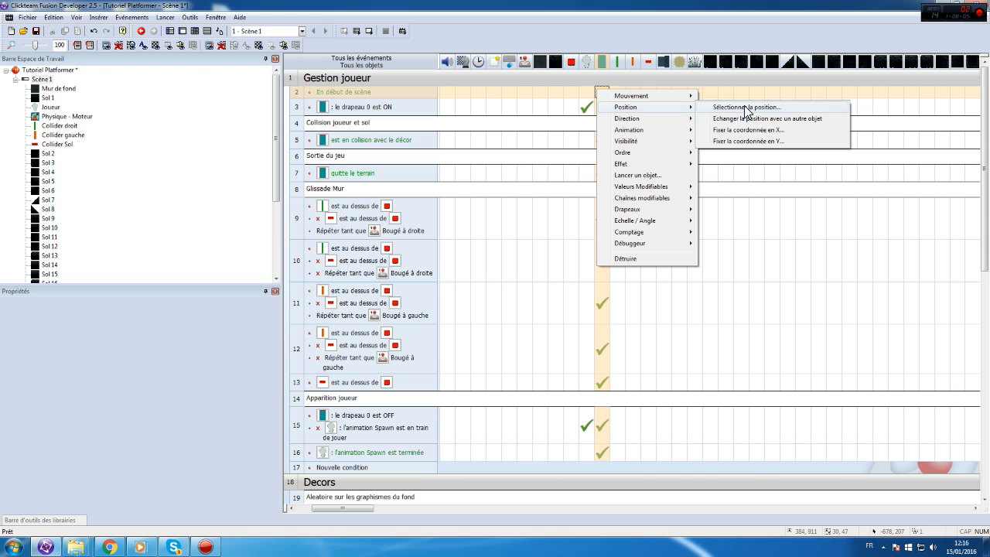
left_click(358, 112)
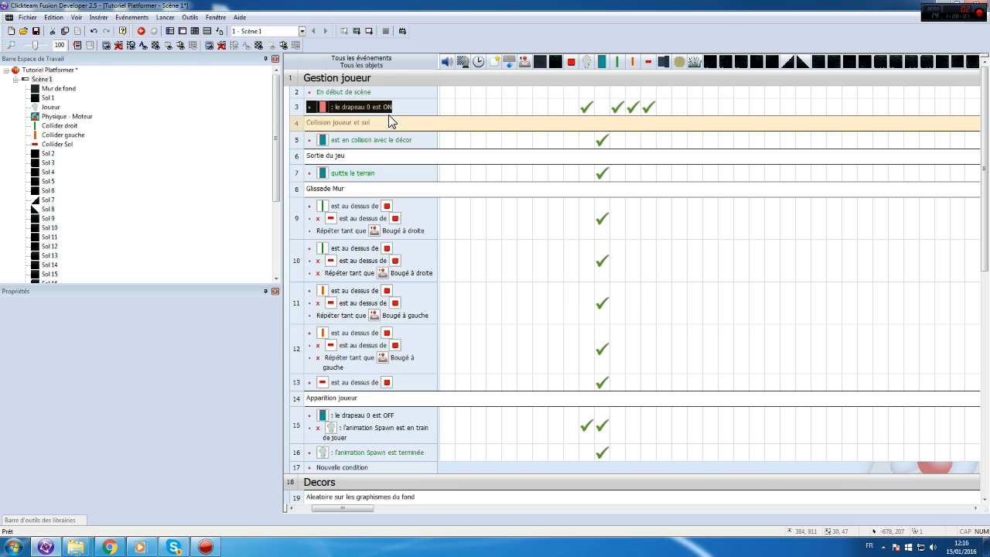
left_click(317, 121)
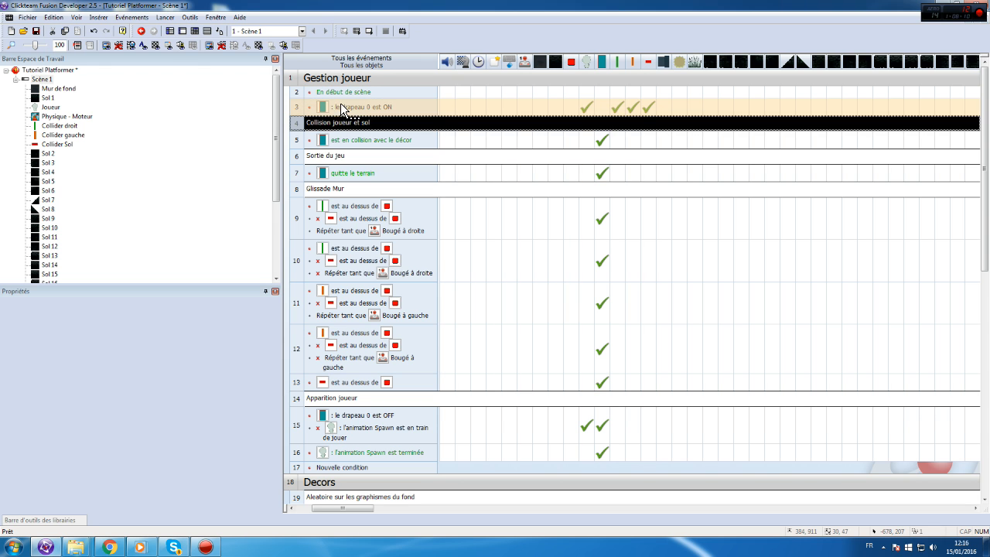
- Replace the En début de scène condition of the first Gestion joueur event with the player collider's "le drapeau 0 est ON" condition
left_click_drag(348, 108, 334, 92)
left_click(411, 99)
right_click(597, 90)
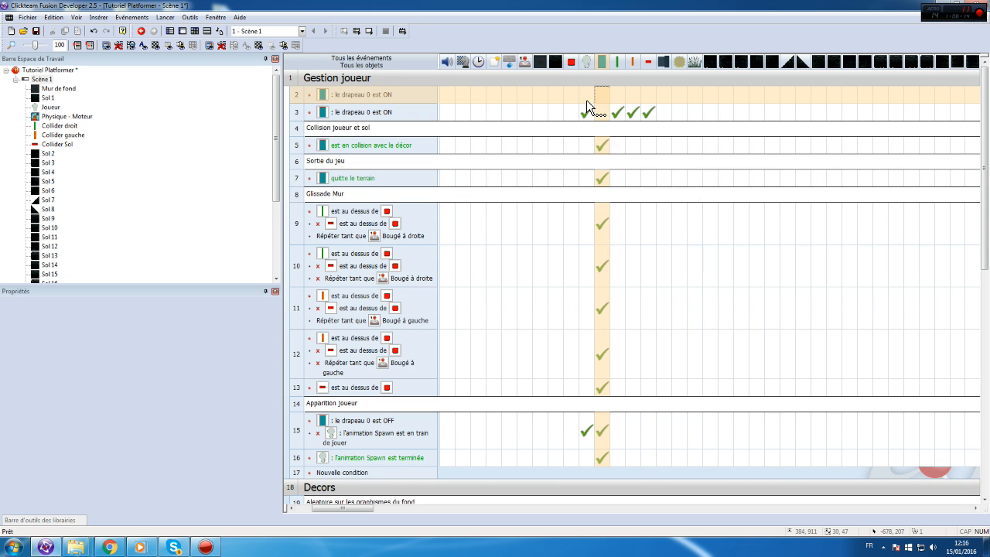
left_click(587, 100)
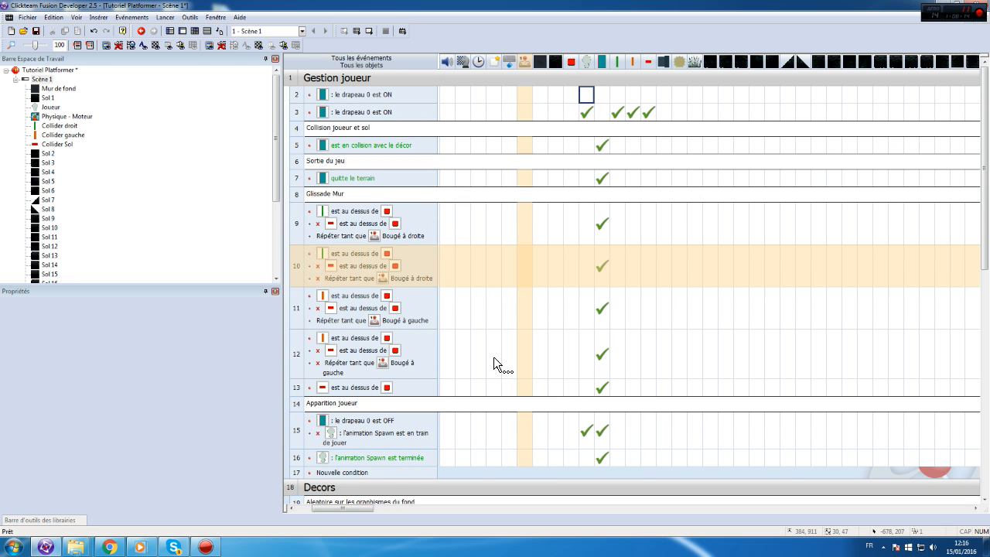
- Add an action to the first Gestion joueur event that positions the player collider at 0, 1 relative to Spawn Point
right_click(600, 91)
mouse_move(674, 111)
left_click(741, 106)
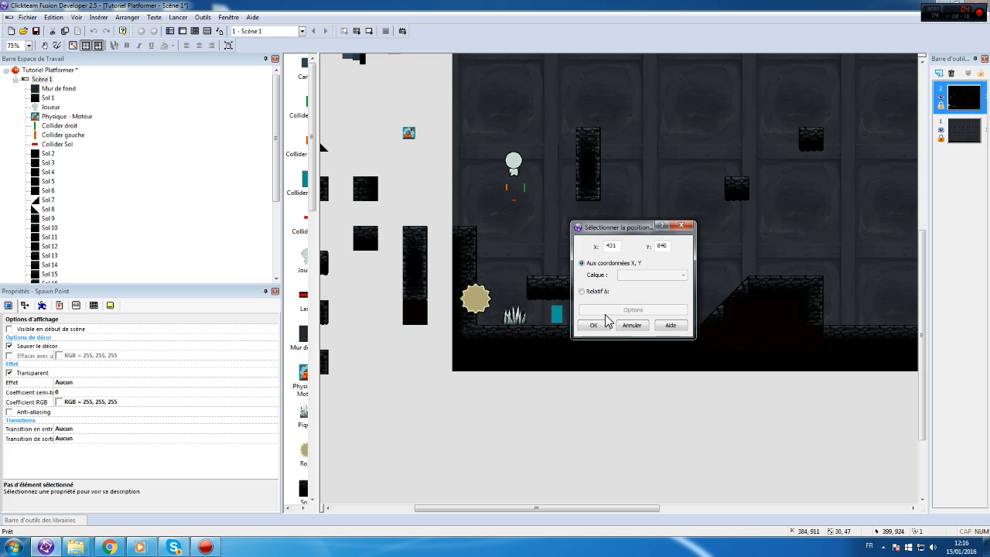
left_click_drag(623, 229, 762, 238)
left_click(607, 317)
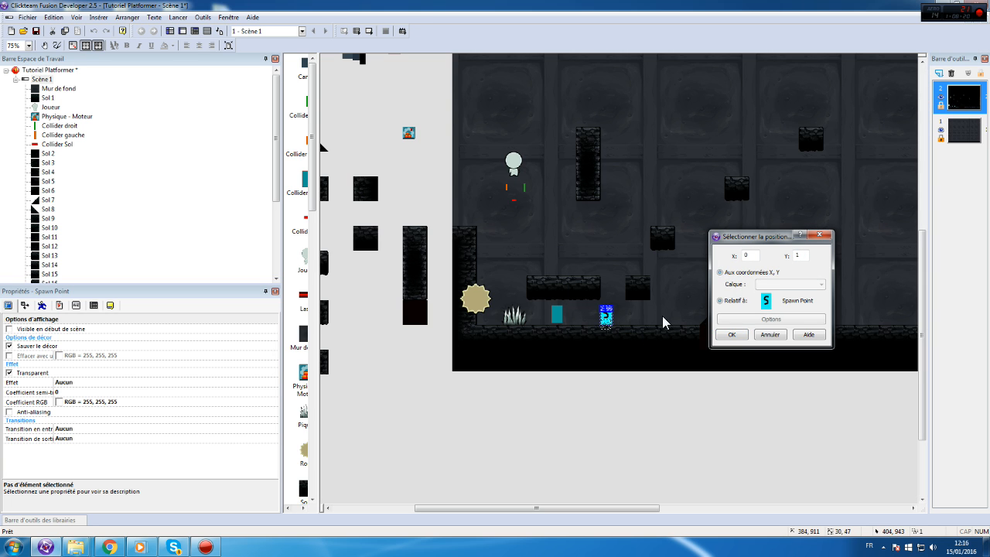
left_click(732, 334)
- Reorder the event columns so Spawn Point follows the player collider and the laser follows the spikes
left_click_drag(367, 508, 537, 445)
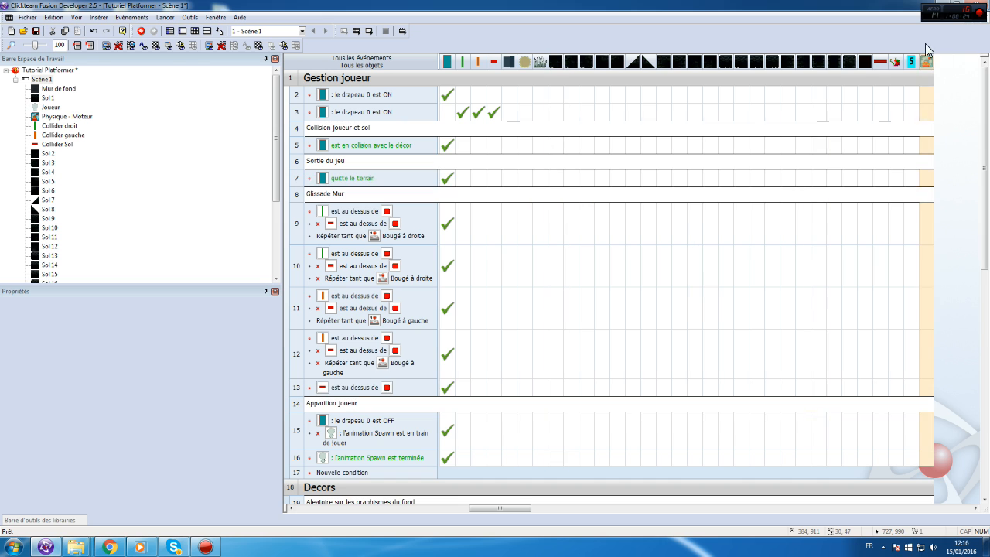
left_click_drag(551, 56, 511, 69)
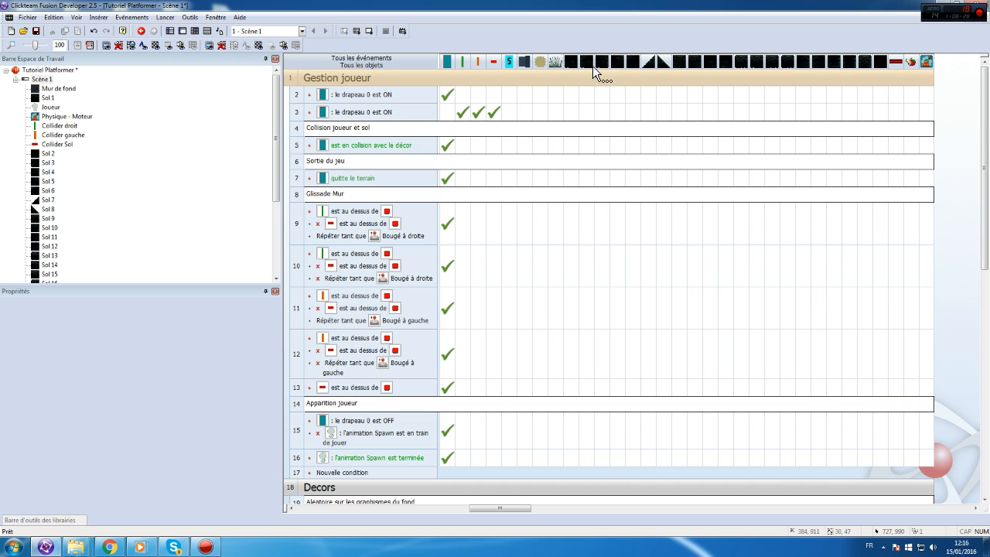
left_click_drag(895, 63, 573, 62)
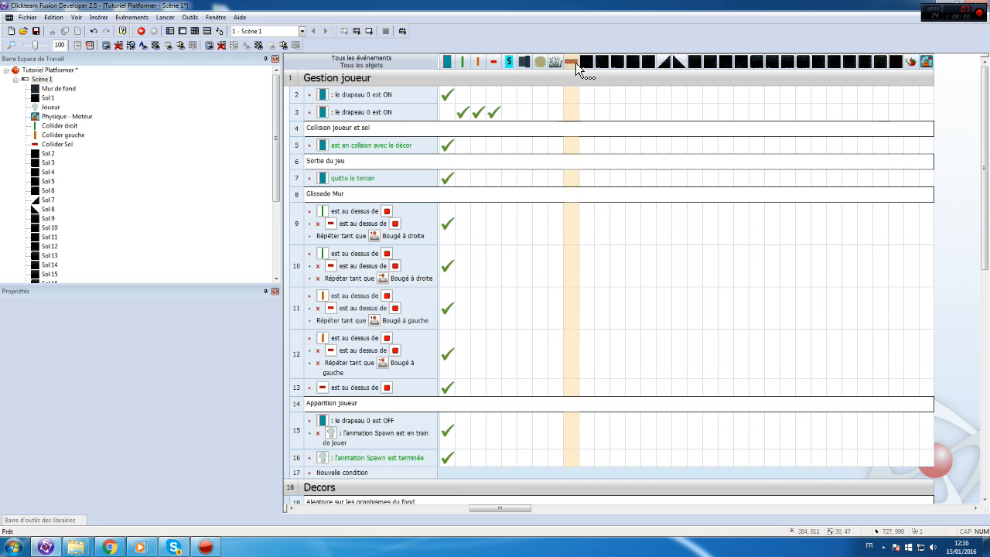
left_click_drag(510, 84, 462, 64)
- Run the scene, move the player to the right to test the spawn position, and return to the start of the event columns
double_click(44, 80)
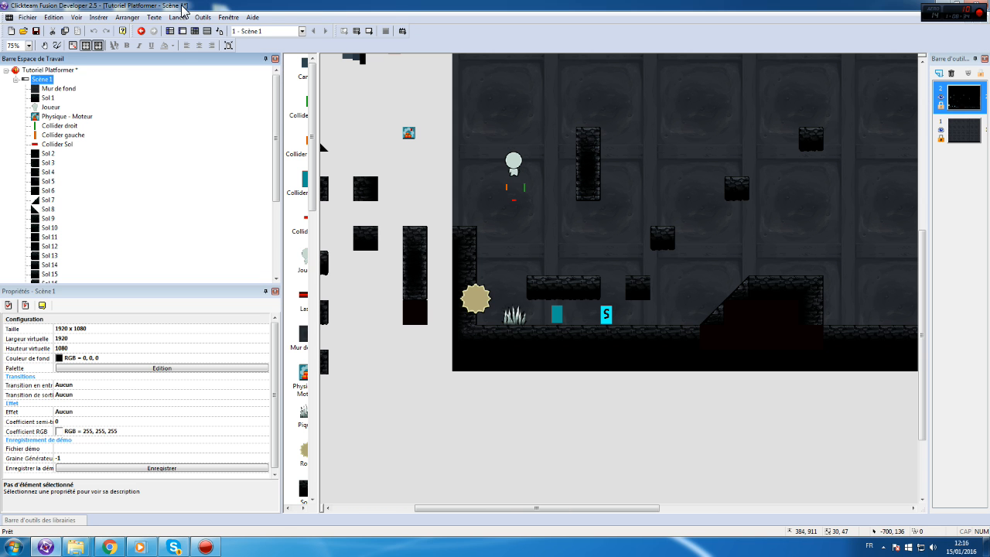
left_click(177, 17)
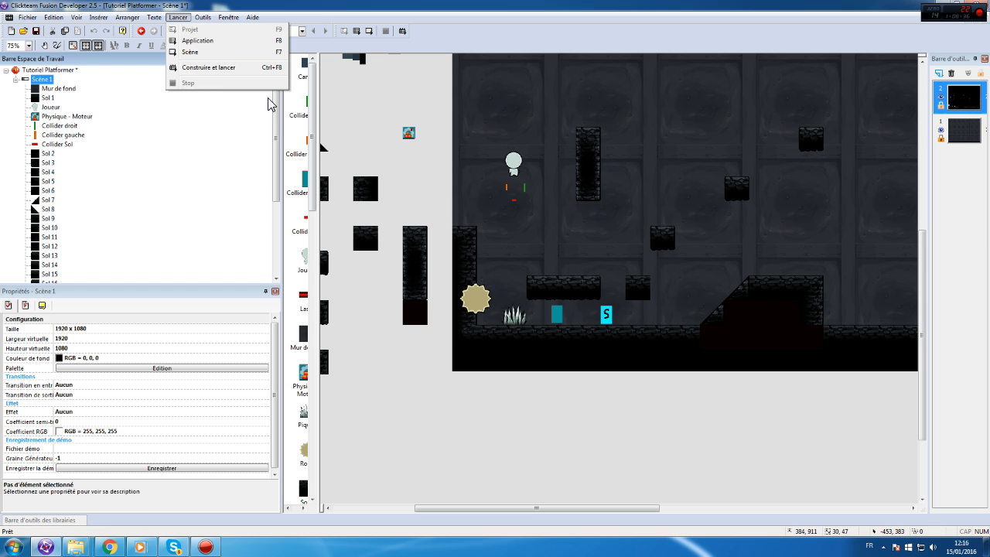
left_click(185, 52)
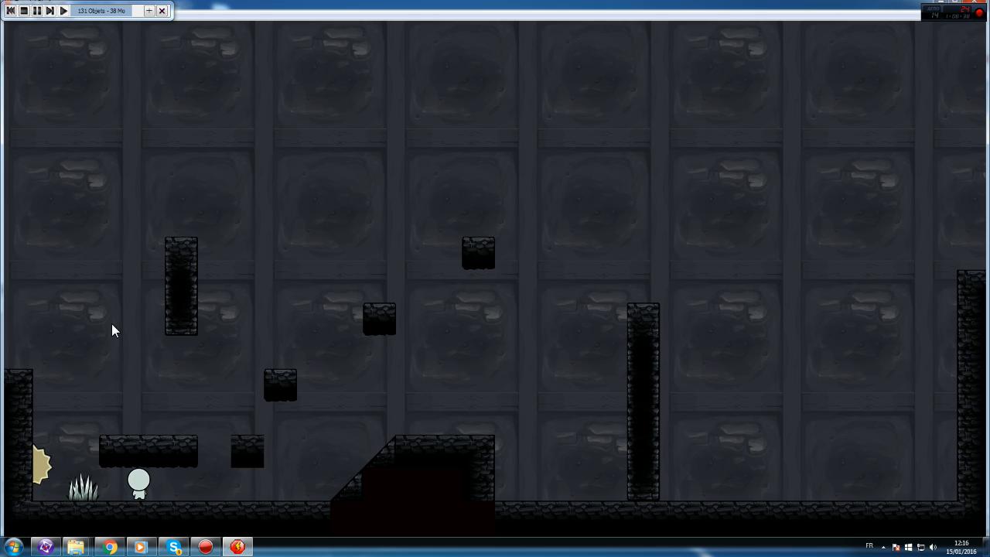
key("Right")
left_click(975, 3)
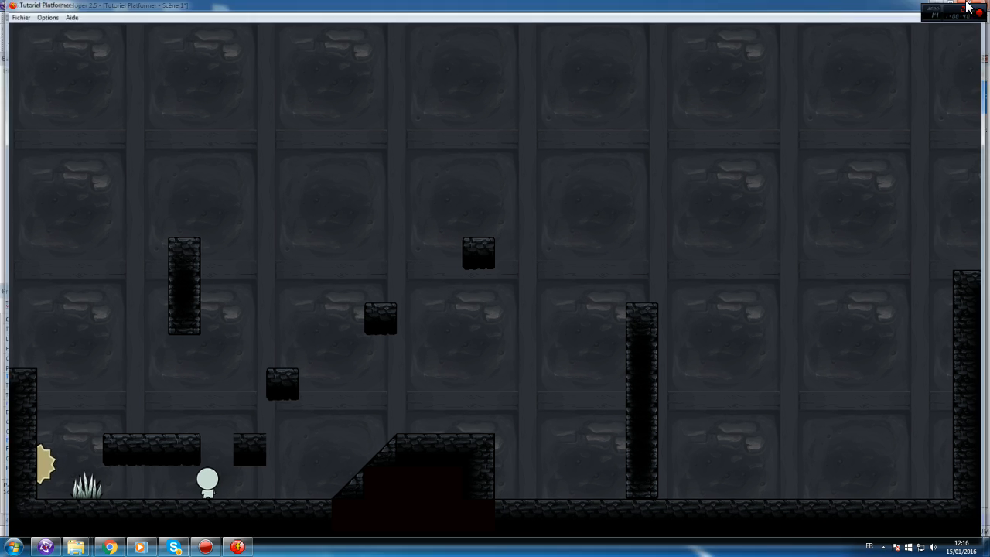
left_click(195, 31)
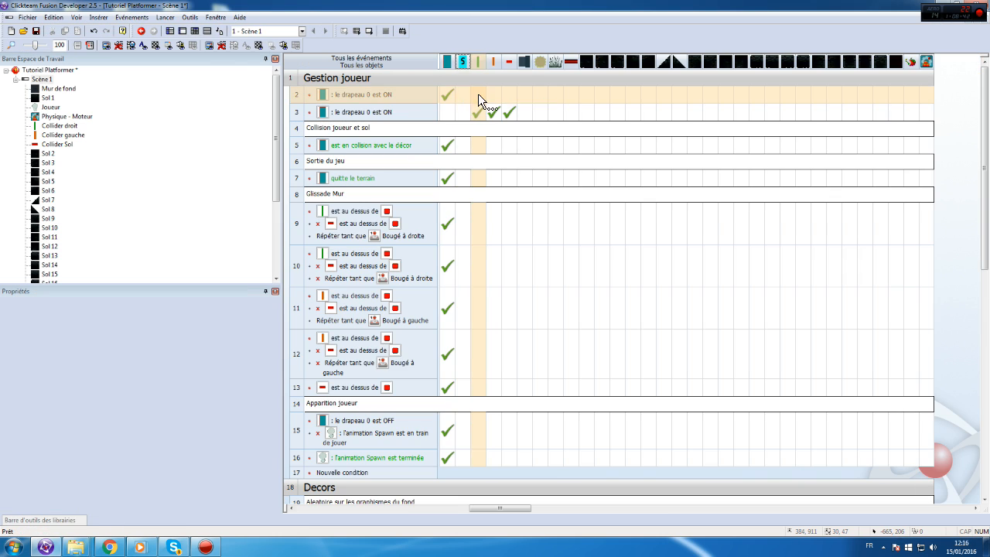
left_click_drag(503, 514, 281, 503)
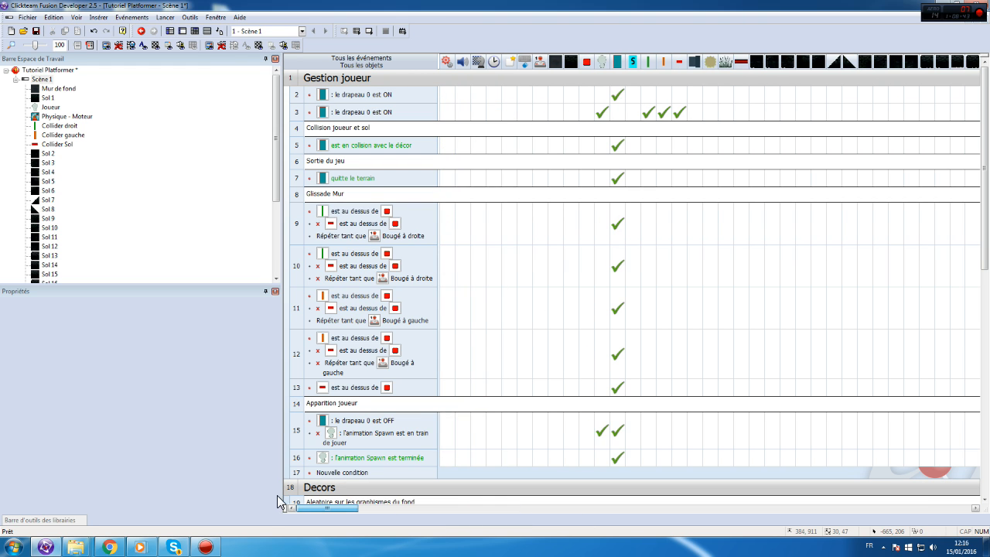
- Set the player collider's position action in the first Gestion joueur event to 0, 0 relative to Spawn Point
mouse_move(601, 105)
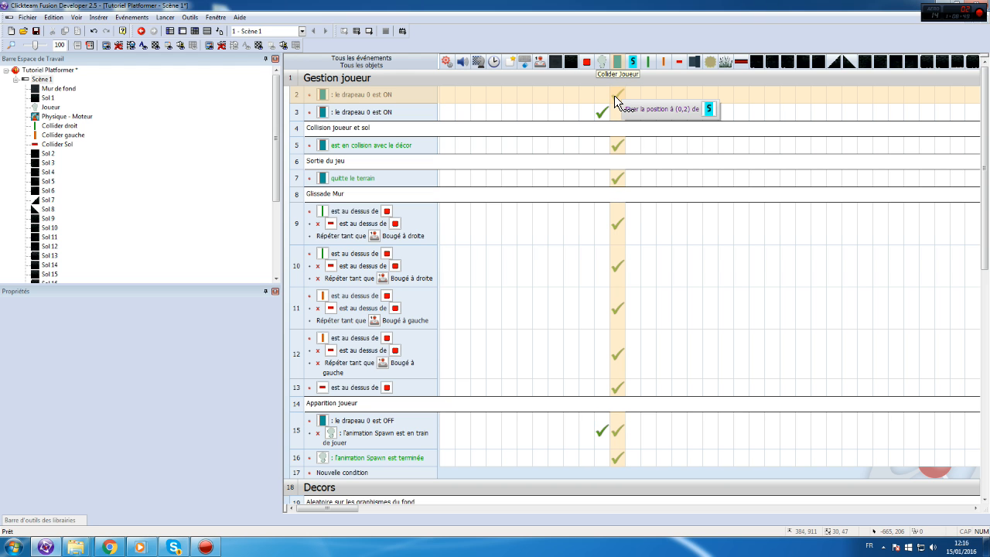
right_click(618, 94)
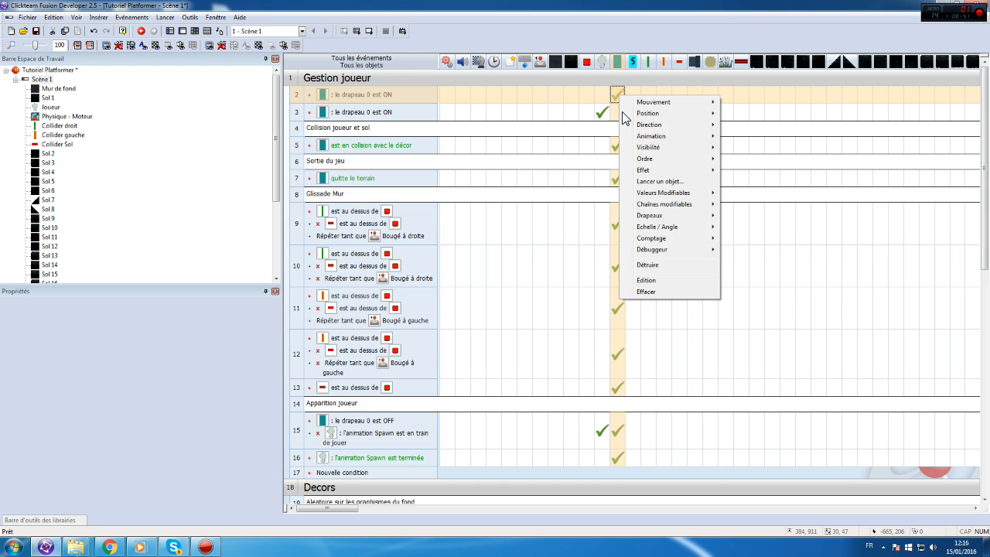
left_click(675, 283)
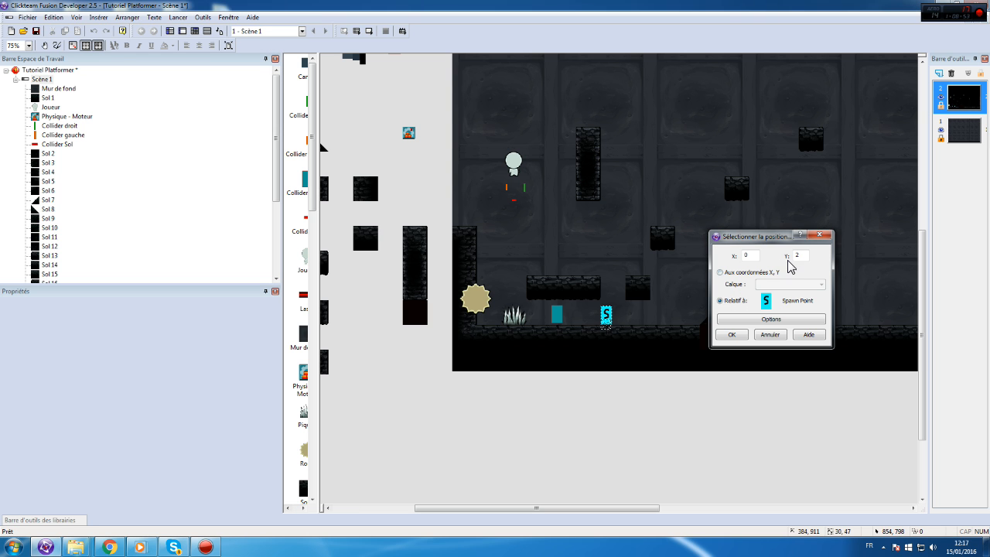
key("Return")
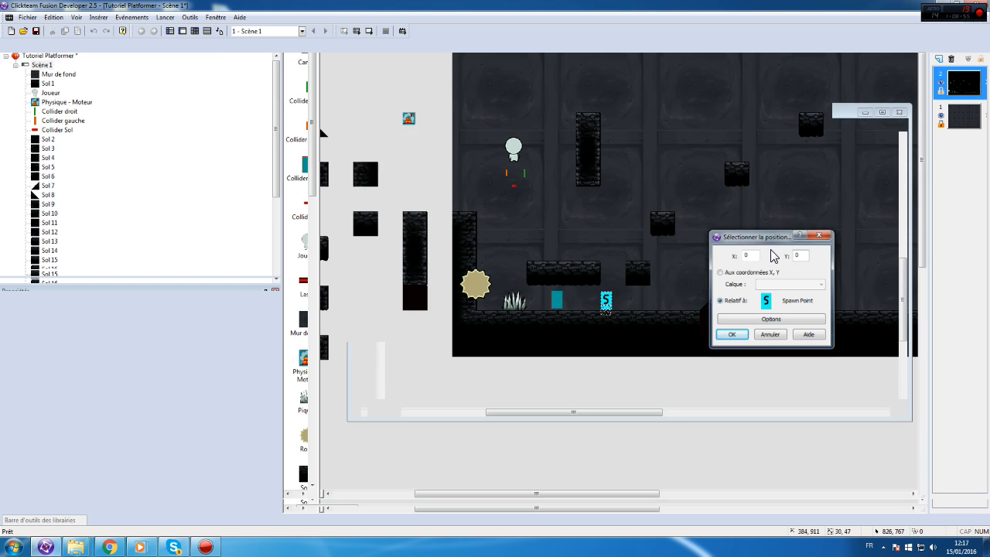
- Copy the collider's Spawn Point position action into the second flag 0 ON event, review its action order, and delete the first event
left_click_drag(617, 93, 620, 112)
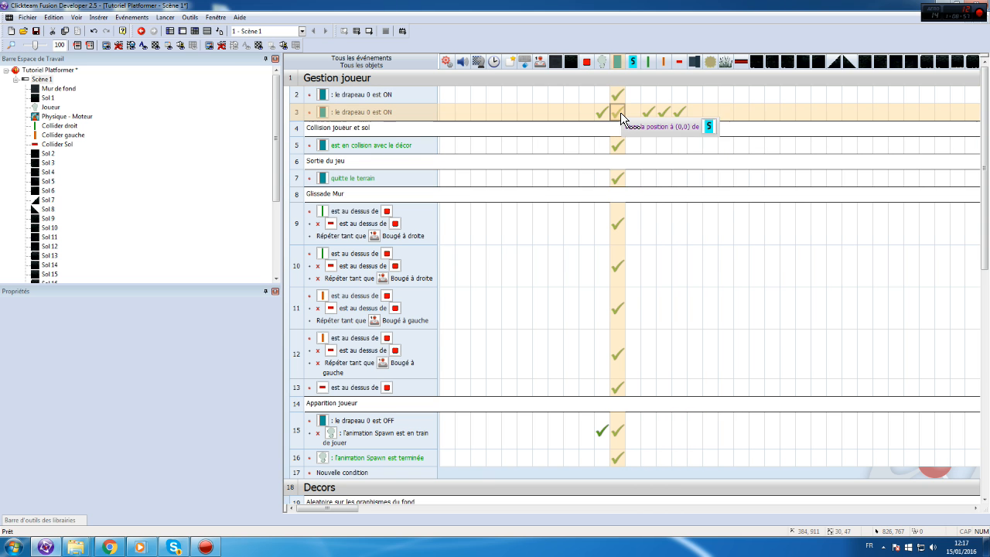
double_click(620, 112)
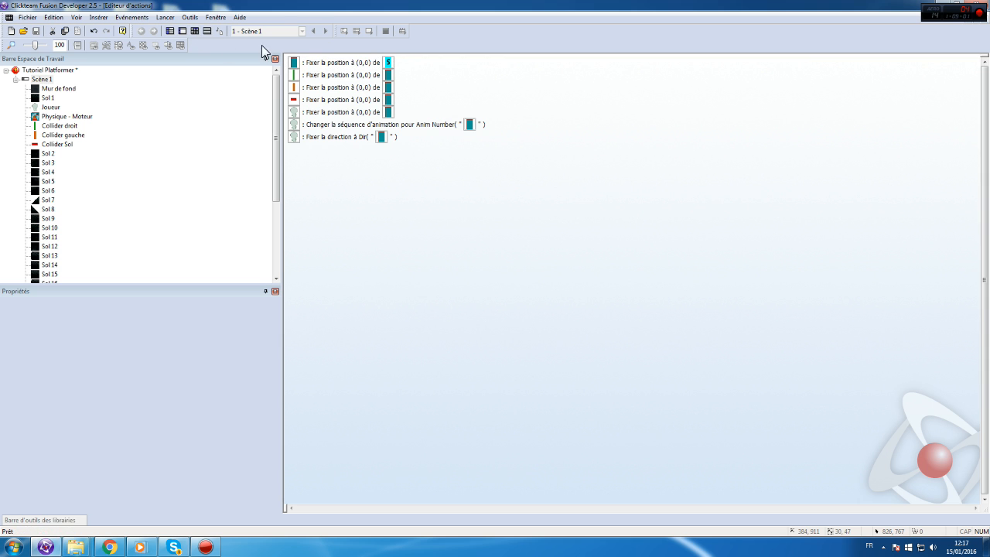
left_click(192, 30)
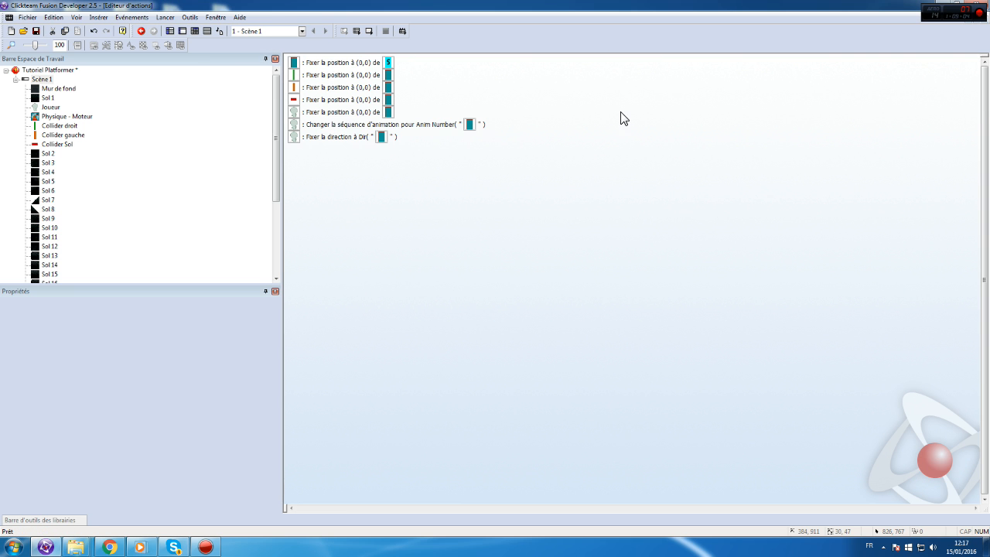
double_click(620, 112)
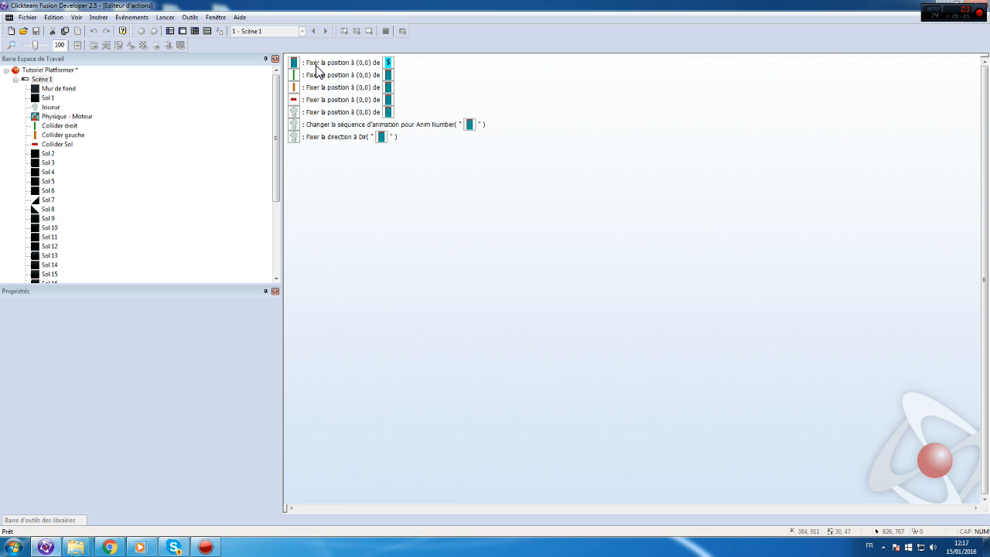
left_click(195, 30)
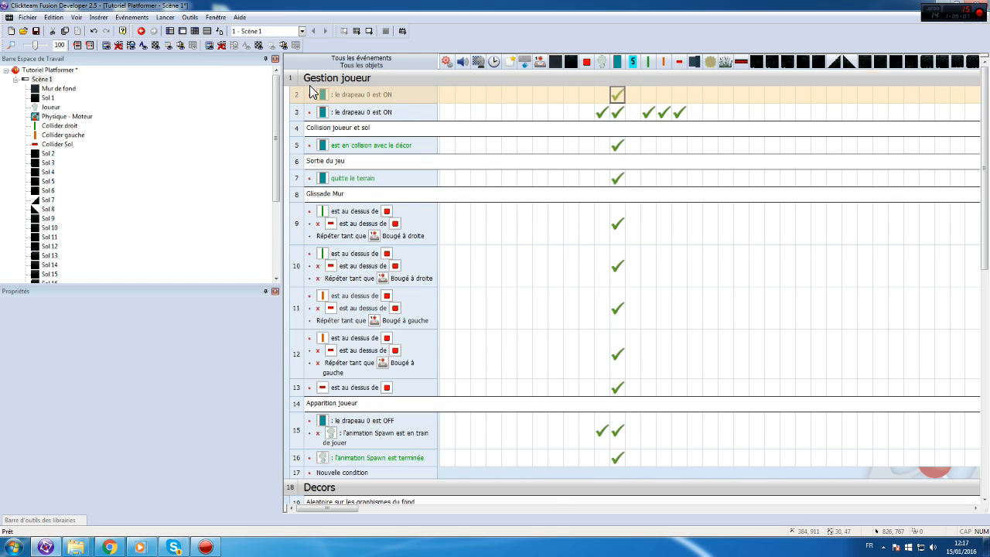
key("Delete")
- Run the scene, move the player to test the merged flag 0 ON event, and close the test
left_click(179, 17)
left_click(187, 51)
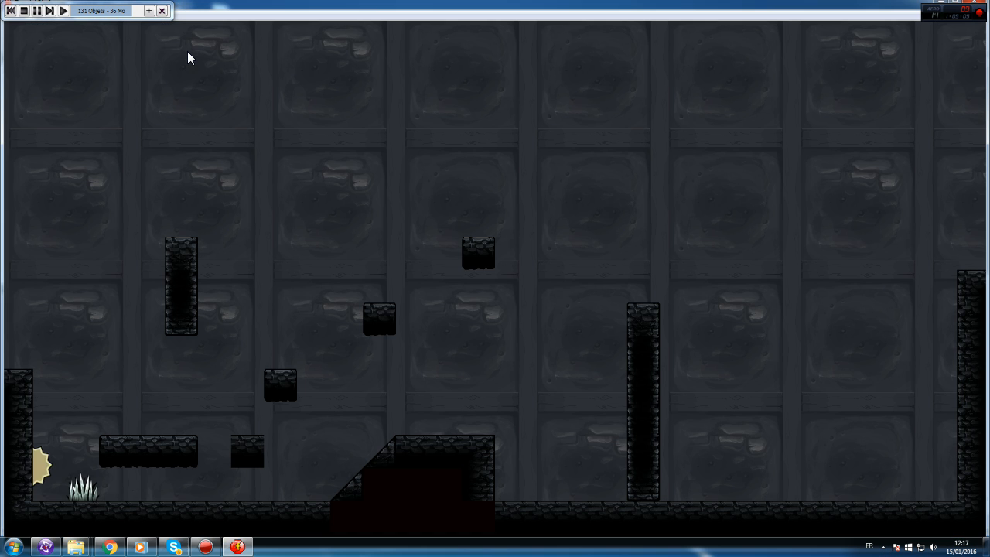
key("Right")
key("alt+F4")
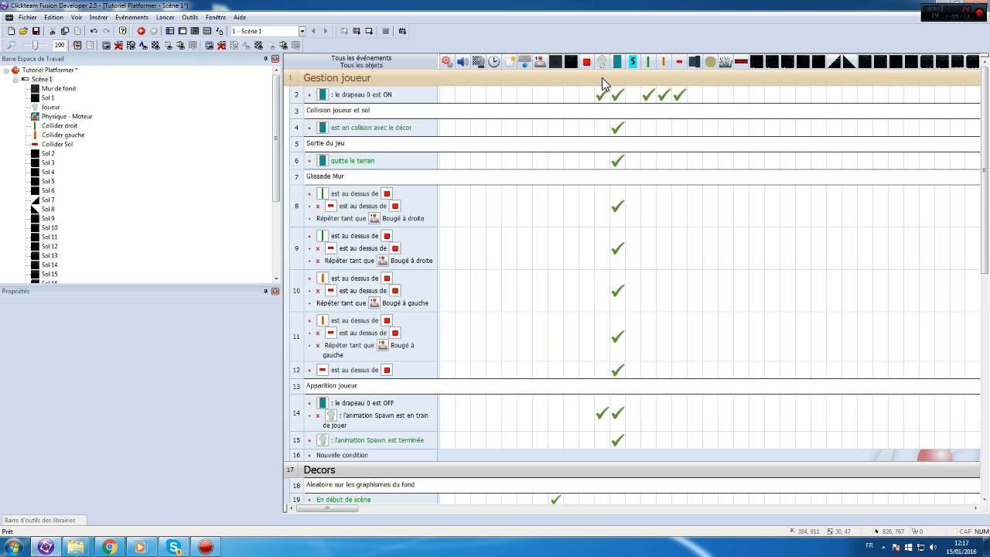
- Set Joueur's position action in the Apparition joueur spawn animation event to 0, 0 relative to Spawn Point
mouse_move(597, 92)
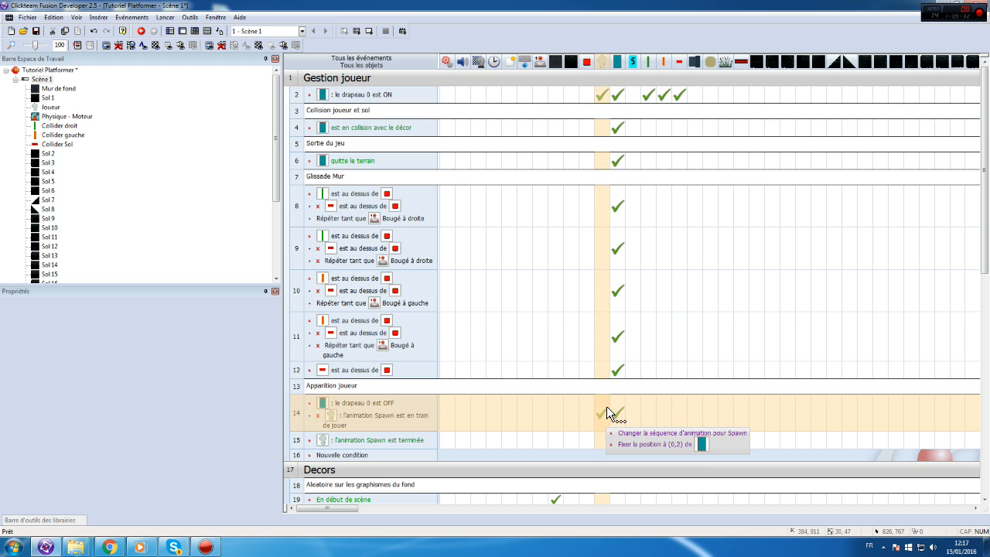
mouse_move(597, 406)
right_click(597, 406)
mouse_move(650, 388)
left_click(748, 402)
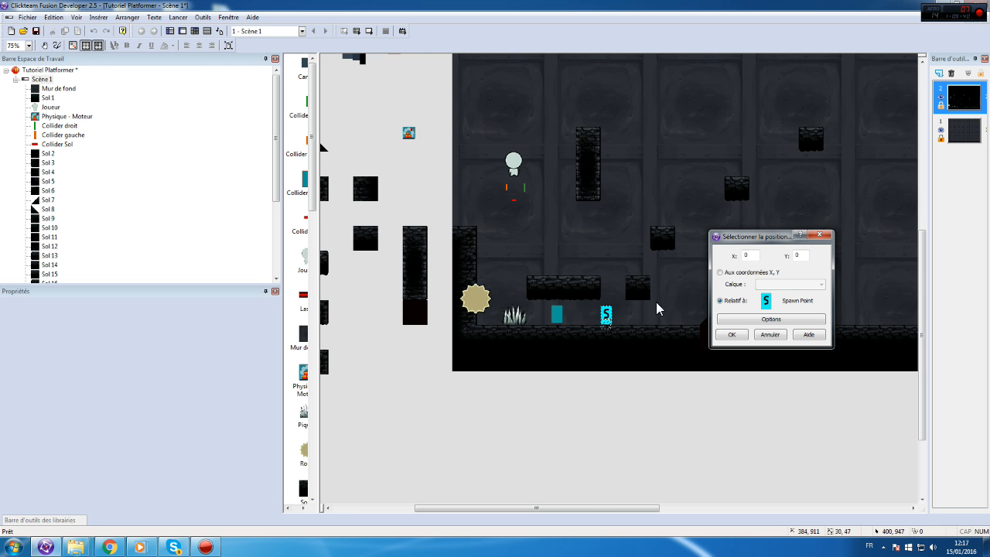
left_click(739, 334)
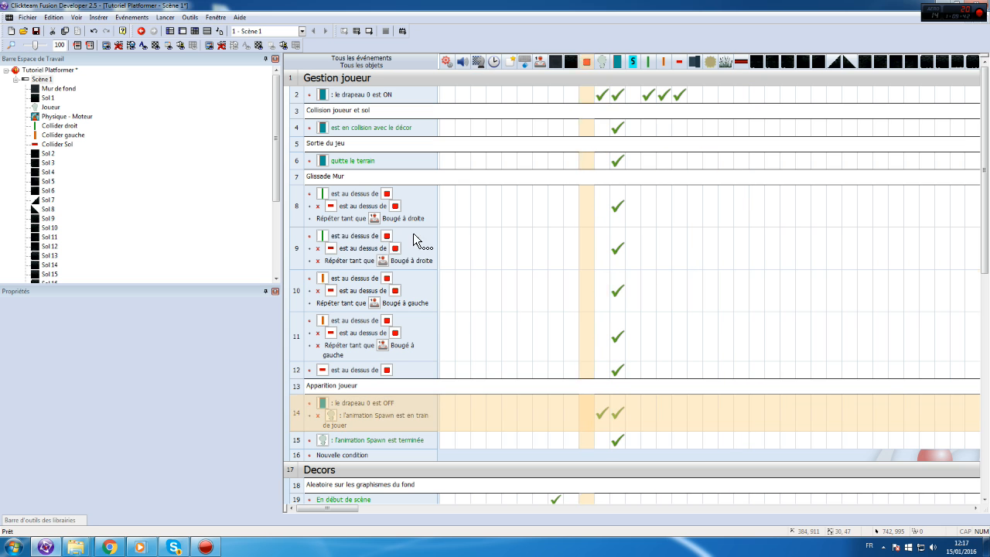
- Run the scene to check where the player appears relative to Spawn Point, and close the test
left_click(165, 17)
left_click(197, 52)
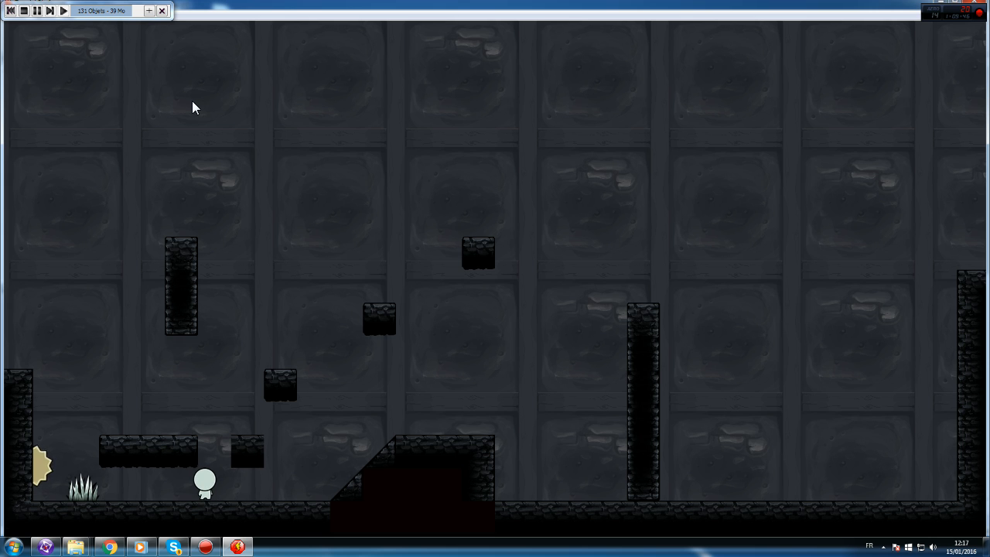
left_click(975, 2)
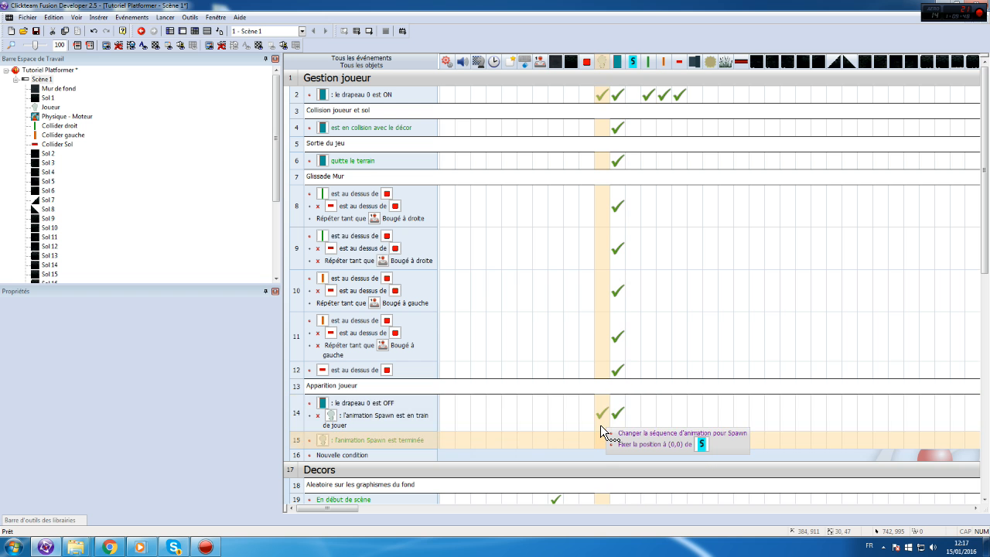
- Set Joueur's position action in the Apparition joueur spawn animation event to 0, 0 relative to Collider Joueur
mouse_move(597, 411)
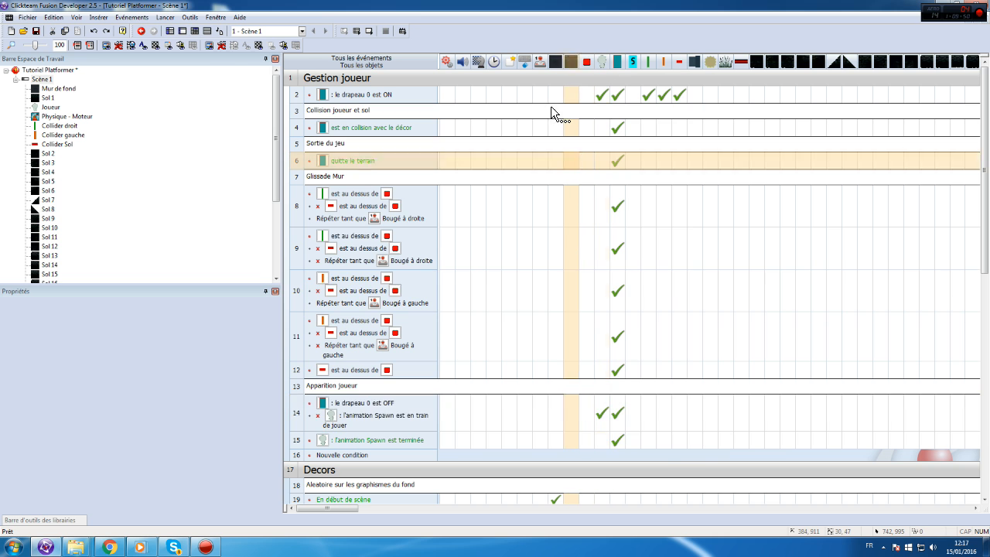
right_click(602, 410)
mouse_move(634, 389)
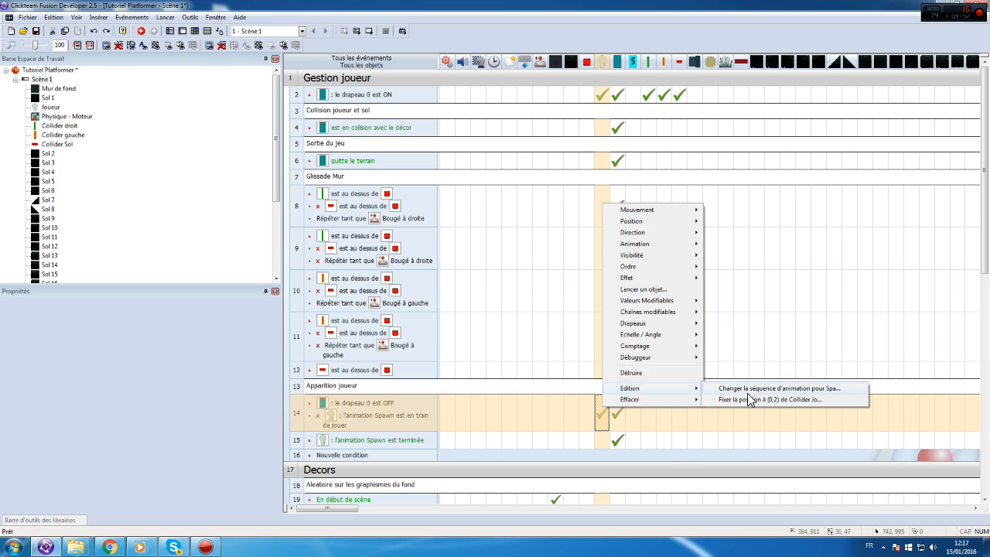
left_click(773, 399)
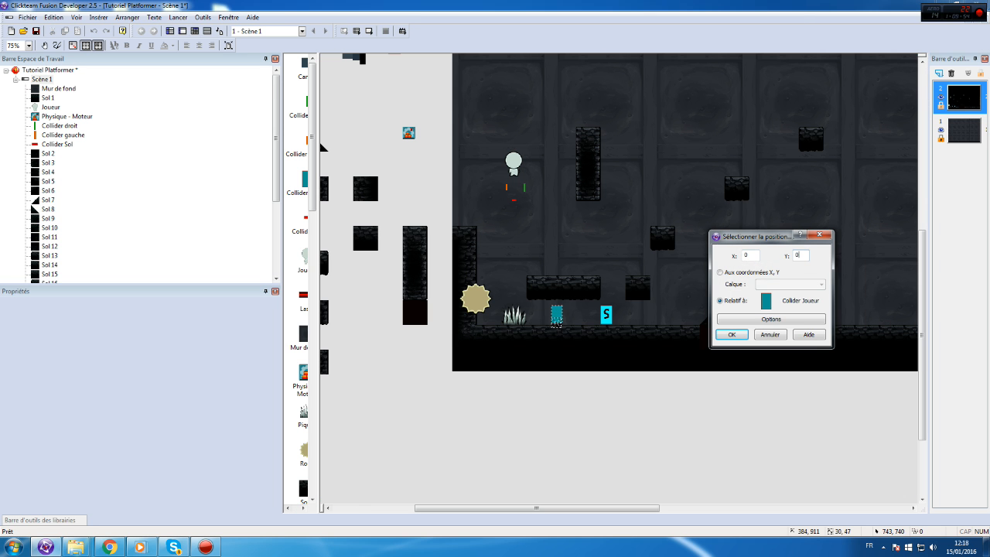
key("Return")
- Insert a start-of-scene event at the beginning of Gestion joueur, replace its condition with the collider's flag 0 ON, and check its action list
right_click(297, 96)
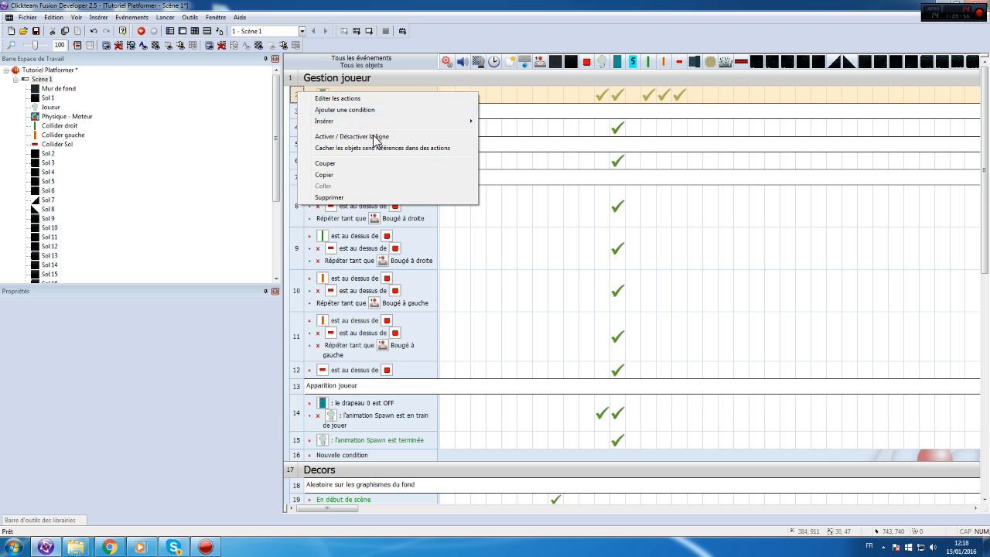
mouse_move(333, 121)
left_click(511, 131)
left_click(134, 81)
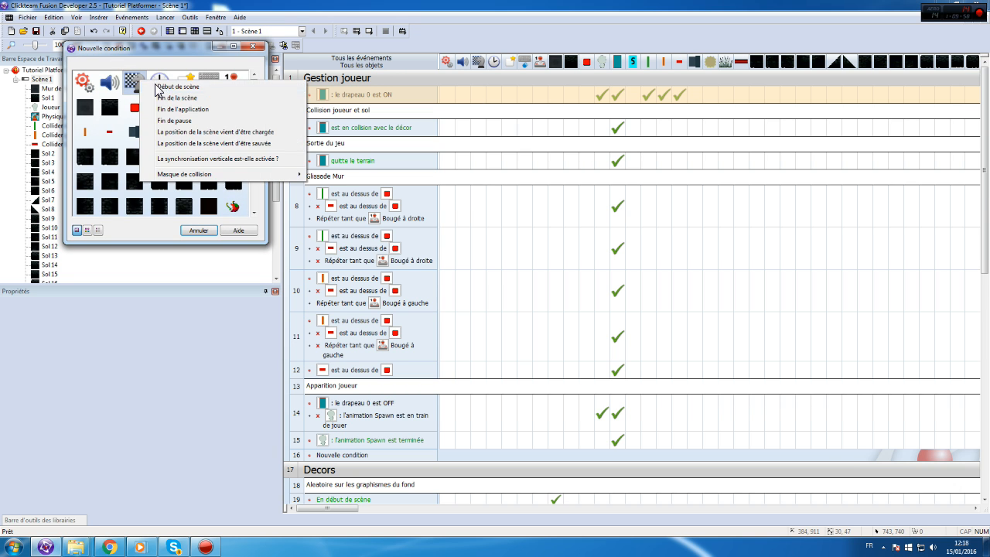
left_click(170, 85)
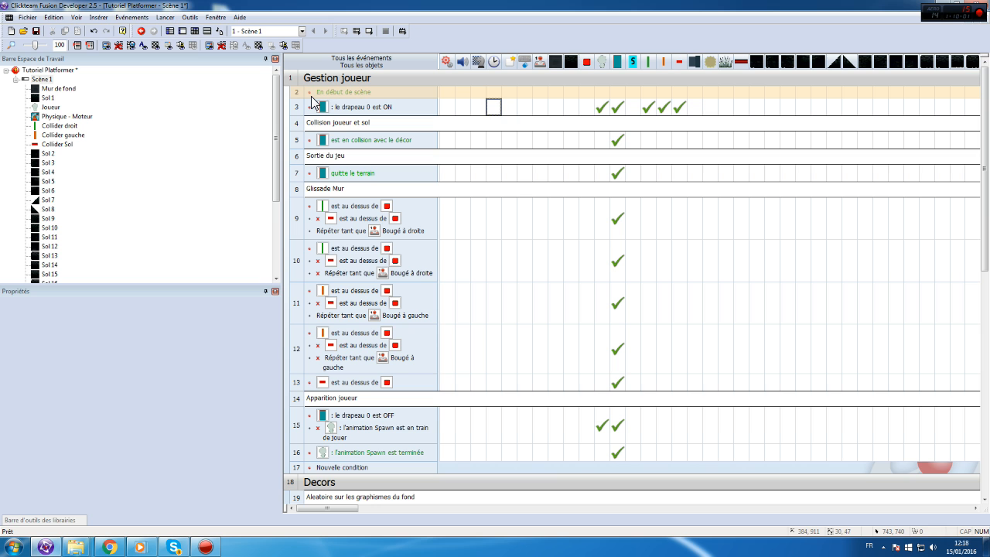
left_click_drag(358, 105, 340, 93)
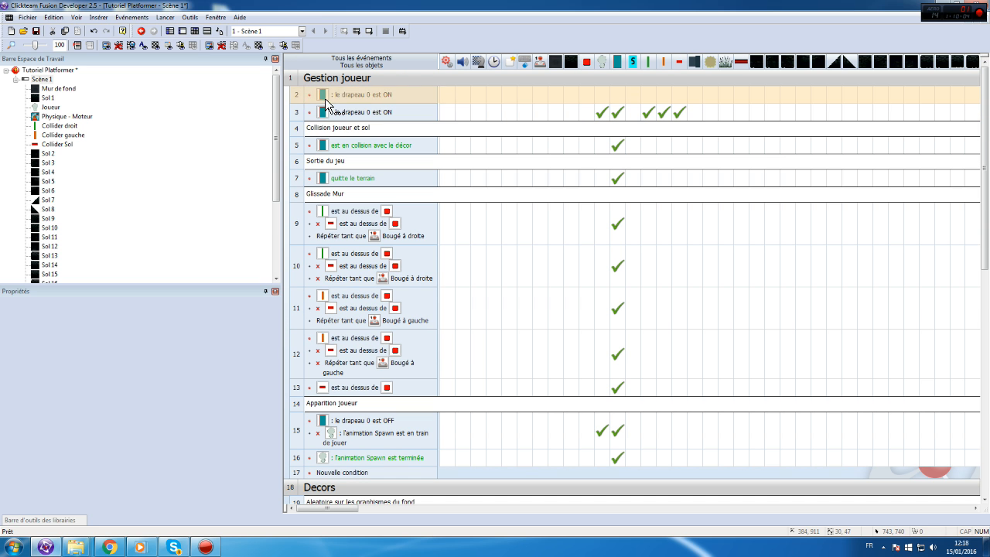
right_click(302, 94)
left_click(309, 100)
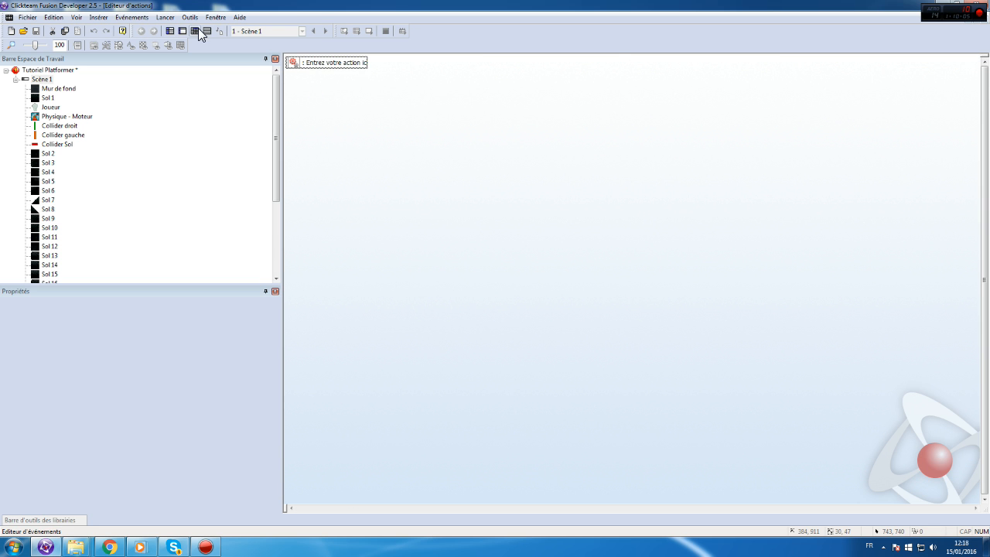
left_click(196, 29)
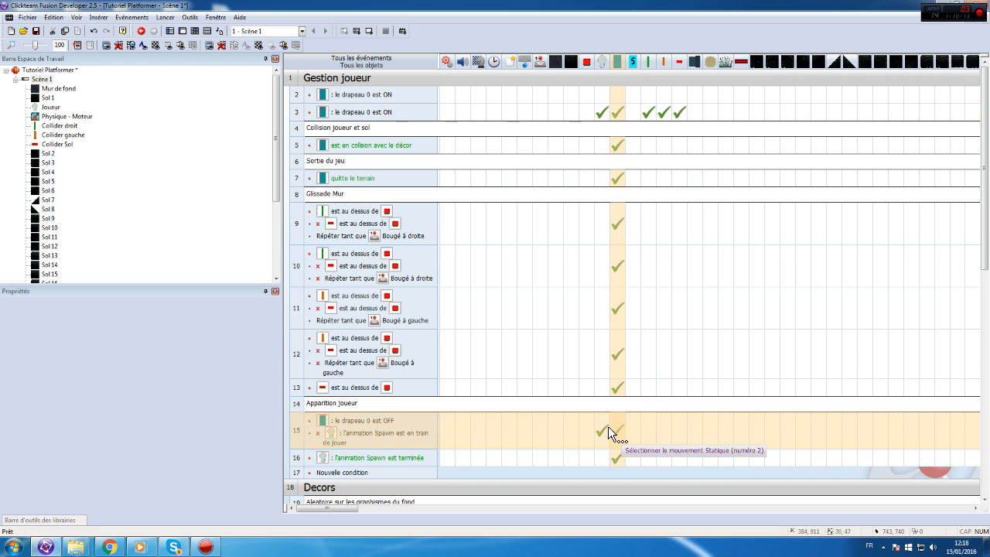
- Remove the player collider's position action from the populated flag 0 ON event and delete the empty flag 0 ON event above it
double_click(619, 112)
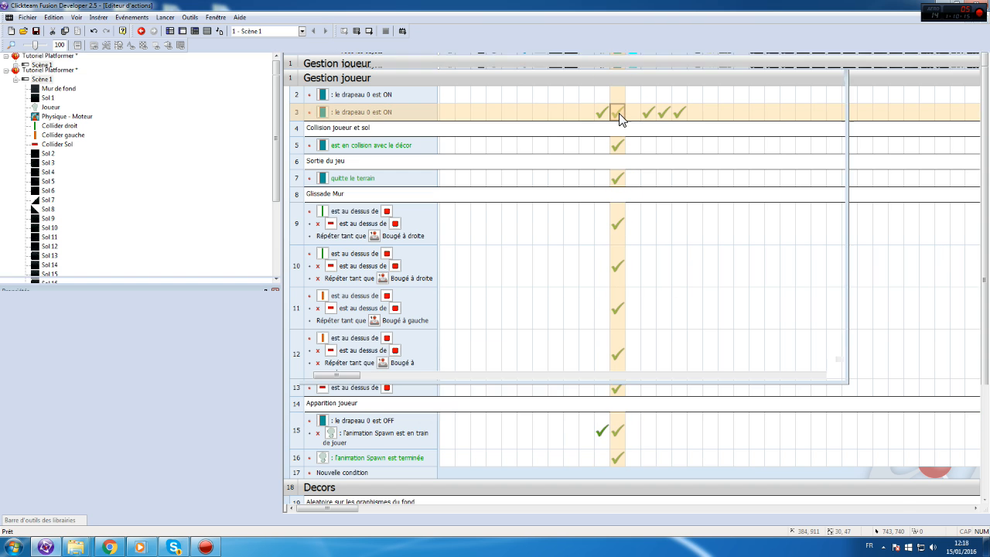
left_click(194, 30)
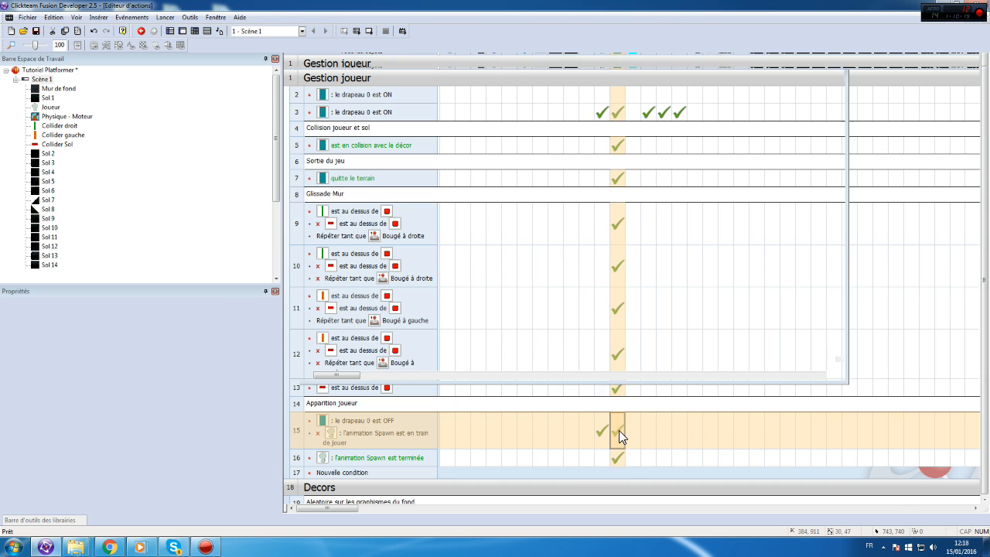
double_click(618, 431)
left_click(195, 30)
left_click(617, 112)
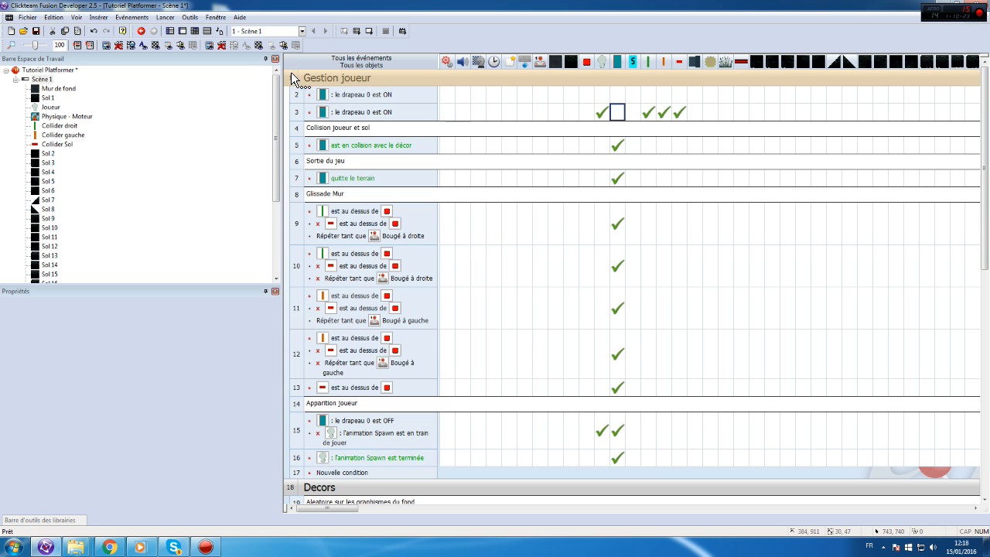
left_click(296, 95)
key("Delete")
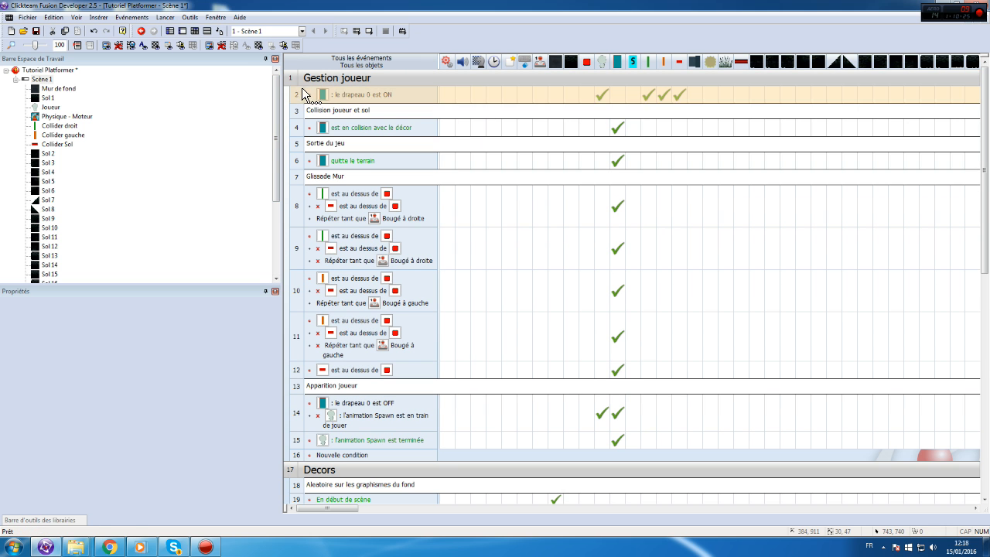
- Run the scene, move the player to check its appearance position without that collider action, and close the test
left_click(165, 17)
left_click(187, 53)
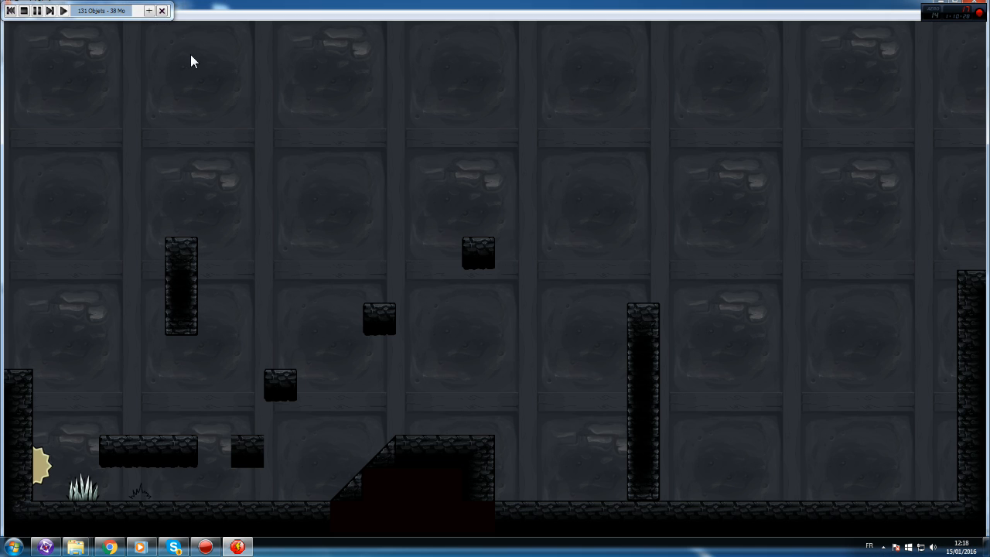
key("Right")
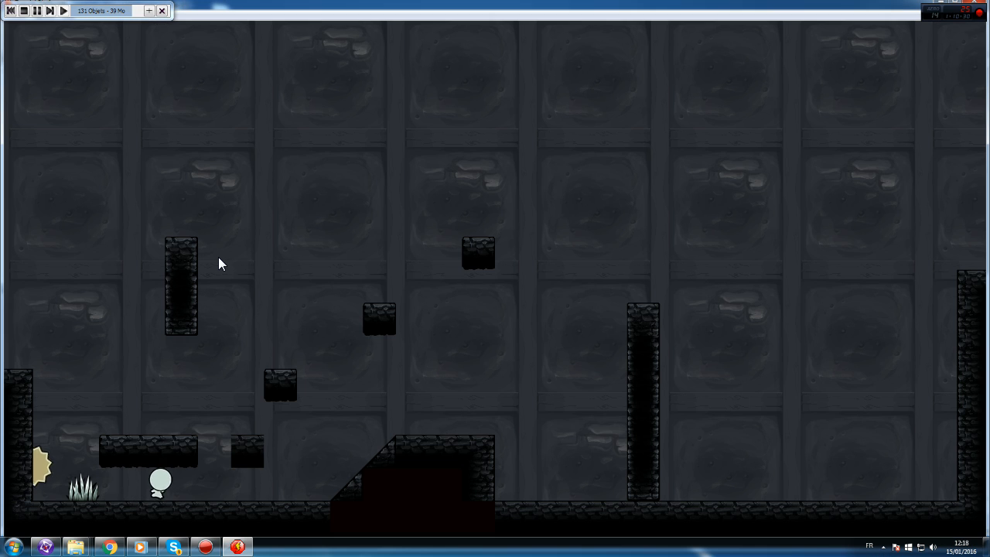
left_click(973, 5)
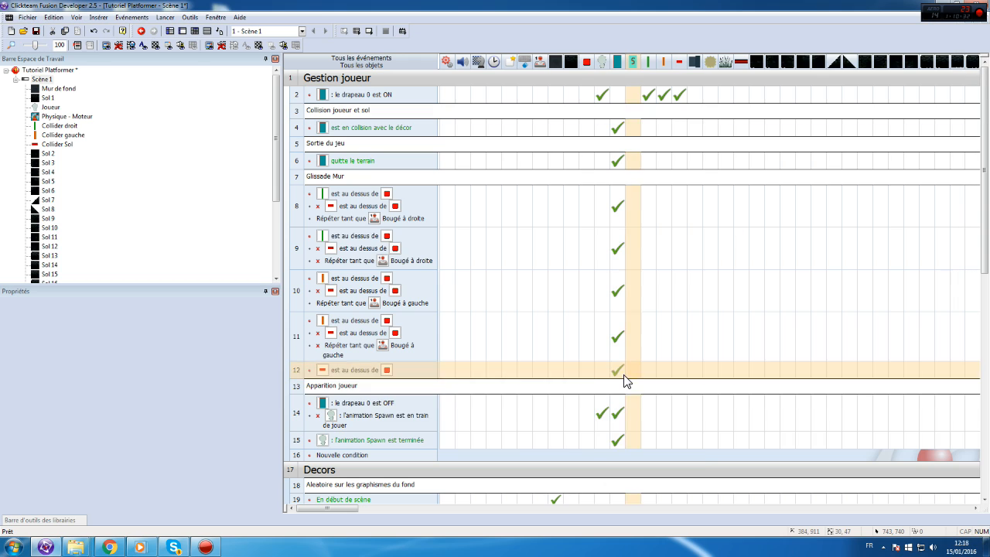
- Set the Y offset of Joueur's position action in the Apparition joueur spawn animation event to 2, relative to Collider Joueur
right_click(602, 414)
mouse_move(657, 397)
left_click(758, 407)
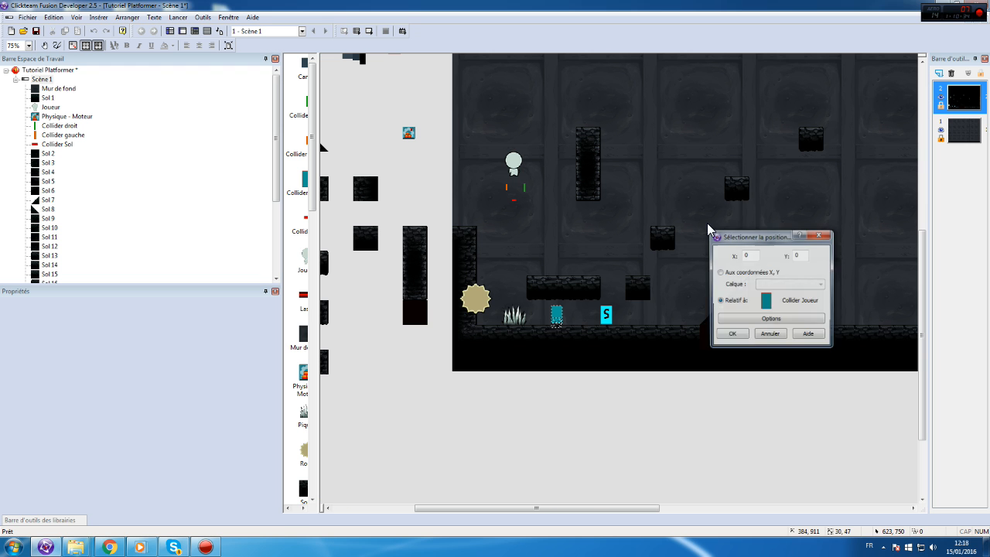
left_click(732, 334)
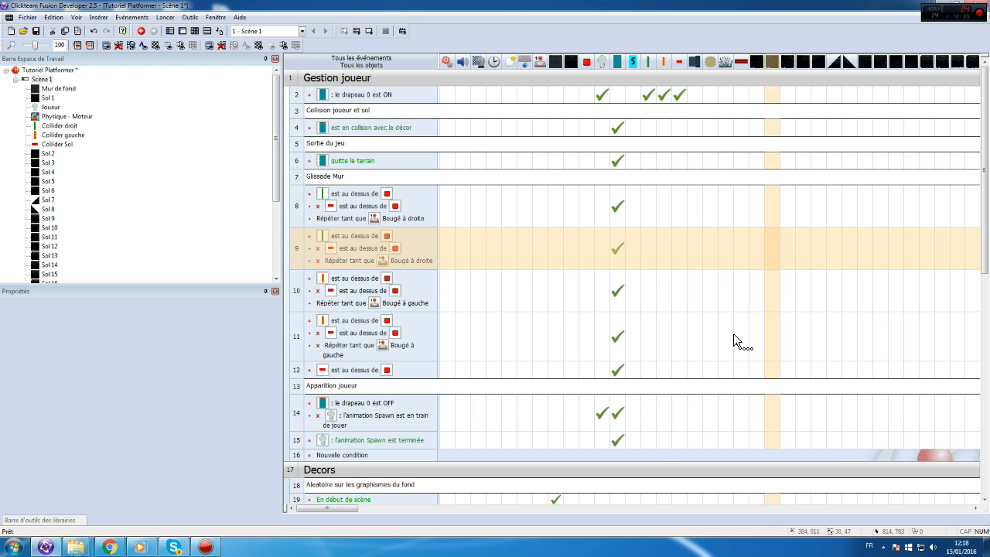
right_click(600, 418)
mouse_move(657, 403)
left_click(764, 415)
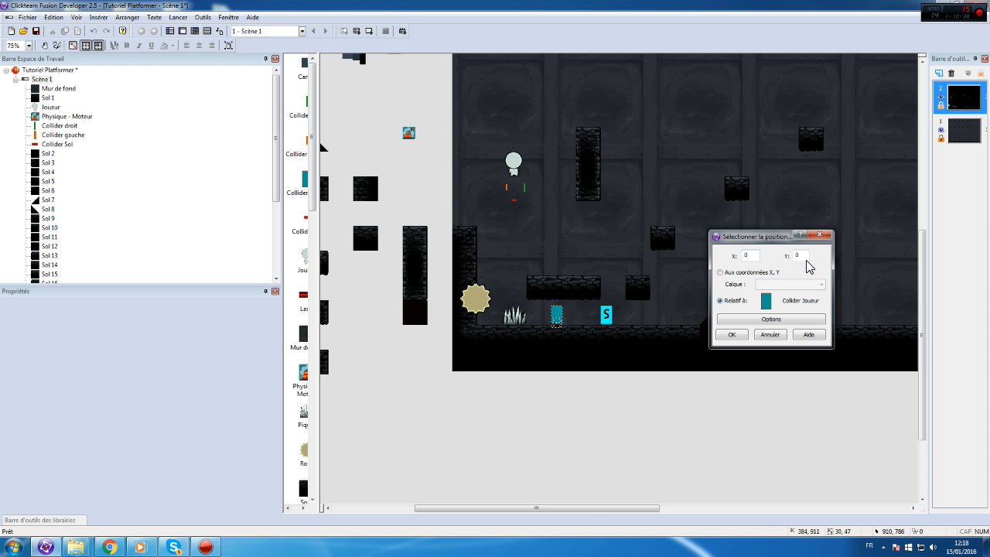
double_click(798, 255)
type("2")
key("Return")
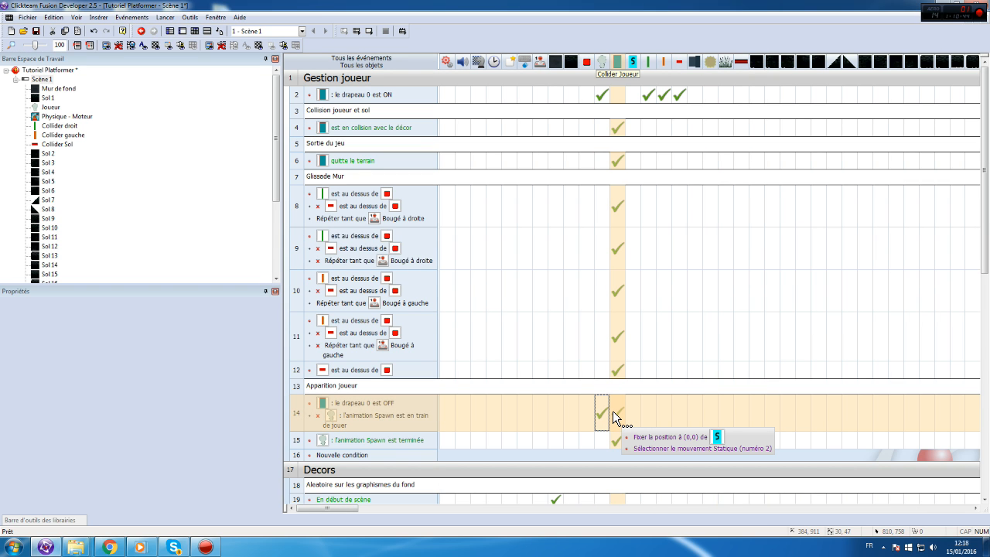
- Open Scène 1's layout and compare the positions of Collider Joueur and the Spawn Point
double_click(45, 80)
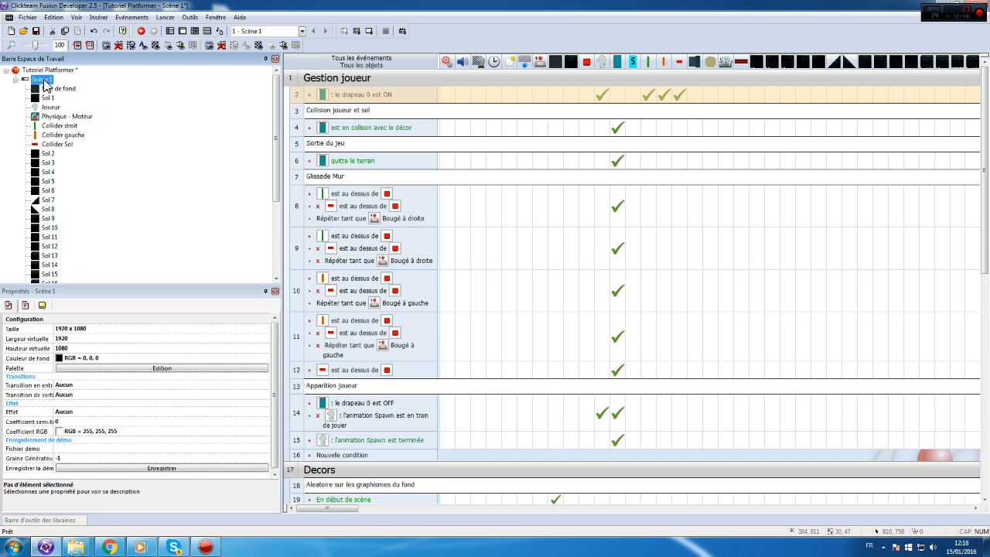
left_click(557, 314)
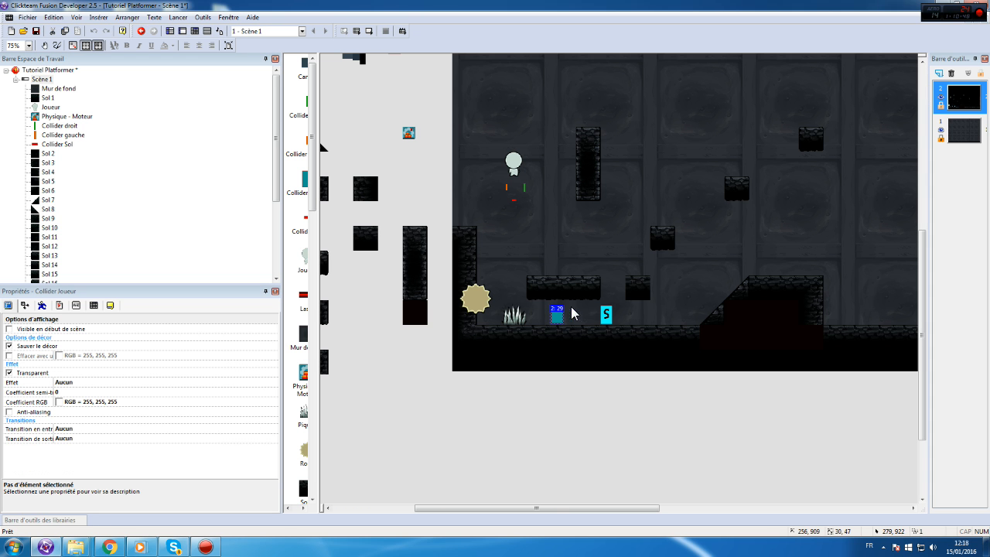
left_click(606, 314)
left_click(557, 316)
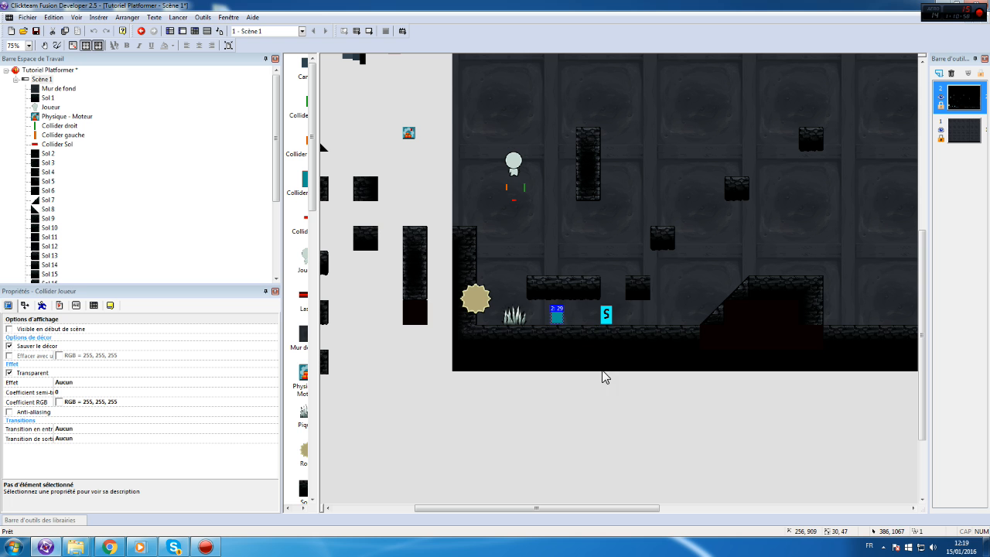
left_click(602, 407)
left_click(607, 315)
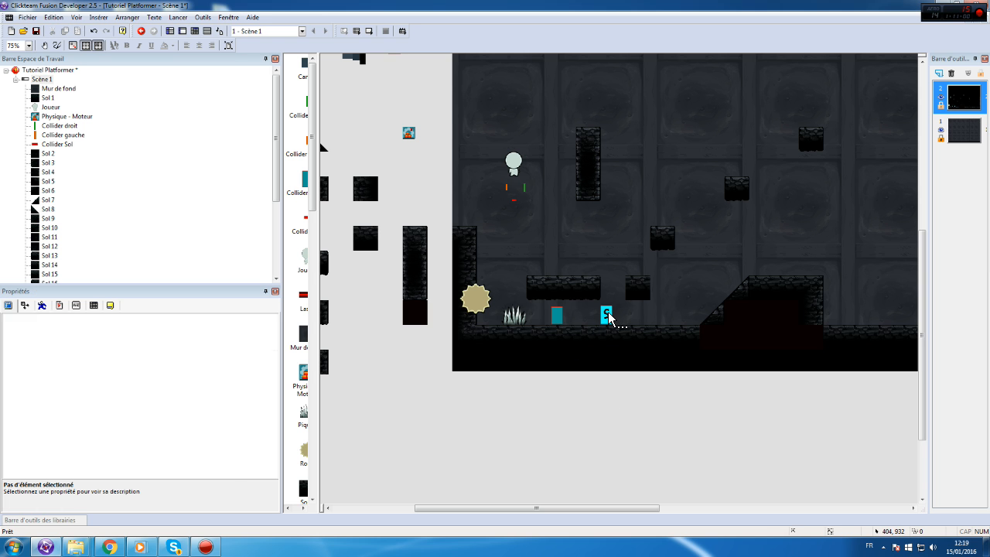
- Run the scene to check where the player appears, and close the test
left_click(178, 17)
left_click(221, 51)
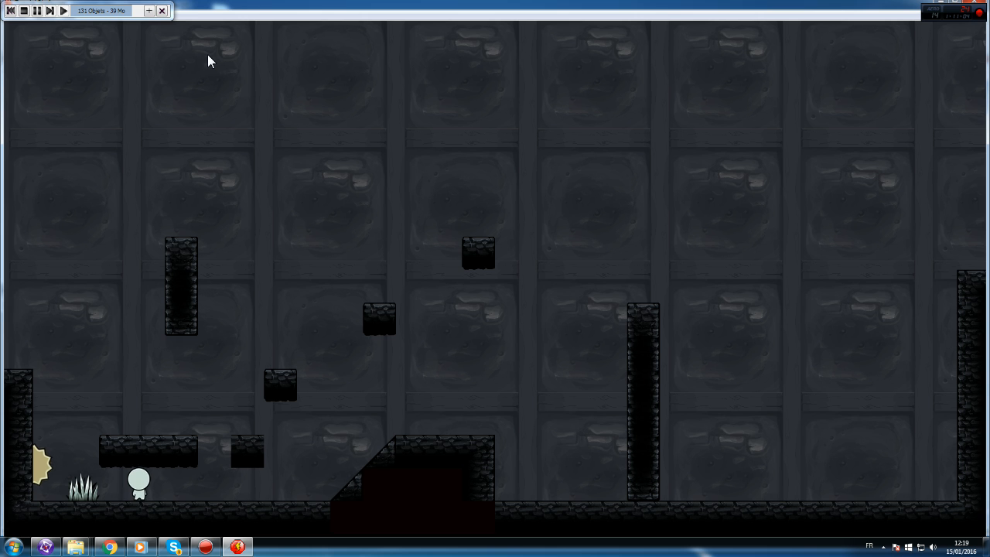
left_click(976, 6)
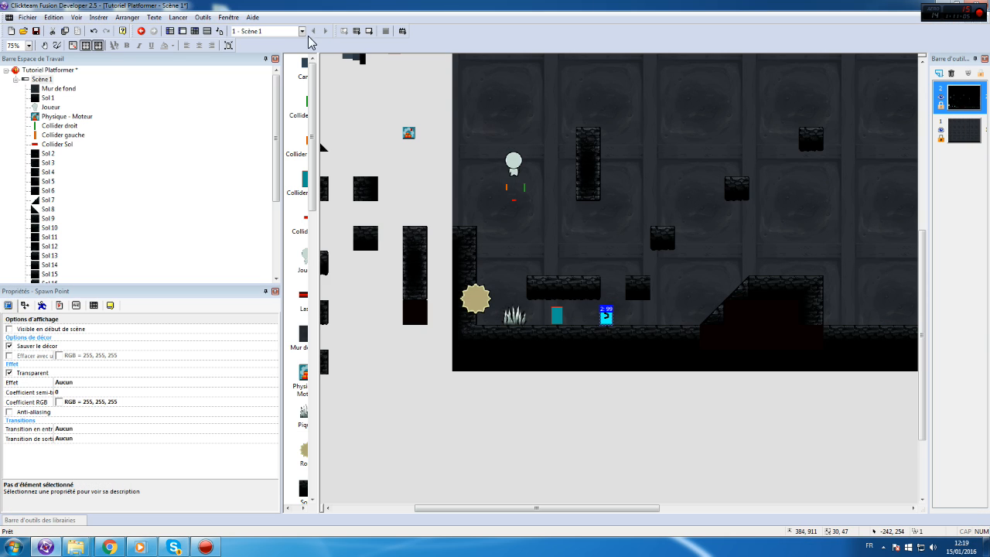
- Insert a start-of-scene event at the beginning of the Gestion joueur group
key("ctrl+e")
mouse_move(620, 410)
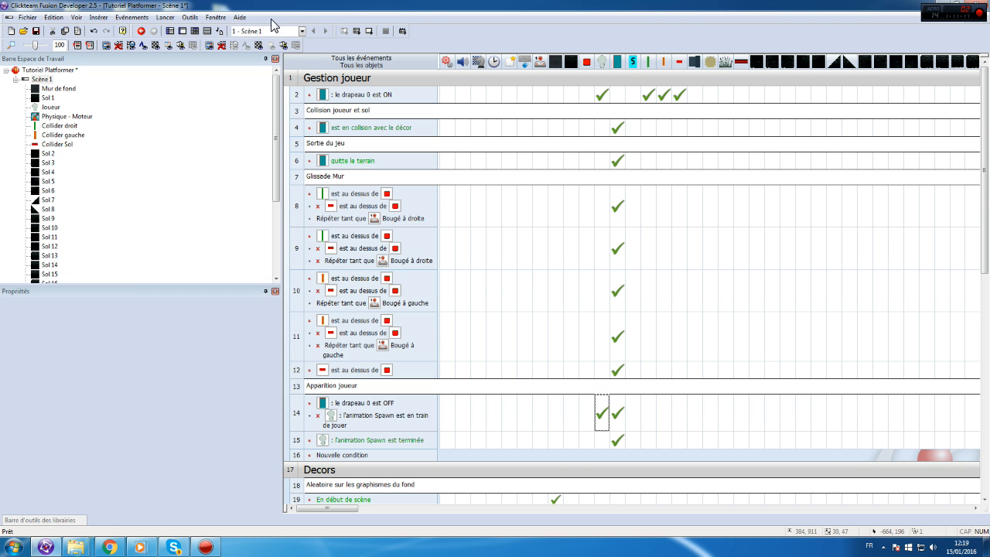
right_click(306, 93)
mouse_move(353, 128)
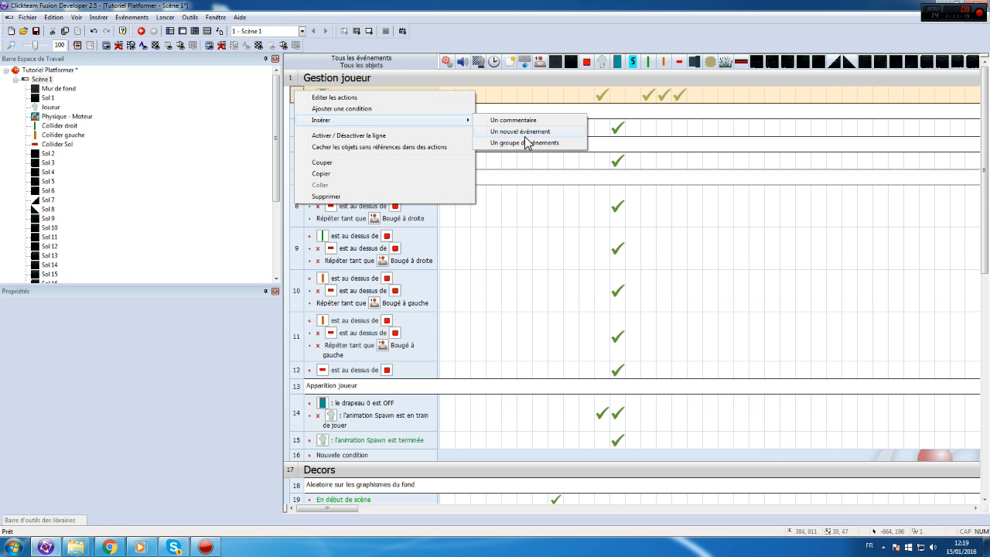
left_click(526, 133)
right_click(132, 84)
left_click(152, 91)
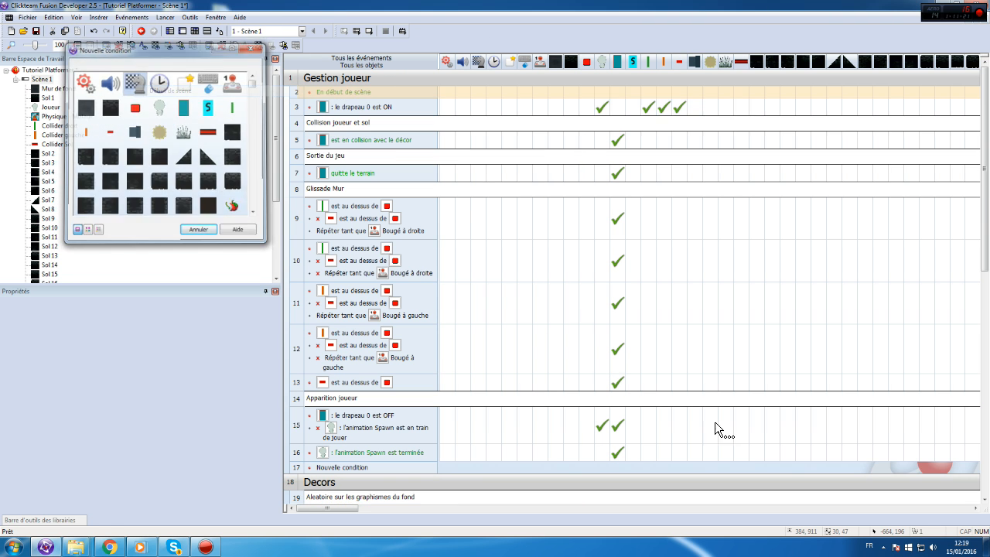
- Copy Collider Joueur's actions from the spawn animation event to the start-of-scene event, keeping only the position at 0, 0 of the Spawn Point
left_click_drag(617, 425, 619, 92)
left_click(618, 92)
mouse_move(697, 287)
left_click(755, 299)
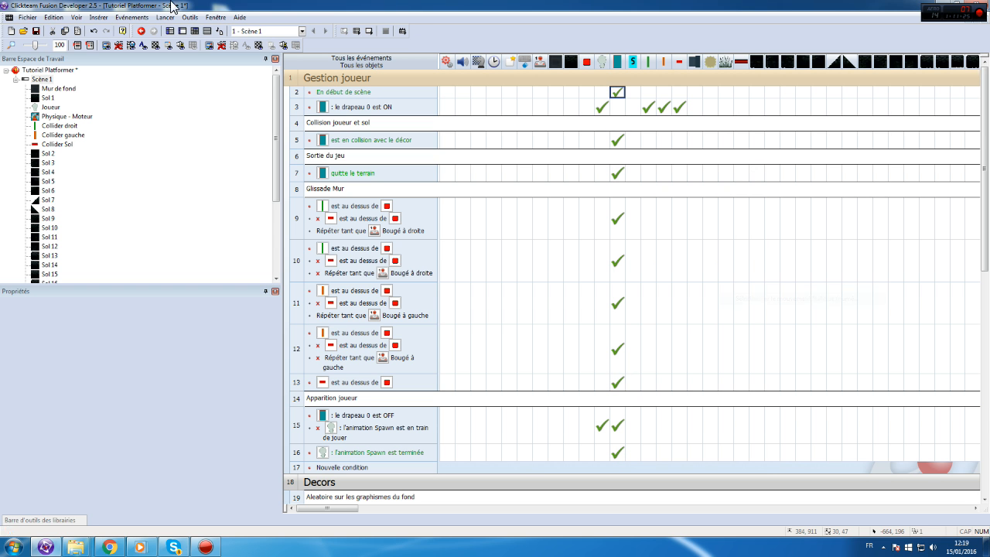
- Run the scene, move and jump with the player to test its appearance with the start-of-scene event, and close the test
left_click(165, 17)
left_click(184, 51)
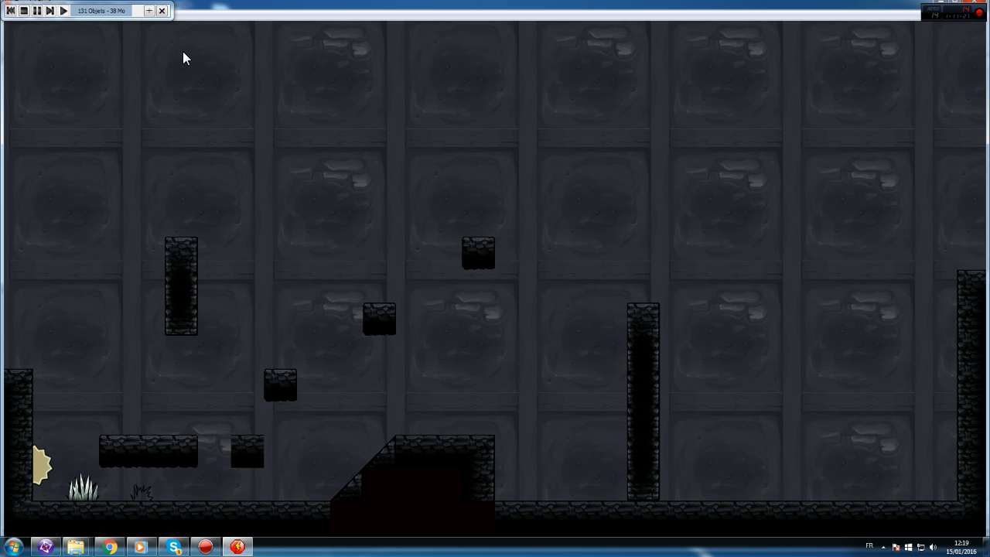
key("Right")
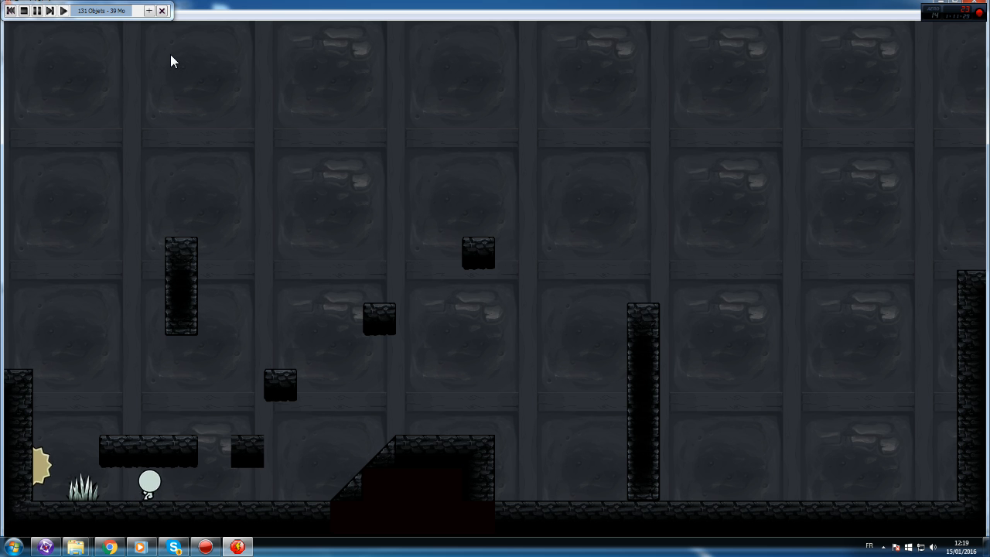
key("Left")
key("space")
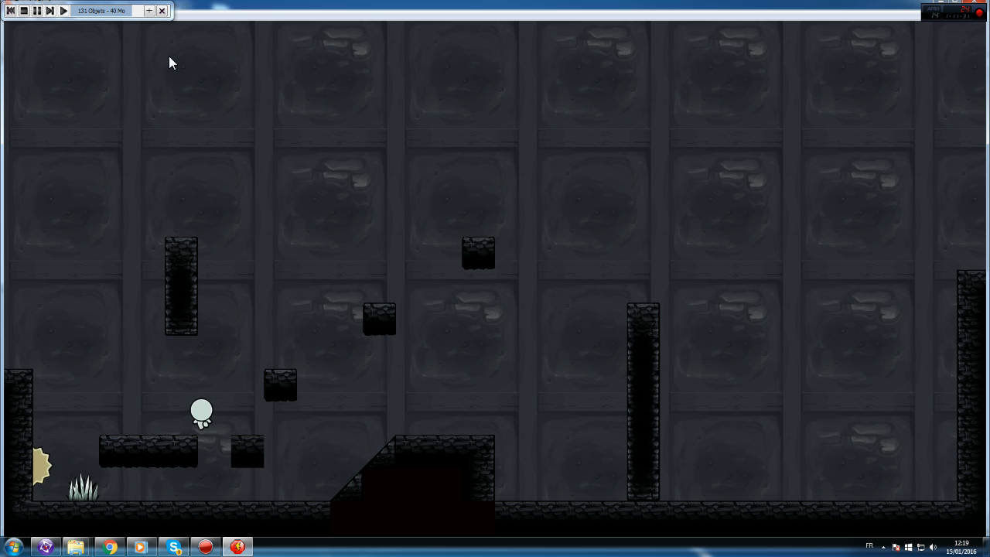
left_click(974, 3)
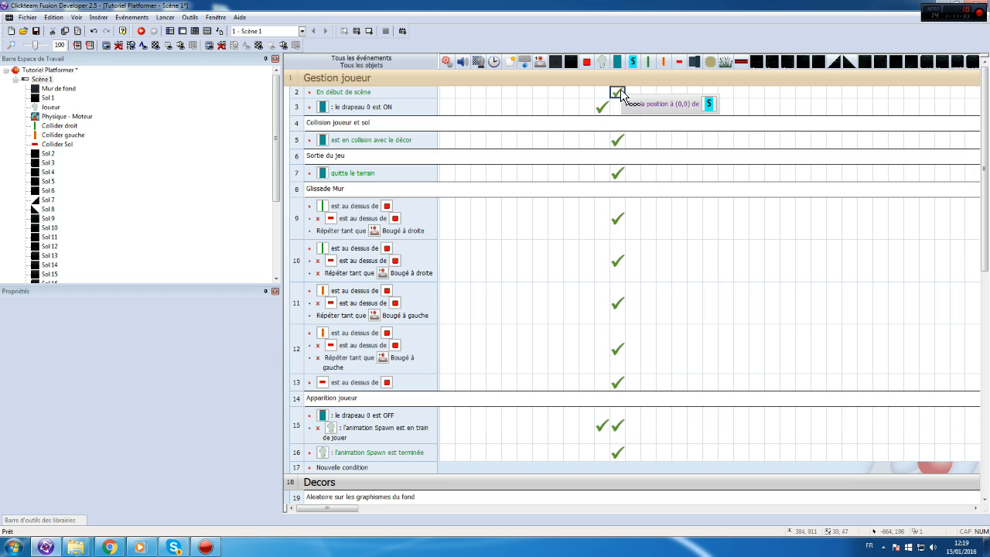
- Make the Spawn Point visible at scene start, disable its destruction far from the scene, and set its inactivity far from the window to Non
left_click(618, 92)
double_click(43, 80)
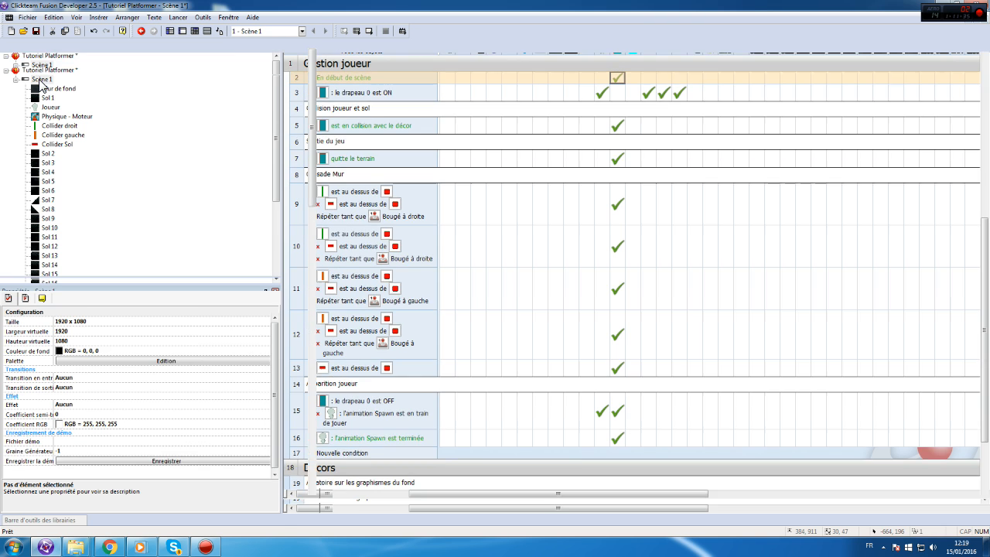
left_click(609, 315)
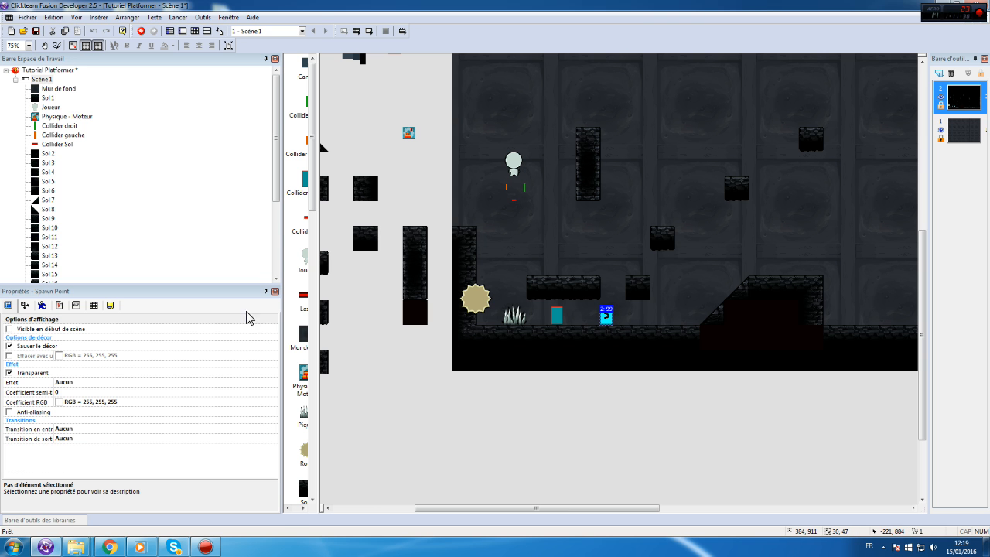
left_click(43, 311)
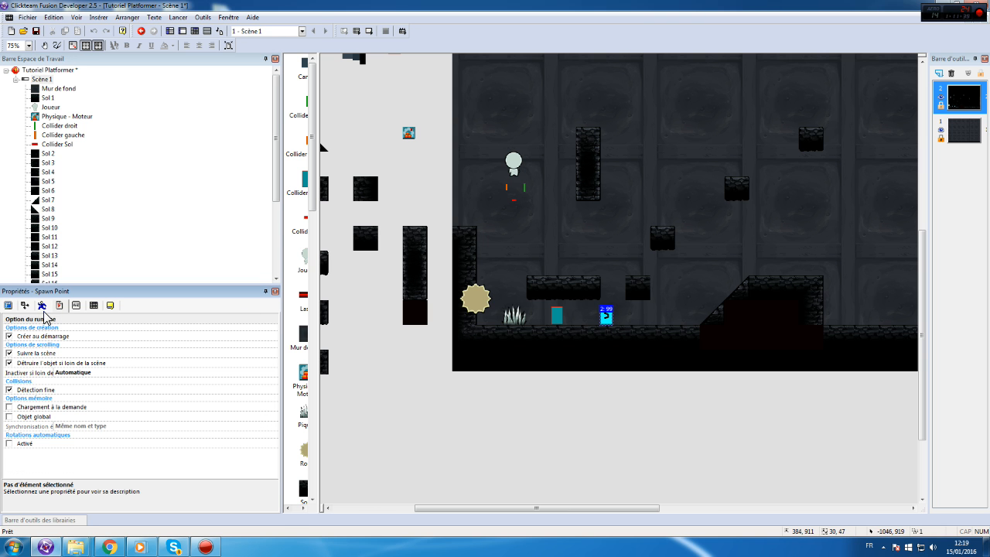
left_click(9, 305)
left_click(9, 329)
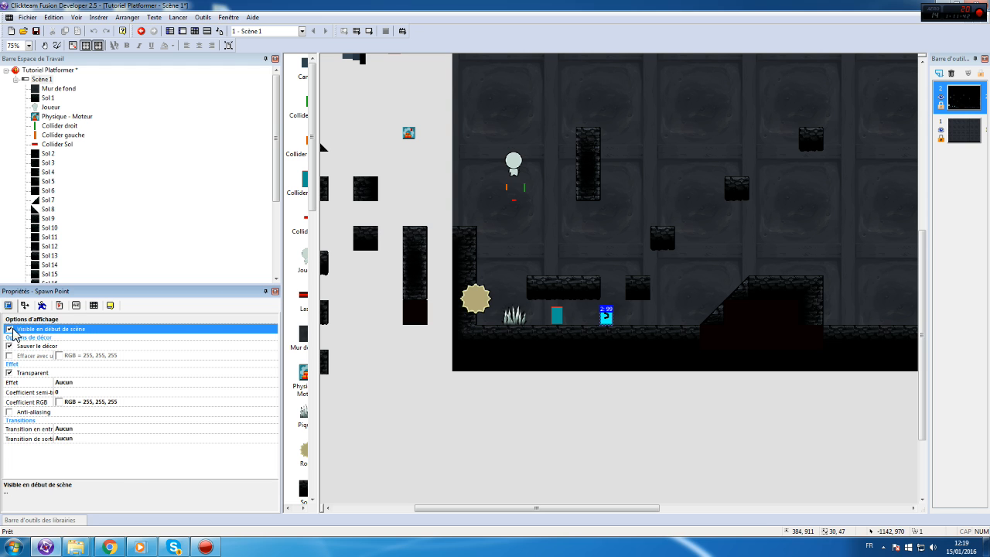
left_click(60, 307)
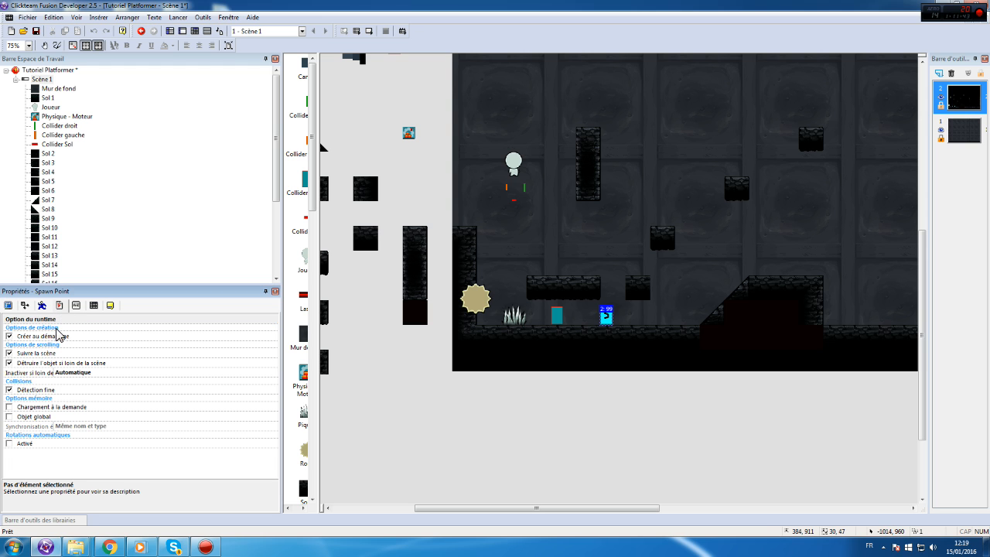
double_click(81, 374)
- Run the scene, move the player to compare its appearance position with the visible Spawn Point, and close the test
left_click(178, 17)
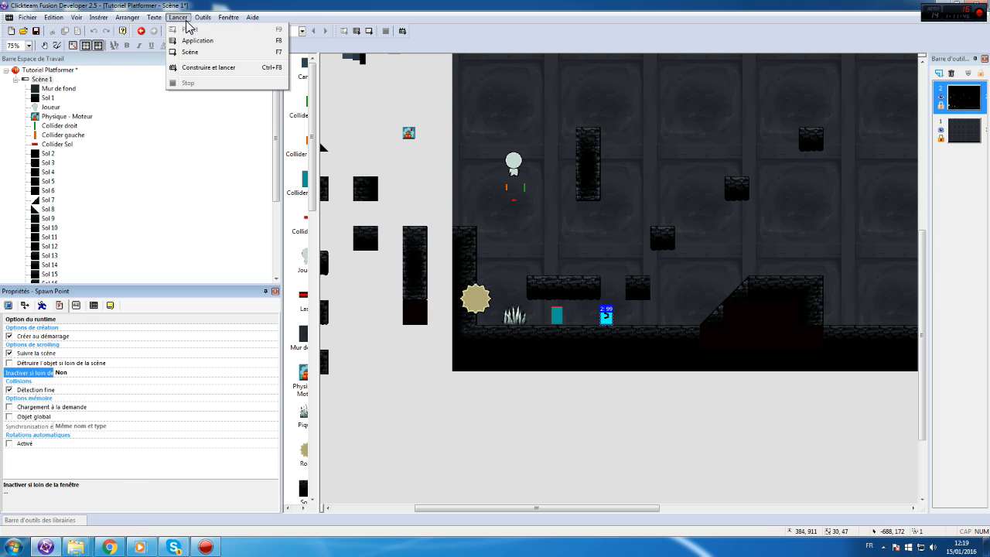
left_click(195, 45)
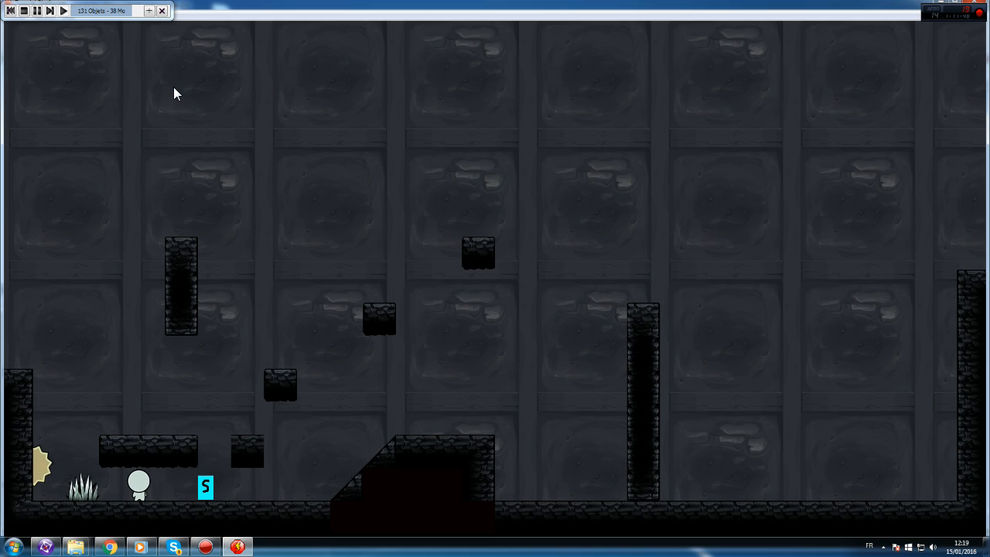
key("Right")
key("Left")
key("Up")
left_click(542, 4)
left_click(978, 6)
- Check the Spawn Point's movement properties and return to the event editor
left_click(43, 305)
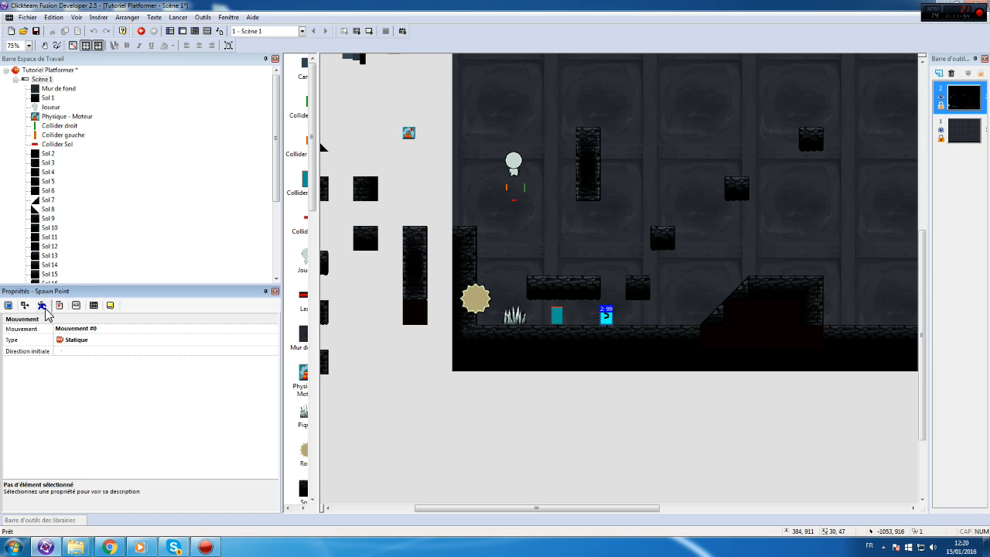
left_click(660, 399)
left_click(608, 318)
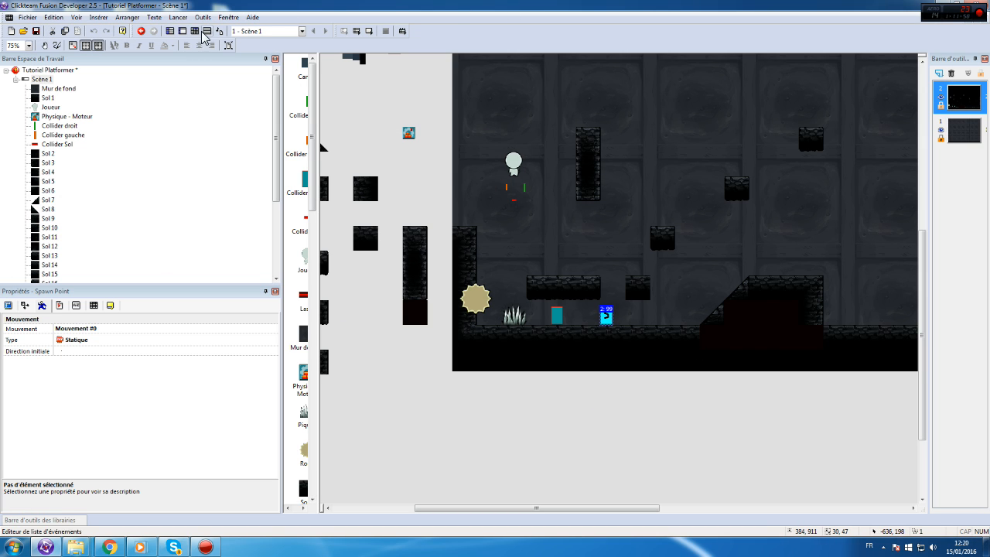
left_click(206, 31)
right_click(194, 37)
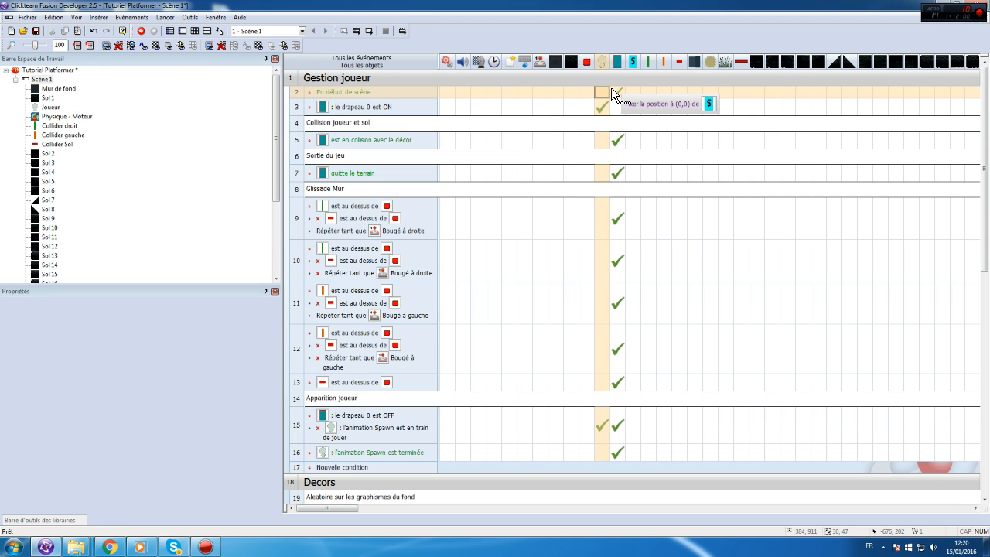
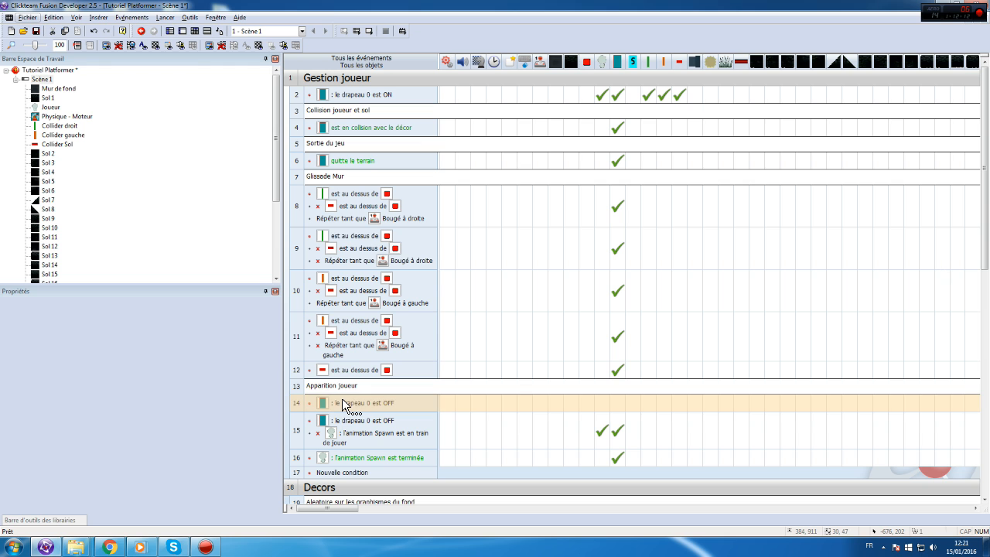
- Copy the Collider Joueur and Joueur actions from the flag 0 ON event to the empty flag 0 OFF event in Apparition joueur
left_click_drag(615, 96, 602, 277)
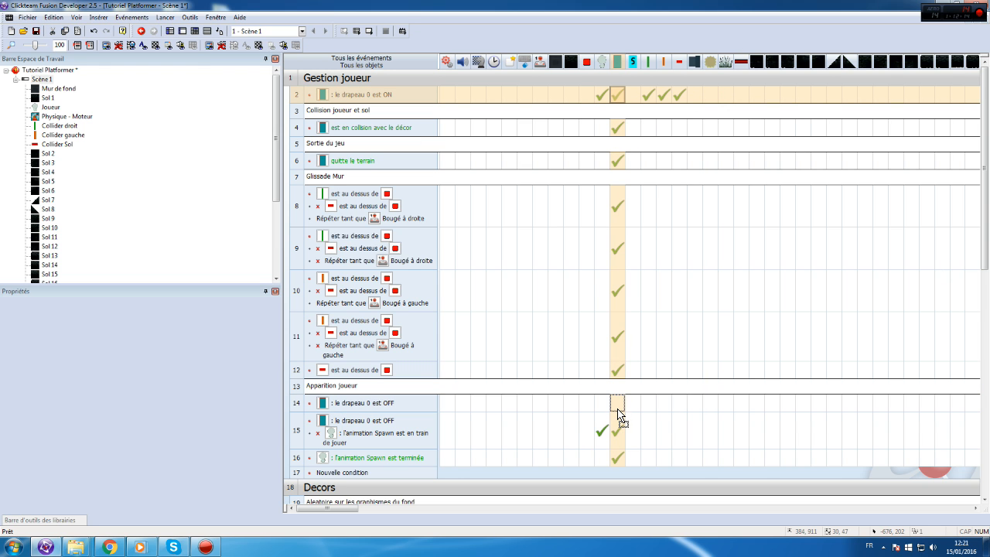
left_click_drag(618, 410, 618, 407)
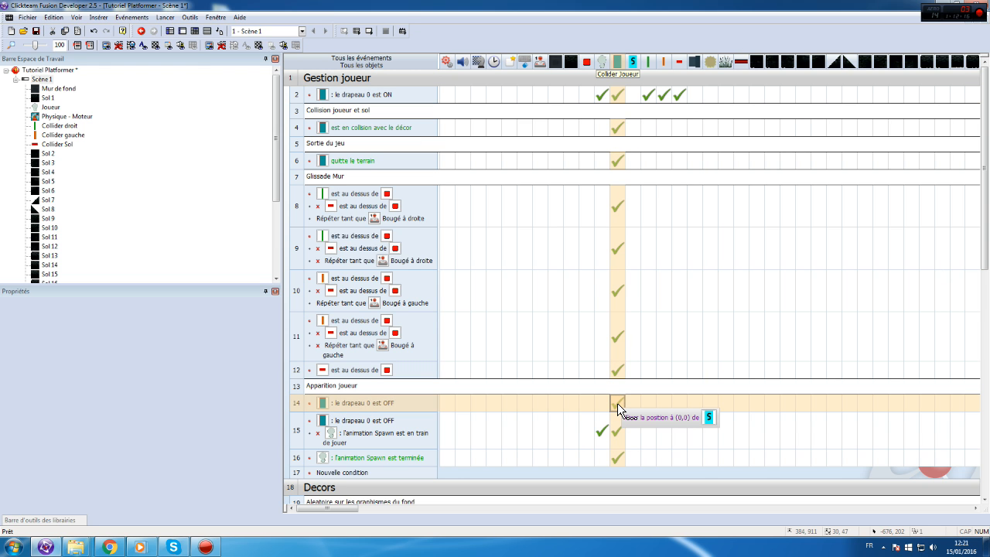
left_click_drag(602, 94, 603, 403)
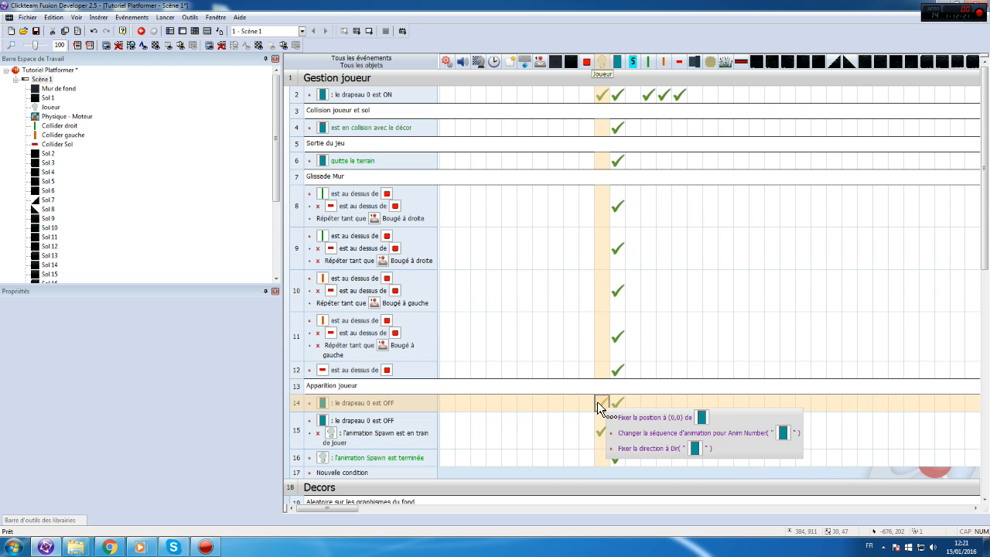
- Remove Joueur's animation sequence and direction actions from the new flag 0 OFF event, keeping only its position action
right_click(597, 401)
mouse_move(626, 395)
left_click(719, 406)
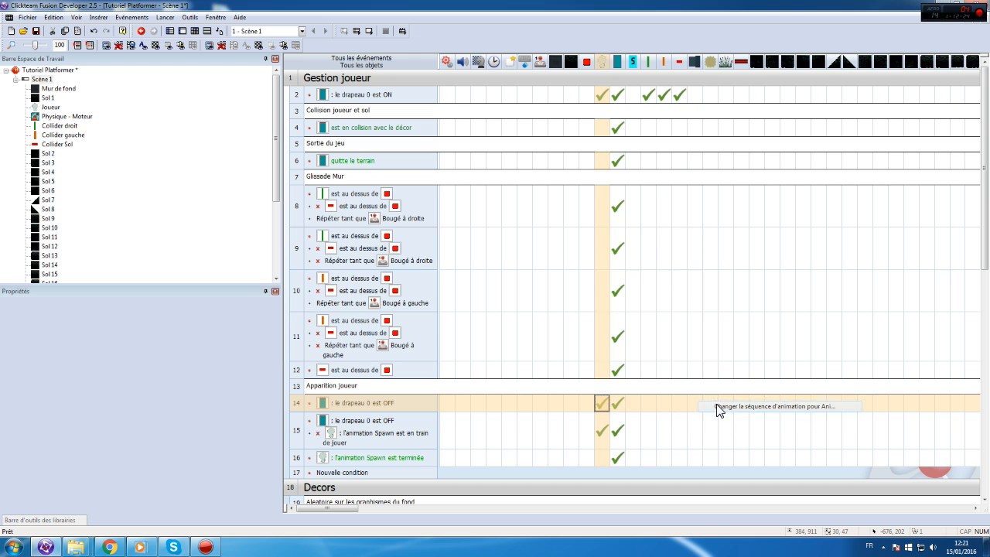
right_click(602, 403)
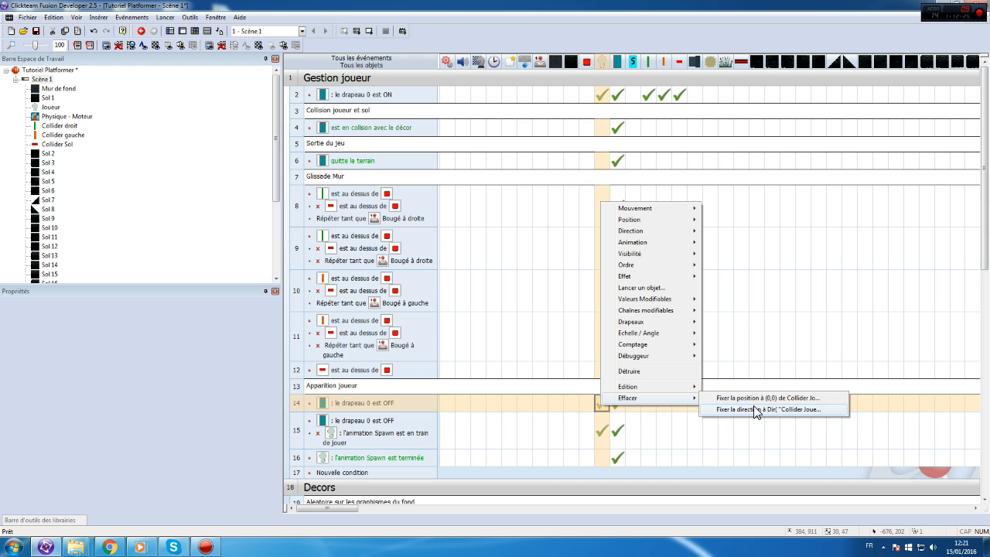
left_click(756, 410)
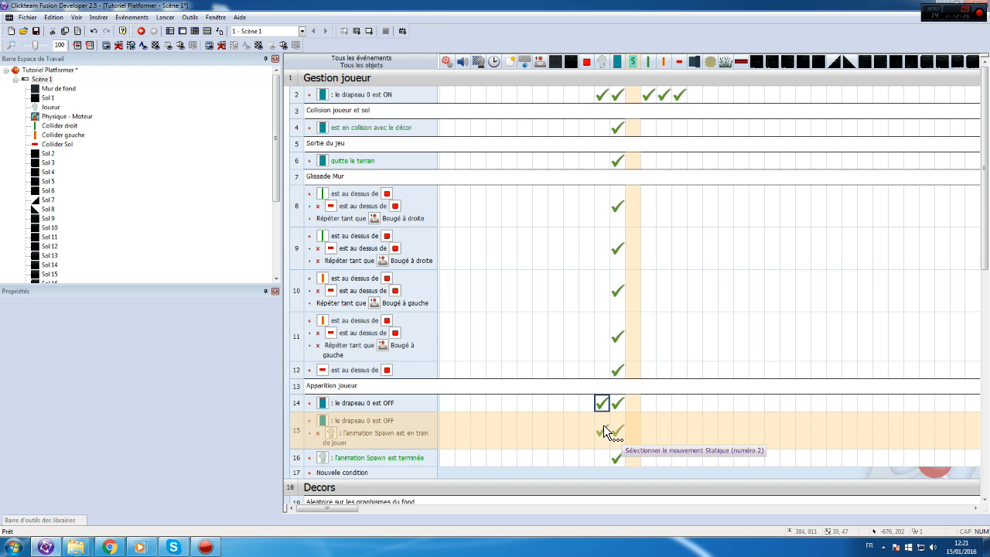
- Delete the Collider Joueur actions from the flag 0 ON event in Gestion joueur and test-run the scene
left_click(616, 92)
key("Delete")
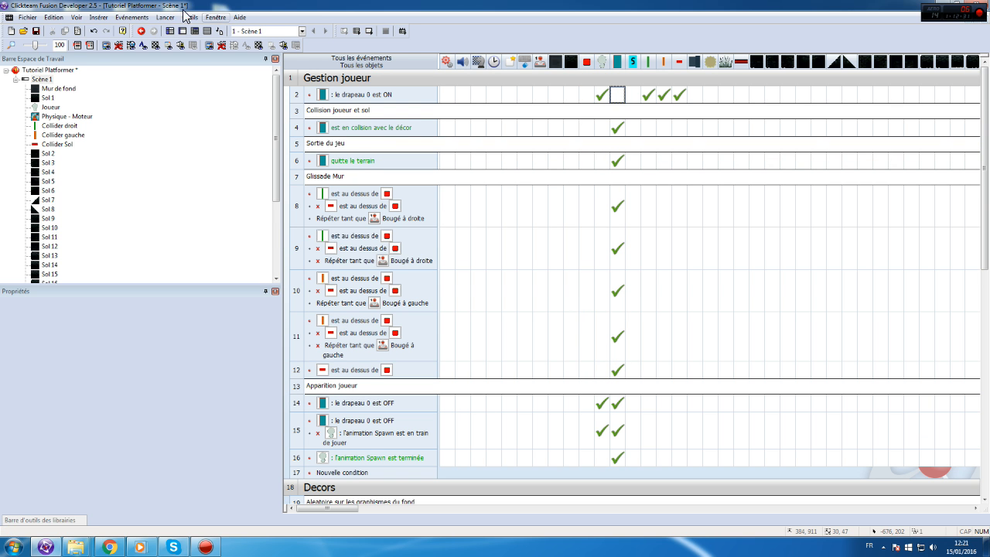
left_click(164, 17)
left_click(171, 53)
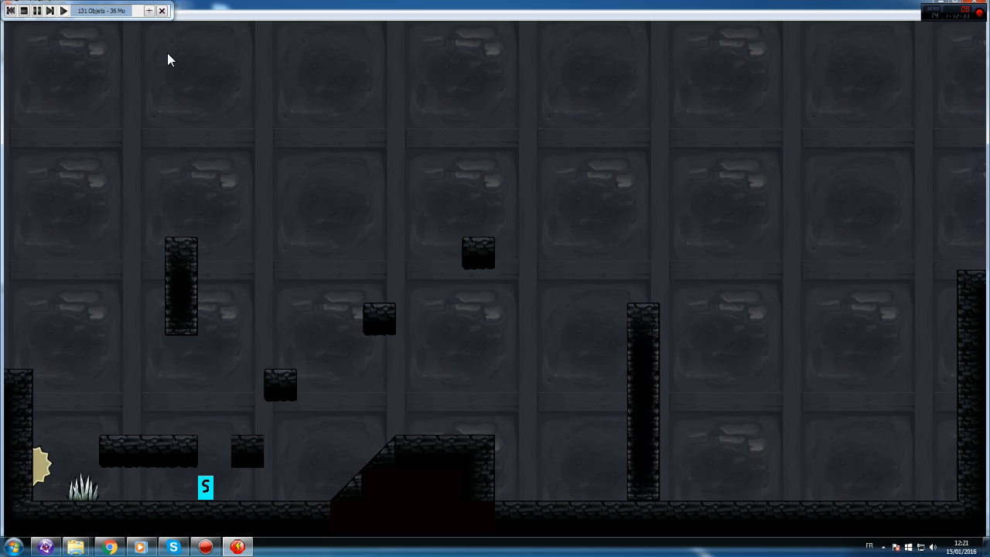
left_click(981, 6)
- Make the Spawn Point in Scène 1 invisible at the start of the scene
double_click(42, 80)
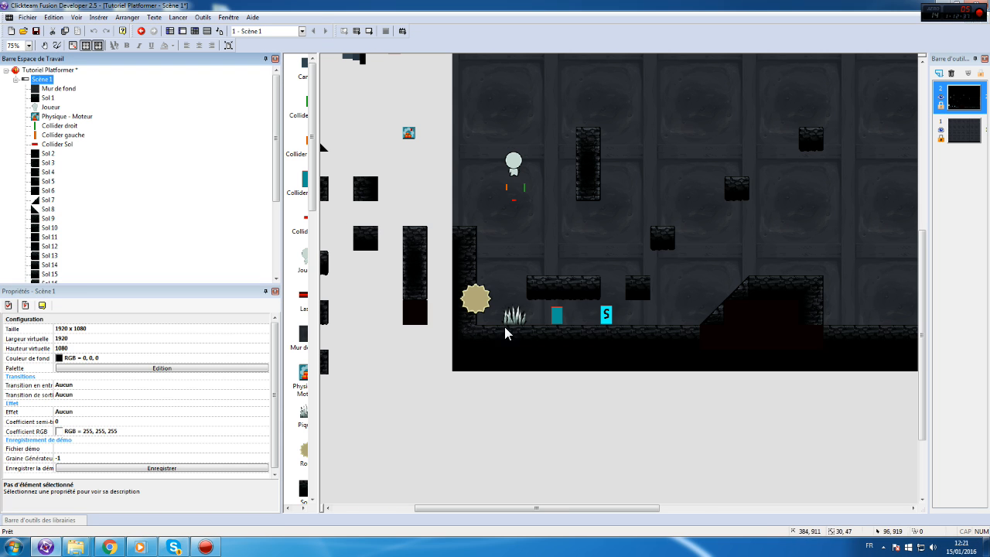
left_click(563, 322)
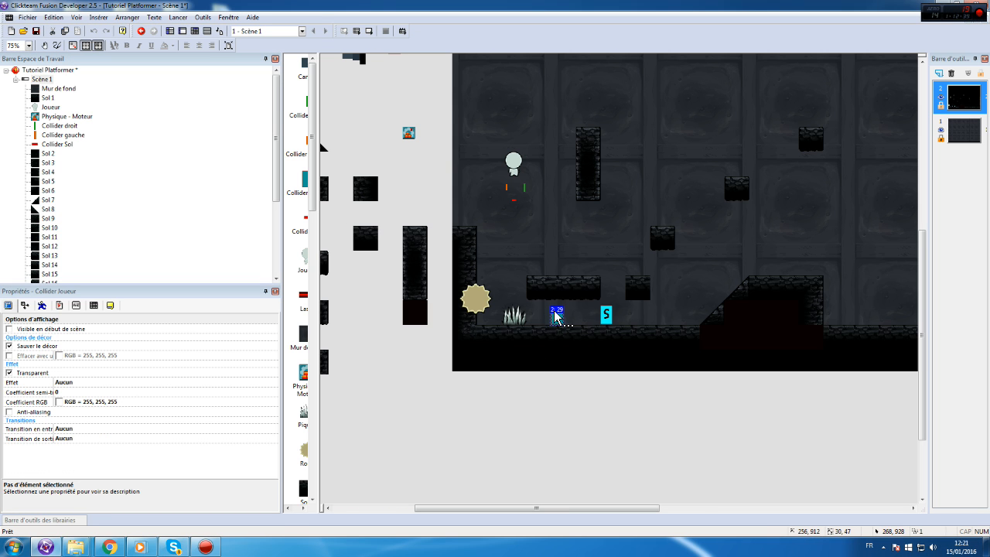
left_click(605, 314)
left_click(9, 329)
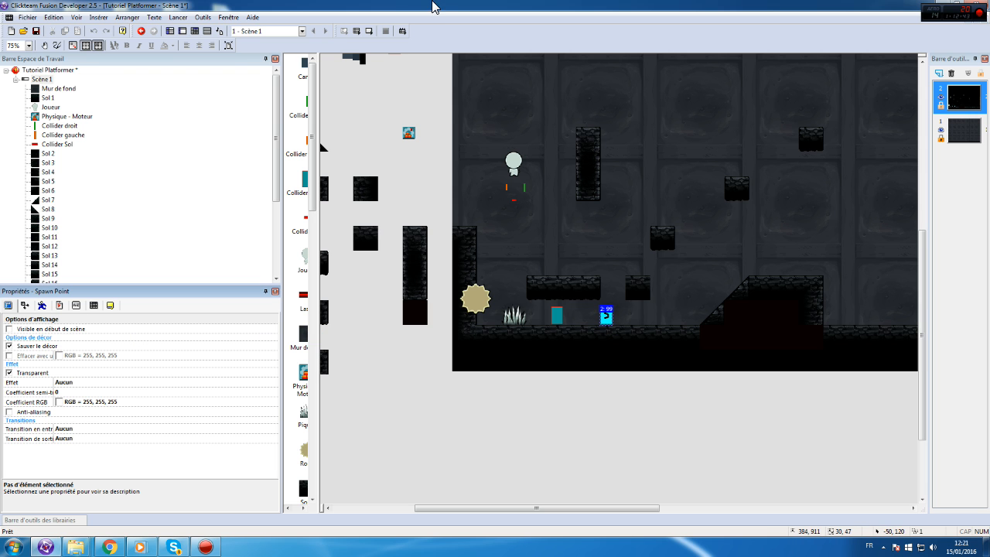
- In the Piques event where Collider Joueur is over the spikes, add a Collider Joueur action setting flag 0 OFF
left_click(195, 31)
scroll(512, 375, "down", 5)
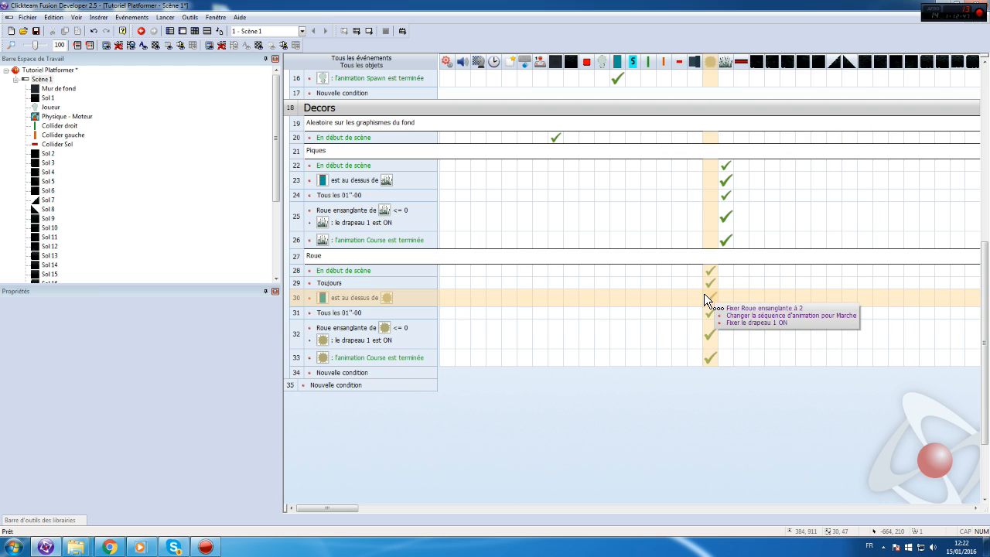
left_click(620, 301)
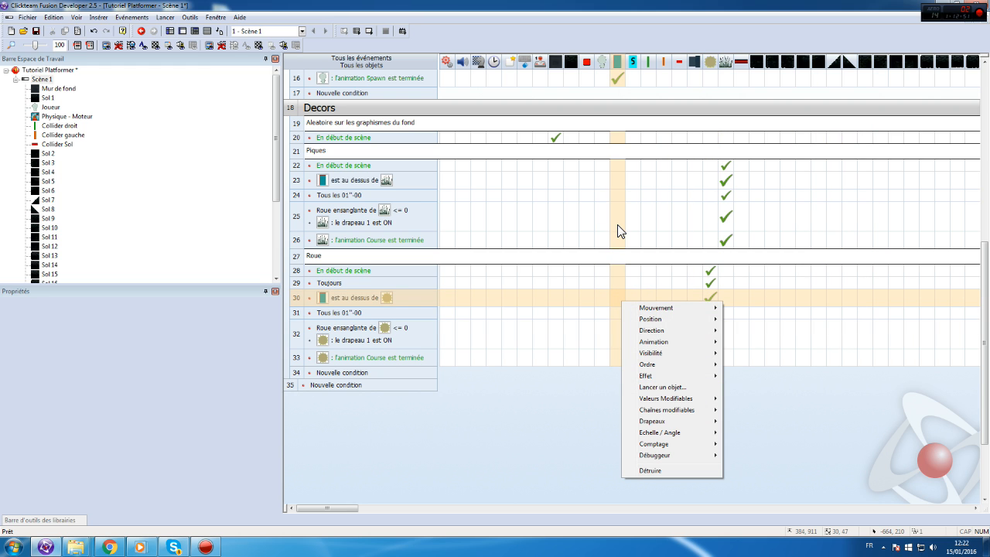
left_click(615, 181)
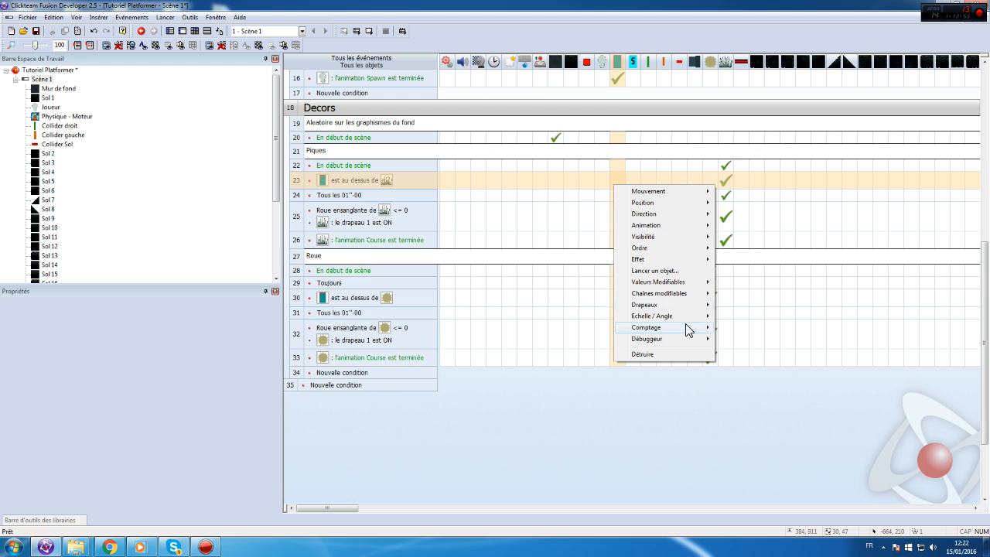
mouse_move(685, 317)
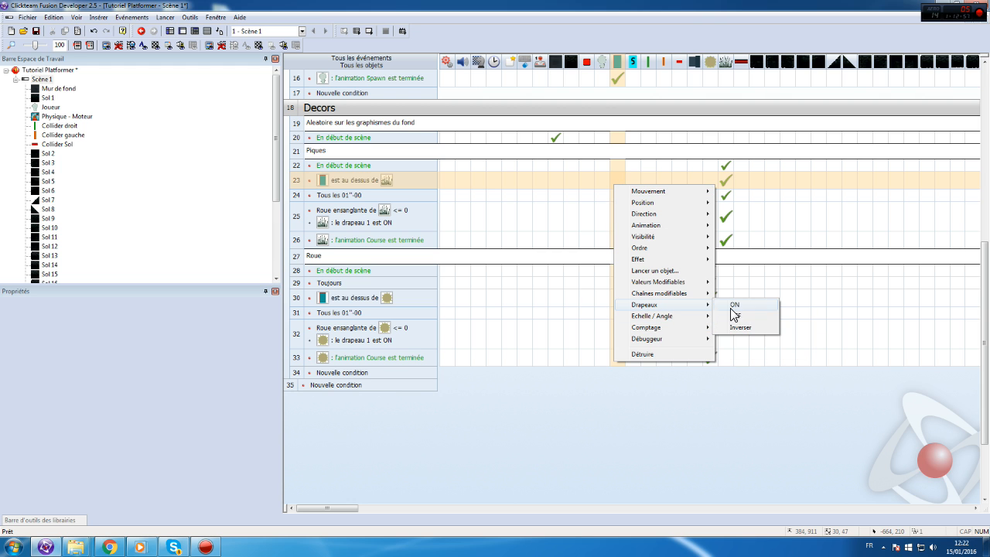
left_click(734, 316)
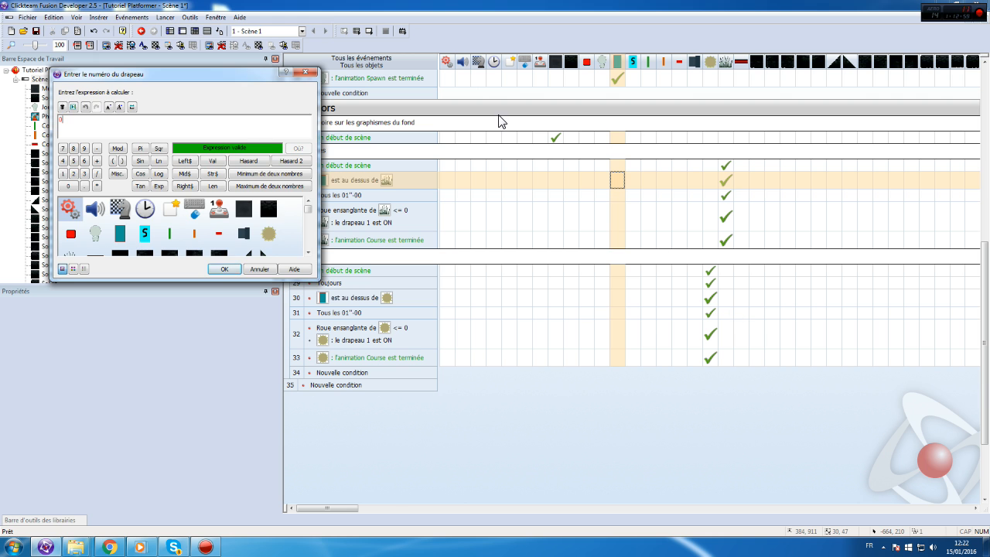
key("Return")
- Run the scene, move the player left into the spikes to test death and respawning, and close the test
left_click(165, 17)
left_click(181, 50)
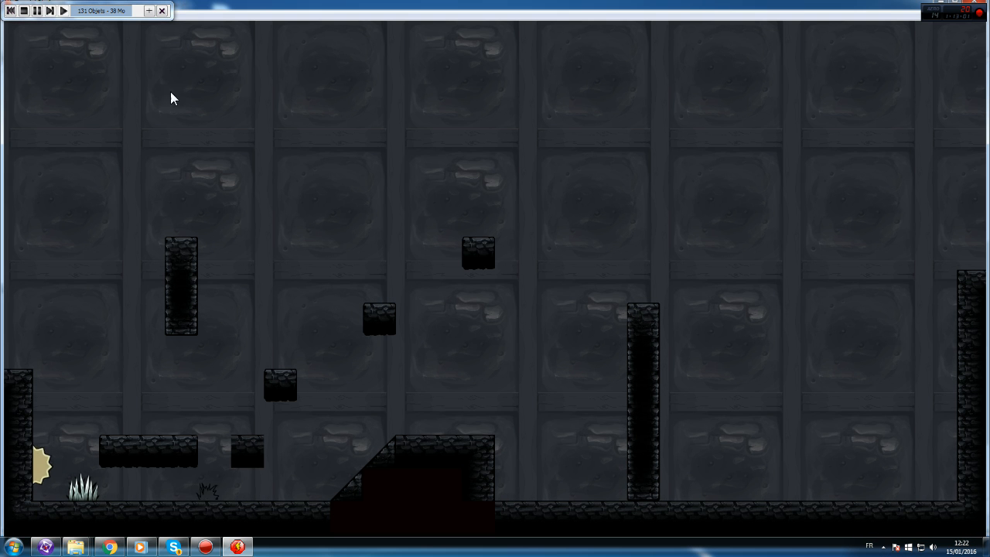
key("Left")
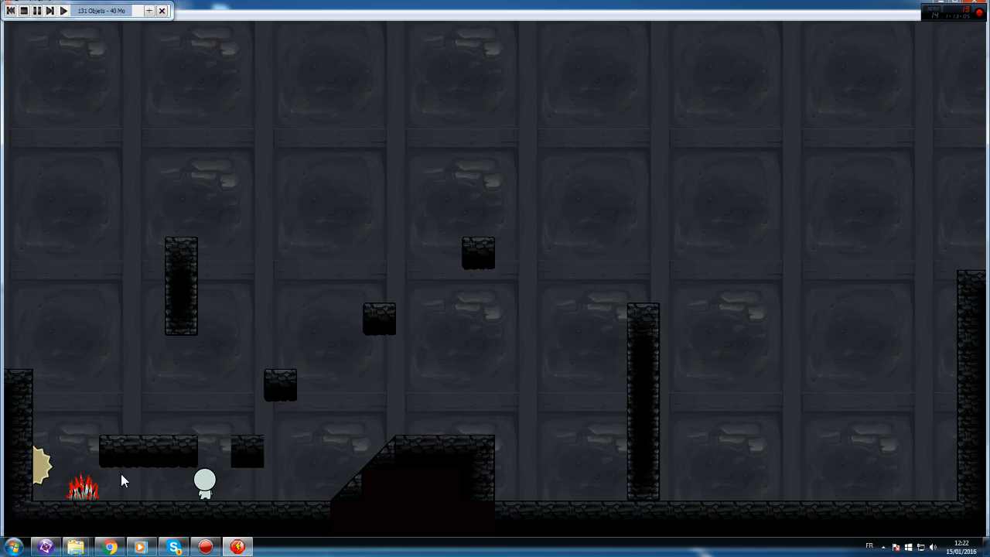
key("Left")
key("Left")
left_click(979, 6)
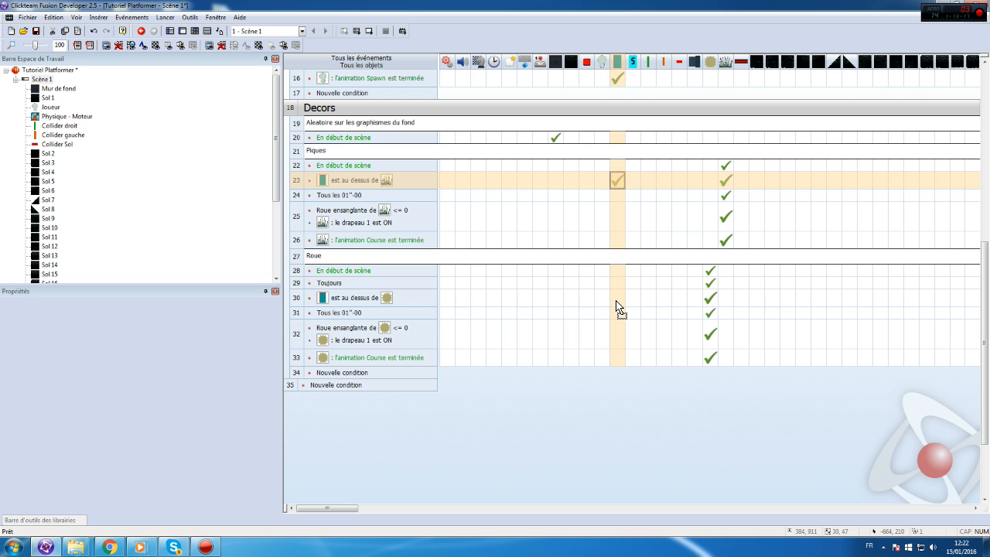
- Copy the flag 0 OFF action to the wheel overlap event and duplicate the Roue comment at the end of the Decors group
left_click_drag(617, 306, 617, 303)
left_click(297, 256)
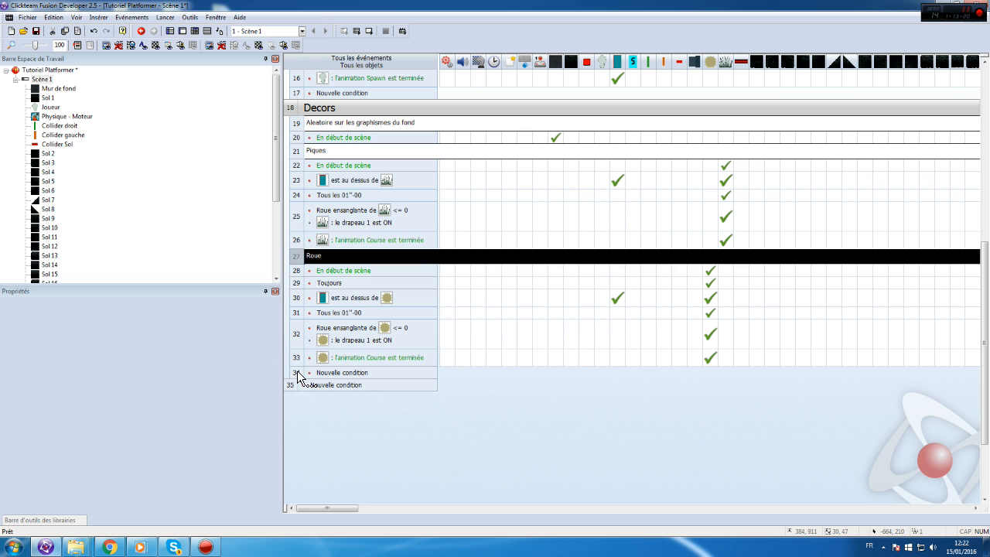
left_click_drag(297, 371, 297, 373, "ctrl")
left_click(503, 458)
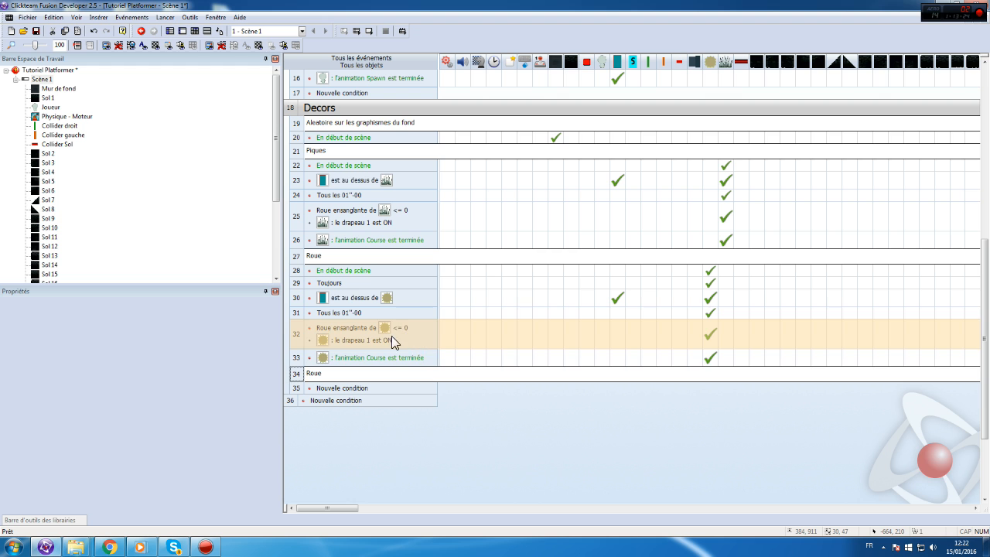
- Duplicate the wheel overlap event under the copied comment, change its tested object to Laser, and copy the flag 0 OFF action to it
left_click(360, 298)
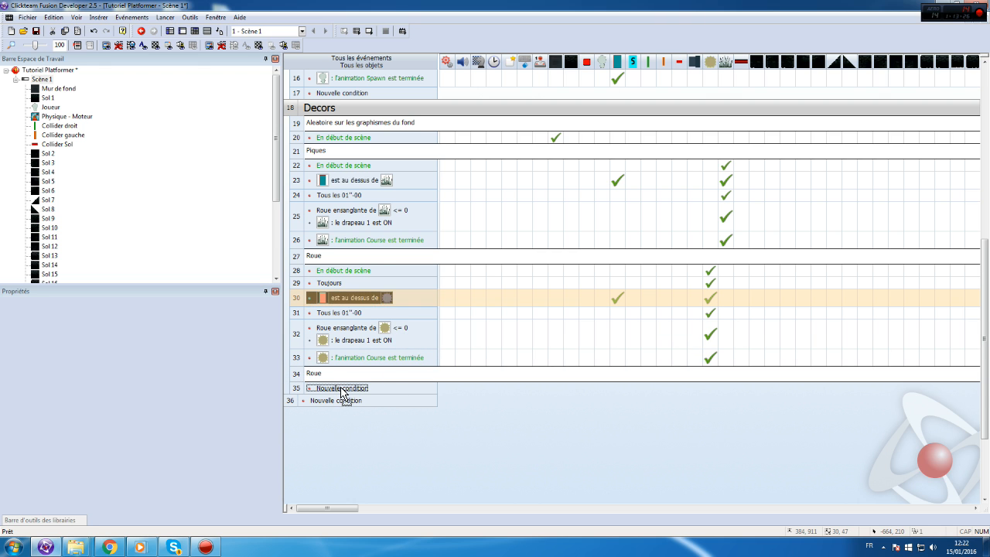
left_click_drag(341, 387, 341, 389)
double_click(386, 392)
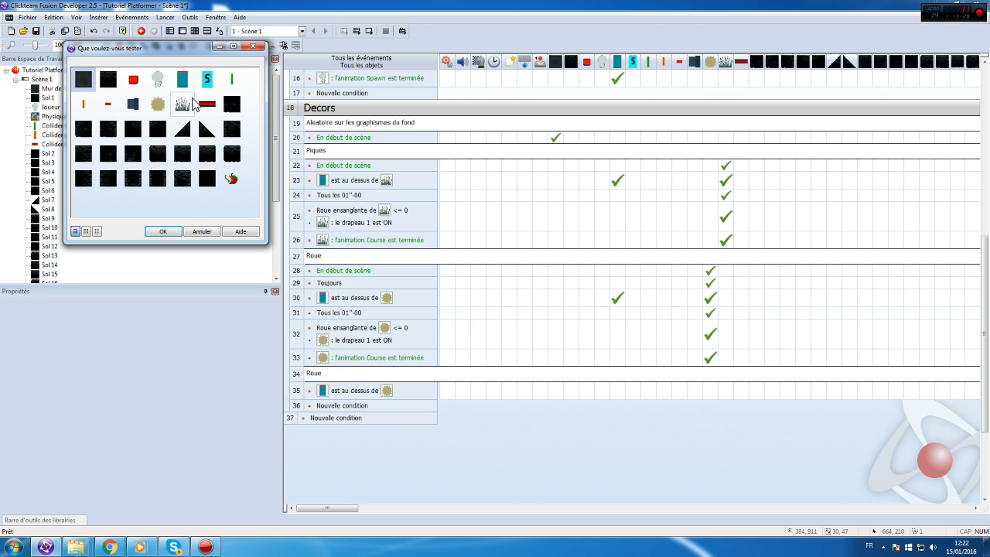
double_click(205, 104)
left_click_drag(616, 296, 616, 391)
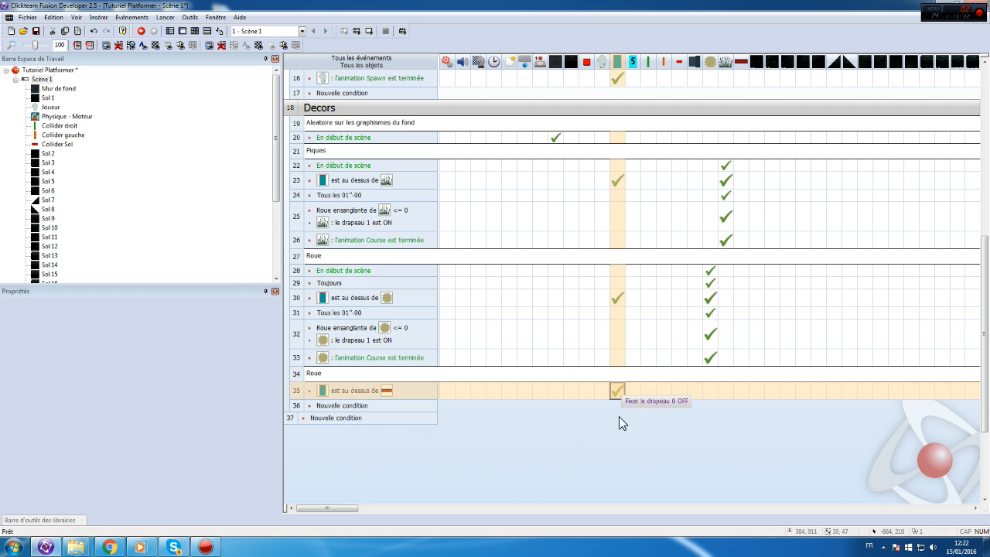
- Return to the Scène 1 layout and select the Canon object outside the playfield
left_click(36, 80)
double_click(36, 80)
scroll(475, 261, "up", 6)
scroll(480, 496, "left", 3)
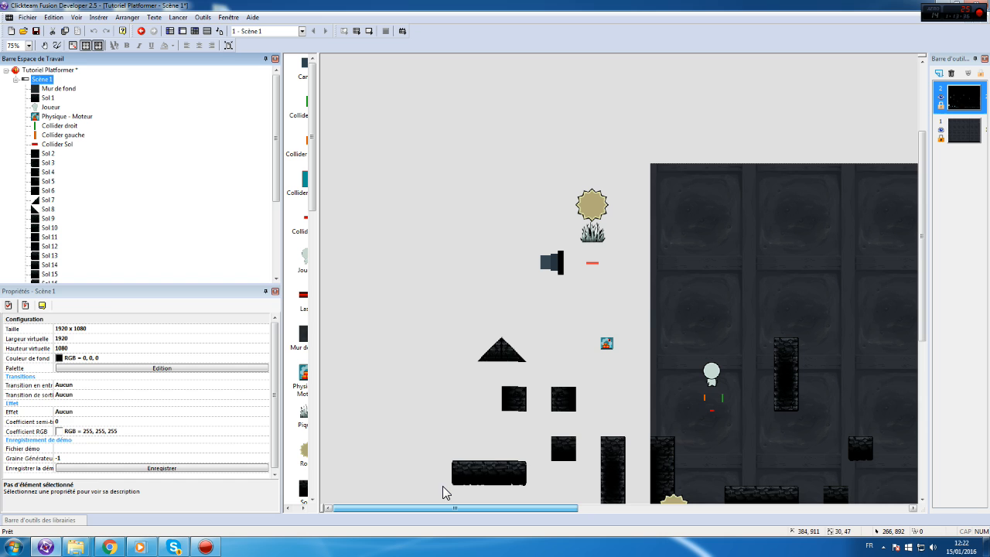
left_click(550, 268)
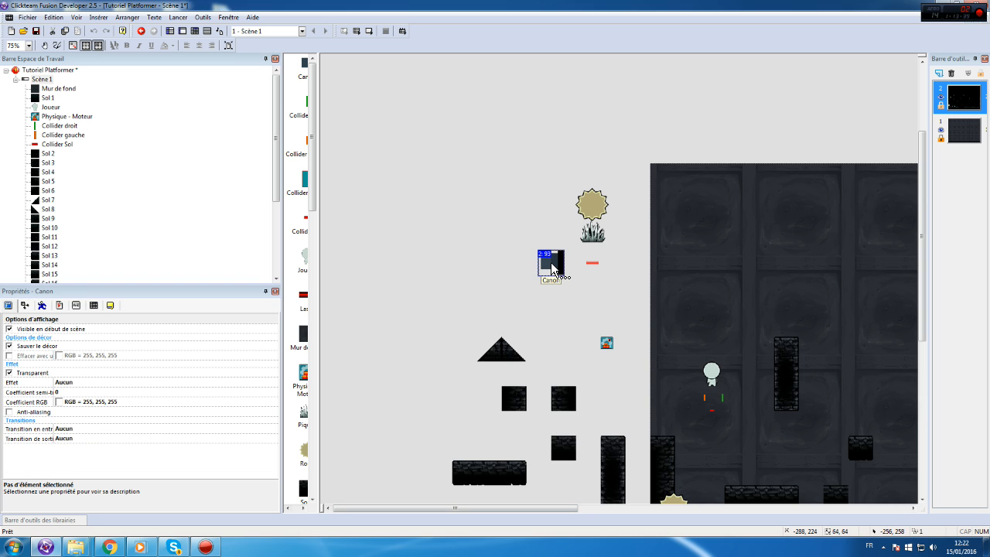
left_click(560, 273)
left_click(559, 266)
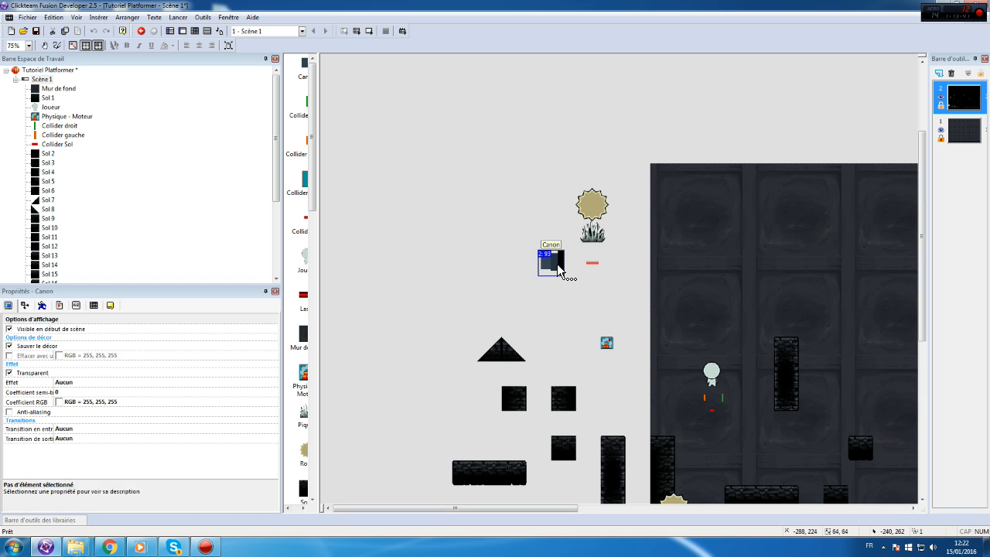
left_click(567, 288)
left_click(558, 271)
right_click(557, 276)
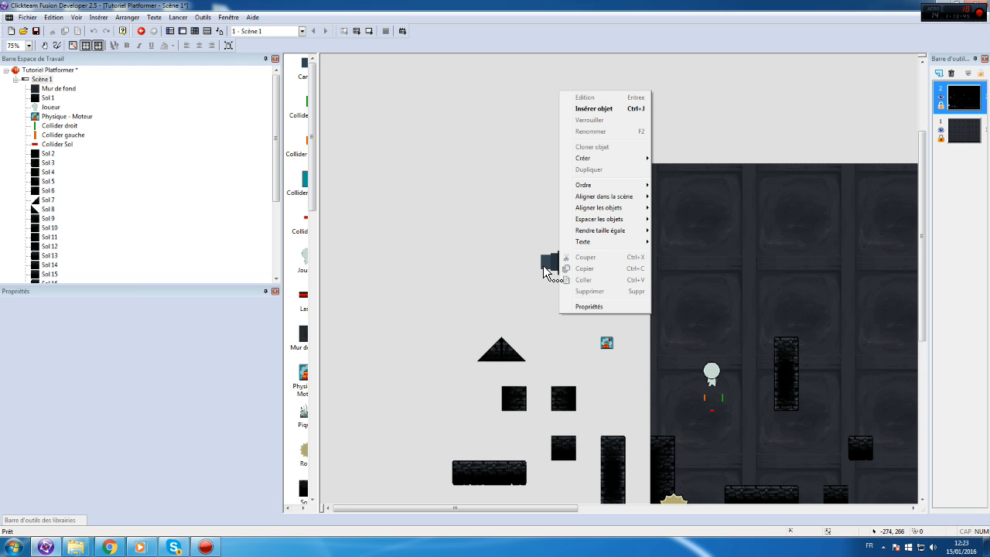
left_click(550, 270)
right_click(548, 268)
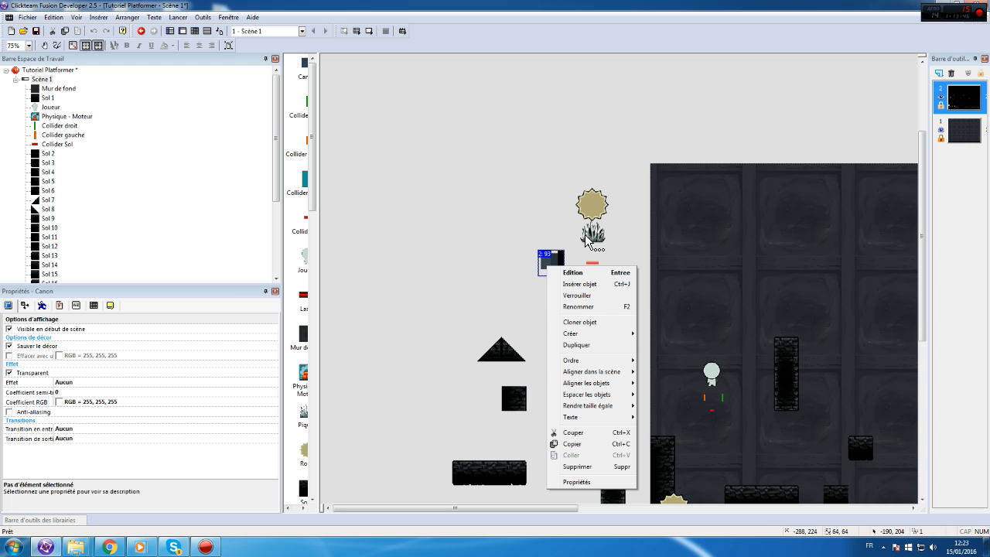
- Add the Armes qualifier to the Canon object
left_click(93, 305)
left_click(98, 331)
left_click(270, 329)
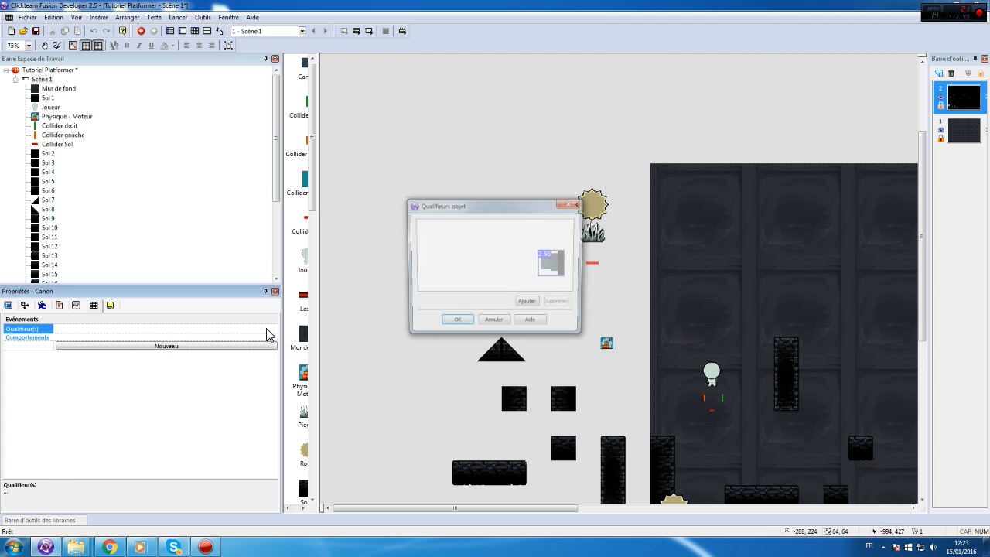
left_click(528, 304)
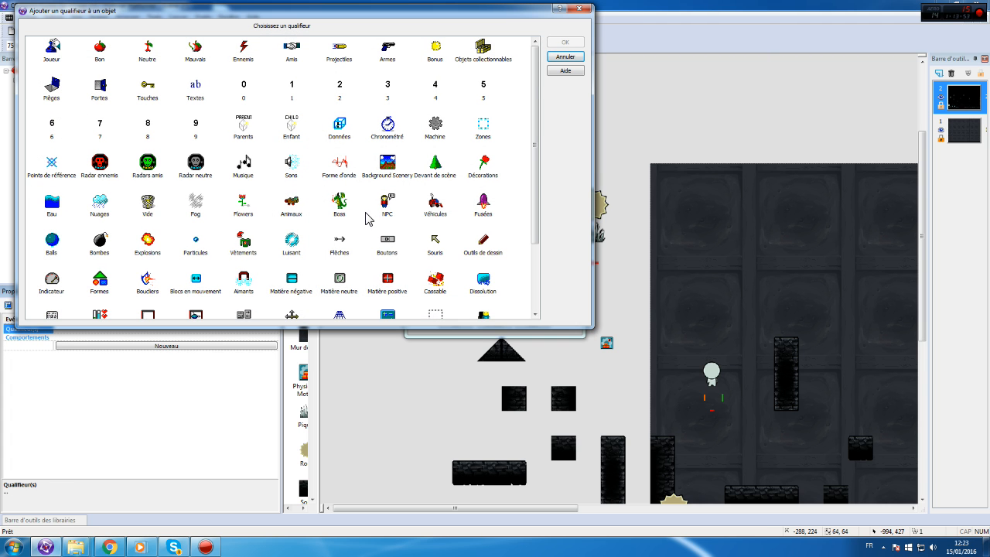
scroll(445, 271, "down", 3)
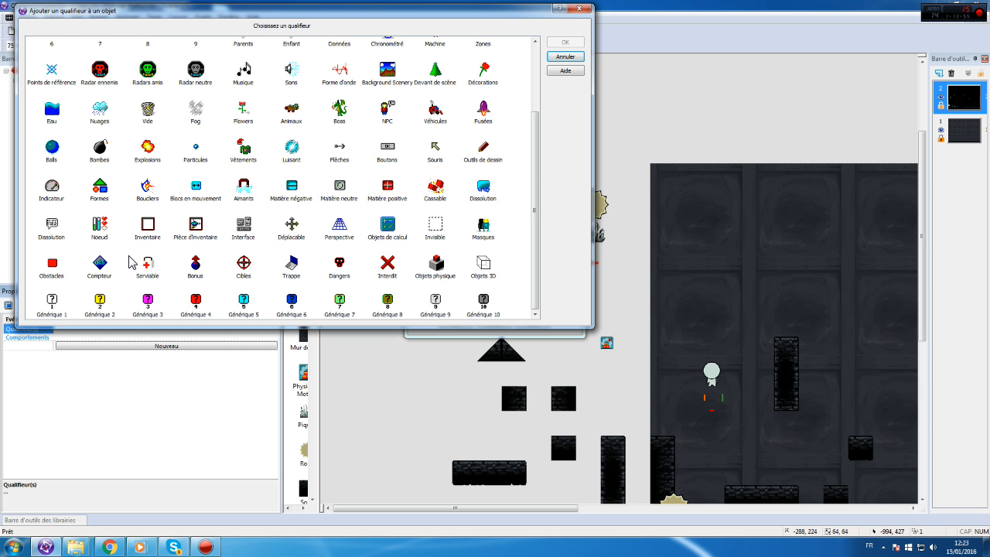
scroll(147, 135, "up", 3)
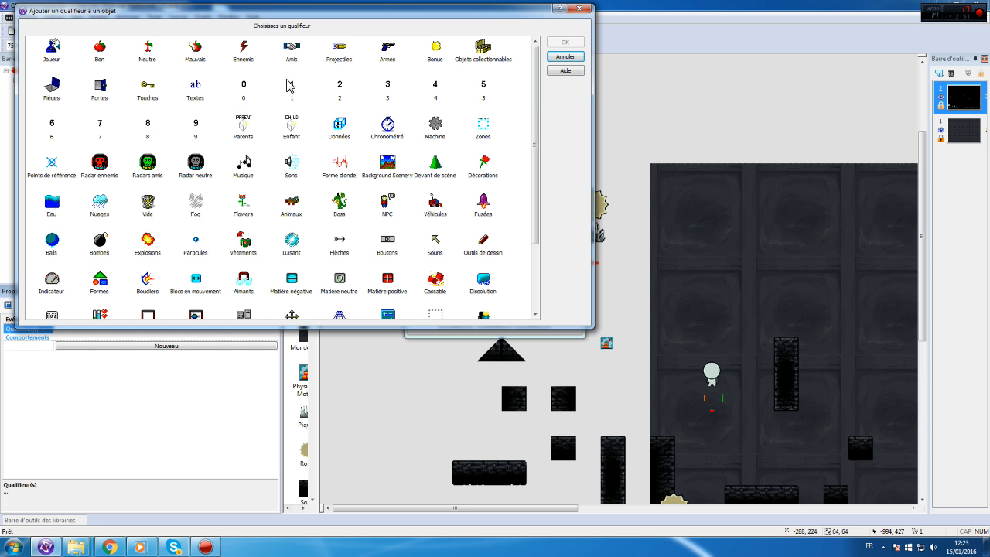
double_click(387, 51)
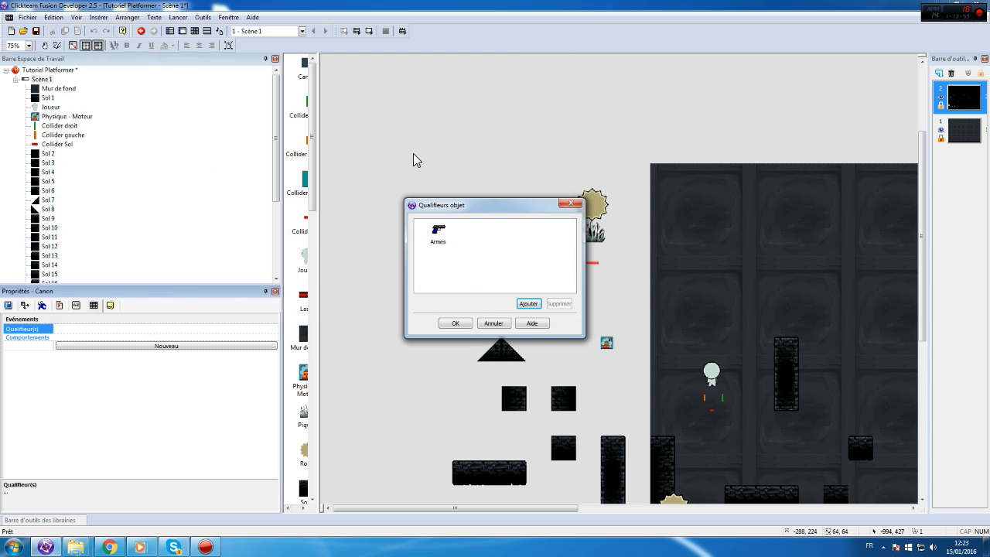
left_click(449, 323)
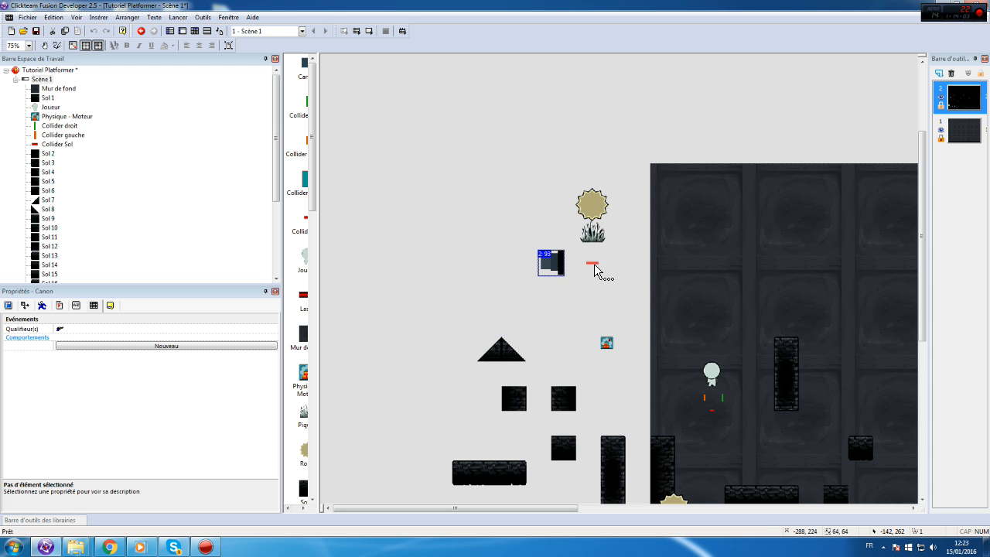
- Rename the duplicated Roue comment above the laser overlap event to Laser in the event editor
left_click(195, 31)
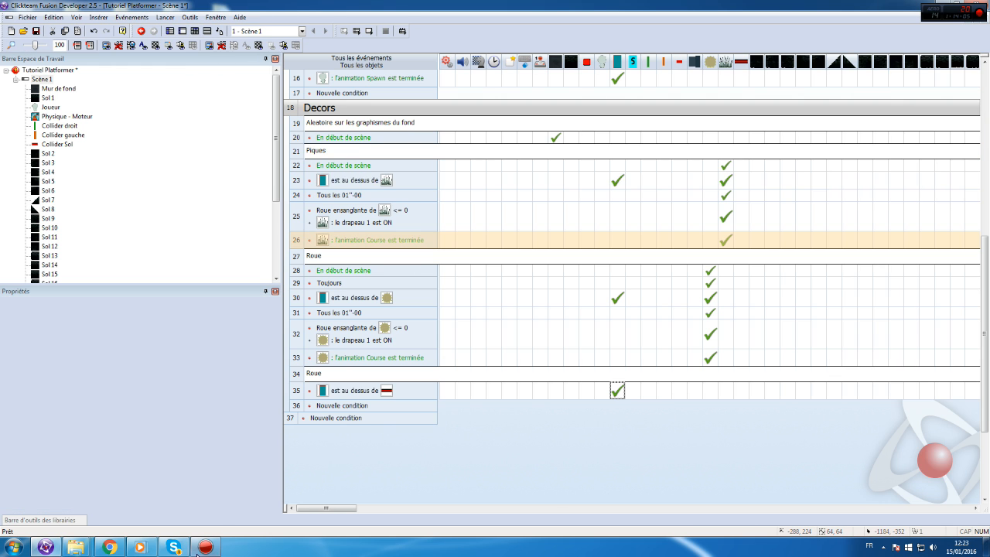
left_click(317, 376)
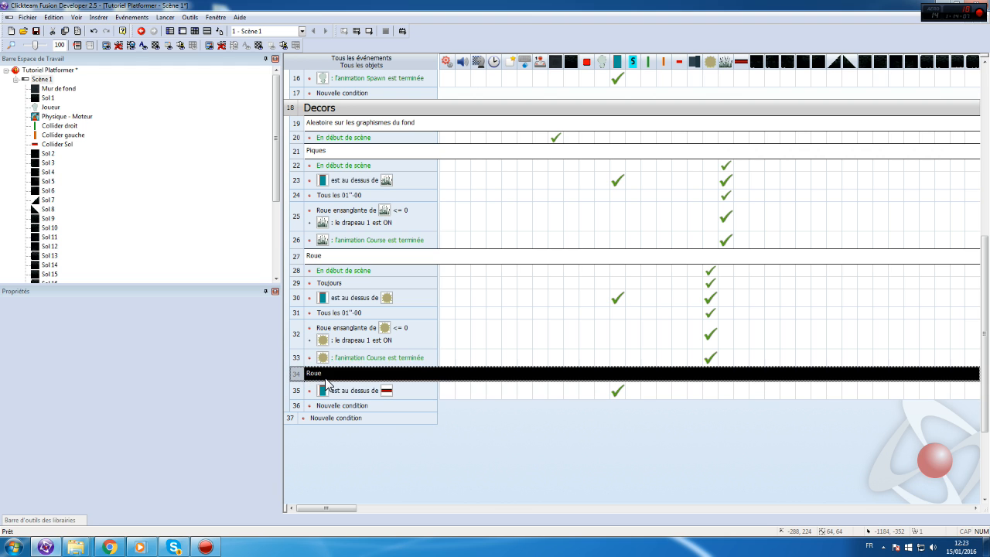
double_click(323, 377)
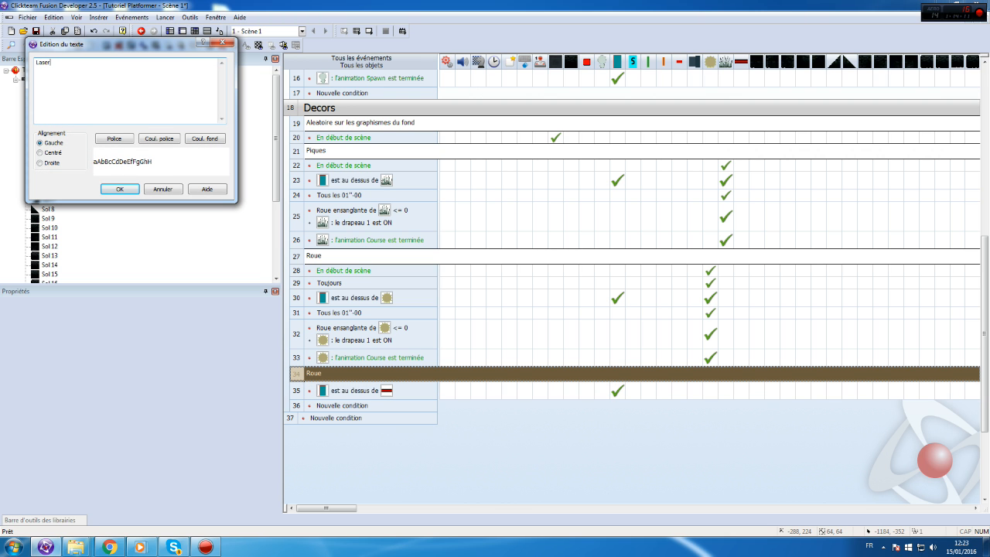
left_click(116, 192)
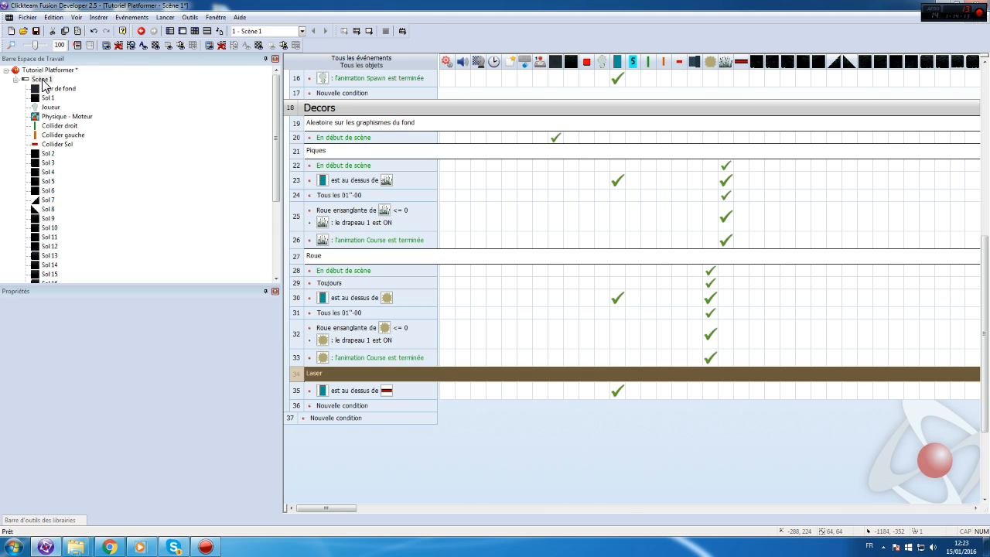
- Return to the Scène 1 layout
double_click(43, 80)
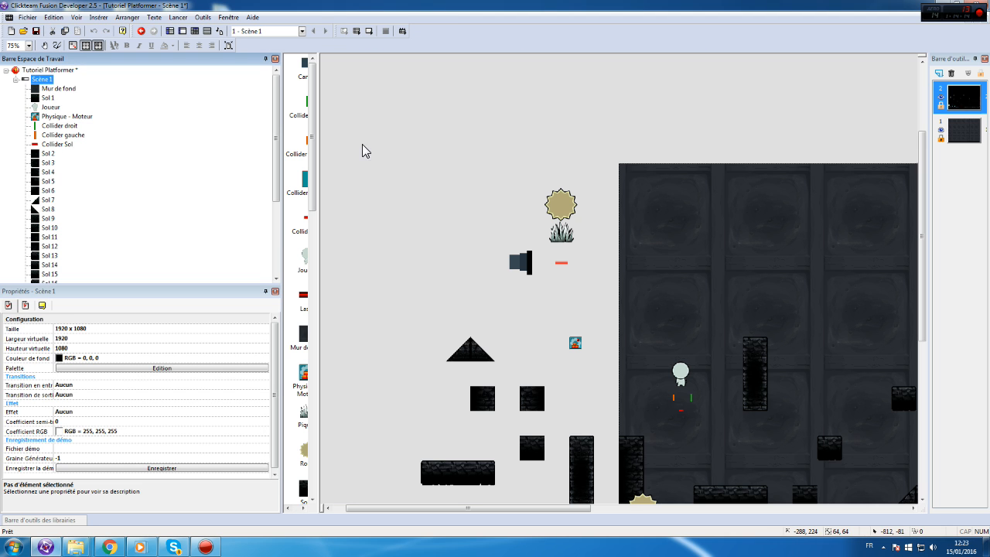
- Try placing copies of the Laser object beside the playfield's edge wall above the wheel, and remove them
left_click(563, 264)
key("ctrl+v")
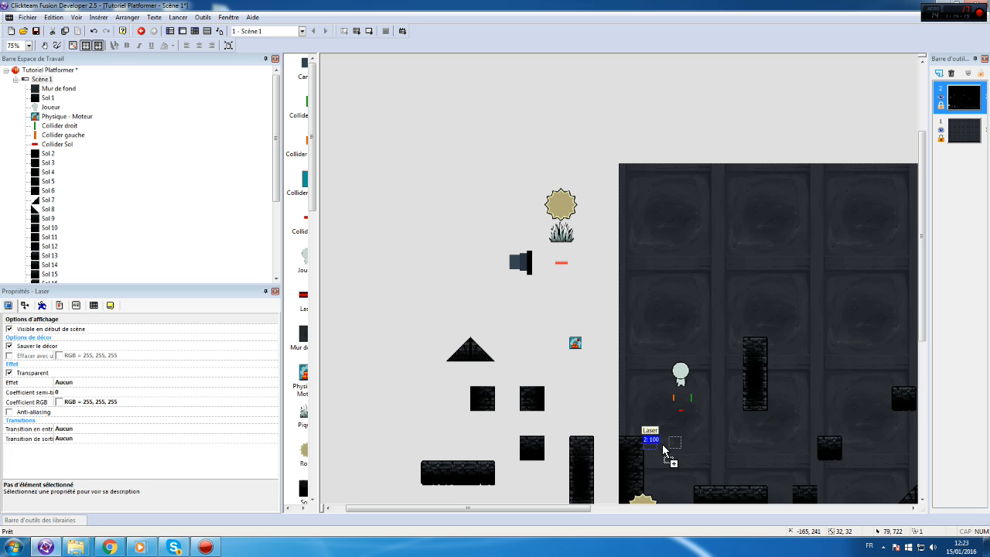
left_click(674, 446)
left_click(438, 294)
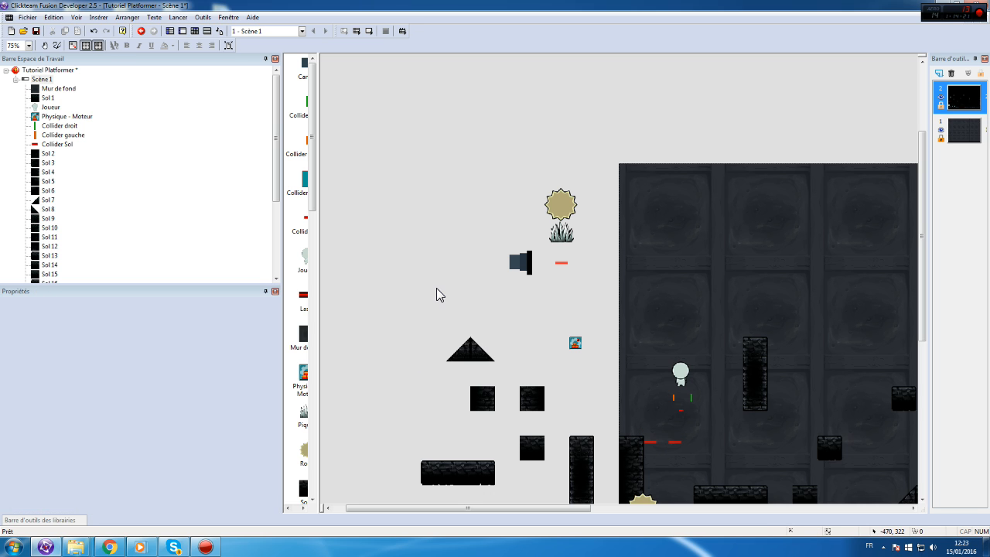
left_click(676, 444)
key("Delete")
- Clone the Canon object outside the playfield into 4 rows and 1 column
scroll(584, 308, "down", 5)
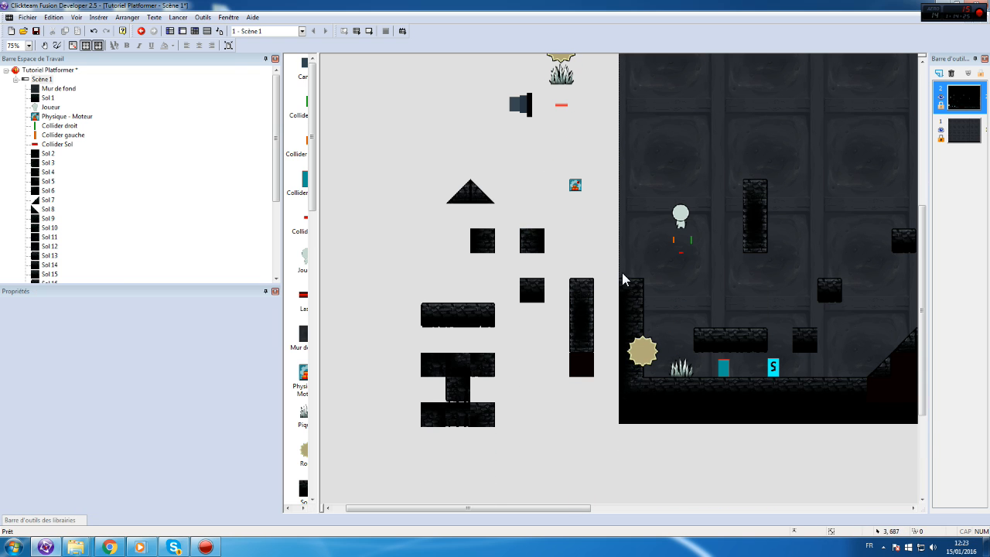
left_click_drag(588, 509, 646, 509)
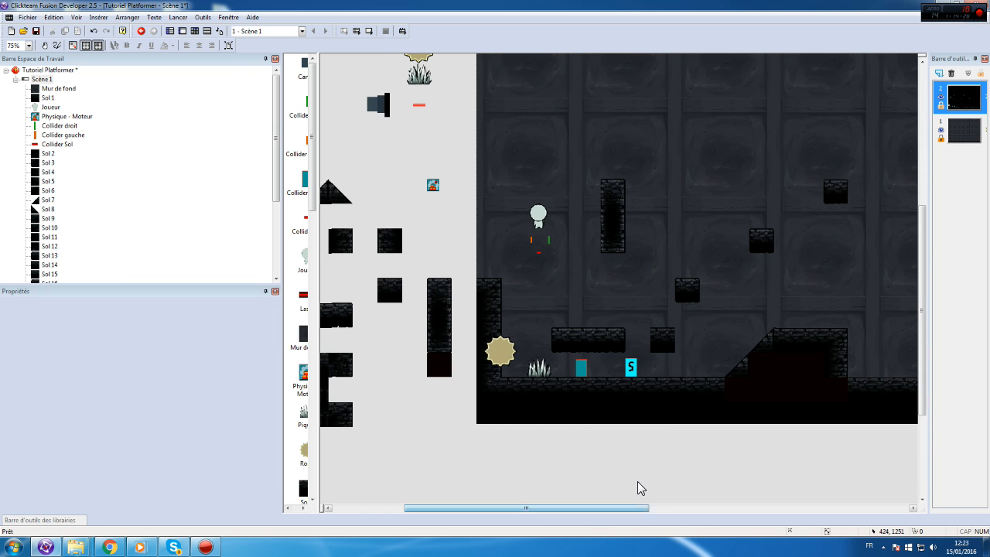
left_click(381, 110)
left_click(108, 305)
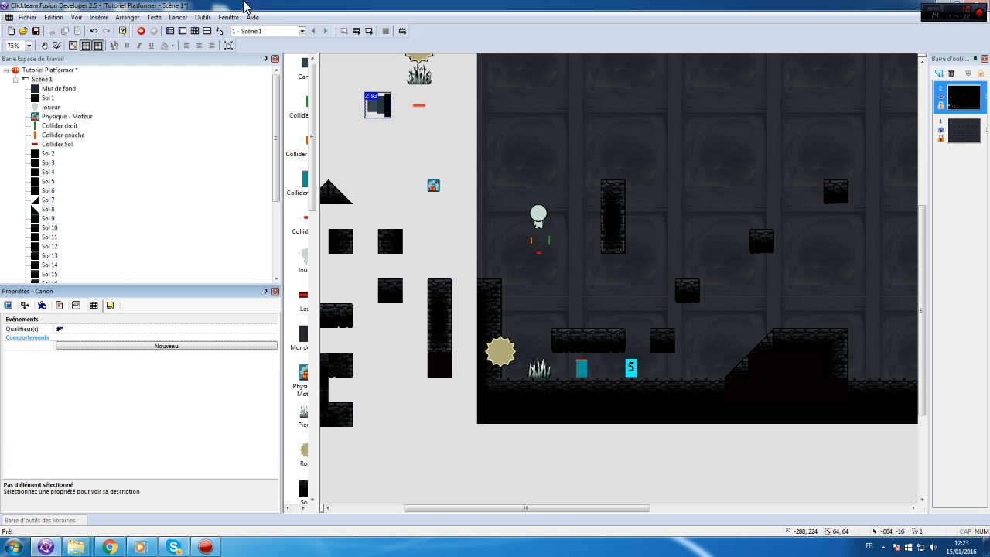
right_click(377, 112)
left_click(409, 165)
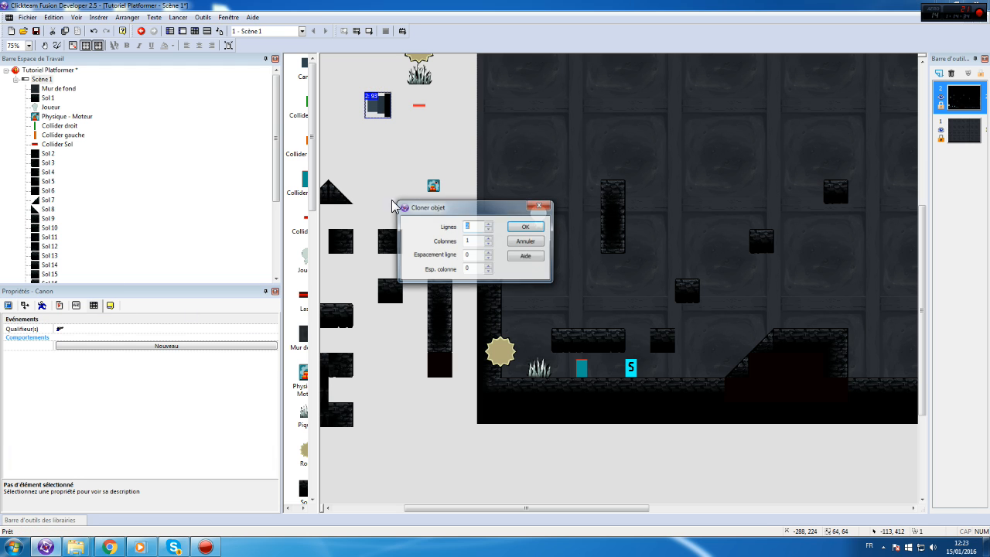
left_click(525, 226)
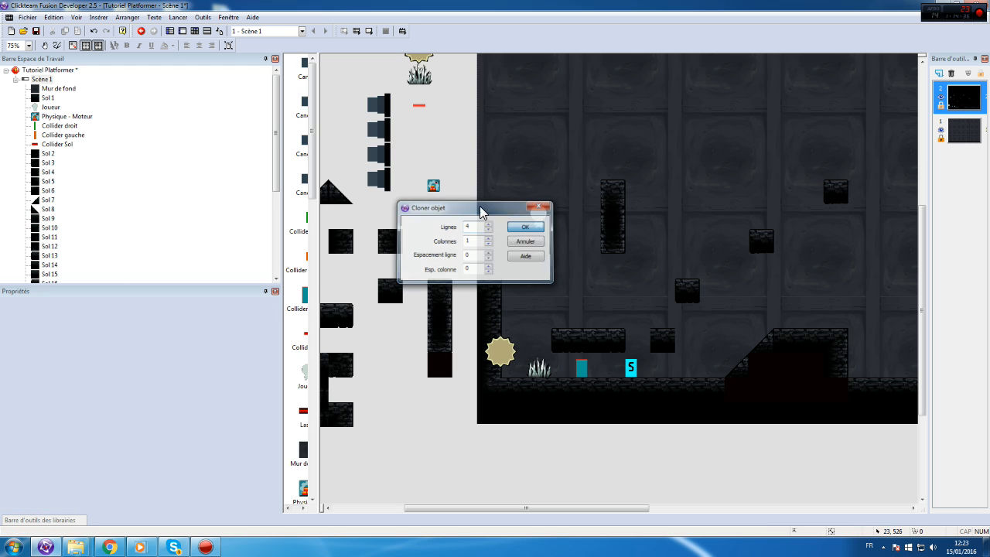
- Rotate the Arrêté animation image of Canon 2 by 90° clockwise
left_click(377, 129)
right_click(380, 133)
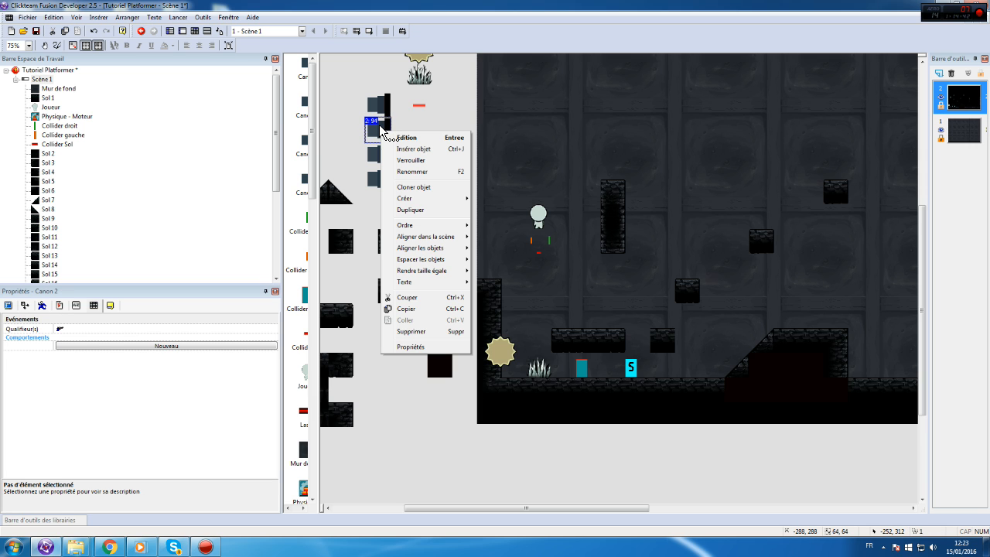
left_click(359, 131)
double_click(379, 130)
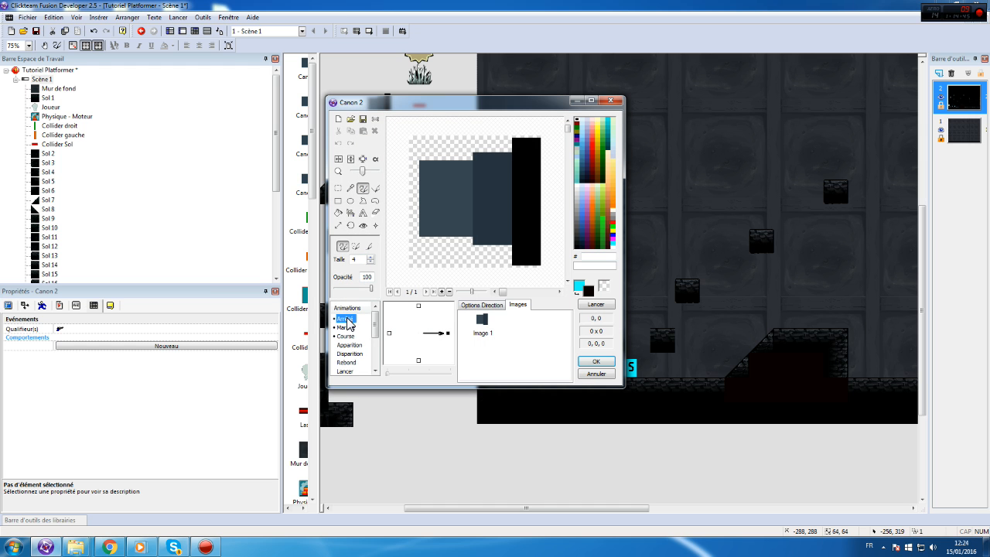
left_click(352, 226)
left_click(366, 268)
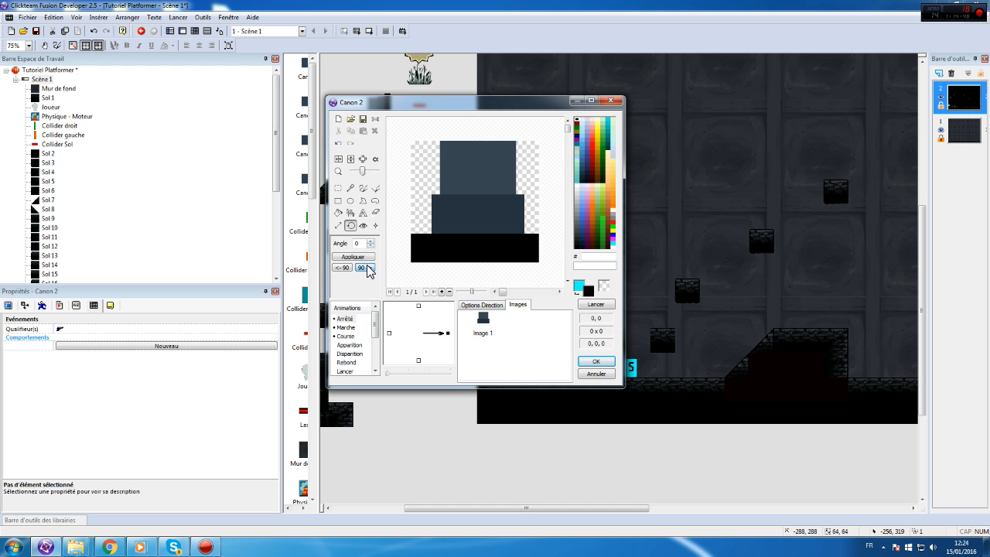
- Rotate each of the four Marche animation images of Canon 2 by 90° clockwise
left_click(345, 328)
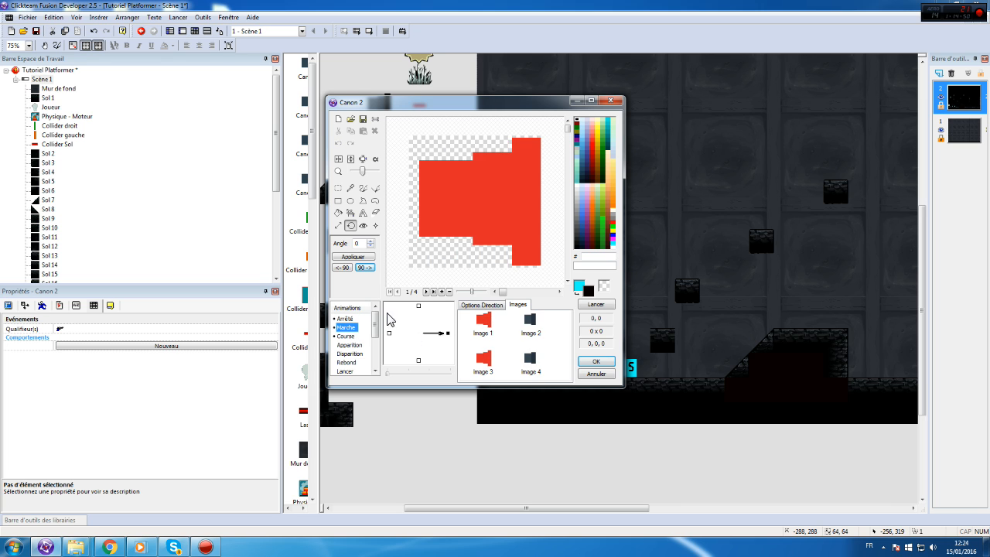
left_click(479, 328)
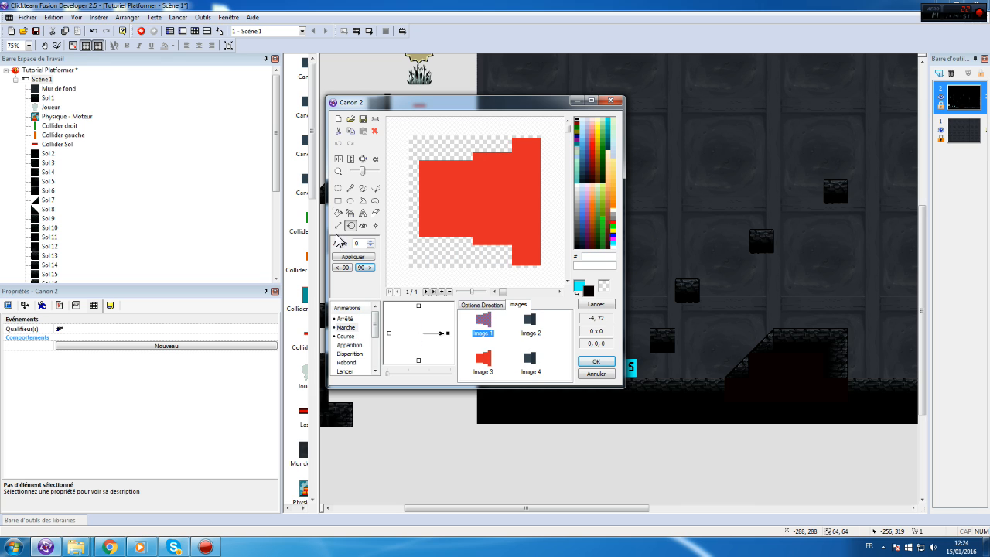
left_click(365, 268)
left_click(531, 323)
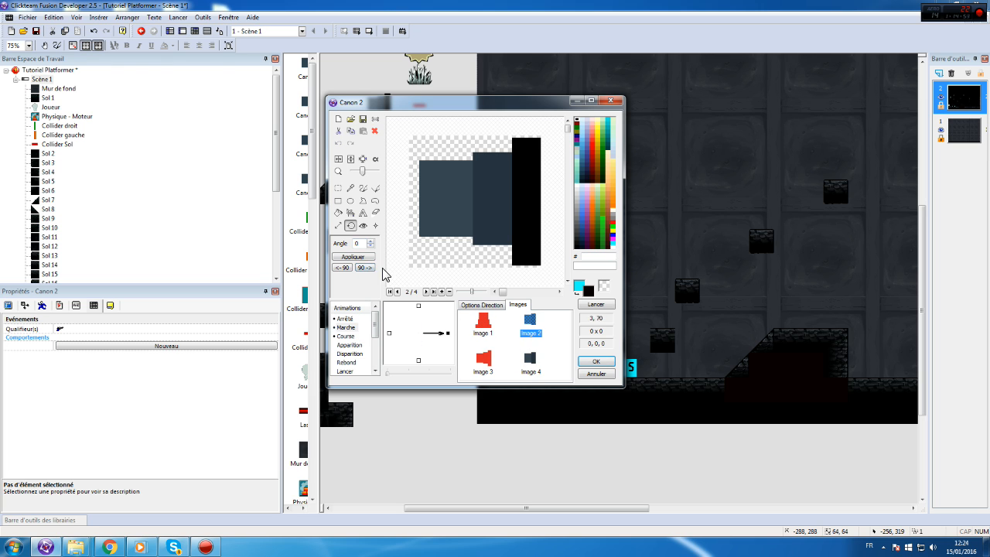
left_click(365, 269)
left_click(480, 365)
left_click(365, 268)
left_click(531, 360)
left_click(365, 268)
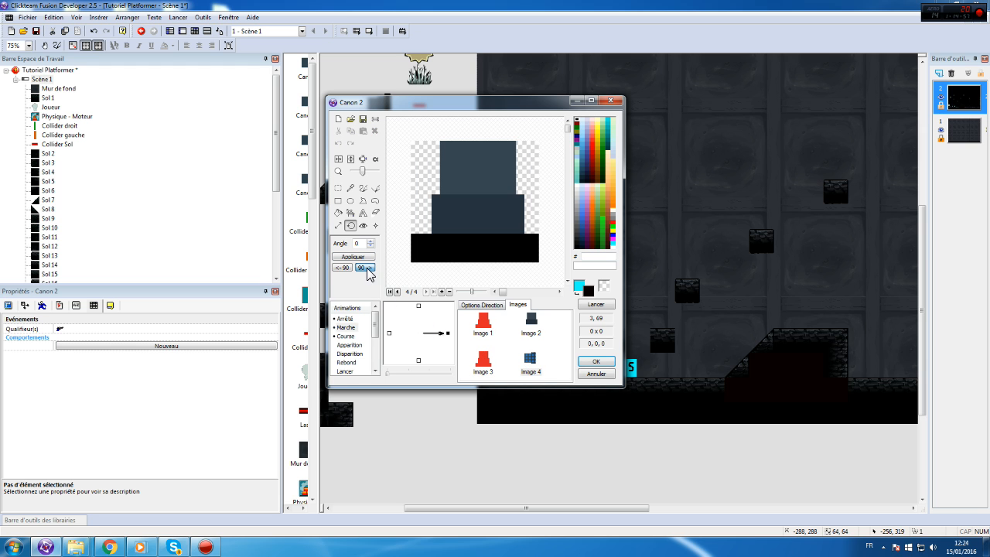
- Discard the image edits of Canon 2 and remove the cloned cannons
left_click(352, 336)
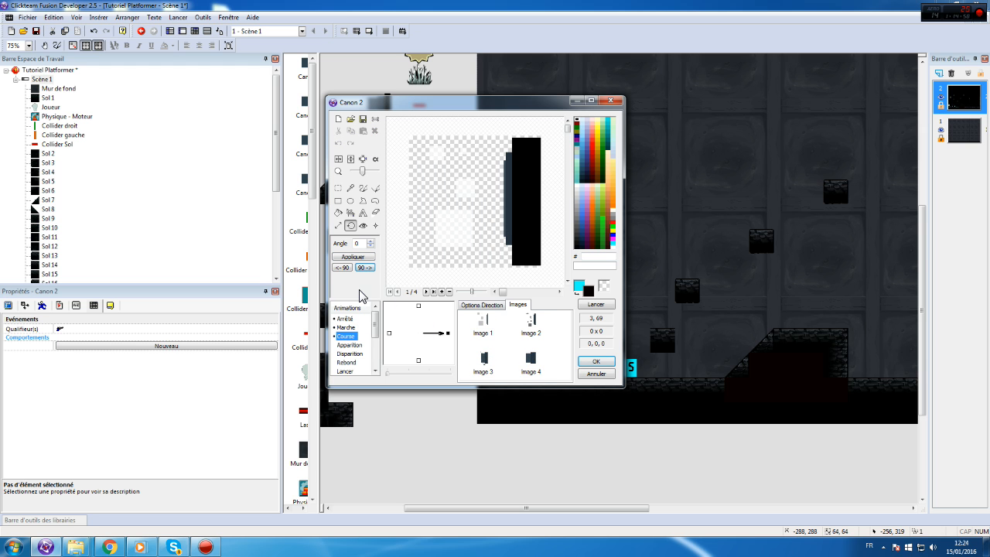
left_click(597, 374)
left_click(496, 267)
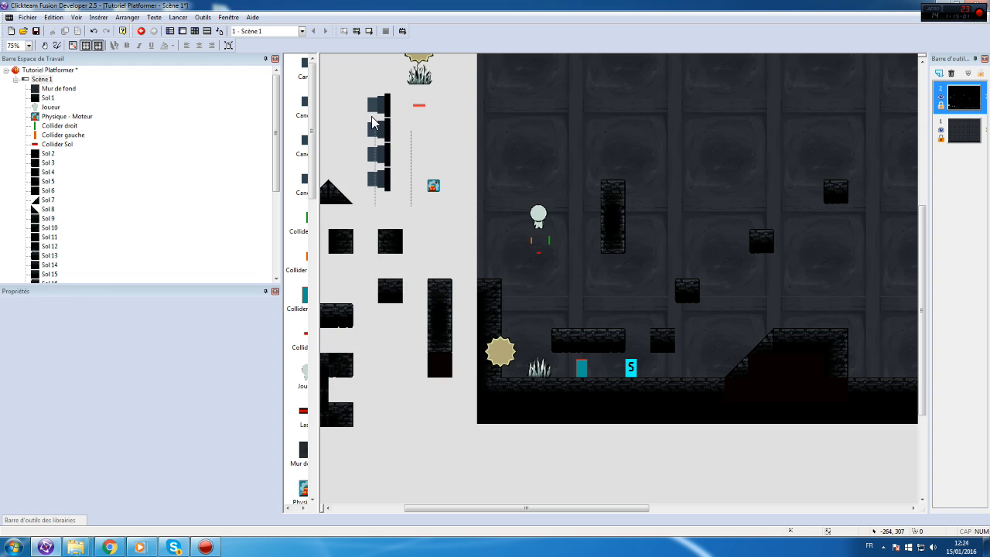
- Mirror the original Canon's Arrêté, Marche and Course animations horizontally and save the changes
double_click(379, 104)
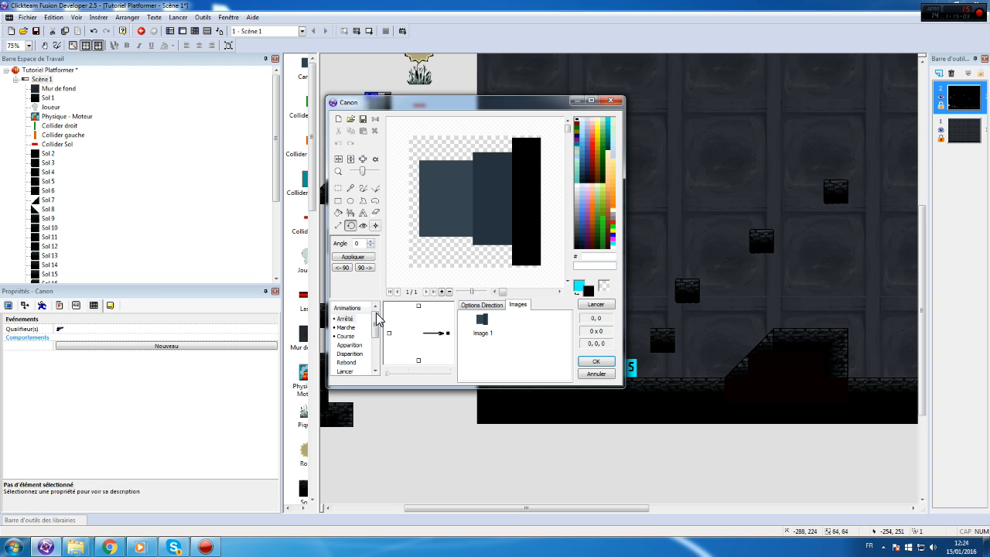
right_click(448, 334)
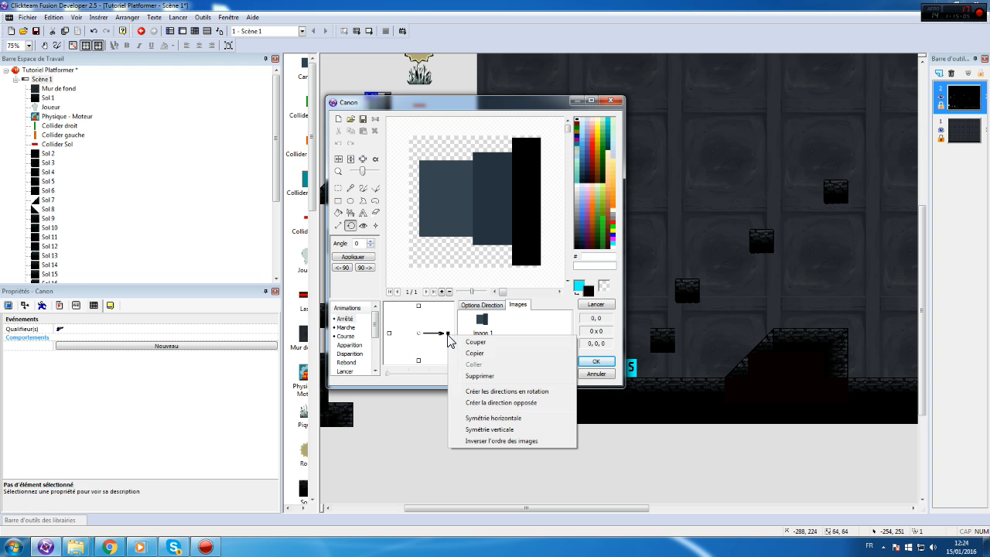
left_click(507, 418)
left_click(346, 327)
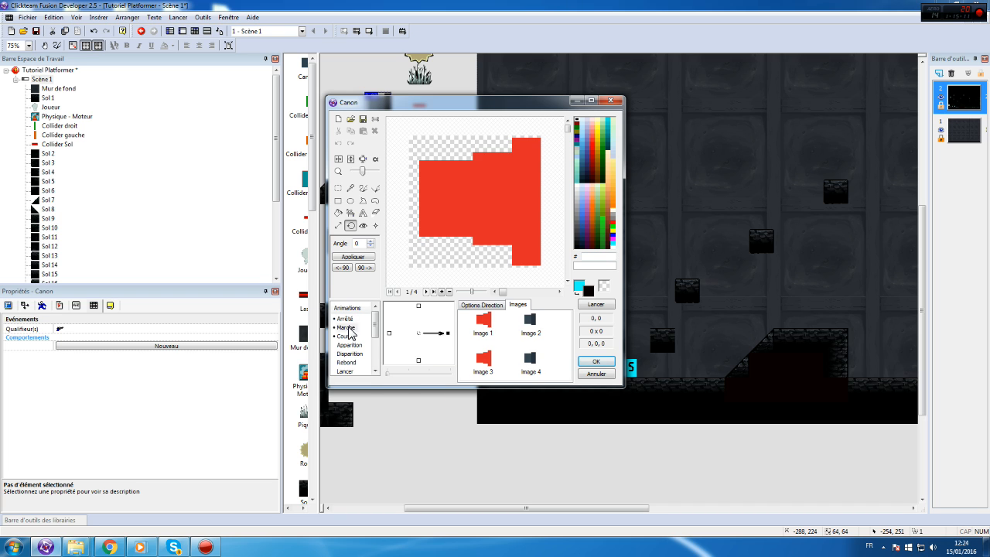
right_click(449, 334)
left_click(504, 418)
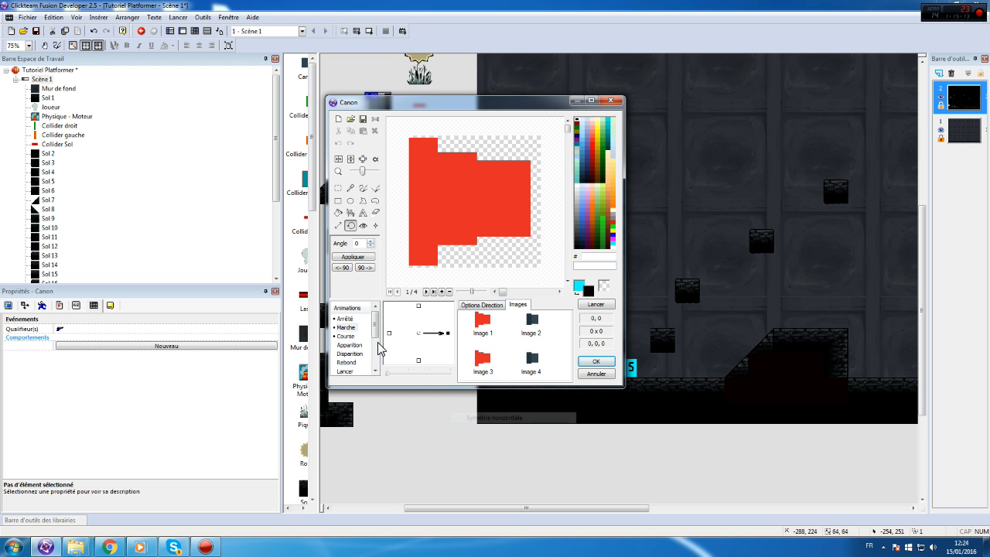
left_click(347, 345)
left_click(346, 336)
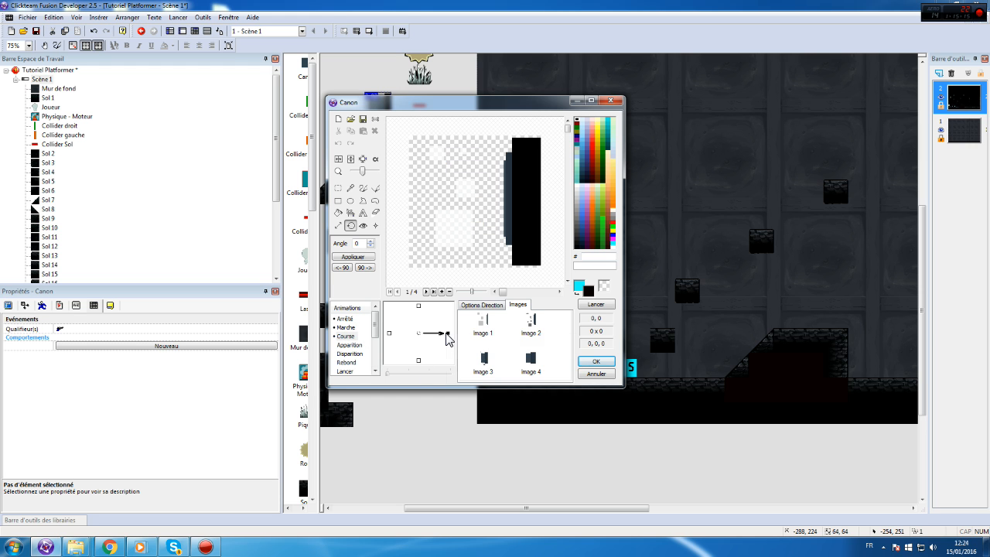
right_click(449, 334)
left_click(508, 418)
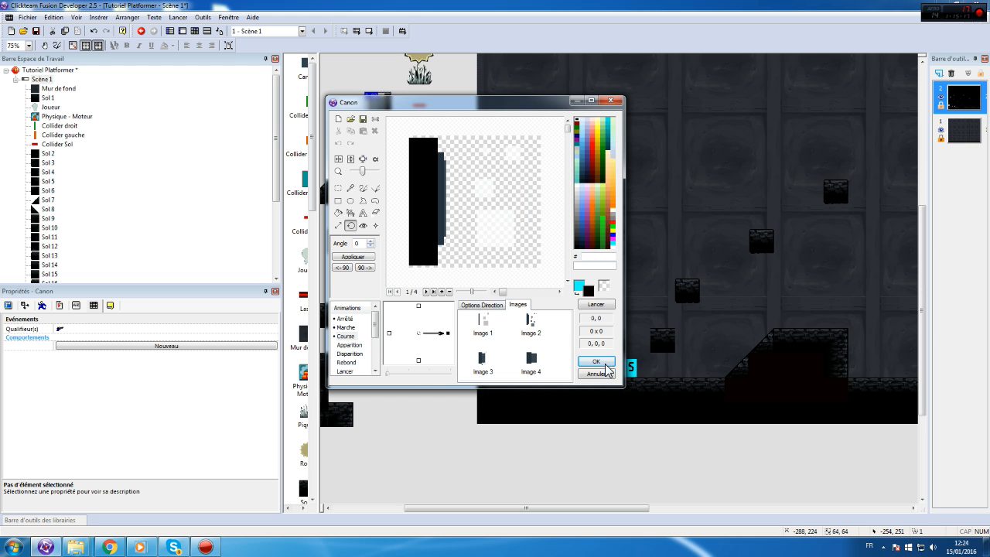
left_click(595, 362)
right_click(373, 101)
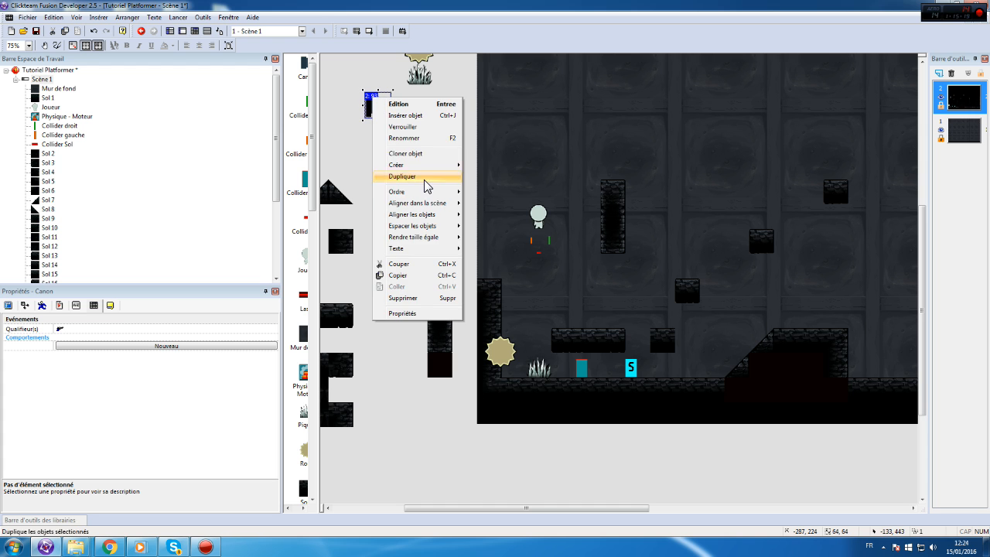
left_click(428, 155)
left_click(525, 243)
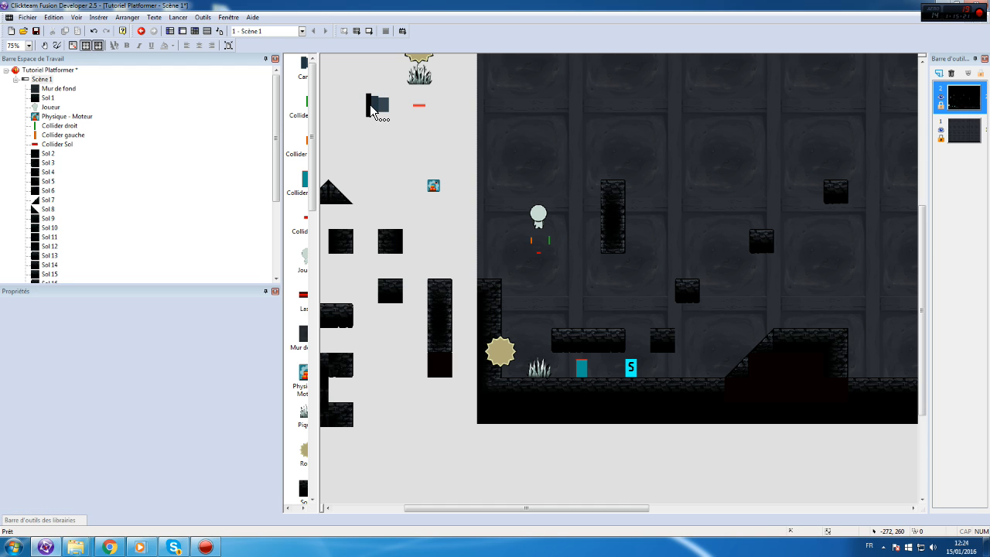
- Create the rotated directions for the Canon's Arrêté animation and check the resulting images
double_click(377, 106)
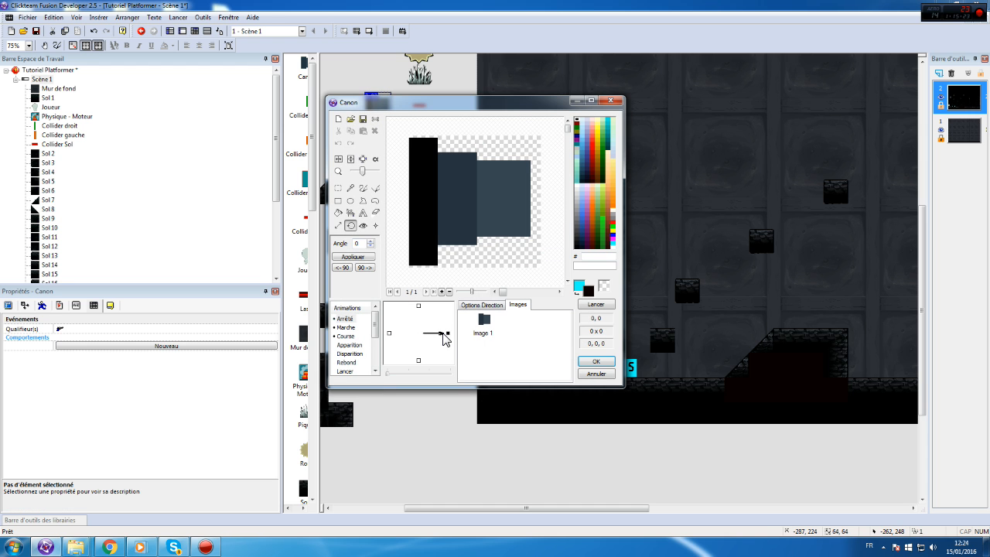
right_click(448, 334)
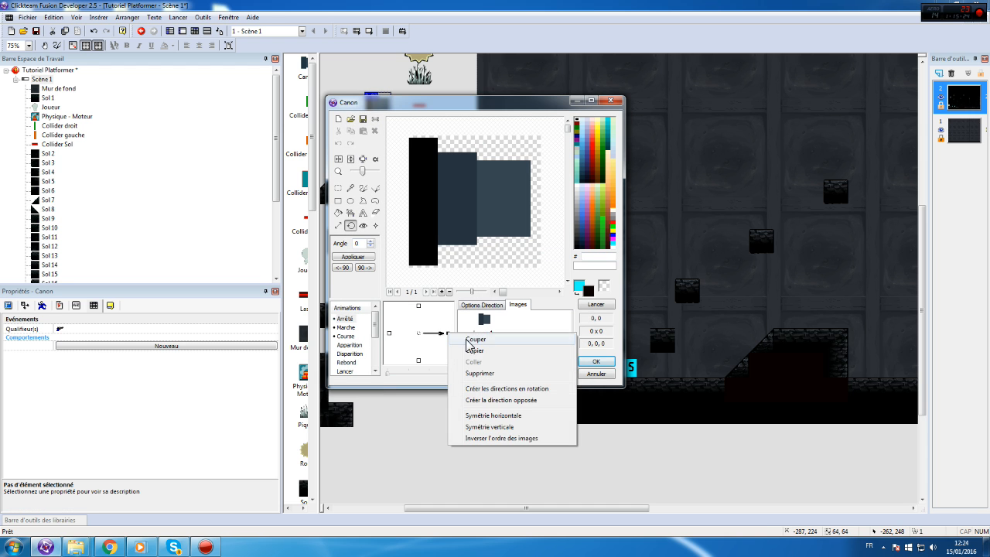
left_click(527, 390)
left_click(418, 307)
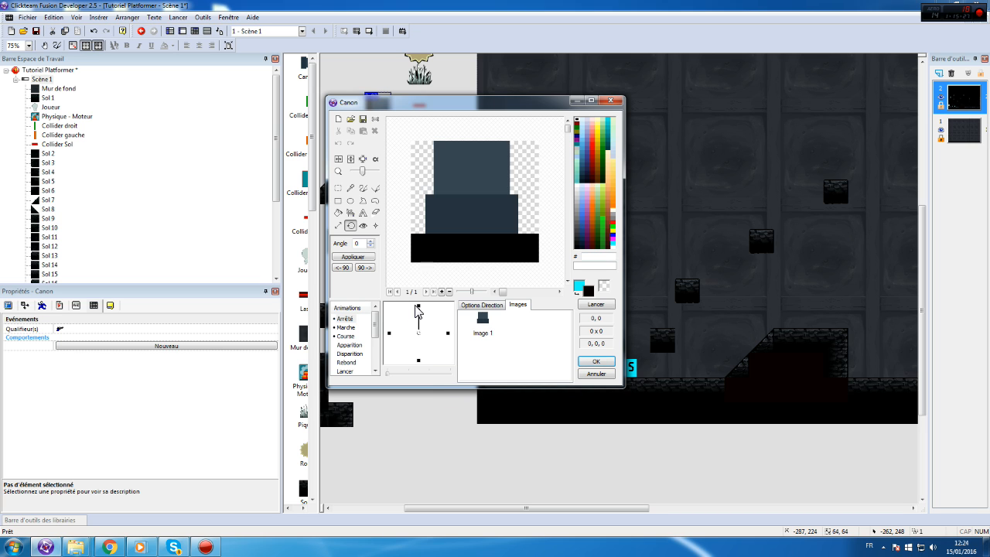
left_click(390, 335)
left_click(418, 362)
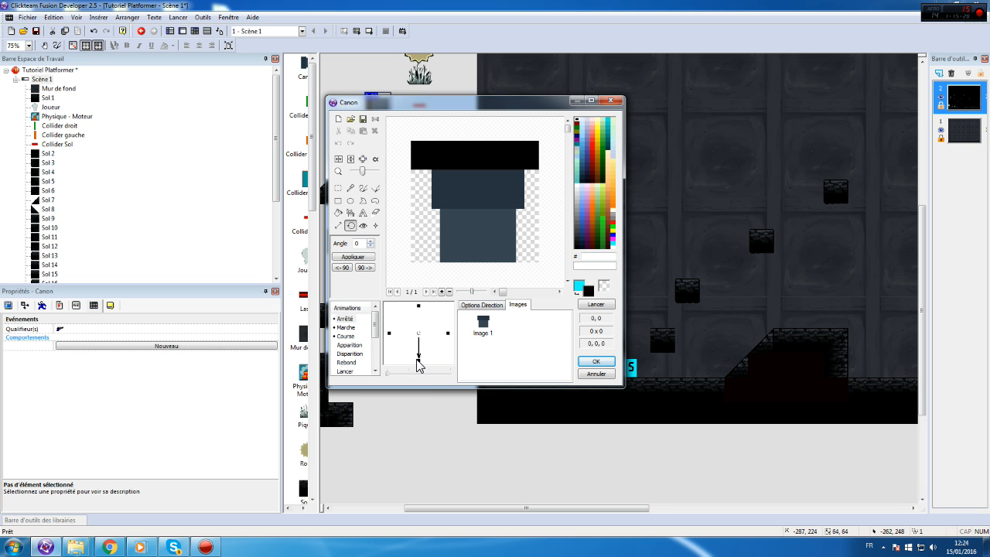
- Create the rotated directions for the Canon's Marche animation, generate further directions for Course, and save the changes
left_click(343, 328)
right_click(449, 335)
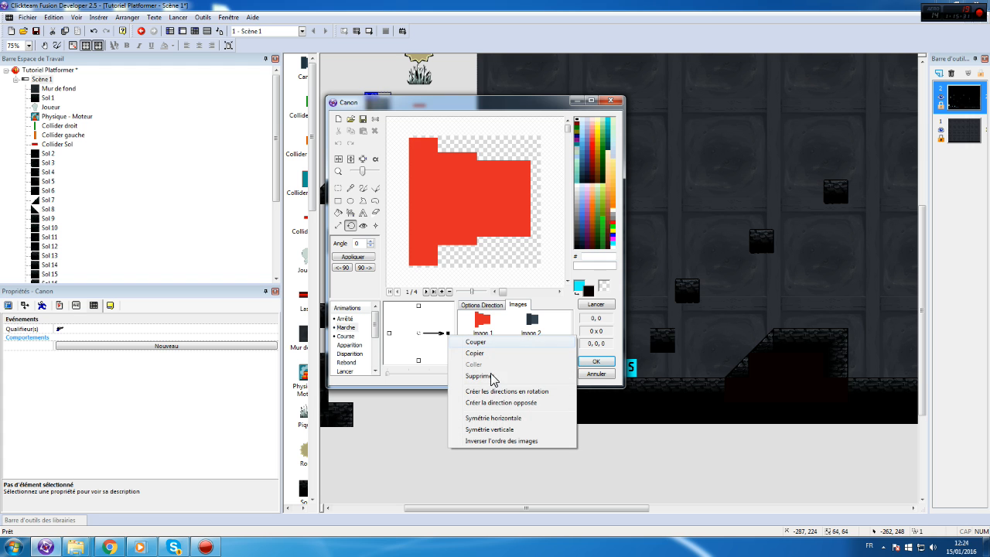
left_click(506, 392)
left_click(346, 336)
right_click(449, 335)
left_click(519, 400)
left_click(596, 361)
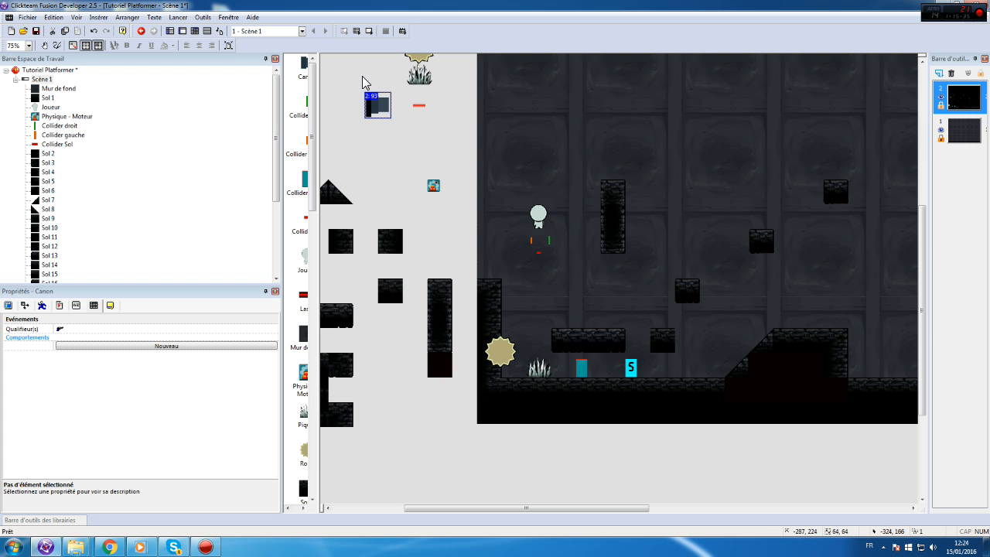
- Clone the mirrored Canon into a single column of four objects
right_click(379, 110)
left_click(431, 173)
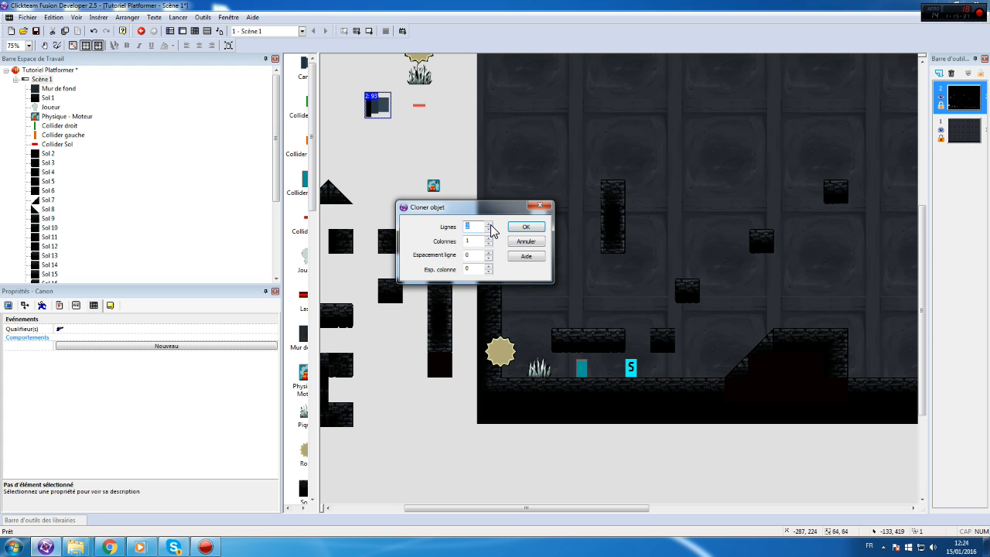
left_click(526, 226)
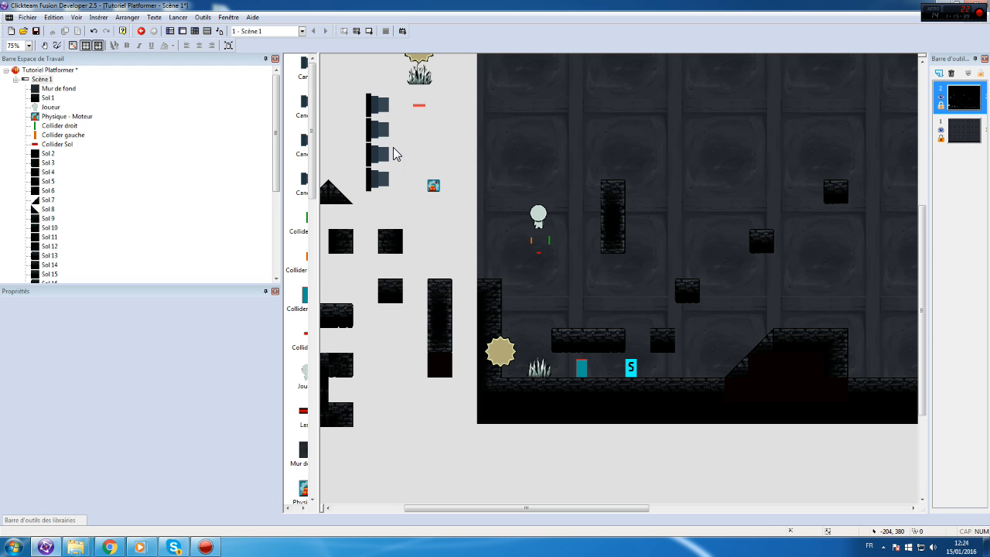
- Check the initial direction in the topmost Canon's movement properties
left_click(383, 99)
left_click(12, 306)
left_click(25, 307)
left_click(44, 307)
left_click(60, 307)
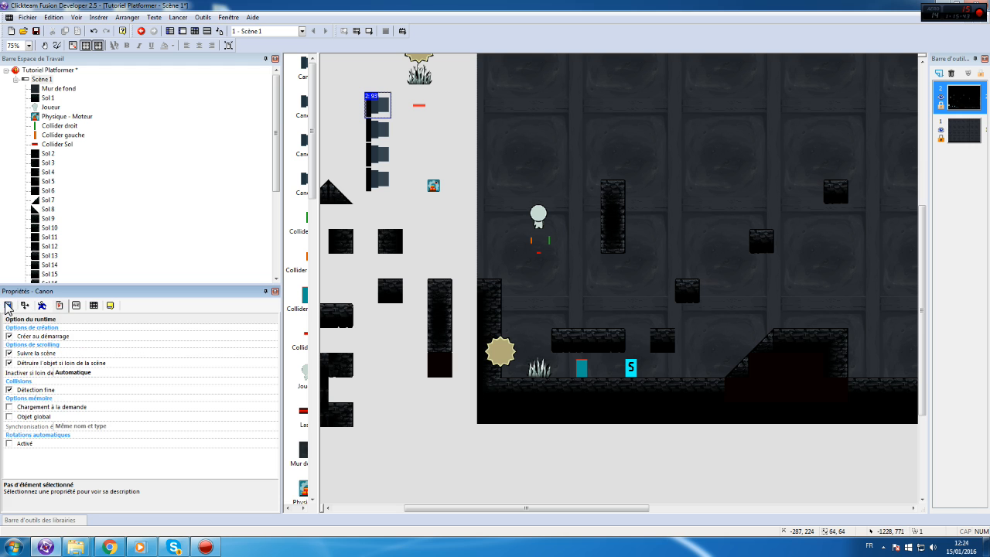
left_click(7, 305)
left_click(59, 307)
left_click(44, 307)
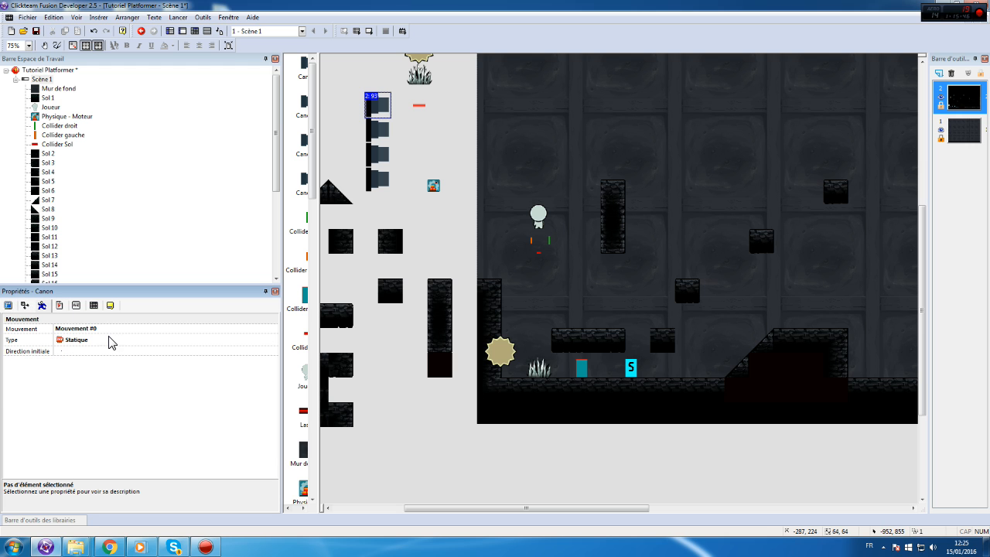
left_click(96, 352)
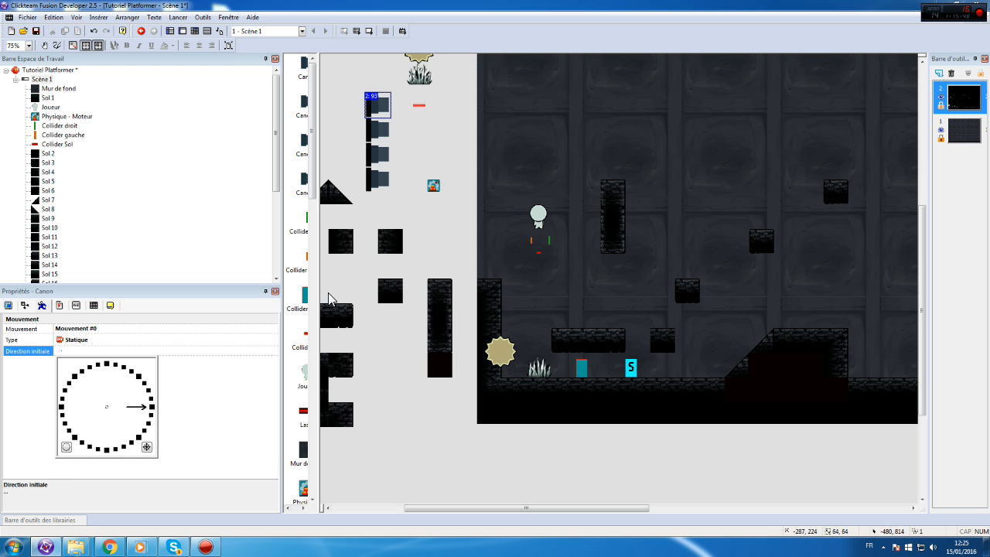
- Set the initial direction of Canon 2 to up (8), Canon 3 to left (16) and Canon 4 to down (24)
left_click(377, 130)
left_click(101, 352)
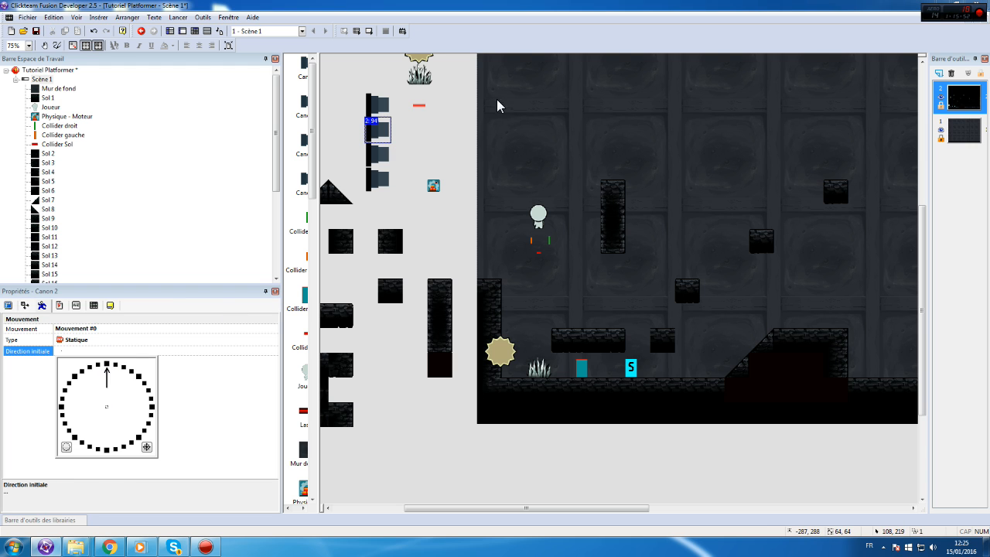
left_click(378, 154)
left_click(119, 352)
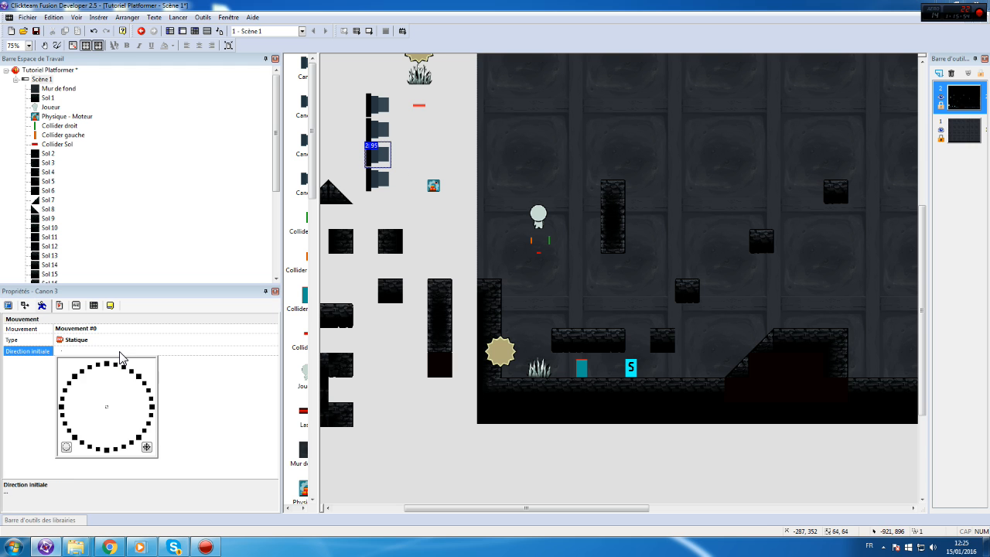
left_click(385, 179)
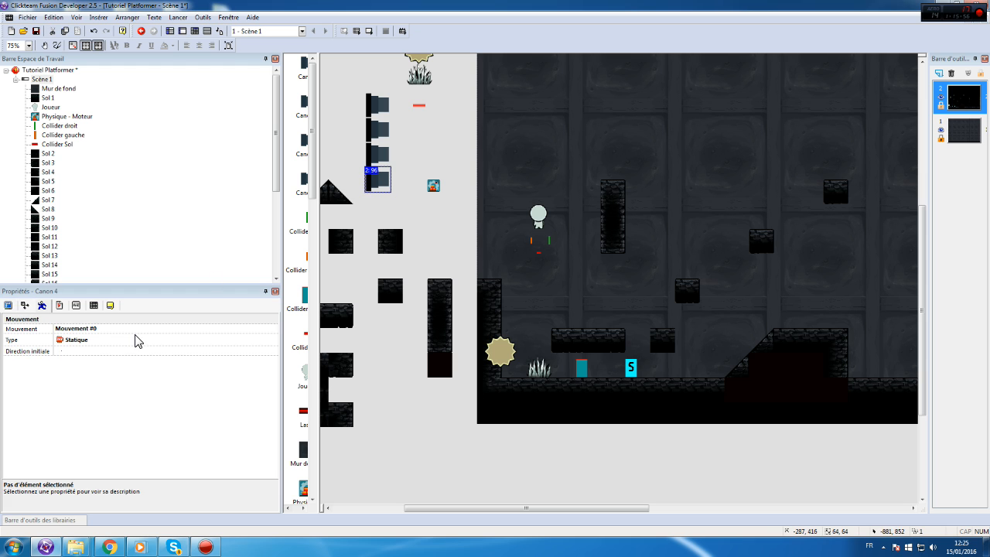
left_click(120, 351)
left_click(109, 450)
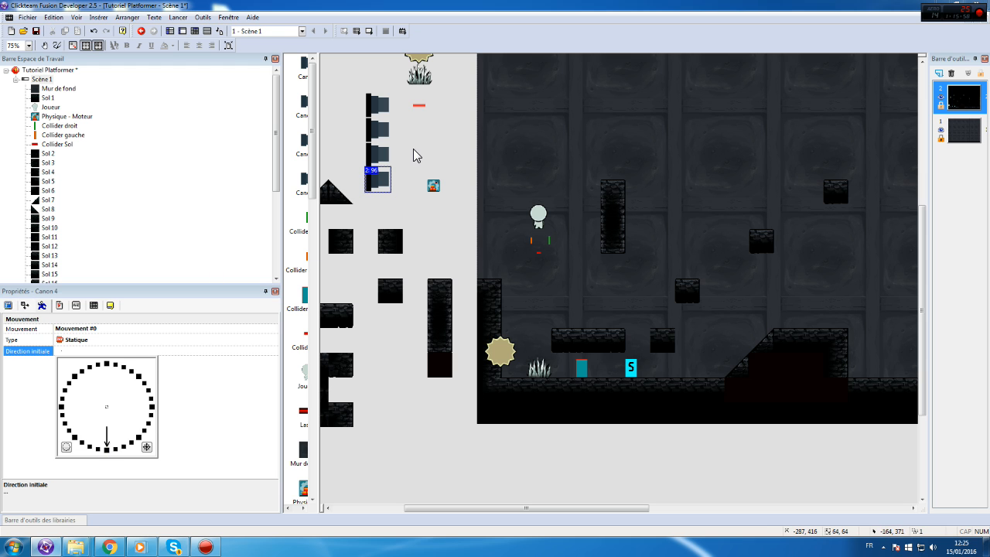
left_click(411, 155)
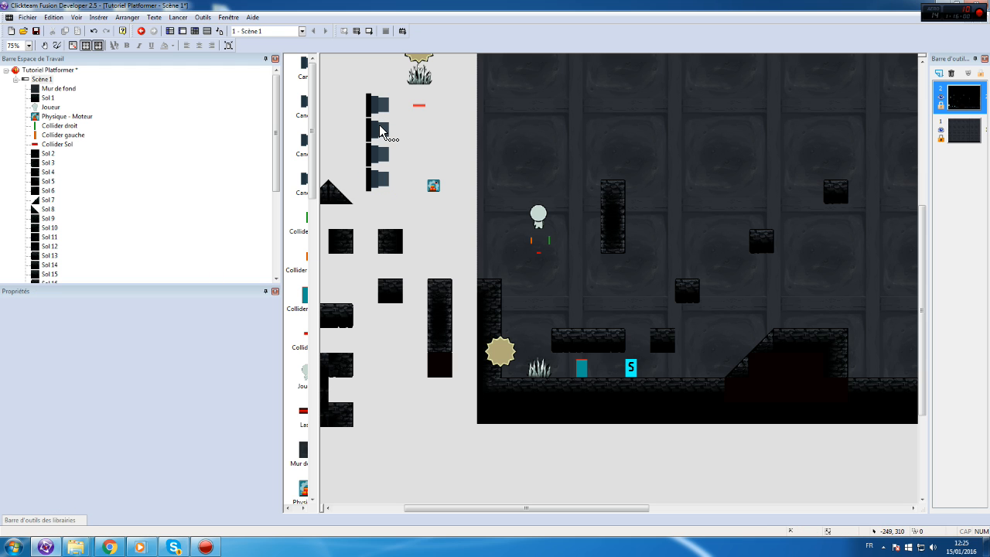
- Delete the right and down direction images from Canon 2's Arrêté animation, save, and check its left-facing image
left_click(381, 131)
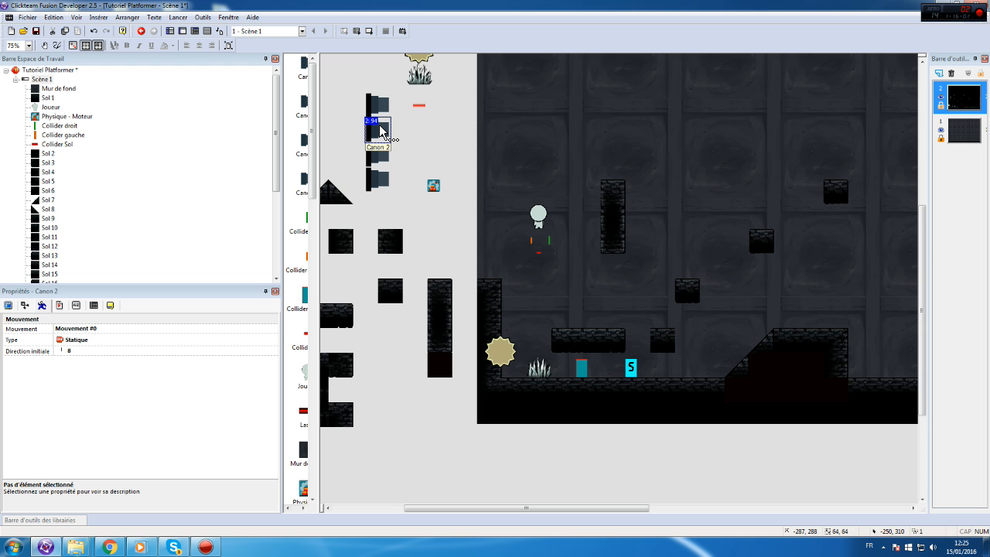
double_click(380, 132)
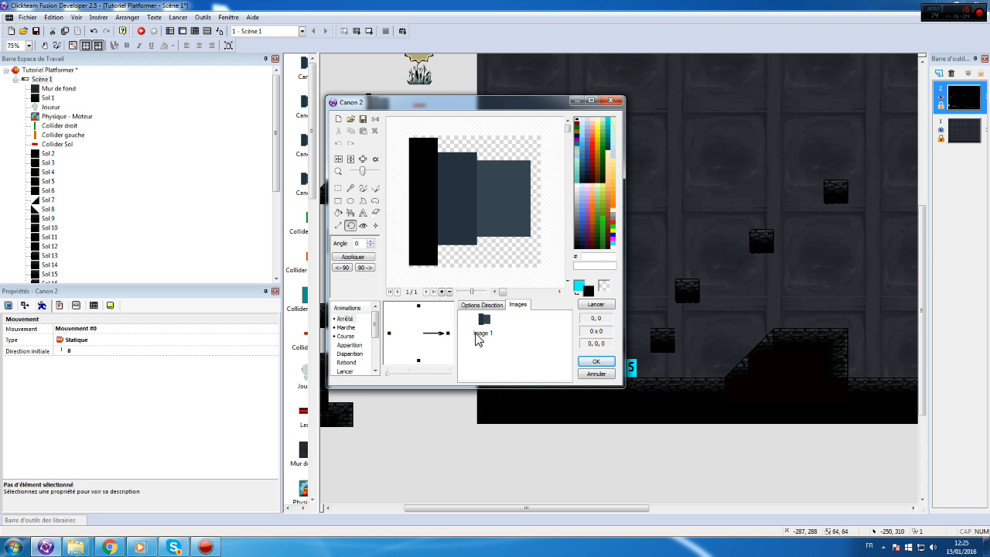
left_click(418, 361)
left_click(485, 334)
key("Delete")
key("Return")
left_click(390, 333)
left_click(581, 359)
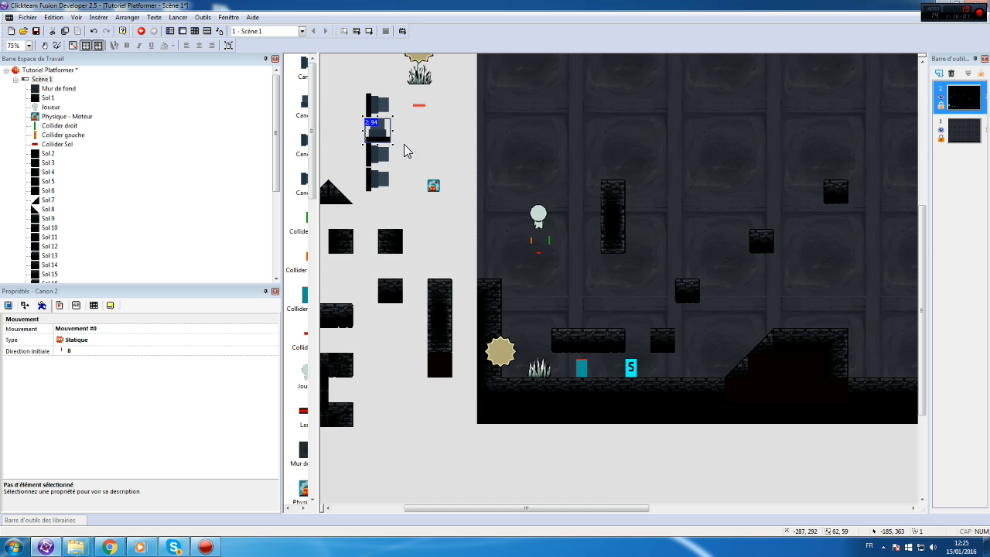
double_click(378, 133)
left_click(389, 333)
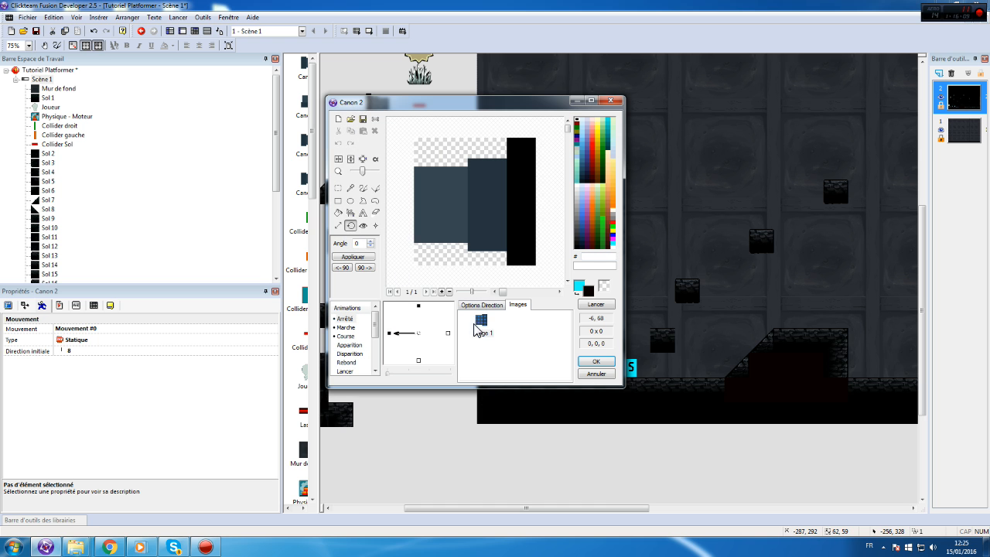
left_click(595, 362)
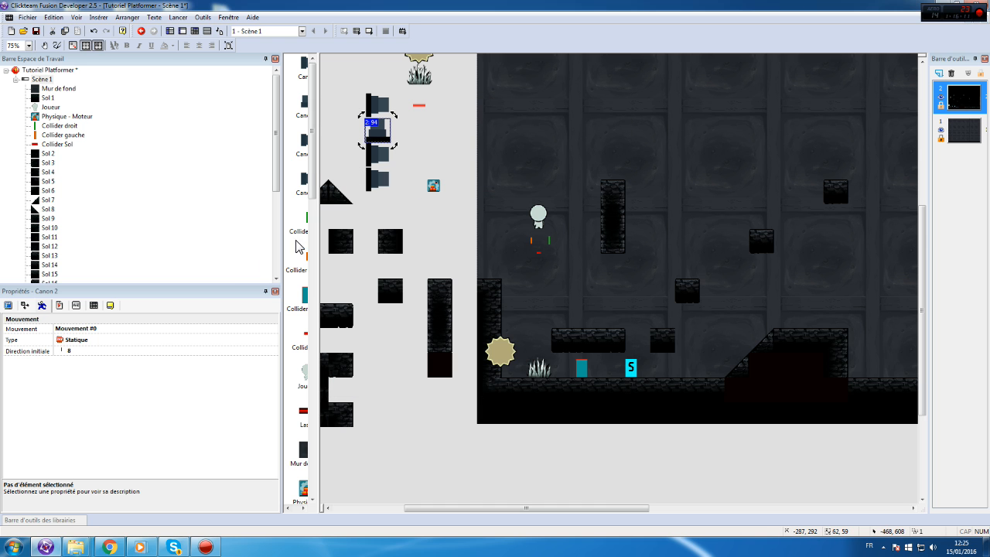
- Check the initial directions of Canon 3 and Canon 4
double_click(376, 158)
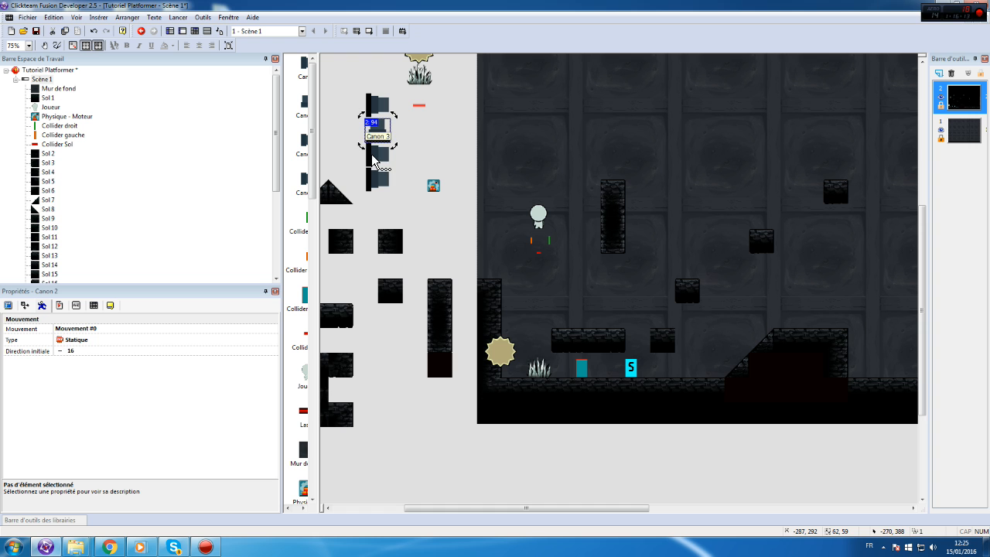
left_click(603, 376)
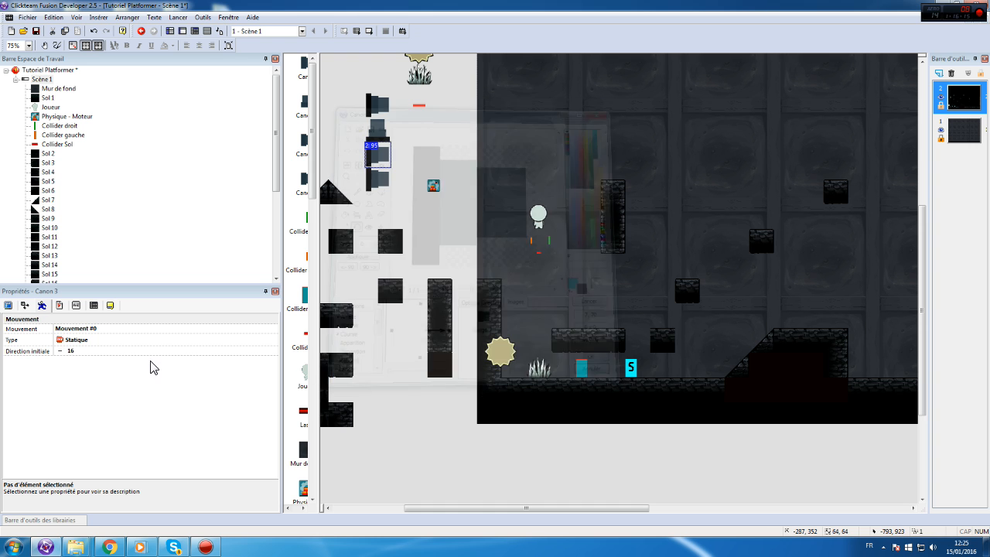
left_click(152, 351)
left_click(388, 179)
- Delete the right, down and up direction images from Canon 3's Arrêté animation and save the changes
double_click(377, 155)
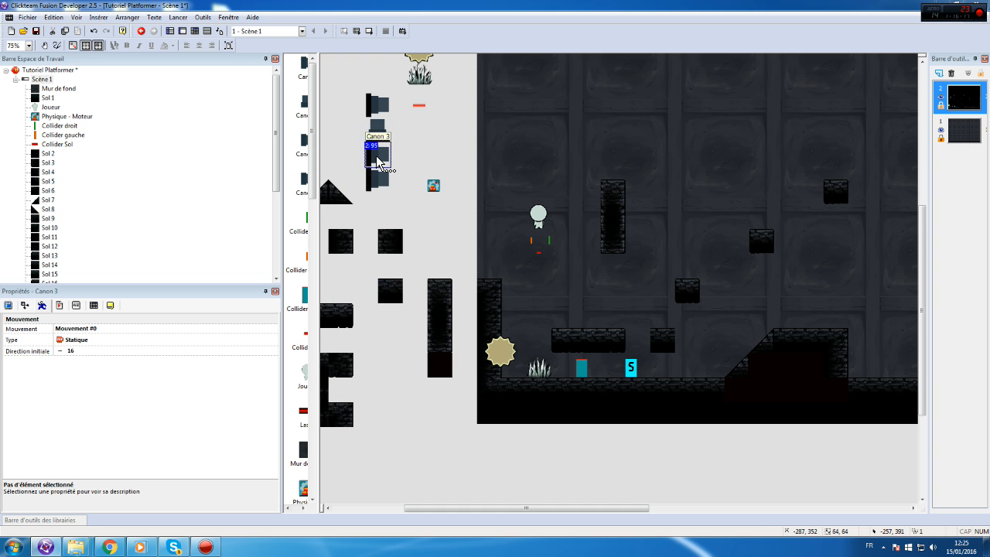
left_click(418, 360)
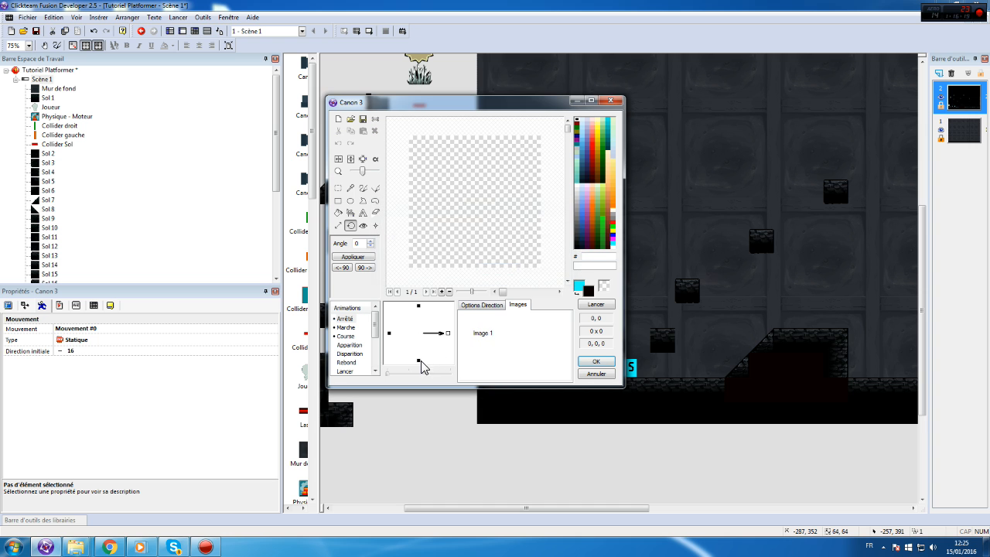
left_click(467, 331)
key("Delete")
left_click(419, 305)
left_click(477, 315)
key("Delete")
key("Return")
left_click(597, 362)
- Delete the right, up and left direction images from Canon 4's Arrêté animation and save the changes
double_click(372, 185)
left_click(483, 321)
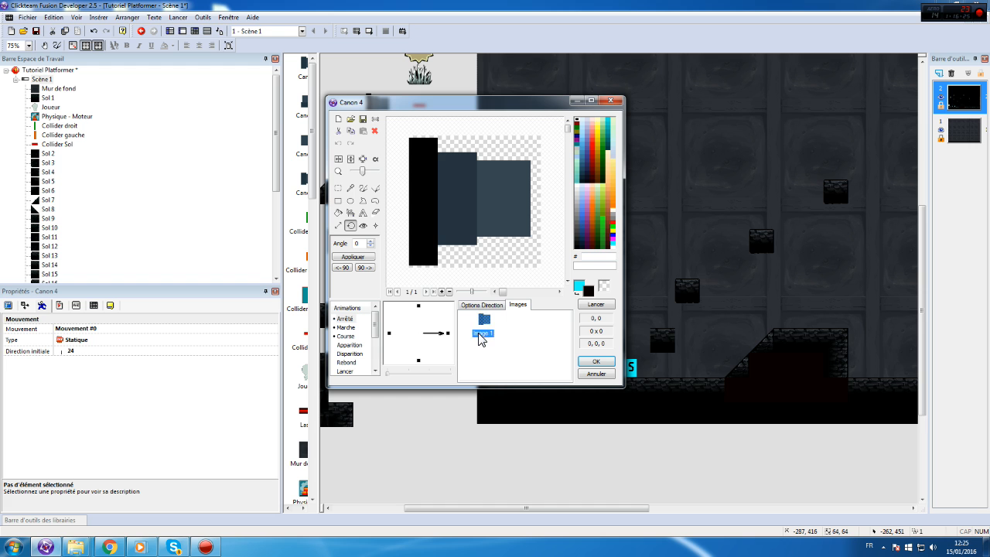
key("Delete")
left_click(418, 306)
left_click(482, 319)
key("Delete")
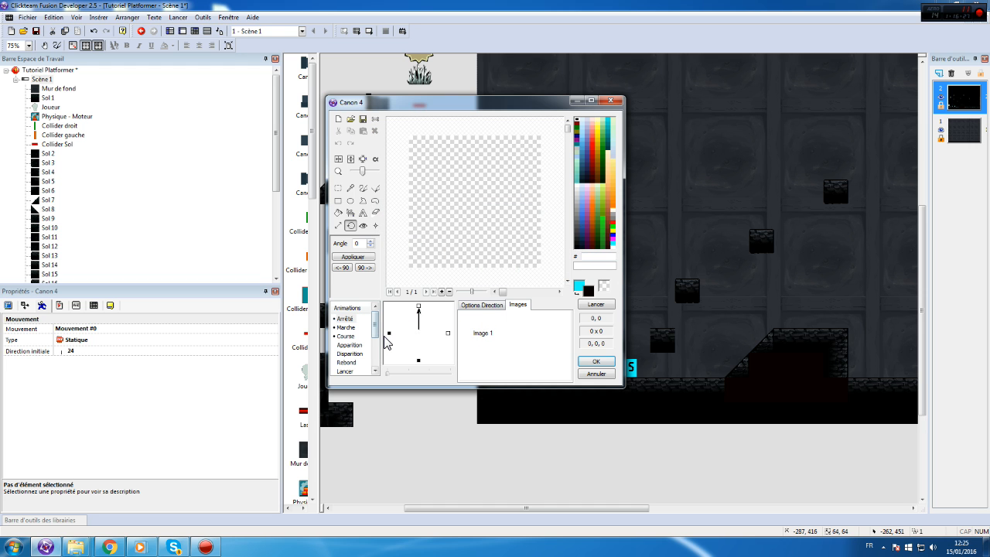
left_click(389, 332)
left_click(480, 332)
key("Delete")
left_click(595, 362)
left_click(432, 157)
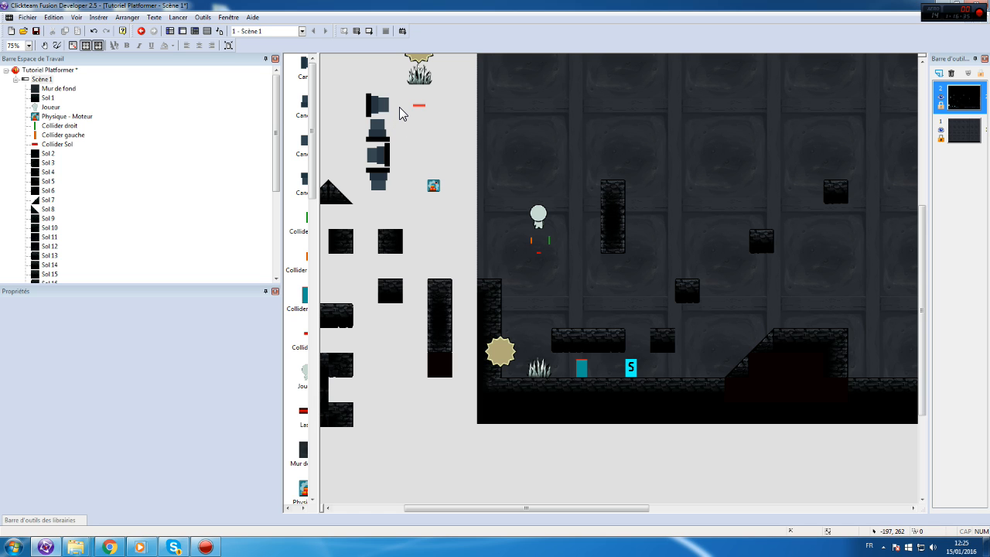
- Insert a new Actif object beside the cannons and rename it Projectile
right_click(410, 122)
left_click(457, 146)
double_click(458, 249)
left_click(404, 133)
right_click(402, 134)
left_click(434, 172)
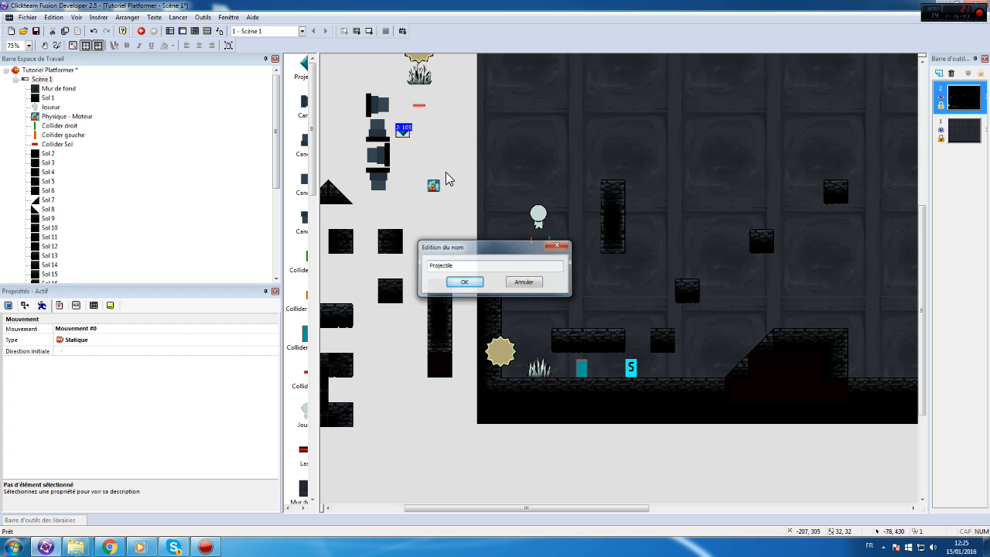
key("Return")
left_click(424, 160)
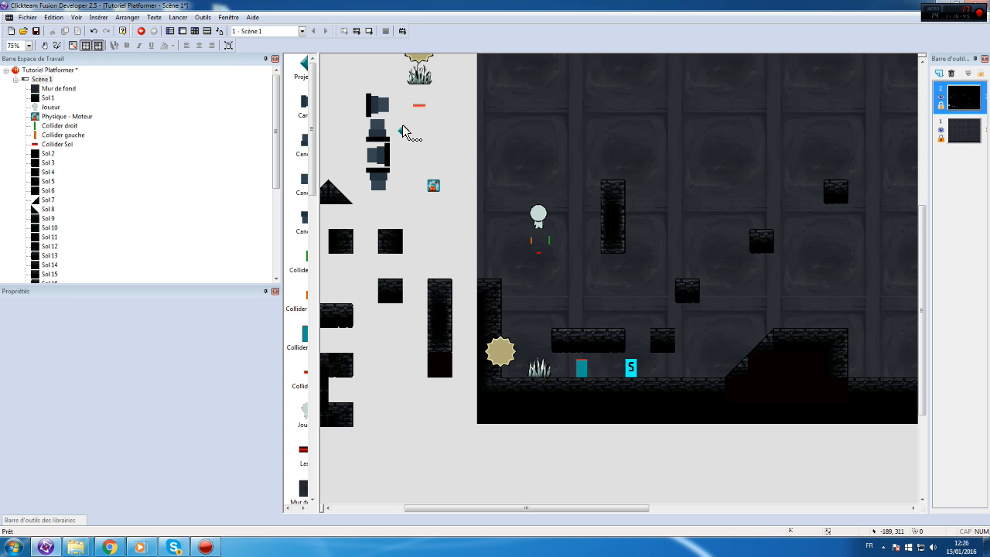
- Import the projectile image from the cannon folder as the Projectile's Arrêté animation
double_click(403, 133)
left_click(350, 118)
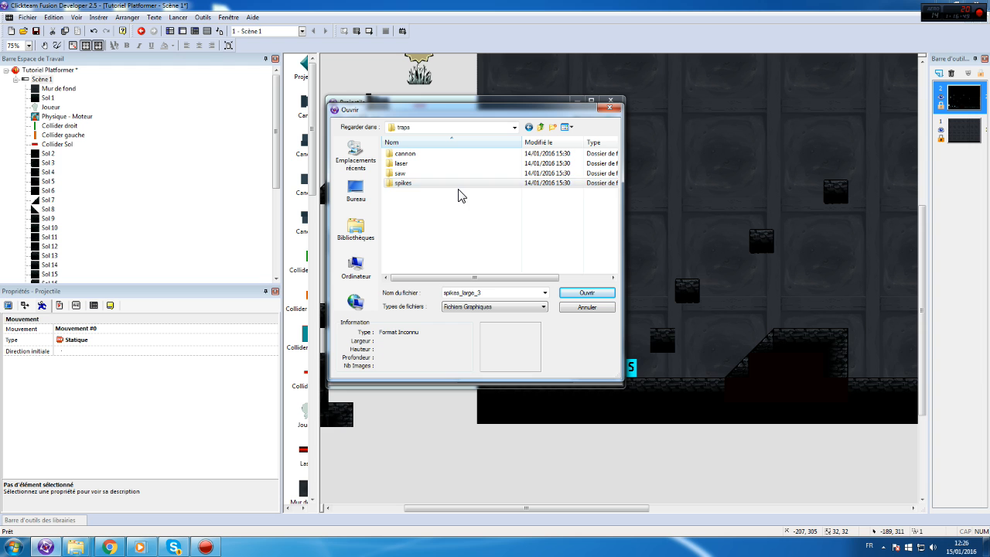
double_click(406, 154)
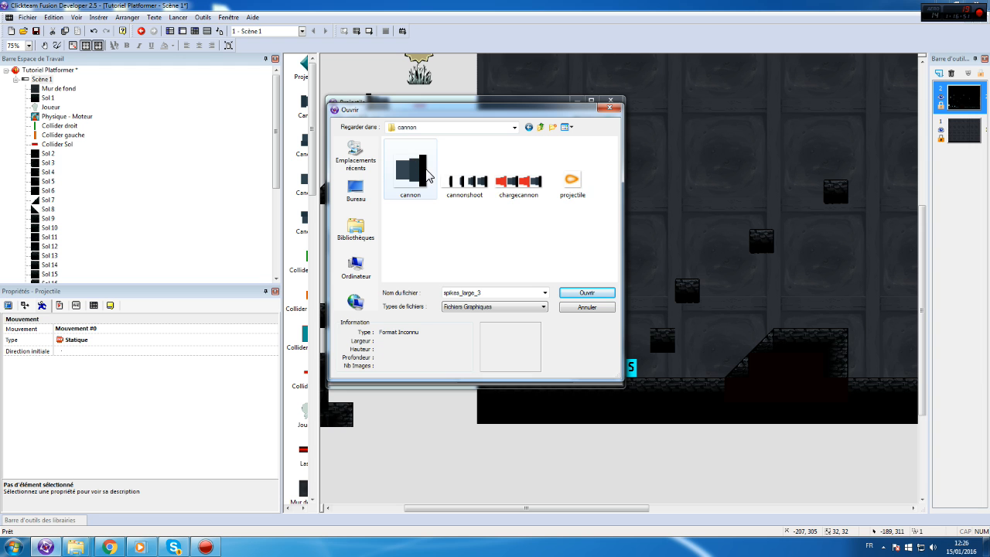
double_click(568, 166)
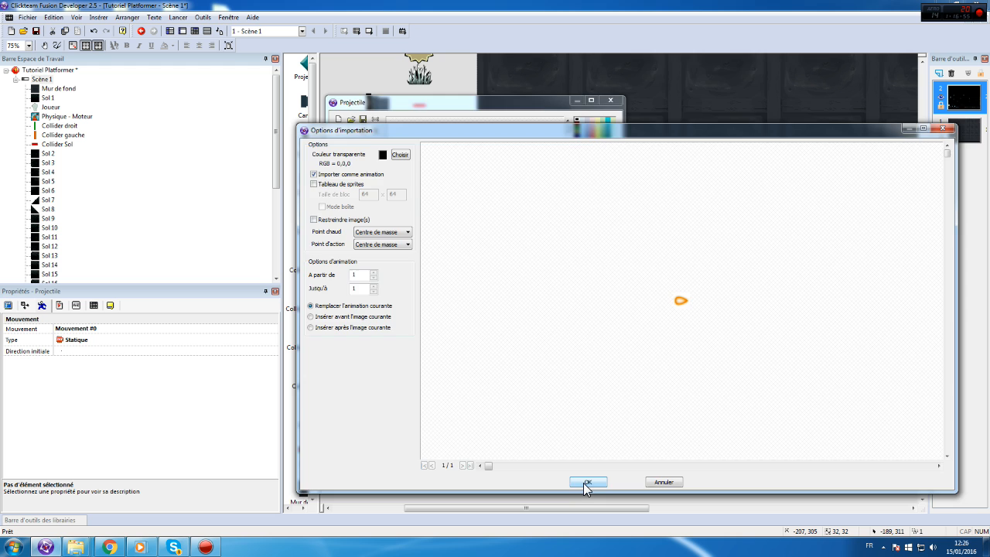
left_click(587, 482)
- Mirror the Projectile image horizontally, create its rotated directions, check them and save the changes
right_click(447, 335)
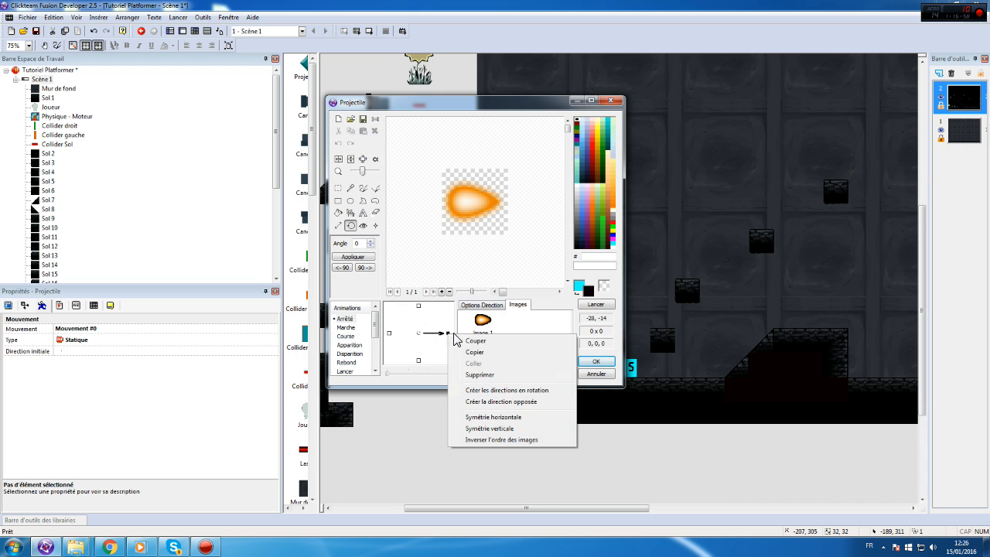
left_click(507, 418)
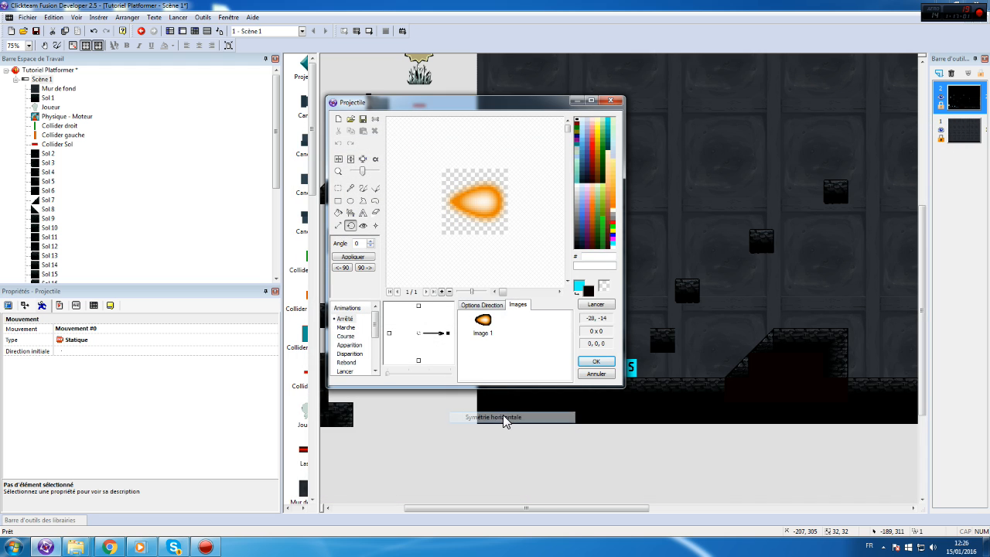
right_click(448, 332)
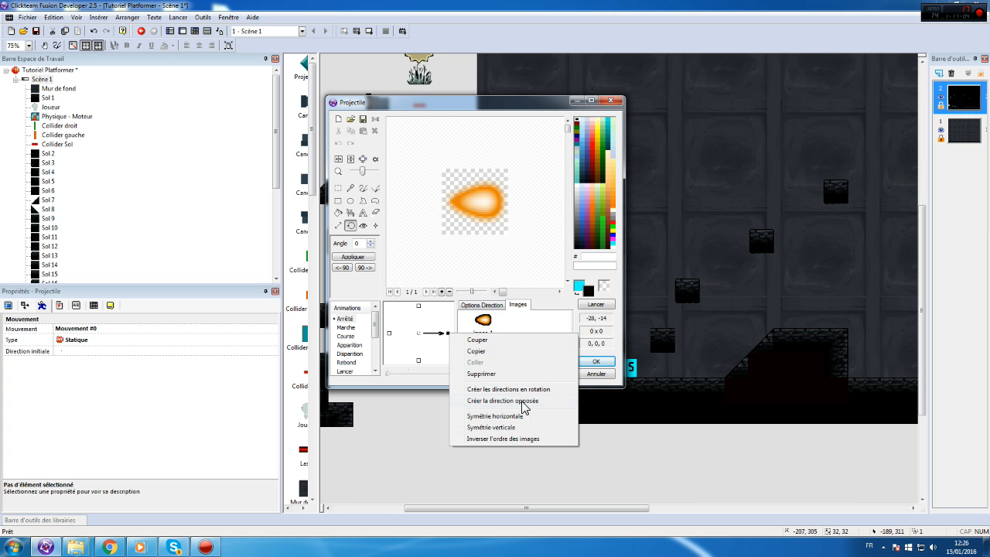
left_click(522, 390)
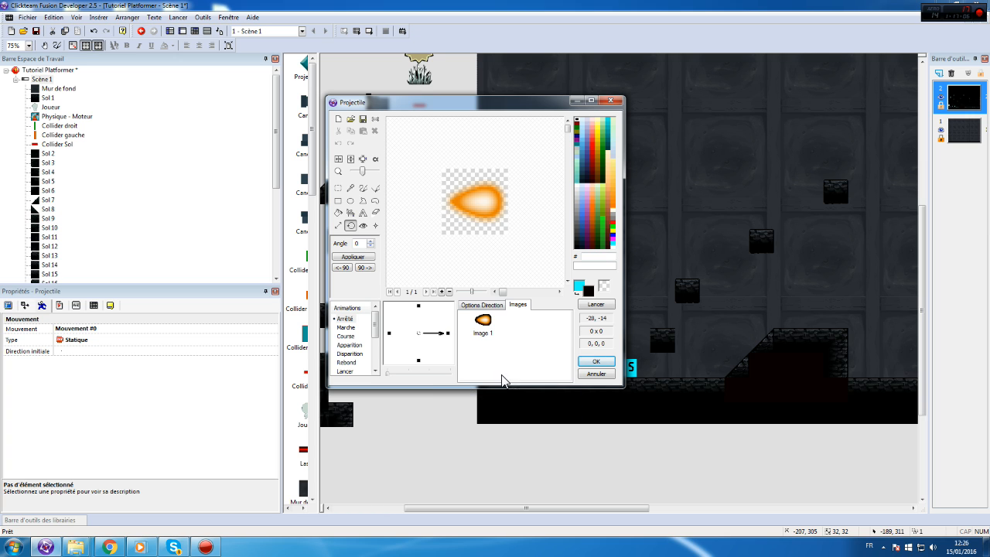
left_click(418, 305)
left_click(390, 334)
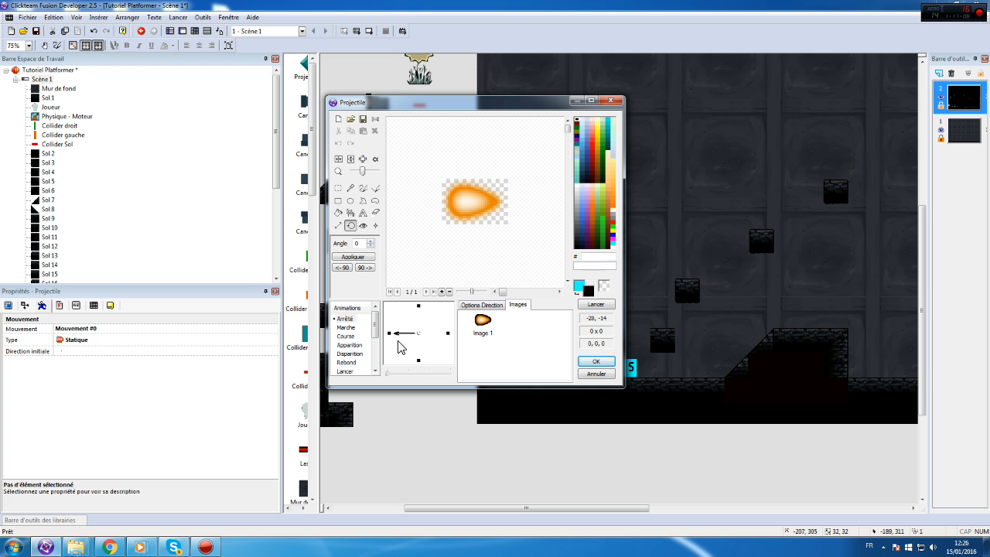
left_click(418, 363)
left_click(591, 365)
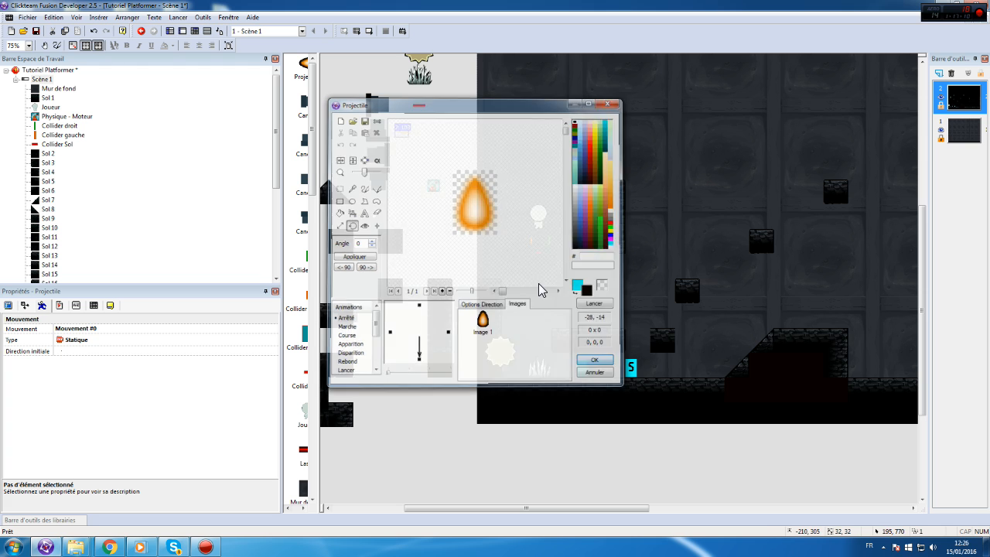
- Set the Projectile's movement type to Balle qui rebondit
left_click(402, 130)
left_click(435, 148)
left_click(403, 130)
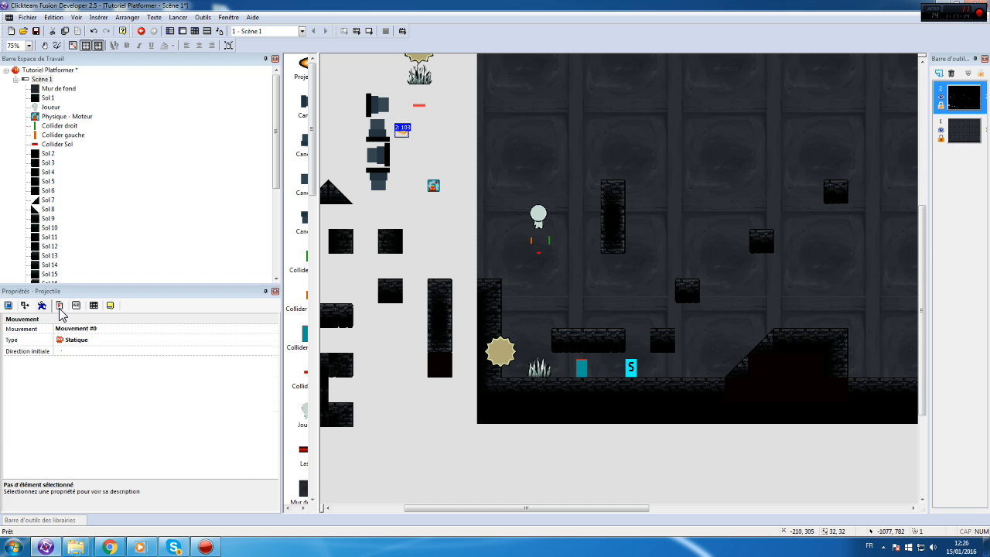
left_click(60, 307)
left_click(42, 304)
left_click(93, 340)
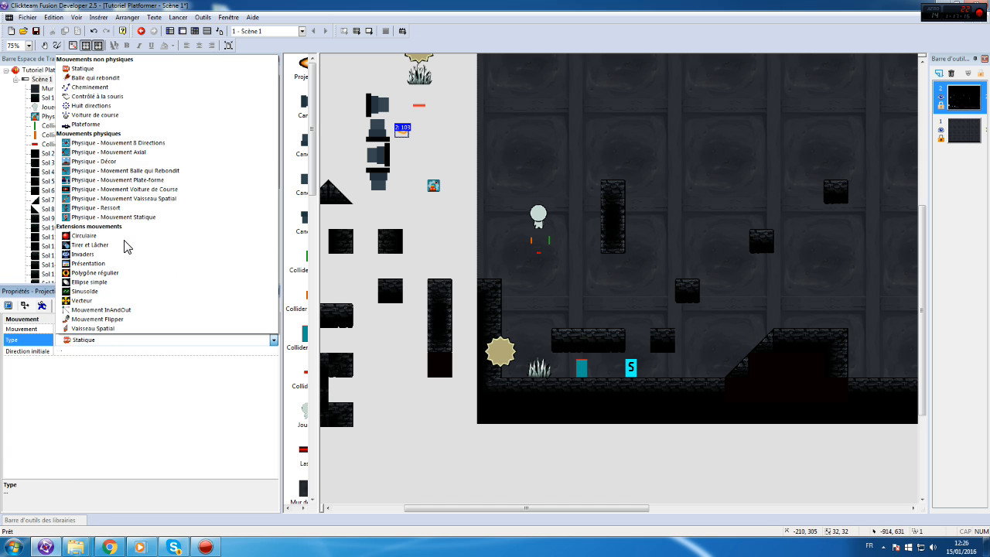
left_click(110, 78)
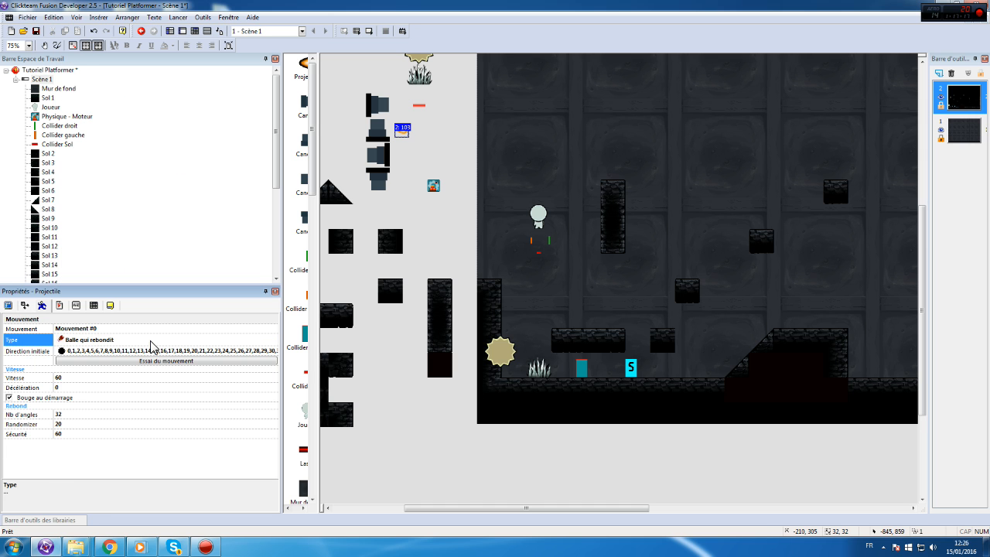
- Clear all initial directions of the Projectile's bouncing ball movement and set its speed to 40
left_click(122, 352)
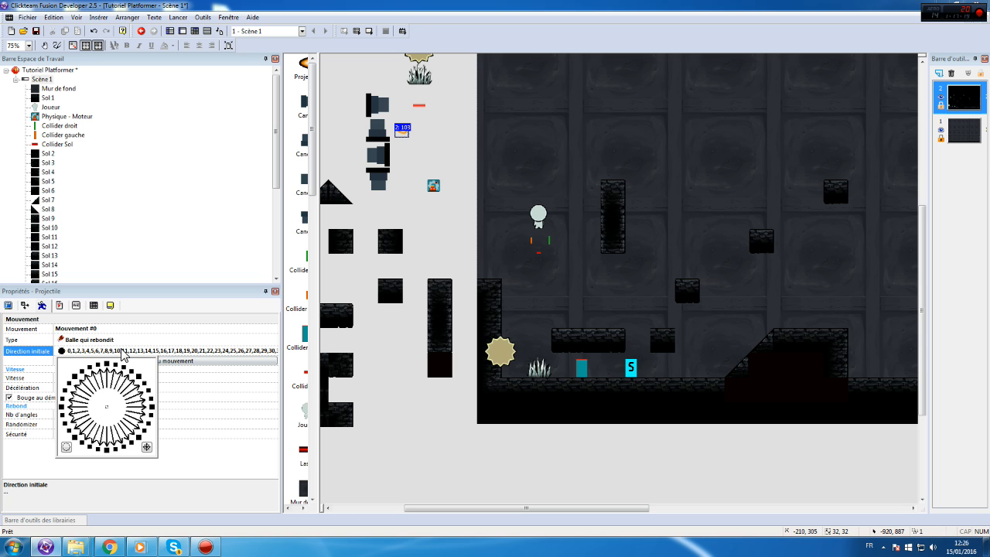
left_click(67, 447)
left_click(82, 361)
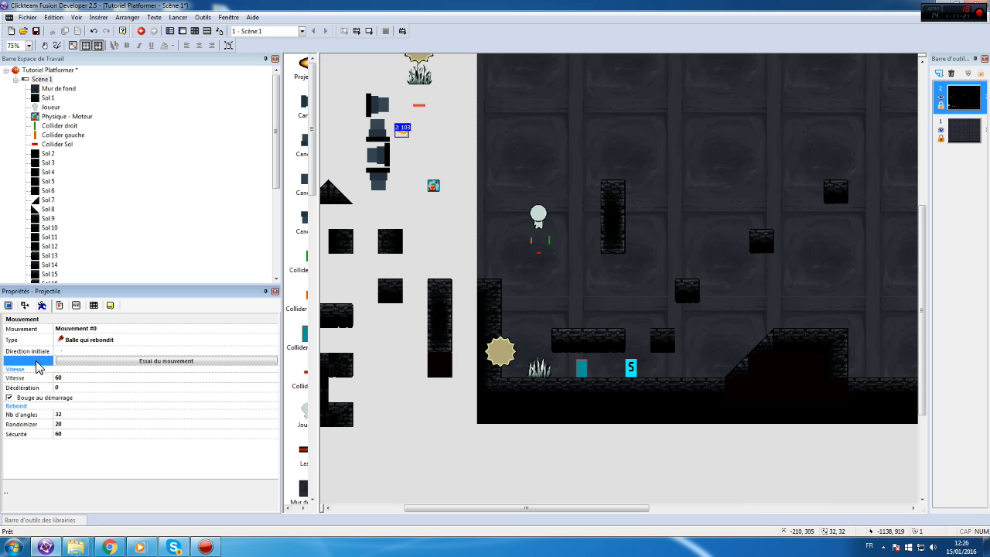
left_click(77, 378)
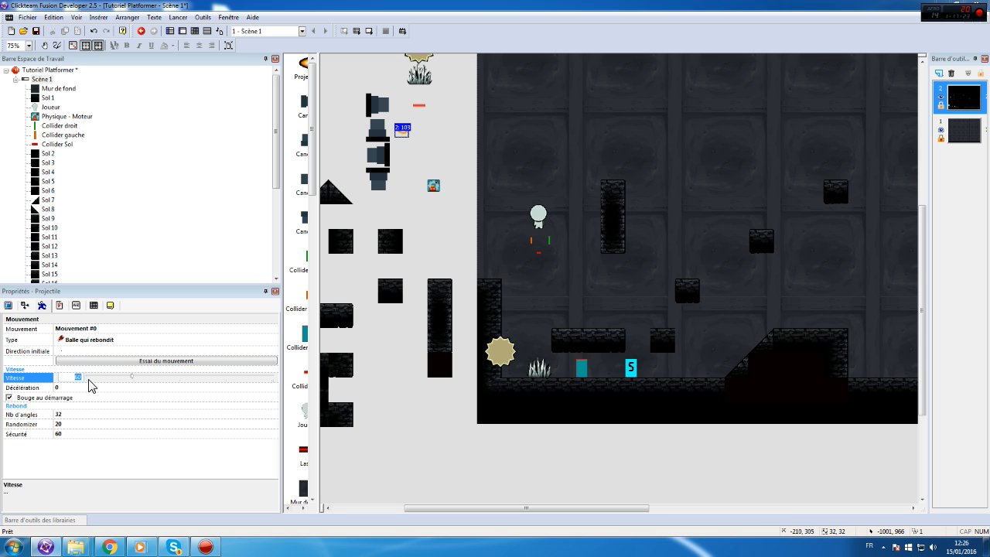
key("Return")
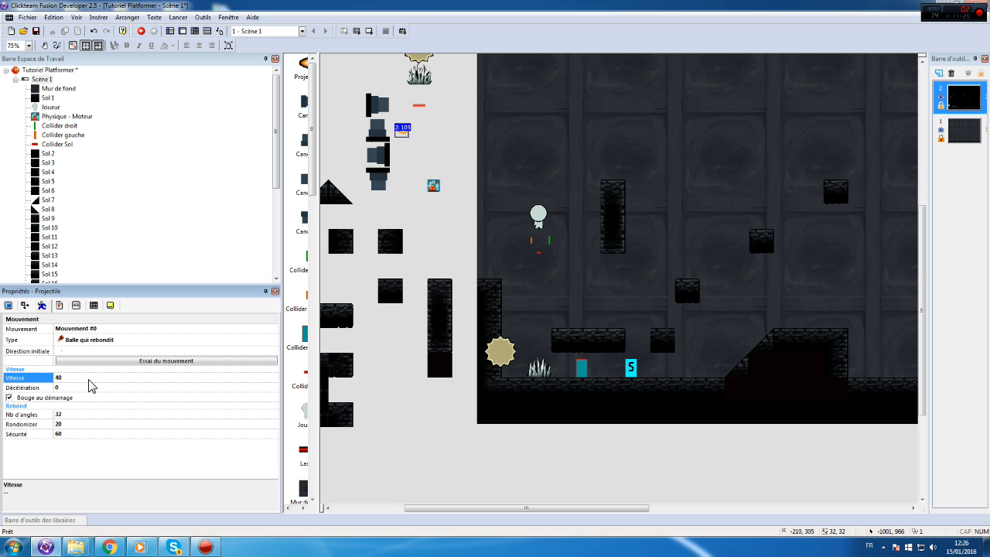
- In the event editor, duplicate the Laser comment at the end of the Decors group and change its text to Canon
left_click(194, 31)
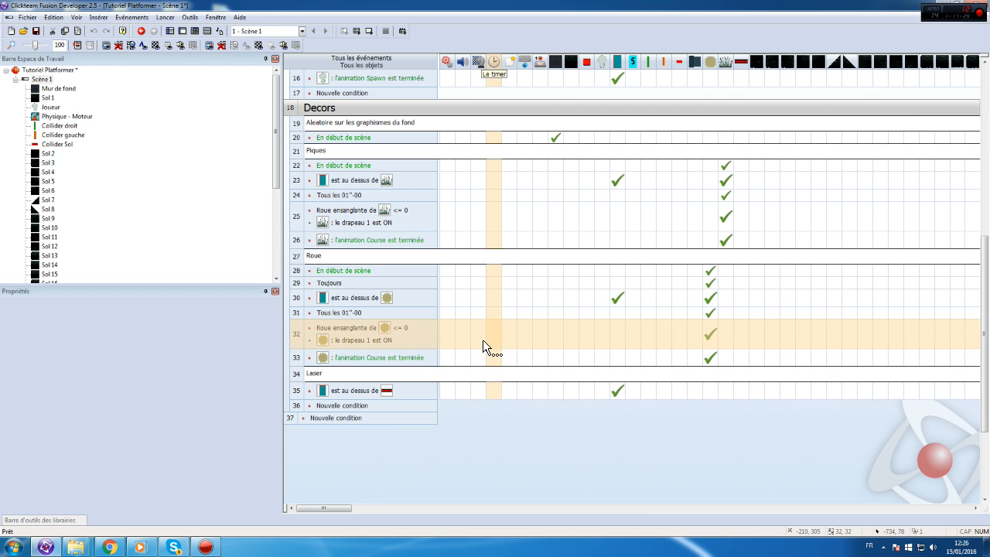
left_click_drag(297, 376, 332, 409)
double_click(333, 407)
type("c")
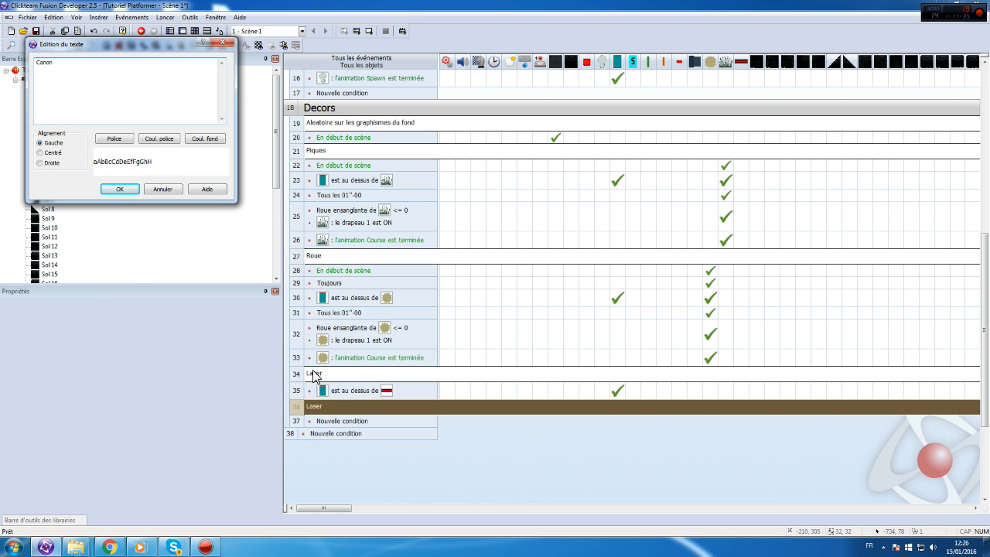
type("anon")
left_click(120, 188)
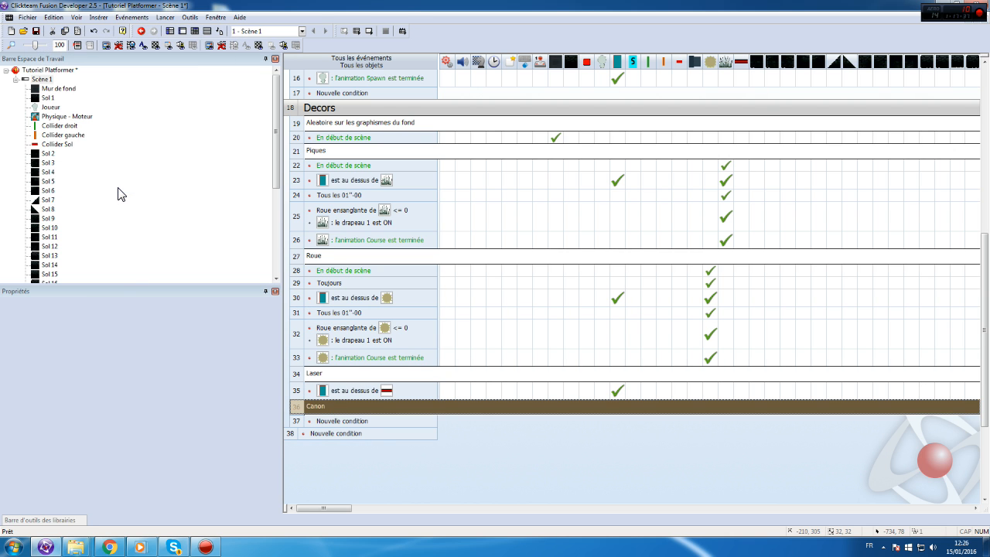
- Return to the scene layout and examine the Canon's Marche animation frames and its direction options
double_click(46, 79)
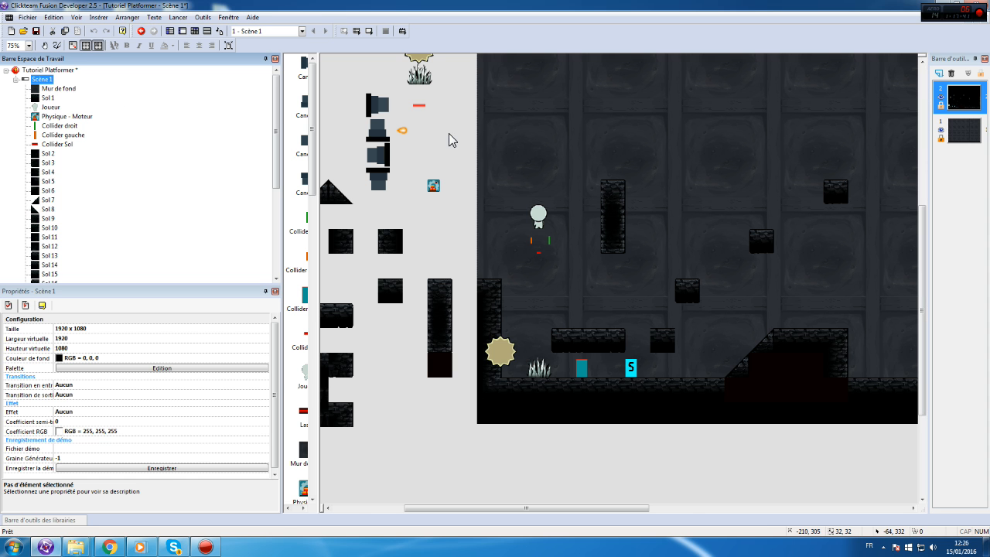
left_click(376, 111)
double_click(376, 115)
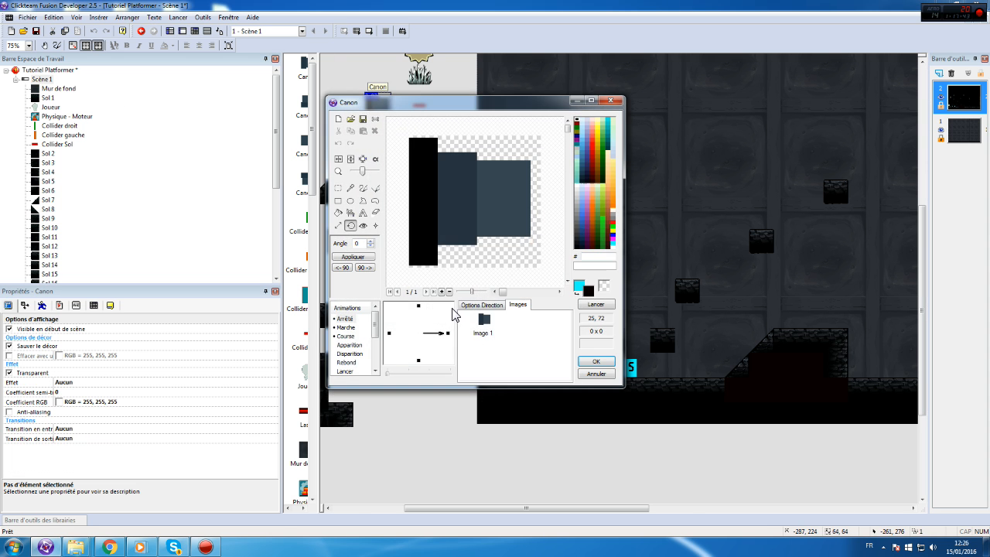
left_click(345, 327)
left_click(527, 325)
left_click(487, 359)
left_click(536, 354)
left_click(493, 362)
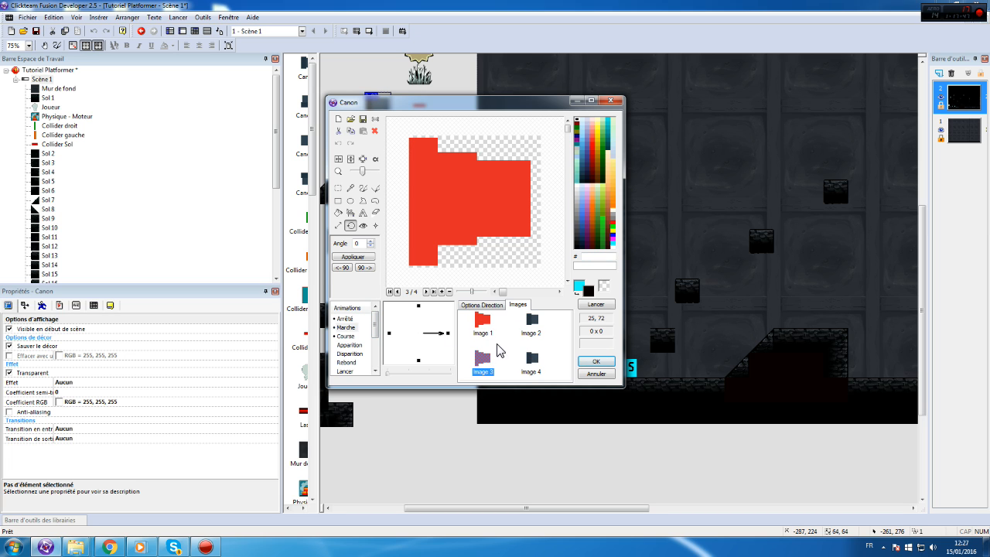
left_click(478, 305)
double_click(467, 350)
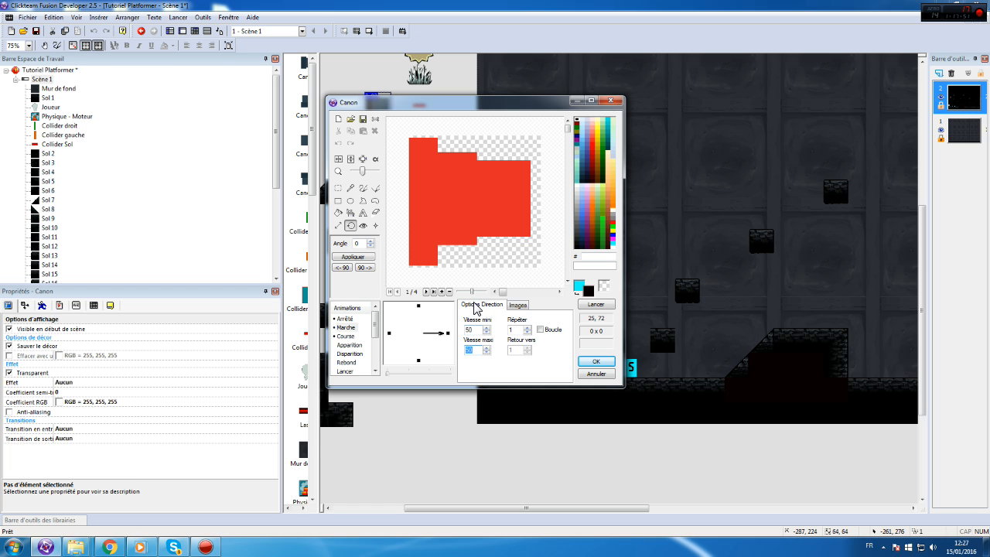
left_click(596, 373)
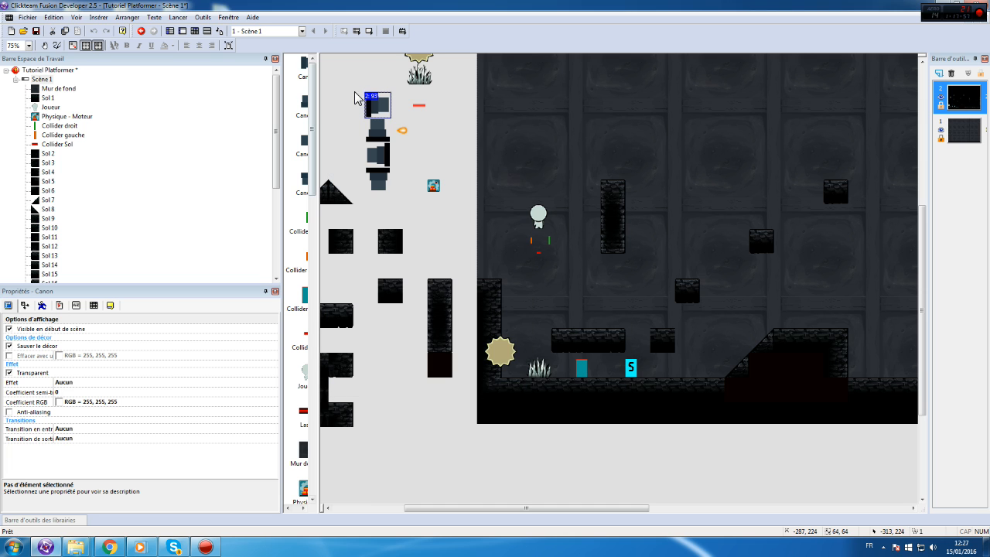
- Set the Canon's Marche animation to minimum and maximum speed 10 with looping, and adjust the Course animation's speed
double_click(492, 323)
left_click(482, 303)
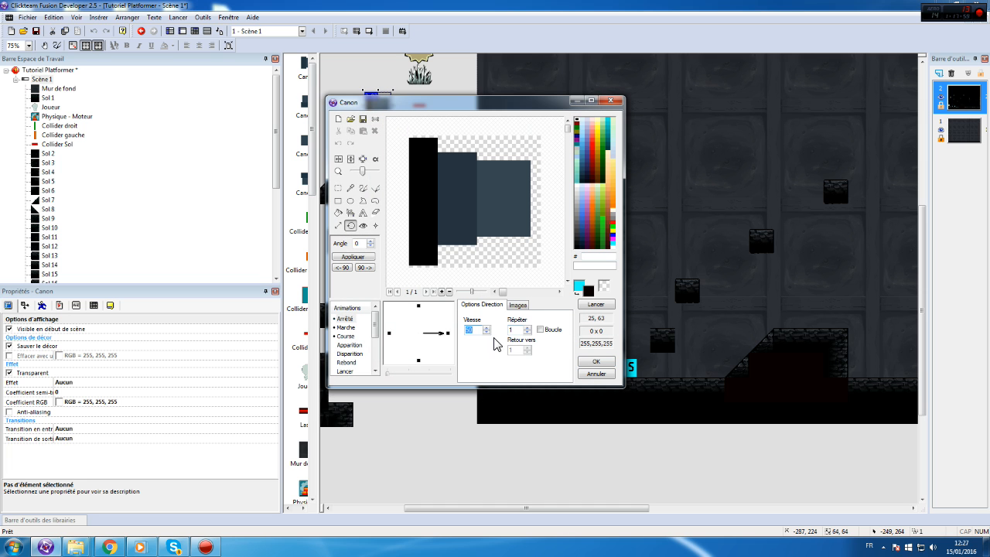
left_click(524, 307)
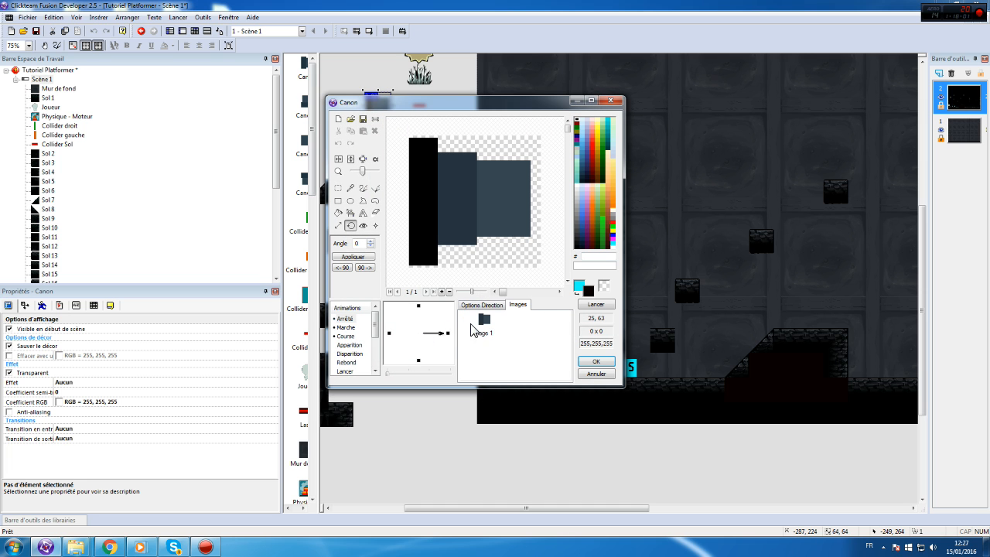
left_click(481, 304)
left_click(346, 327)
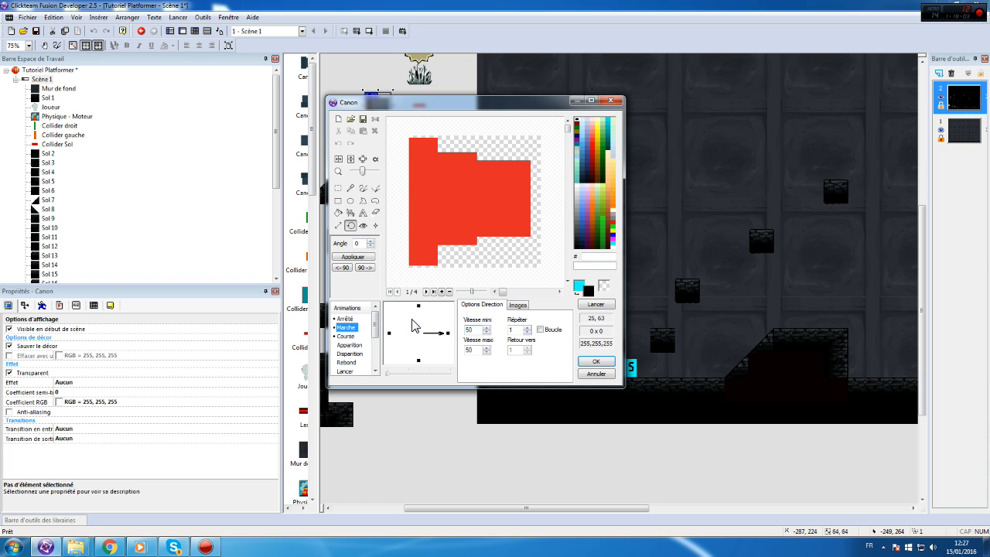
double_click(473, 351)
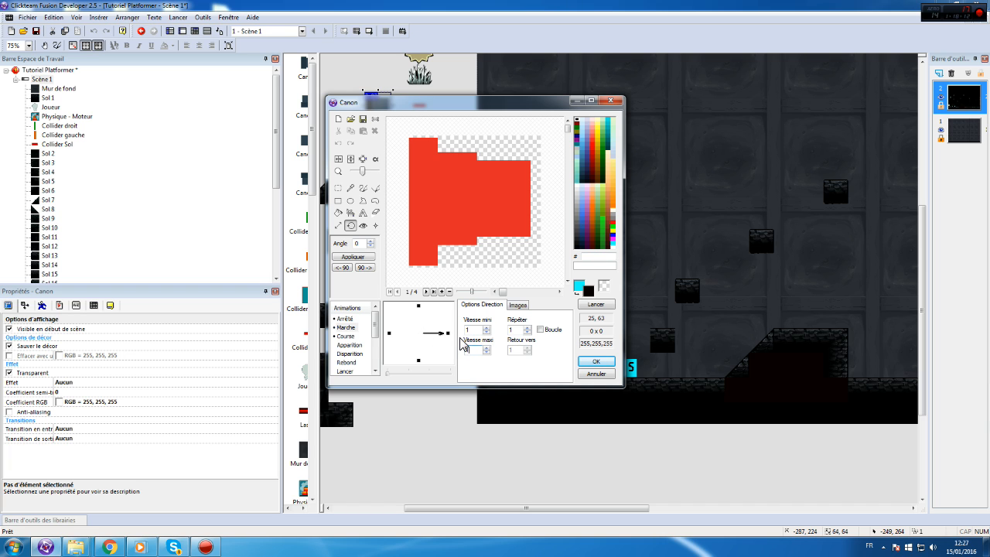
left_click(515, 308)
left_click(481, 304)
left_click(539, 330)
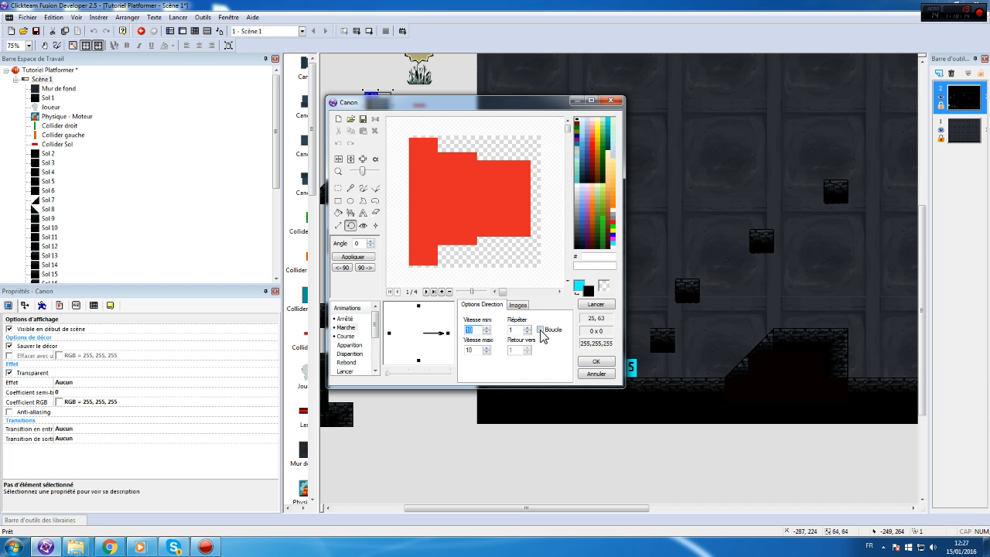
left_click(345, 336)
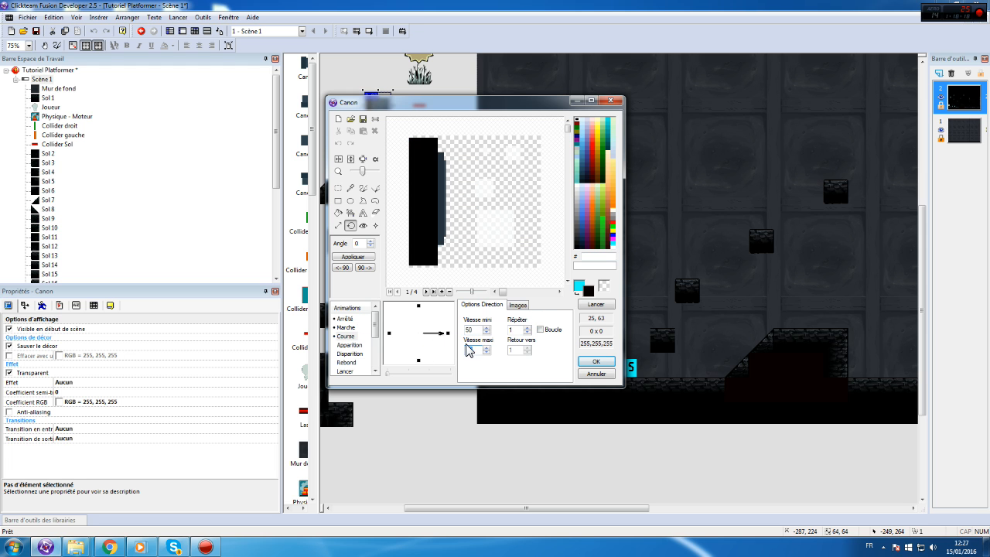
left_click(596, 361)
- Loop Canon 2's Marche animation after adjusting its speed, and set the Course animation's minimum and maximum speed to 10
double_click(374, 132)
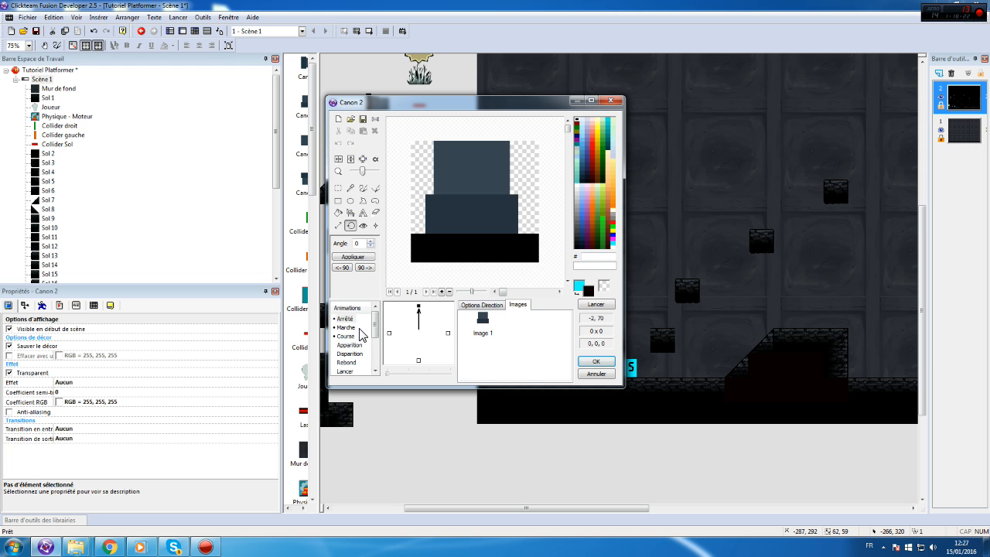
left_click(363, 327)
left_click(495, 302)
key("Tab")
left_click(541, 330)
left_click(347, 337)
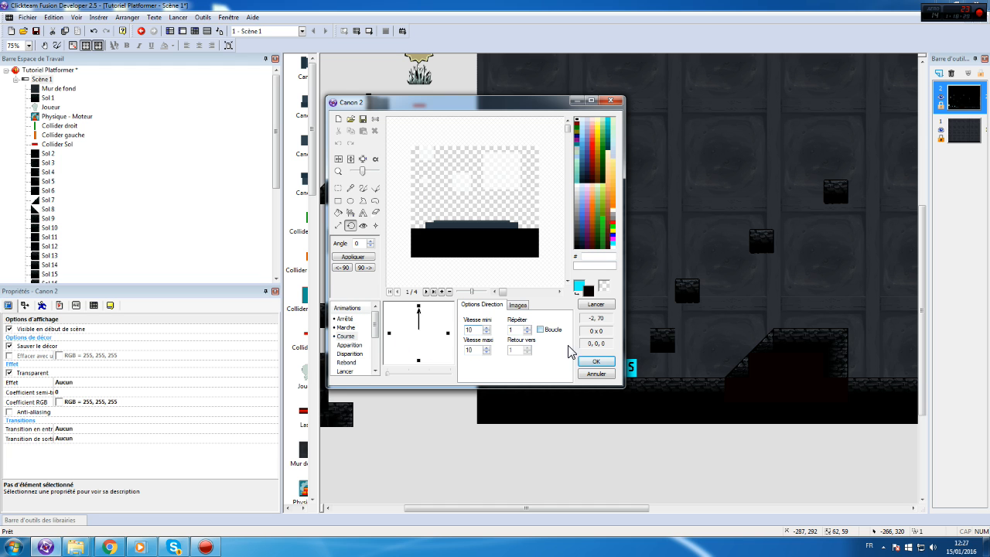
key("Return")
- Adjust the minimum and maximum speeds of Canon 3's Marche and Course animations to match the previous cannons
double_click(380, 157)
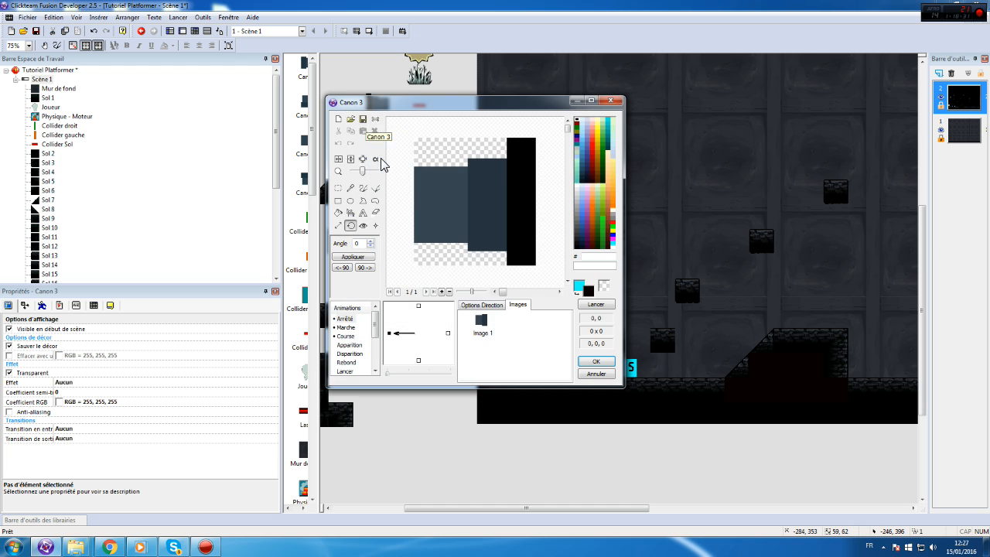
left_click(348, 325)
left_click(484, 305)
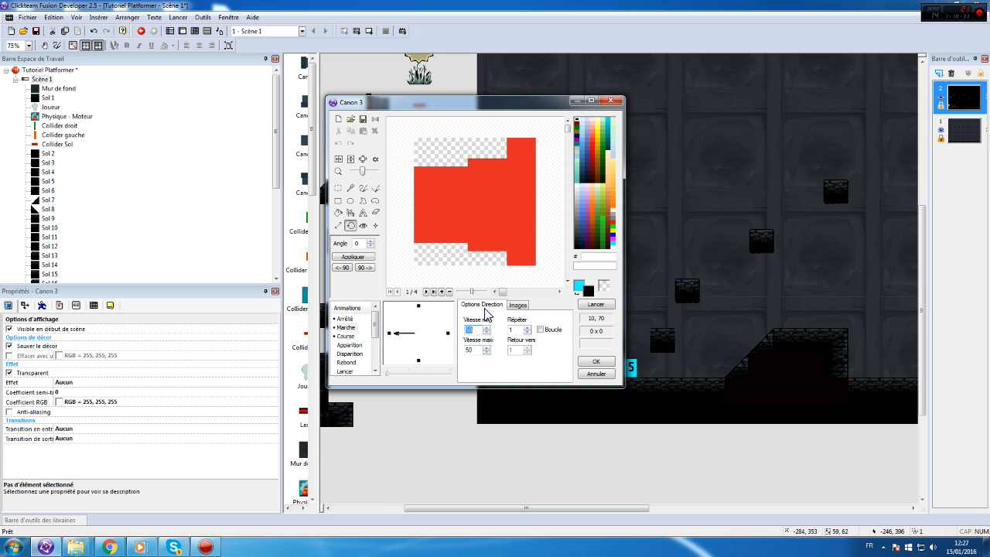
left_click(466, 349)
left_click(350, 337)
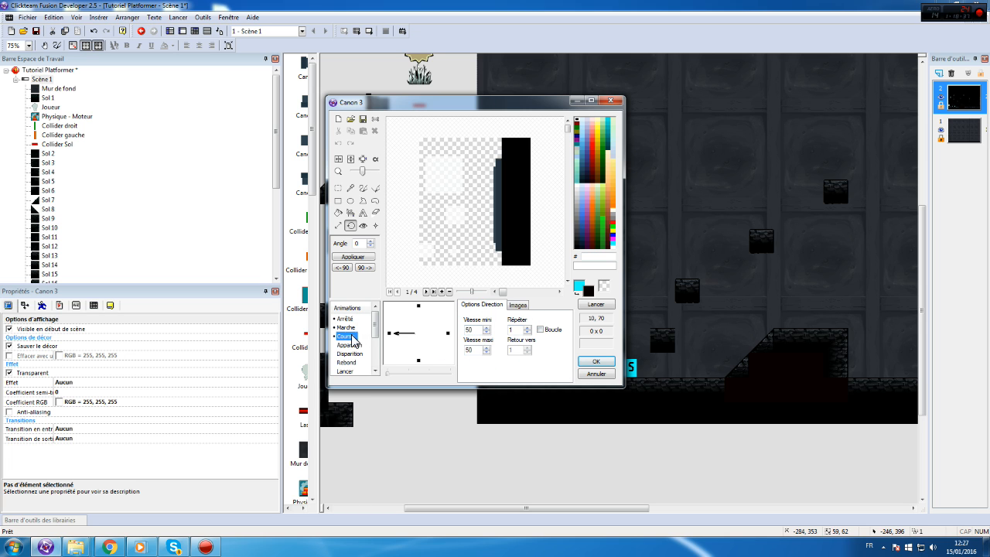
double_click(472, 350)
type("1")
left_click(590, 361)
- Set Canon 4's Course and Marche animations to minimum and maximum speed 10, with looping on Marche only
double_click(377, 155)
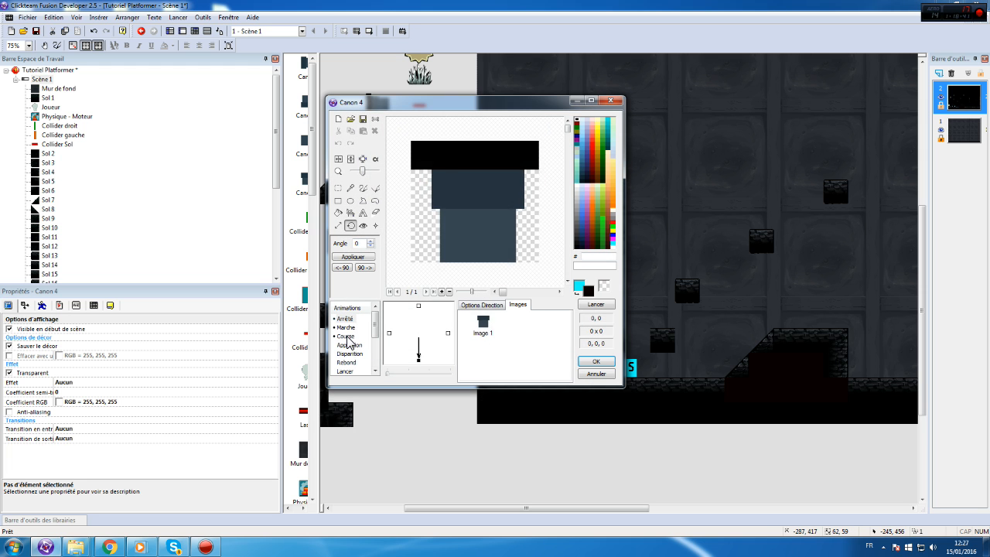
left_click(347, 338)
left_click(487, 305)
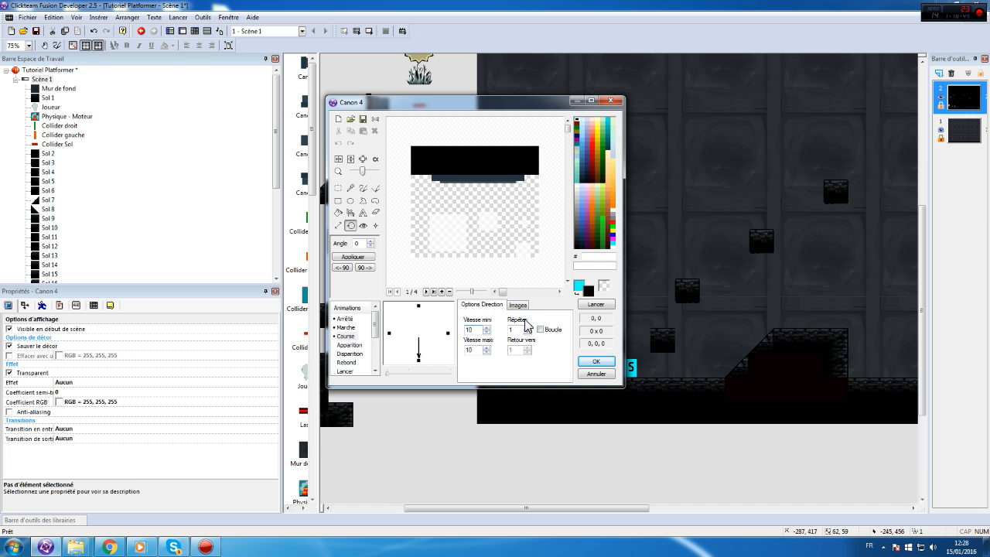
left_click(352, 328)
left_click_drag(480, 349, 466, 350)
type("1")
left_click(553, 331)
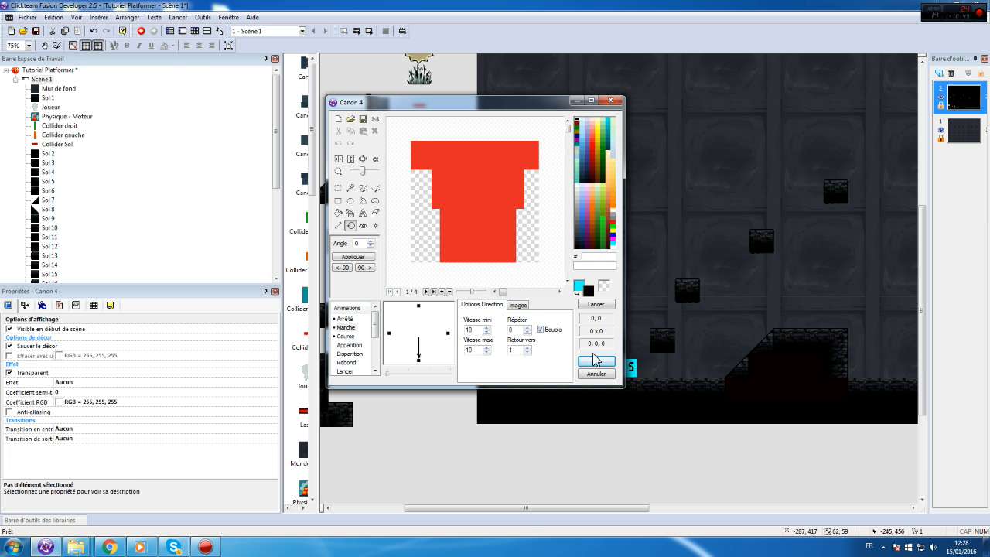
left_click(596, 361)
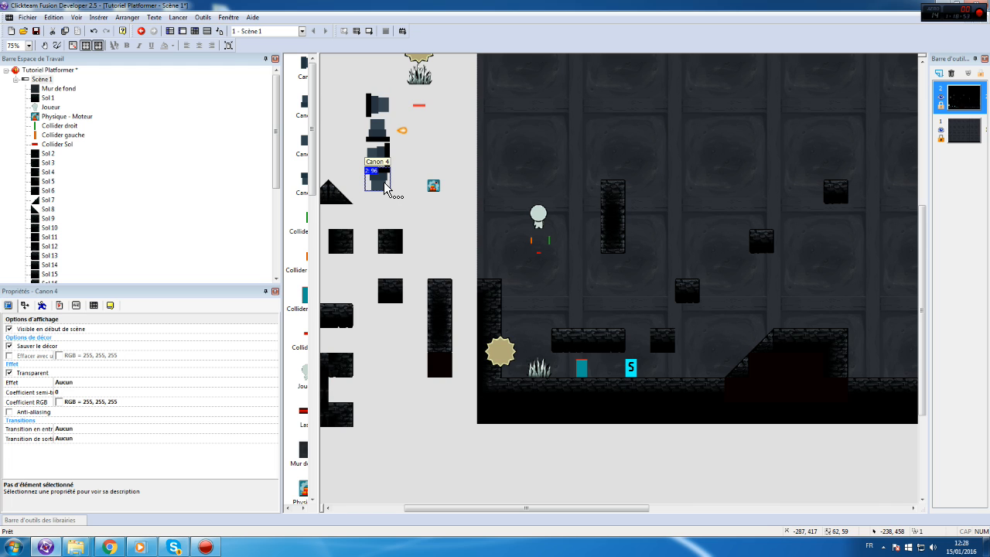
left_click(442, 157)
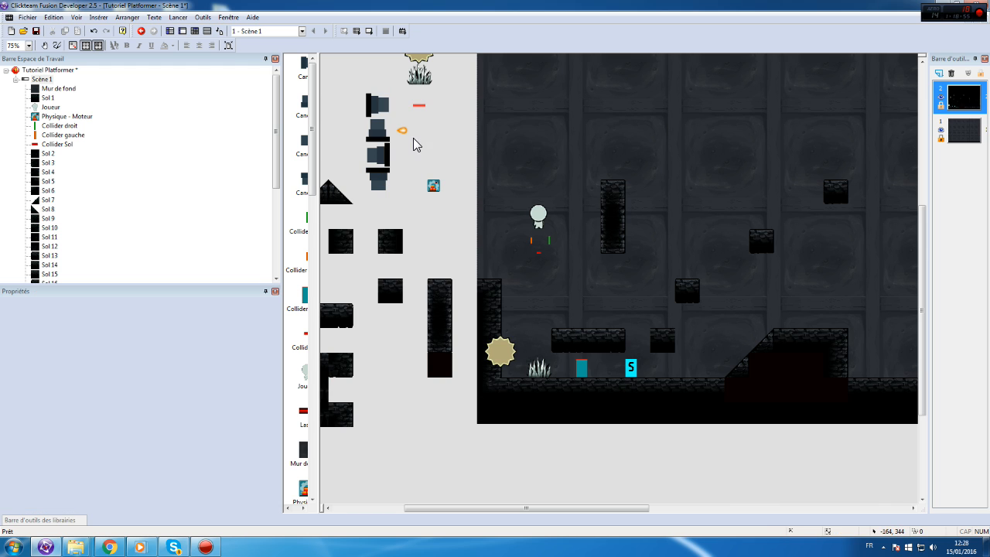
- Rearrange the event editor's object columns so the projectile, Groupe Armes and all four cannons sit together before the wheel
left_click(195, 31)
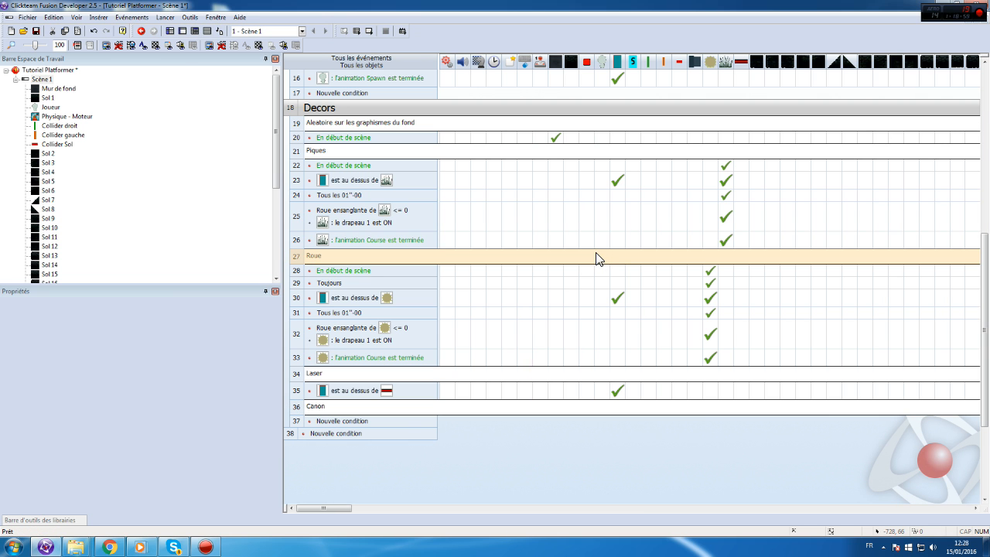
double_click(349, 421)
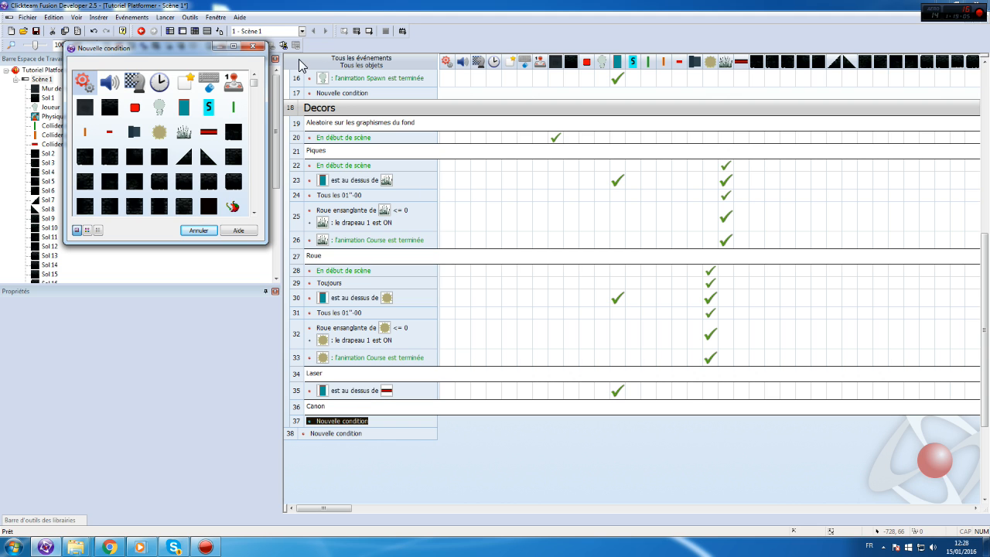
left_click(253, 46)
left_click_drag(343, 509, 541, 468)
left_click_drag(895, 62, 531, 73)
left_click_drag(943, 64, 478, 66)
left_click_drag(946, 66, 570, 65)
scroll(584, 186, "down", 5)
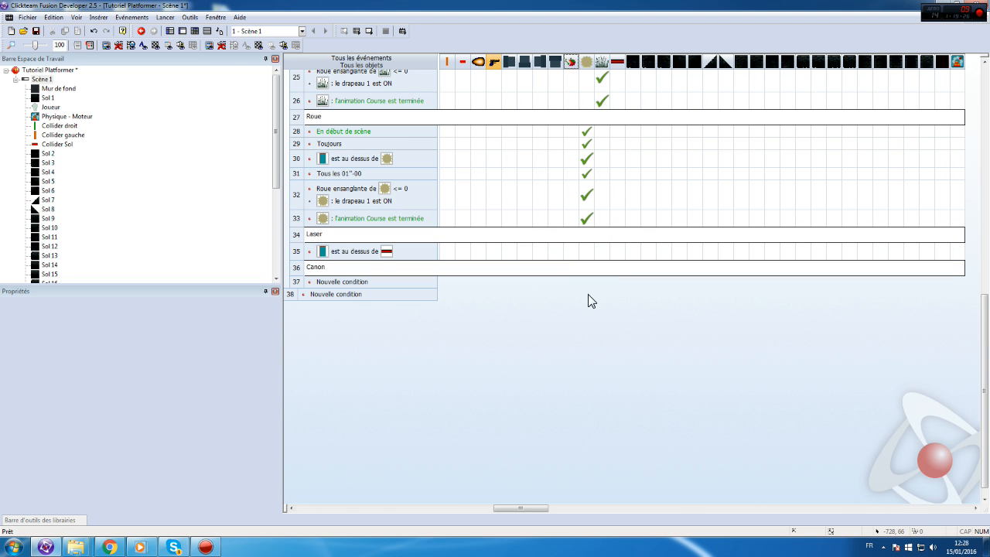
left_click_drag(516, 508, 412, 341)
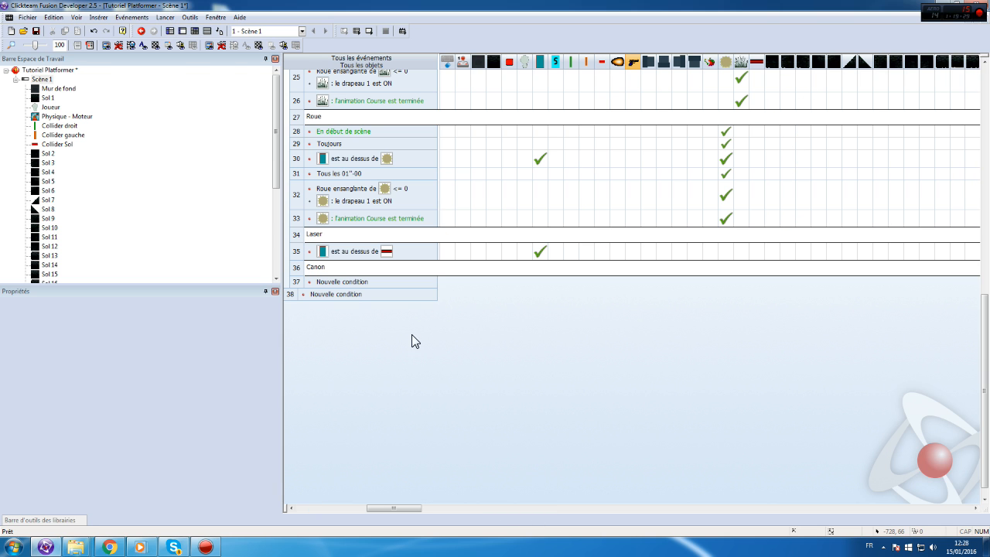
left_click(344, 283)
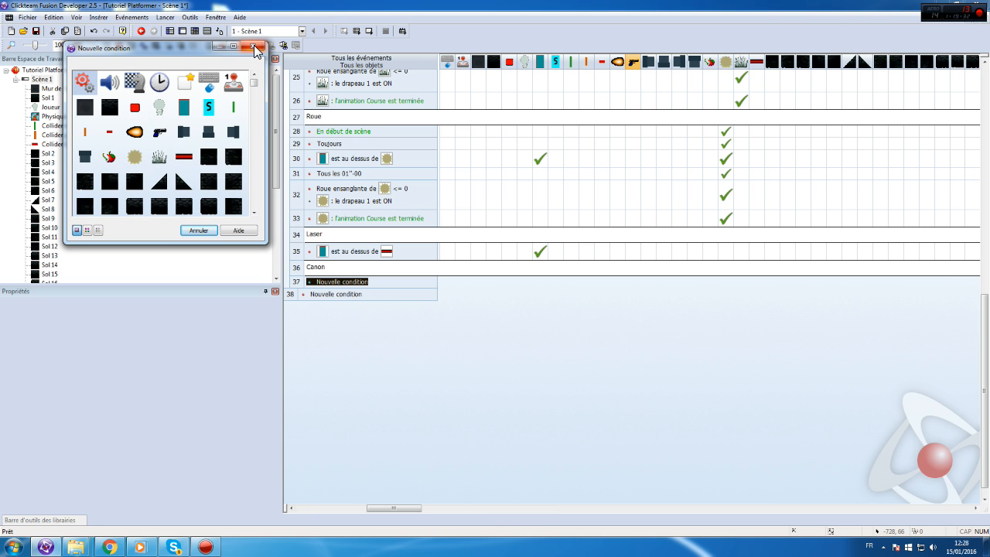
left_click(252, 47)
left_click(336, 283)
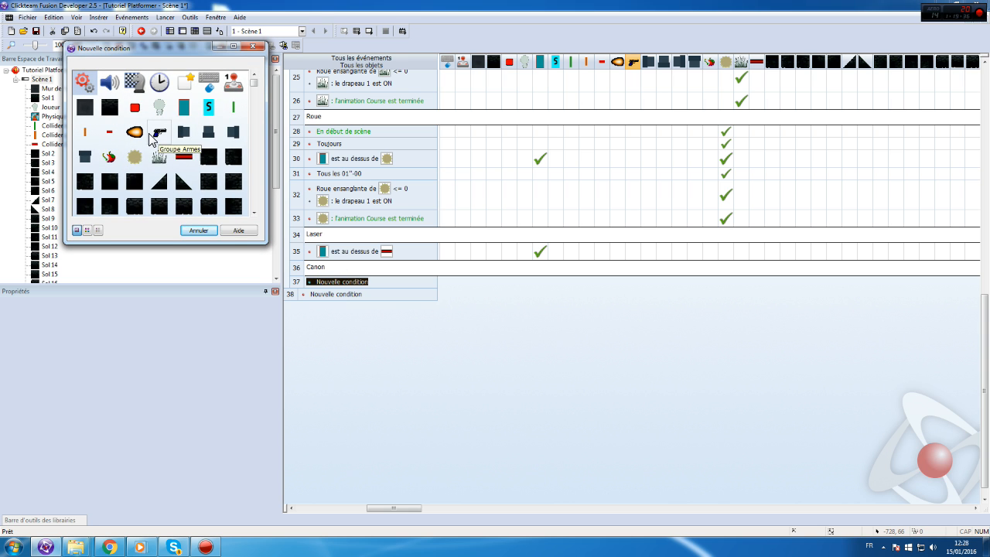
right_click(151, 135)
mouse_move(221, 223)
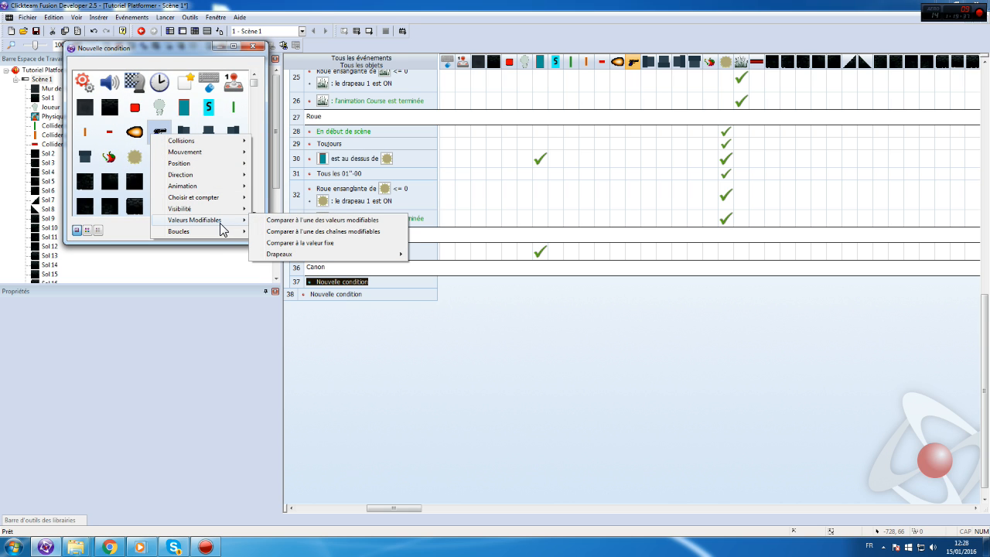
left_click(262, 49)
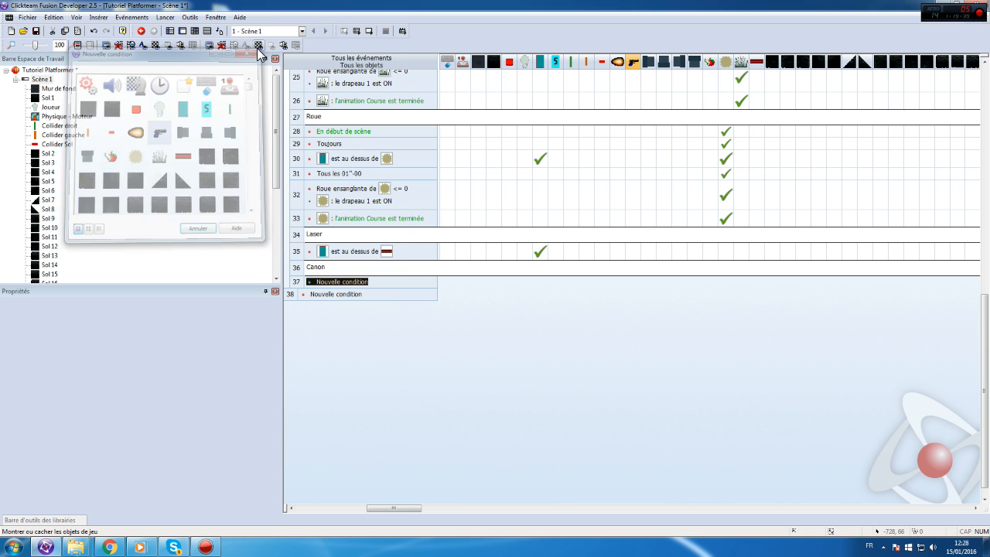
- Give all four cannons in Scène 1 a new modifiable value named Cadence
double_click(42, 79)
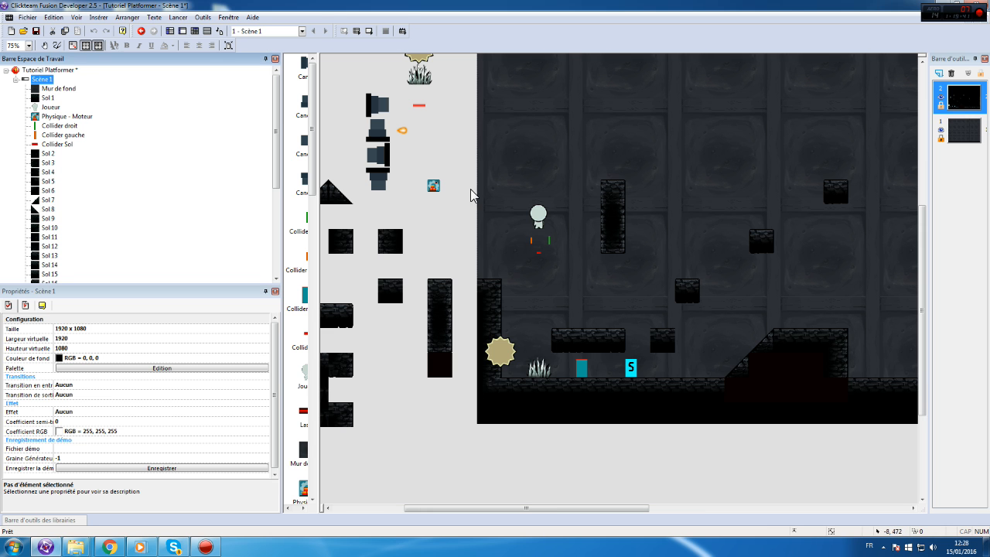
left_click_drag(423, 199, 391, 180)
left_click_drag(391, 211, 355, 79)
left_click(77, 307)
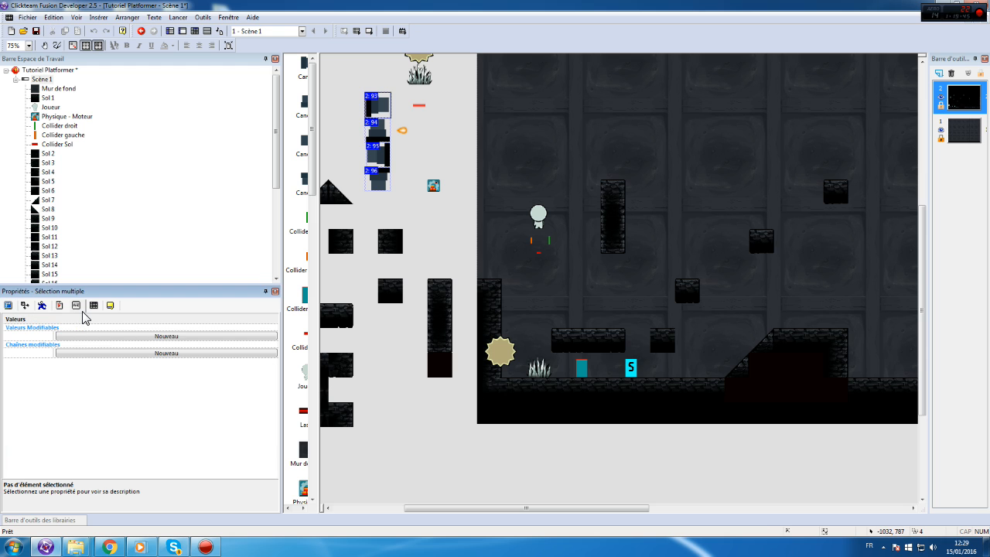
double_click(38, 336)
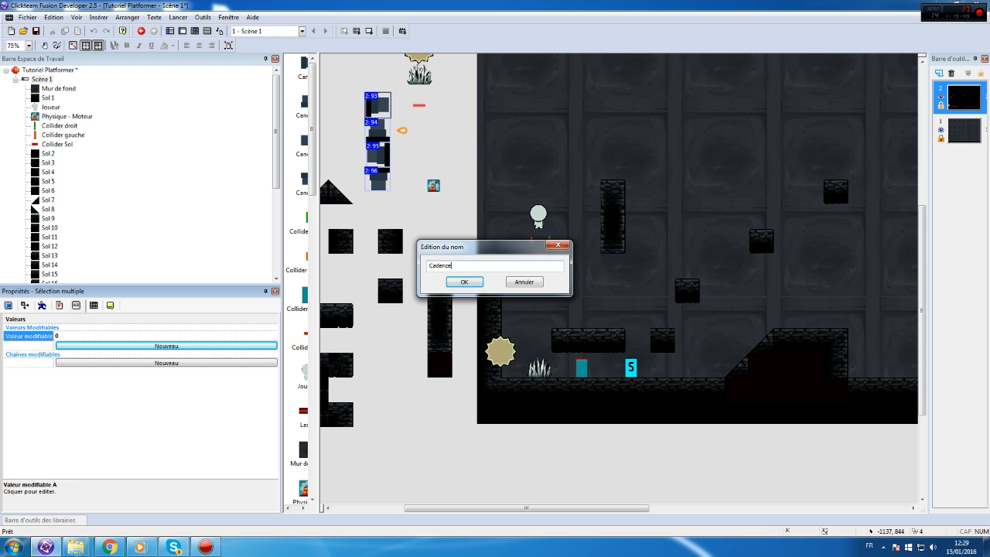
key("Return")
- Add an event under the Canon comment testing whether Groupe Armes' Cadence value is less than or equal to 0
left_click(195, 32)
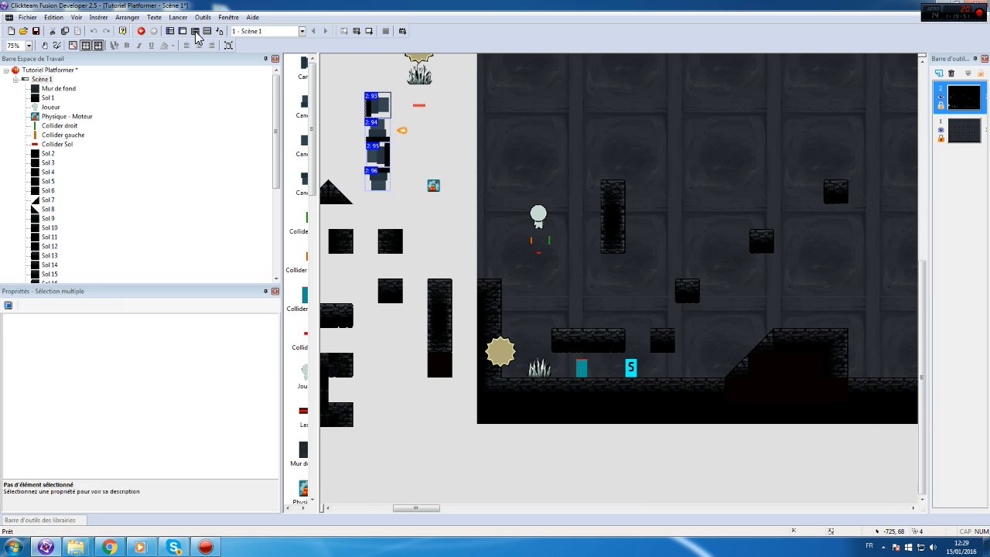
left_click(340, 283)
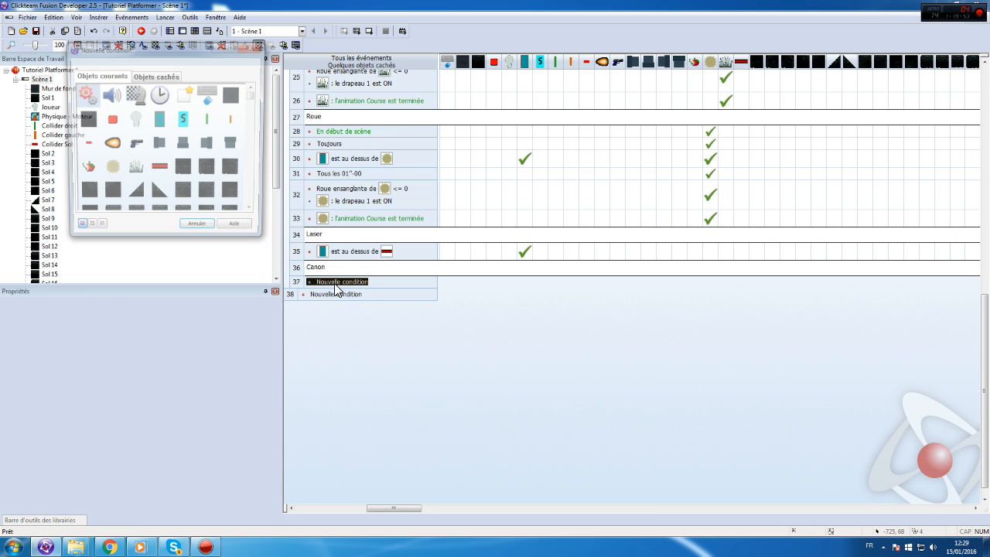
left_click(134, 149)
mouse_move(204, 230)
left_click(263, 232)
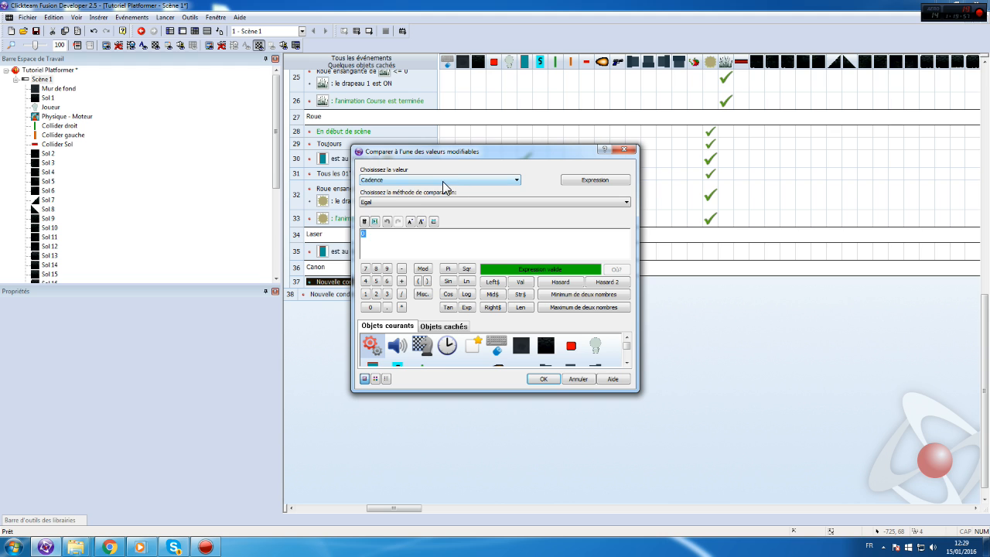
left_click(409, 202)
left_click(391, 230)
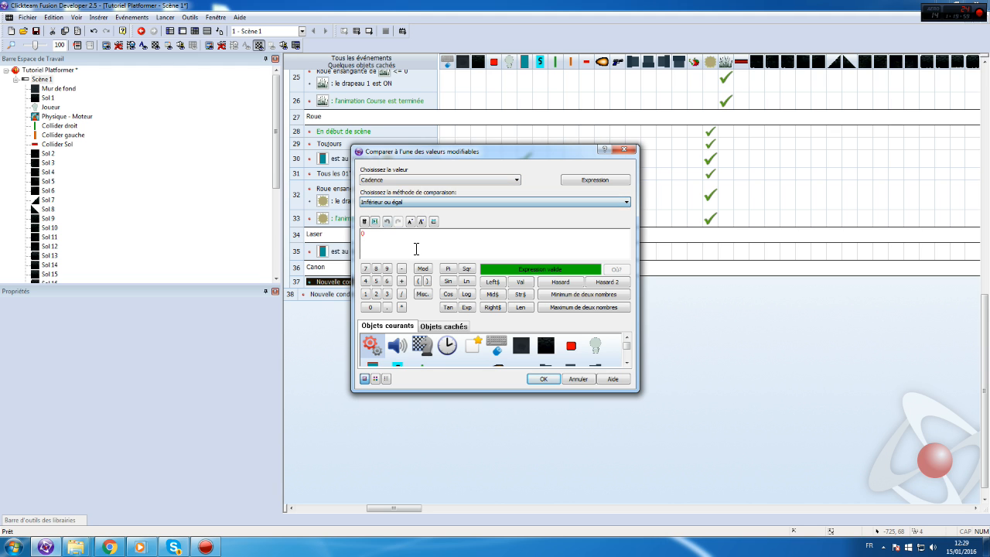
key("Return")
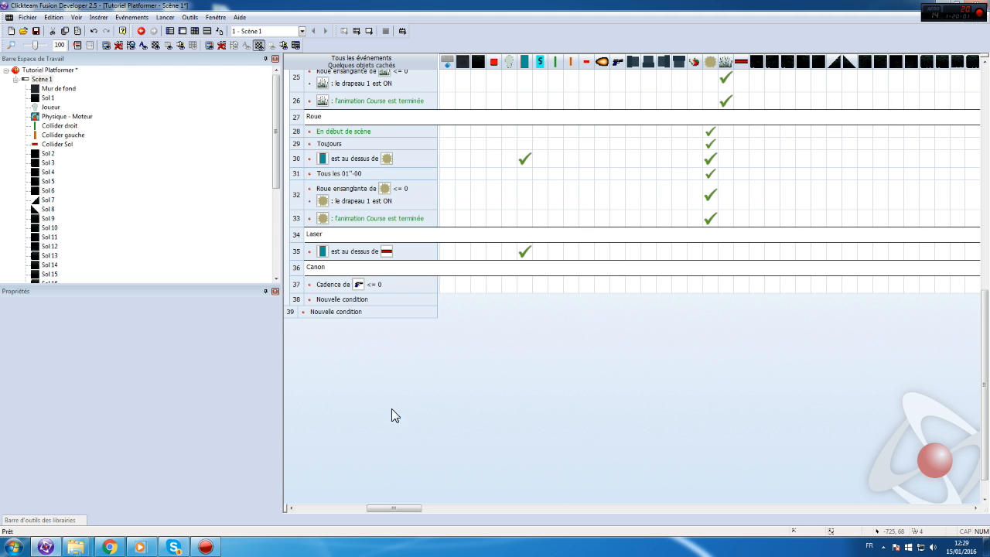
left_click_drag(394, 508, 307, 490)
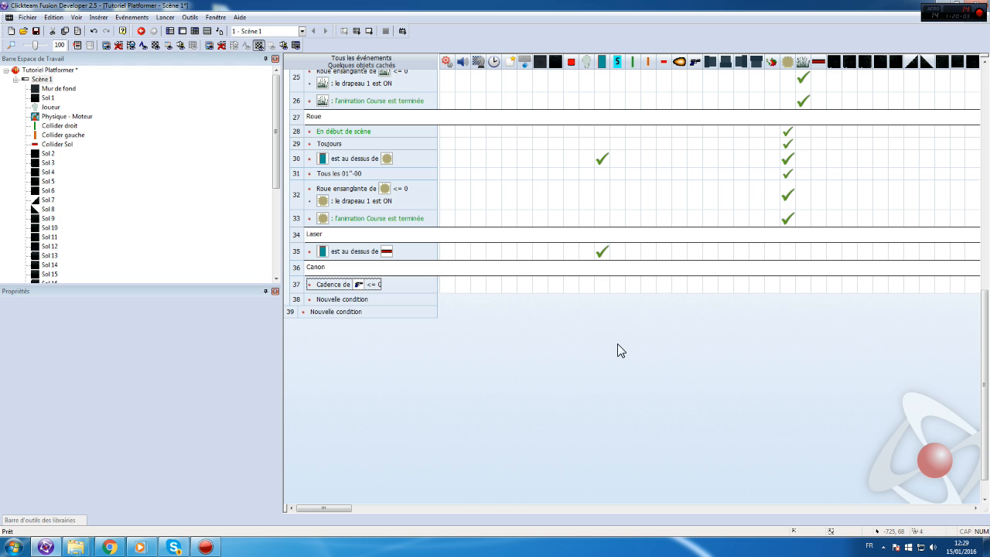
right_click(670, 288)
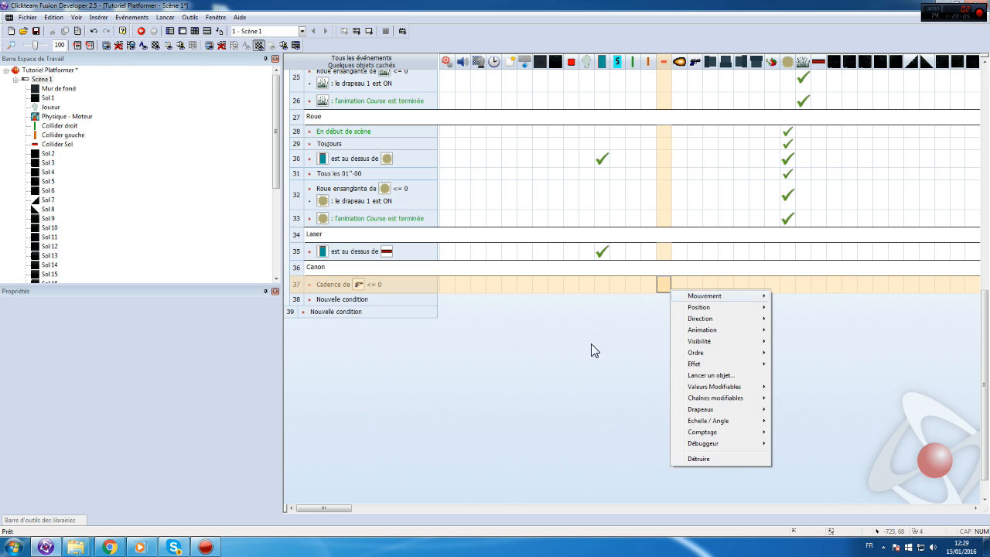
left_click(590, 344)
right_click(503, 282)
left_click(519, 288)
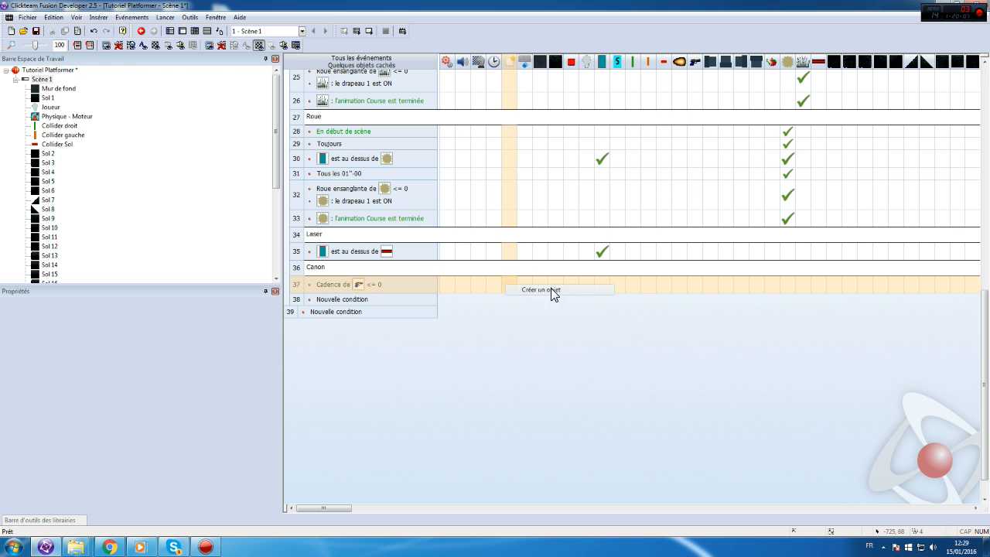
scroll(508, 292, "down", 3)
scroll(496, 290, "down", 5)
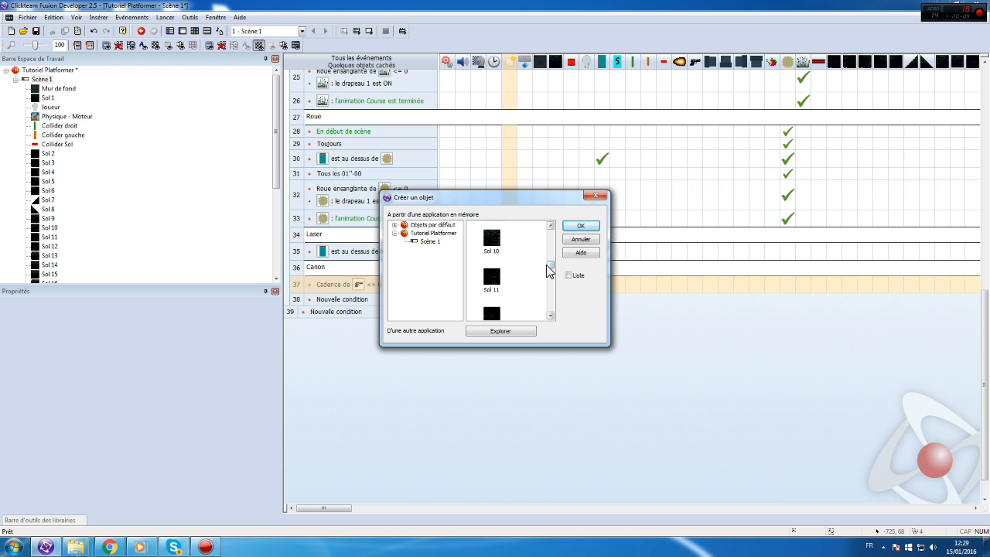
double_click(493, 308)
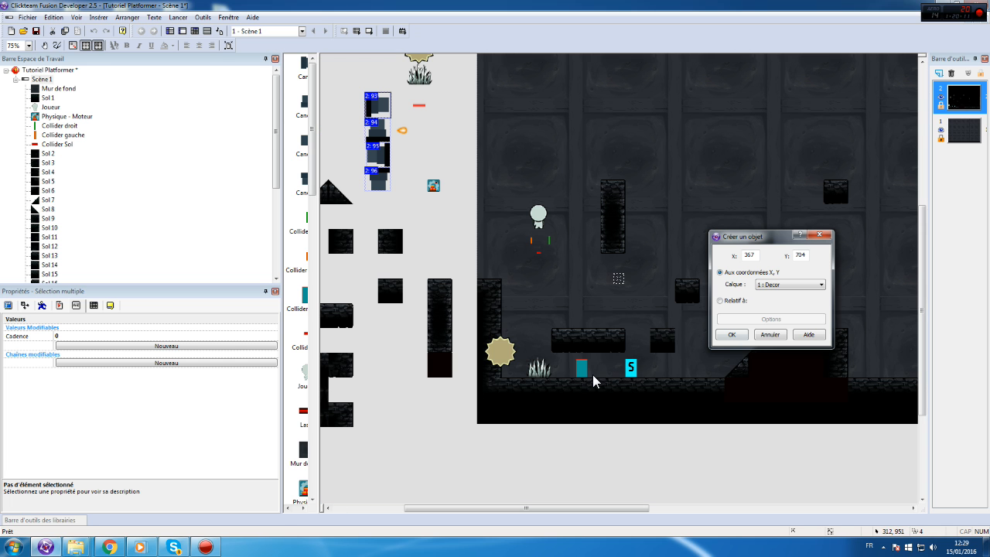
left_click(735, 302)
double_click(157, 106)
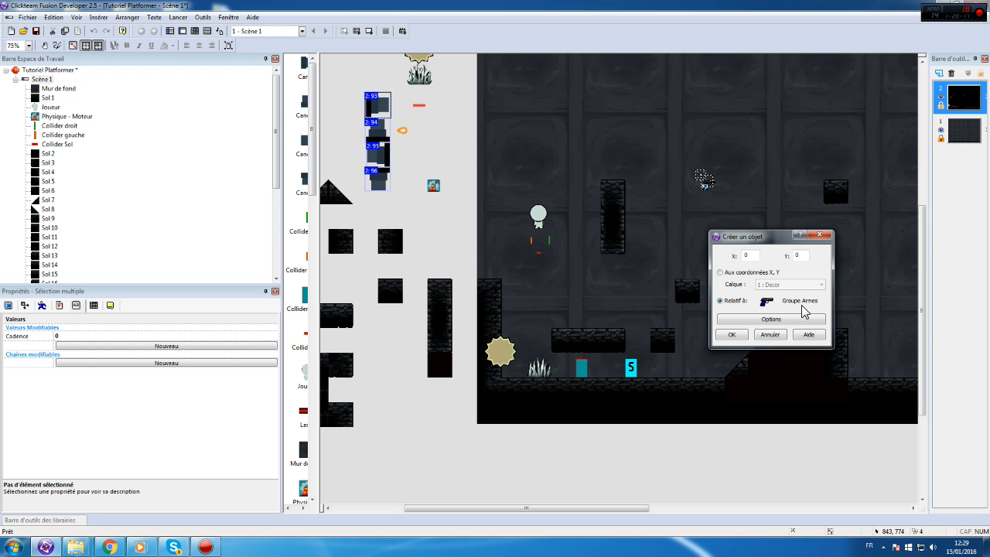
left_click(789, 323)
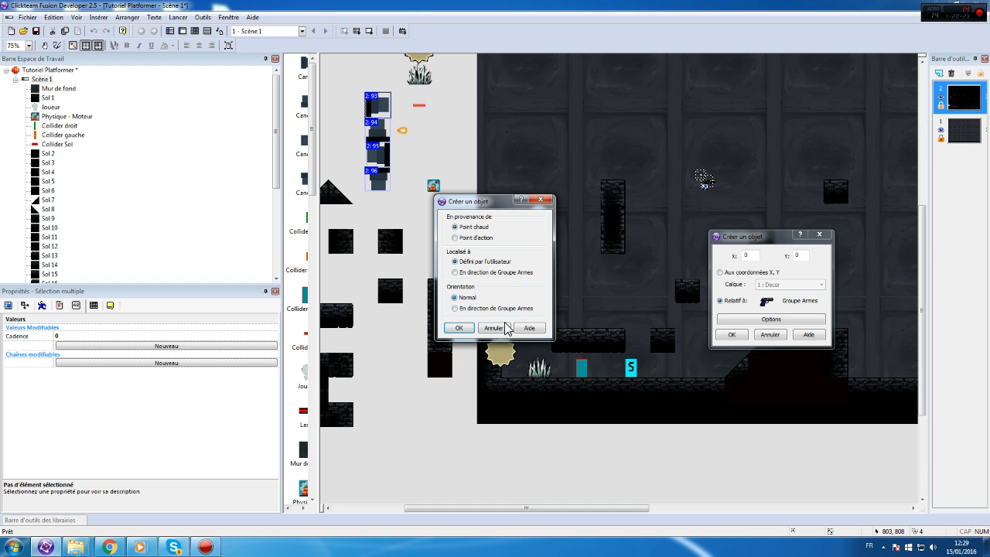
left_click(494, 328)
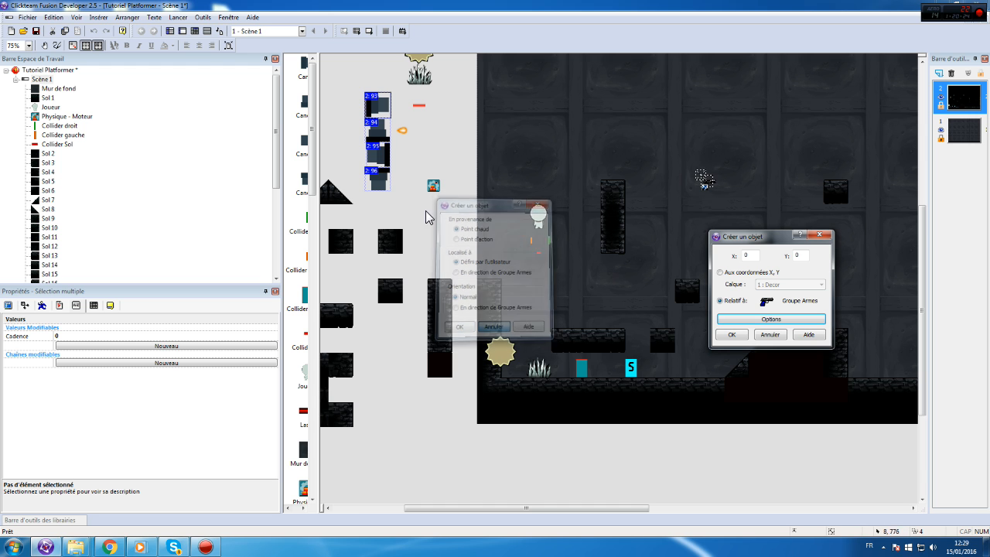
left_click(768, 333)
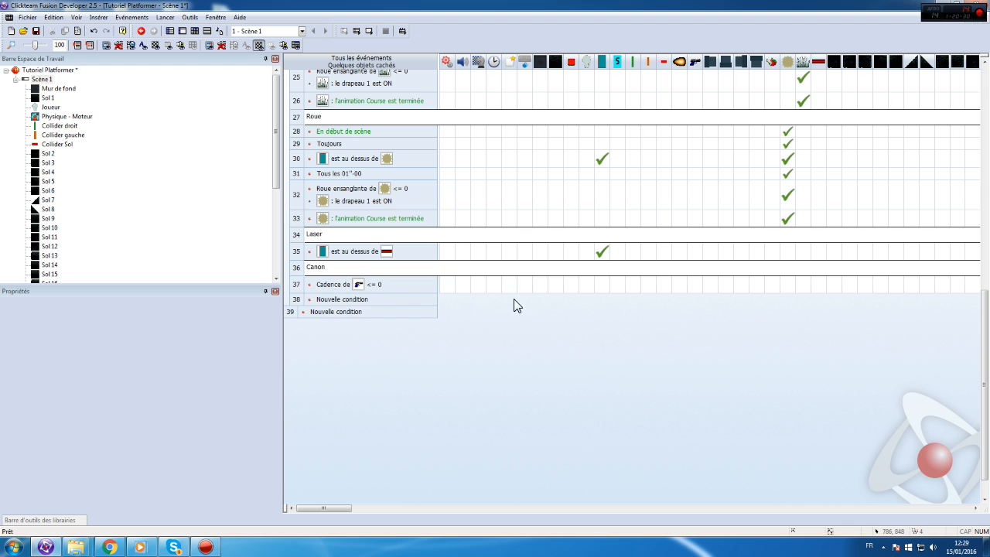
- Make the Cadence event change the animation sequence of Groupe Armes to Marche
left_click_drag(322, 509, 507, 505)
left_click(495, 284)
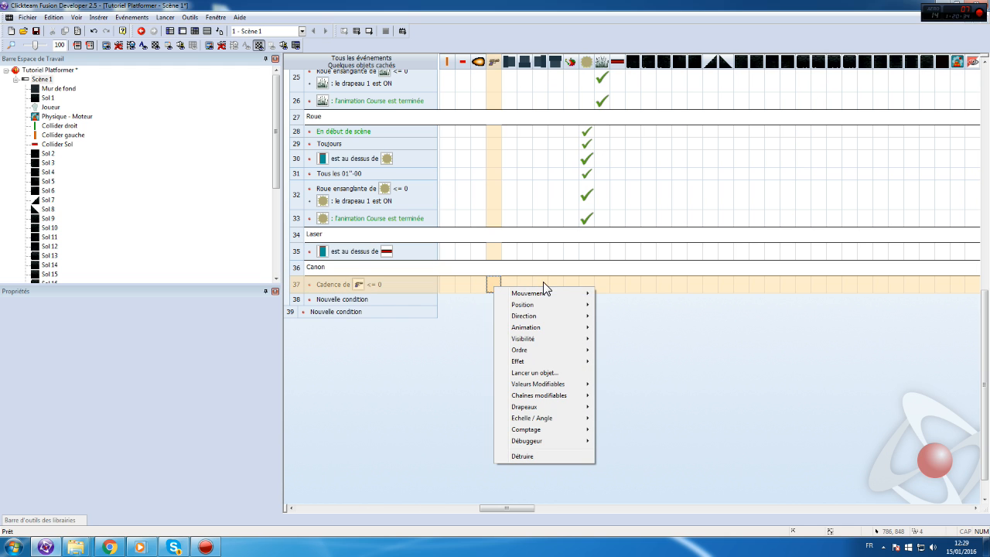
mouse_move(559, 386)
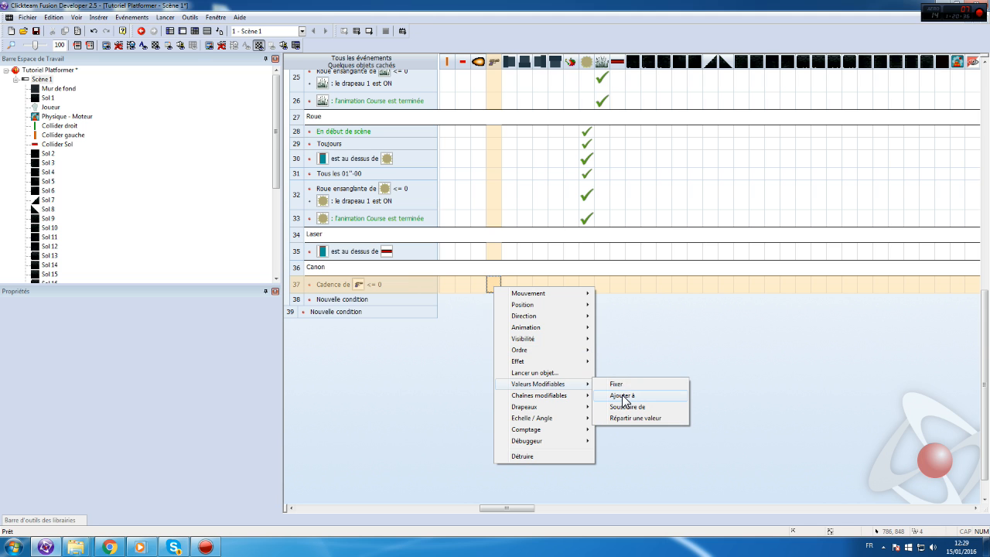
mouse_move(541, 327)
mouse_move(657, 353)
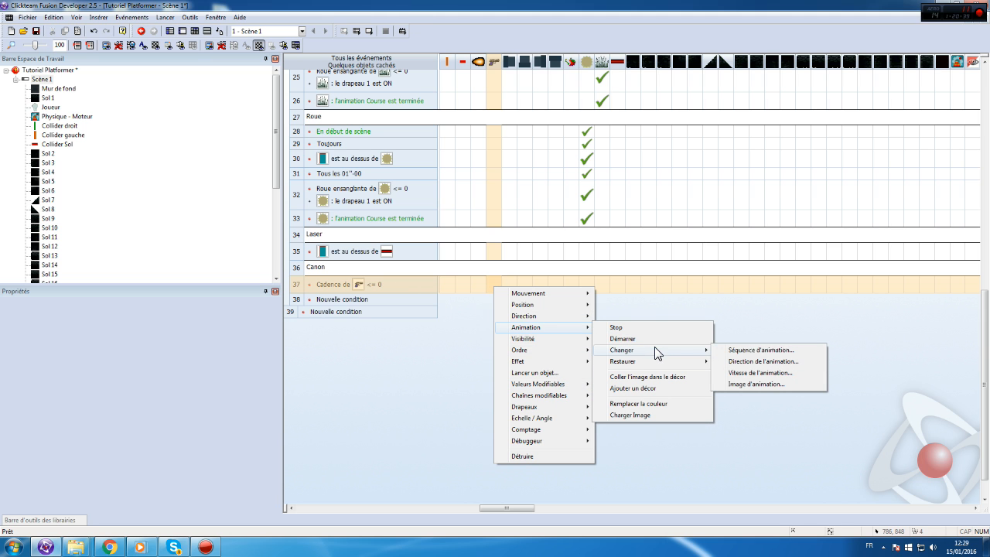
left_click(787, 349)
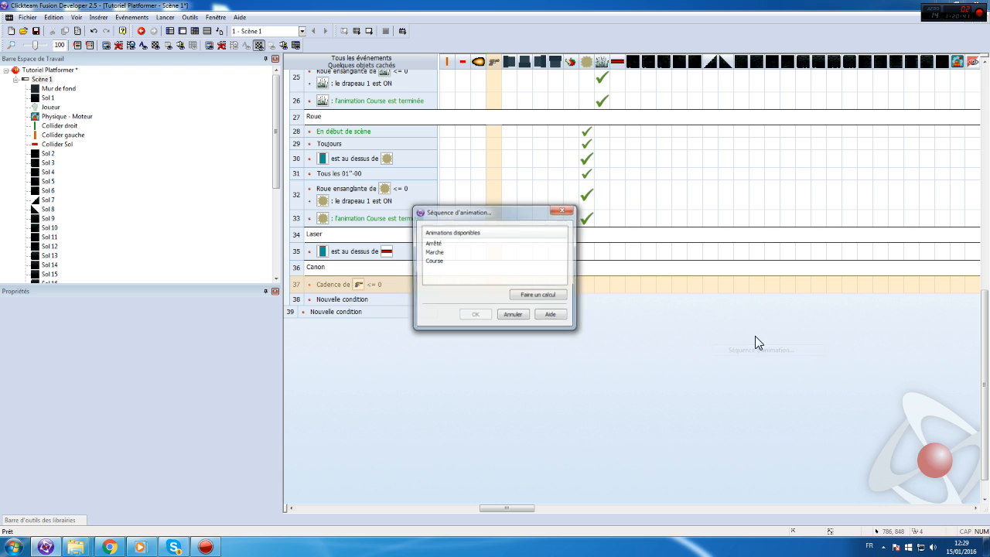
double_click(434, 253)
- Add a second modifiable value named Temps avant tir to all four cannons in the scene
left_click(50, 80)
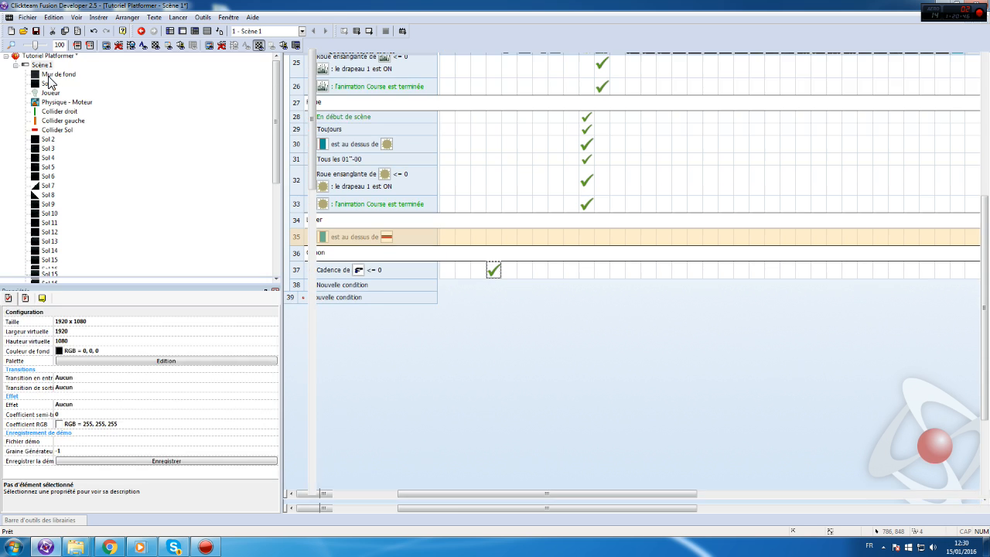
left_click_drag(353, 75, 395, 219)
left_click(76, 307)
left_click(94, 344)
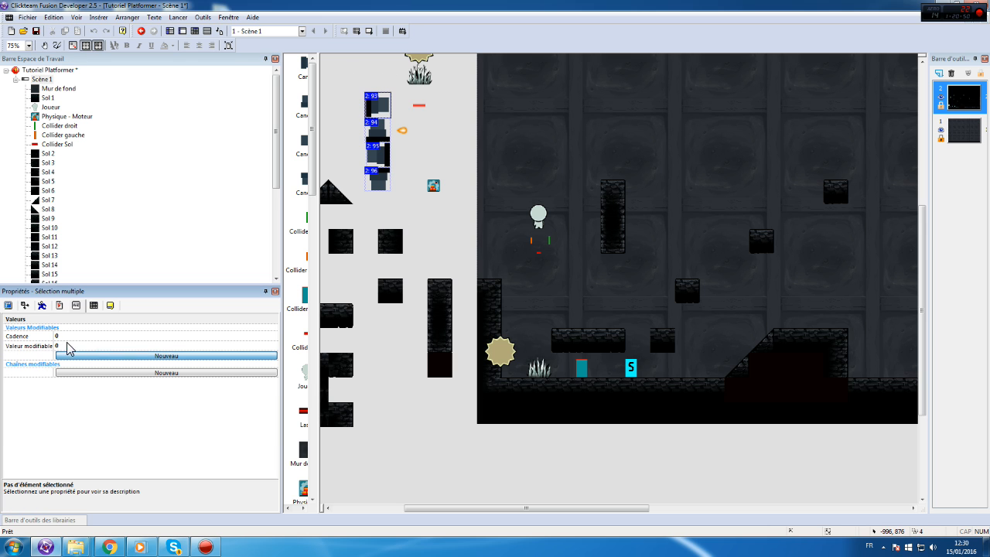
left_click(40, 345)
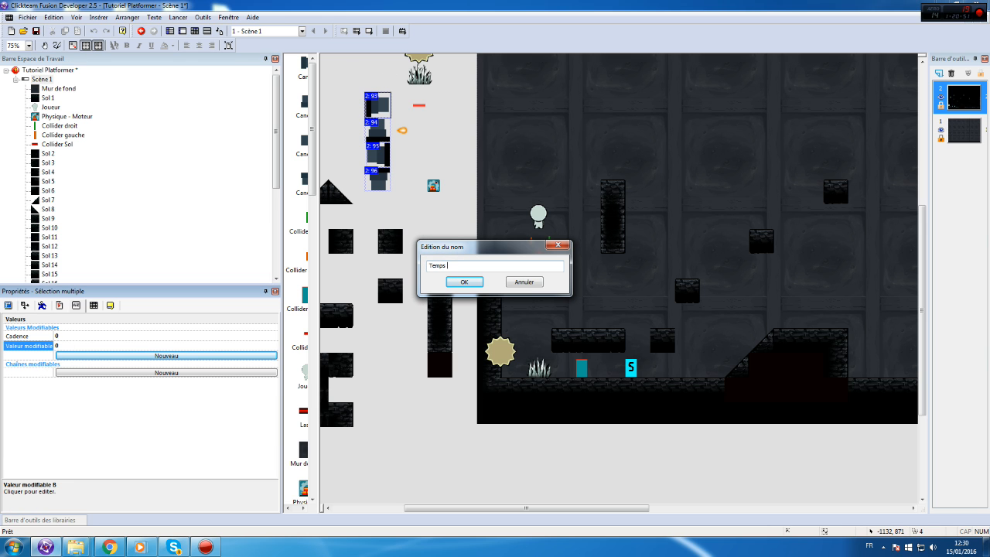
key("Return")
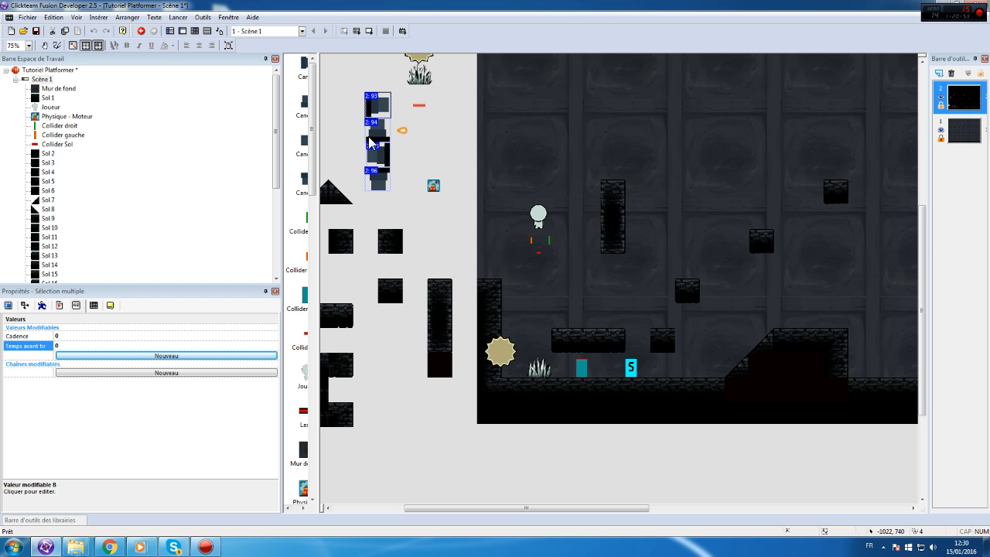
- In the Cadence event, add an action setting Groupe Armes' Temps avant tir value to 2
left_click(194, 31)
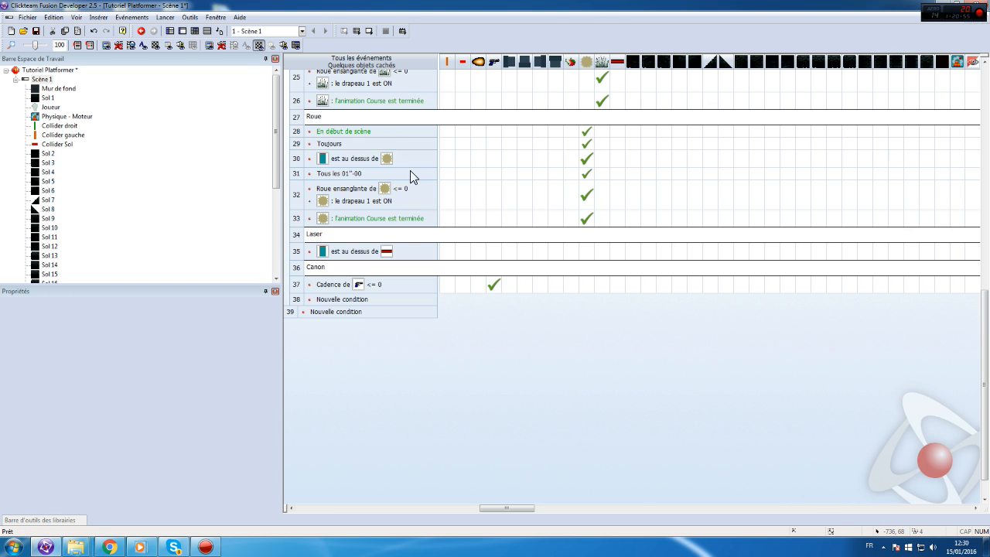
right_click(490, 280)
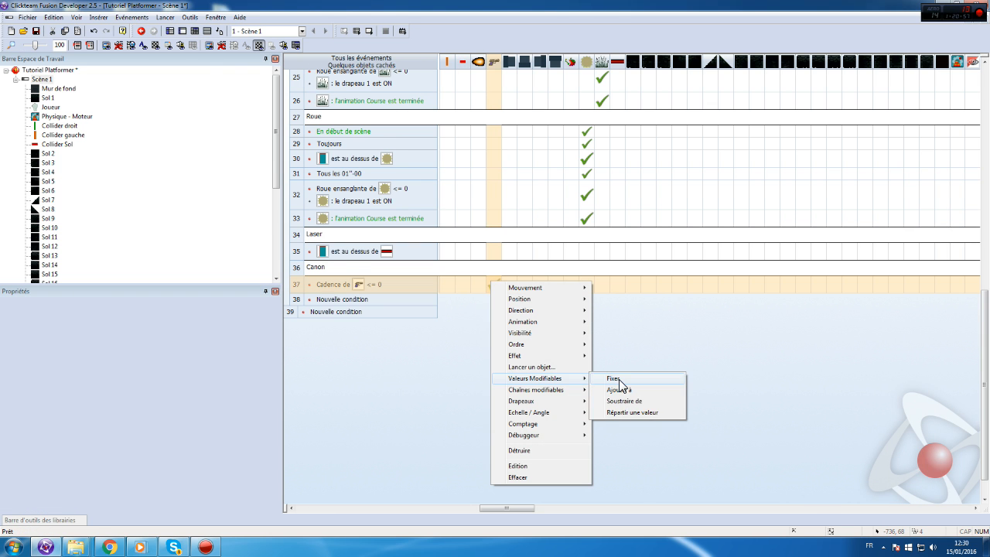
left_click(615, 379)
left_click(377, 192)
left_click(379, 204)
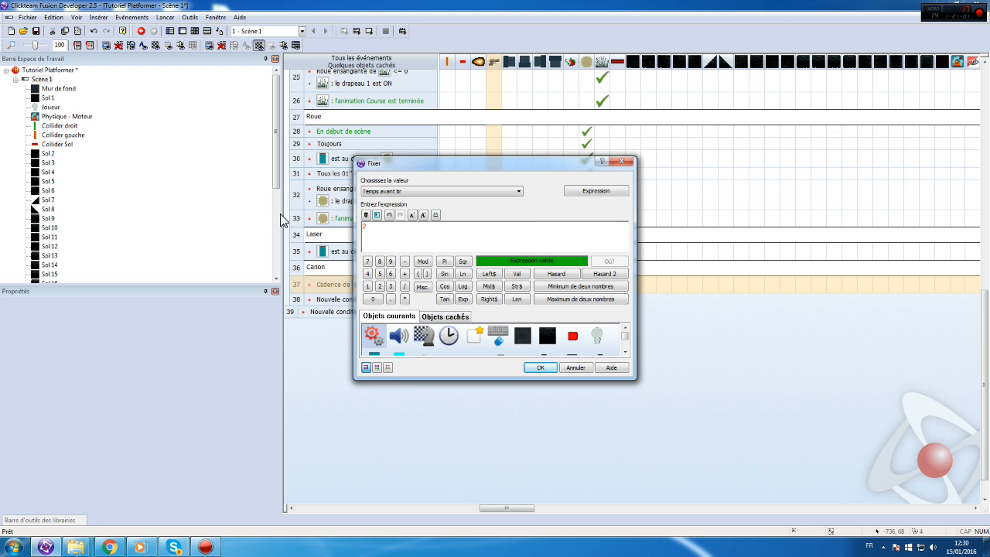
key("Return")
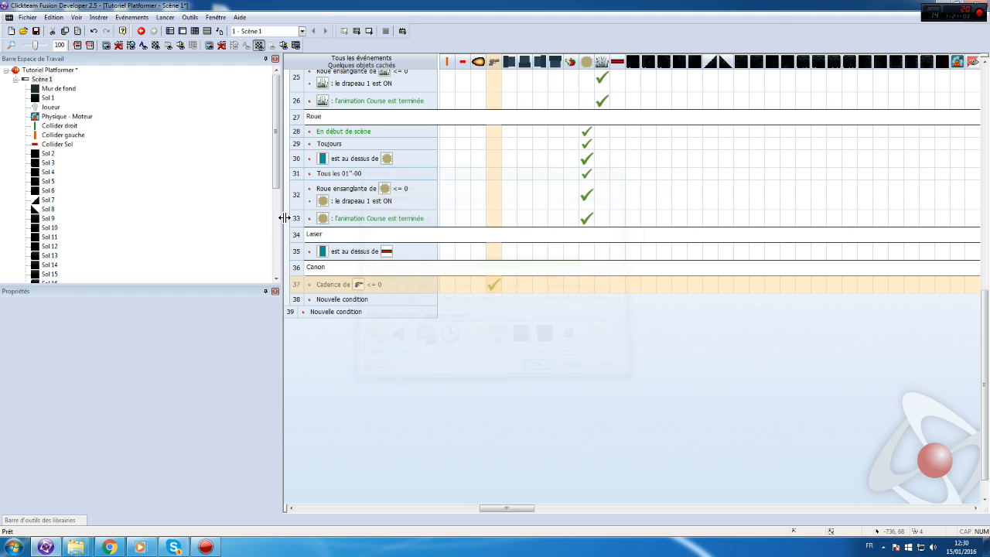
- Add an event under Canon testing whether Groupe Armes' Temps avant tir value is less than or equal to 0, based on the Cadence condition
double_click(358, 300)
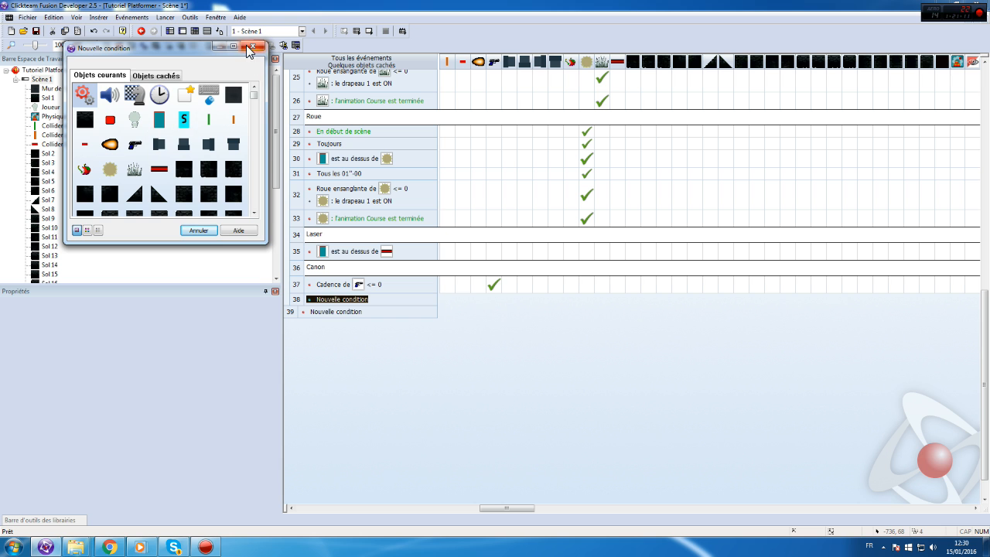
left_click(251, 47)
left_click_drag(329, 301, 331, 300)
right_click(344, 305)
left_click(370, 312)
left_click(391, 181)
left_click(380, 195)
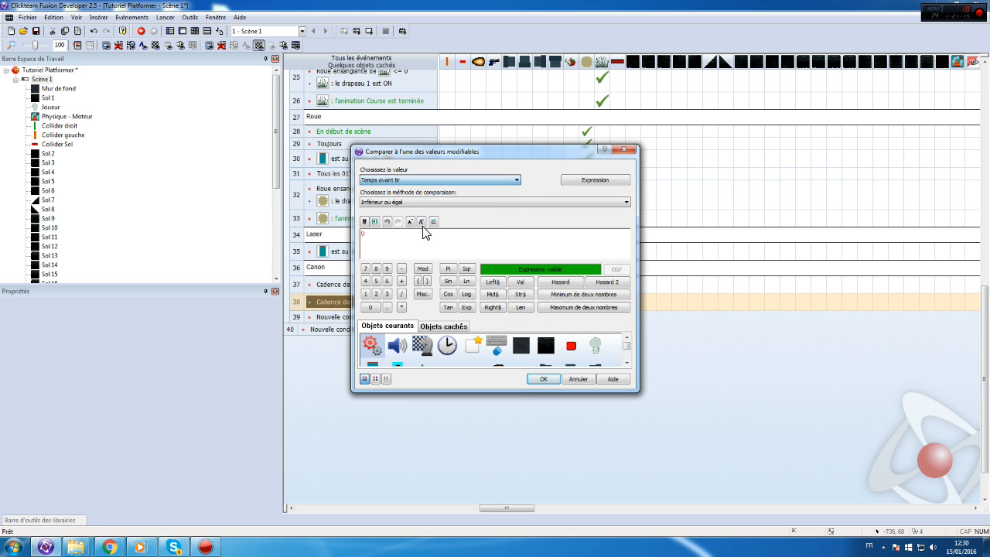
left_click(544, 379)
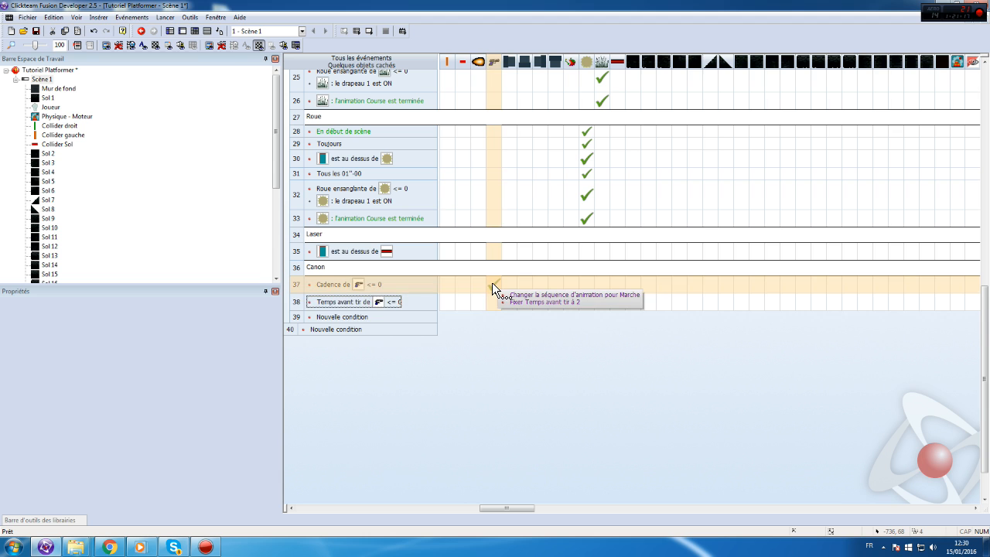
- Copy the Cadence event's Groupe Armes actions to the Temps avant tir event, keeping only the animation change, set to Course
mouse_move(493, 297)
left_mouse_down()
mouse_move(495, 316)
mouse_move(493, 302)
left_mouse_up()
right_click(494, 302)
mouse_move(541, 488)
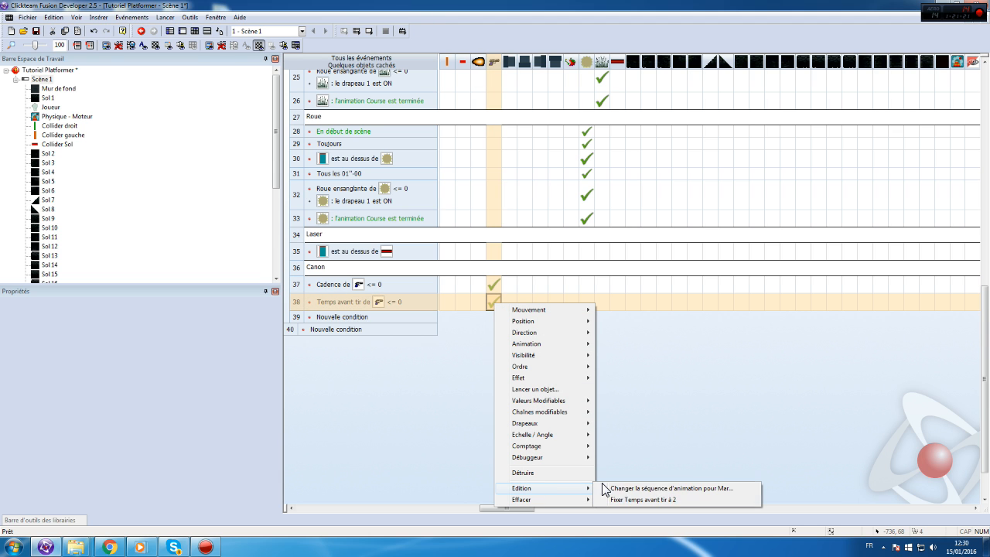
left_click(663, 489)
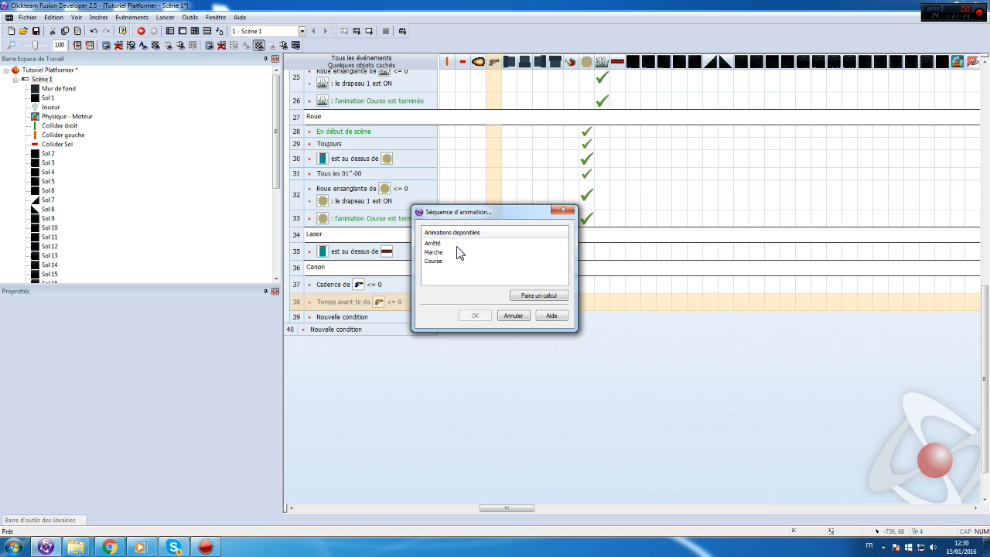
double_click(434, 261)
right_click(492, 297)
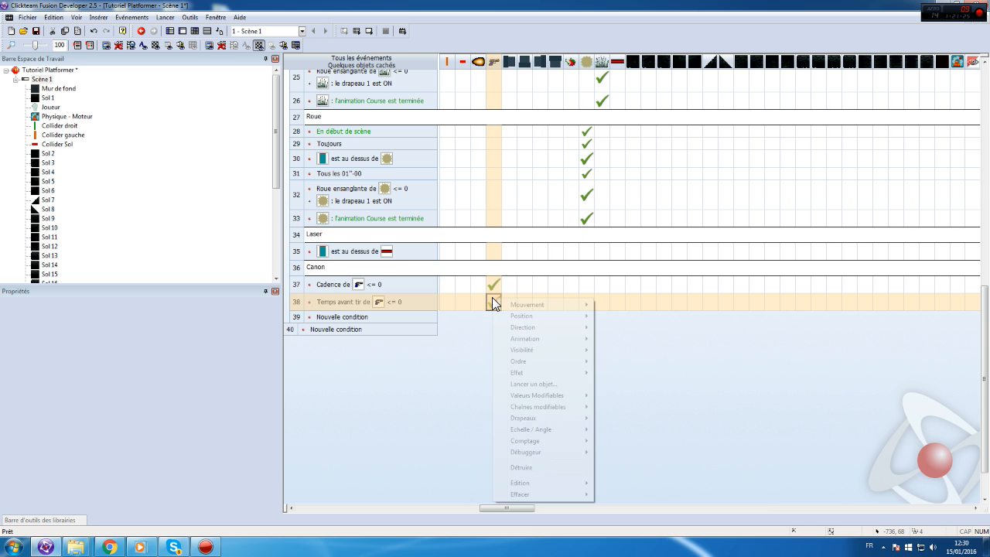
left_click(636, 508)
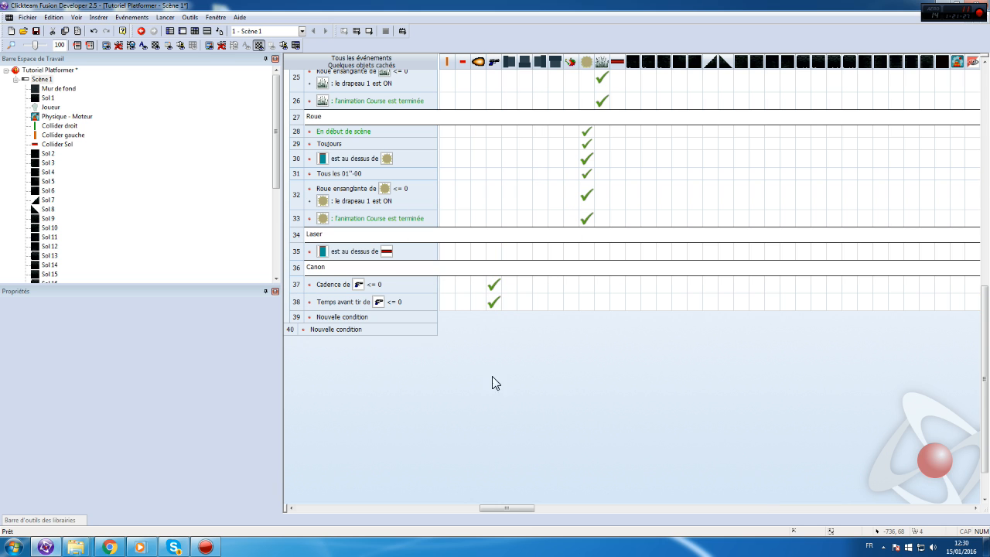
- Add a timer event under Canon that runs every 1 second
left_click(348, 319)
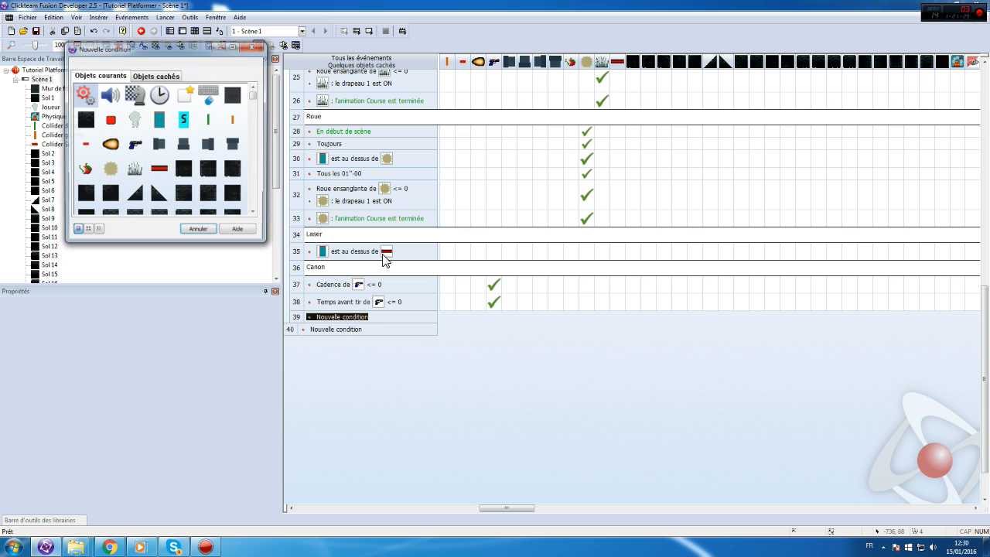
left_click(158, 95)
left_click(180, 106)
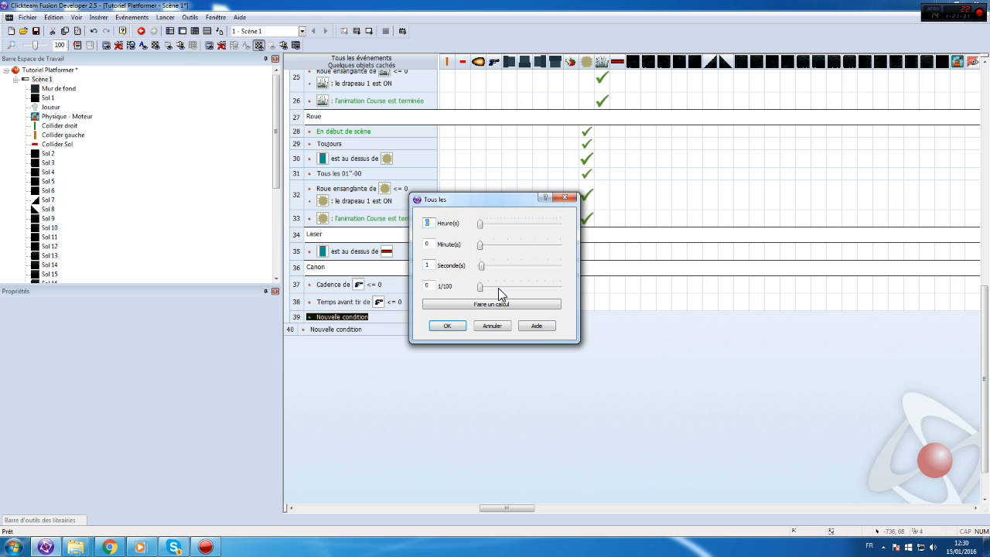
left_click(448, 325)
- In the every-second Canon event, subtract 1 from both the Cadence and Temps avant tir values of Groupe Armes
left_click(493, 317)
mouse_move(573, 416)
left_click(632, 441)
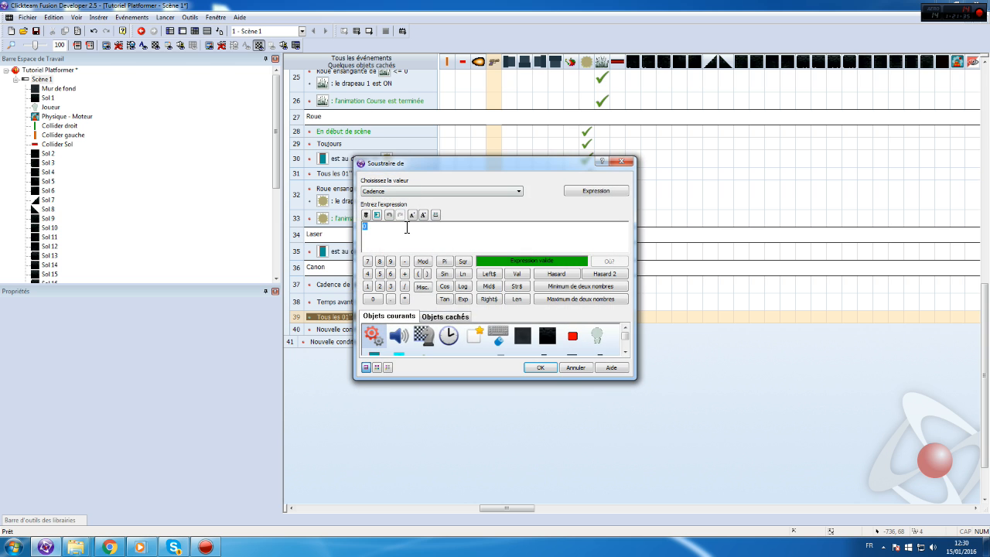
key("Return")
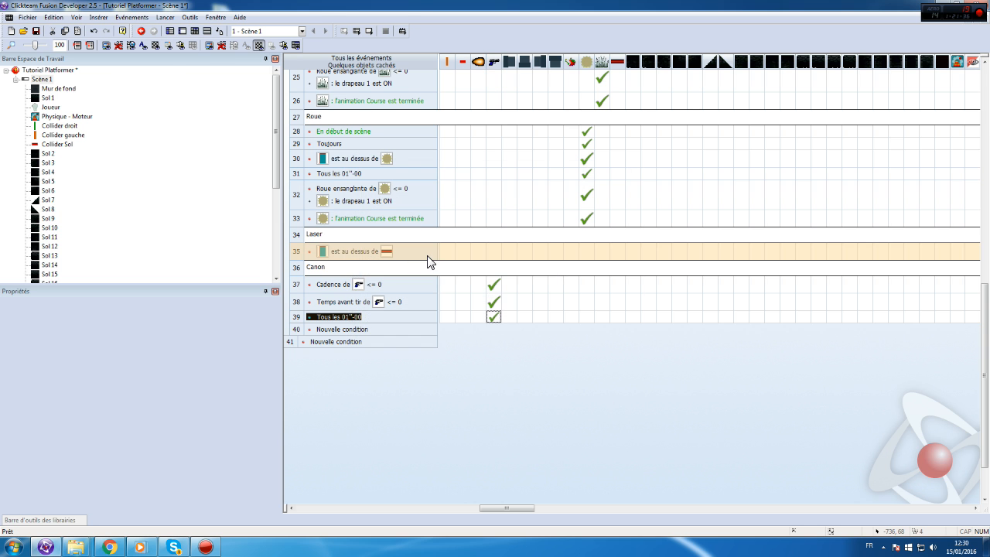
left_click(493, 317)
mouse_move(572, 418)
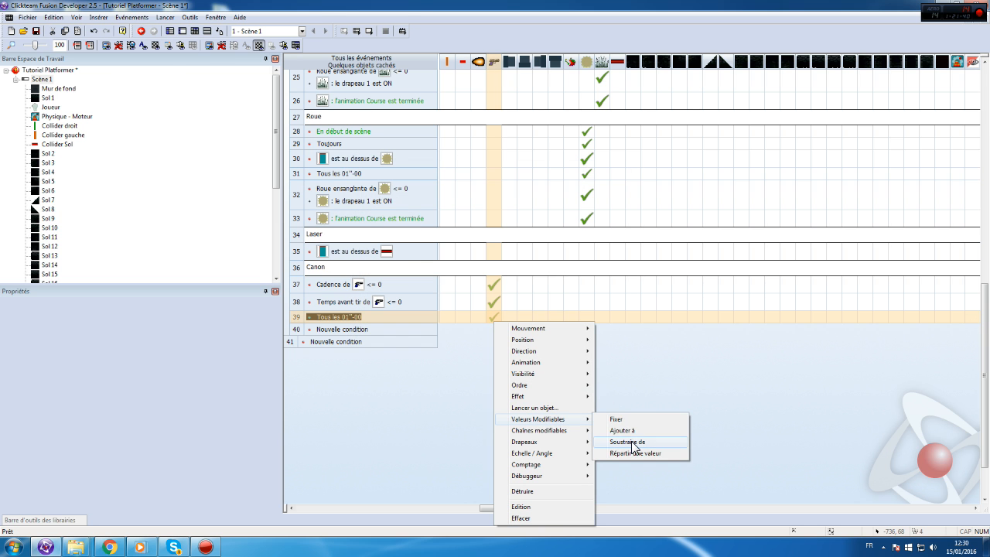
left_click(634, 444)
left_click(411, 193)
left_click(392, 208)
left_click_drag(413, 229, 290, 234)
type("1")
key("Return")
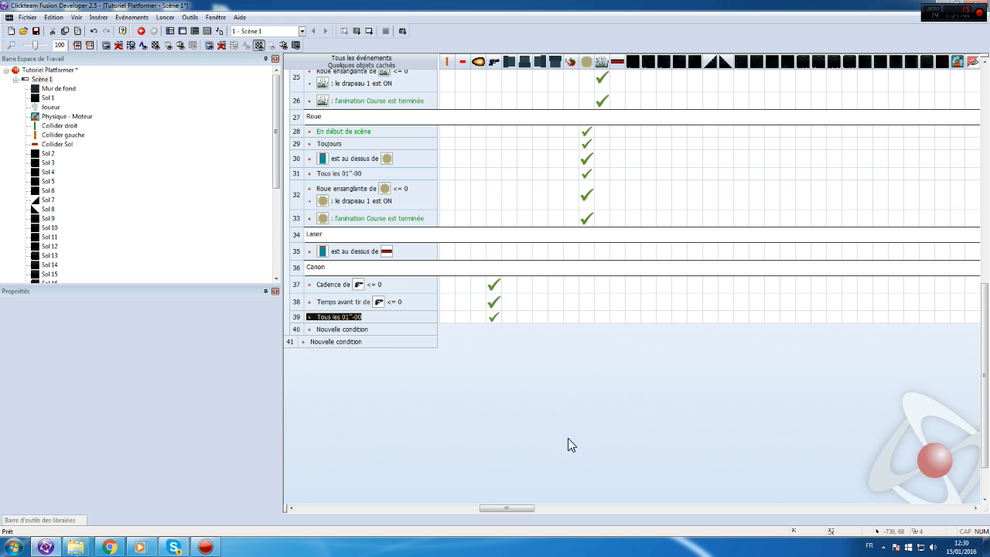
- Insert a start-of-scene event (En début de scène) directly under the Canon comment, above the Cadence event
left_click_drag(519, 509, 302, 483)
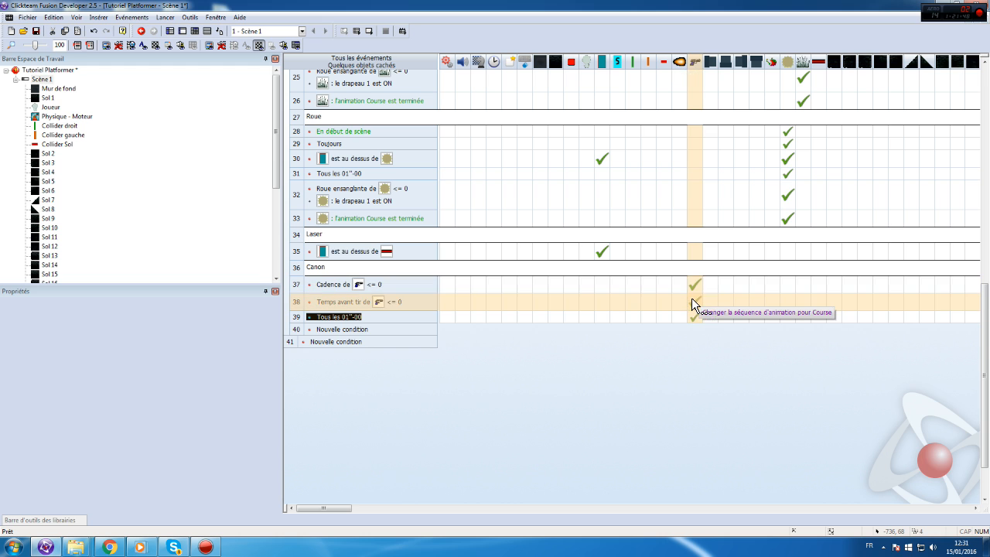
left_click(357, 328)
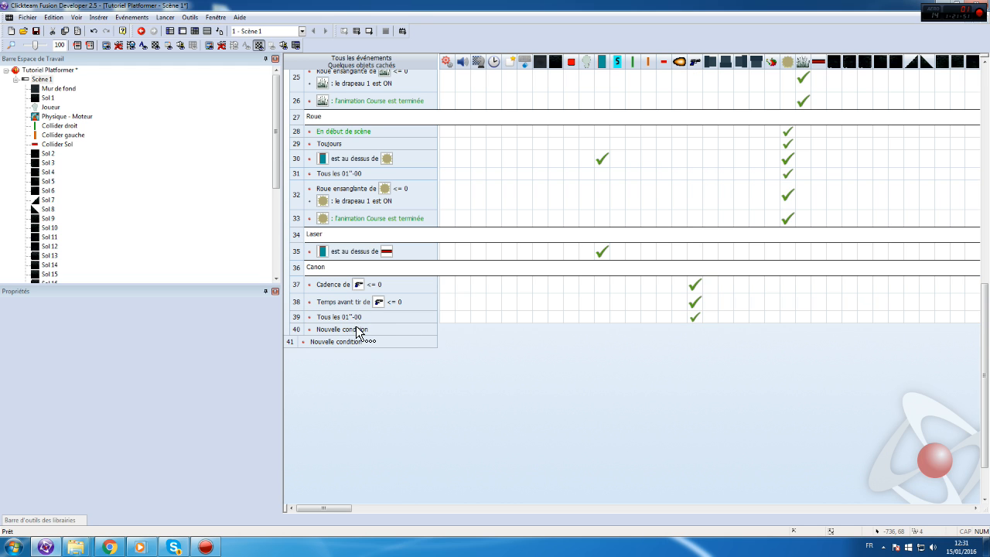
right_click(294, 284)
mouse_move(356, 313)
left_click(543, 325)
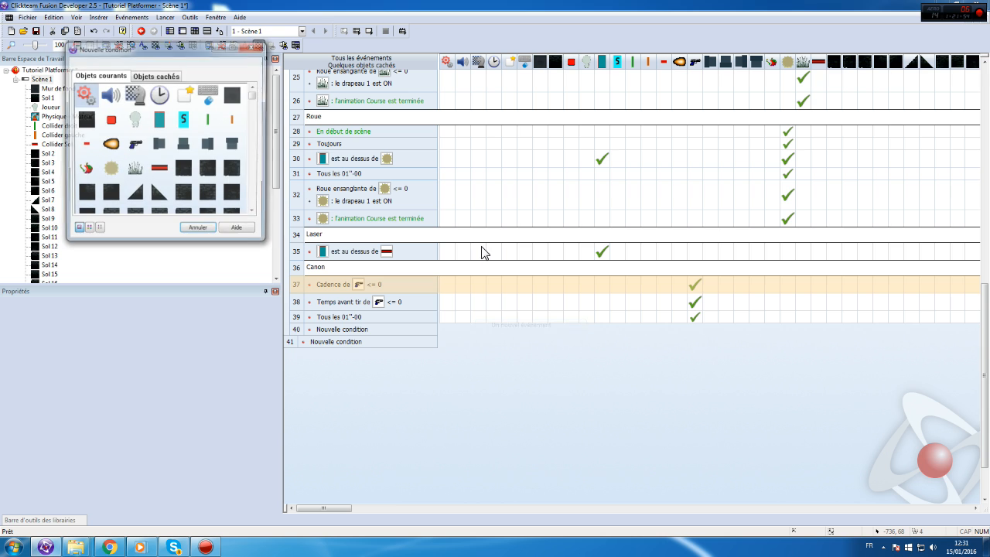
left_click(137, 92)
left_click(165, 95)
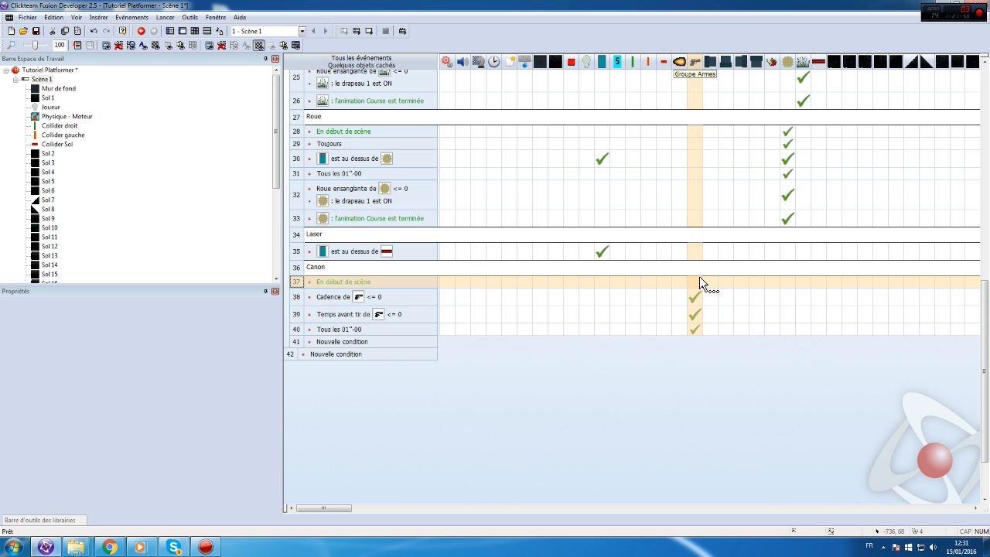
- In the Temps avant tir event, add an action setting Groupe Armes' Cadence value
right_click(692, 317)
mouse_move(769, 416)
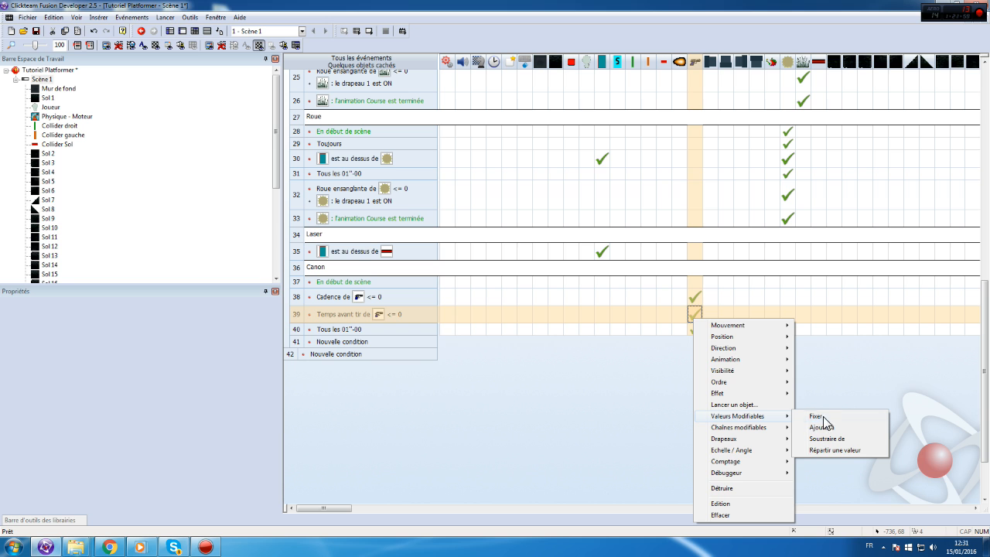
left_click(827, 416)
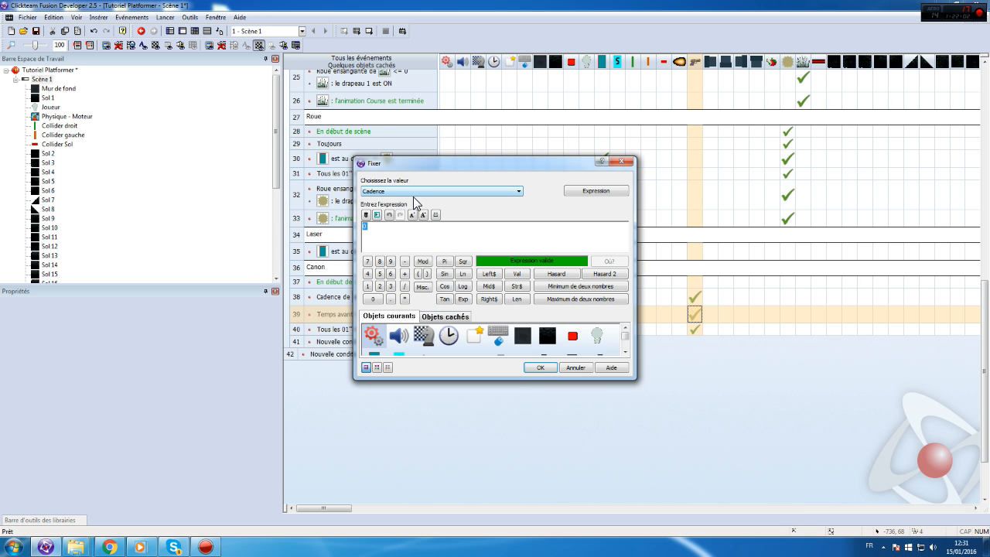
key("Return")
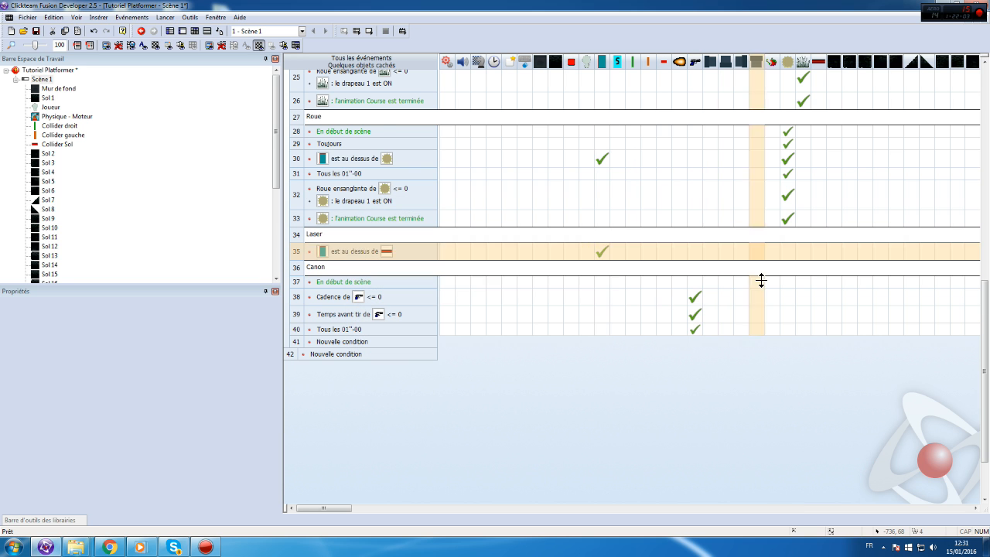
- In the Canon start-of-scene event, set Groupe Armes' Cadence value to random(10)
mouse_move(695, 310)
left_click(695, 282)
mouse_move(754, 377)
left_click(810, 378)
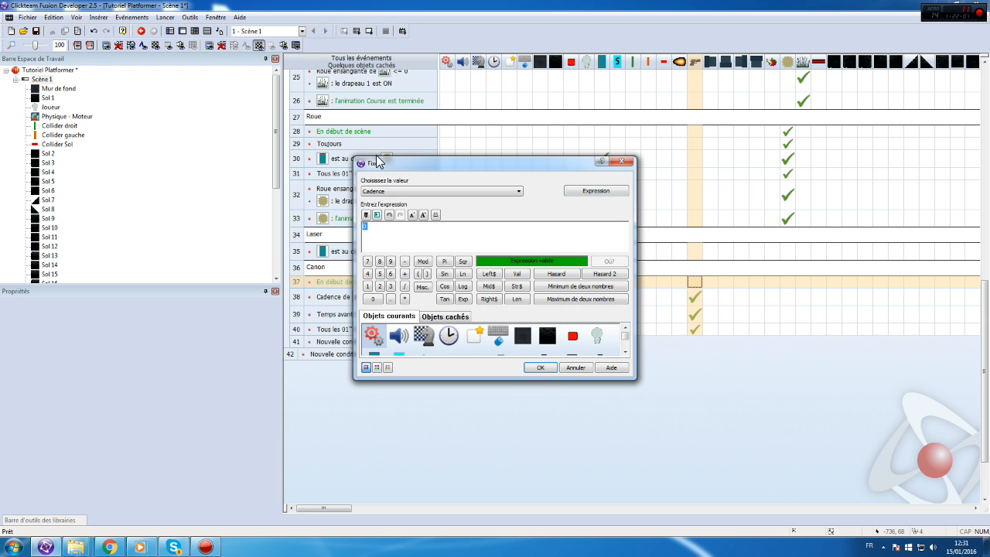
type("(")
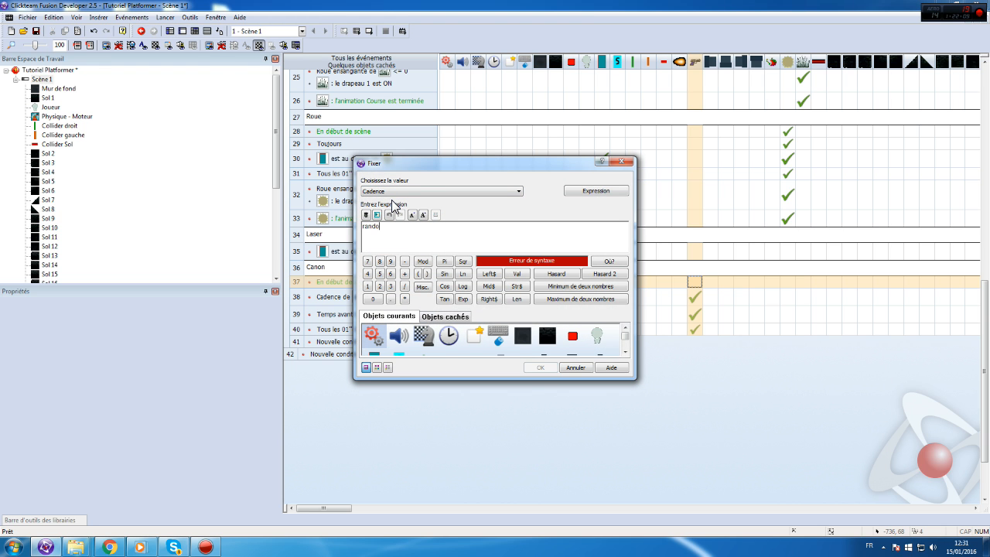
type("andom(10)")
key("Return")
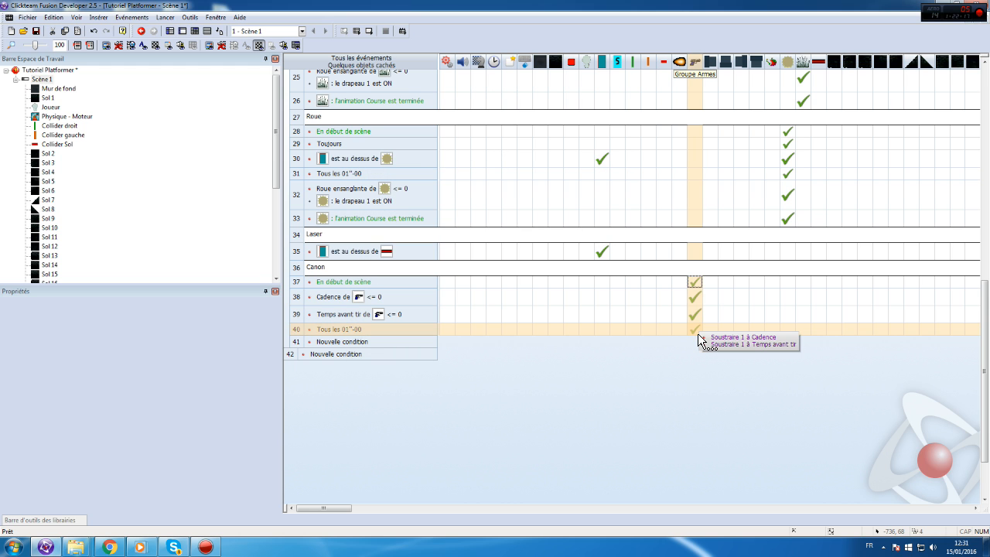
- In the Temps avant tir event, create a Projectile at 0,0 relative to the action point of Groupe Armes
left_click(512, 312)
left_click(551, 315)
left_click_drag(548, 234, 547, 313)
double_click(491, 304)
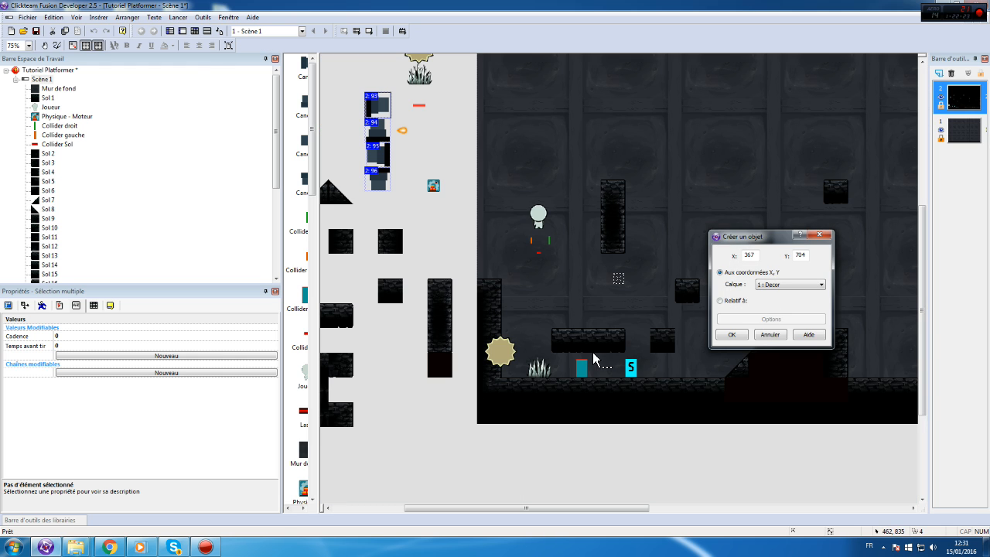
left_click(402, 131)
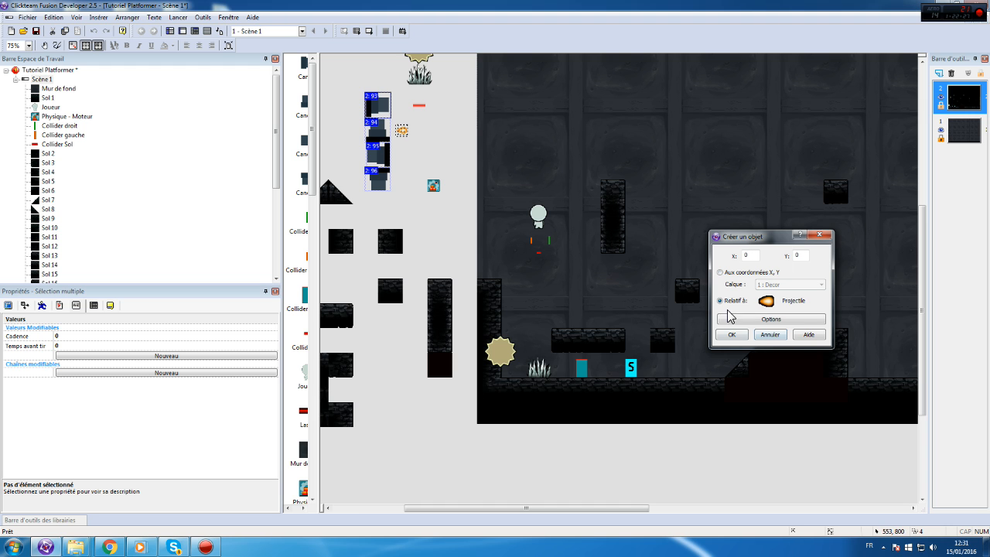
left_click(725, 273)
left_click(736, 304)
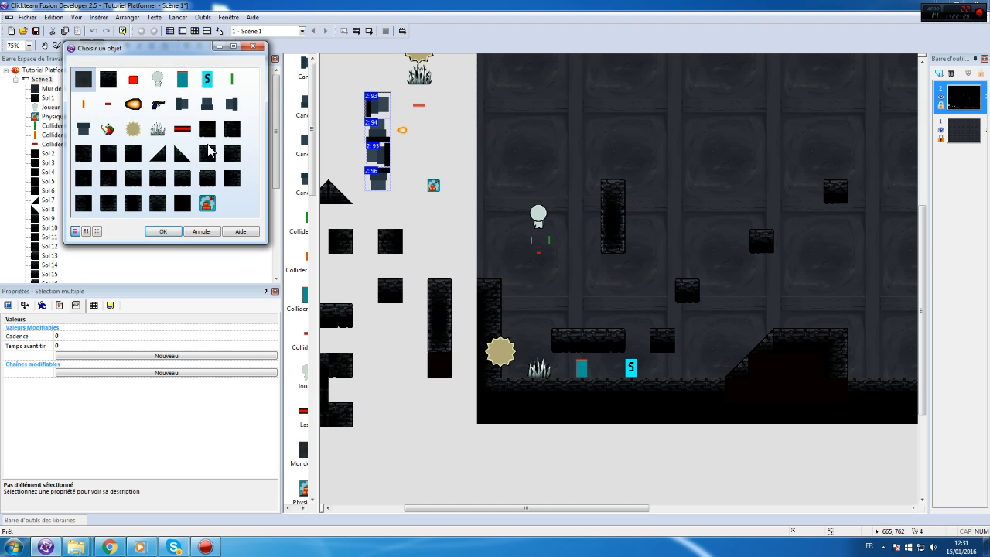
double_click(158, 104)
left_click(766, 318)
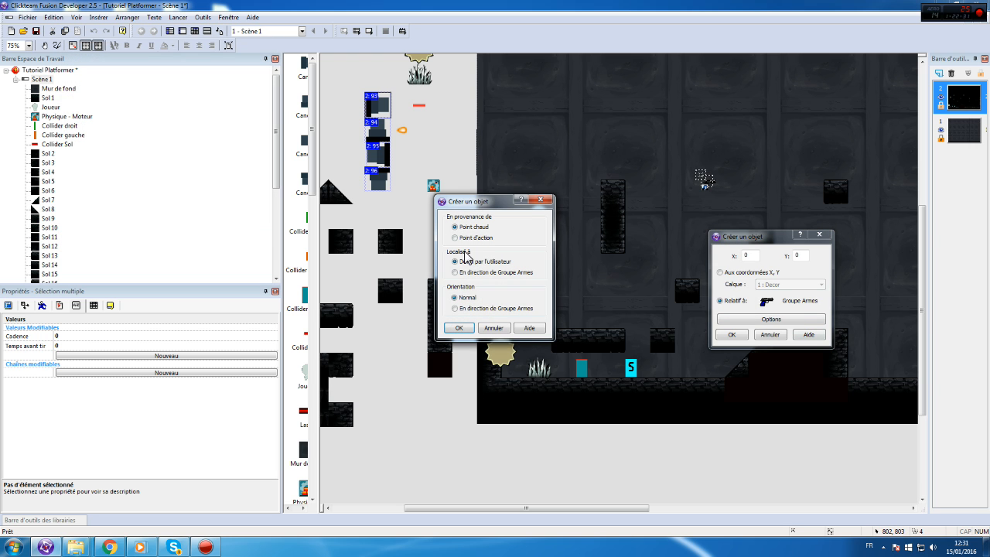
left_click(455, 328)
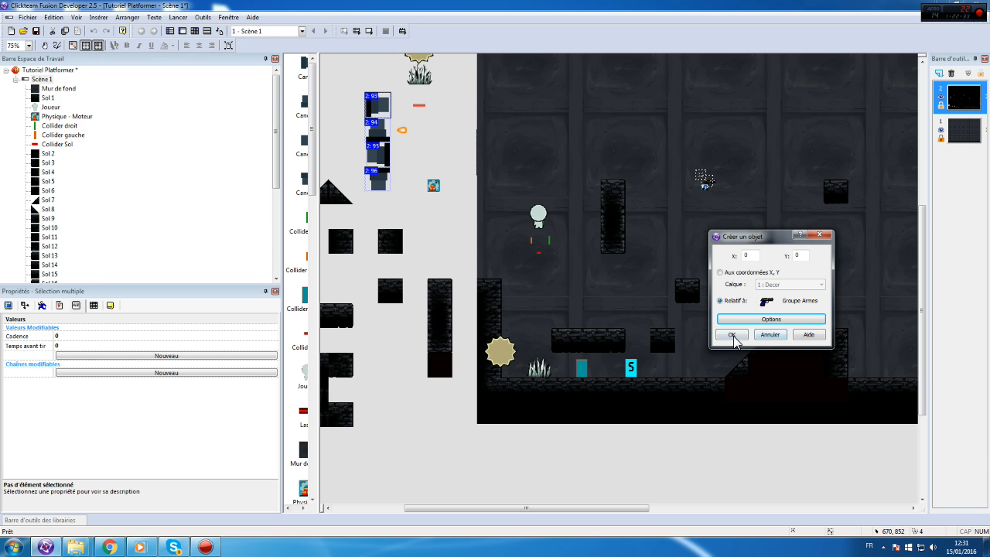
left_click(732, 334)
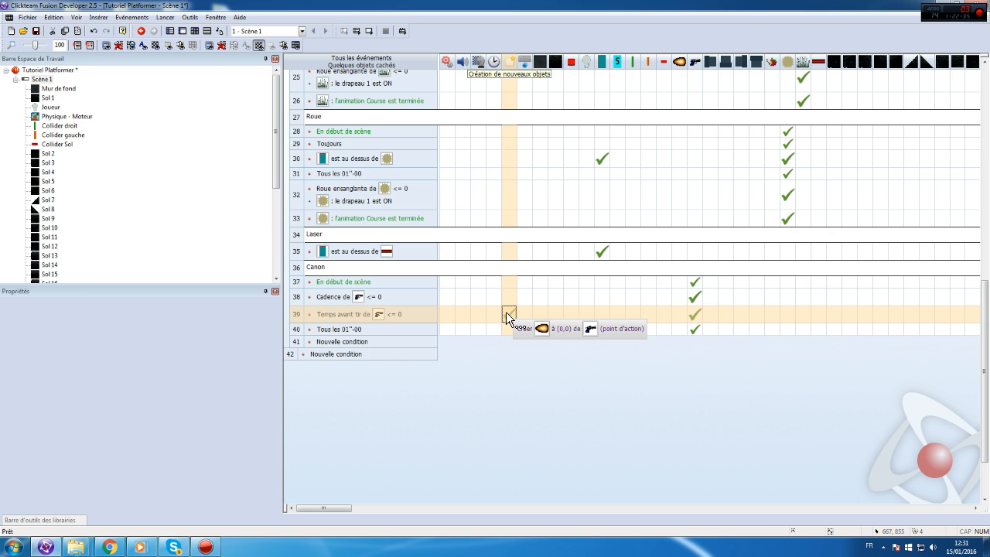
- In the Temps avant tir event, add an action placing the Projectile behind Groupe Armes
left_click_drag(334, 509, 428, 507)
right_click(540, 311)
mouse_move(612, 376)
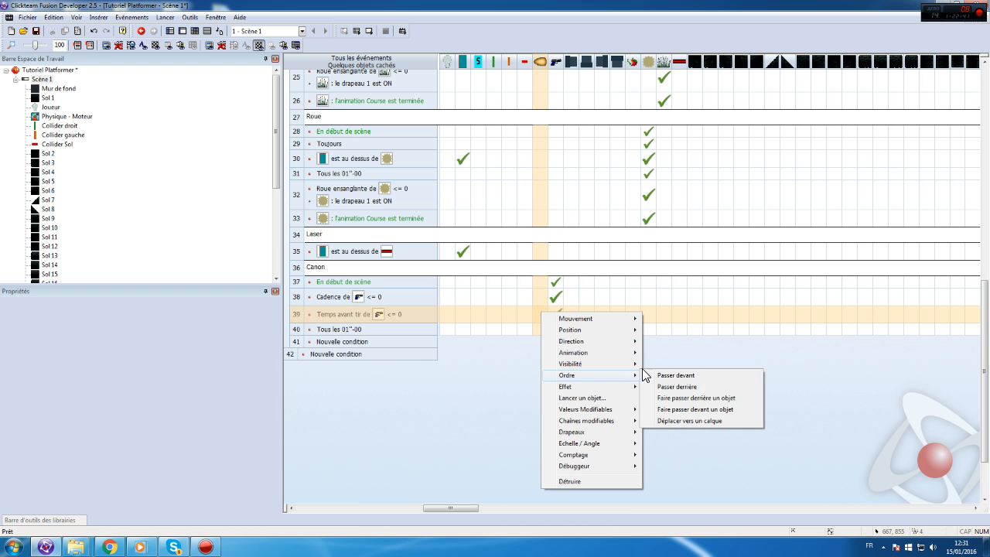
left_click(717, 398)
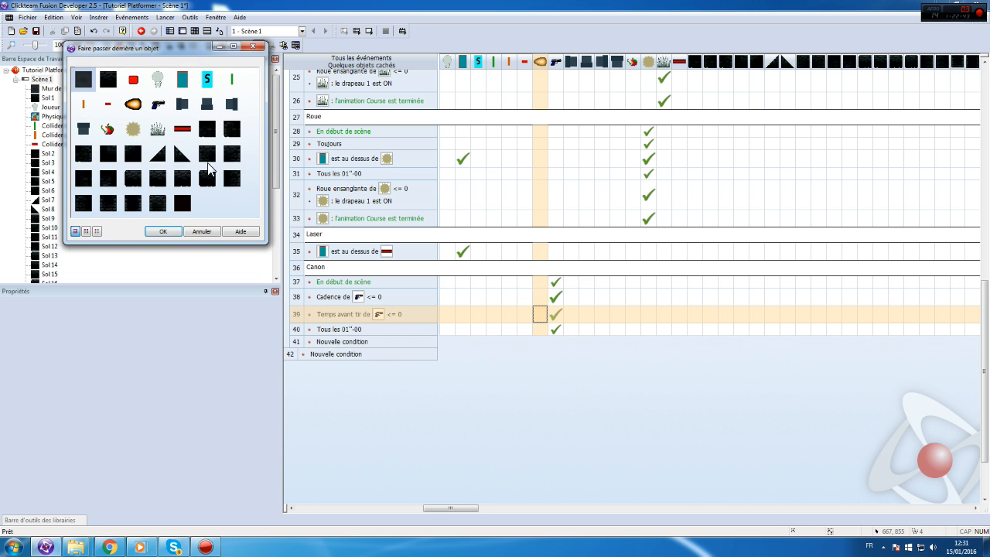
double_click(160, 103)
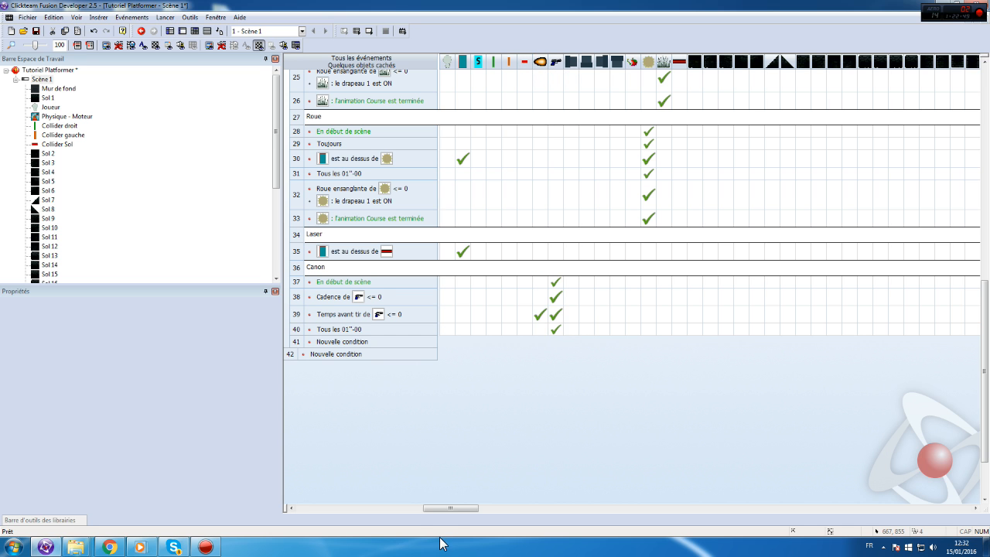
- Return to the Scène 1 layout and place the topmost spare Canon against the level's left wall, above the saw wheel
left_click_drag(453, 508, 289, 474)
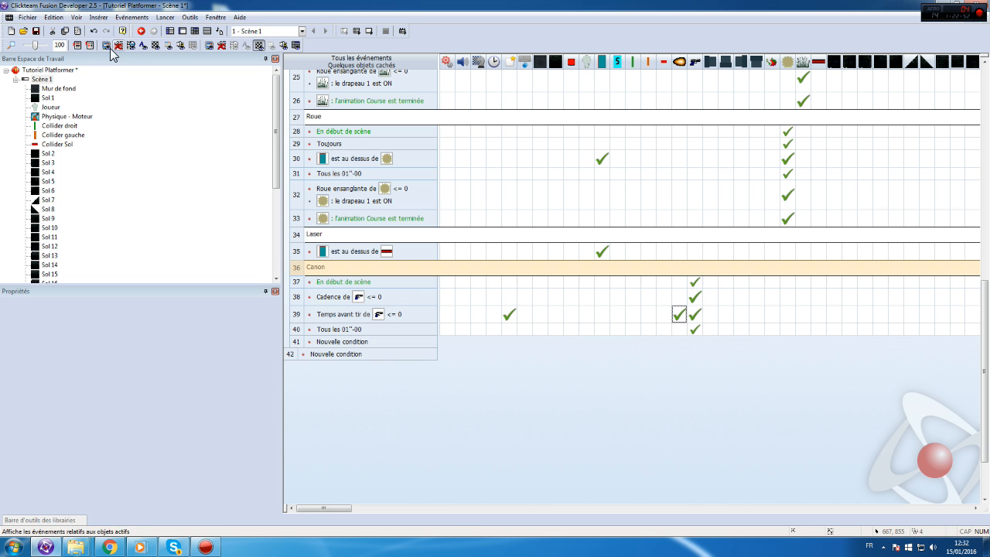
double_click(47, 80)
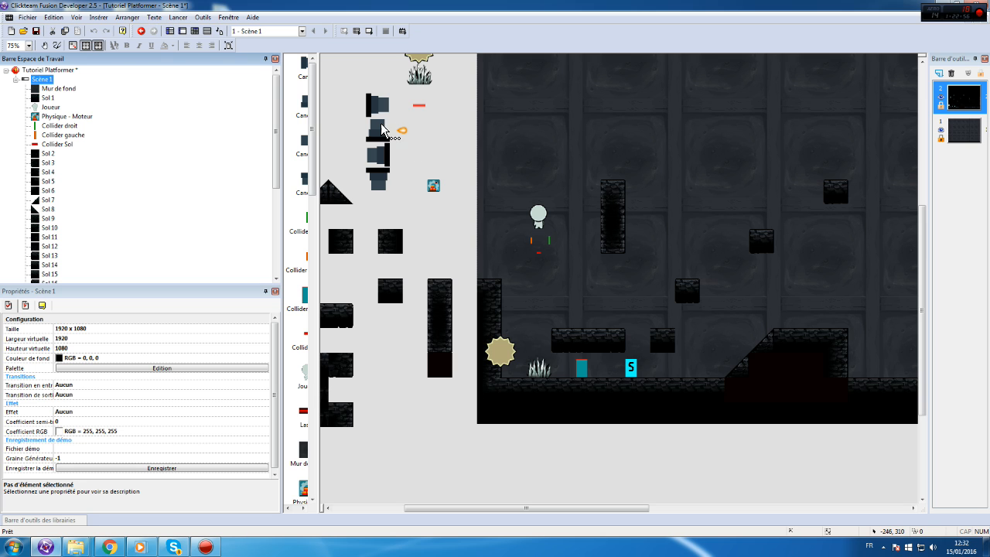
left_click_drag(380, 111, 516, 293)
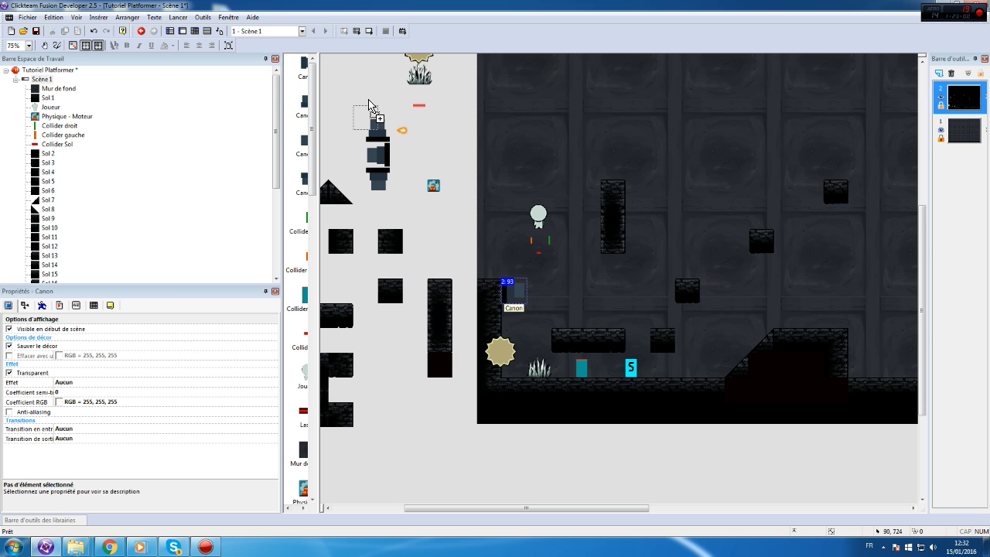
- Place a duplicate of the level's Canon among the spares outside the playfield and line up the four spare cannons in a column
left_click(370, 98)
left_click_drag(377, 130, 365, 116)
left_click_drag(378, 159, 339, 146)
left_click_drag(379, 180, 366, 144)
left_click(399, 158)
left_click(516, 293)
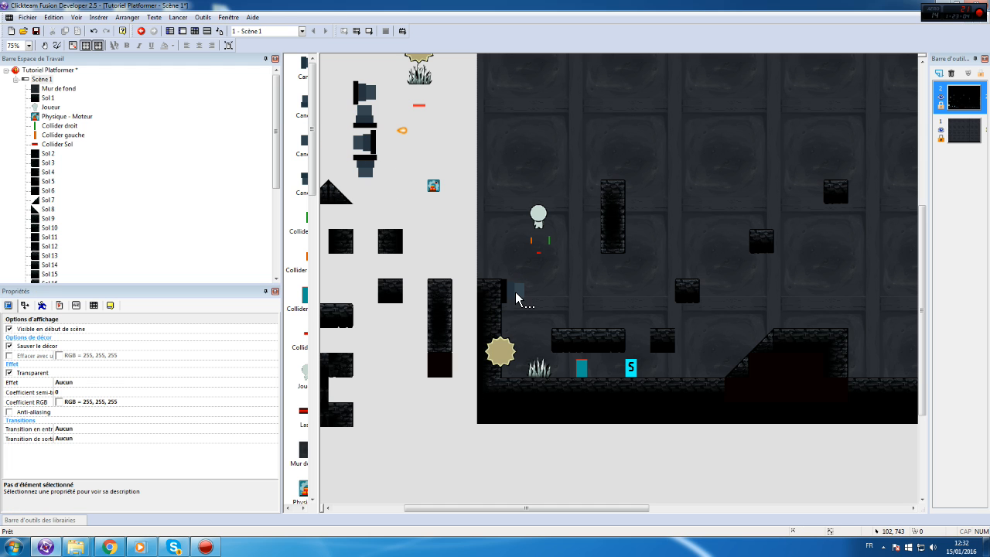
- In the event editor, add a new event to the Canon group with the condition that Projectile's flag 1 is OFF
left_click(195, 31)
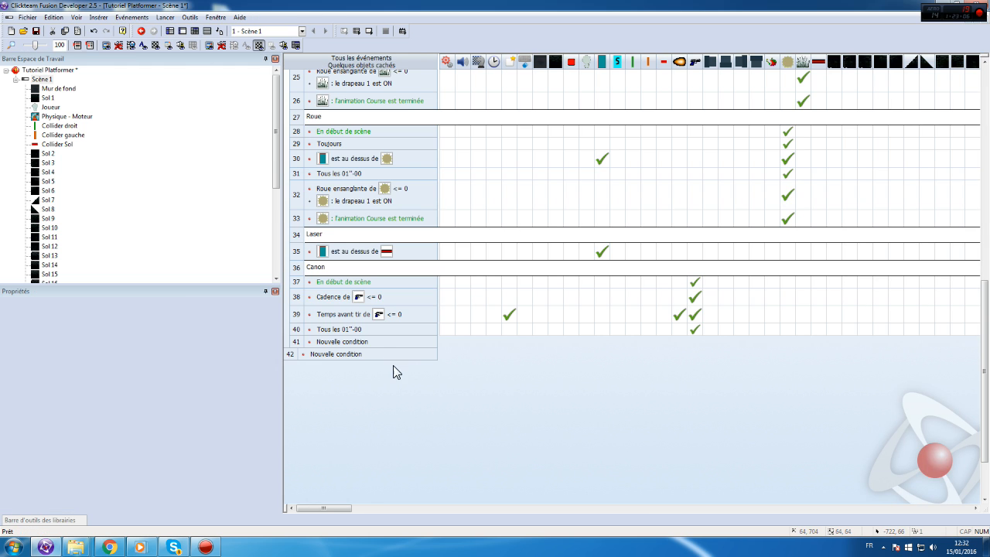
double_click(340, 342)
scroll(166, 172, "down", 3)
scroll(166, 172, "up", 3)
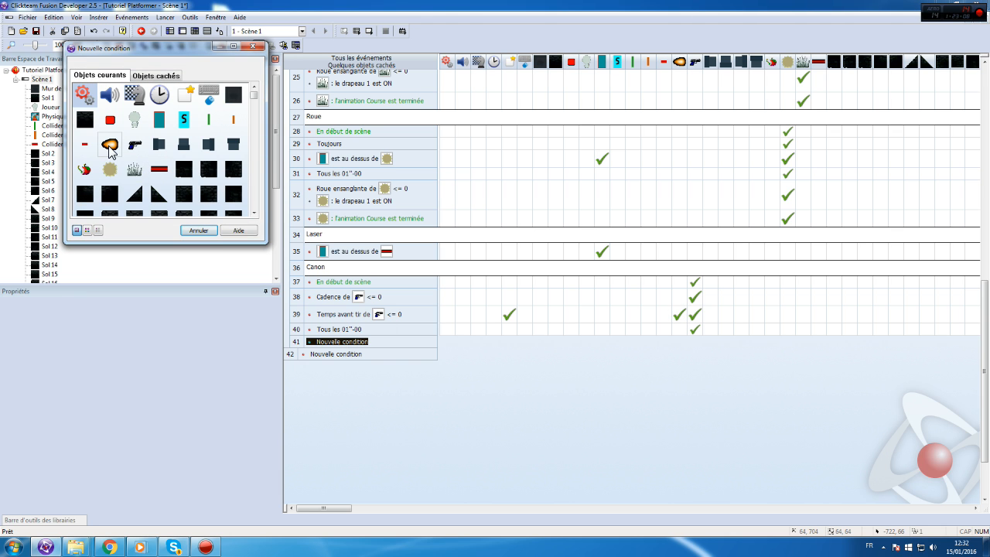
left_click(110, 147)
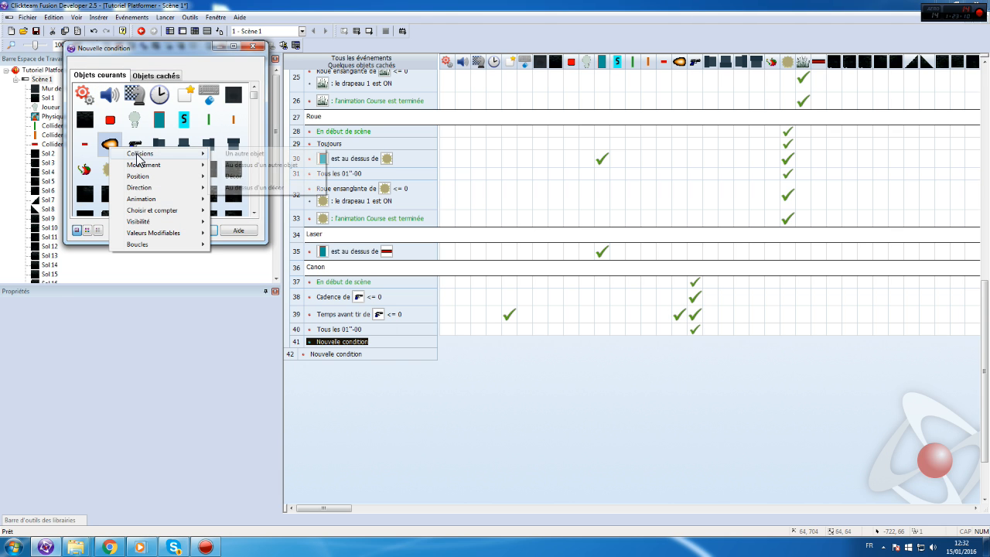
mouse_move(186, 233)
mouse_move(347, 267)
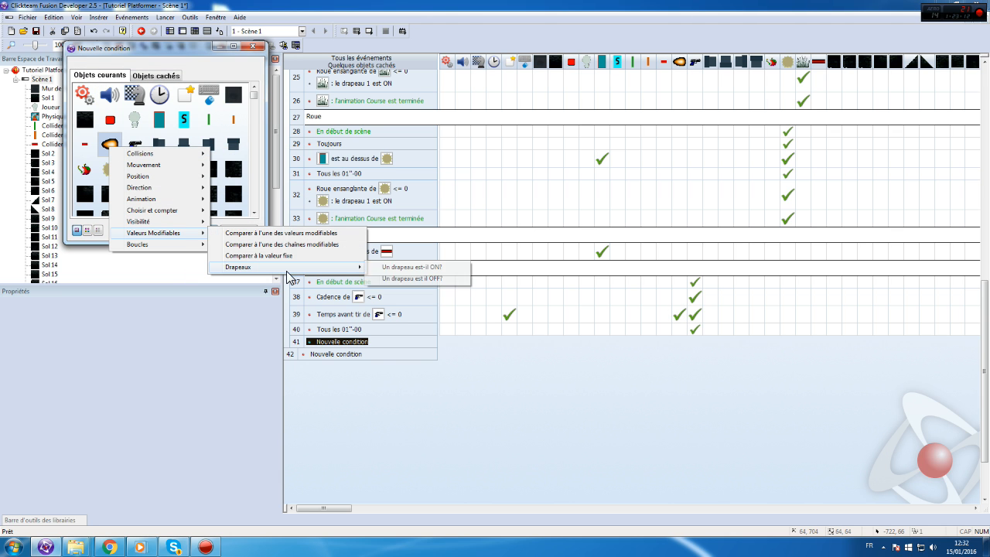
left_click(427, 281)
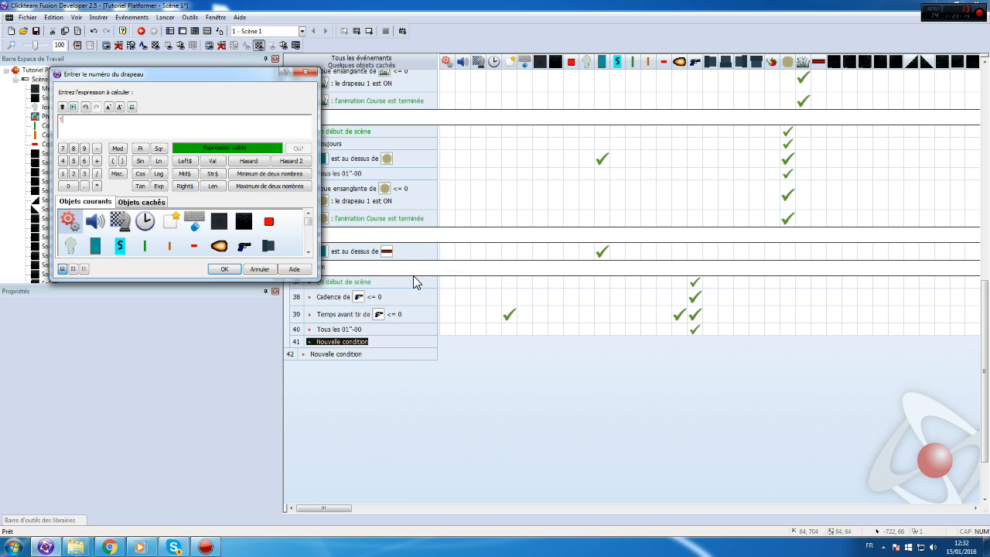
key("Return")
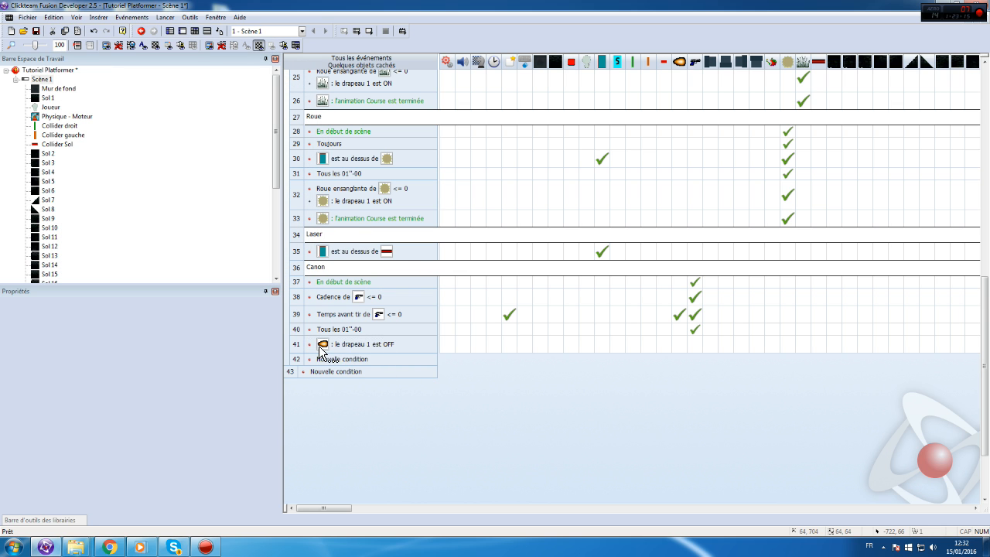
- Insert a second condition in the Projectile flag event testing that Projectile is over Groupe Armes
right_click(321, 351)
left_click(329, 378)
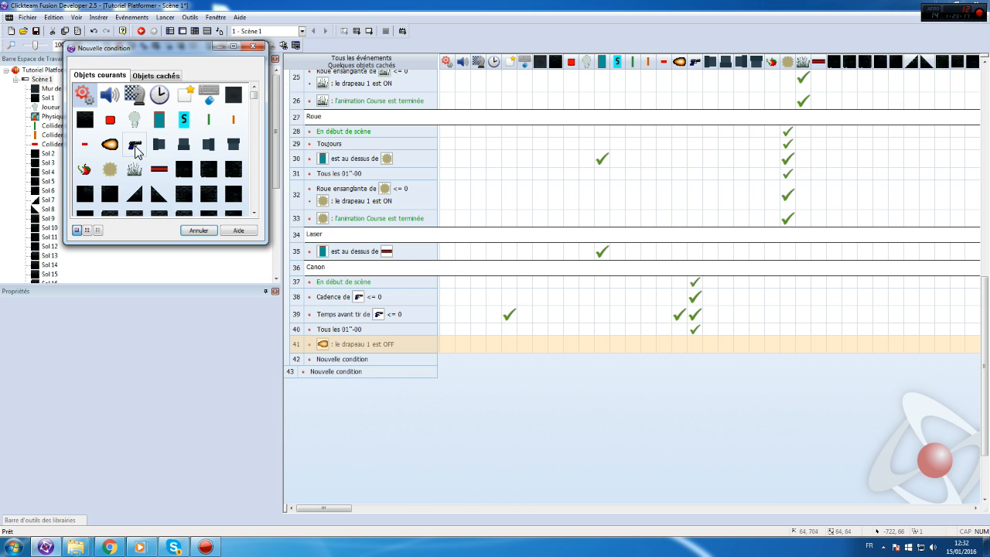
left_click(110, 143)
mouse_move(199, 227)
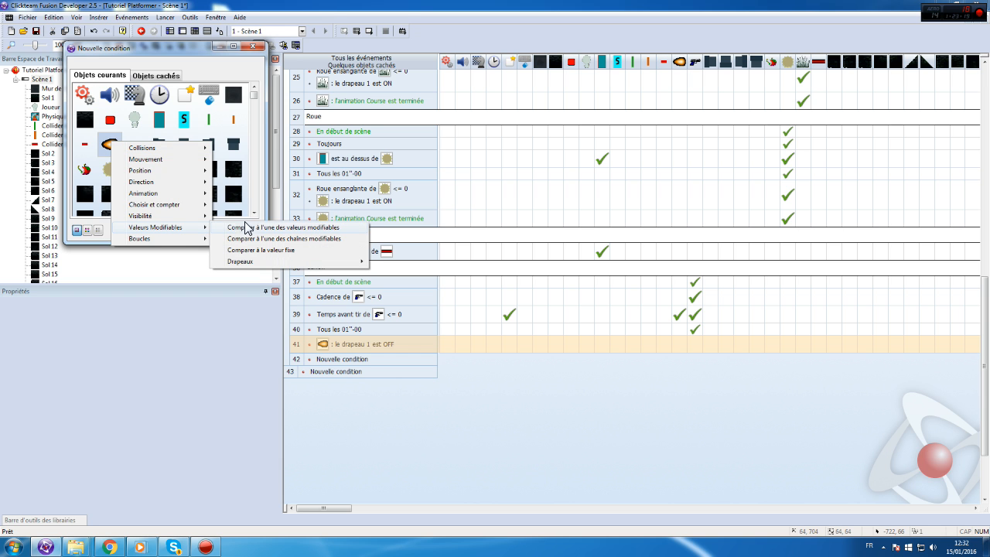
mouse_move(181, 148)
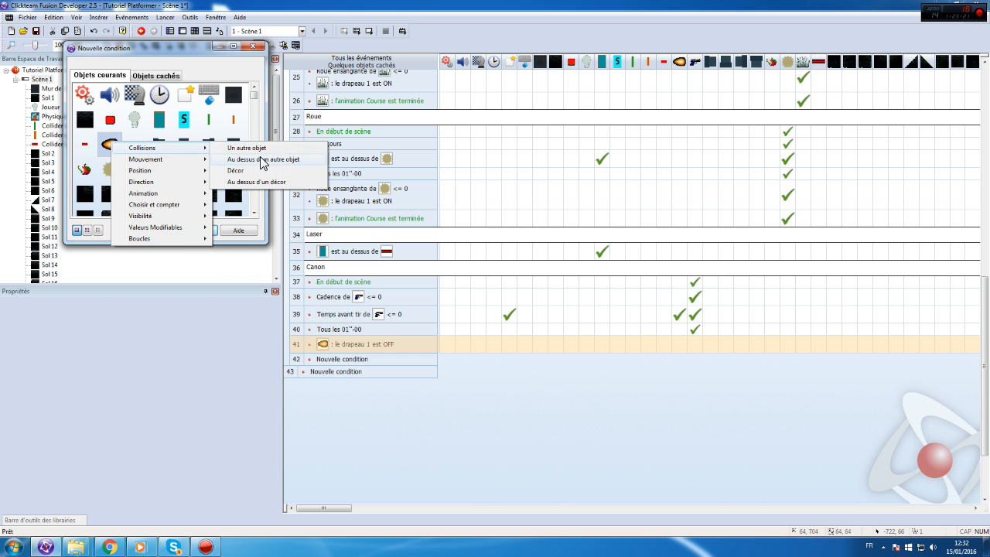
left_click(259, 159)
double_click(158, 105)
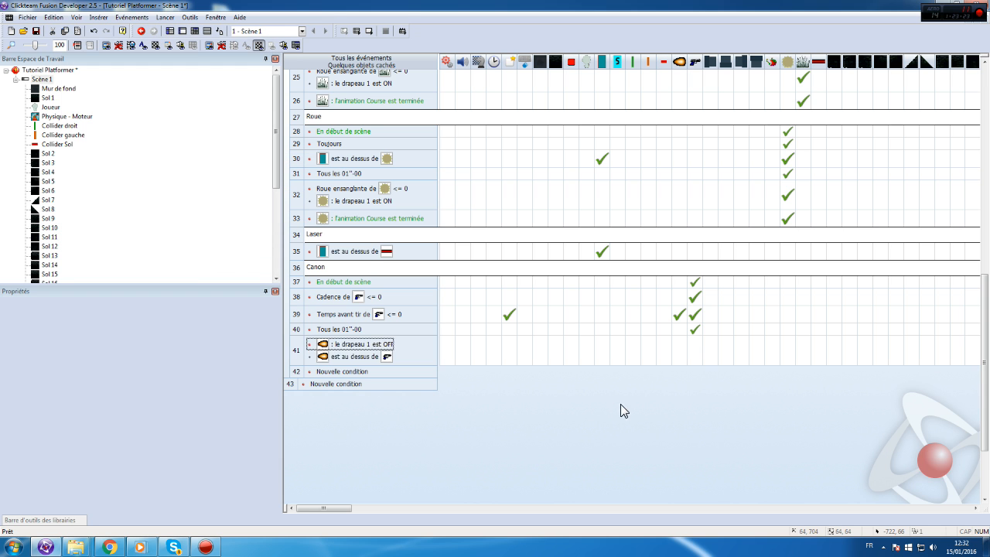
- In the Projectile flag event, set Projectile's direction to the expression Dir("Groupe Armes")
right_click(692, 349)
right_click(675, 353)
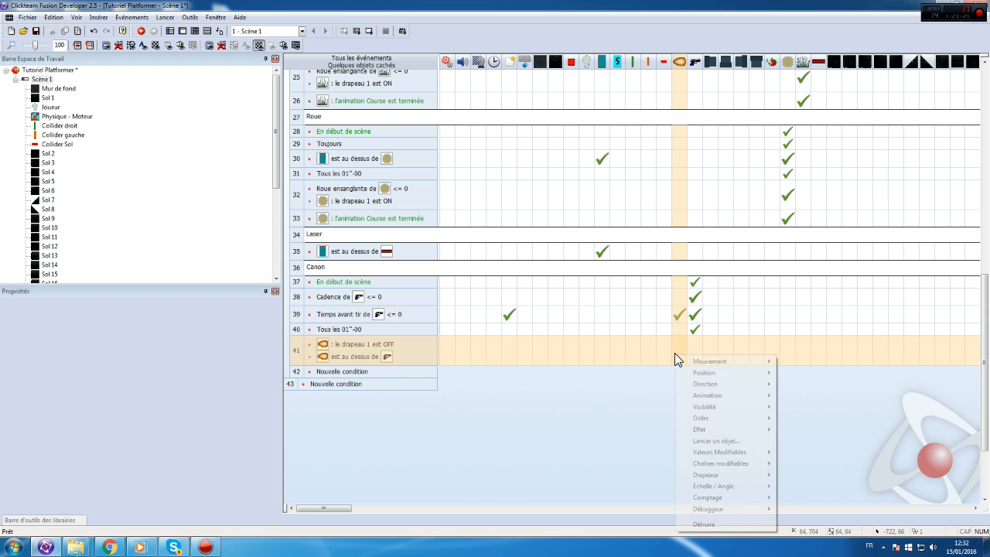
mouse_move(728, 383)
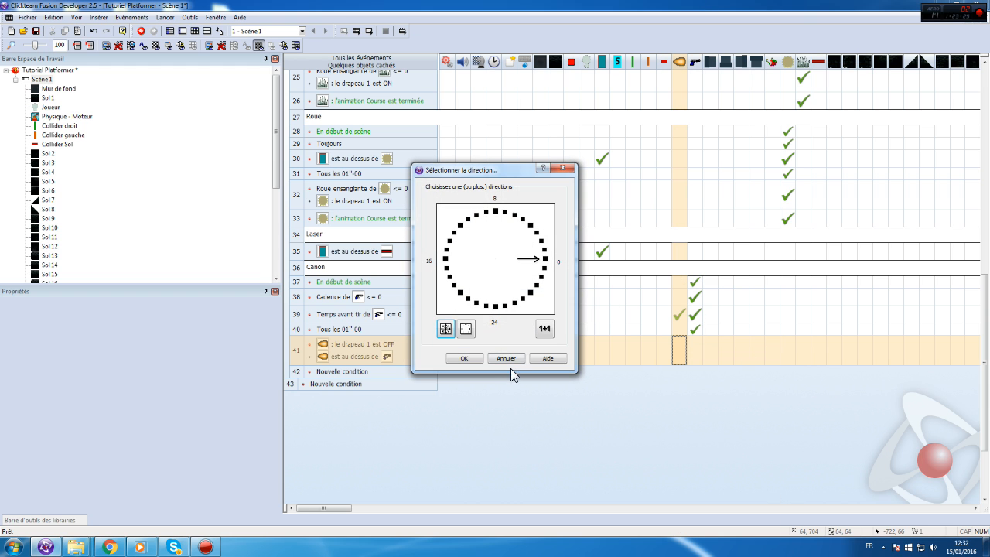
left_click(545, 330)
left_click(246, 246)
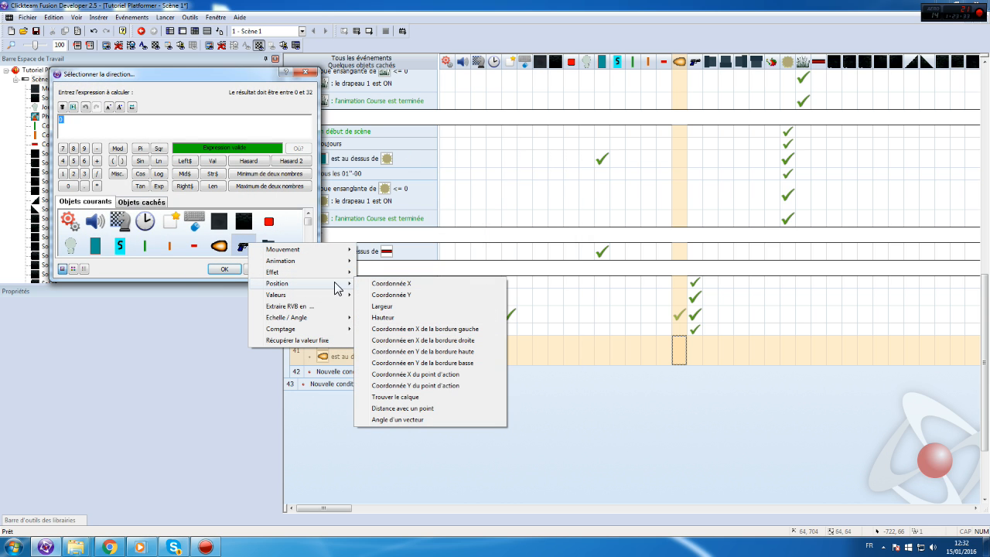
mouse_move(325, 266)
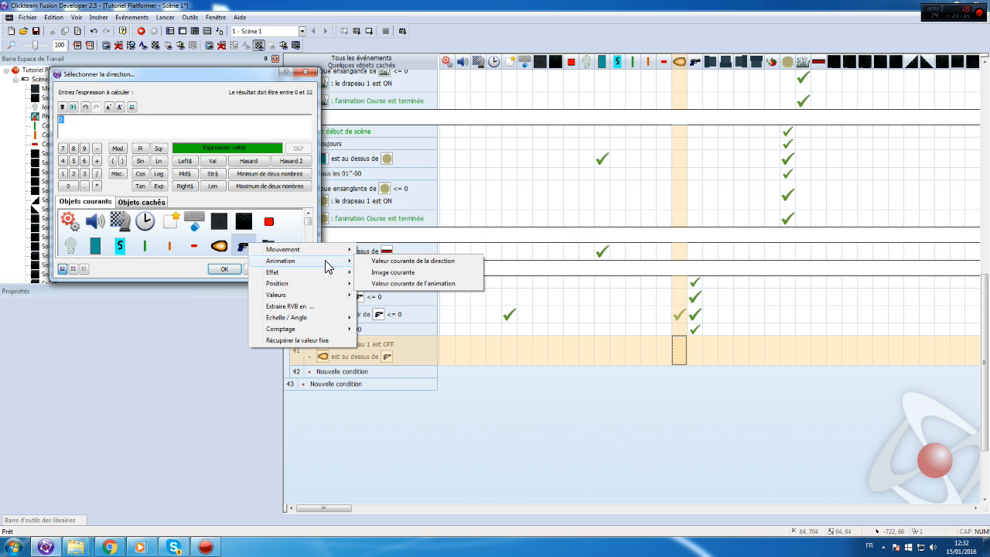
left_click(428, 261)
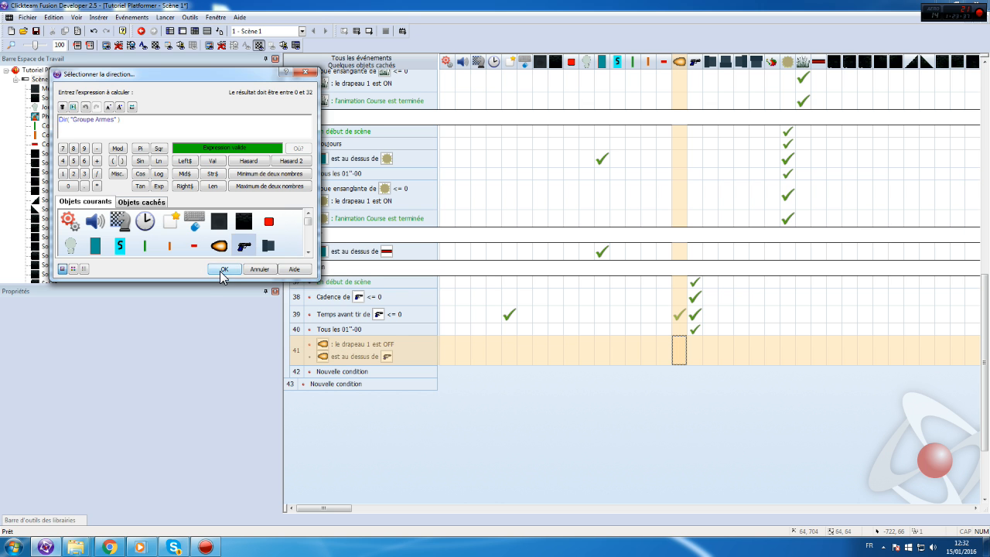
left_click(223, 269)
- Run the game, make the character jump and move near the wall cannon to test its firing, and close the preview
left_click(165, 17)
left_click(192, 50)
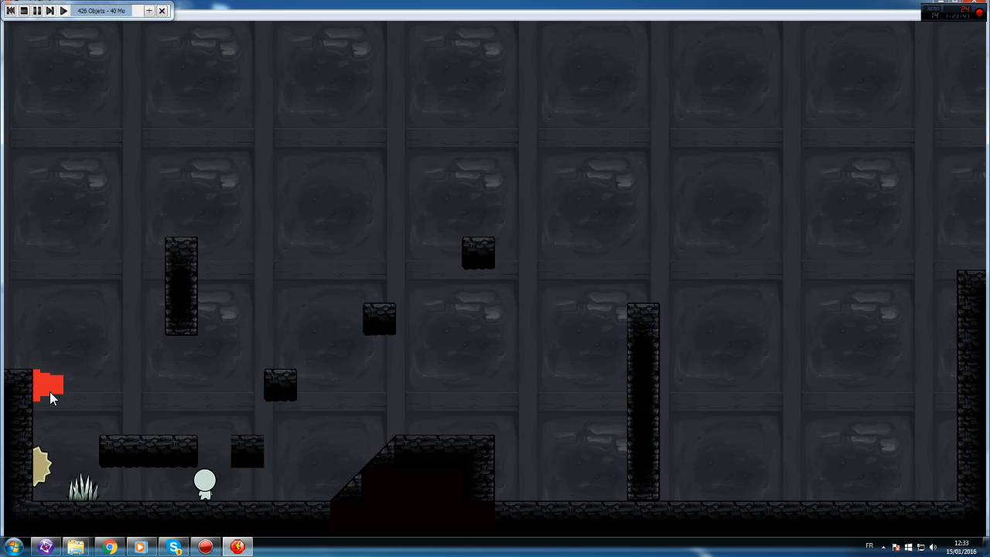
key("Up")
key("Left")
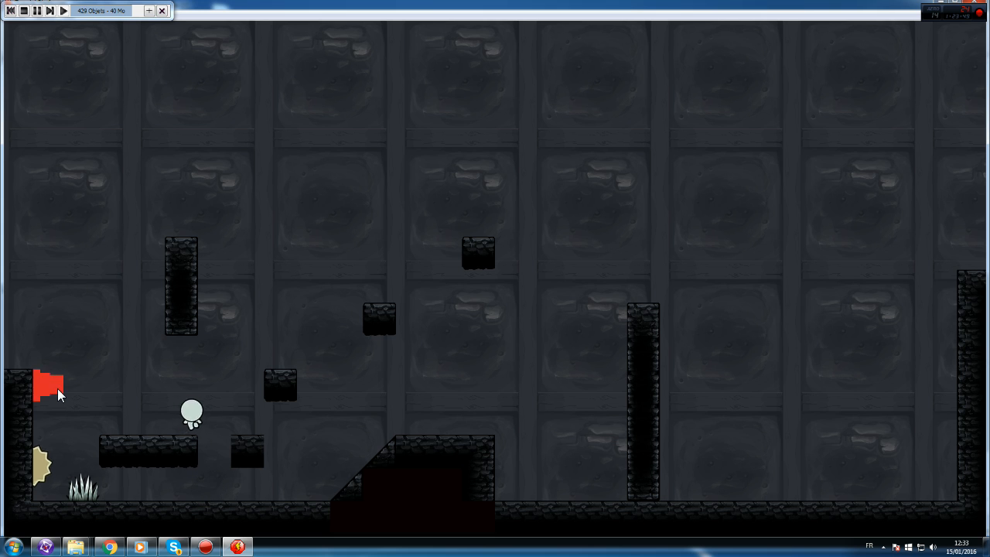
key("Up")
key("Up")
key("Right")
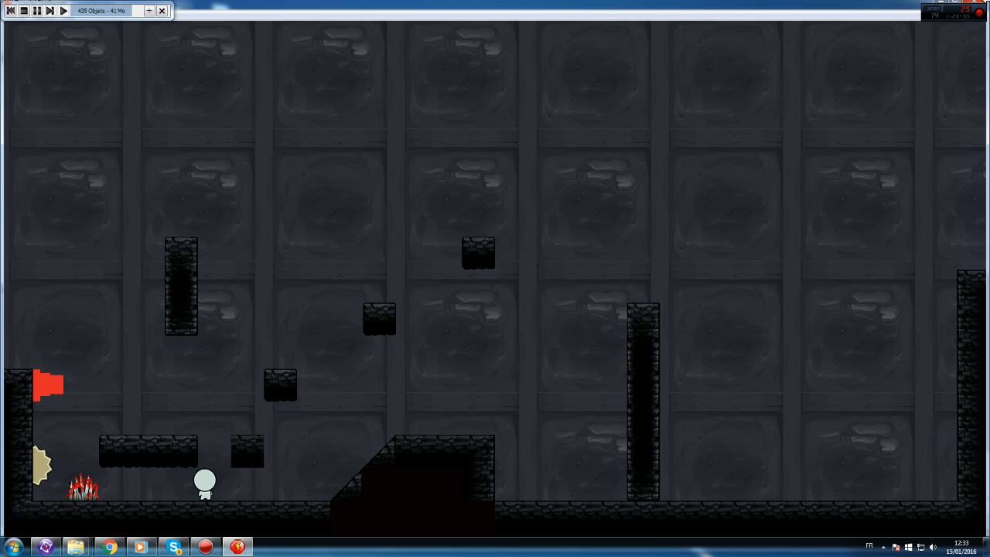
left_click(981, 6)
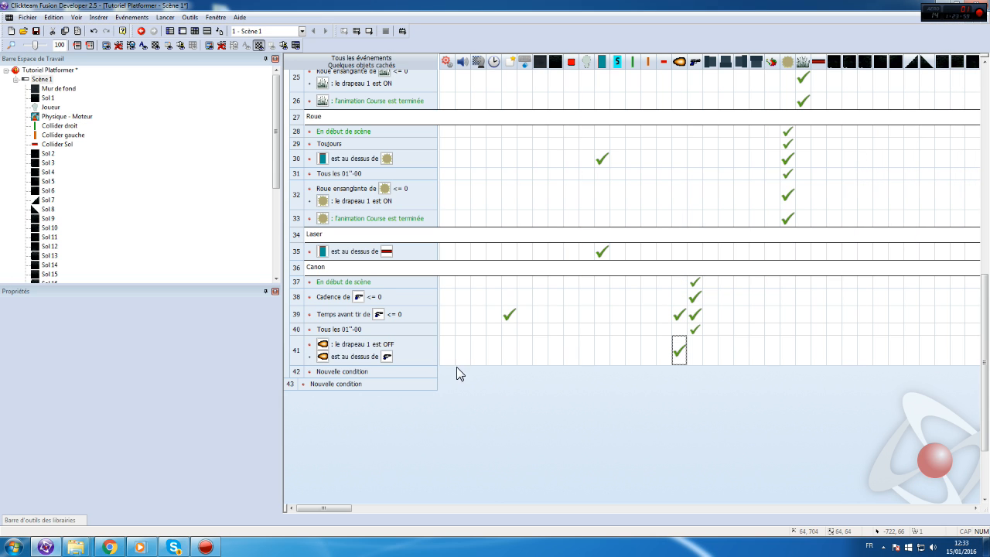
mouse_move(506, 313)
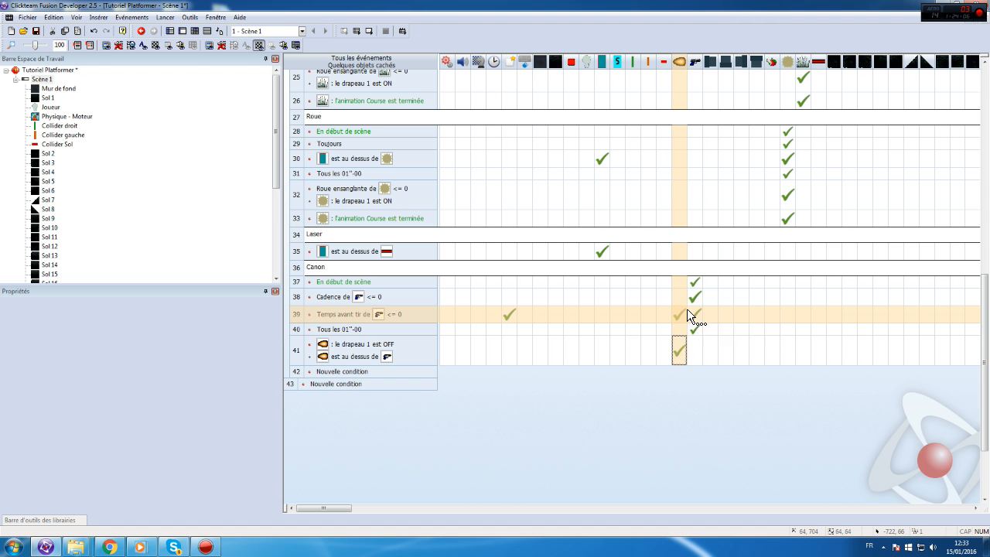
left_click_drag(687, 309, 684, 312)
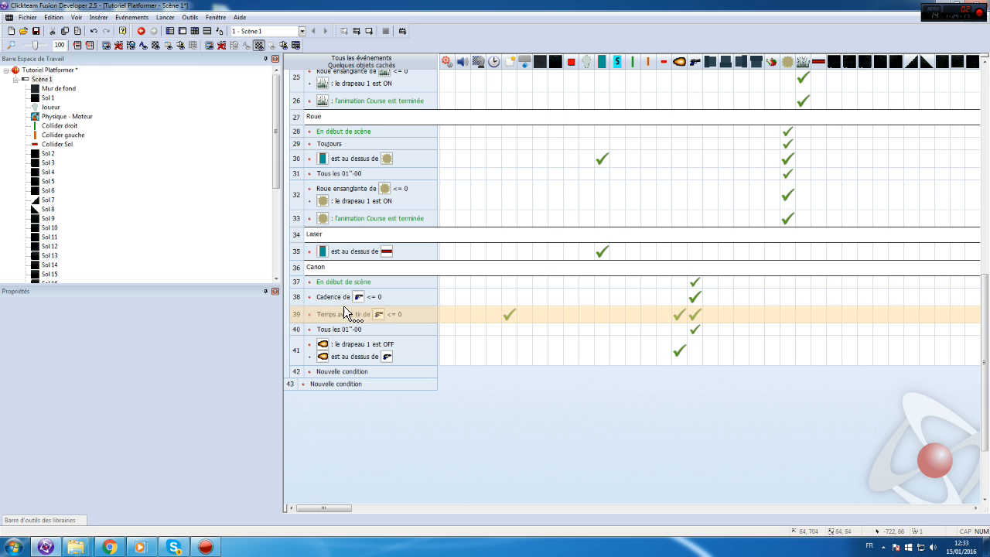
left_click_drag(637, 293, 302, 317)
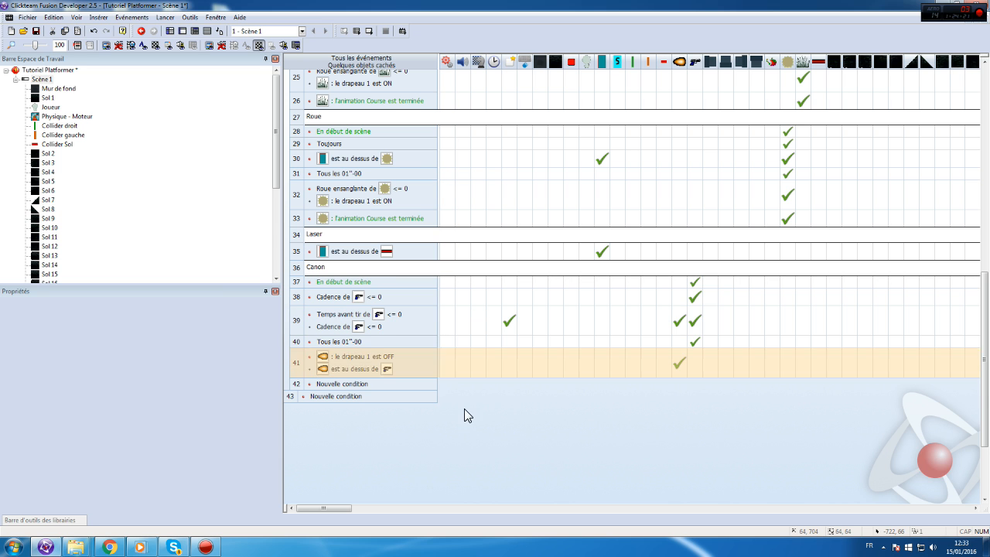
left_click(325, 324)
key("Delete")
- In the Cadence <= 0 event, add an action setting Groupe Armes' flag 1 to ON
right_click(695, 297)
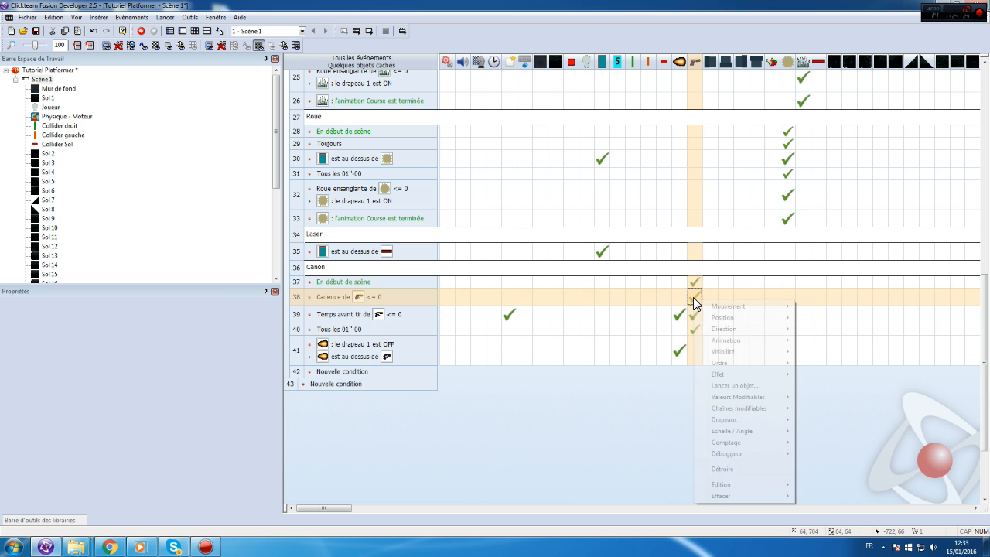
mouse_move(768, 433)
left_click(815, 419)
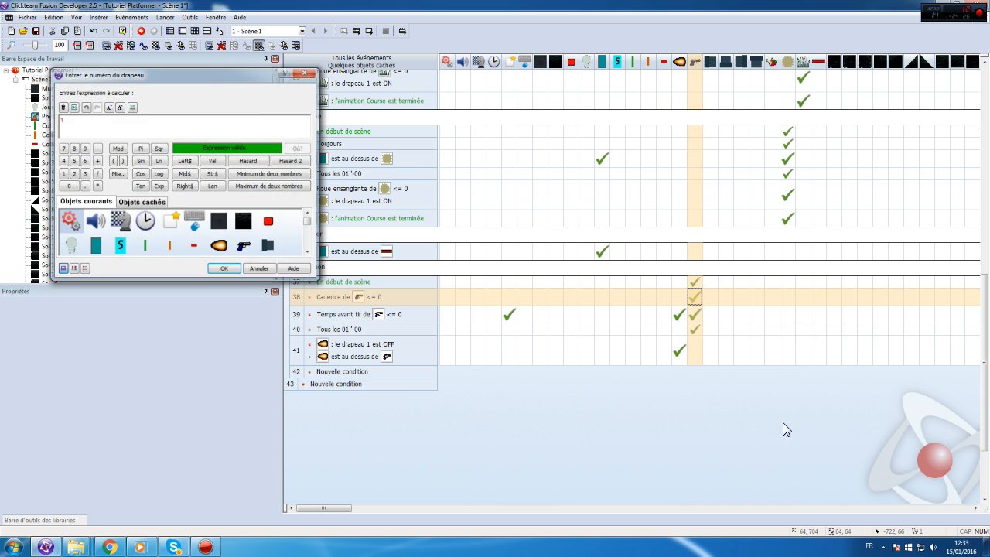
key("Return")
- Insert a condition in the Temps avant tir event requiring Groupe Armes' flag 1 to be ON
right_click(312, 316)
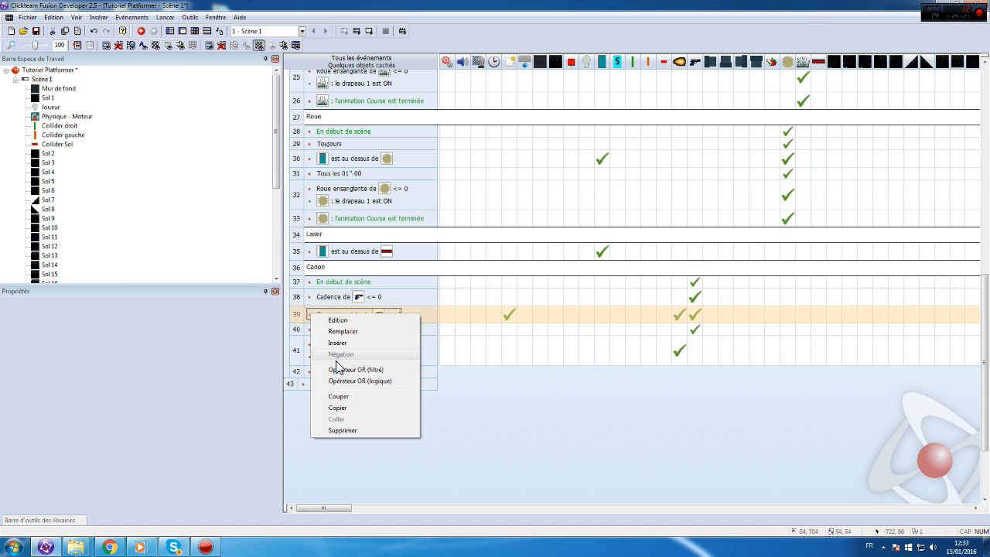
left_click(336, 346)
right_click(139, 155)
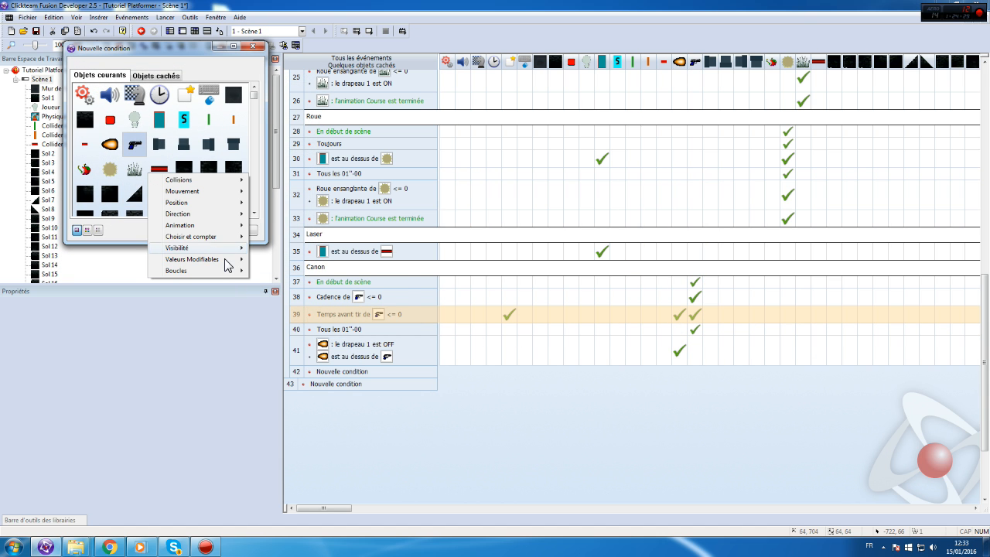
mouse_move(225, 260)
mouse_move(321, 291)
left_click(479, 293)
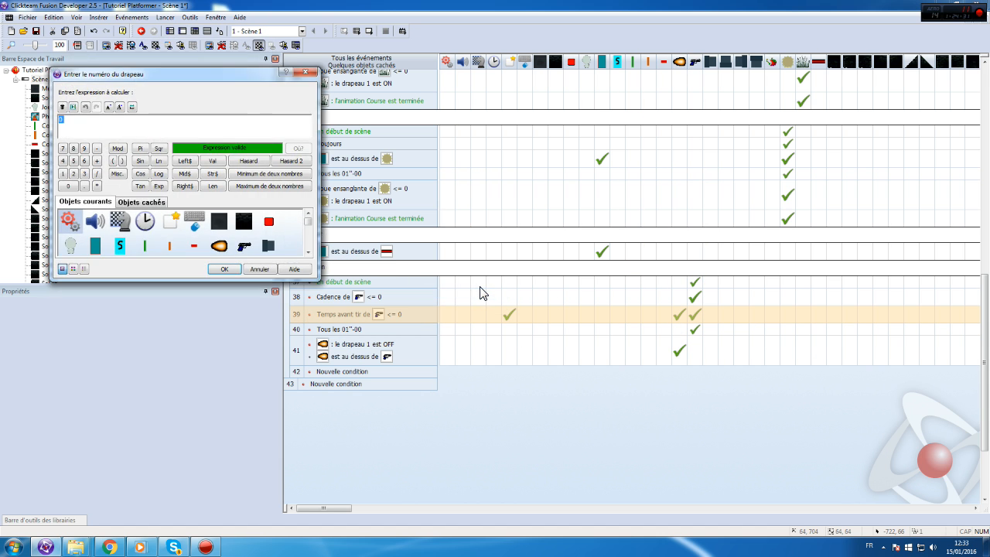
key("Return")
right_click(294, 344)
mouse_move(362, 375)
left_click(568, 391)
left_click(125, 165)
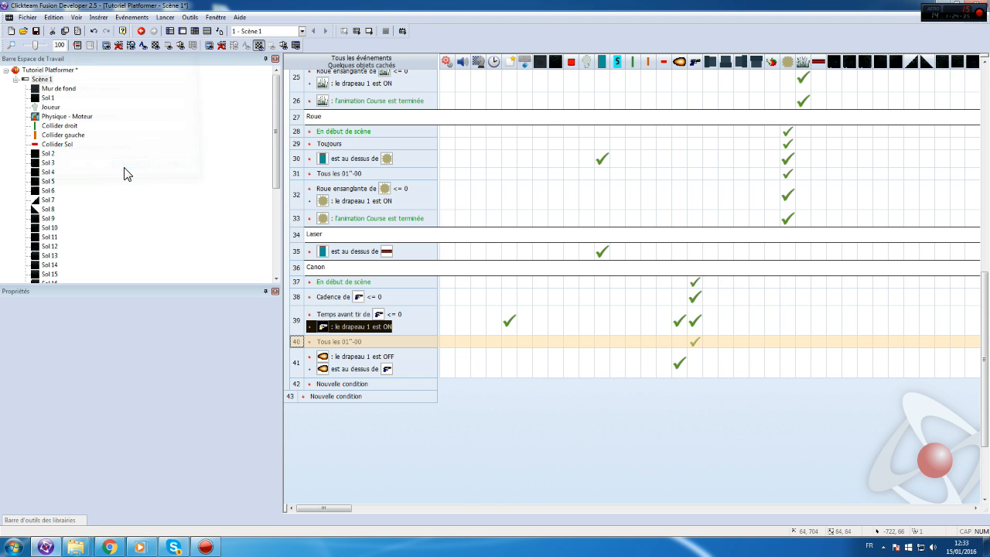
- Insert a new event before the Tous les 01"-00 event of the Canon group, testing that Groupe Armes' Course animation has finished
right_click(298, 346)
mouse_move(383, 368)
left_click(554, 379)
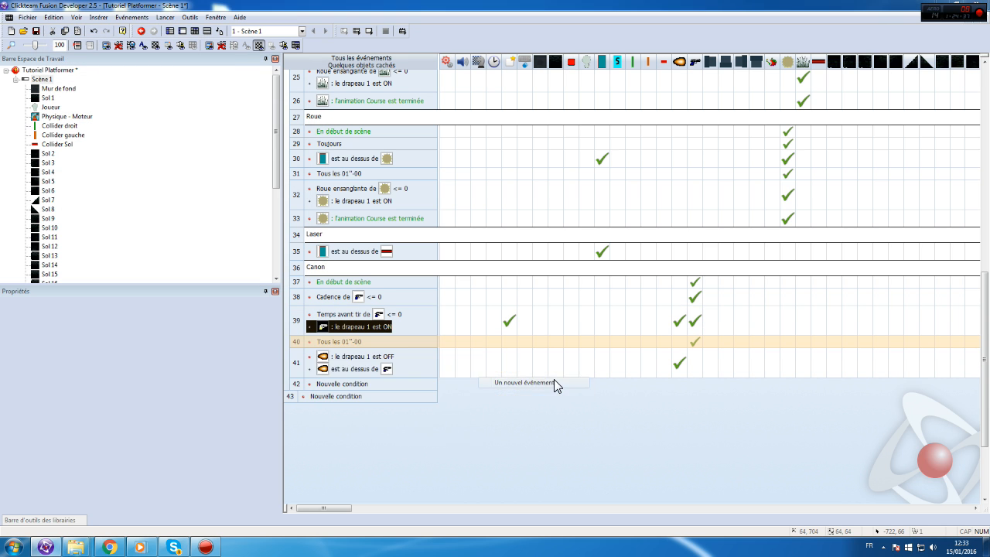
left_click(129, 149)
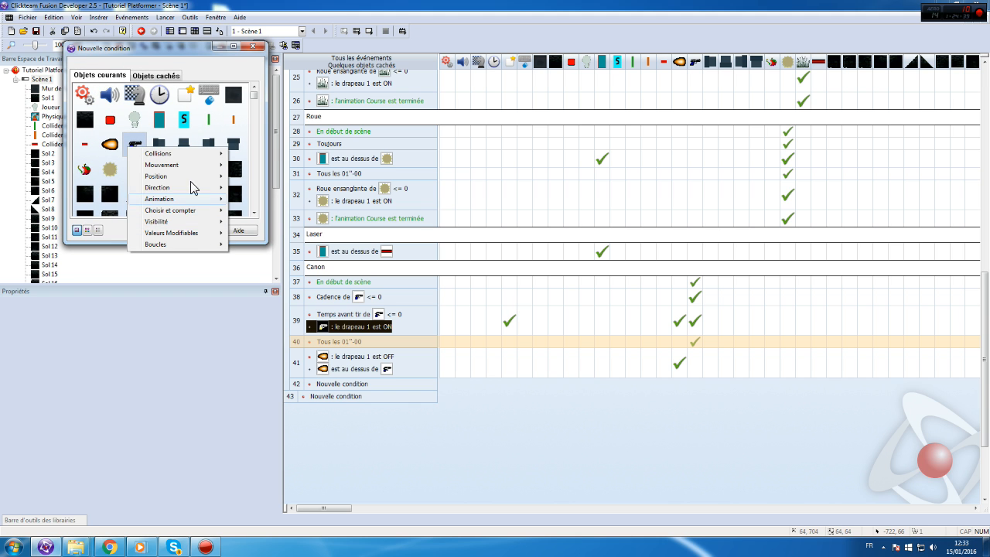
mouse_move(196, 204)
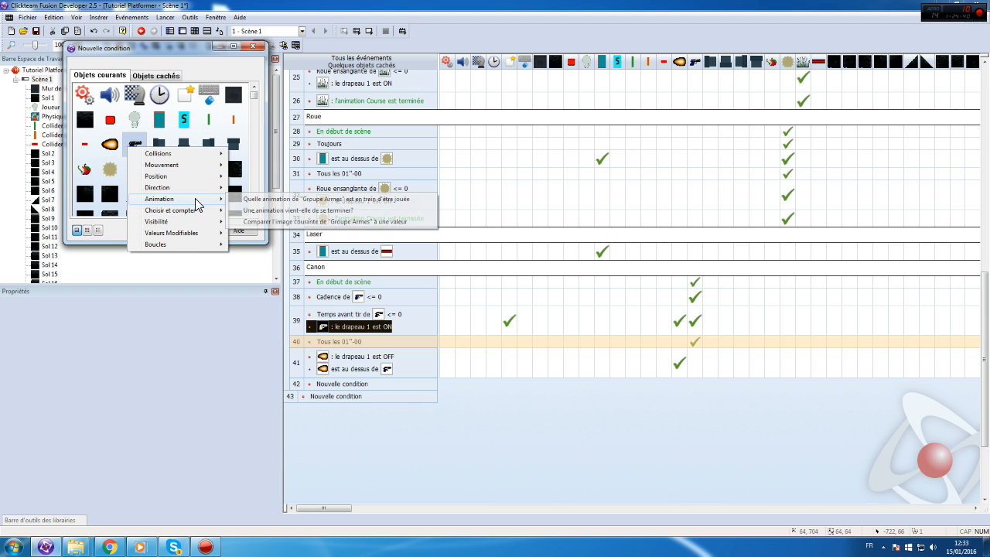
left_click(343, 213)
double_click(433, 261)
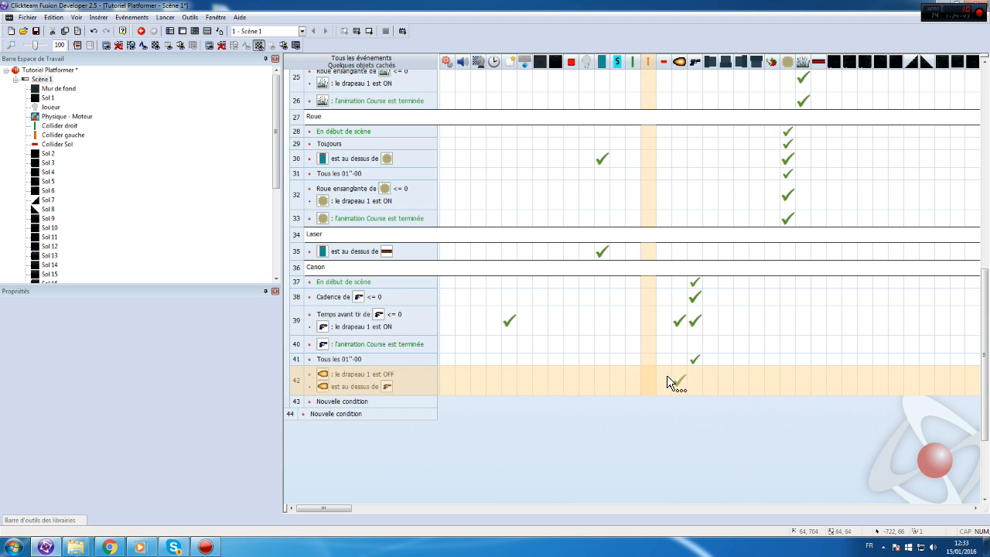
- In the event for the finished Course animation, add an action changing Groupe Armes' animation sequence to Arrêté
left_click(694, 342)
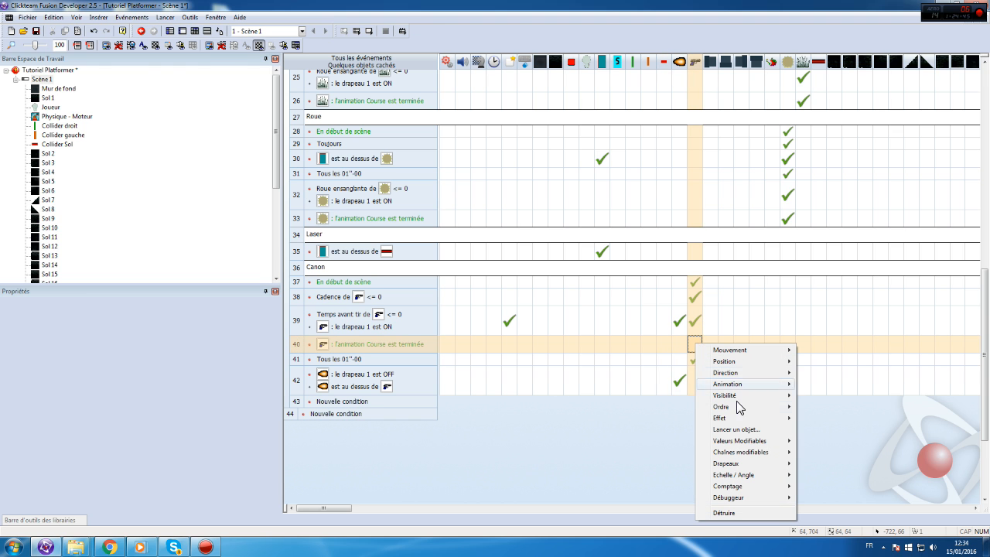
mouse_move(745, 385)
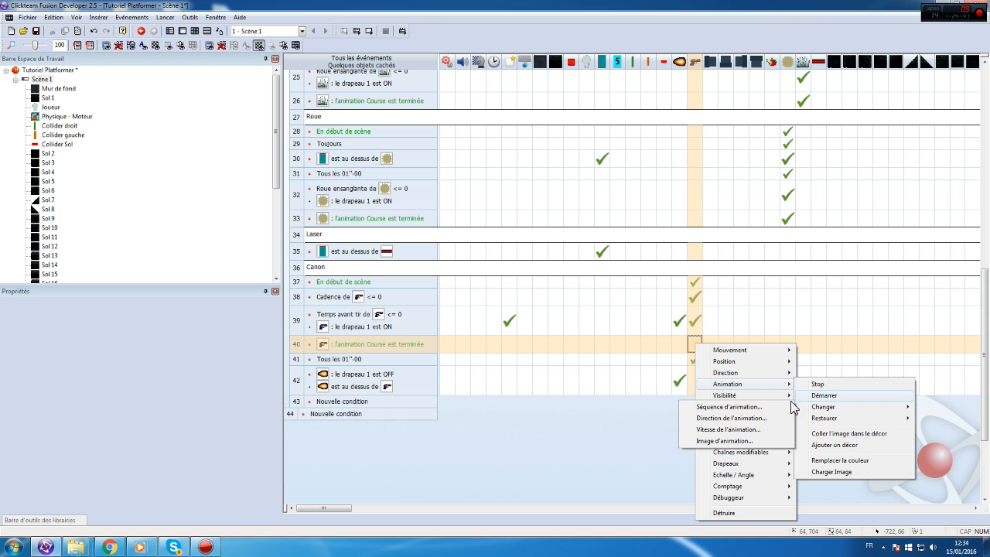
left_click(776, 404)
double_click(433, 243)
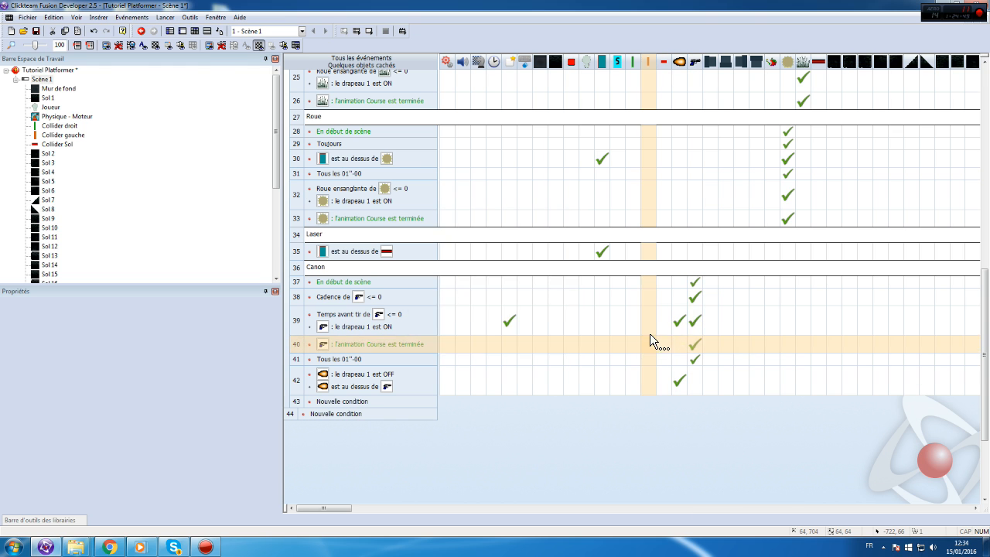
- Add a second Groupe Armes action to the Course-finished event, setting flag 1 to OFF
right_click(694, 349)
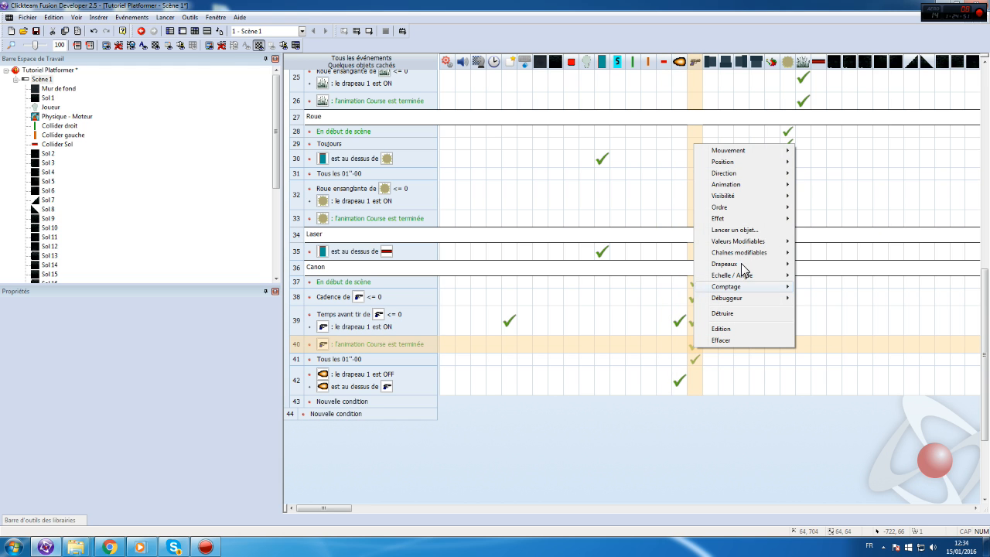
mouse_move(755, 243)
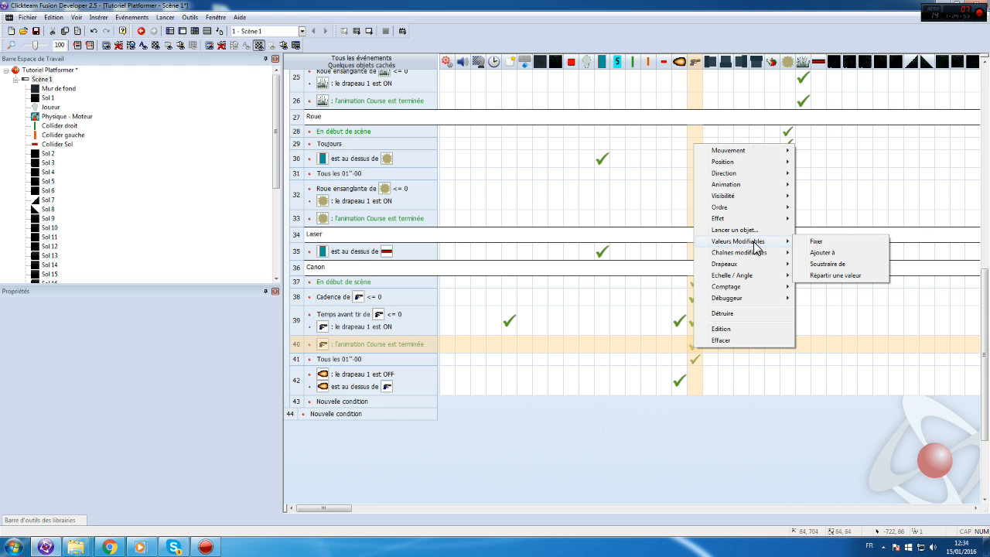
mouse_move(743, 265)
left_click(825, 274)
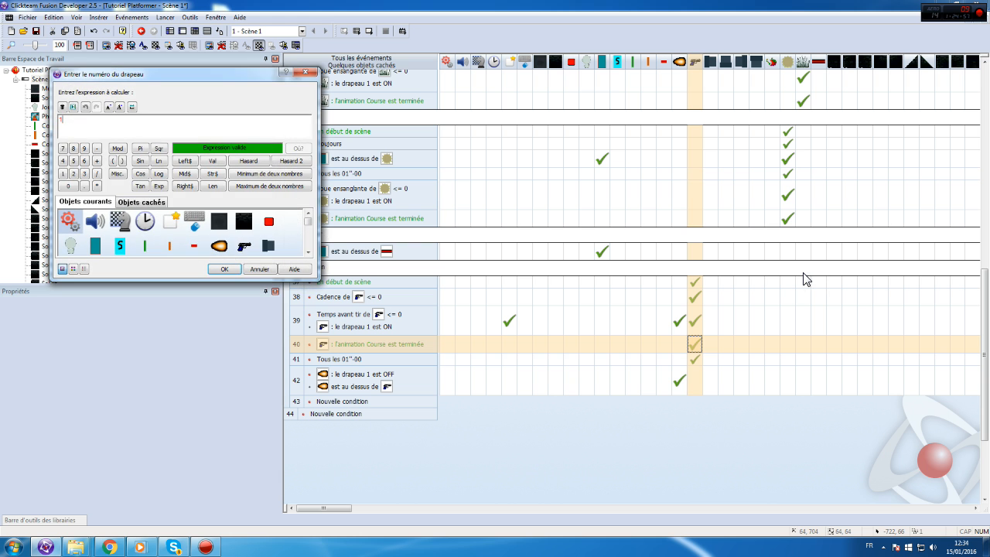
key("Return")
- Run the game to watch the wall cannon's firing cycle, and close the preview
left_click(166, 17)
left_click(185, 38)
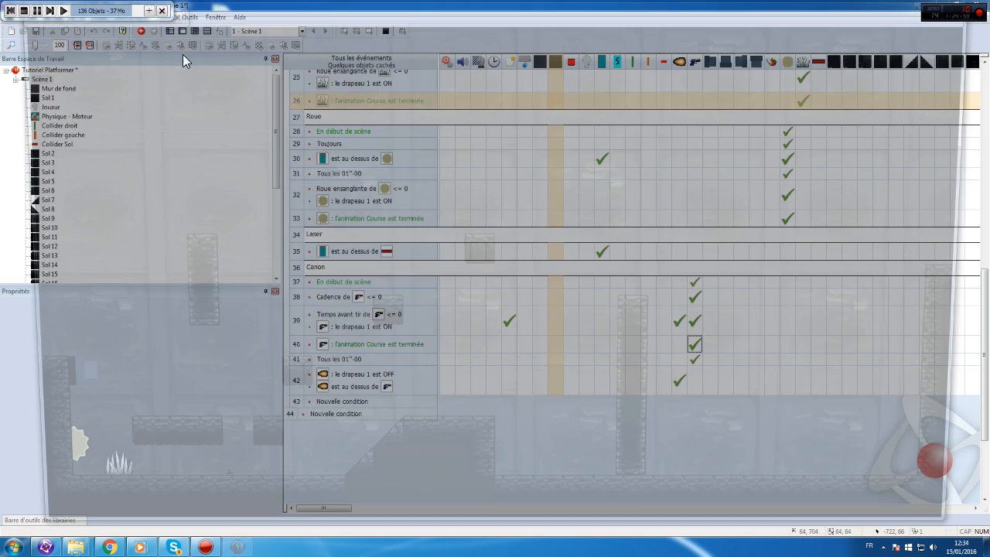
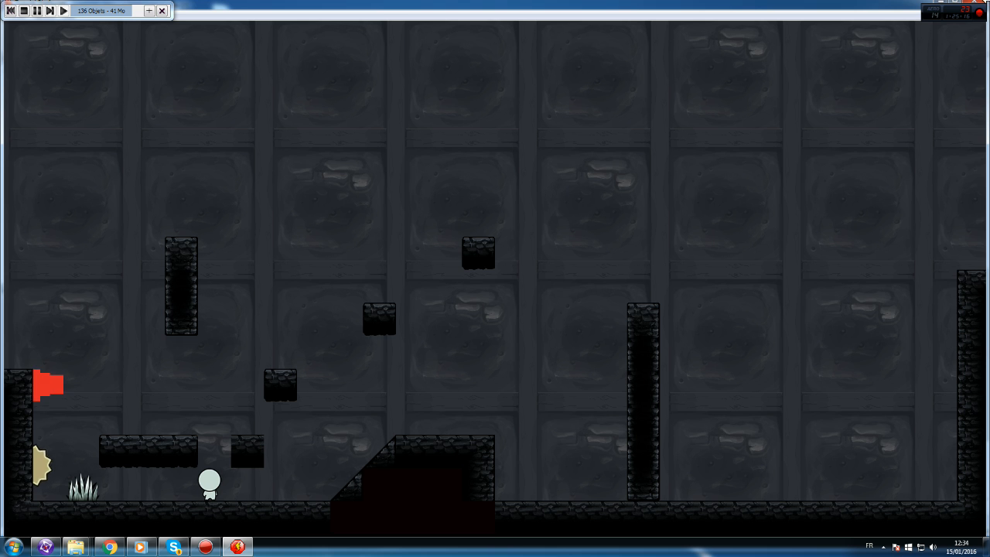
left_click(980, 6)
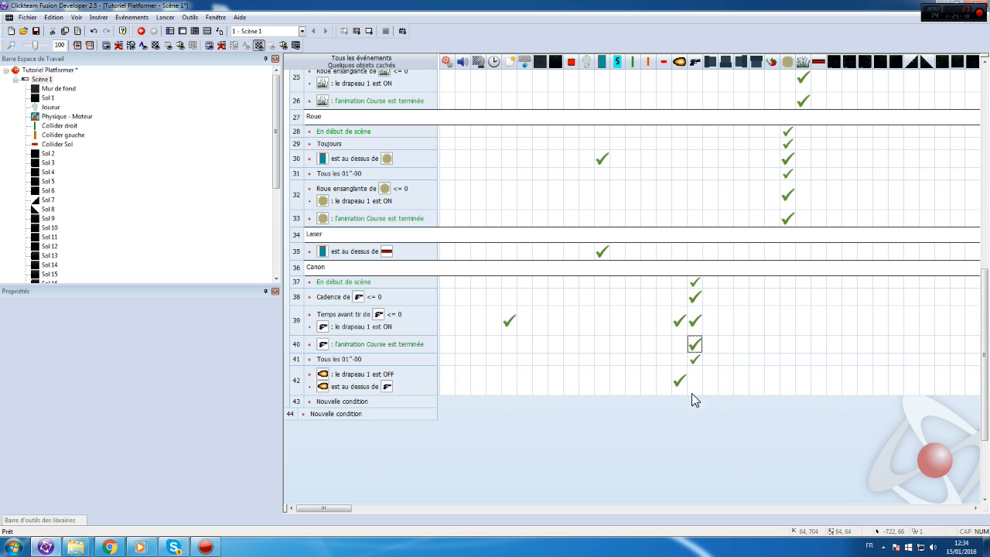
- Open Scène 1 in the scene editor and select the uppermost spare cannon outside the play area
mouse_move(693, 357)
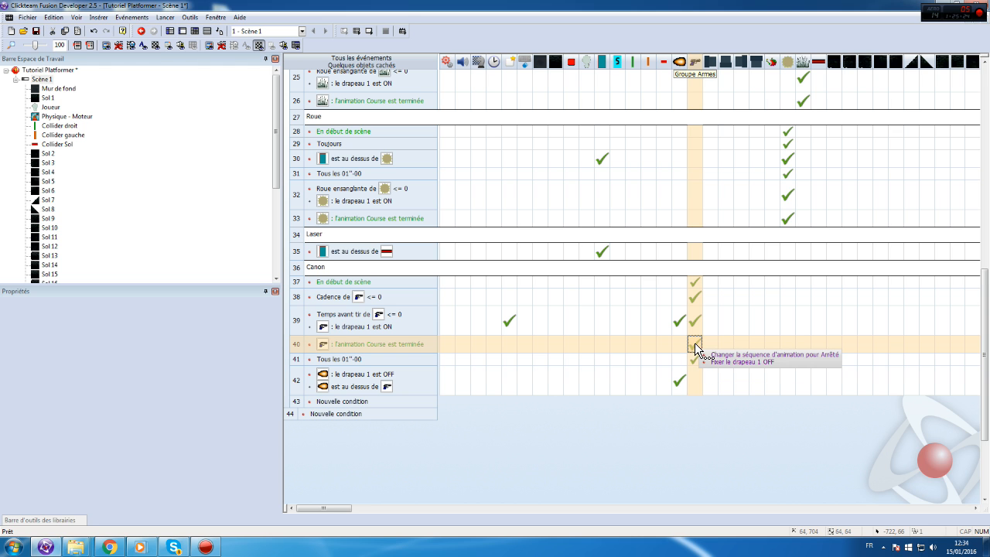
left_click(165, 17)
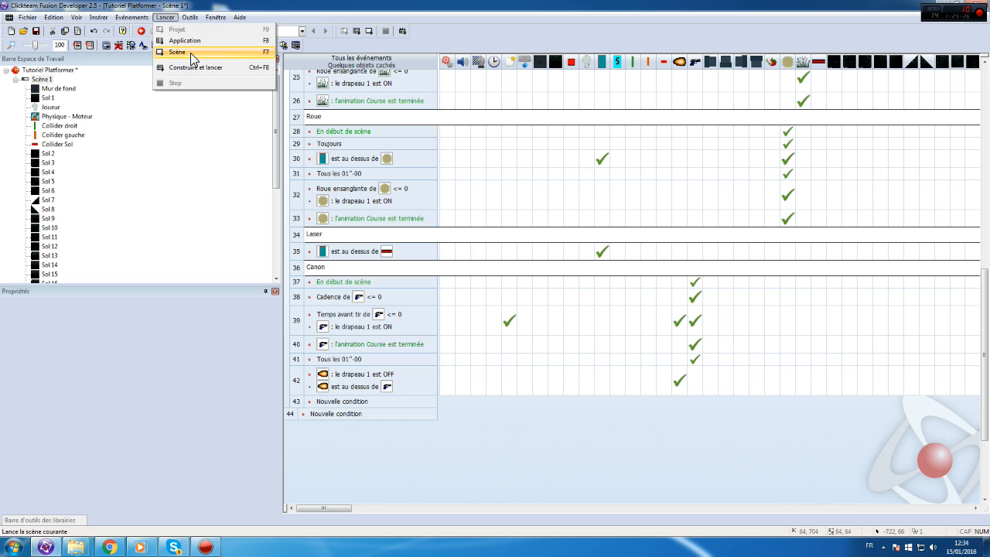
double_click(39, 79)
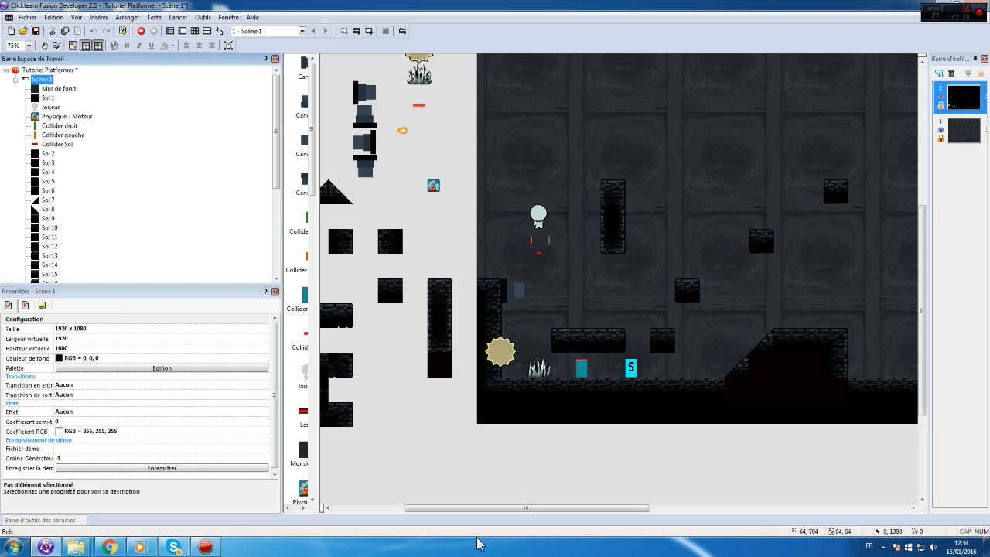
left_click_drag(435, 506, 343, 464)
scroll(508, 194, "up", 2)
left_click_drag(495, 156, 506, 213)
left_click(535, 196)
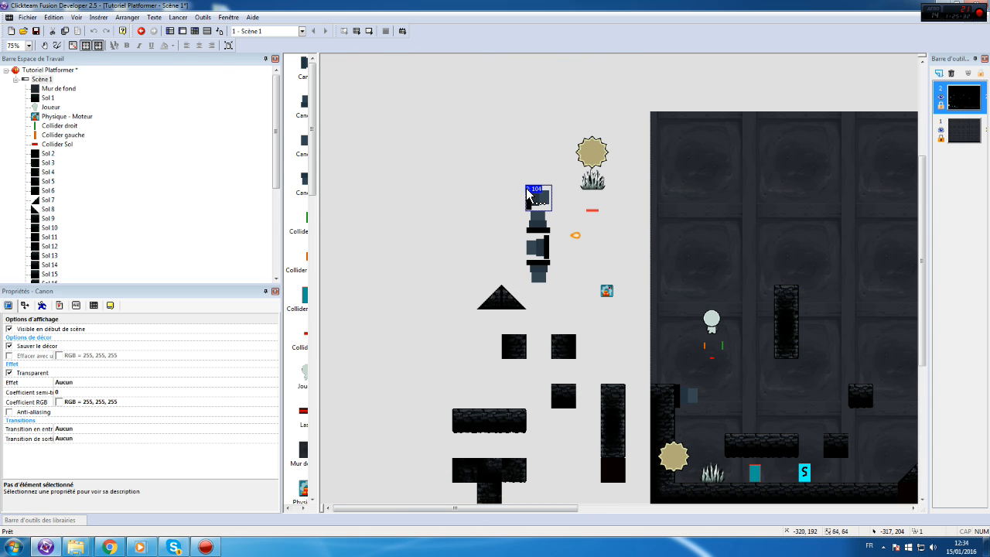
- Run the scene, move and expand the debugger, and add the Canon object to its watched items
left_click(180, 17)
left_click(199, 51)
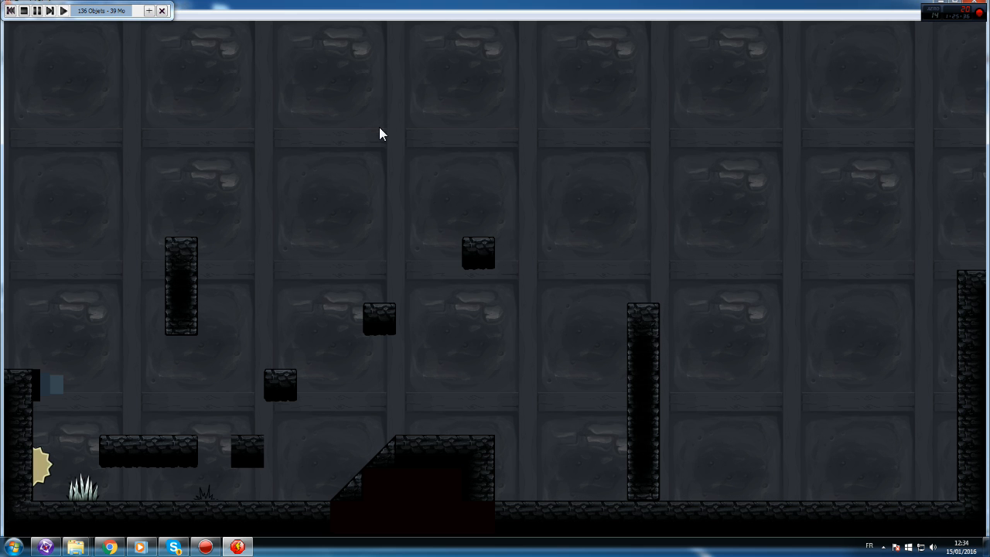
left_click_drag(116, 11, 691, 156)
left_click(718, 153)
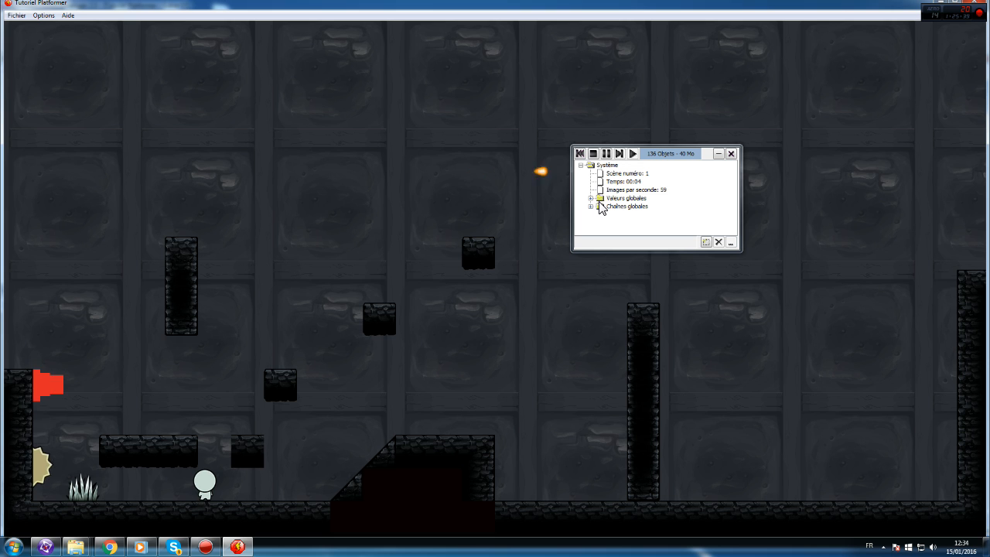
left_click(706, 242)
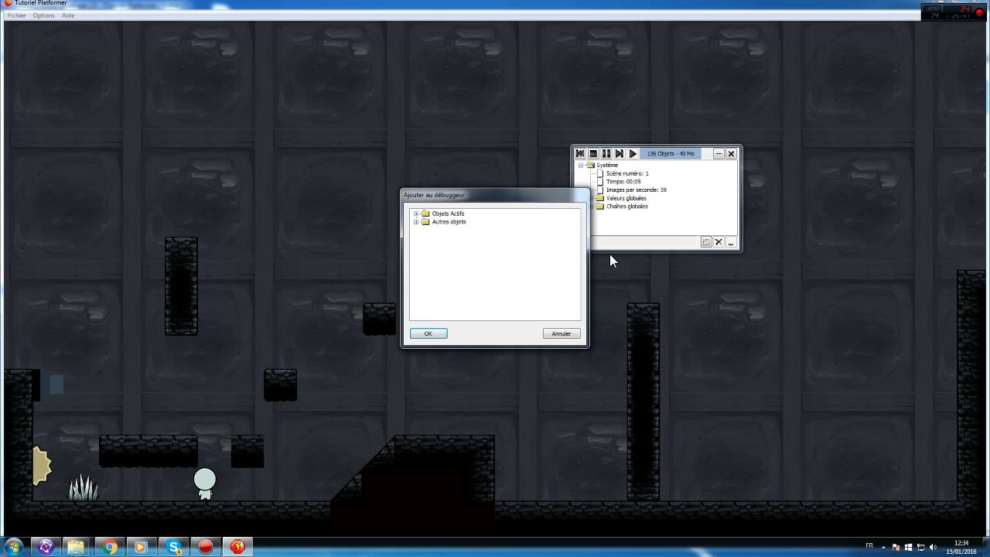
left_click(416, 213)
left_click_drag(578, 223, 577, 282)
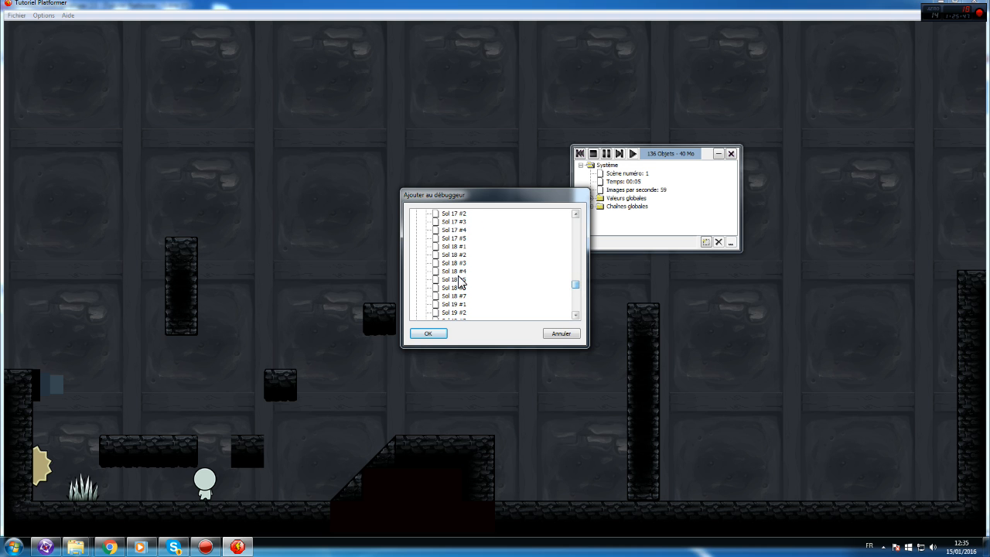
scroll(460, 282, "down", 5)
double_click(454, 312)
- Examine the Canon's Cadence and Temps avant tir values in the debugger, and close the preview
double_click(597, 206)
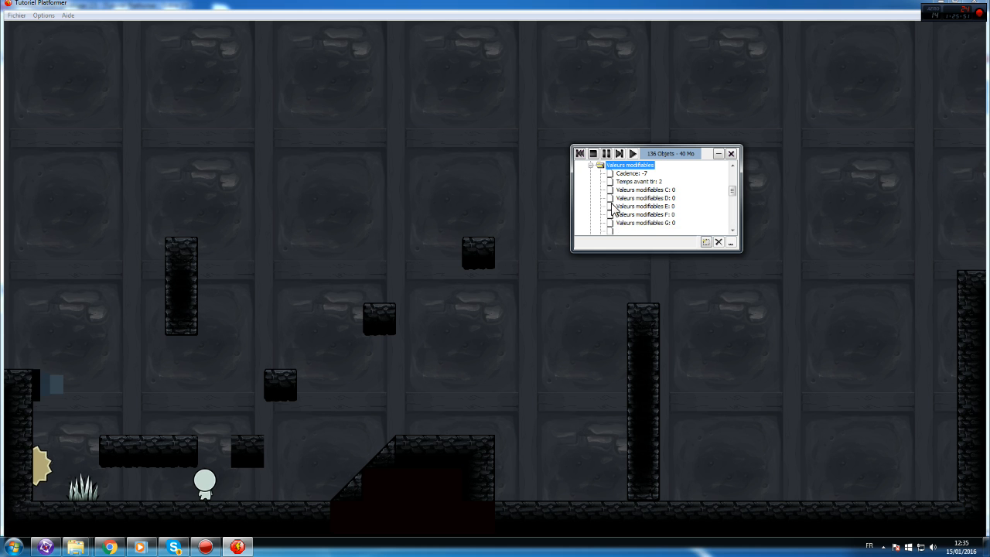
left_click(639, 183)
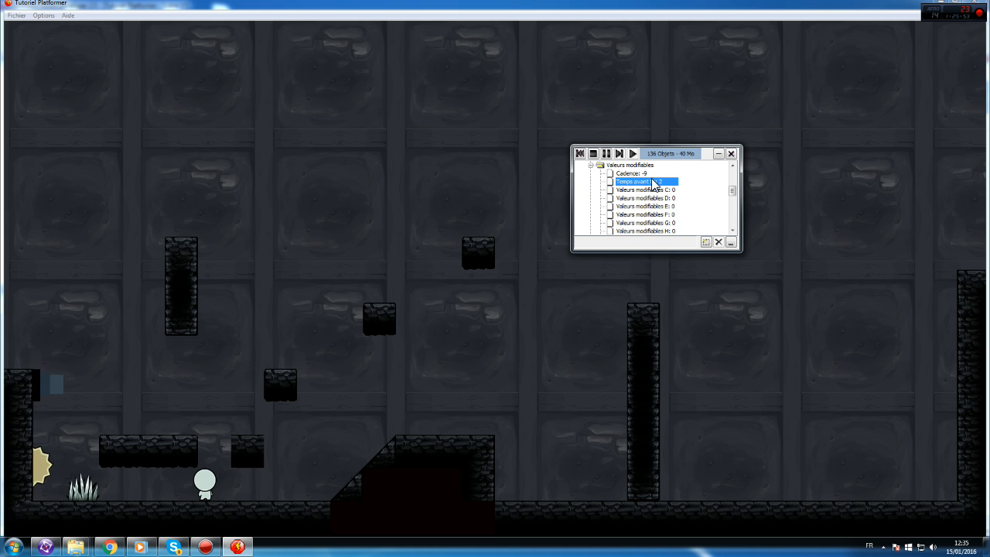
left_click(731, 155)
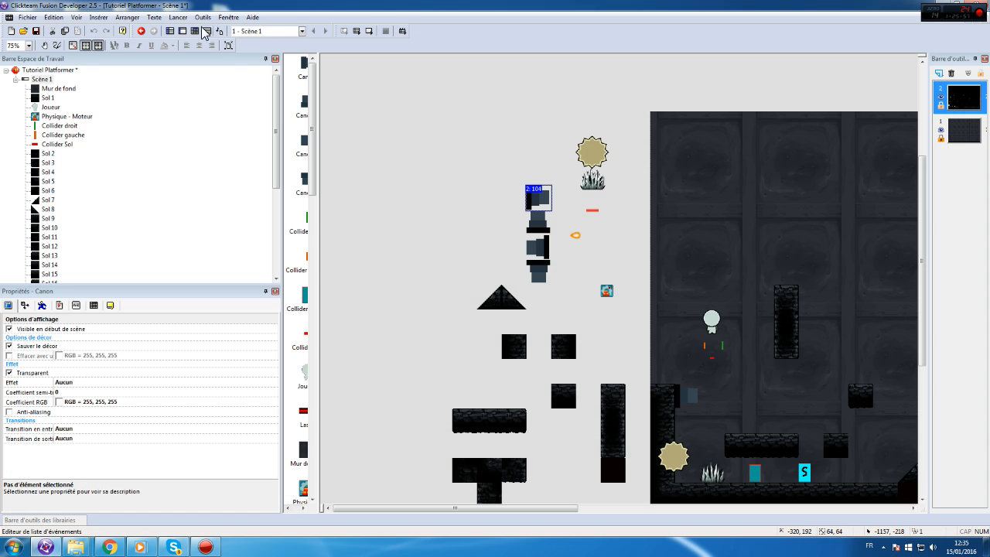
- Return to the event editor and insert a condition in the Cadence <= 0 event requiring Groupe Armes' flag 1 to be OFF
left_click(205, 31)
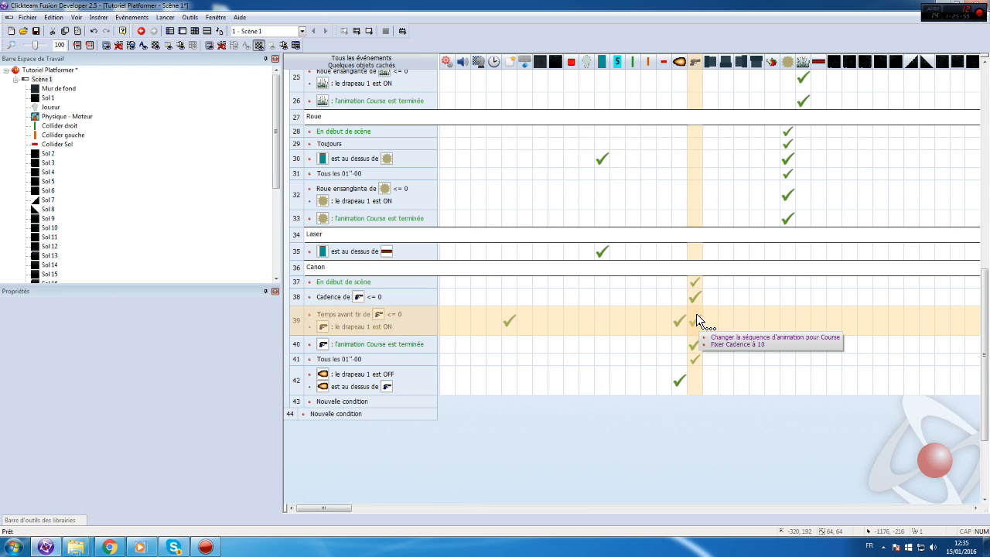
mouse_move(693, 304)
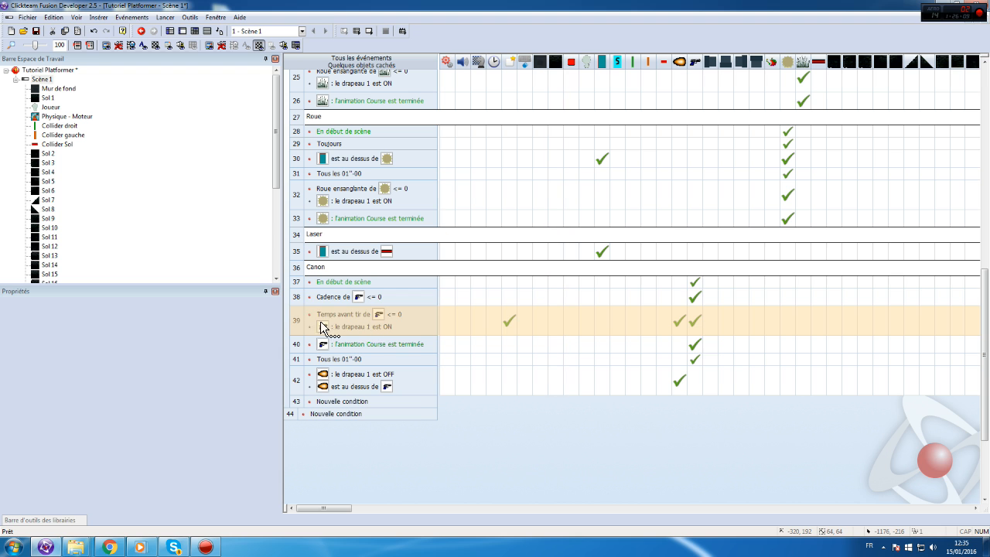
right_click(334, 300)
left_click(358, 332)
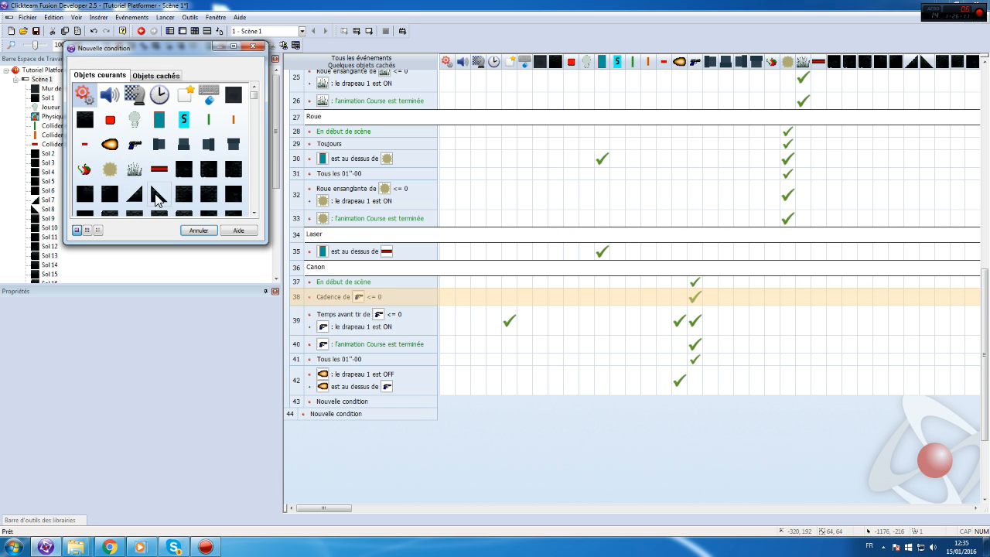
left_click(134, 152)
mouse_move(198, 245)
mouse_move(295, 276)
left_click(434, 287)
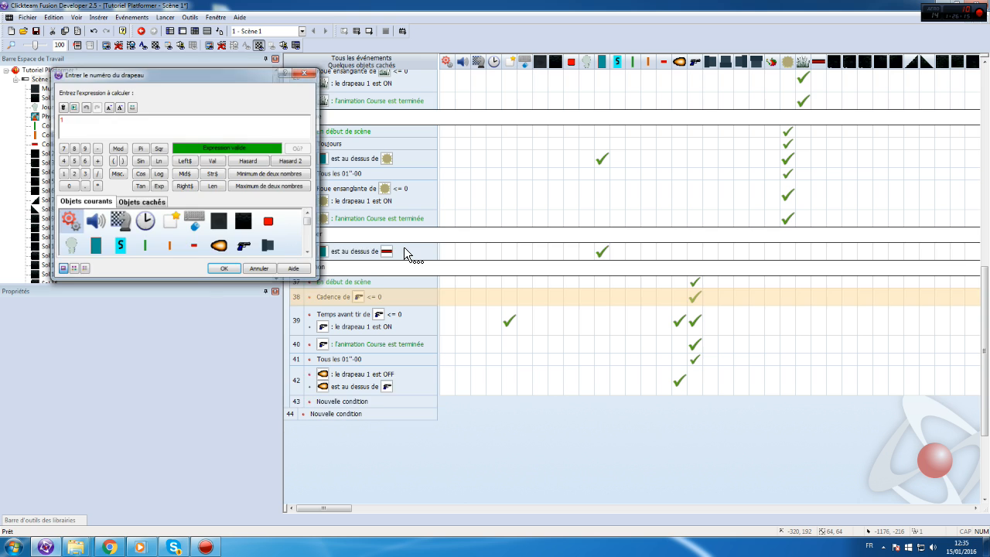
key("Return")
- Run the scene to test the cannon firing with the flag 1 OFF condition, and close the preview
left_click(163, 17)
left_click(172, 49)
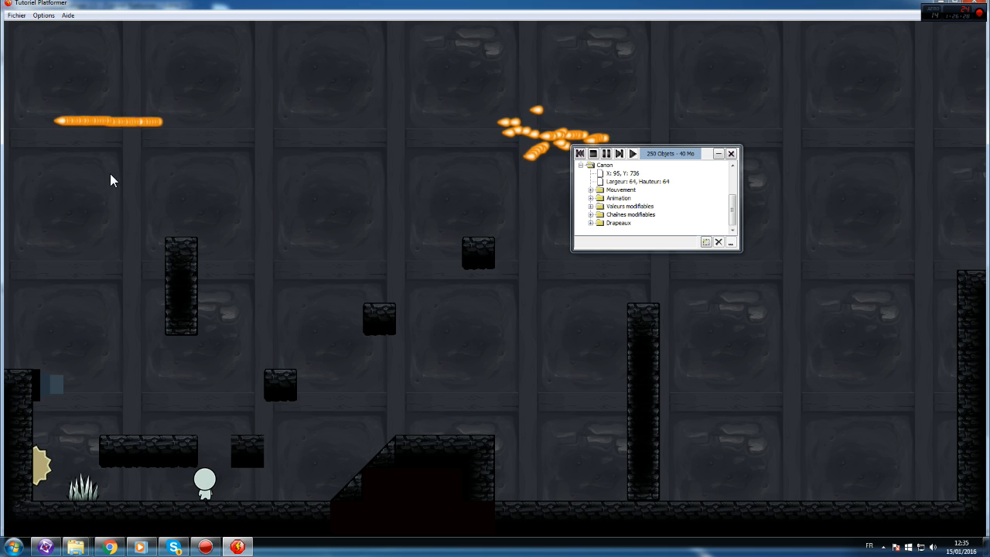
left_click(965, 6)
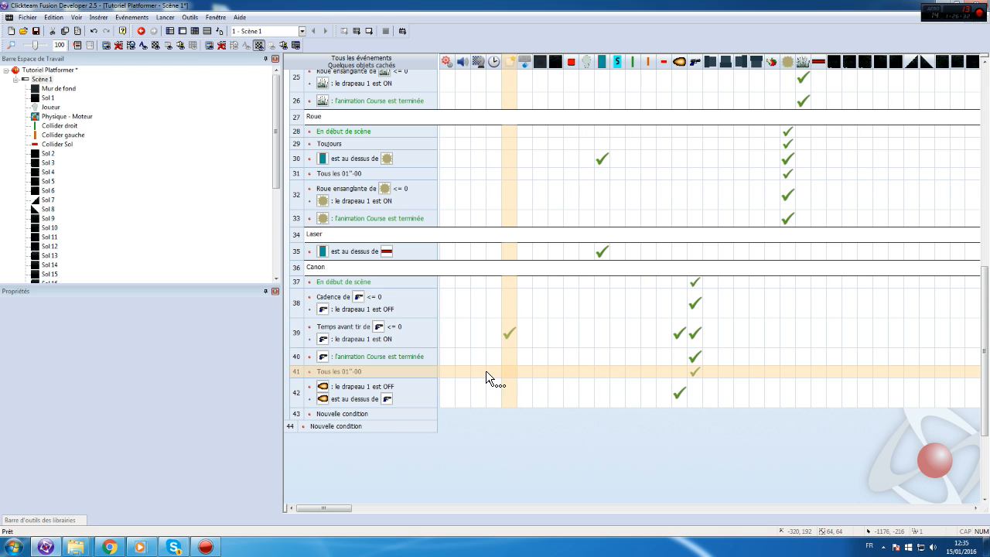
- Copy the Cadence <= 0 condition into the Temps avant tir event, placing it above the flag 1 ON condition
mouse_move(696, 358)
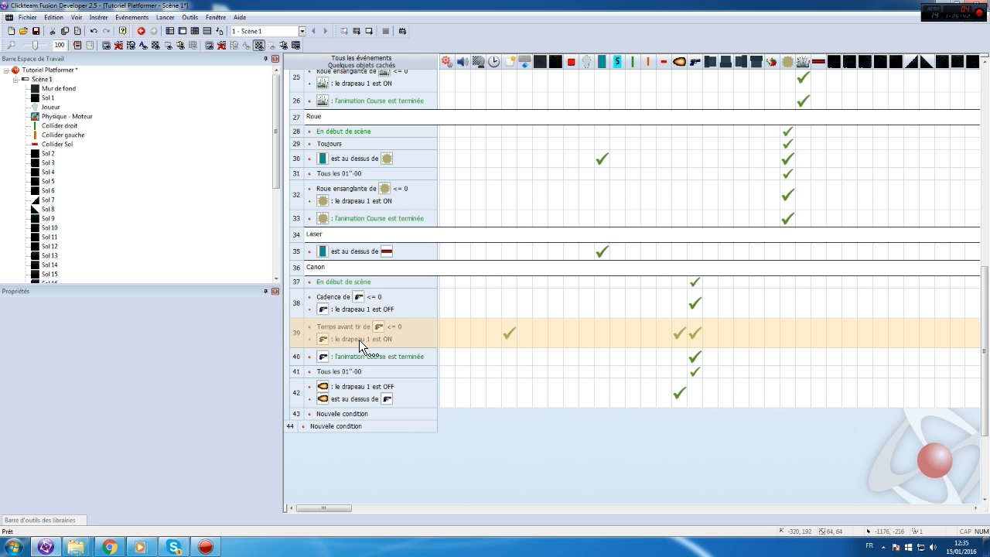
mouse_move(697, 335)
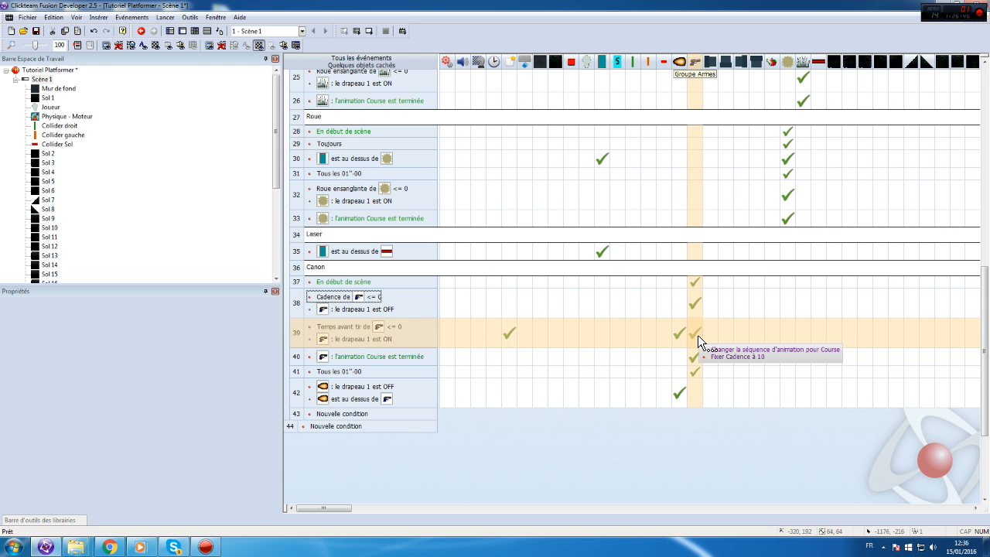
left_click_drag(350, 300, 332, 352)
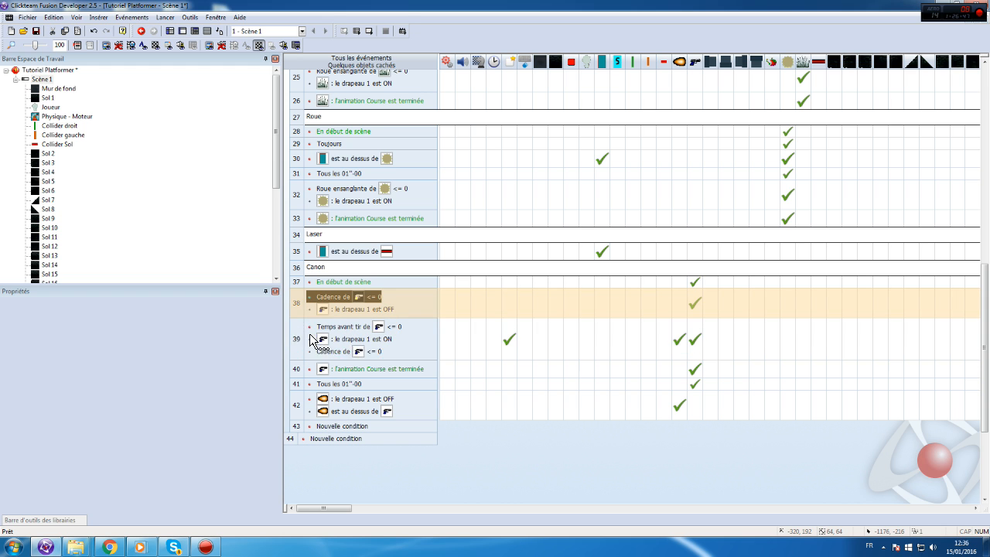
mouse_move(694, 341)
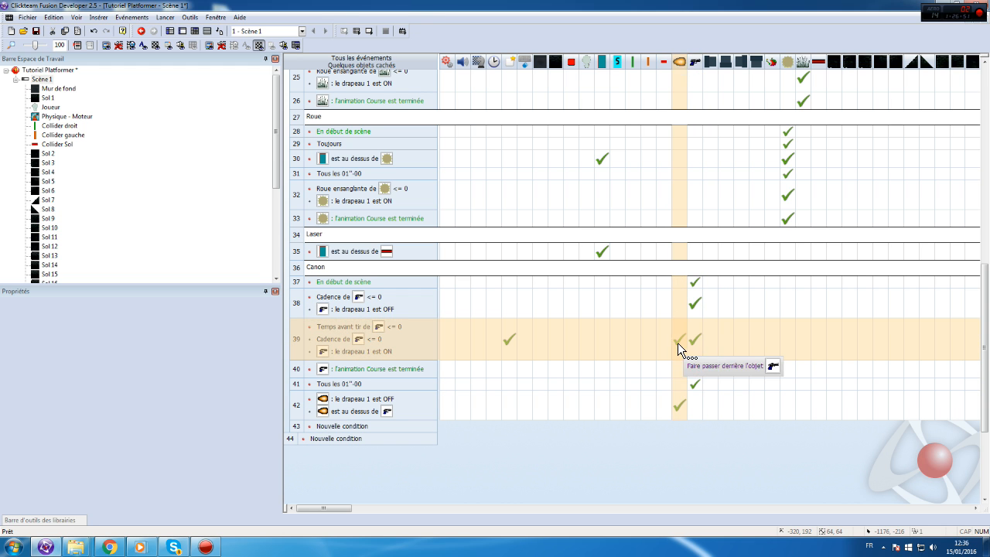
- Run the scene to test the firing with the copied Cadence condition, and close the preview
left_click(165, 17)
left_click(181, 49)
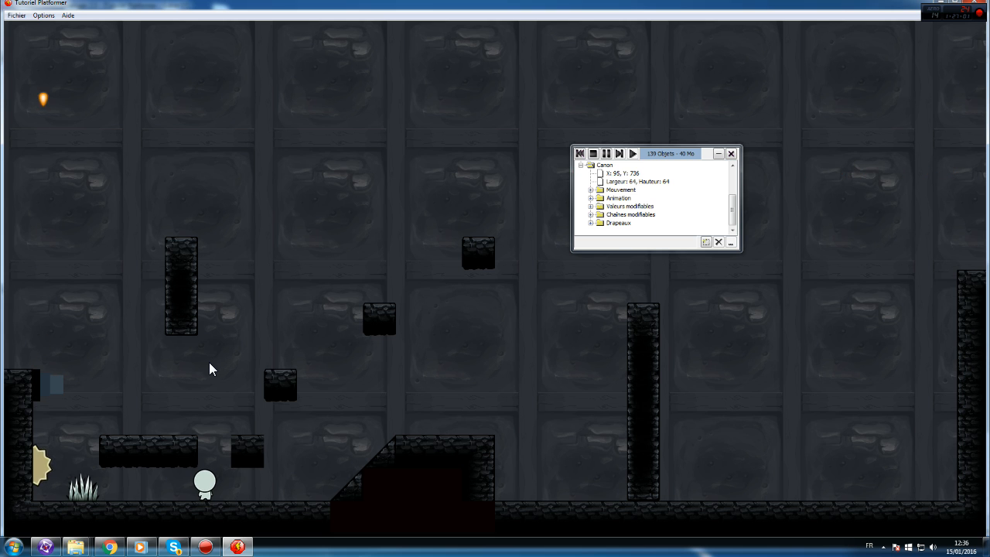
left_click(981, 2)
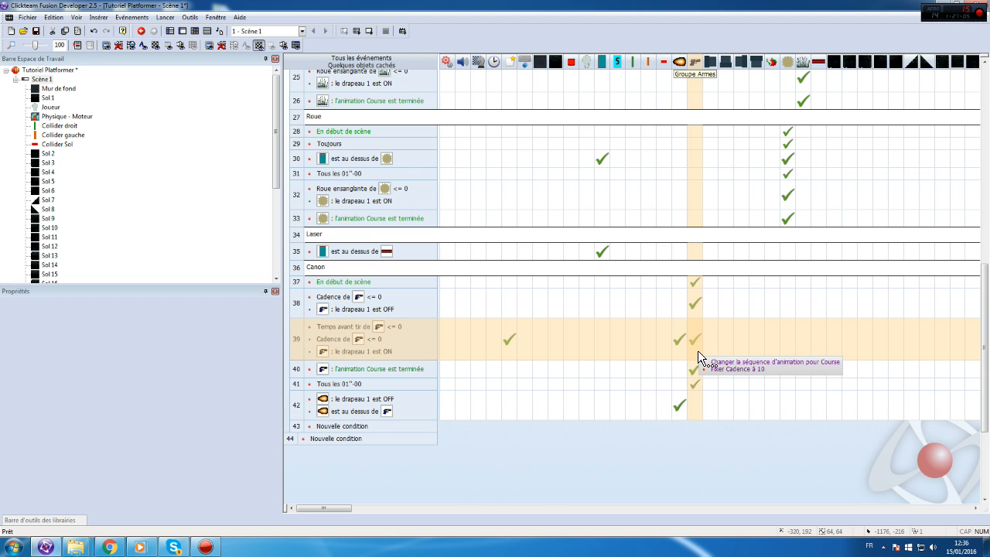
- Edit the Temps avant tir value set by the Groupe Armes action in the Cadence <= 0 event
right_click(698, 300)
mouse_move(782, 481)
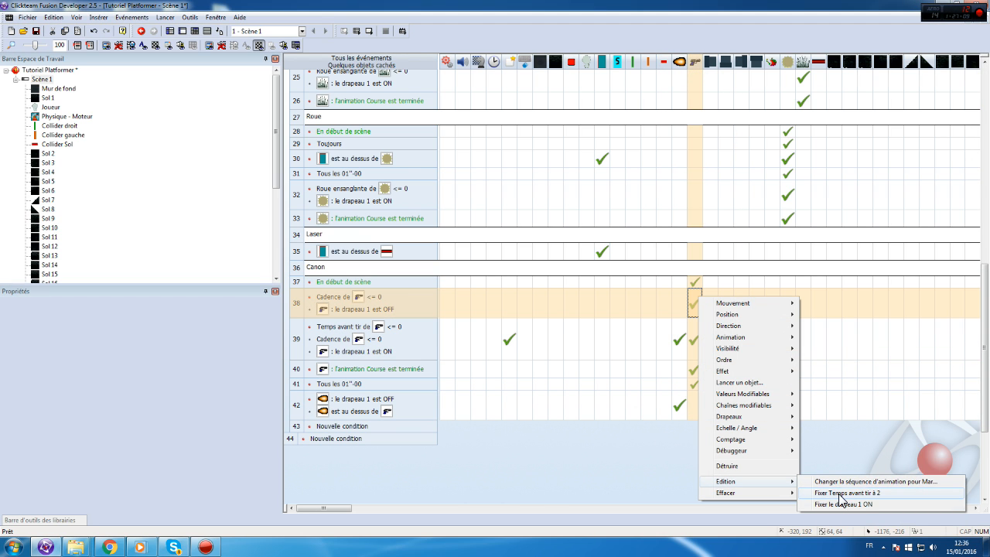
left_click(840, 493)
key("Return")
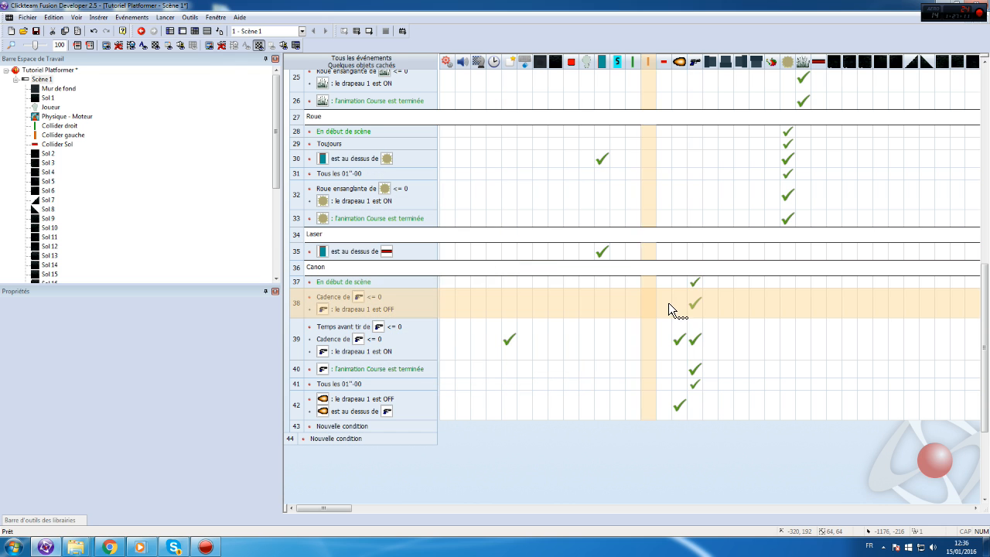
- Change the Cadence value set by the Groupe Armes action in the Temps avant tir event
right_click(690, 337)
mouse_move(738, 319)
left_click(828, 331)
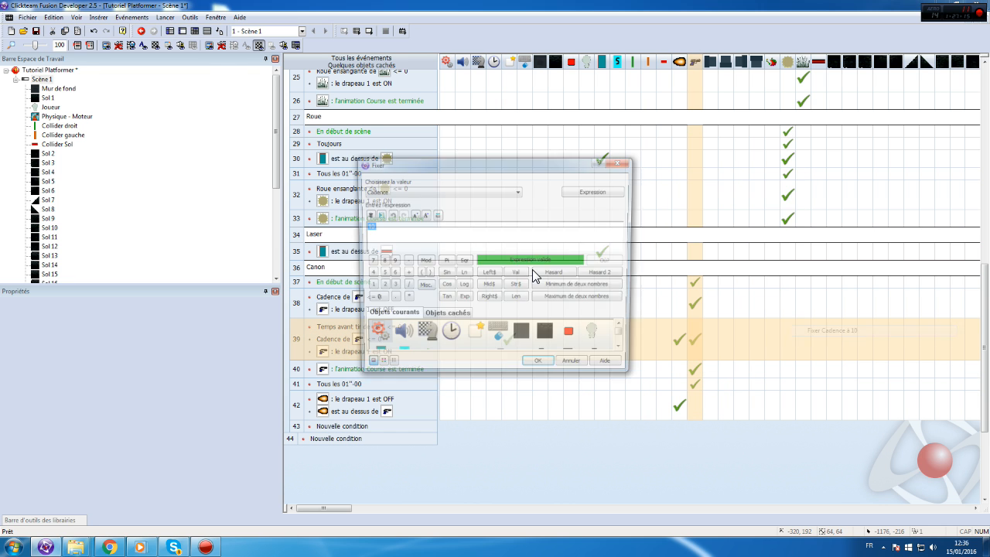
key("Return")
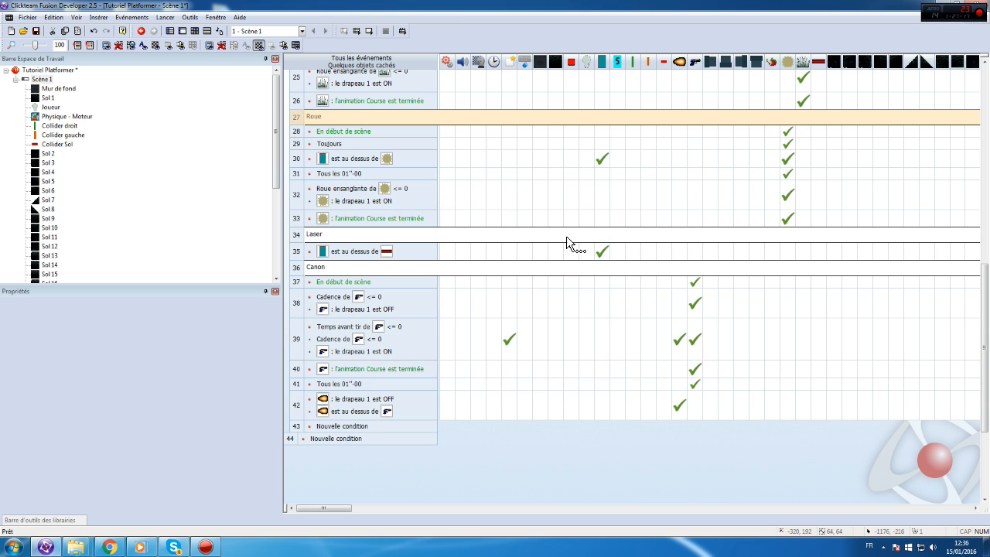
- Run the scene to test the cannon's firing rhythm with the edited Cadence value, and close the preview
left_click(164, 18)
left_click(171, 51)
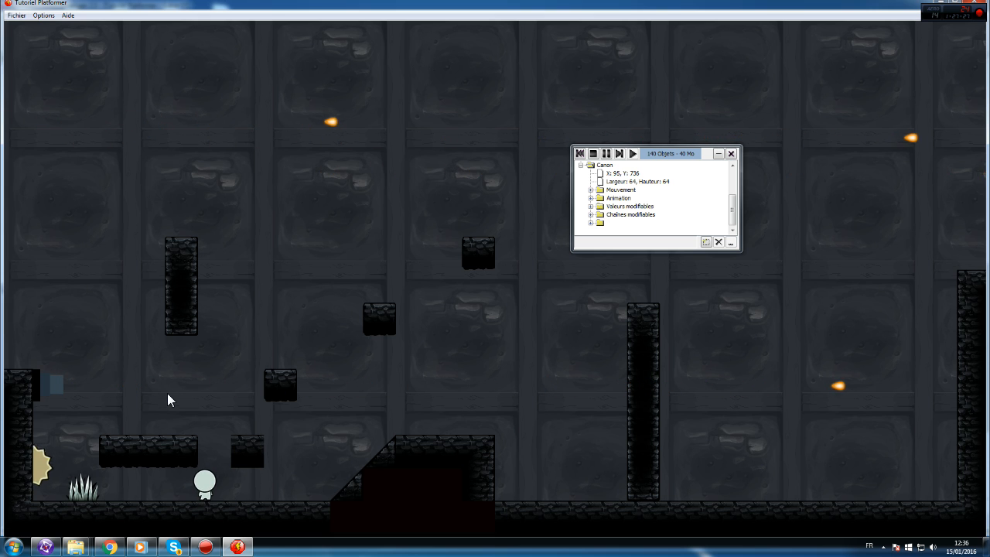
left_click(979, 2)
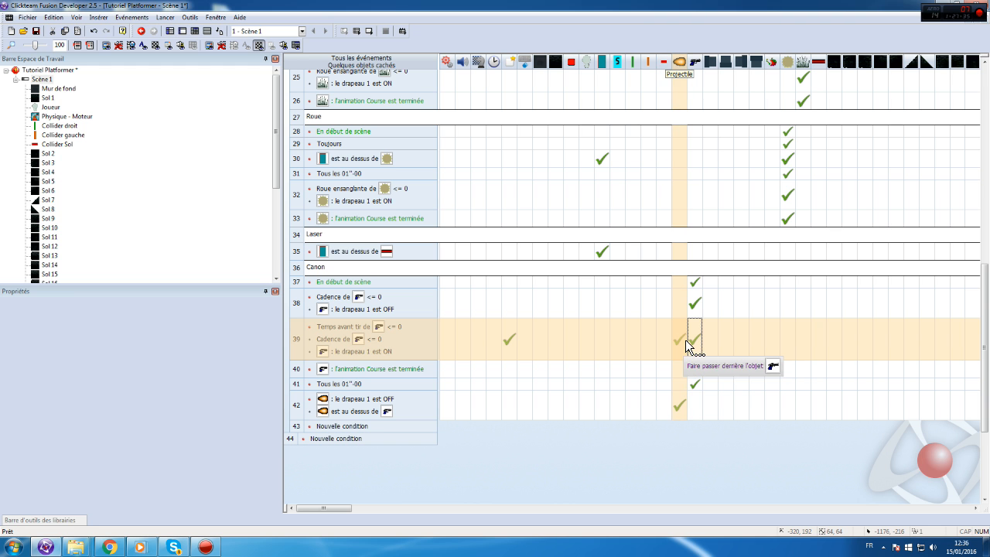
- Readjust the Cadence value that the Temps avant tir event assigns to Groupe Armes
right_click(694, 337)
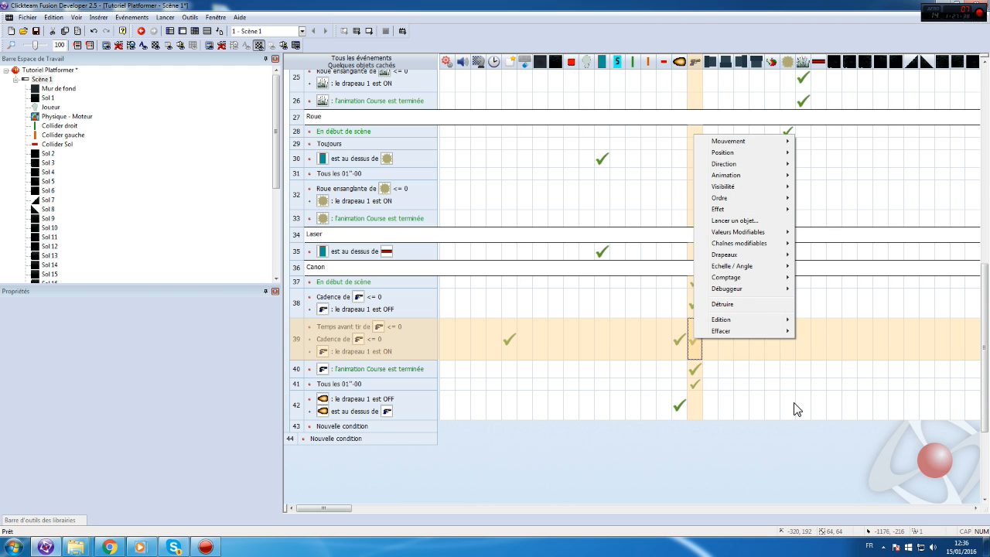
mouse_move(741, 321)
left_click(822, 331)
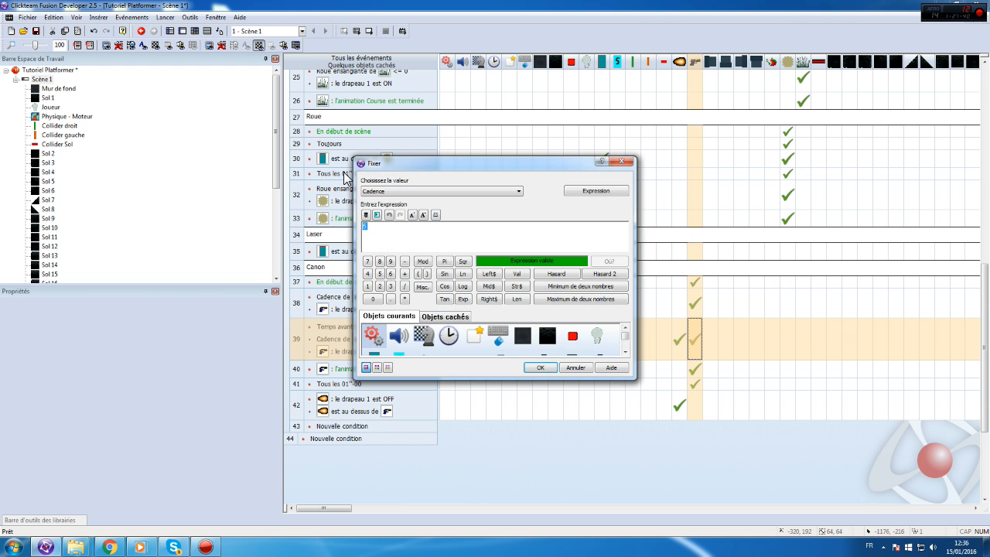
key("Return")
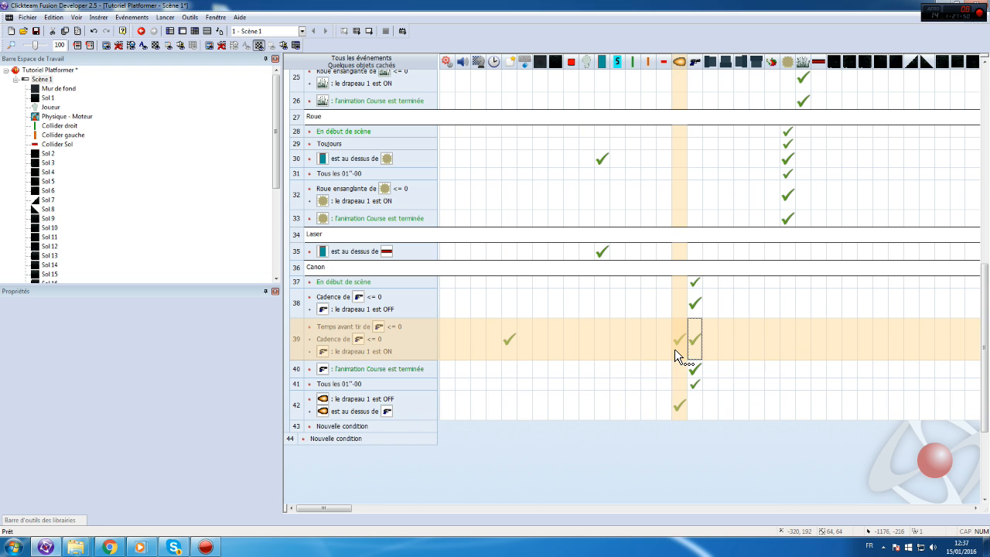
- Add a condition to the Temps avant tir event requiring Groupe Armes to face direction 0
left_click(407, 342)
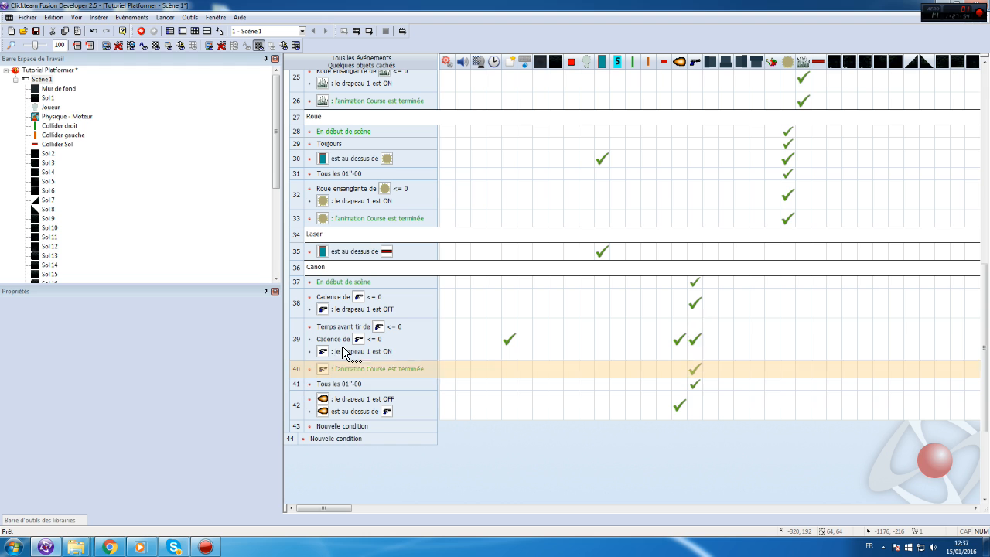
right_click(314, 348)
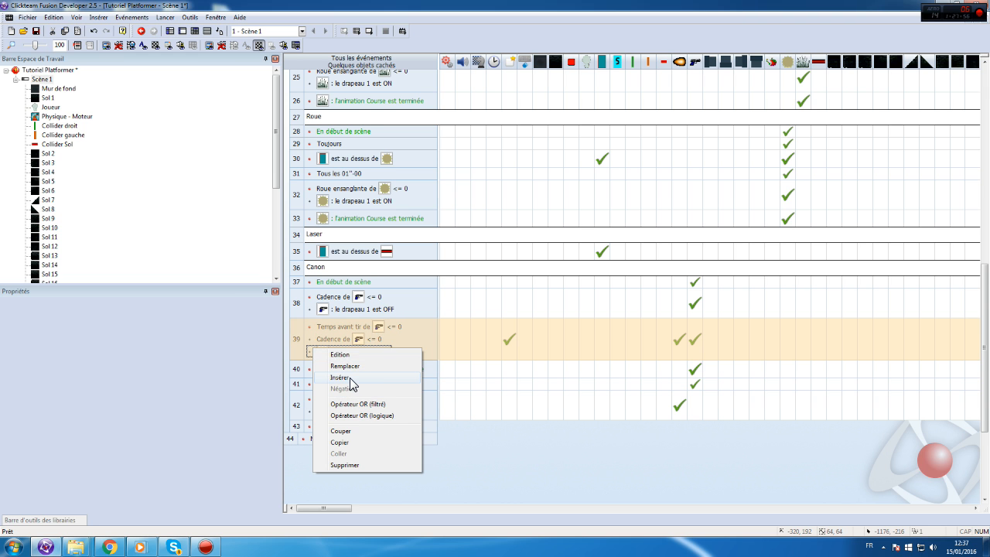
left_click(349, 378)
left_click(133, 145)
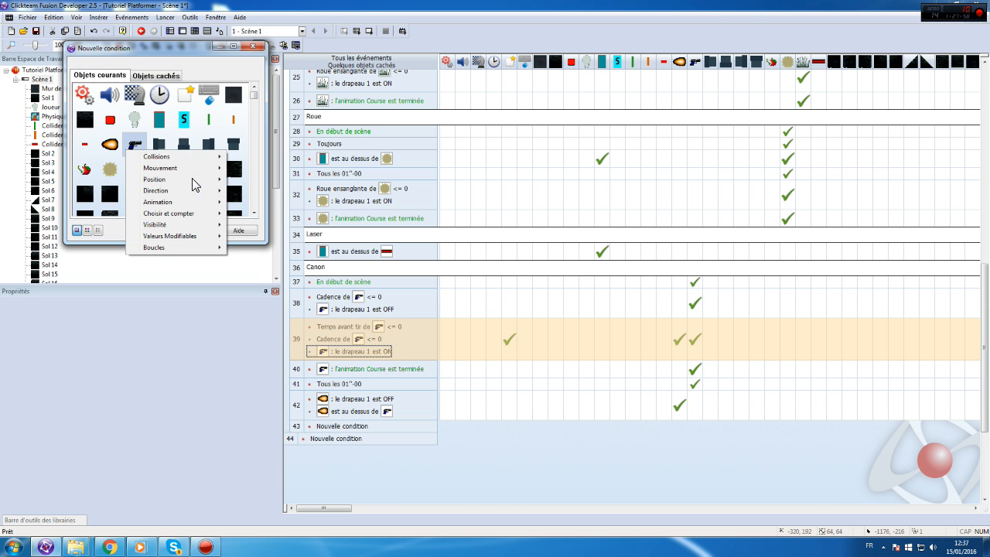
mouse_move(191, 191)
left_click(255, 191)
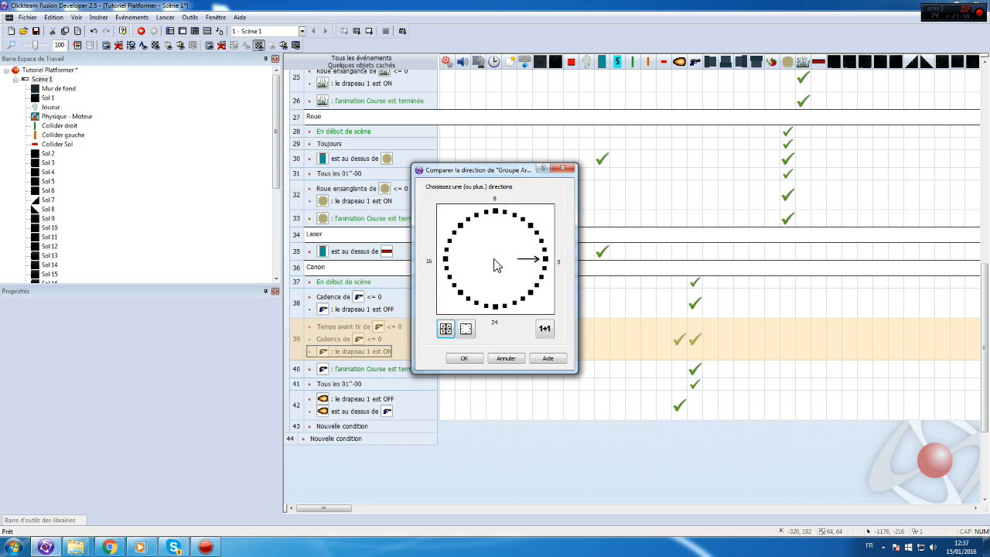
left_click(477, 356)
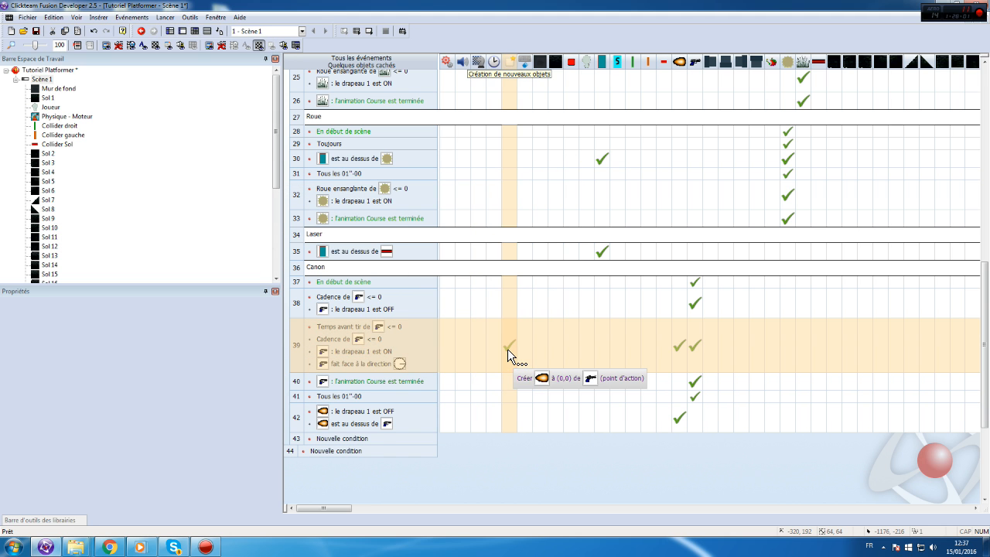
- Delete the last Canon event, which checks Projectile flag 1 OFF and its overlap with Groupe Armes
left_click(682, 344)
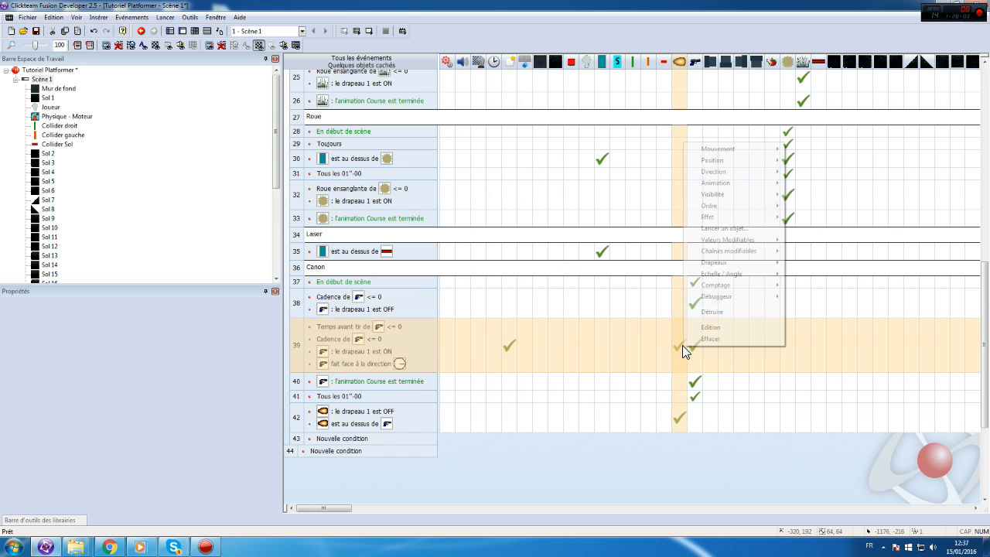
left_click(661, 437)
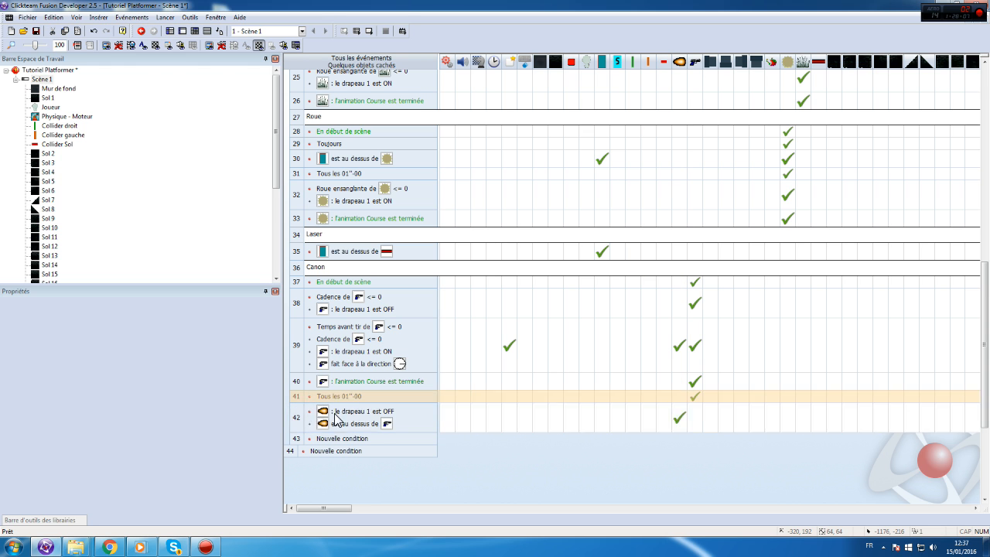
key("Delete")
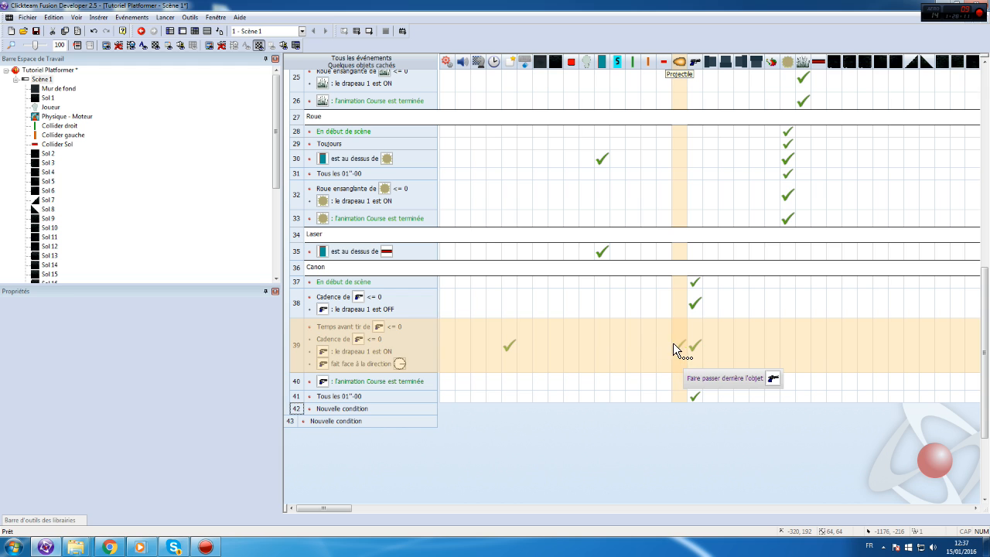
- Add a Projectile action to the direction 0 firing event that sets its direction to 0
left_click(368, 362)
left_click(337, 359)
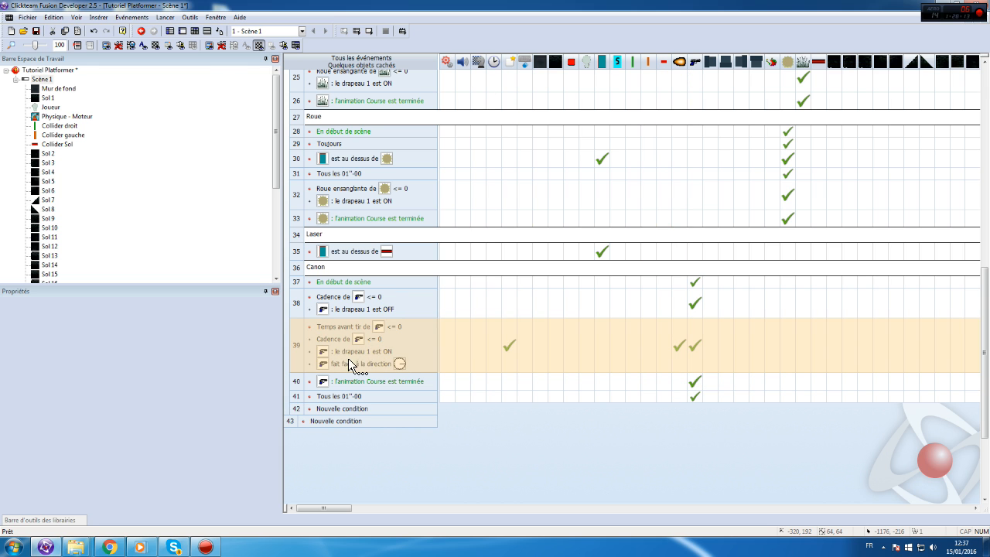
left_click(397, 361)
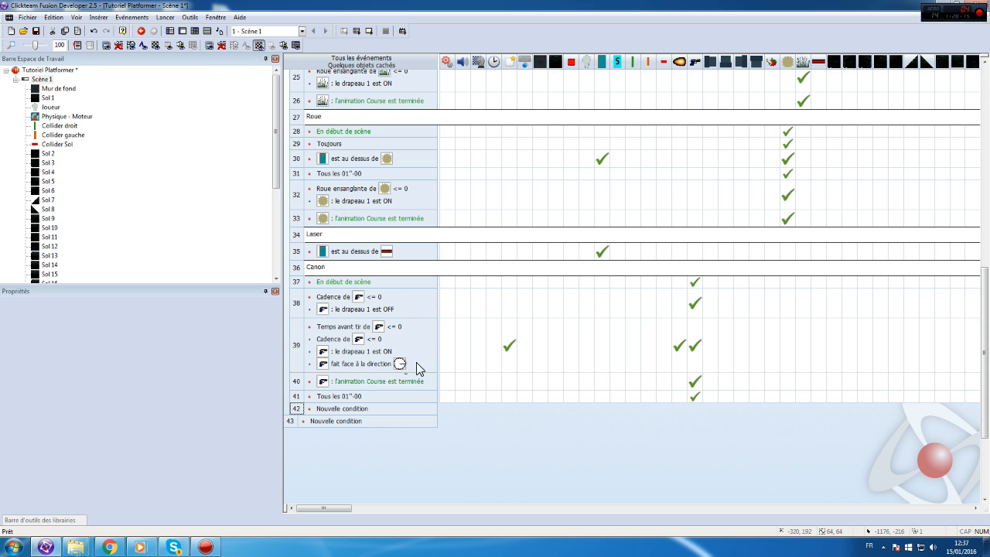
right_click(679, 353)
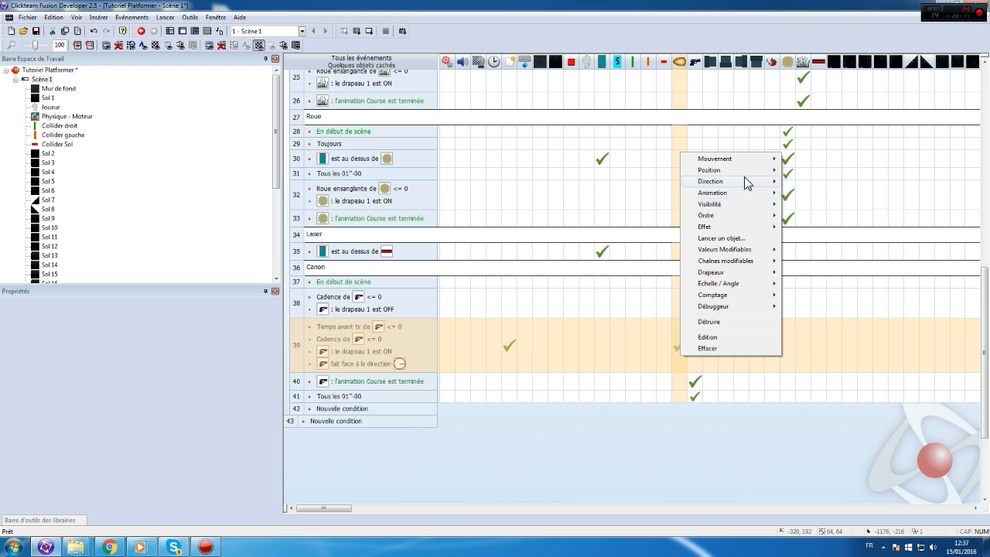
mouse_move(746, 178)
left_click(838, 182)
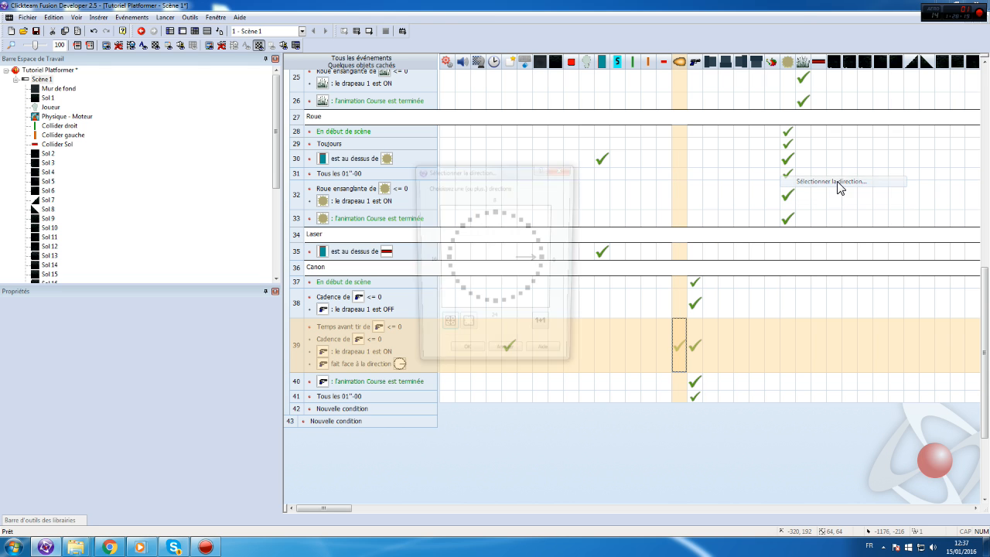
left_click(454, 361)
- Duplicate the direction 0 firing event and change the copy's facing condition to direction 8
left_click(297, 351)
key("ctrl+c")
key("ctrl+v")
double_click(399, 418)
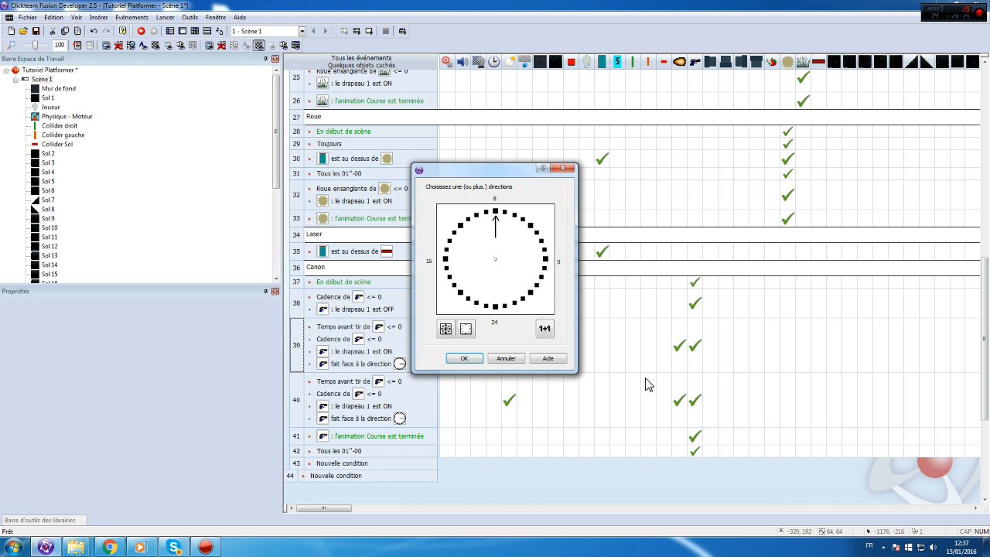
key("Return")
- Set the Projectile direction to 8 in the duplicated firing event
right_click(674, 397)
mouse_move(747, 381)
left_click(805, 390)
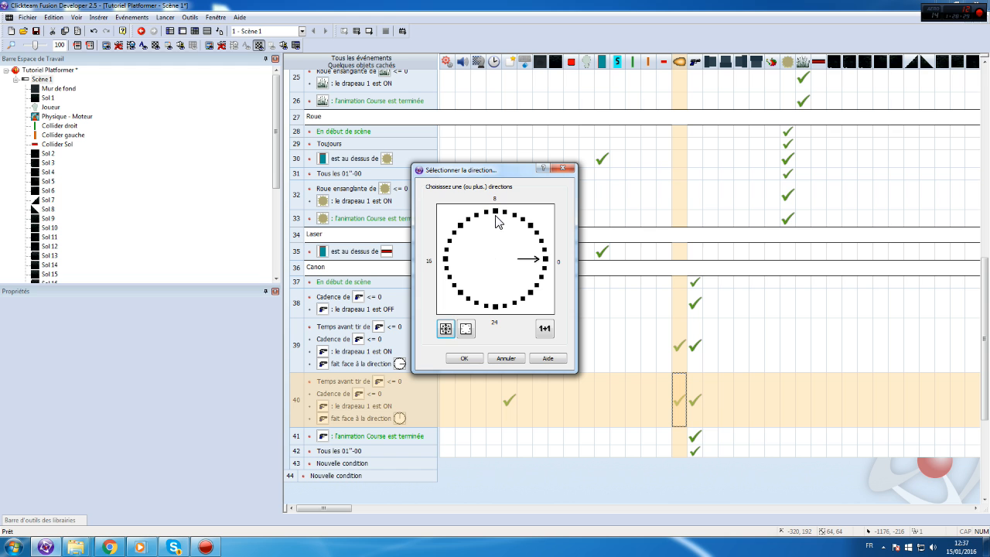
left_click(463, 361)
- Open Scène 1 in the scene editor and place the upward-facing Canon 2 on the platform above the spikes
double_click(44, 80)
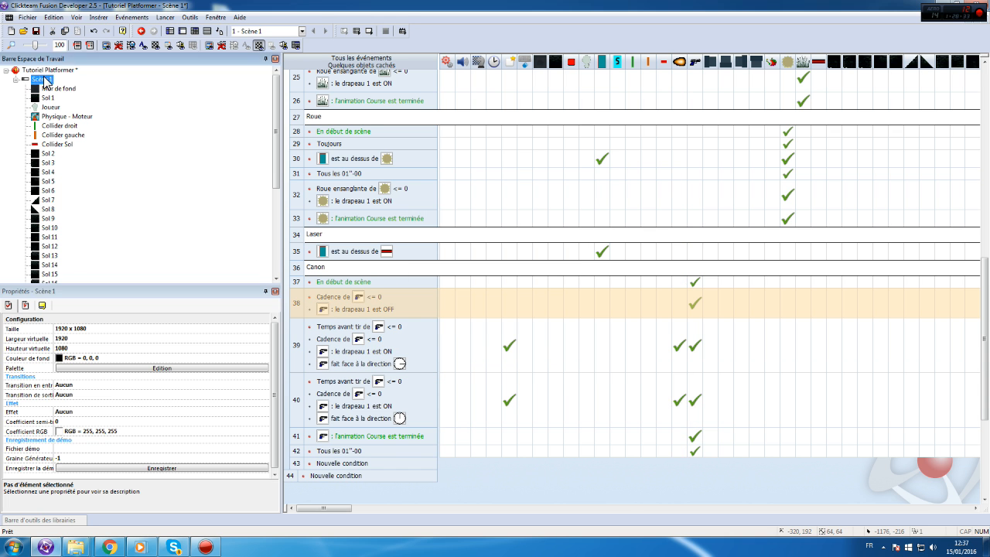
left_click(506, 221)
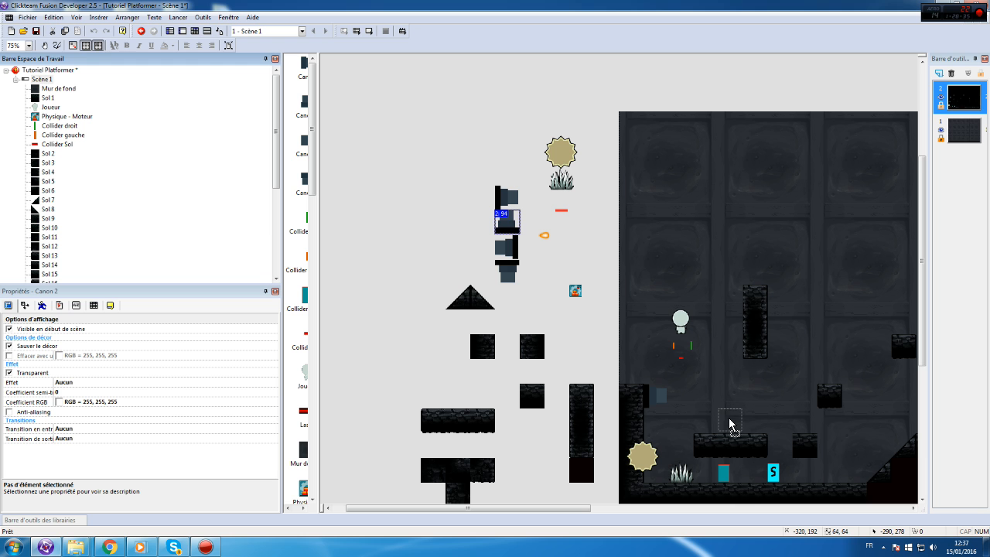
left_click_drag(731, 424, 730, 422)
- Run the scene to test the firing of the sideways and upward cannons, and close the preview
left_click(178, 17)
left_click(190, 51)
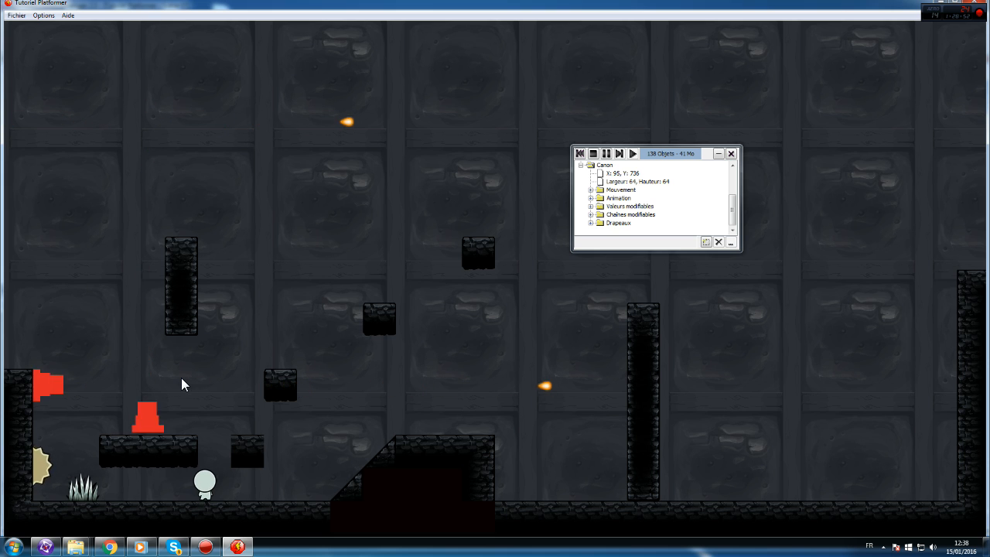
left_click(971, 3)
- Move Canon 2 back among the spare objects outside the scene and return to the event editor
left_click(657, 395)
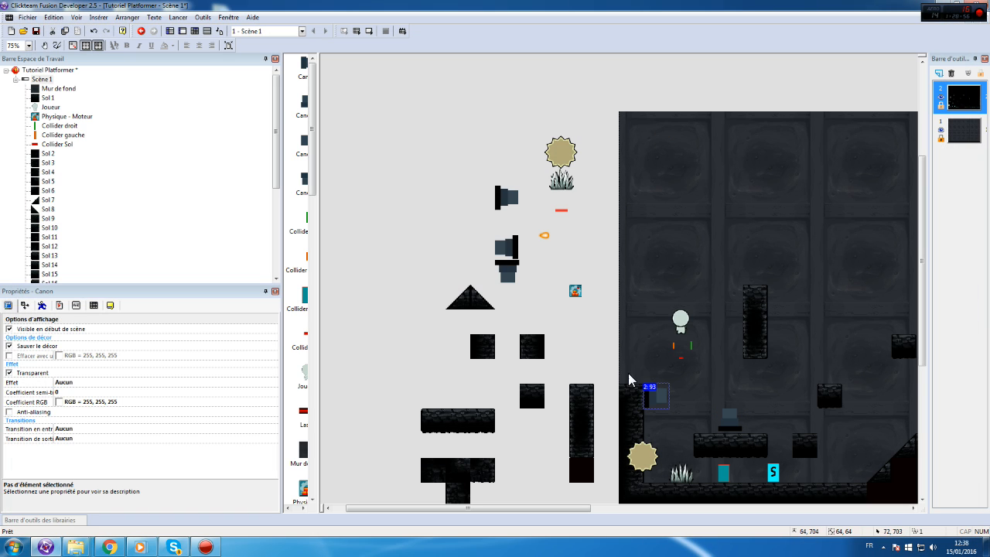
left_click_drag(730, 420, 510, 222)
left_click(431, 83)
left_click(195, 31)
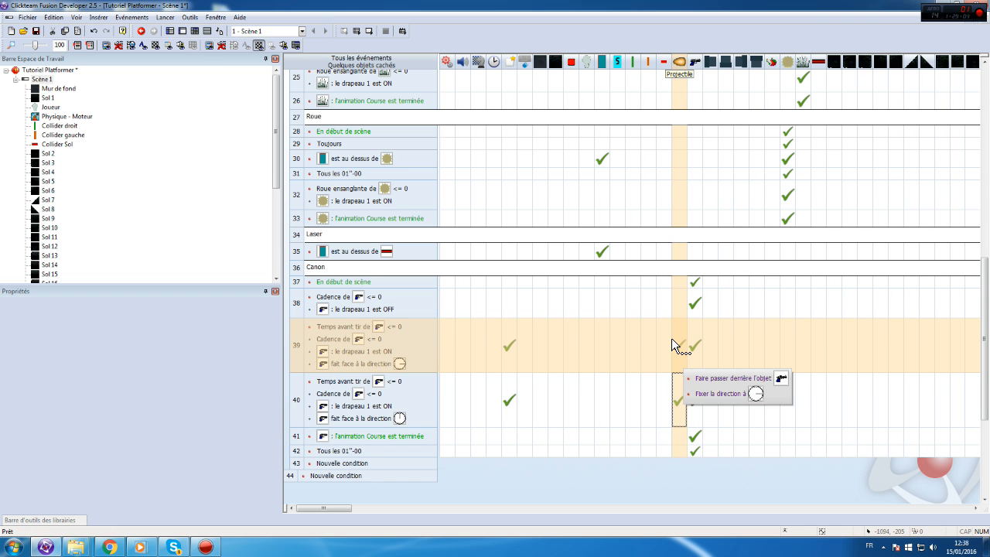
- Edit the random Cadence value that the Canon group's En début de scène event sets for Groupe Armes
mouse_move(504, 343)
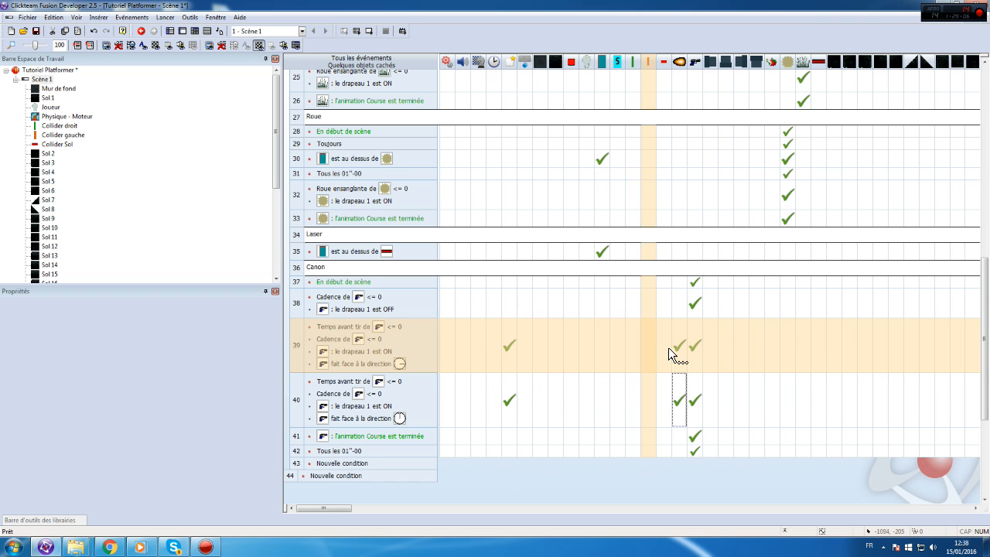
mouse_move(690, 348)
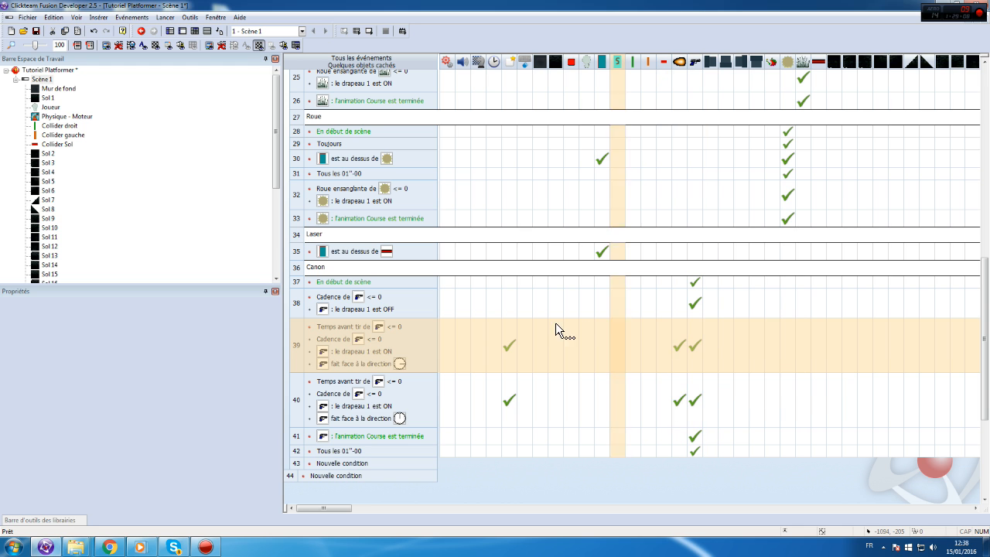
left_click(294, 394)
left_click_drag(293, 391, 648, 287)
right_click(698, 290)
left_click(754, 470)
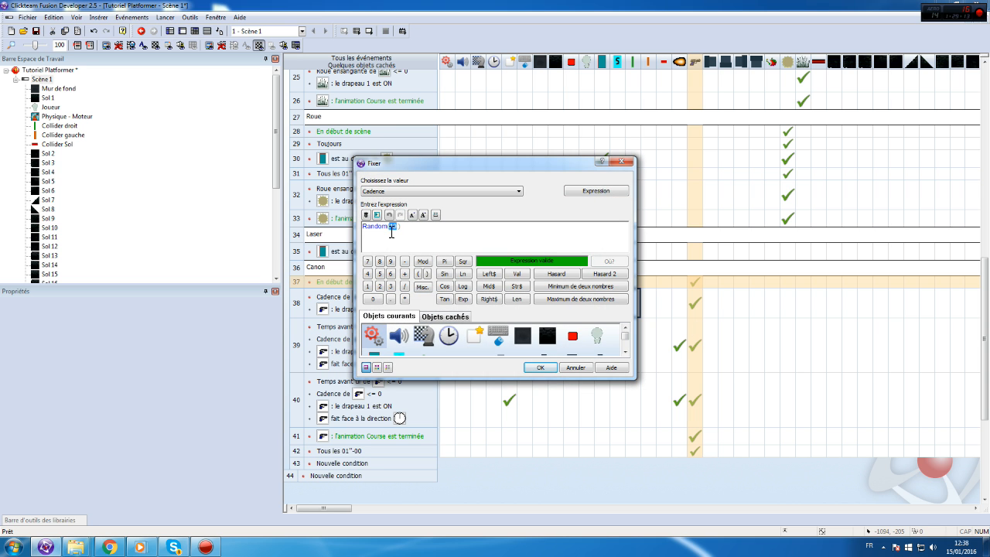
key("Return")
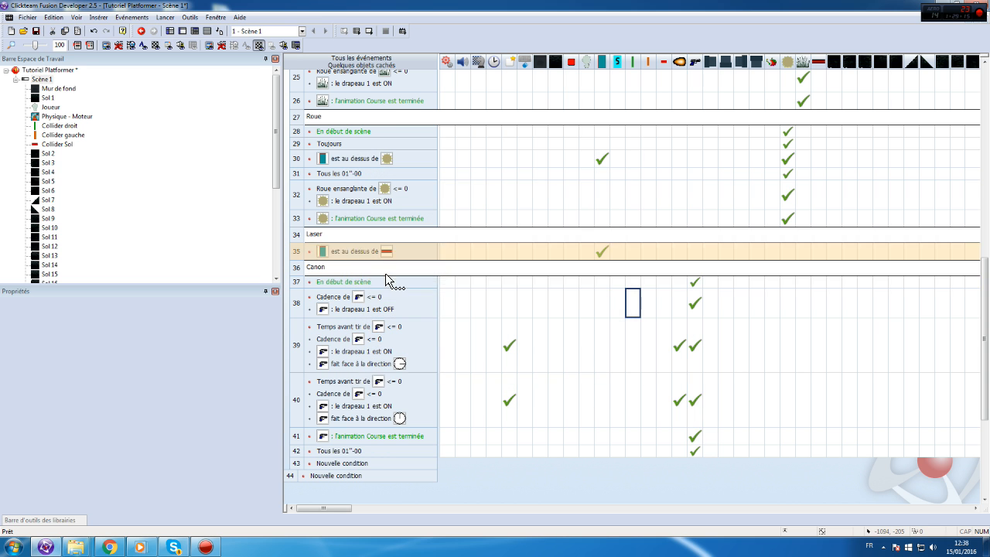
- Duplicate the direction 8 firing event and set the copy's facing condition to direction 16 only
left_click(300, 399)
key("ctrl+v")
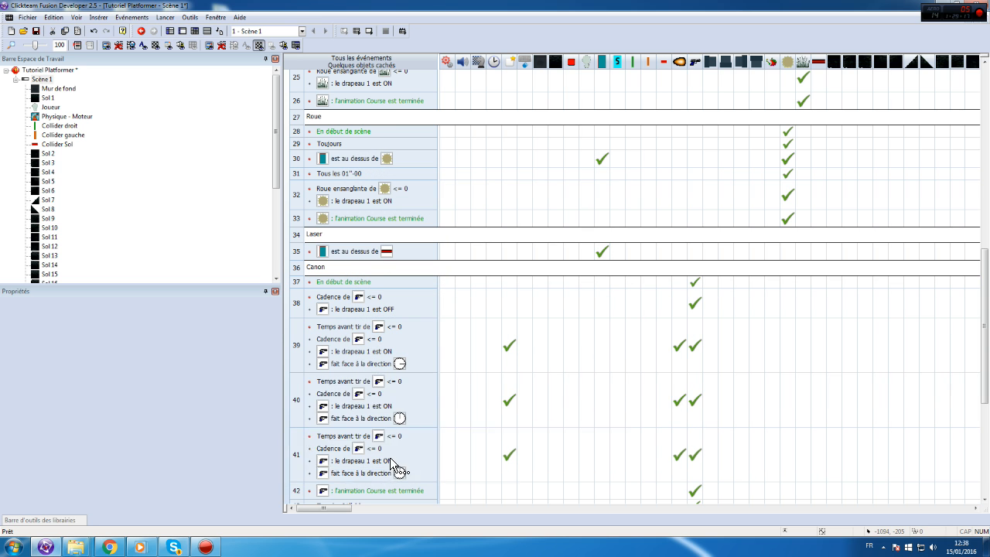
double_click(399, 473)
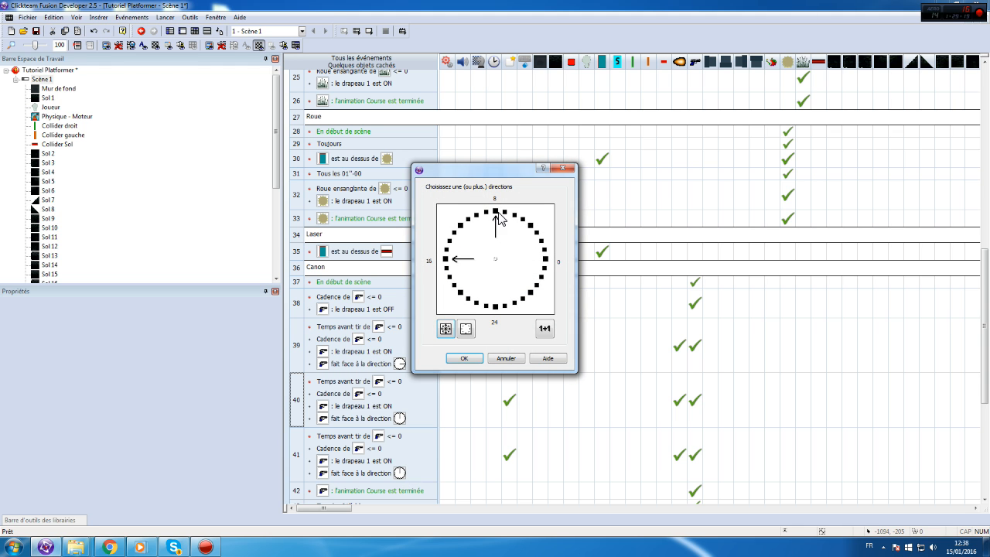
left_click(464, 359)
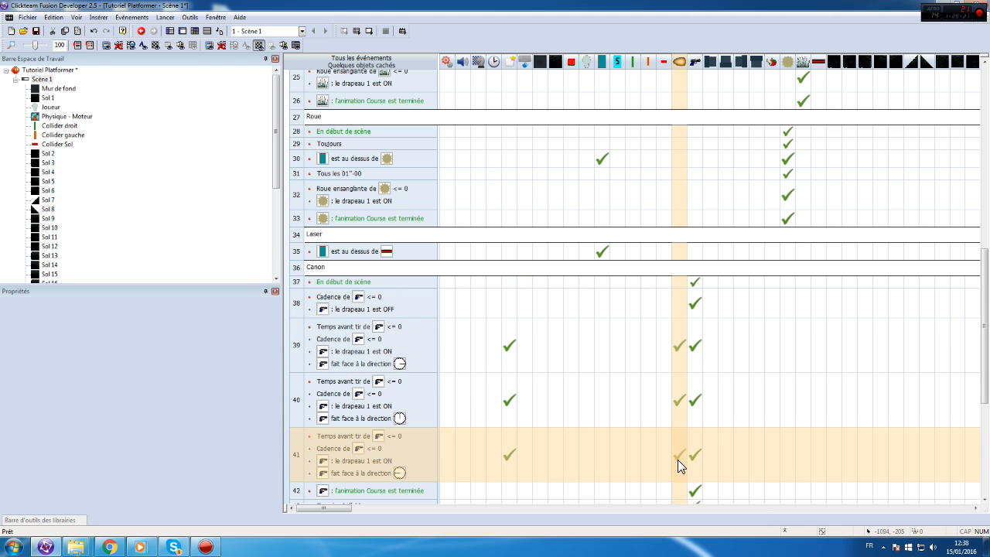
- Set the Projectile direction to 16 in the newly pasted firing event
right_click(677, 458)
mouse_move(735, 441)
left_click(822, 453)
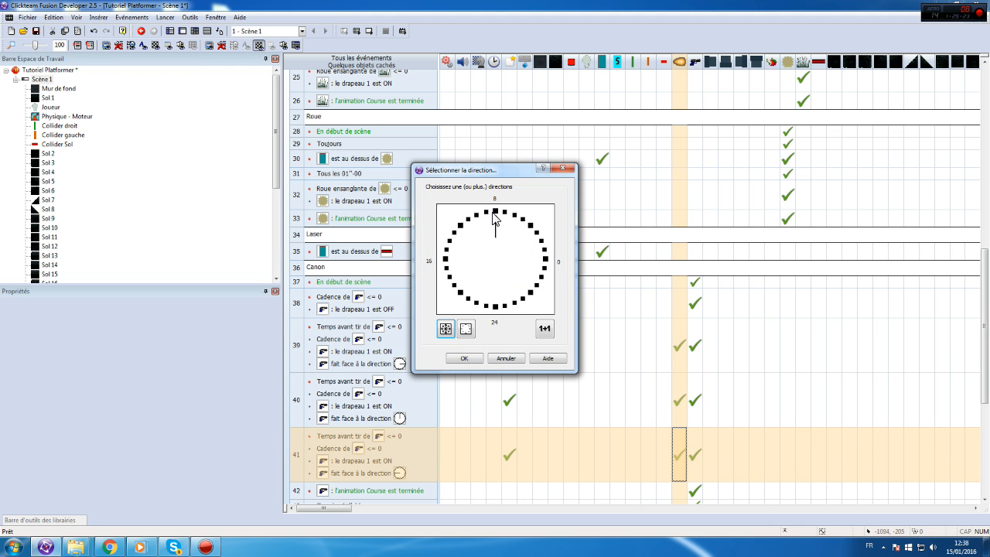
left_click(464, 358)
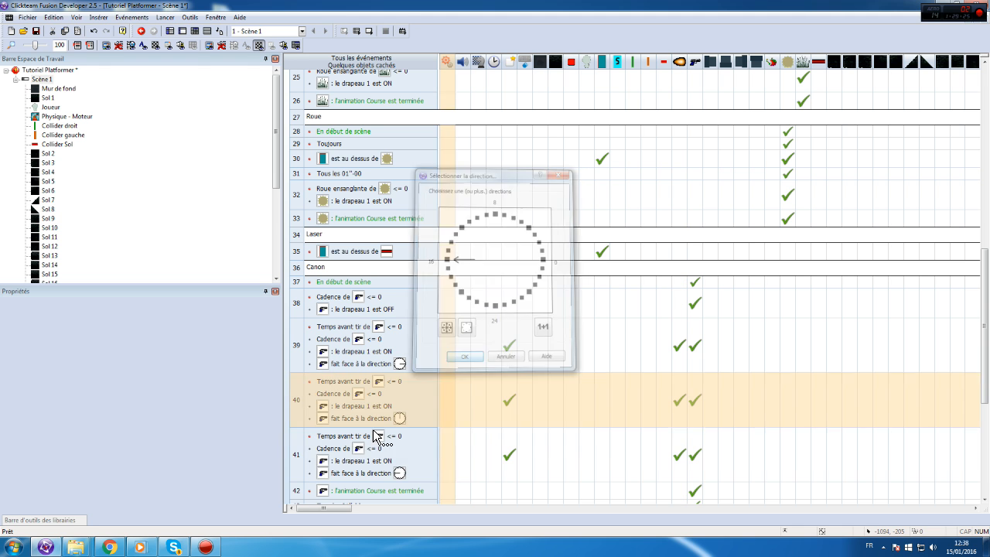
- Duplicate the direction 16 firing event and set the copy's facing condition to direction 24 only
left_click(294, 455)
key("ctrl+v")
scroll(377, 418, "down", 3)
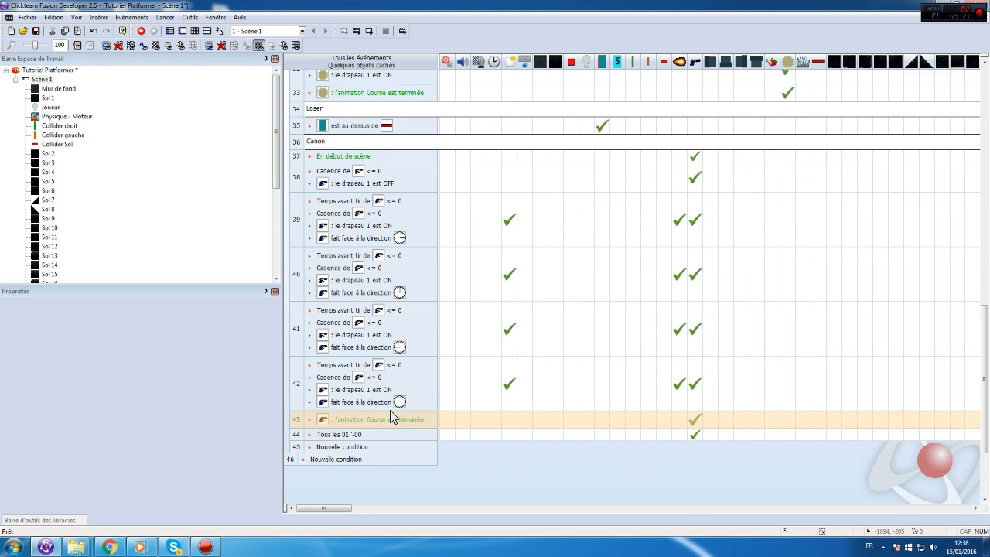
double_click(402, 337)
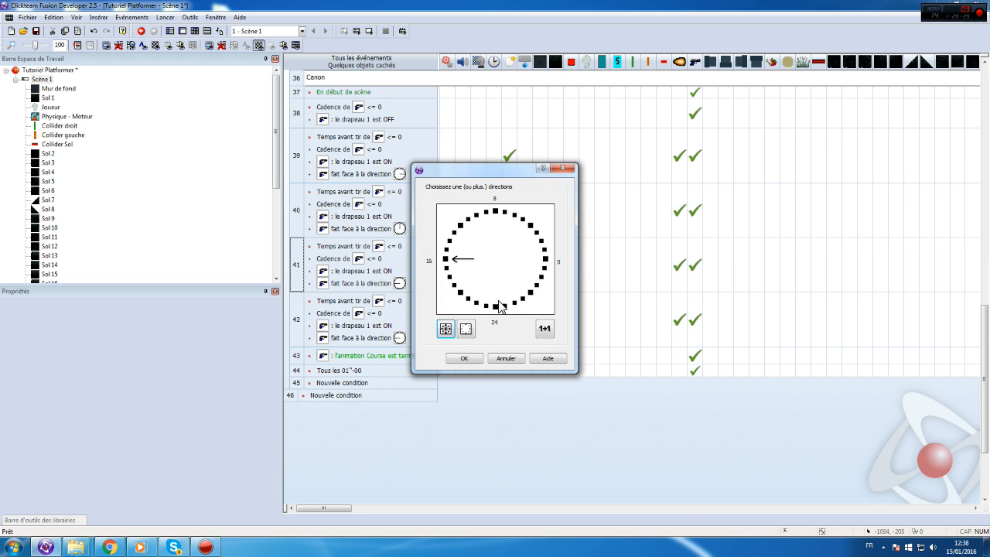
left_click(456, 359)
- Set the Projectile direction to 24 in the pasted firing event that tests for direction 24
right_click(680, 320)
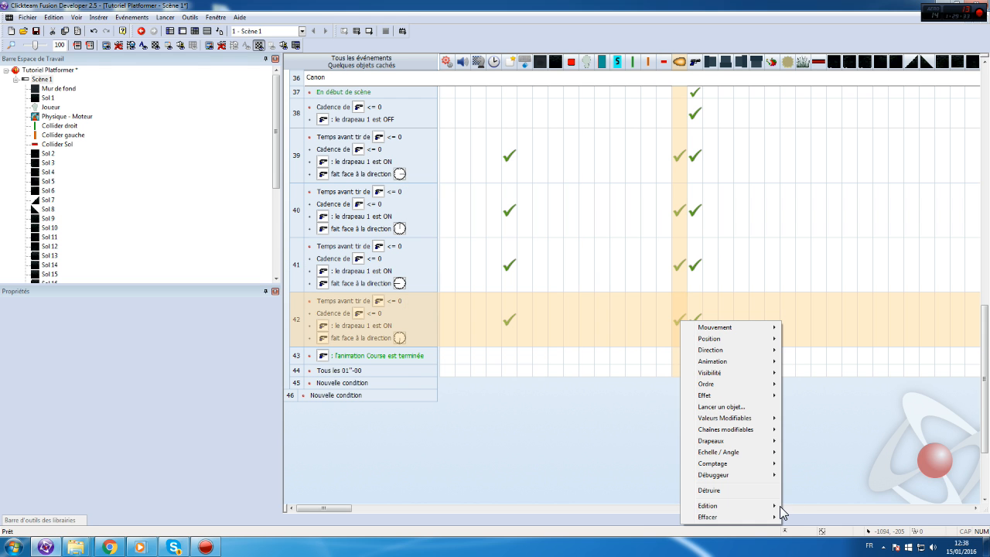
mouse_move(778, 507)
left_click(818, 511)
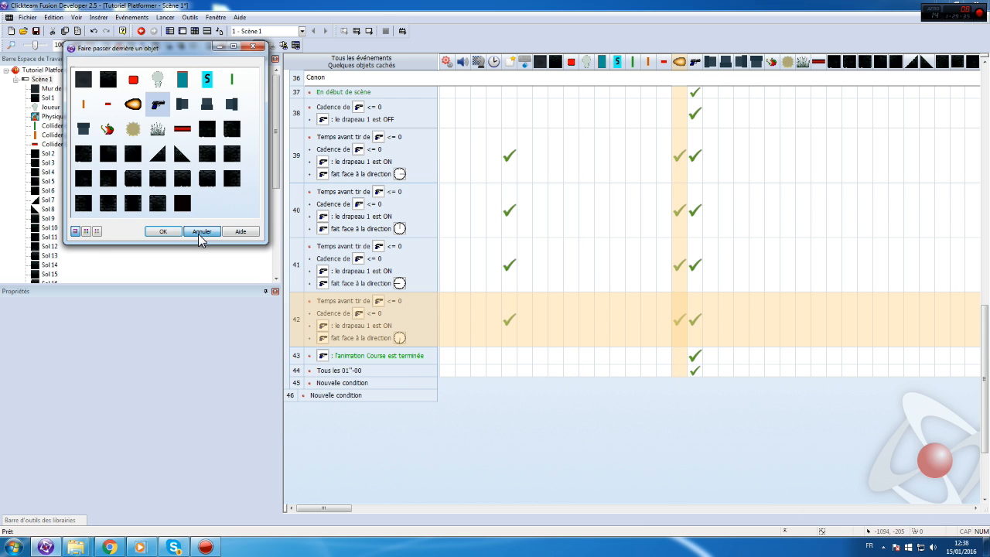
left_click(199, 233)
right_click(673, 327)
mouse_move(744, 513)
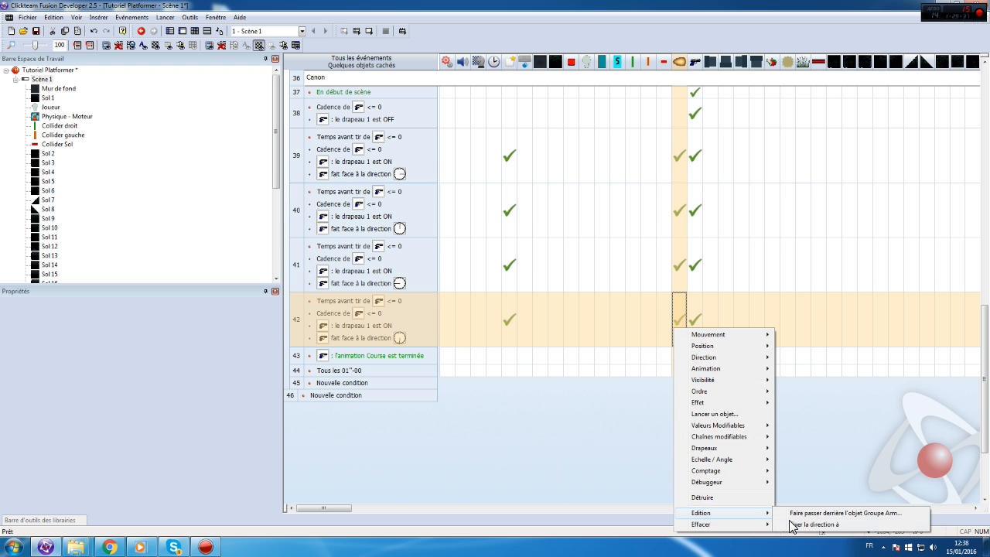
left_click(806, 526)
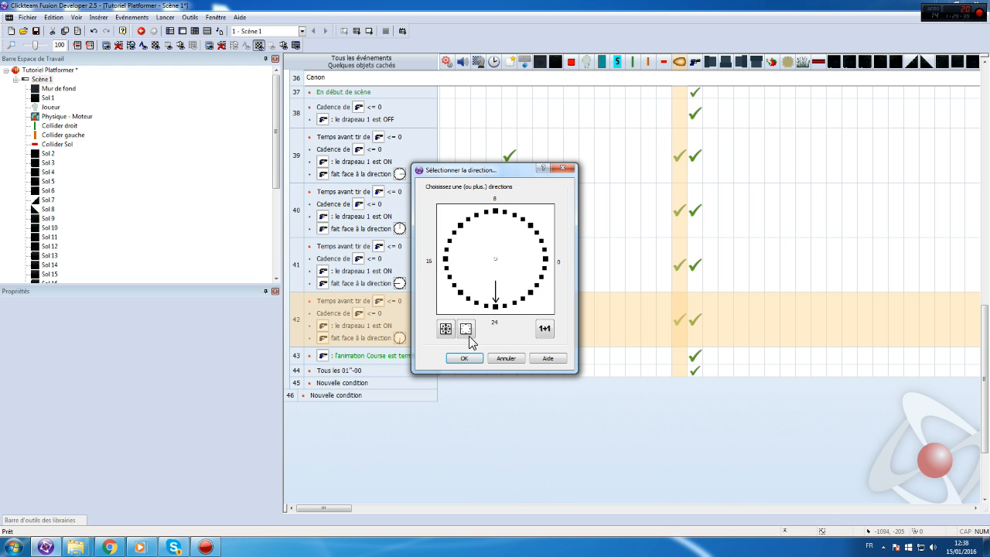
left_click(464, 358)
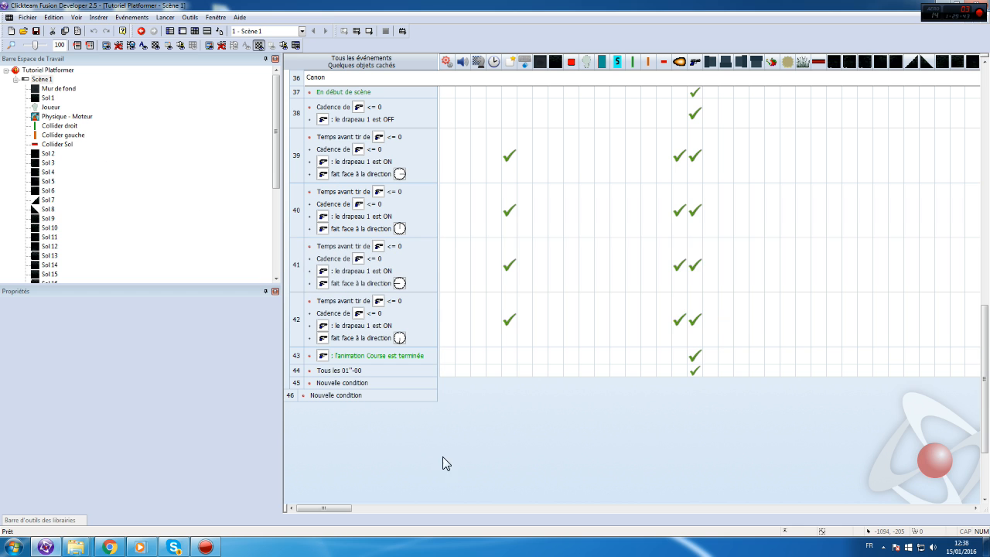
- Save the project
scroll(444, 462, "up", 10)
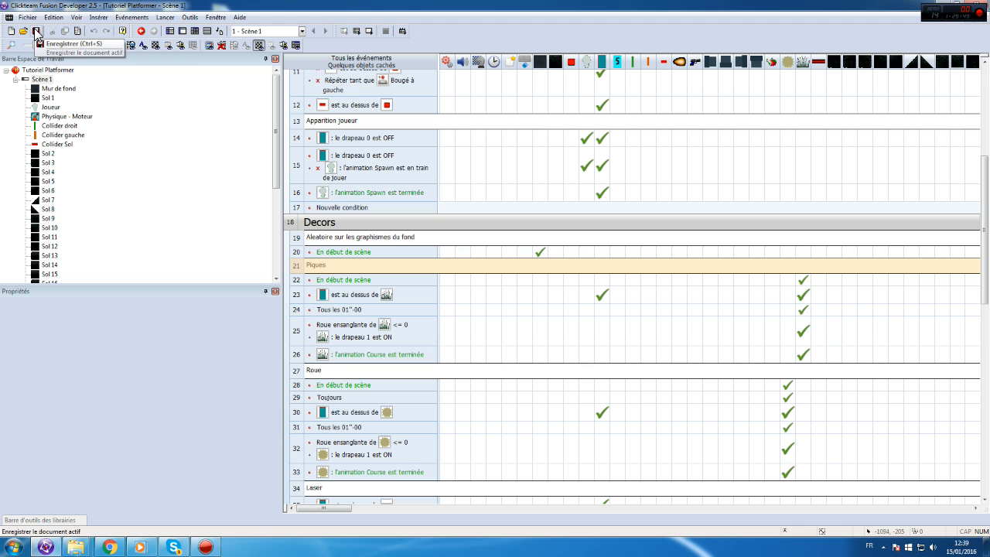
left_click(36, 32)
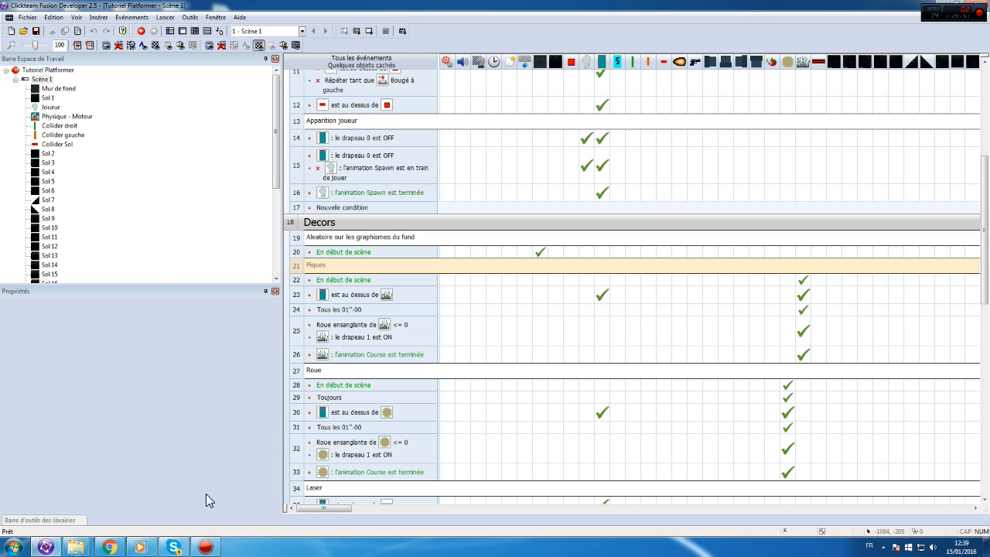
left_click(174, 547)
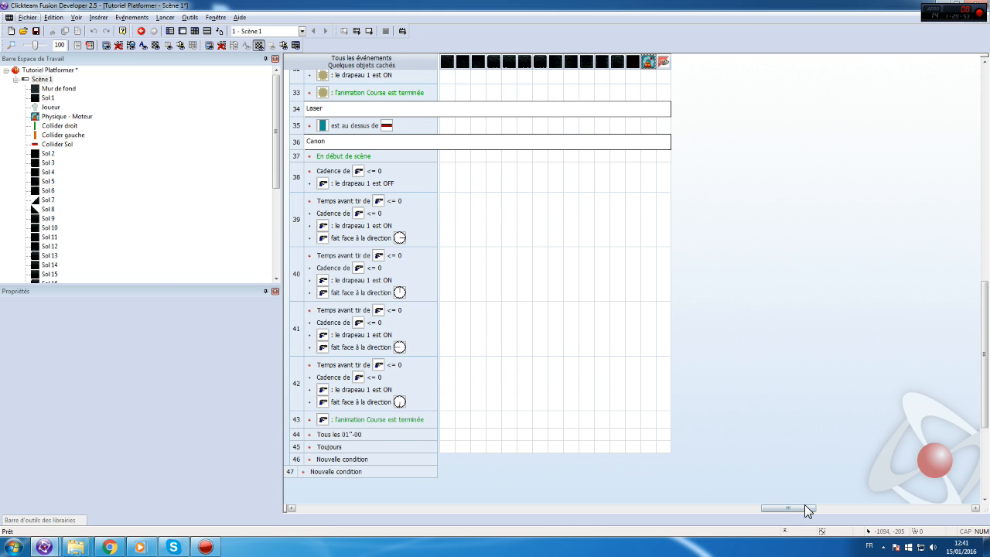
- Edit the divisor that ends the Projectile's Sin(timer / 5) X-scale expression in the Canon group's Toujours event, keeping quality at 1
left_click_drag(804, 508, 377, 441)
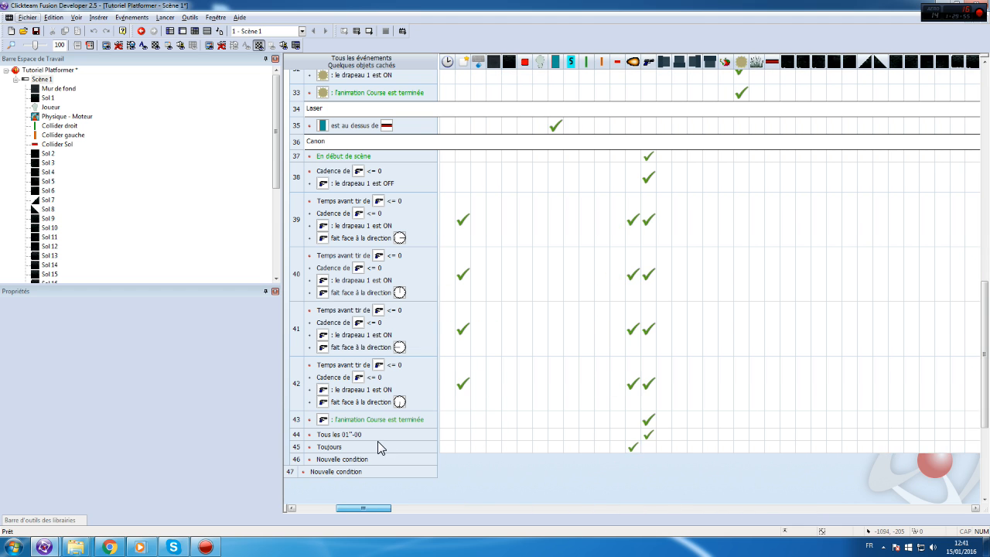
right_click(635, 446)
mouse_move(680, 431)
left_click(777, 430)
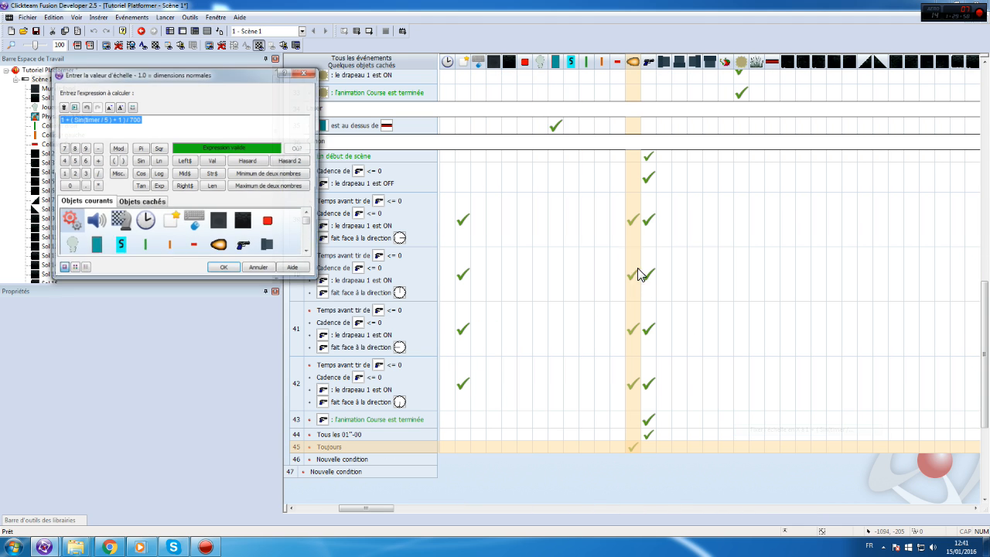
double_click(131, 121)
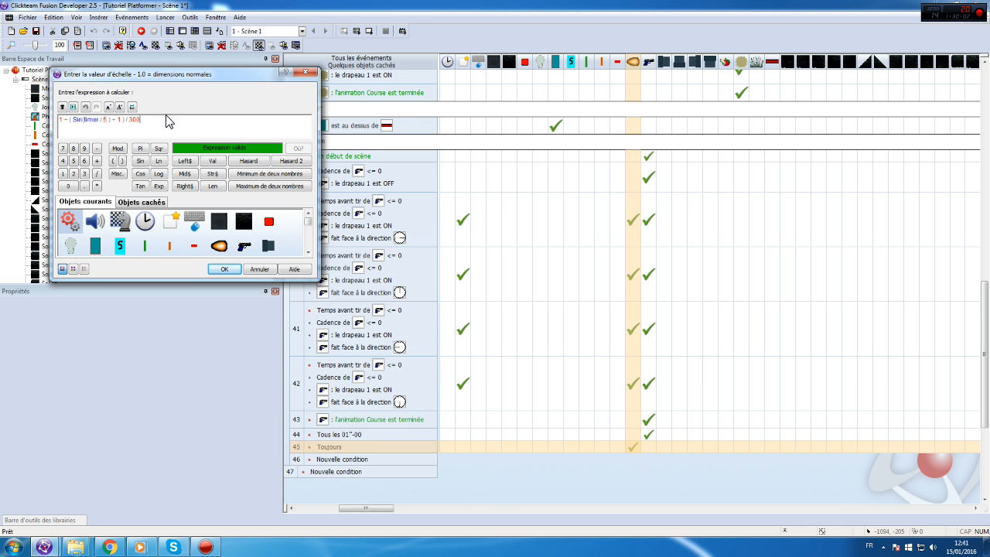
key("Return")
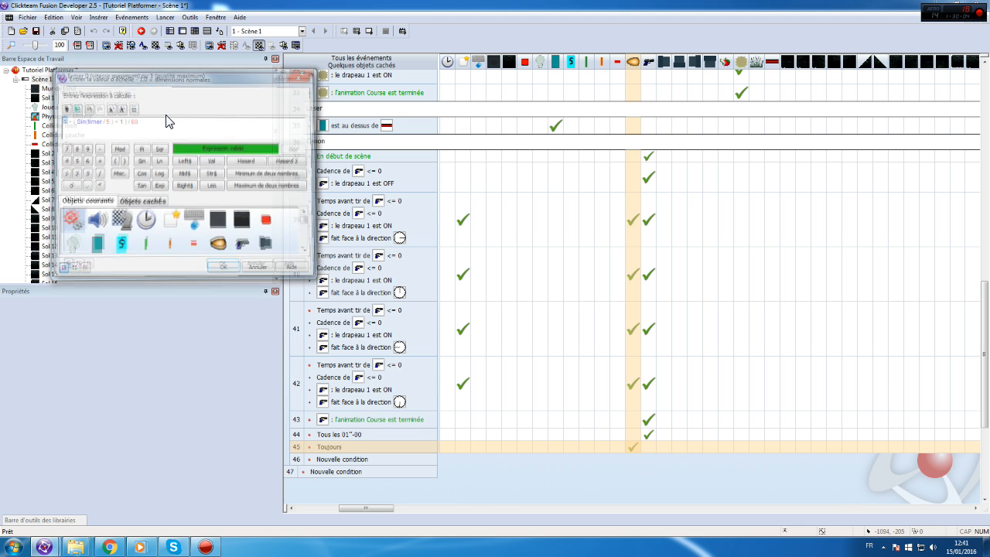
key("Return")
- Edit the divisor that ends the Projectile's Cos(timer / 6) Y-scale expression in the same Toujours event
right_click(635, 448)
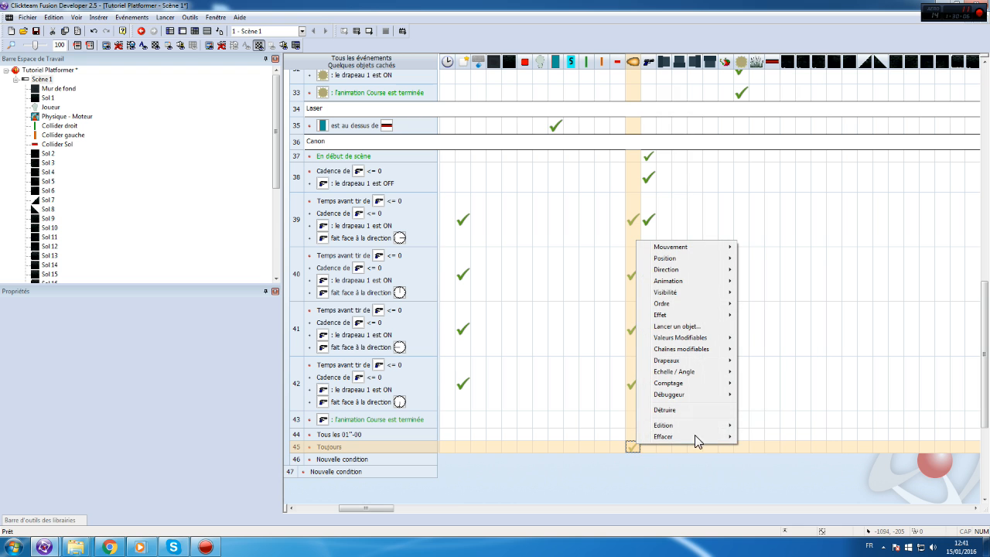
mouse_move(722, 430)
double_click(778, 430)
left_click(154, 124)
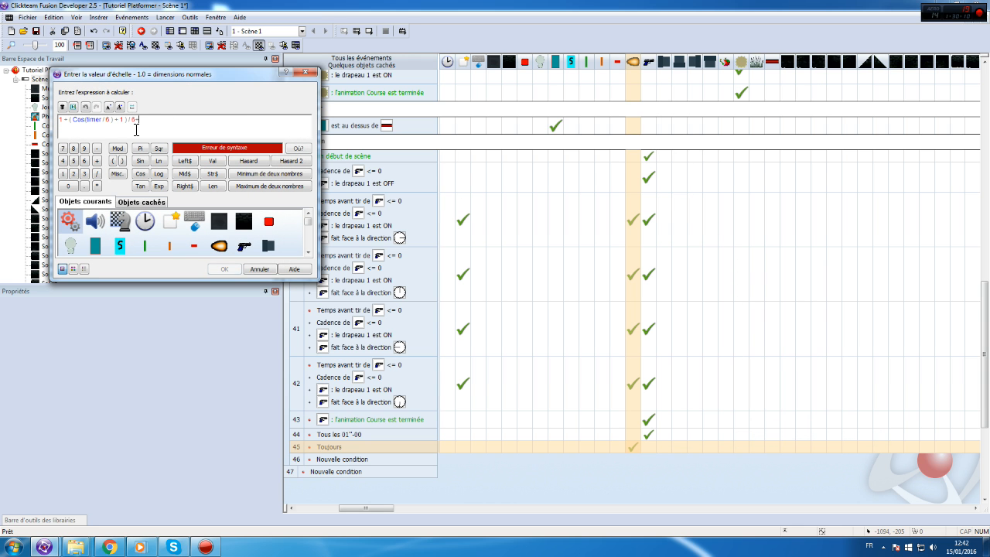
key("Return")
key("Return")
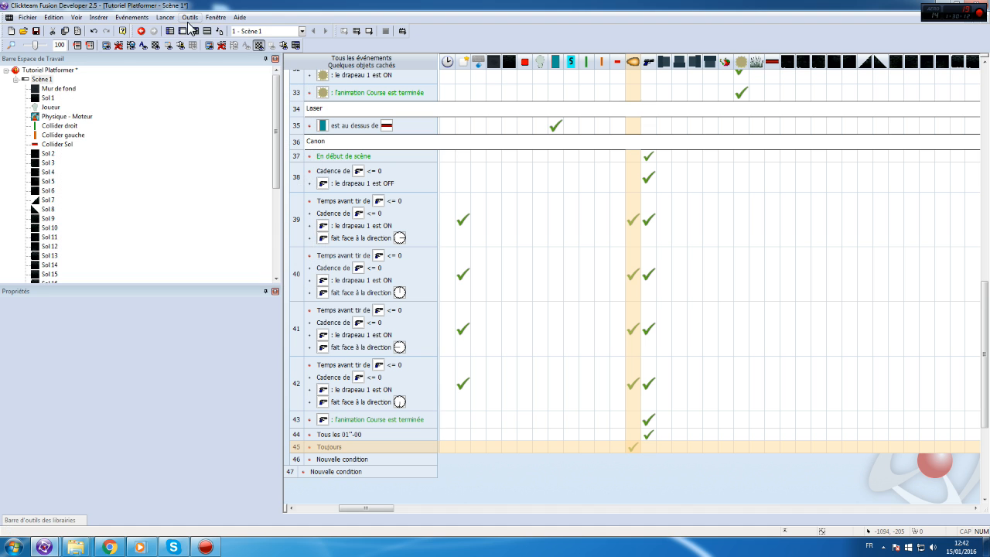
- Run the scene to check how the projectiles scale, and close the test window
left_click(190, 17)
left_click(175, 59)
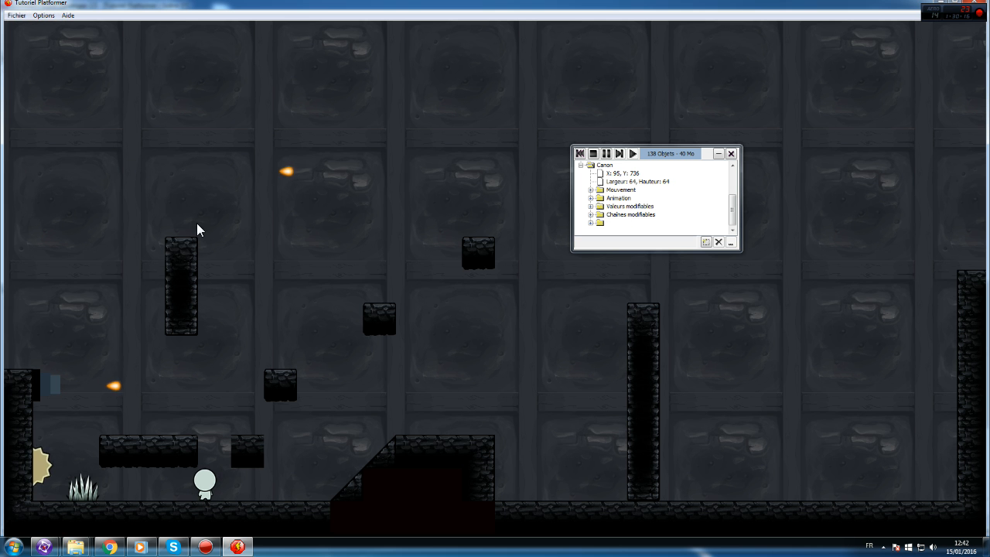
left_click(974, 2)
- Set the Projectile's X scale in the Toujours event to 1 + ( Sin(timer / 5 ) + 1 ) / 10, with quality 1
right_click(631, 445)
mouse_move(680, 426)
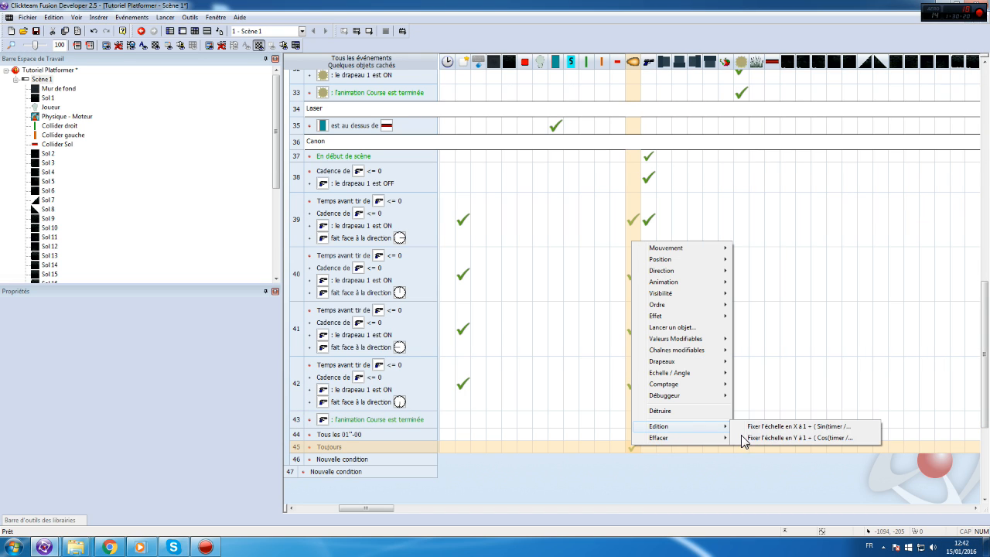
left_click(772, 426)
left_click(141, 126)
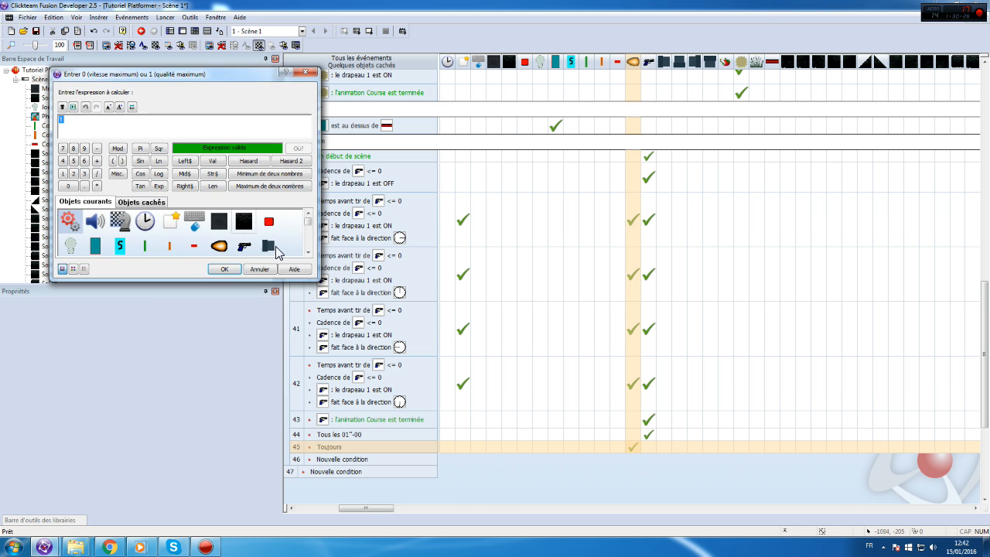
left_click(225, 269)
- Set the divisor that ends the Projectile's Cos(timer / 6) Y-scale expression to 10 in the Toujours event
left_click(633, 447)
mouse_move(712, 427)
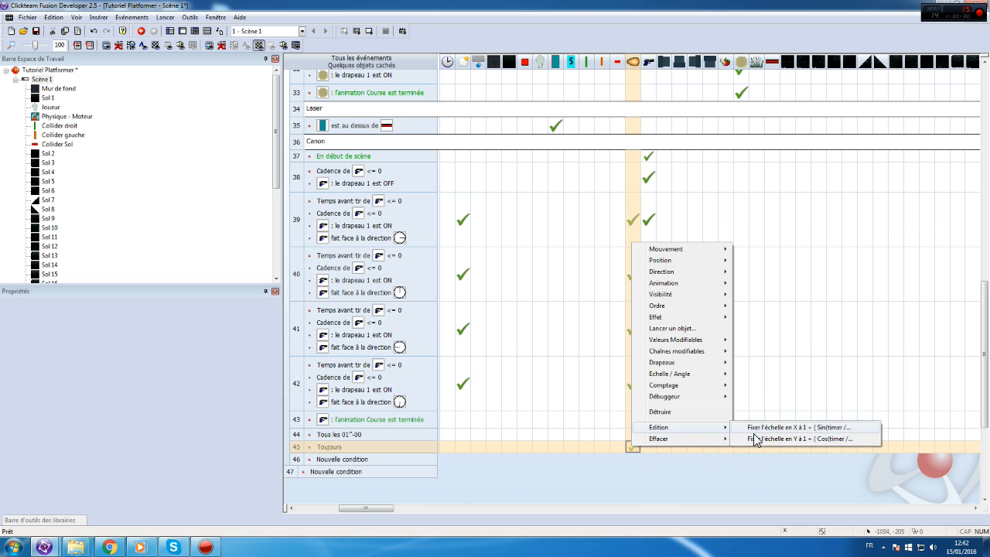
left_click(763, 440)
double_click(132, 120)
type("1\"-0")
key("Return")
key("Return")
- Run the scene to check the pulsing of the projectiles with the edited scales, and close it
left_click(166, 17)
left_click(189, 56)
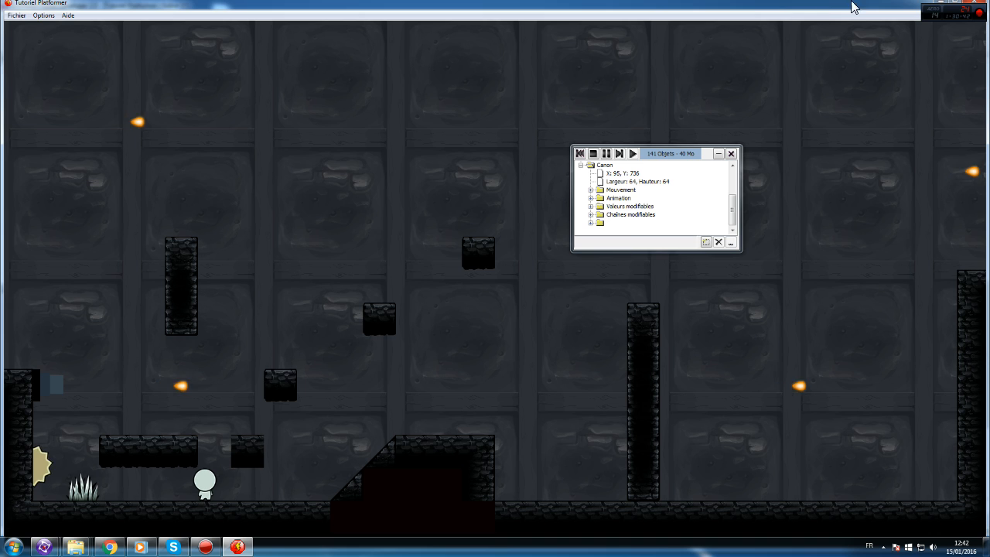
left_click(981, 7)
- Set the Projectile's Y scale in the Toujours event to 1 + ( Cos(timer / 6 ) + 1 ) / 2
left_click(627, 445)
mouse_move(686, 431)
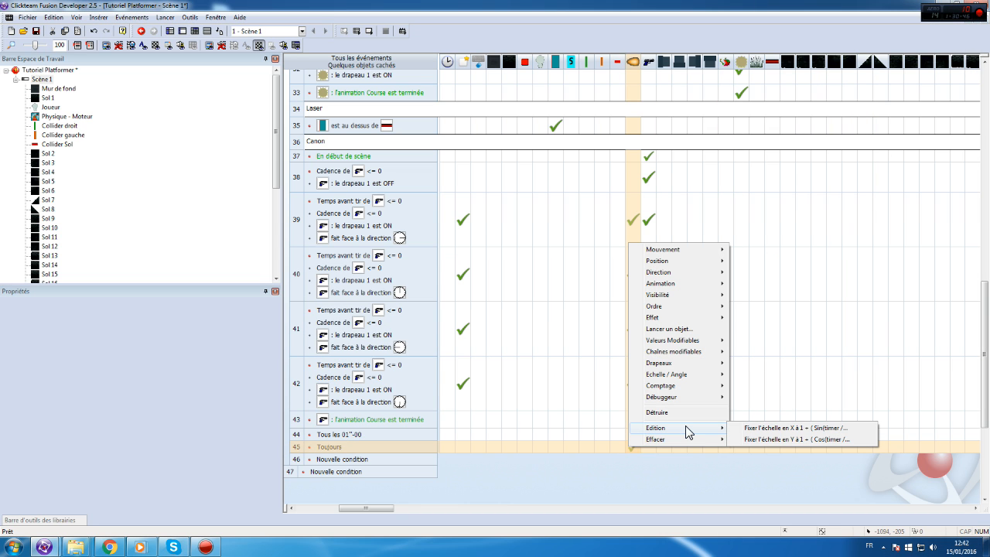
left_click(778, 439)
left_click(139, 122)
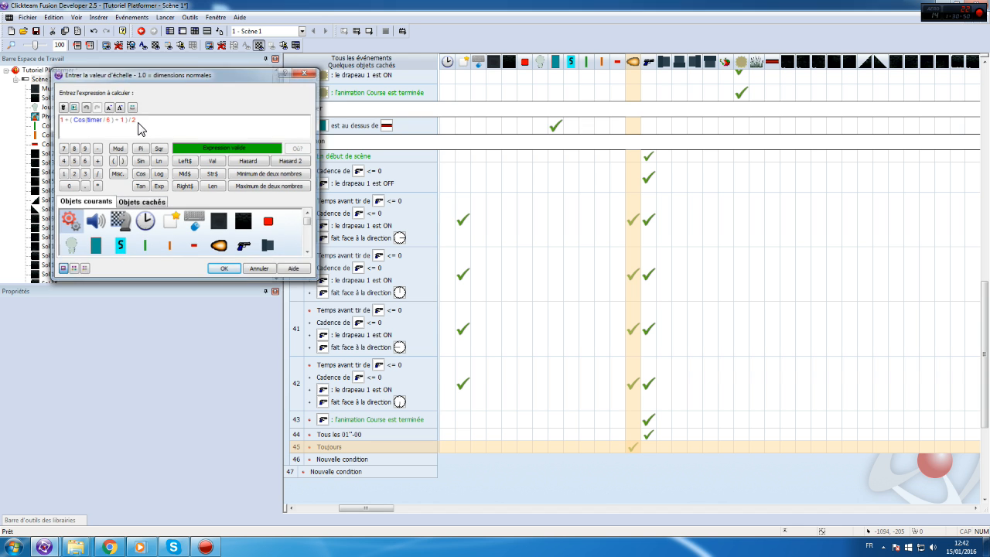
key("Return")
- Test the scene with the Y-scale divisor of 2 and close the test window
left_click(165, 17)
left_click(177, 49)
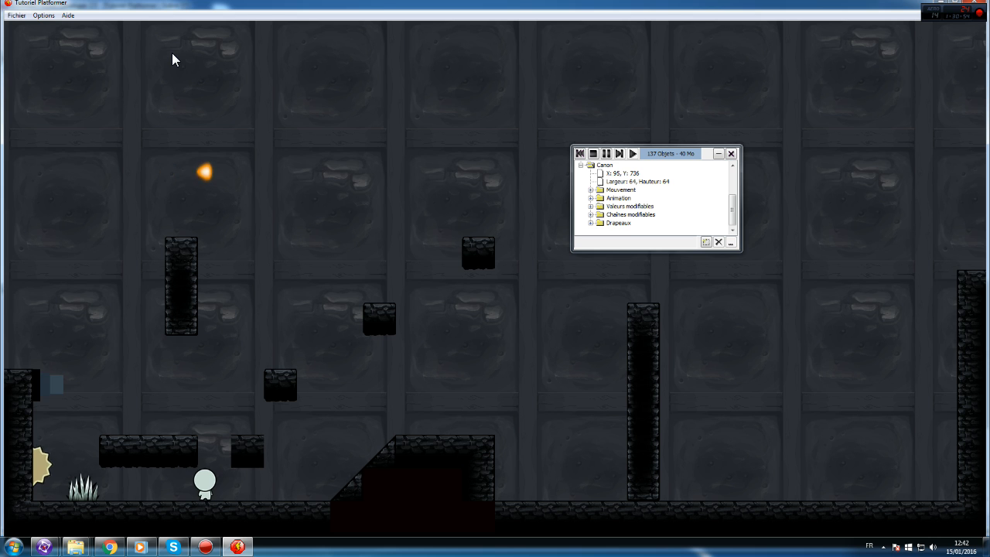
left_click(979, 3)
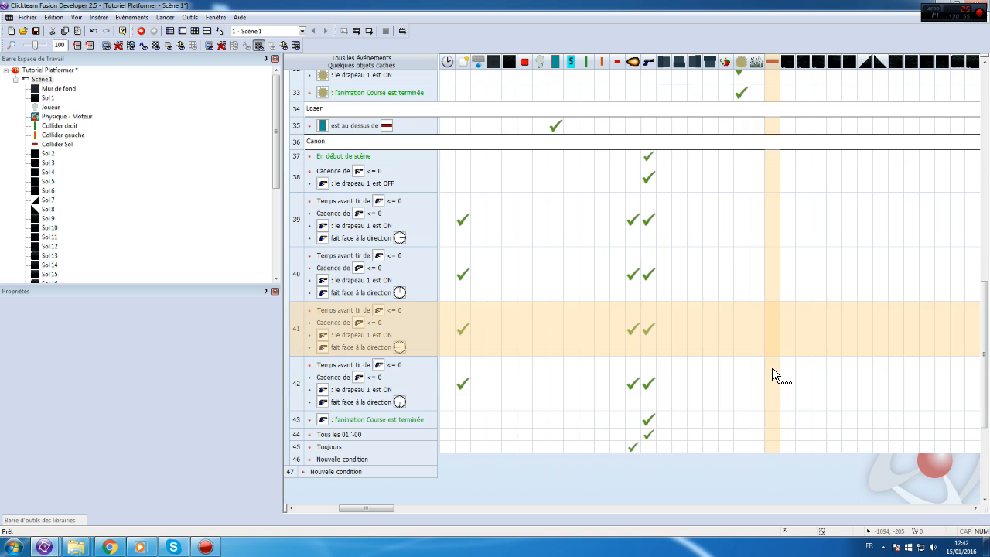
- Set the Projectile's Y scale in the Toujours event to 1 + ( Cos(timer / 6 ) + 1 ) / 5
right_click(634, 445)
mouse_move(718, 430)
left_click(792, 440)
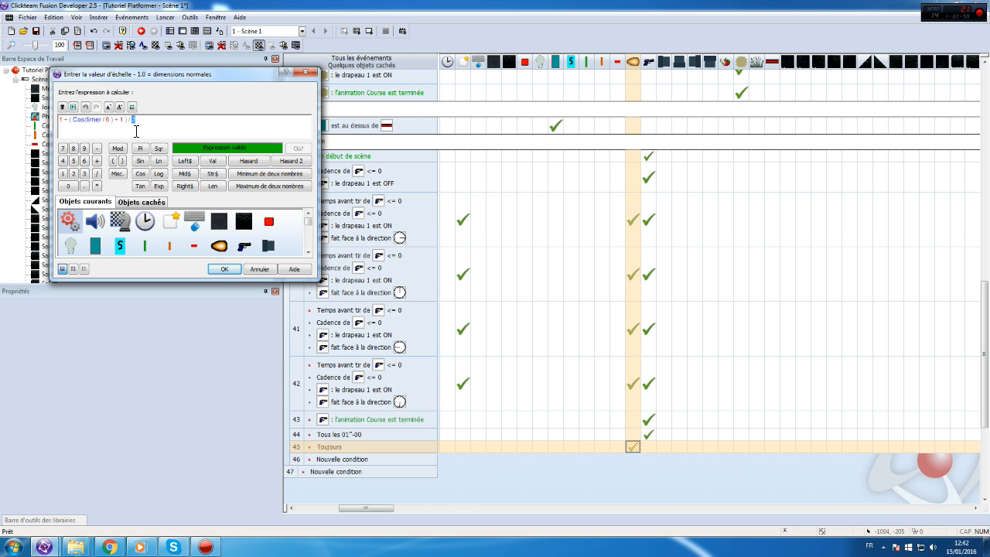
key("BackSpace")
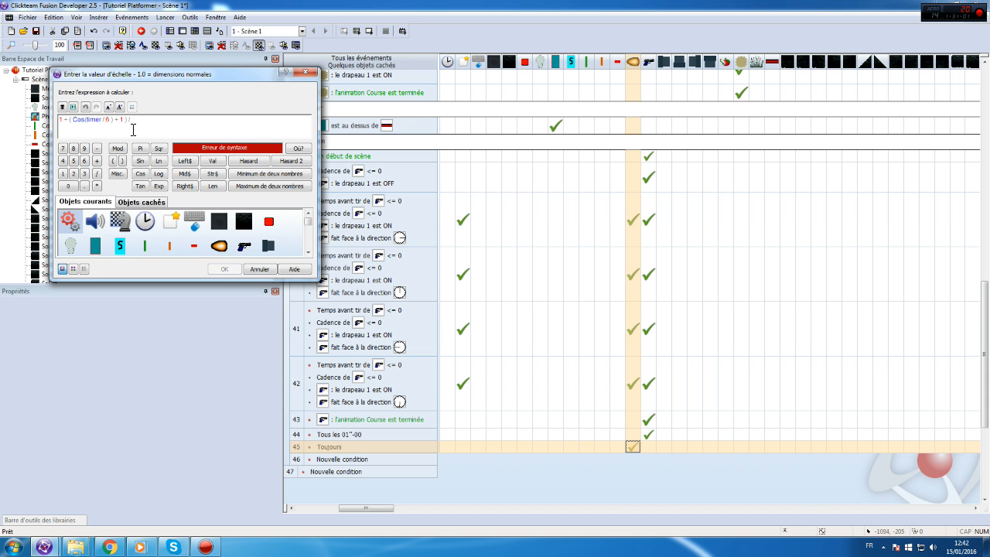
type("3")
key("Return")
key("Return")
- Run the scene to check the projectiles with the Y-scale divisor of 5, and close it
left_click(168, 18)
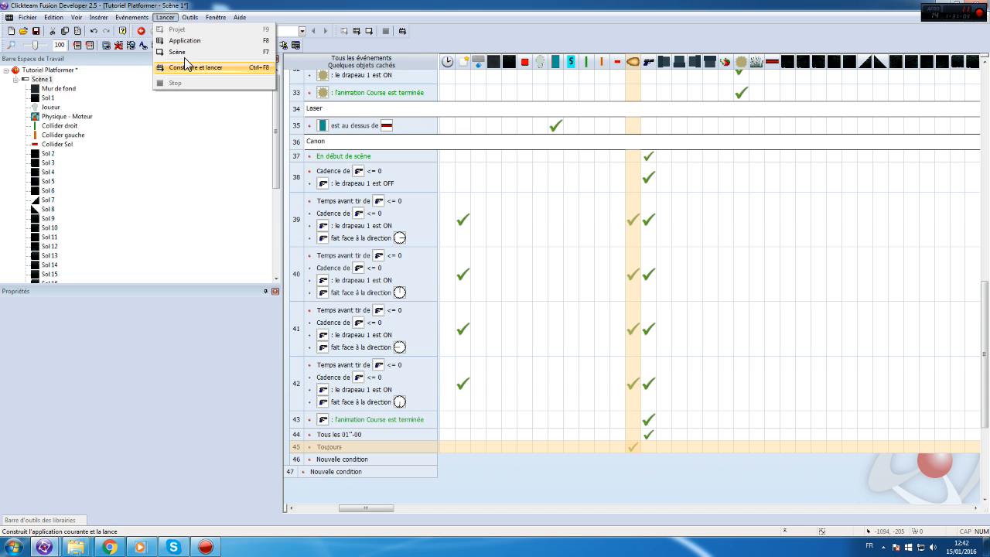
left_click(188, 67)
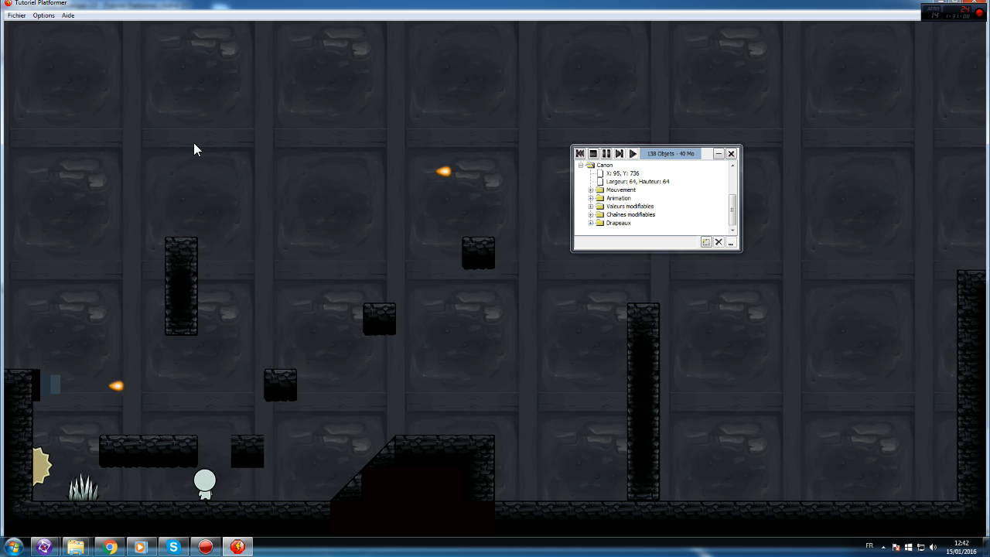
left_click(981, 6)
- Edit the final divisor of the Projectile's Cos(timer / 6) Y-scale expression in the Toujours event again
left_click(633, 448)
mouse_move(705, 437)
left_click(800, 439)
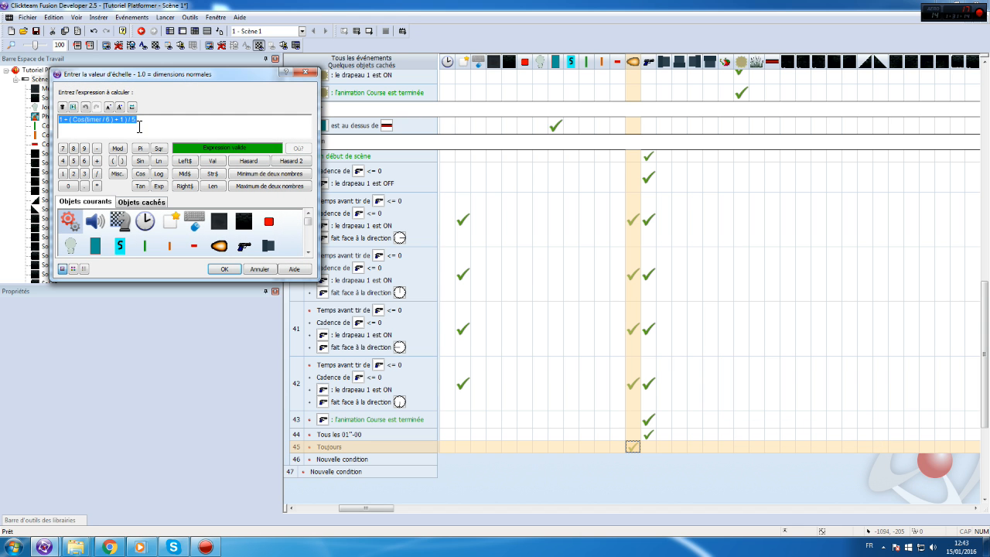
double_click(133, 129)
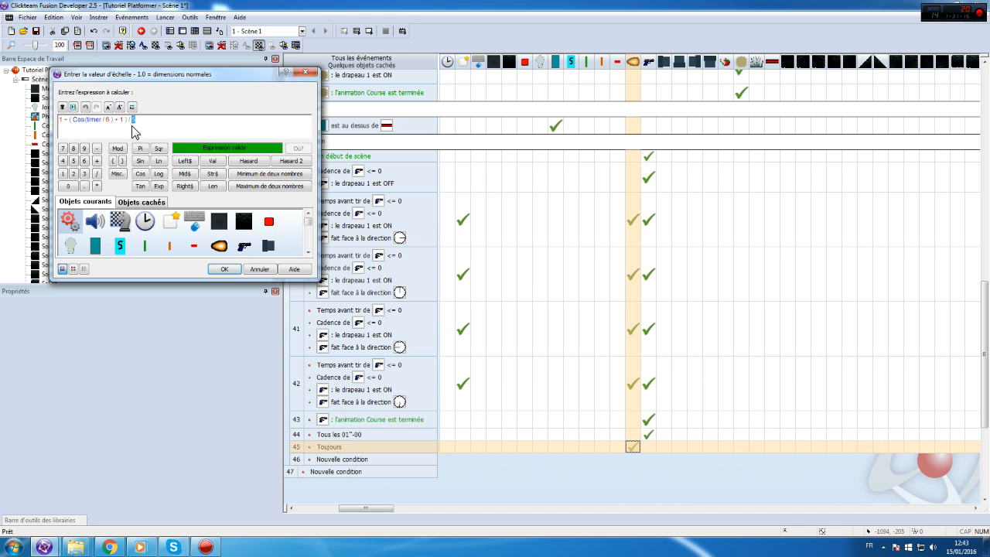
key("Return")
- Edit the final divisor of the Projectile's Sin(timer / 5) X-scale expression, keep quality at 1, and run the scene to check it
left_click(631, 448)
mouse_move(700, 432)
left_click(773, 430)
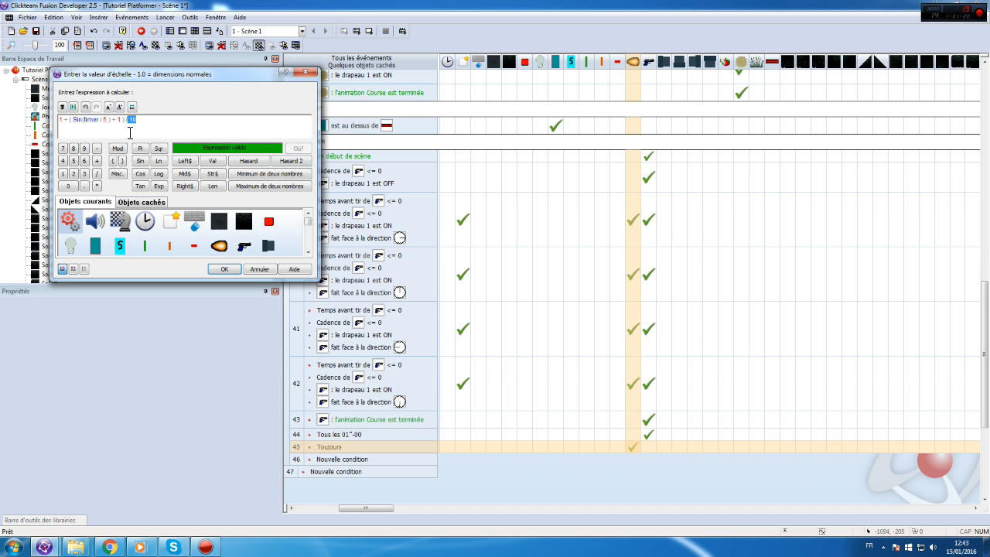
key("Return")
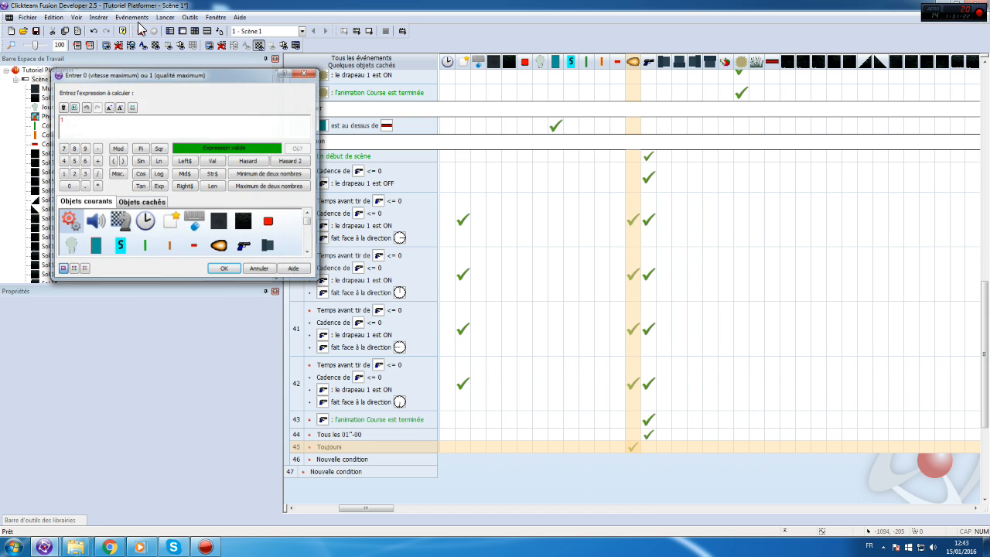
key("Return")
left_click(165, 18)
left_click(176, 52)
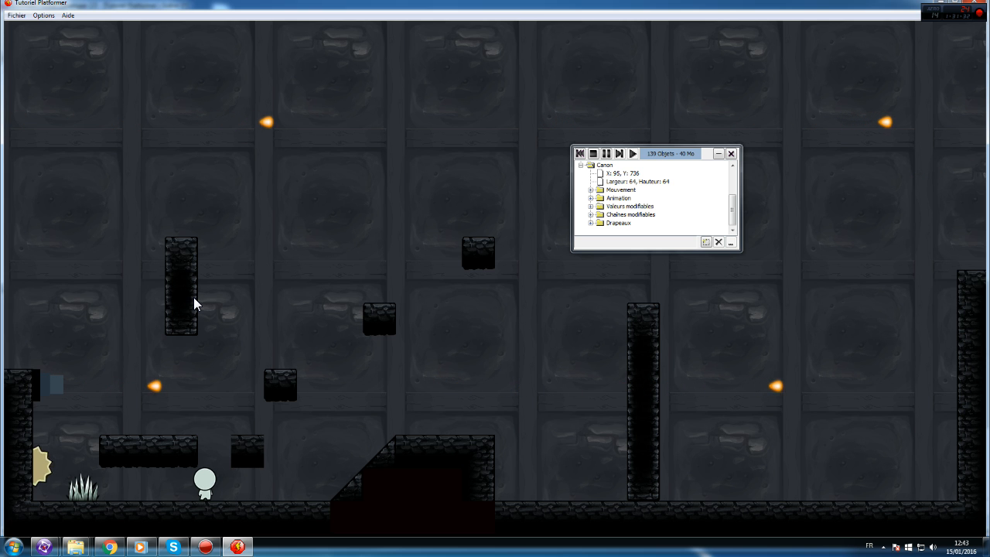
- Close the test run and check the Projectile's X-scale expression in the Toujours event without changing it
left_click(977, 2)
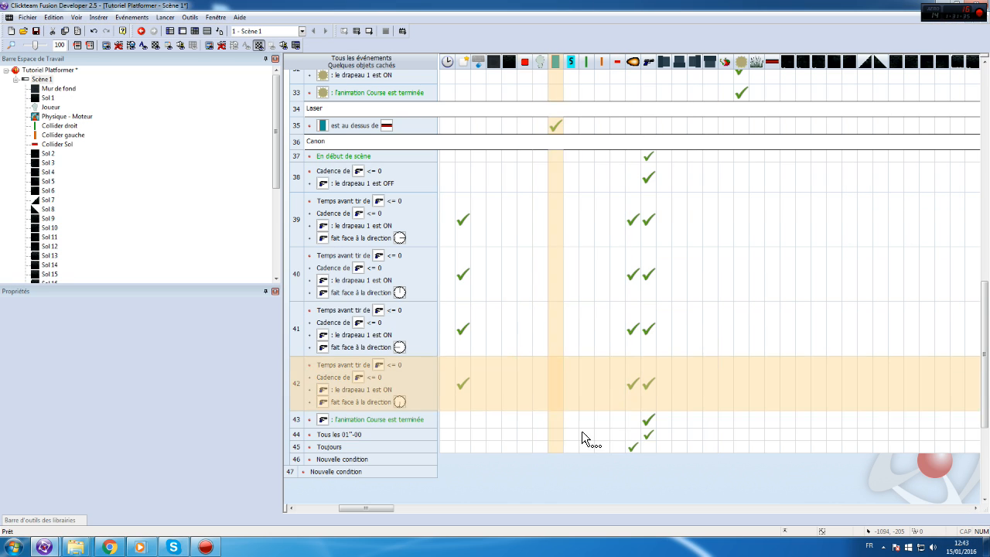
right_click(633, 447)
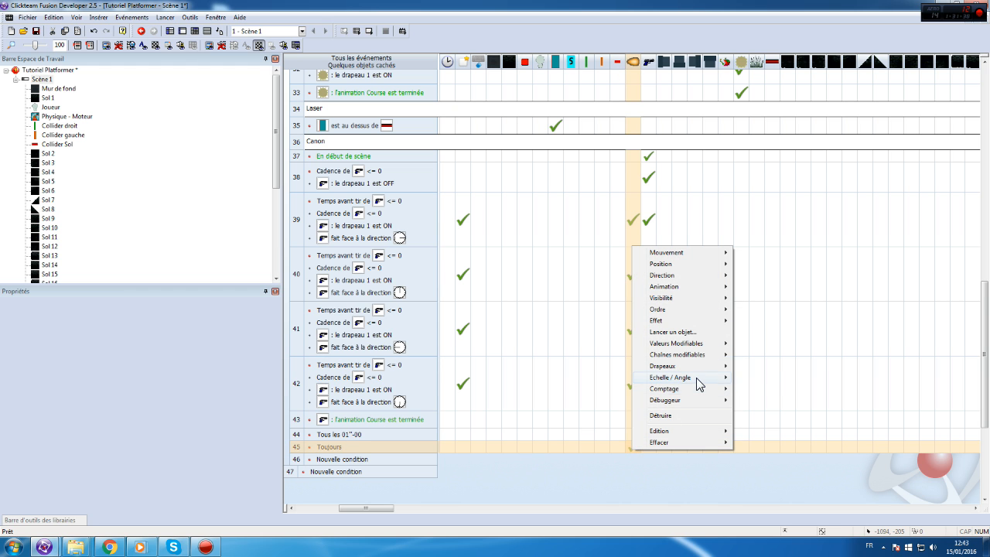
mouse_move(703, 378)
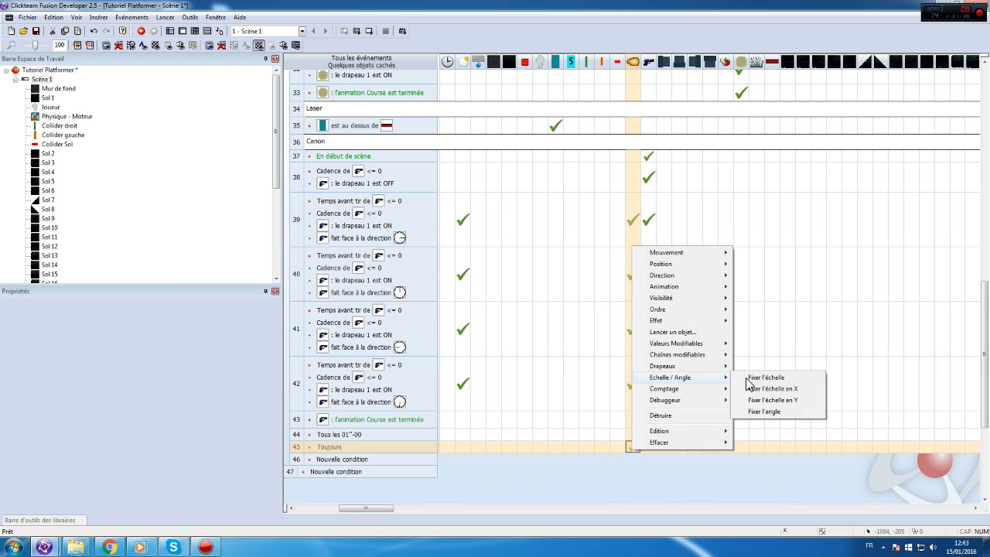
left_click(599, 466)
right_click(634, 448)
mouse_move(678, 433)
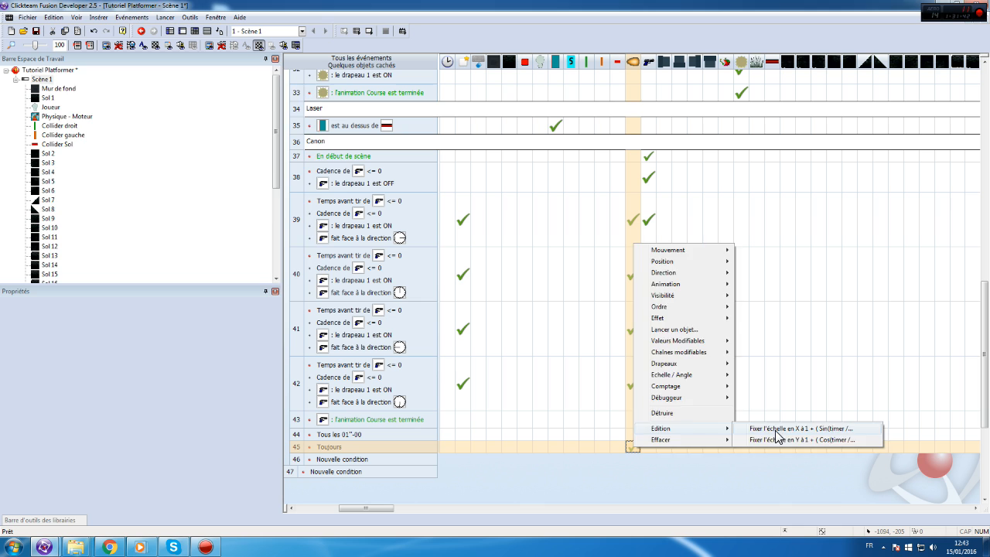
left_click(777, 430)
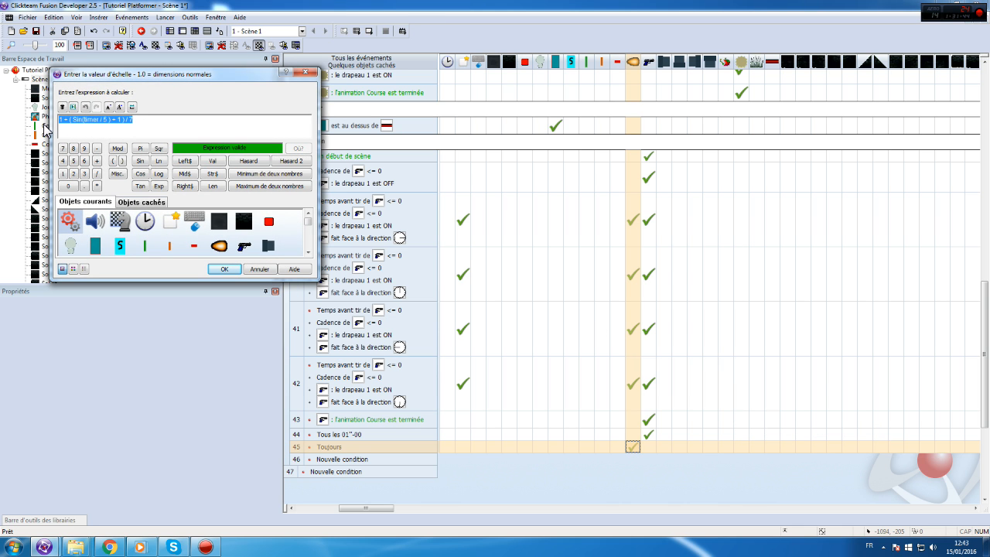
left_click(259, 270)
- Check the Projectile's Cos(timer / 6) Y-scale expression in the Toujours event
right_click(635, 449)
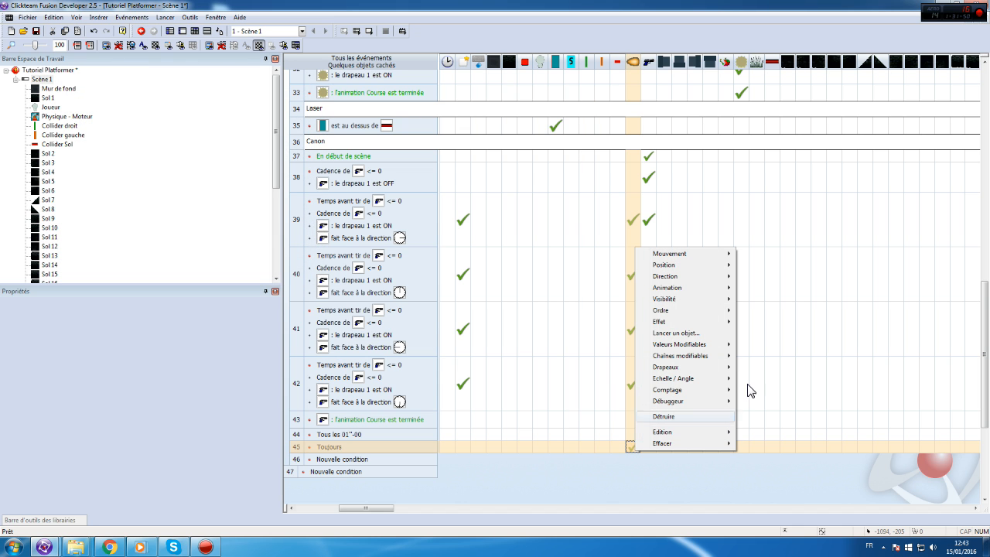
mouse_move(731, 431)
left_click(795, 444)
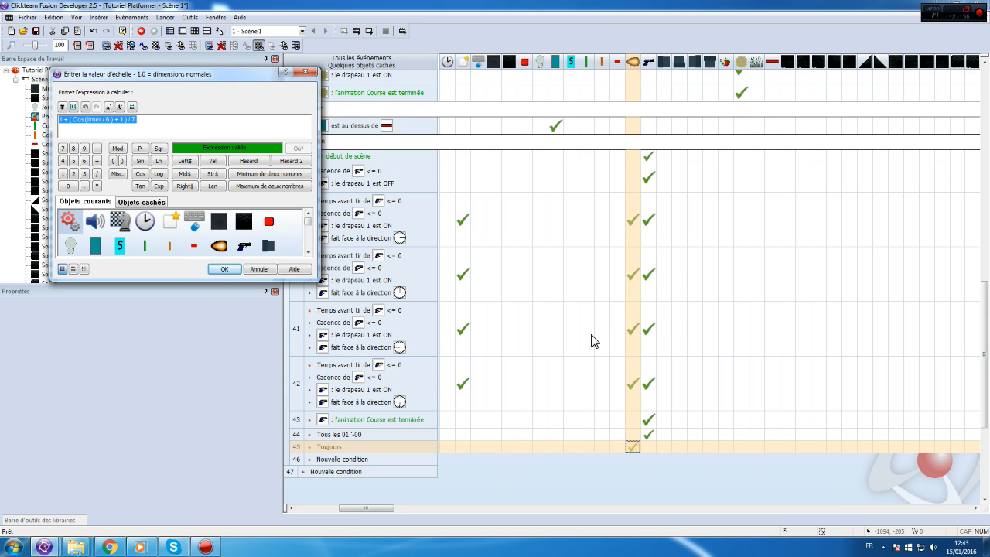
left_click(182, 122)
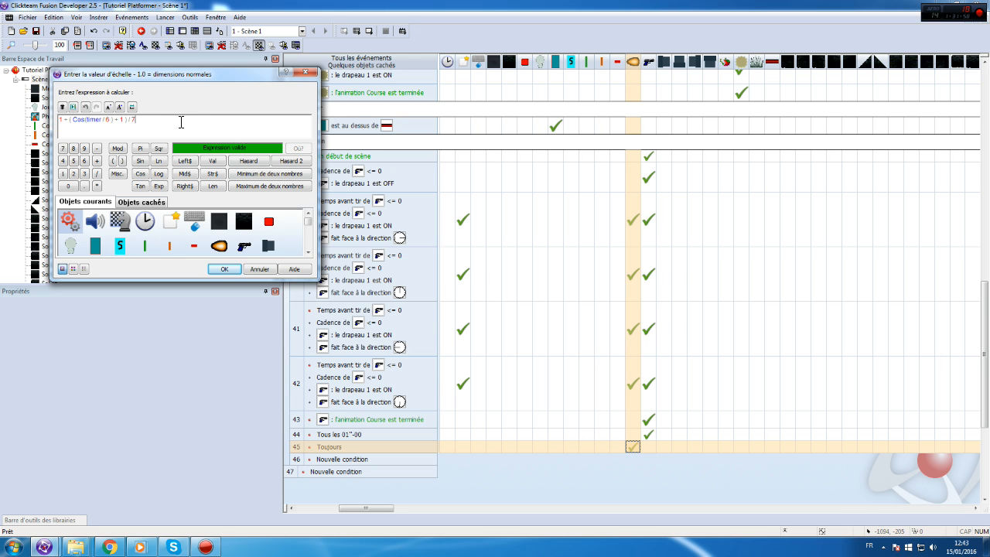
left_click(225, 269)
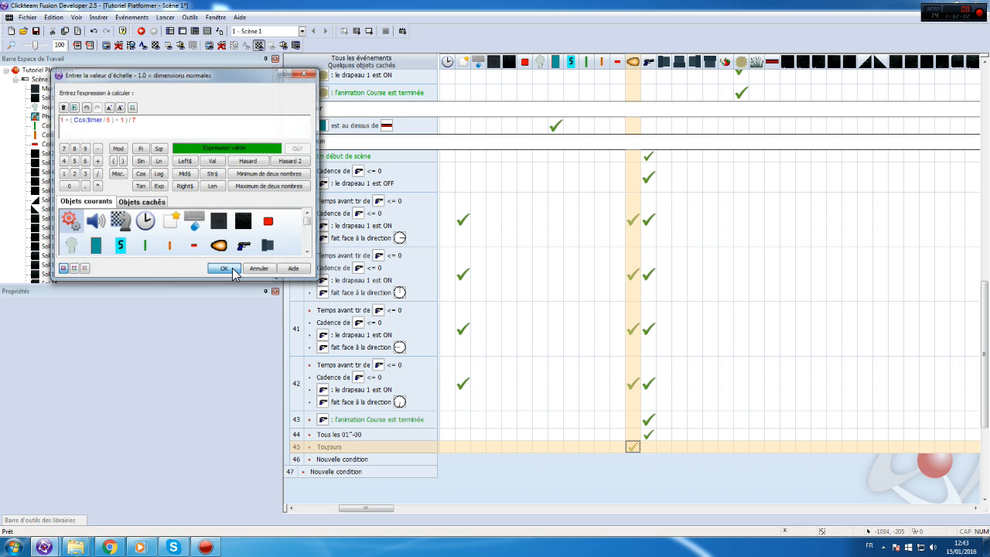
left_click(225, 269)
- Open the Scène 1 layout, then switch to the file explorer and open the asset pack's decorations folder
double_click(47, 80)
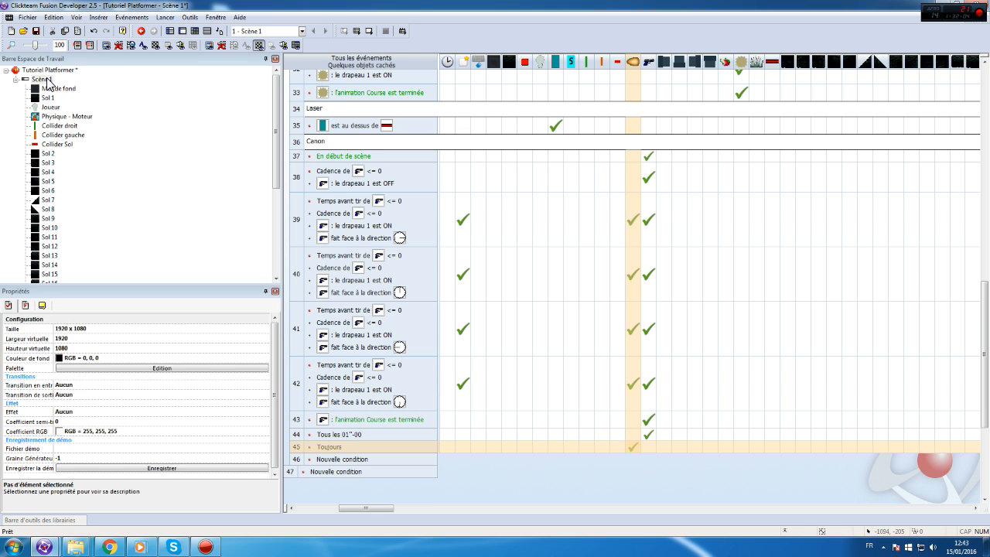
mouse_move(81, 550)
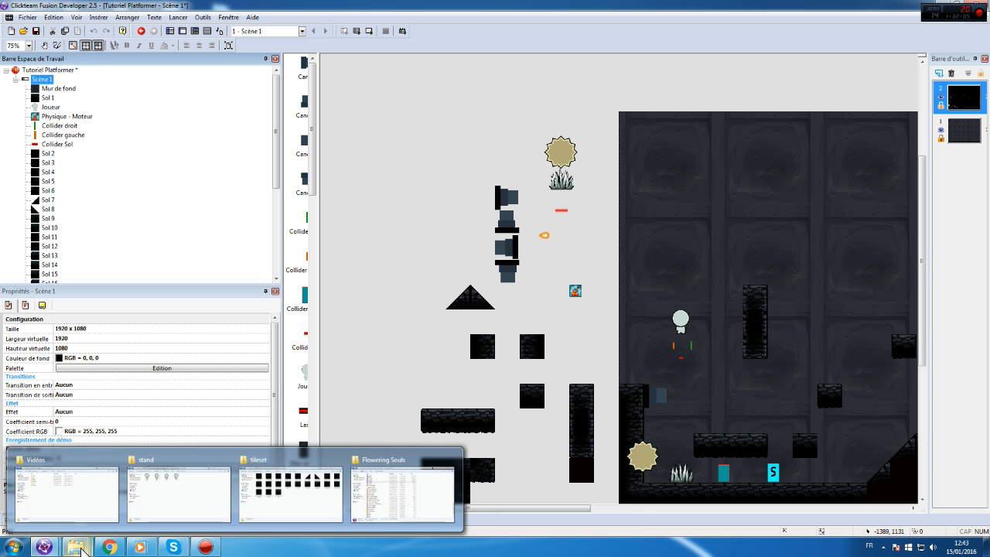
left_click(321, 505)
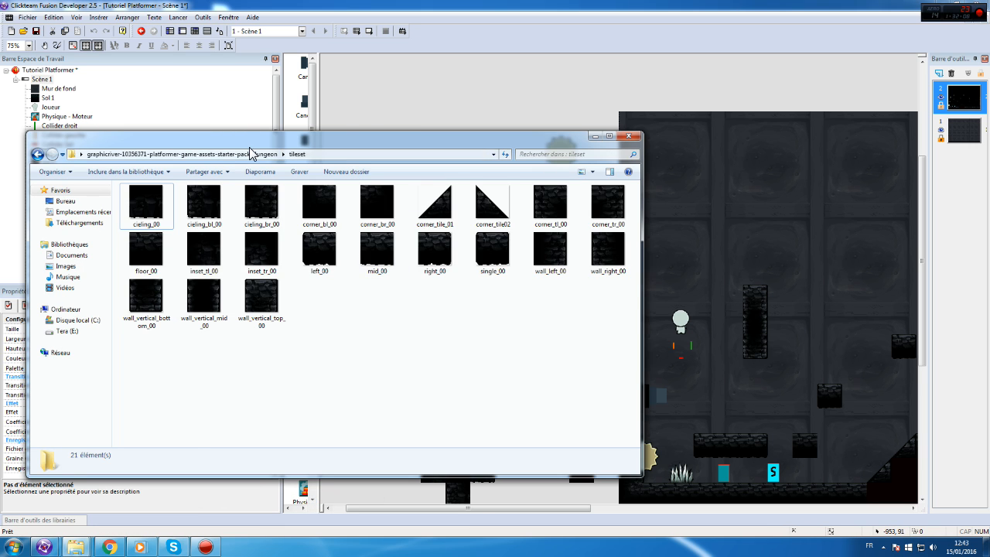
left_click(182, 154)
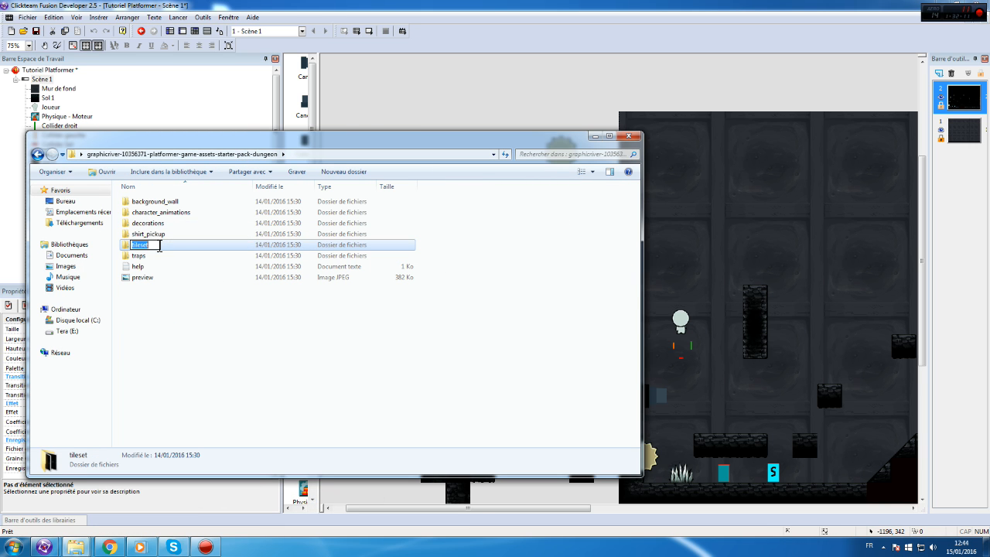
left_click(167, 224)
double_click(167, 224)
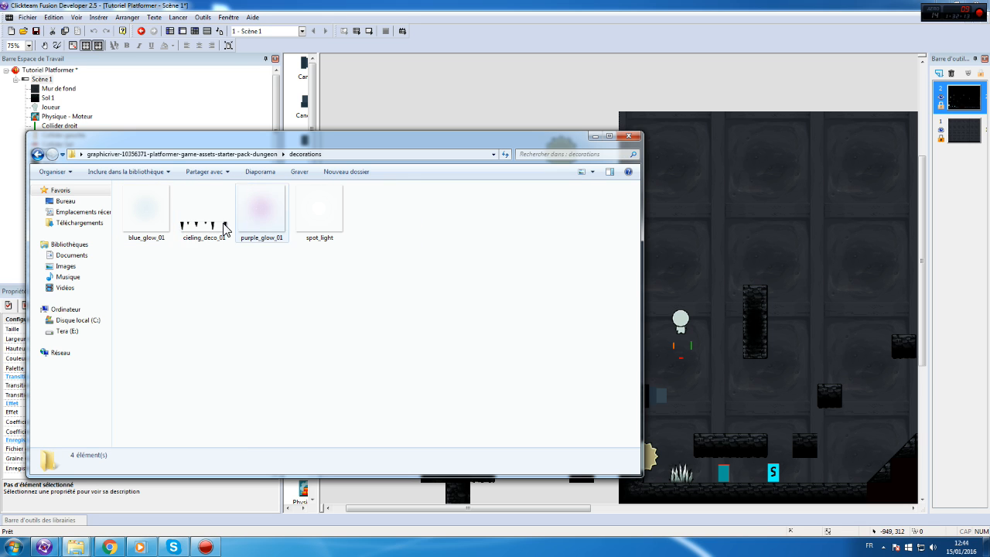
- Import the cieling_deco_01 image into the empty area outside the scene, above the saw
left_click(226, 232)
left_click(332, 235)
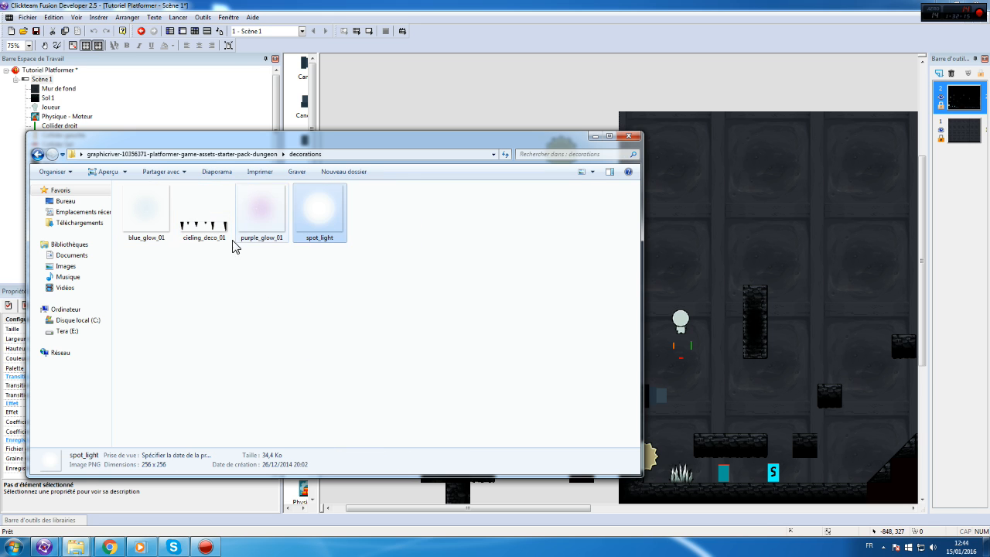
left_click_drag(202, 225, 470, 113)
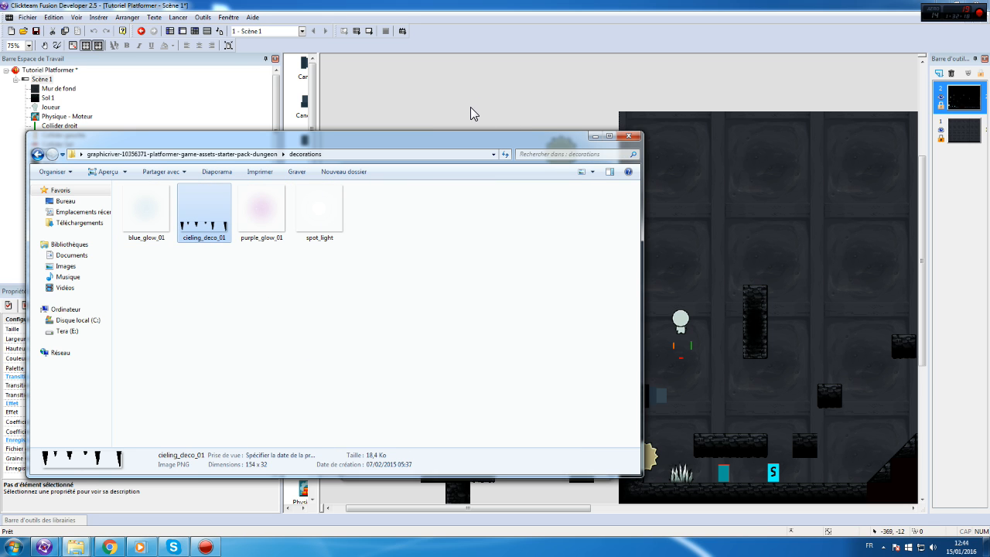
double_click(456, 224)
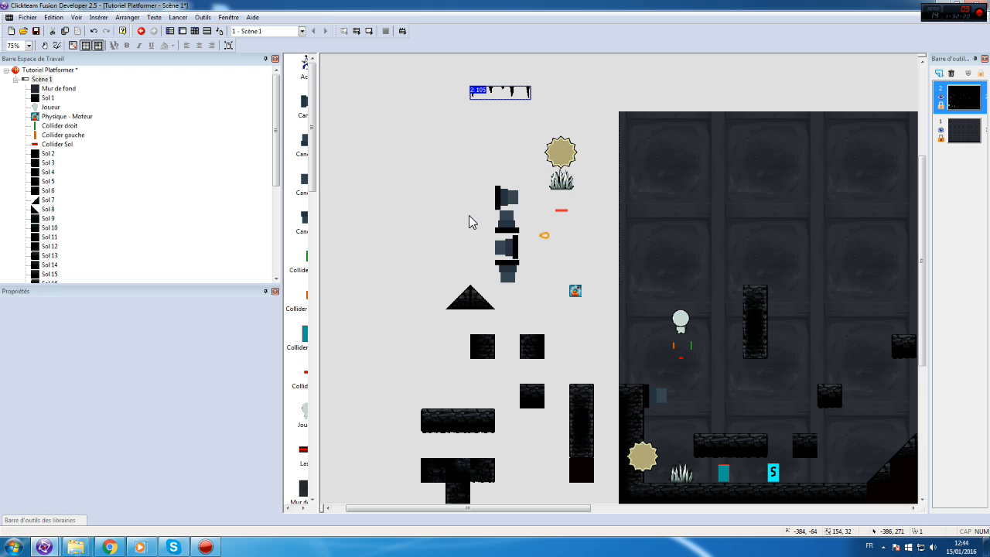
- Rename the imported ceiling spikes object as Decoration
right_click(505, 91)
left_click(552, 132)
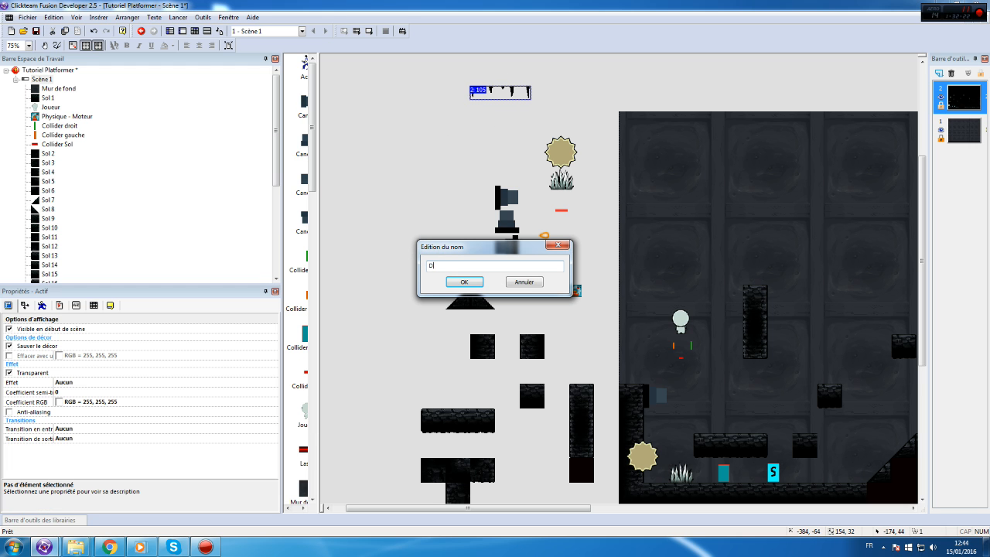
key("Return")
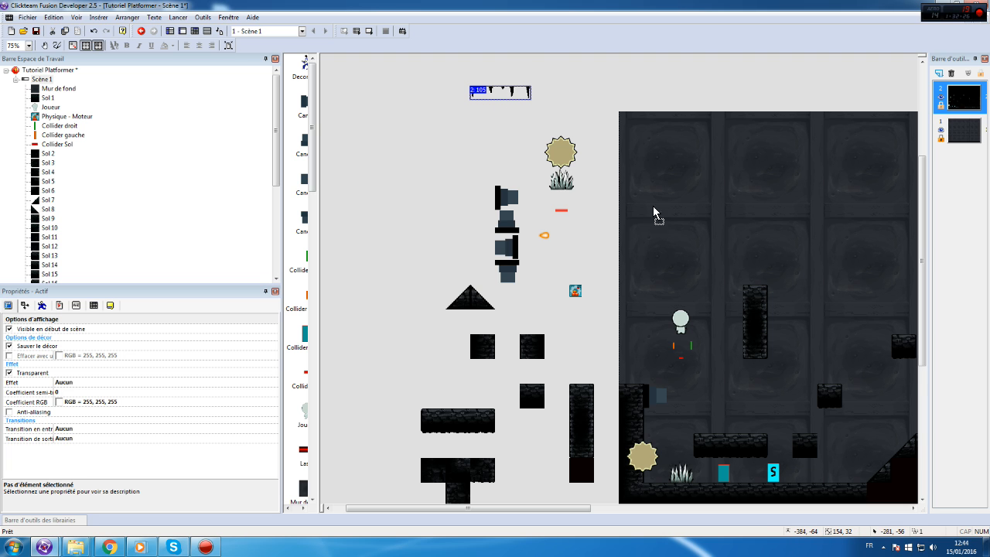
- Raise the three-tile platform near the level's start by one tile and place the Decoration beneath it at X 192, Y 832
left_click_drag(913, 378, 905, 377)
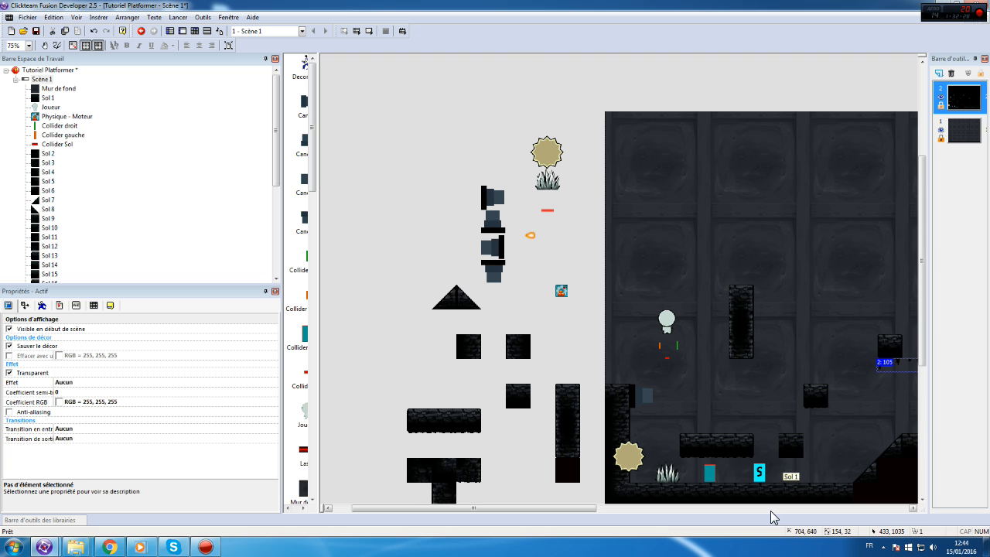
left_click_drag(601, 511, 674, 508)
left_click(464, 446)
left_click(480, 447, "shift")
left_click(504, 447, "shift")
left_click_drag(504, 448, 492, 406)
left_click_drag(684, 371, 485, 440)
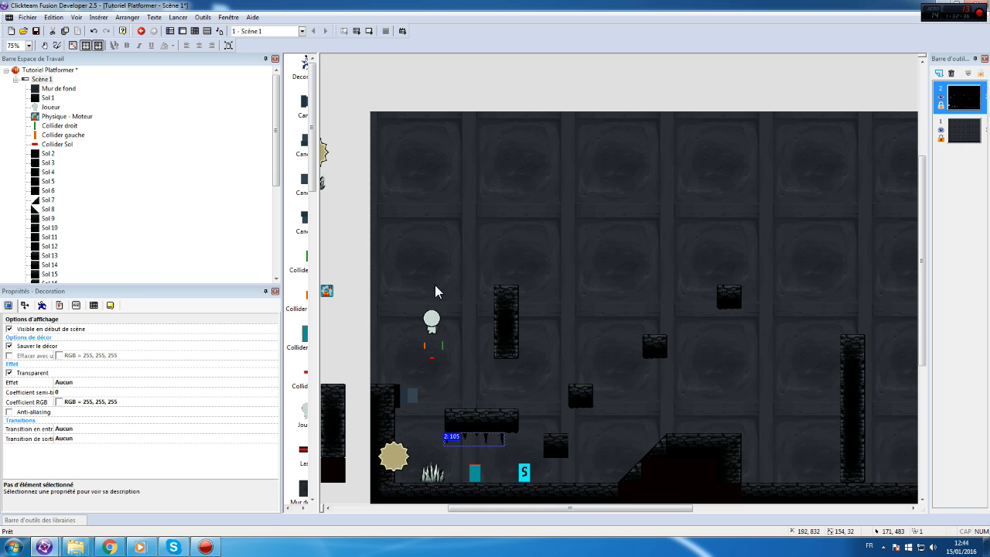
- Nudge the Decoration to X 207, Y 823 so its spikes hang directly from the platform's underside
left_click(494, 68)
left_click(488, 440)
key("Right")
key("Right")
key("Right")
key("Right")
key("Right")
key("Right")
key("Right")
key("Right")
key("Right")
key("Right")
key("Right")
key("Right")
key("Right")
key("Right")
key("Right")
key("Up")
key("Up")
key("Up")
left_click(359, 202)
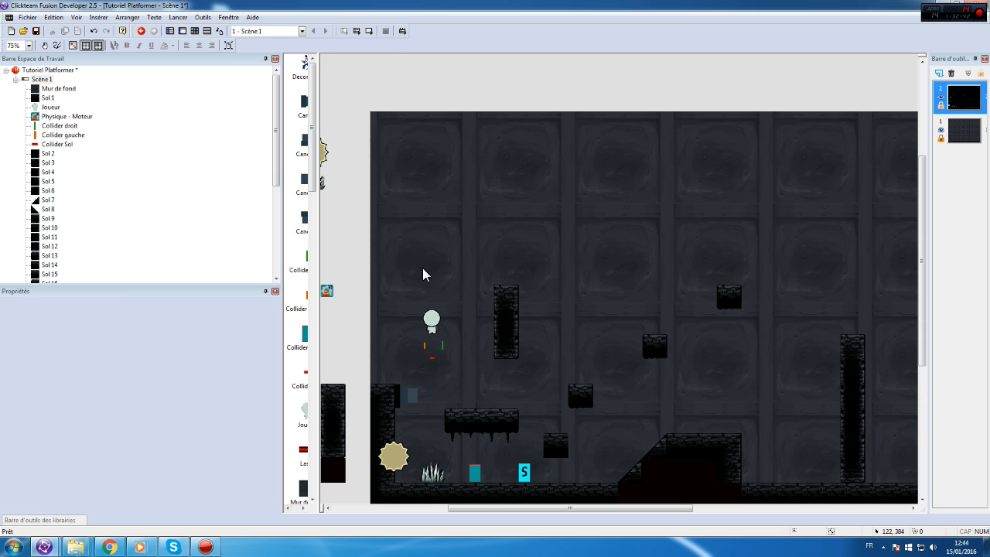
left_click(491, 442)
key("Up")
key("Up")
key("Up")
key("Up")
key("Up")
key("Up")
key("Up")
key("Up")
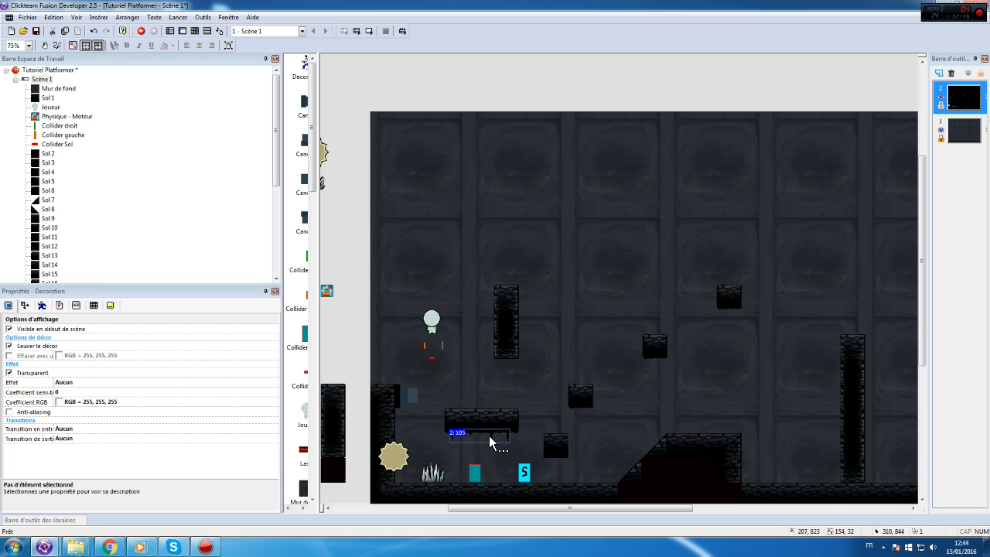
left_click(493, 92)
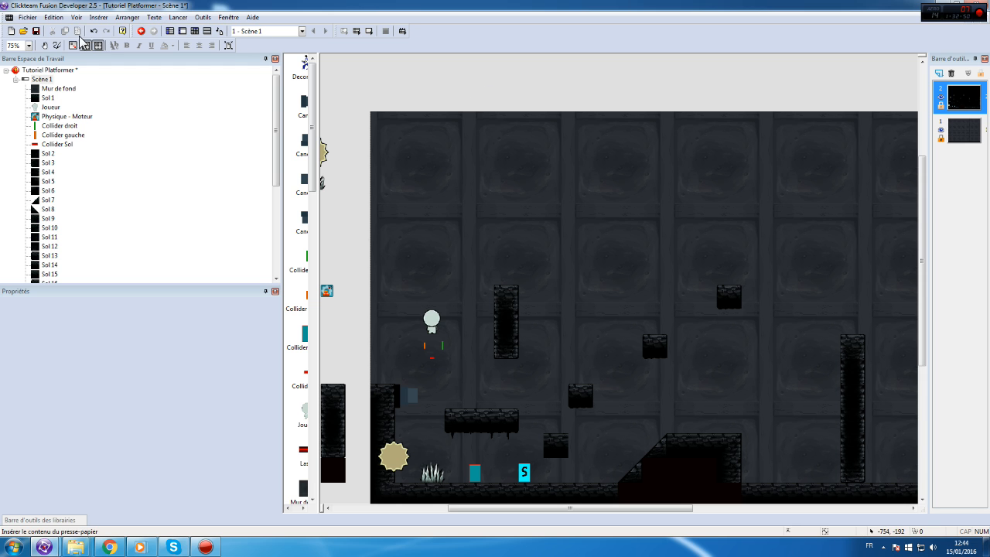
- Examine the asset pack's decorations, shirt_pickup and traps folders for other usable graphics
scroll(451, 451, "down", 5)
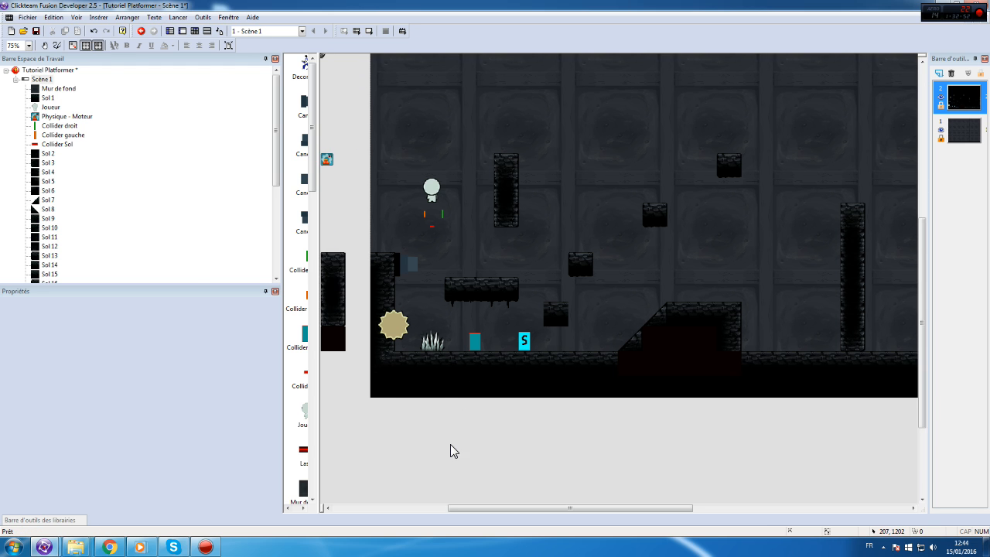
scroll(453, 451, "up", 4)
mouse_move(63, 547)
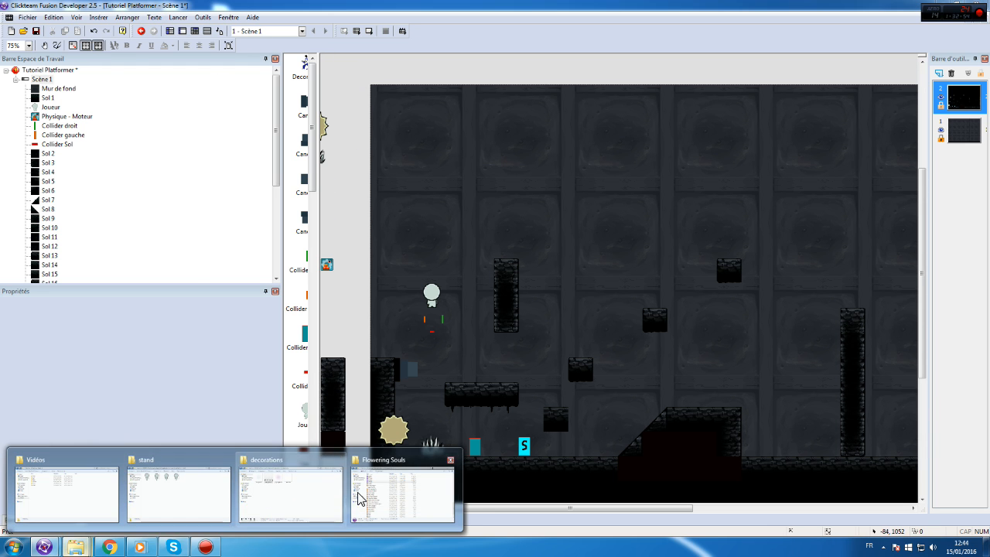
left_click(309, 509)
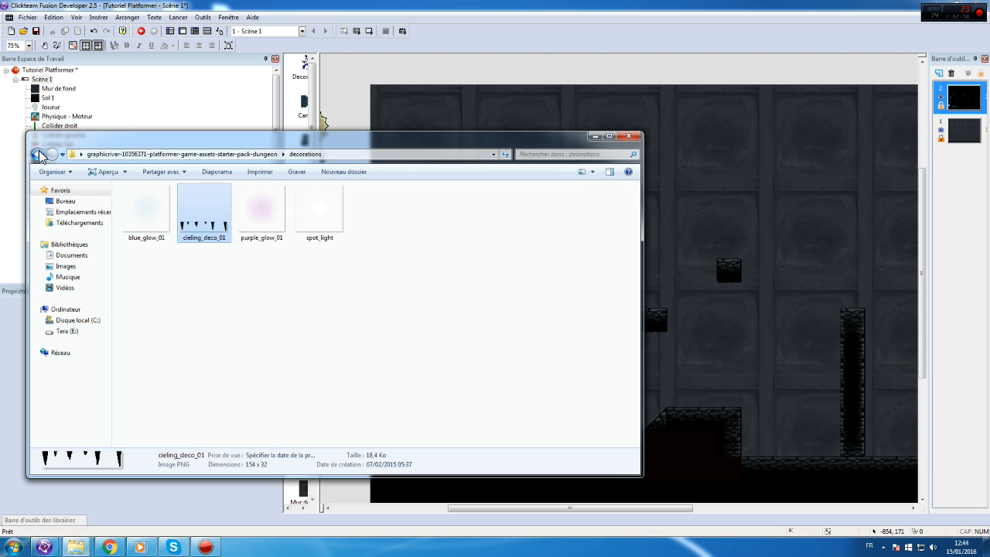
left_click(318, 226)
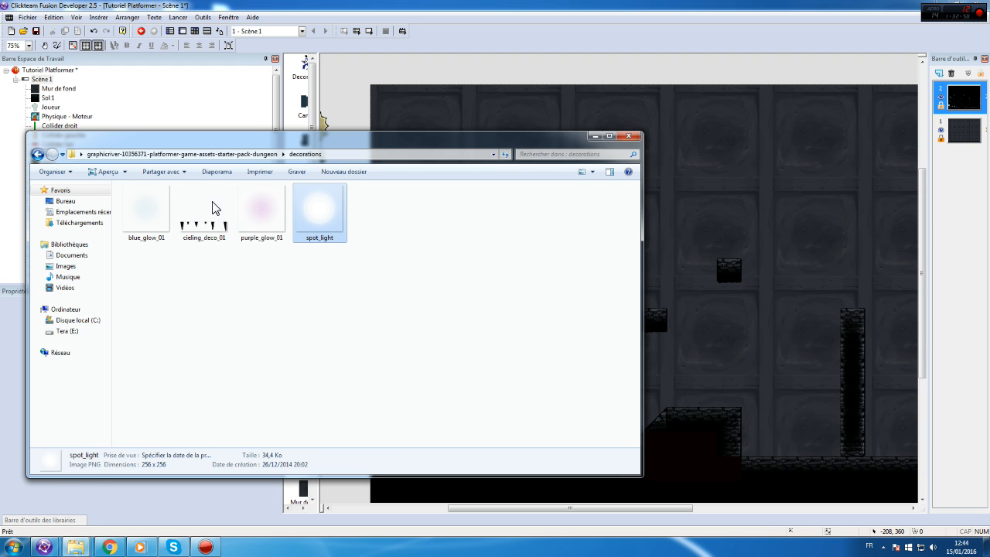
left_click(36, 154)
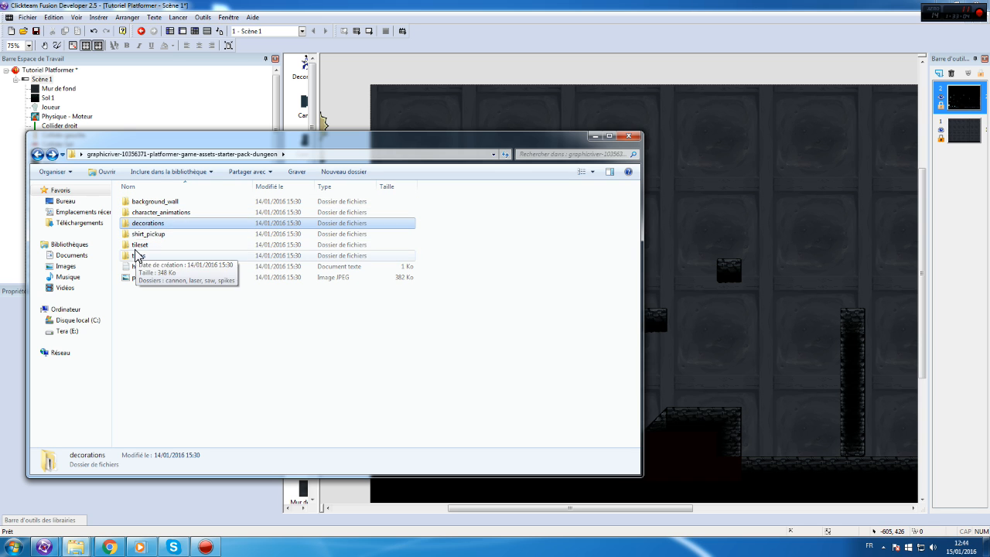
double_click(155, 235)
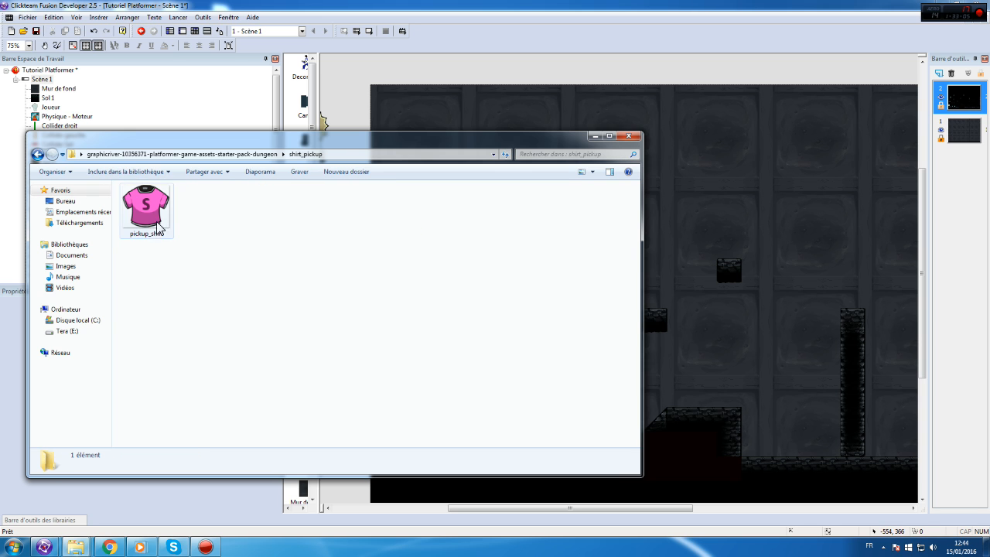
left_click(36, 154)
double_click(154, 256)
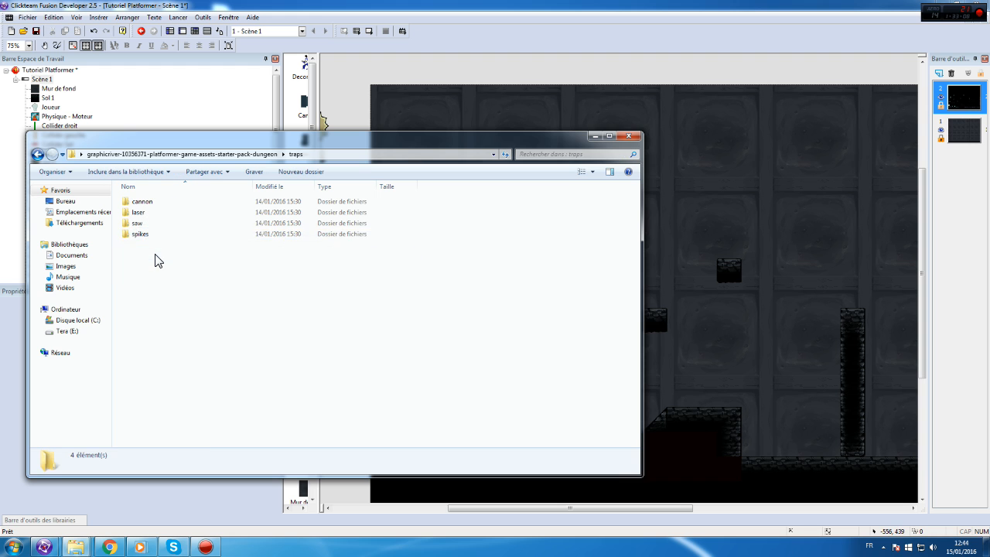
left_click(37, 154)
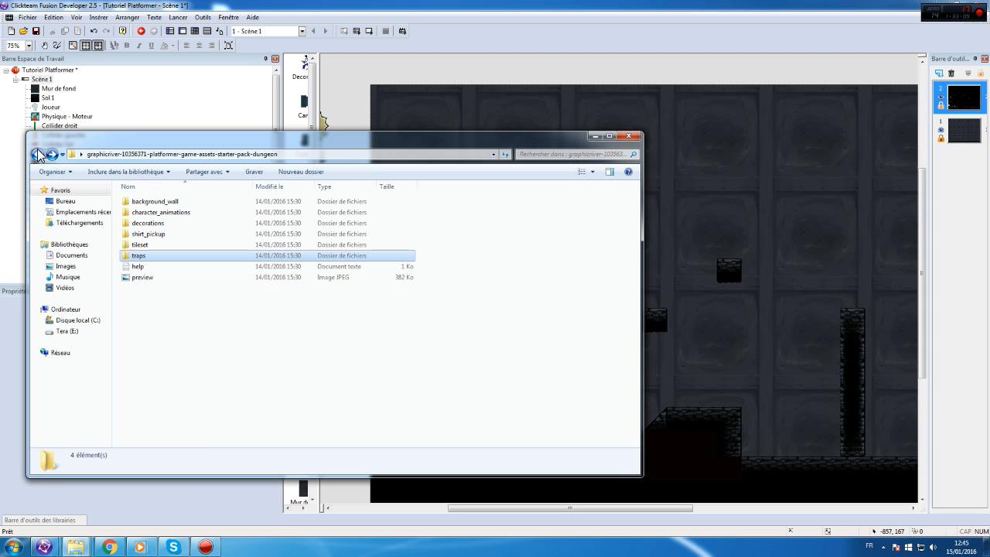
- Examine the background_wall and character_animations folders, including the images in attack_particles
double_click(172, 203)
left_click(37, 154)
double_click(154, 214)
double_click(149, 204)
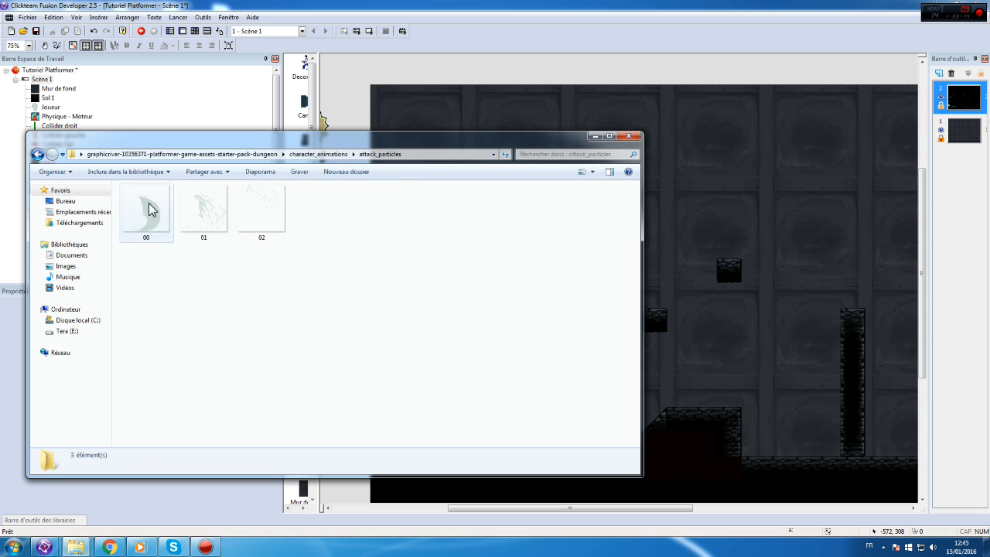
left_click(166, 219)
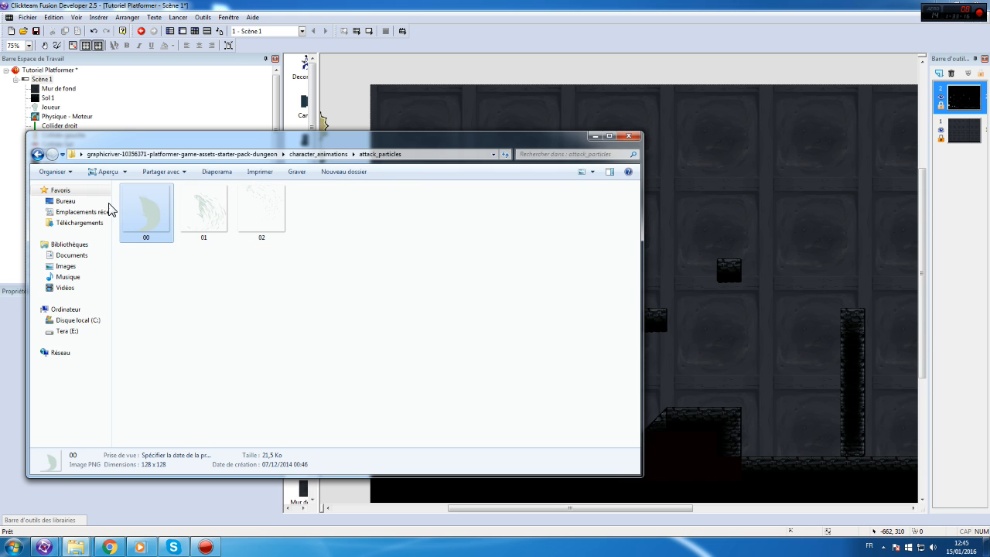
left_click(36, 153)
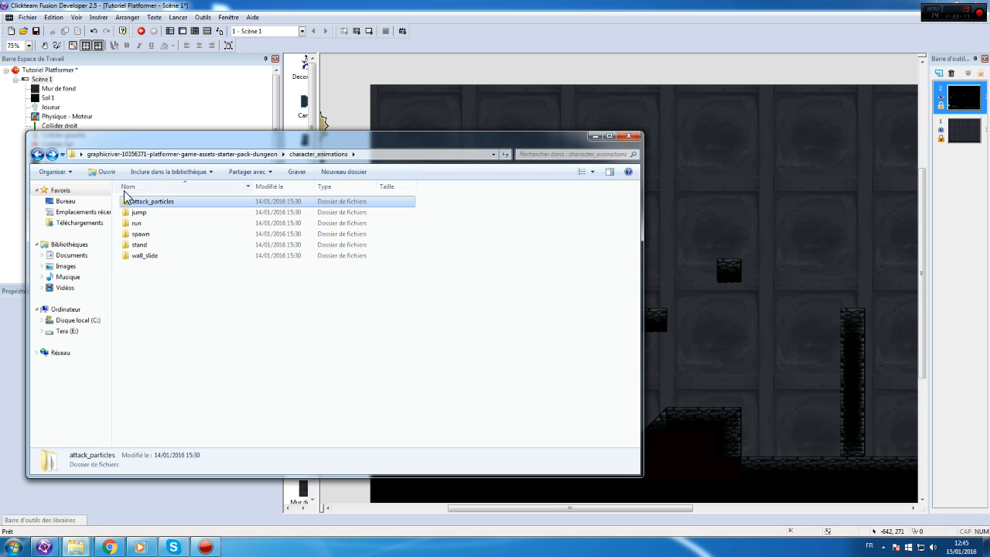
- Examine the asset pack's decorations and tileset folders for more usable graphics
left_click(37, 154)
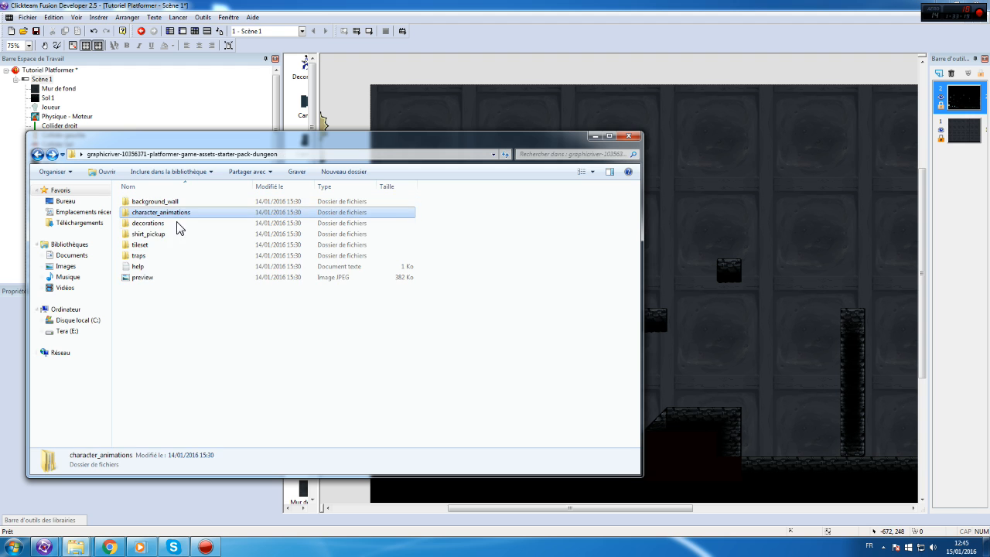
double_click(144, 223)
left_click(298, 222)
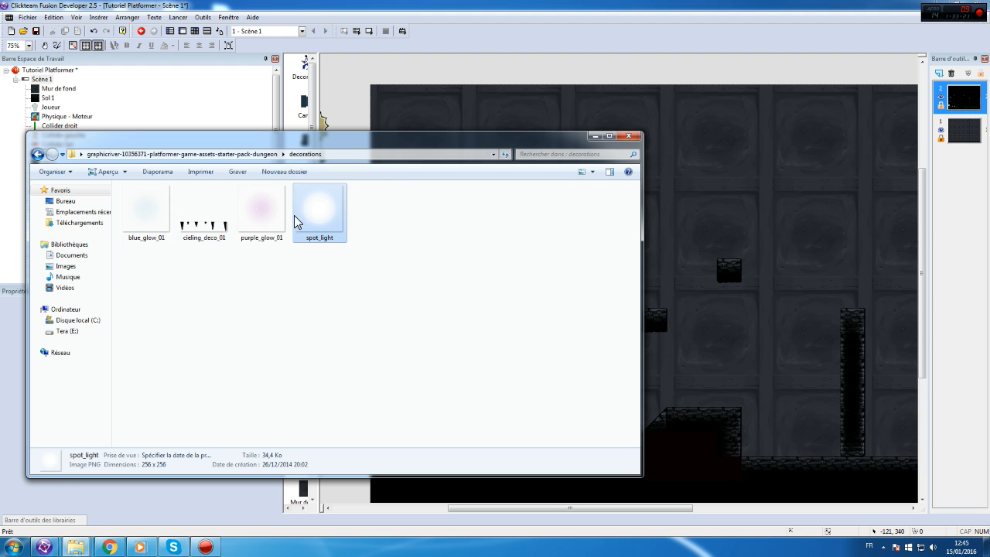
left_click(38, 154)
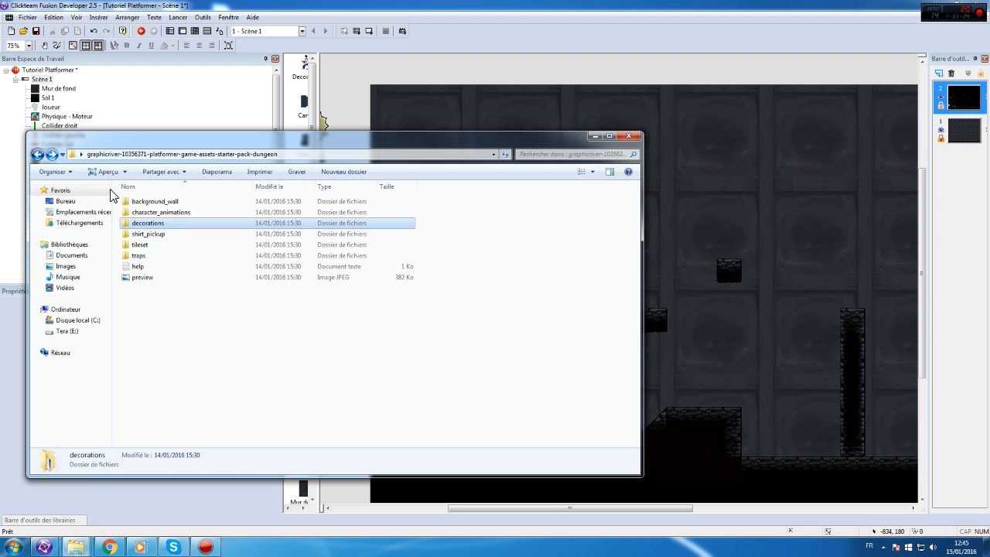
double_click(159, 247)
left_click(37, 154)
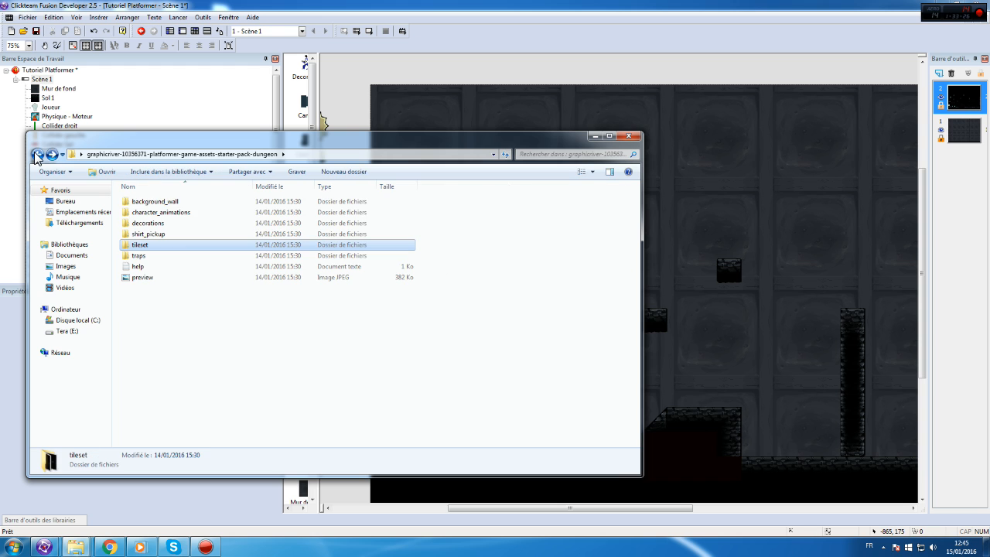
- Import purple_glow_01 from the decorations folder as an Active object and position it at X 384, Y 192
double_click(152, 223)
left_click(321, 225)
left_click(263, 220)
left_click(148, 214)
left_click(262, 213)
left_click(594, 136)
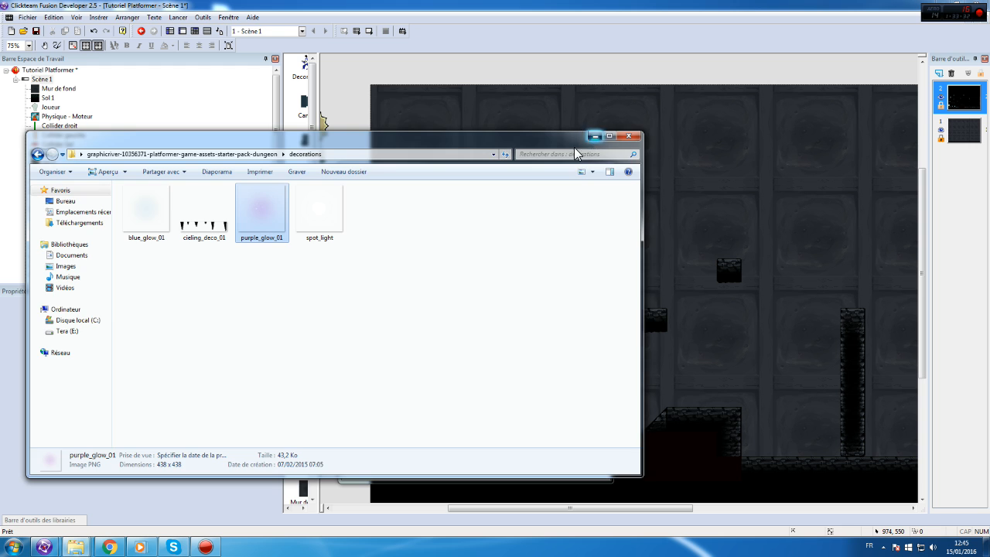
double_click(458, 219)
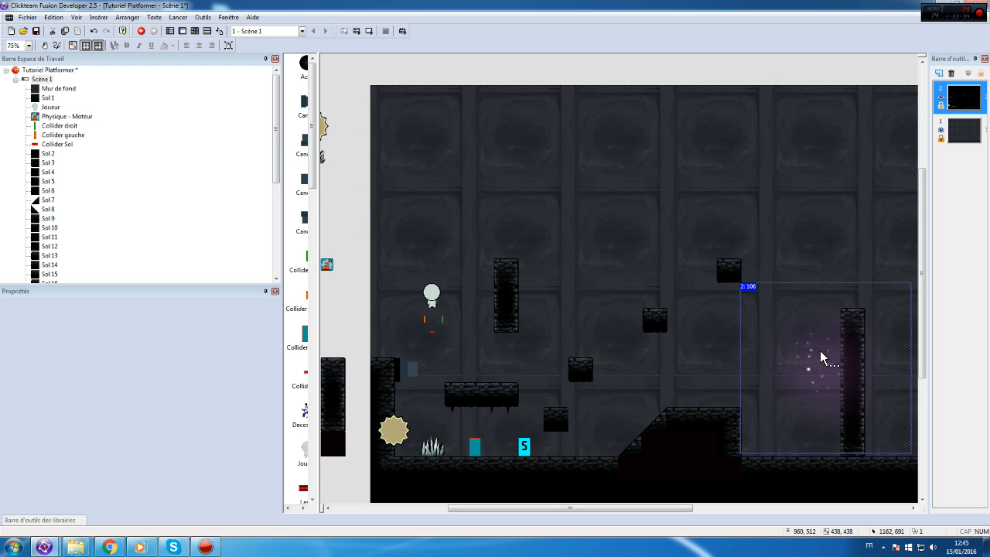
left_click_drag(821, 352, 619, 242)
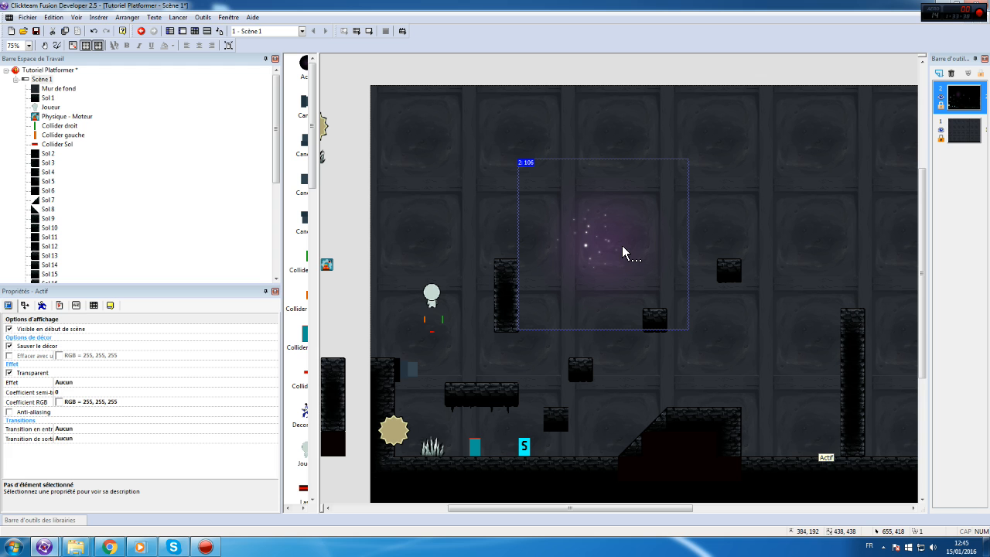
- Try blue_glow_01 from the decorations folder as another Active object in the scene, and delete it
mouse_move(79, 547)
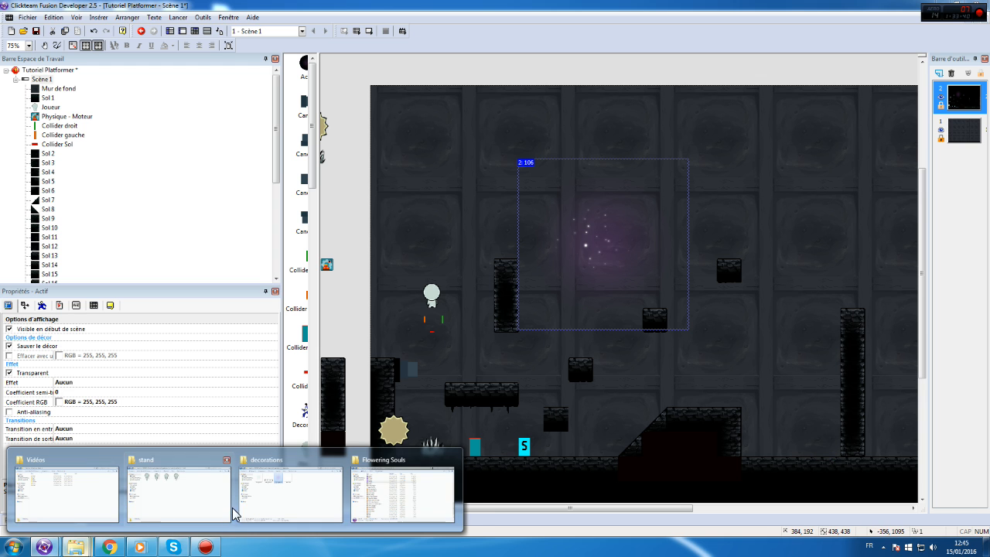
left_click(320, 497)
left_click_drag(127, 237, 726, 250)
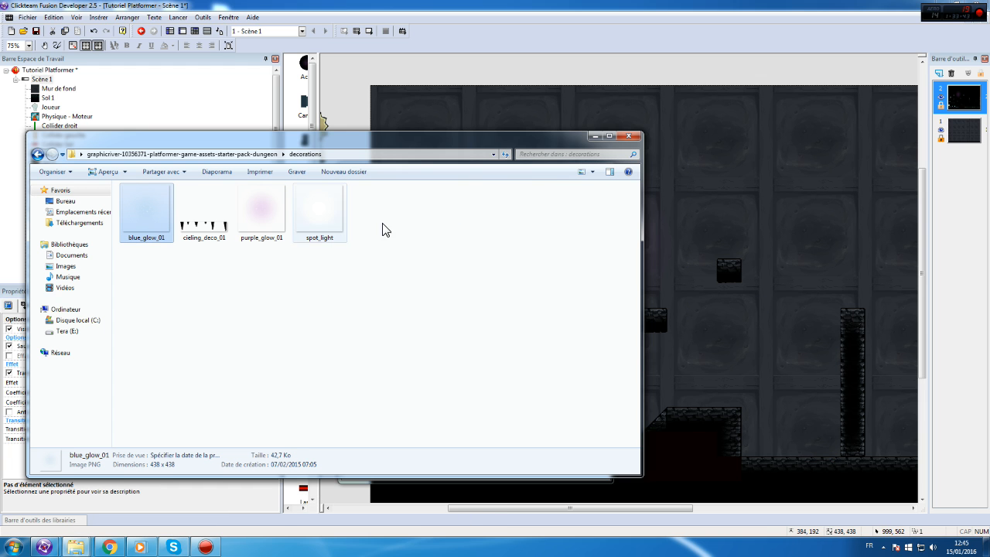
left_click(664, 69)
double_click(463, 222)
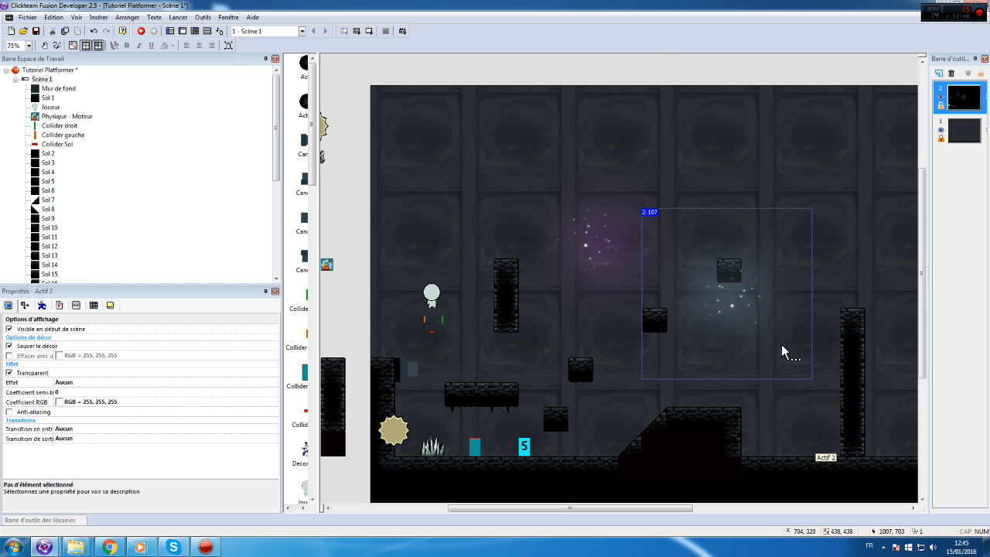
key("Delete")
- Close the Flowering Souls folder window and the open Flowering Souls project
mouse_move(77, 546)
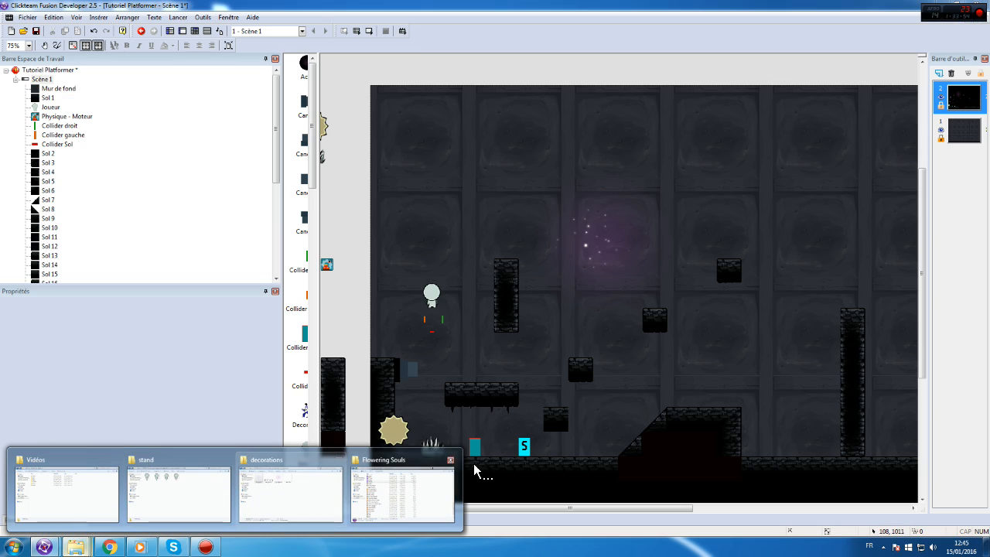
left_click(449, 461)
mouse_move(45, 546)
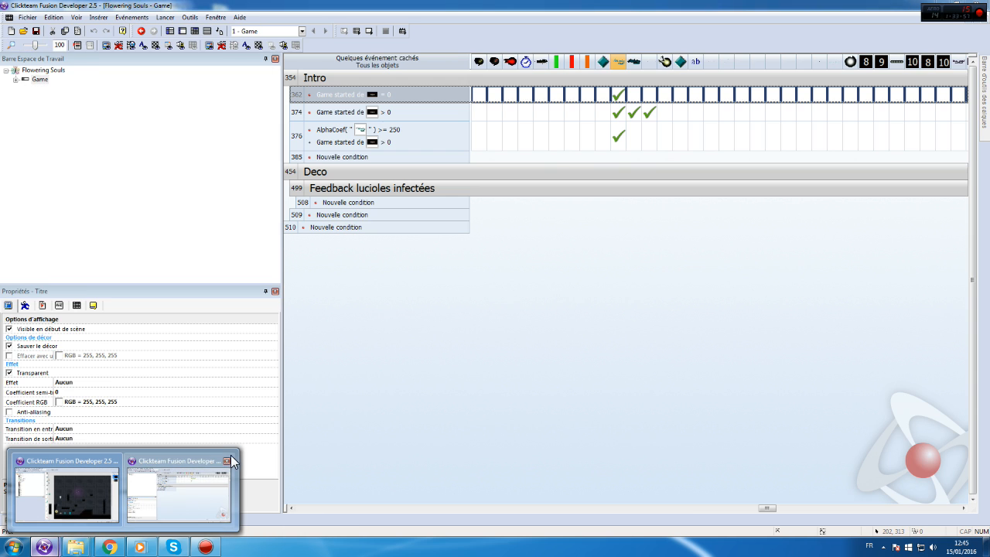
left_click(226, 460)
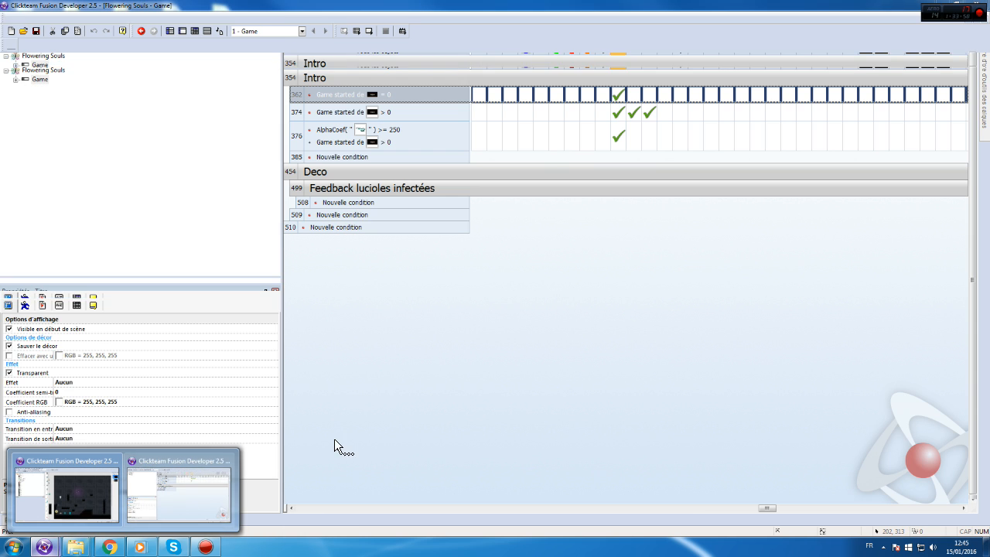
- Import spot_light from the decorations folder as an Active object at X 832, Y 384
mouse_move(76, 546)
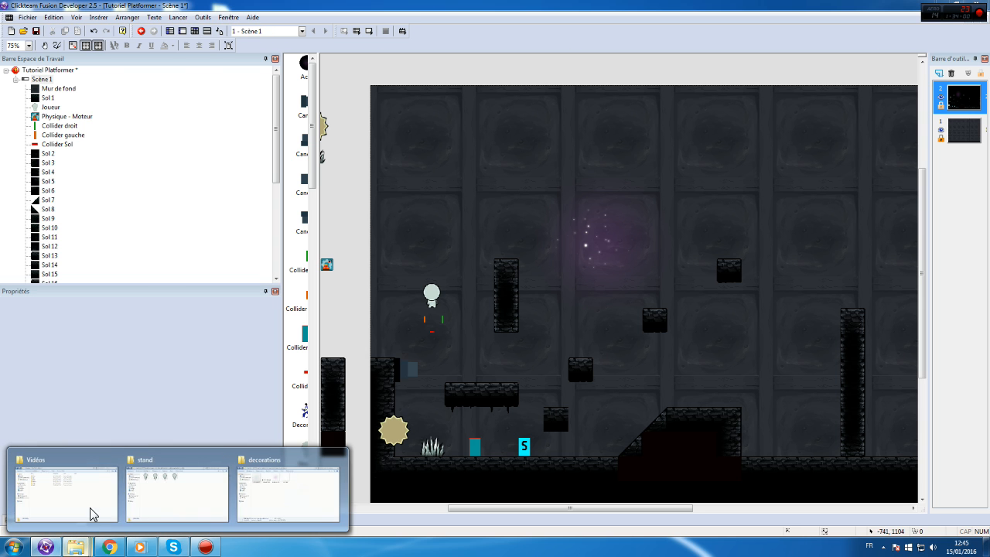
mouse_move(270, 497)
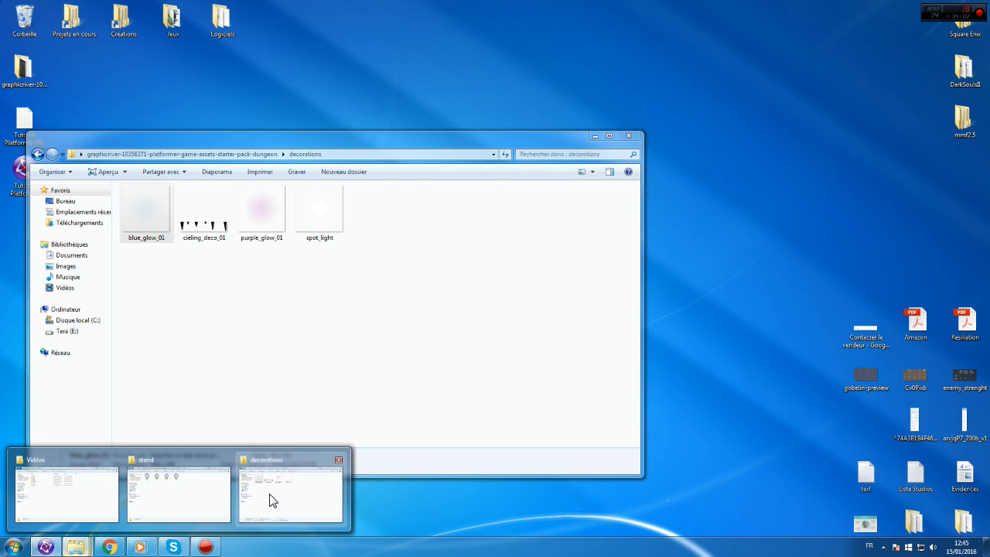
left_click(269, 494)
left_click_drag(316, 215, 694, 252)
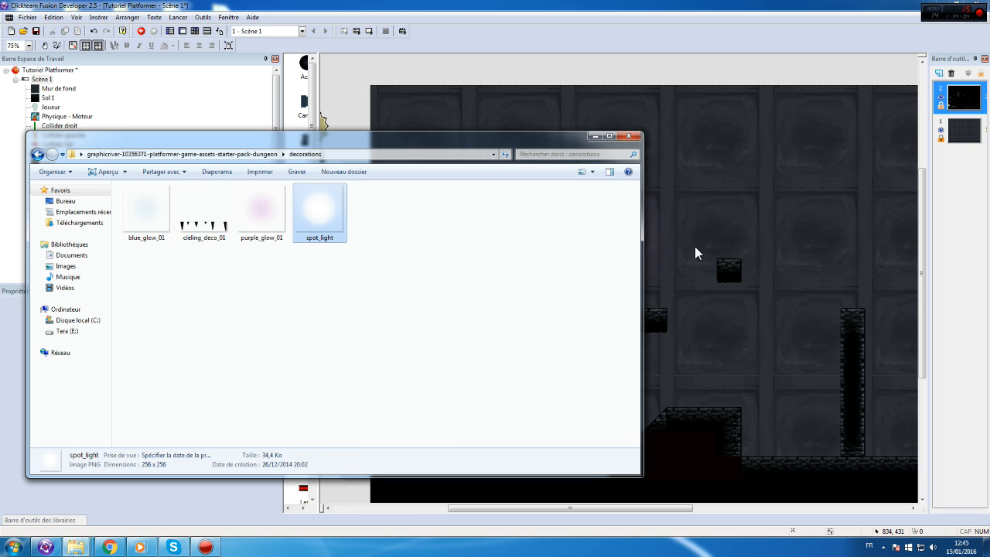
left_click(594, 136)
double_click(459, 221)
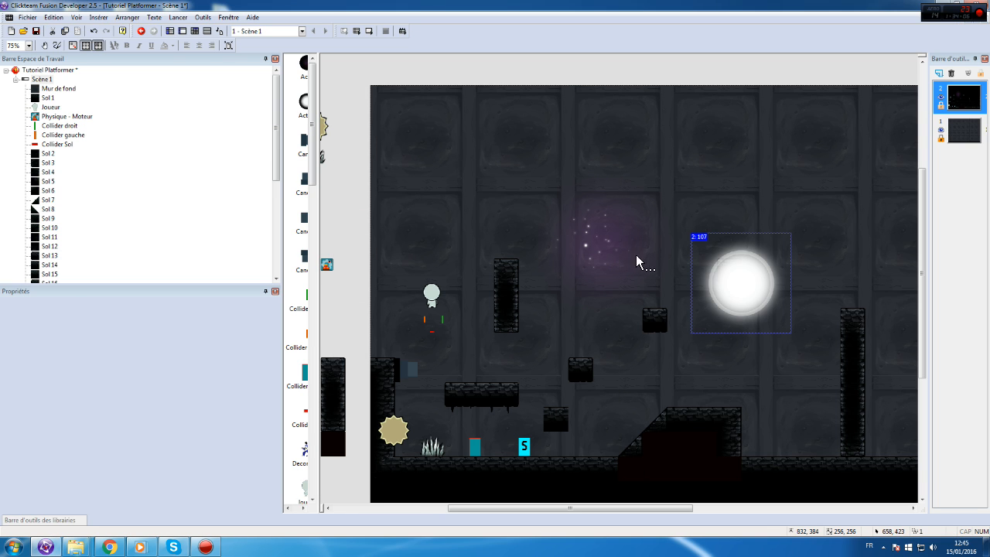
- Rename the white spotlight object Light Spawn and move it just below the highest floating block
right_click(729, 297)
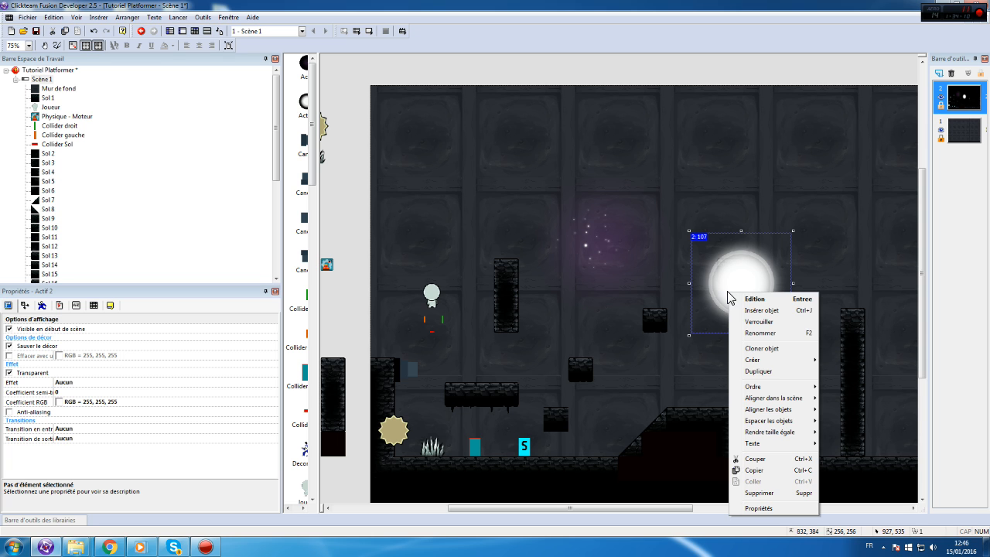
left_click(750, 324)
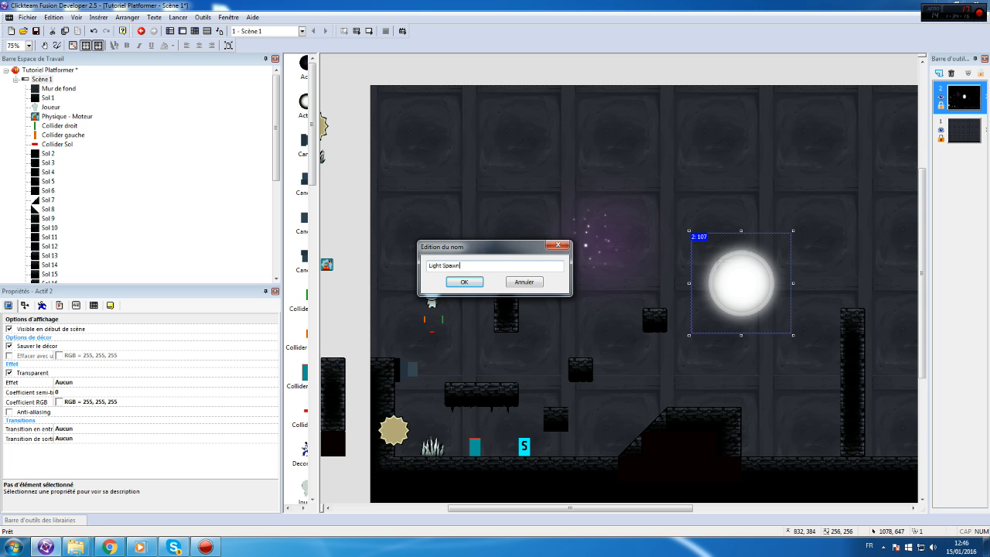
key("Return")
left_click_drag(744, 314, 712, 353)
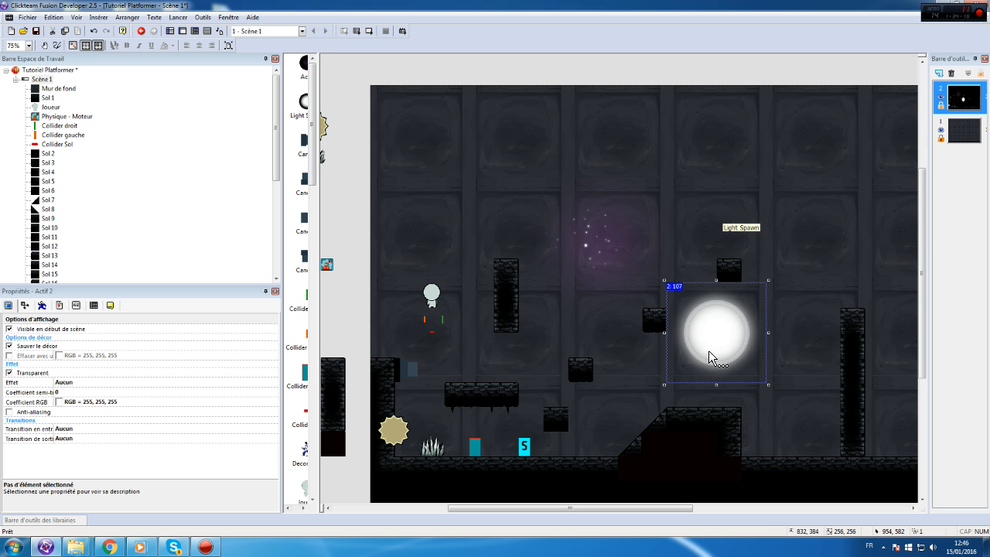
right_click(712, 353)
- Rename the purple glow object Particules deco and move it to X 192, Y 64
left_click(593, 256)
right_click(594, 252)
left_click(652, 294)
type("P")
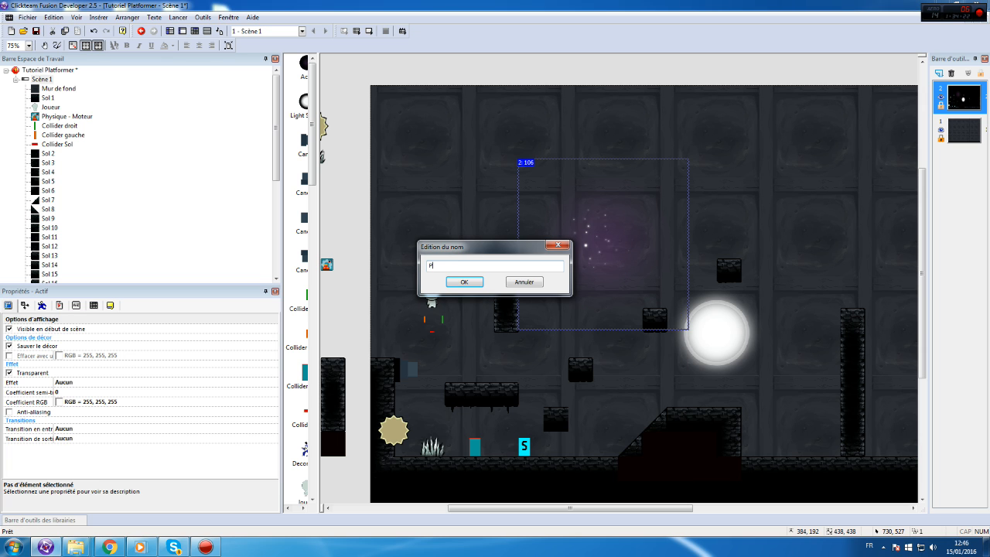
type("articules deco")
key("Return")
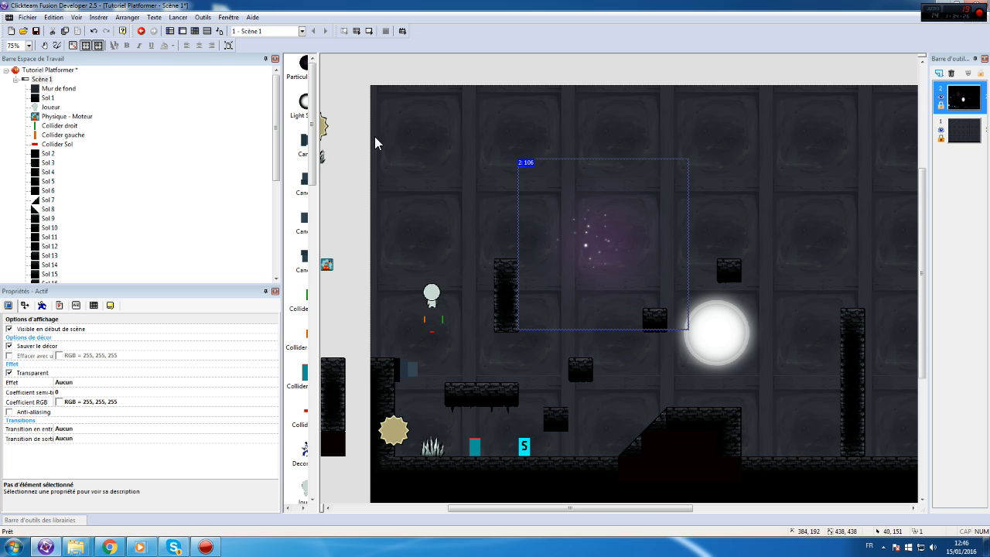
left_click_drag(591, 237, 514, 184)
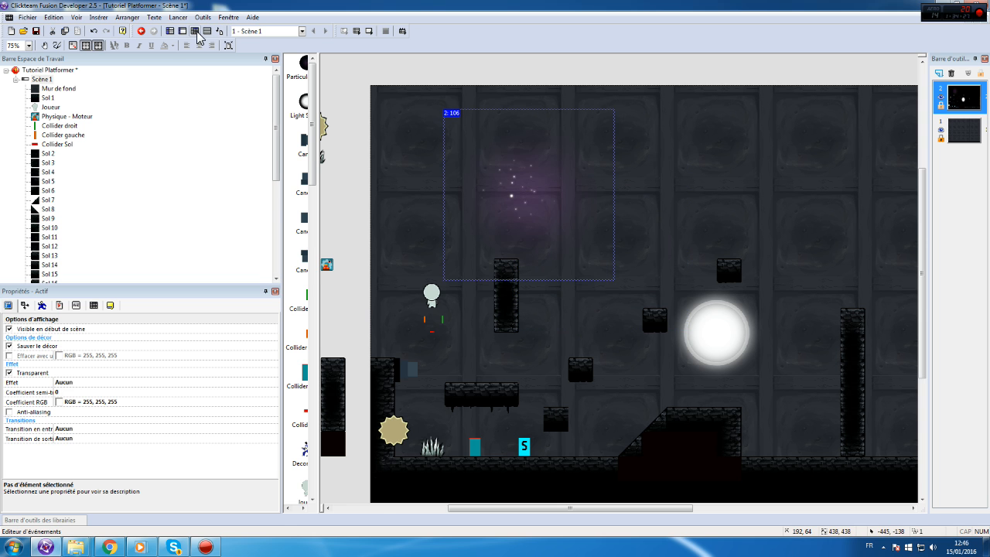
- In the event editor, add a copy of the Canon comment after the cannon events and change its text to Particules décoration
left_click(196, 32)
left_click(298, 143)
scroll(348, 412, "up", 1)
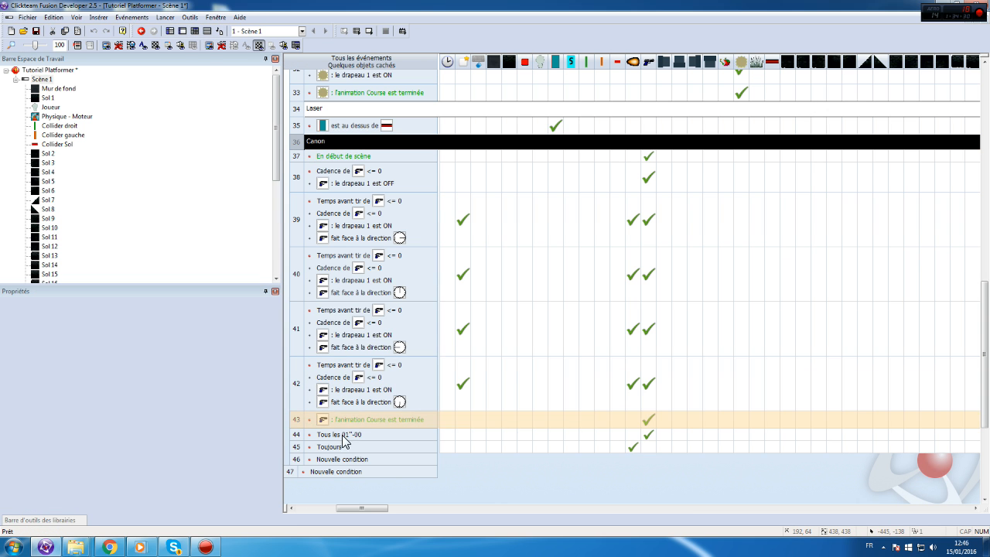
scroll(345, 410, "up", 6)
scroll(343, 410, "down", 7)
left_click(299, 457)
key("ctrl+v")
double_click(343, 459)
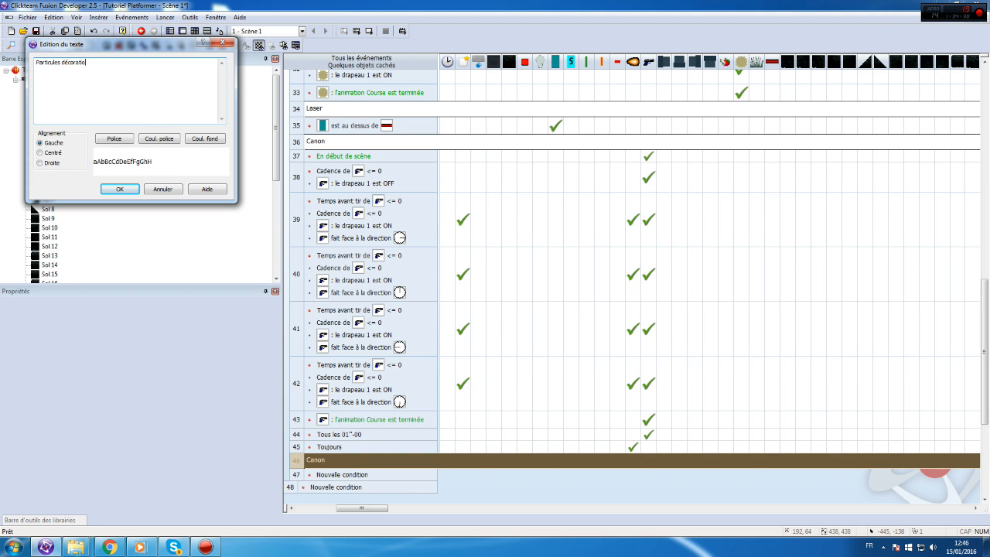
left_click(120, 189)
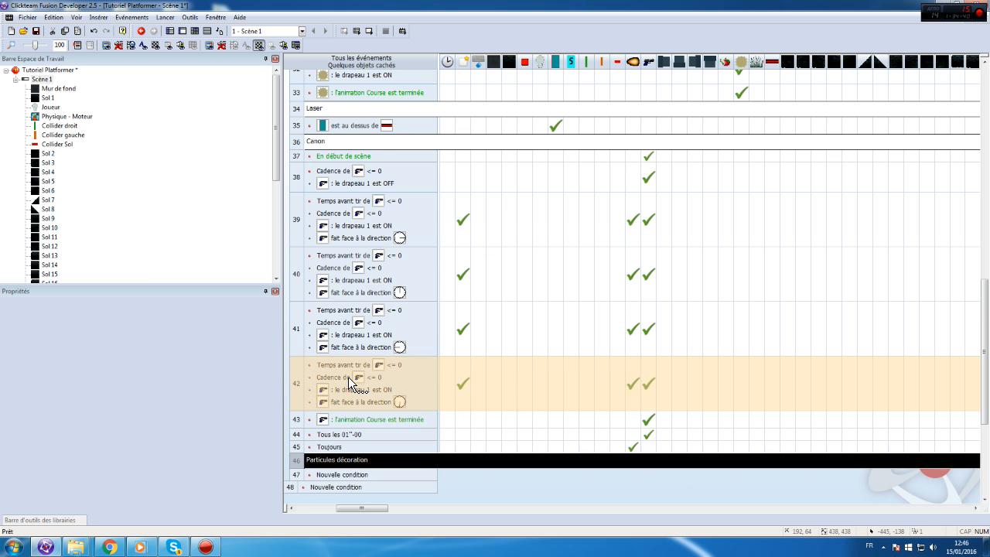
scroll(348, 377, "down", 5)
left_click(342, 286)
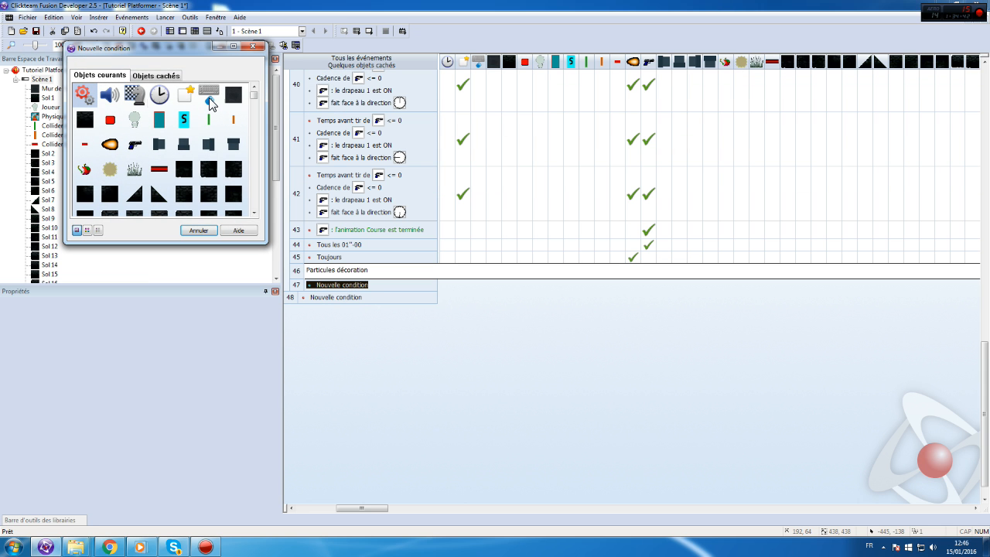
left_click(253, 48)
- Duplicate the cannon group's Toujours event under Particules décoration and move its projectile actions to the Particules deco object
left_click(295, 257)
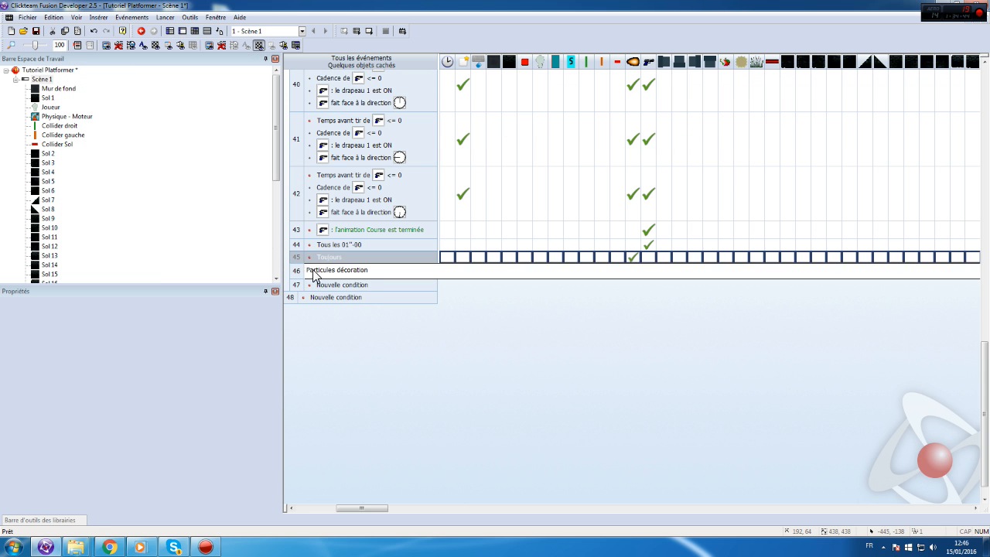
left_click(300, 284)
key("ctrl+v")
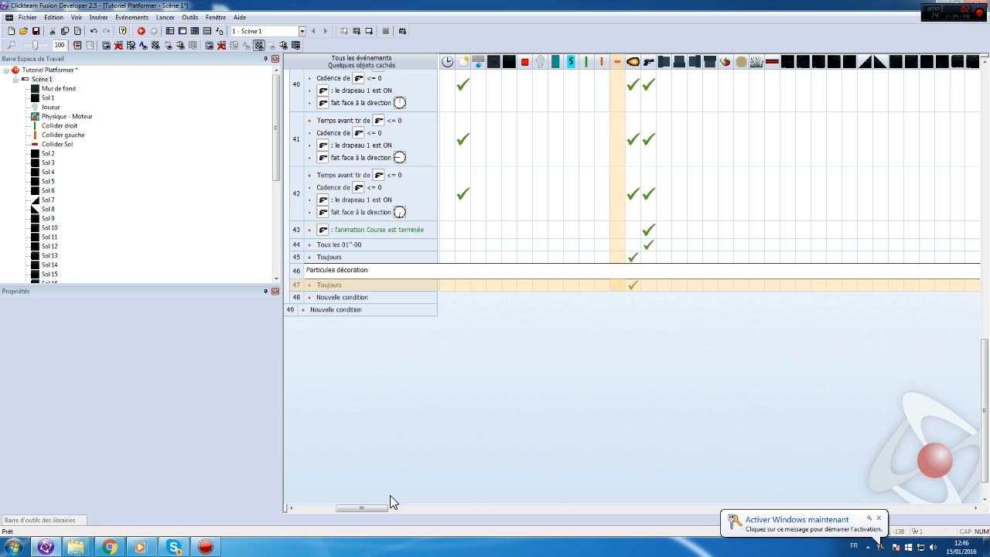
left_click_drag(376, 506, 513, 458)
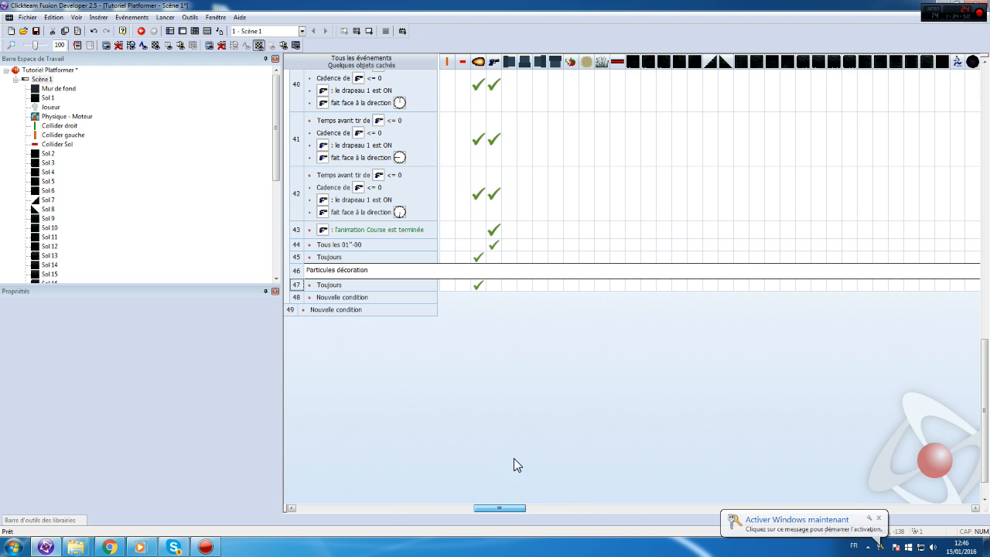
left_click_drag(478, 282, 756, 285)
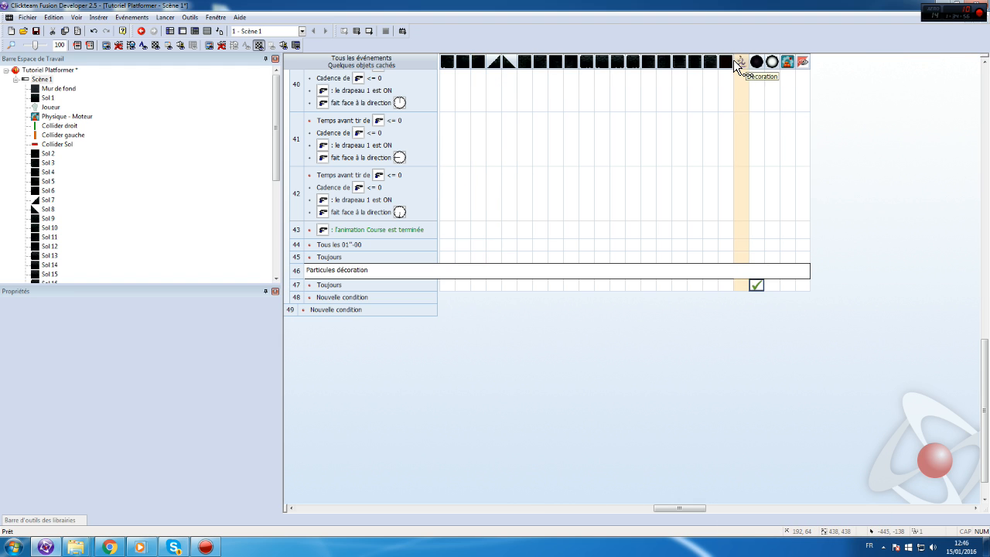
mouse_move(700, 508)
left_mouse_down()
mouse_move(528, 508)
mouse_move(686, 509)
left_mouse_up()
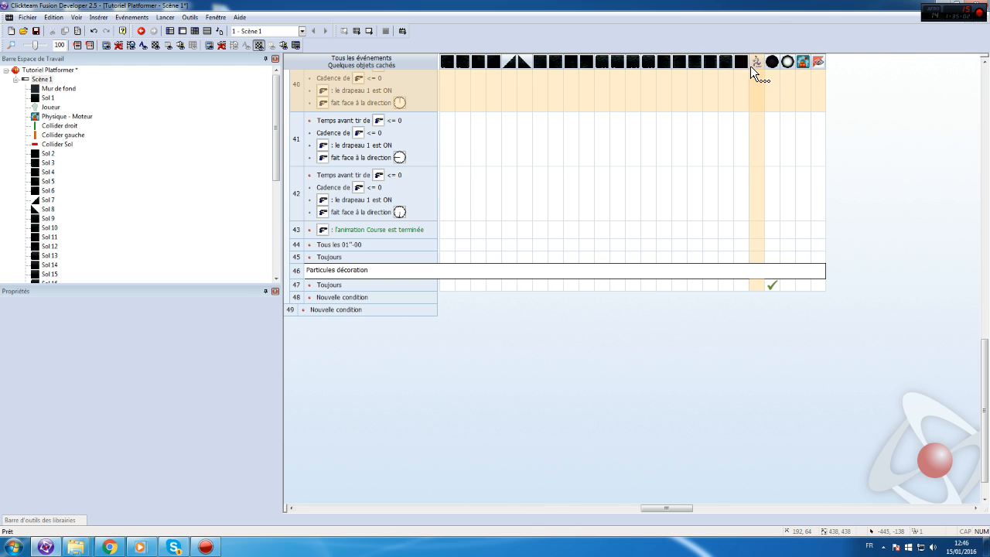
- Run the scene to check the purple particles' pulsing effect, and close the test window
mouse_move(776, 293)
left_click(165, 17)
left_click(175, 51)
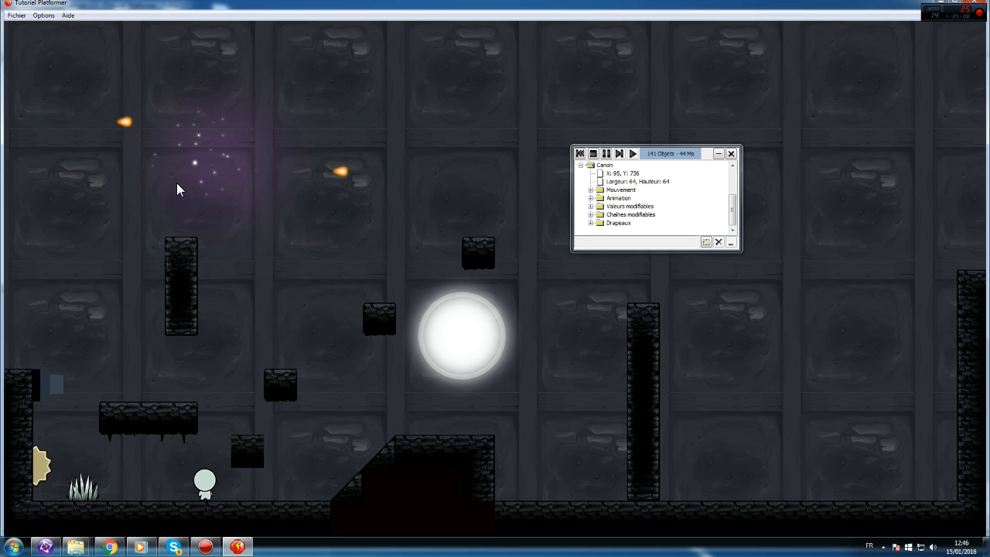
left_click(986, 5)
- Edit the scale actions of Particules déco in the Toujours event, adjusting the divisors of the Cos(timer / 6) expressions
right_click(772, 288)
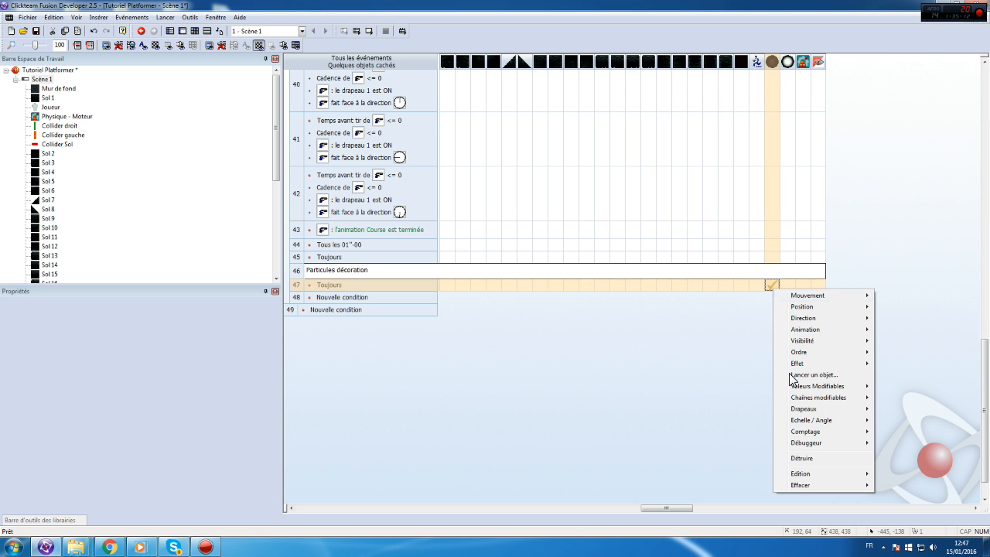
mouse_move(821, 473)
left_click(680, 471)
double_click(127, 132)
key("Return")
key("Return")
right_click(771, 289)
mouse_move(823, 480)
left_click(715, 484)
double_click(132, 121)
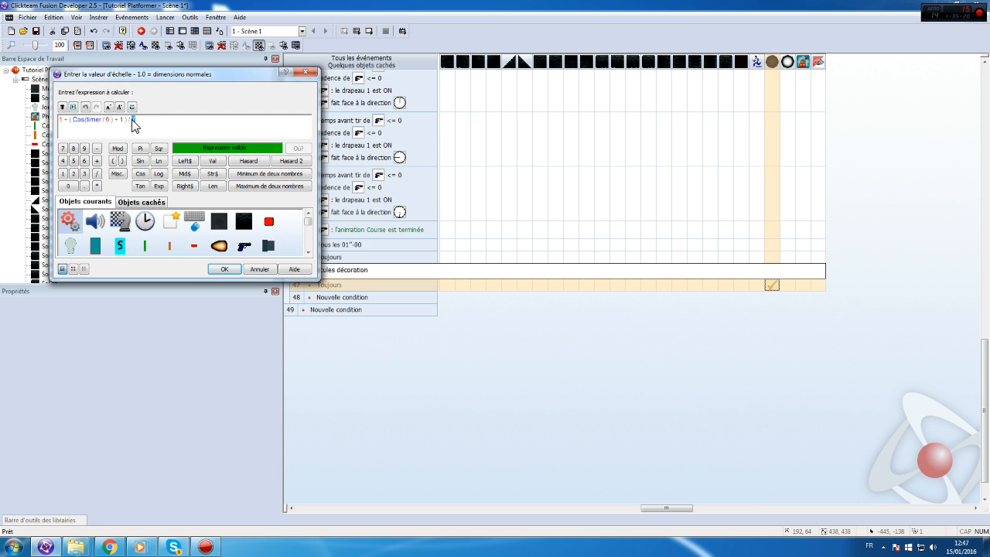
key("Return")
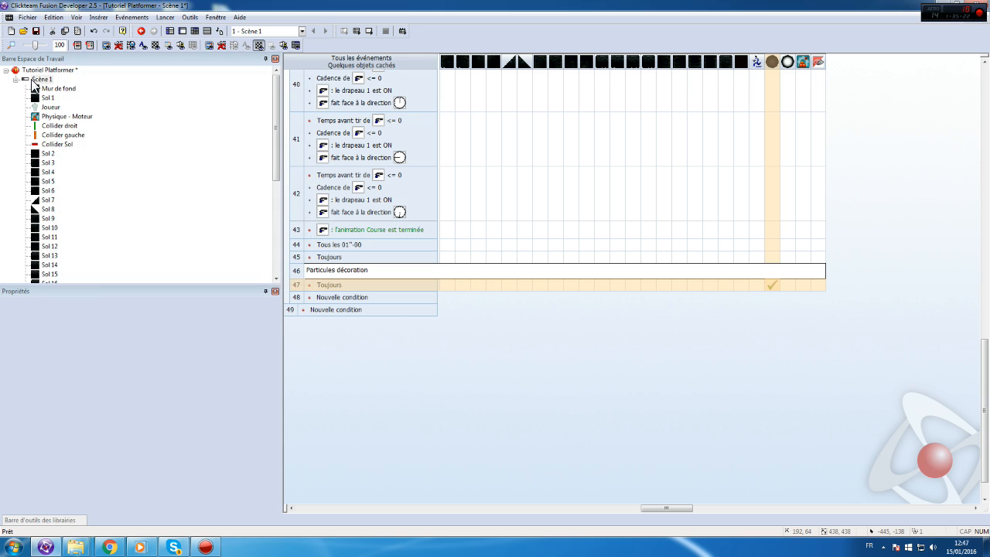
- Run the scene to check how the purple particles' scale now pulses, and close the test window
left_click(41, 79)
left_click(165, 17)
left_click(182, 50)
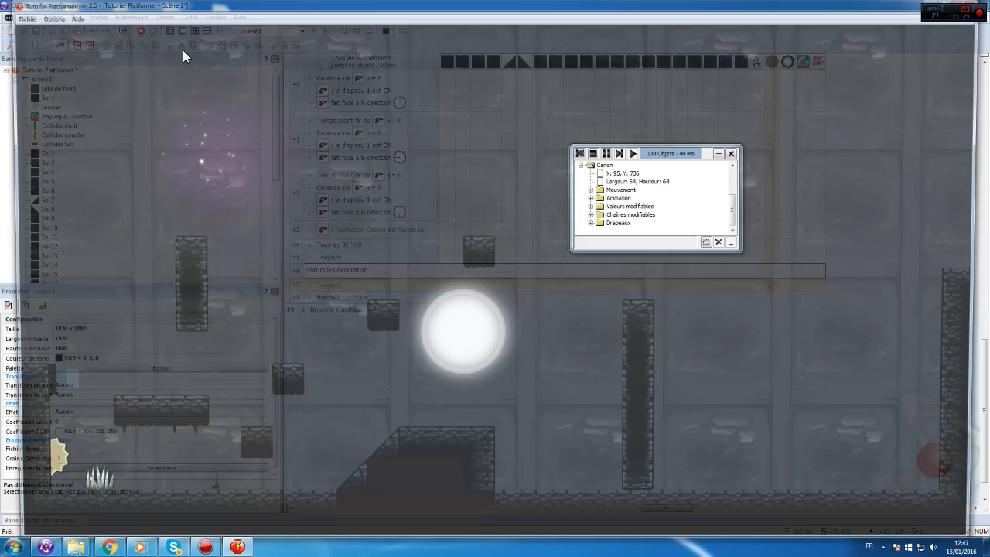
left_click(945, 6)
- In the scene editor, centre the hot spot of the Particules déco image at X 219, Y 219
double_click(45, 78)
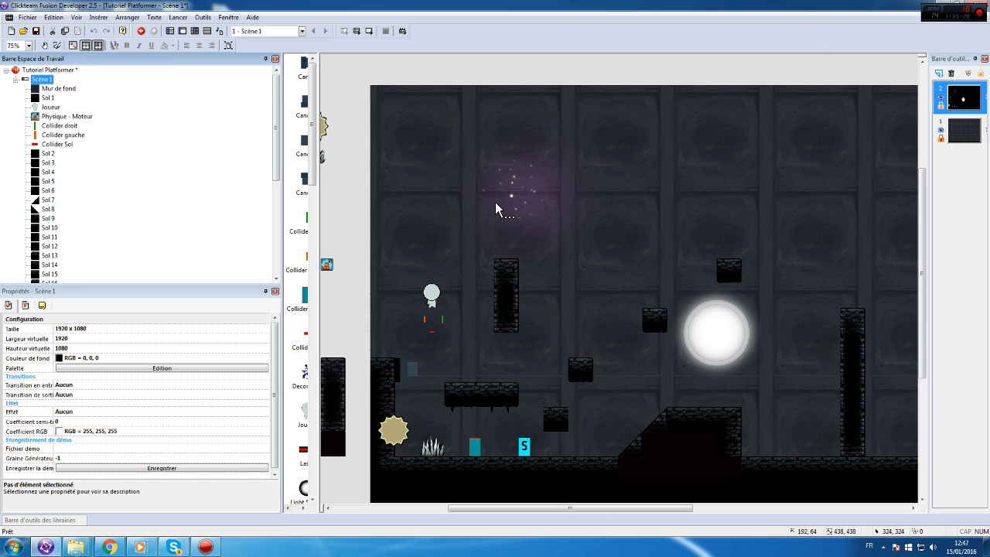
double_click(509, 196)
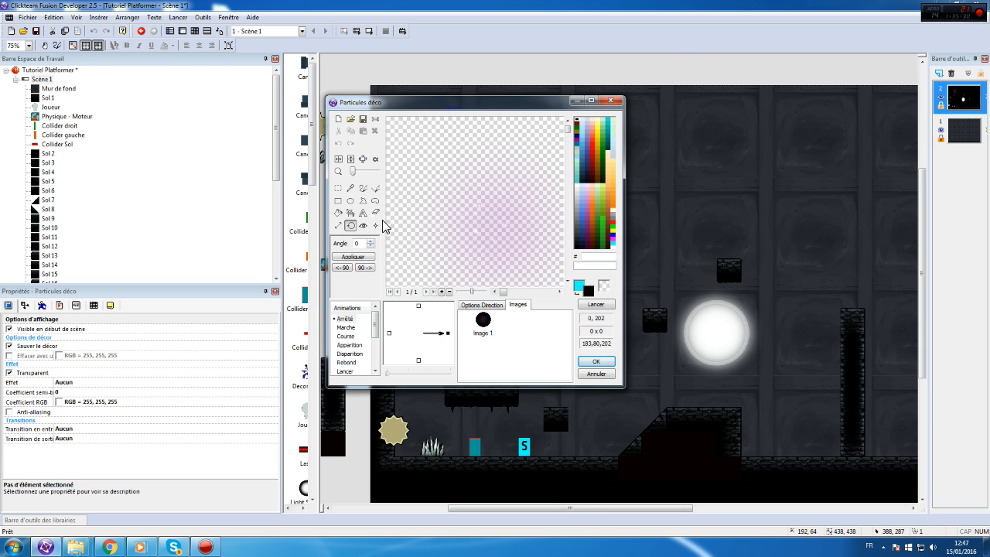
left_click(363, 226)
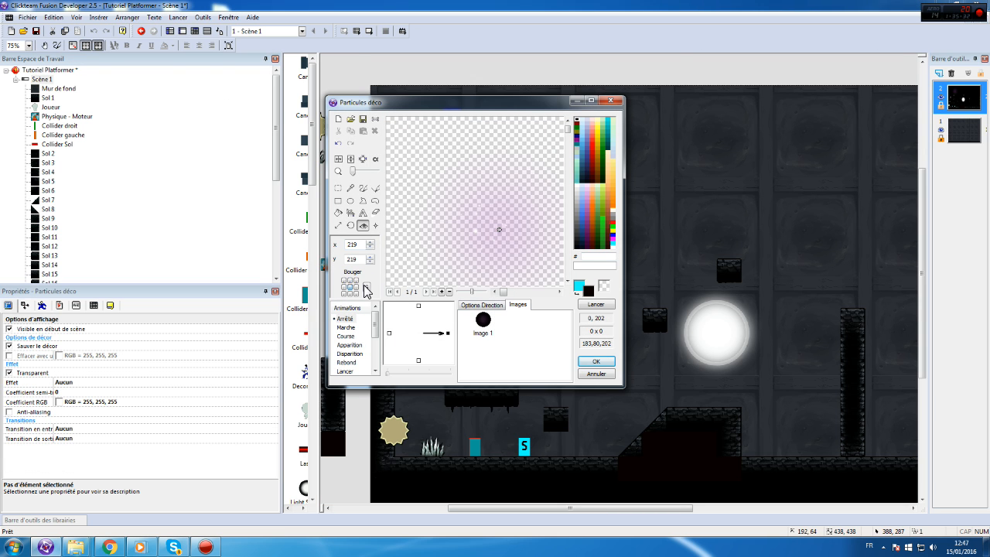
left_click(597, 364)
- Test the scene with the centred hot spot, close it, and move Particules déco to X 128, Y 64
left_click(178, 17)
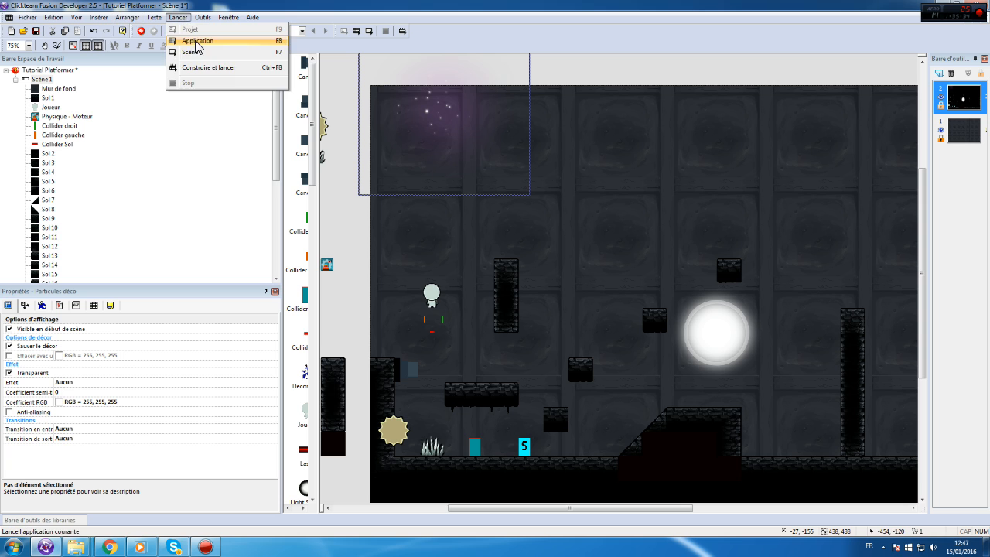
left_click(203, 48)
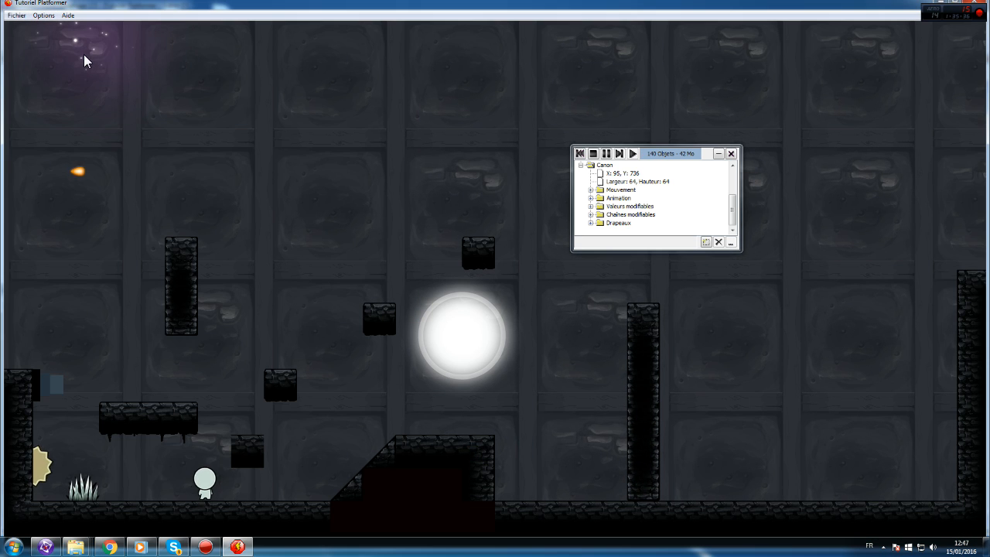
left_click(978, 2)
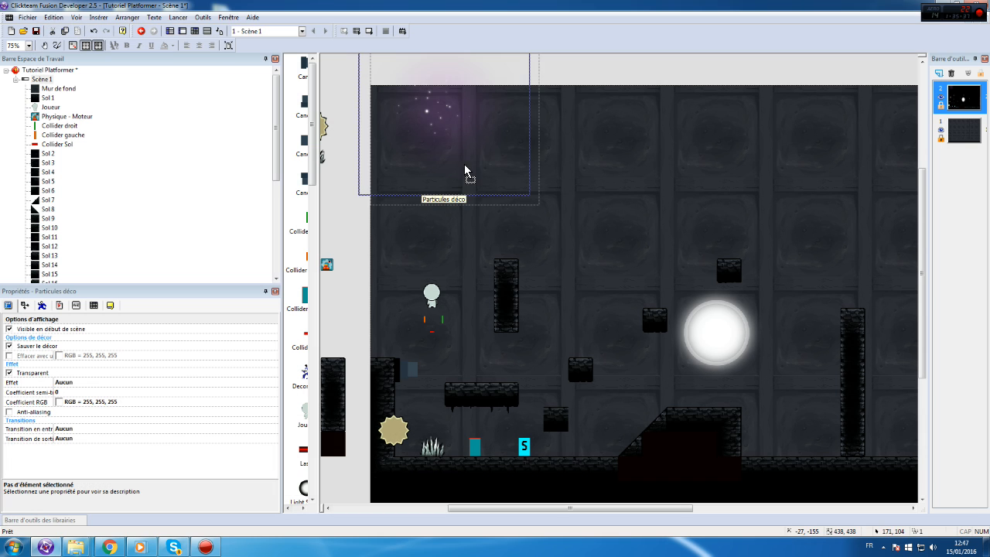
left_click_drag(449, 154, 508, 209)
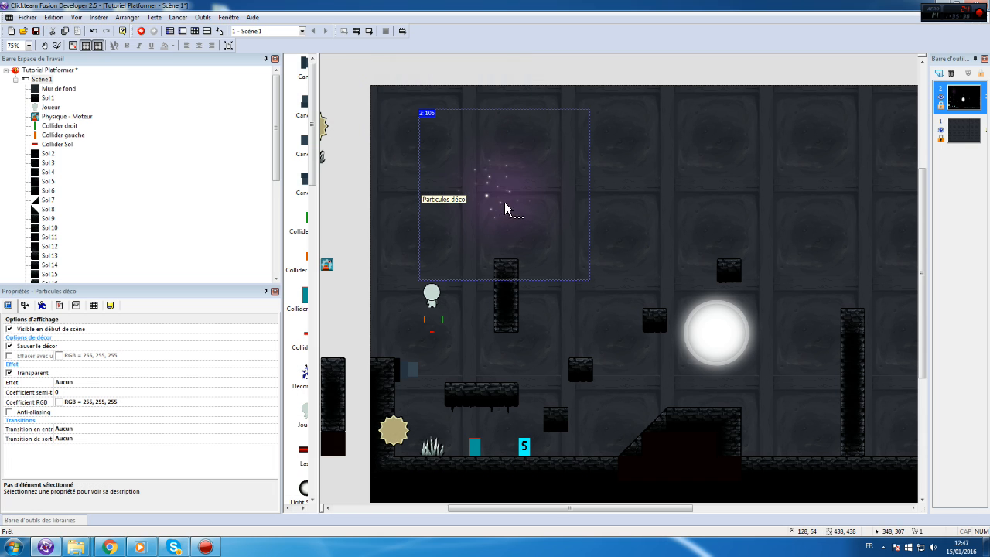
- In the event editor, add a condition under Particules décoration testing that flag 1 of Particules déco is OFF
left_click(196, 32)
left_click(351, 300)
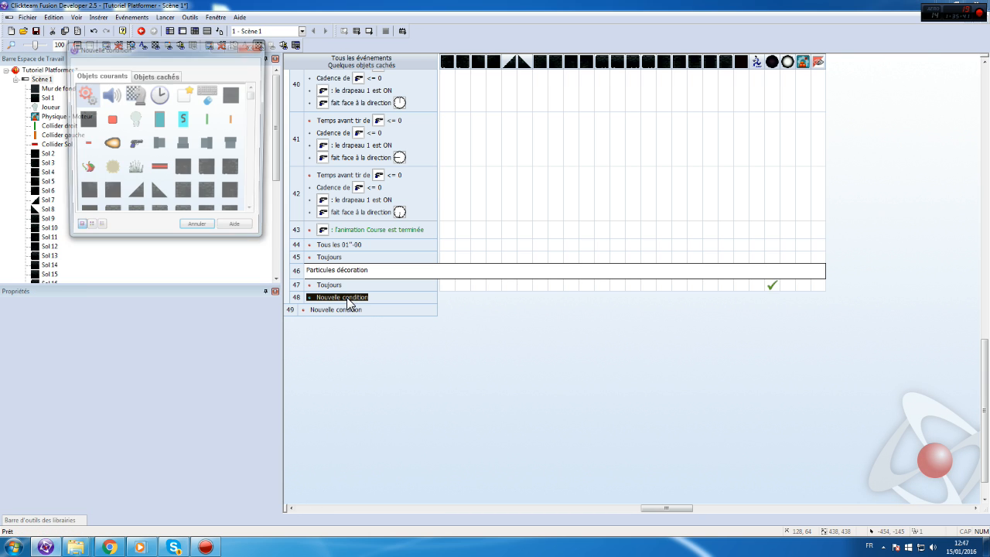
scroll(178, 172, "down", 5)
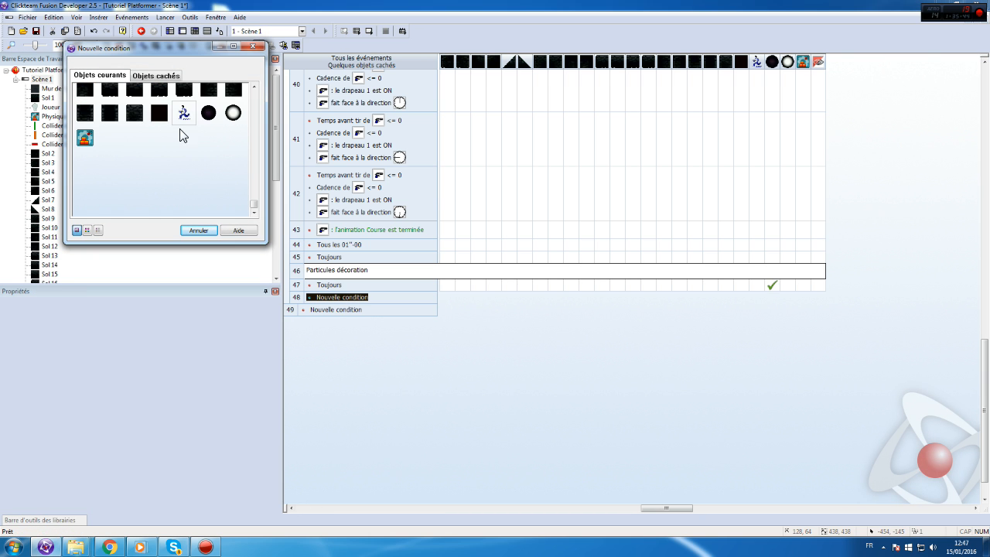
left_click(209, 116)
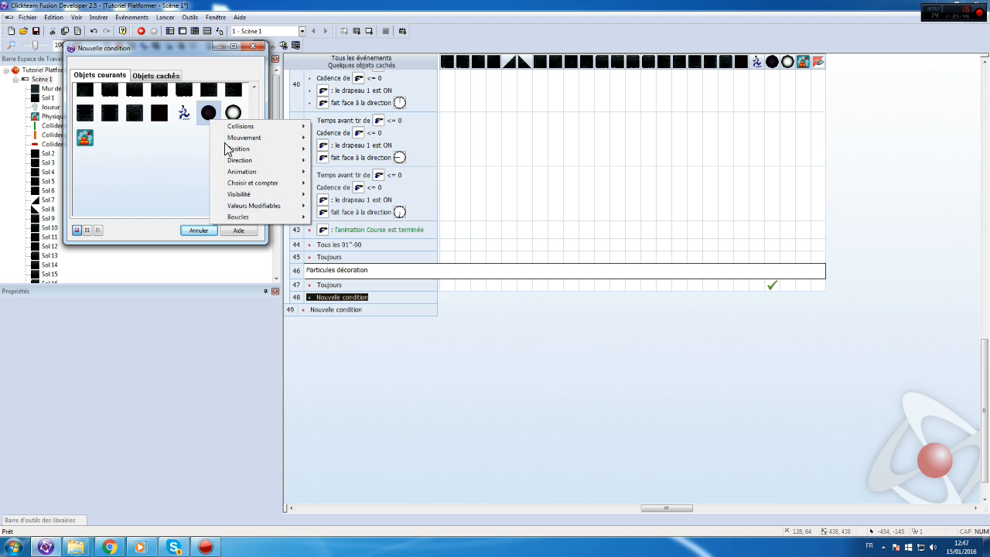
mouse_move(263, 206)
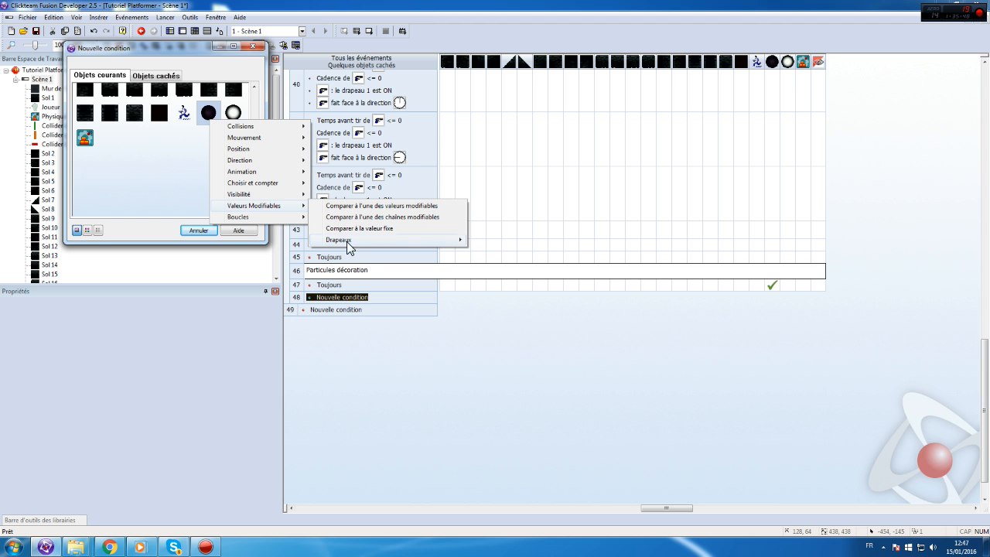
mouse_move(350, 243)
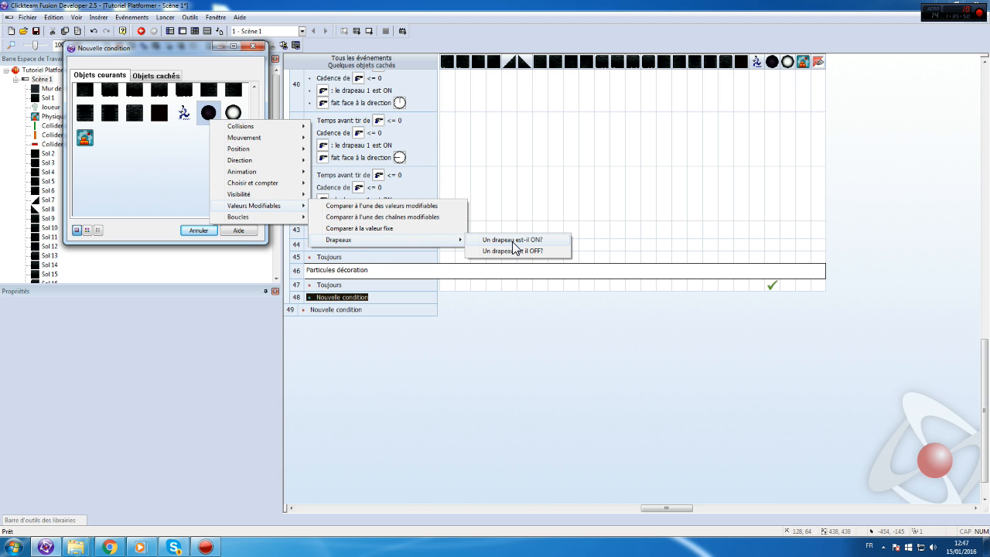
left_click(516, 251)
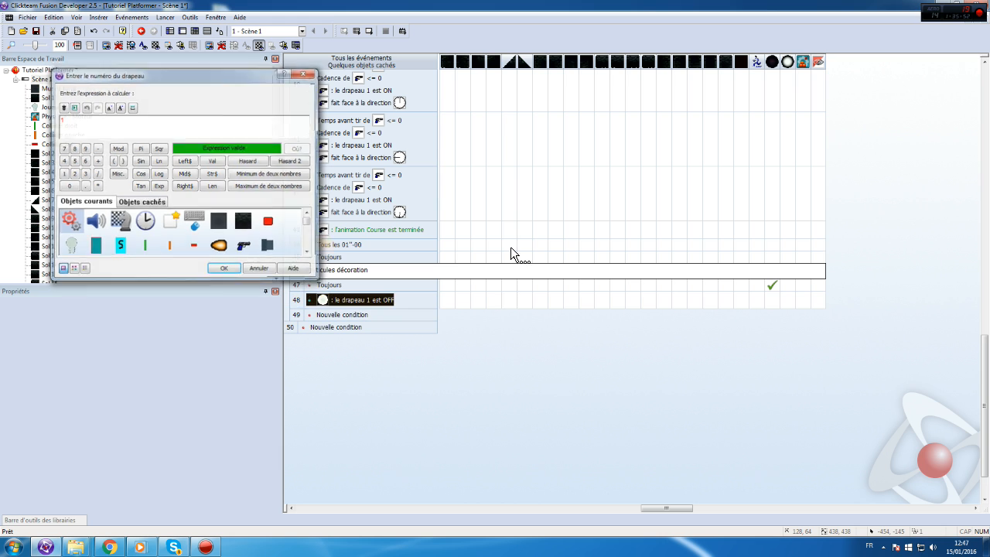
key("Return")
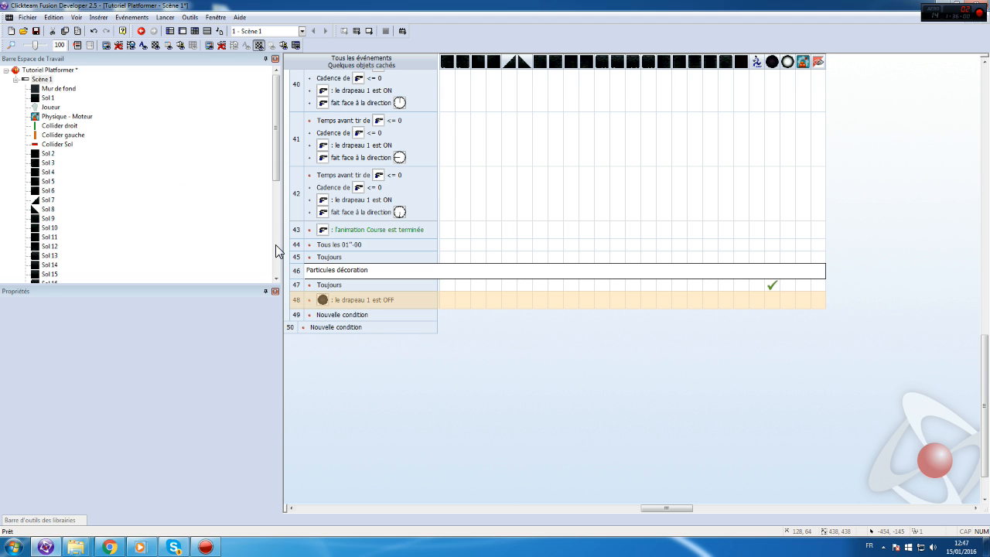
- In the flag 1 OFF event, set the semi-transparency coefficient of Particules déco to AlphaCoef( "Particules déco" ) - 4
left_click(775, 299)
mouse_move(832, 430)
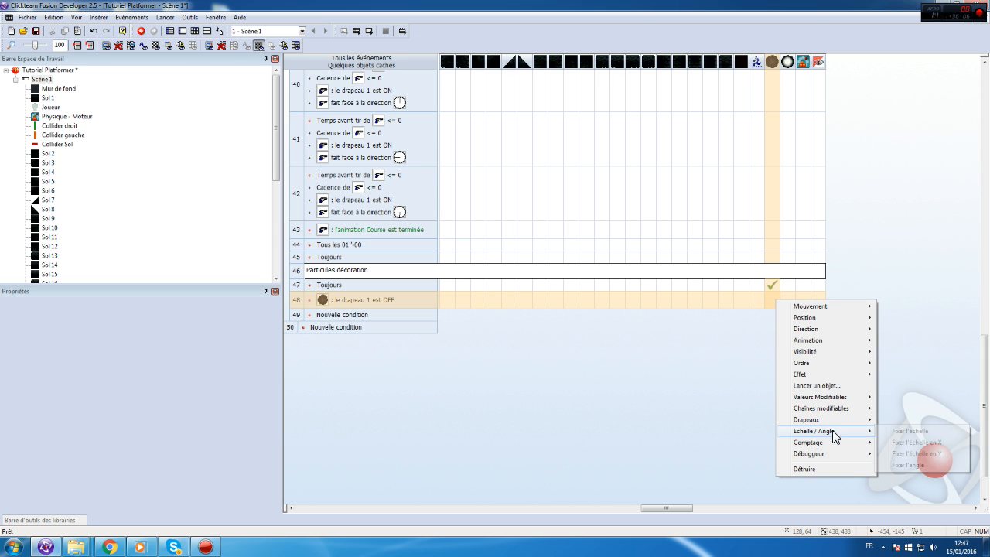
mouse_move(816, 374)
left_click(703, 410)
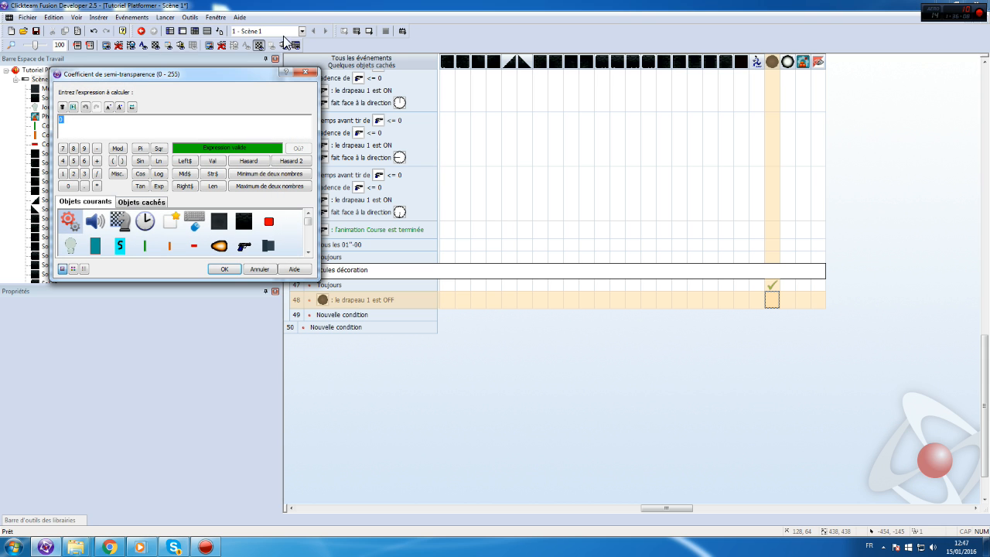
scroll(220, 236, "down", 3)
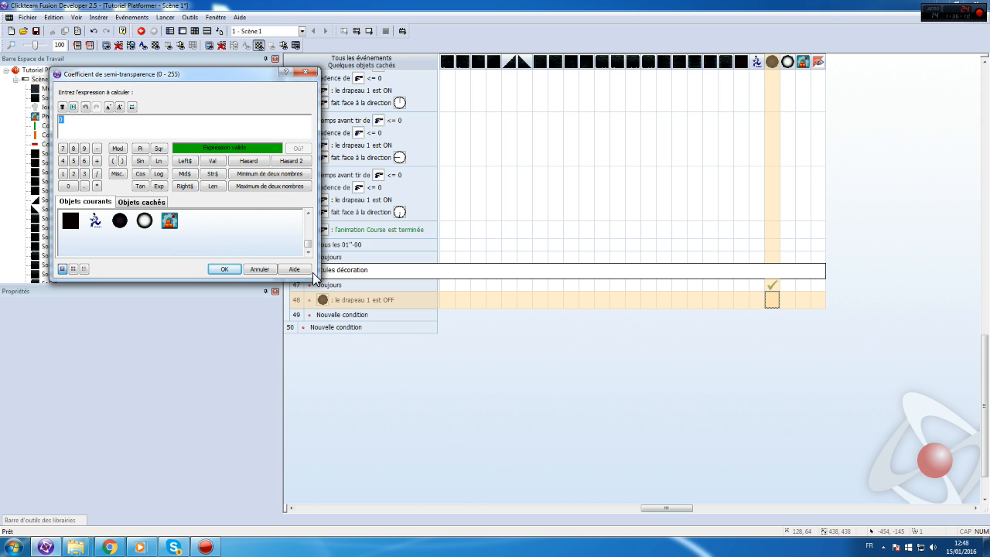
left_click_drag(314, 276, 672, 451)
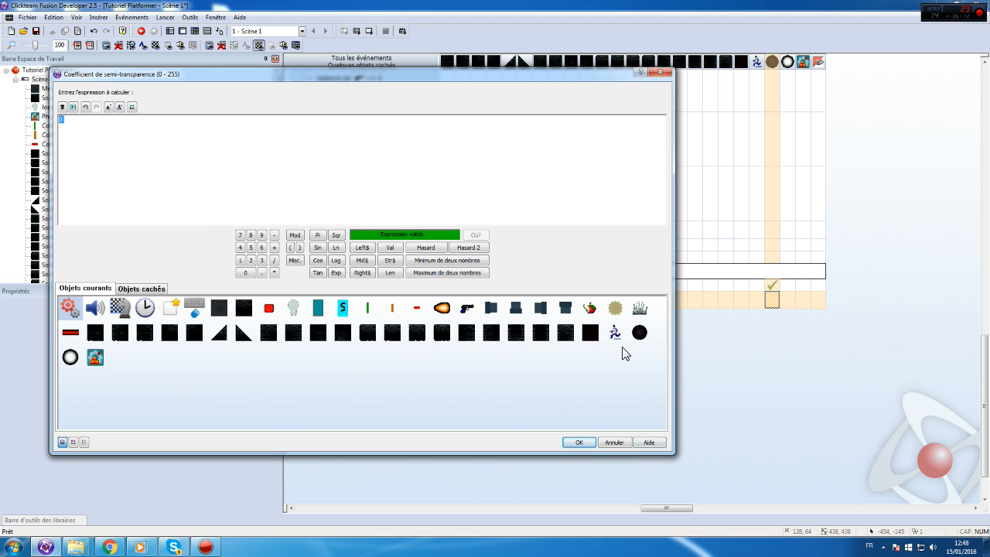
left_click(639, 333)
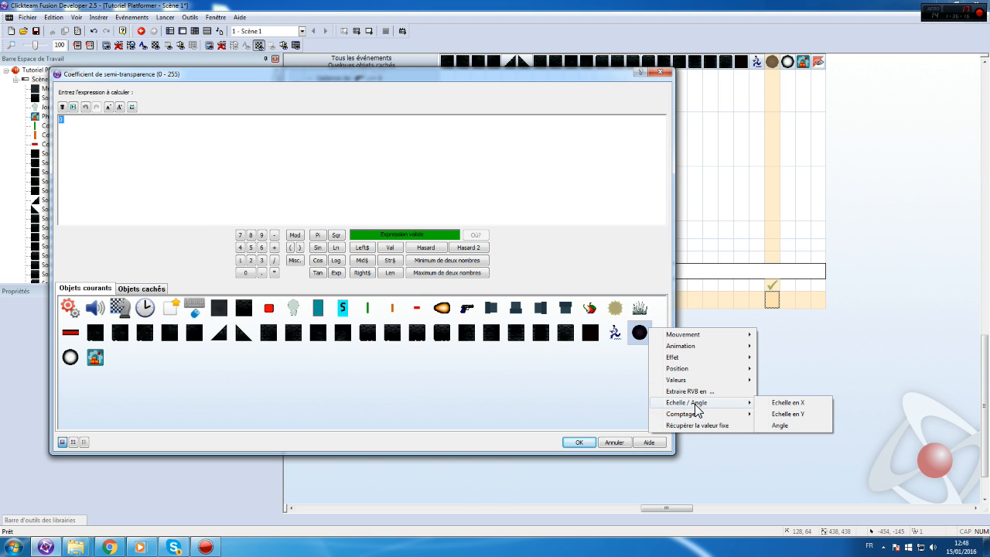
mouse_move(681, 358)
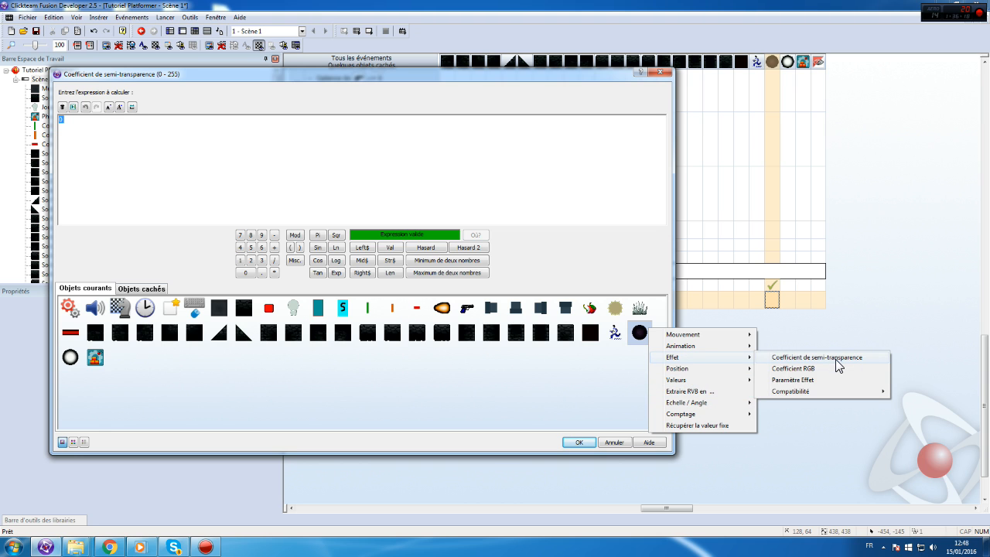
left_click(835, 359)
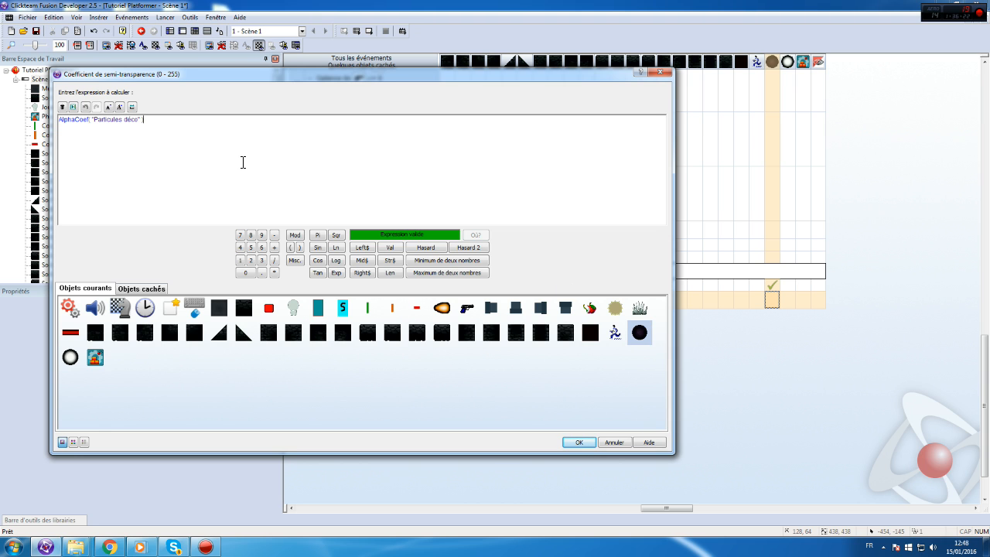
type("+")
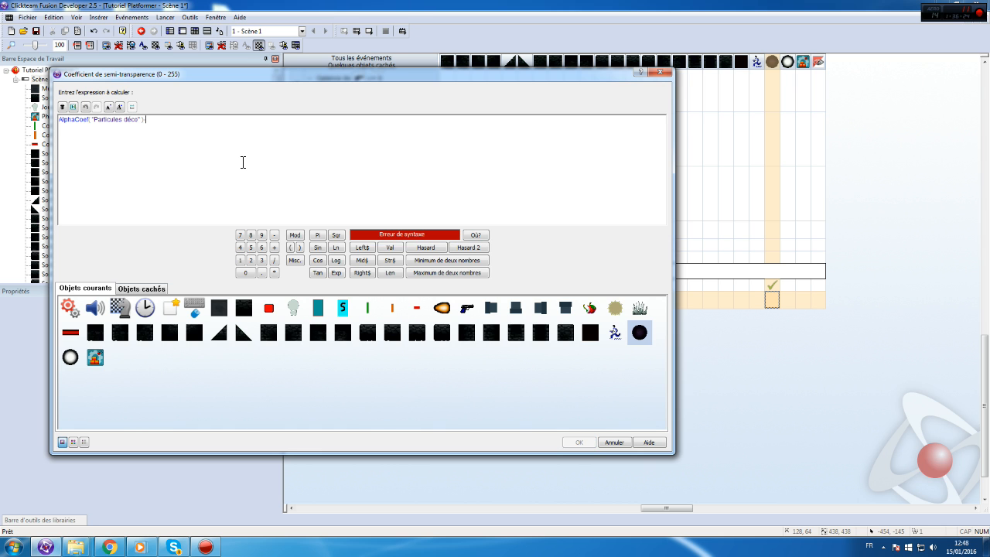
type("4")
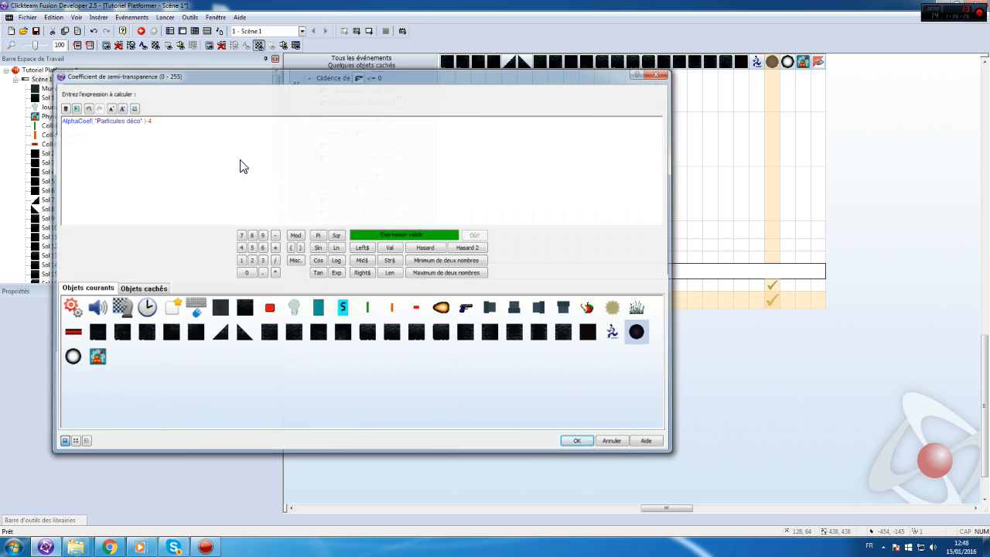
key("Return")
- Duplicate the flag 1 OFF event and replace the copy's condition with flag 1 of Particules déco being ON
left_click(296, 301)
key("ctrl+c")
key("ctrl+v")
right_click(372, 323)
left_click(402, 341)
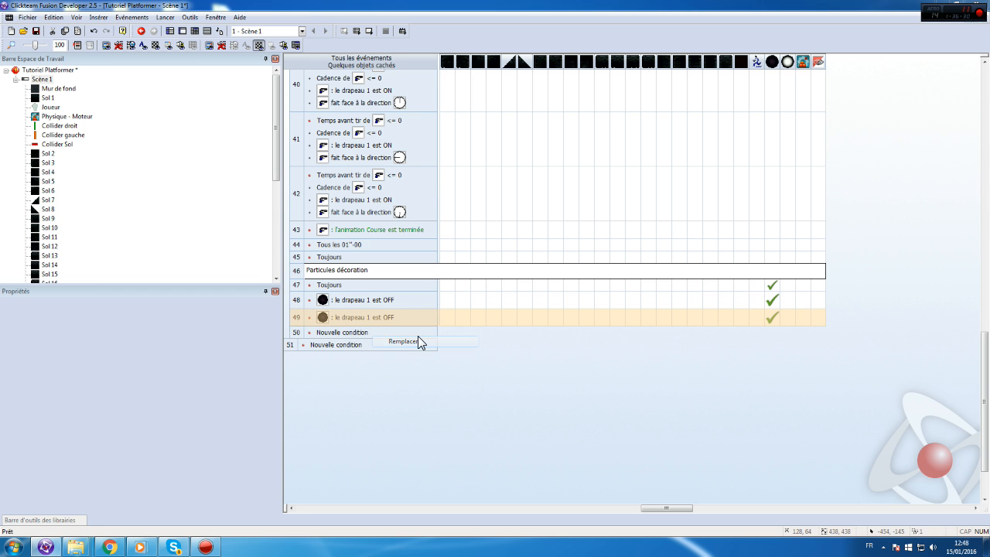
left_click(203, 113)
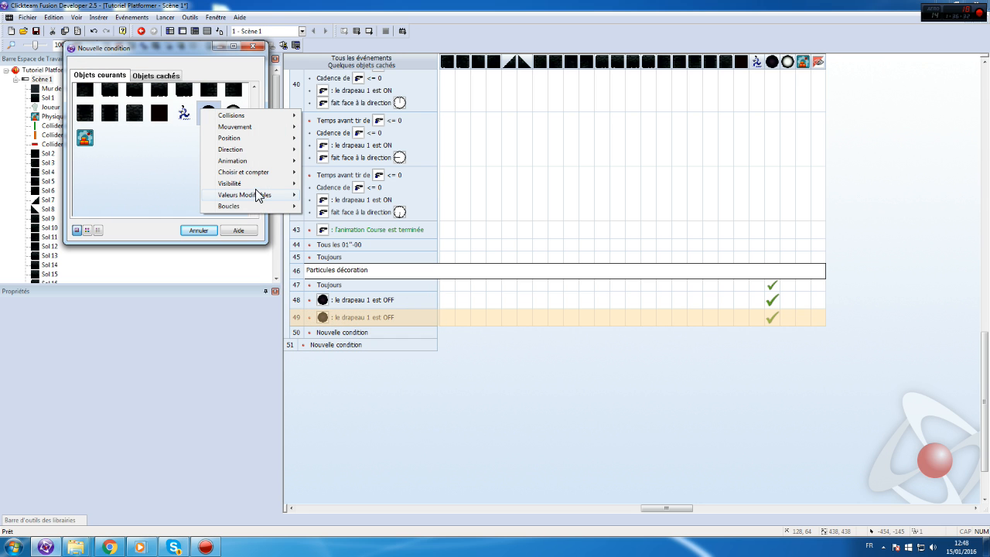
mouse_move(258, 194)
mouse_move(349, 228)
left_click(509, 230)
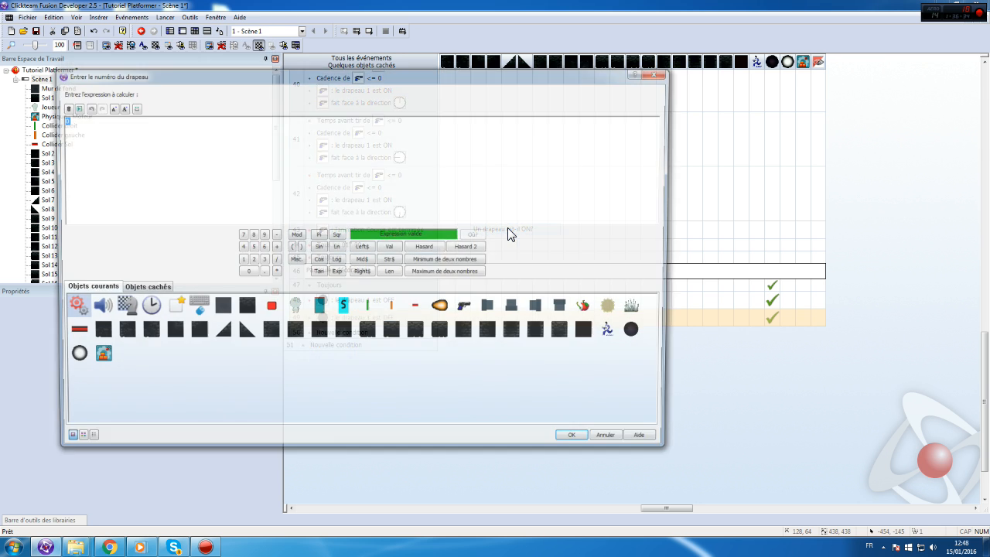
key("Return")
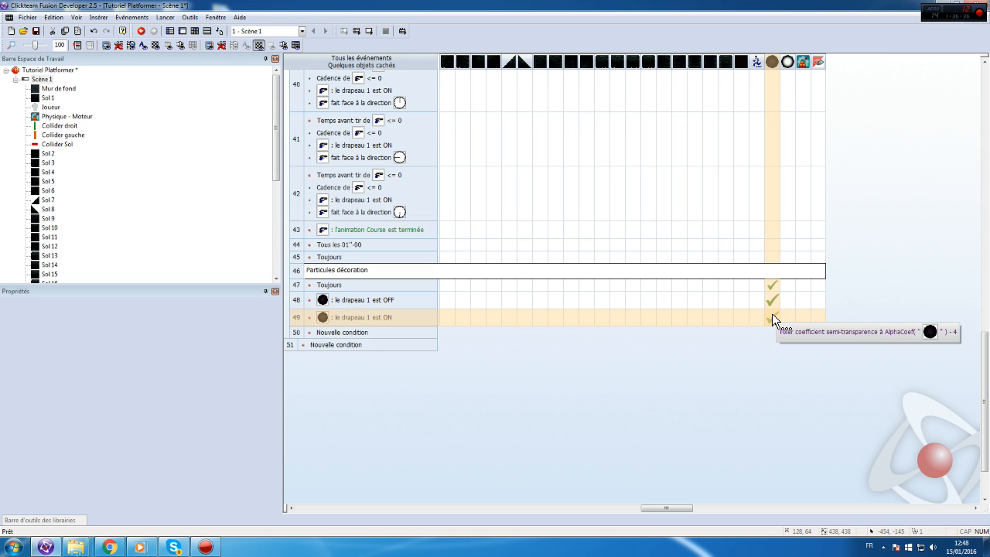
- Change the operator before the 4 in the flag 1 ON event's semi-transparency expression for Particules déco
left_click(773, 314)
left_click(808, 500)
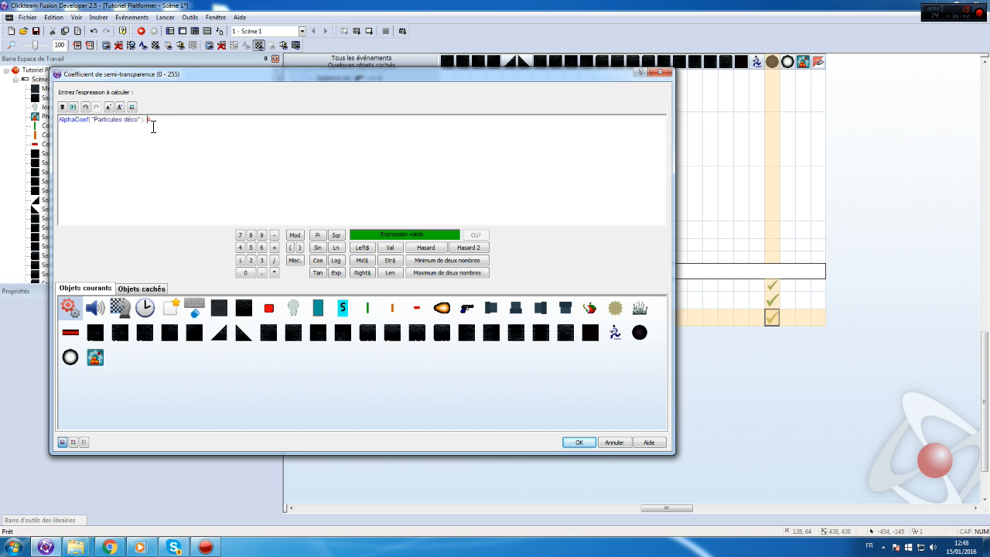
left_click(579, 442)
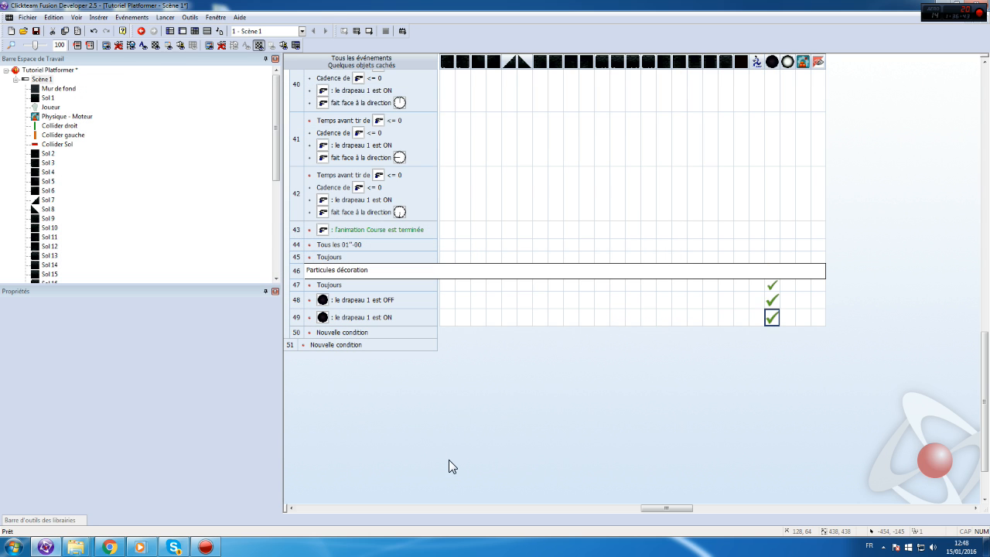
- Start a new condition comparing two general values under Particules décoration, and enlarge its expression window
left_click(338, 333)
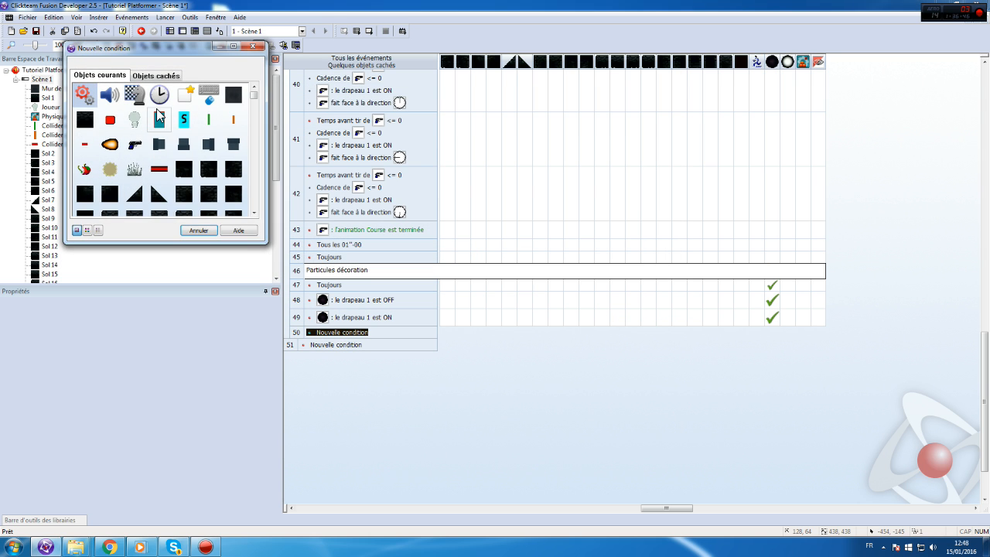
left_click(83, 96)
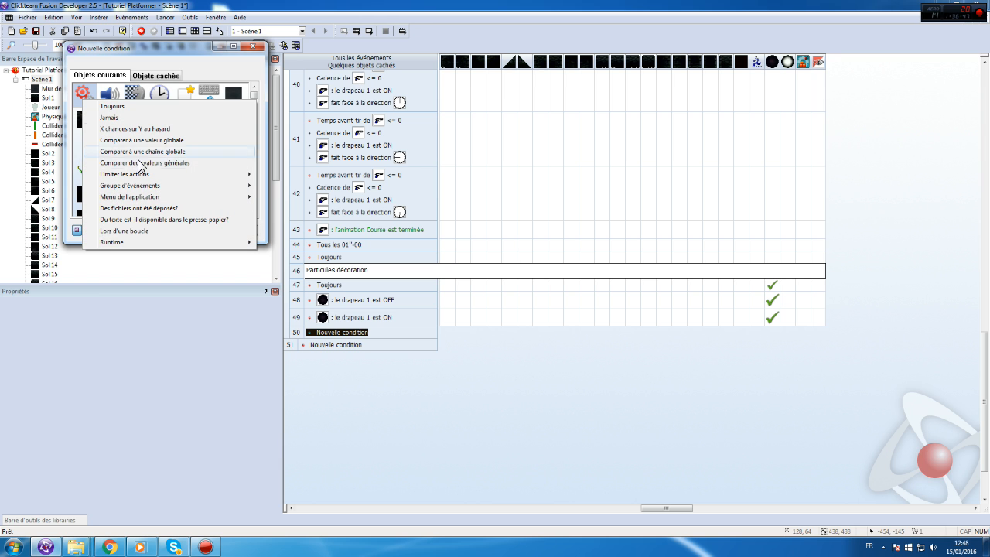
left_click(73, 80)
left_click(84, 100)
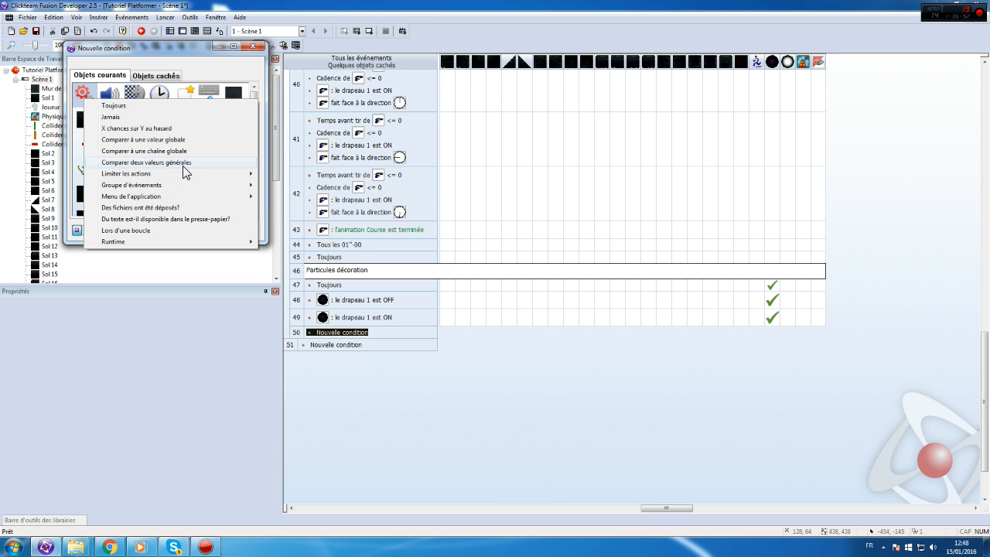
left_click(183, 163)
left_click_drag(645, 376, 820, 503)
left_click_drag(346, 169, 210, 168)
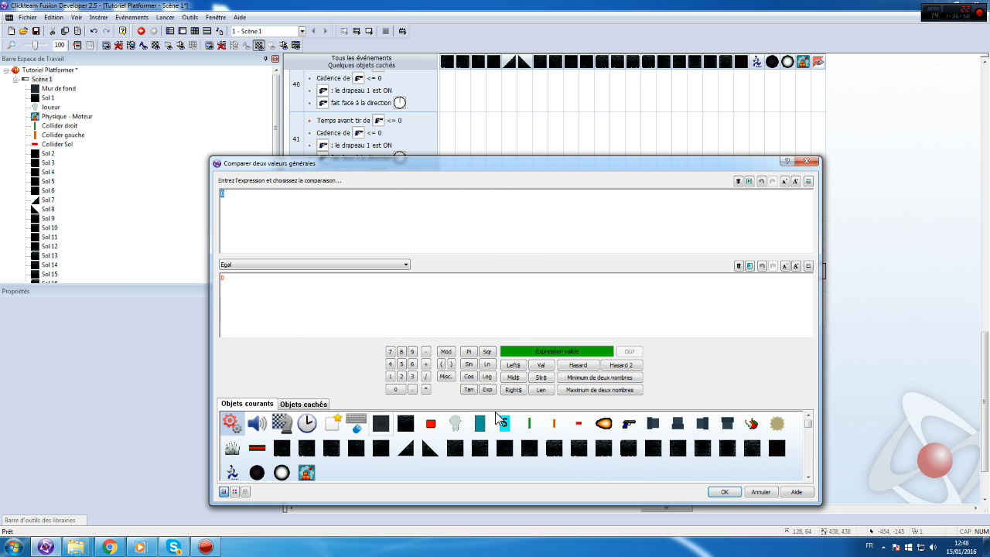
- Add a condition comparing AlphaCoef of "Particules déco" as greater than or equal to 200
scroll(289, 451, "down", 1)
right_click(262, 441)
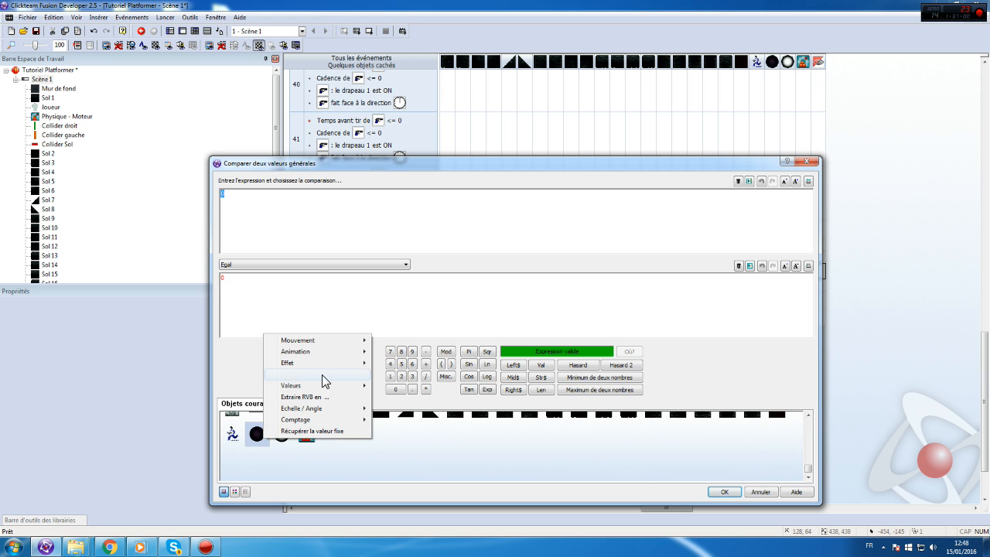
mouse_move(320, 364)
left_click(433, 362)
left_click(286, 266)
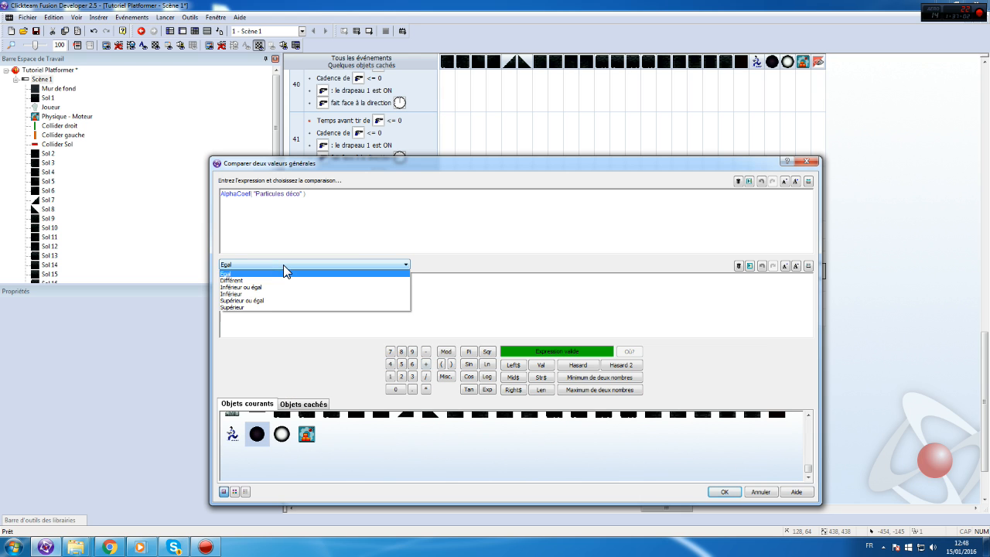
left_click(250, 287)
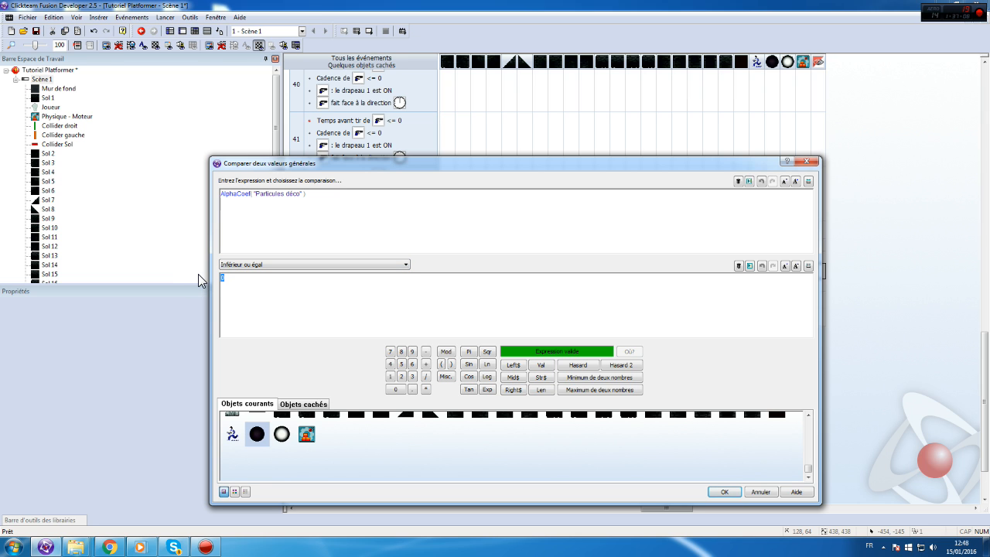
left_click(243, 266)
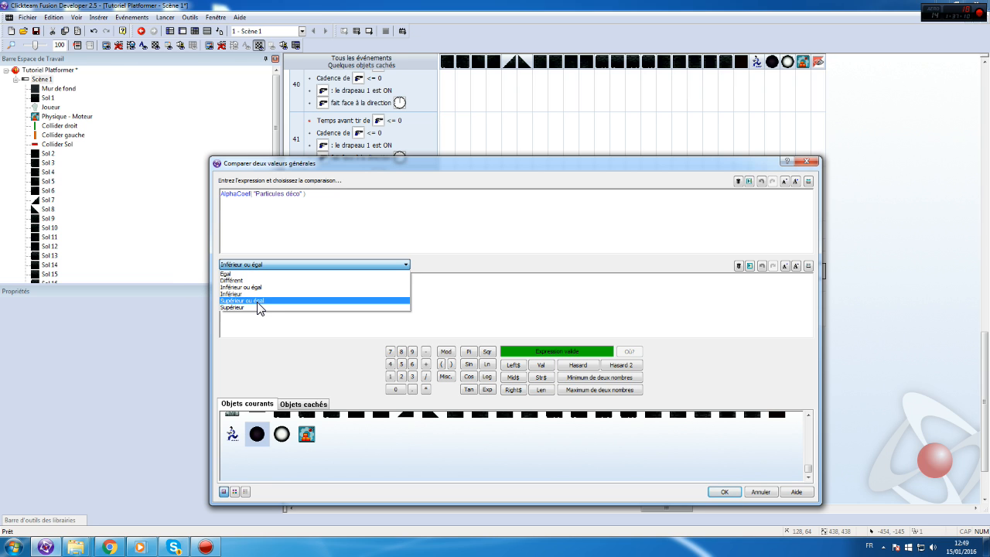
left_click(258, 301)
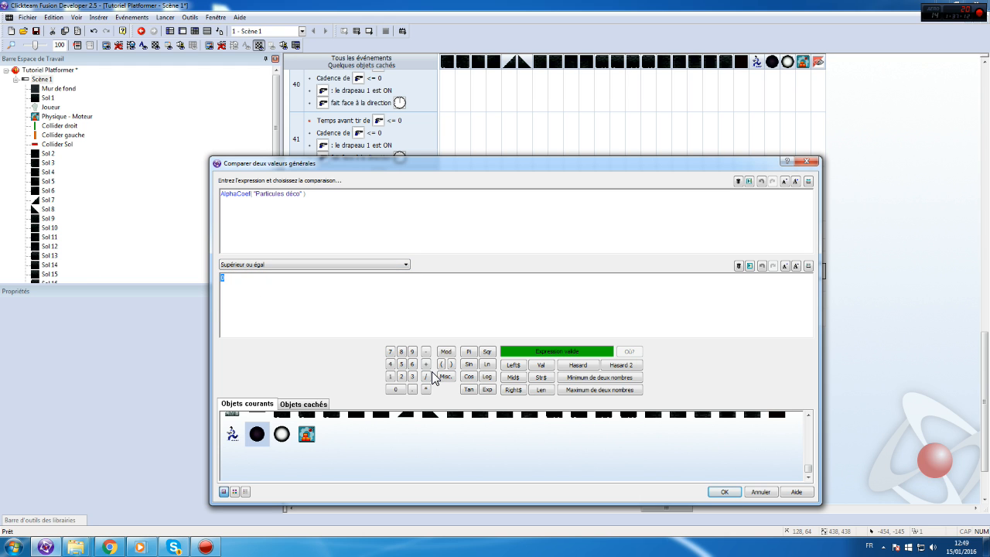
type("200")
key("Return")
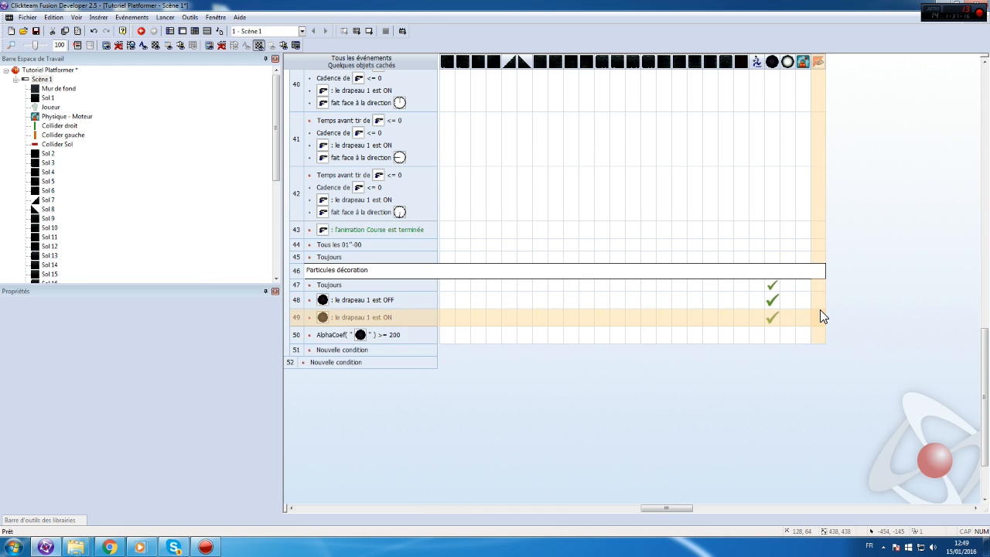
- Give the new alpha condition an action on Particules déco that sets flag 1 to ON
left_click(773, 331)
mouse_move(808, 454)
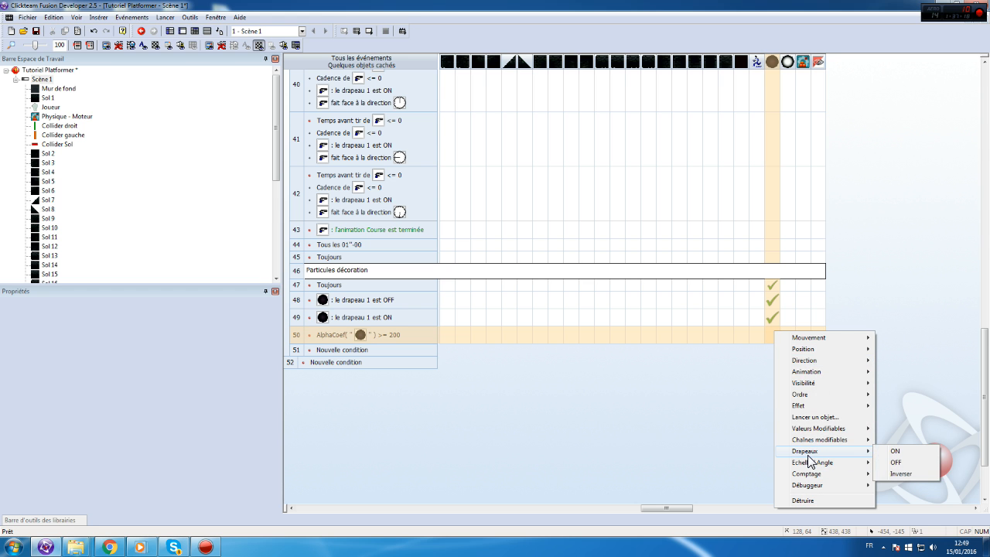
left_click(892, 451)
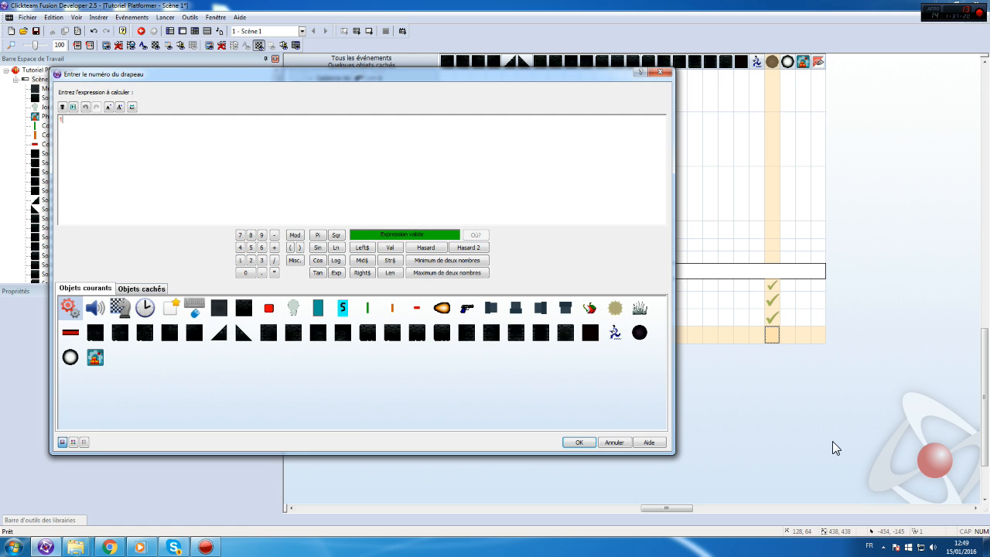
key("Return")
- Duplicate the AlphaCoef event and change the copy's comparison to less than or equal to 70
left_click(294, 333)
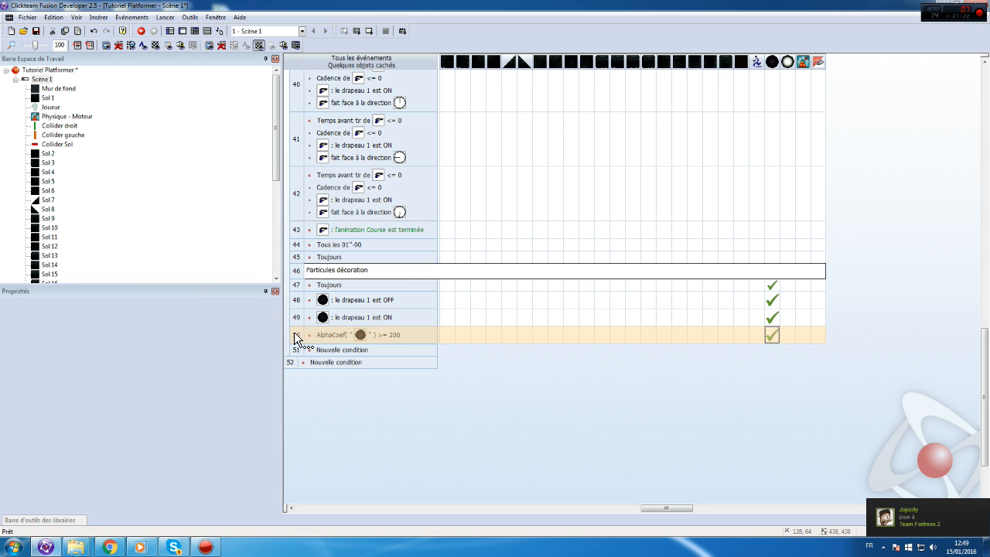
left_click_drag(296, 333, 380, 350, "ctrl")
right_click(391, 356)
left_click(435, 364)
left_click(280, 265)
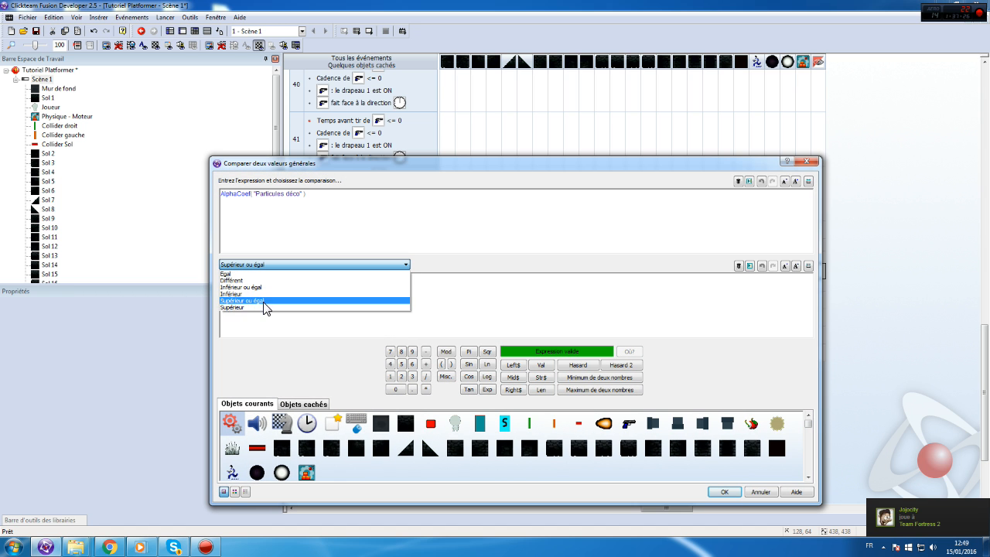
left_click(239, 287)
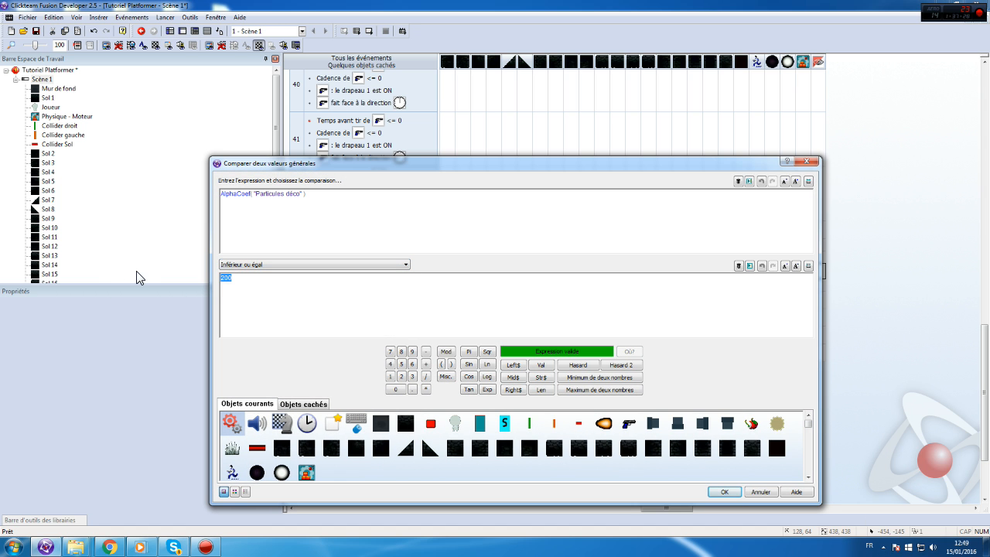
type("5")
key("BackSpace")
type("70")
key("Return")
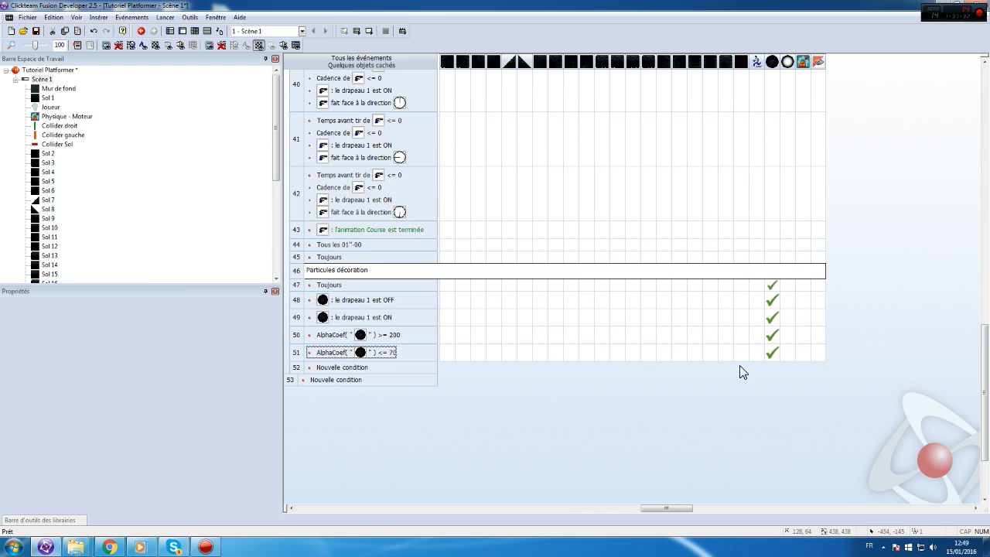
- Replace the Particules déco action in the duplicated event with one that sets its flag to OFF
right_click(771, 349)
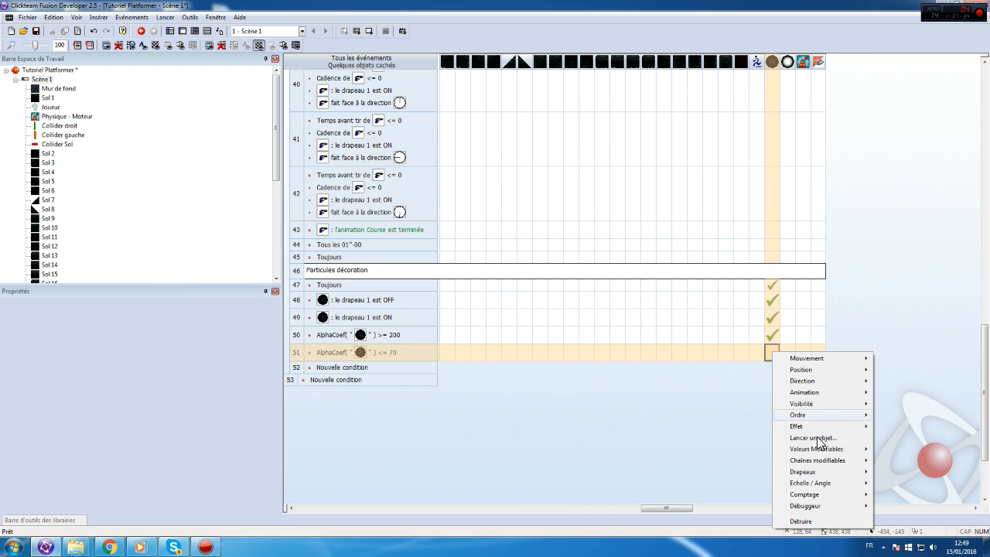
mouse_move(808, 472)
left_click(906, 482)
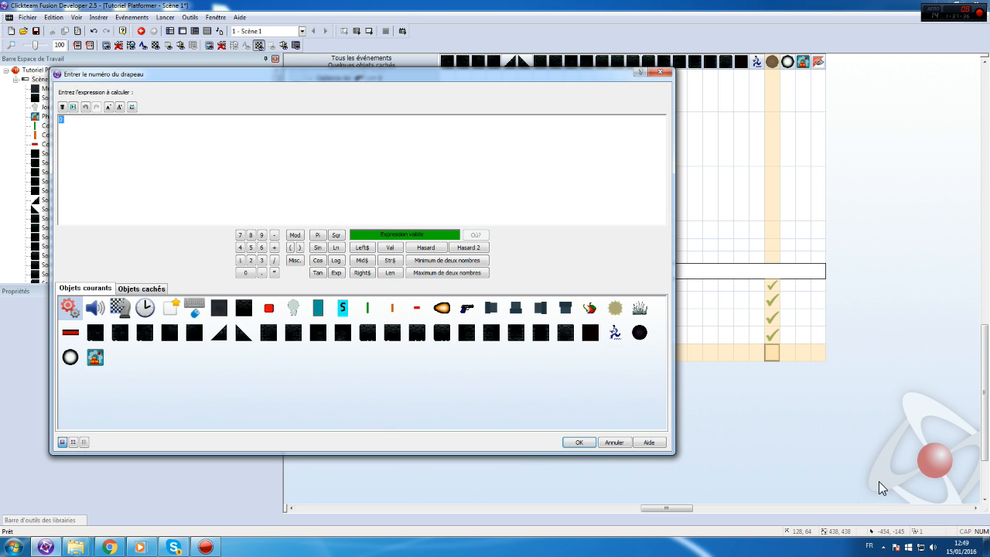
key("Return")
- Run the game to check how the decoration particles fade, and close it
left_click(288, 80)
left_click(166, 17)
left_click(194, 50)
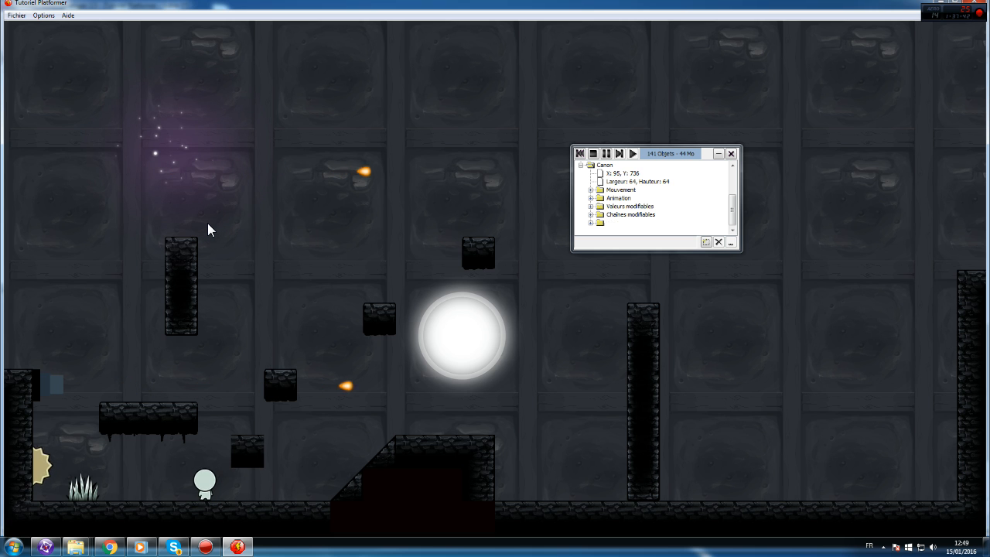
left_click(979, 6)
- Set the alpha thresholds to 255 in the greater-or-equal event and 150 in the less-or-equal event
left_click(399, 337)
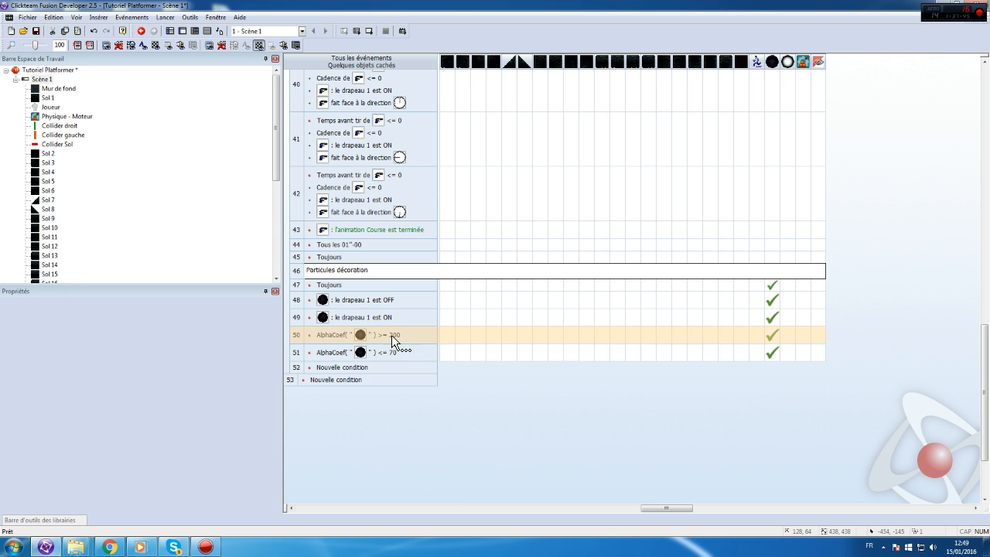
double_click(392, 338)
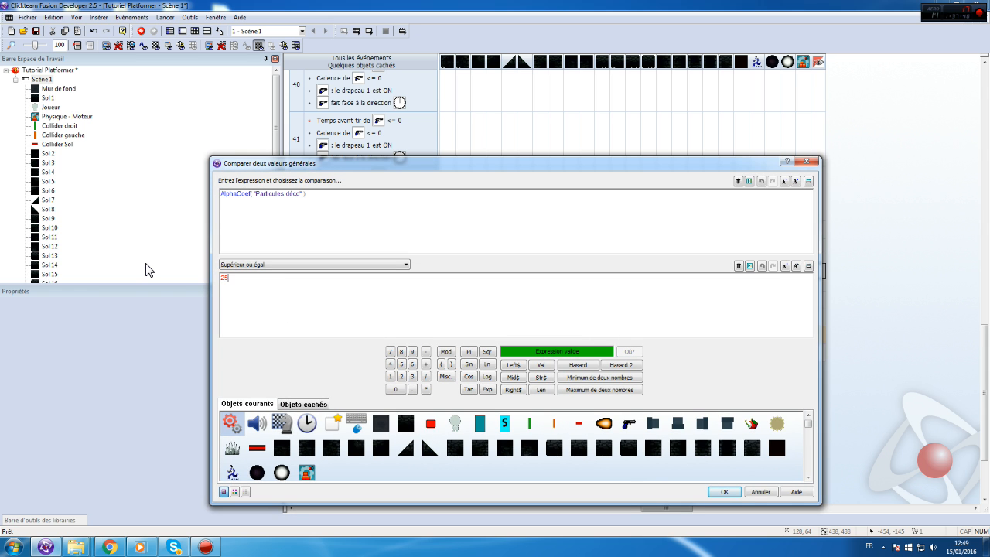
type("255")
key("Return")
right_click(387, 357)
left_click(407, 362)
type("150")
key("Return")
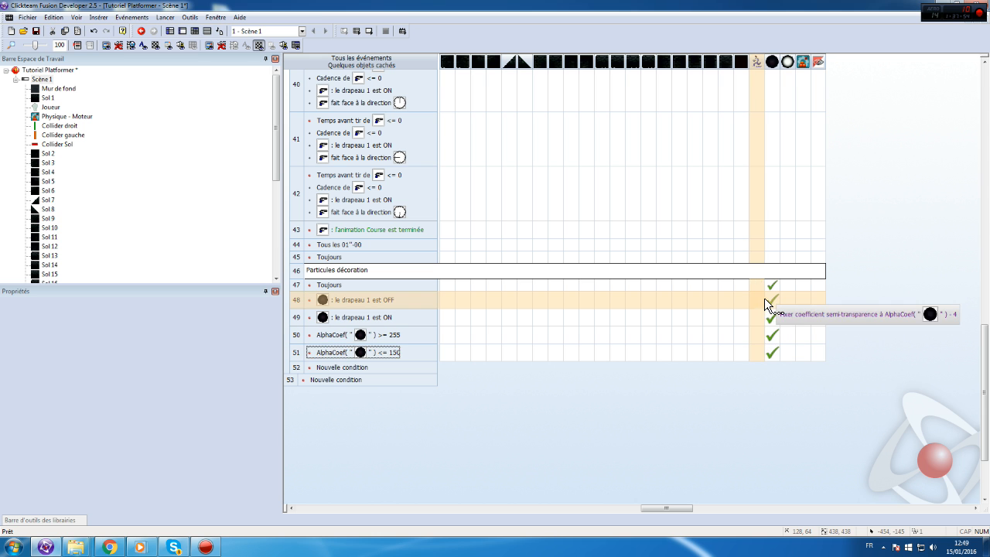
- Test the particle fade in the game with the changed alpha thresholds, and close the game
left_click(166, 17)
left_click(177, 46)
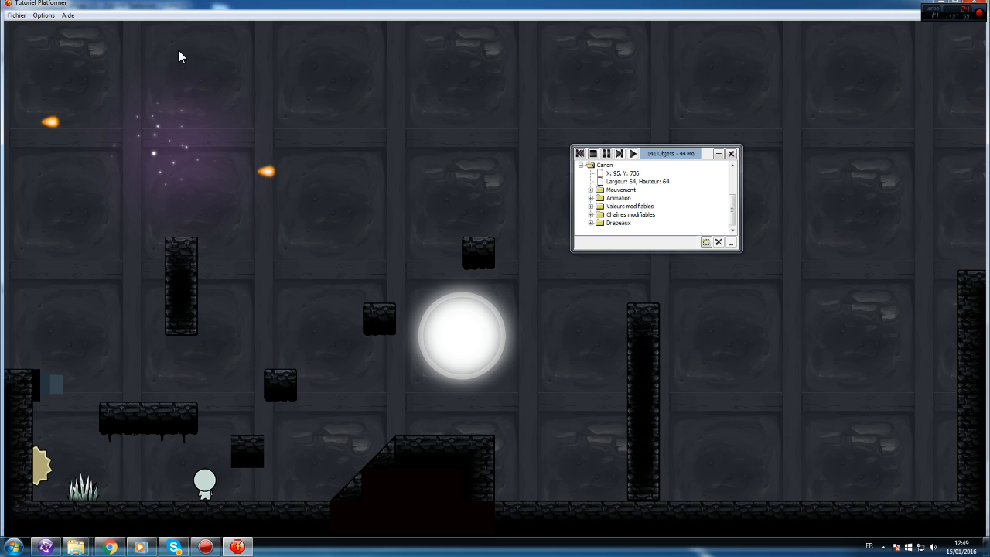
left_click(972, 11)
- Edit the semi-transparency action of the flag 1 OFF event so that it adds to the Particules déco alpha coefficient
mouse_move(771, 302)
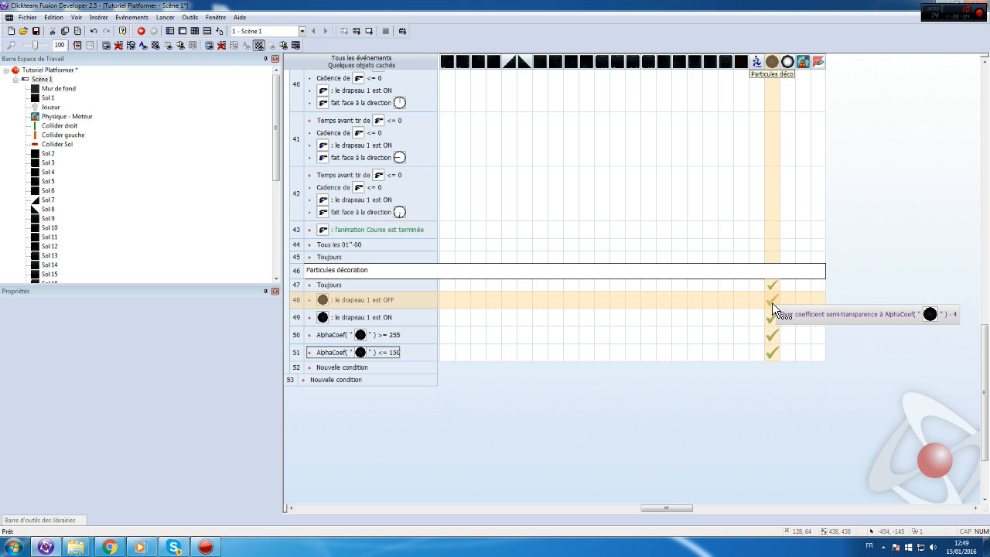
mouse_move(775, 283)
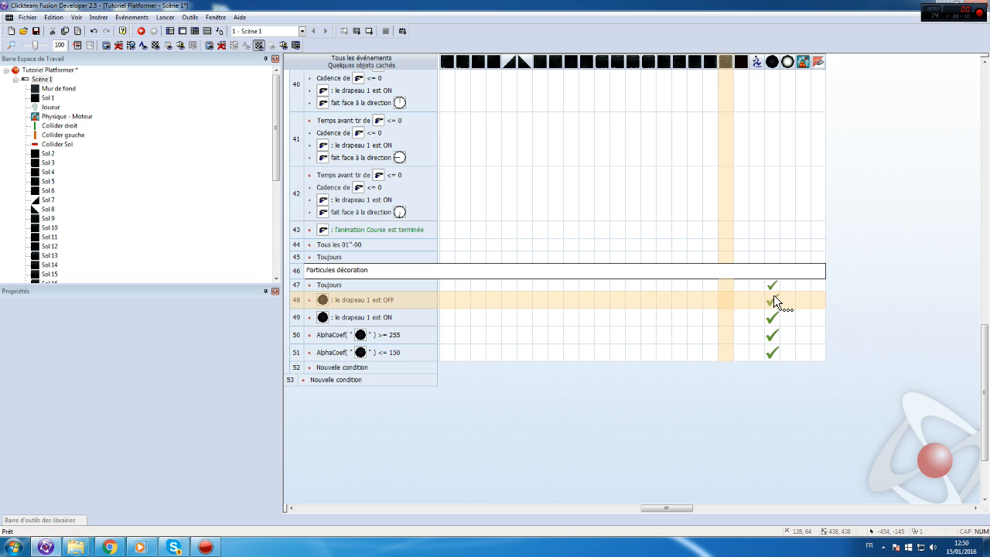
right_click(775, 299)
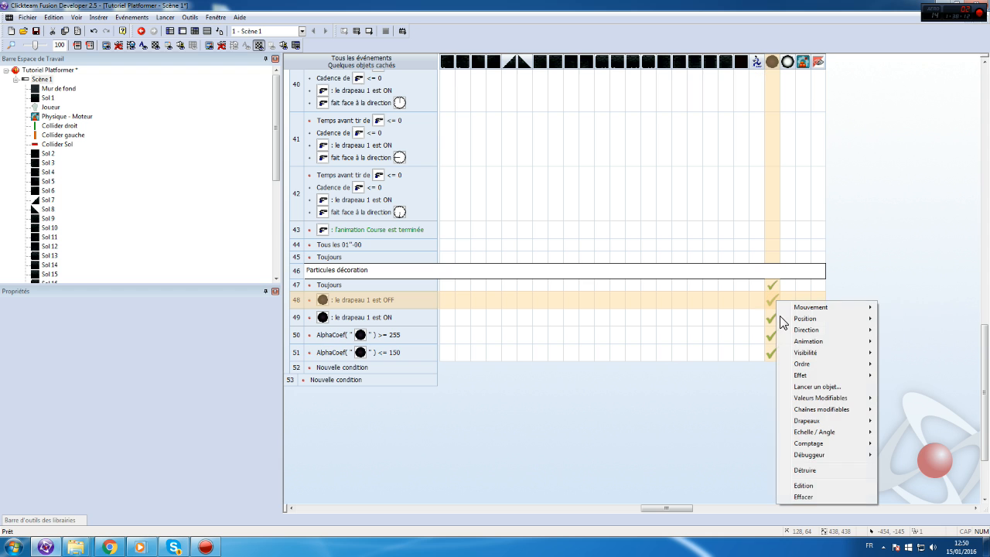
left_click(804, 486)
left_click(162, 144)
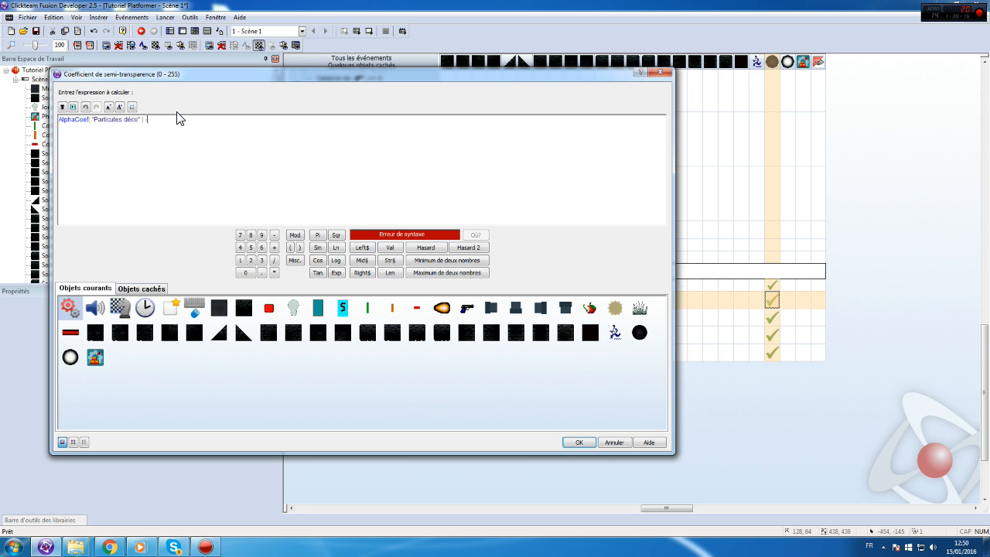
key("Return")
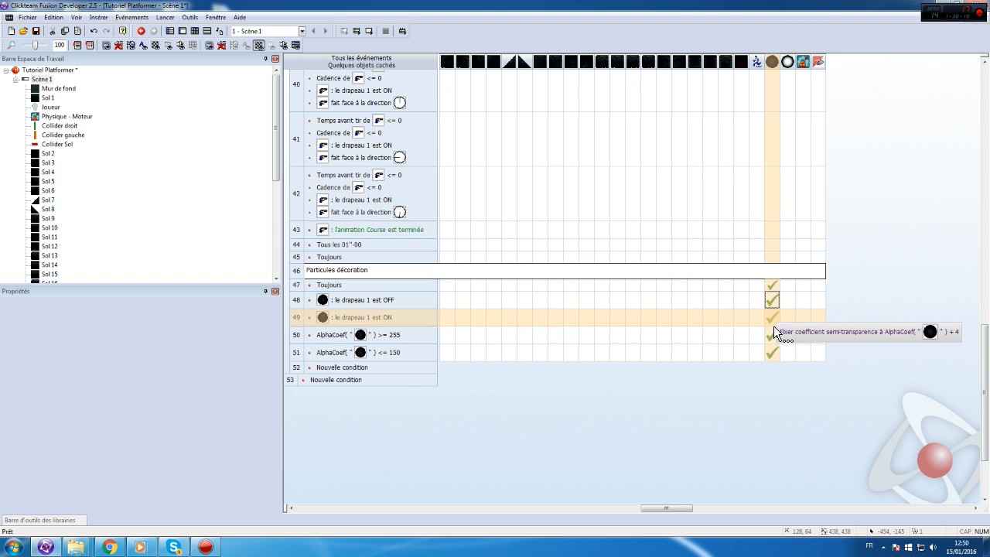
- Set the semi-transparency expression of the flag 1 ON event to AlphaCoef("Particules déco") - 4
right_click(769, 318)
left_click(802, 504)
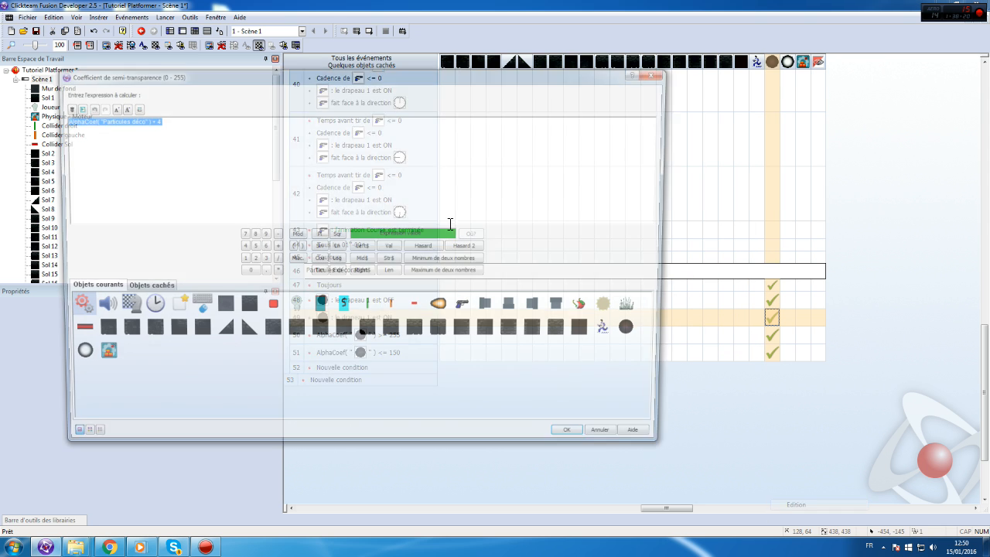
left_click_drag(164, 147, 136, 151)
type("-4")
key("Return")
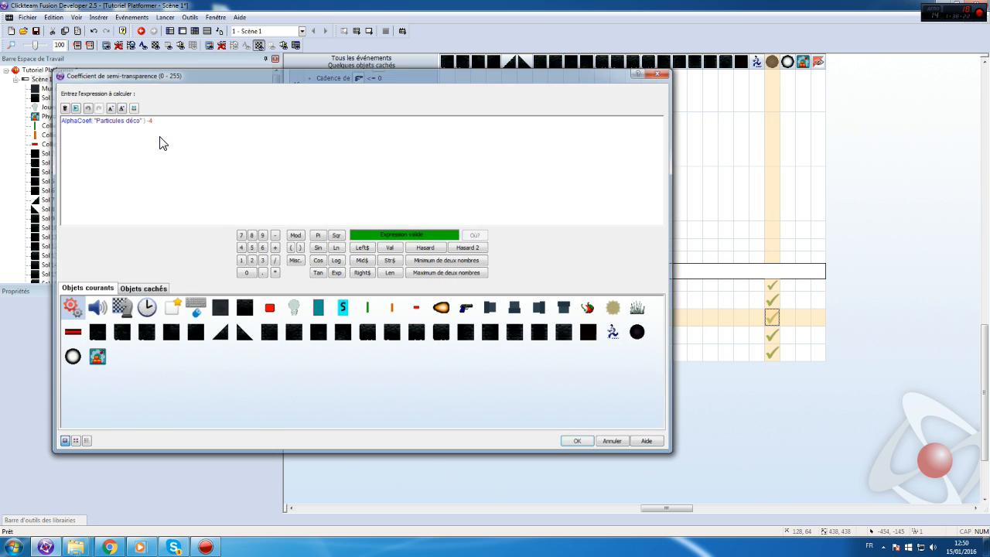
- Run the game to check the reversed fade directions of the particles, and close it
left_click(164, 17)
left_click(182, 53)
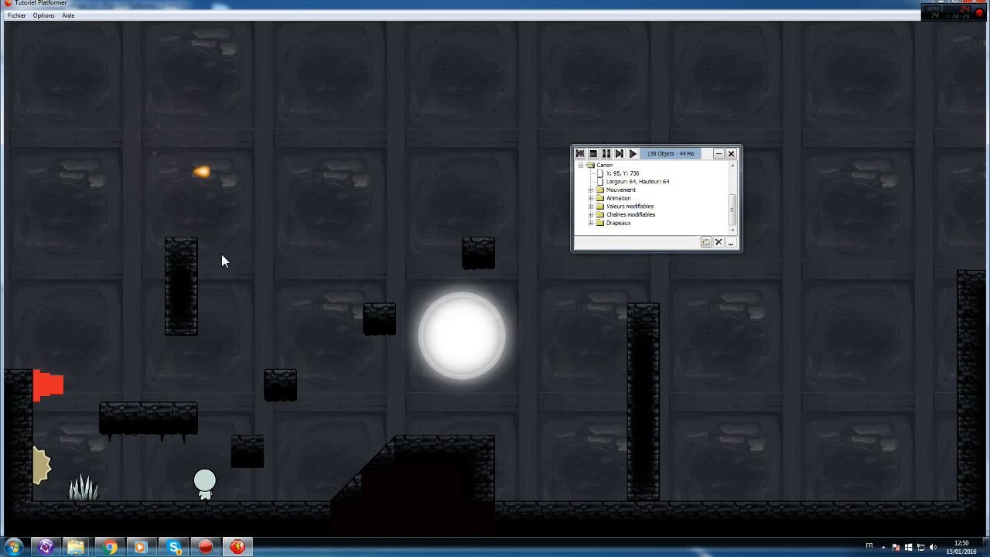
key("alt+F4")
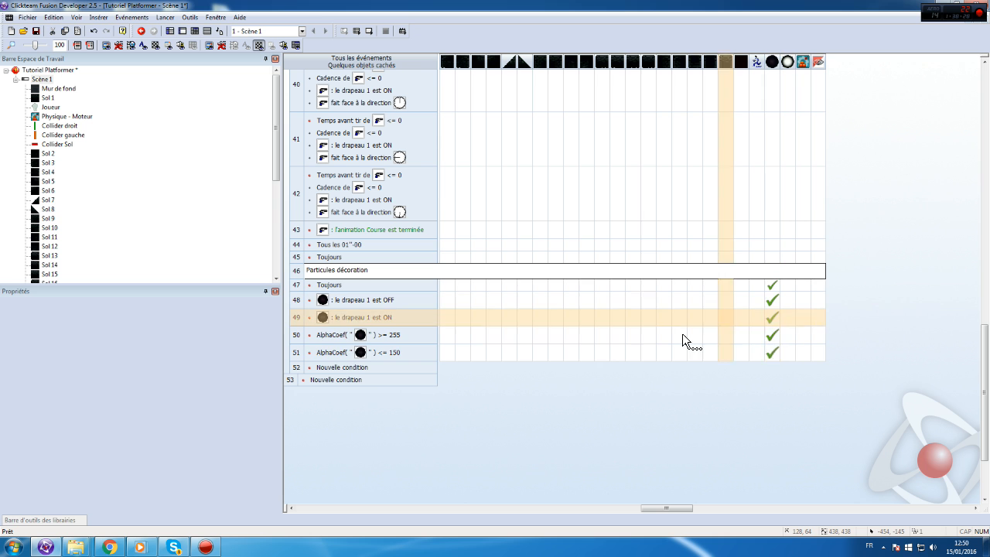
- Set the alpha thresholds to 200 in the greater-or-equal event and 75 in the less-or-equal event
right_click(388, 333)
left_click(433, 340)
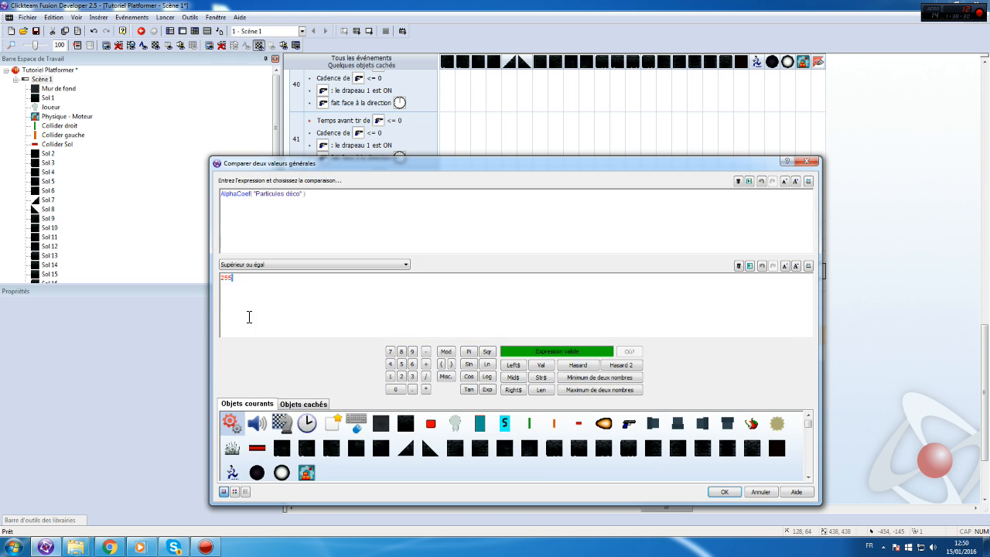
type("200")
key("Return")
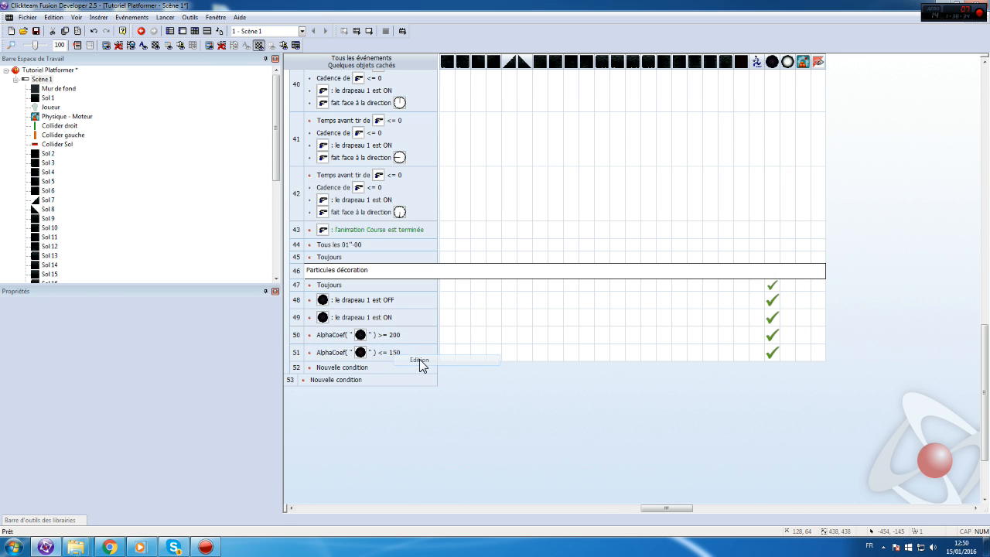
double_click(412, 358)
type("75")
key("Return")
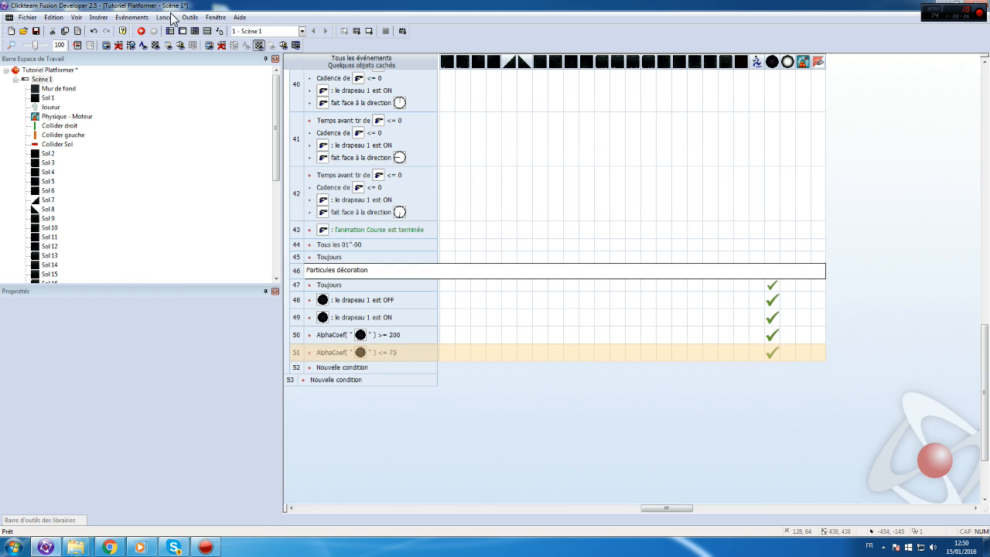
- Test the particles' fading between the 75 and 200 alpha thresholds in the game, and close it
left_click(165, 17)
left_click(177, 51)
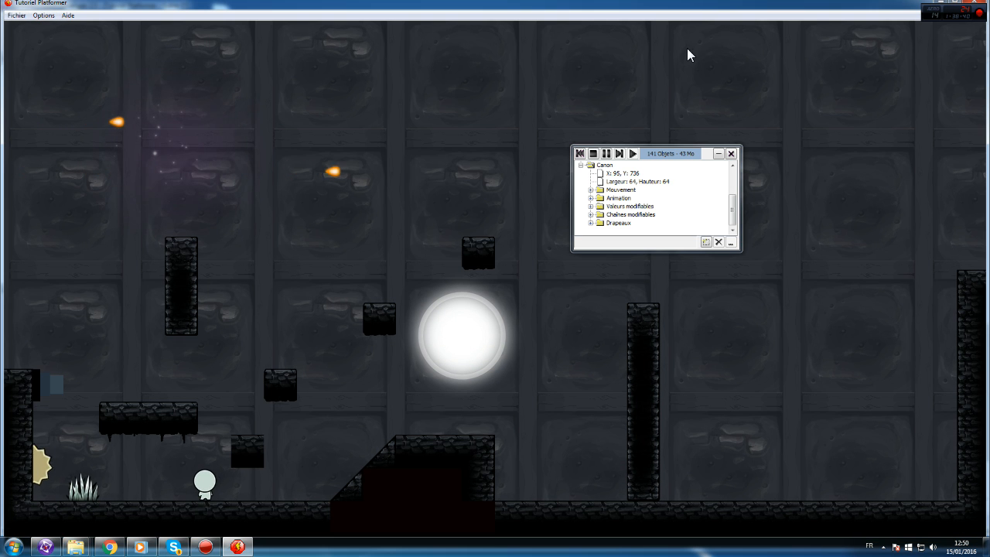
left_click(981, 6)
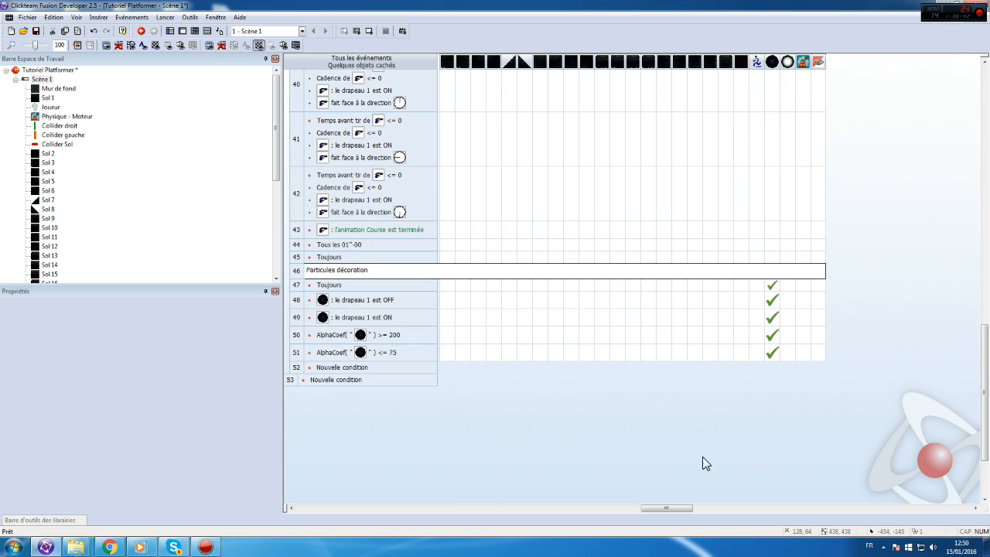
- Set the semi-transparency expression of the flag 1 OFF event to AlphaCoef("Particules déco") + 1
right_click(772, 303)
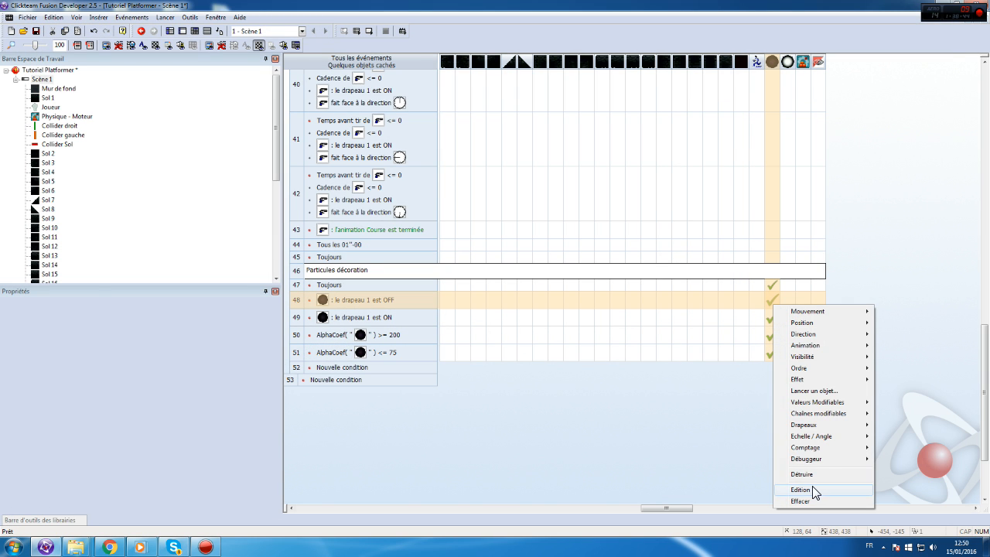
left_click(815, 489)
left_click(158, 188)
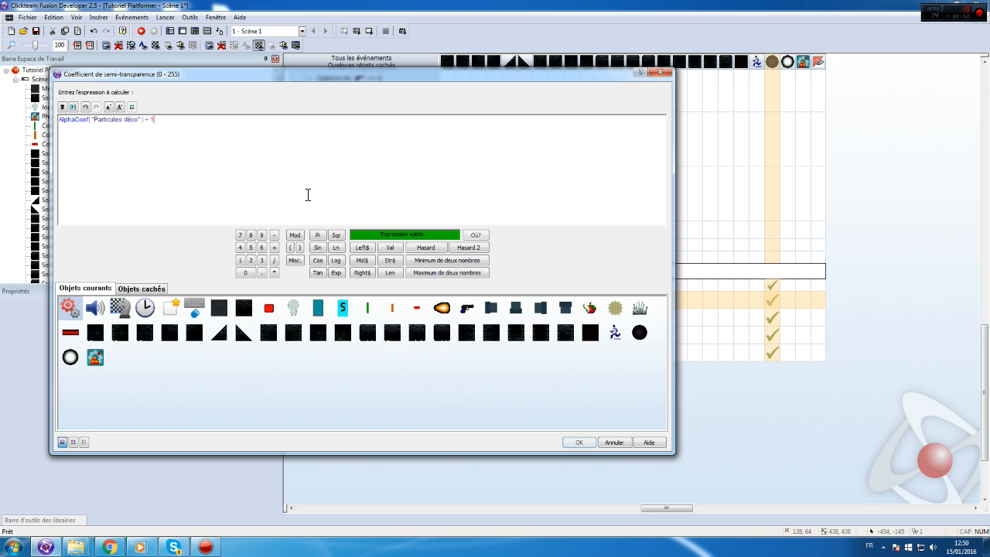
key("Return")
right_click(772, 298)
left_click(719, 349)
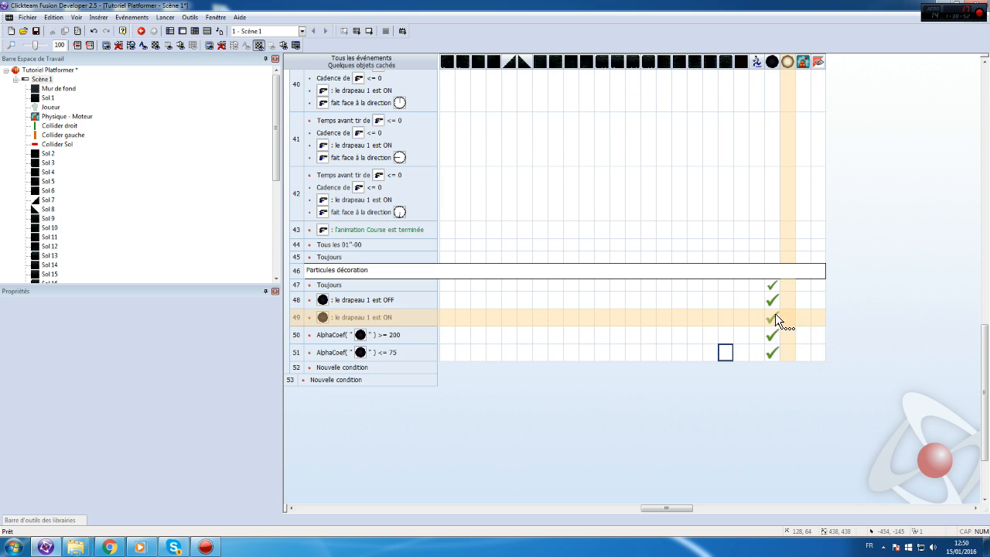
- Open the particles' semi-transparency expression in the flag 1 ON event and confirm it
right_click(778, 318)
left_click(803, 501)
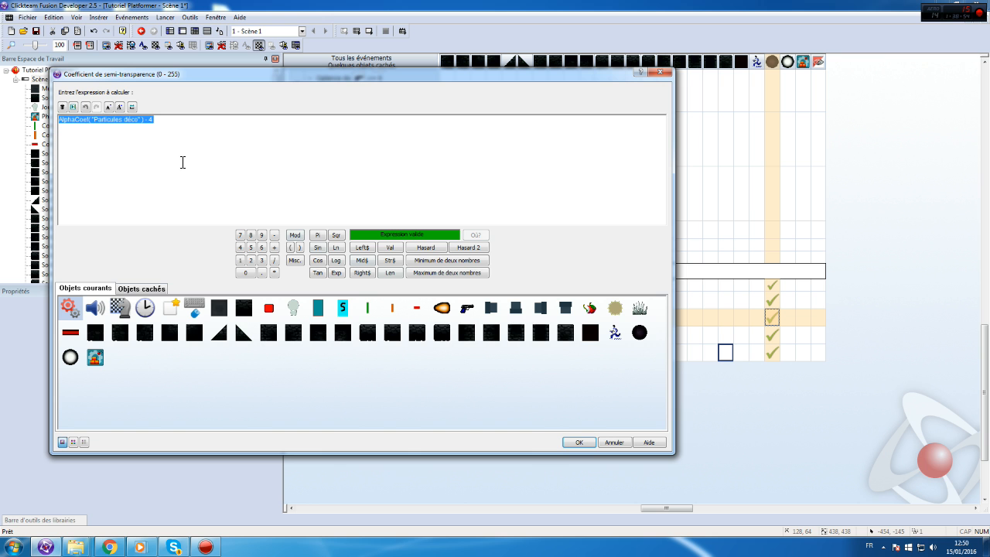
key("Return")
- Run the game to check the particles' fade with the edited expressions, and close it
left_click(164, 17)
left_click(185, 51)
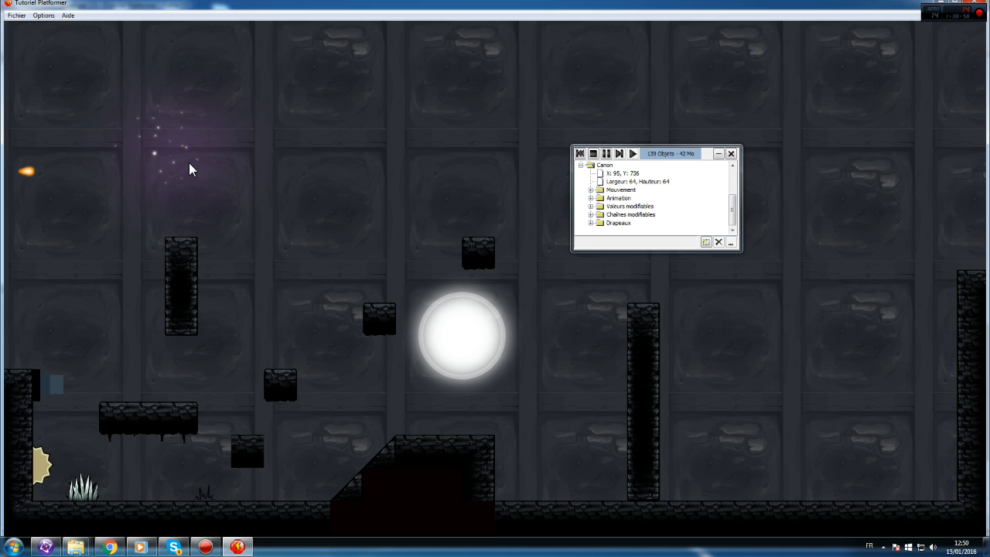
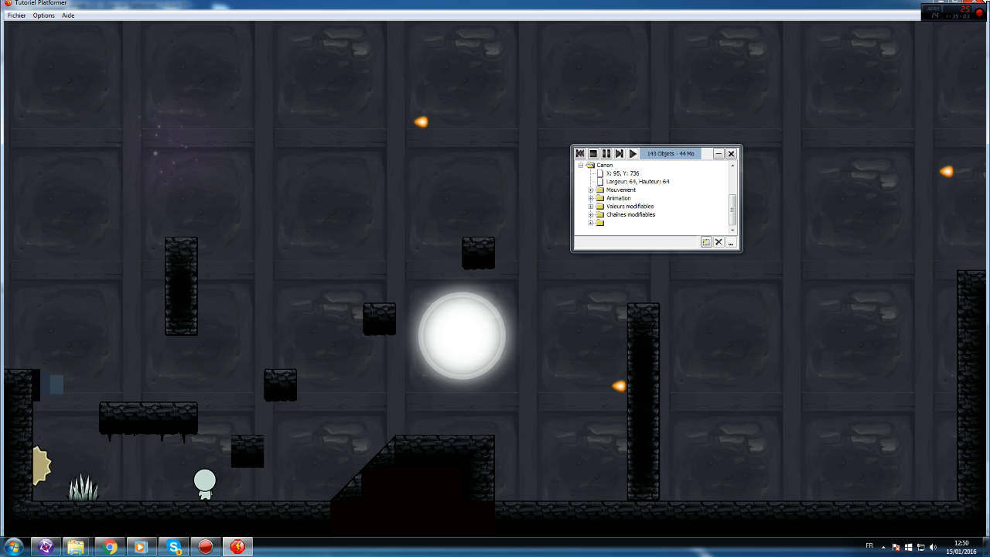
left_click(974, 3)
- Set the alpha threshold of the greater-or-equal event to 170
right_click(387, 354)
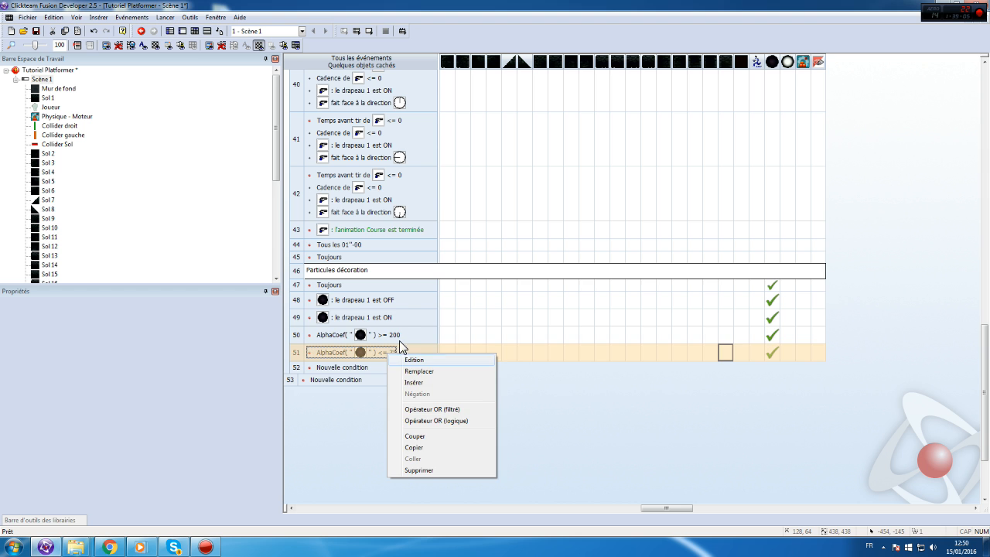
left_click(414, 360)
type("170")
key("Return")
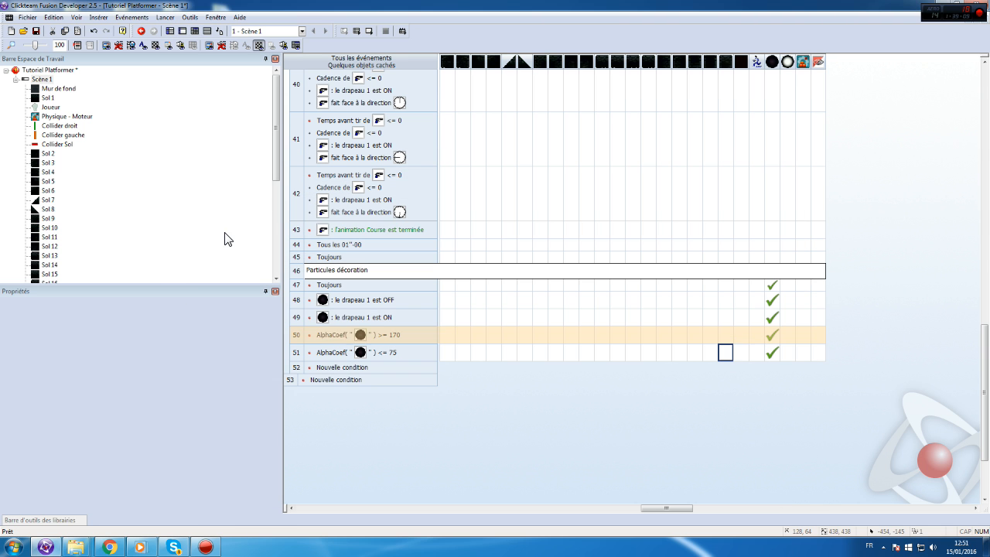
- Test the particles' fading in the game with the 170 threshold while jumping the player across the platforms, and close it
left_click(164, 17)
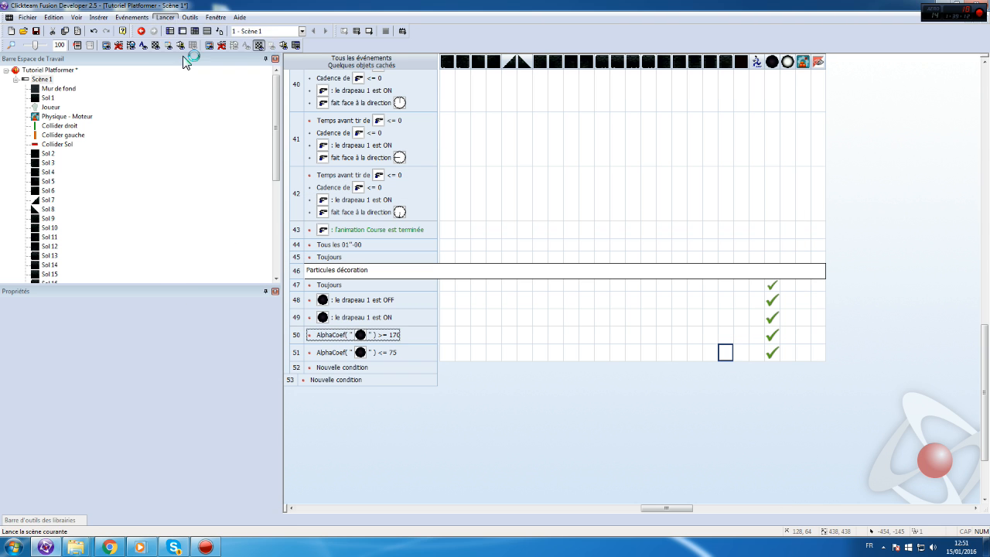
left_click(183, 53)
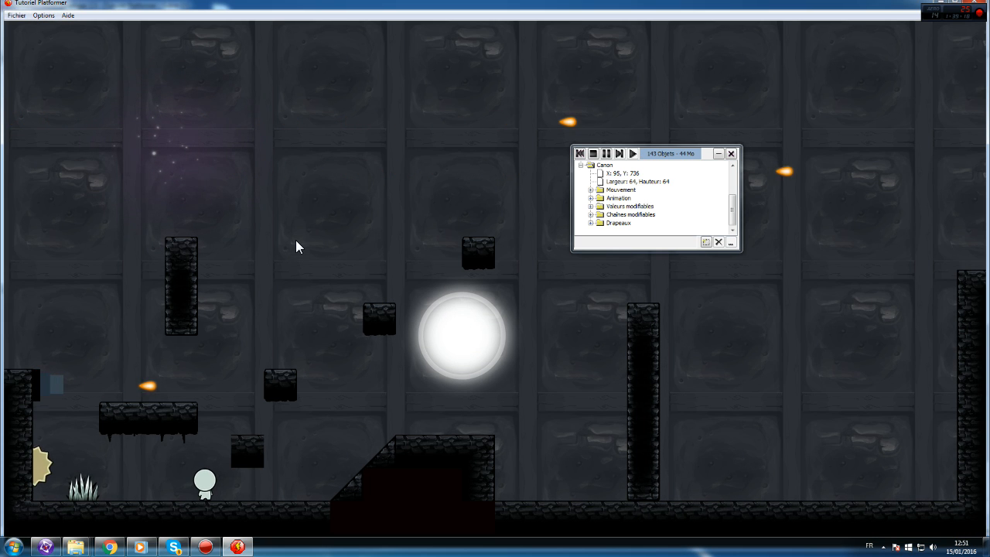
key("space")
key("Right")
key("space")
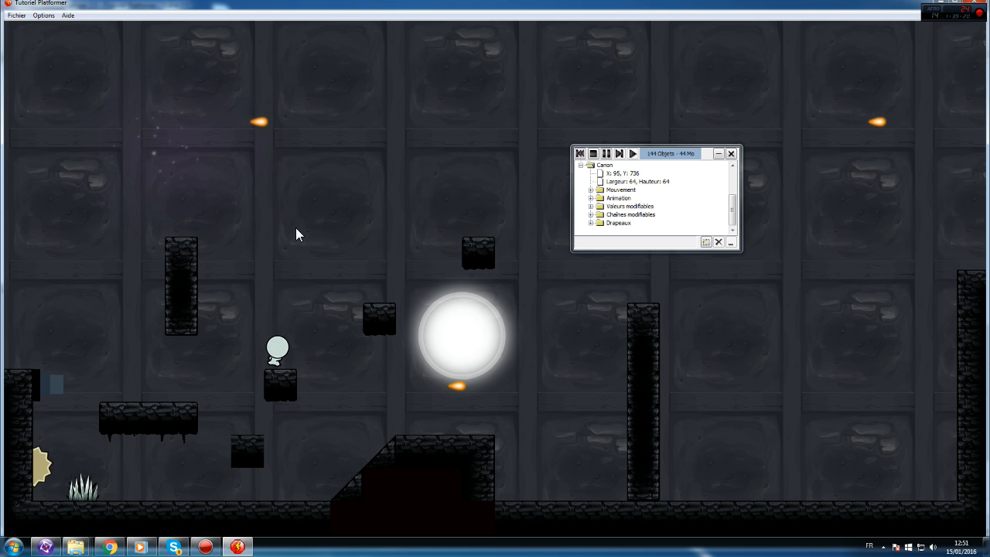
key("Right")
key("space")
key("Right")
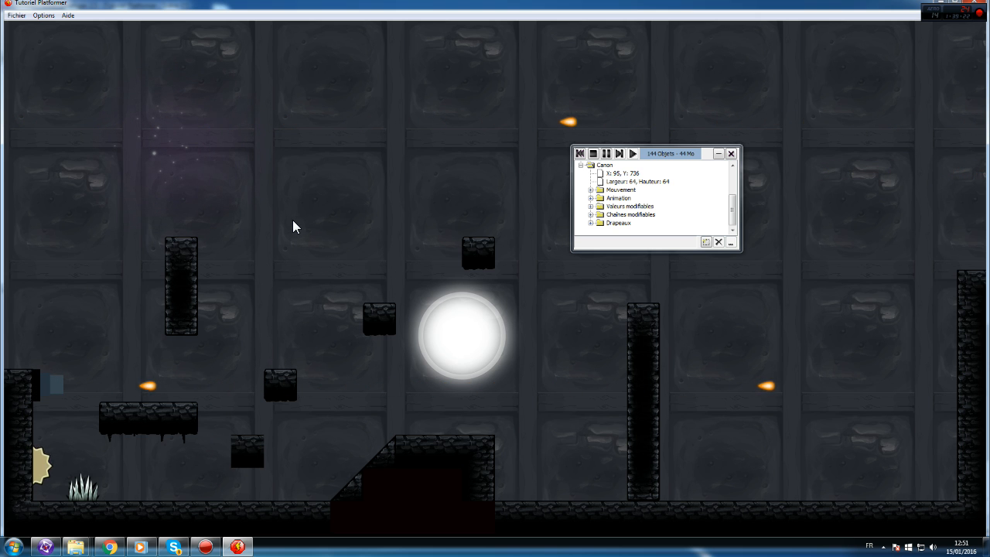
left_click(980, 4)
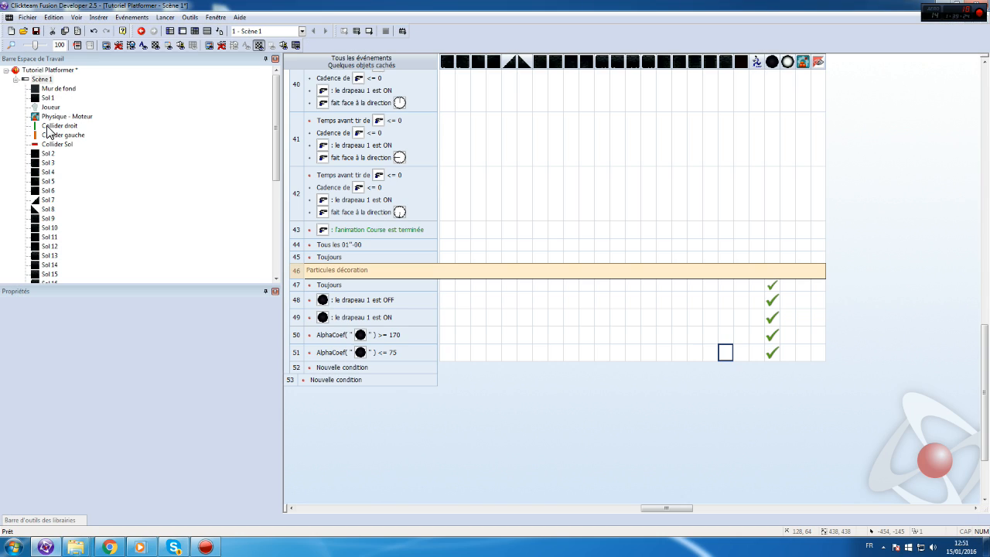
- Move the Light Spawn glow onto the spawn point at X 256, Y 768, and look over the player spawn events
double_click(42, 80)
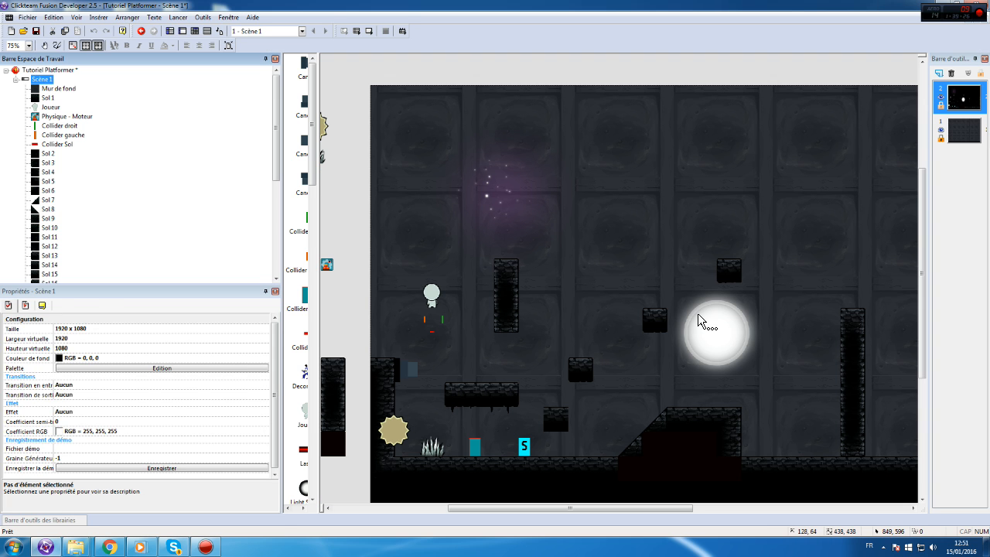
left_click(699, 325)
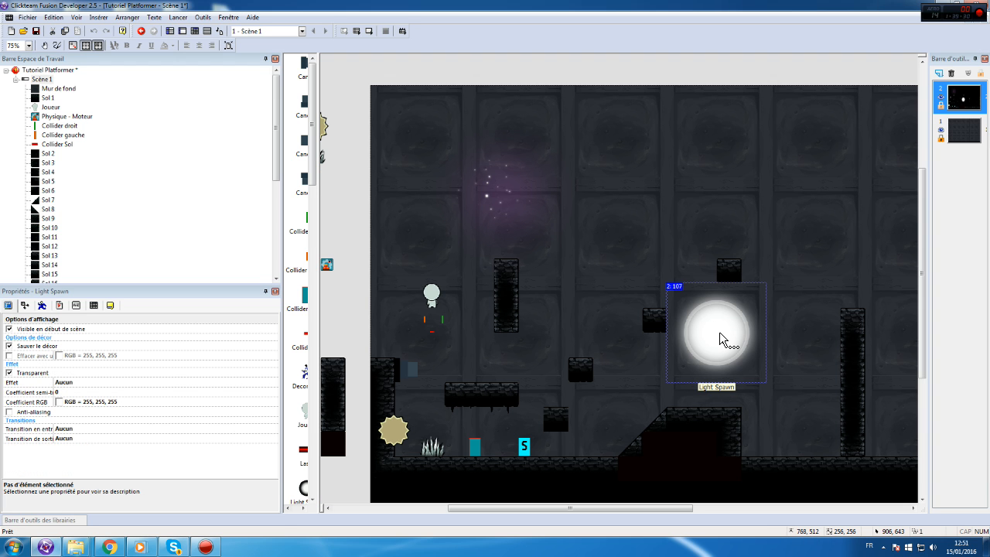
left_click_drag(724, 323, 519, 435)
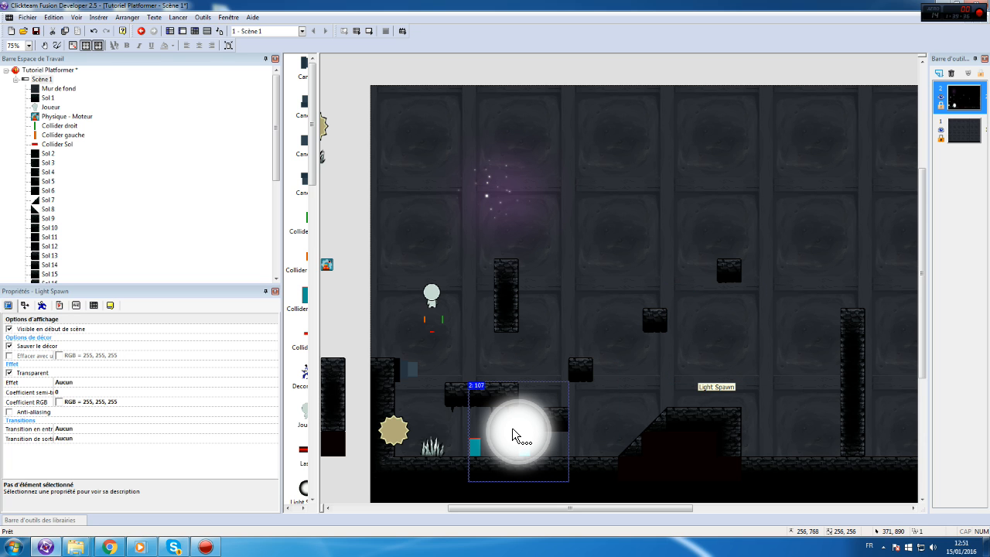
left_click(195, 31)
scroll(416, 206, "up", 10)
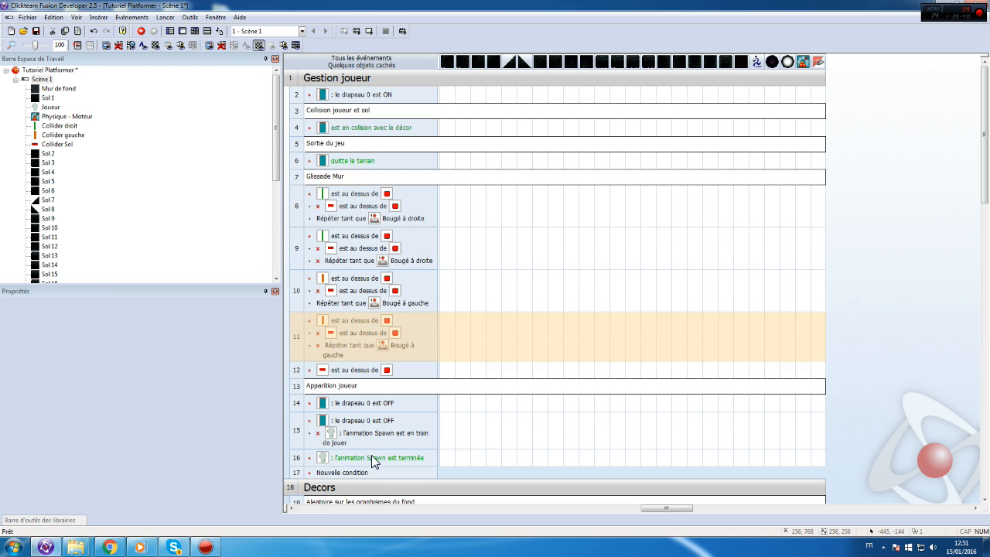
- Disable creation at start-up for the Light Spawn object and move it outside the scene, above the level's corner
double_click(41, 79)
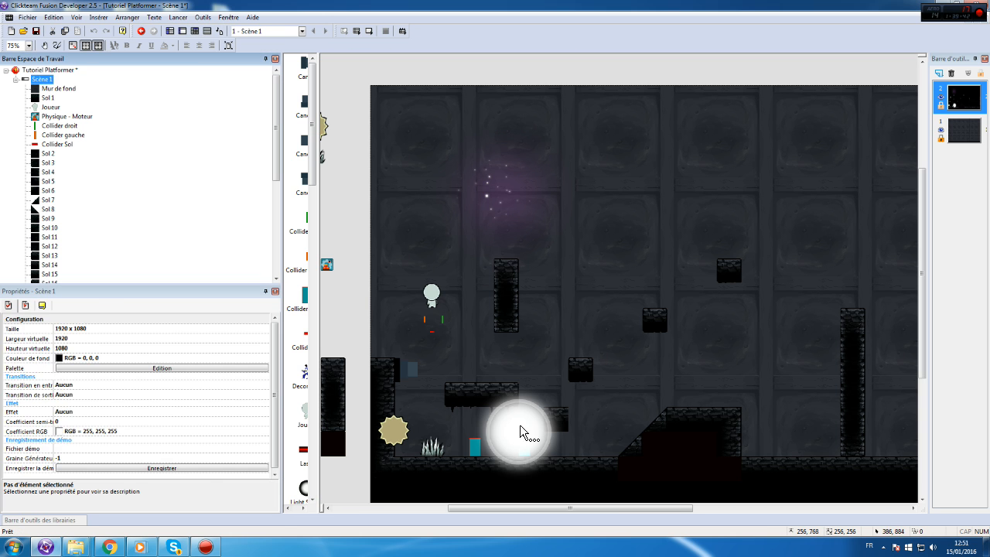
left_click(521, 431)
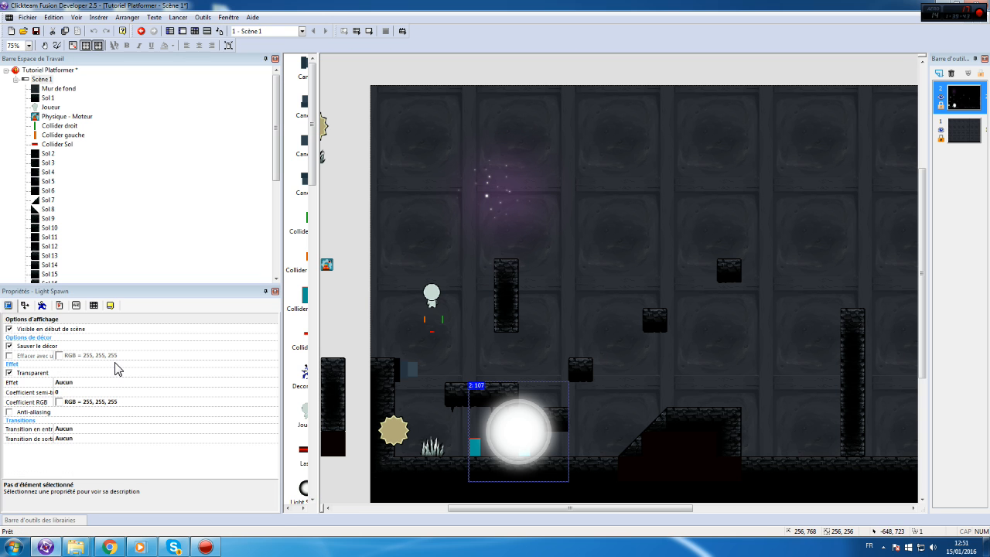
left_click(58, 305)
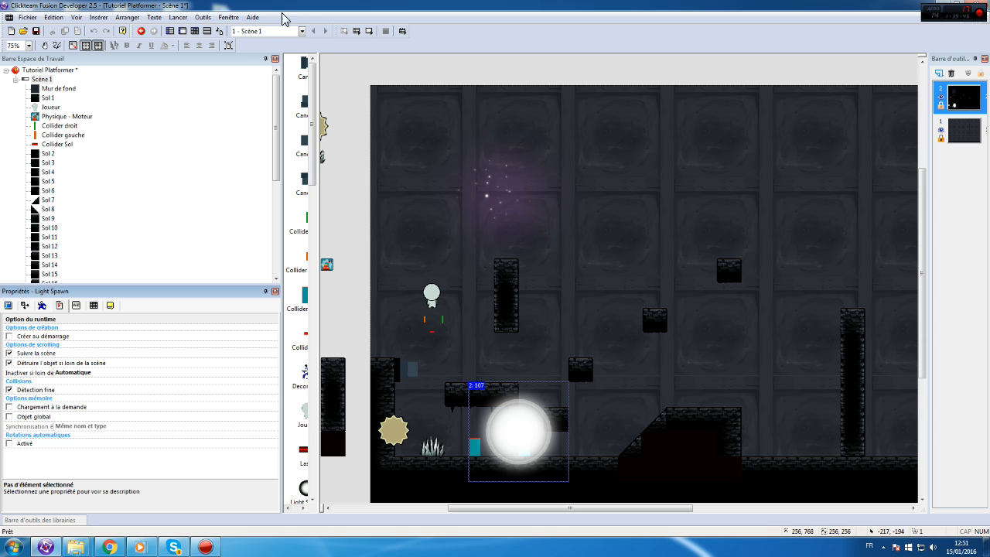
left_click_drag(420, 20, 407, 89)
- Centre the hot spot of the Light Spawn image
double_click(418, 96)
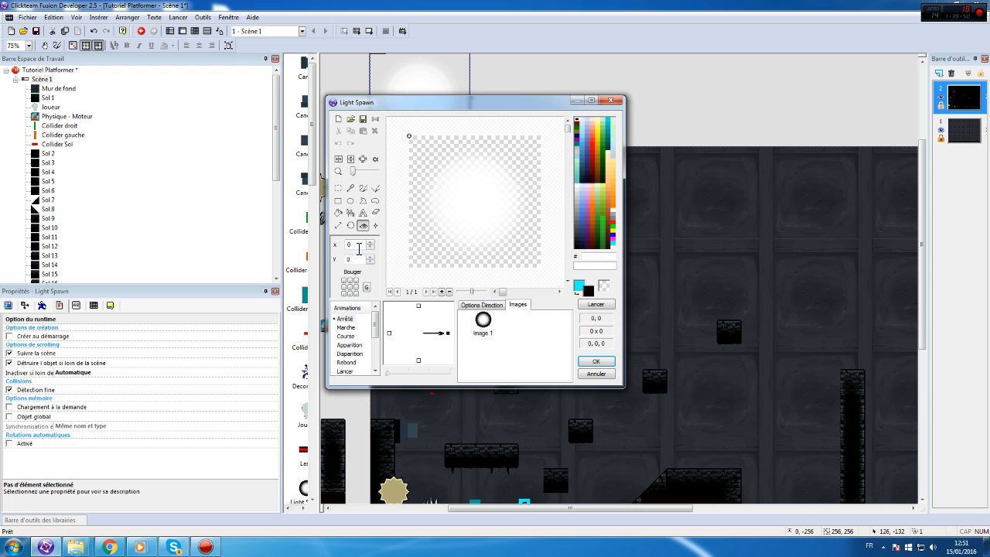
left_click(349, 287)
left_click(592, 362)
left_click_drag(383, 72, 417, 116)
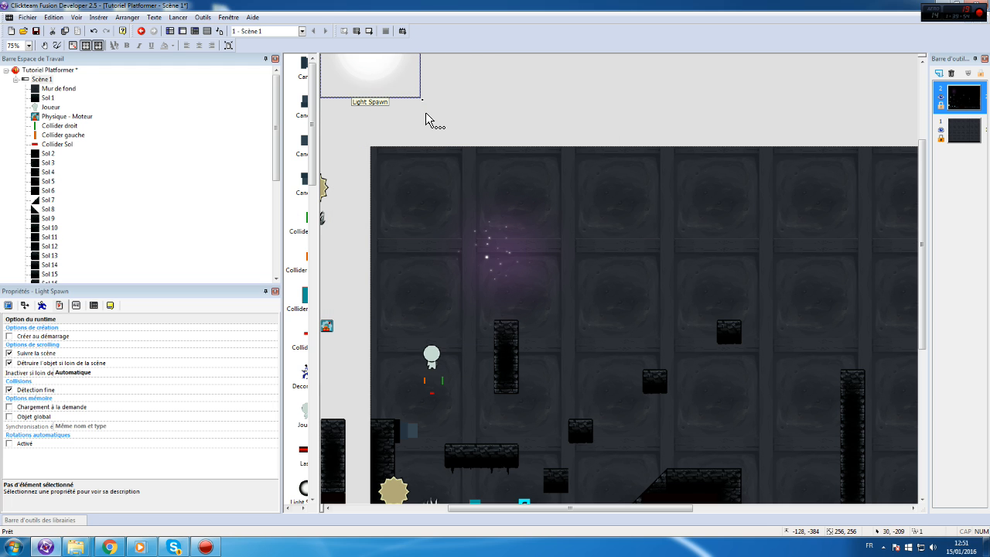
left_click(504, 78)
- Add a create-object action for Light Spawn to the event with flag 0 OFF and the Spawn animation not playing
left_click(194, 31)
scroll(524, 345, "down", 10)
scroll(495, 316, "down", 3)
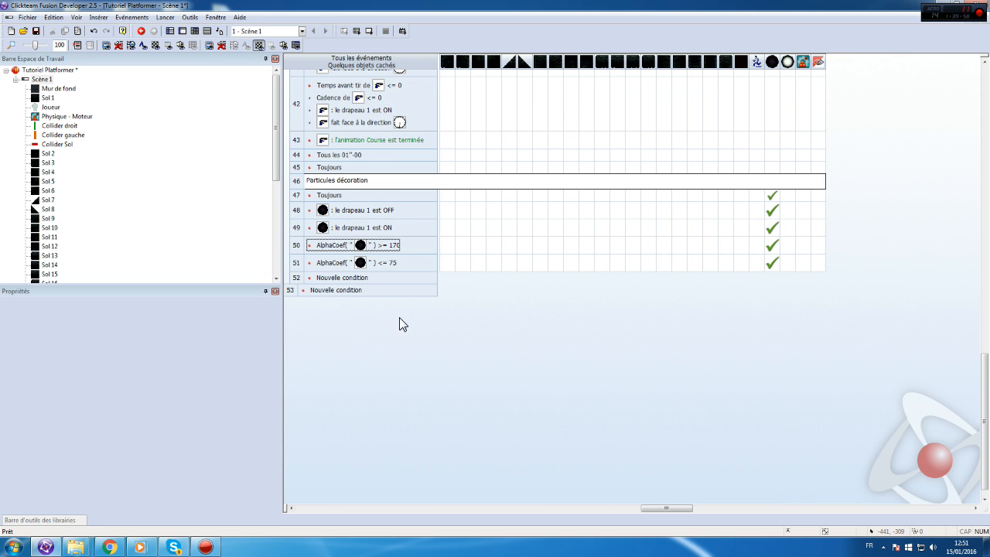
scroll(405, 320, "up", 3)
scroll(429, 279, "up", 10)
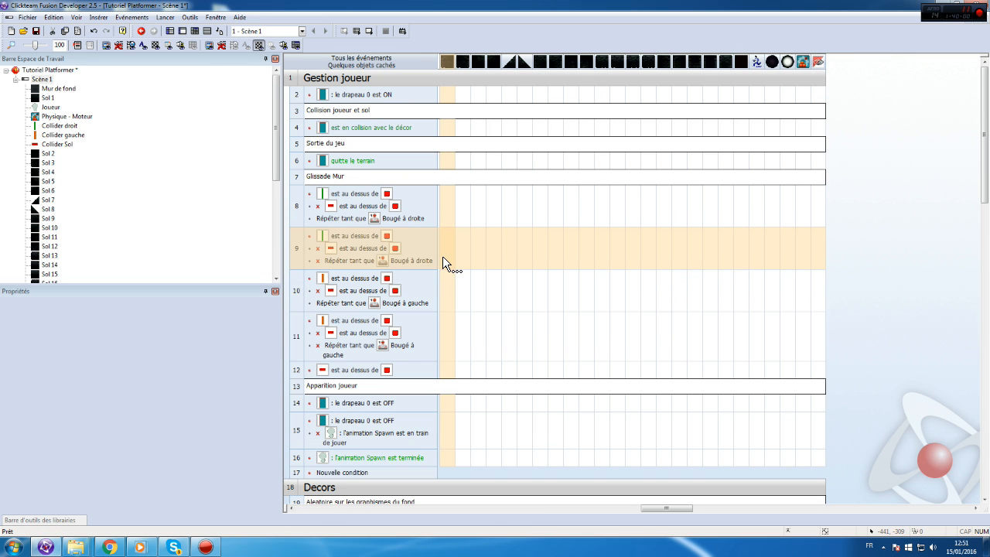
left_click_drag(682, 507, 334, 507)
scroll(413, 459, "down", 2)
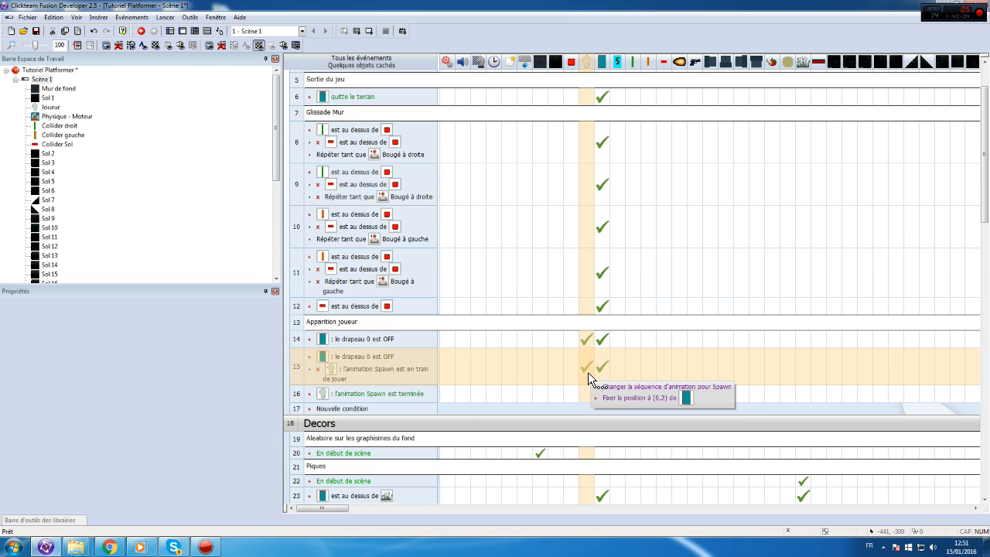
left_click(355, 371)
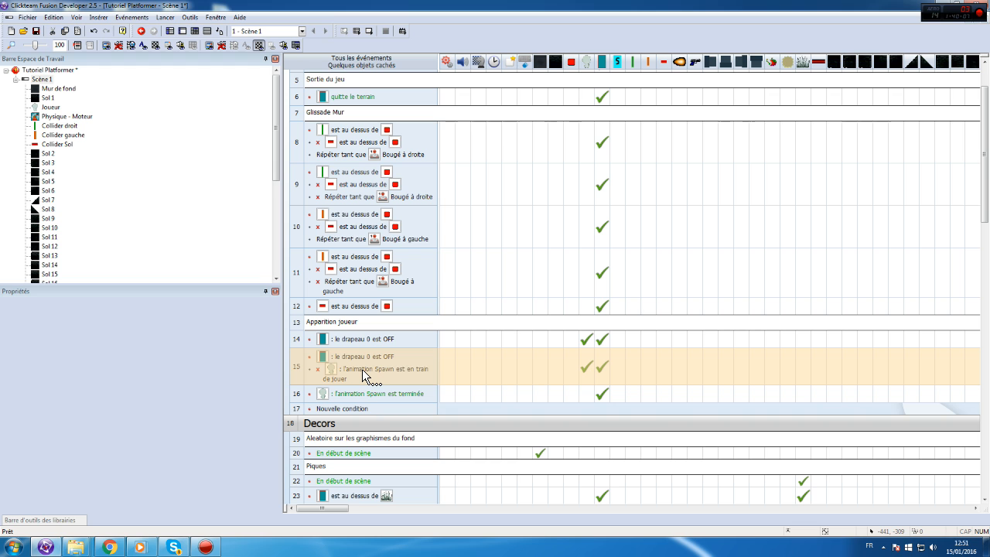
right_click(509, 360)
left_click(539, 366)
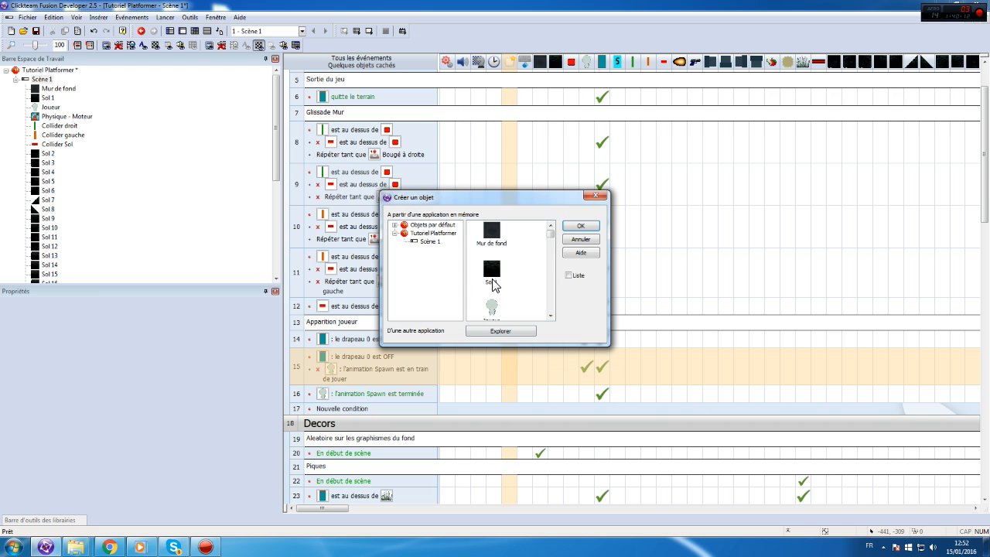
left_click_drag(551, 233, 548, 311)
double_click(491, 303)
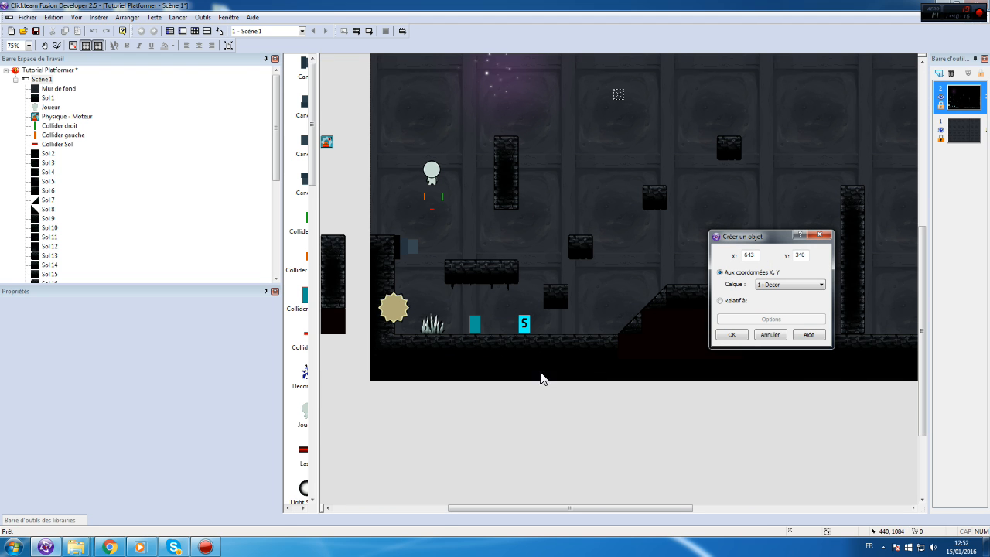
- Position the created object relative to the Spawn Point at X 1, Y -22
left_click(528, 330)
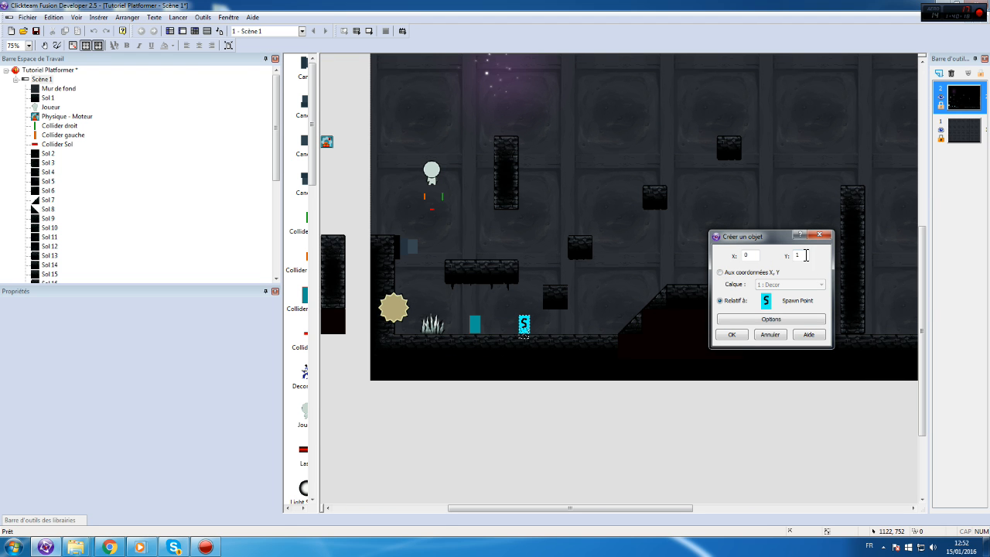
double_click(806, 255)
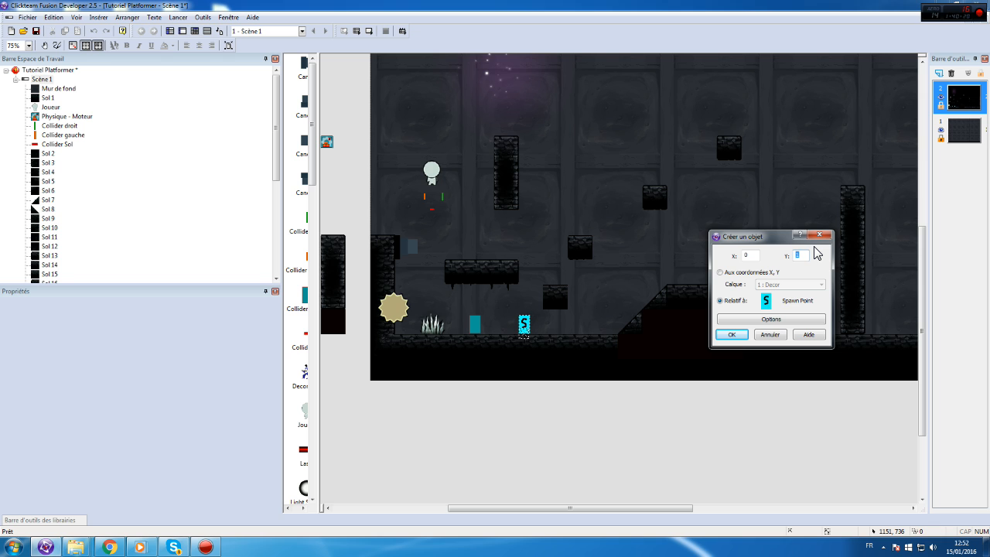
left_click(526, 333)
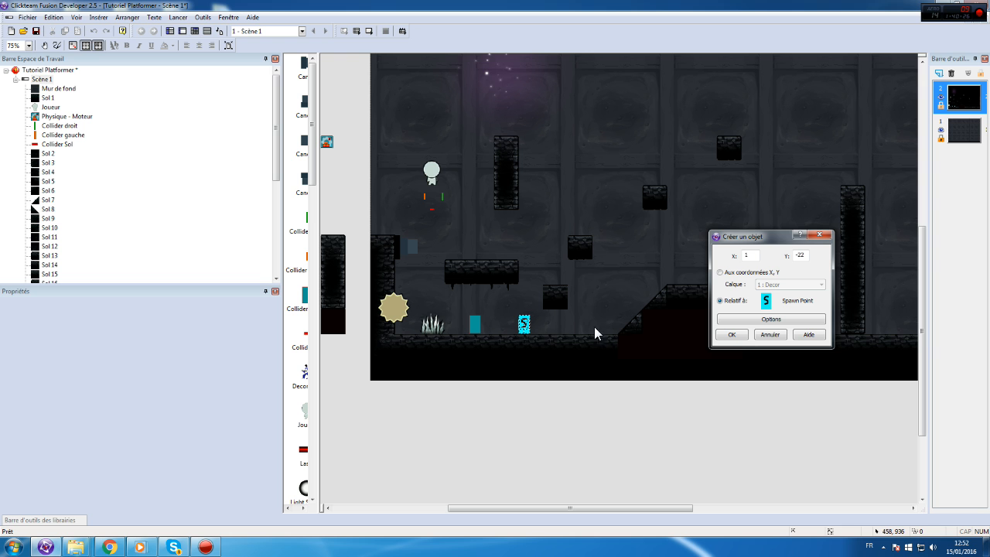
left_click(733, 337)
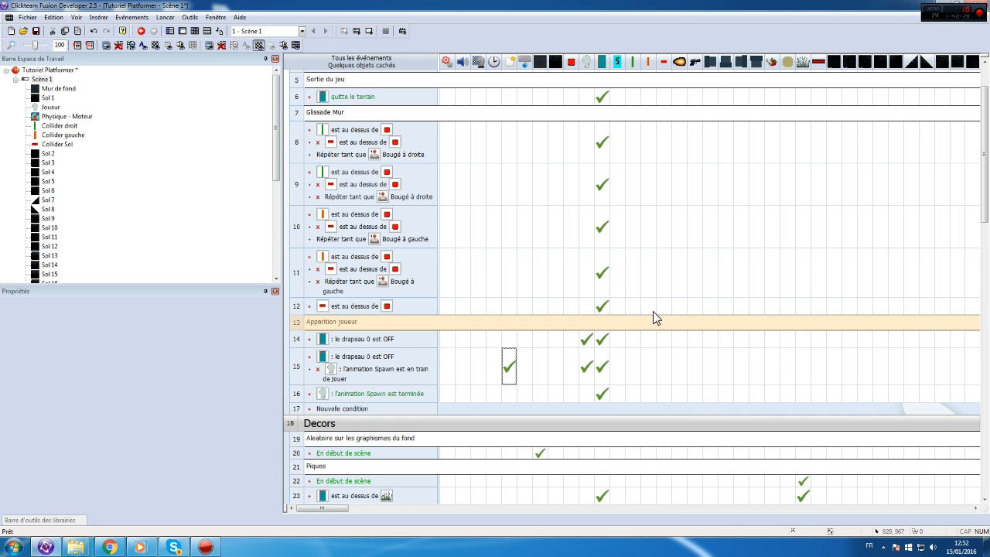
- Copy the "Particules décoration" comment below the last particle event and change its text to "Light Spawn"
scroll(493, 221, "down", 12)
left_click(300, 182)
left_click_drag(299, 182, 325, 277)
double_click(335, 276)
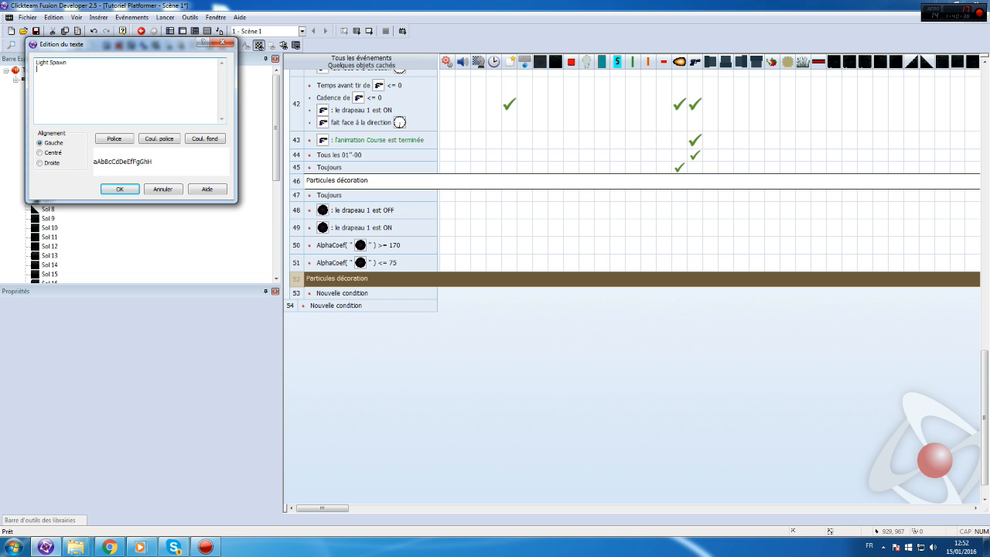
left_click(114, 193)
- In the "Apparition joueur" event that creates Light Spawn, add an action setting its scale to 0 with quality 0
scroll(655, 217, "up", 10)
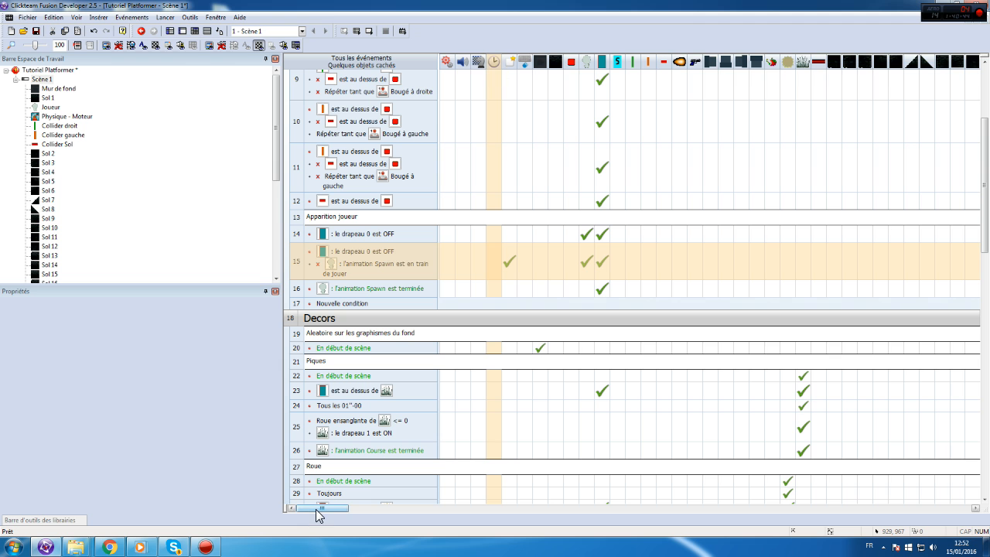
left_click_drag(318, 509, 824, 478)
right_click(616, 267)
mouse_move(685, 396)
left_click(757, 396)
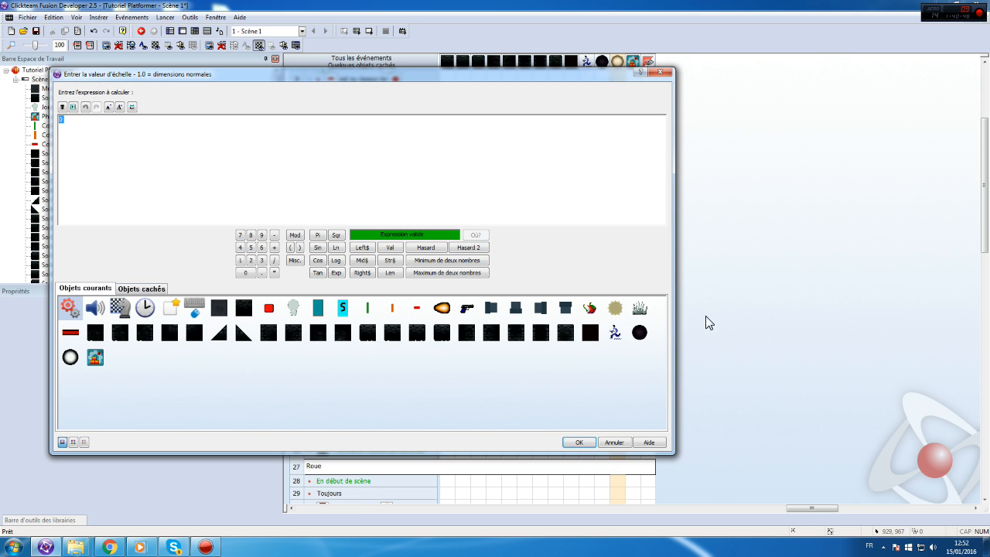
key("Return")
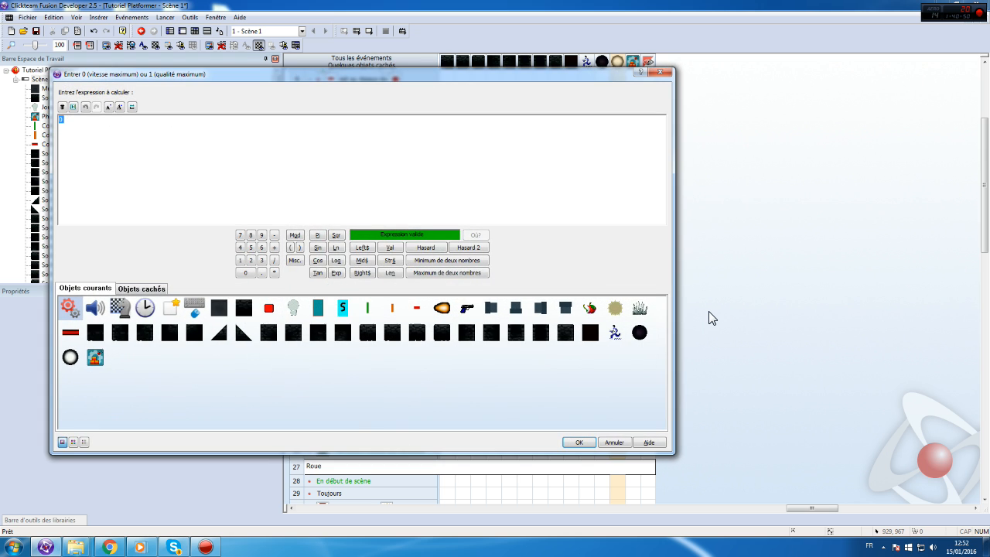
key("Return")
- Start a new condition on the empty event line under the "Light Spawn" comment
scroll(711, 318, "down", 10)
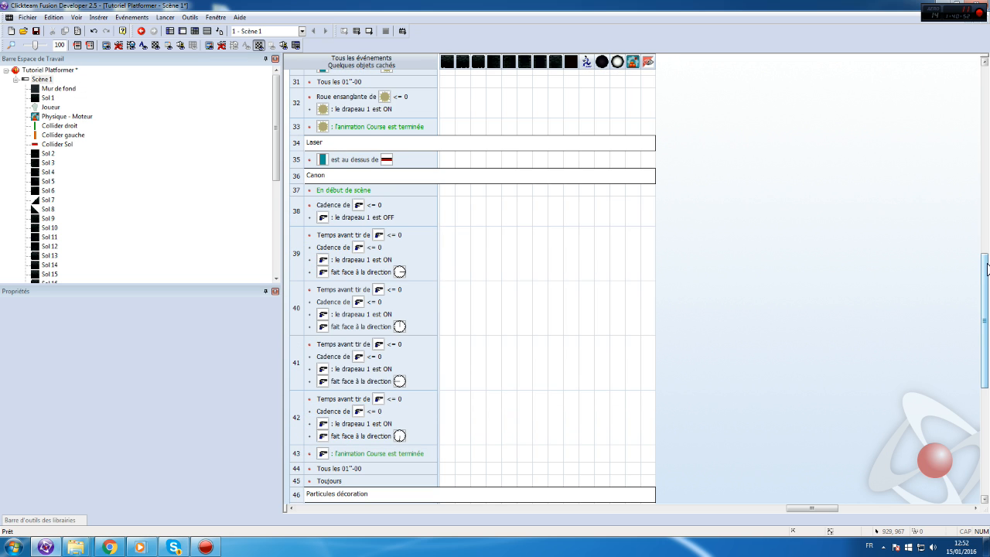
scroll(979, 357, "down", 4)
left_click_drag(792, 504, 306, 432)
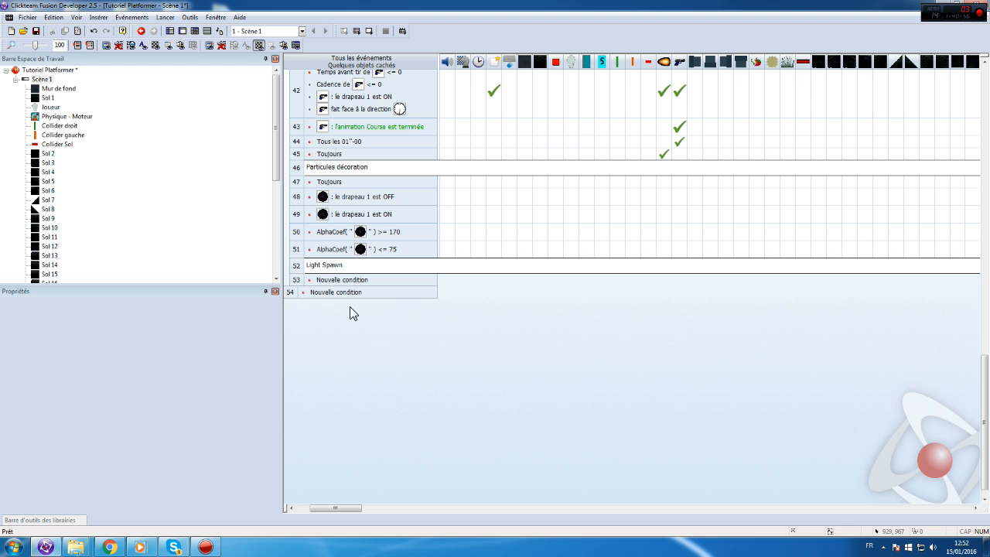
left_click(328, 280)
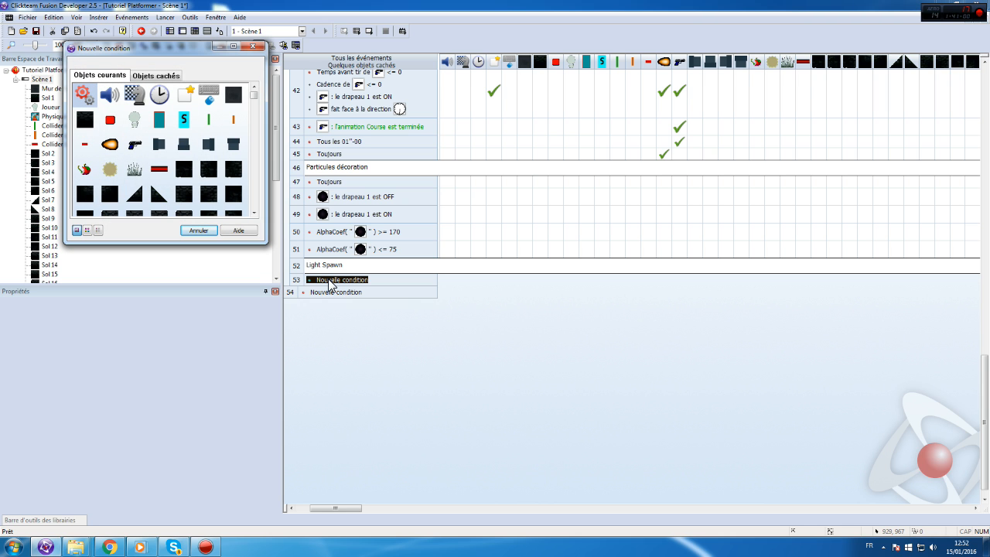
scroll(139, 136, "down", 5)
left_click(232, 116)
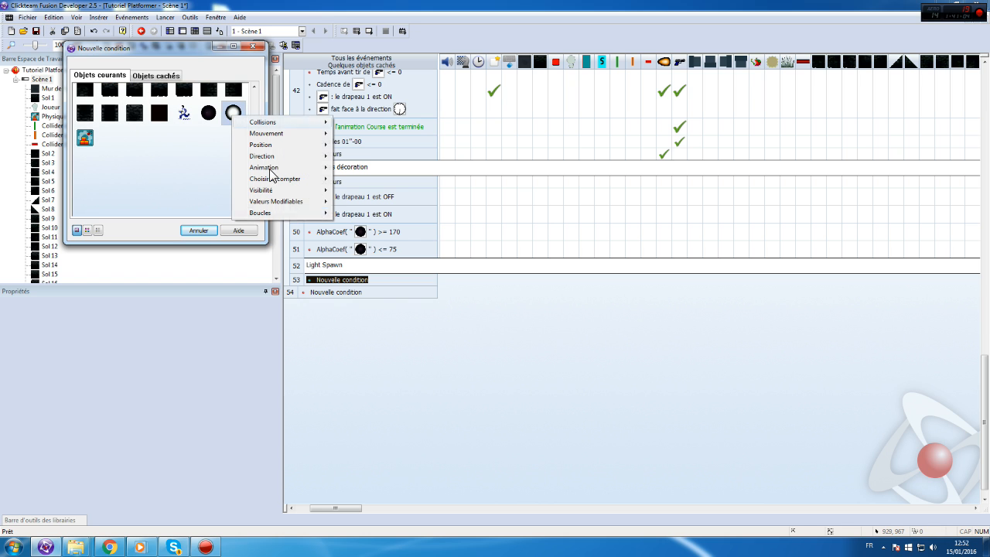
mouse_move(297, 202)
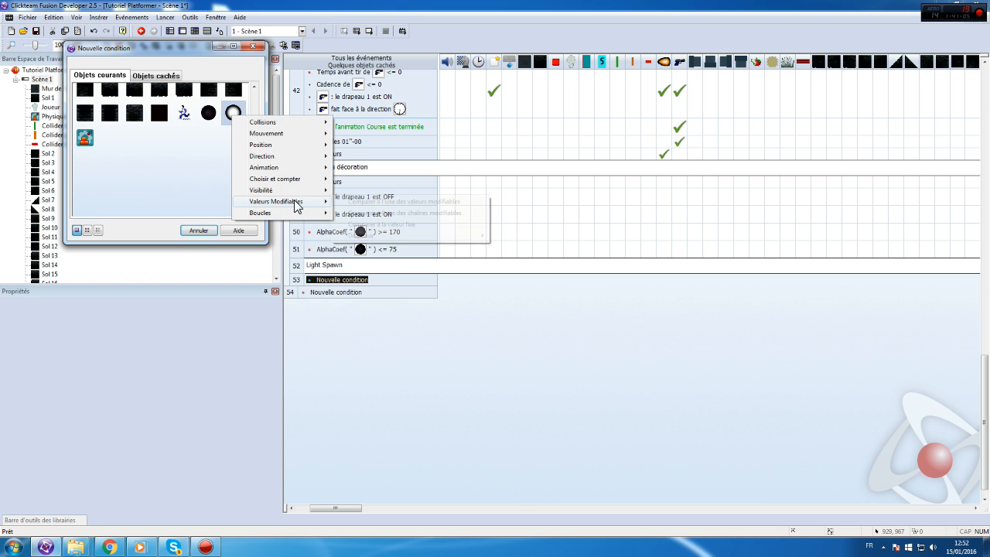
left_click(216, 153)
scroll(223, 184, "up", 3)
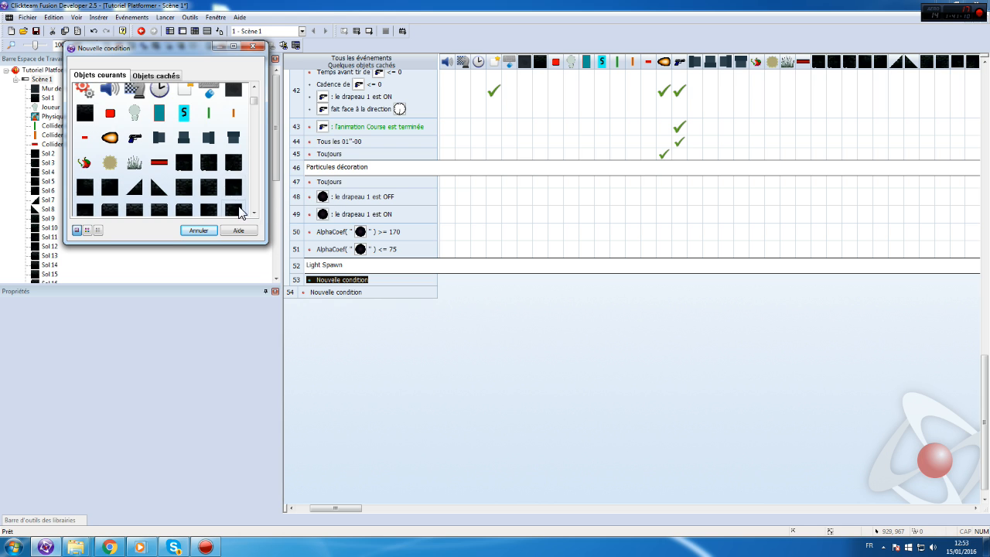
left_click(233, 181)
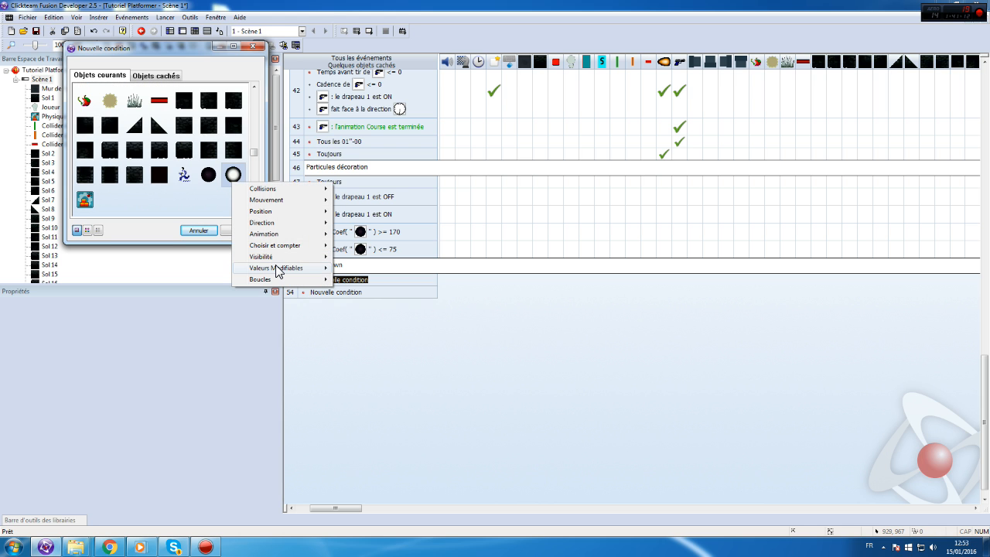
mouse_move(278, 271)
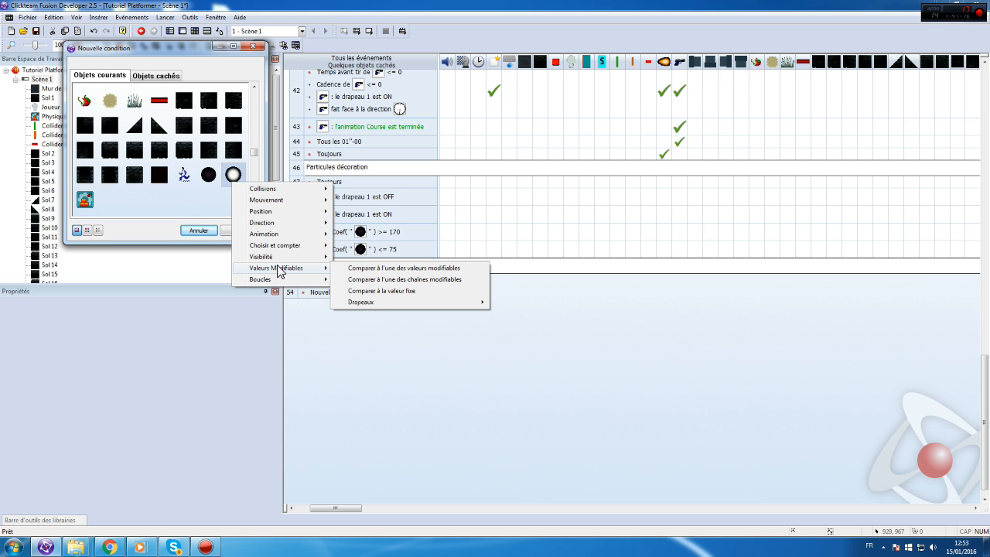
left_click(177, 209)
scroll(155, 174, "up", 3)
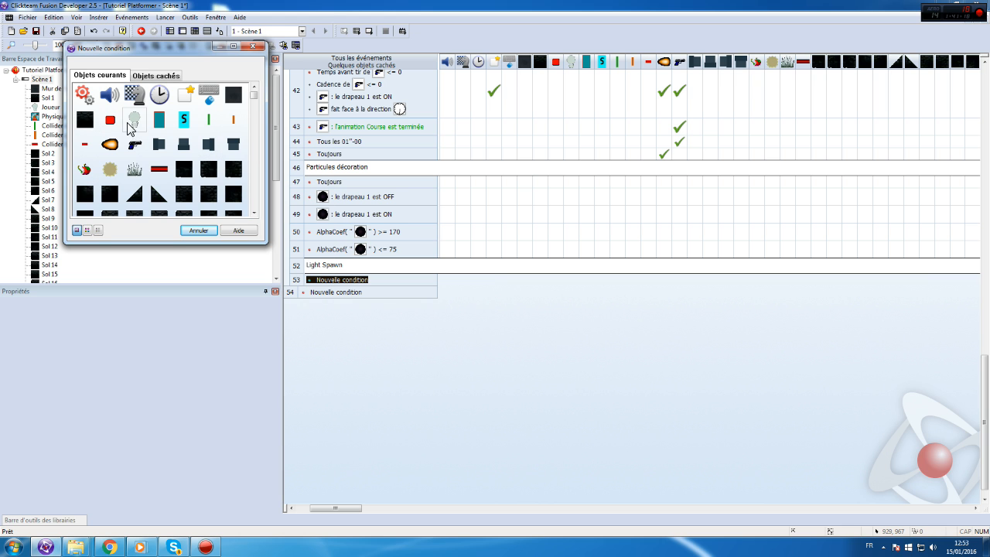
- Create an always-running event (Toujours) that sets Light Spawn's angle using its own Angle expression, with quality 1
left_click(83, 95)
left_click(105, 109)
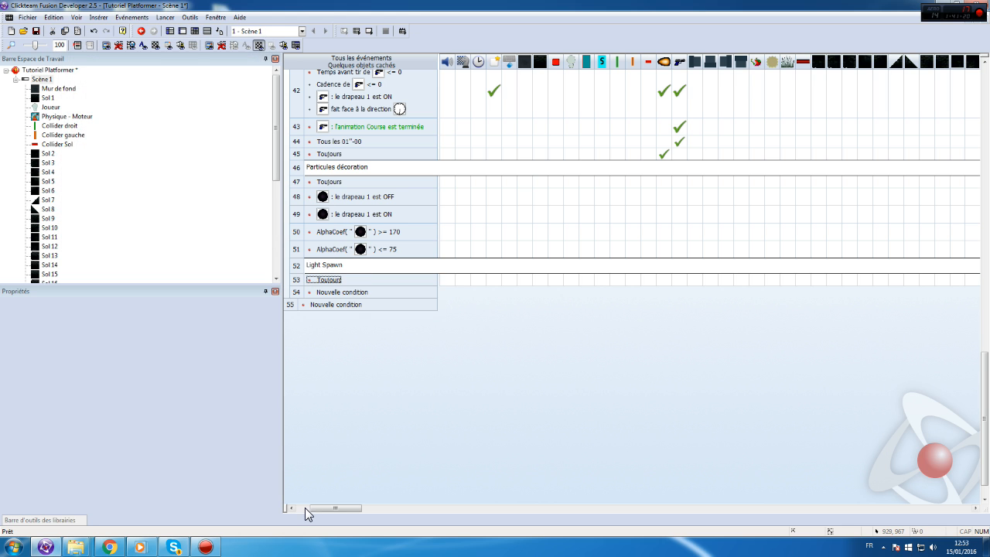
left_click_drag(345, 513, 771, 486)
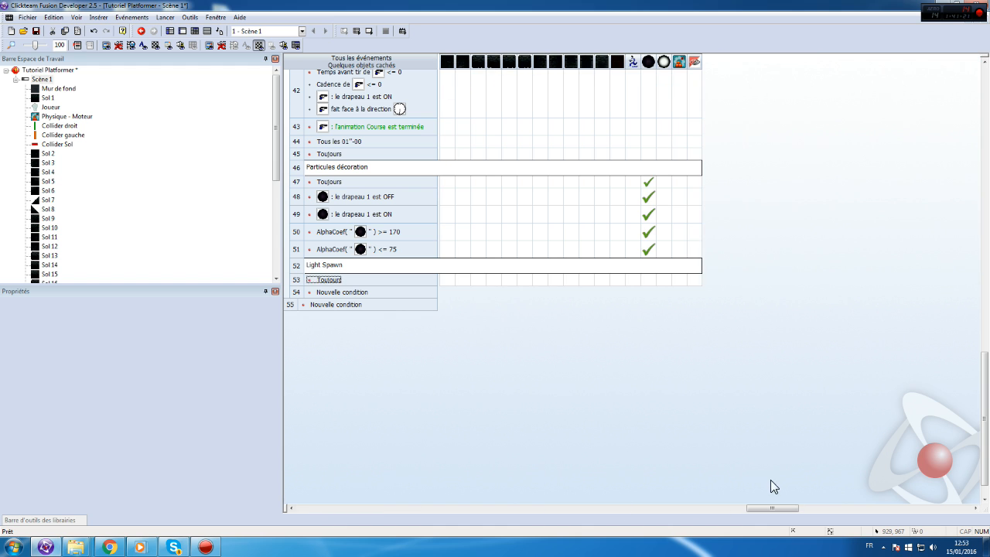
right_click(659, 279)
mouse_move(722, 401)
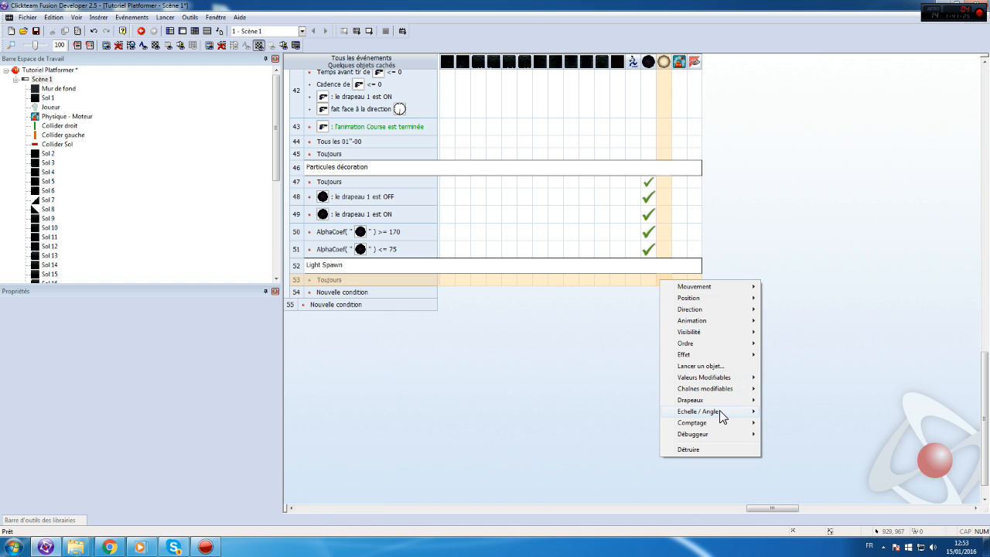
left_click(799, 446)
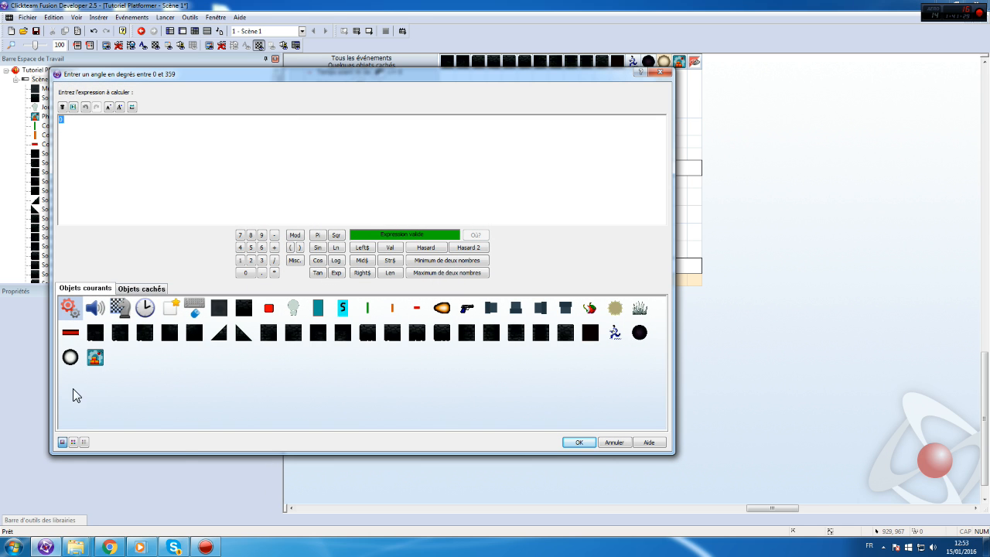
left_click(76, 359)
mouse_move(167, 438)
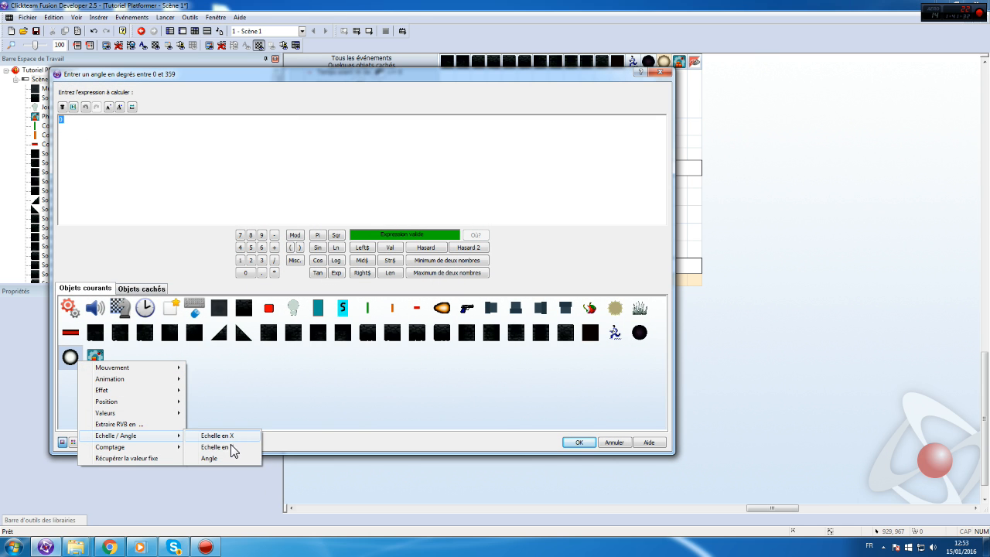
left_click(227, 458)
key("Return")
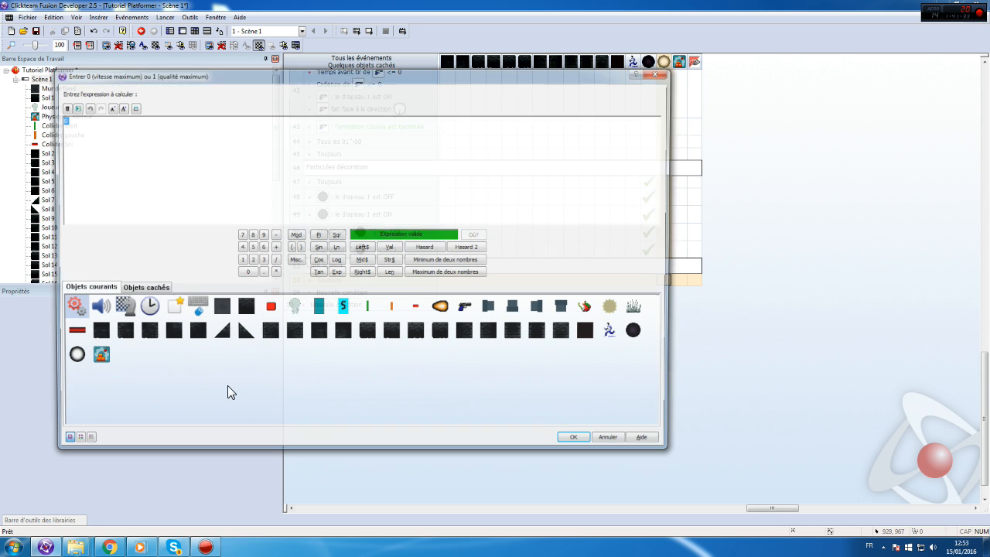
type("1")
key("Return")
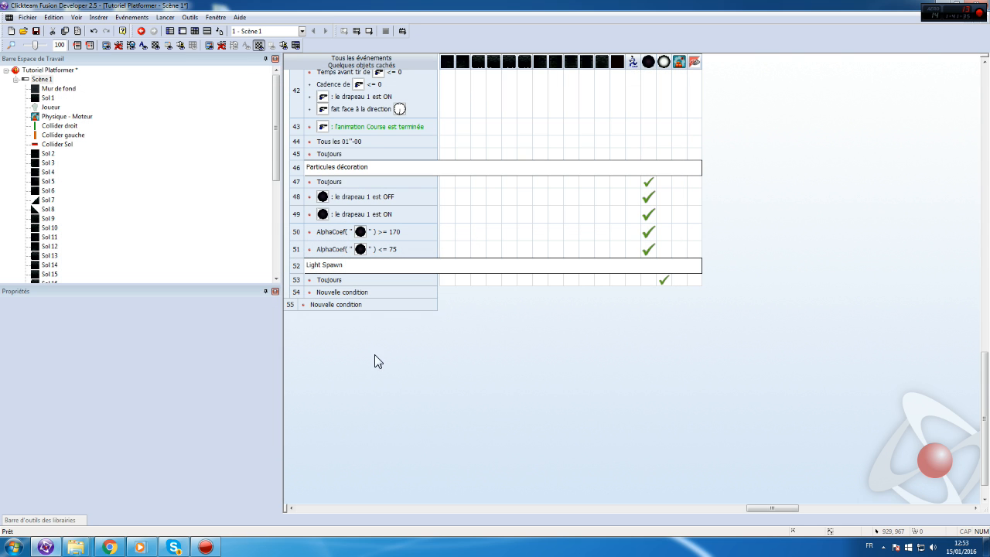
- Add an event below it comparing two general values, with the condition XScale("Light Spawn") lower than 1
left_click(344, 293)
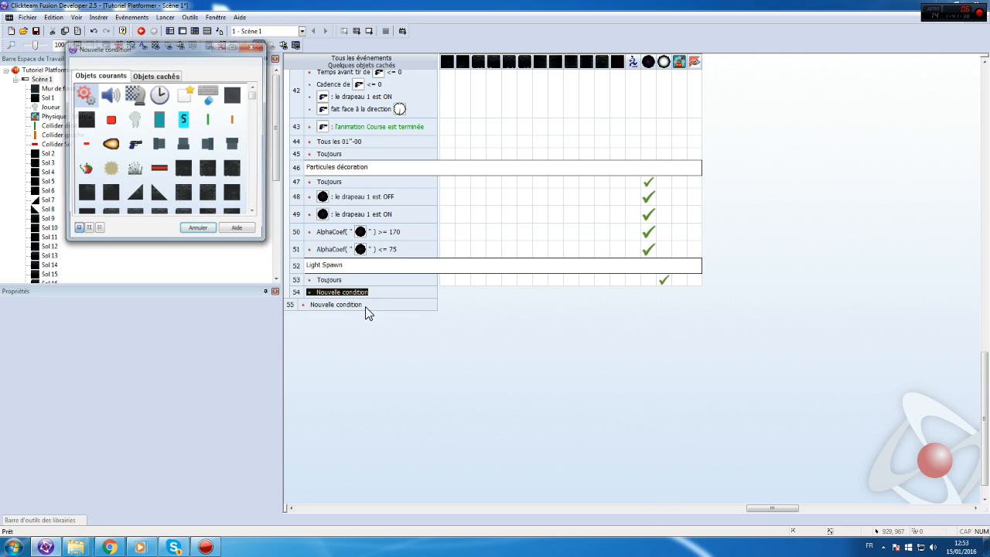
left_click(84, 96)
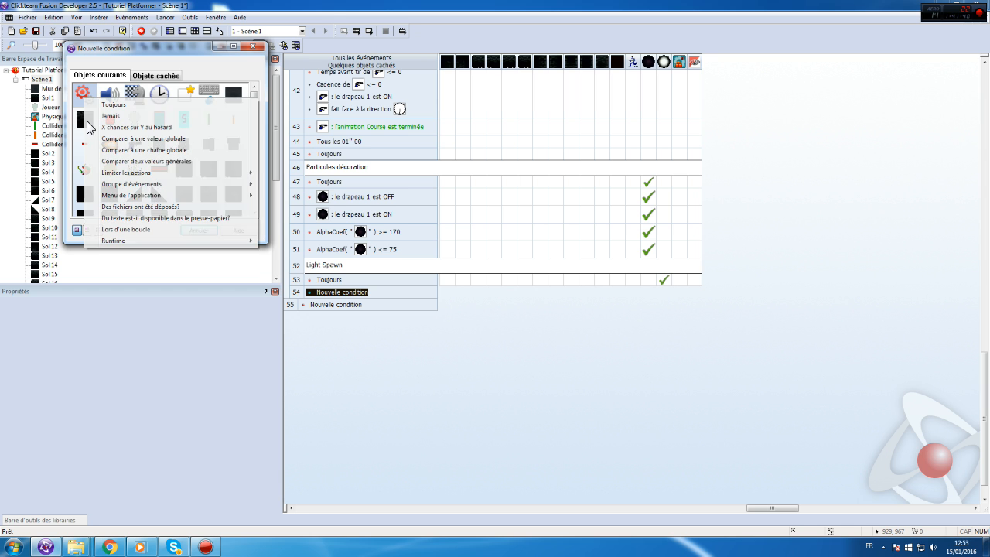
left_click(104, 170)
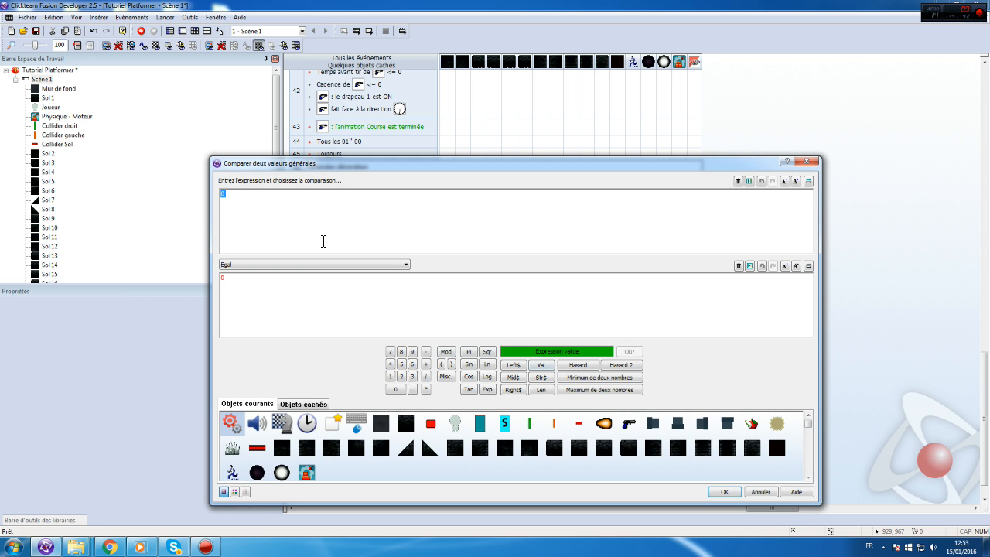
left_click(286, 473)
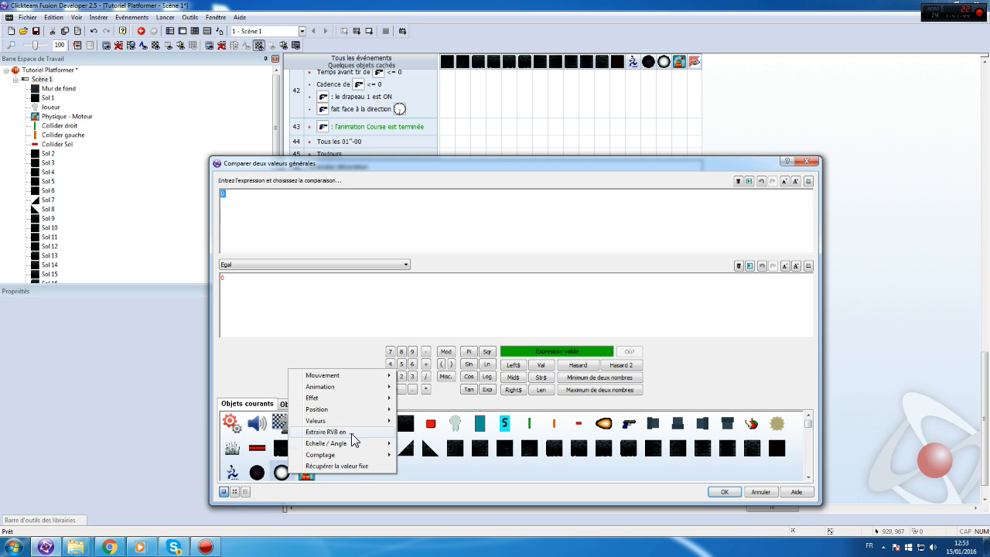
mouse_move(358, 443)
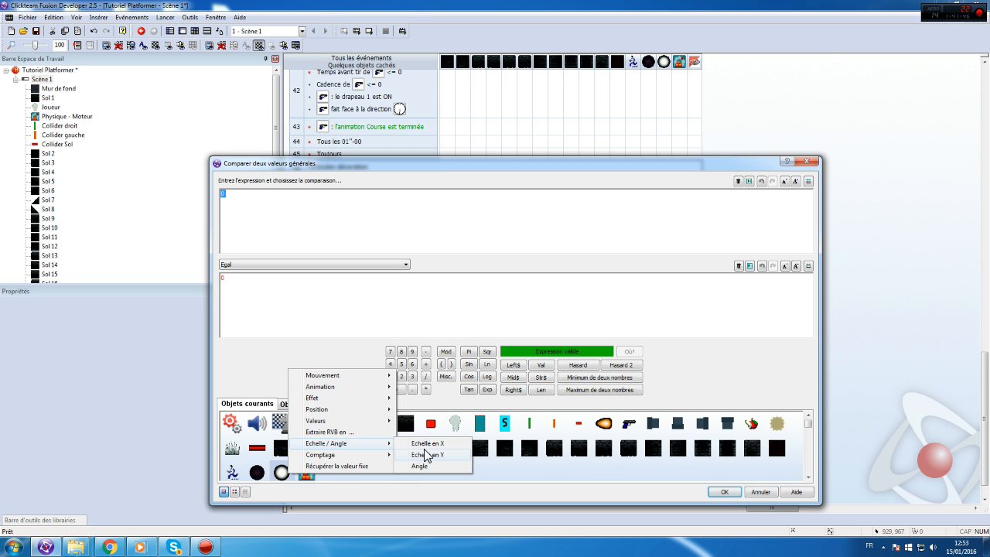
left_click(425, 445)
left_click(266, 265)
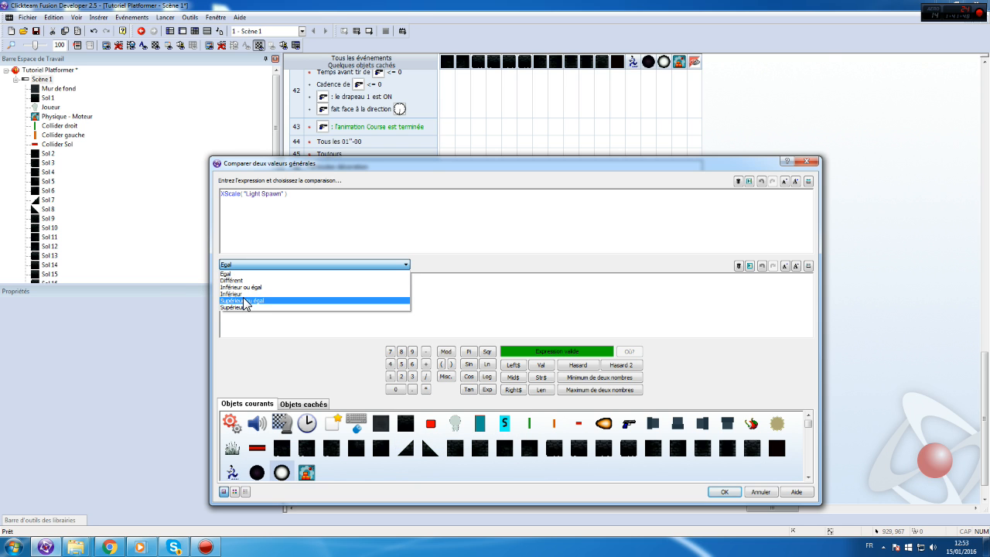
left_click(239, 294)
type("1")
key("Return")
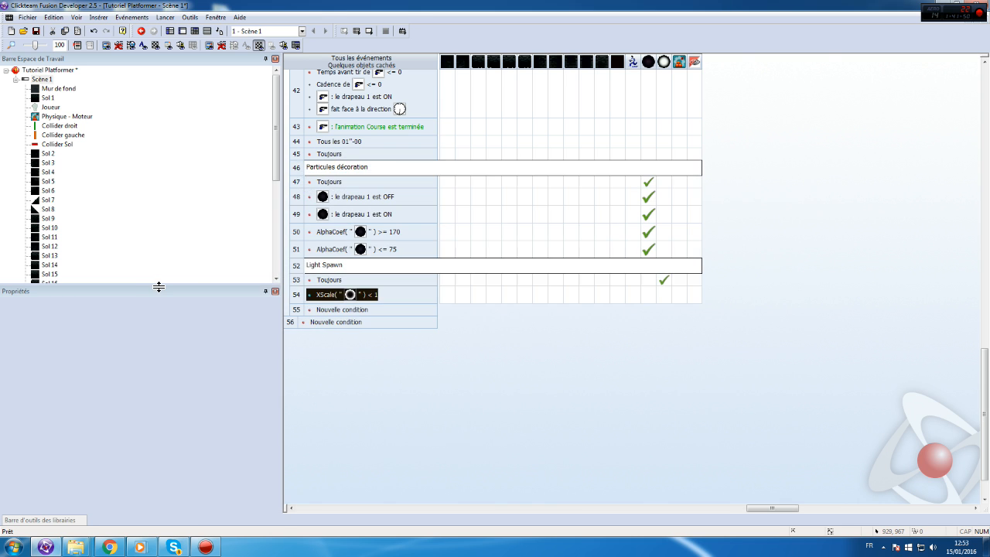
- In the XScale < 1 event, set Light Spawn's scale to XScale("Light Spawn")+0.05 with quality 0
left_click(664, 294)
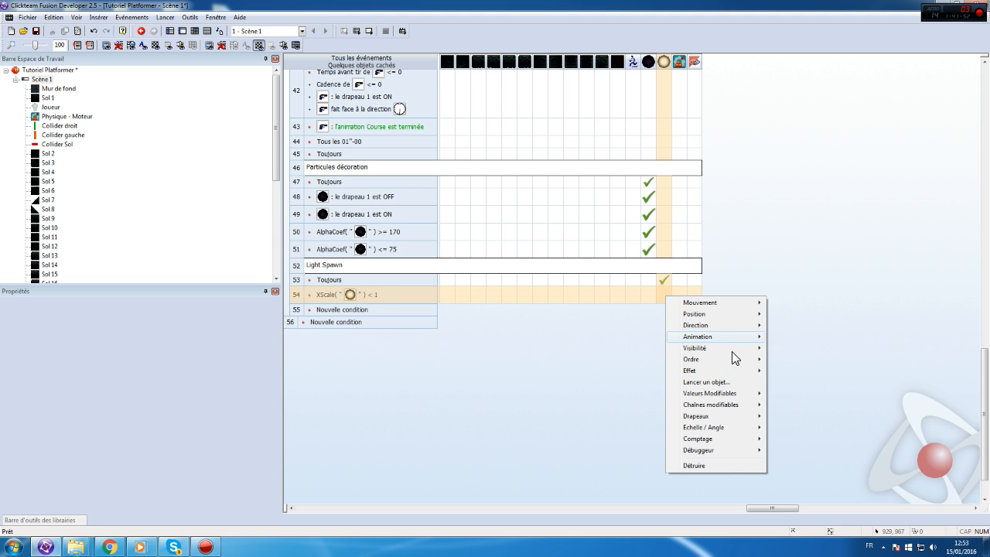
mouse_move(719, 425)
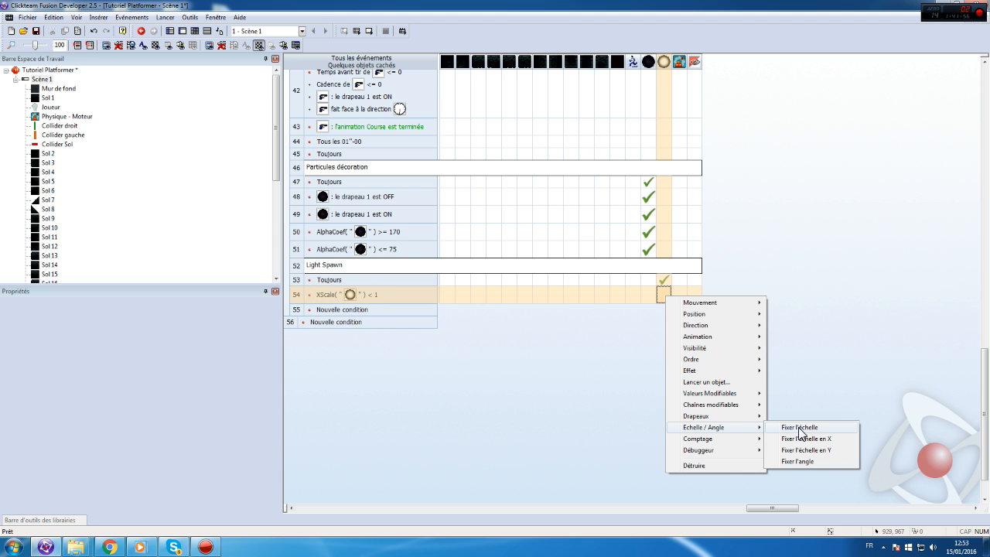
left_click(799, 427)
left_click(70, 363)
mouse_move(157, 444)
left_click(203, 438)
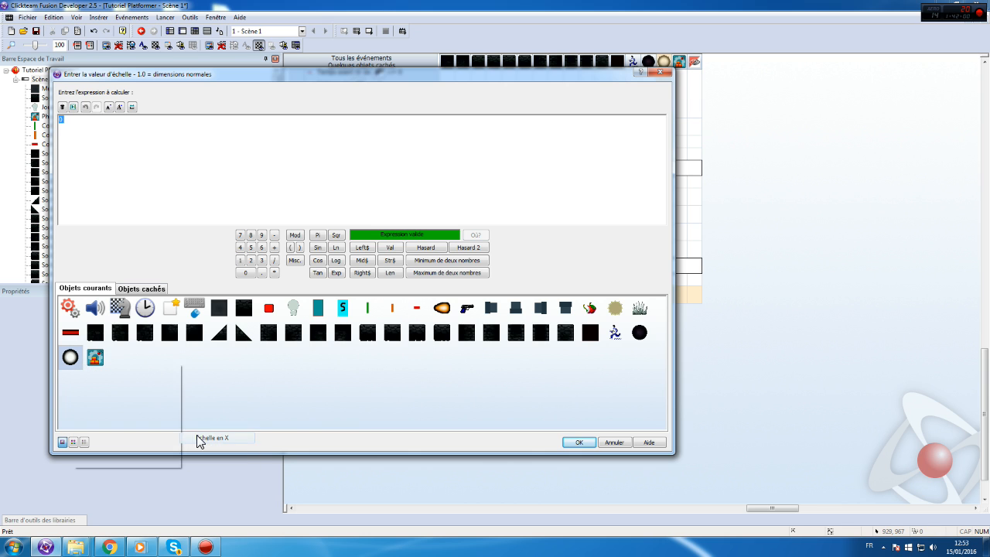
type("+0.05")
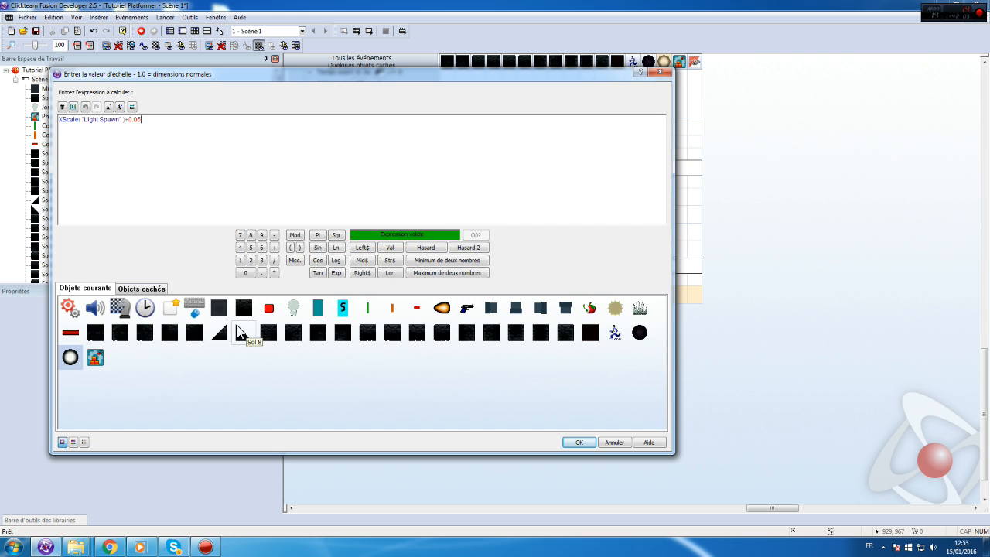
key("Return")
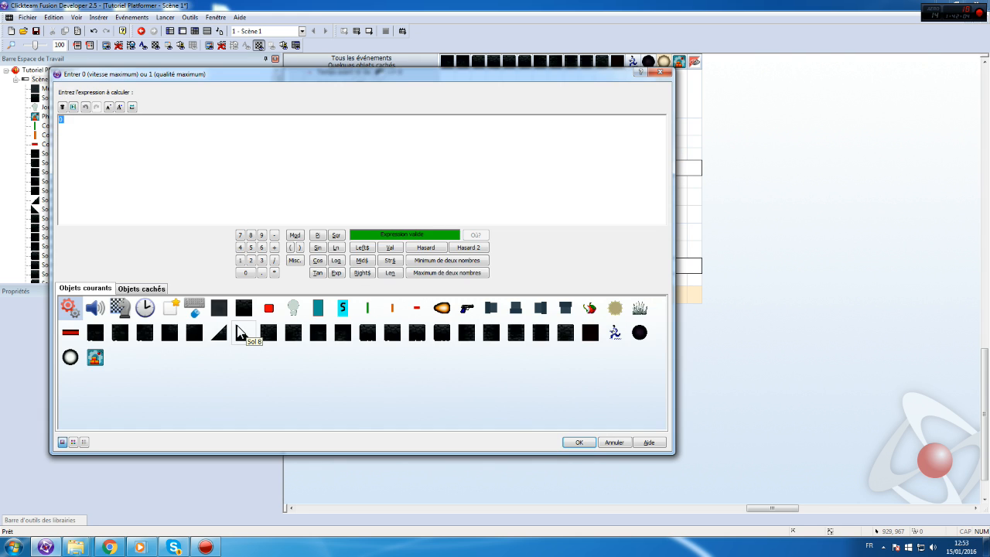
key("Return")
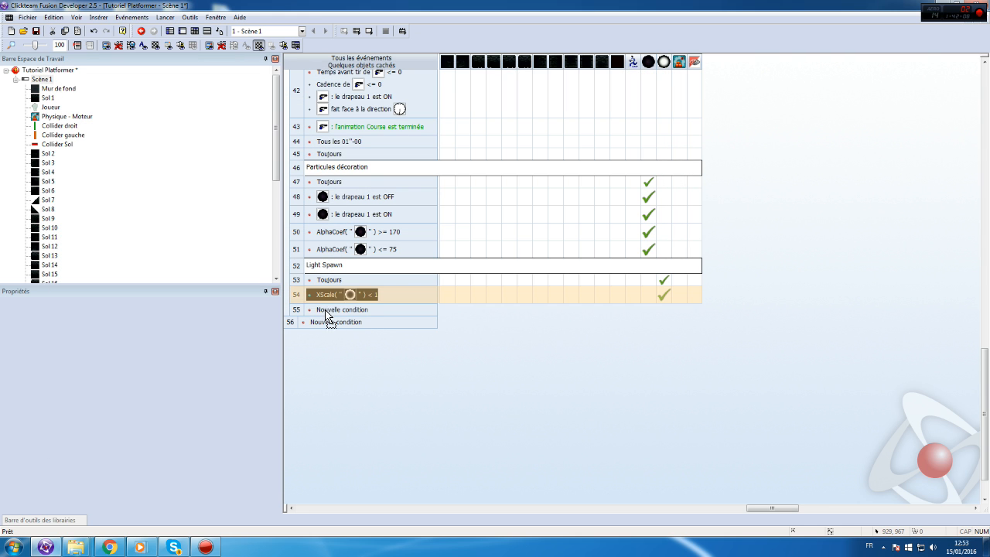
- Duplicate the XScale("Light Spawn") < 1 condition onto the empty event line below and set the copy's comparison to greater than or equal to 1
left_click_drag(334, 316, 341, 313)
right_click(368, 313)
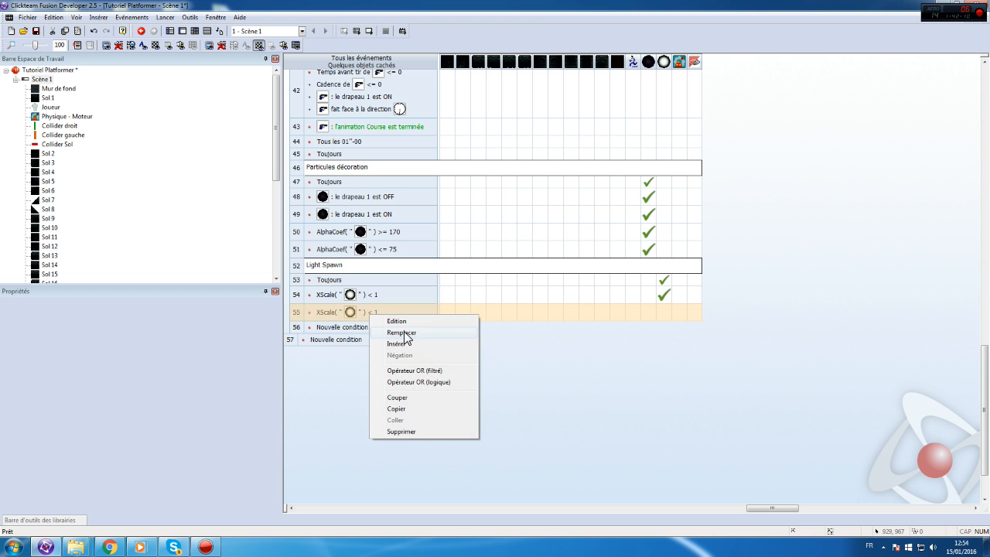
left_click(396, 320)
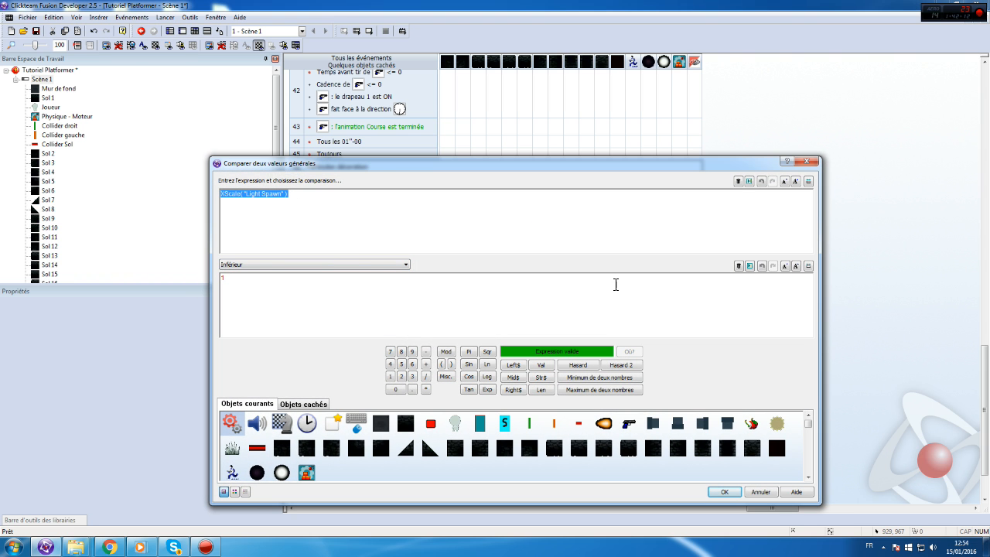
left_click(398, 265)
left_click(266, 299)
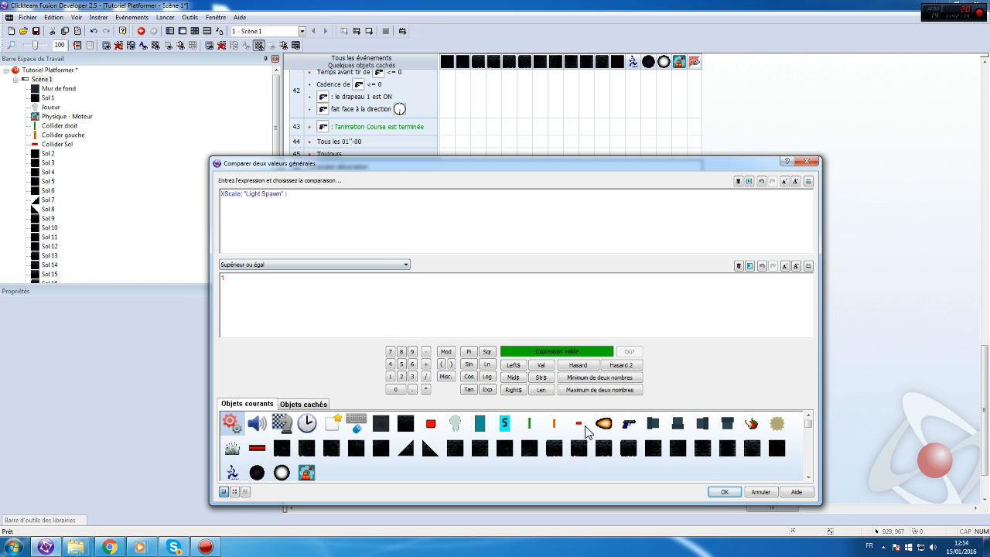
left_click(710, 491)
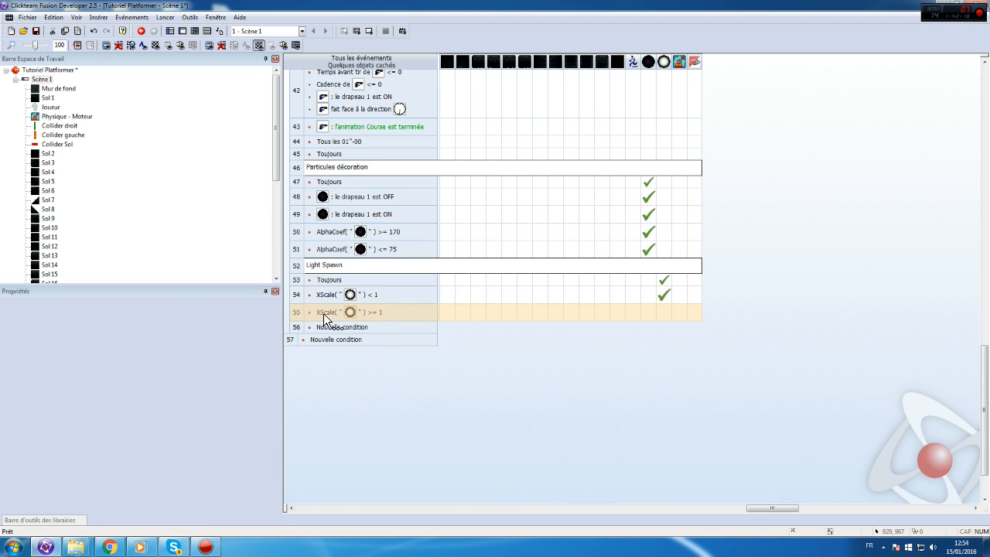
- In the XScale >= 1 event, set Light Spawn's semi-transparency coefficient to AlphaCoef("Light Spawn") plus an increment
left_click_drag(379, 308, 659, 303)
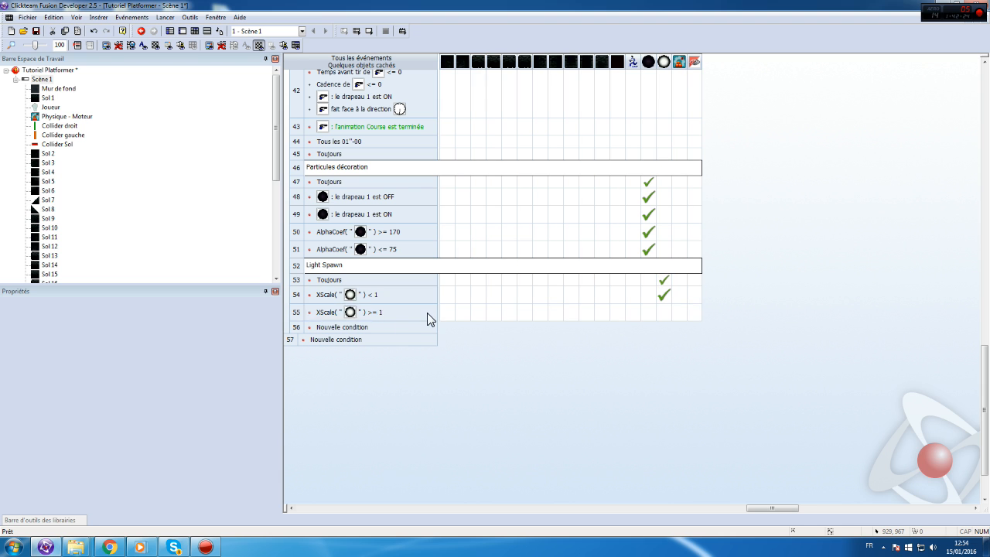
right_click(662, 311)
mouse_move(740, 412)
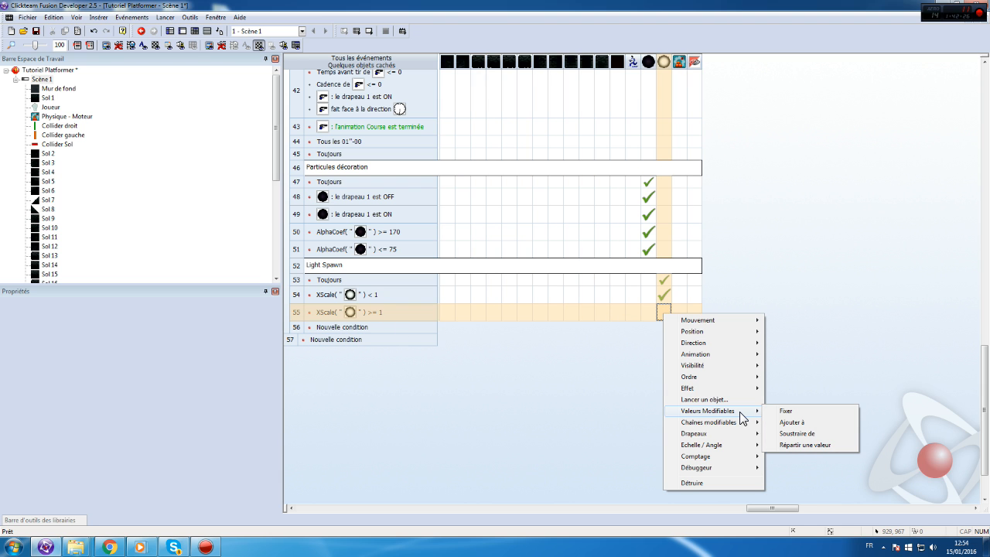
mouse_move(698, 389)
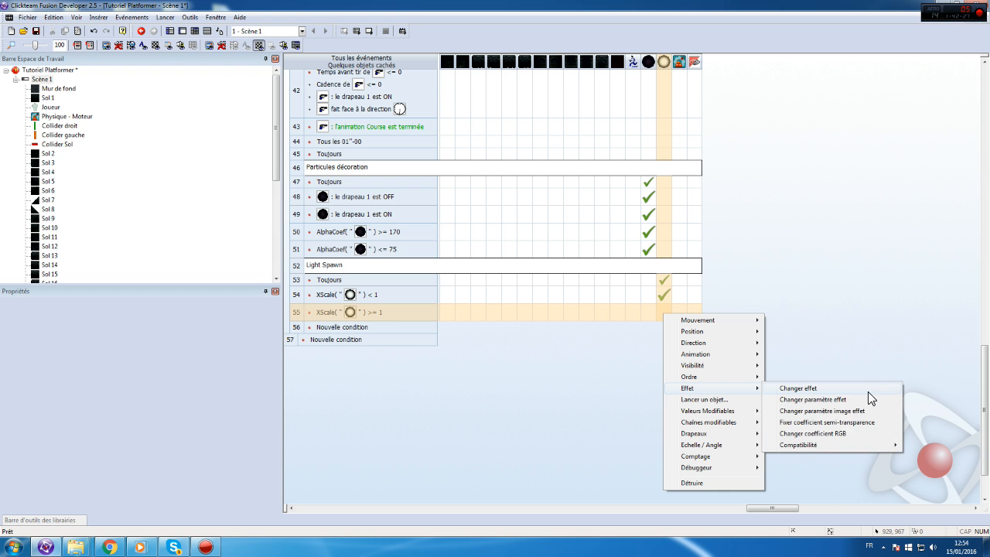
left_click(835, 422)
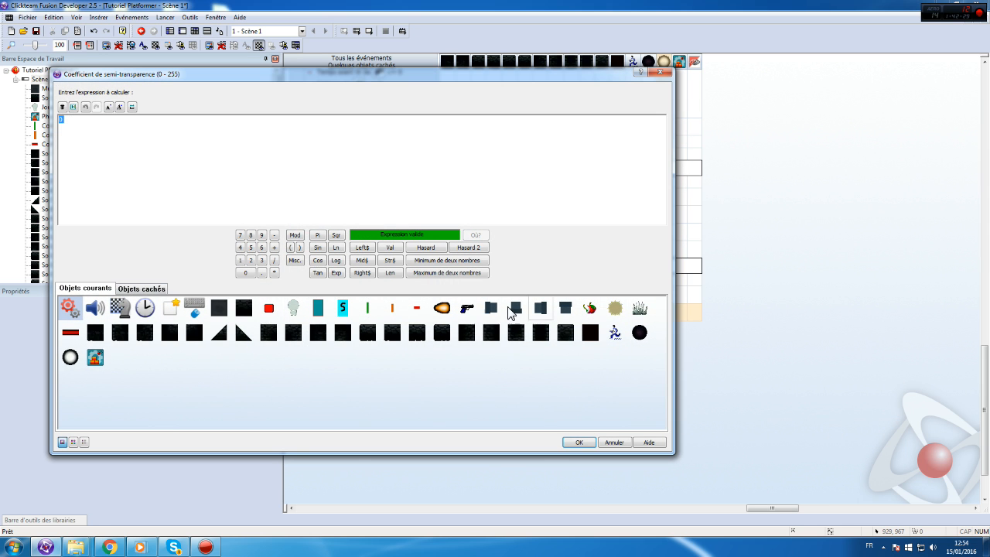
left_click(65, 361)
mouse_move(91, 388)
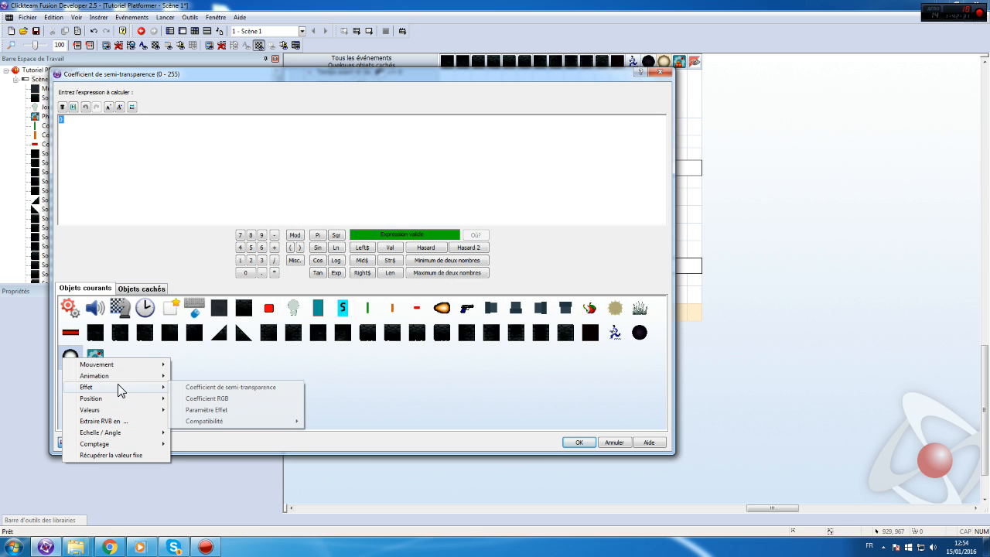
left_click(250, 389)
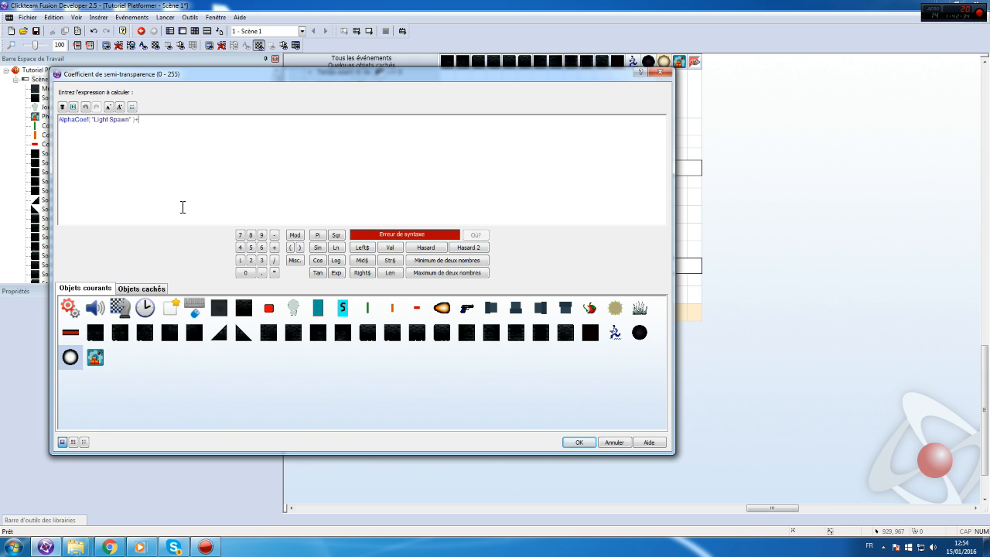
key("Return")
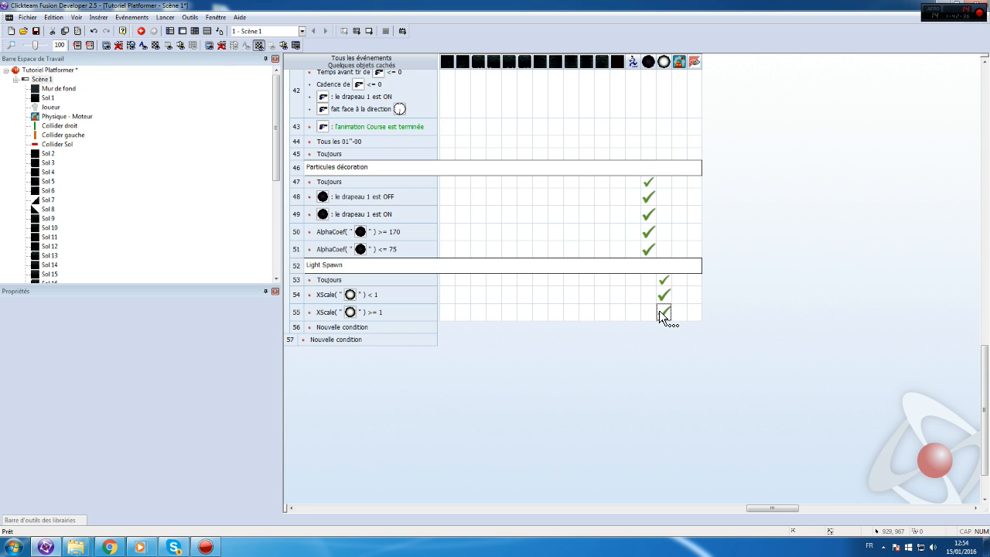
mouse_move(664, 315)
- Add an event comparing general values, AlphaCoef("Light Spawn") greater than or equal to 255, that destroys Light Spawn
left_click(340, 326)
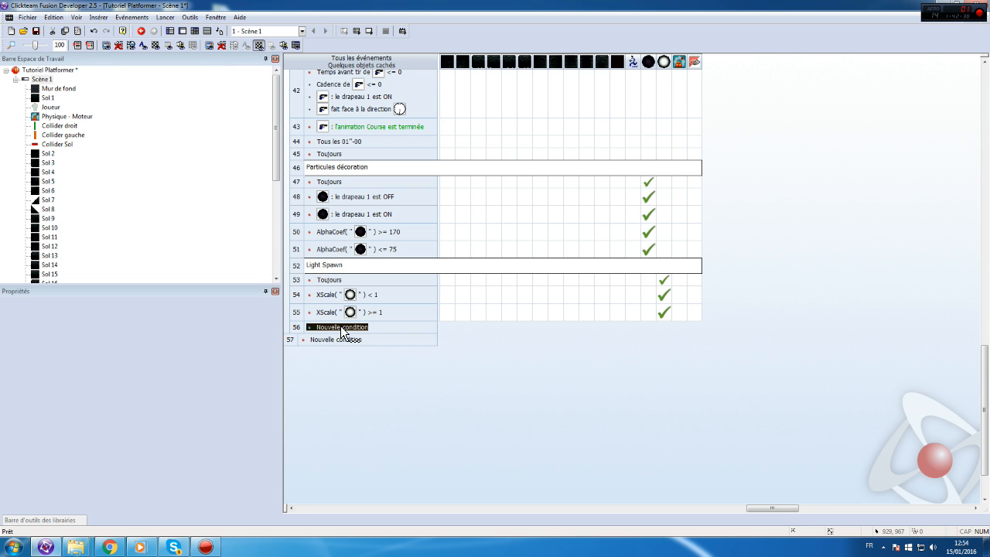
left_click(147, 163)
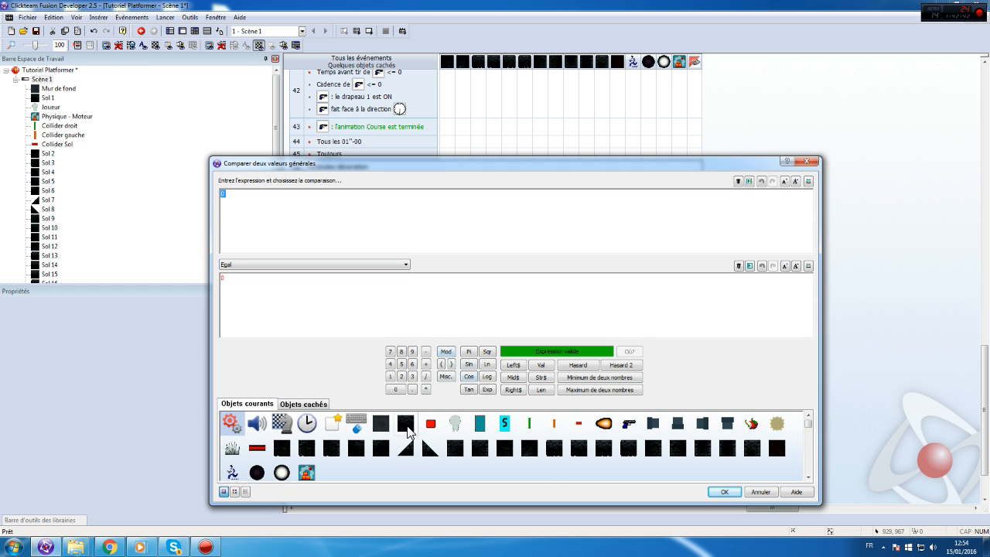
scroll(301, 468, "down", 1)
right_click(282, 433)
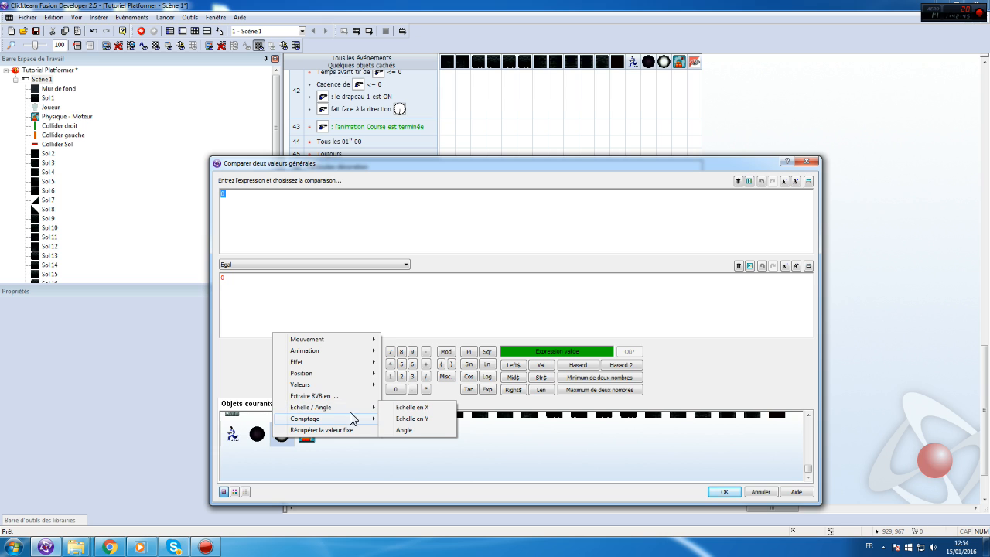
mouse_move(342, 363)
left_click(438, 363)
left_click(322, 265)
left_click(260, 299)
key("Return")
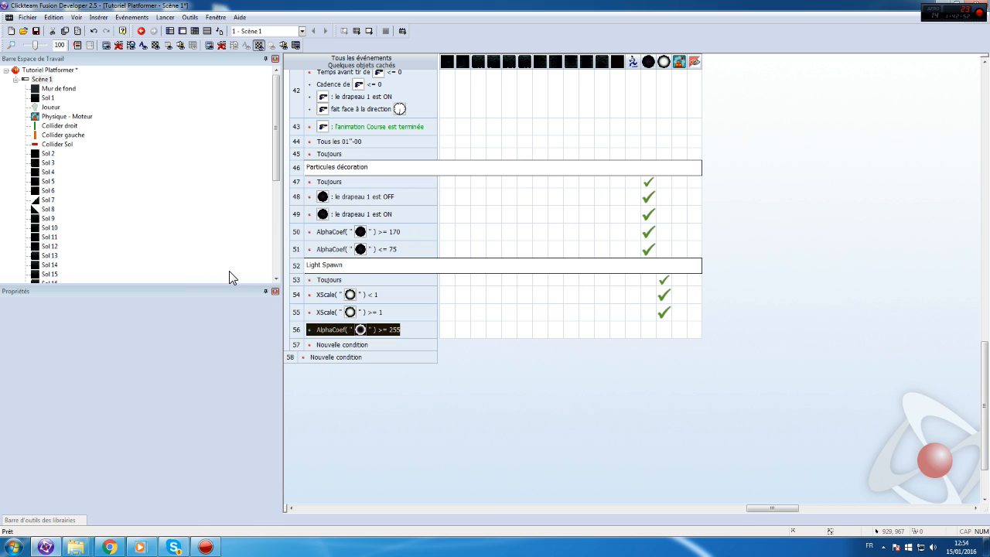
left_click(665, 326)
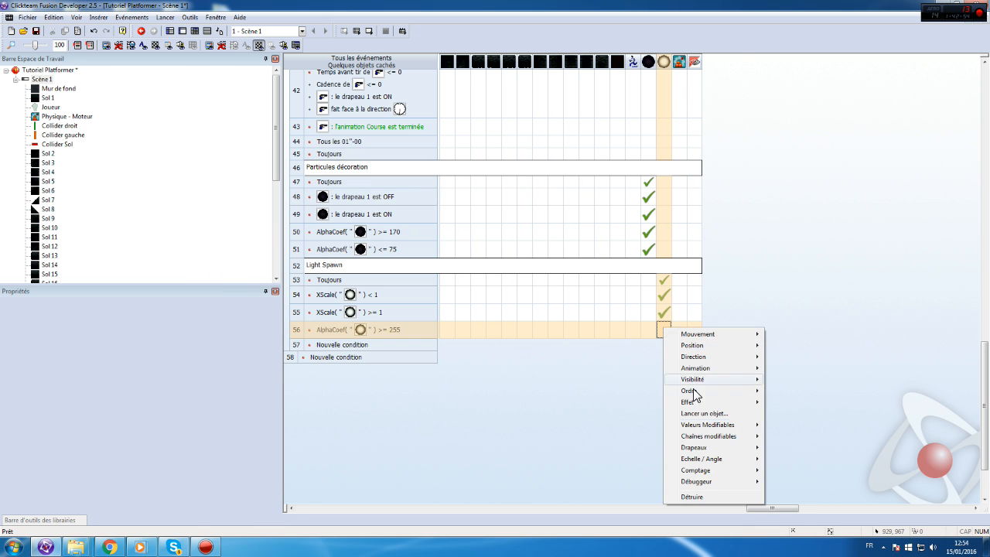
left_click(693, 499)
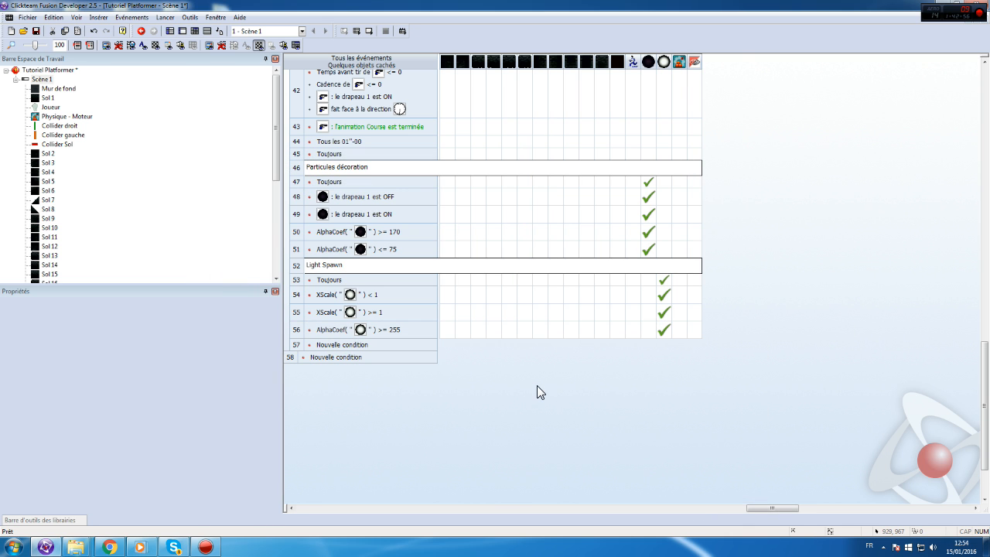
mouse_move(663, 293)
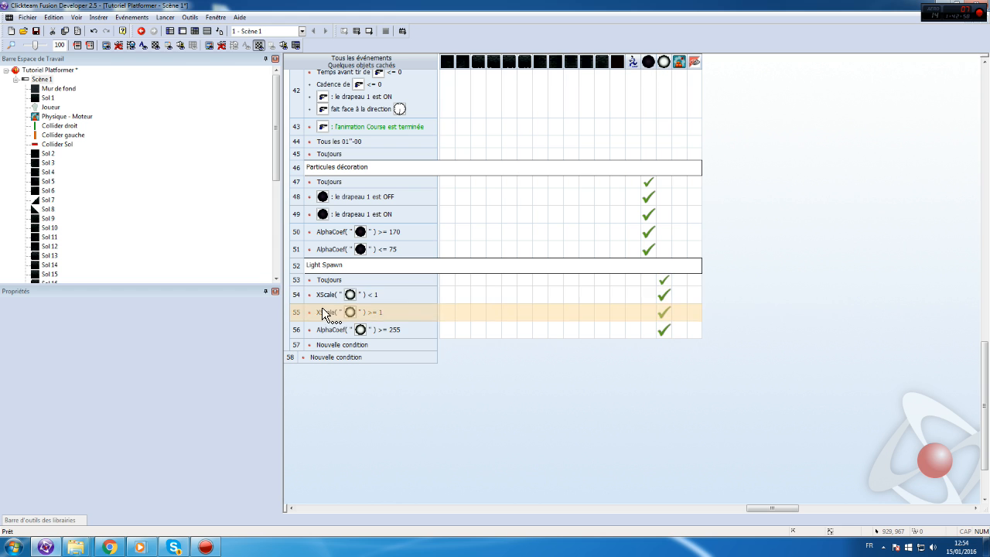
left_click(661, 313)
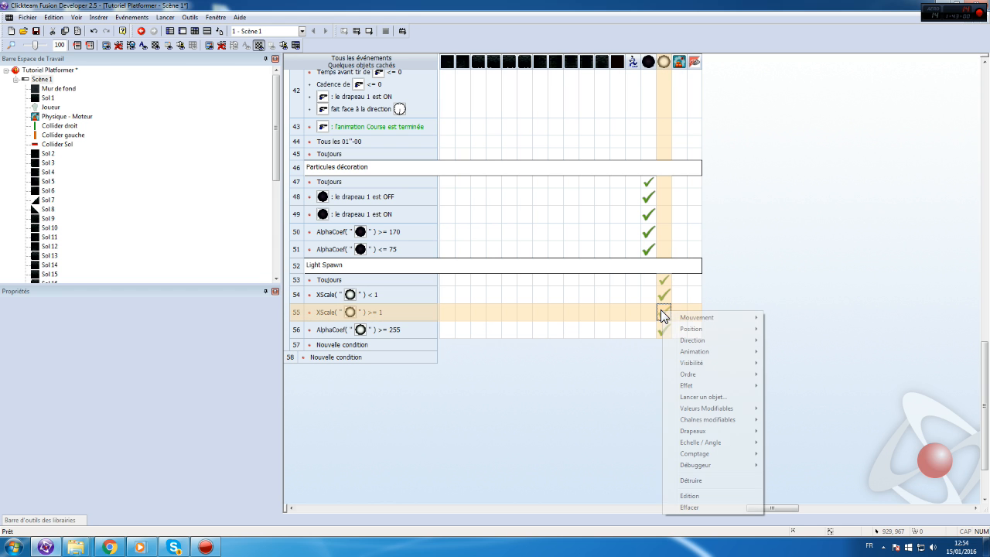
mouse_move(708, 430)
left_click(783, 431)
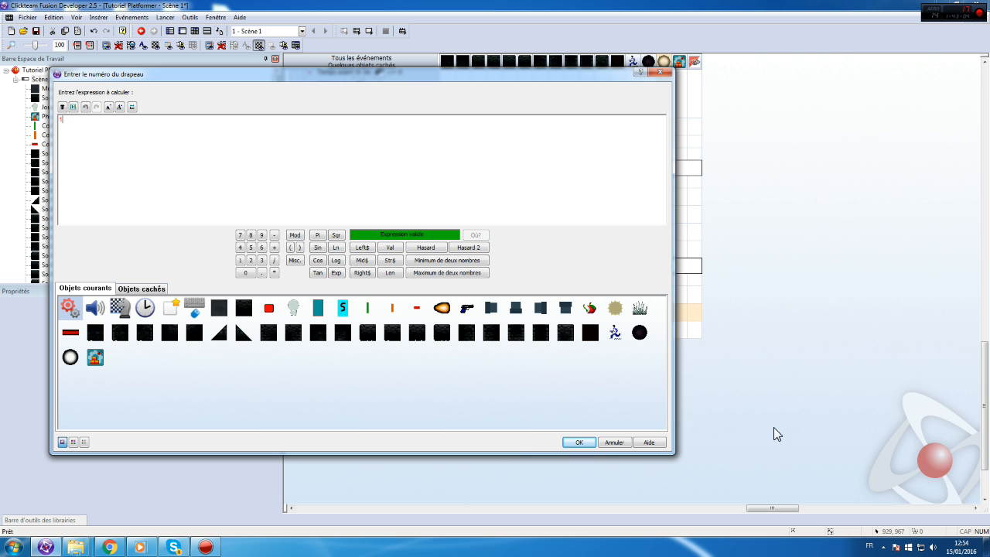
type("1")
left_click(602, 445)
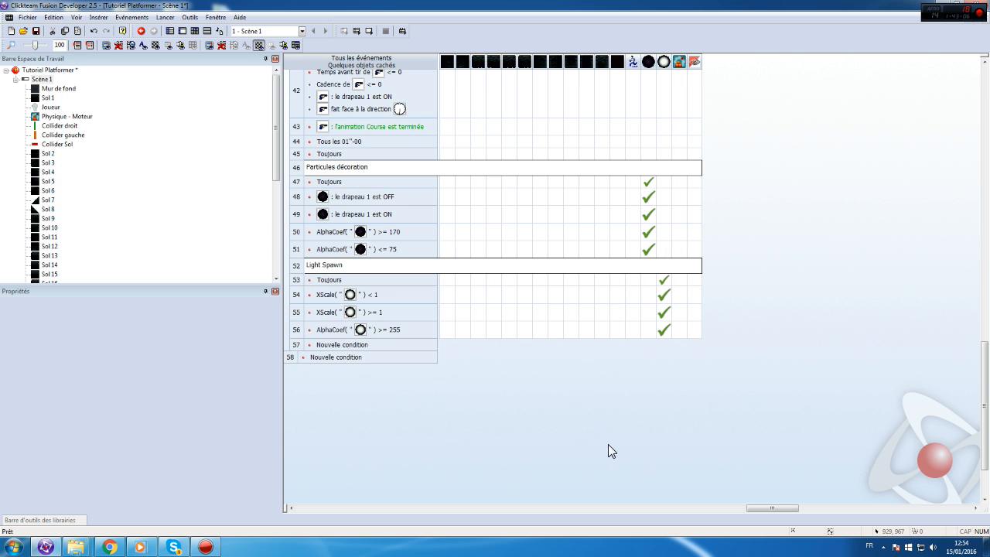
- Run the current scene, move the player into the hazards to check the Light Spawn effect at respawn, and close the test window
left_click(165, 17)
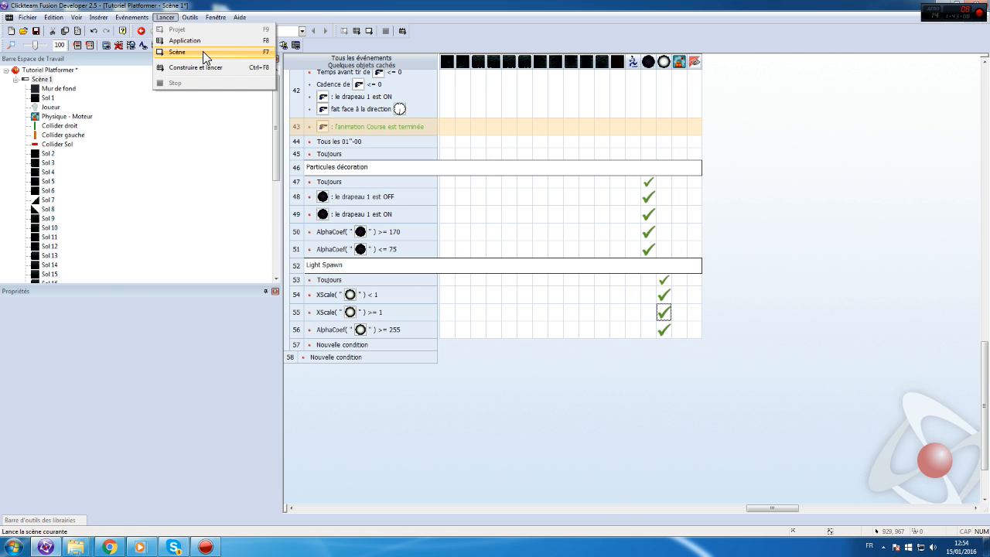
left_click(203, 52)
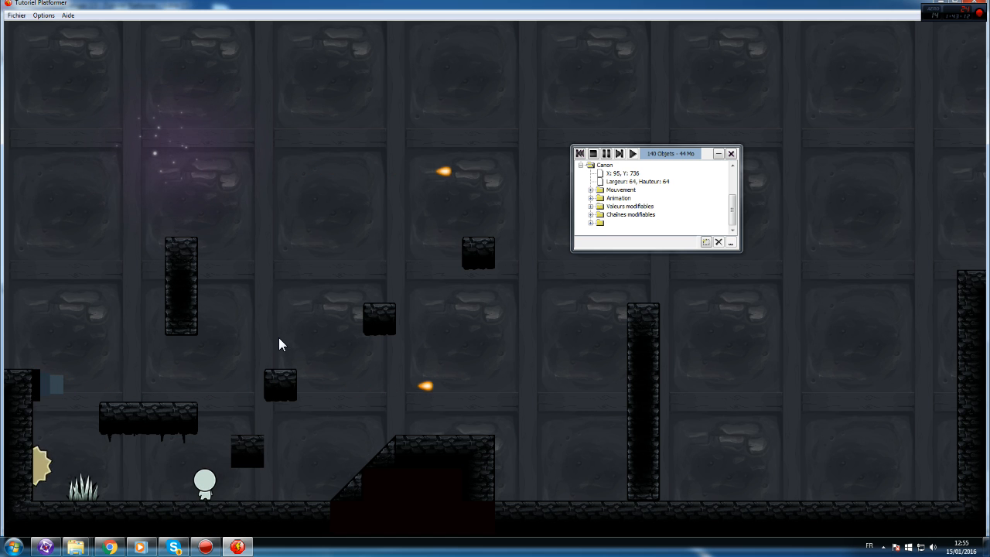
key("Left")
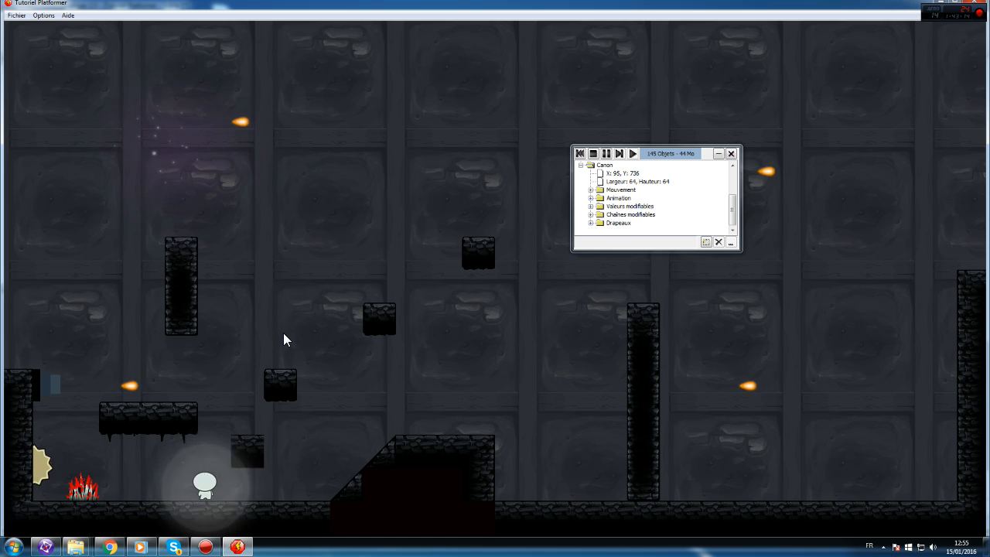
key("Left")
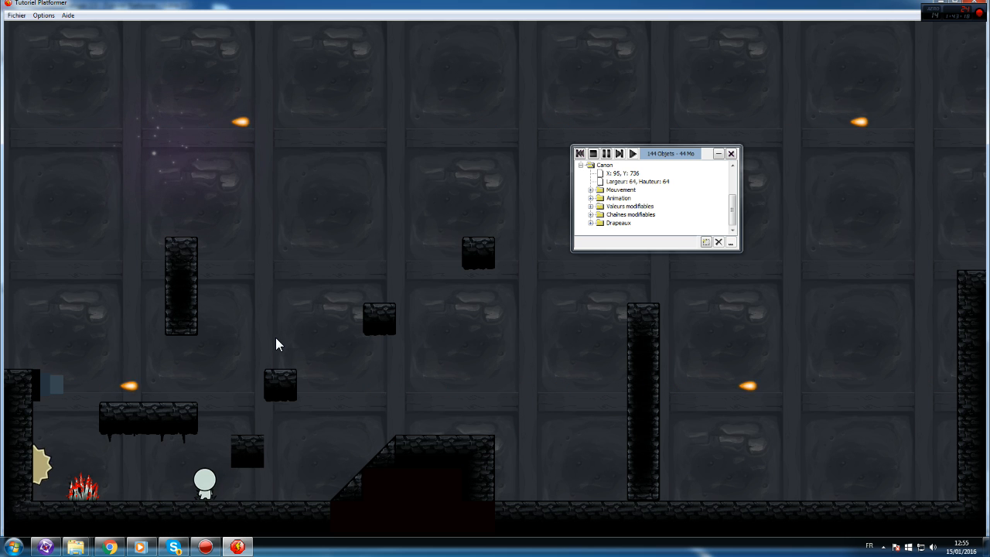
key("Left")
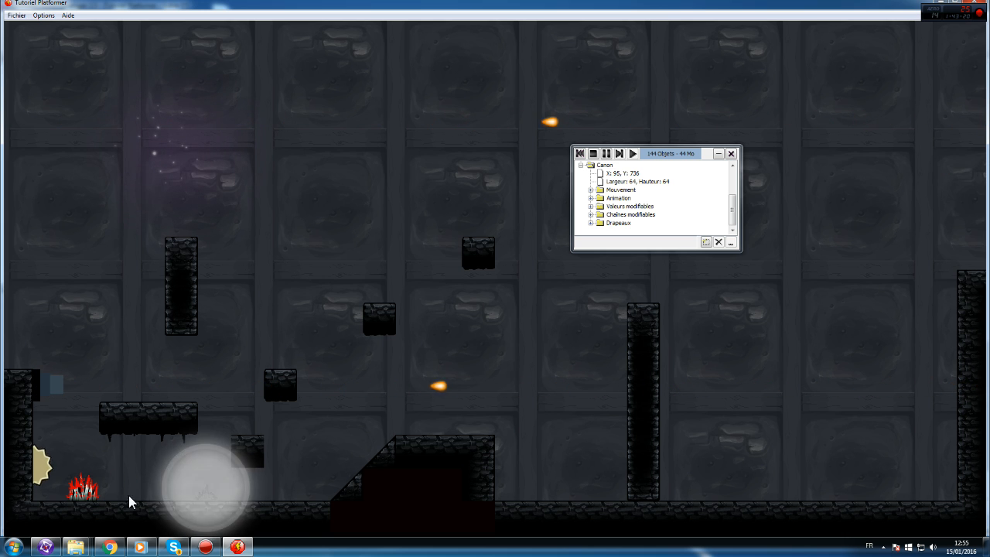
key("Left")
key("Left")
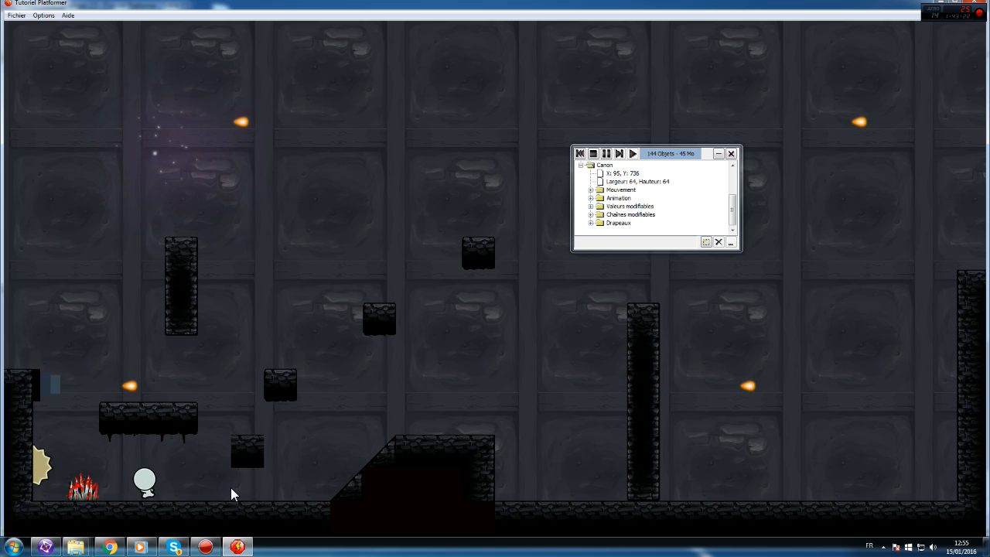
left_click(977, 2)
- Delete the always-running (Toujours) rotation event under the "Light Spawn" comment
scroll(455, 384, "up", 10)
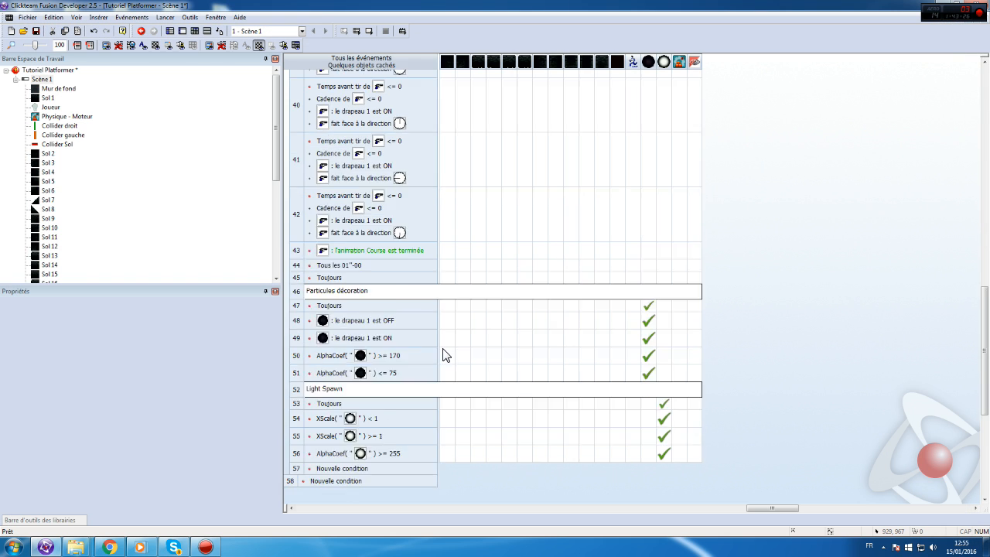
scroll(441, 379, "down", 10)
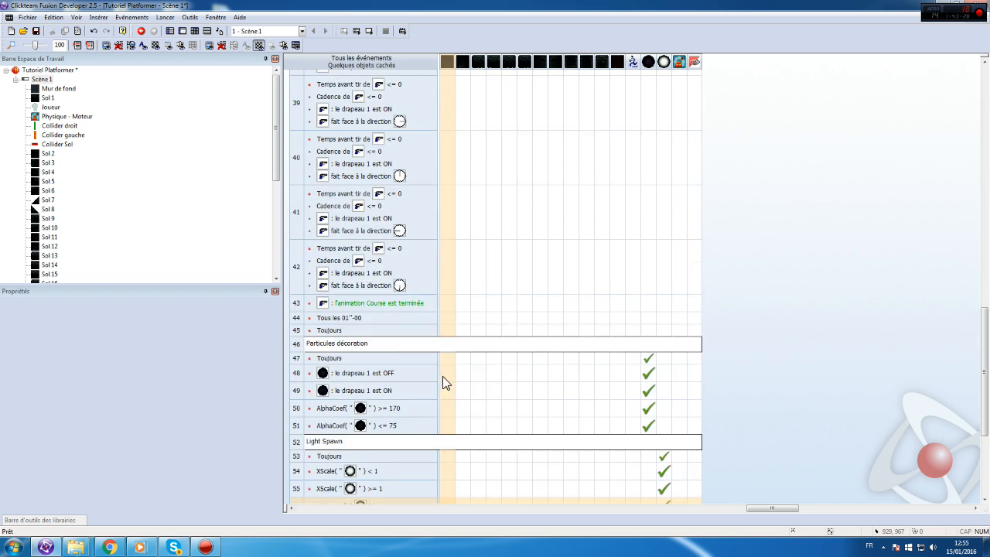
left_click_drag(772, 509, 406, 507)
scroll(473, 334, "up", 15)
scroll(497, 304, "up", 3)
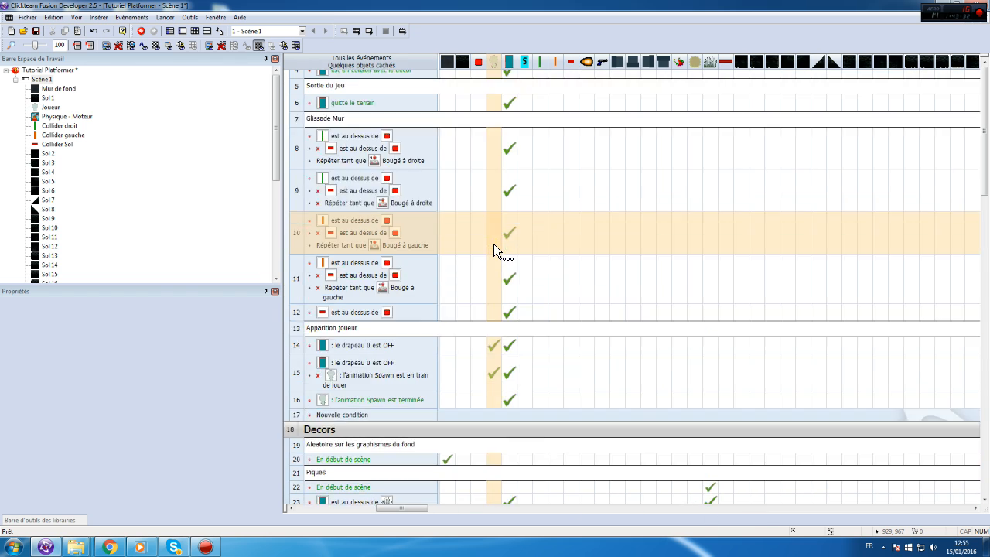
scroll(495, 250, "down", 15)
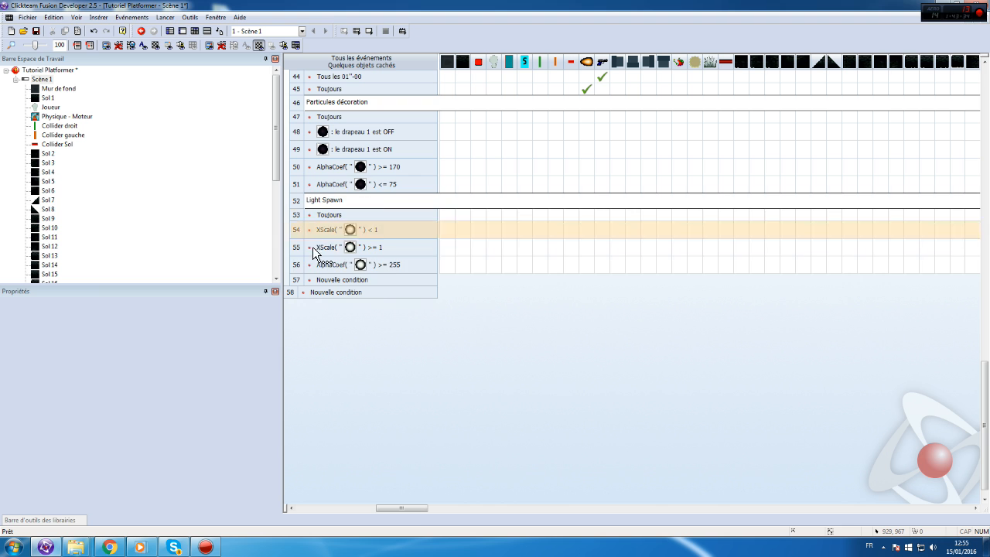
left_click_drag(402, 508, 746, 508)
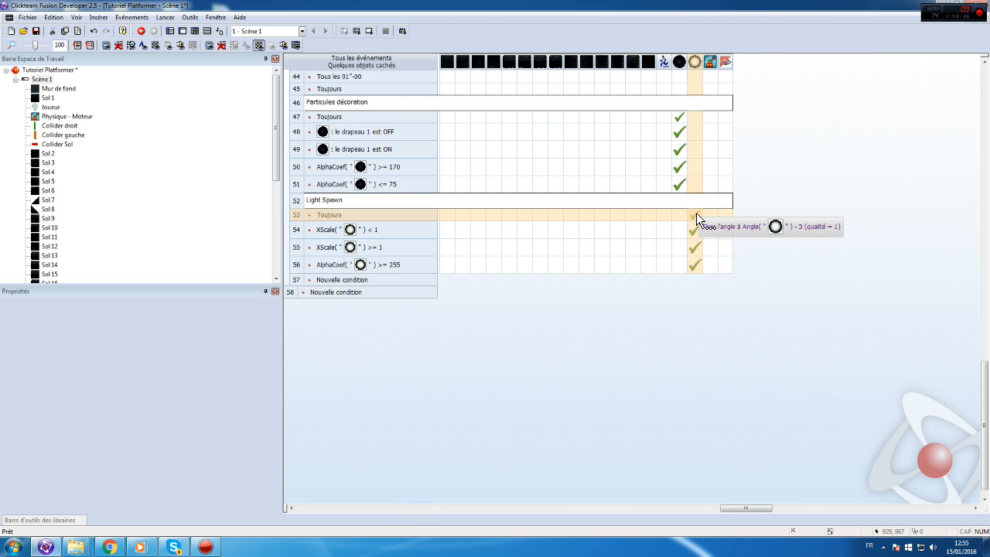
left_click(295, 215)
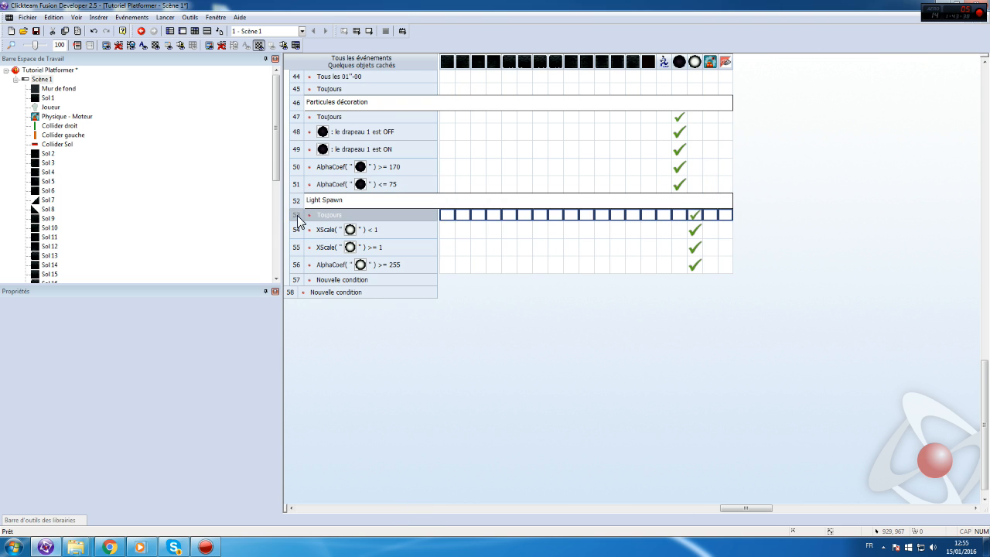
key("Delete")
- In the event under "Apparition joueur" that creates Light Spawn, add an order action placing Light Spawn behind the Joueur object
scroll(386, 236, "up", 3)
scroll(410, 246, "up", 10)
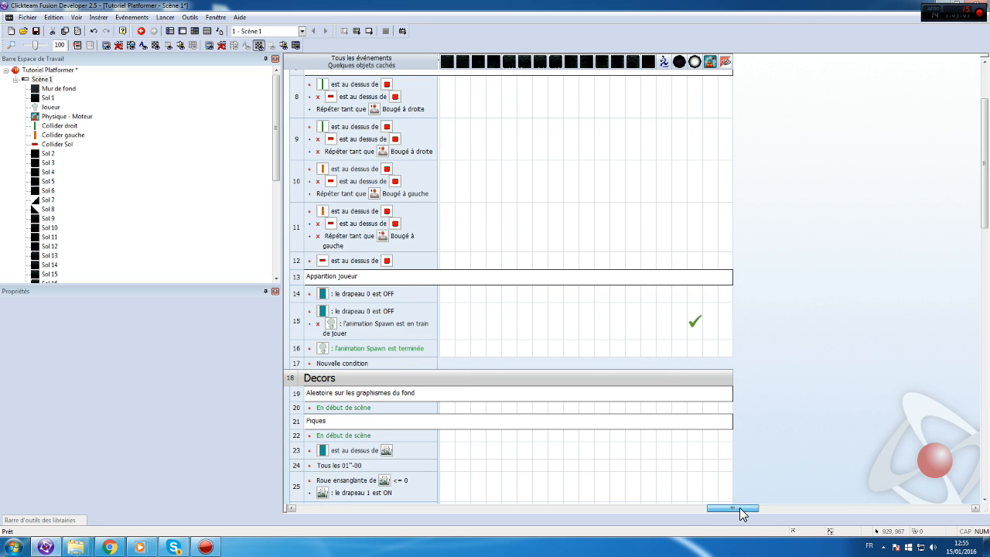
left_click_drag(740, 510, 330, 510)
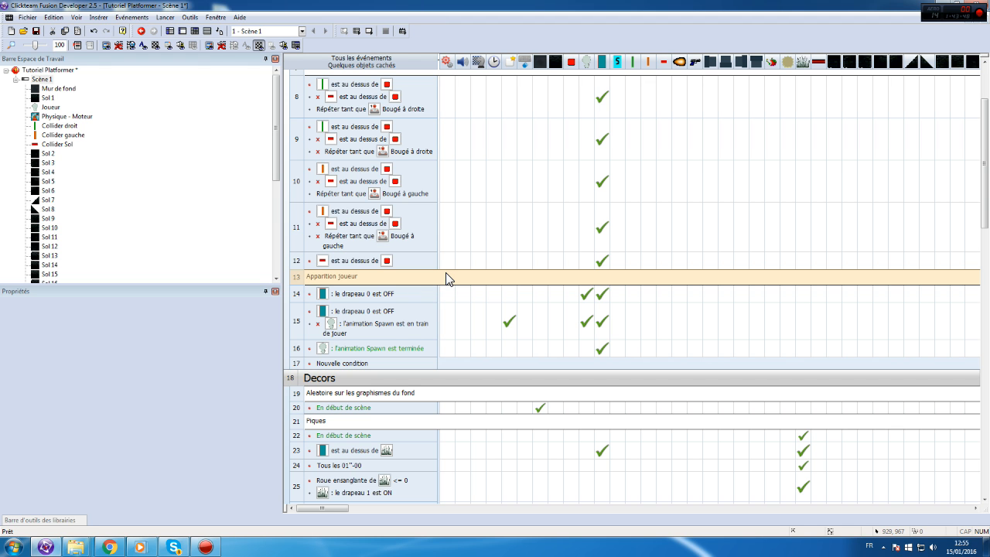
scroll(476, 267, "up", 3)
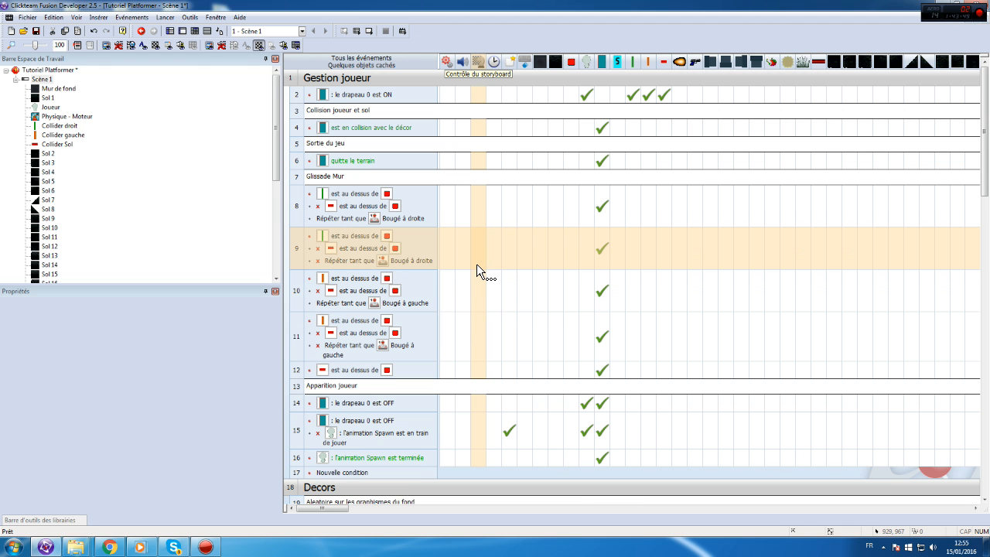
scroll(476, 267, "down", 4)
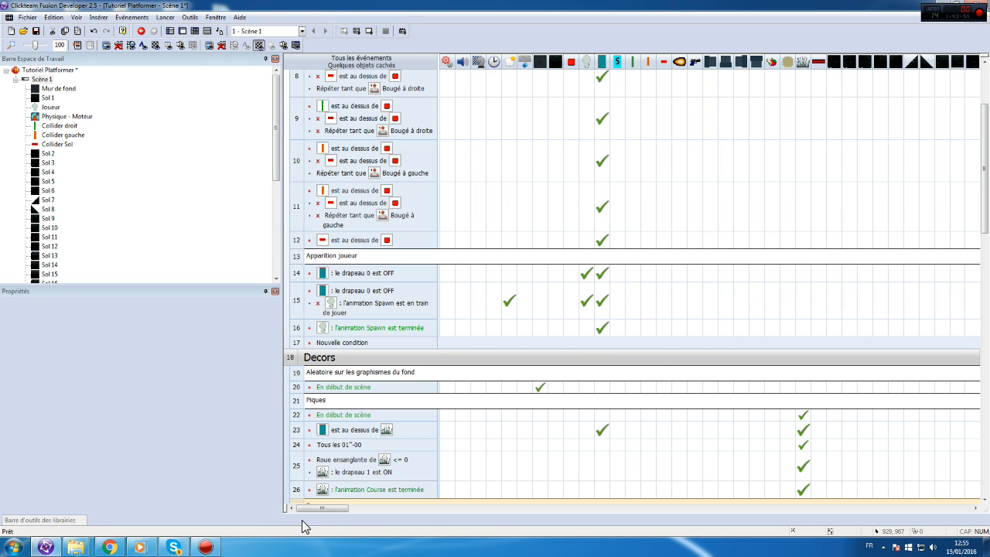
left_click_drag(317, 509, 797, 508)
right_click(630, 302)
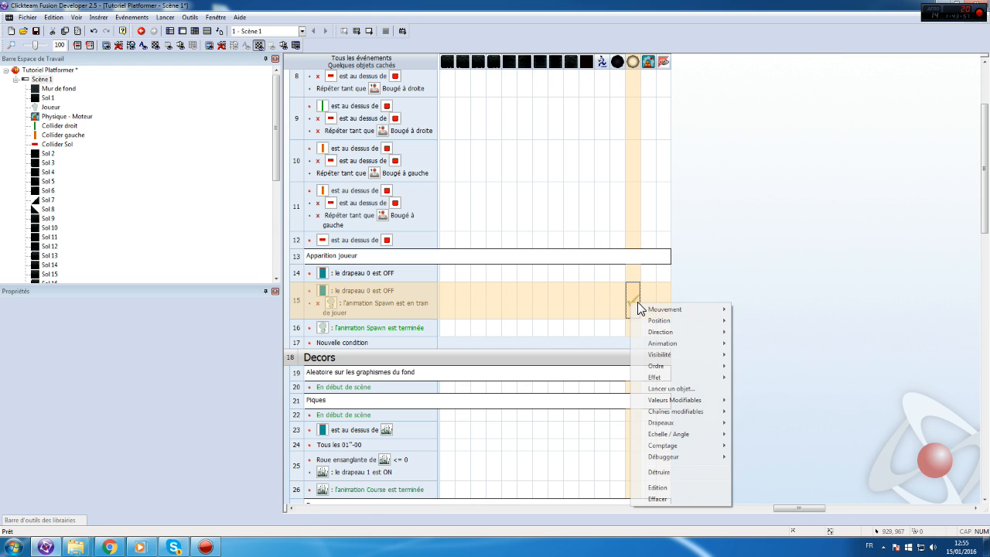
mouse_move(719, 365)
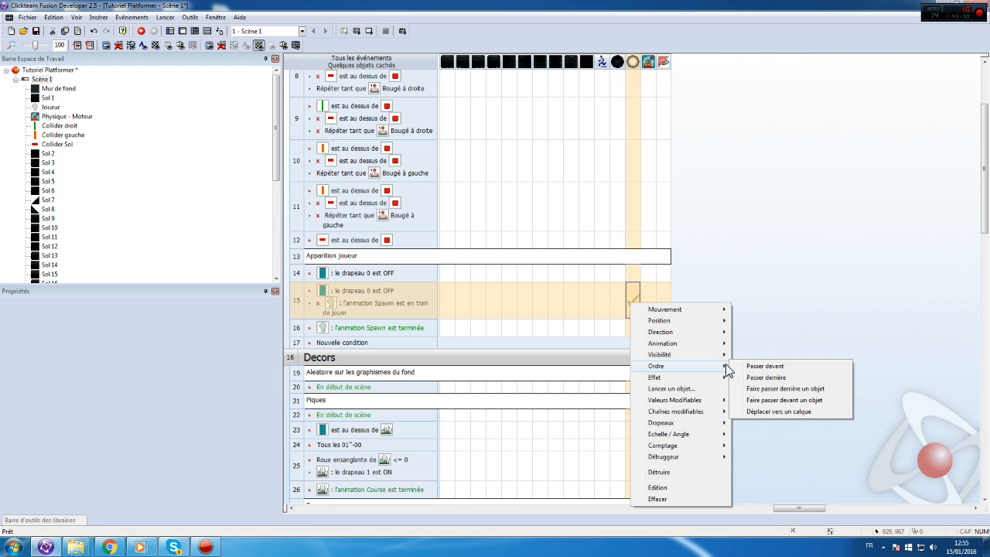
left_click(799, 387)
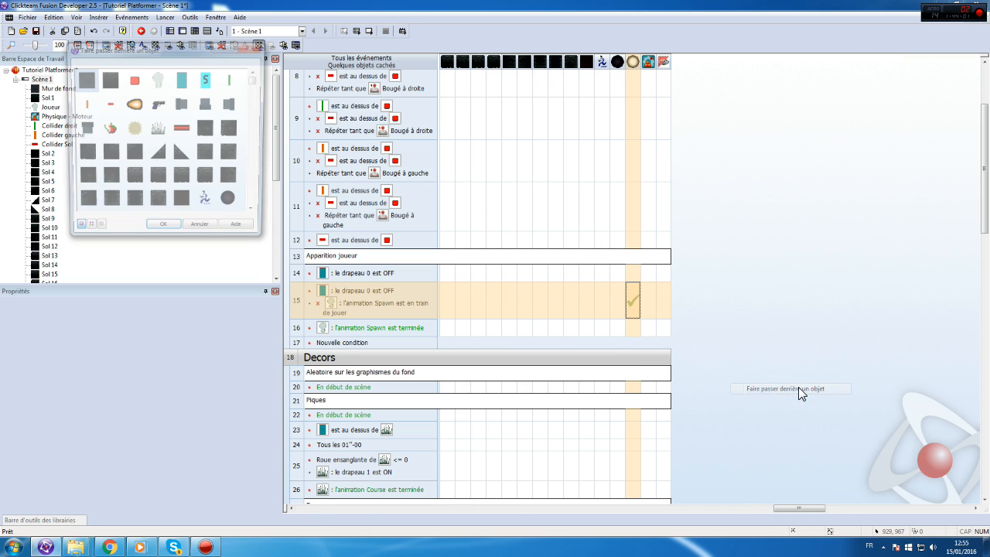
double_click(157, 80)
- Run the current scene to check Light Spawn's layering against the player, and close the test window
left_click(174, 21)
left_click(188, 46)
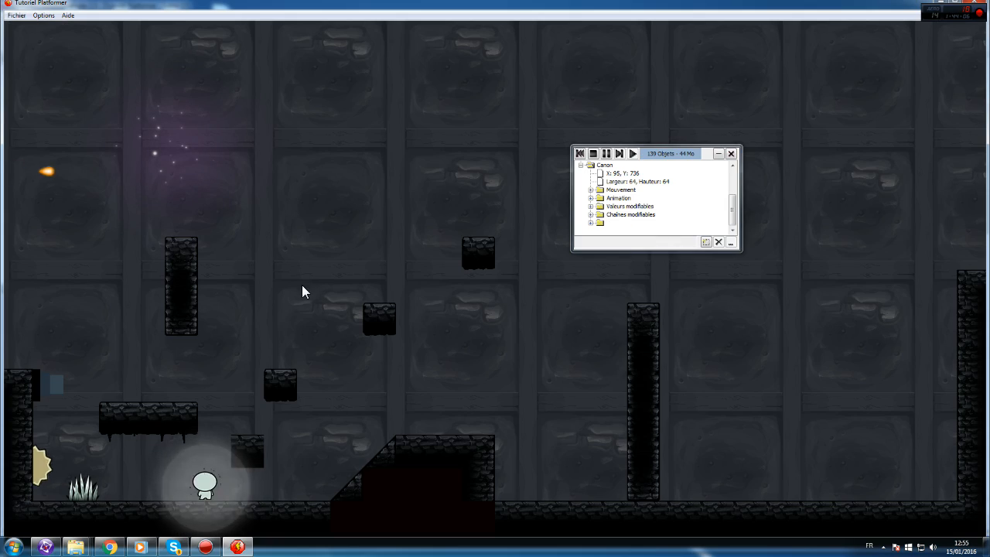
left_click(982, 4)
- In the XScale < 1 event, change Light Spawn's scale expression to XScale("Light Spawn") + 0.02
scroll(483, 371, "down", 10)
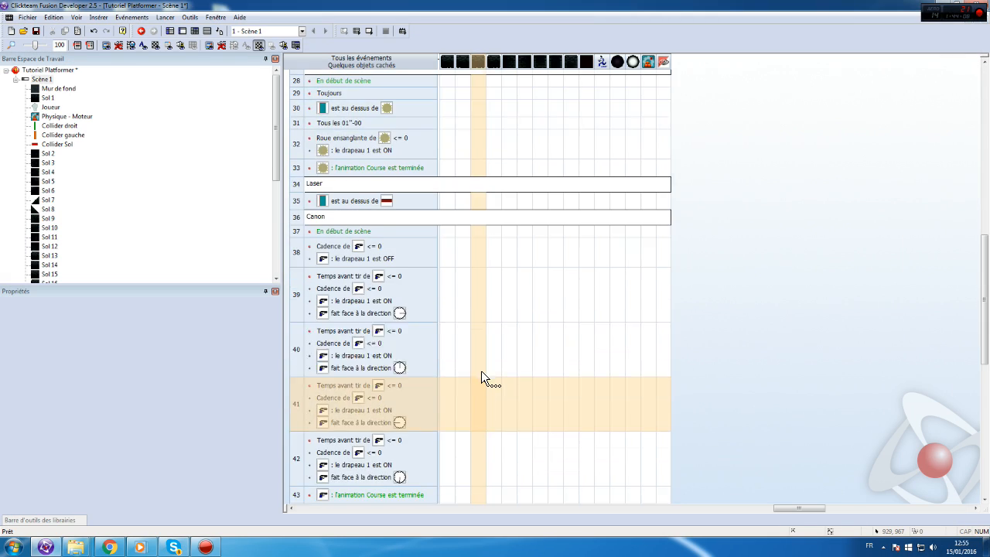
scroll(487, 387, "up", 3)
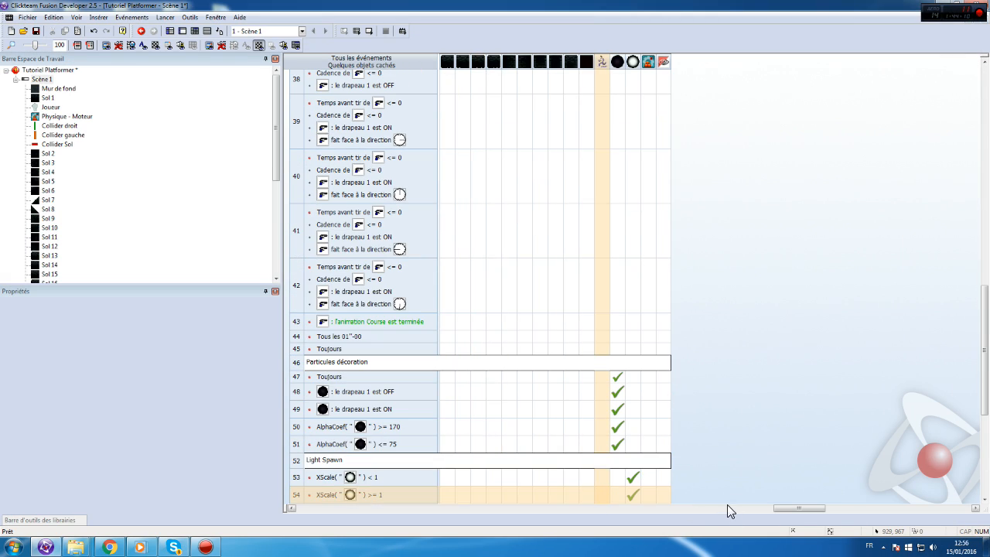
left_click_drag(784, 508, 662, 507)
scroll(566, 388, "down", 3)
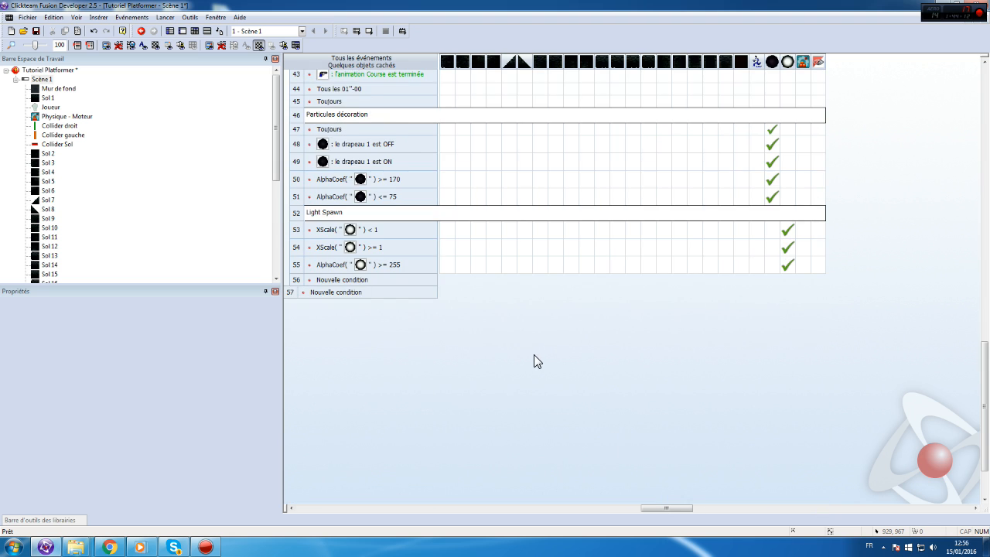
scroll(534, 357, "up", 1)
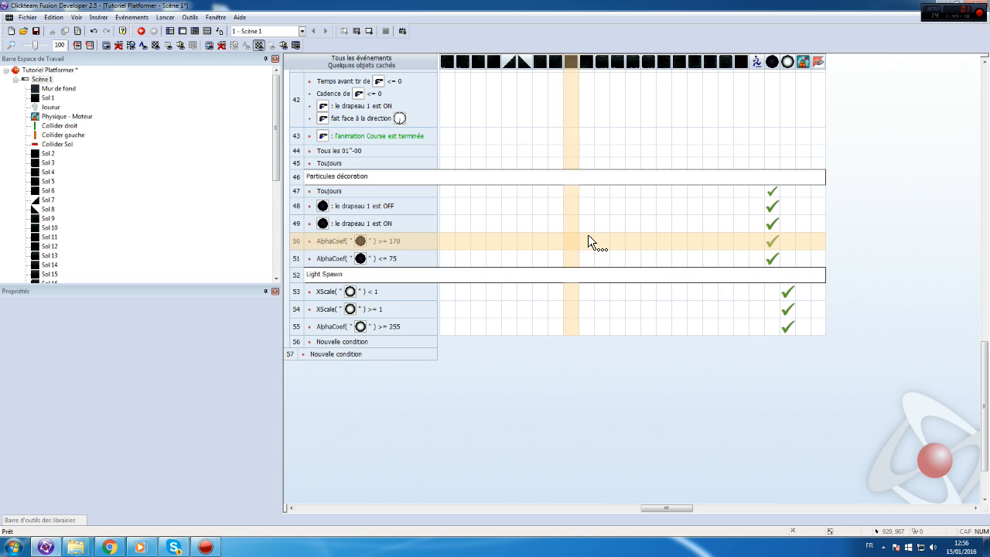
right_click(786, 288)
left_click(812, 474)
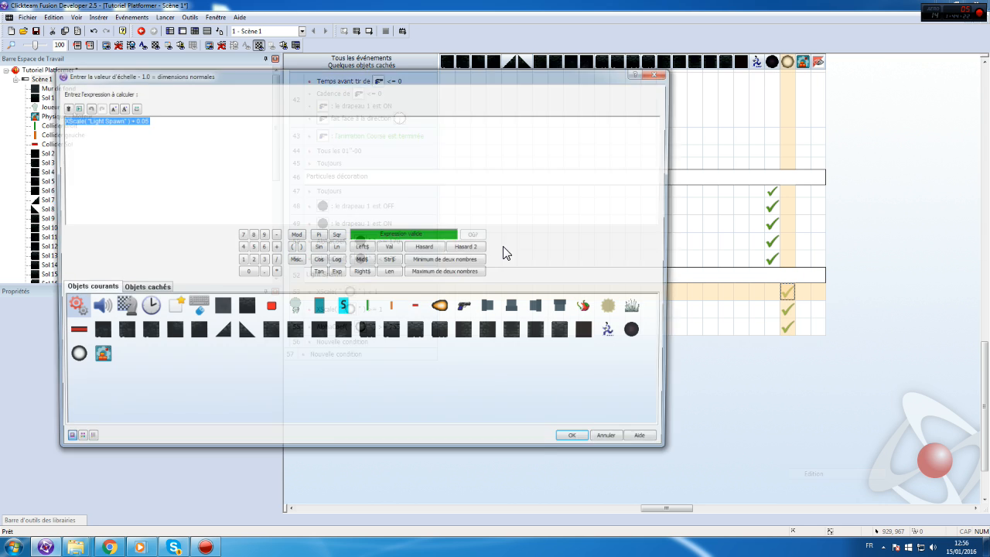
left_click(181, 149)
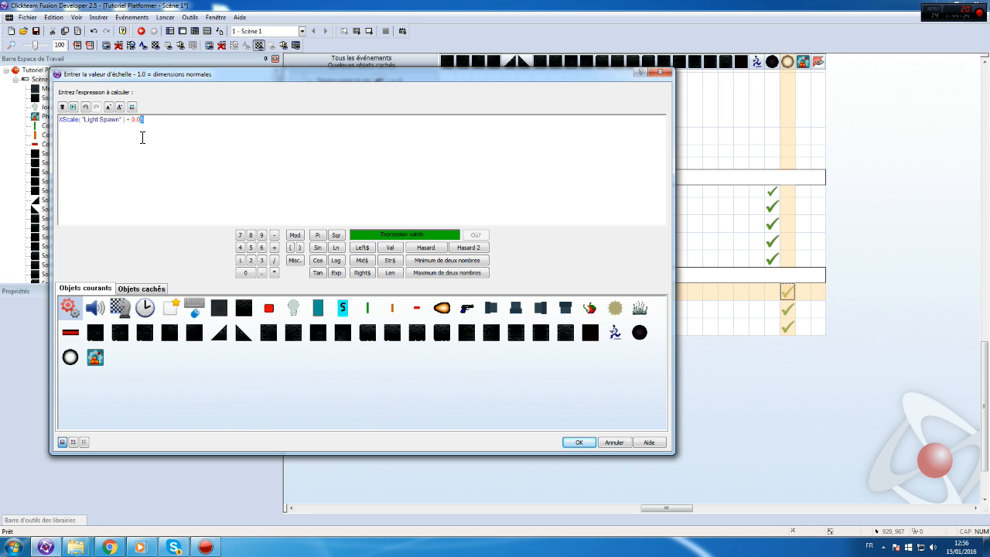
key("Return")
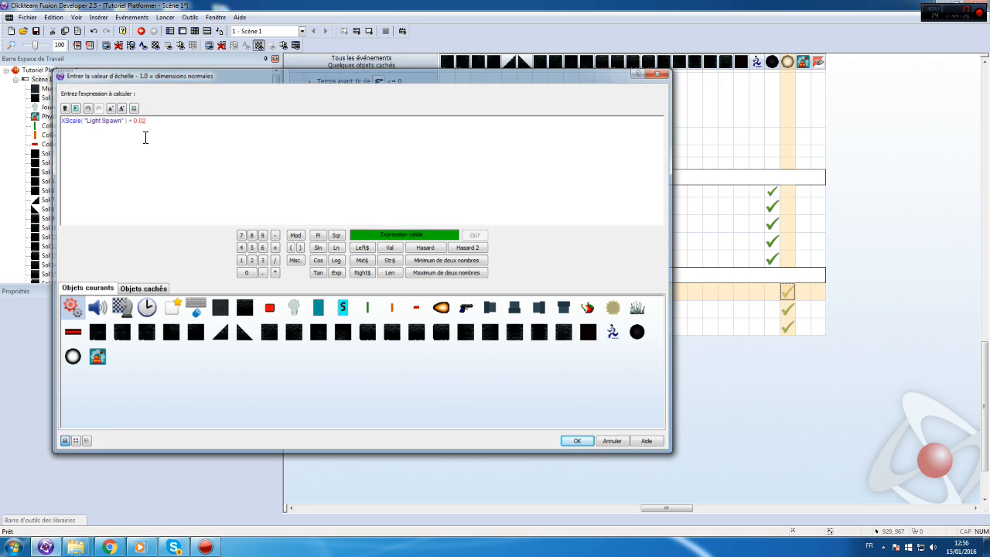
key("Return")
- Run the current scene, move and jump with the player to check the slower Light Spawn growth, and close the test window
left_click(165, 17)
left_click(191, 50)
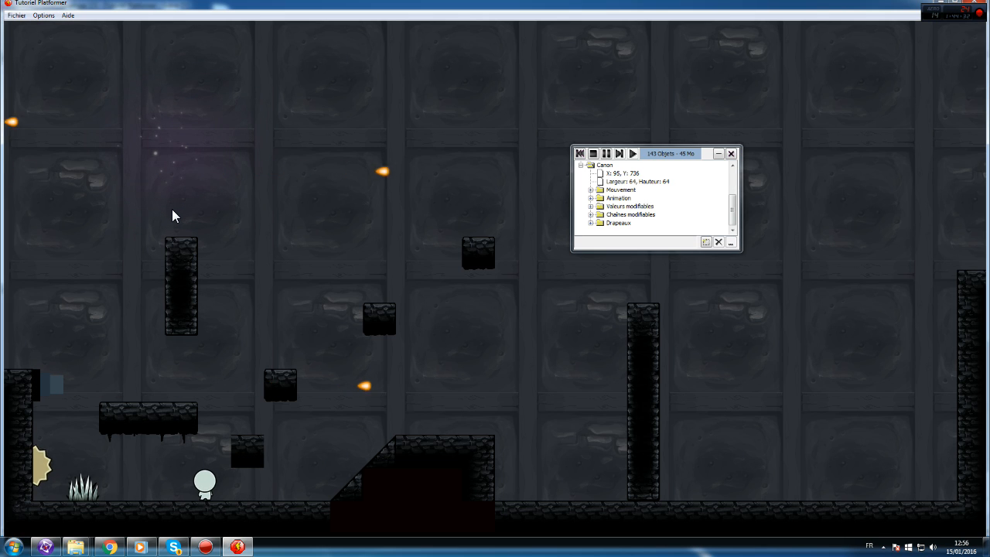
key("Left")
key("space")
key("Right")
key("space")
key("Left")
key("space")
key("Right")
left_click(976, 3)
- In the "le drapeau 0 est ON" event under "Gestion joueur", add an order action bringing Joueur to the front
scroll(421, 273, "up", 4)
scroll(421, 272, "up", 2)
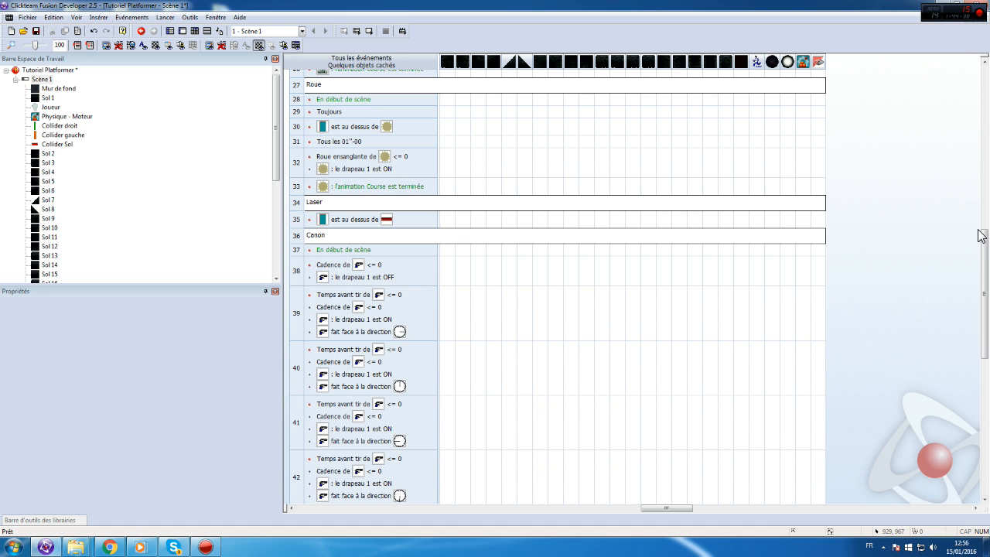
left_click_drag(980, 258, 980, 90)
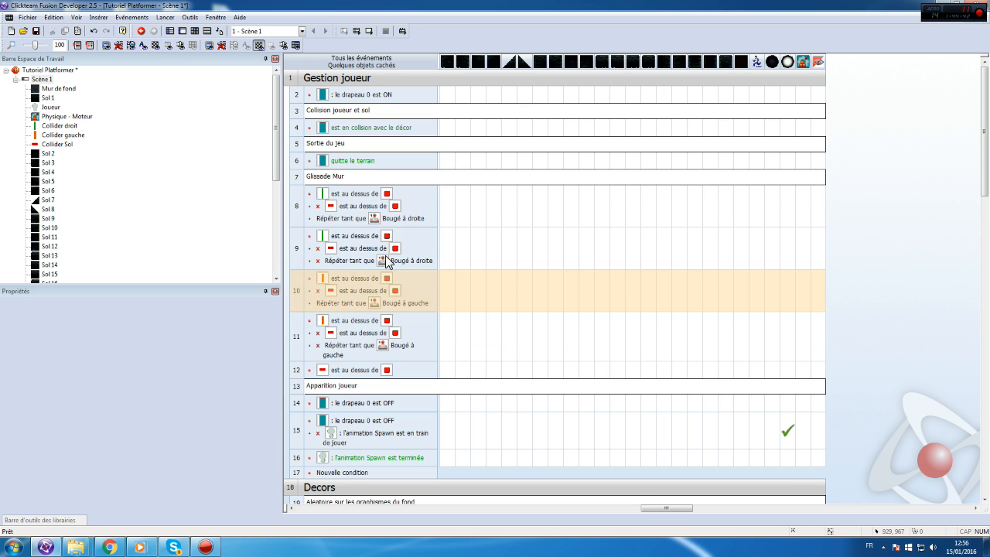
left_click_drag(596, 501, 540, 352)
left_click_drag(665, 508, 309, 503)
scroll(622, 223, "up", 3)
left_click(585, 90)
mouse_move(686, 159)
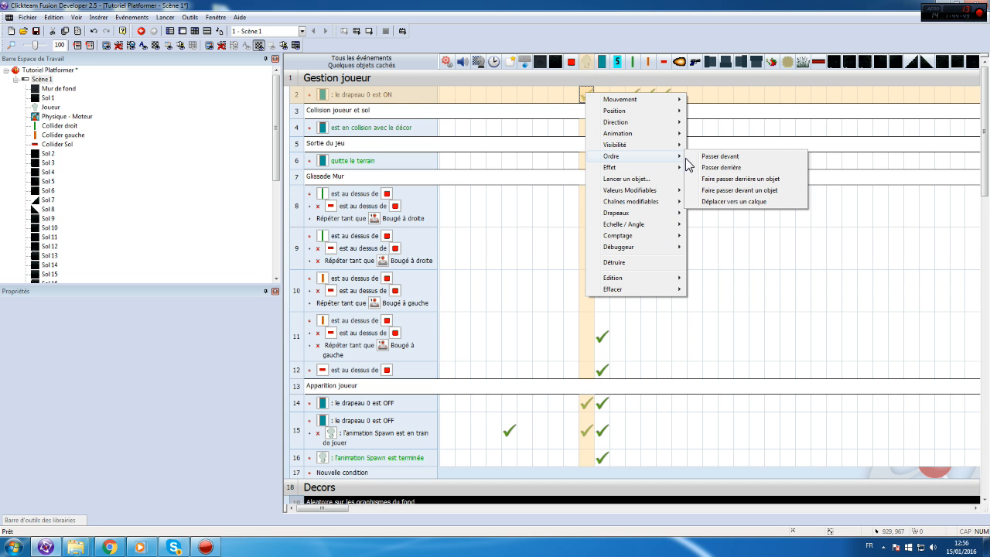
left_click(735, 157)
- Run the current scene, move and jump with the player across the ground and the slope to check its behaviour, and close the test window
left_click(165, 17)
left_click(183, 54)
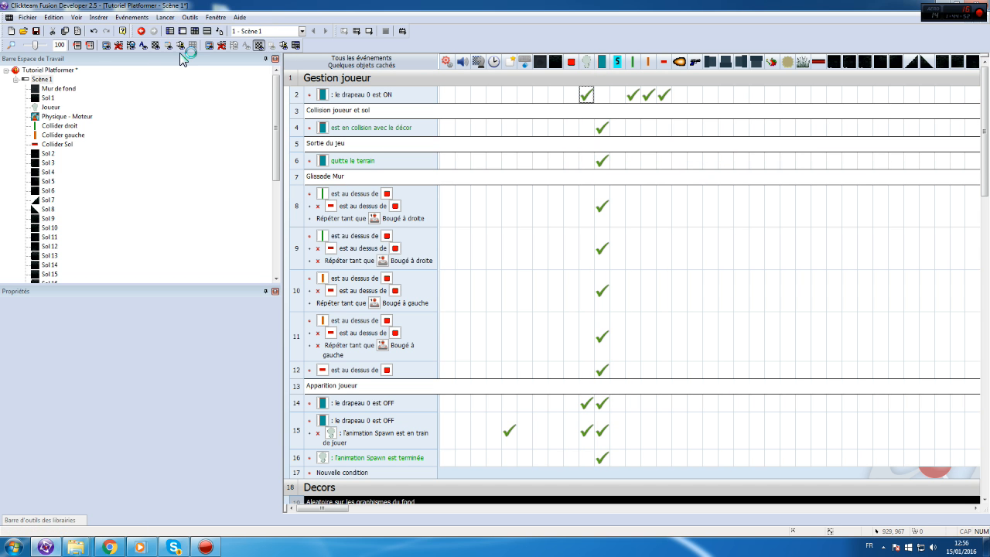
key("Left")
key("space")
key("space")
key("Right")
key("space")
key("Right")
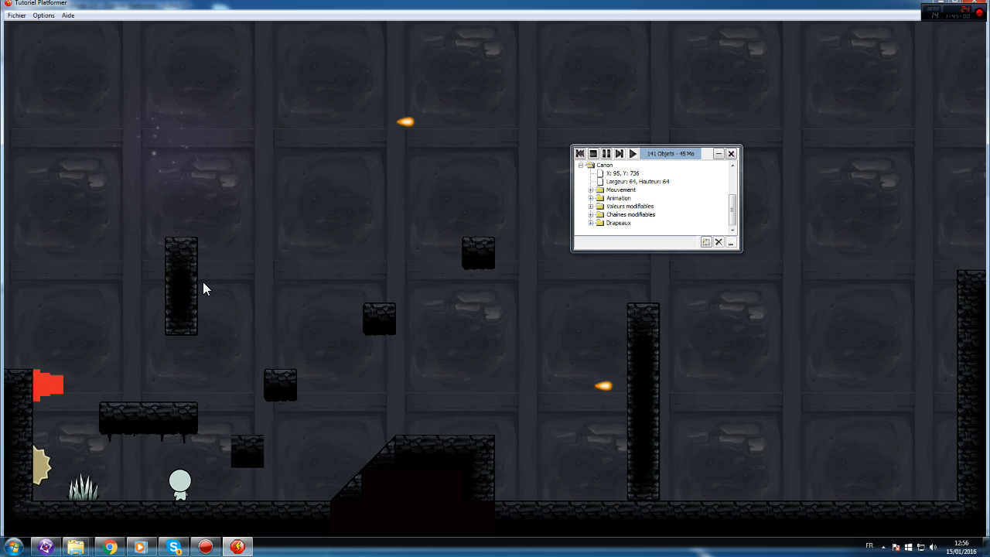
key("Right")
key("Left")
key("space")
key("Right")
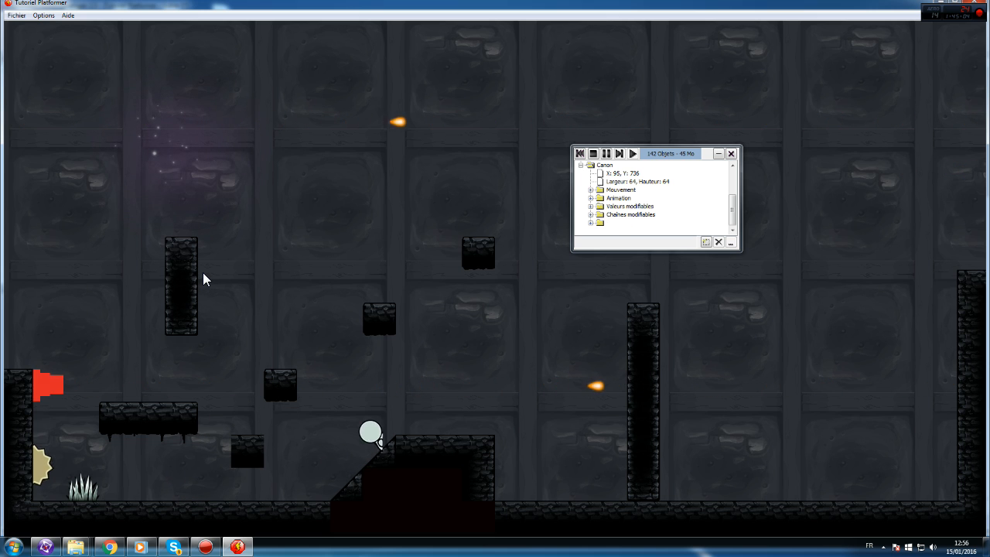
key("Left")
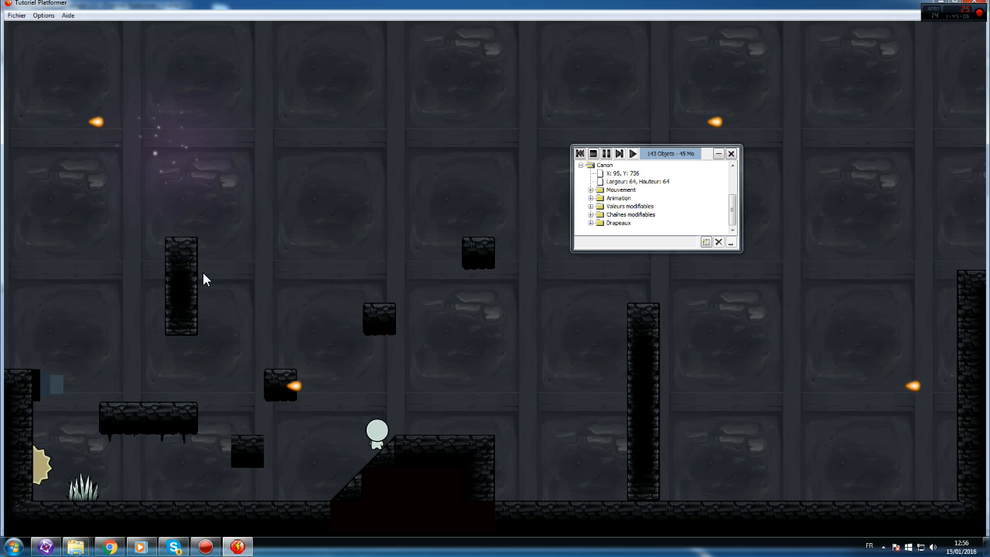
key("Right")
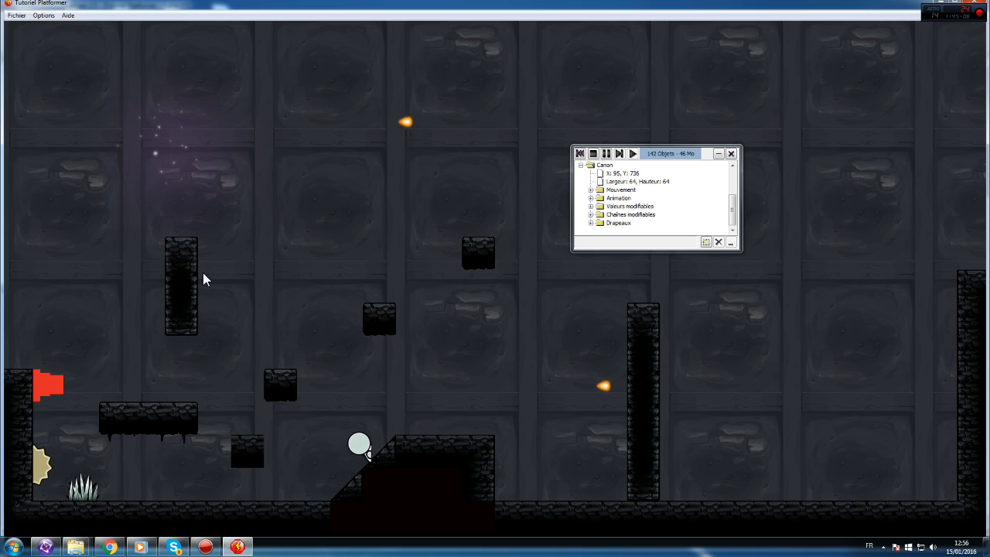
key("Left")
key("Right")
key("Left")
key("Right")
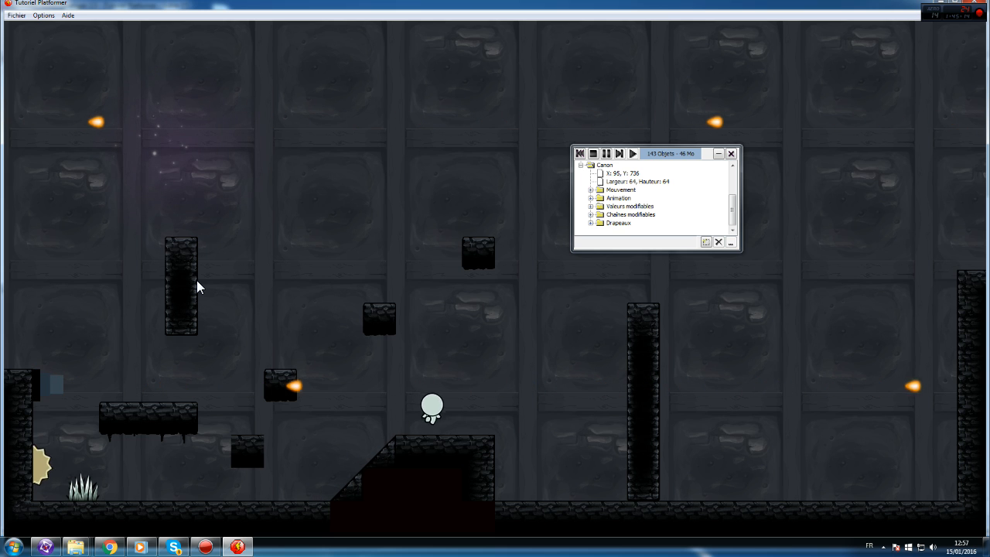
key("Left")
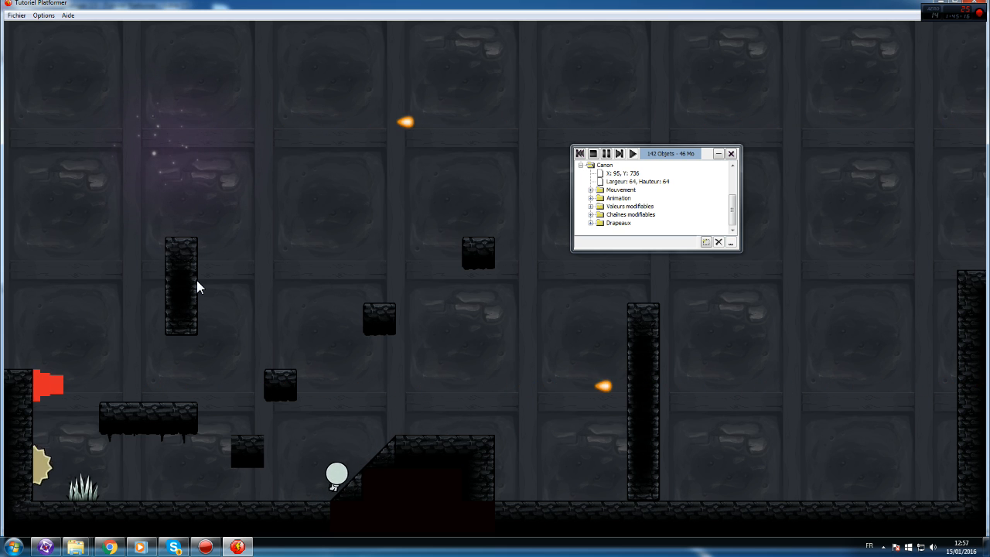
key("Right")
key("Up")
left_click(978, 2)
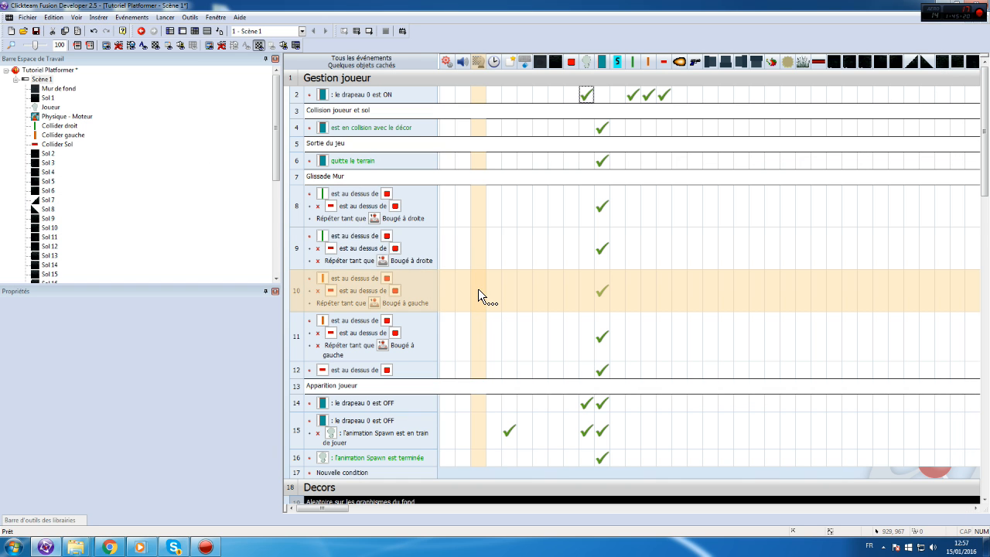
- Widen the Collider Sol image by drawing a rectangle in its sampled red (203, 0, 0) around the existing block and filling the gaps
left_click(478, 289)
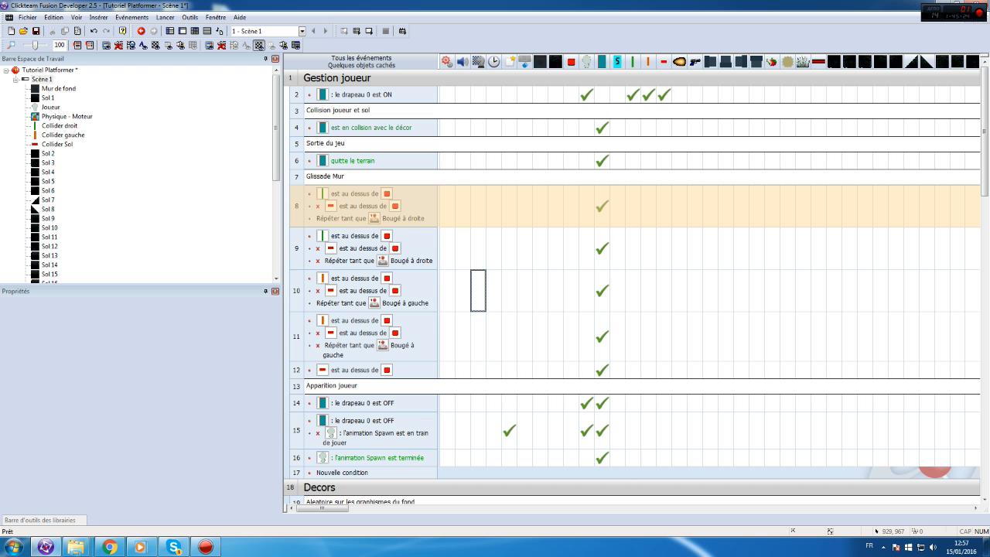
double_click(42, 80)
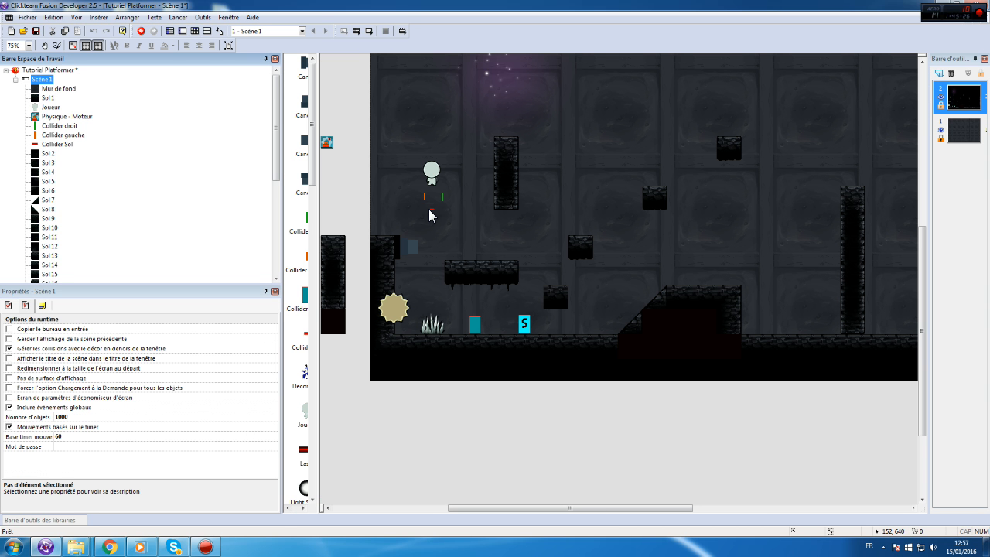
double_click(434, 214)
scroll(475, 205, "up", 2)
scroll(472, 211, "up", 1)
scroll(467, 217, "down", 1)
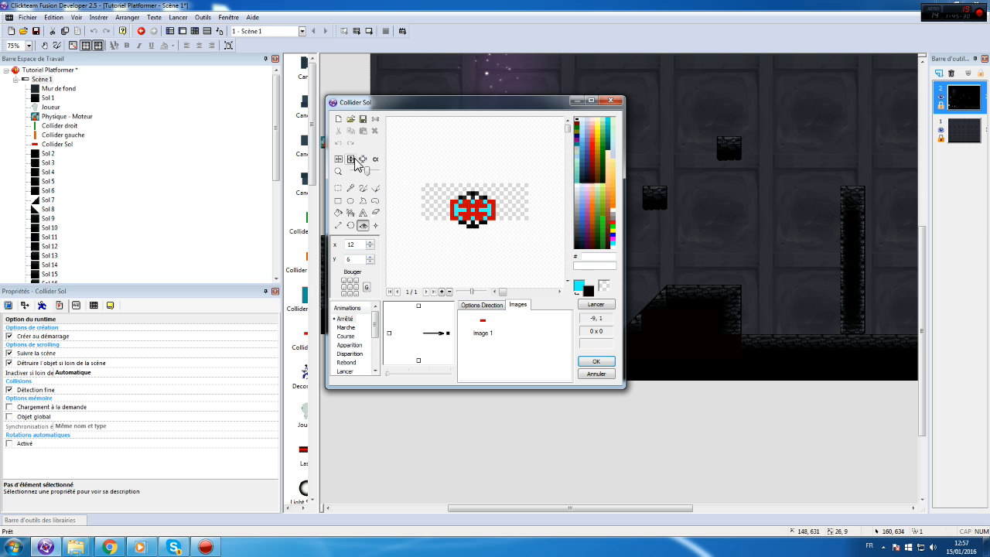
left_click(351, 188)
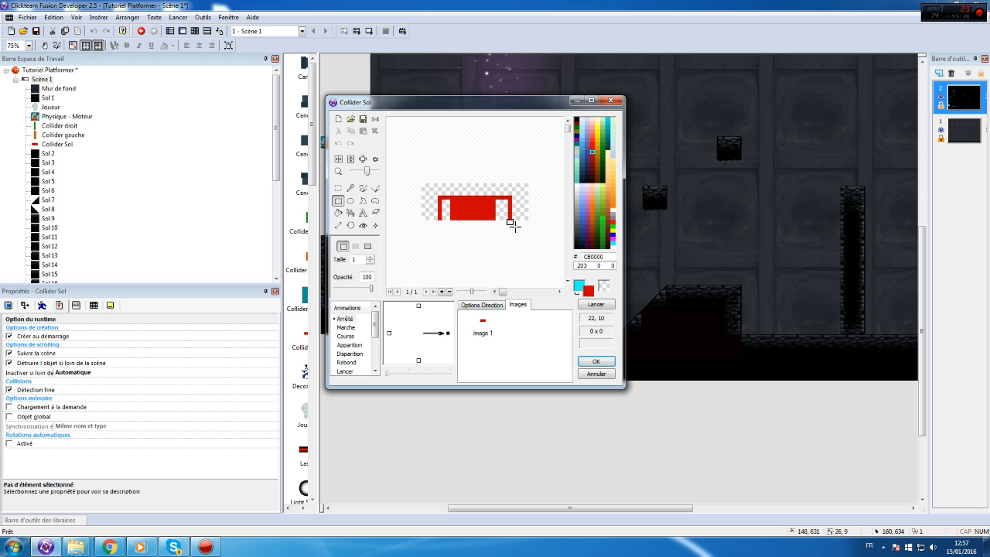
left_click(339, 212)
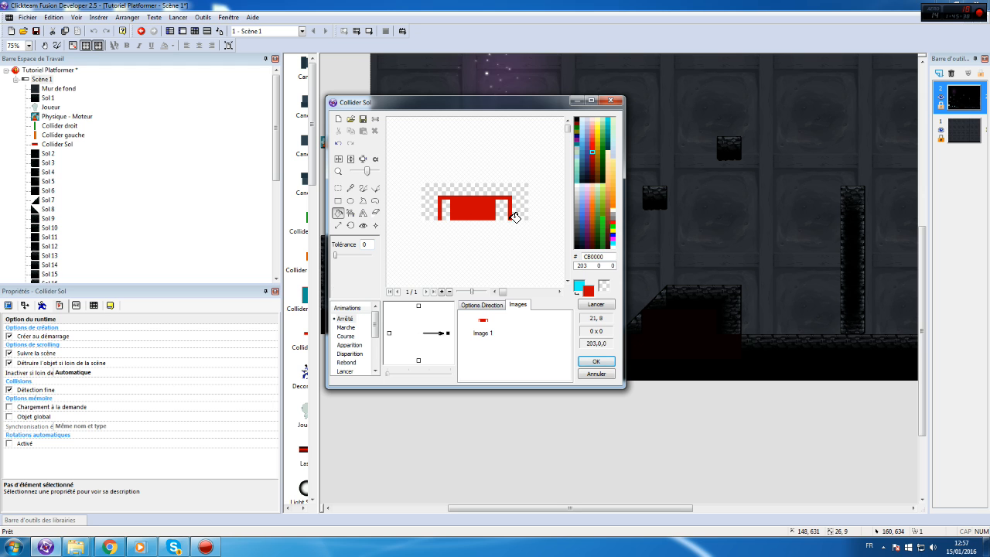
left_click(607, 364)
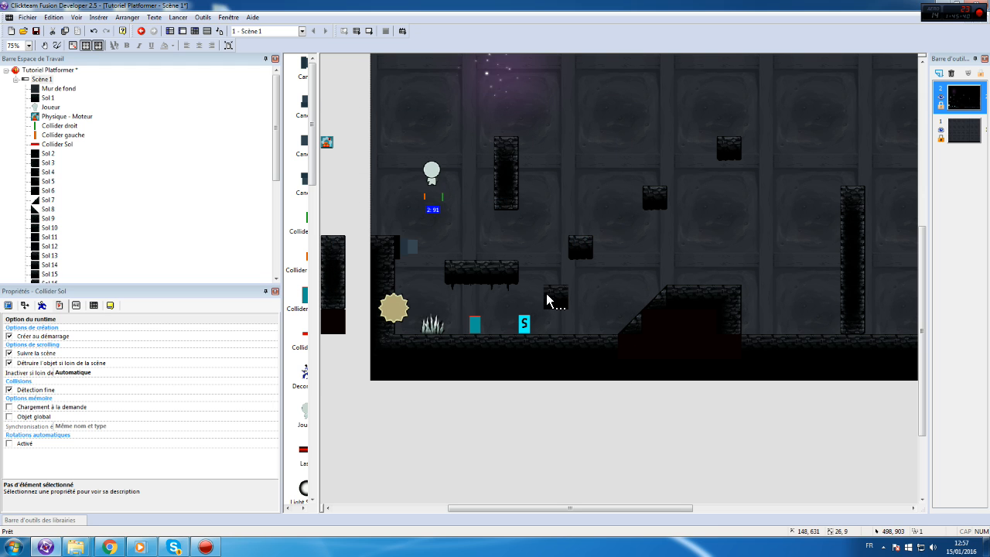
- Make Collider Sol visible at the start of the scene and run the current scene to check it
left_click(9, 306)
left_click(13, 331)
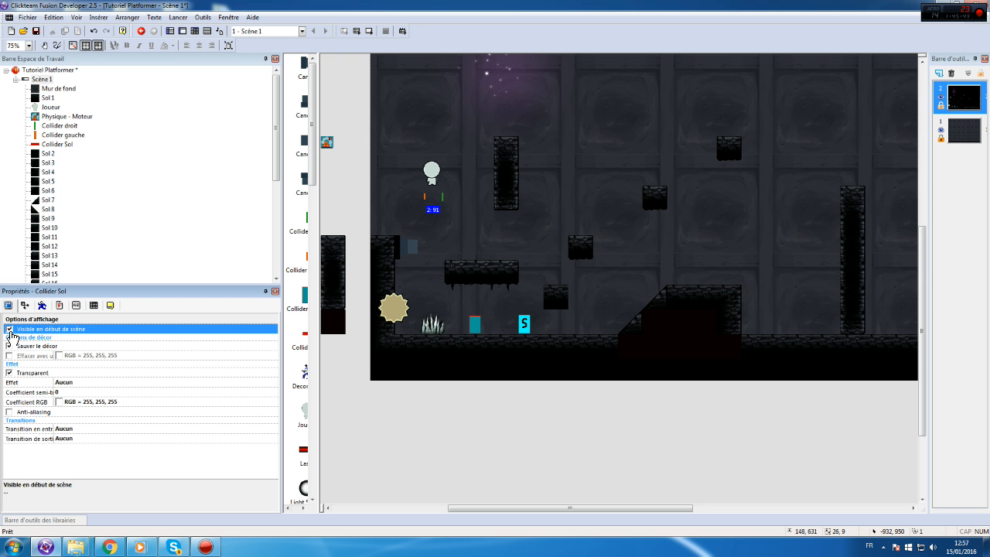
left_click(377, 403)
left_click(178, 17)
left_click(198, 52)
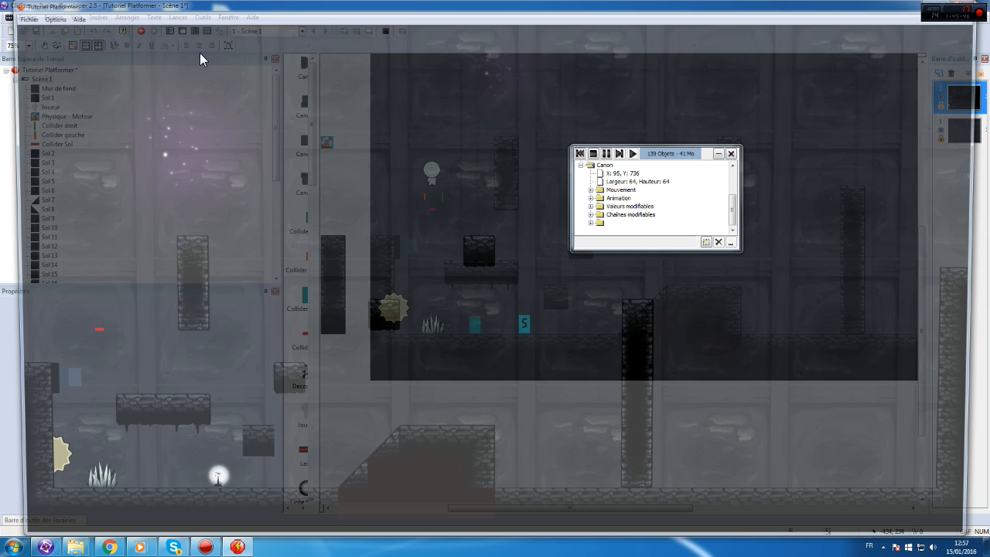
- Test the widened ground collider by walking the player over the slope and jumping against the tall pillar, and close the test window
key("Right")
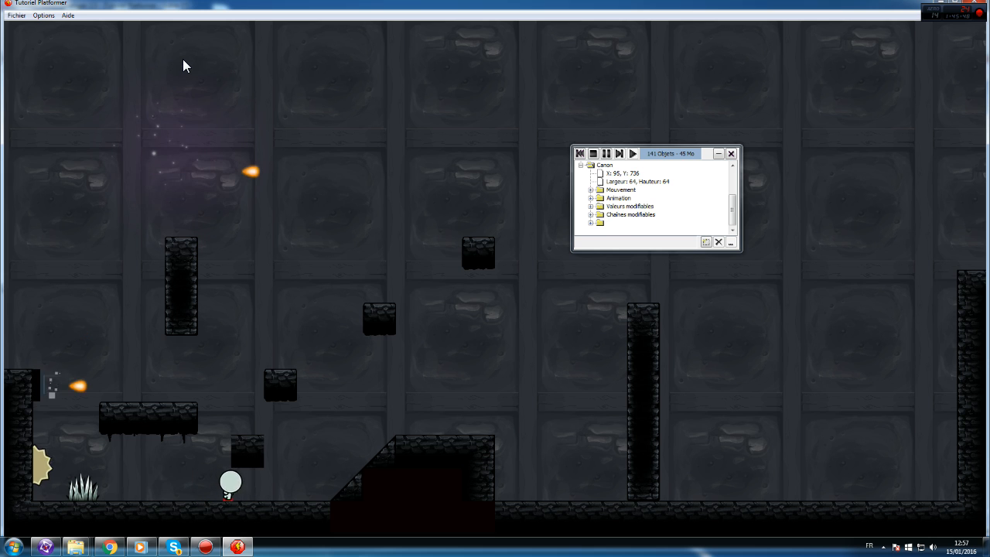
key("Right")
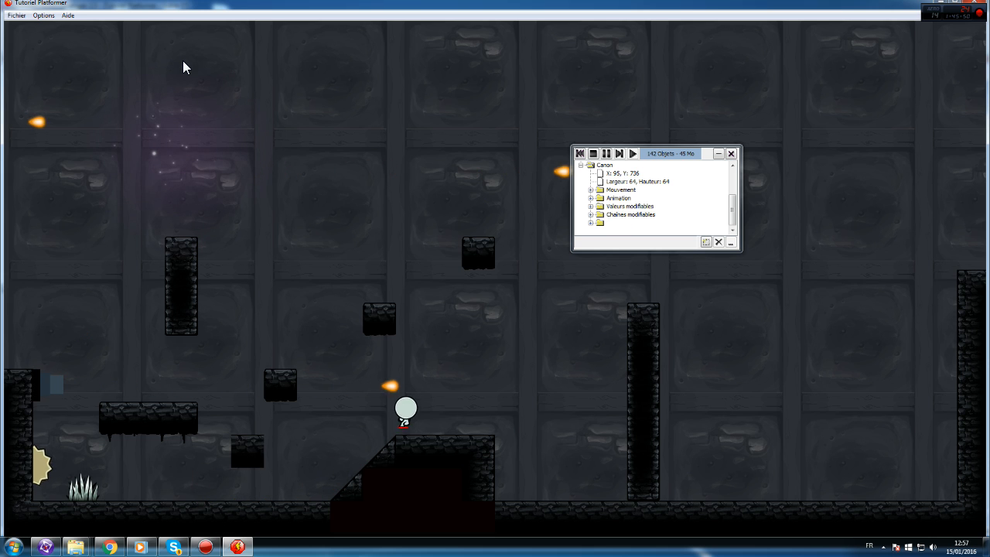
key("Left")
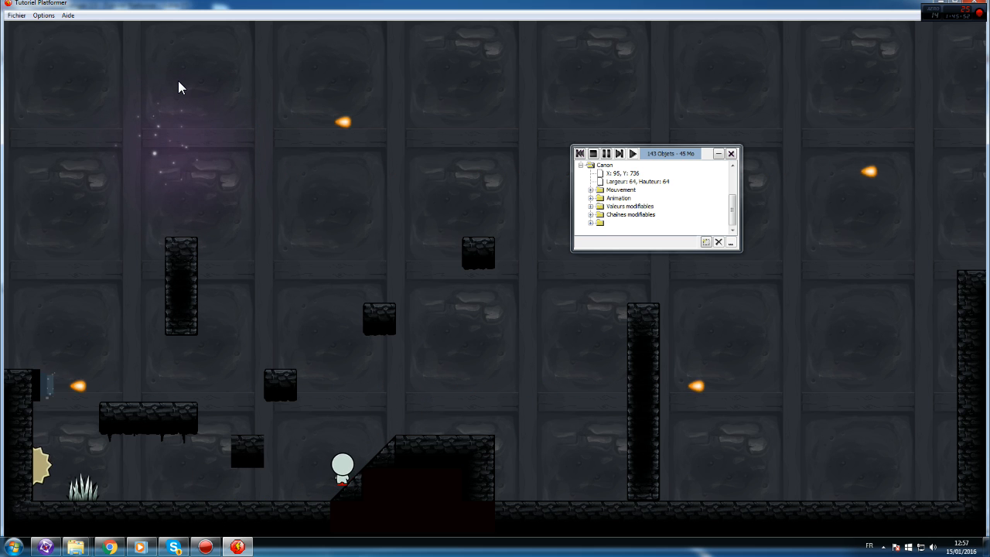
key("Right")
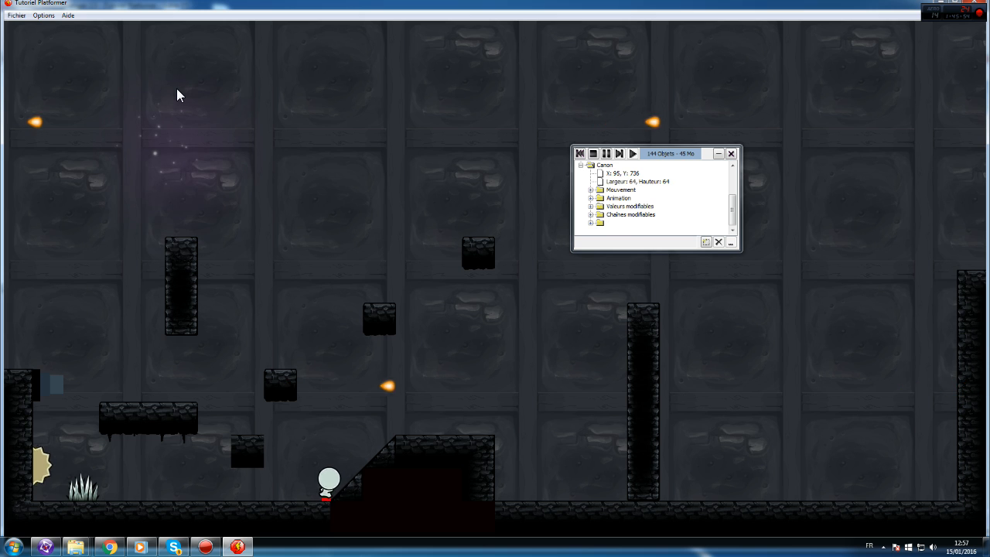
key("Right")
key("Up")
key("Left")
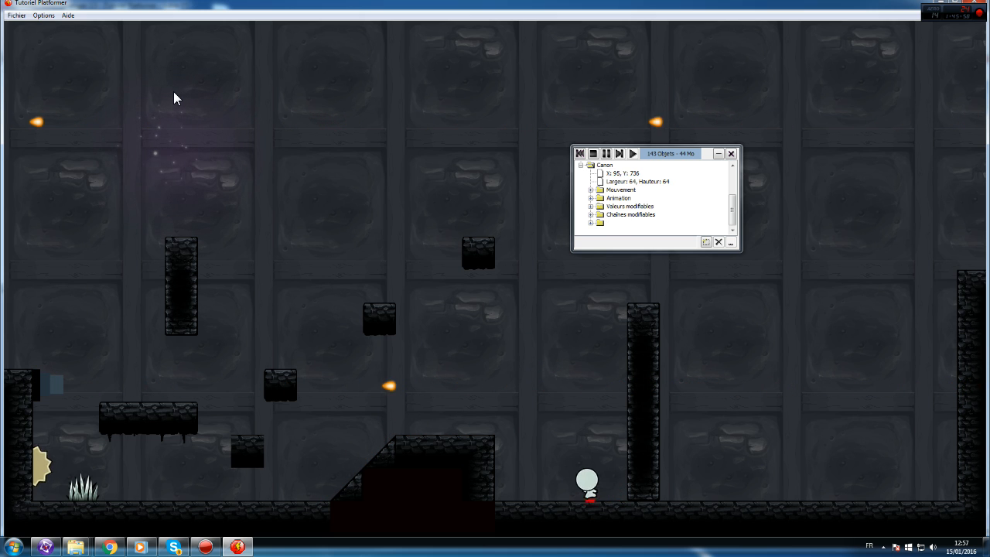
key("Up")
key("Right")
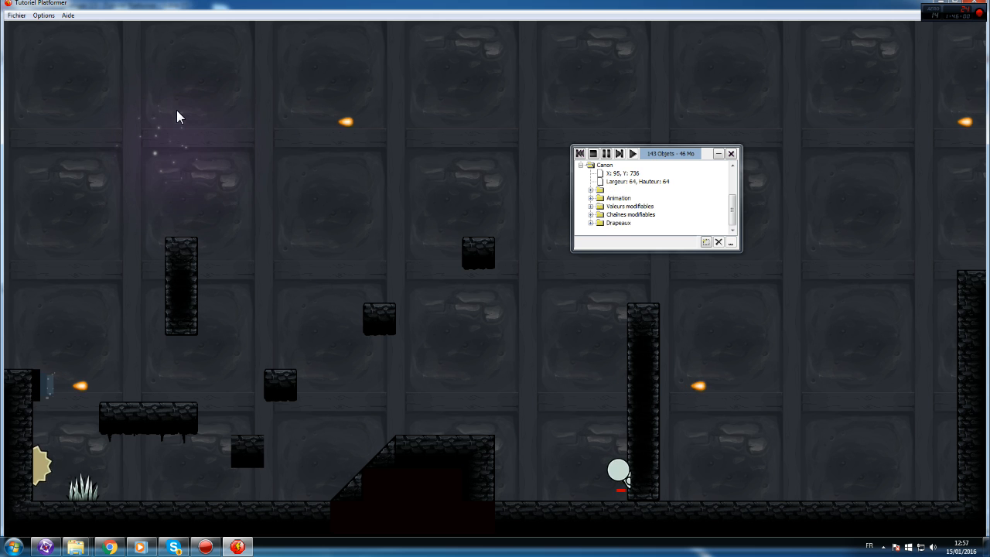
key("Up")
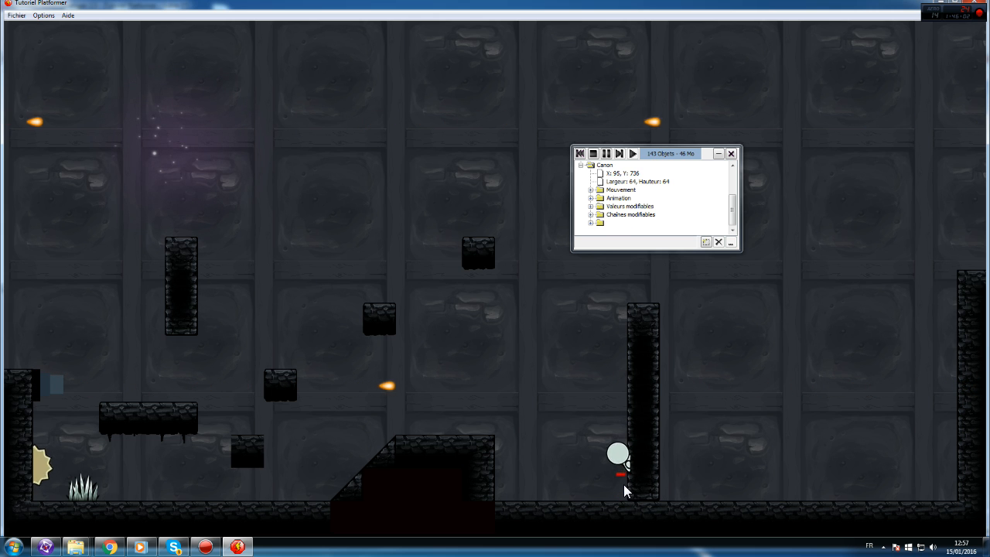
left_click(974, 2)
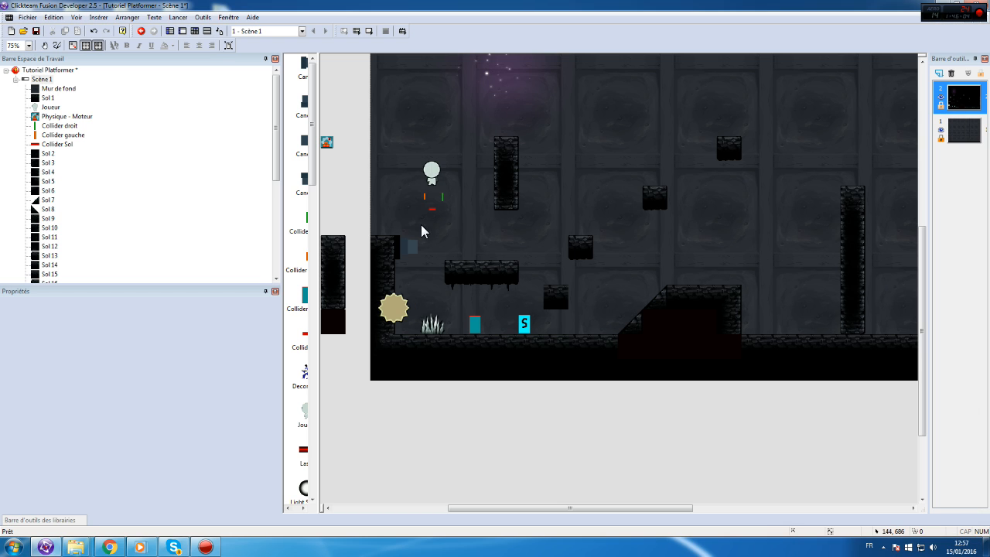
- Set the hot spot X of Joueur's Glissade animation image to 44
double_click(435, 172)
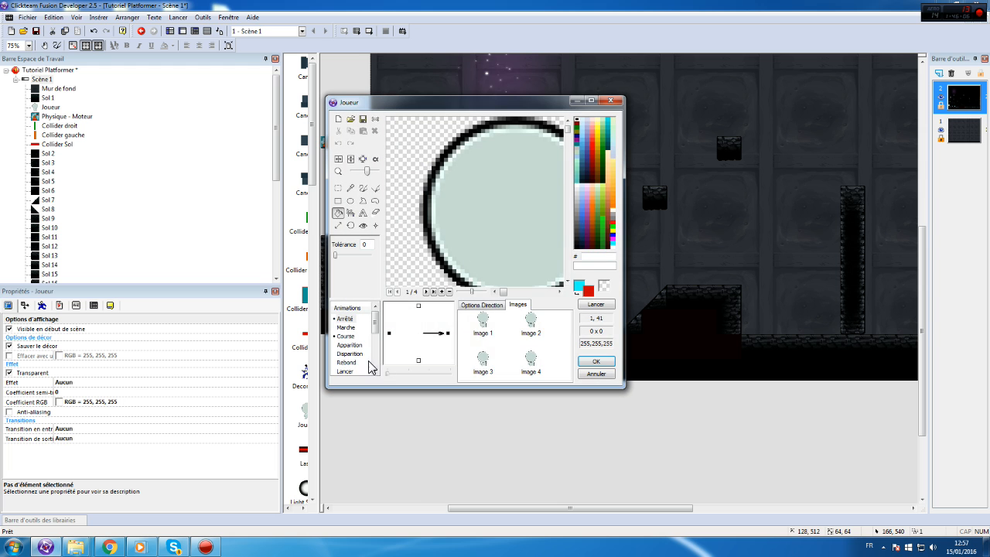
scroll(483, 247, "down", 5)
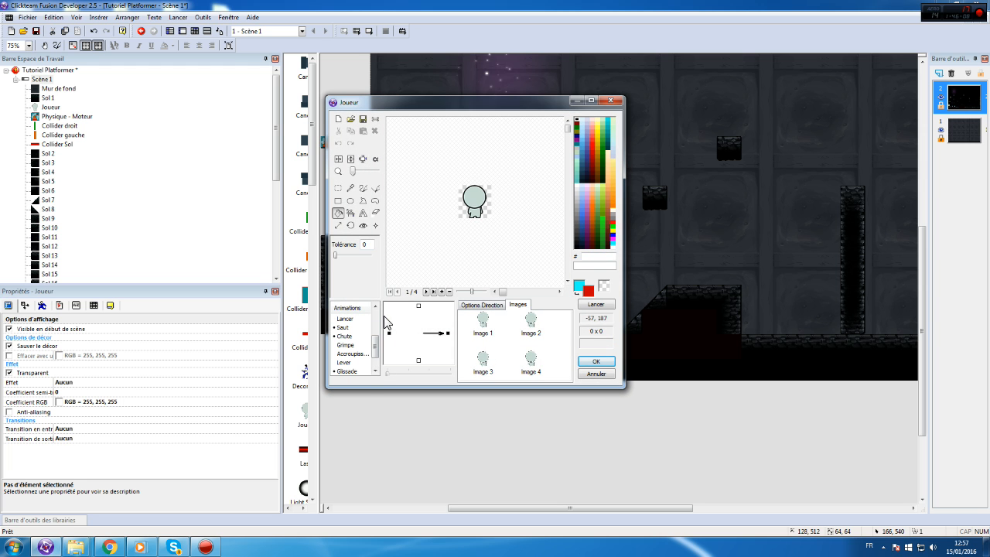
left_click(346, 354)
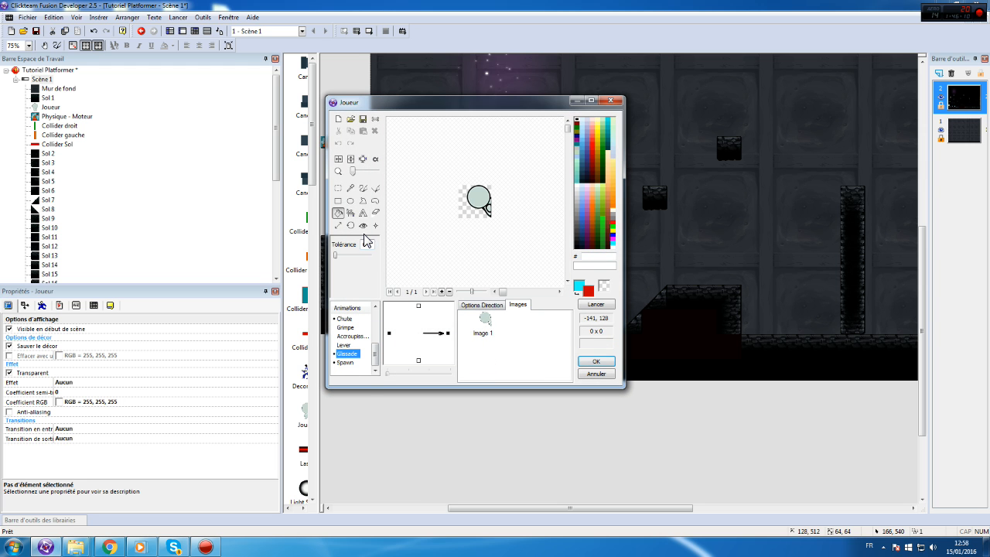
left_click(363, 225)
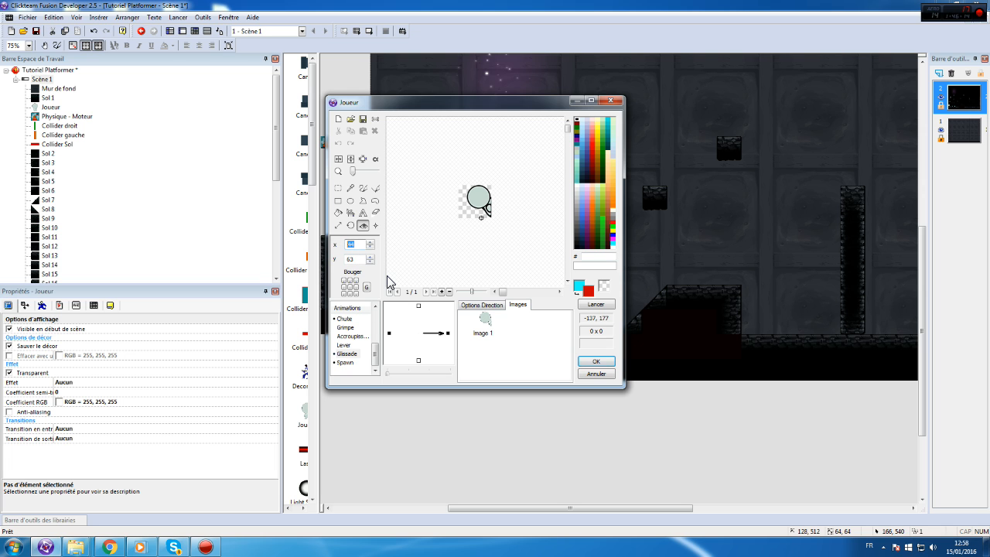
left_click(595, 365)
- Move the Spawn Point just in front of the tall pillar, and run the scene to check the slide there
left_click_drag(517, 329, 819, 325)
left_click(189, 21)
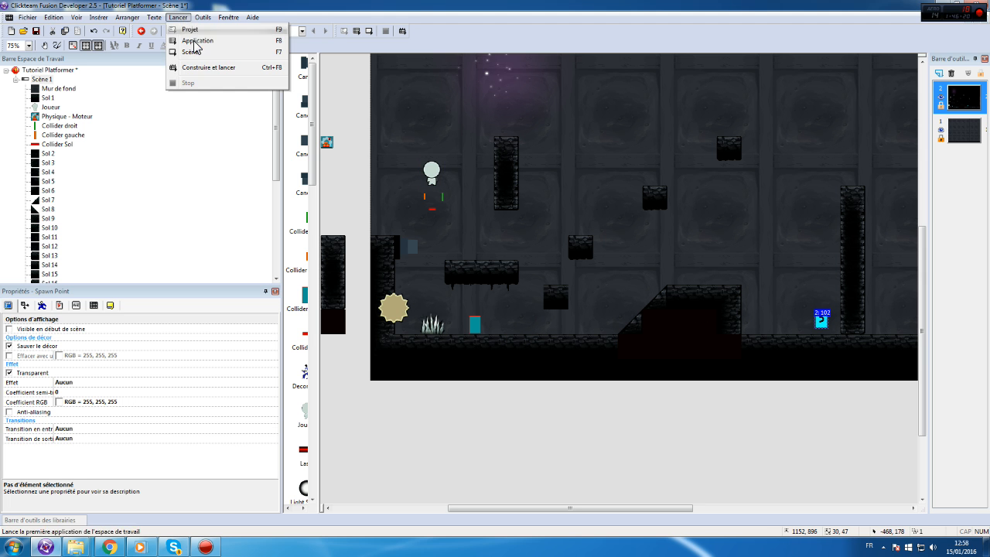
left_click(198, 47)
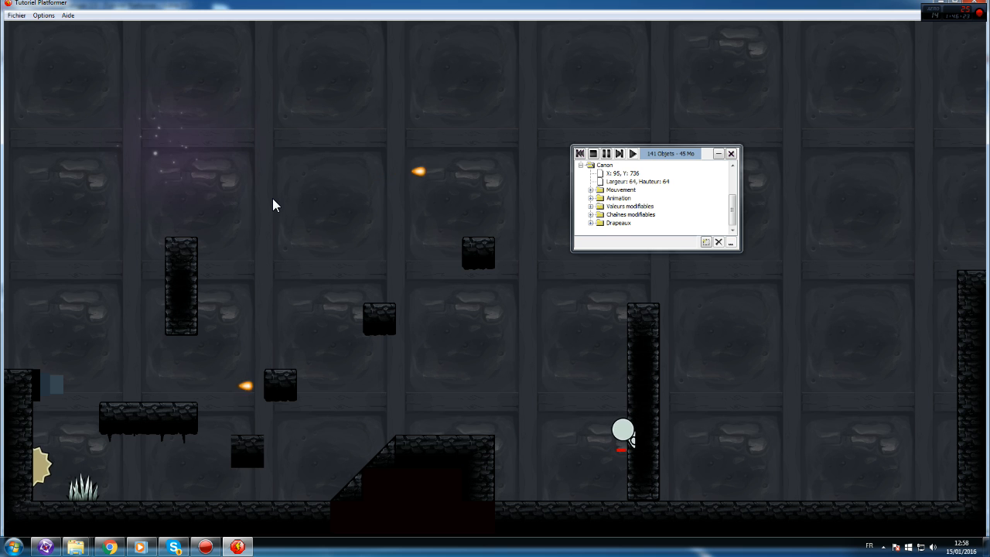
left_click(978, 3)
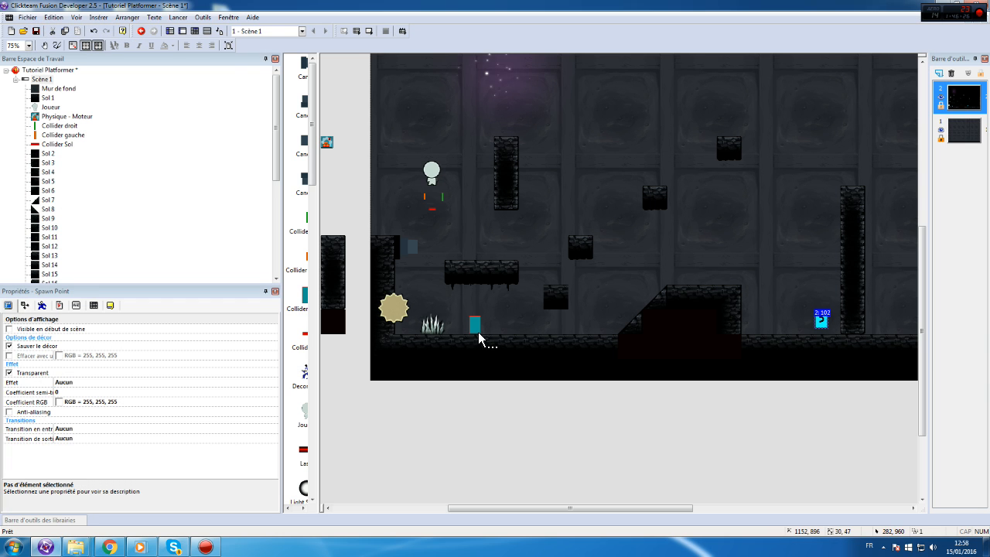
- Set the hot spot X of Joueur's Glissade animation image to 35
double_click(439, 175)
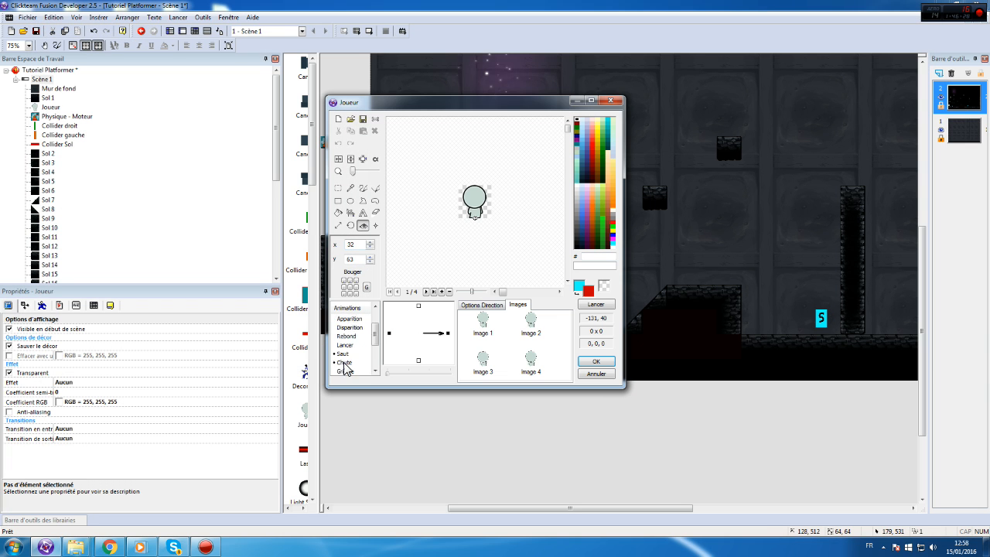
left_click(345, 354)
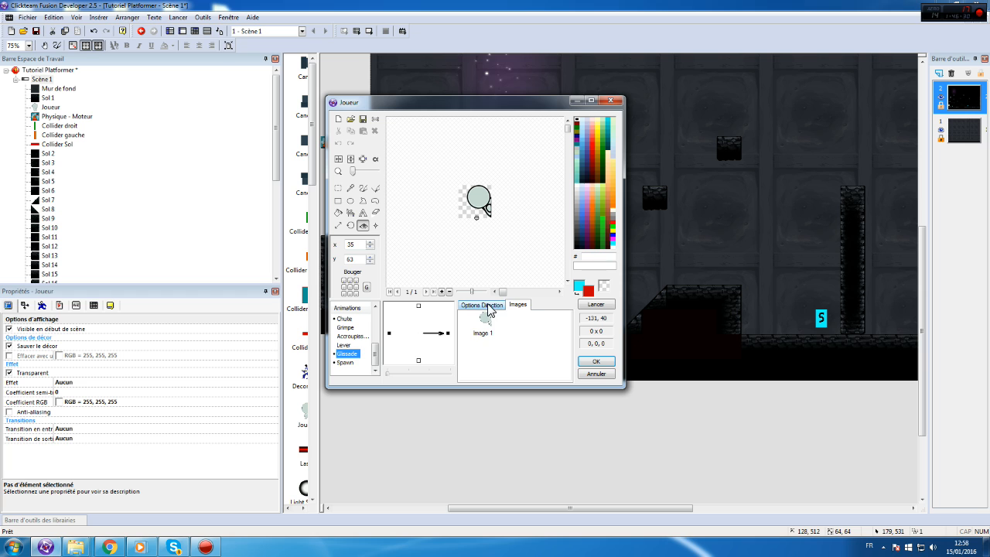
left_click(489, 306)
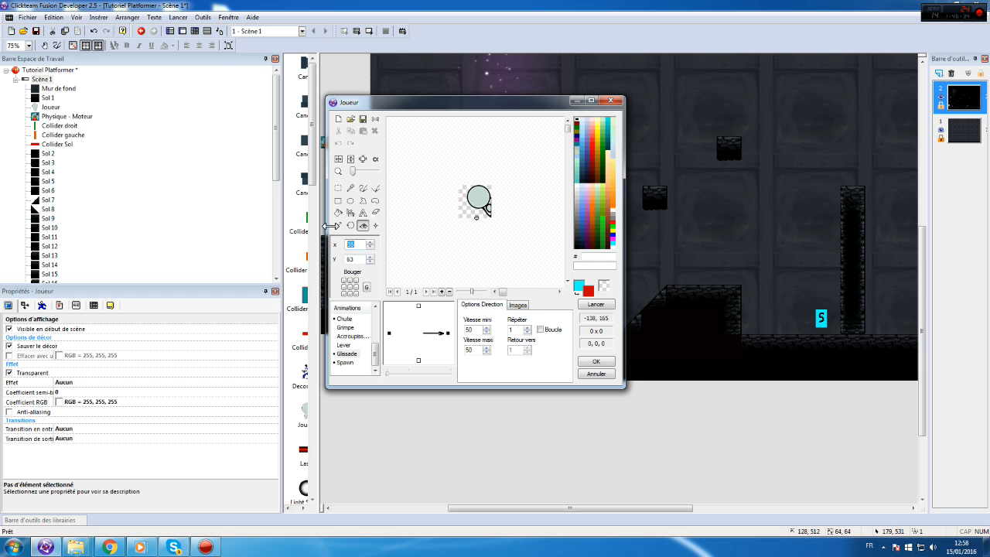
left_click(595, 364)
- Run the scene, jump the player against the tall pillar to check the slide offset, and close the test window
left_click(173, 17)
left_click(218, 42)
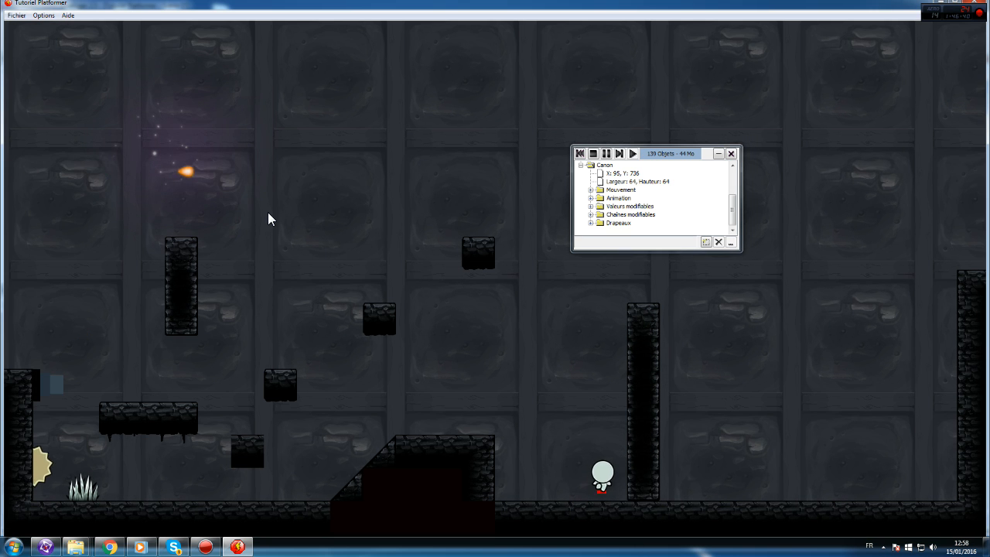
key("Left")
key("Up")
key("Right")
key("Left")
key("Up")
key("Right")
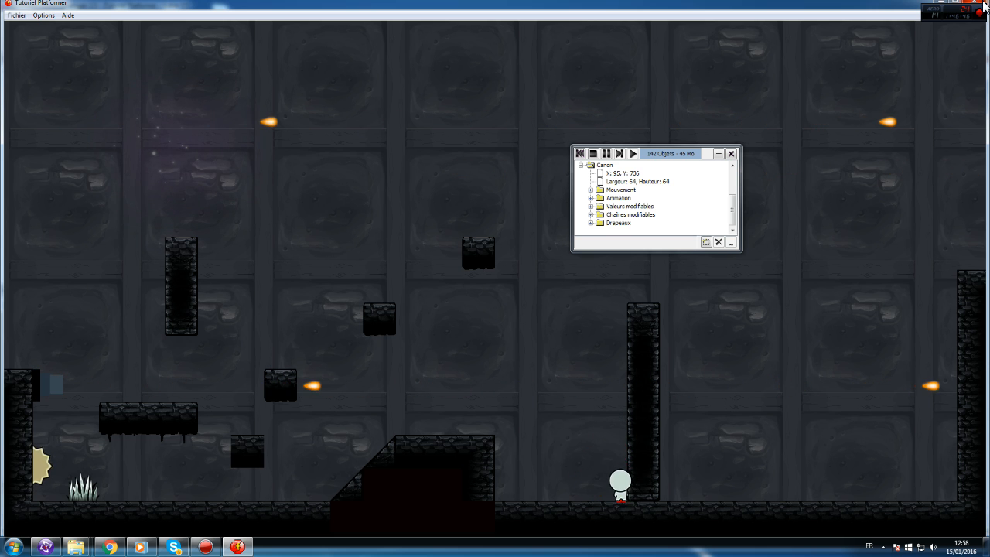
left_click(978, 2)
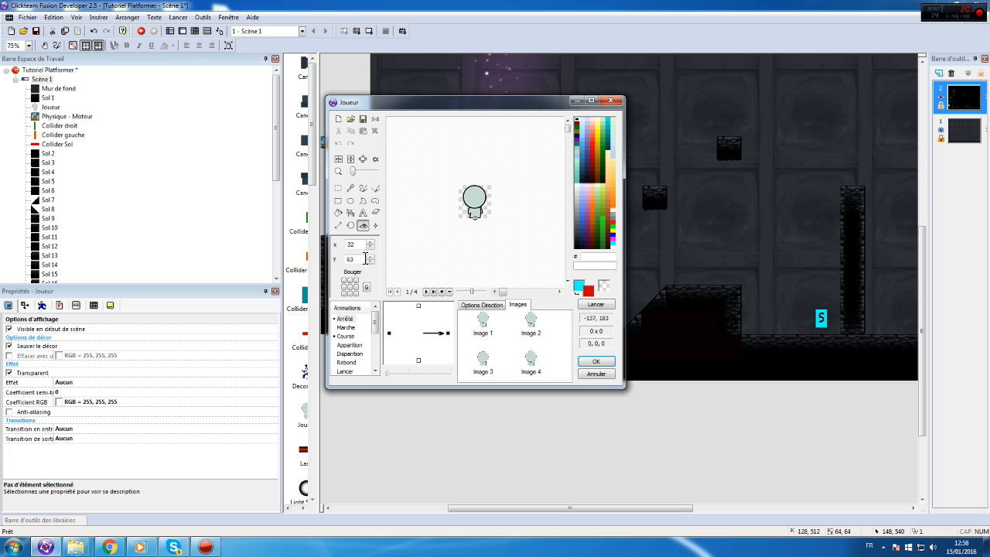
- Set the hot spot X of Joueur's Glissade animation to 51, and recreate its opposite direction with the left-facing image flipped upright
left_click(346, 353)
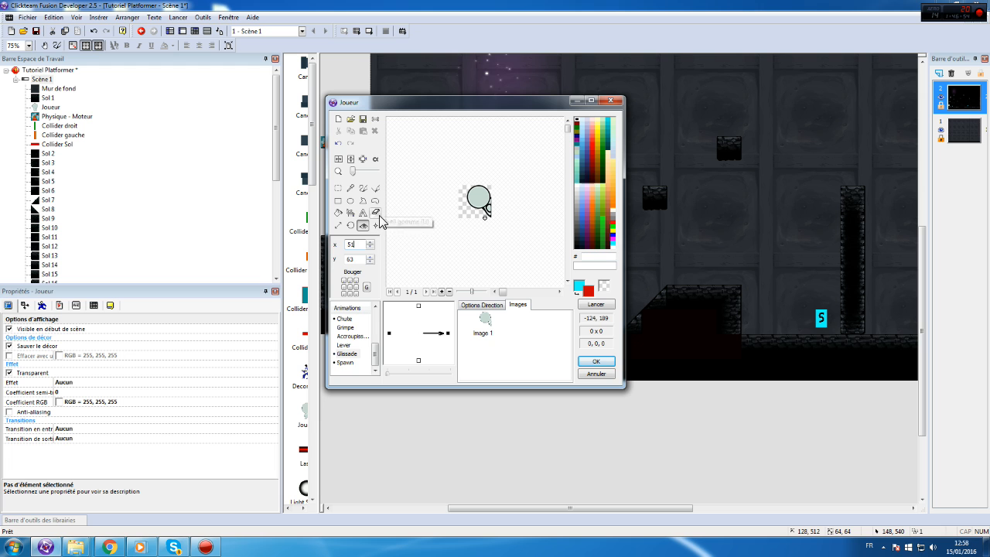
right_click(450, 333)
left_click(524, 399)
left_click(513, 267)
right_click(389, 335)
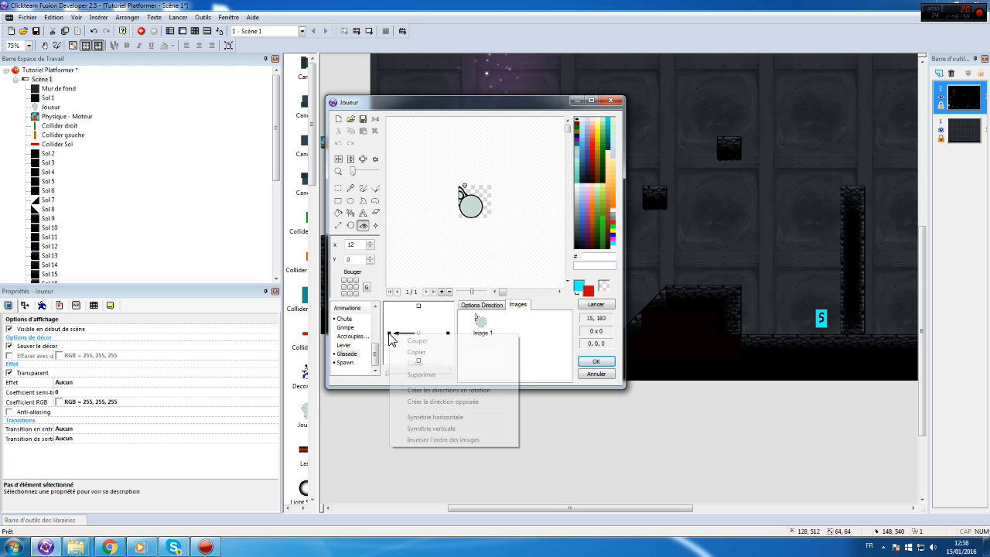
left_click(453, 410)
left_click(595, 360)
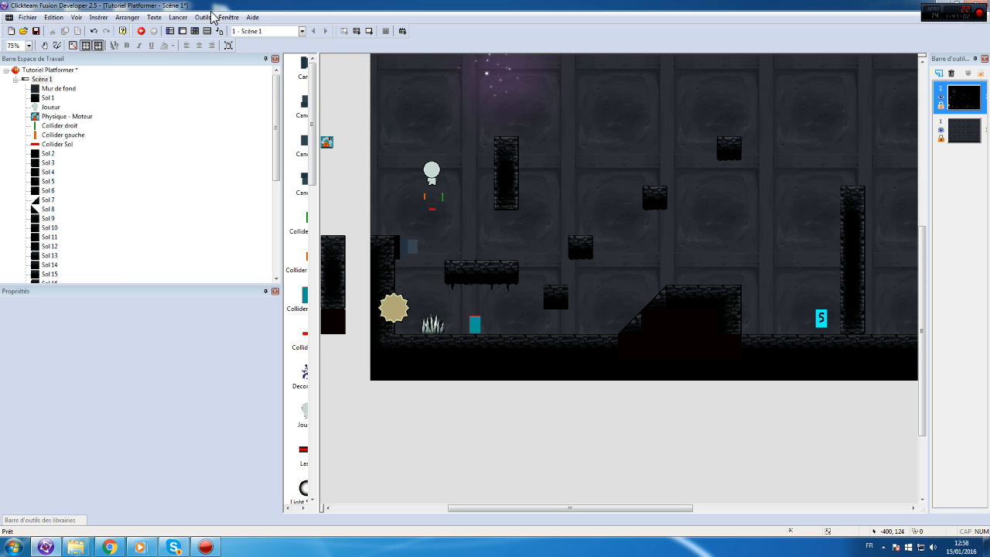
- Run the scene without the debugger, repeatedly jump the player against the pillar to check the new slide alignment, and close the test
left_click(178, 17)
left_click(189, 52)
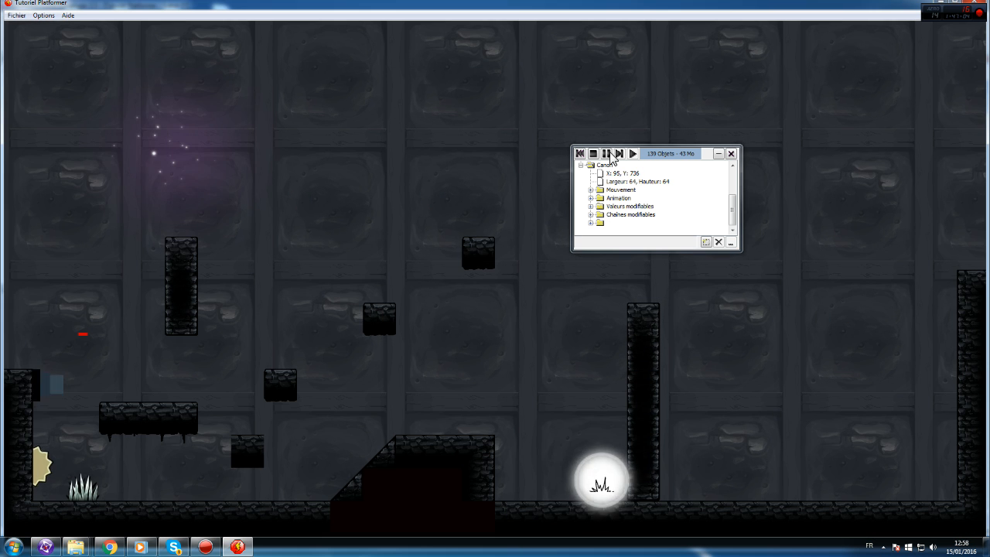
left_click(570, 263)
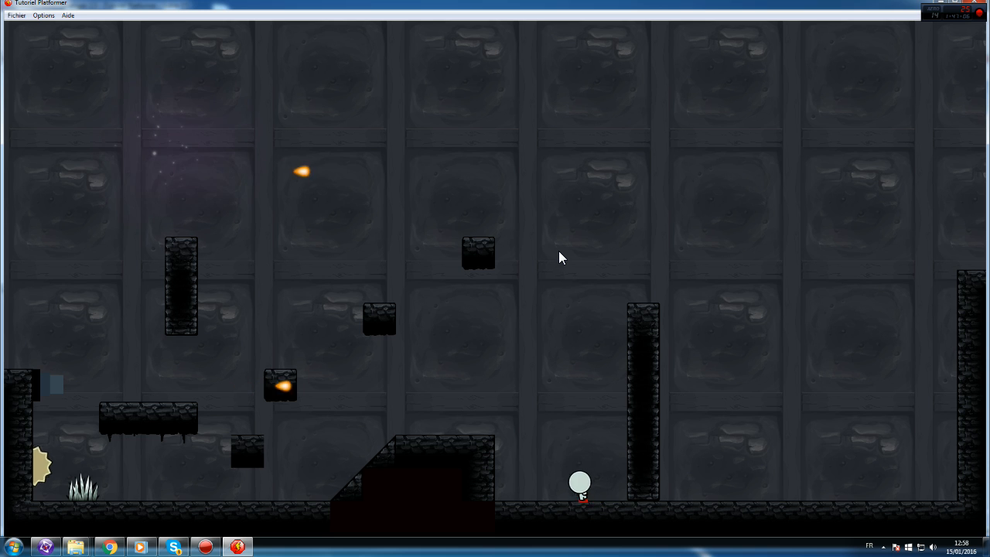
key("Up")
key("Right")
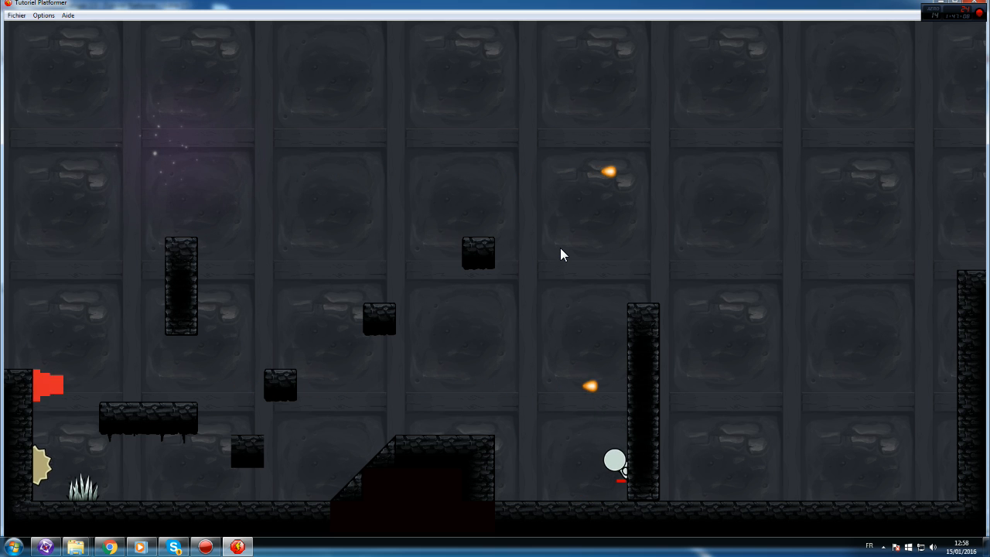
key("Left")
key("Up")
key("Right")
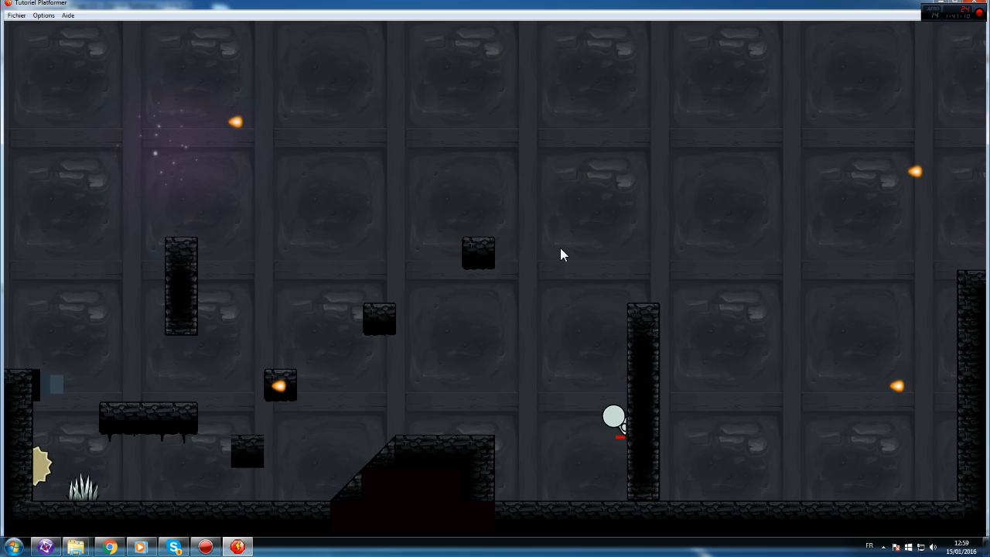
key("Left")
key("Up")
key("Right")
key("Left")
key("Up")
key("Right")
key("Left")
key("Up")
key("Right")
key("Left")
key("Up")
key("Right")
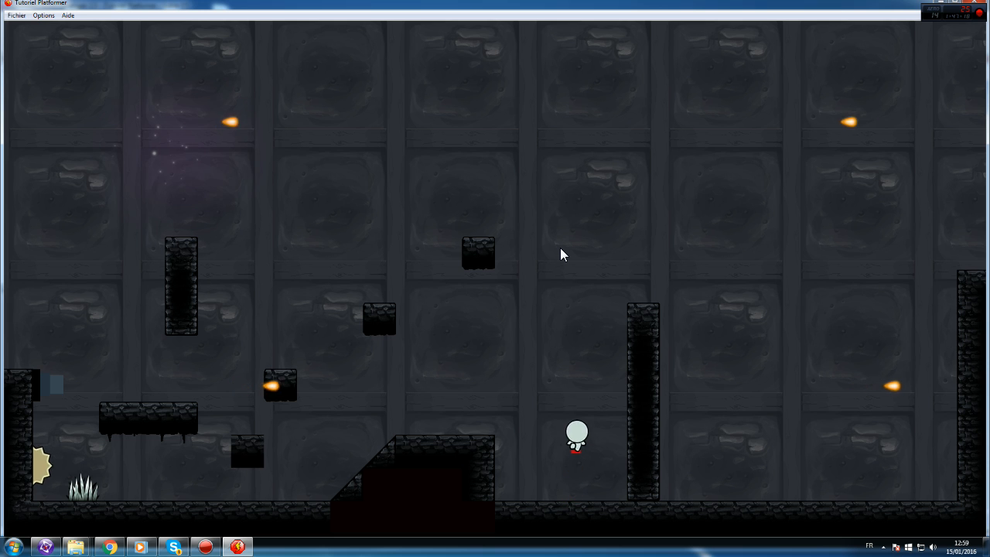
key("Left")
key("Right")
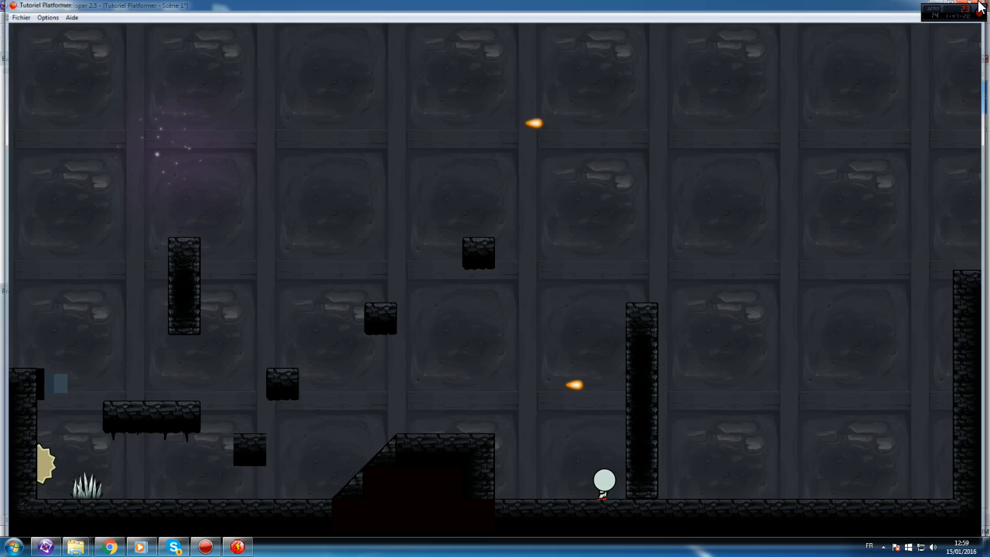
left_click(981, 7)
- Open the event editor to examine the "Glissade Mur" events, run the game, and close the debugger
left_click(195, 31)
scroll(399, 313, "down", 1)
scroll(340, 209, "up", 1)
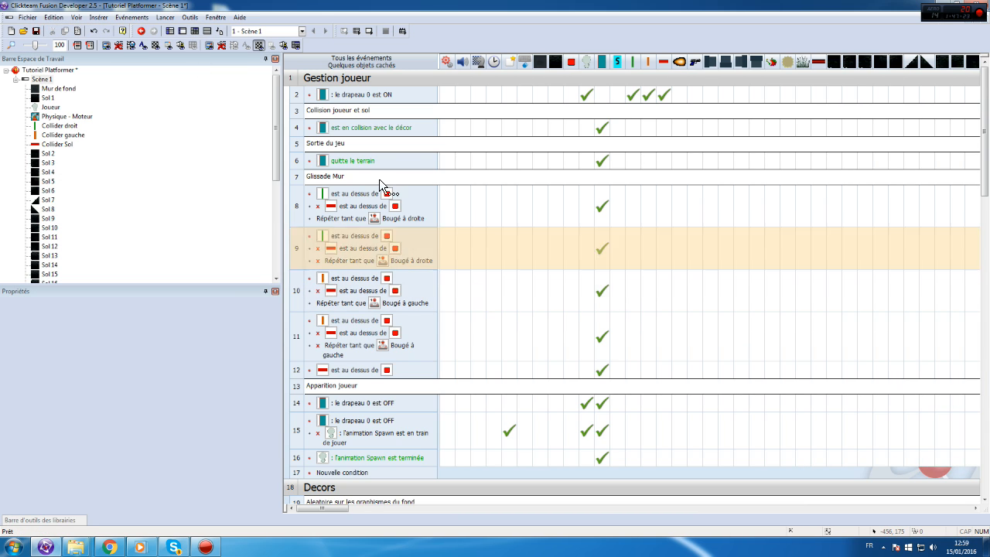
left_click(165, 17)
left_click(186, 42)
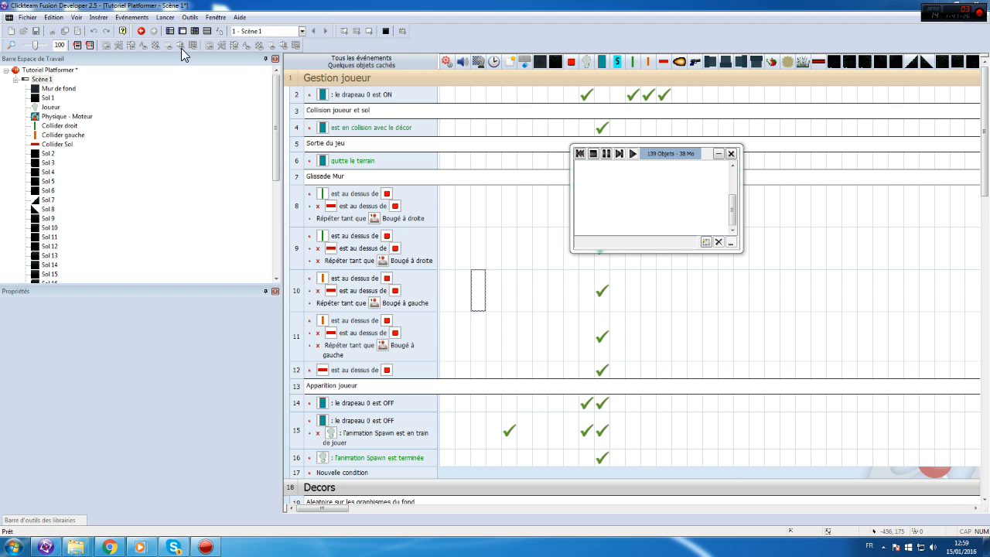
left_click(731, 153)
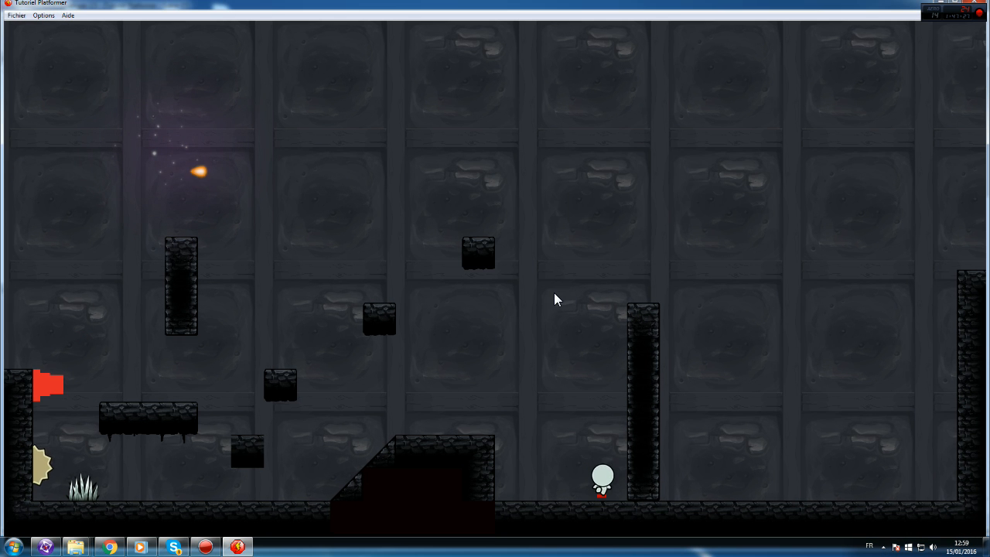
- Jump the player repeatedly against and away from the pillar to test wall sliding, and close the test window
key("Left")
key("Up")
key("Right")
key("Left")
key("Up")
key("Right")
key("Left")
key("Up")
key("Right")
key("Left")
key("Up")
key("Right")
key("Left")
key("Right")
key("Up")
key("Left")
key("Right")
key("Up")
key("Left")
key("Right")
key("Up")
key("Left")
left_click(965, 1)
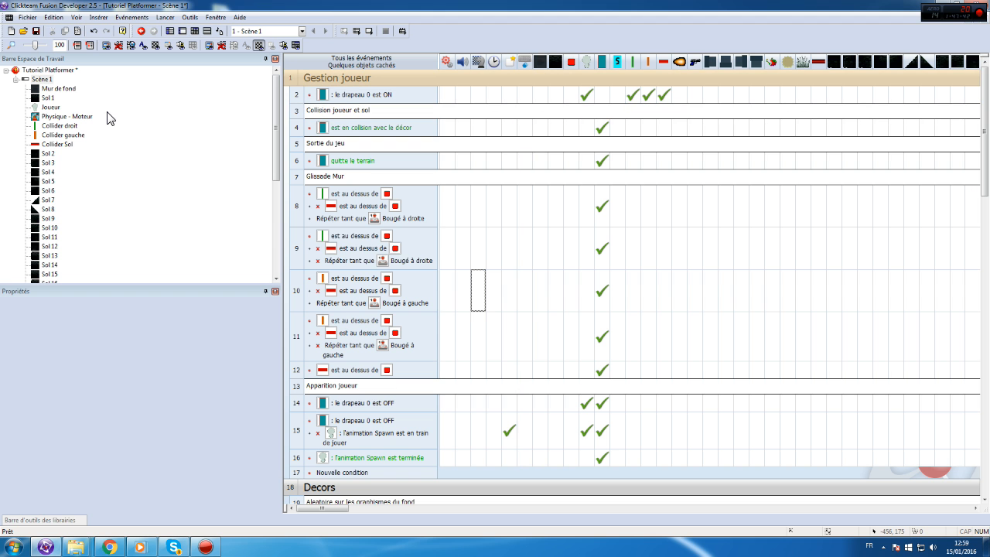
- Open Joueur's animation editor from the scene and check the Glissade hot spots in its rightward and leftward directions
left_click(42, 79)
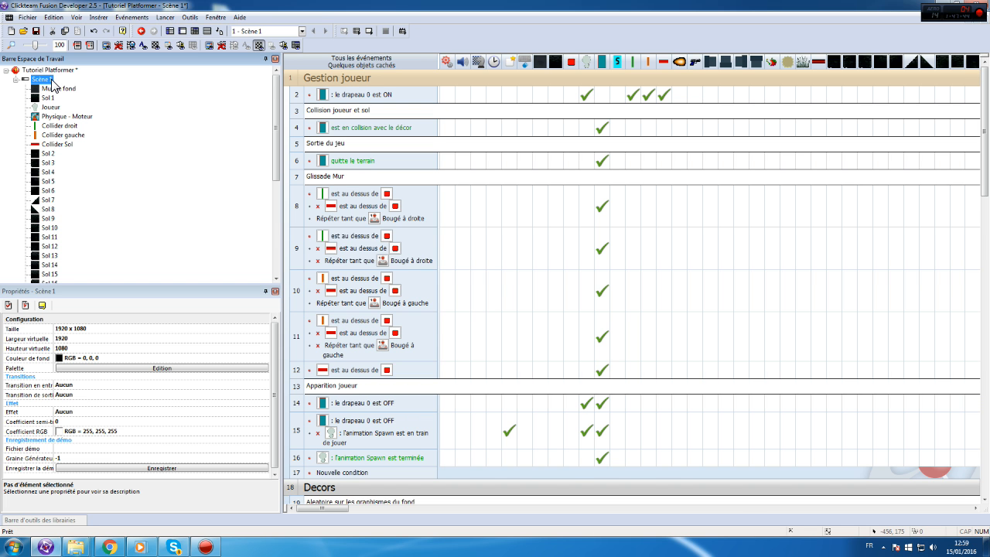
double_click(46, 80)
double_click(431, 164)
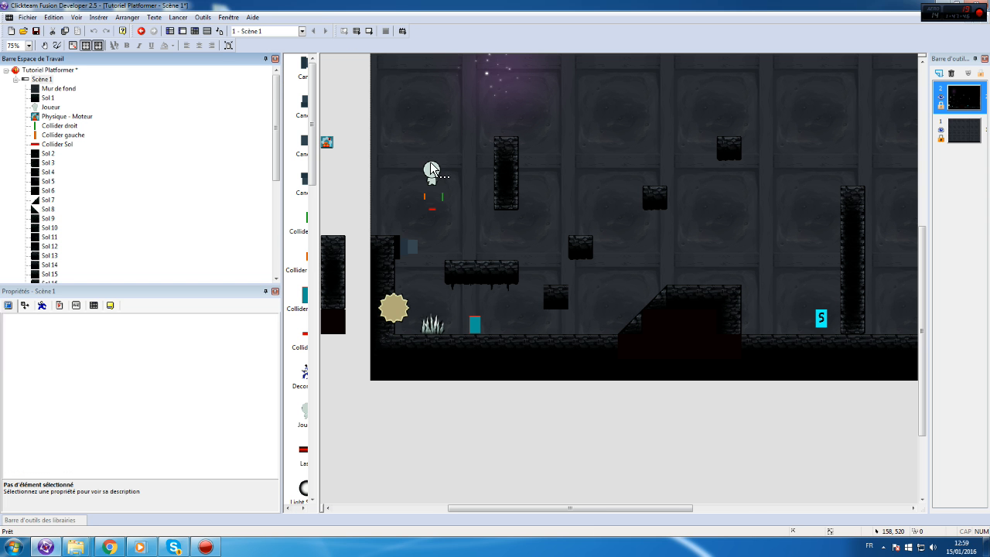
left_click(346, 362)
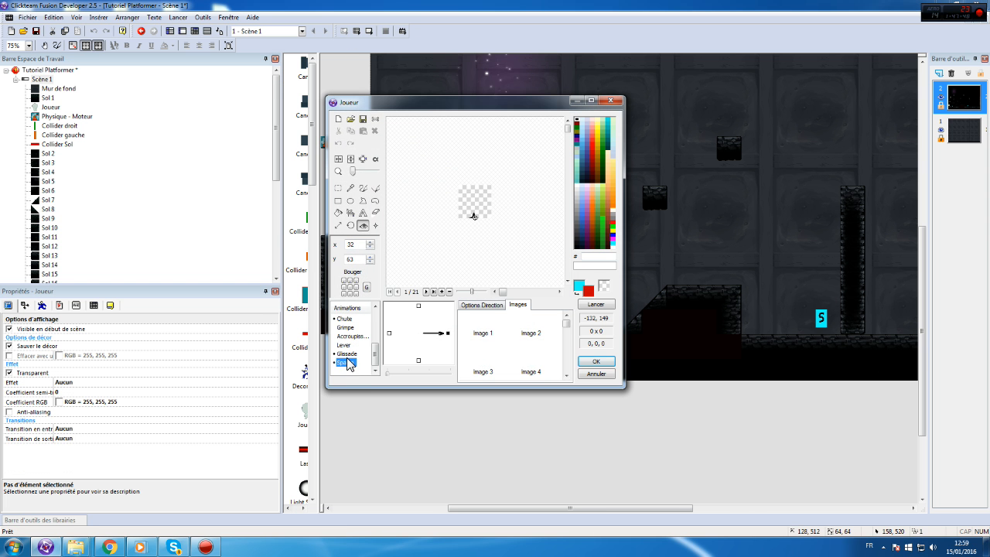
left_click(347, 354)
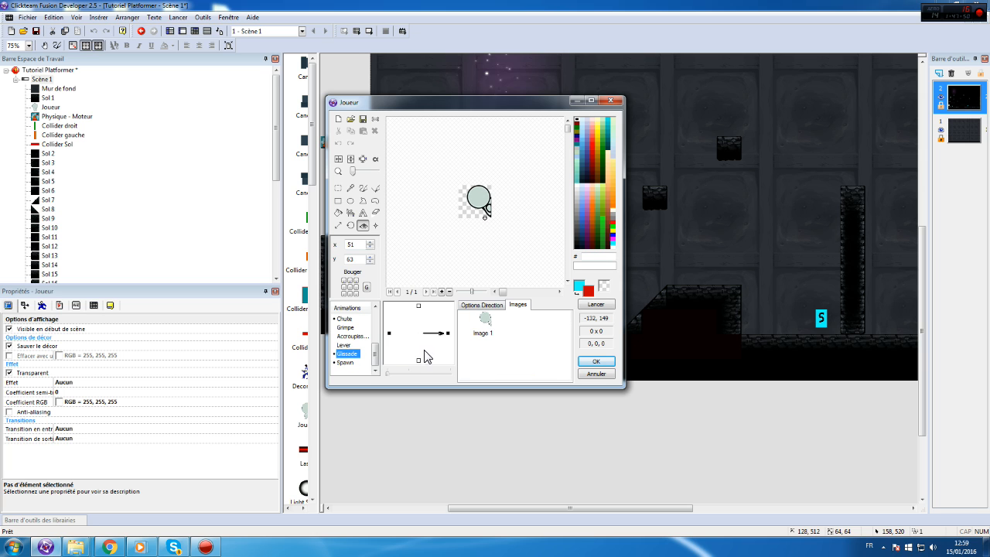
left_click(388, 333)
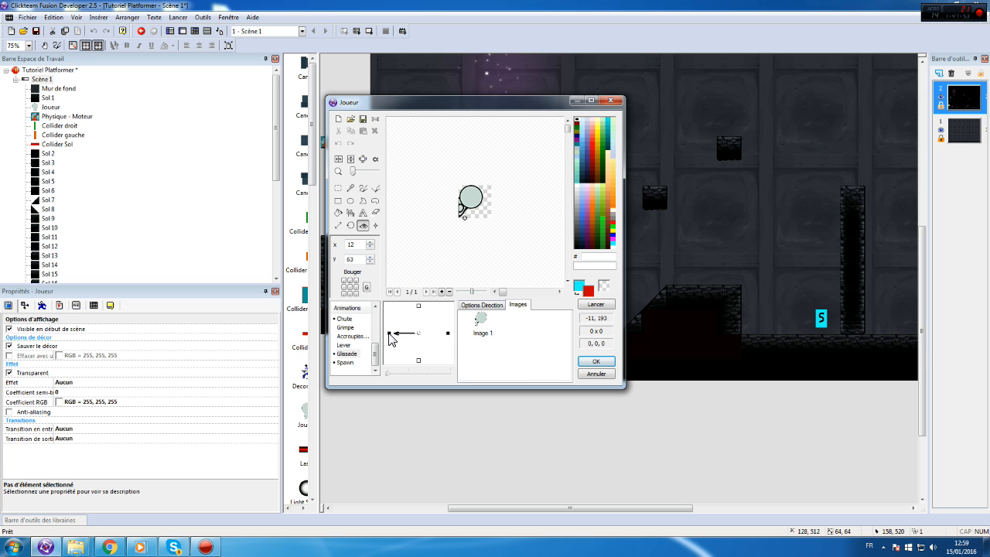
left_click(596, 361)
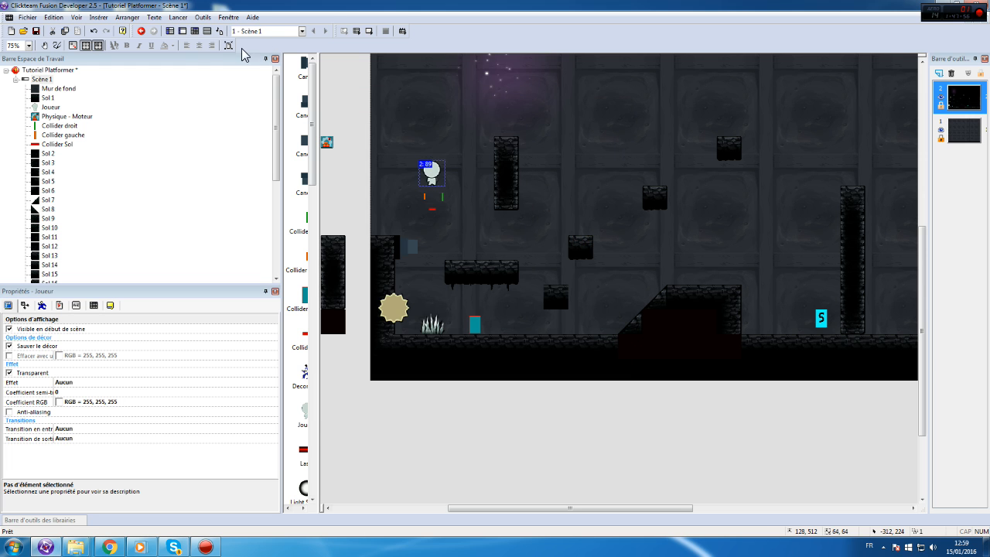
- Open the event editor and duplicate the "le drapeau 0 est ON" event under Gestion joueur
left_click(195, 31)
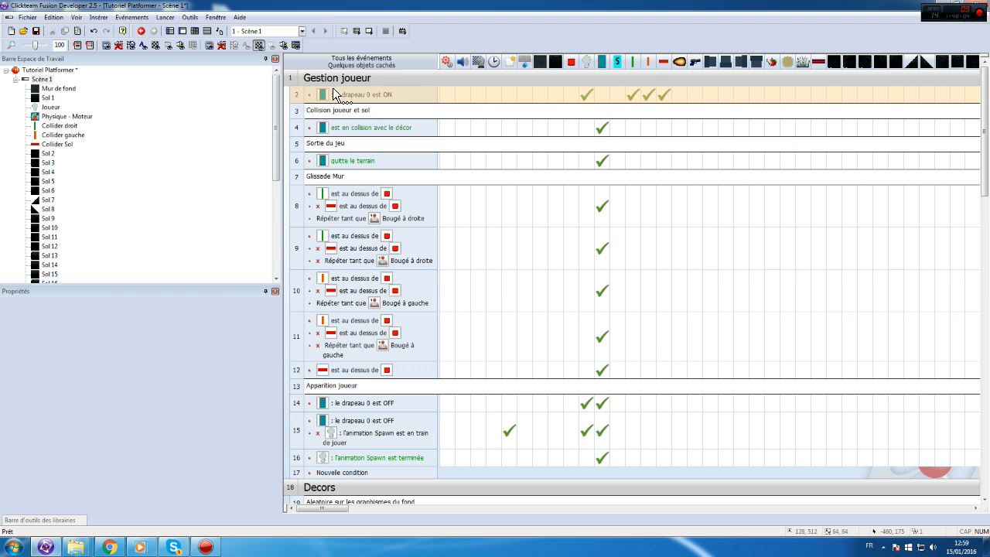
left_click(295, 97)
key("ctrl+c")
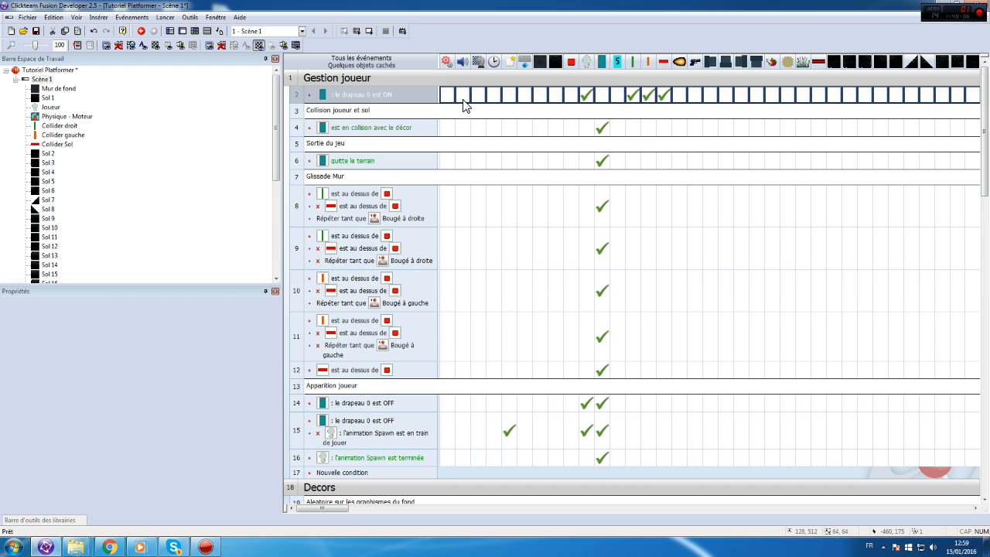
key("ctrl+v")
- Insert a condition in the first flag 0 ON event that Collider Joueur's Glissade animation is playing
right_click(315, 96)
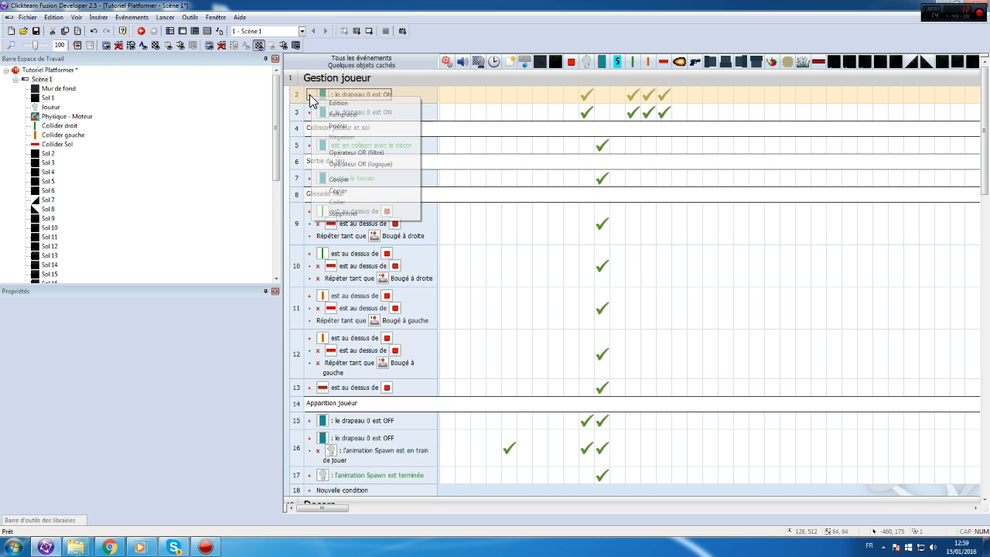
left_click(340, 135)
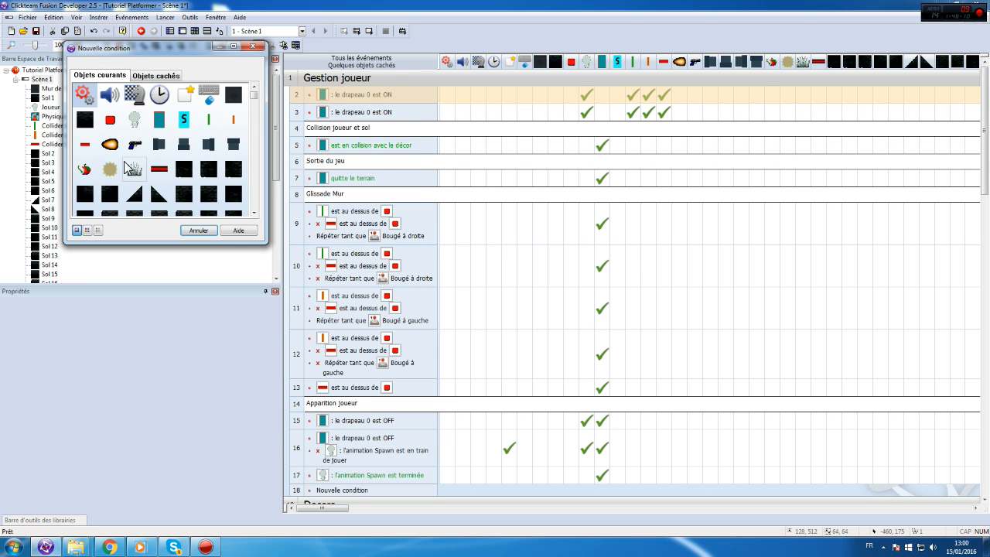
left_click(134, 119)
left_click(160, 115)
left_click(160, 114)
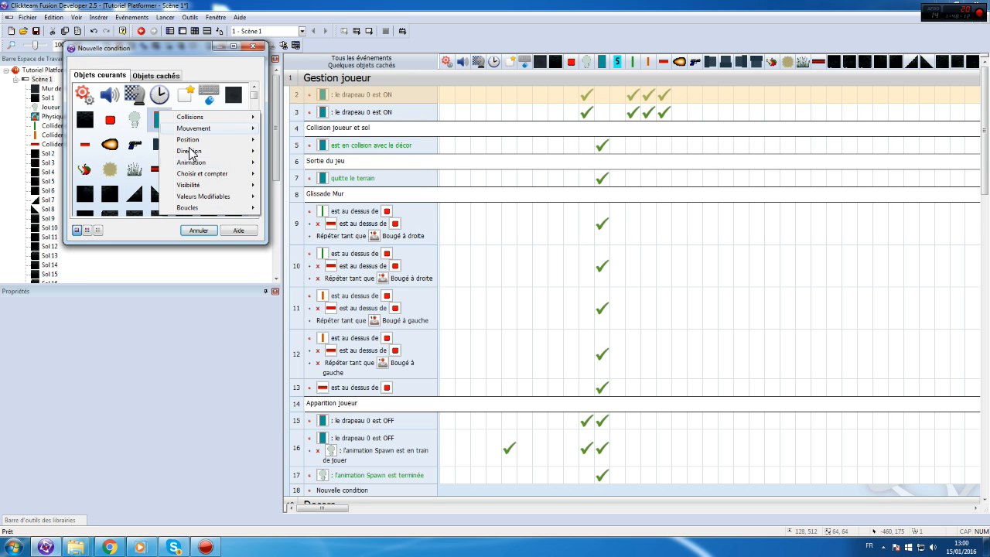
mouse_move(232, 162)
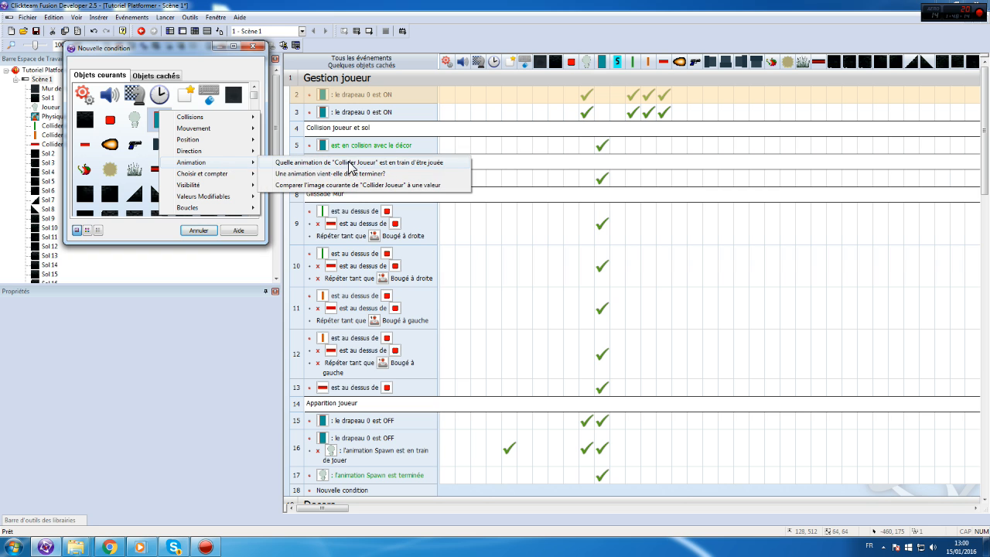
left_click(351, 163)
double_click(435, 261)
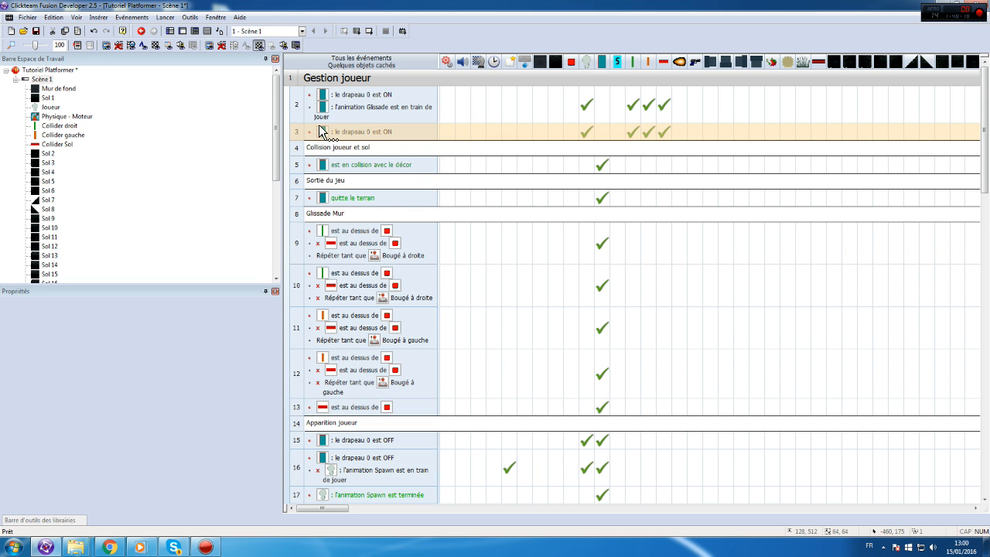
- Copy the Glissade animation condition to the duplicated event and negate it in the first event
left_click_drag(334, 115, 313, 133)
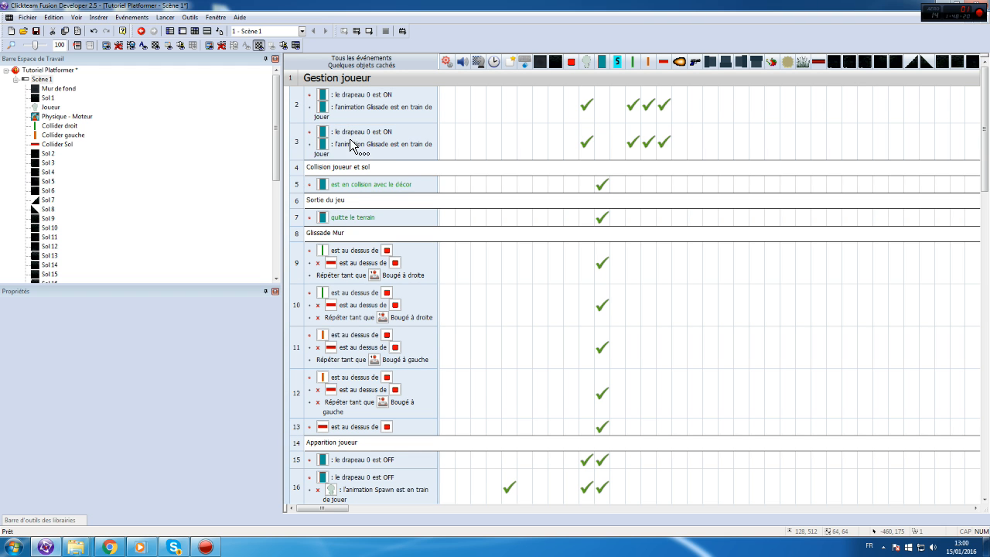
right_click(366, 145)
left_click(357, 115)
right_click(357, 115)
left_click(393, 157)
left_click(410, 151)
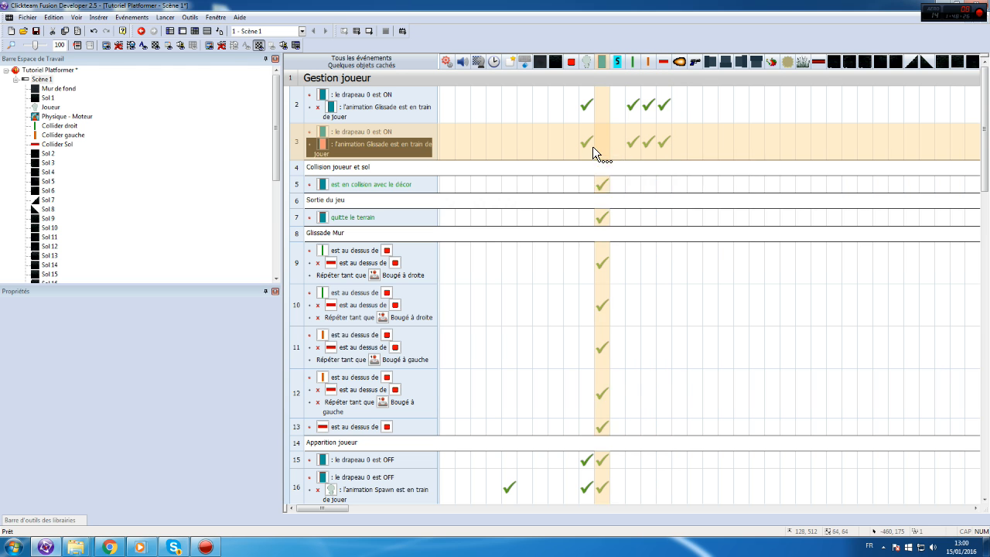
- Delete Joueur's action that sets its direction from Collider Joueur in the event with the non-negated Glissade condition
right_click(585, 148)
mouse_move(654, 346)
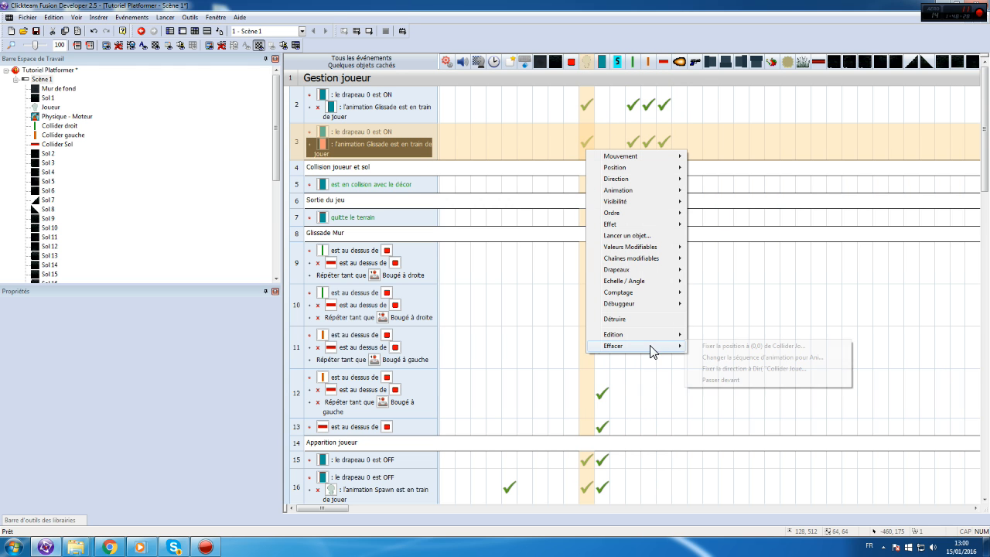
left_click(740, 370)
mouse_move(588, 137)
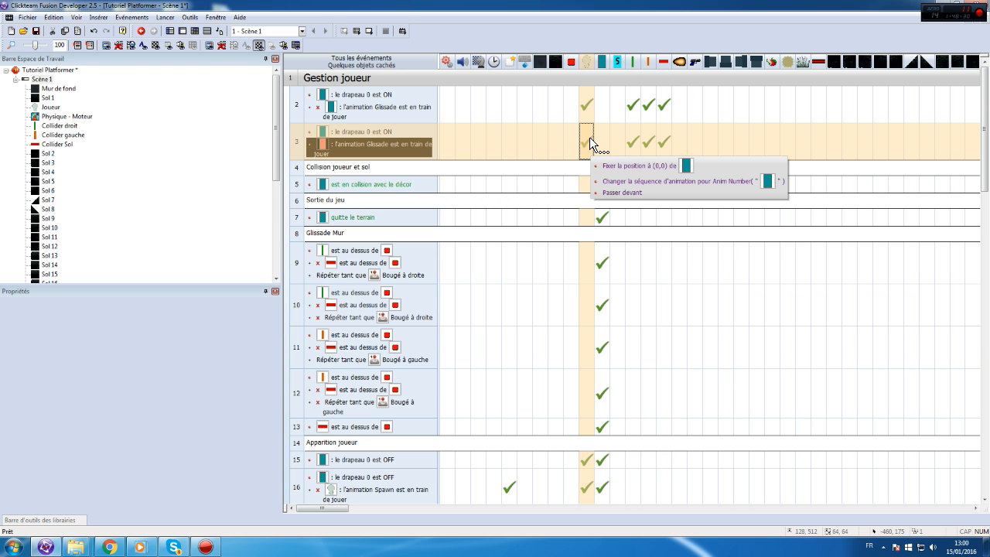
left_click(588, 138)
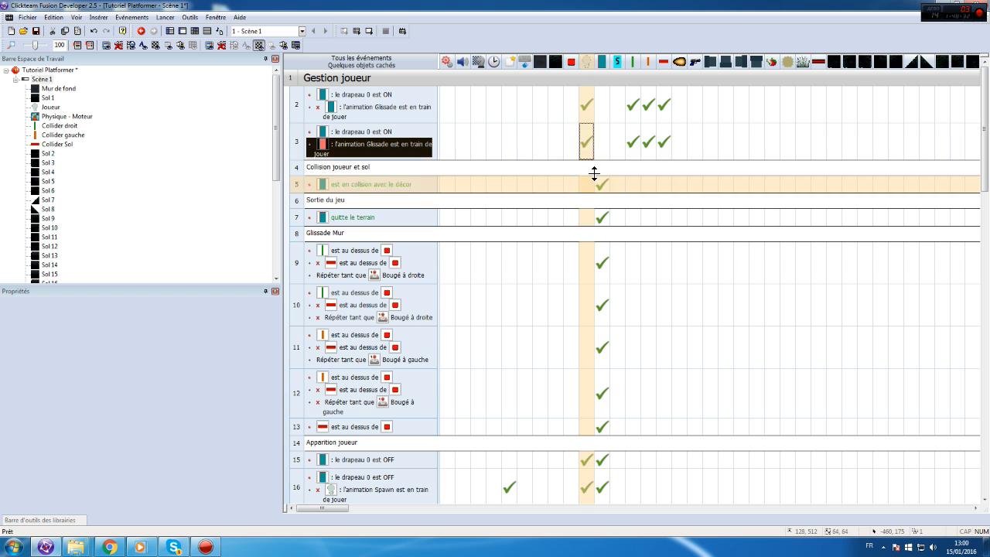
left_click(552, 141)
- Run the scene and close the debugger
left_click(165, 17)
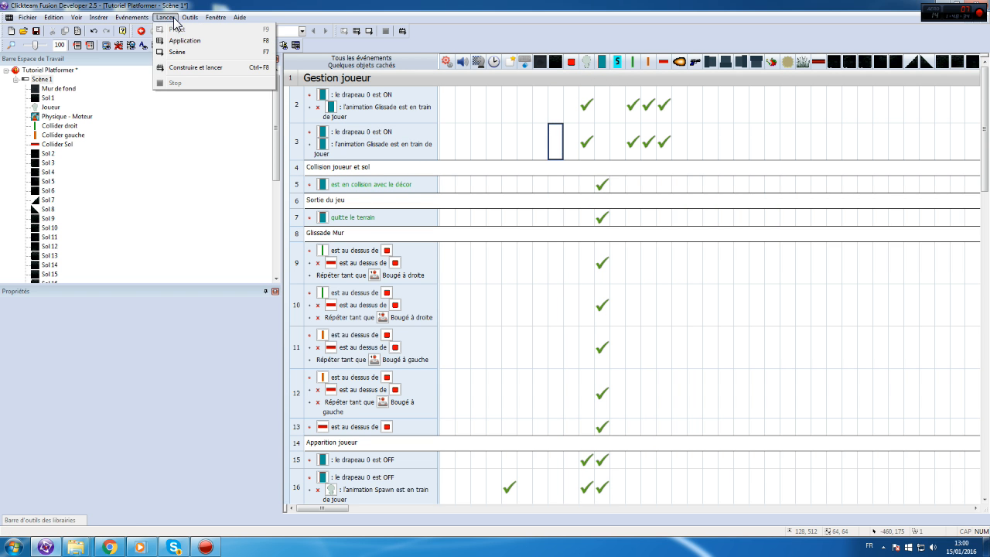
left_click(192, 48)
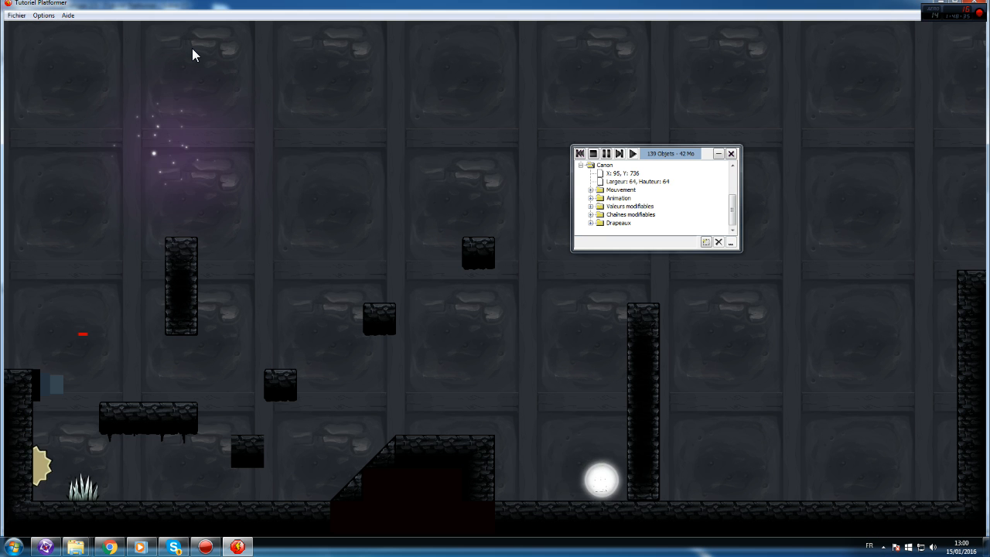
left_click(730, 153)
- Jump the player repeatedly against and away from the tall pillar to test the wall-slide direction
key("Right")
key("Up")
key("Left")
key("Up")
key("Right")
key("Left")
key("Right")
key("Up")
key("Left")
key("Right")
key("Up")
key("Left")
key("Right")
key("Up")
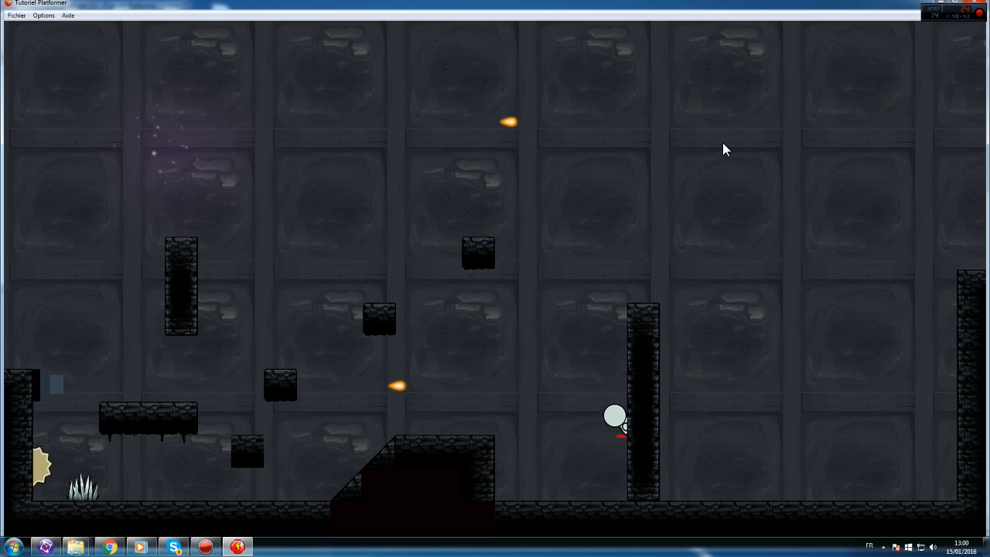
key("Left")
key("Right")
key("Up")
key("Left")
key("Right")
key("Up")
key("Left")
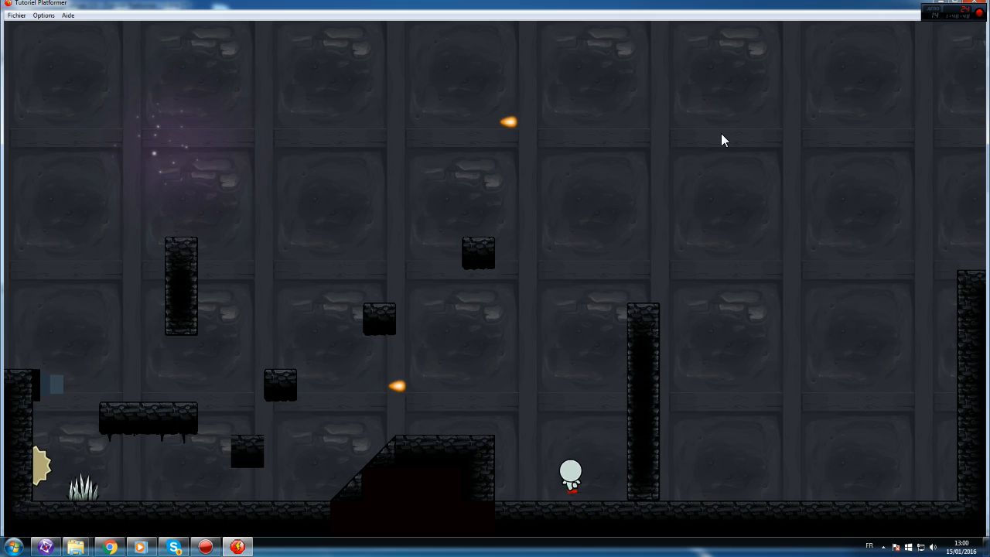
- Move and jump the player across the level toward the hanging platform and spikes, and close the test window
key("Right")
key("Up")
key("Left")
key("Up")
key("Up")
key("Up")
key("Right")
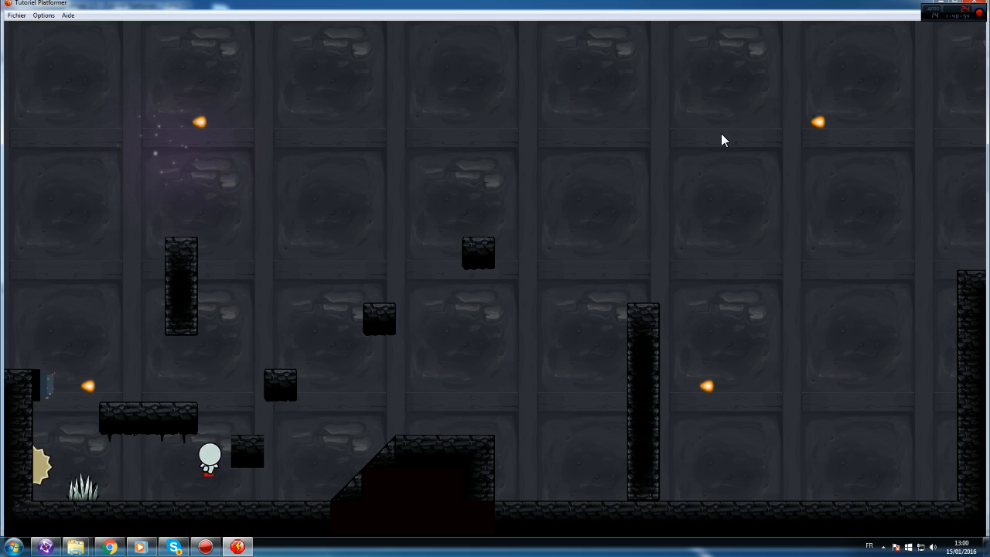
key("Up")
key("Right")
key("Up")
key("Left")
key("Left")
key("Up")
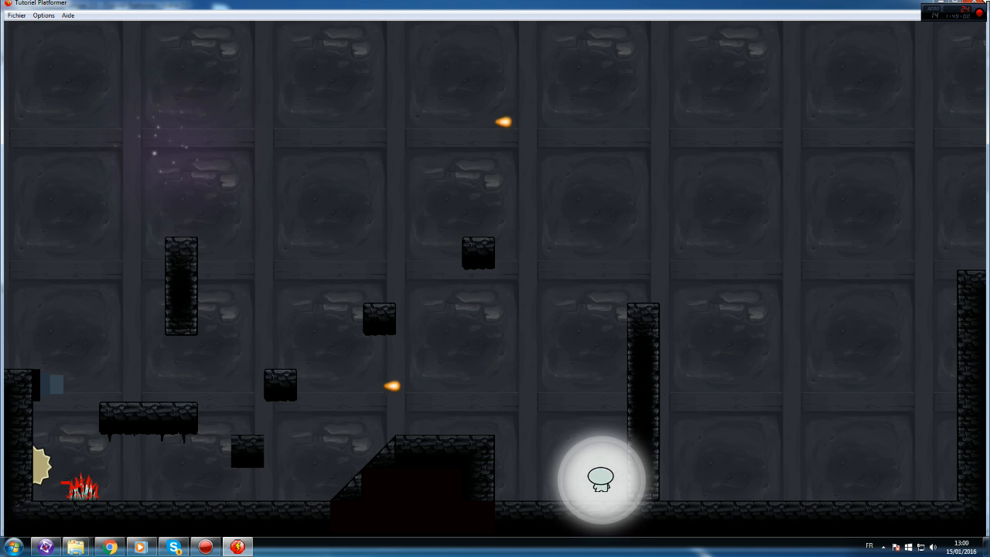
left_click(975, 2)
- Reopen the scene editor and examine Collider Joueur's "Deplacements" movement properties, including speed, jump and gravity settings
double_click(35, 80)
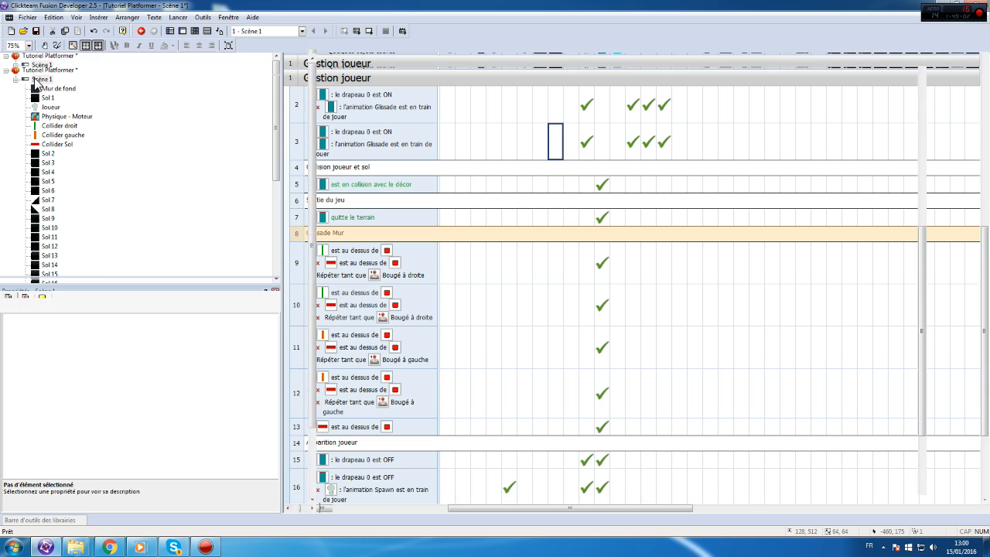
left_click(430, 208)
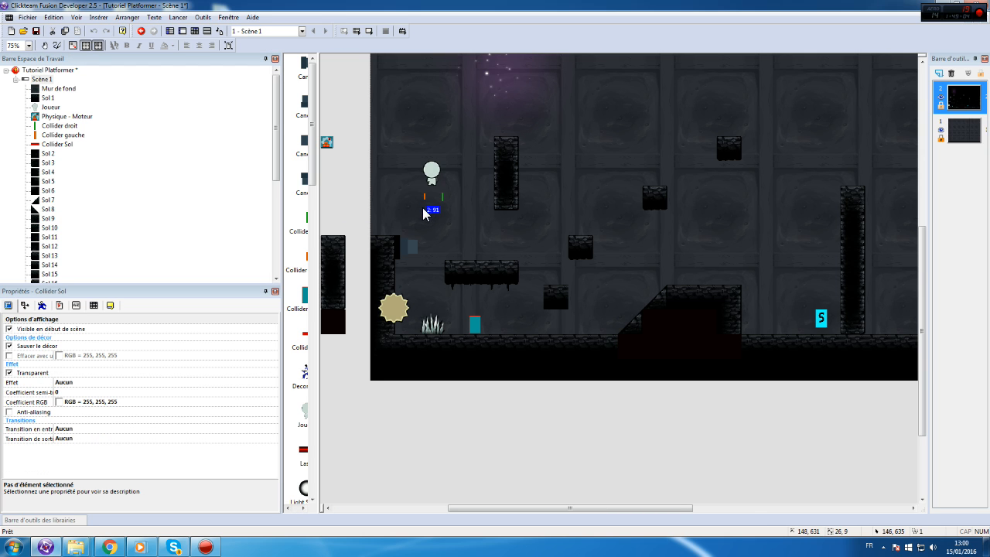
left_click(576, 425)
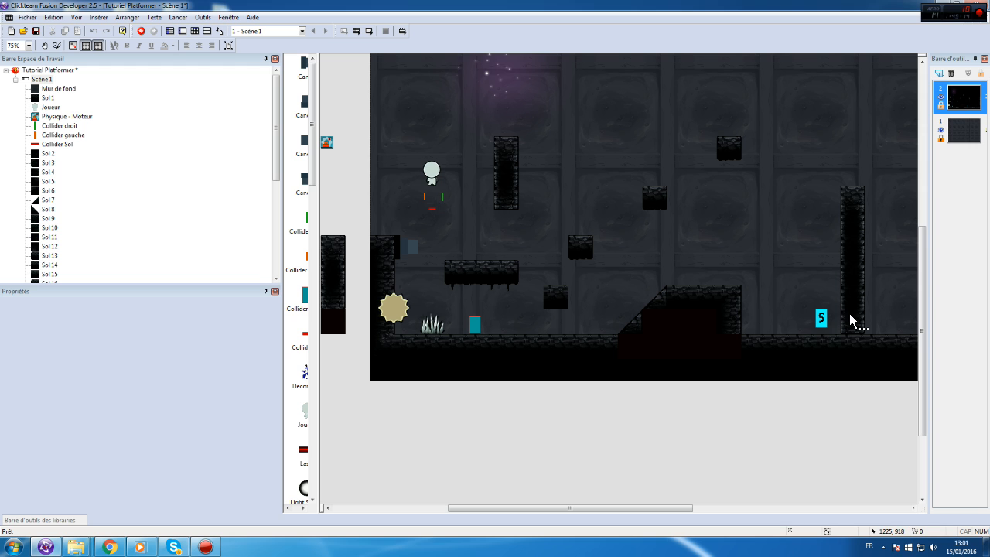
left_click(820, 318)
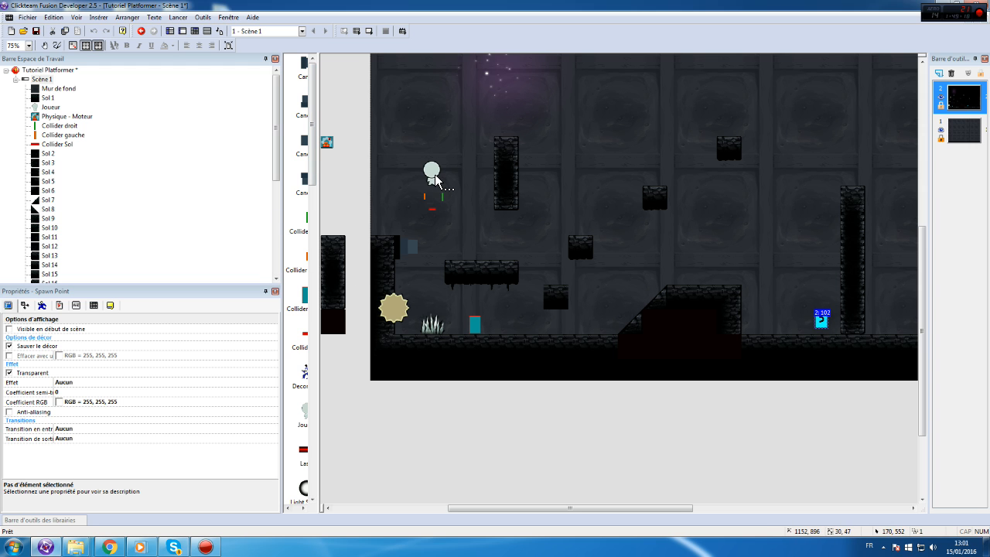
left_click(42, 306)
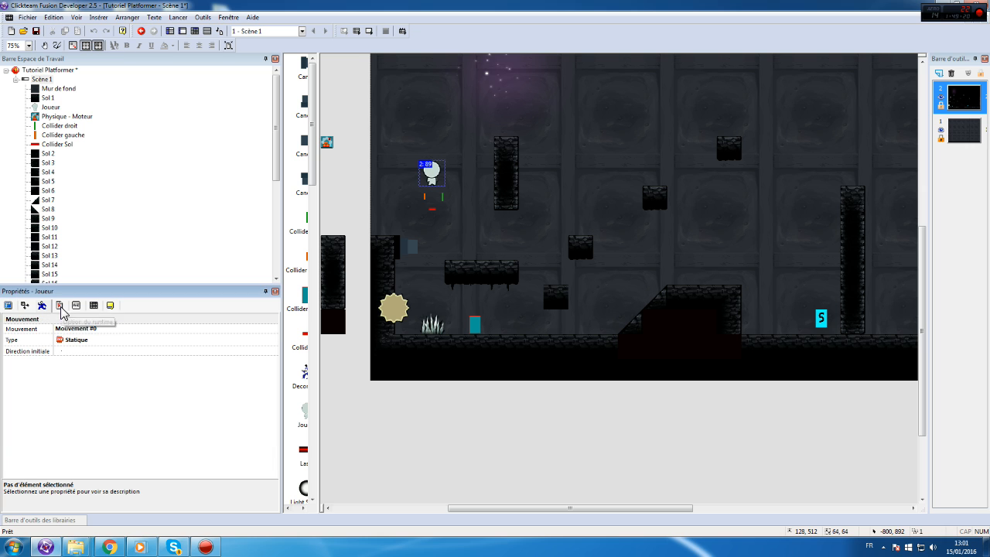
left_click(476, 324)
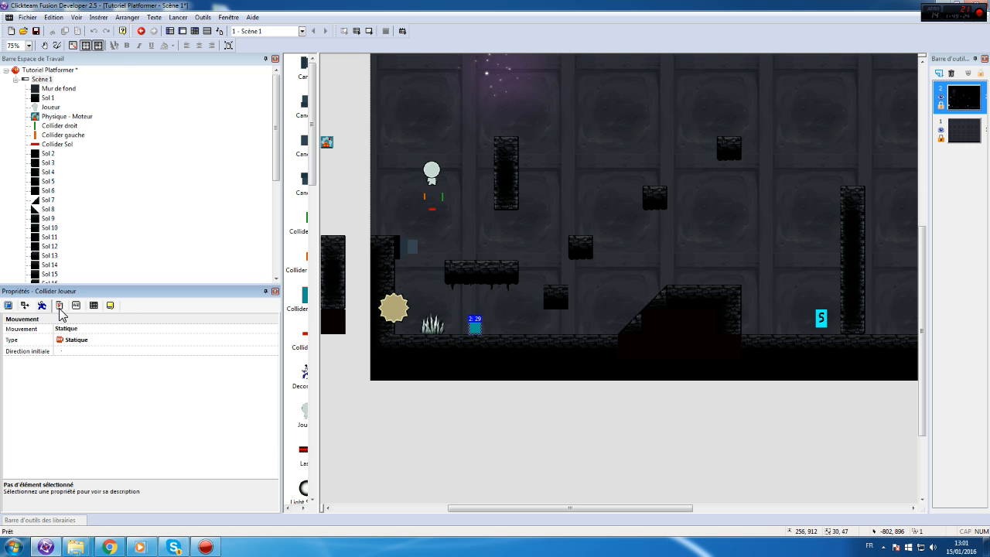
left_click(130, 337)
left_click(122, 345)
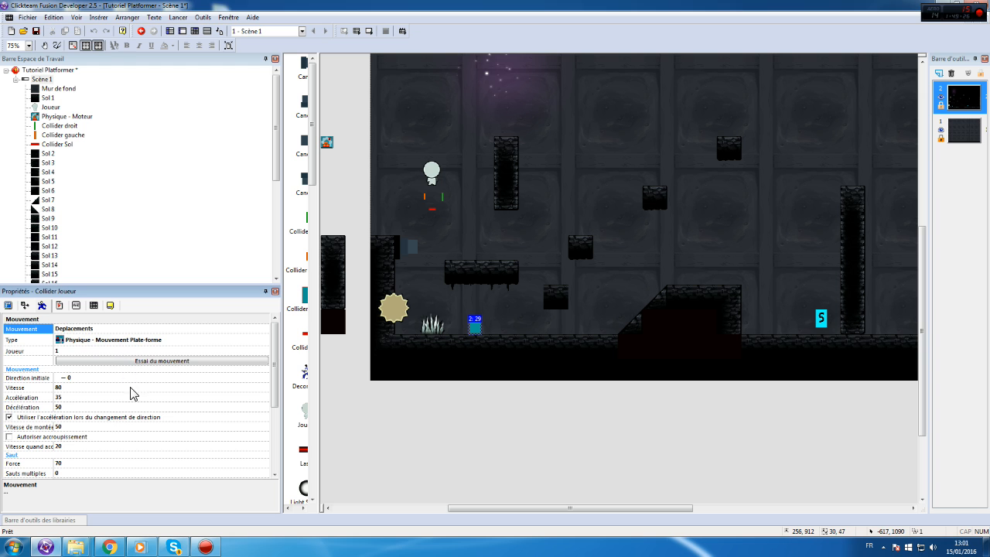
scroll(116, 426, "down", 2)
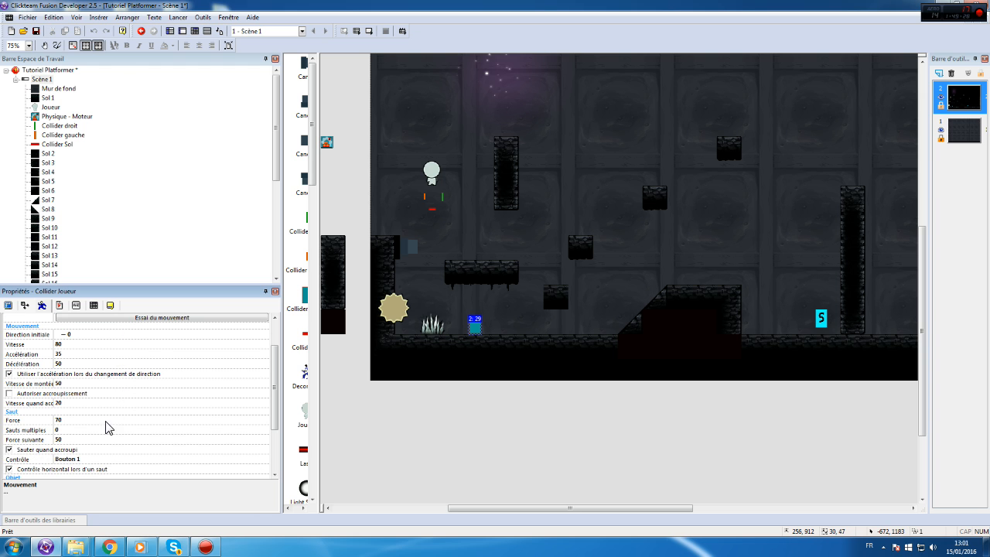
scroll(99, 417, "down", 2)
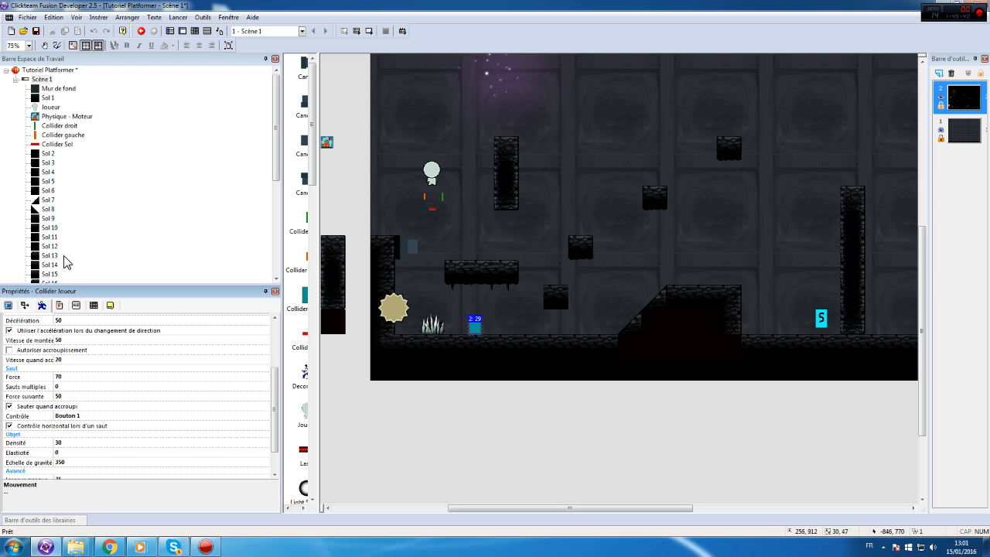
- In the Gestion joueur events, delete the negated Glissade animation condition from the first flag 0 ON event and remove the separate Glissade event
left_click(195, 31)
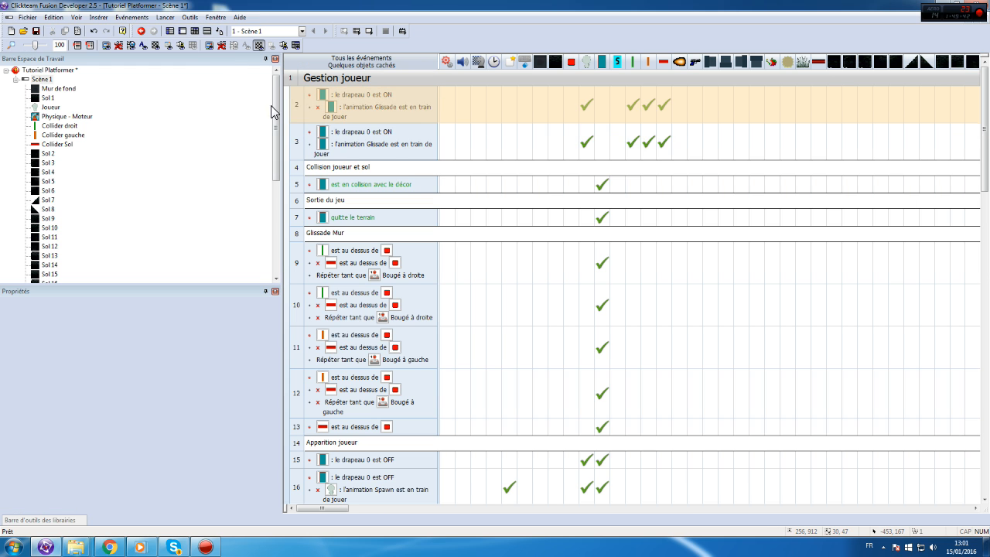
left_click(376, 111)
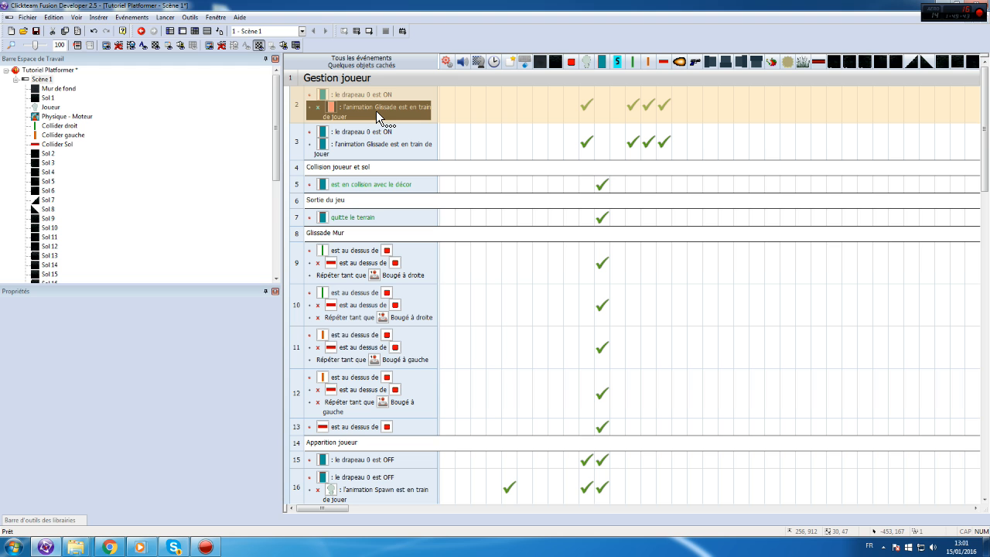
key("Delete")
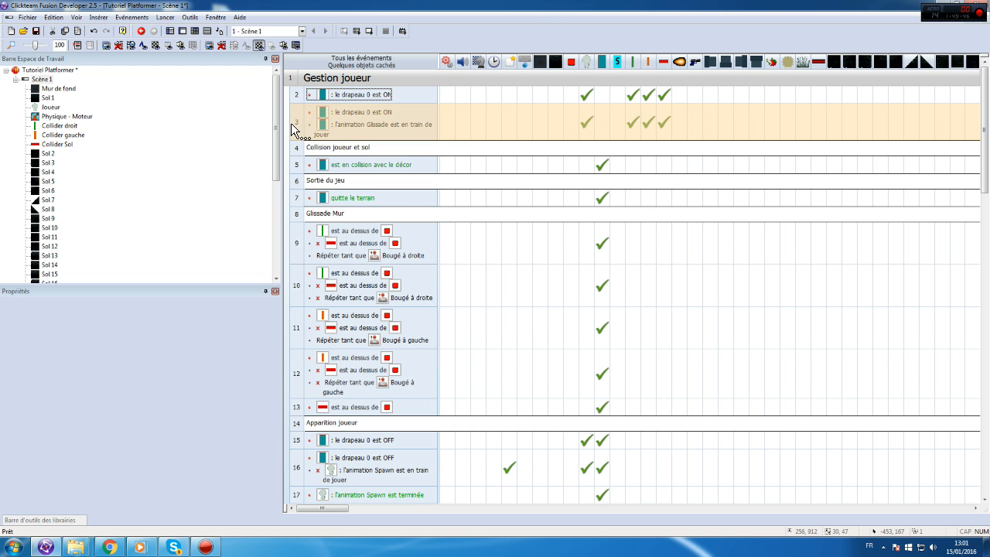
key("Delete")
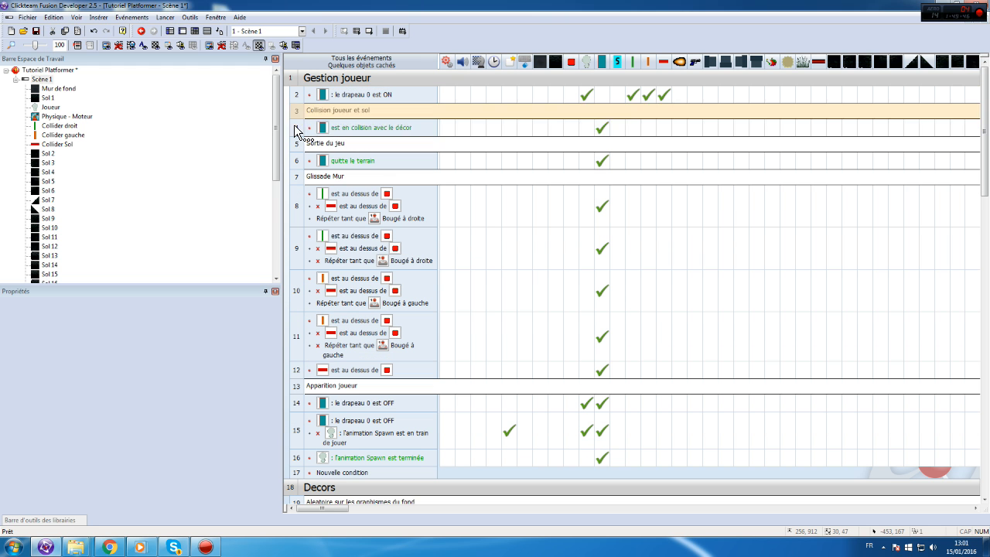
- Examine the movement, physics and flag actions available for Joueur in the flag 0 ON event, along with the Spawn Point's movement properties
left_click(582, 100)
mouse_move(630, 109)
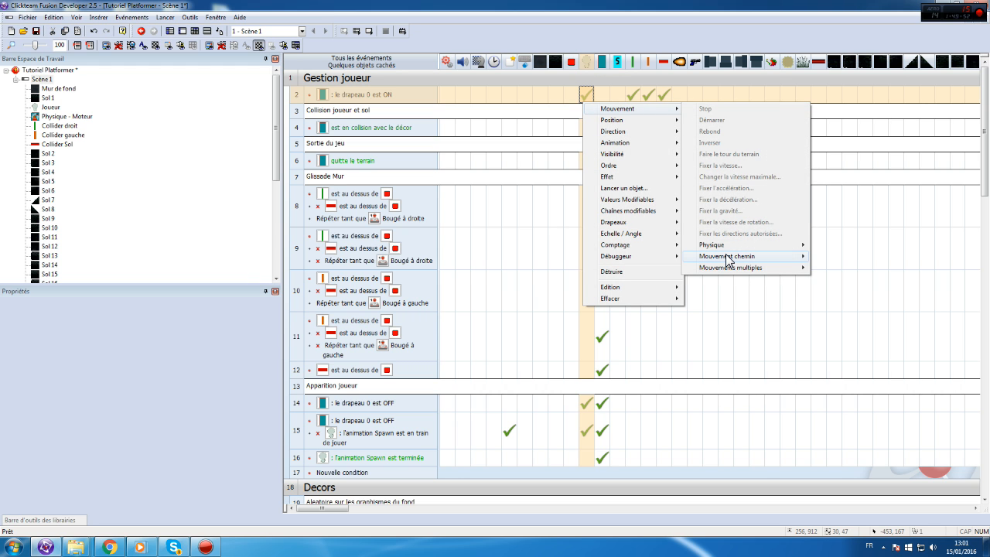
mouse_move(712, 246)
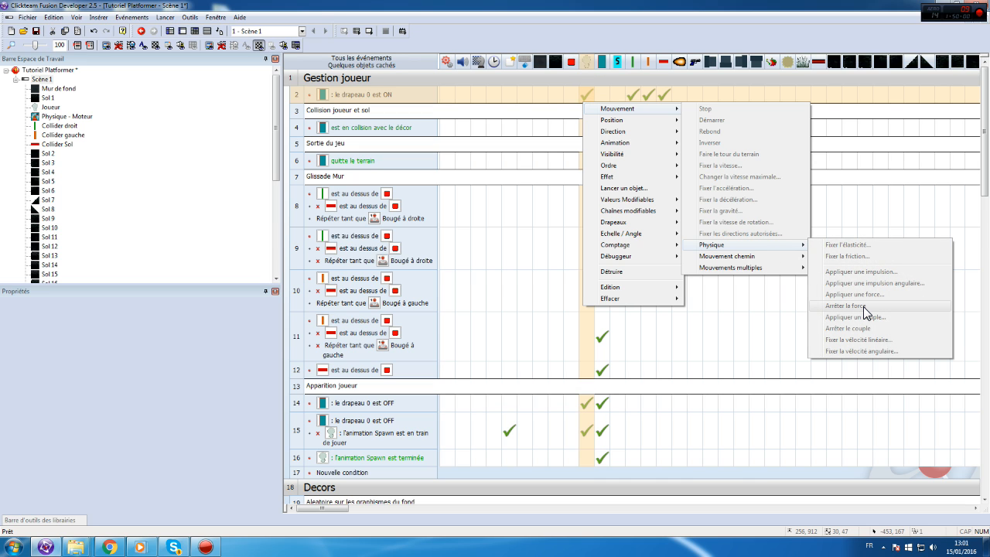
double_click(41, 79)
left_click(431, 178)
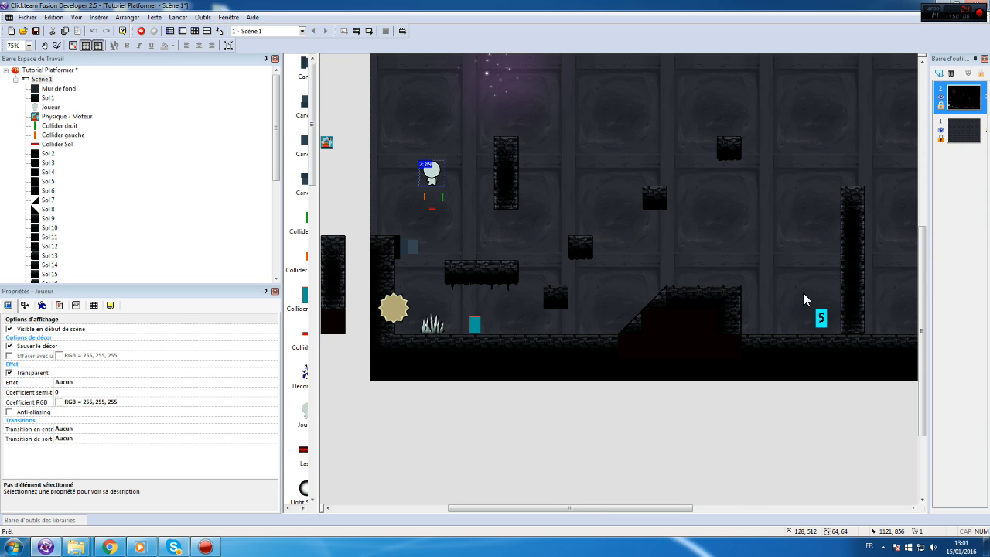
left_click(41, 306)
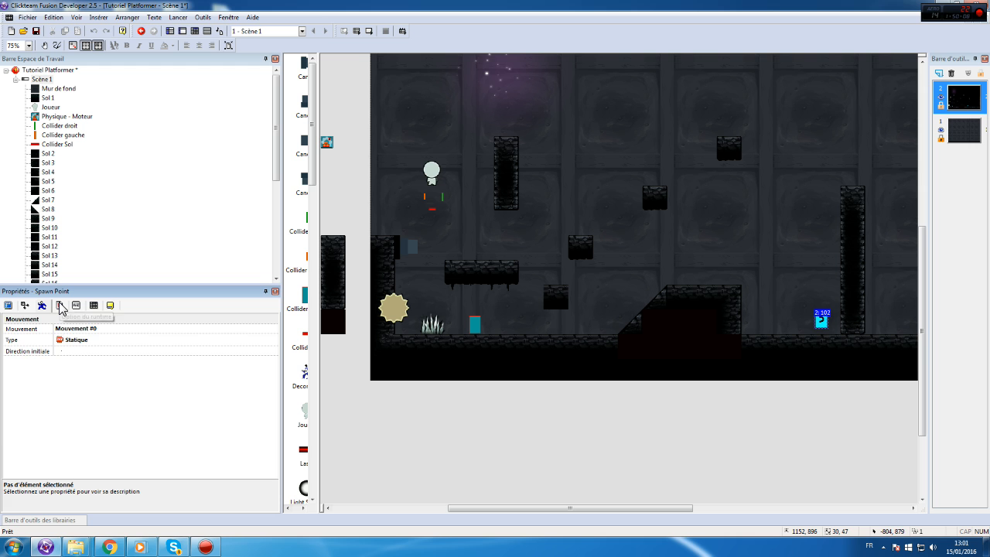
left_click(195, 31)
left_click(587, 94)
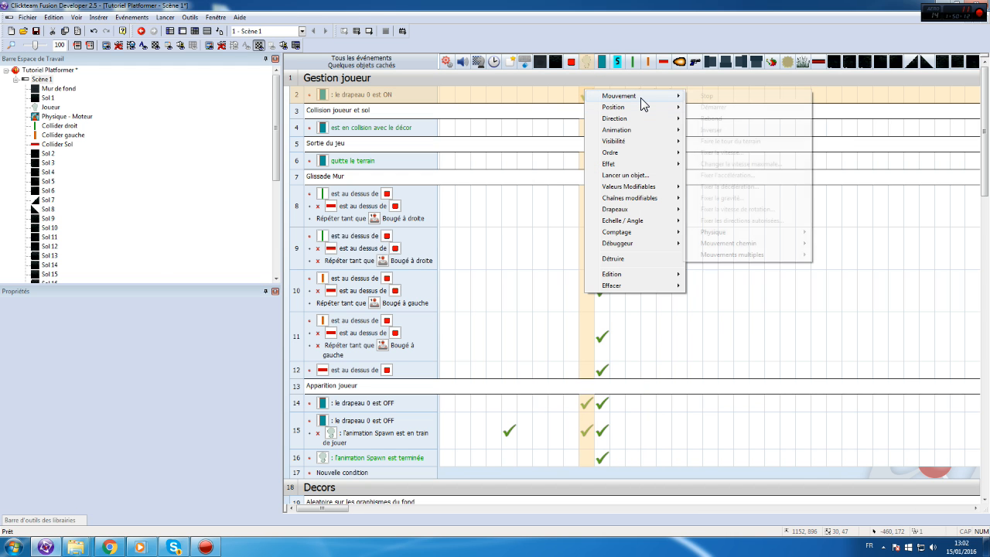
mouse_move(640, 97)
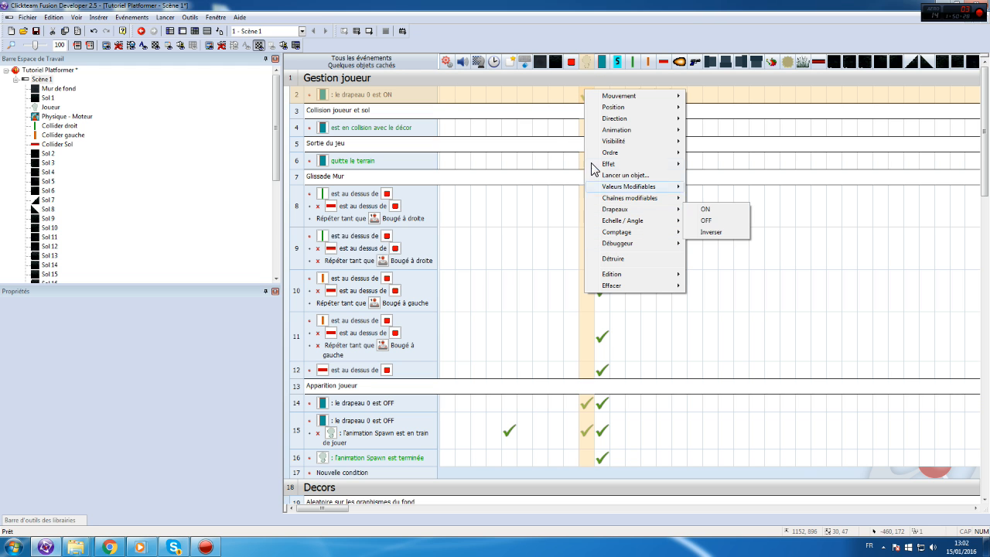
- Examine the Spawn Point's runtime options and movement list, and Collider Joueur's "Deplacements" movement properties
double_click(38, 78)
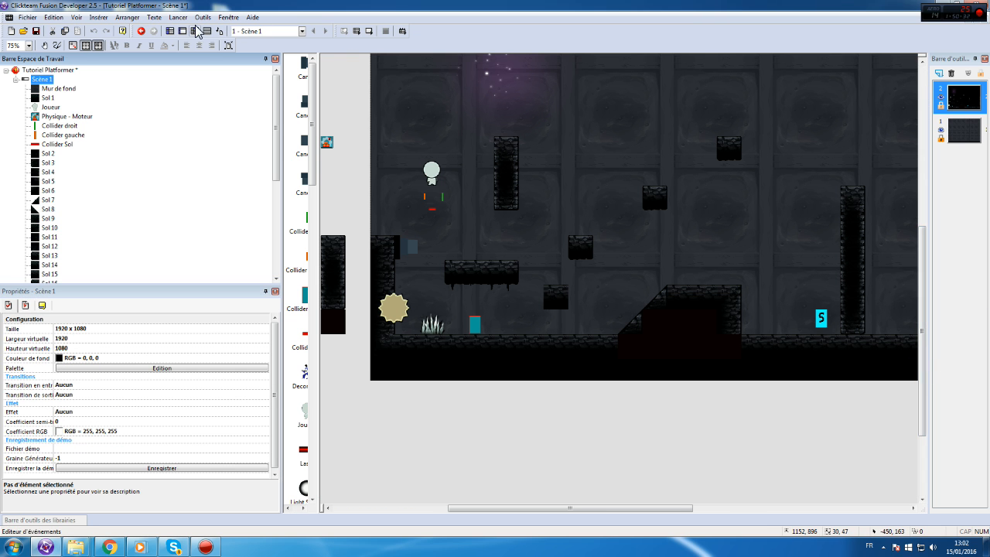
left_click(825, 320)
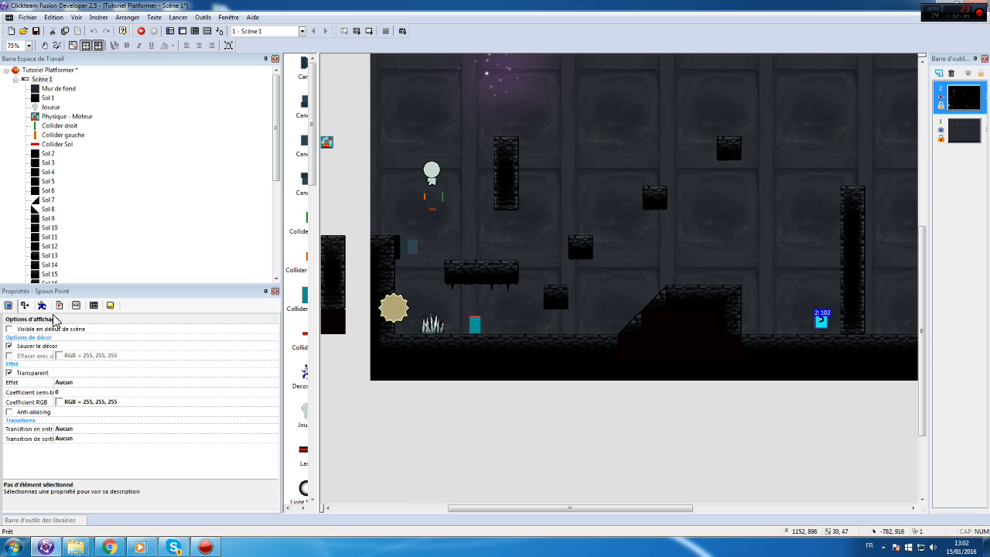
left_click(59, 306)
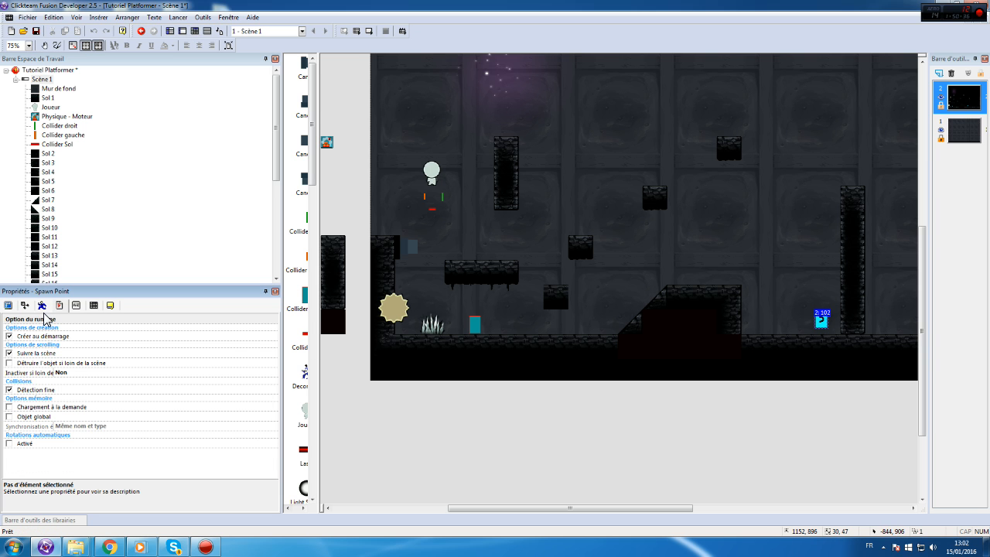
left_click(42, 307)
left_click(97, 330)
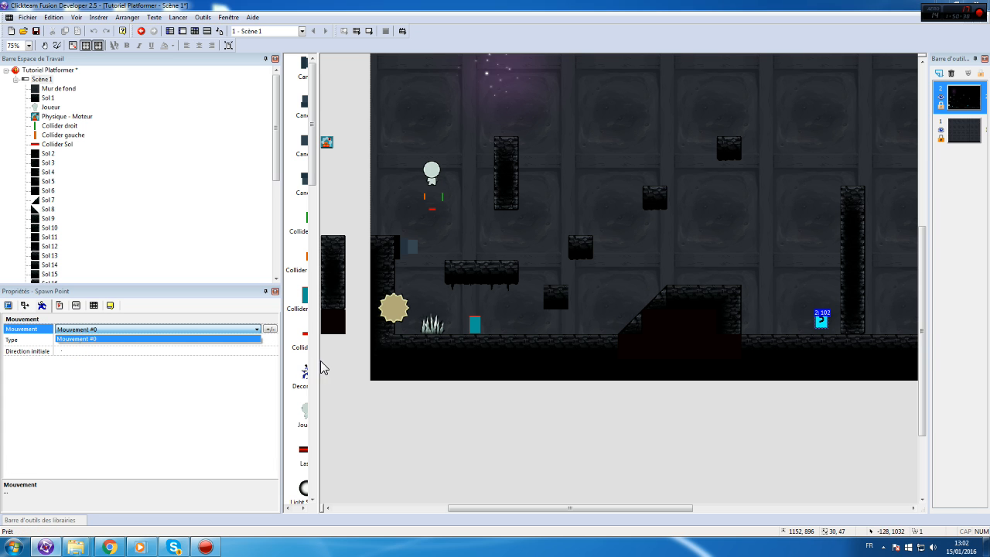
left_click(241, 326)
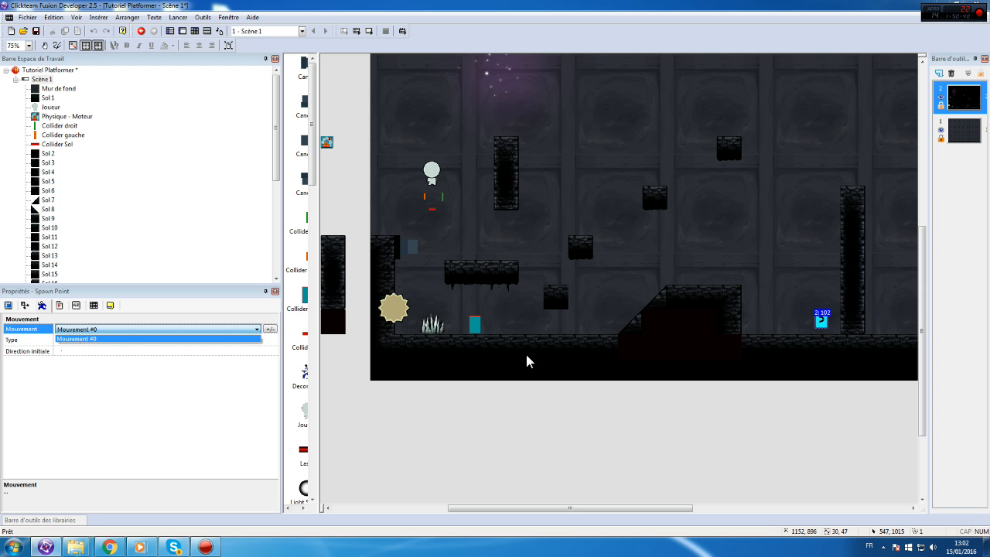
left_click(476, 327)
left_click(475, 327)
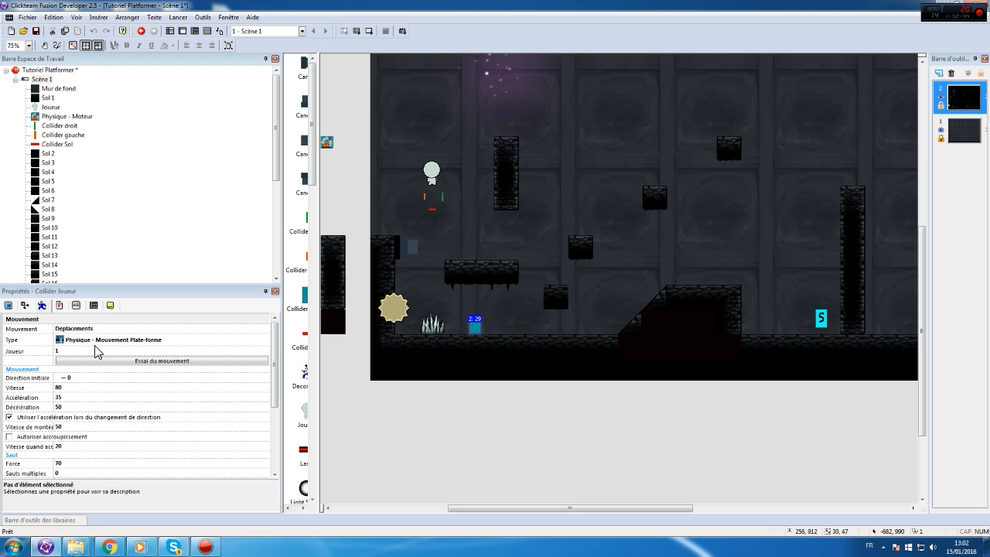
scroll(147, 348, "down", 4)
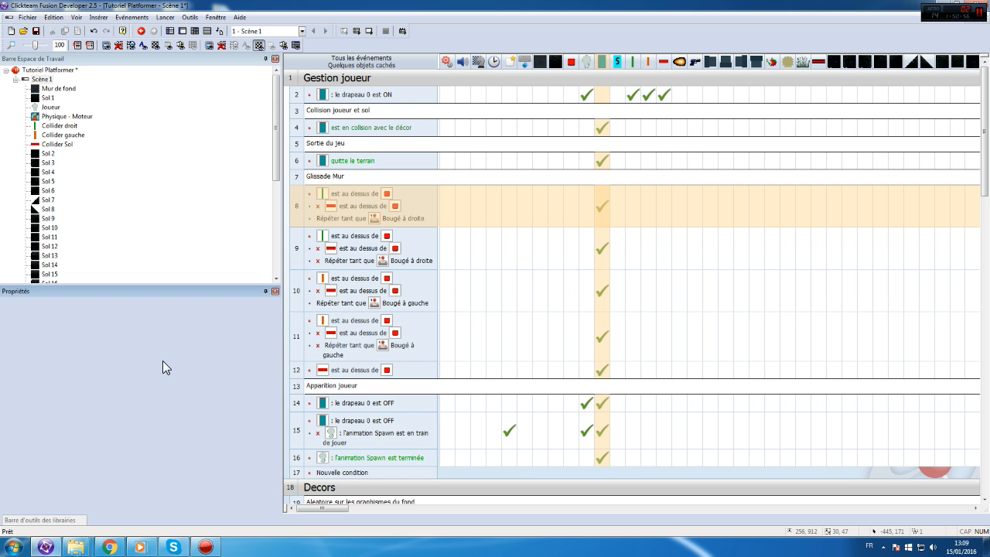
- Rename Collider Joueur's "Mouvement #2" movement to "Physique Statique"
double_click(46, 79)
left_click(475, 325)
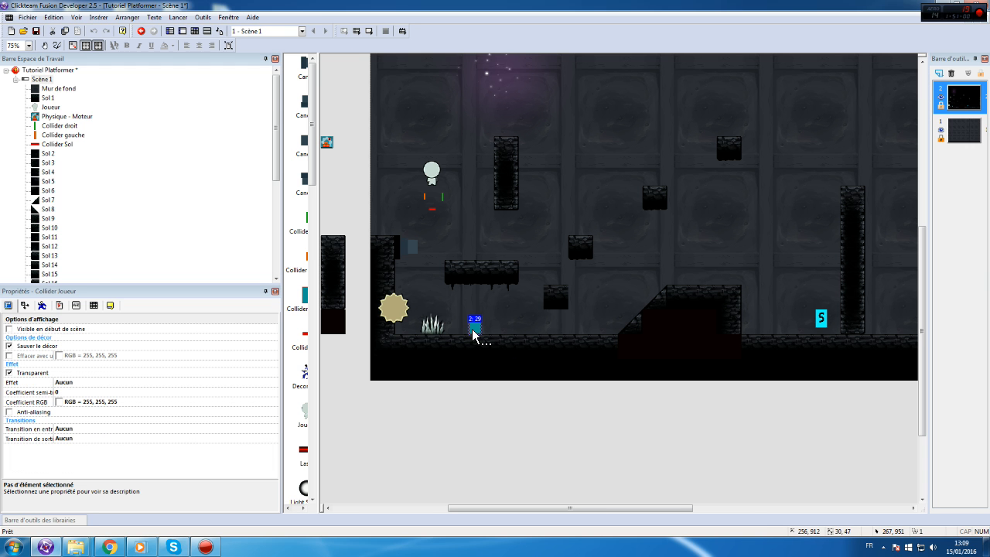
left_click(42, 306)
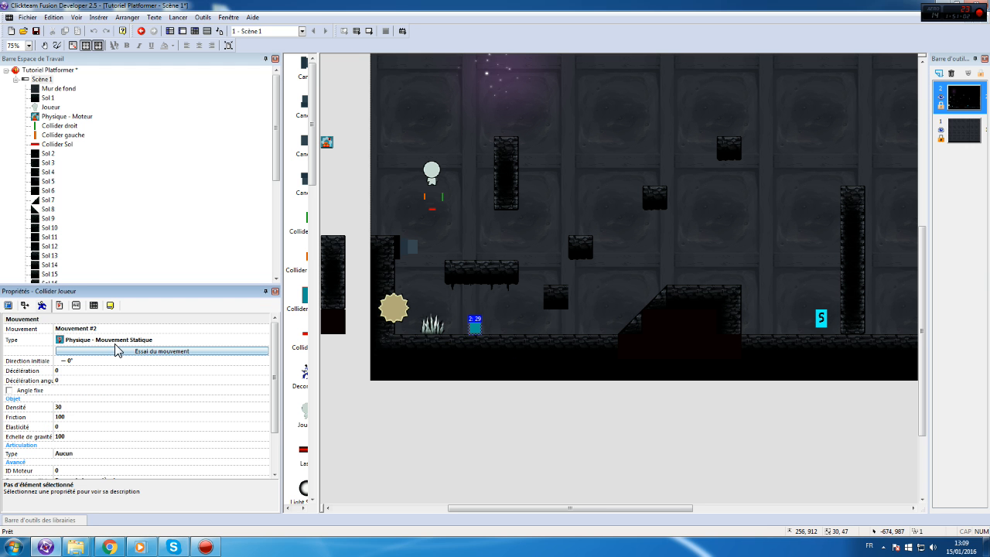
left_click(168, 328)
left_click(182, 330)
left_click(266, 330)
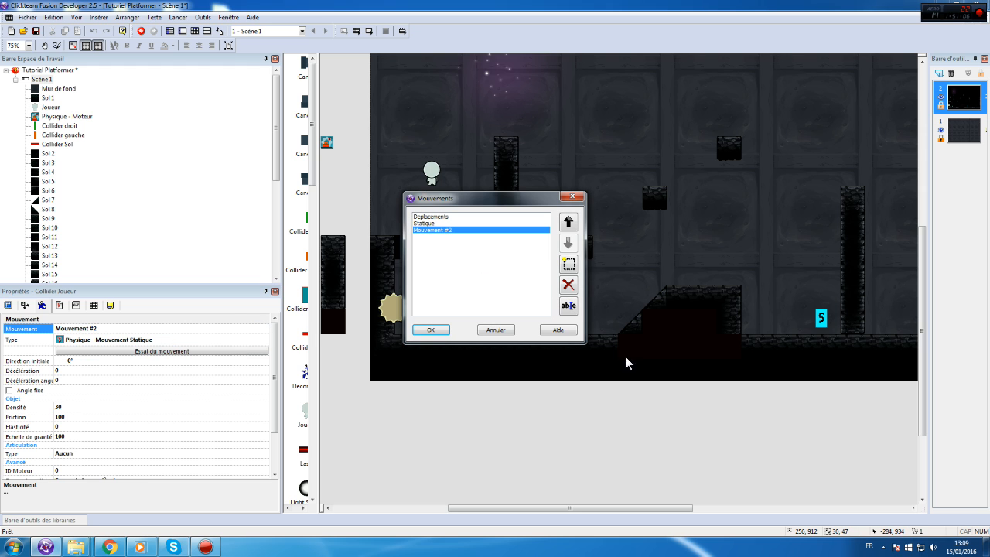
left_click(569, 306)
type("Physique Stat")
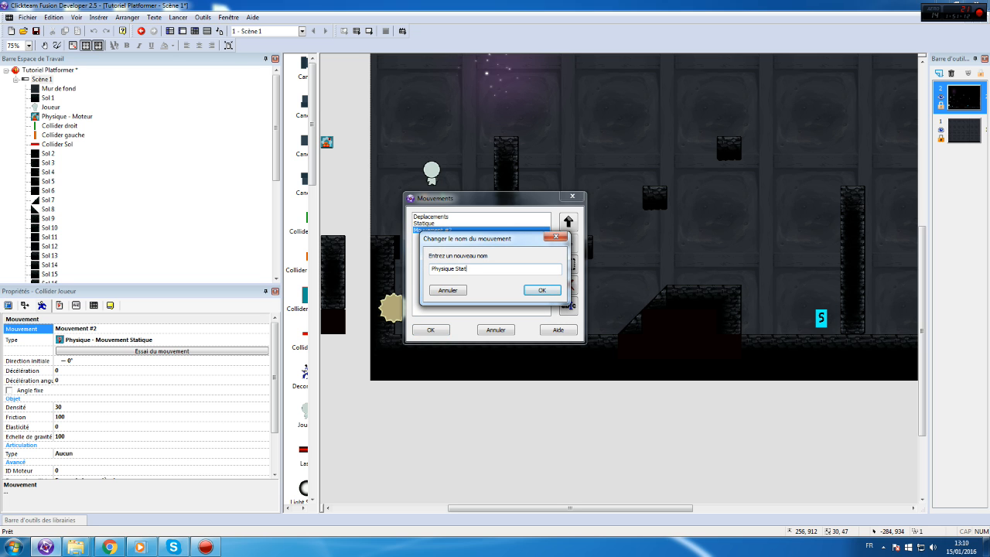
key("Return")
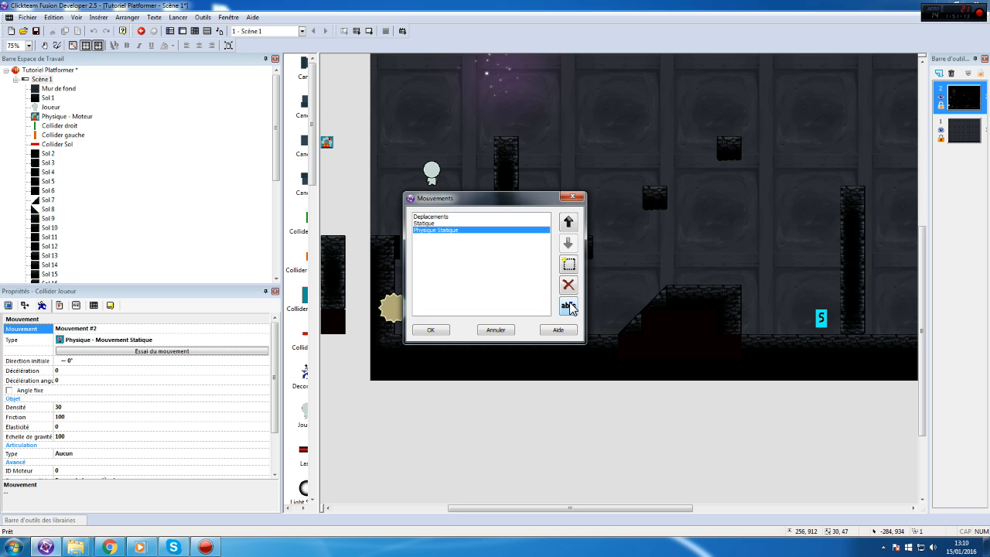
left_click(431, 330)
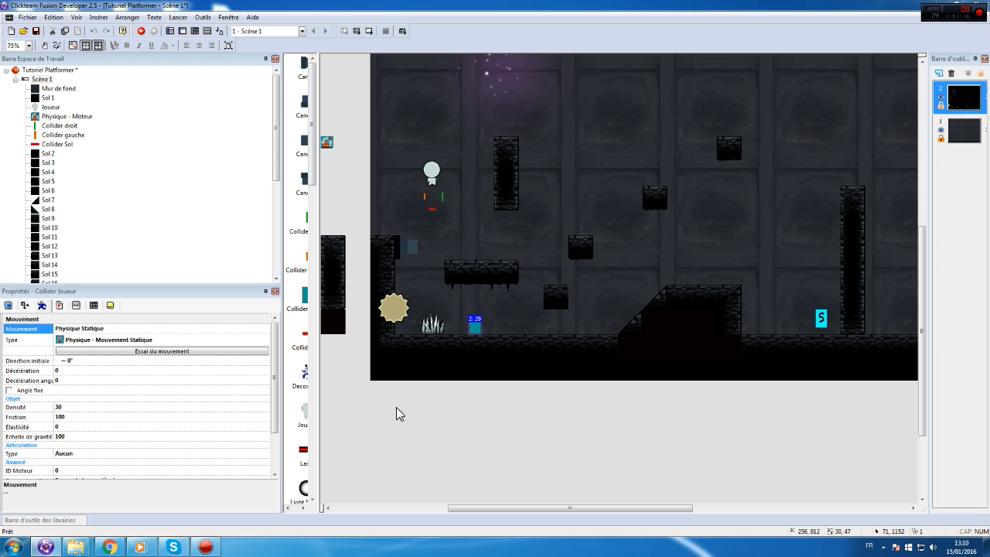
left_click(195, 31)
mouse_move(604, 204)
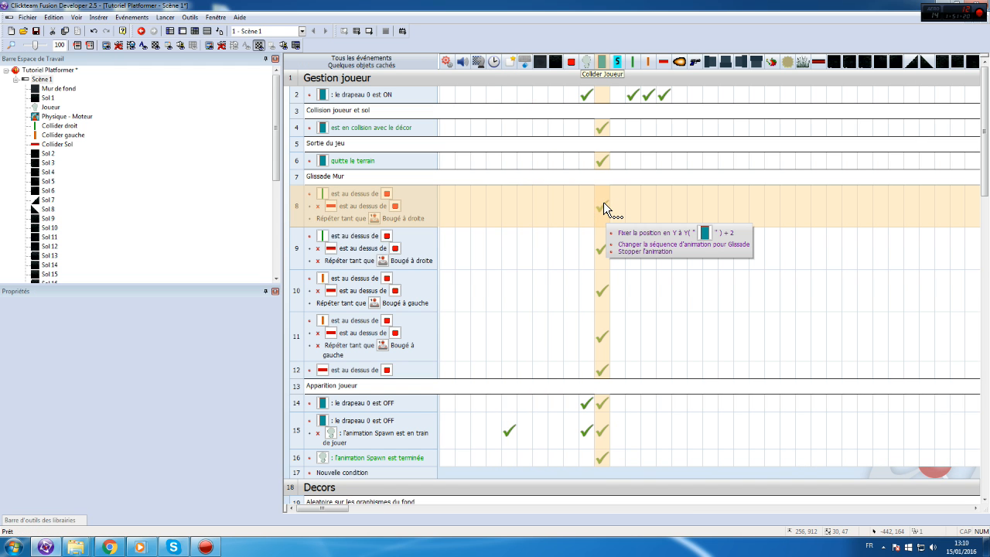
right_click(597, 204)
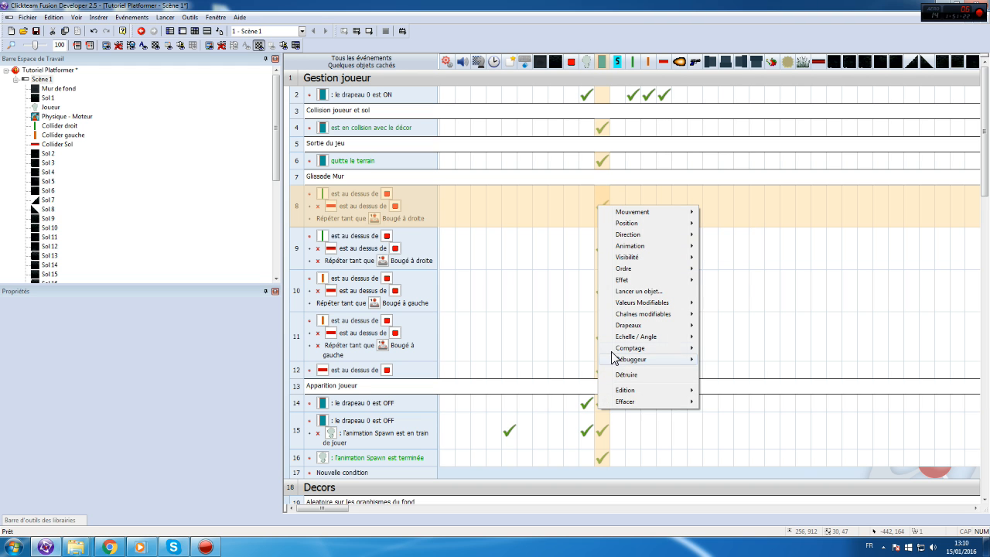
- Add an alterable value named "Wall Slide" to Collider Joueur
double_click(46, 79)
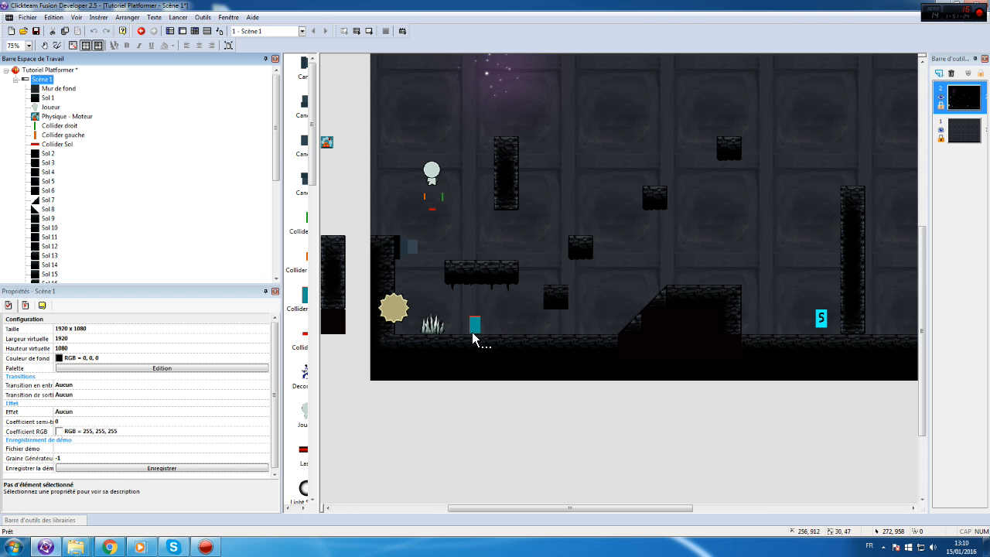
left_click(475, 326)
left_click(76, 304)
left_click(84, 336)
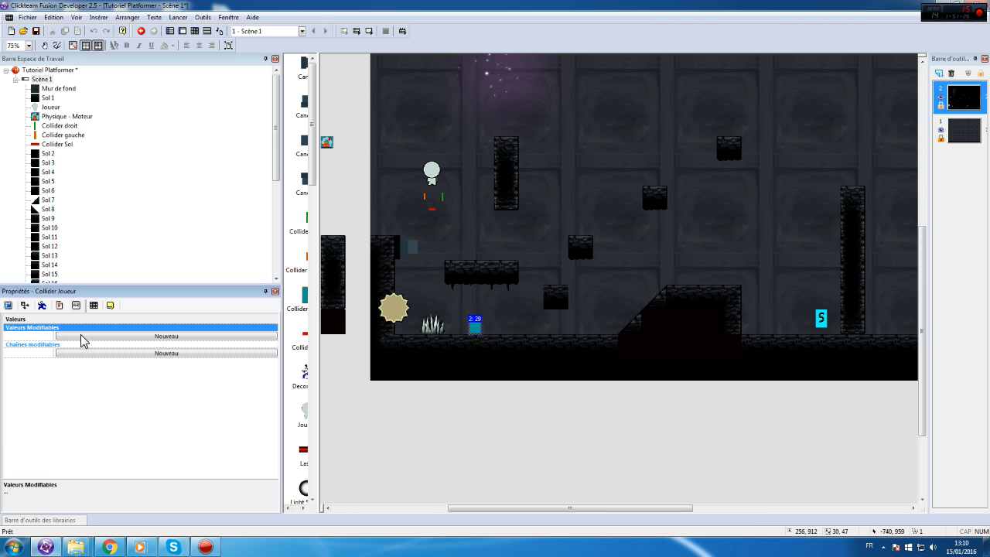
left_click(81, 337)
left_click(38, 338)
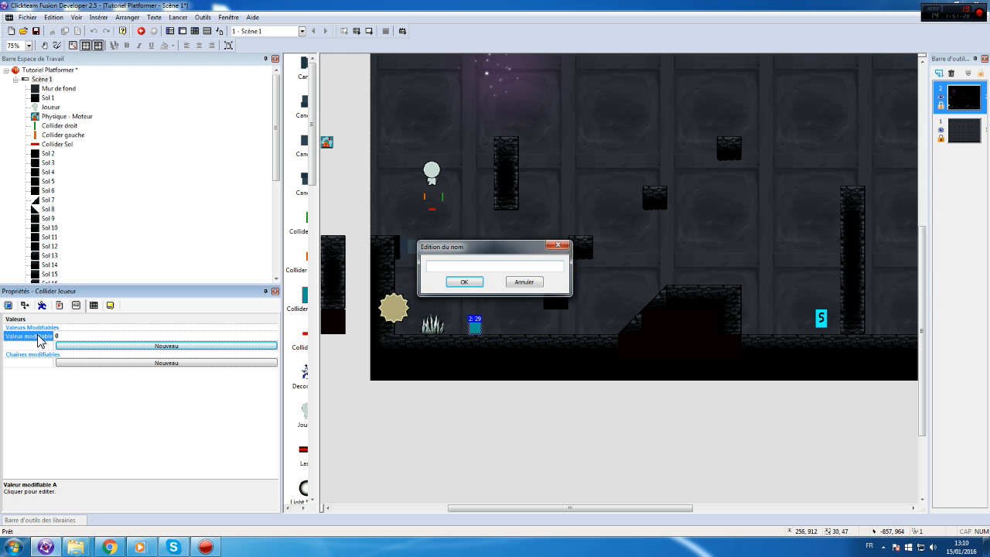
type("Wall Slide")
key("Return")
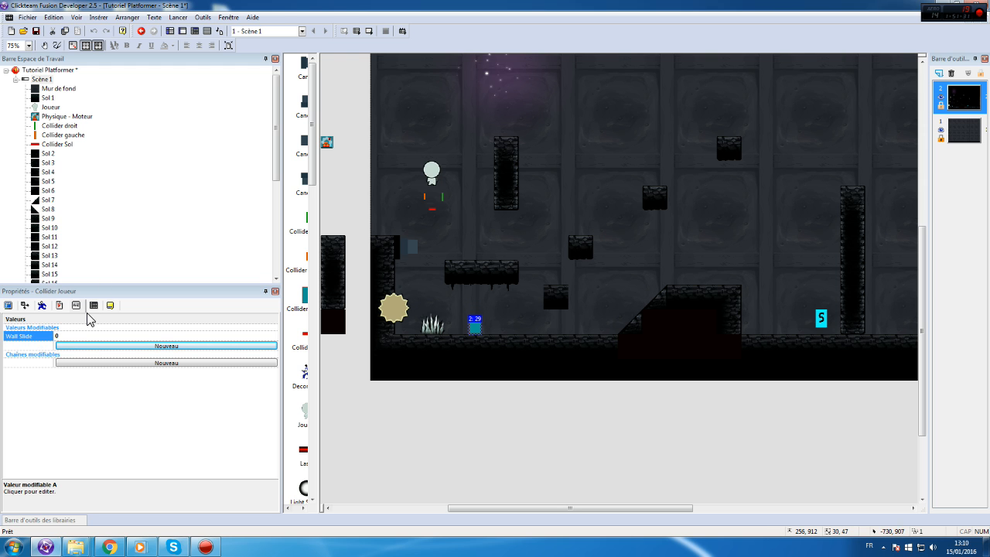
- In the first Glissade Mur event, where the player moves right against a wall, set Collider Joueur's Wall Slide value to 1
left_click(195, 32)
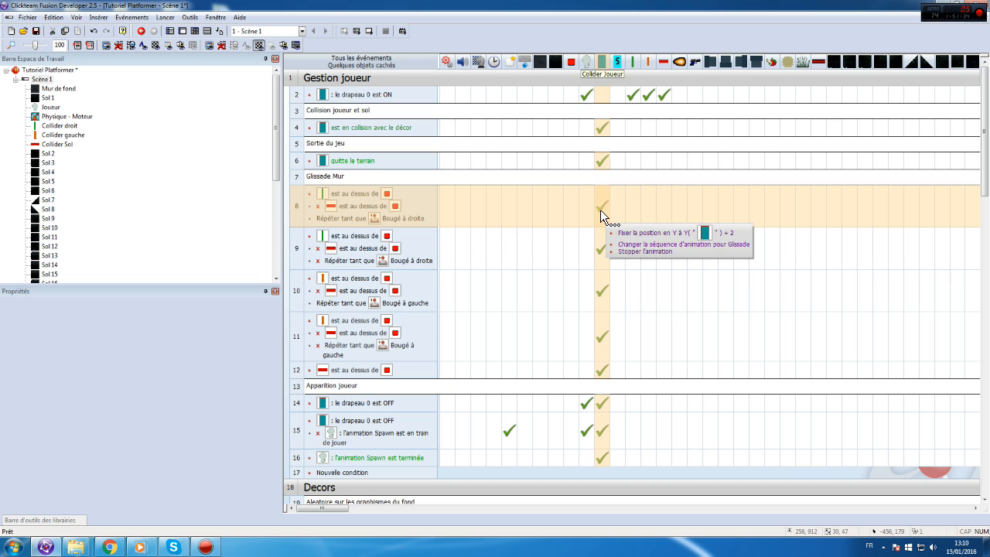
right_click(600, 210)
mouse_move(686, 309)
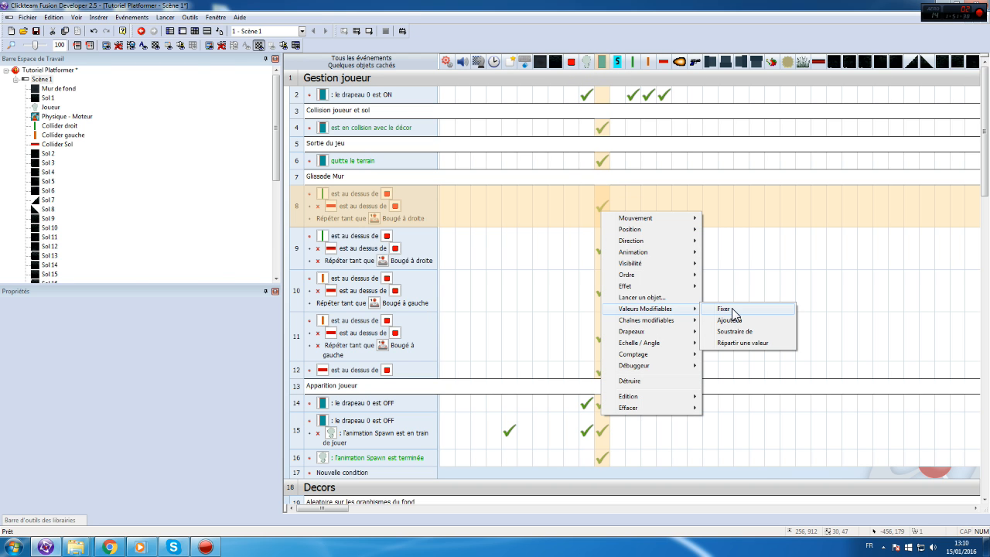
left_click(727, 309)
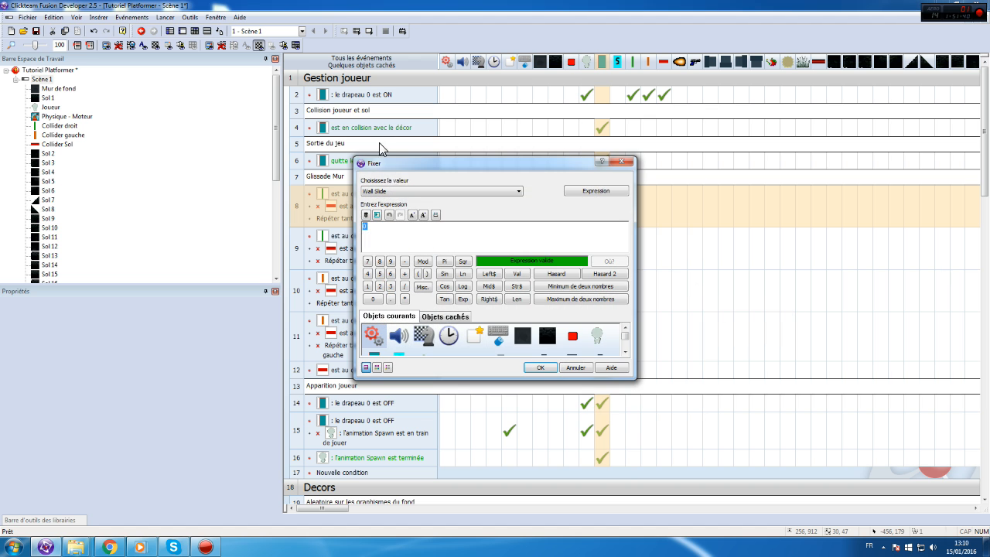
type("1")
key("Return")
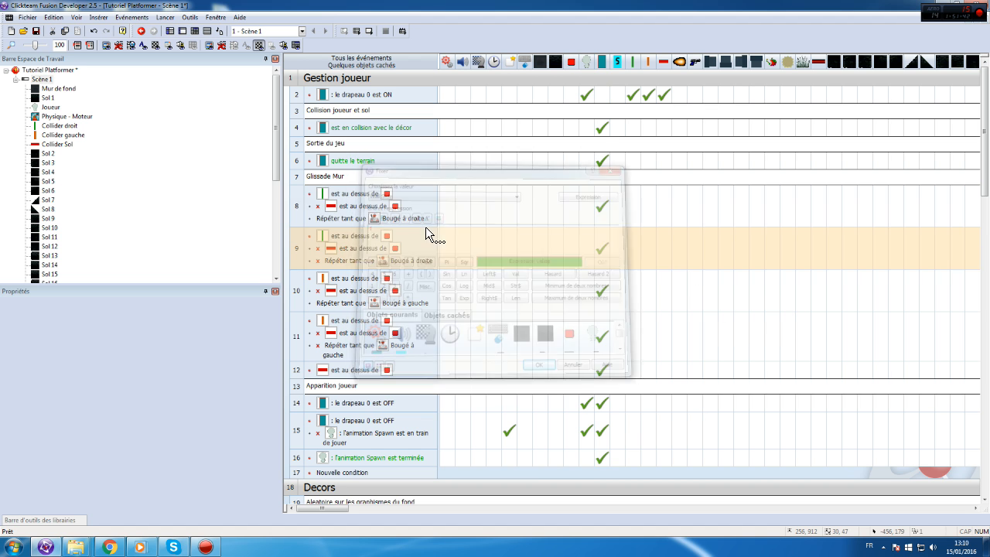
- In the Glissade Mur event where the player moves left against a wall, set Collider Joueur's Wall Slide value to 2
right_click(602, 299)
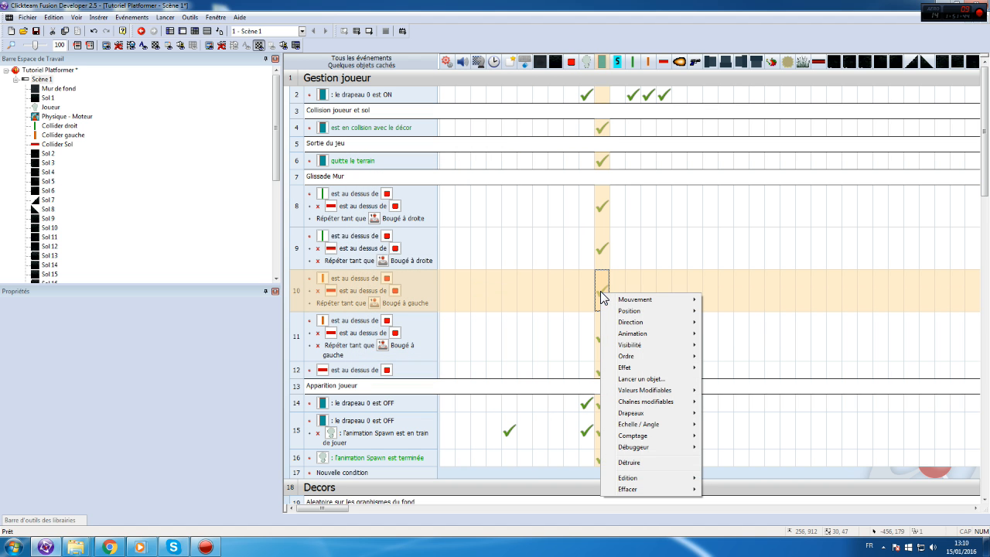
mouse_move(658, 390)
left_click(720, 391)
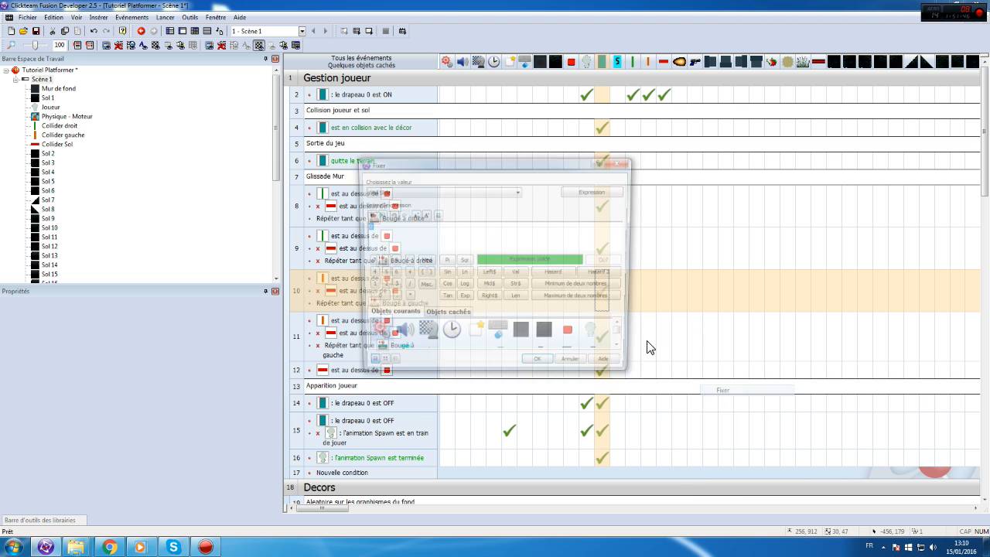
type("1")
key("Return")
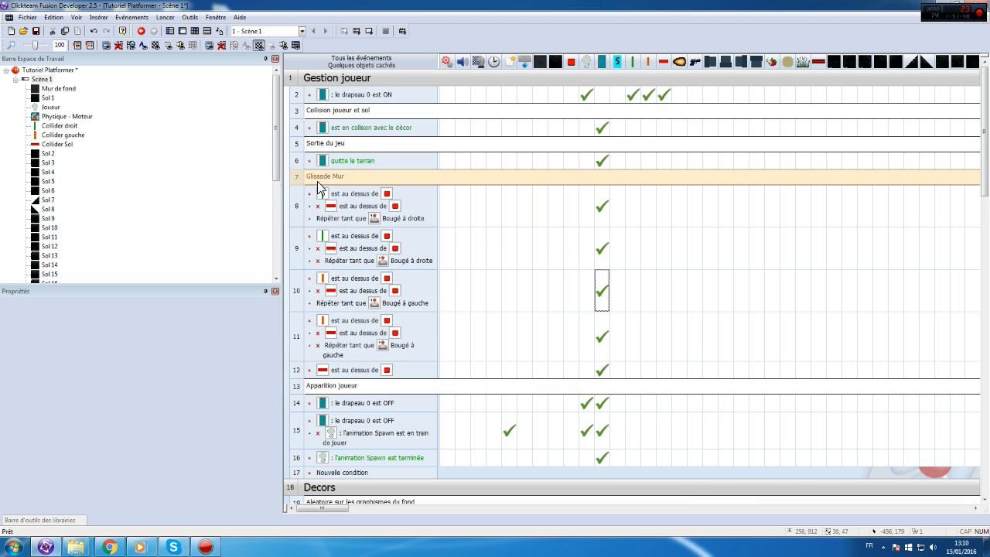
- Insert a Toujours event at the start of the Glissade Mur section
right_click(297, 206)
mouse_move(360, 236)
left_click(523, 245)
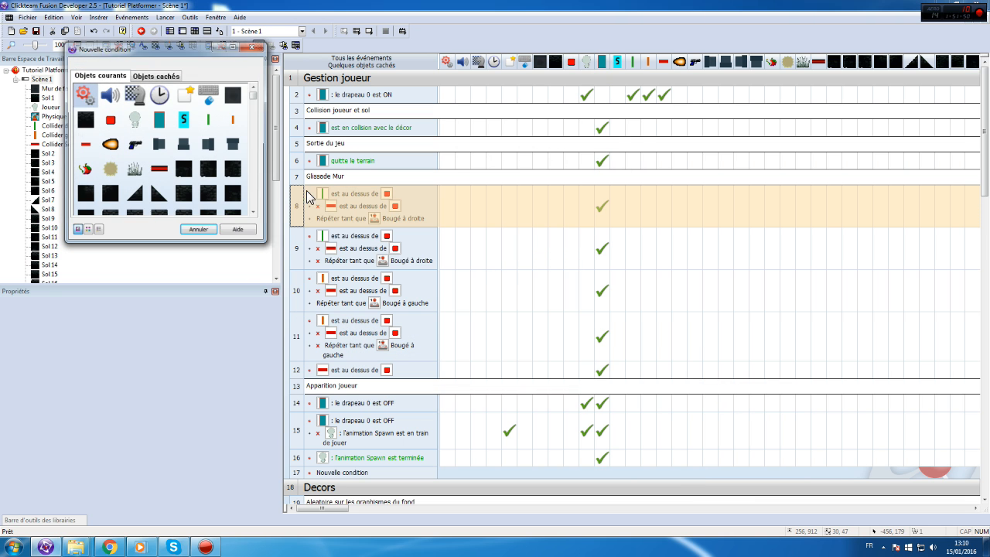
right_click(93, 102)
left_click(120, 101)
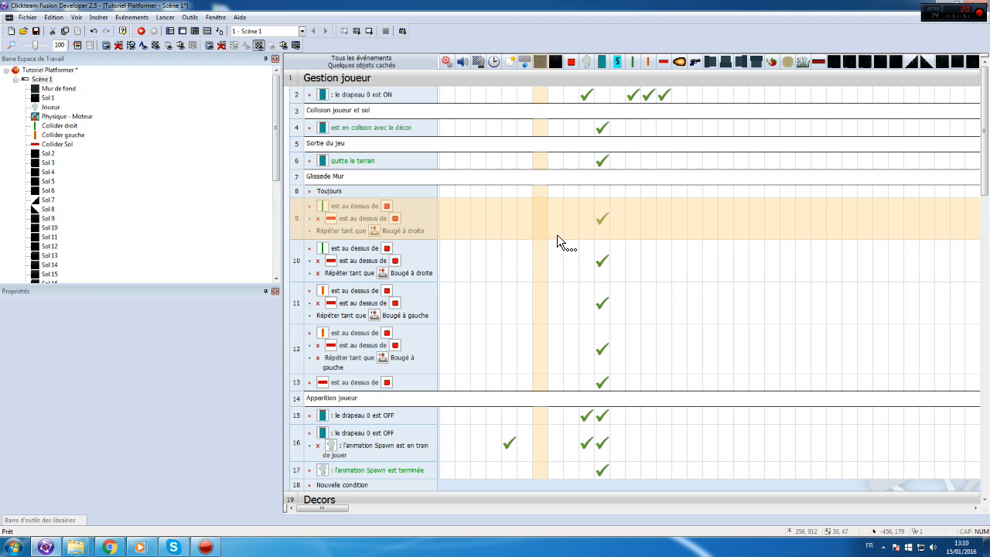
- In the Toujours event of Glissade Mur, add an action that resets Collider Joueur's Wall Slide value to the default
left_click(602, 192)
mouse_move(671, 296)
left_click(721, 289)
key("Return")
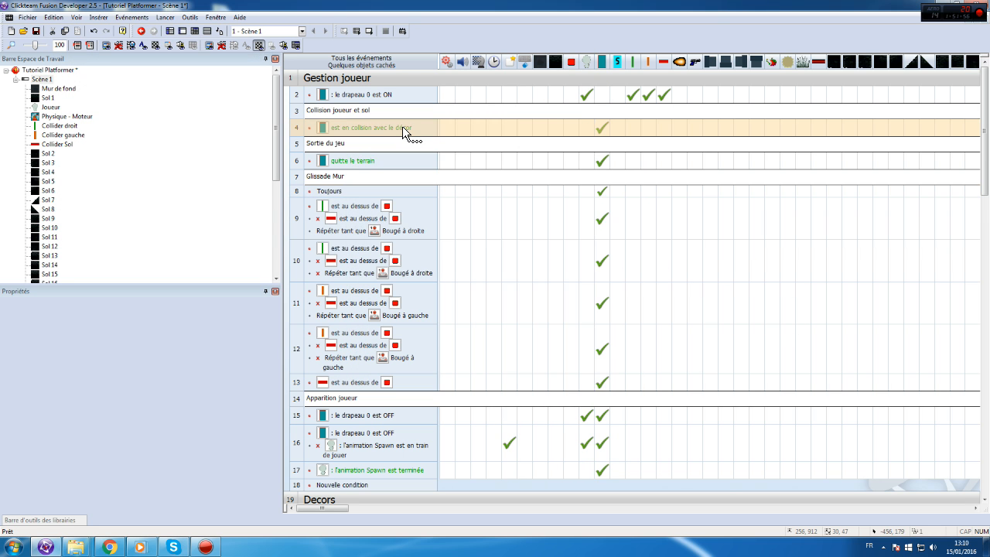
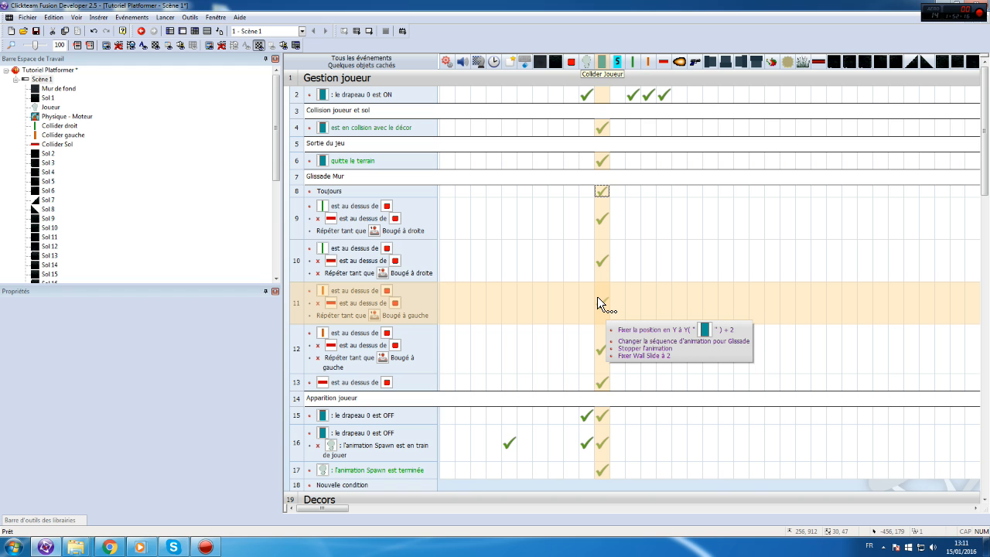
- Duplicate the Glissade Mur comment line above Apparition joueur and change its text to "Wall Jump"
left_click(297, 177)
left_click(297, 399)
key("ctrl+v")
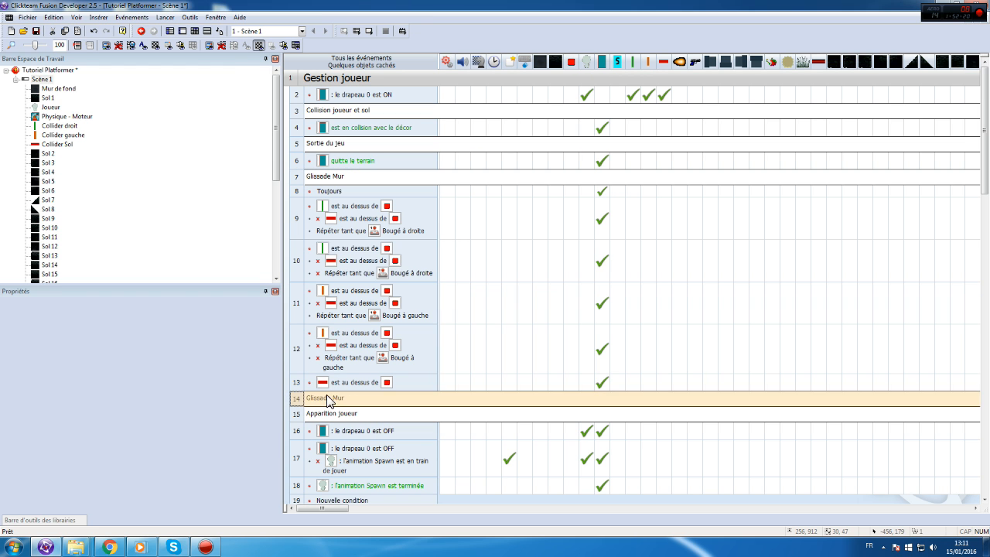
double_click(298, 398)
type("Wall Jump")
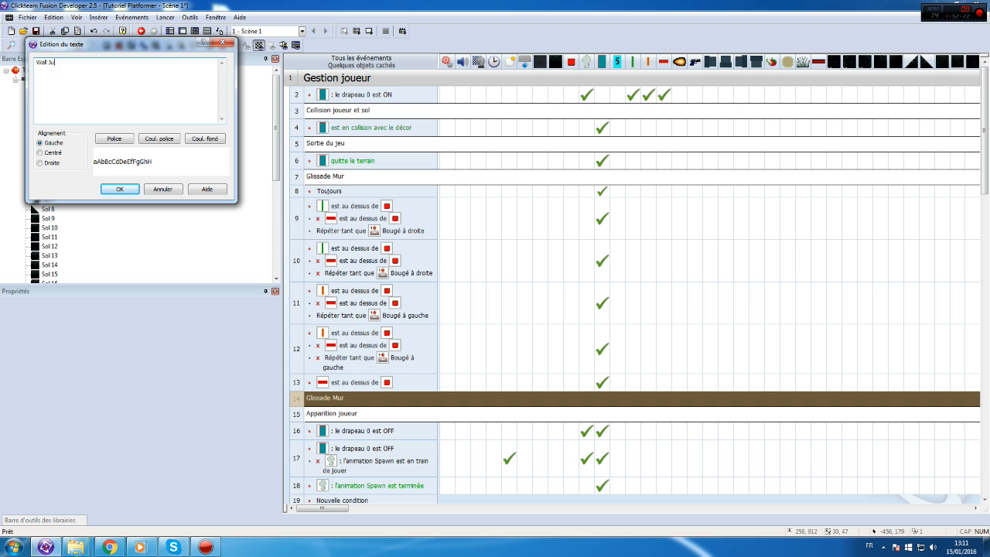
left_click(120, 189)
- Insert a new event under Wall Jump that tests whether Collider Joueur's Wall Slide value equals 1
right_click(301, 415)
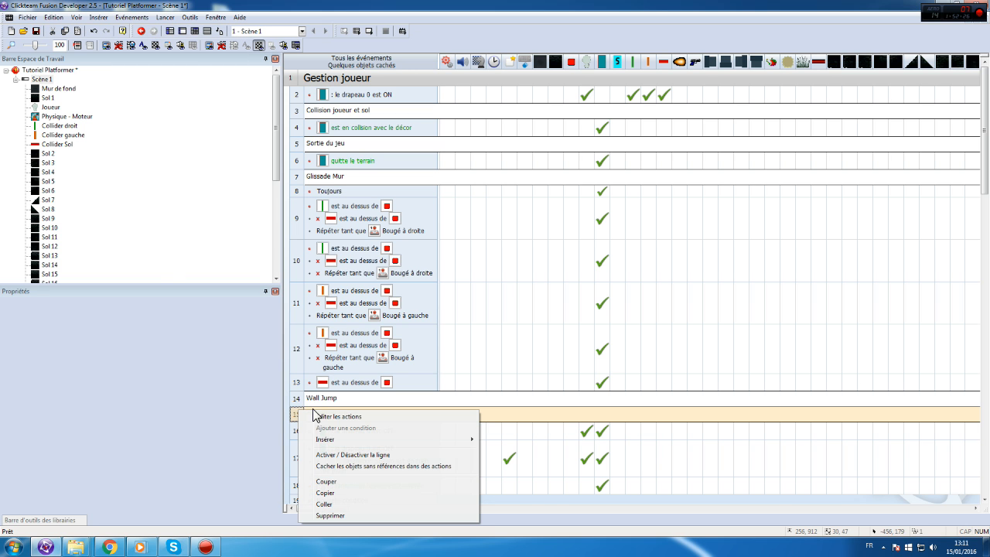
mouse_move(397, 439)
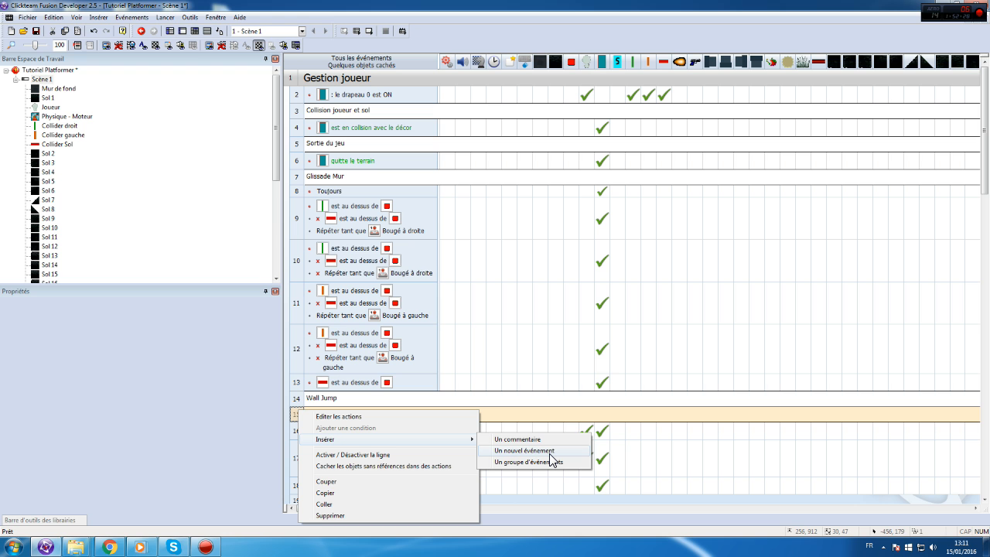
left_click(550, 452)
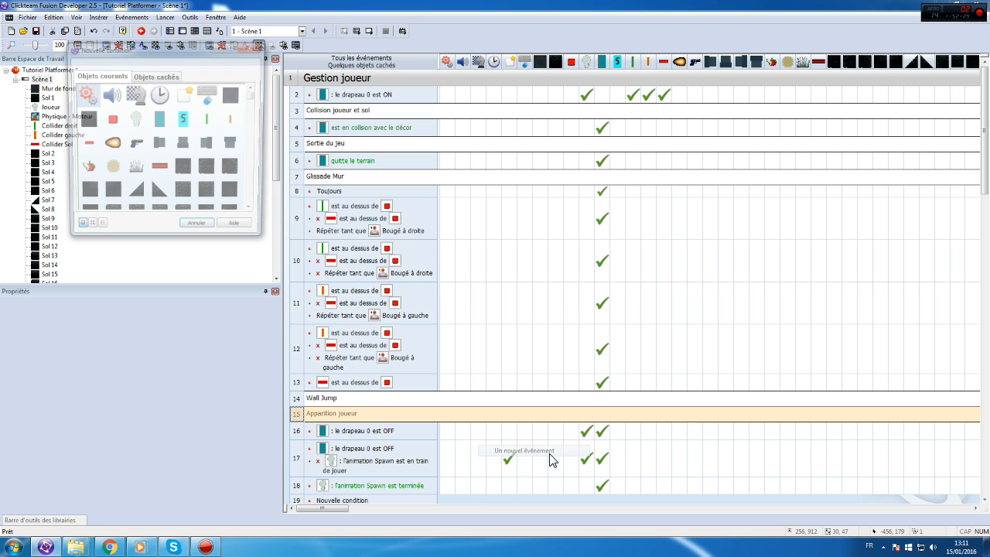
left_click(169, 124)
mouse_move(245, 205)
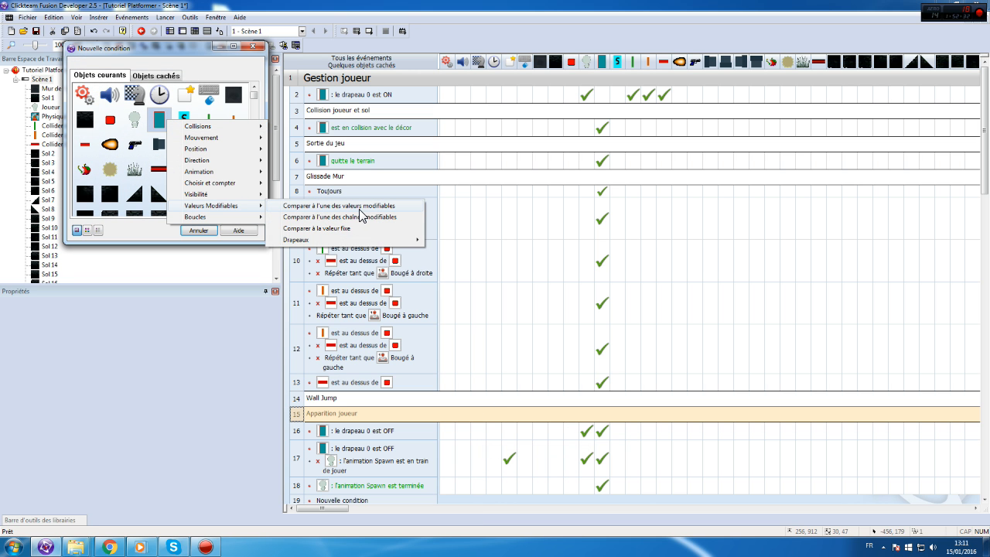
left_click(358, 209)
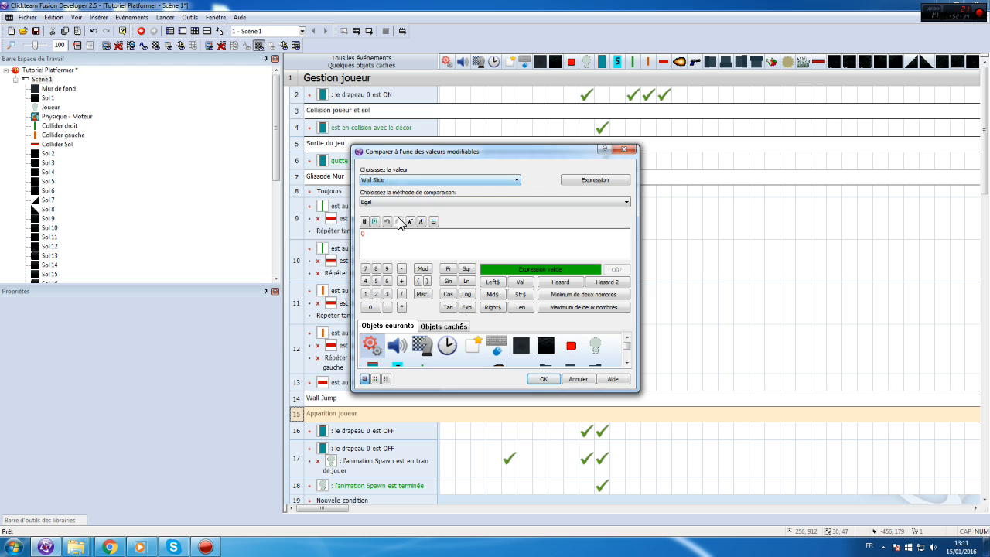
key("Return")
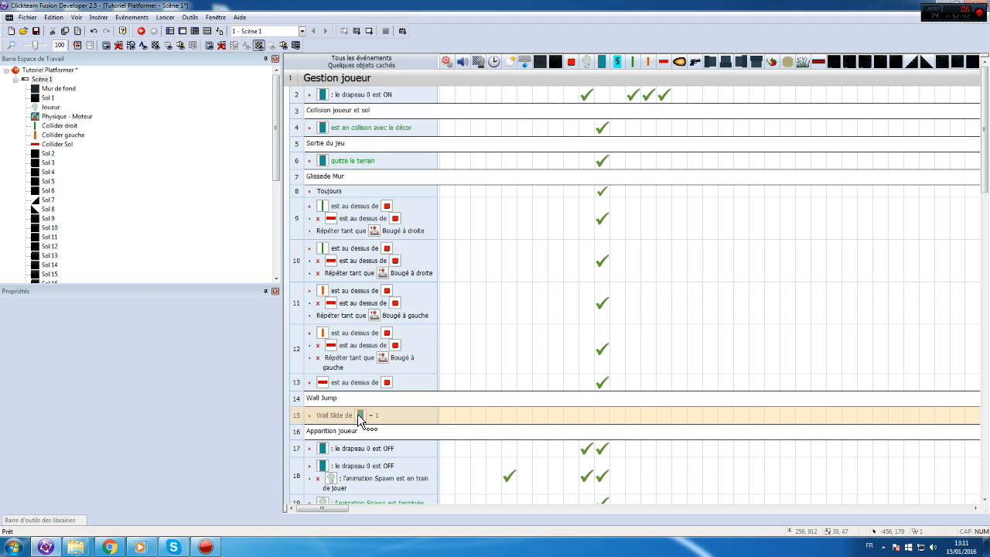
- Add a player 1 joystick condition testing Bouton tir 1 to the Wall Jump event and place it above the Wall Slide condition
right_click(313, 417)
left_click(340, 321)
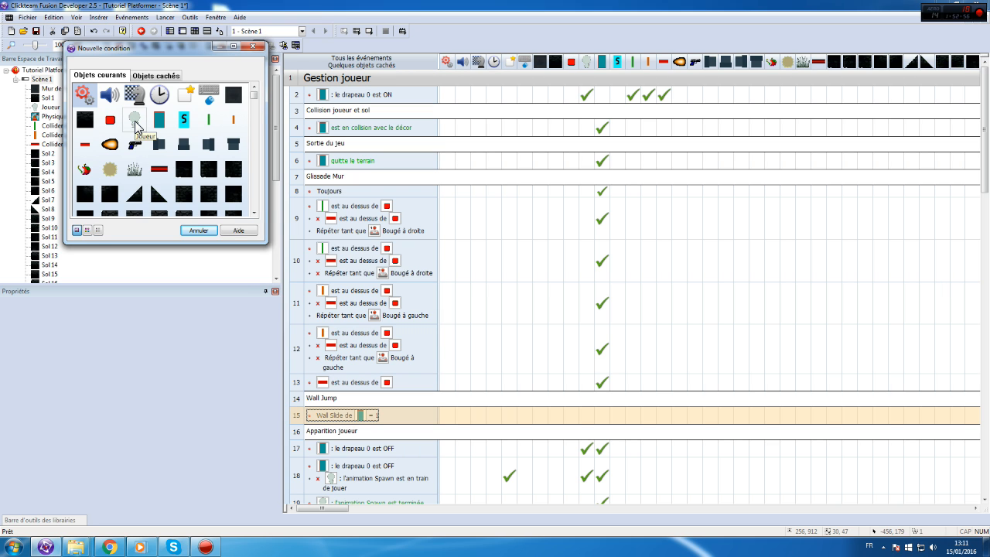
left_click(159, 120)
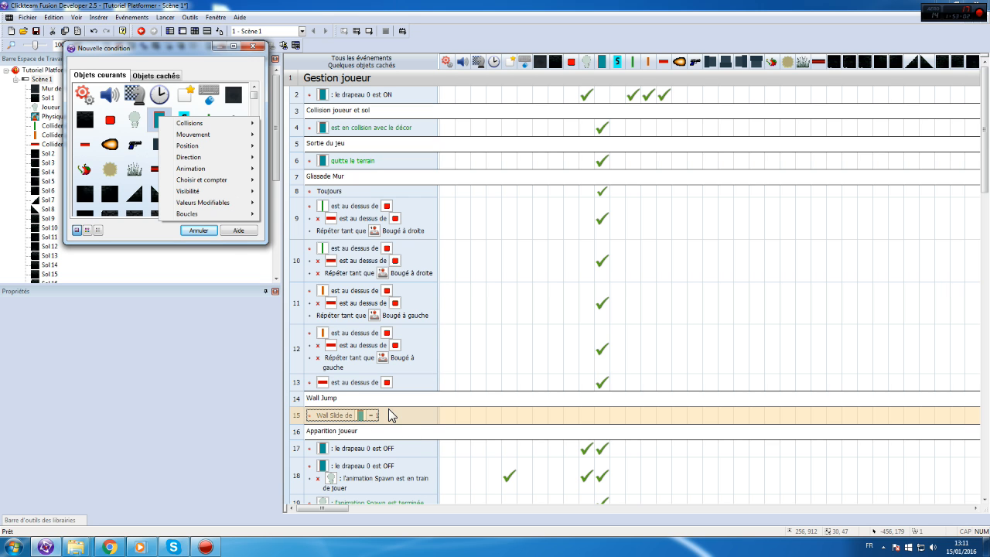
mouse_move(165, 136)
left_click(256, 95)
left_click(156, 76)
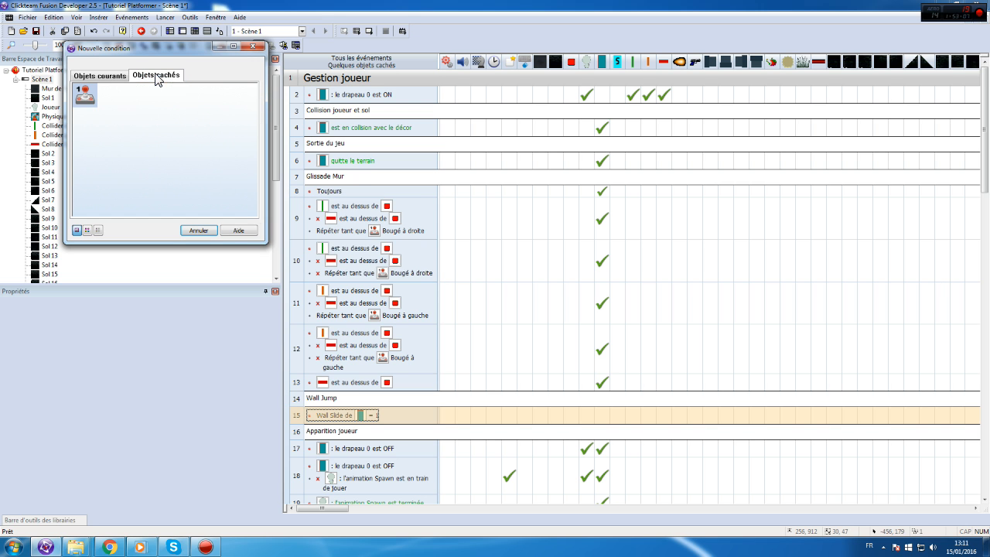
left_click(91, 97)
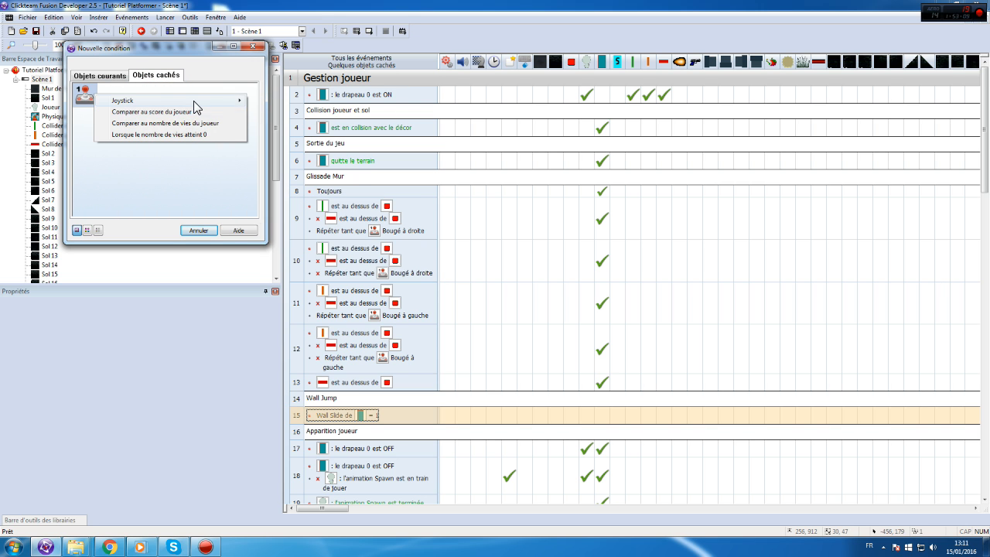
left_click(294, 101)
left_click(454, 313)
left_click(493, 258)
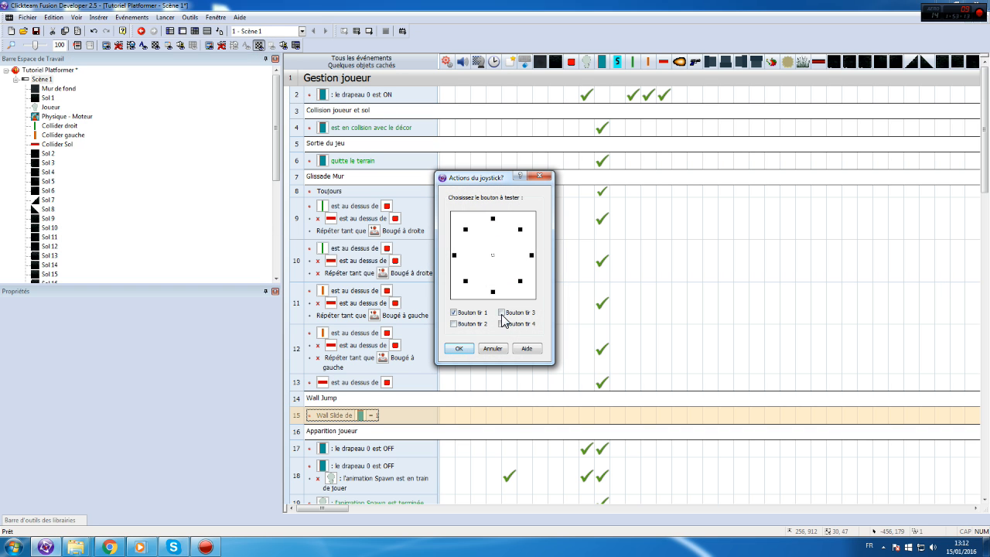
left_click(459, 348)
left_click(458, 348)
left_click_drag(358, 418, 352, 415)
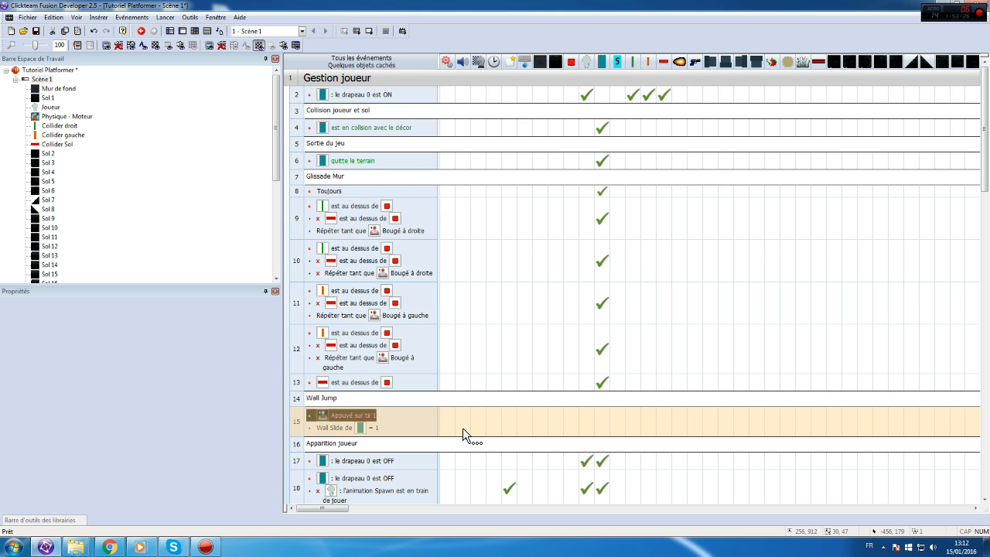
- In the Wall Jump event, add an action that switches Collider Joueur to the Physique Statique movement
right_click(597, 420)
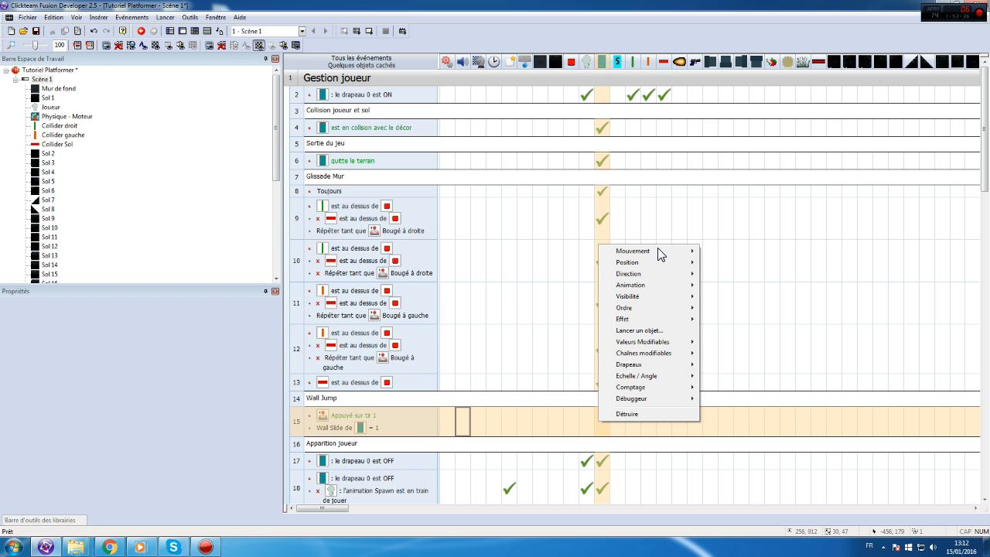
mouse_move(659, 253)
mouse_move(771, 411)
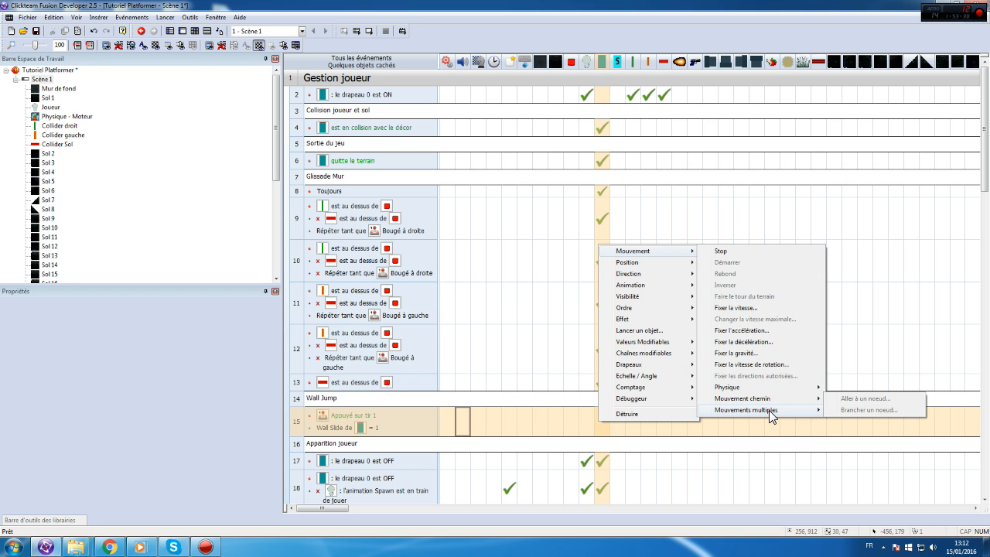
left_click(878, 433)
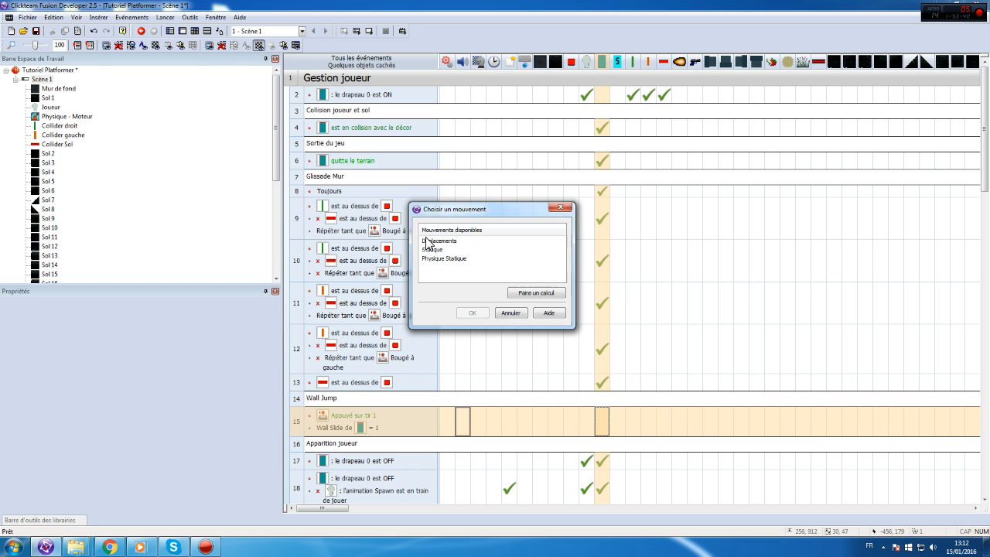
double_click(446, 259)
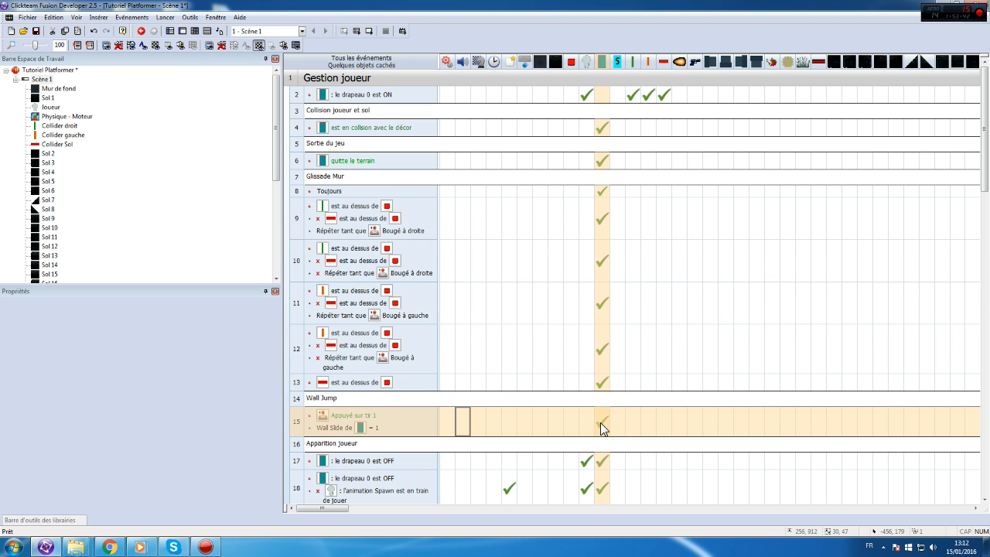
- Add a physics impulse action for Collider Joueur to the Wall Jump event, with an angle of 135 degrees
right_click(601, 422)
mouse_move(658, 230)
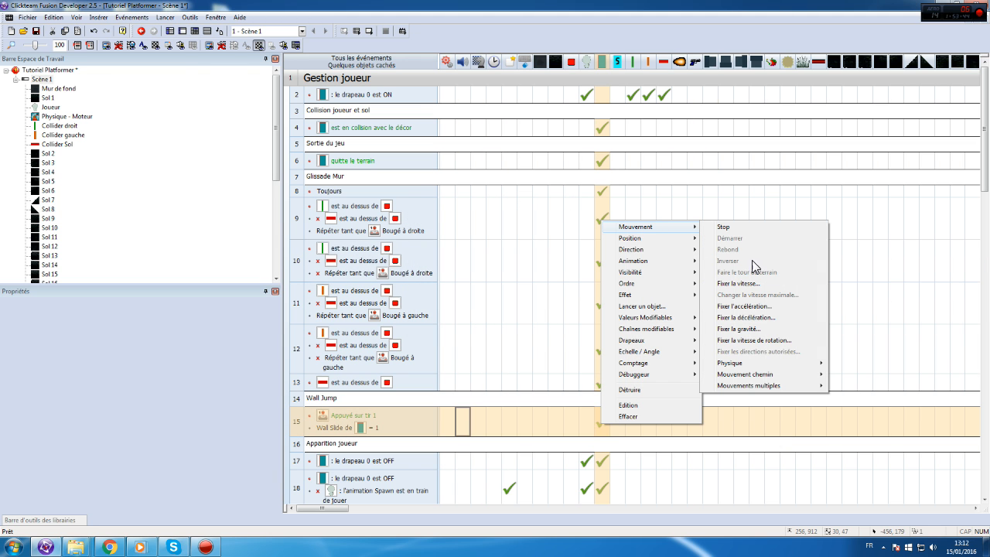
mouse_move(767, 365)
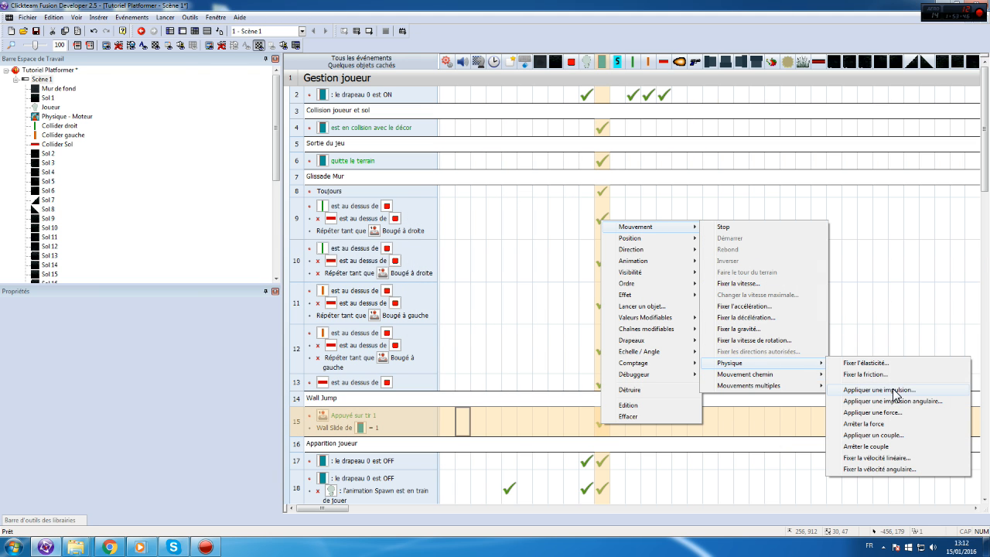
left_click(895, 393)
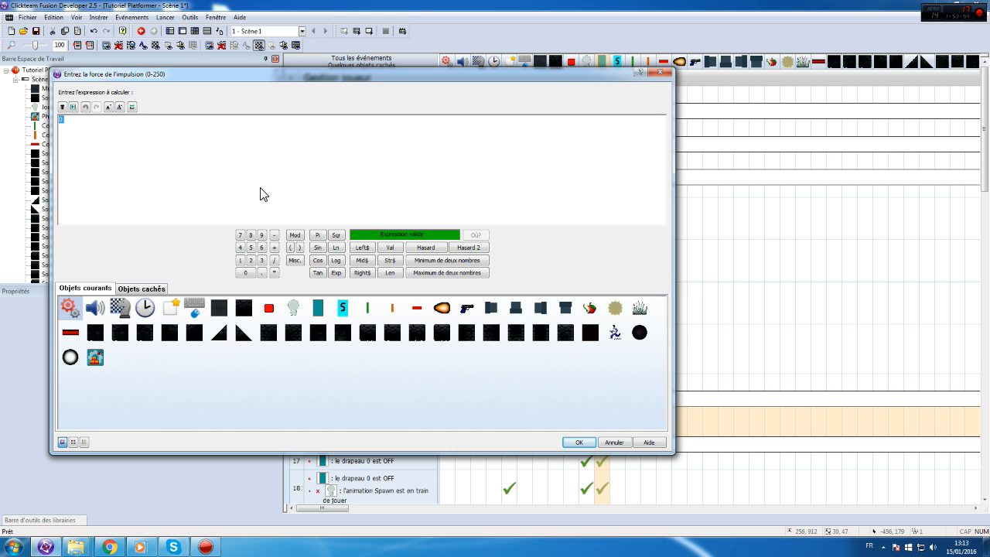
key("Return")
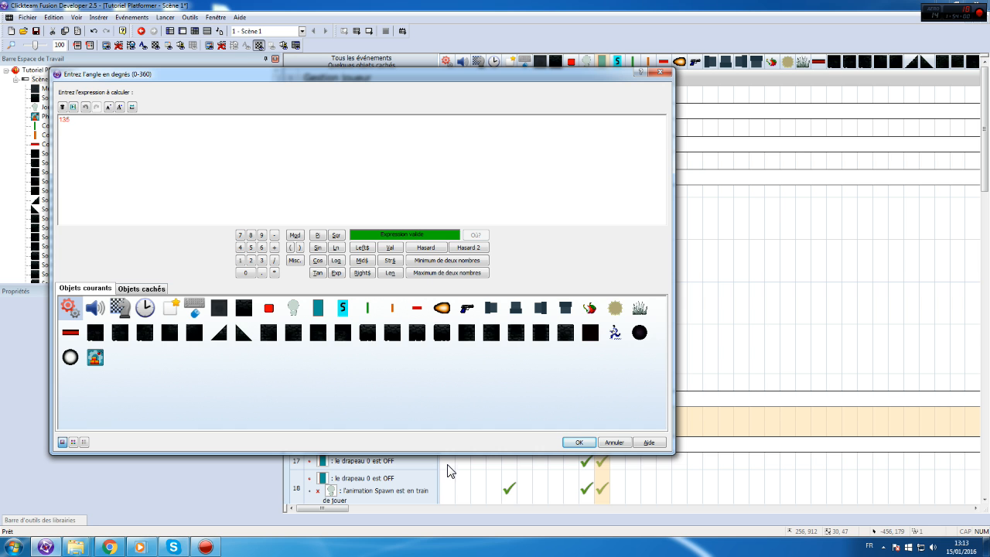
left_click(572, 440)
- Run the game without the debugger window, test moving and jumping the player near the walls, and return to the event editor
scroll(541, 381, "down", 3)
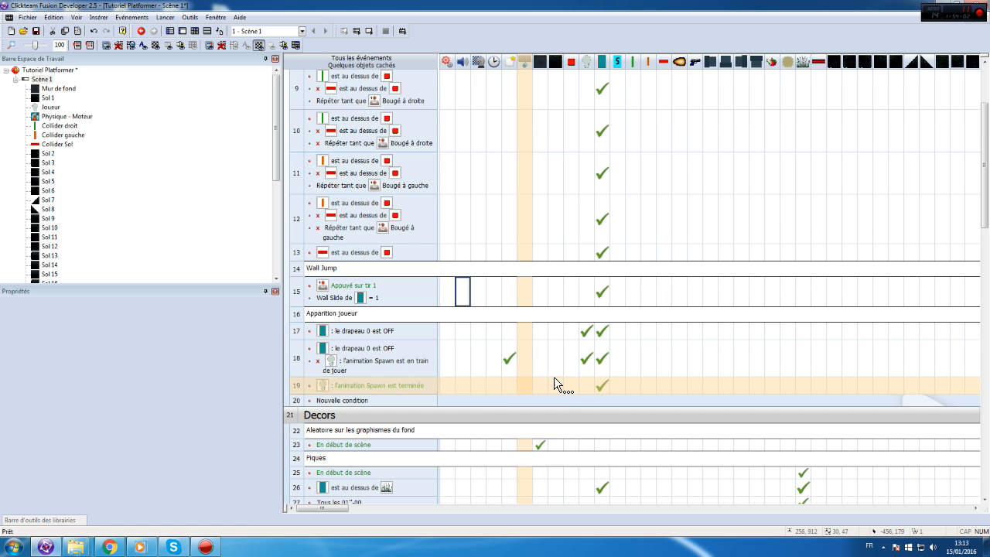
left_click(165, 17)
left_click(195, 54)
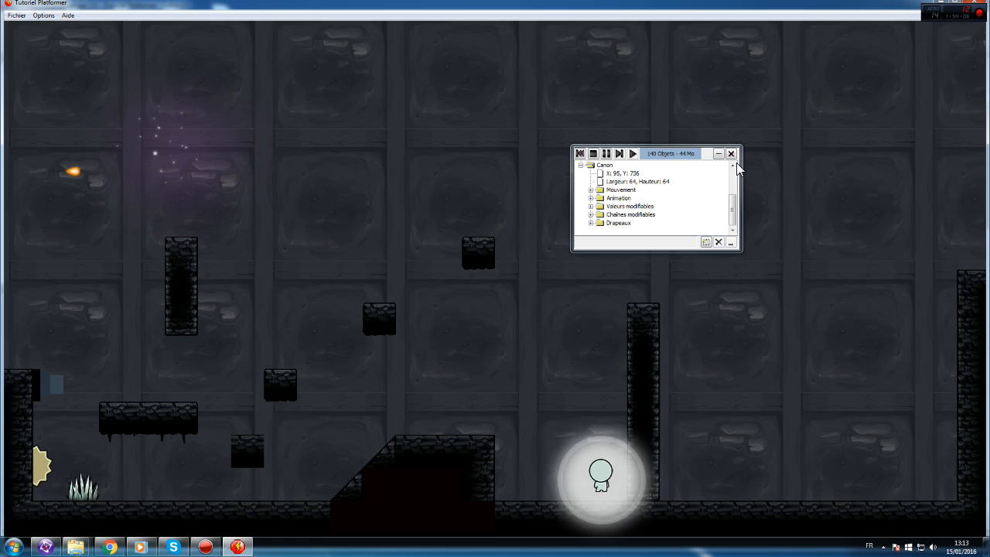
left_click(732, 153)
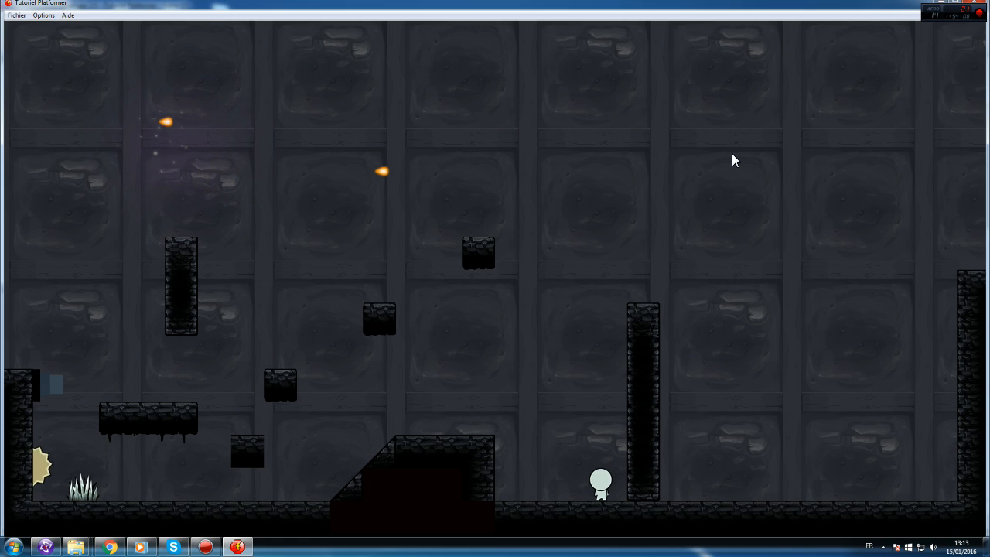
key("Up")
key("Right")
key("Up")
key("Left")
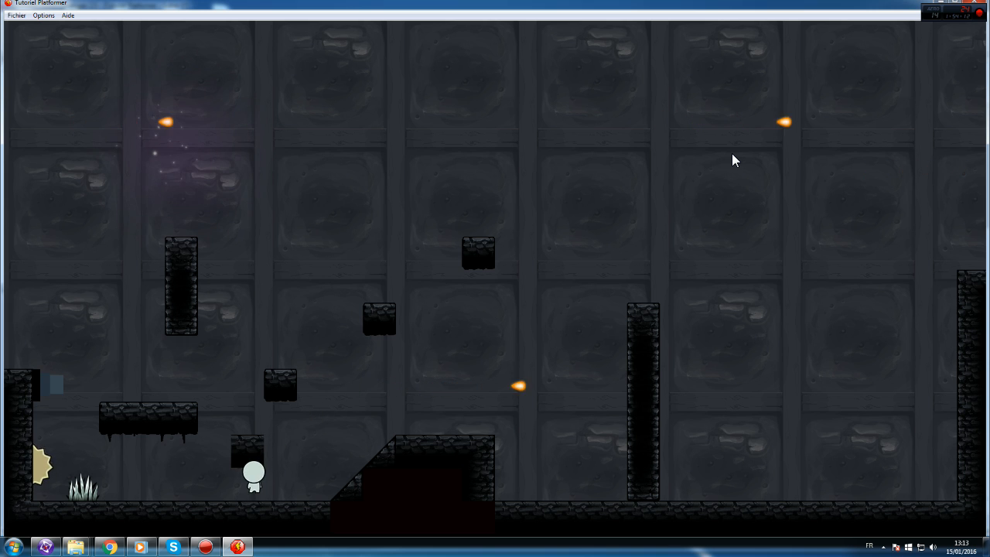
left_click(976, 2)
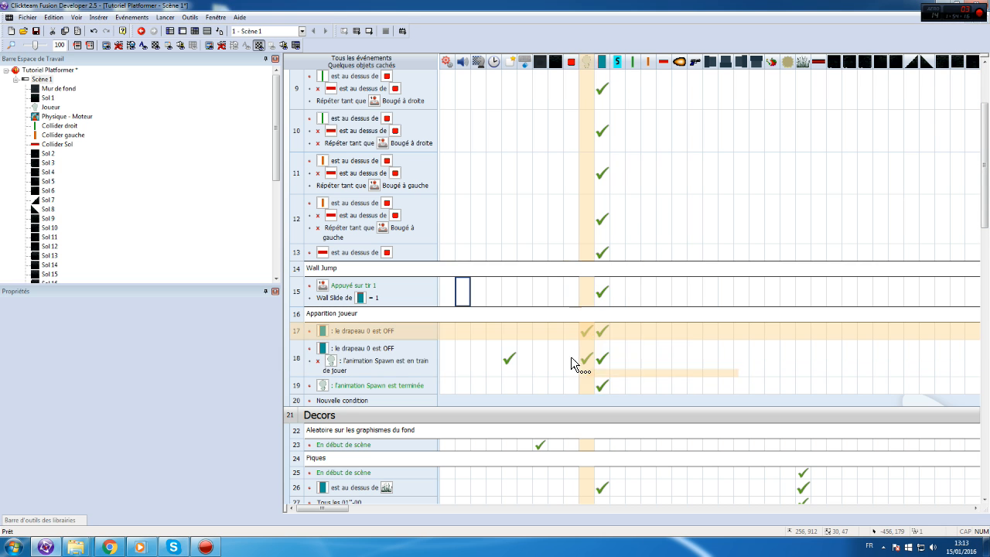
scroll(553, 396, "down", 3)
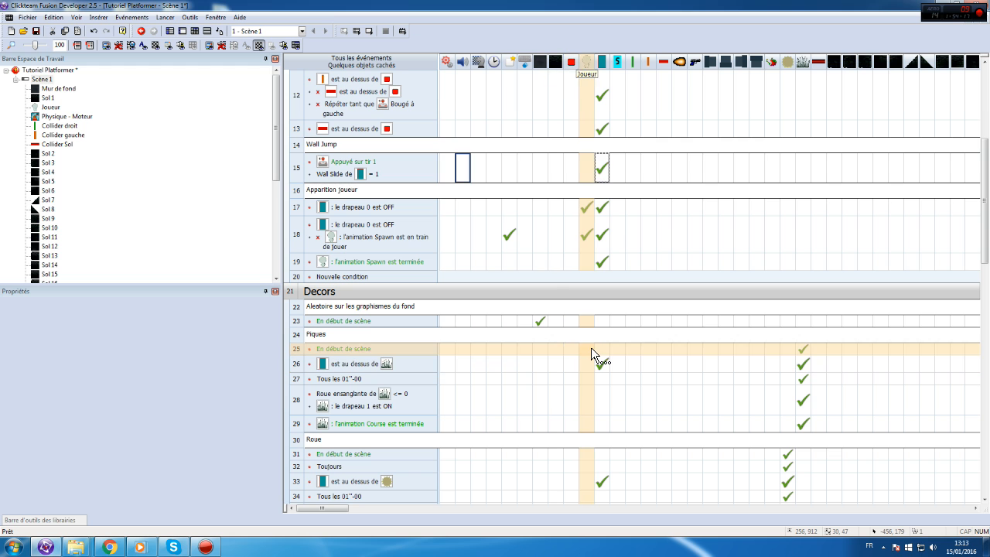
- In the Wall Jump event, add an action that switches Collider Joueur back to the Deplacements movement
right_click(603, 165)
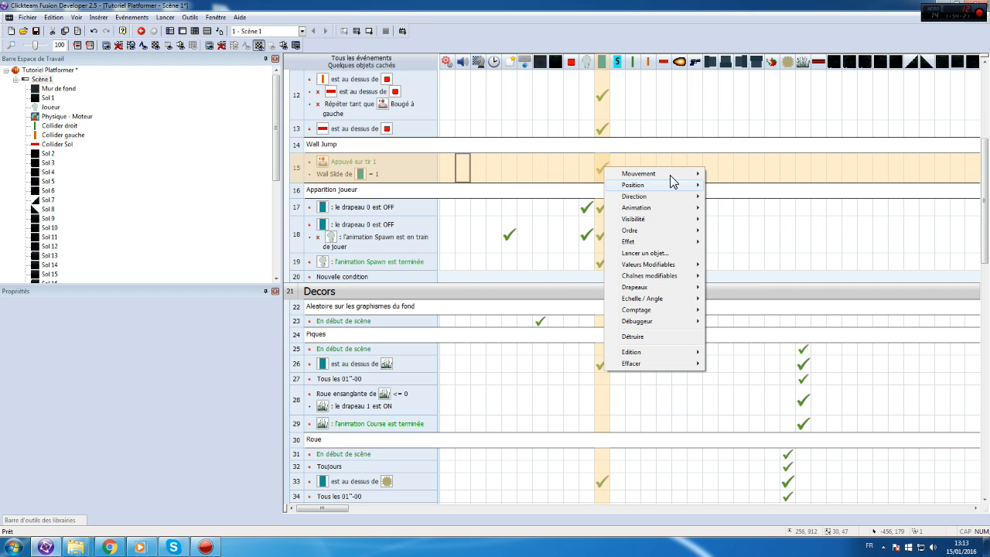
mouse_move(672, 174)
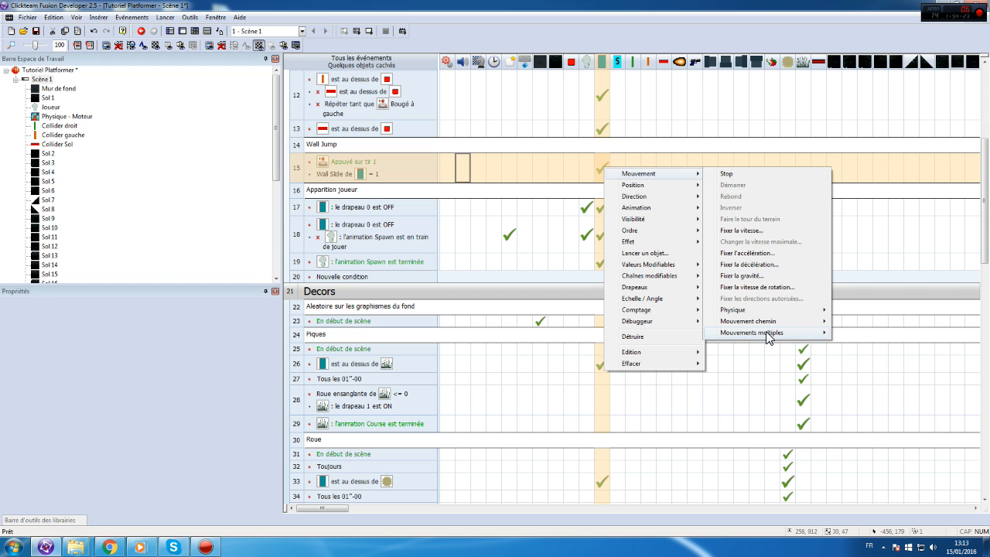
mouse_move(768, 334)
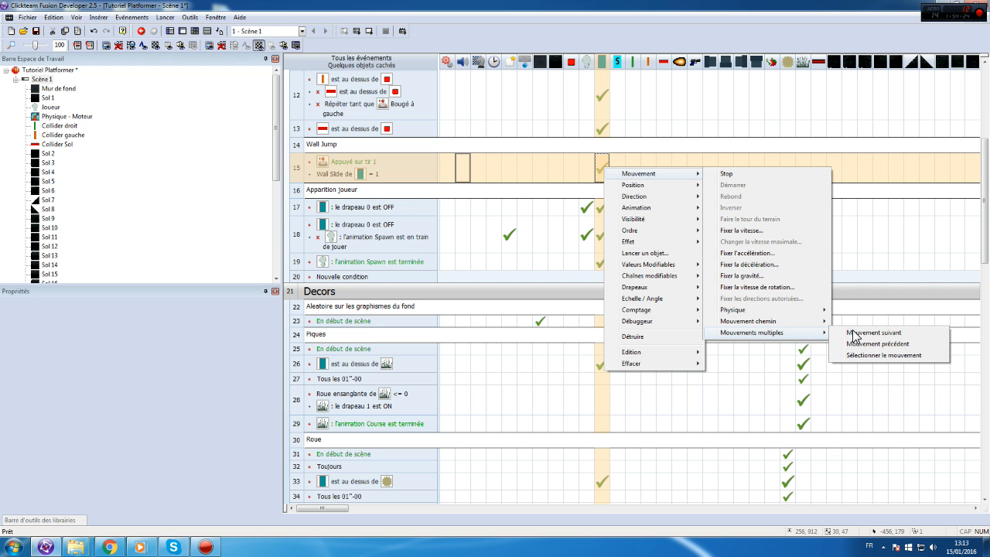
left_click(885, 356)
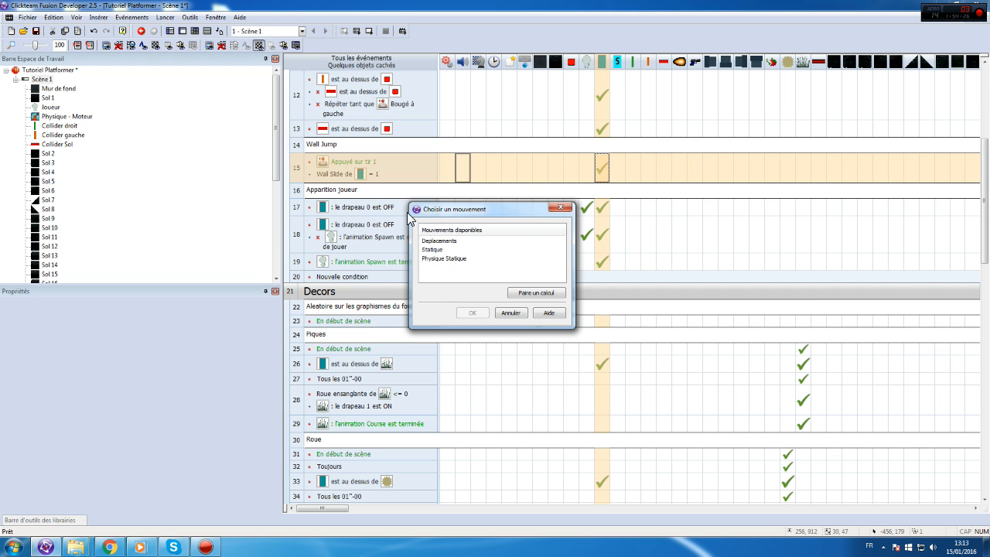
double_click(445, 247)
- Run the scene, test jumping and sliding the player against the tall wall, and close the game
left_click(178, 18)
left_click(206, 54)
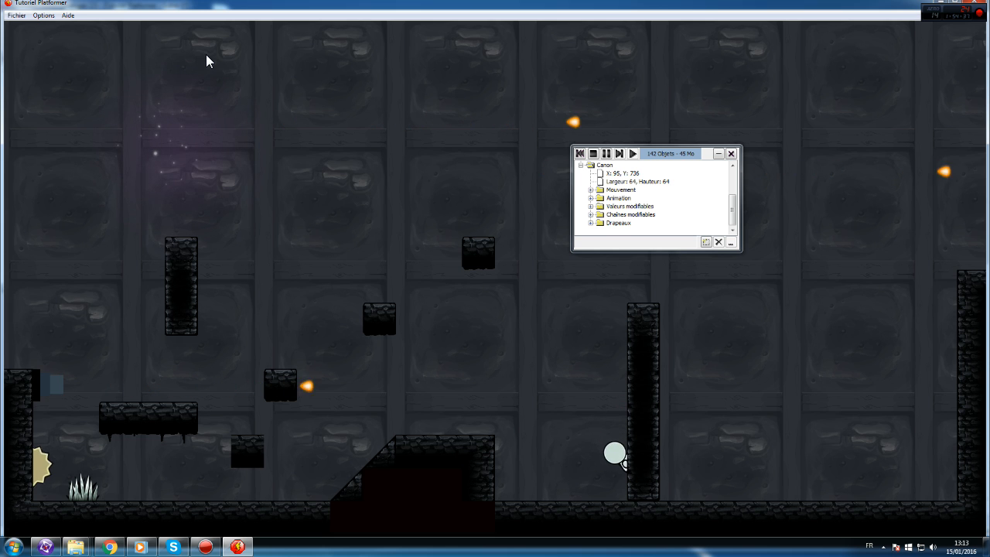
key("Up")
key("Left")
key("Right")
key("Up")
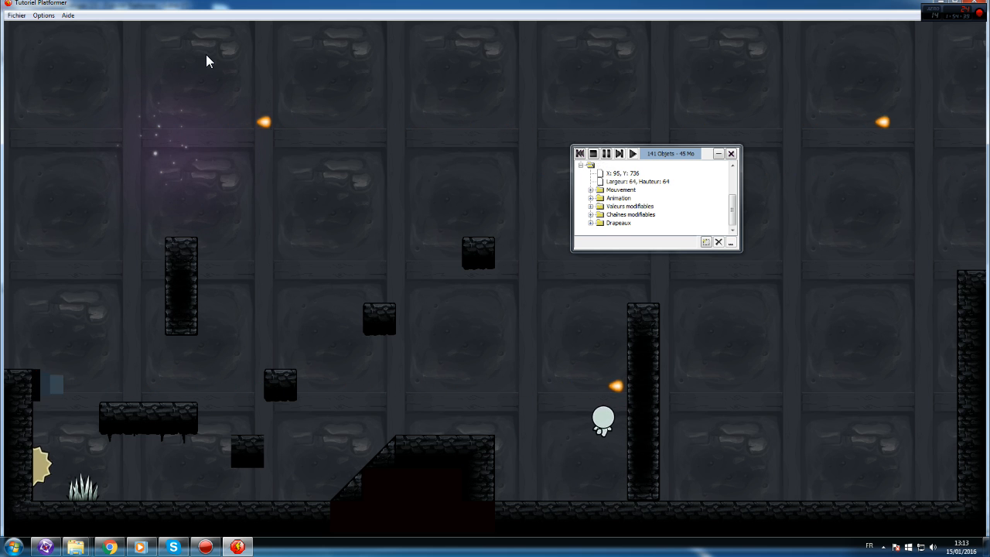
key("Left")
key("Right")
key("Up")
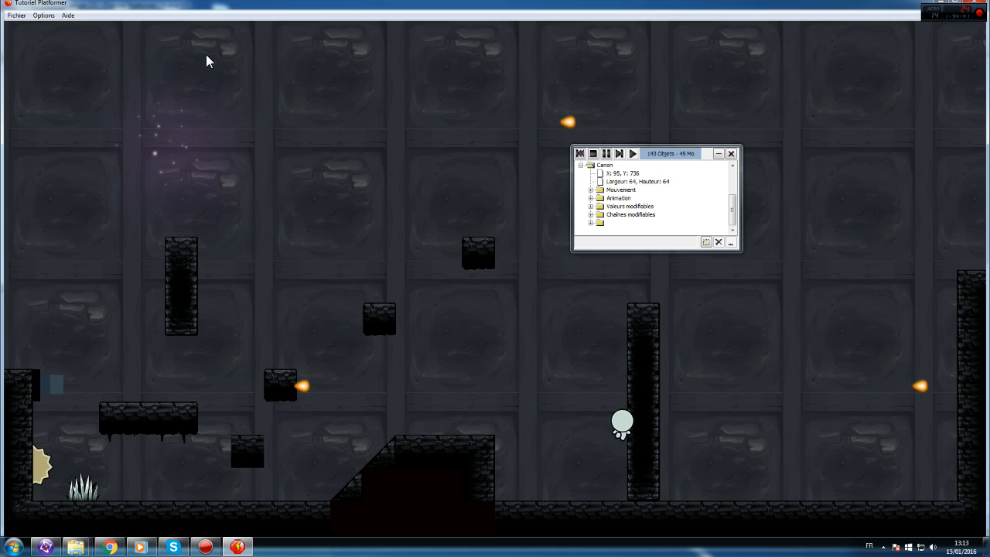
key("Up")
key("Left")
key("Right")
key("Up")
key("Left")
key("Up")
key("Right")
key("Up")
key("Left")
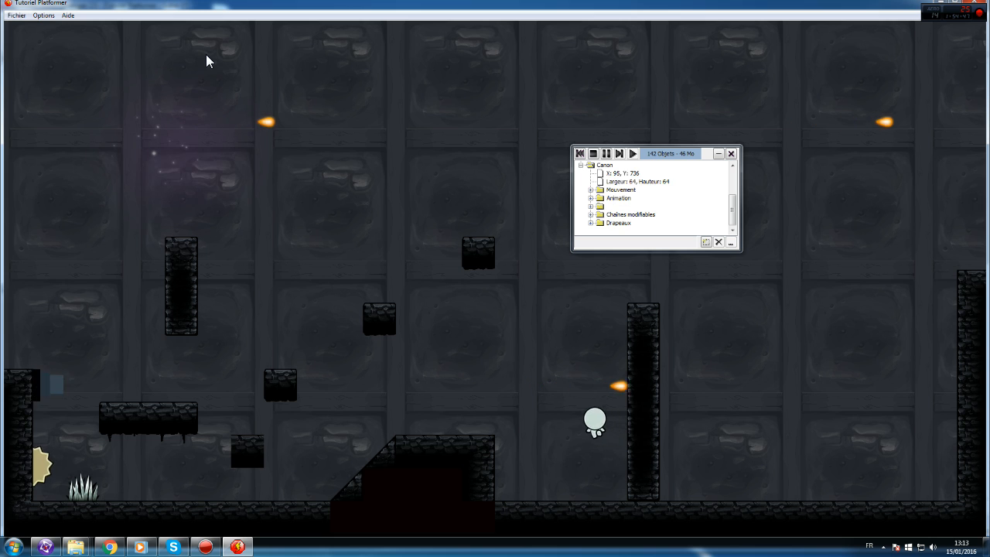
key("Right")
key("Up")
key("Left")
key("Up")
key("Right")
key("Left")
key("Up")
key("Right")
key("Left")
key("Up")
key("Right")
key("Left")
key("Up")
key("Right")
key("Left")
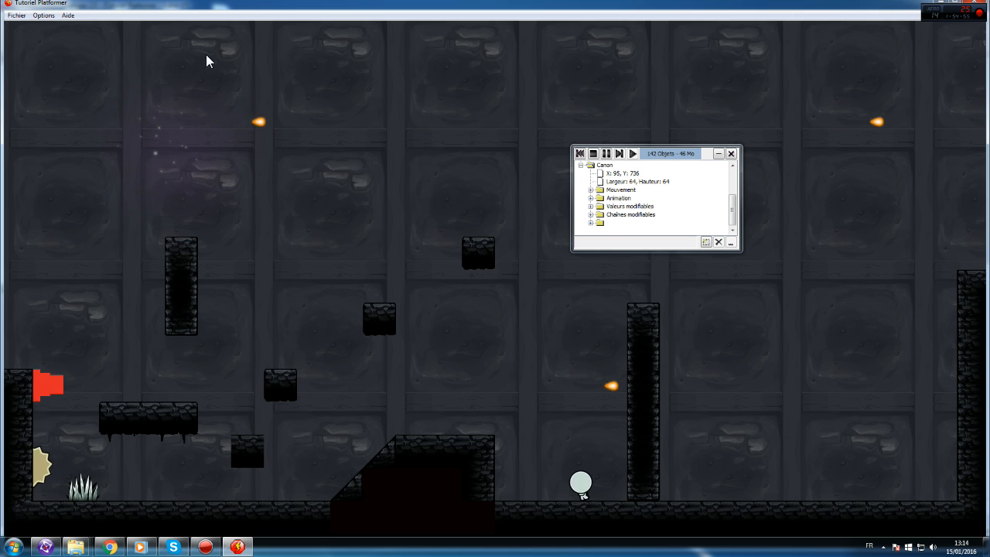
key("Up")
key("Right")
key("Left")
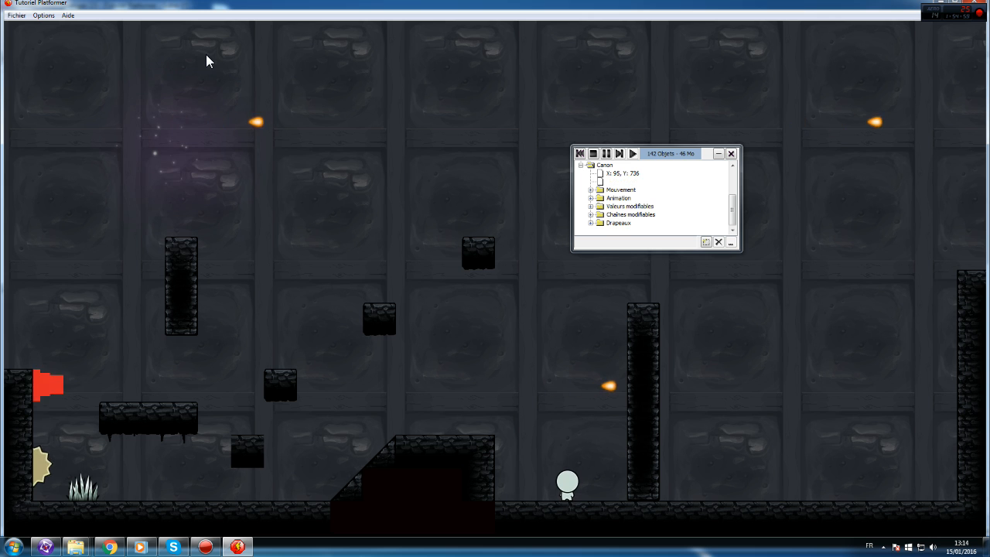
left_click(979, 3)
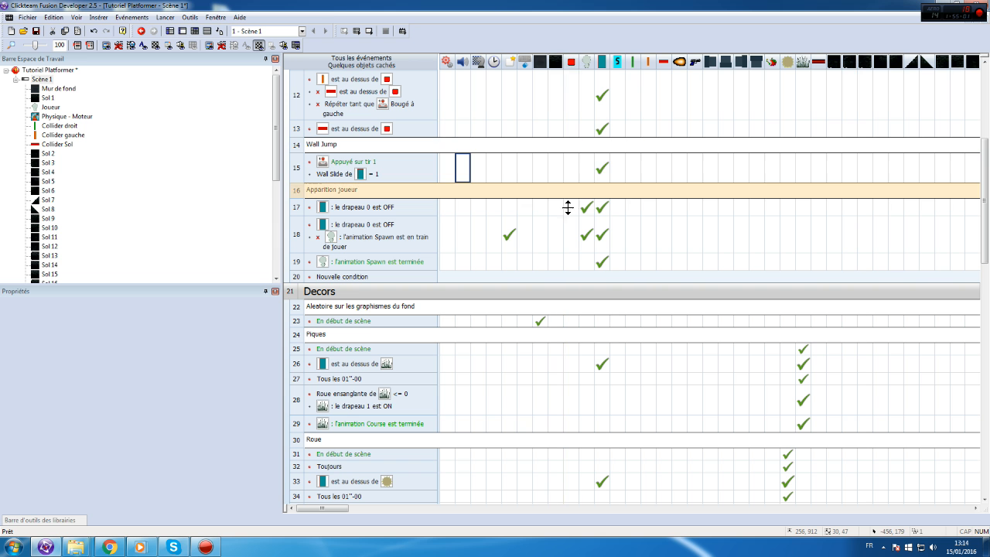
- Review the Wall Jump event's Collider Joueur actions and disable the event together with its comment line
mouse_move(587, 217)
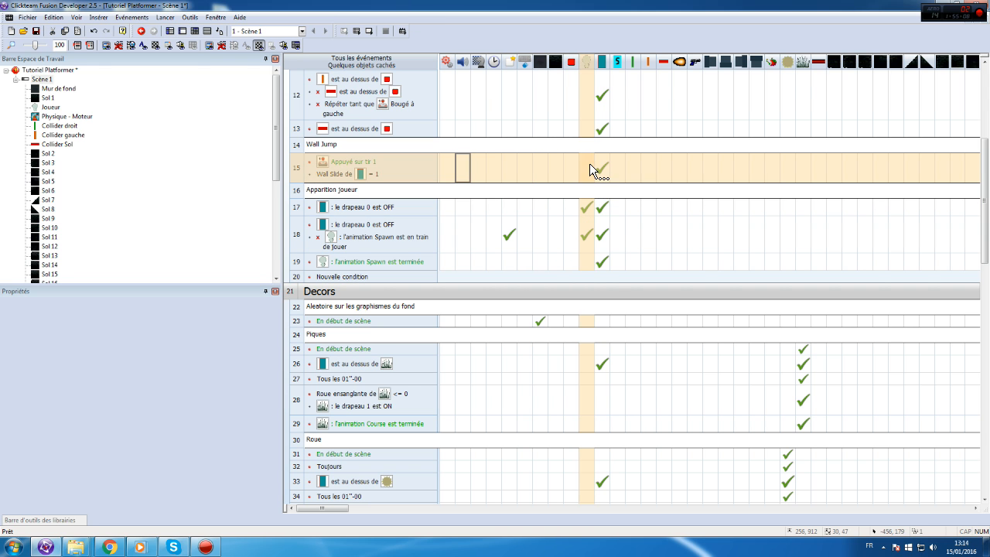
mouse_move(604, 166)
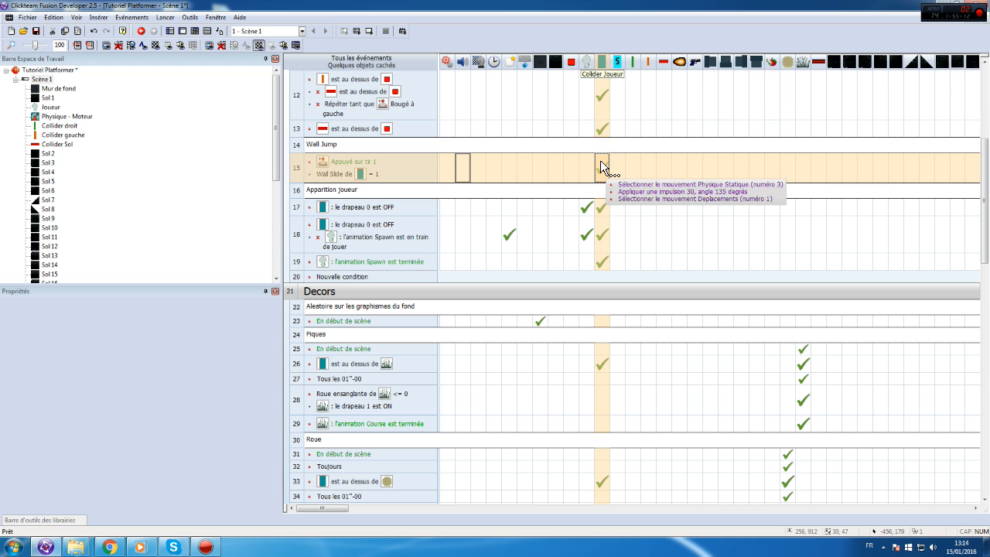
left_click(295, 169)
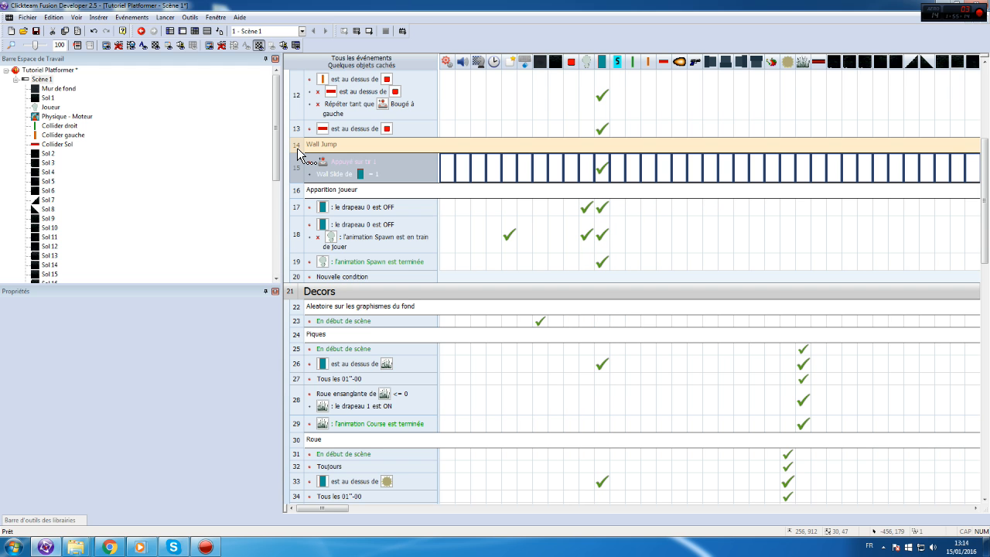
left_click(299, 169)
left_click_drag(296, 146, 295, 165)
left_click(295, 170)
left_click(297, 170)
right_click(294, 170)
left_click(333, 207)
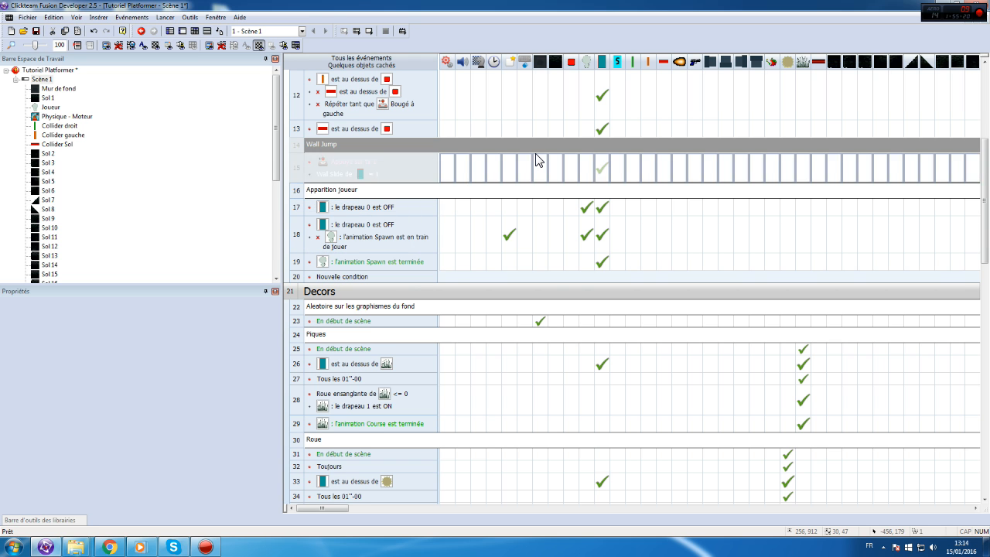
- Re-enable the Wall Jump comment line only
scroll(577, 250, "up", 5)
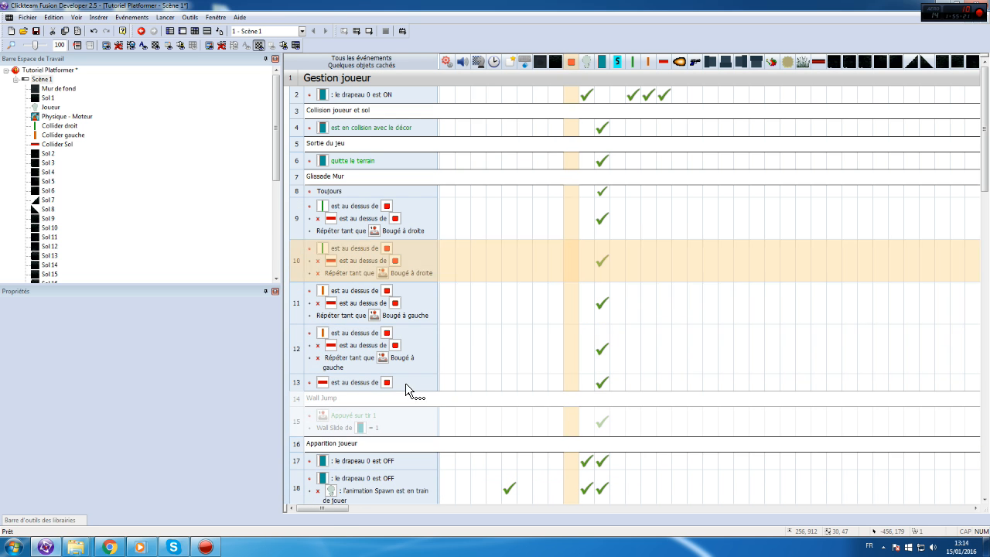
right_click(298, 401)
left_click(372, 447)
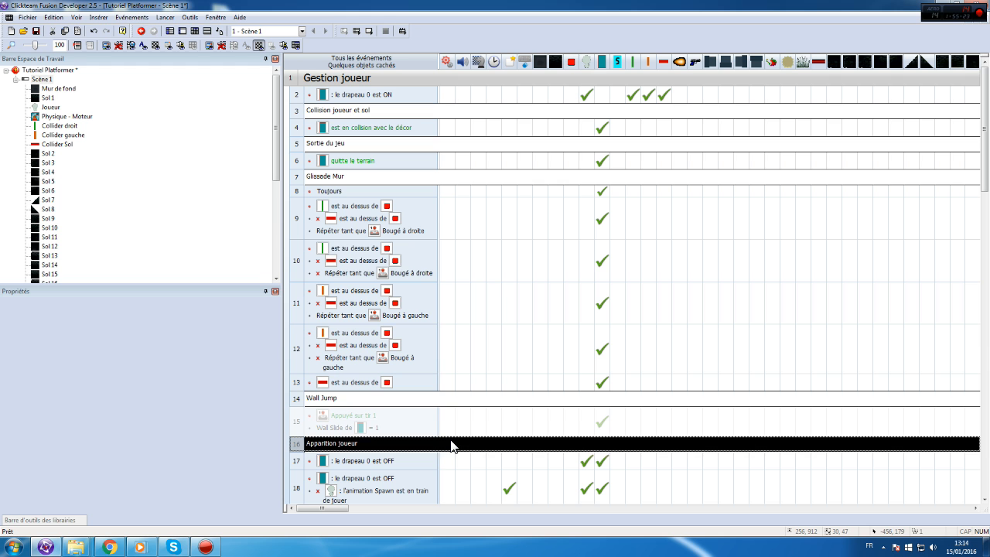
left_click(452, 446)
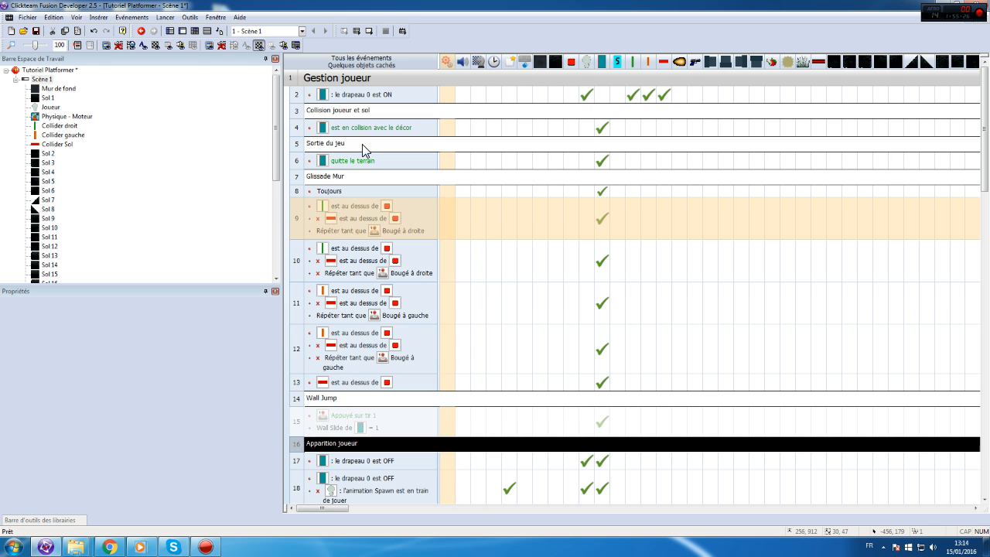
double_click(45, 81)
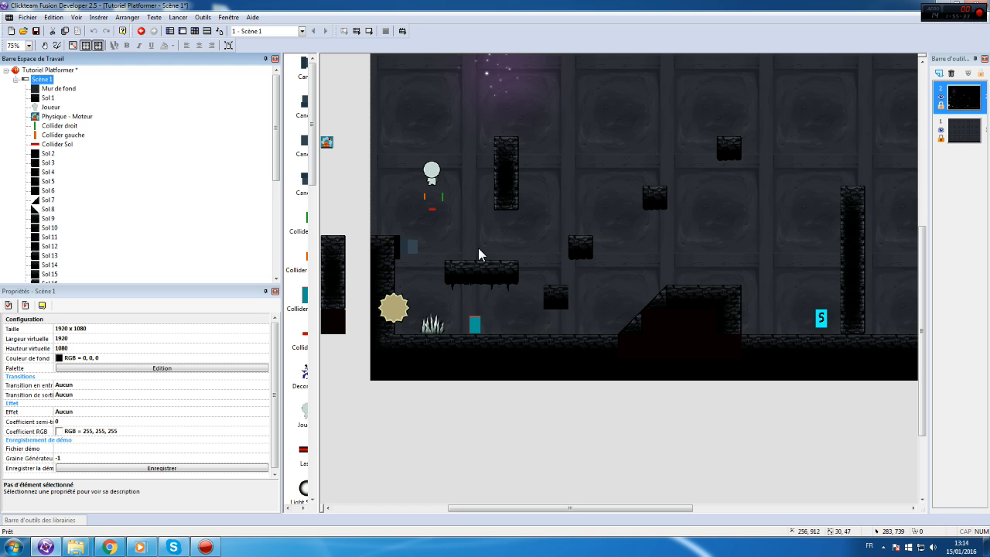
key("ctrl+e")
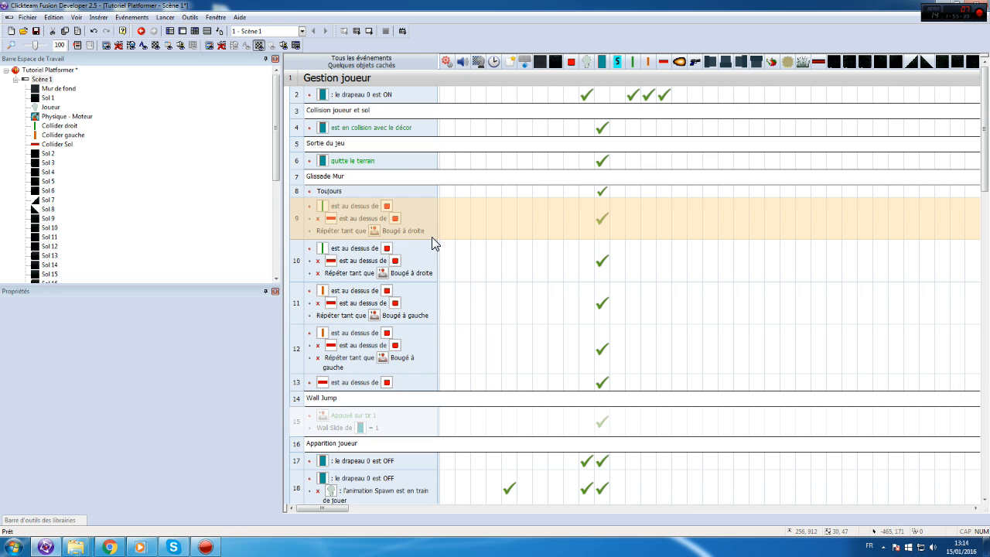
- In the first Glissade Mur event for moving right, change Collider Joueur's animation sequence to Arrêté and place that action first in the list
right_click(605, 224)
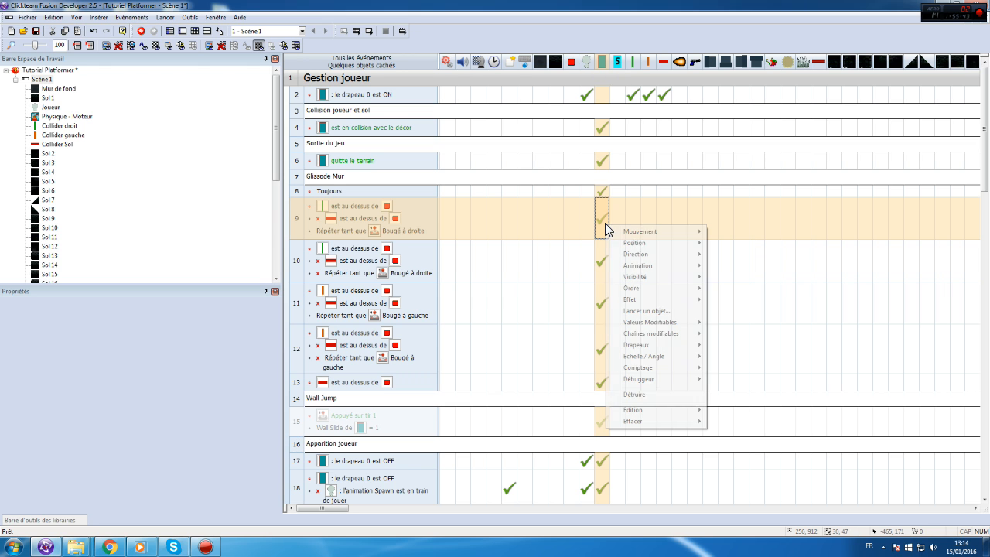
mouse_move(670, 322)
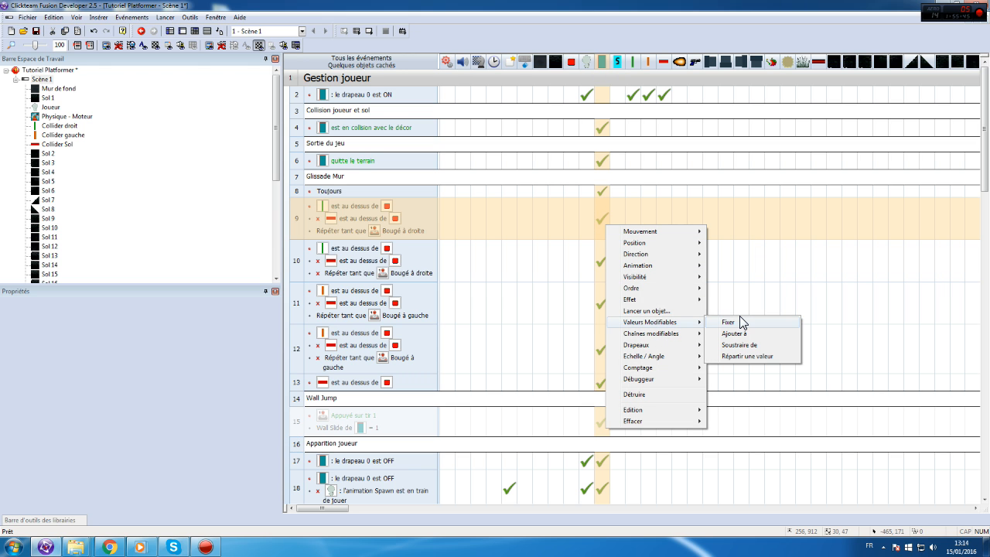
mouse_move(665, 271)
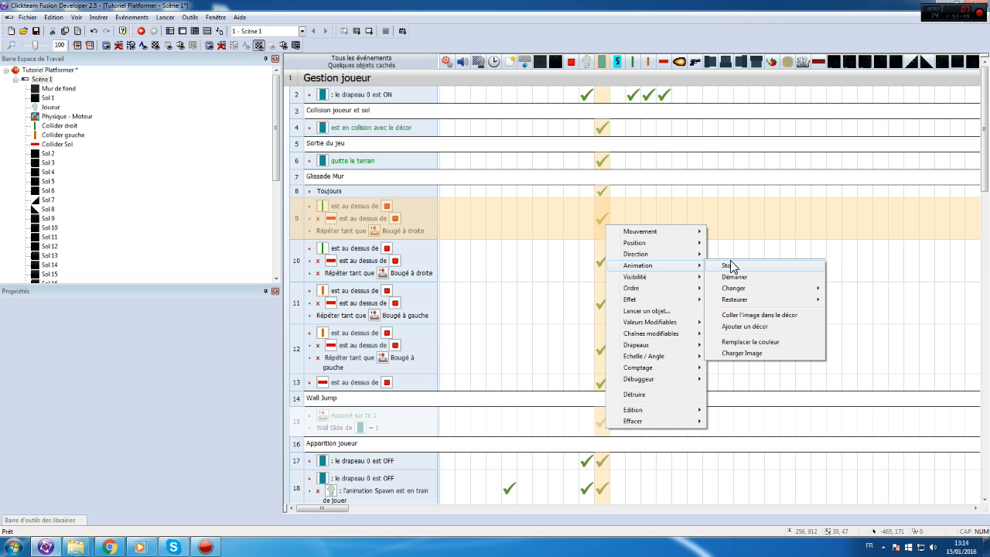
mouse_move(762, 288)
left_click(851, 288)
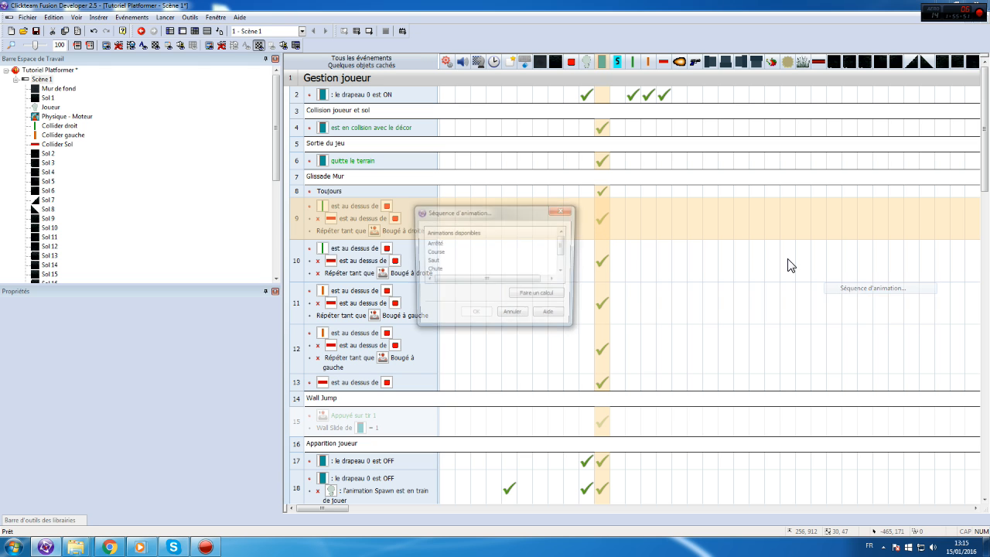
double_click(445, 242)
double_click(596, 216)
left_click_drag(359, 117, 363, 66)
left_click_drag(408, 97, 371, 60)
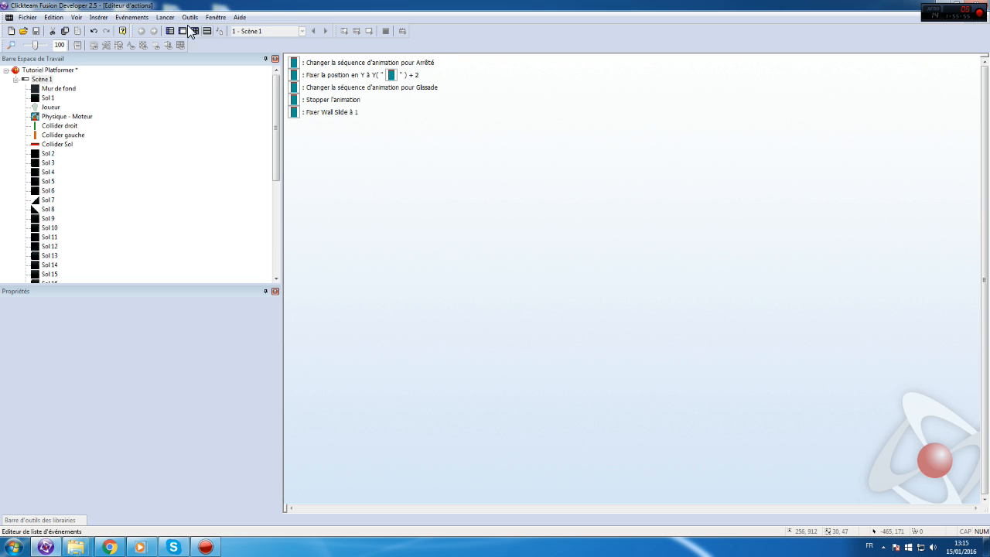
- Run the scene, dismiss the debugger window, and test the player's jumps and wall slides on the tall wall and floating blocks
left_click(166, 17)
left_click(182, 53)
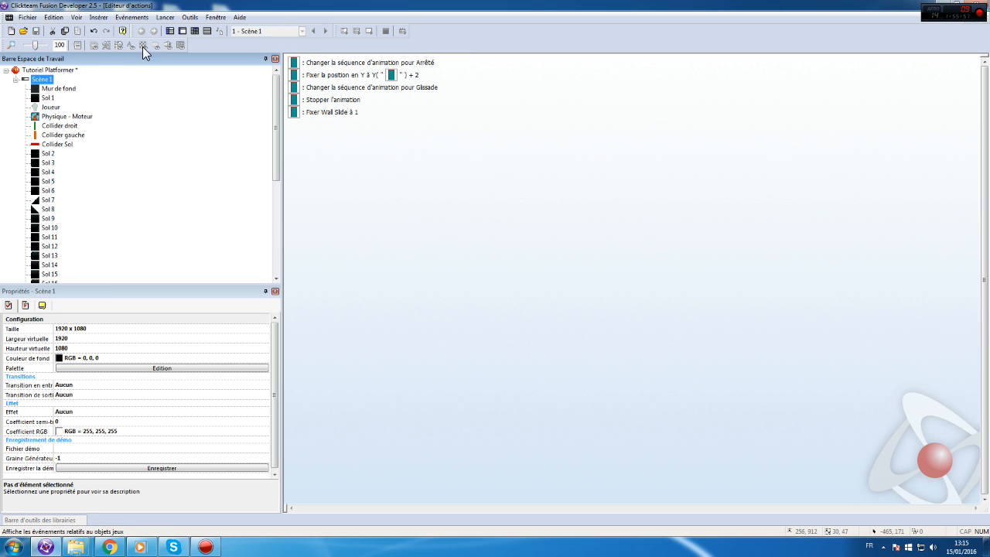
left_click(166, 17)
key("Escape")
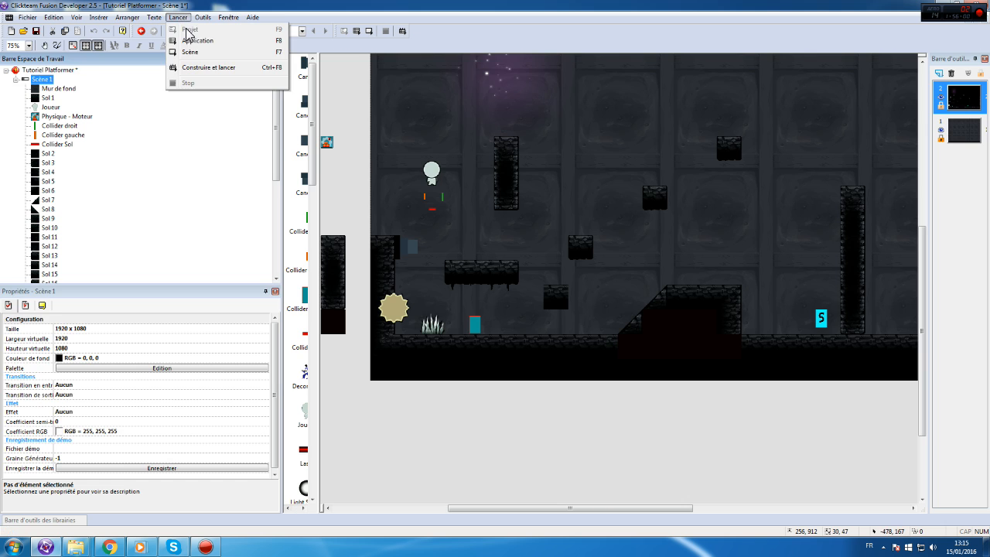
key("Escape")
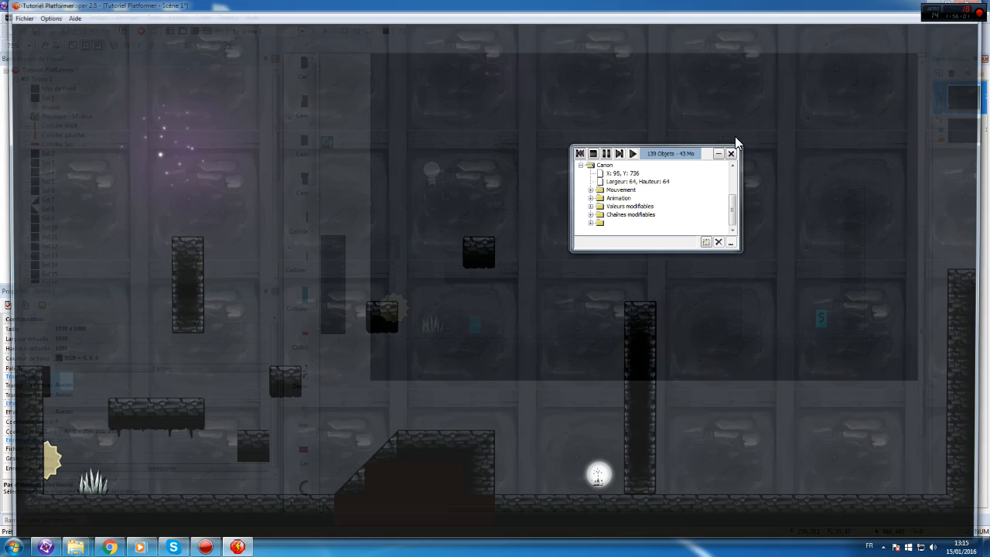
key("space")
key("space")
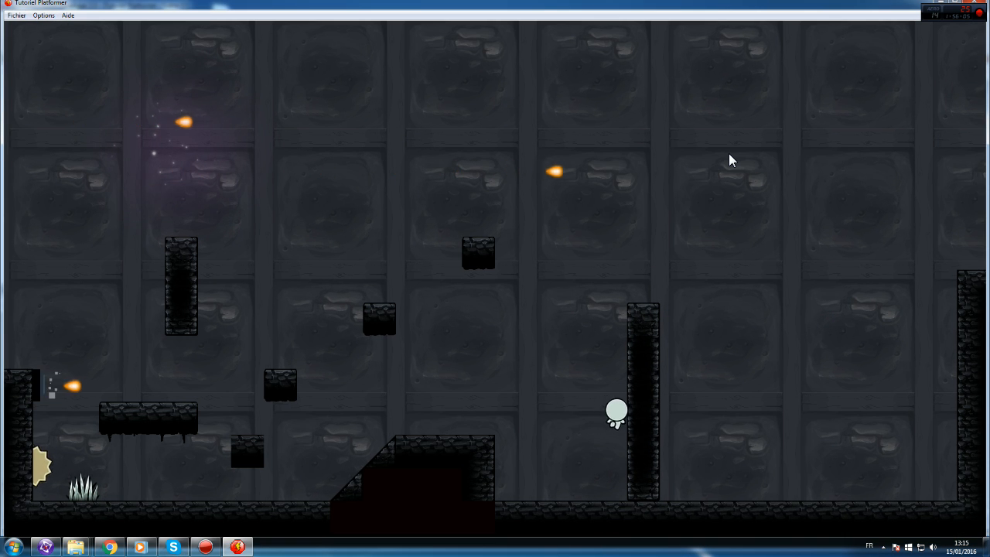
key("Right")
key("space")
key("Left")
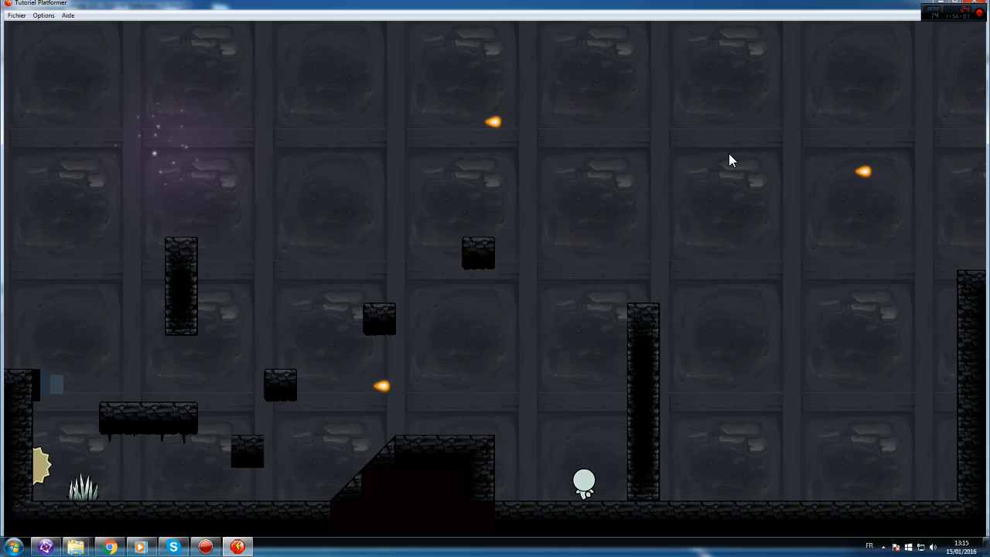
key("space")
key("space")
key("Left")
key("Right")
key("Left")
key("Right")
key("space")
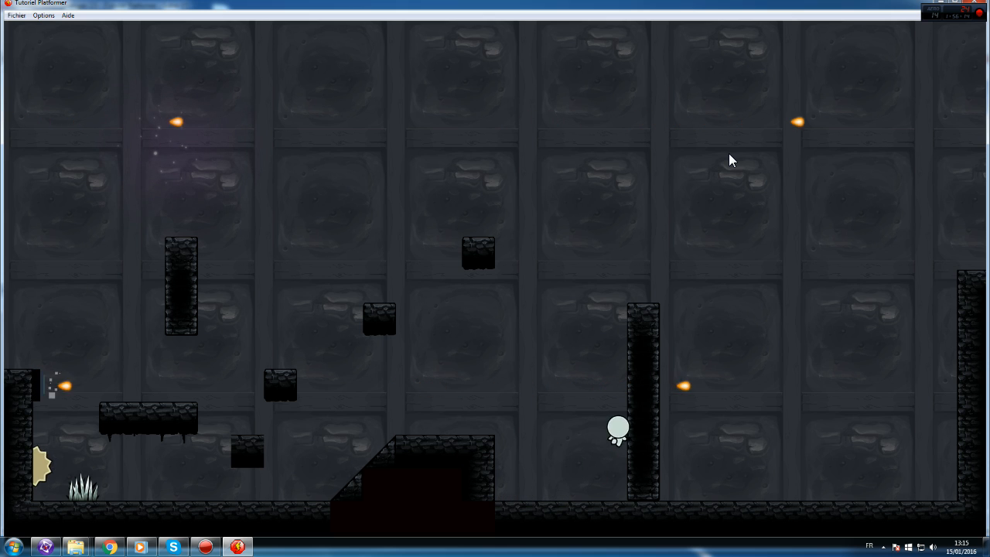
key("Left")
key("space")
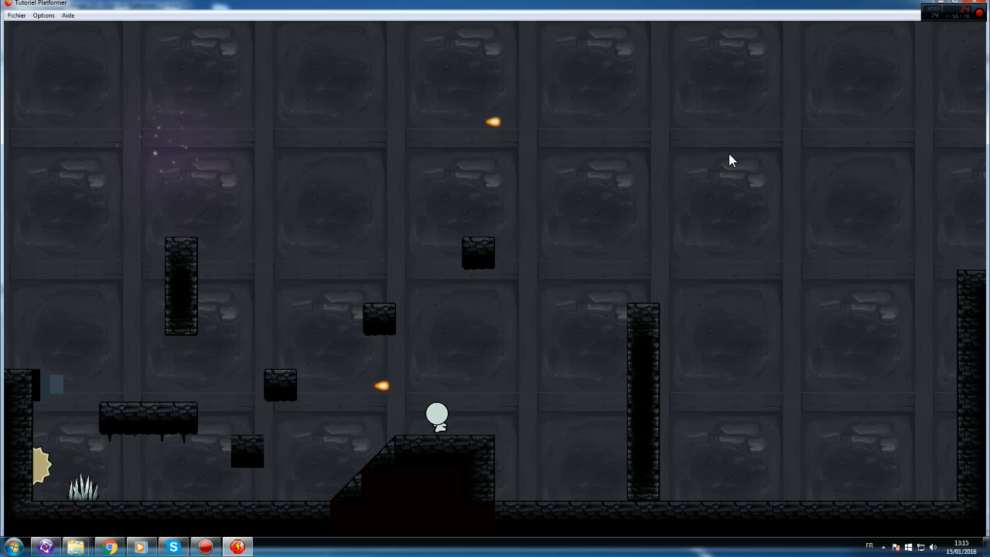
key("space")
key("Right")
key("space")
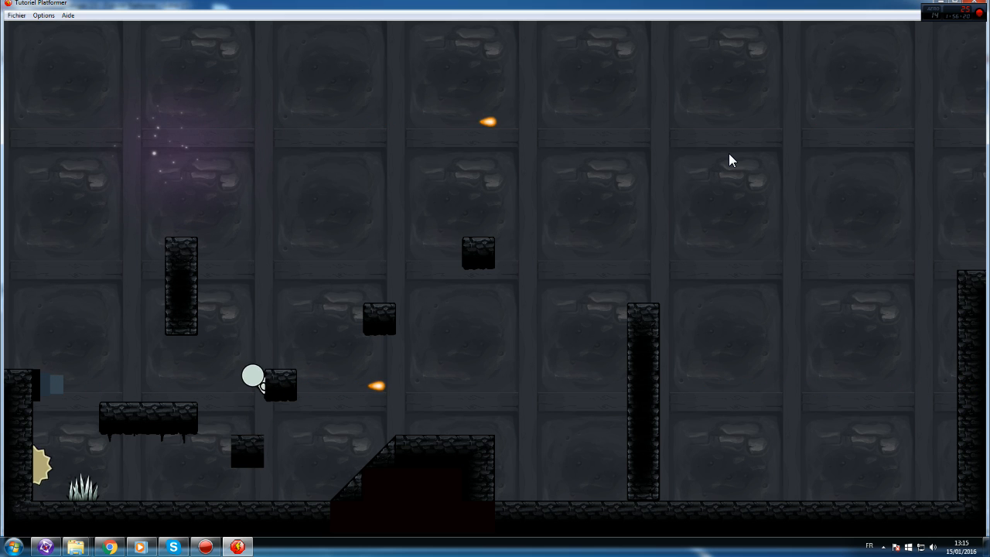
key("space")
key("Left")
key("Right")
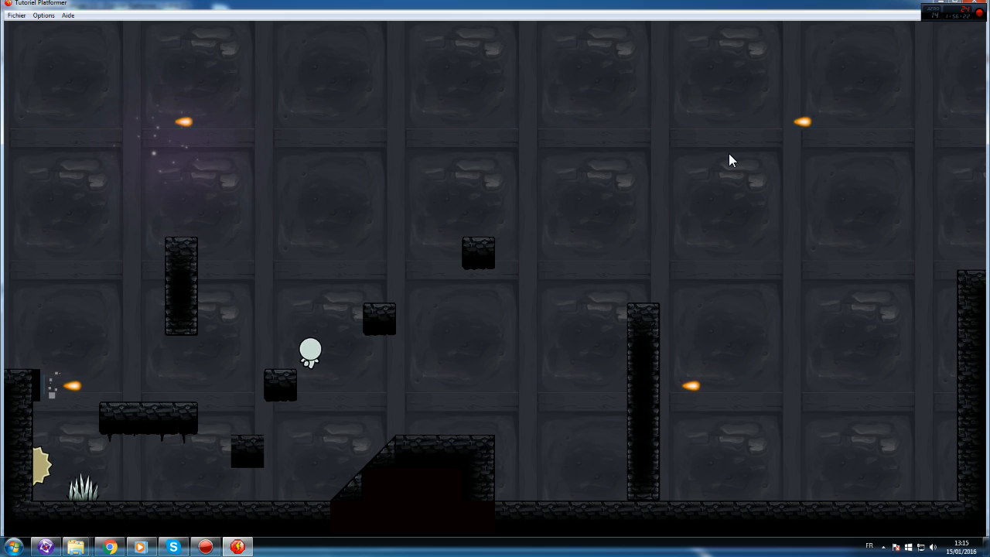
key("Left")
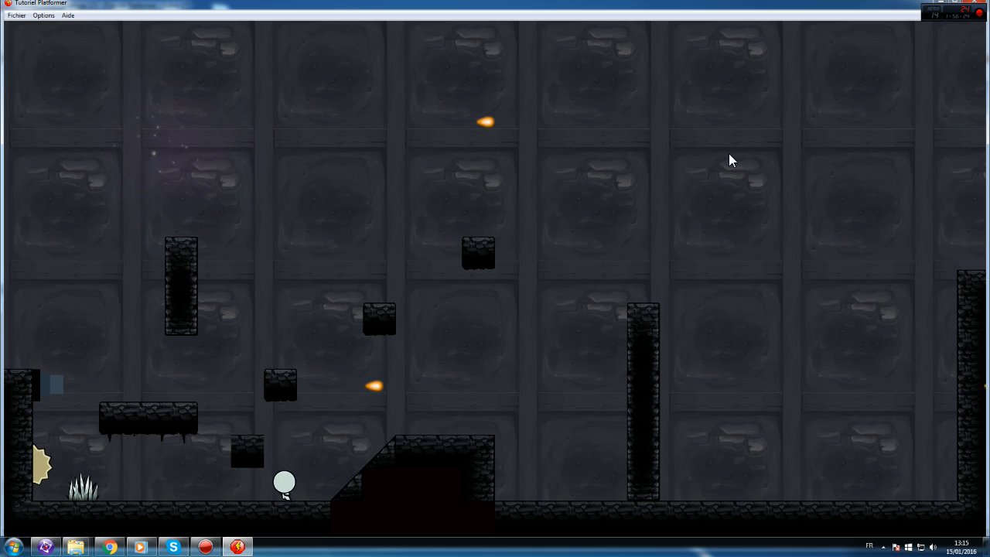
key("space")
key("Right")
key("space")
key("Right")
key("space")
key("space")
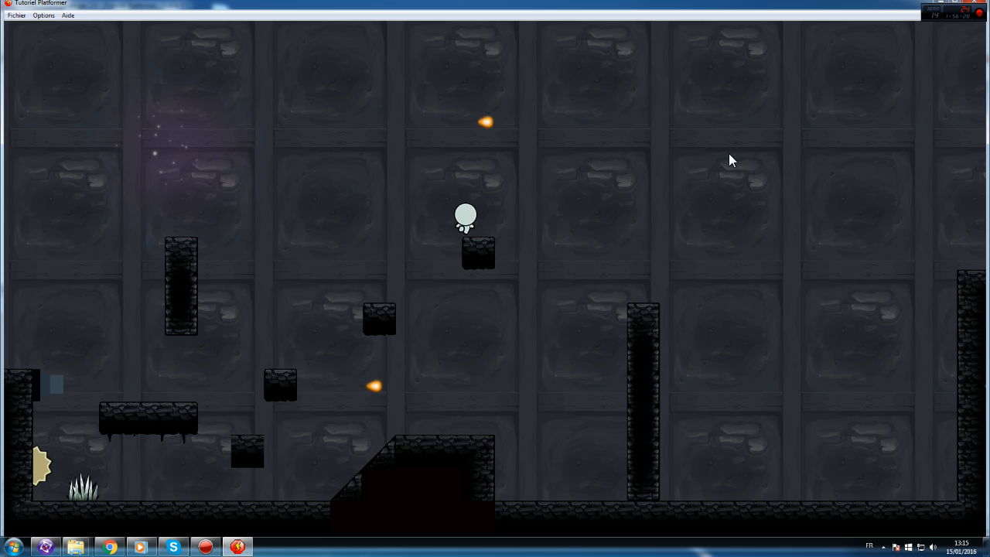
key("Left")
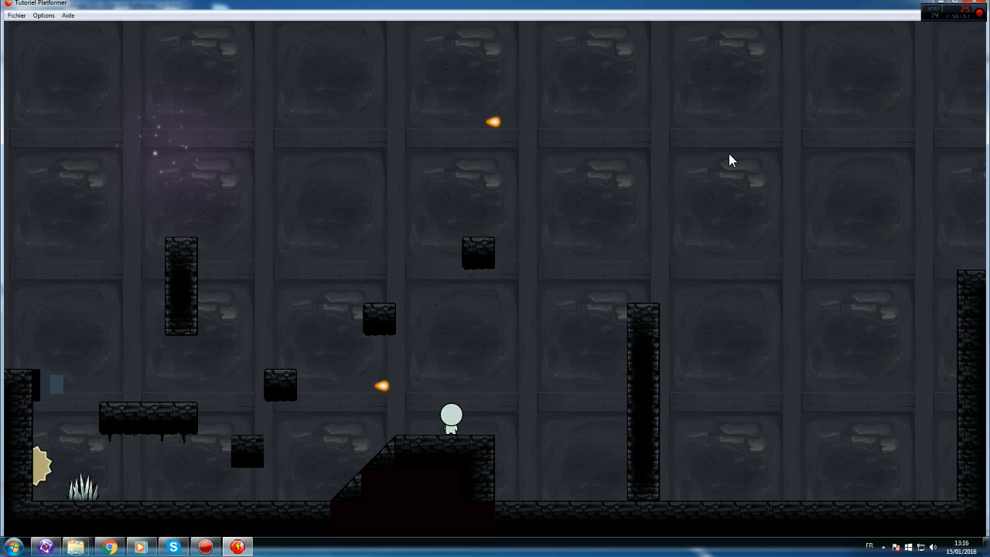
key("Left")
key("Left")
key("Up")
key("Right")
key("Left")
key("Up")
key("Right")
key("Up")
key("Right")
key("Up")
key("Right")
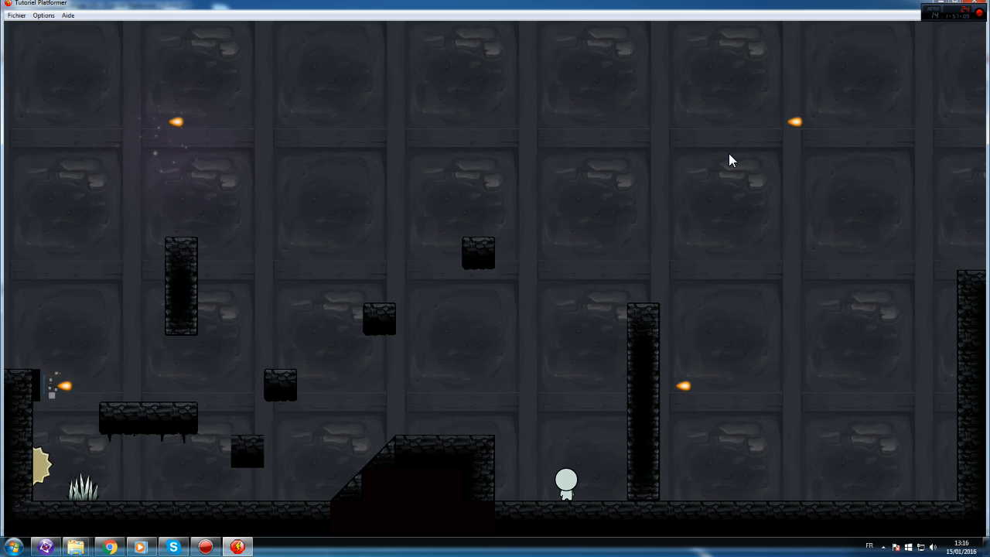
left_click(111, 547)
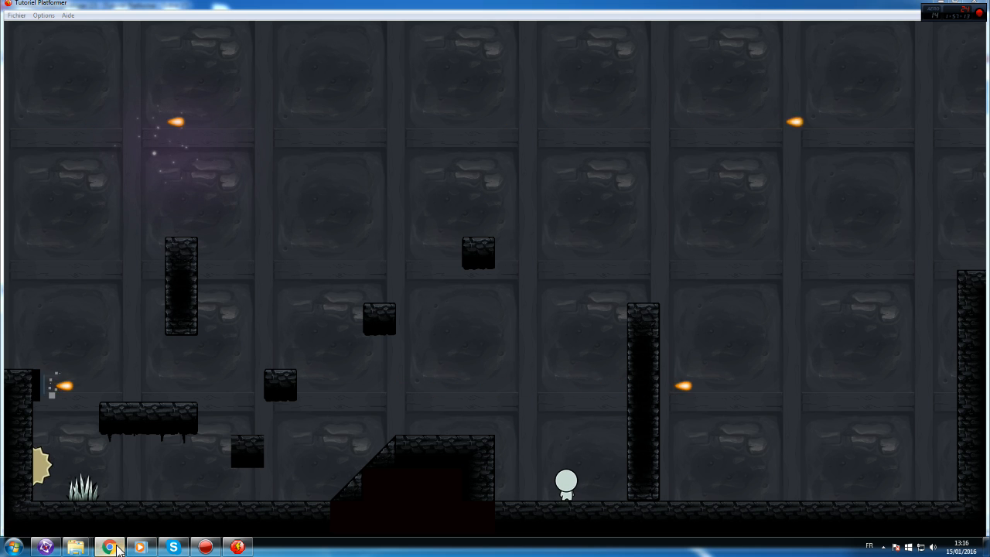
left_click(392, 434)
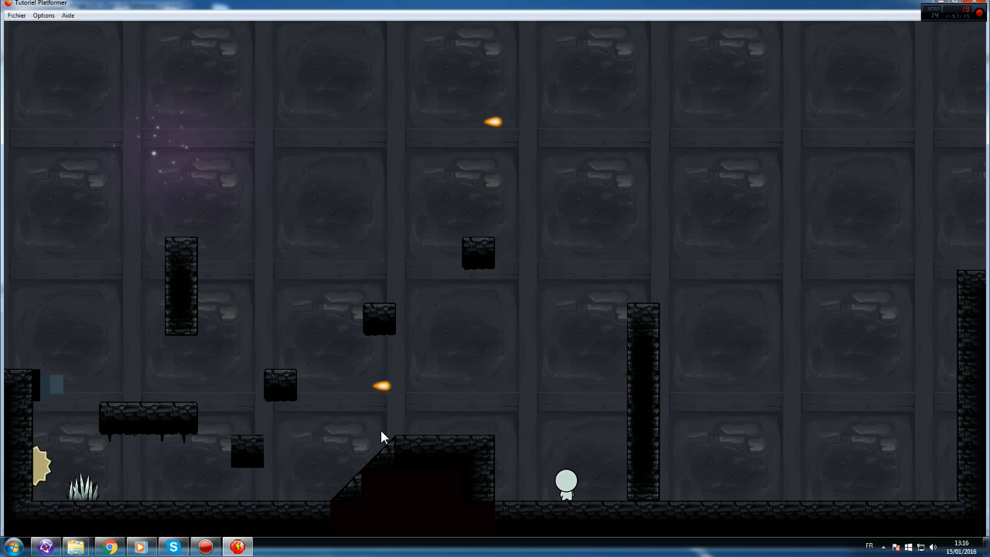